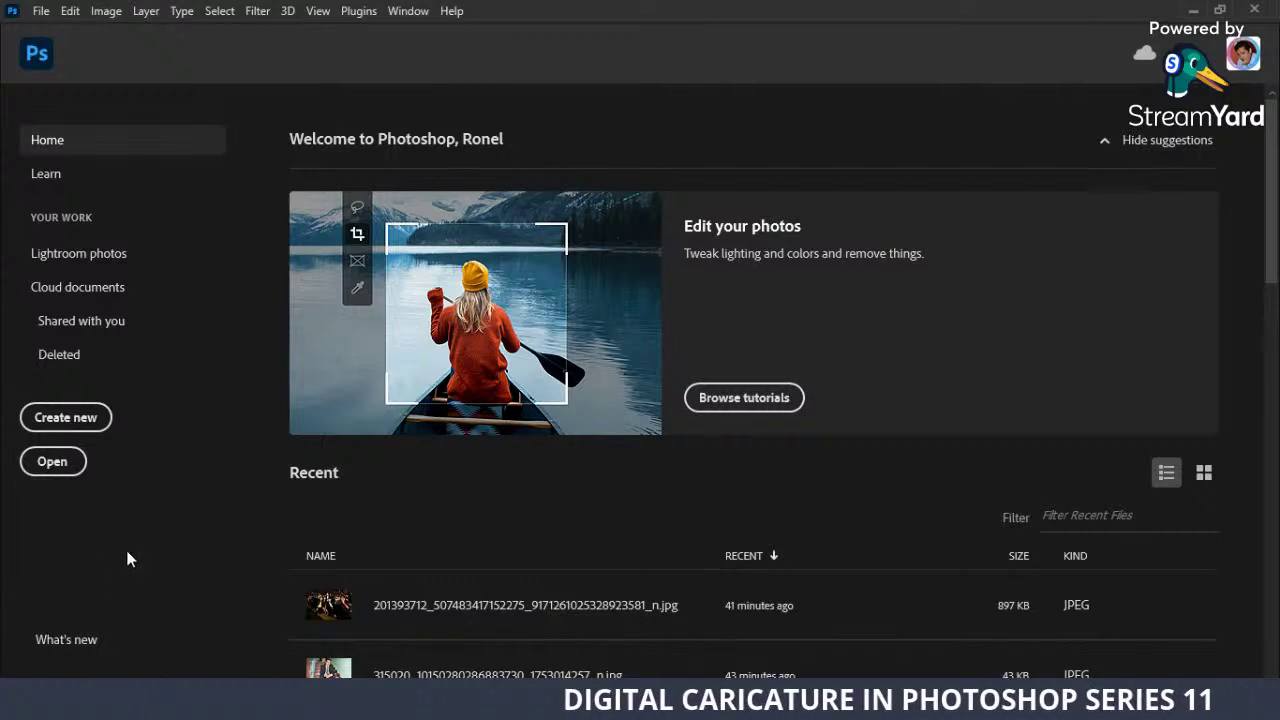
Browse the Shopee caricature shop's products, then restore and minimize Chrome to reveal Photoshop.
click(83, 425)
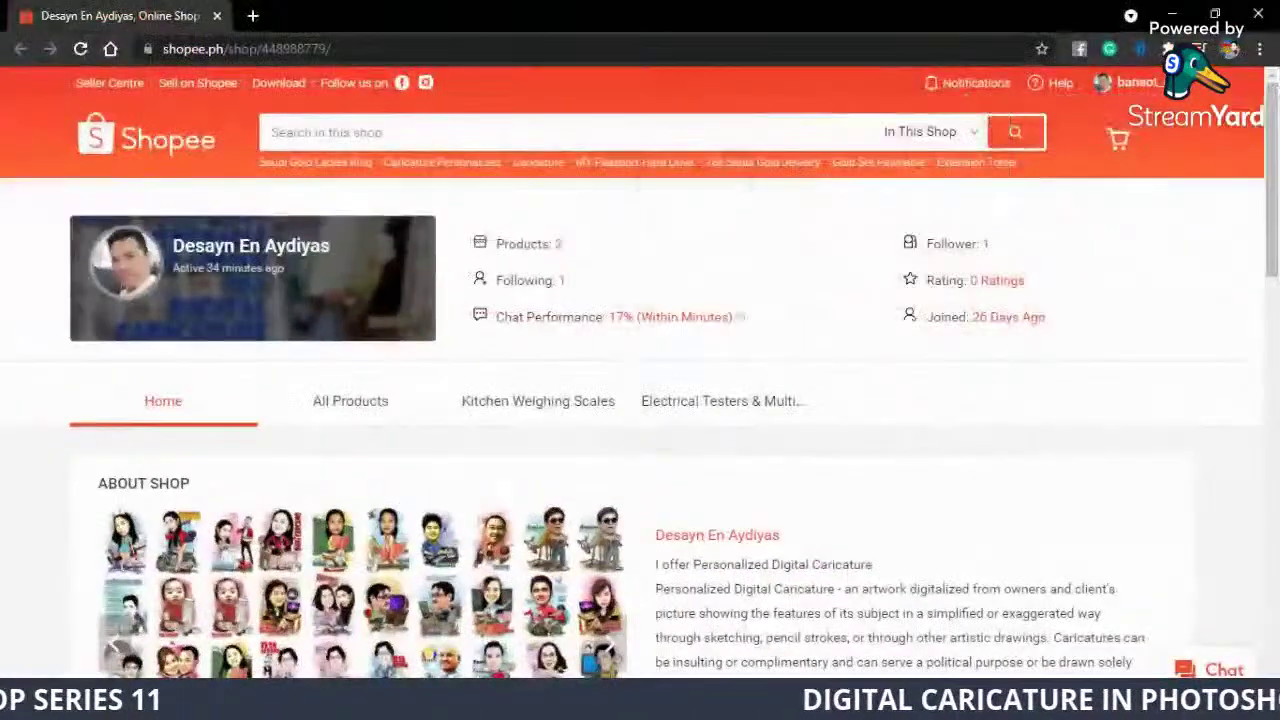
scroll(405, 455, down, 1)
scroll(405, 457, down, 2)
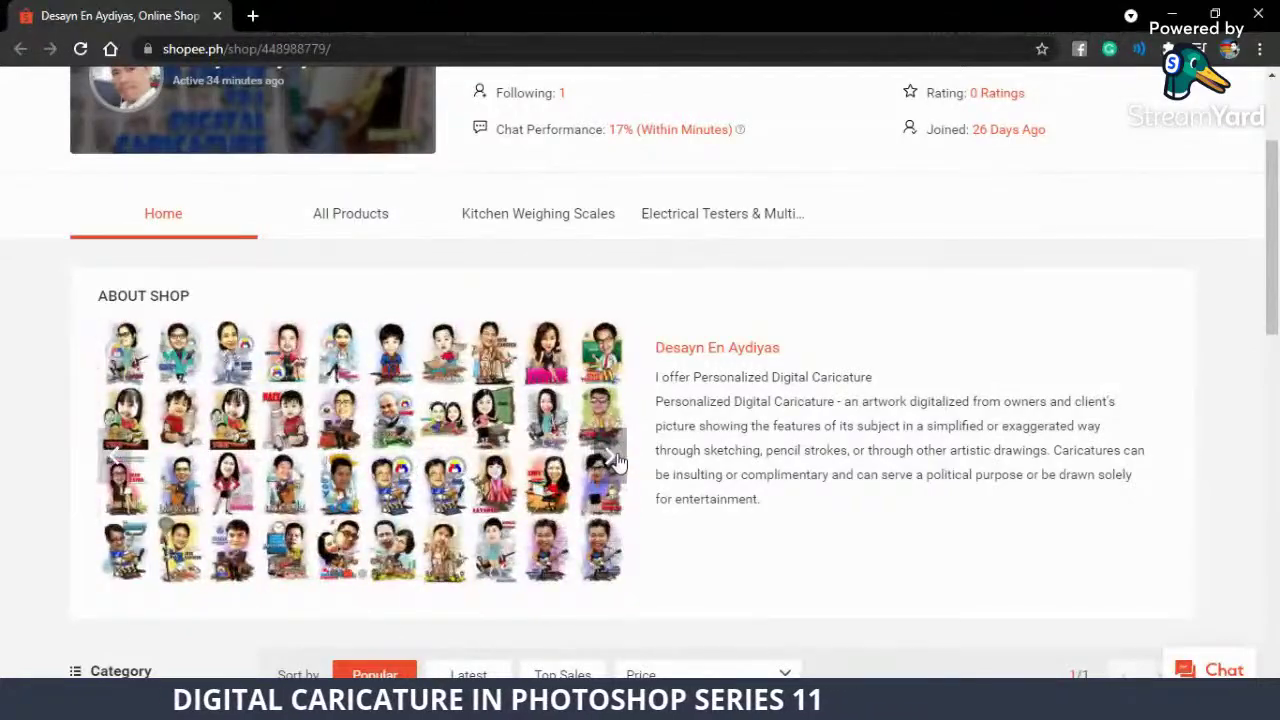
scroll(800, 430, up, 2)
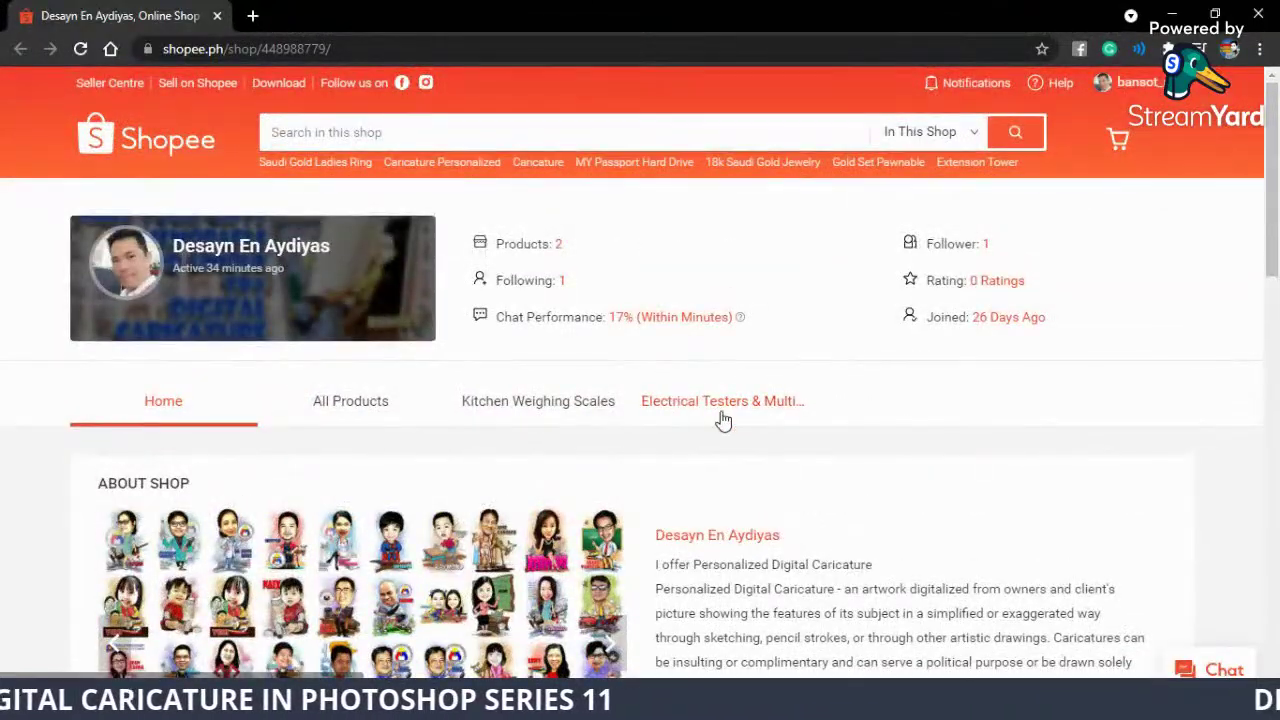
scroll(720, 420, down, 1)
scroll(720, 437, down, 3)
scroll(745, 577, down, 2)
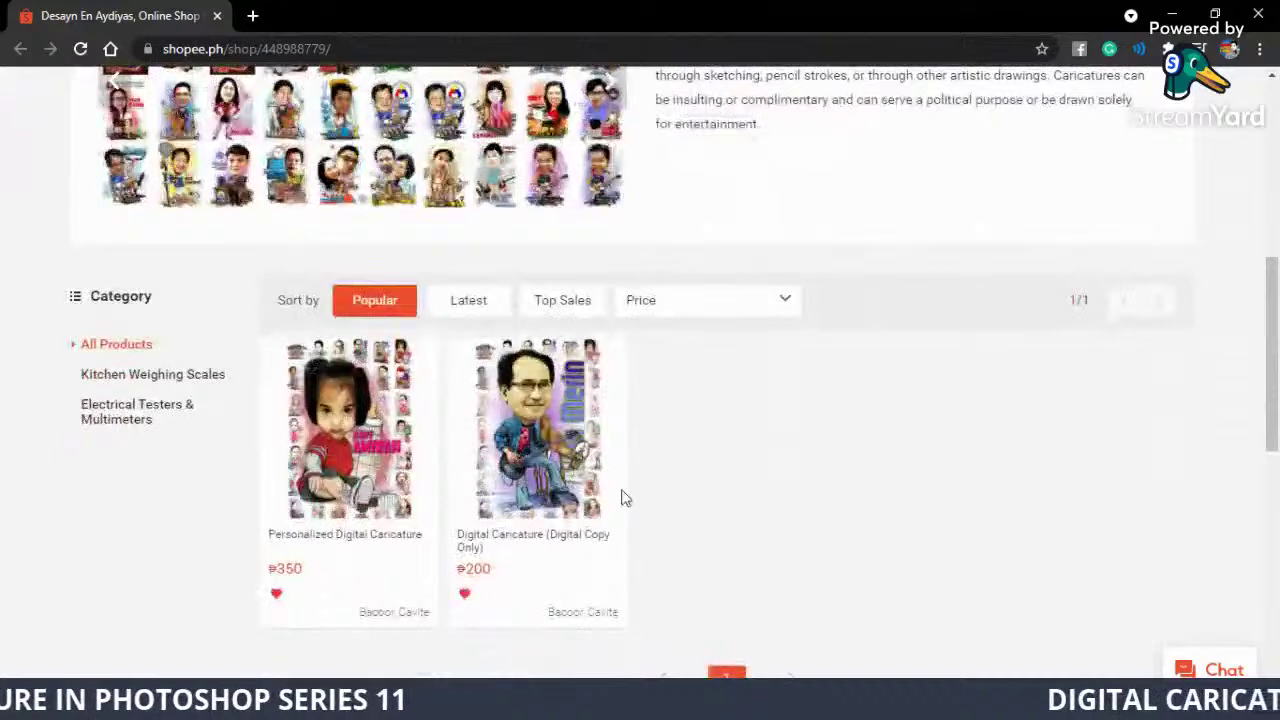
scroll(712, 450, up, 4)
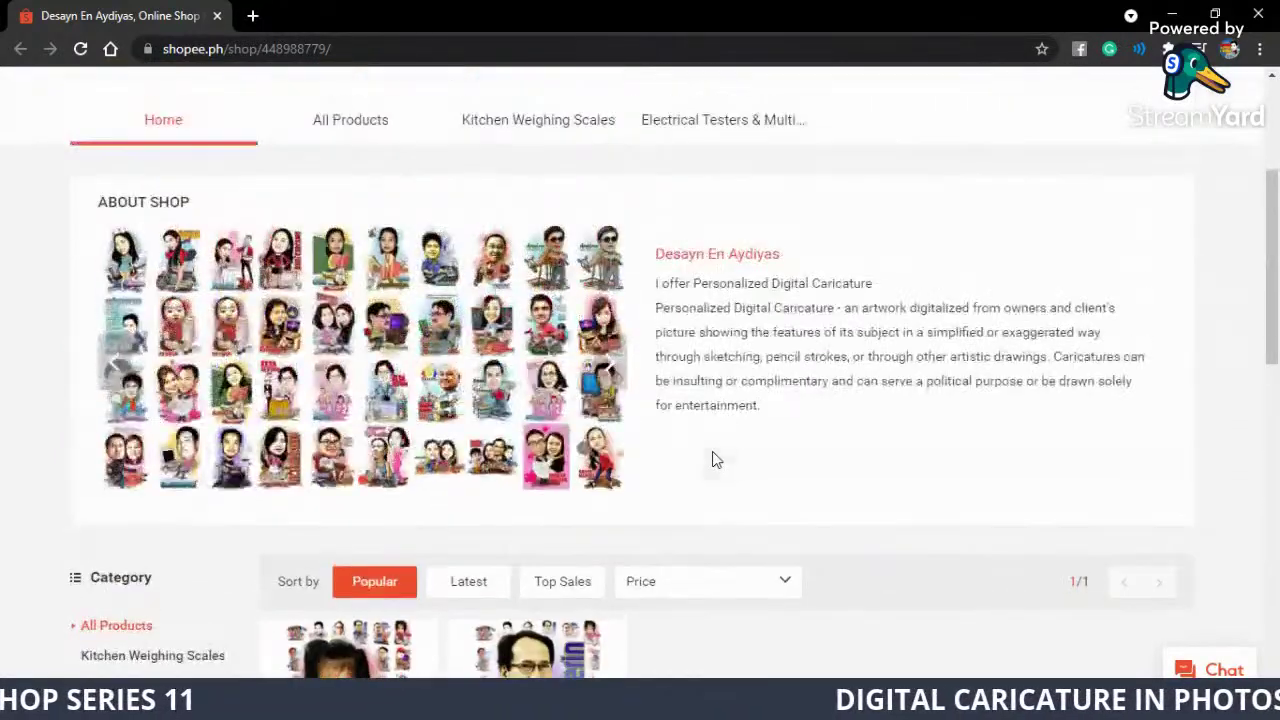
scroll(714, 457, up, 2)
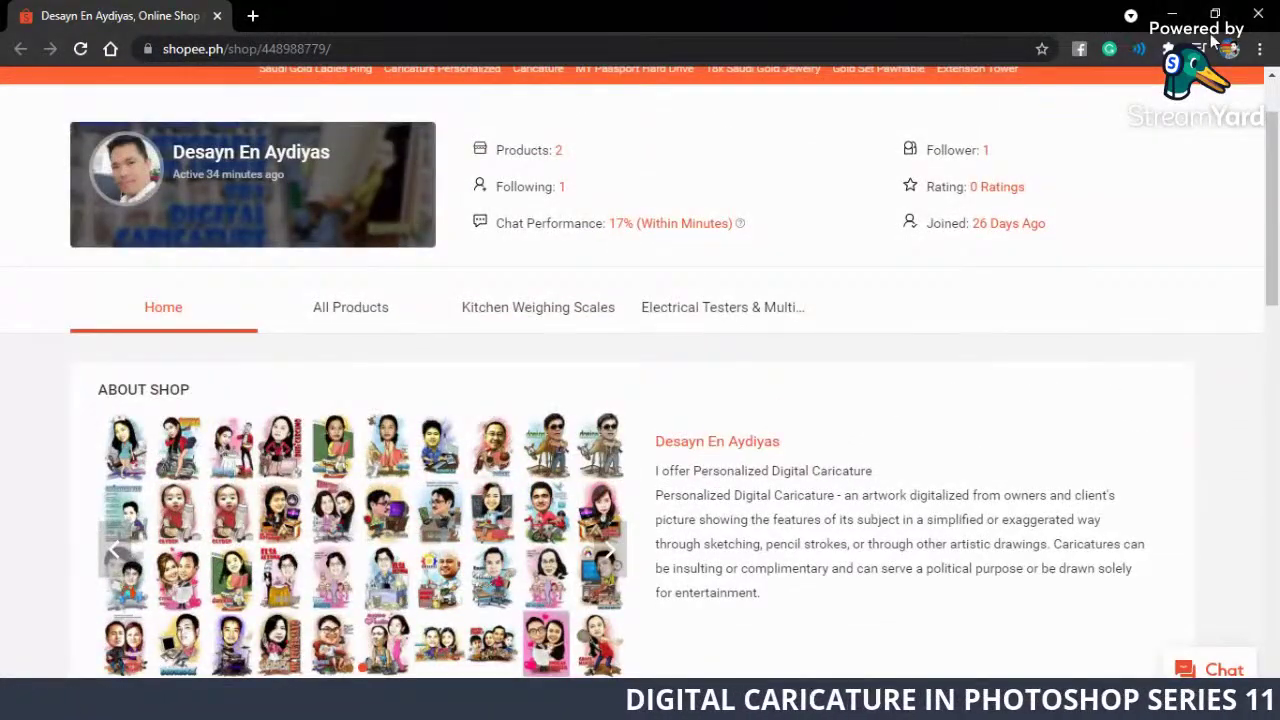
drag(981, 15, 1080, 153)
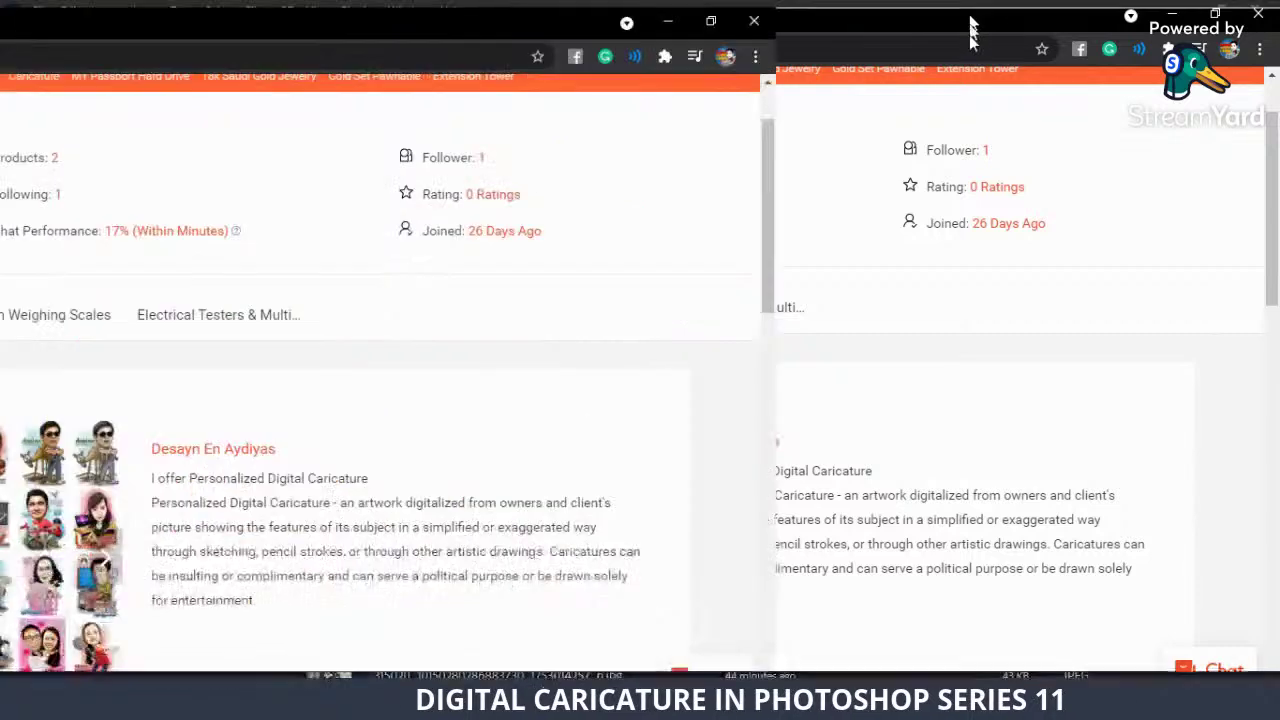
key(super+Down)
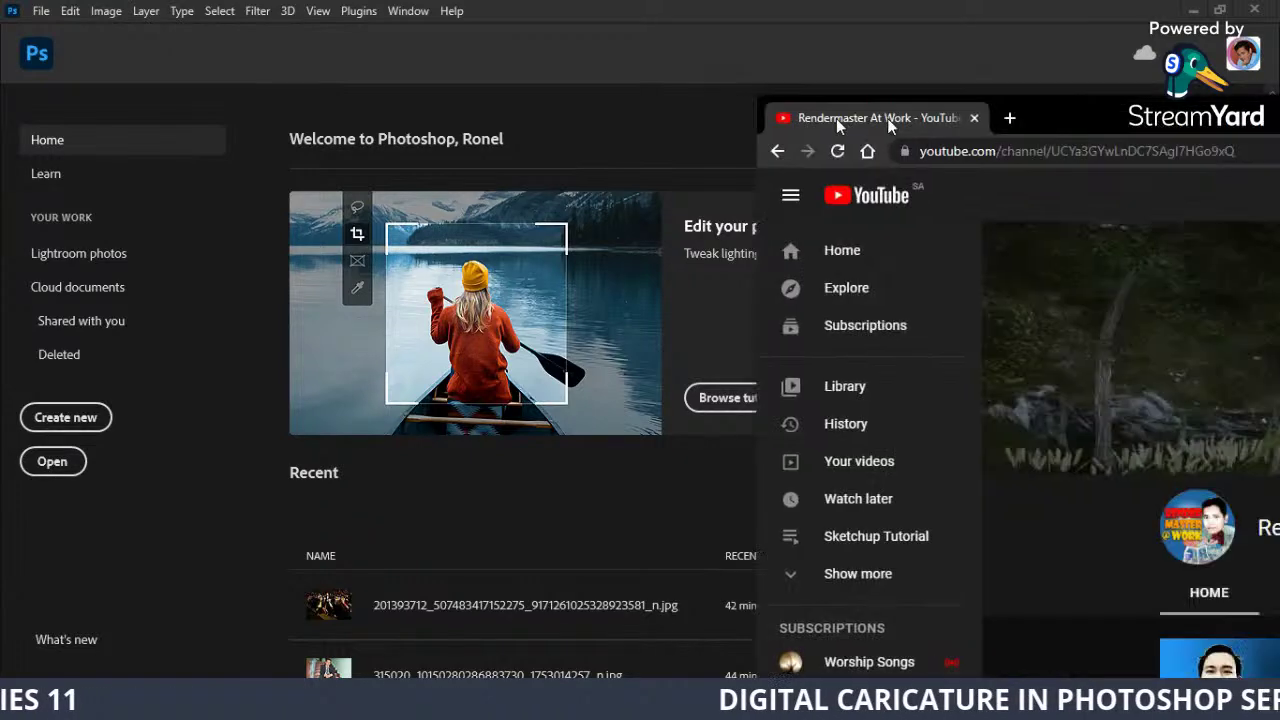
Maximize the YouTube channel, page through its uploads, and open the live Series 11 caricature stream.
drag(836, 118, 415, 137)
double_click(415, 137)
scroll(688, 455, down, 3)
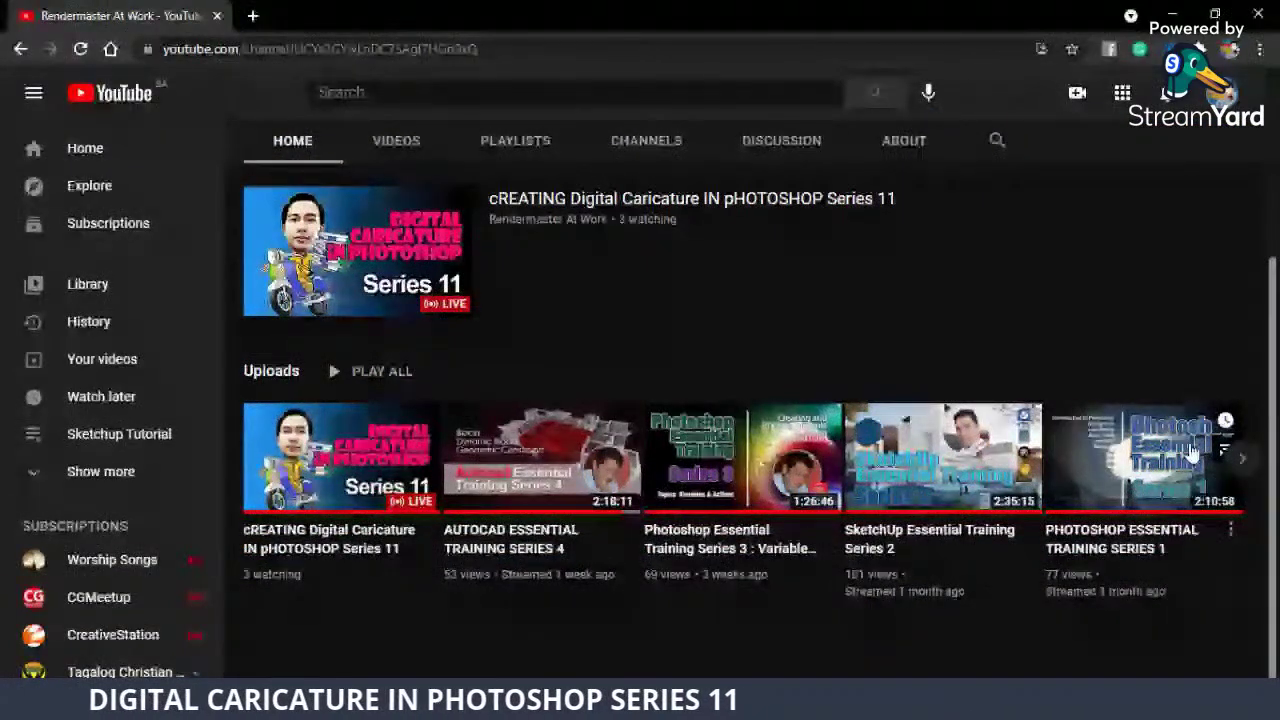
click(1241, 463)
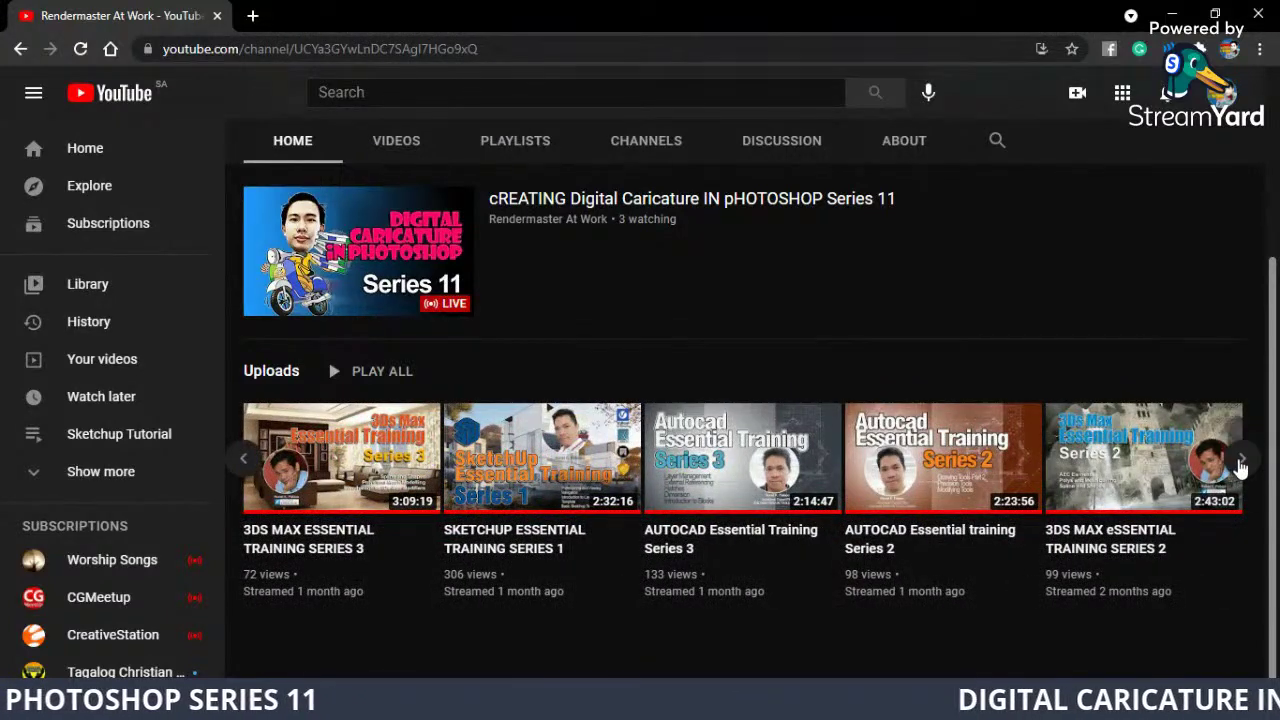
click(1241, 458)
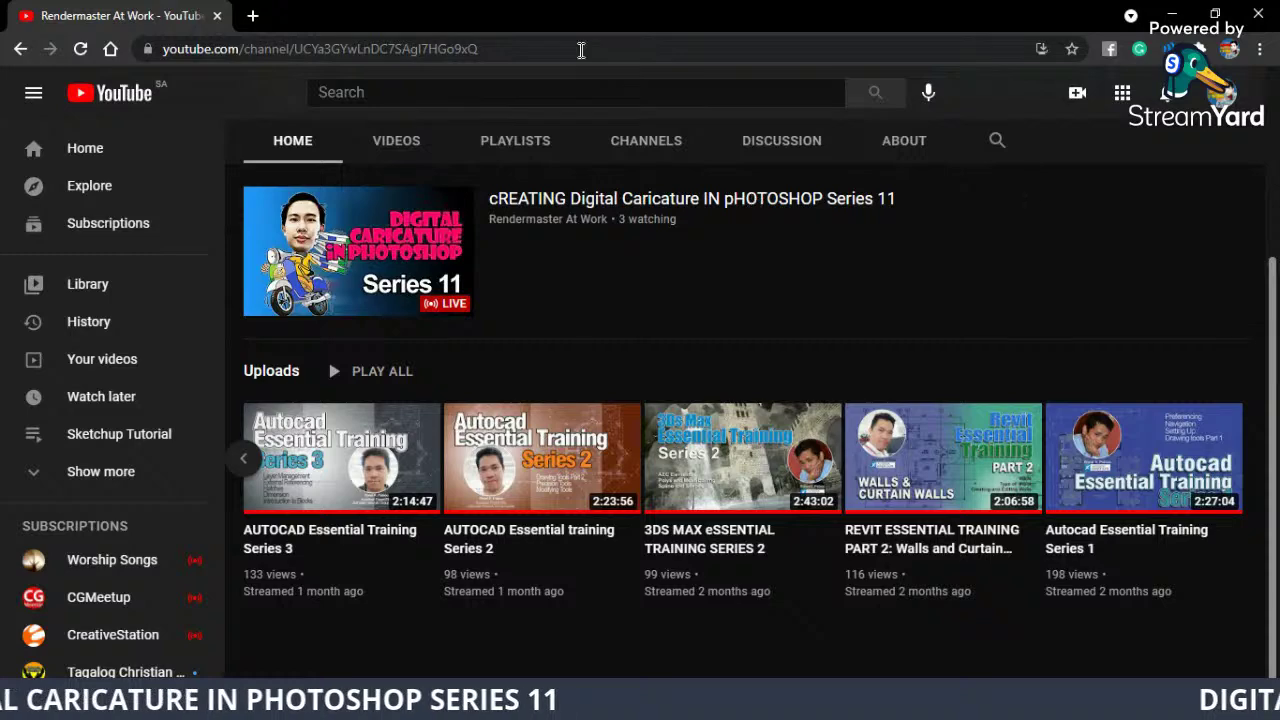
mouse_move(357, 251)
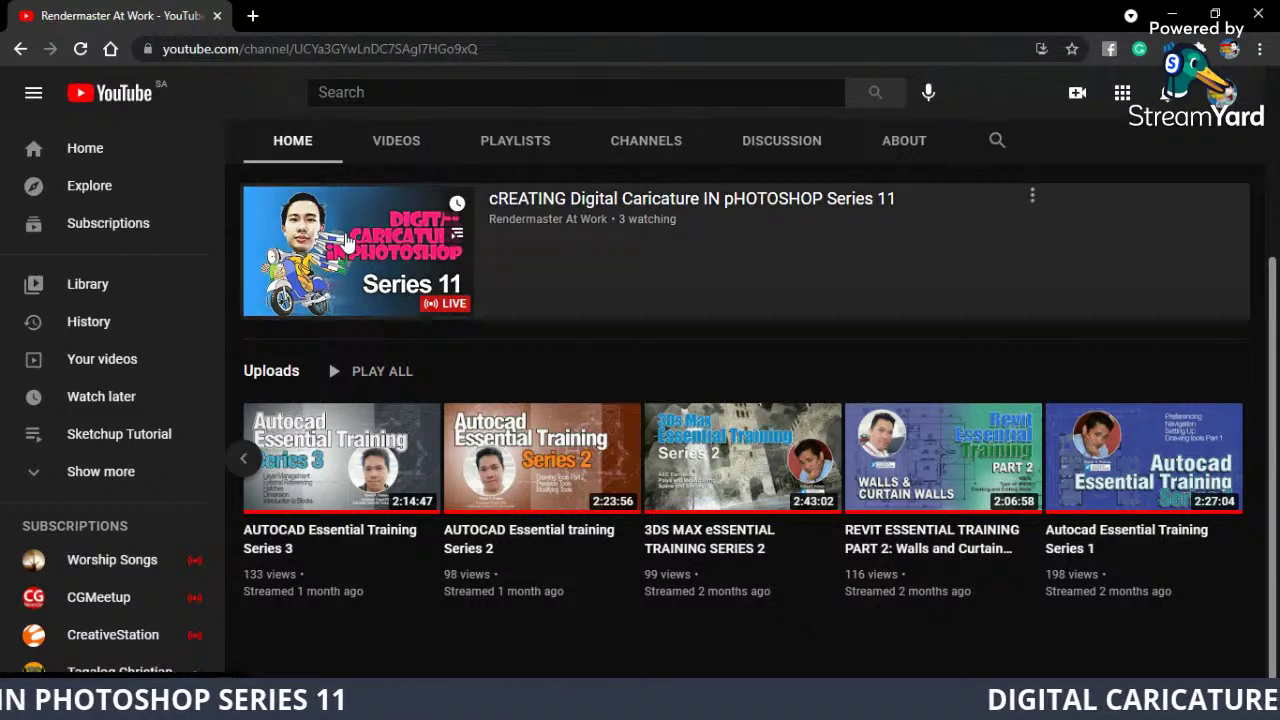
click(347, 243)
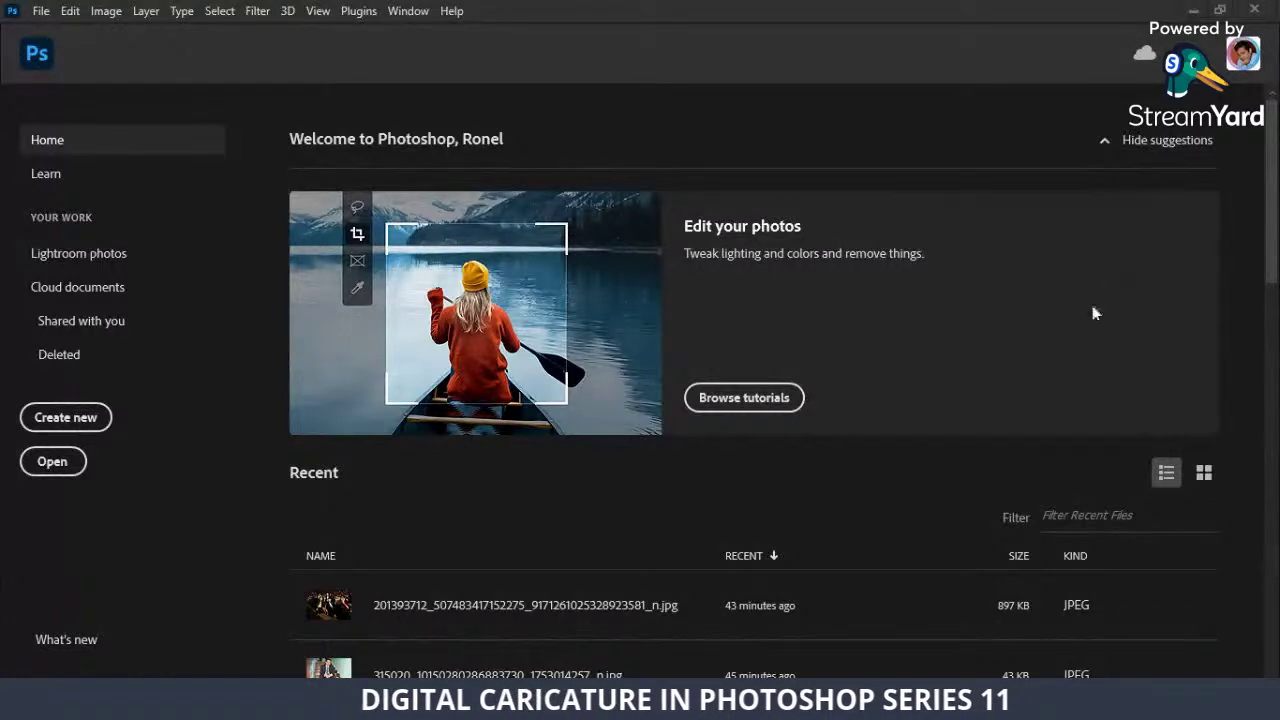
Create a blank white A3 (297 x 420 mm) document at 300 ppi.
click(41, 12)
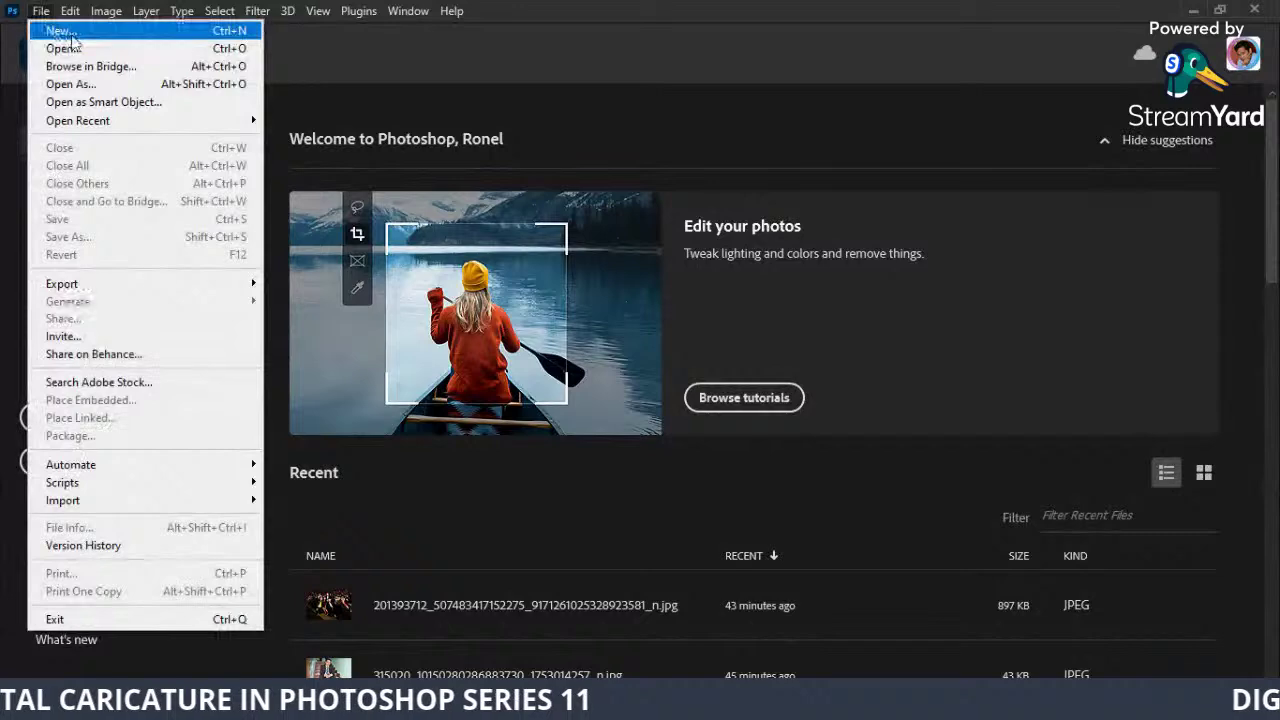
click(78, 36)
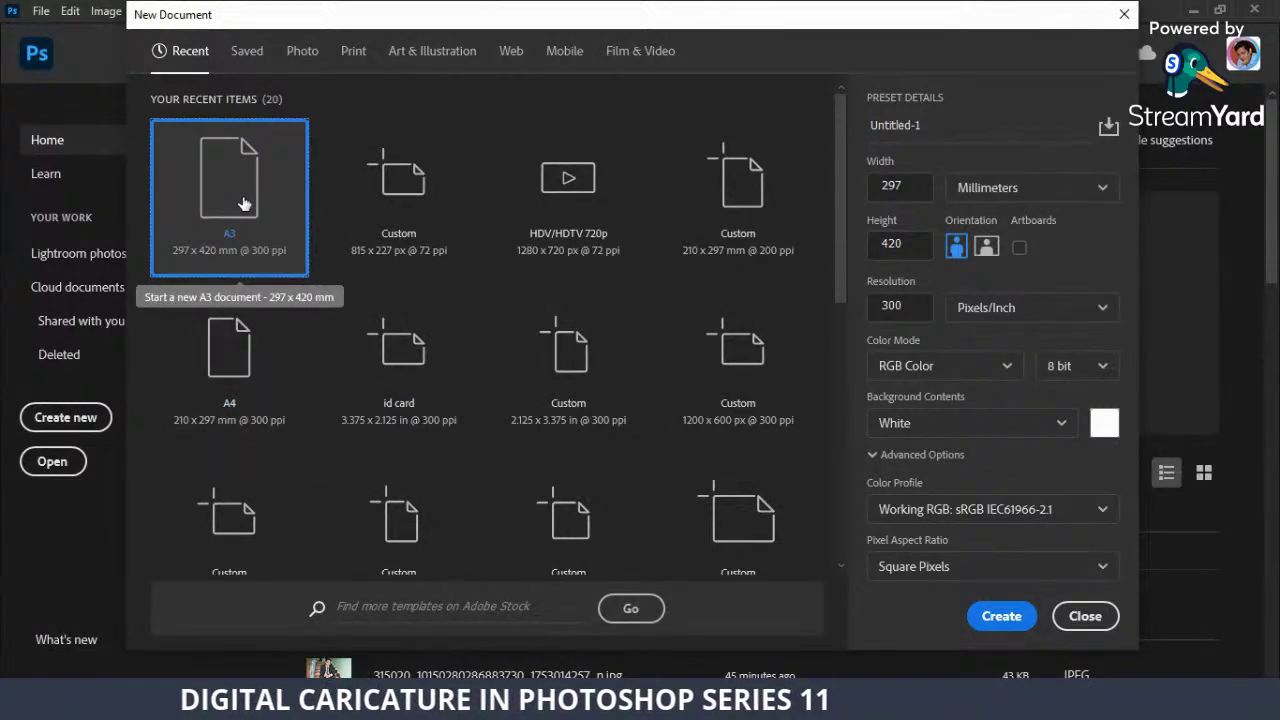
click(240, 370)
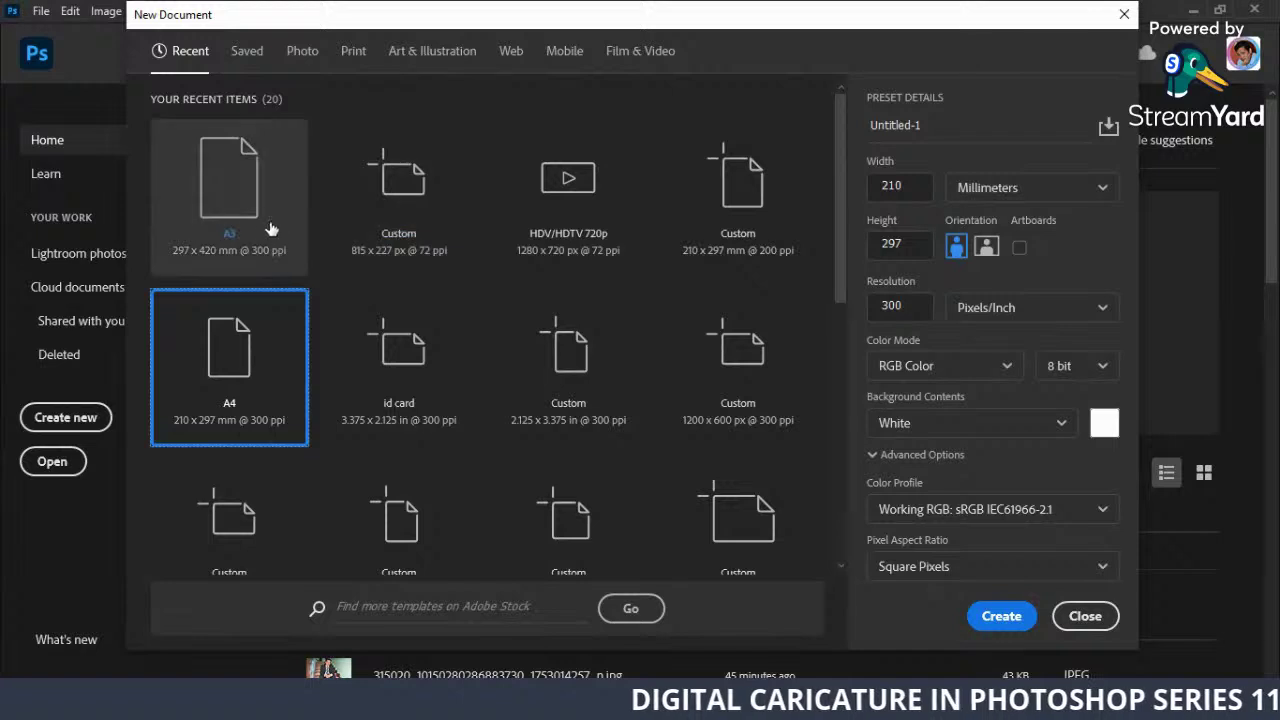
click(243, 210)
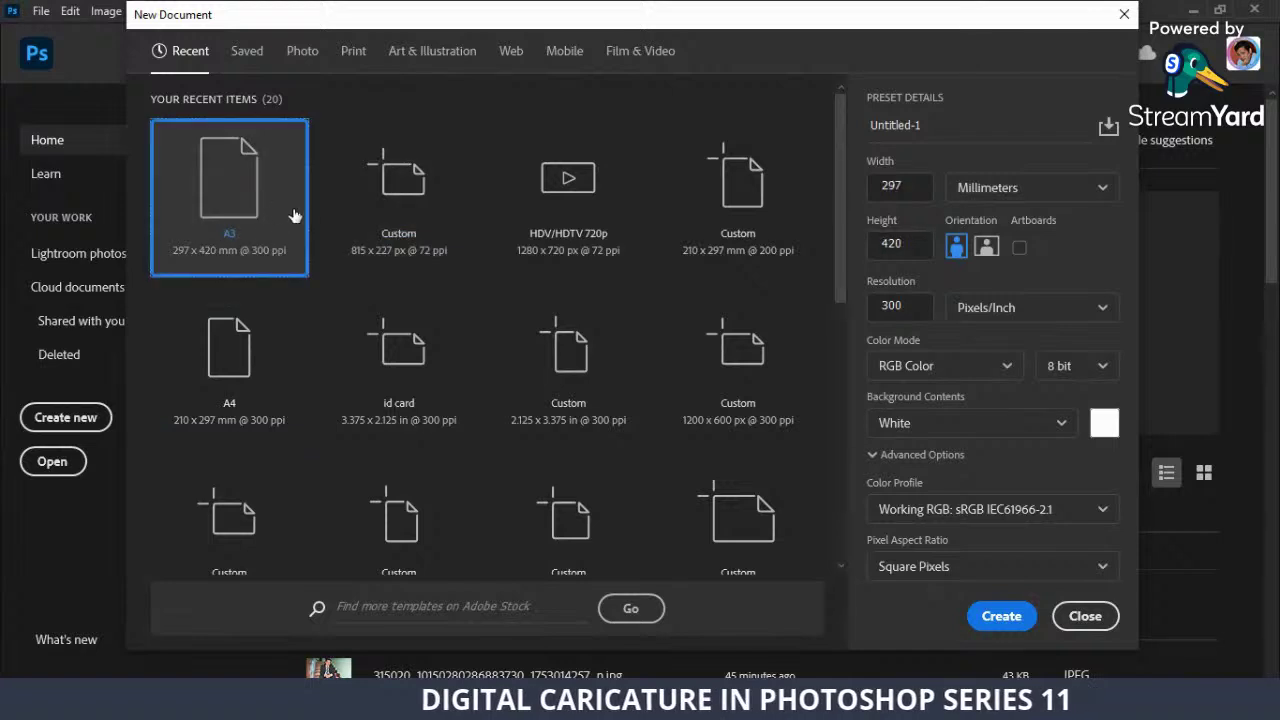
click(891, 307)
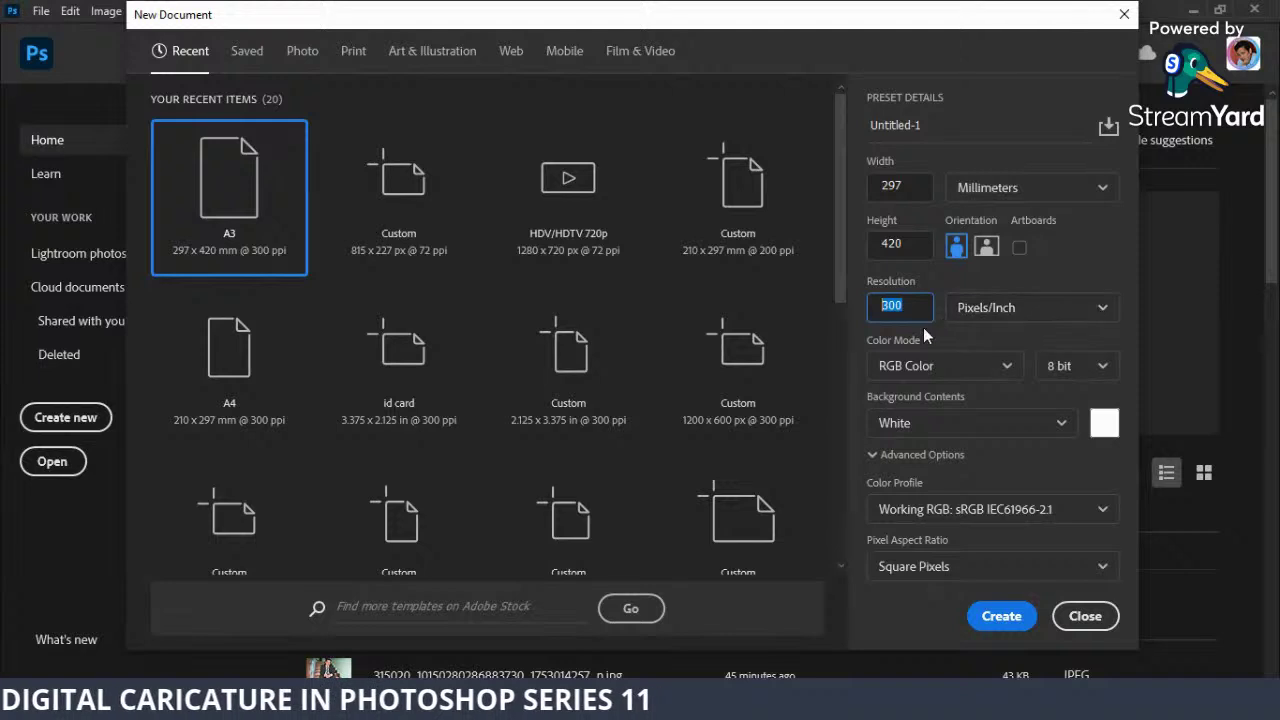
click(998, 615)
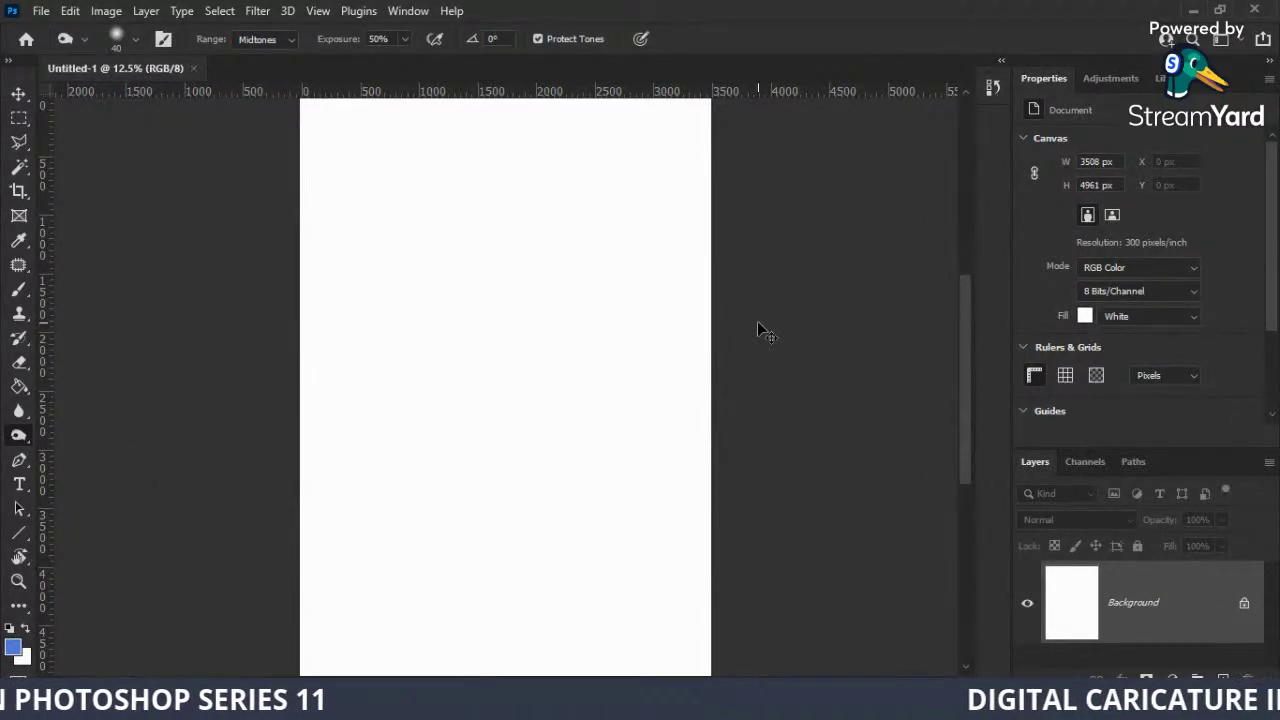
key(ctrl+o)
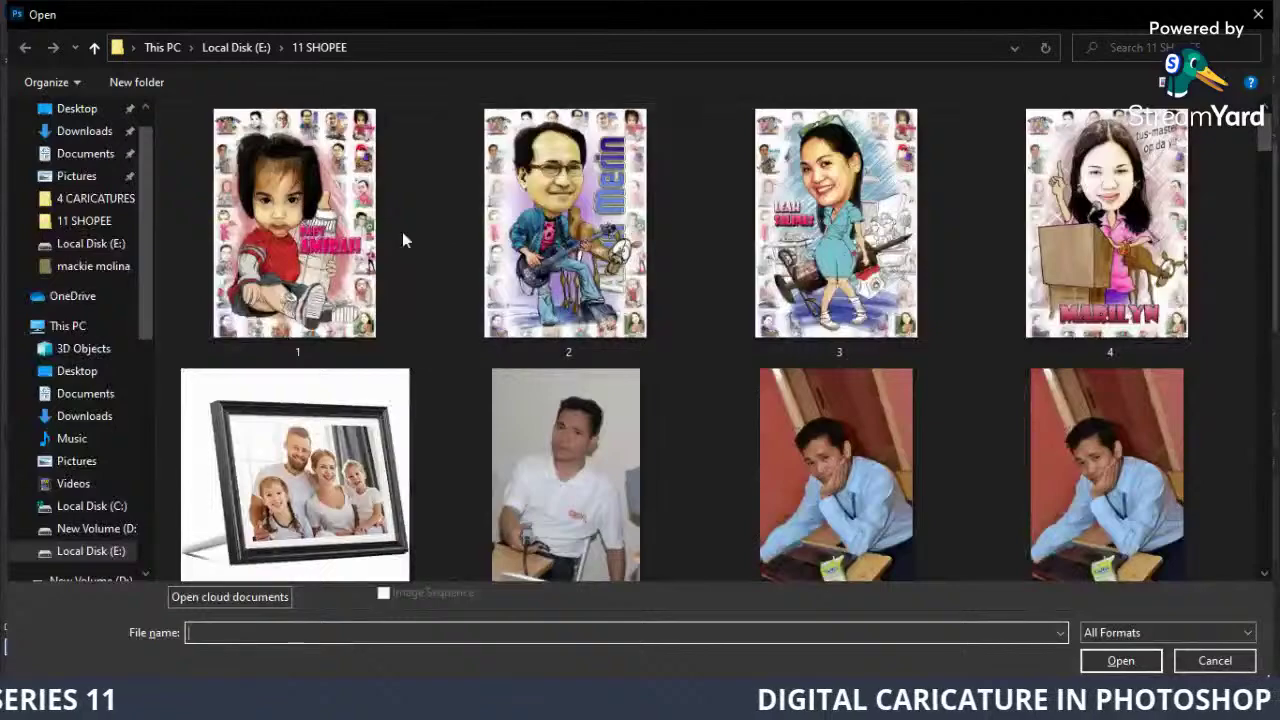
Open the denim-jacket portrait photo from the client subfolder in E:\4 CARICATURES.
click(236, 47)
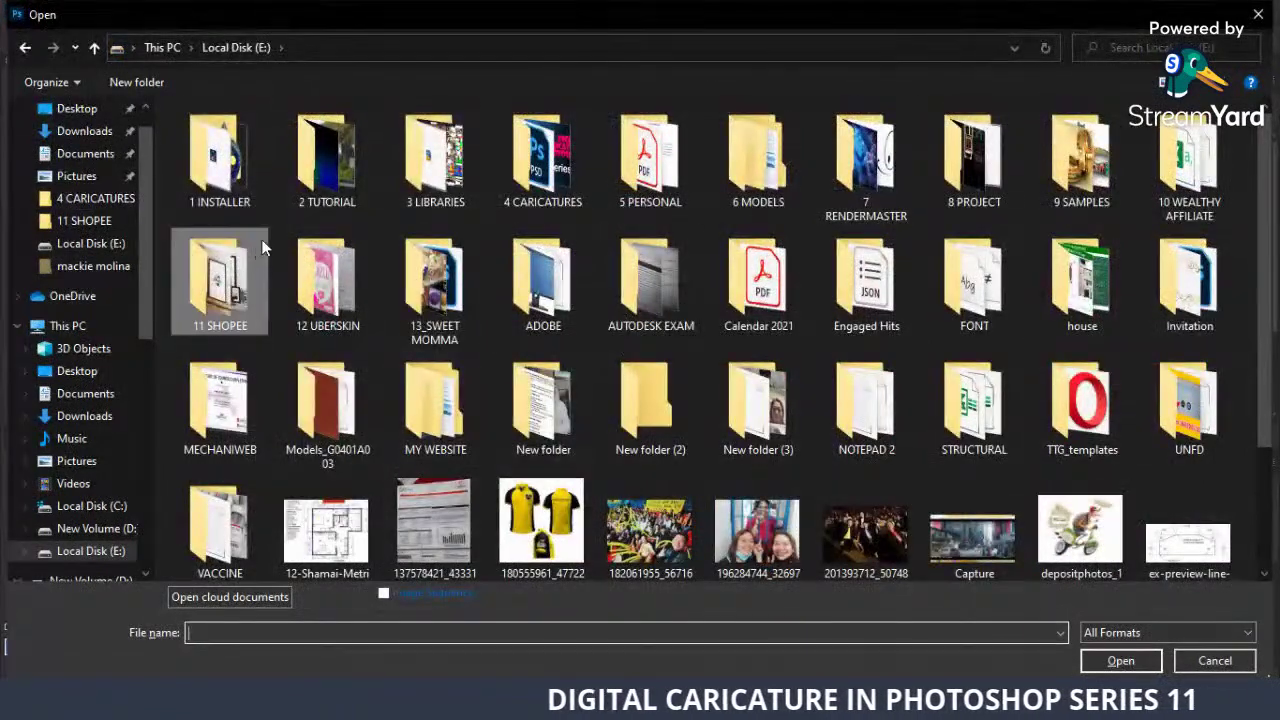
double_click(542, 160)
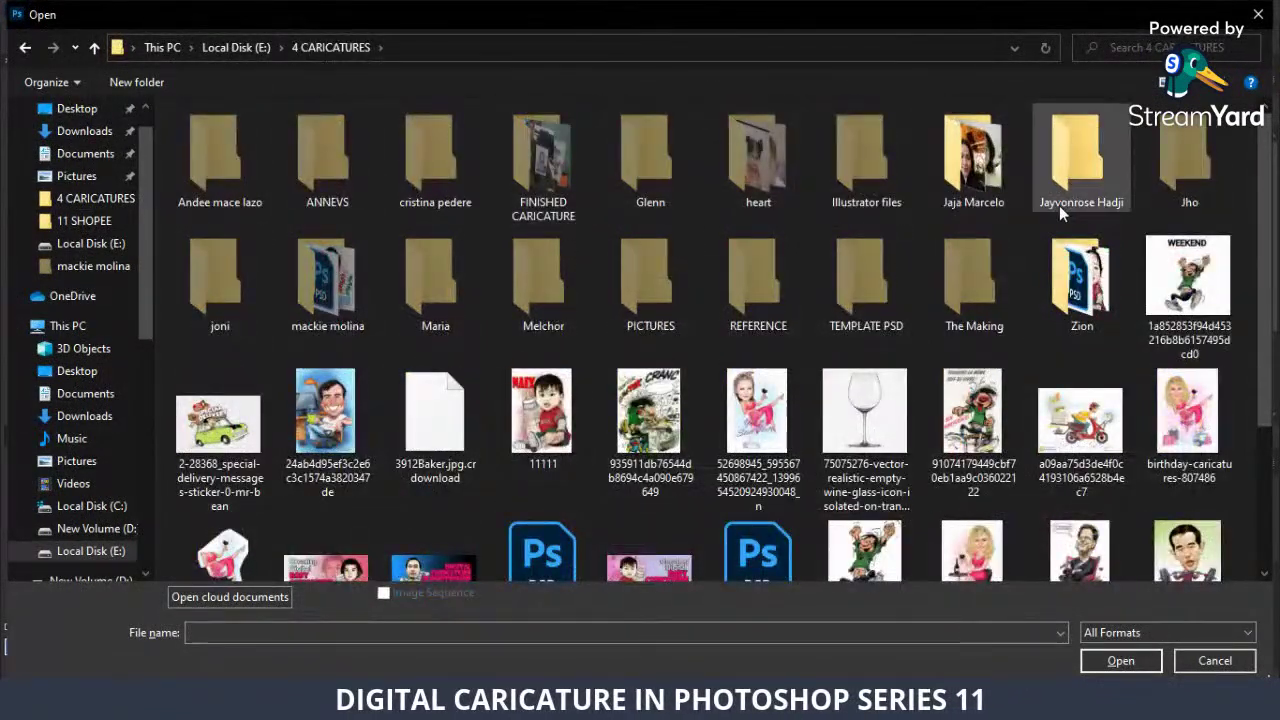
double_click(312, 328)
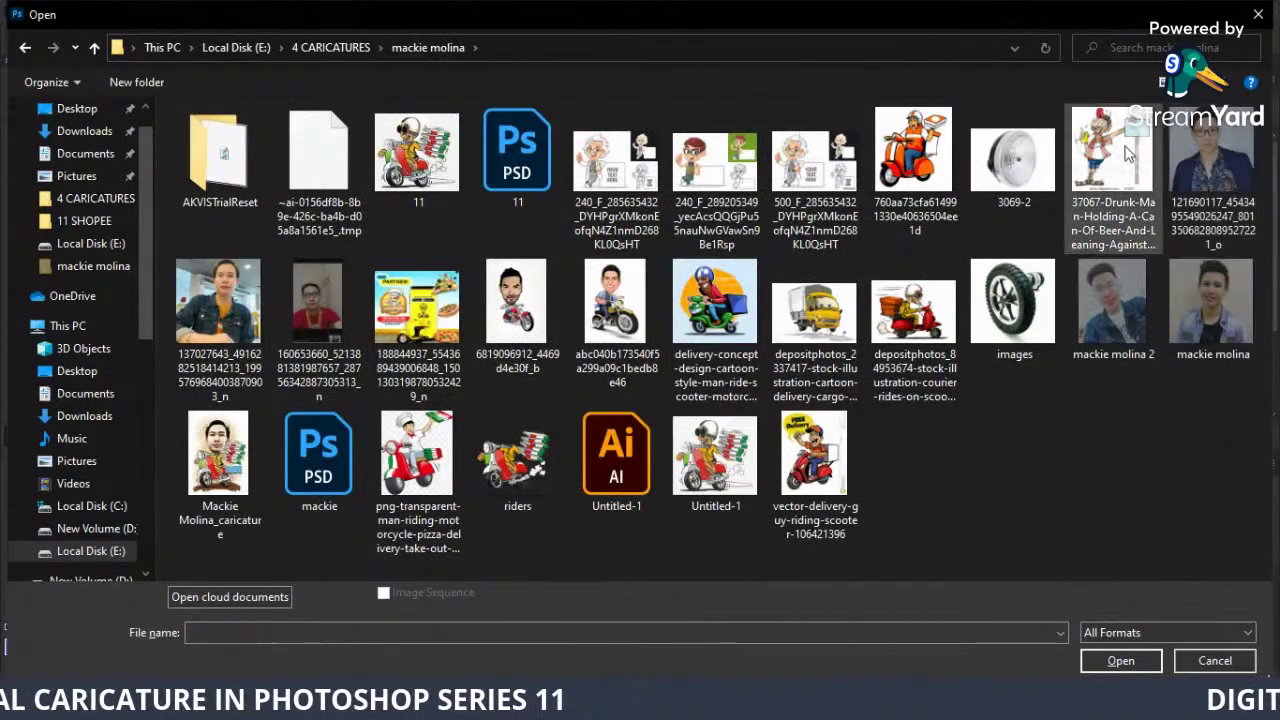
click(218, 305)
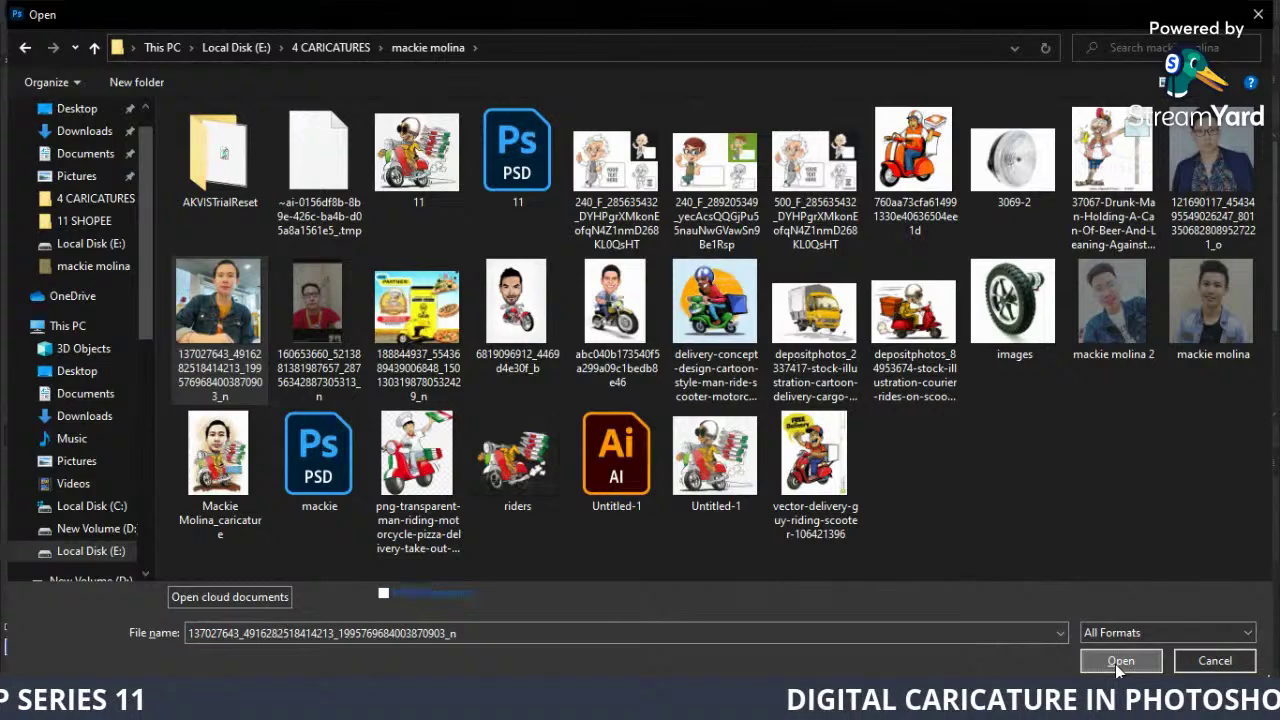
click(1120, 660)
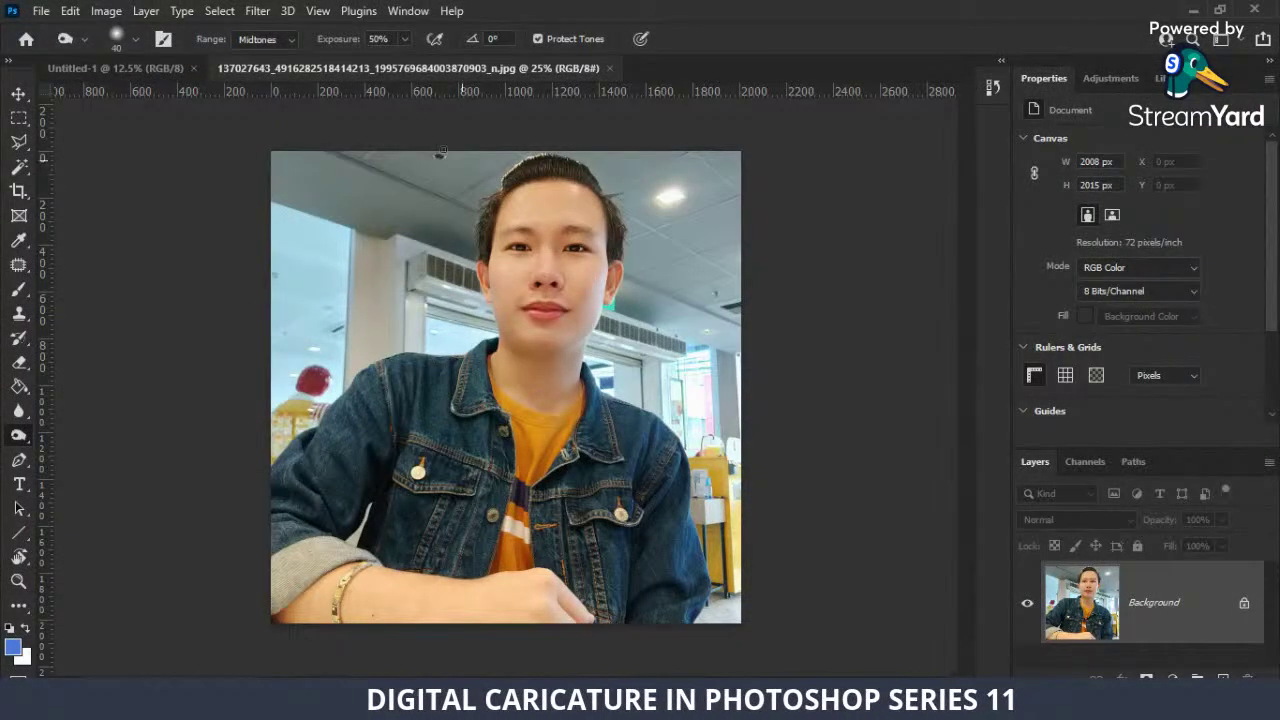
Compare the two document tabs, then close the portrait photo, keeping only the A3 document.
click(143, 70)
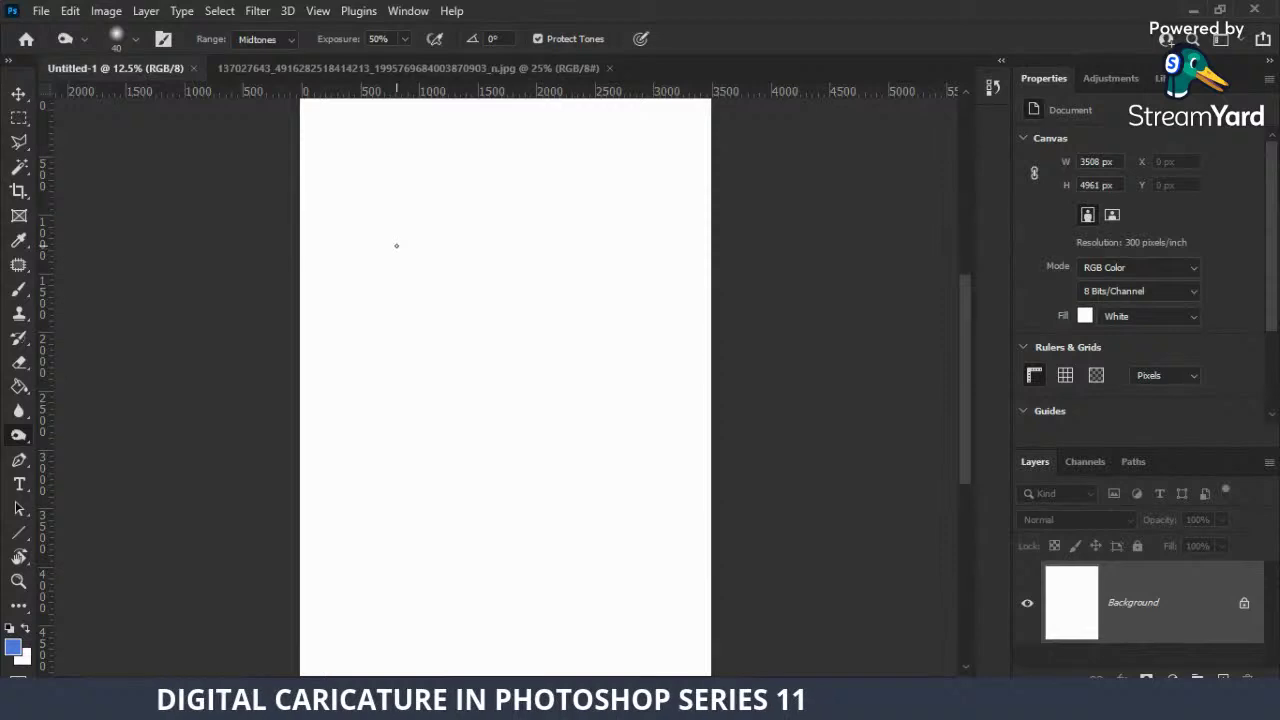
click(344, 69)
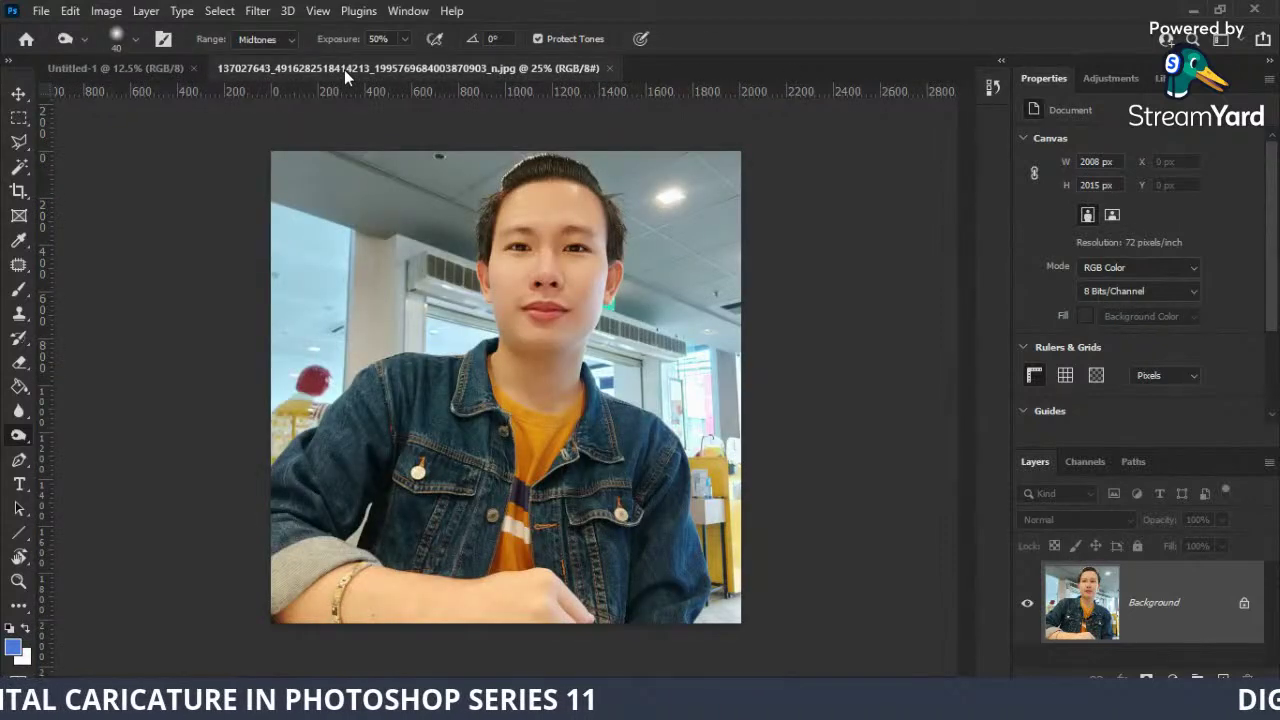
click(609, 68)
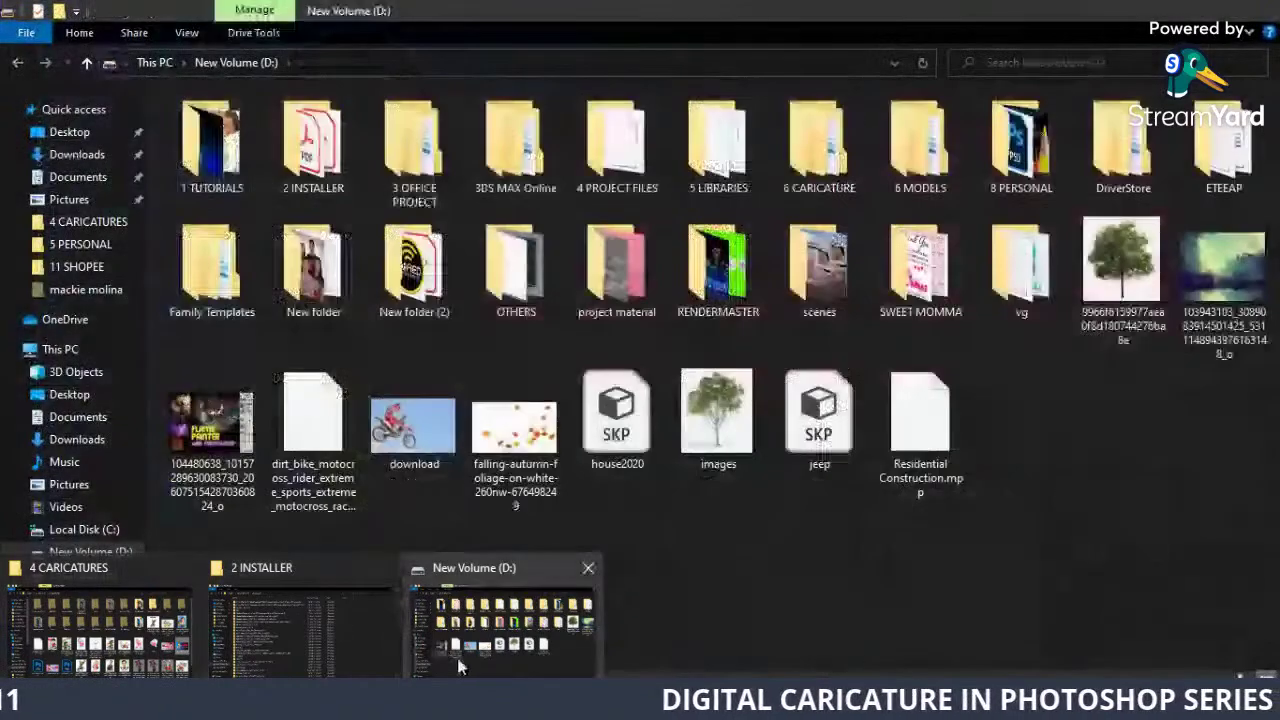
click(466, 650)
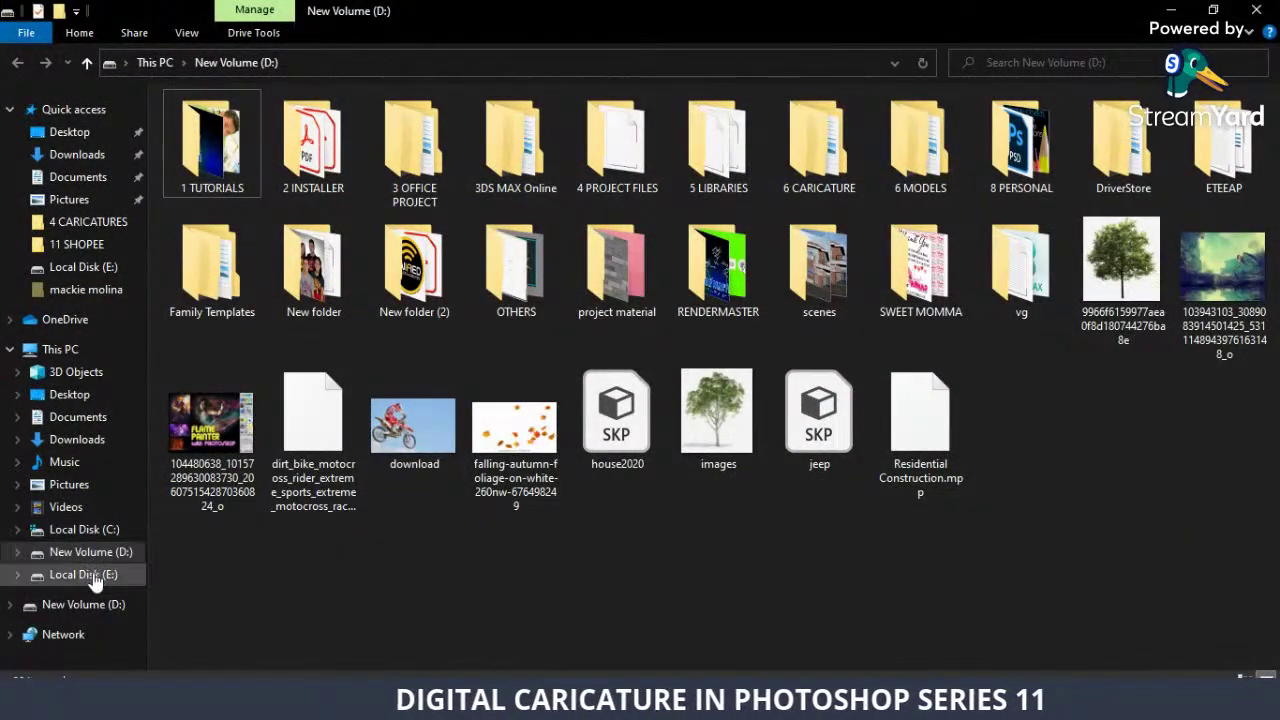
Drag the denim-jacket selfie from the person's folder in 4 CARICATURES onto the A3 canvas.
click(90, 575)
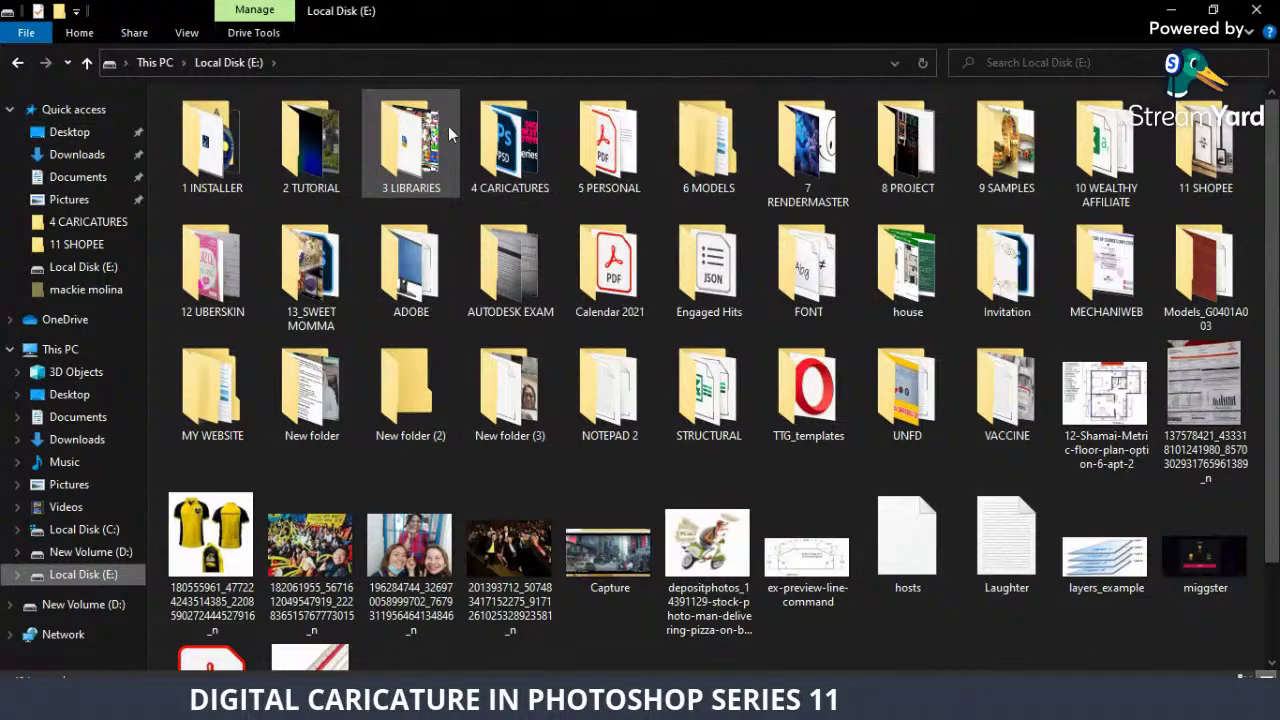
double_click(503, 147)
double_click(218, 286)
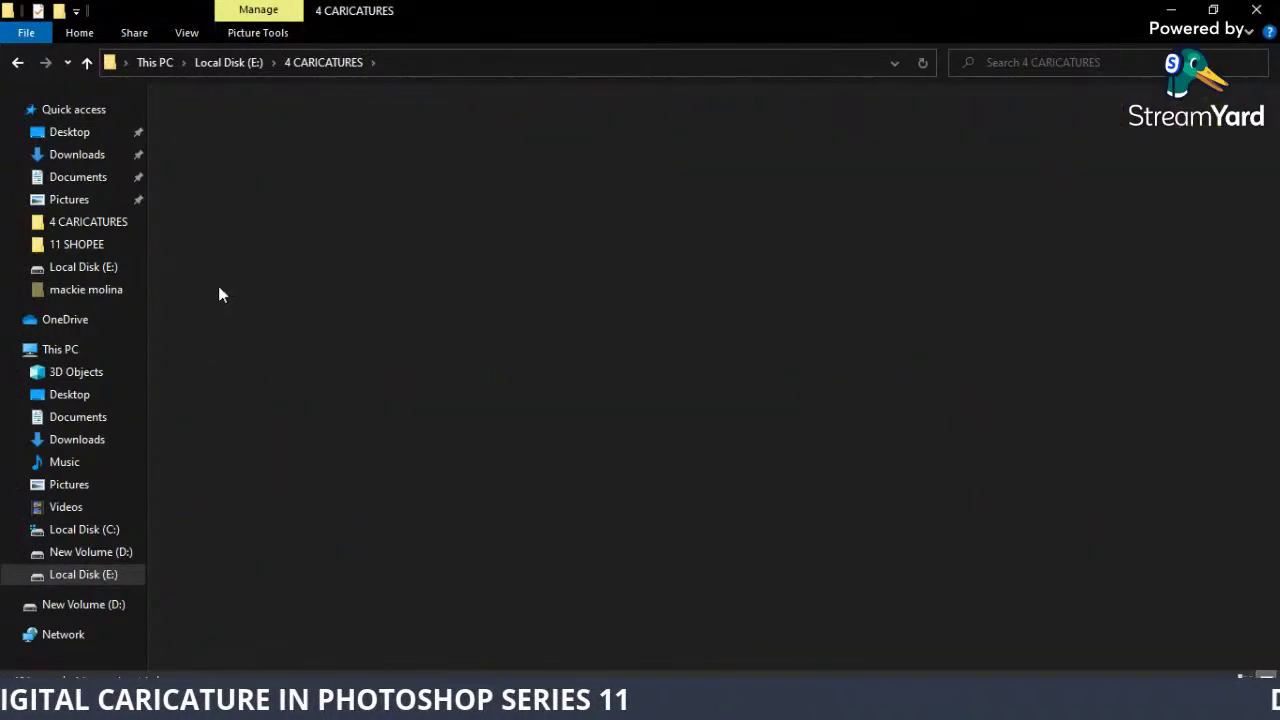
drag(211, 292, 292, 640)
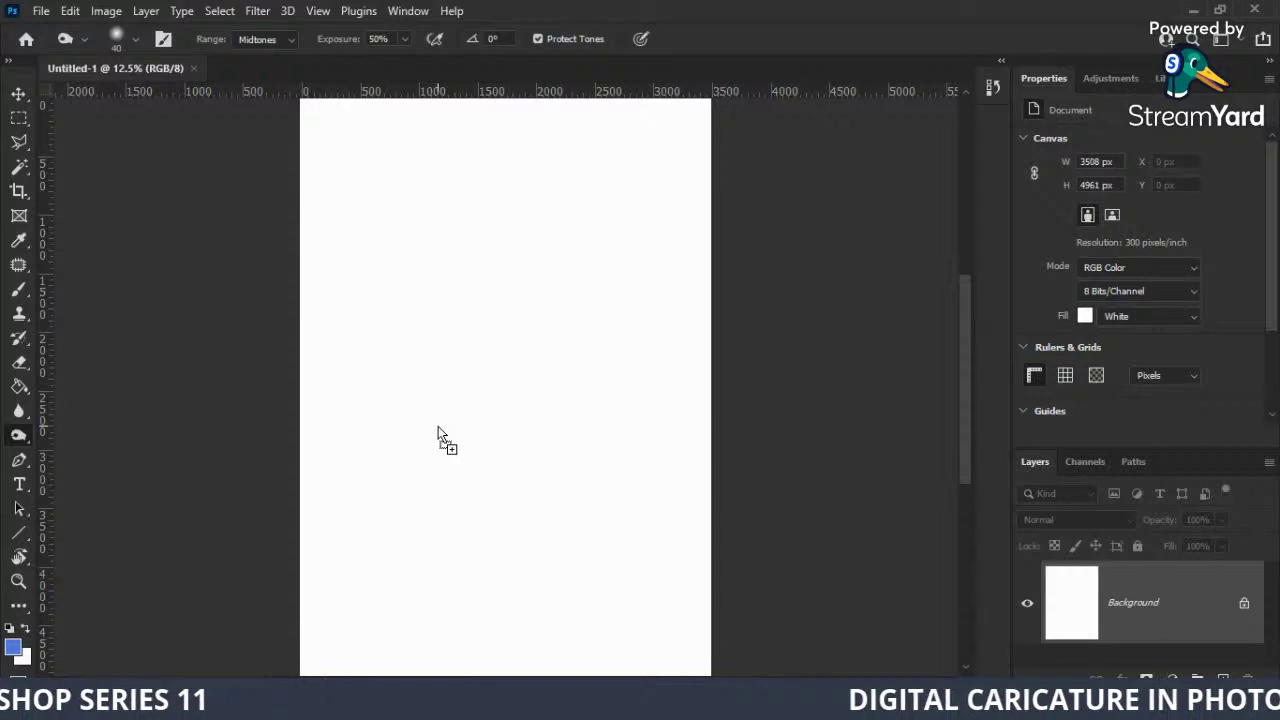
mouse_move(292, 640)
mouse_down()
mouse_move(492, 335)
mouse_move(501, 298)
mouse_up()
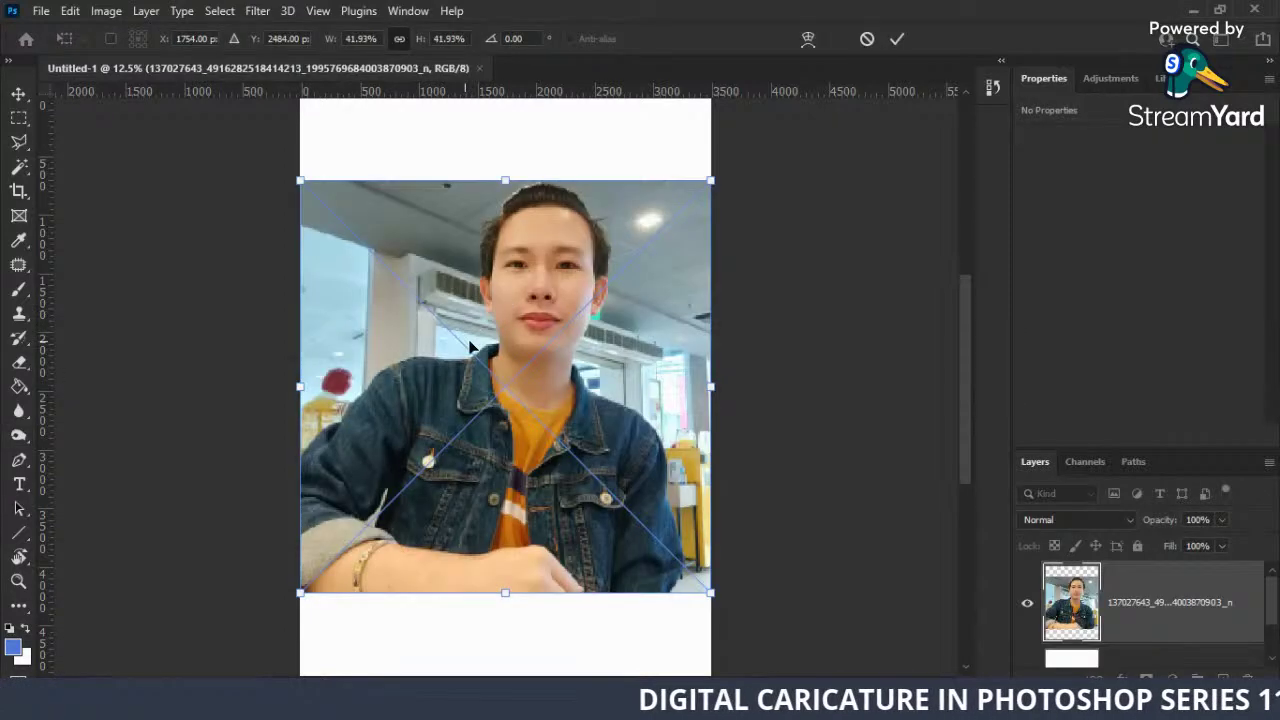
Commit the placed photo, then open the selfie JPG and drag its layer into Untitled-1.
key(Return)
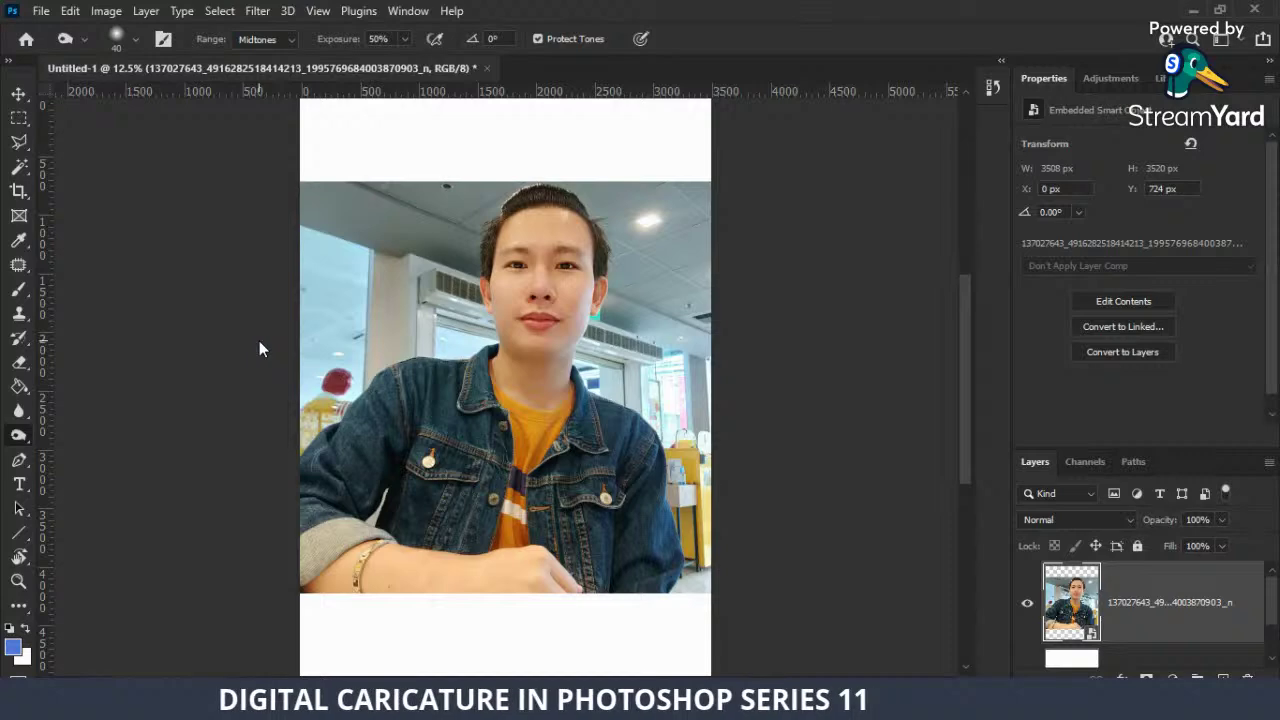
key(ctrl+o)
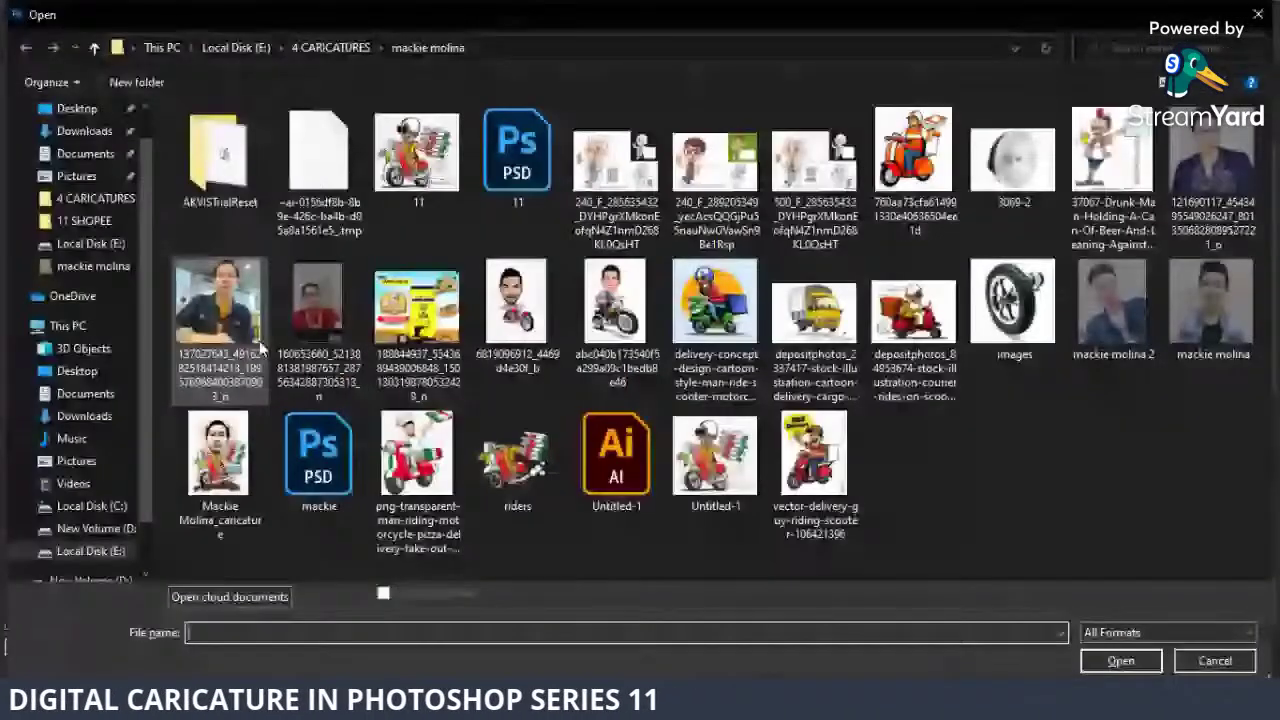
double_click(261, 345)
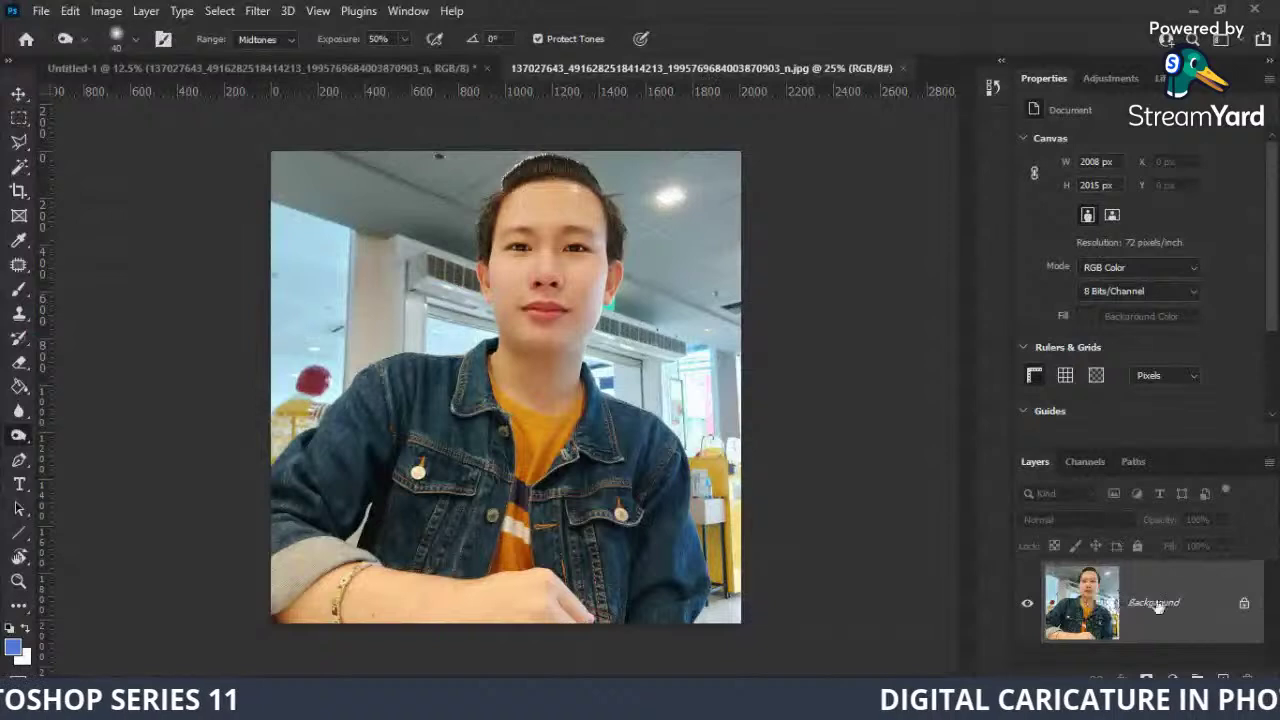
drag(1078, 605, 353, 213)
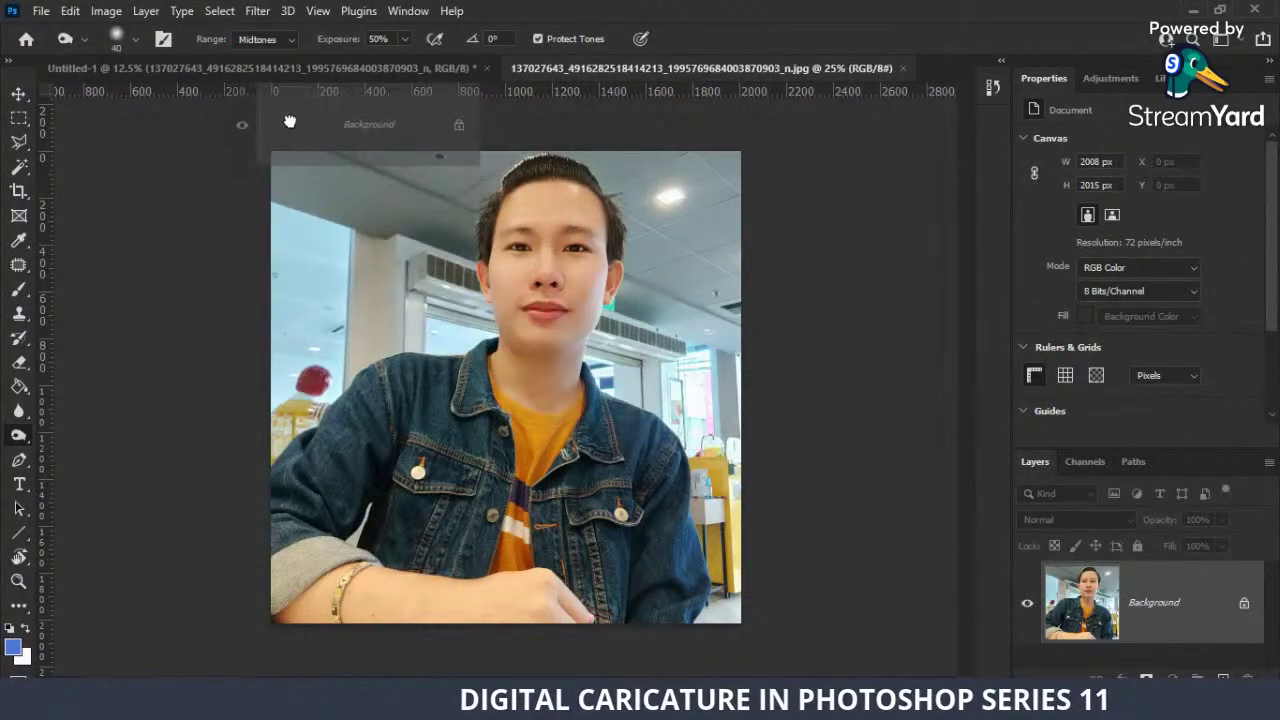
mouse_move(353, 213)
mouse_down()
mouse_move(281, 107)
mouse_move(437, 340)
mouse_up()
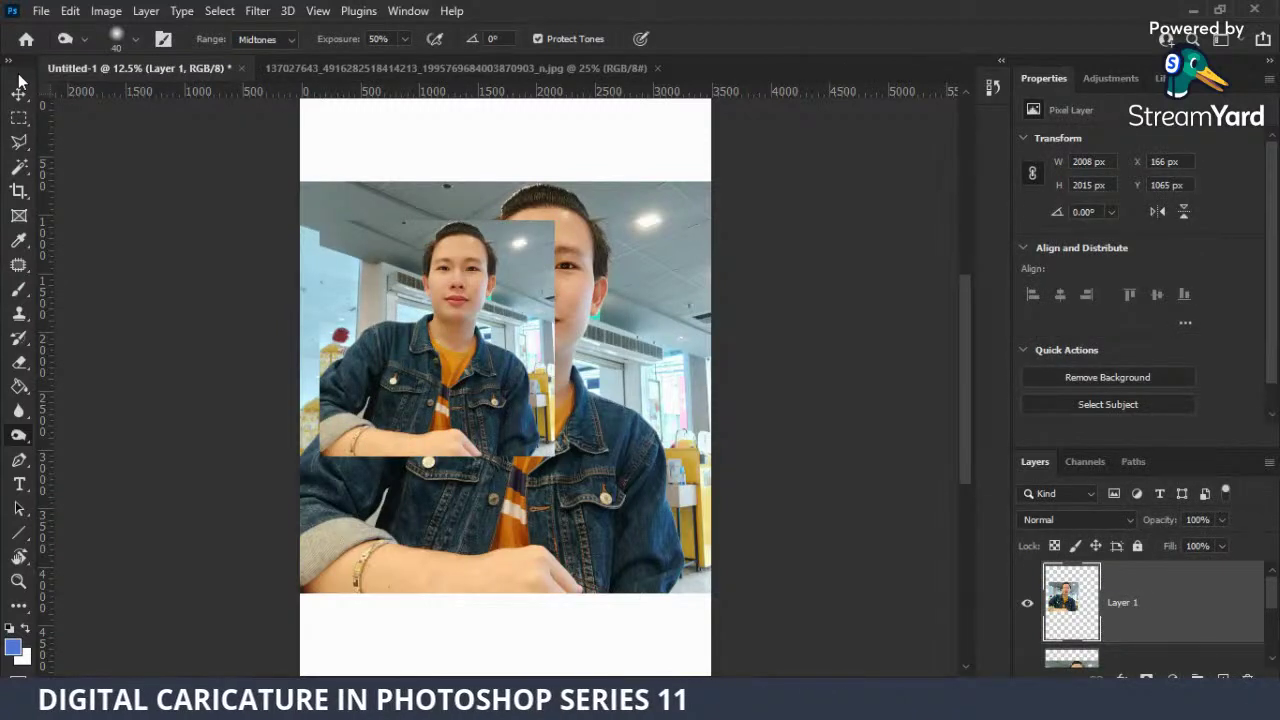
Reposition the dragged photo copy on the canvas with the Move tool.
key(v)
drag(468, 412, 562, 310)
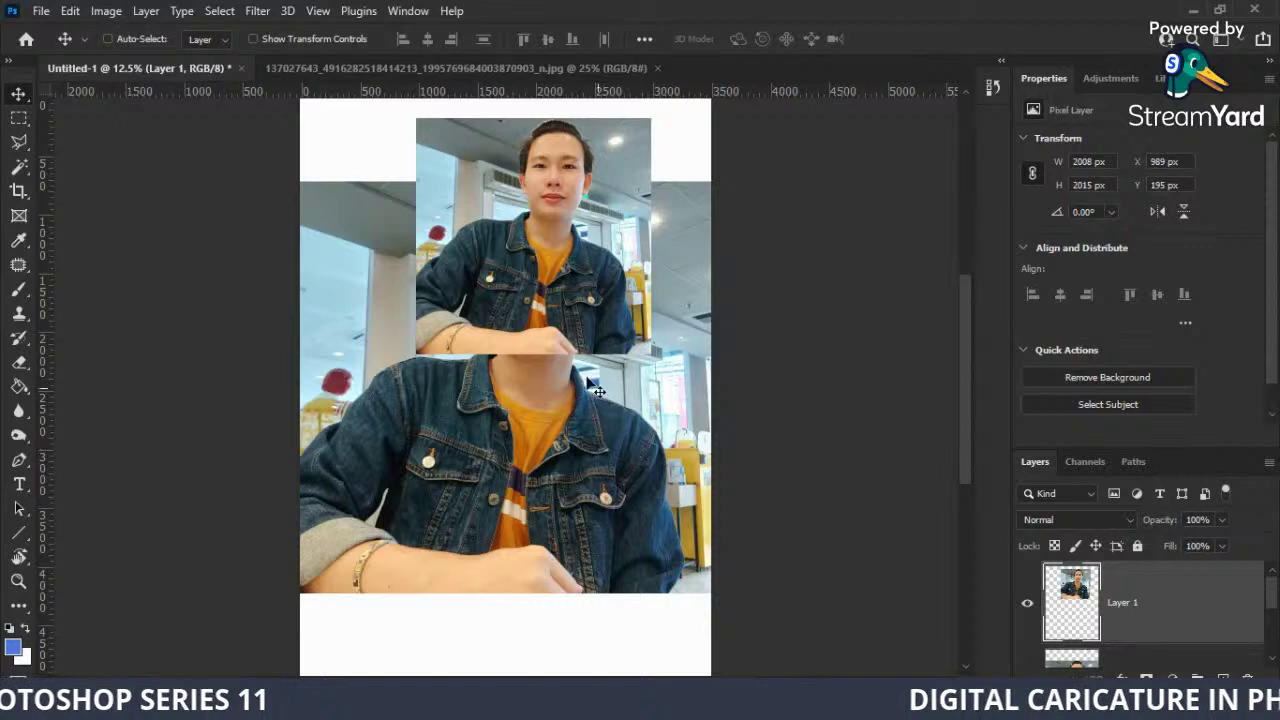
mouse_move(562, 310)
mouse_down()
mouse_move(563, 392)
mouse_move(562, 374)
mouse_up()
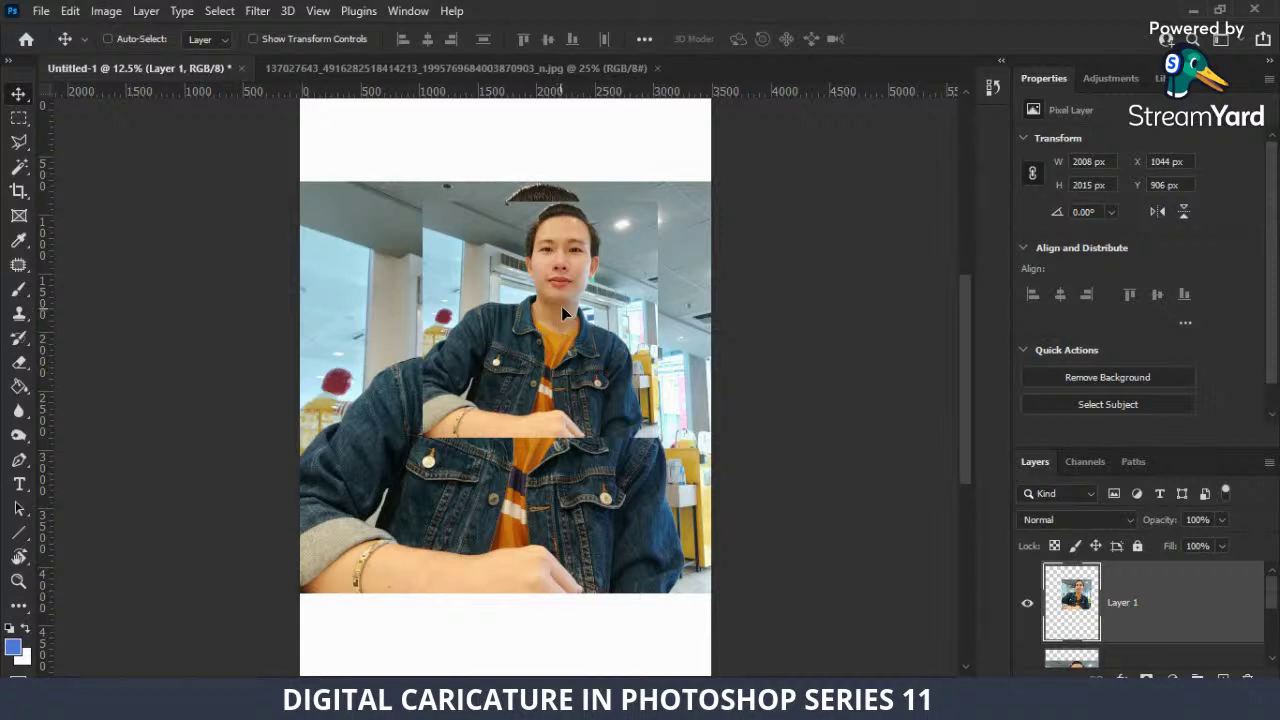
drag(561, 313, 597, 270)
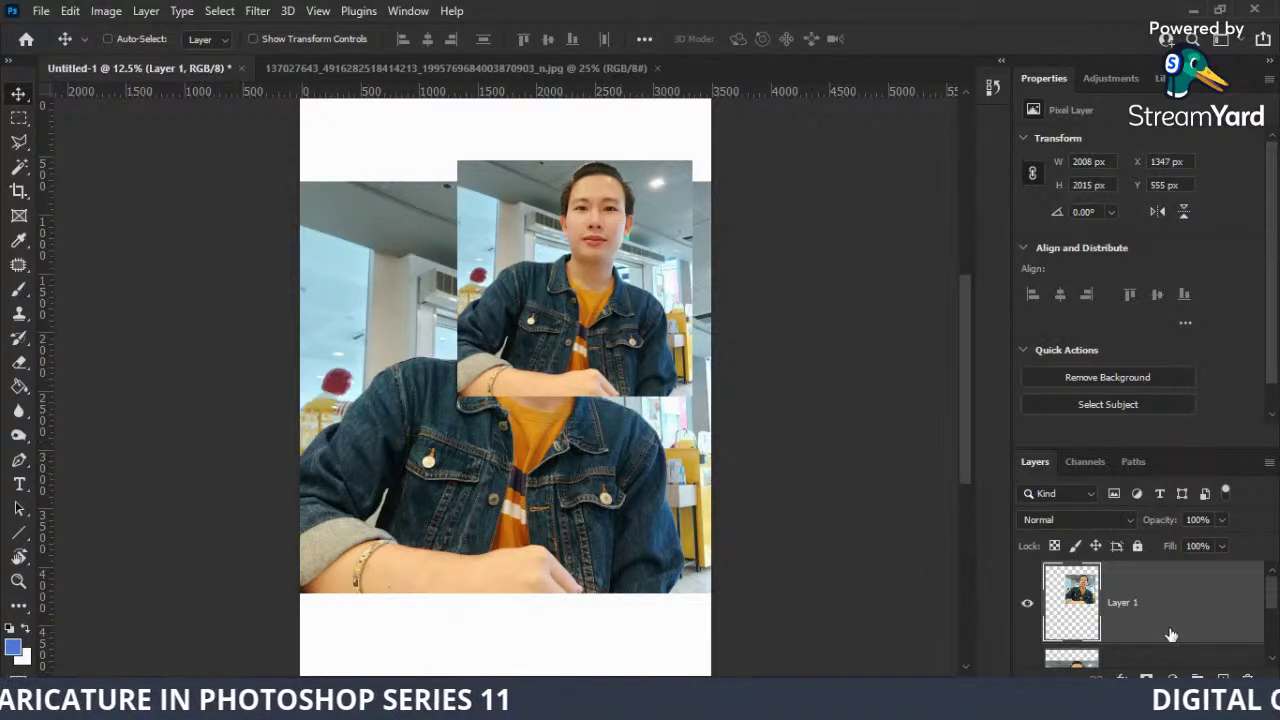
scroll(1171, 624, down, 2)
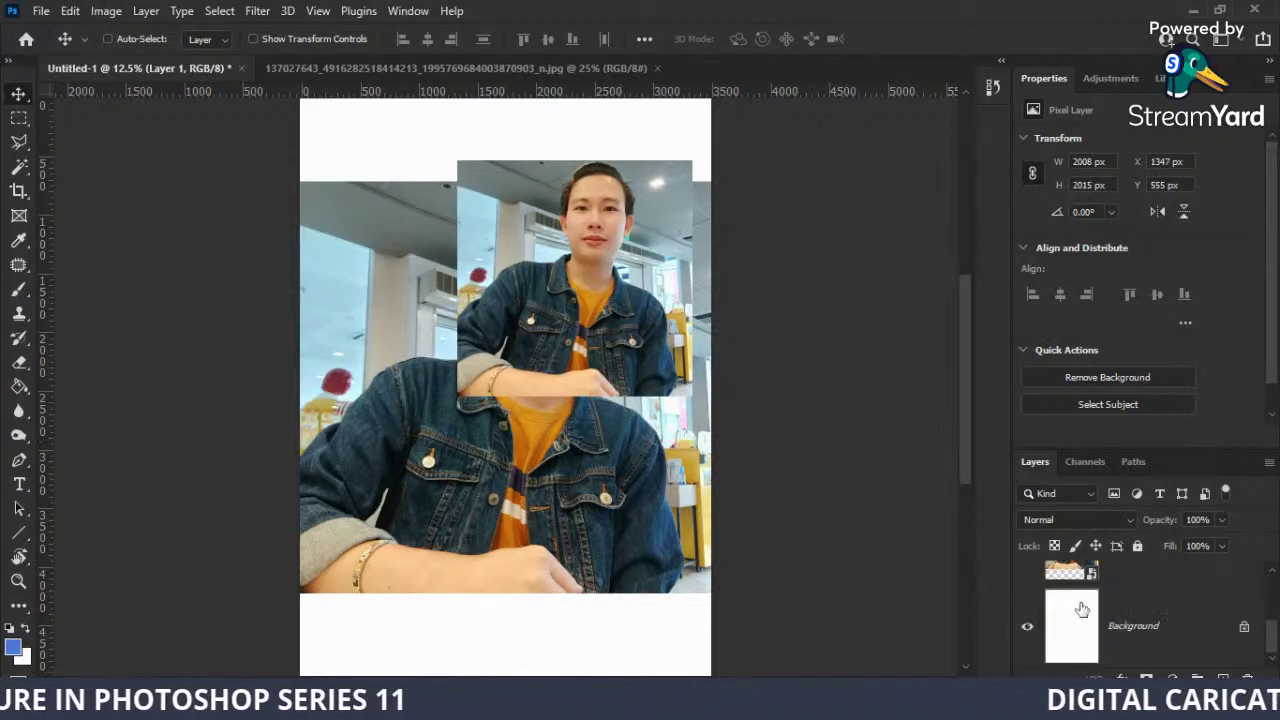
click(1268, 79)
Toggle visibility of the photo copy and placed photo, leaving the placed photo hidden.
click(1210, 95)
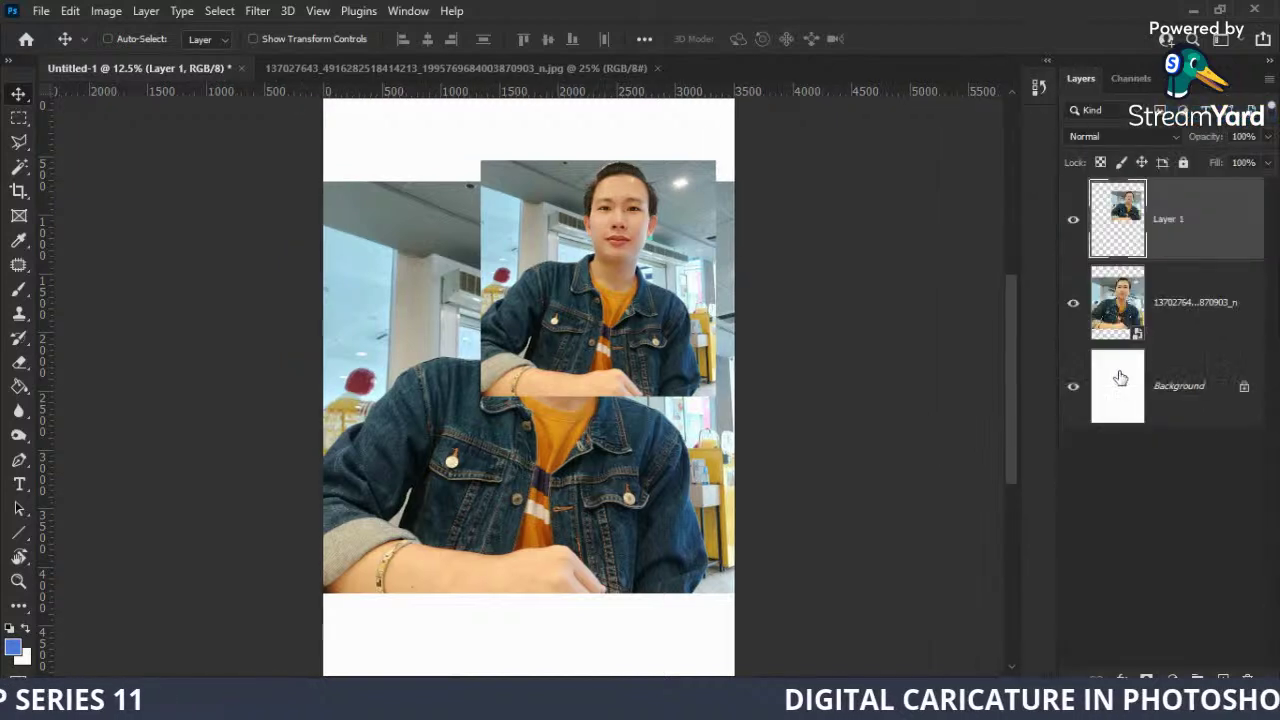
click(1074, 222)
click(1073, 302)
click(1073, 302)
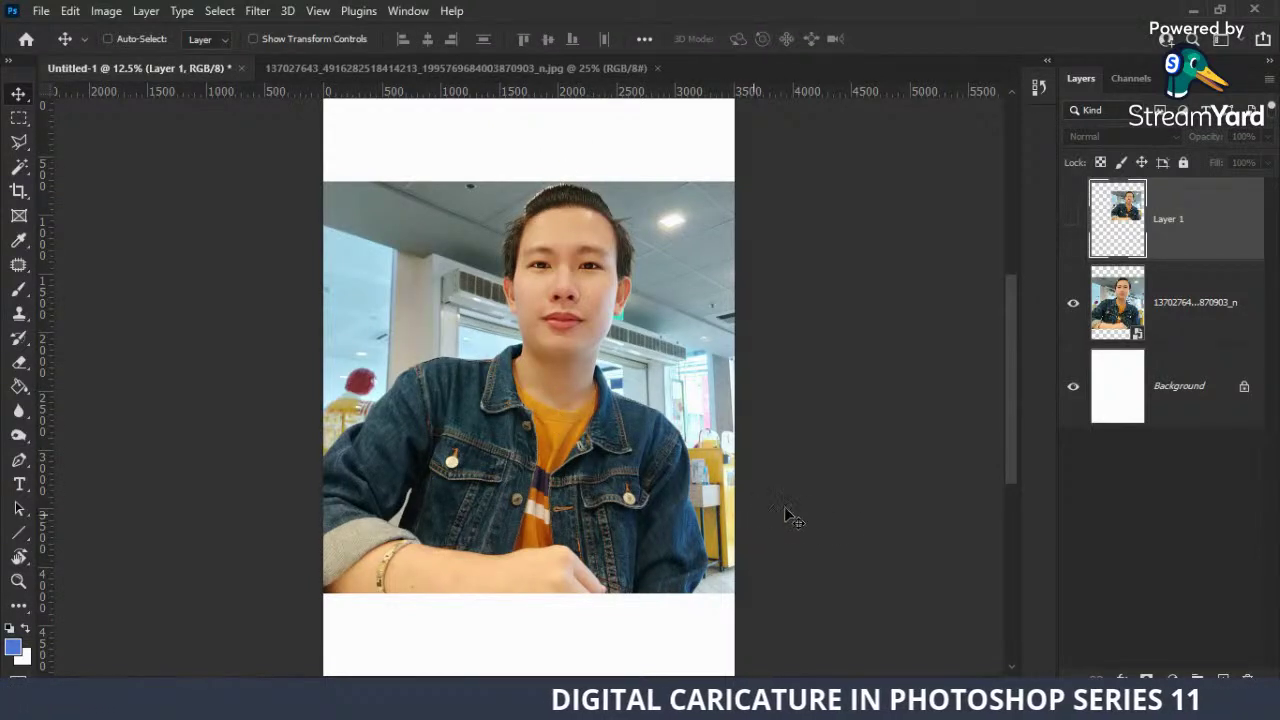
click(1072, 306)
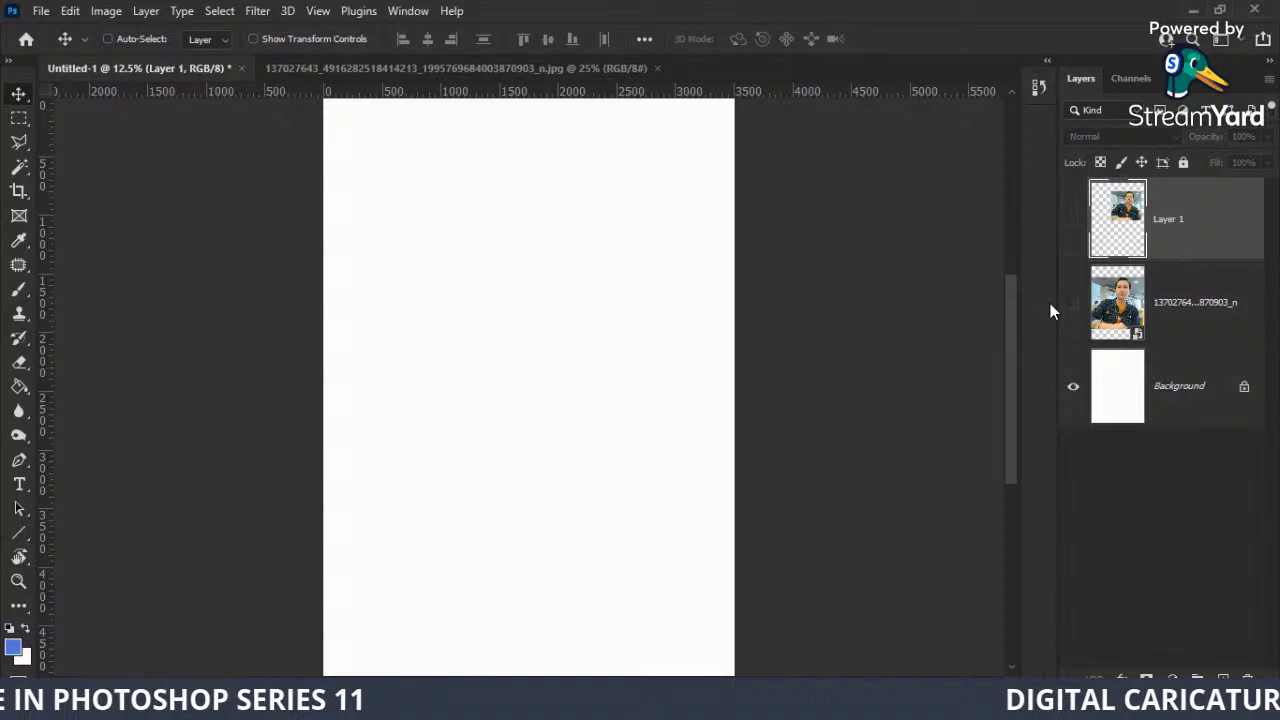
click(1076, 222)
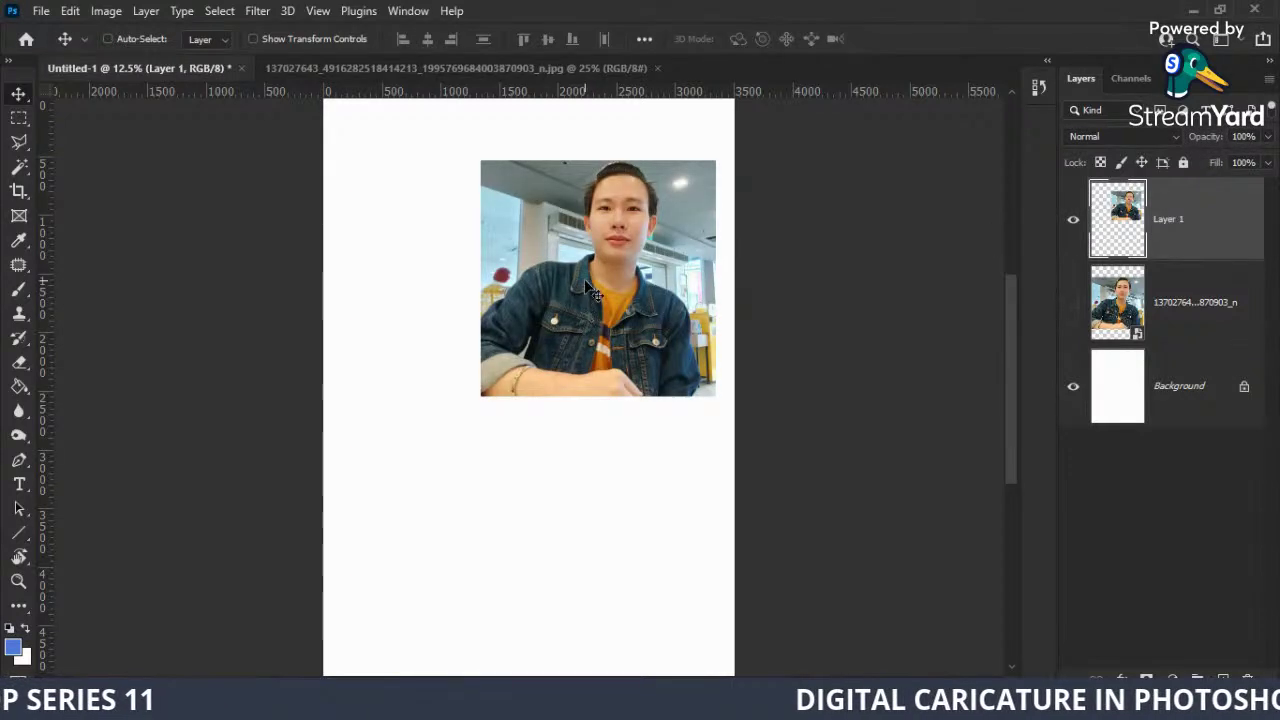
Delete the extra photo copy layer and close the separate selfie document.
drag(578, 287, 506, 385)
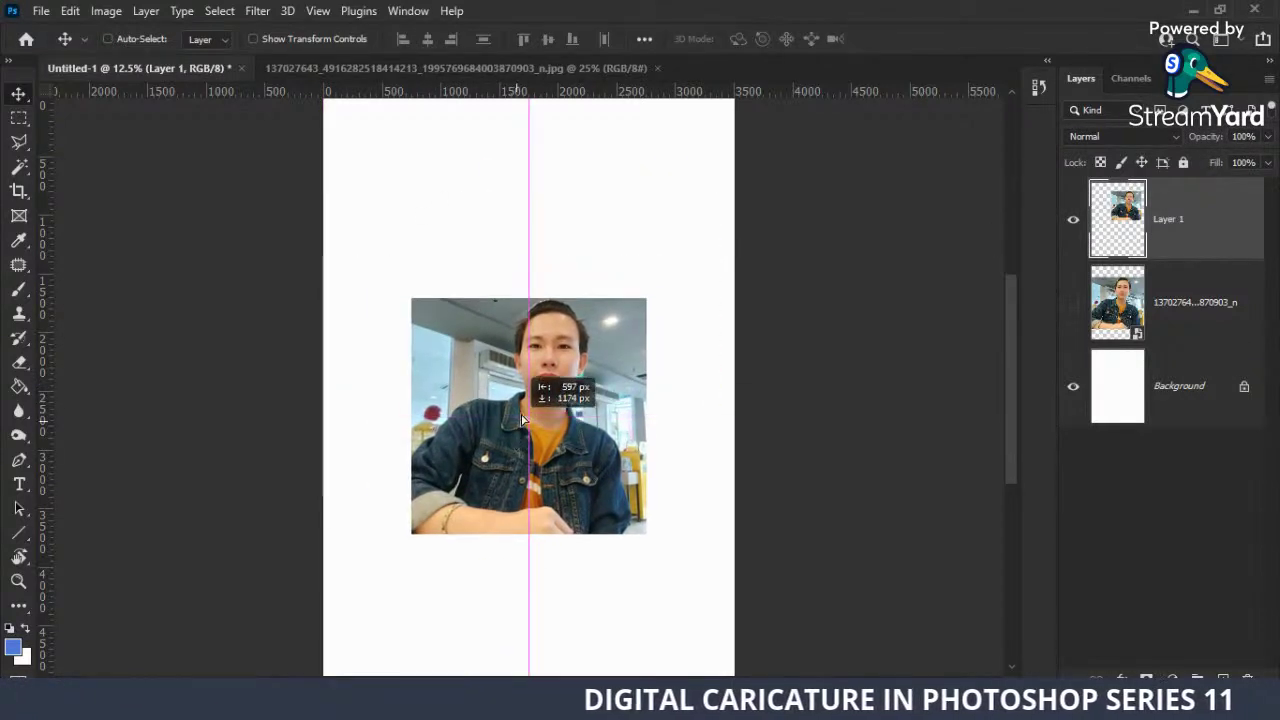
drag(506, 385, 590, 432)
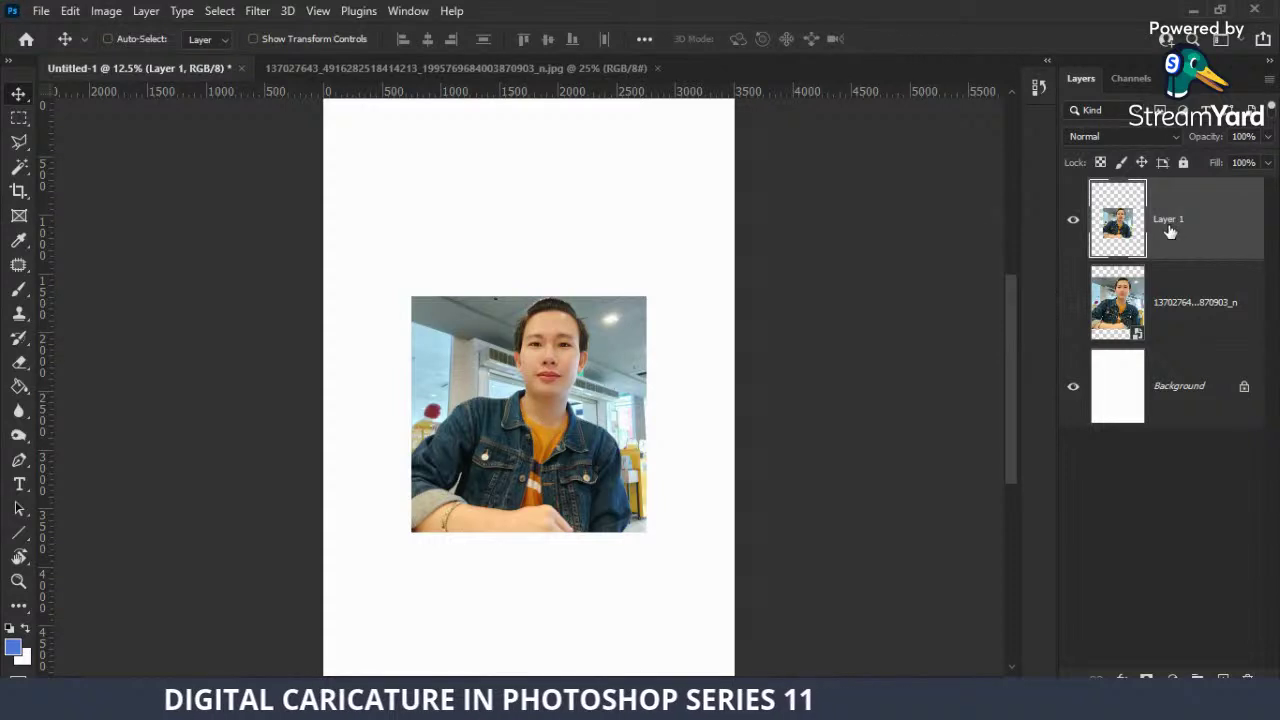
key(Delete)
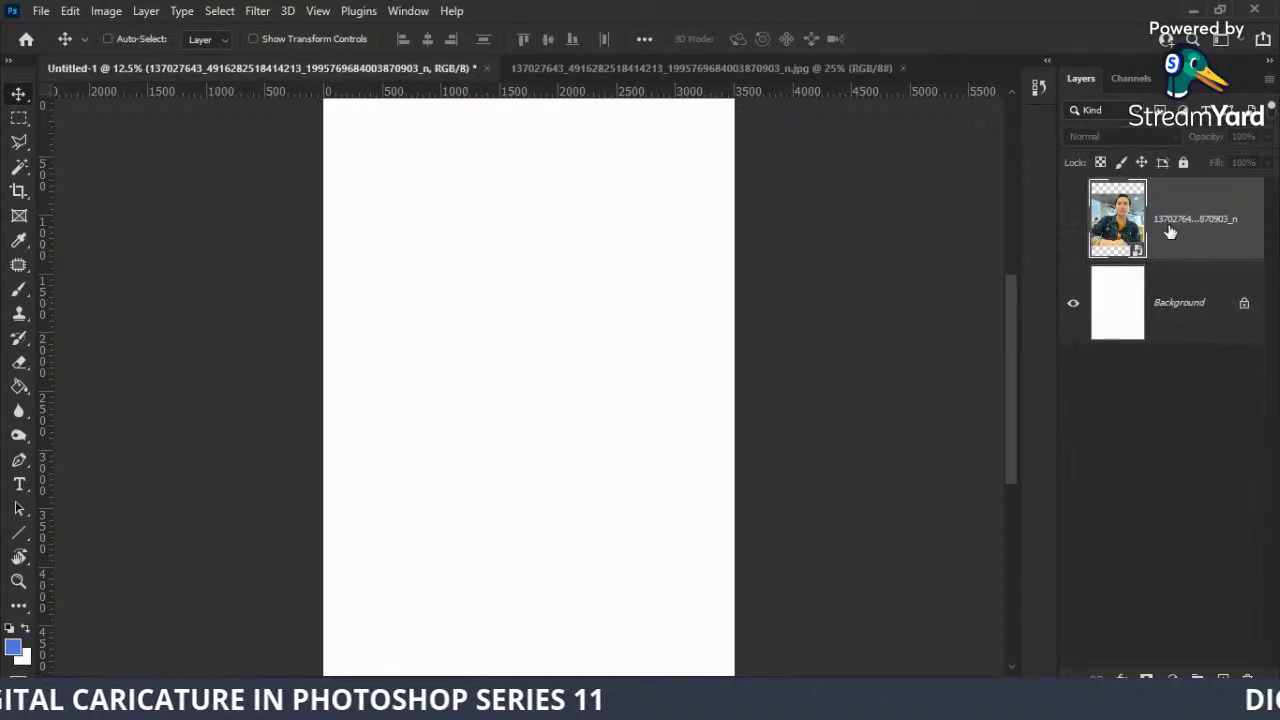
click(555, 70)
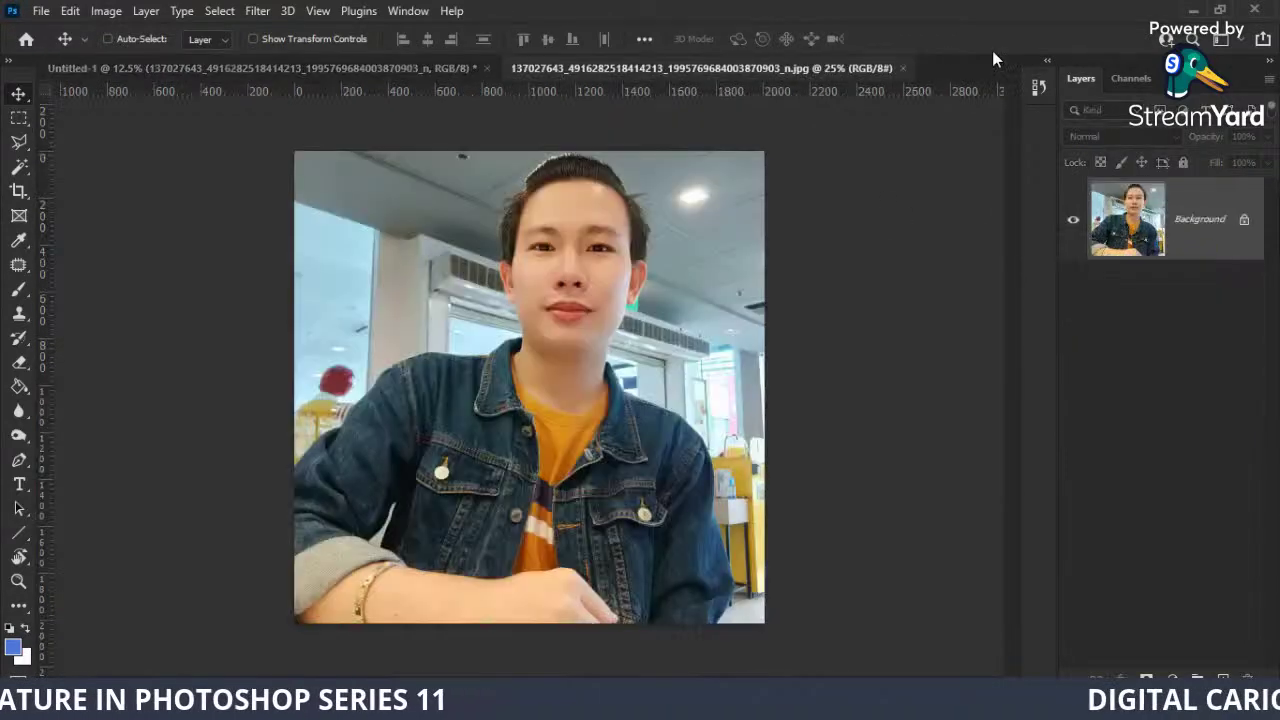
click(903, 68)
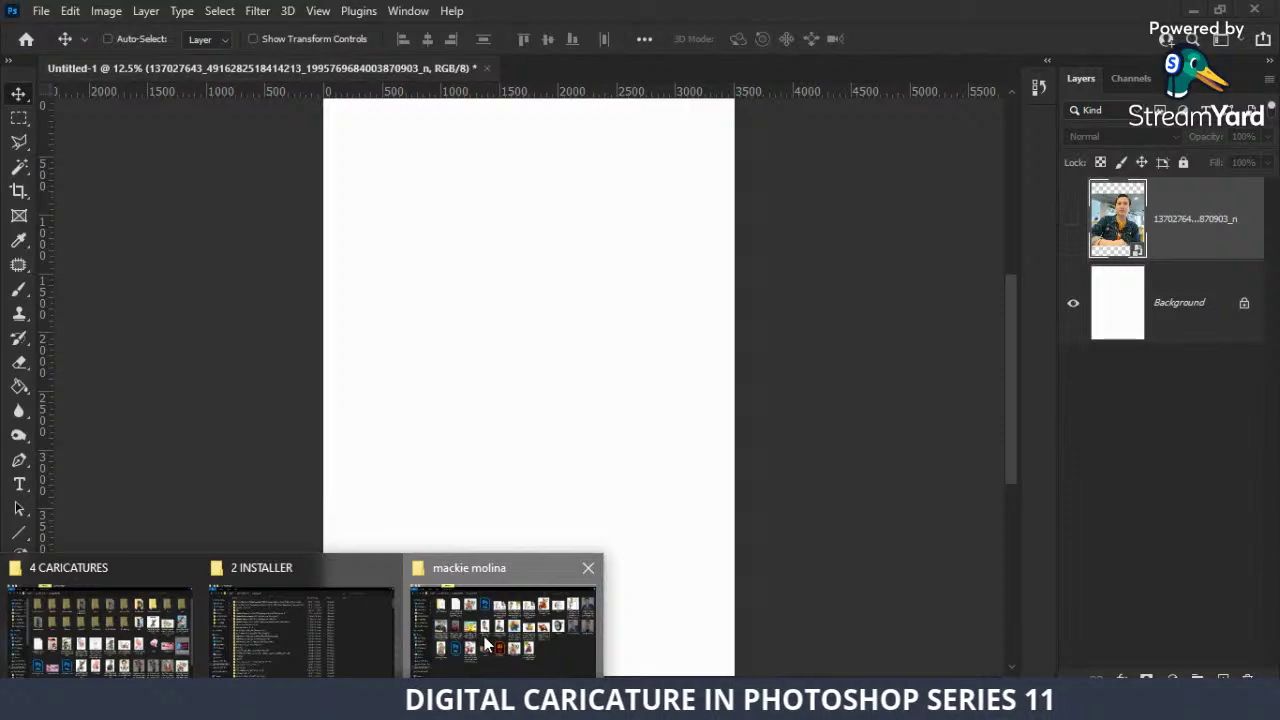
click(487, 645)
Drag the selfie JPG from the person's folder into the A3 document as a new layer.
click(335, 62)
double_click(205, 268)
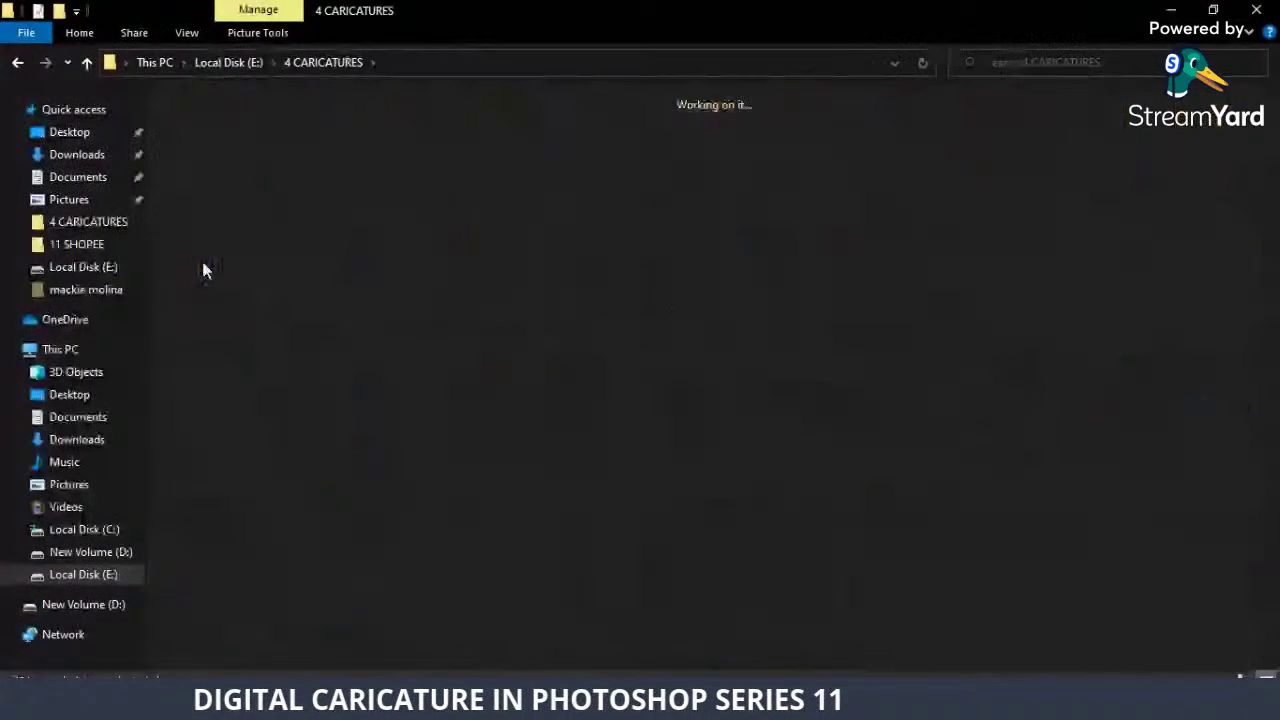
drag(209, 306, 354, 545)
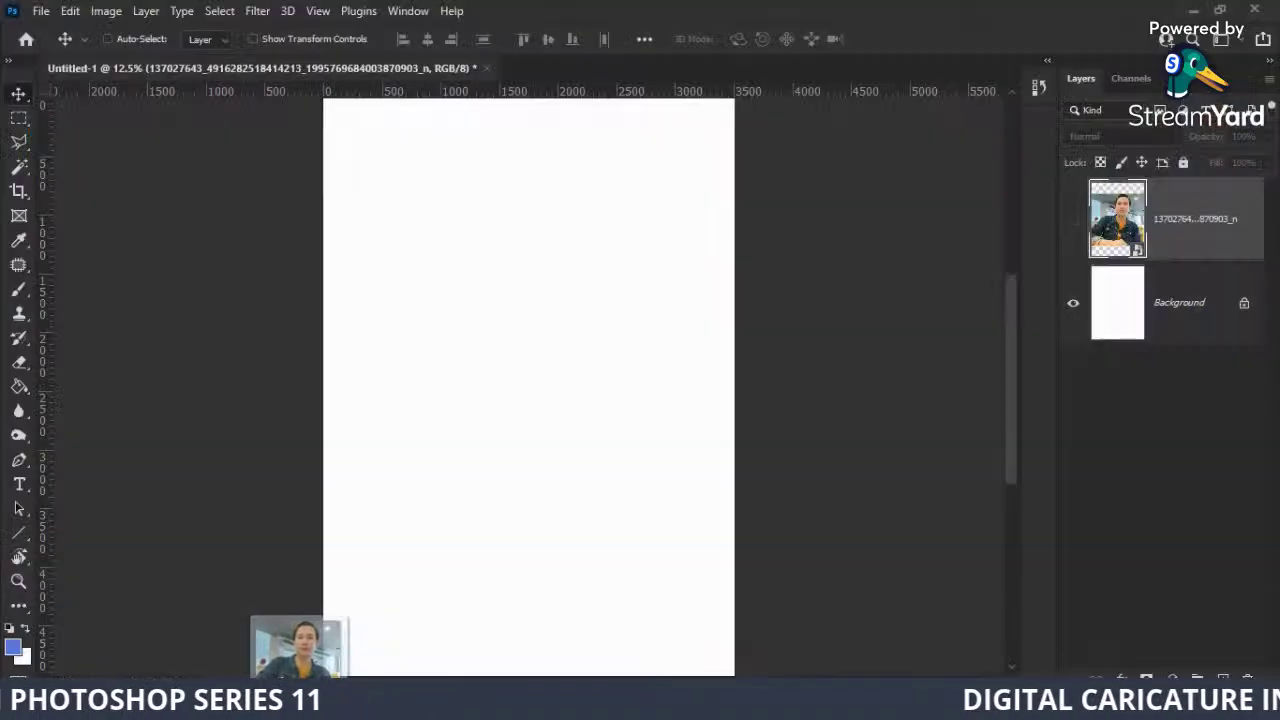
mouse_move(354, 545)
mouse_down()
mouse_move(329, 668)
mouse_move(487, 361)
mouse_up()
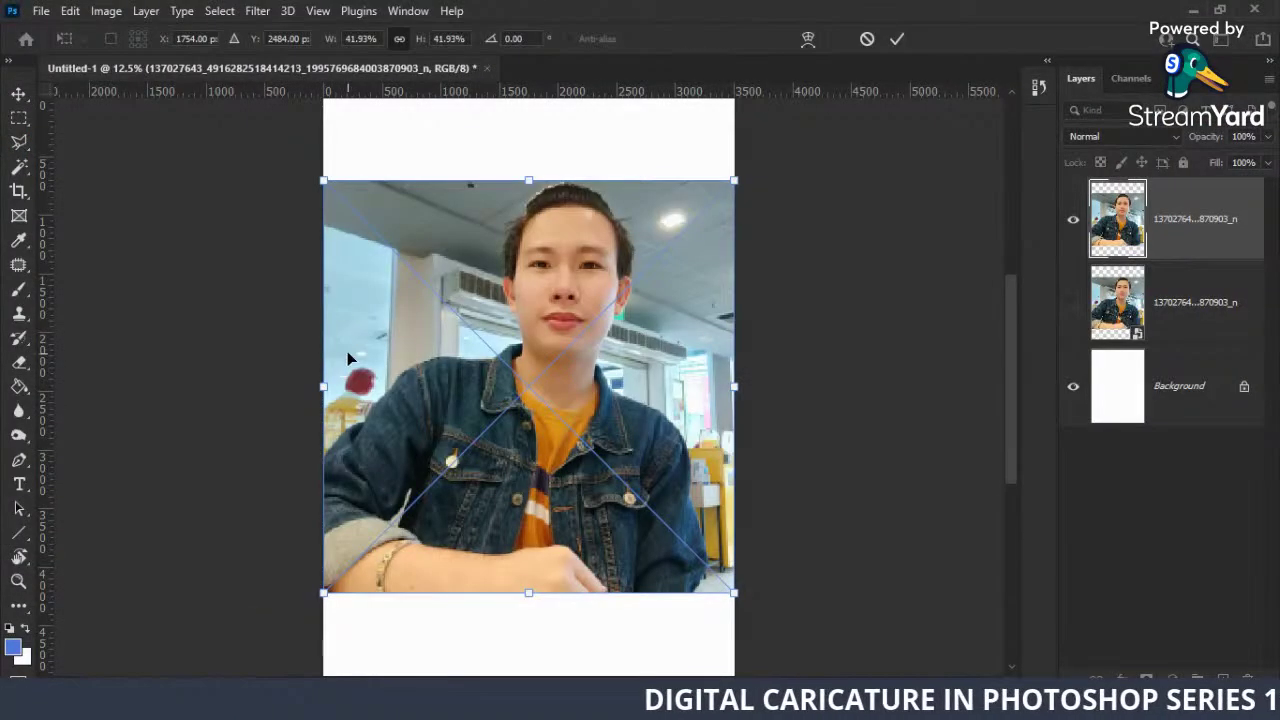
Commit the newly placed photo and delete the older hidden photo layer.
key(Return)
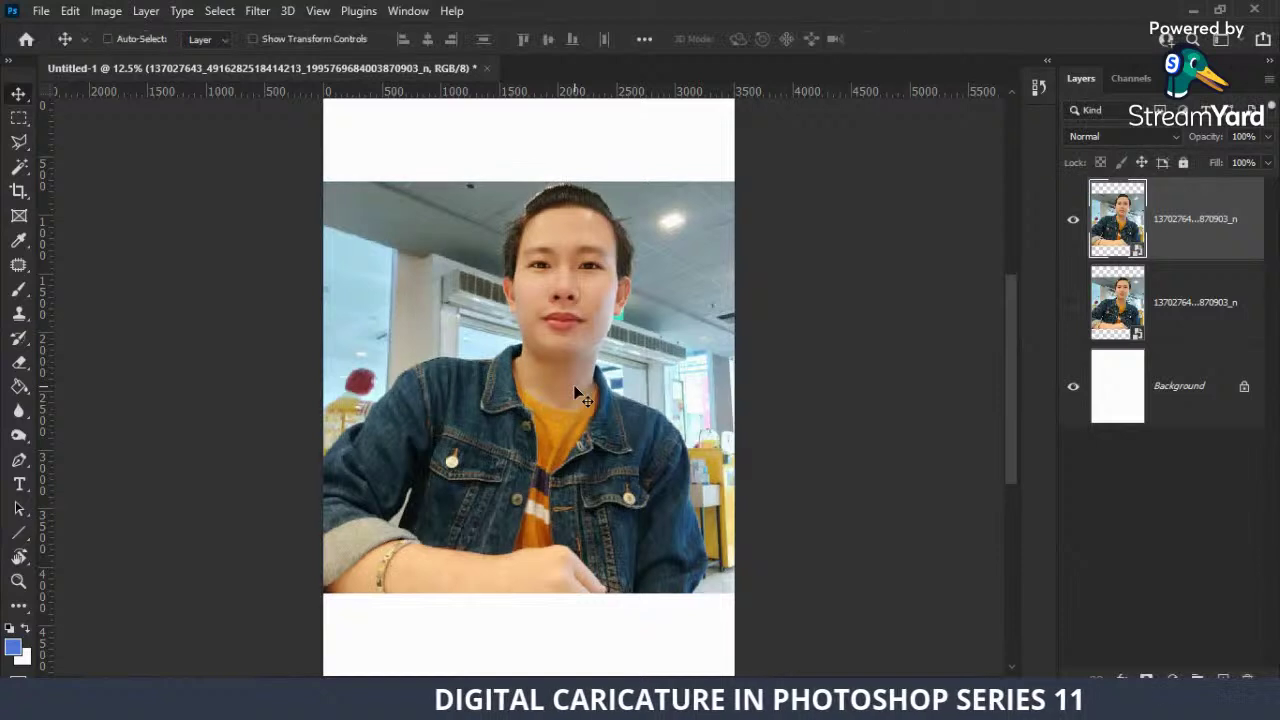
click(1175, 292)
key(Delete)
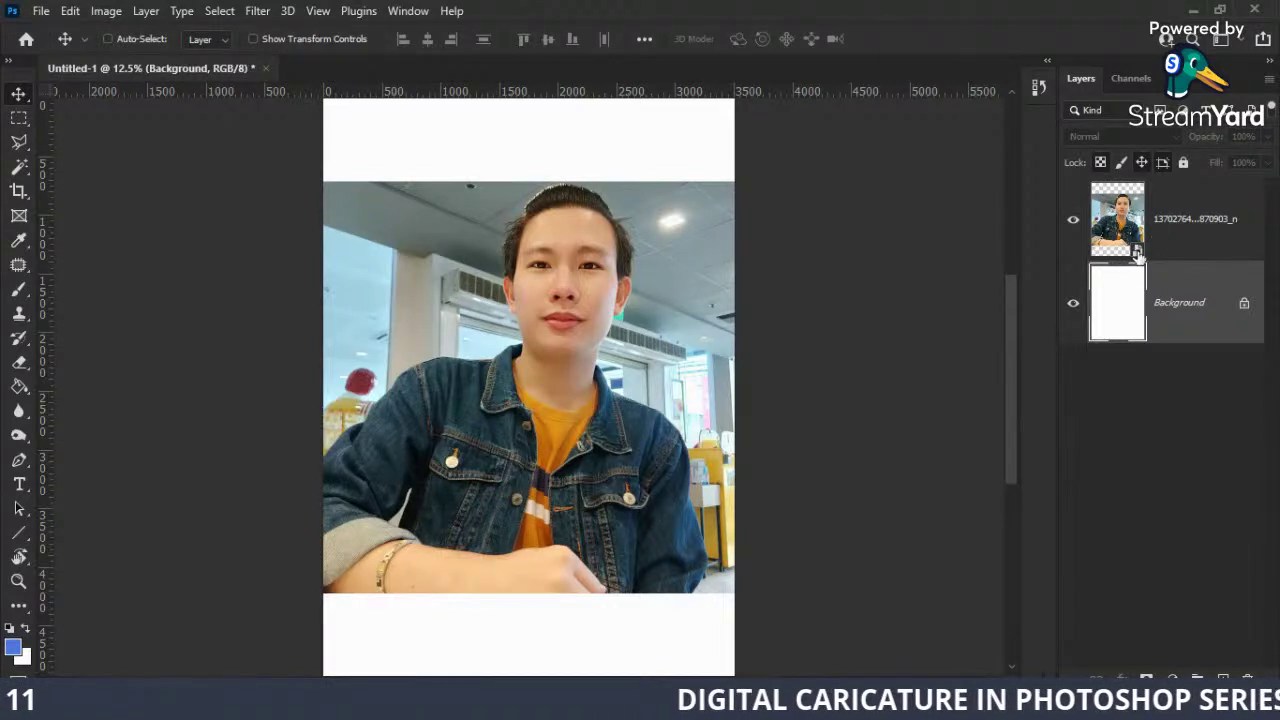
Reposition the remaining photo layer on the page and rasterize it.
click(1160, 215)
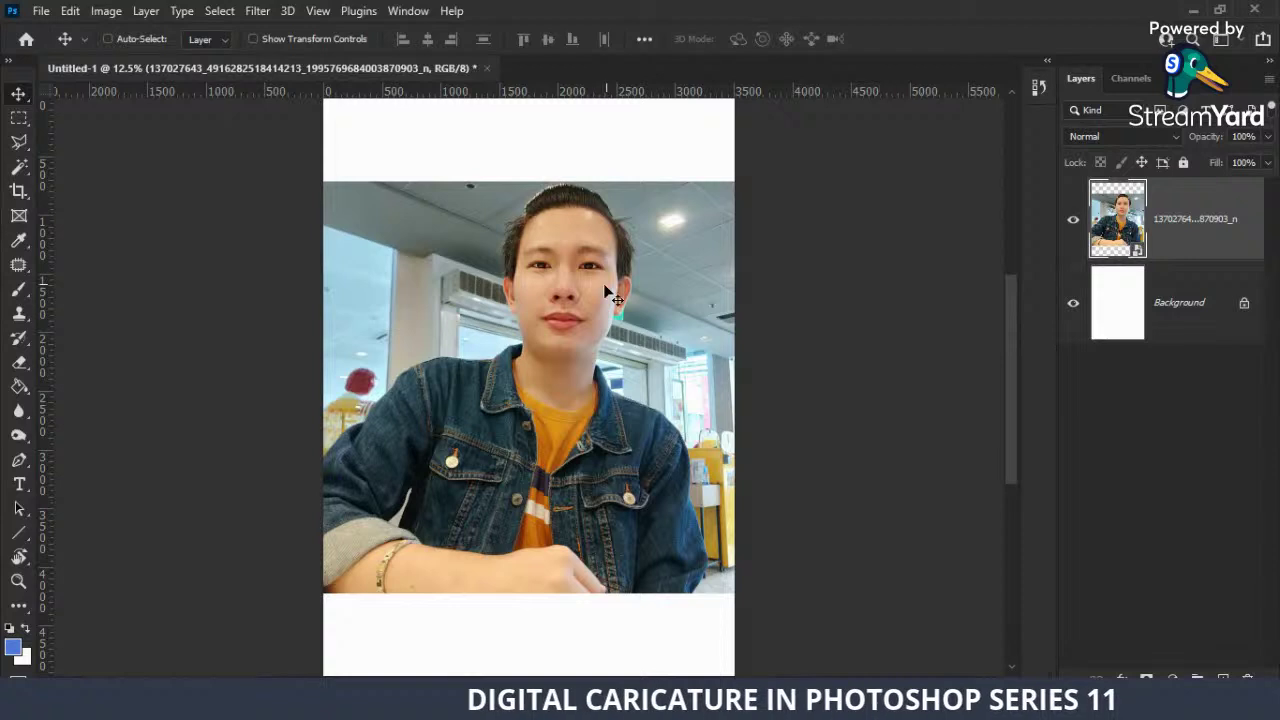
mouse_move(485, 343)
mouse_down()
mouse_move(478, 372)
mouse_move(498, 367)
mouse_up()
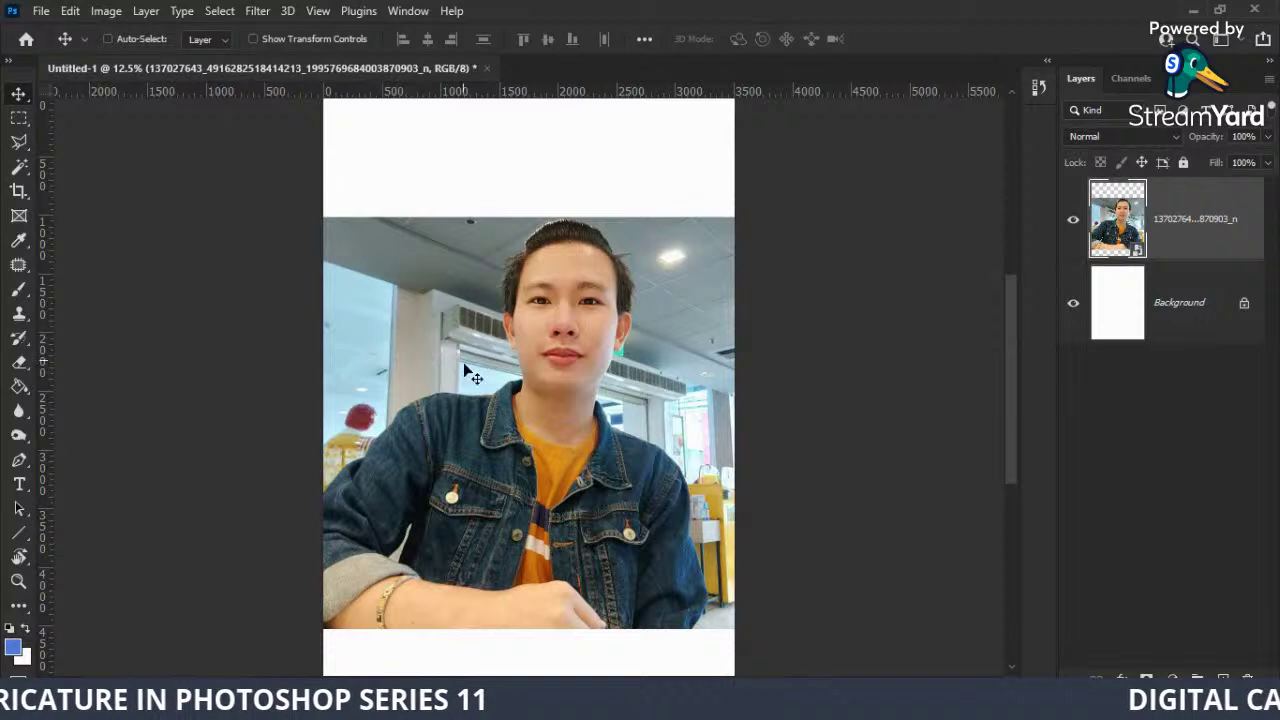
drag(548, 304, 553, 277)
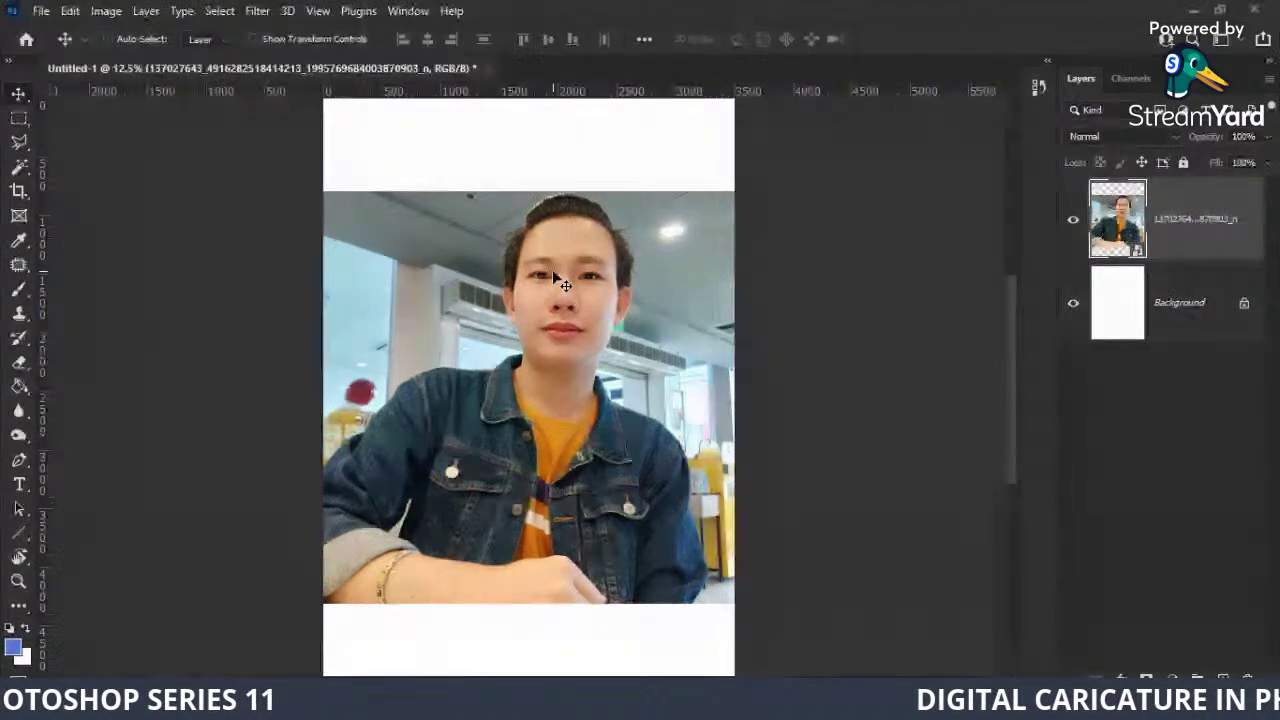
right_click(1181, 215)
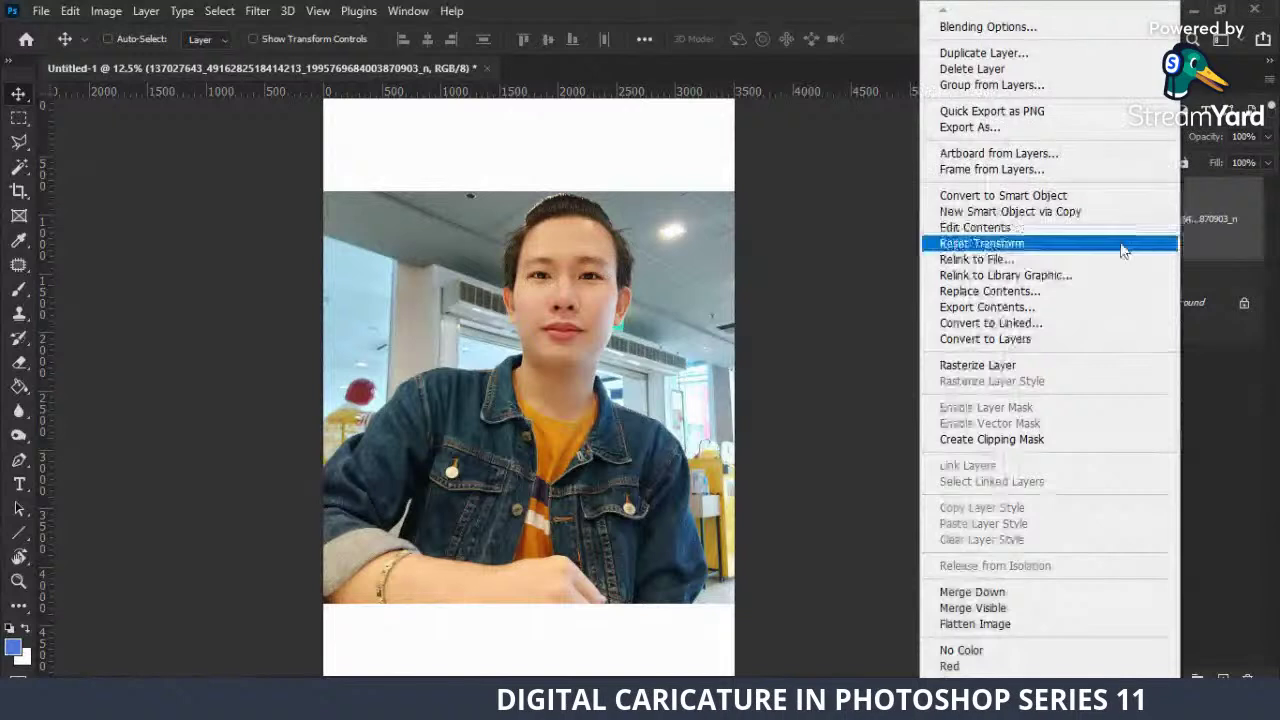
click(985, 366)
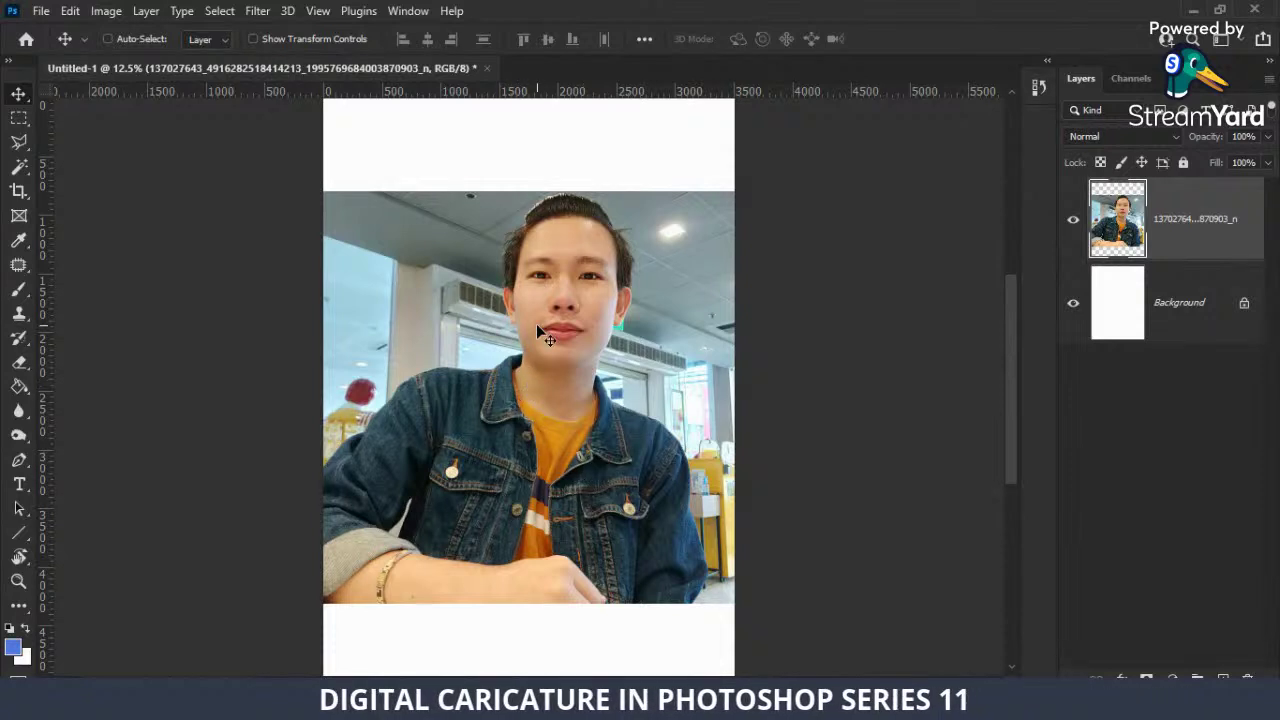
key(m)
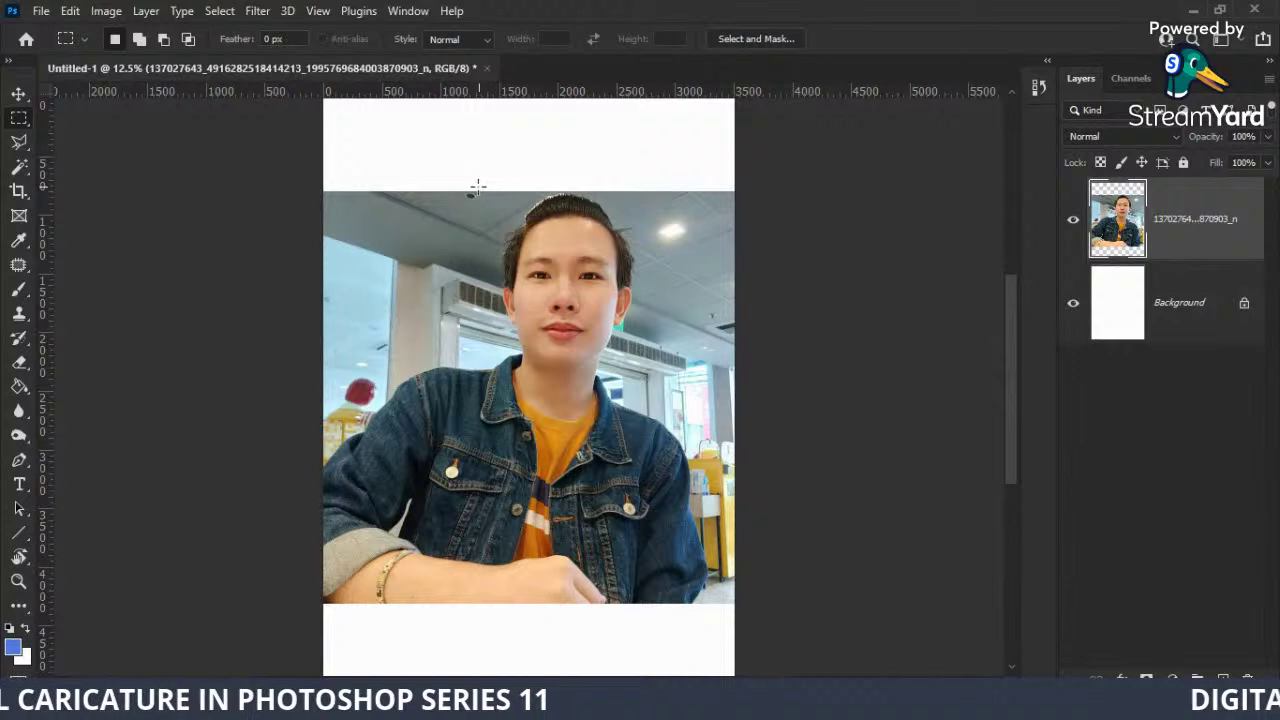
Copy the head-and-shoulders selection to a new layer and shift it left and down.
drag(474, 186, 645, 419)
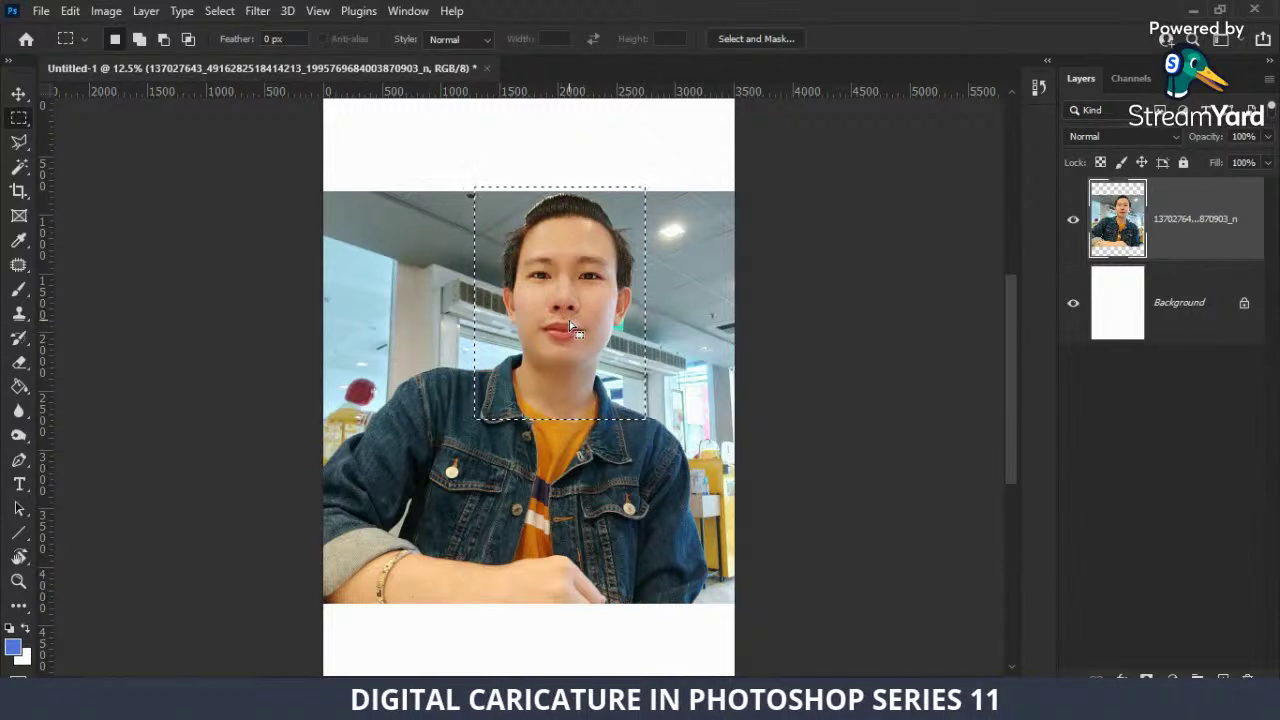
key(ctrl+j)
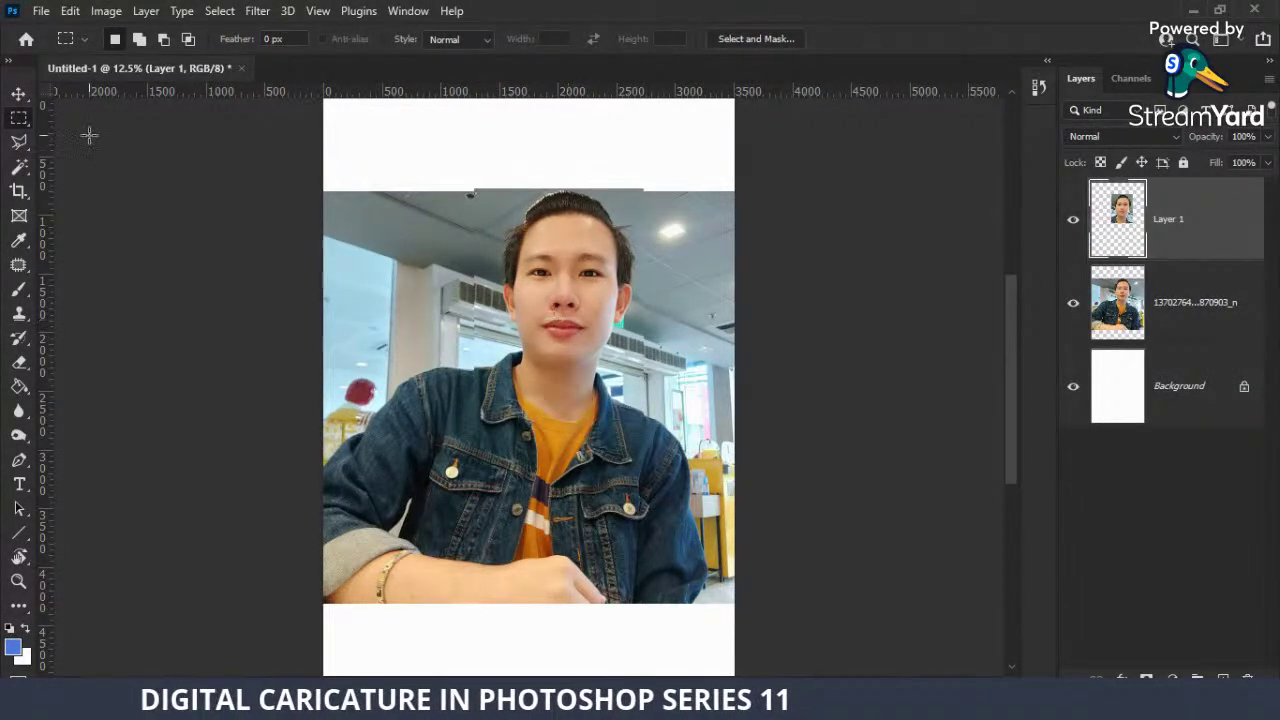
click(20, 94)
click(1074, 304)
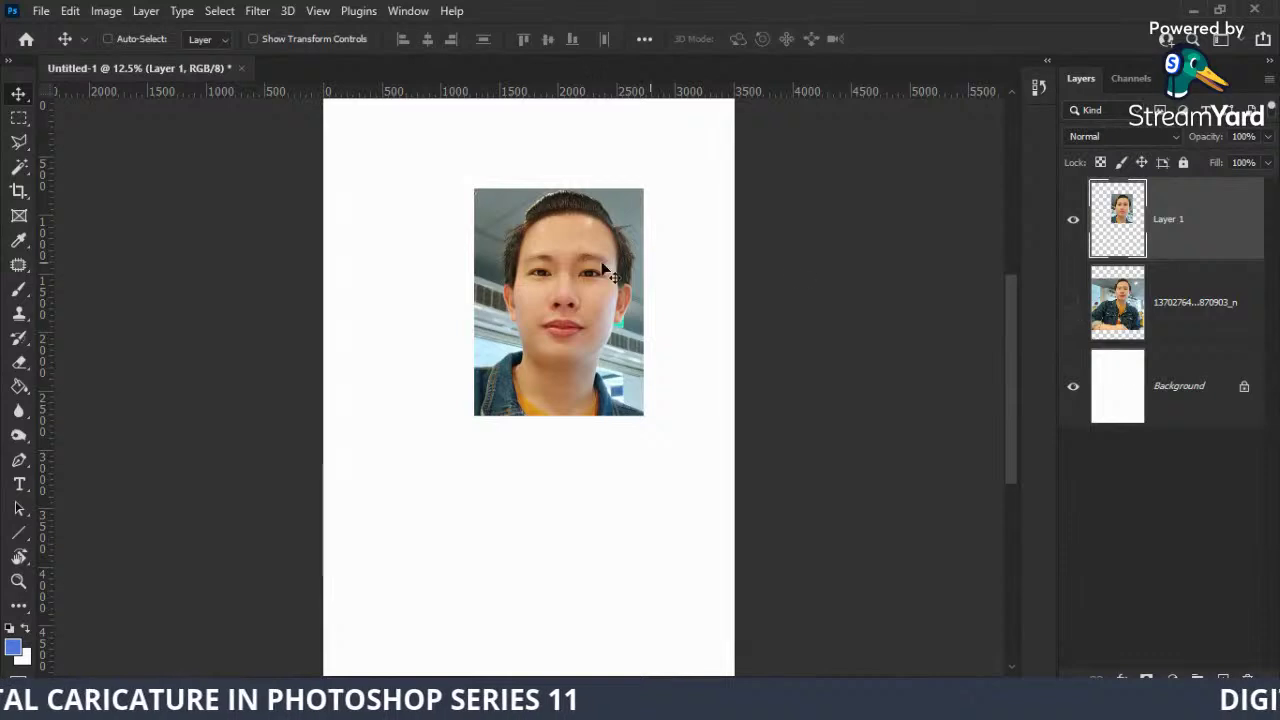
drag(578, 264, 536, 307)
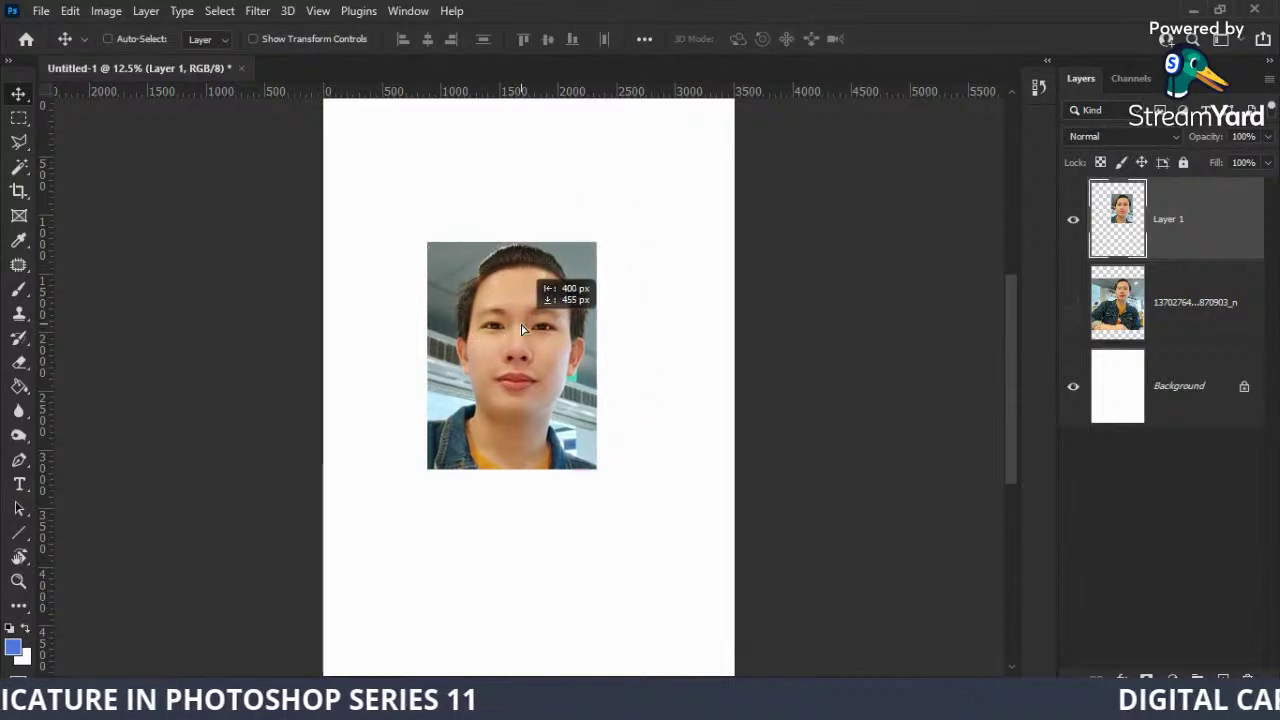
Delete the full photo layer by dragging it to the trash.
click(1160, 313)
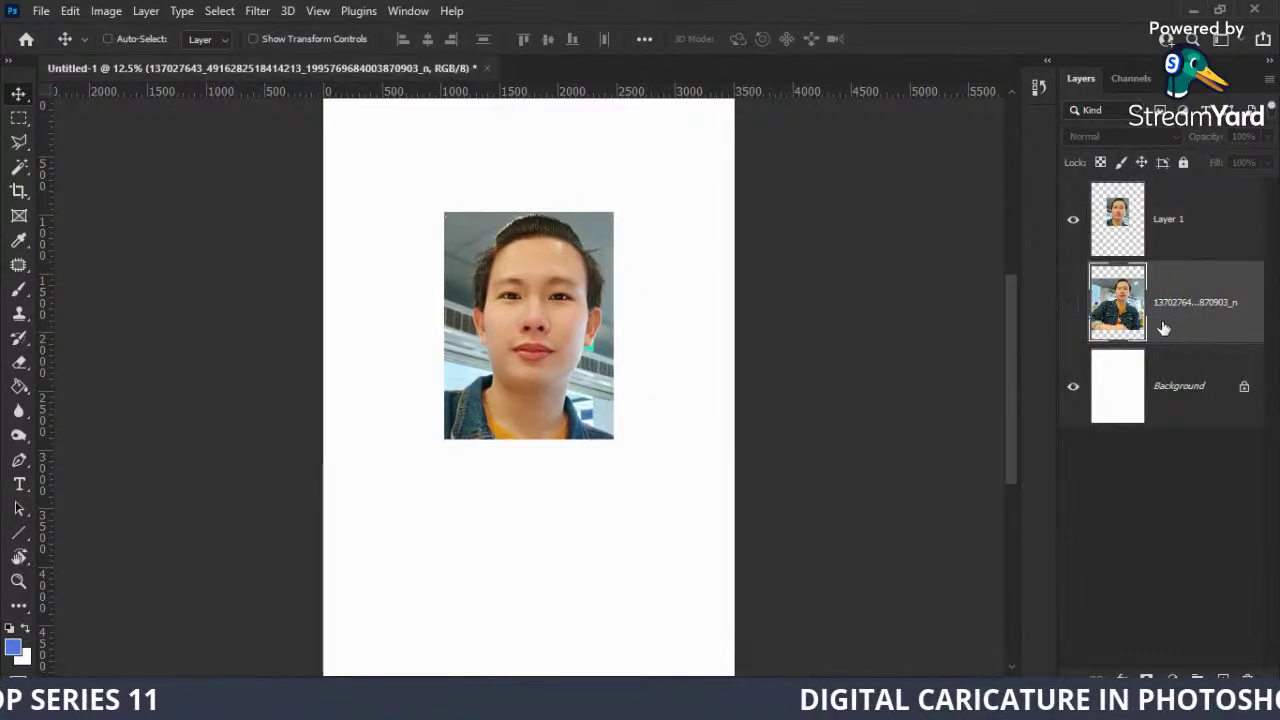
mouse_move(1195, 334)
mouse_down()
mouse_move(1210, 685)
mouse_move(1247, 679)
mouse_up()
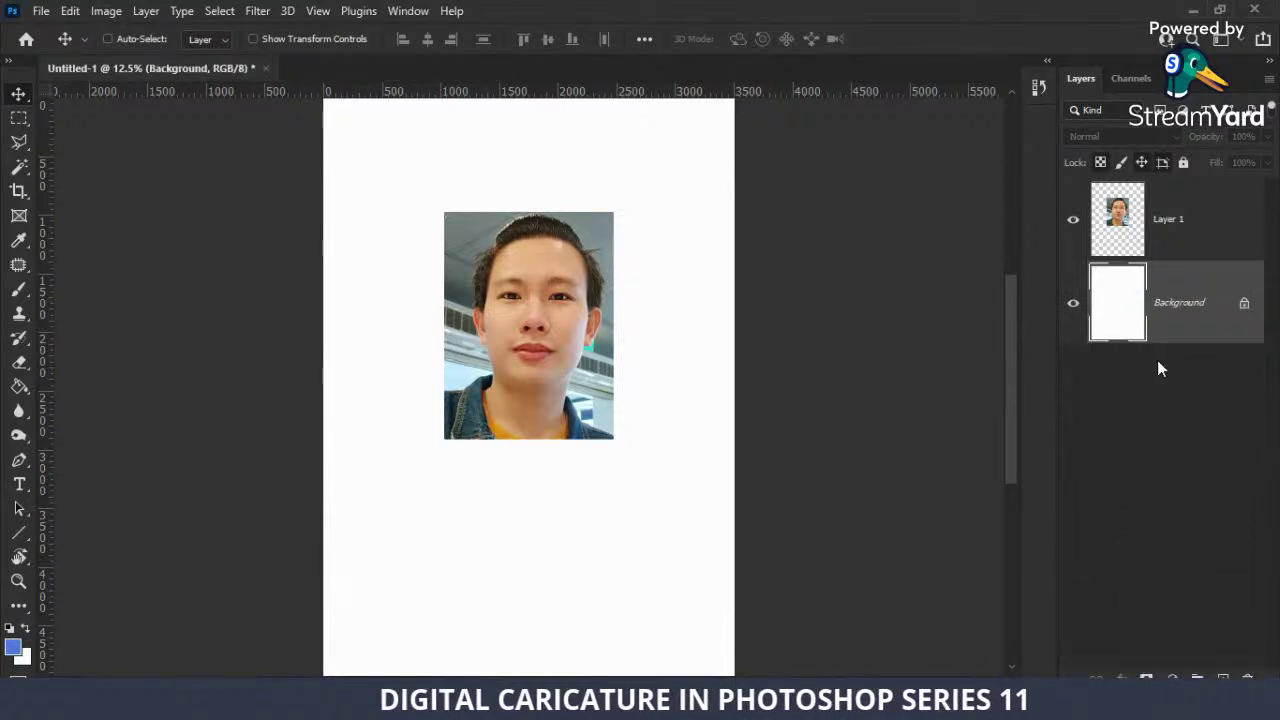
key(ctrl+z)
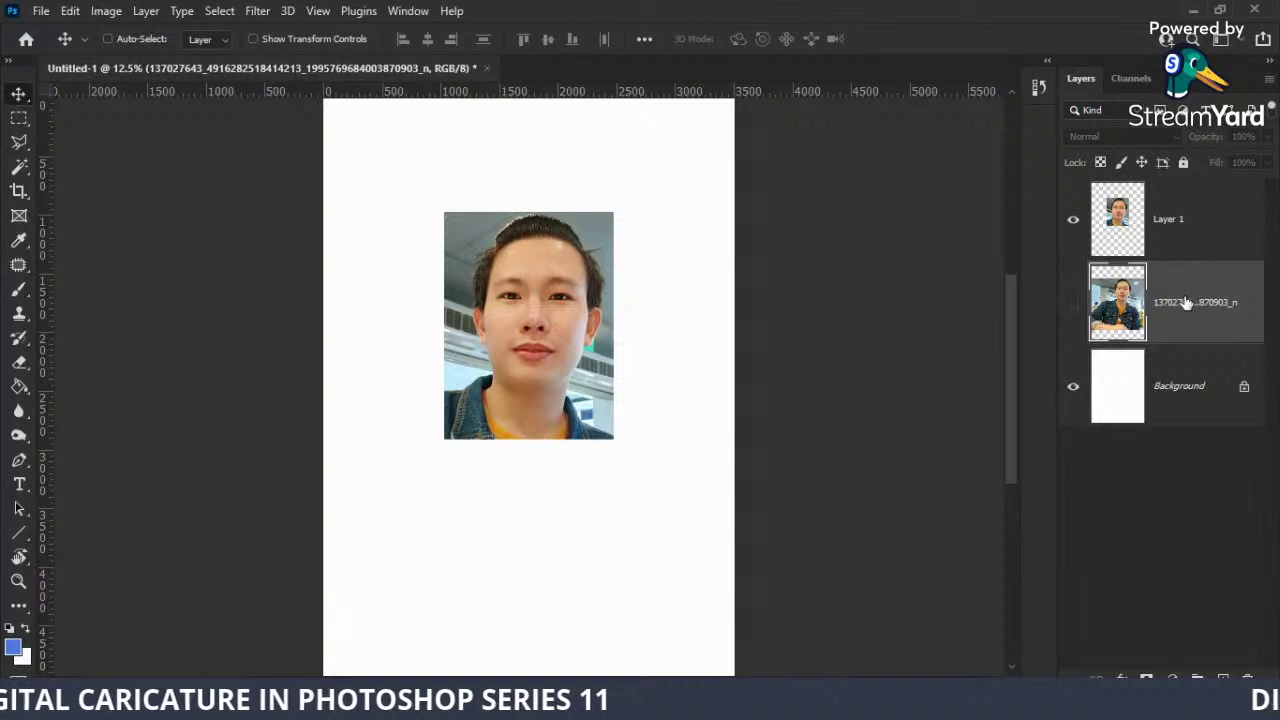
drag(1160, 305, 1224, 604)
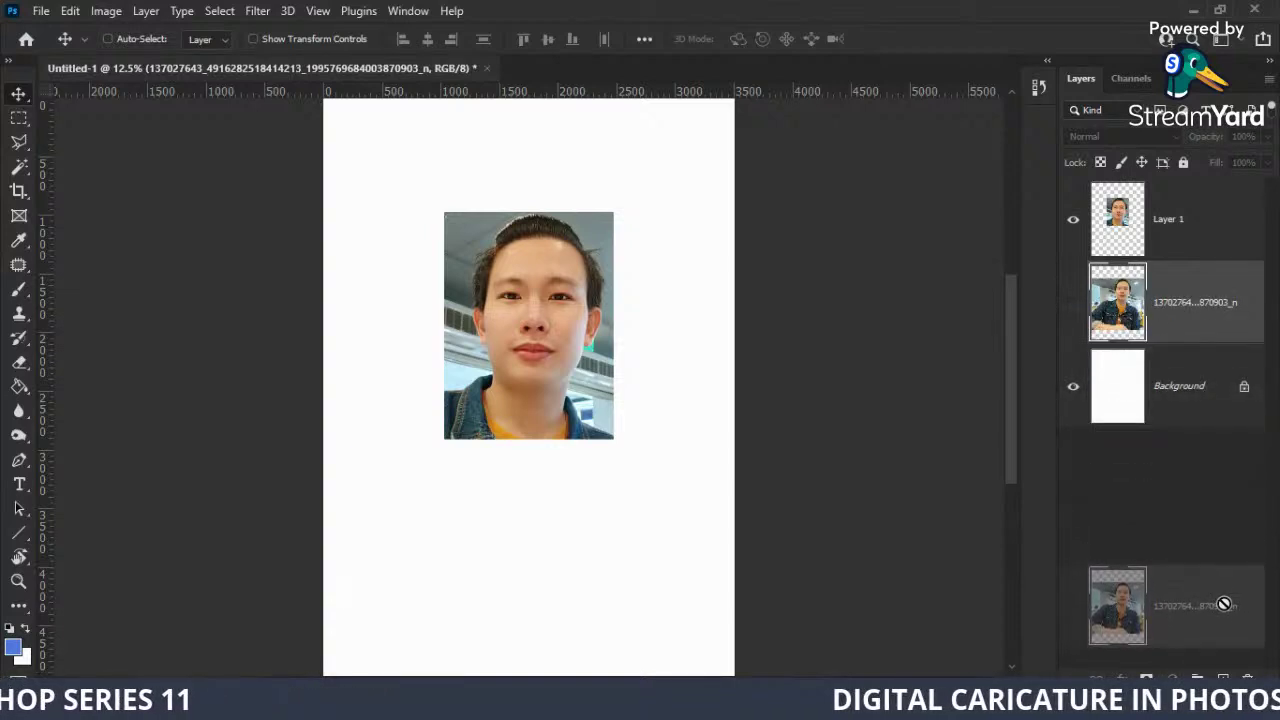
drag(1224, 604, 1238, 643)
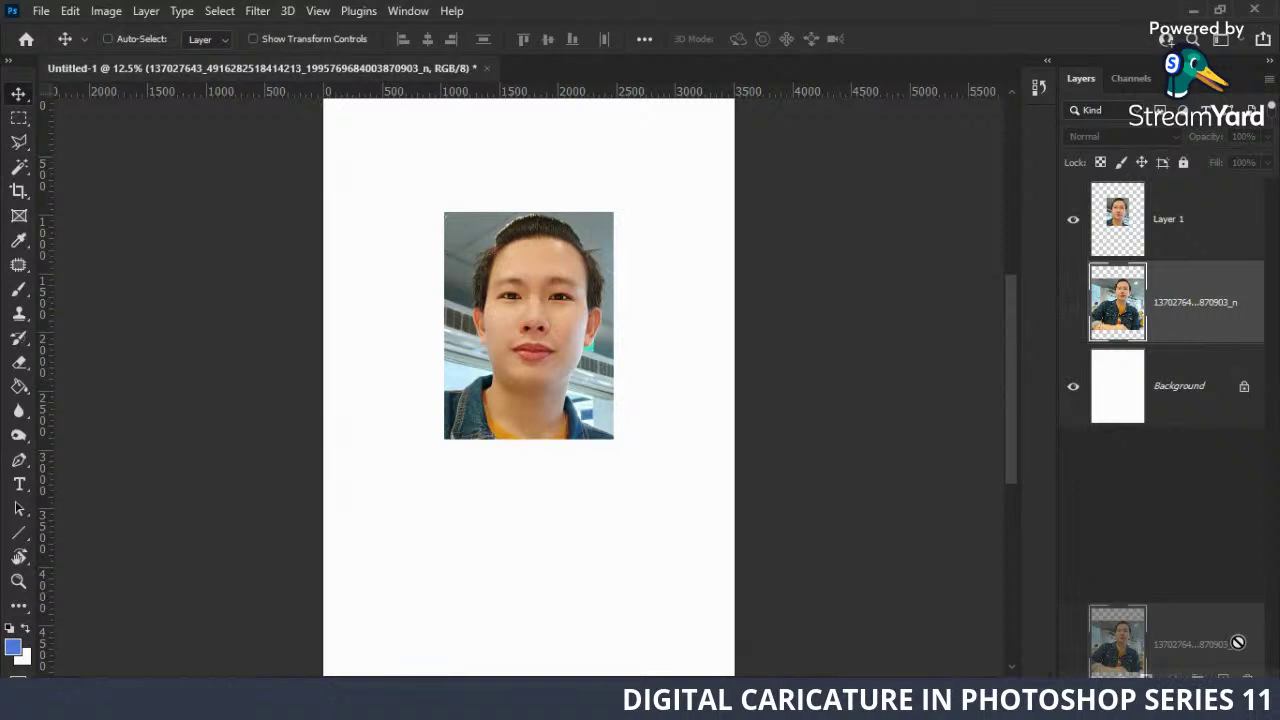
drag(1238, 643, 1247, 678)
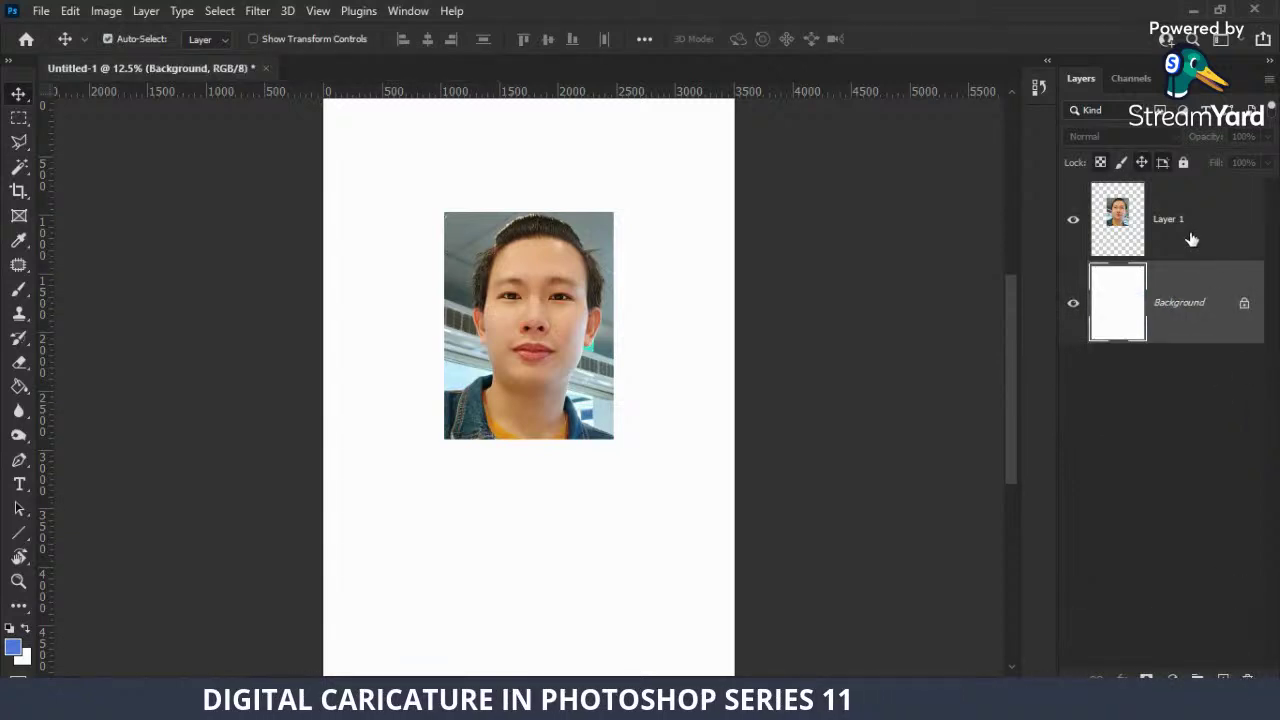
key(ctrl+z)
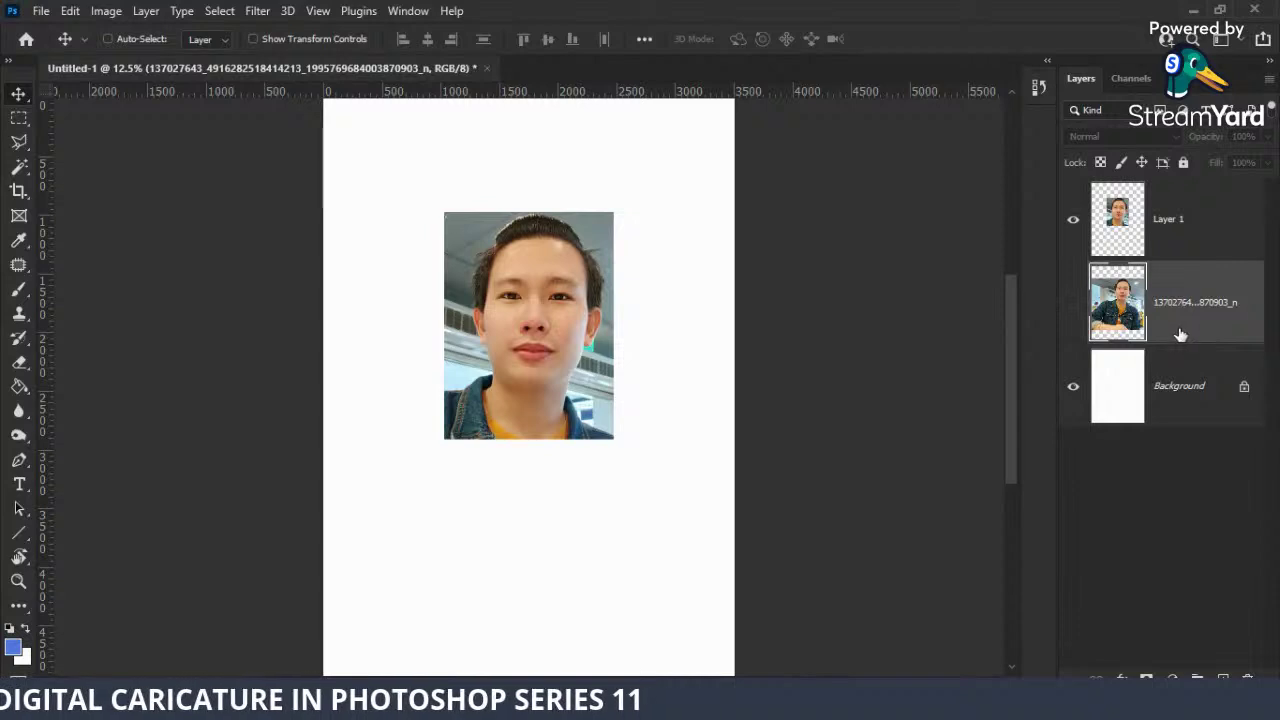
key(ctrl+shift+z)
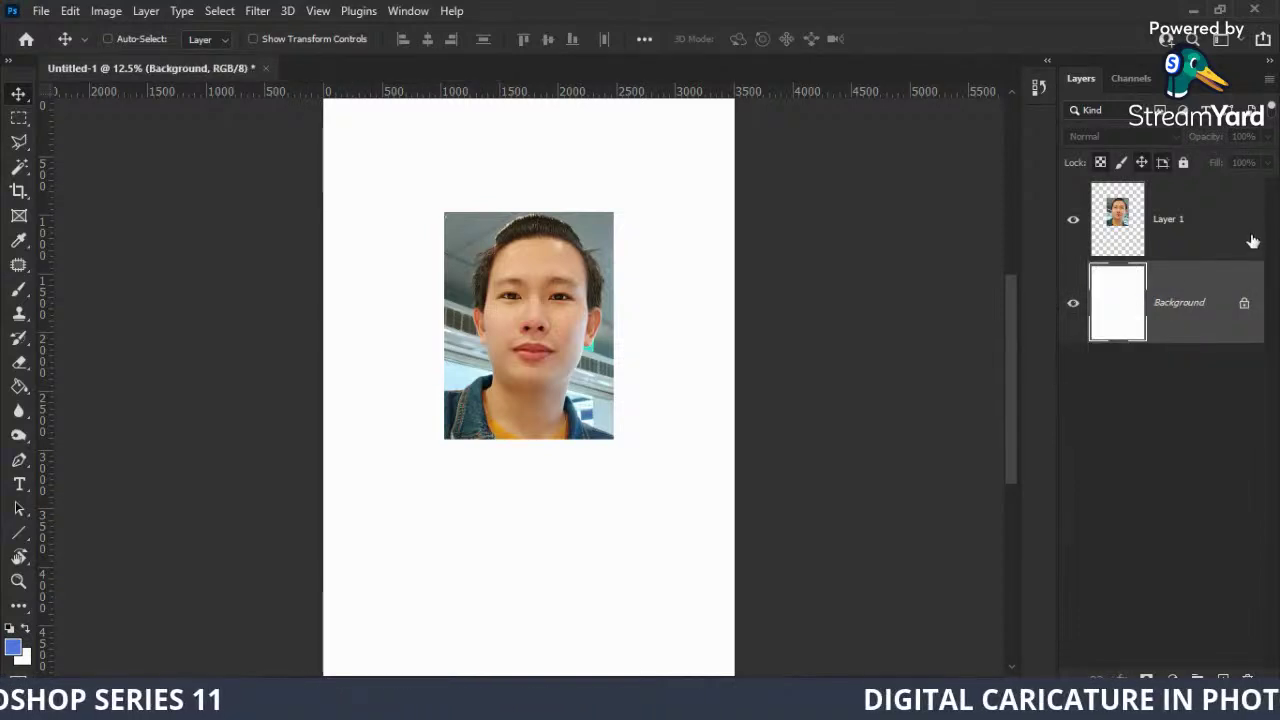
Select the face-crop layer and put it into Free Transform.
click(1182, 224)
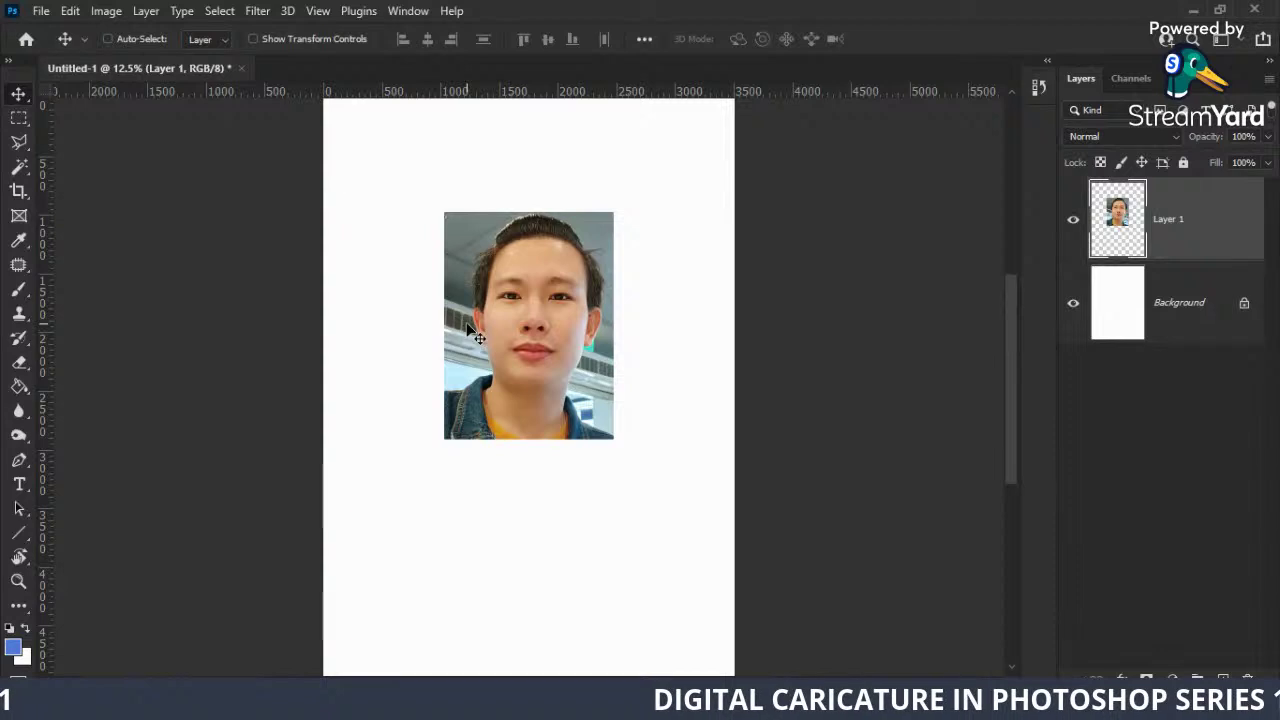
key(ctrl)
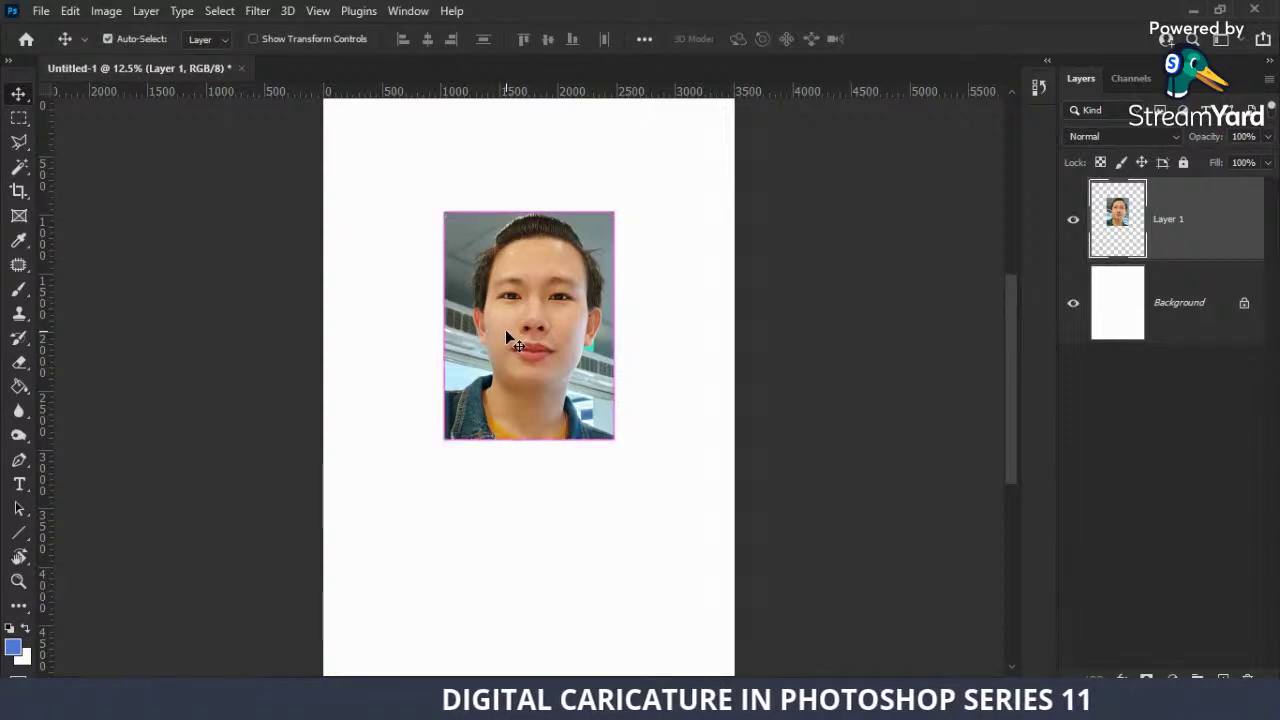
key(ctrl+t)
key(Return)
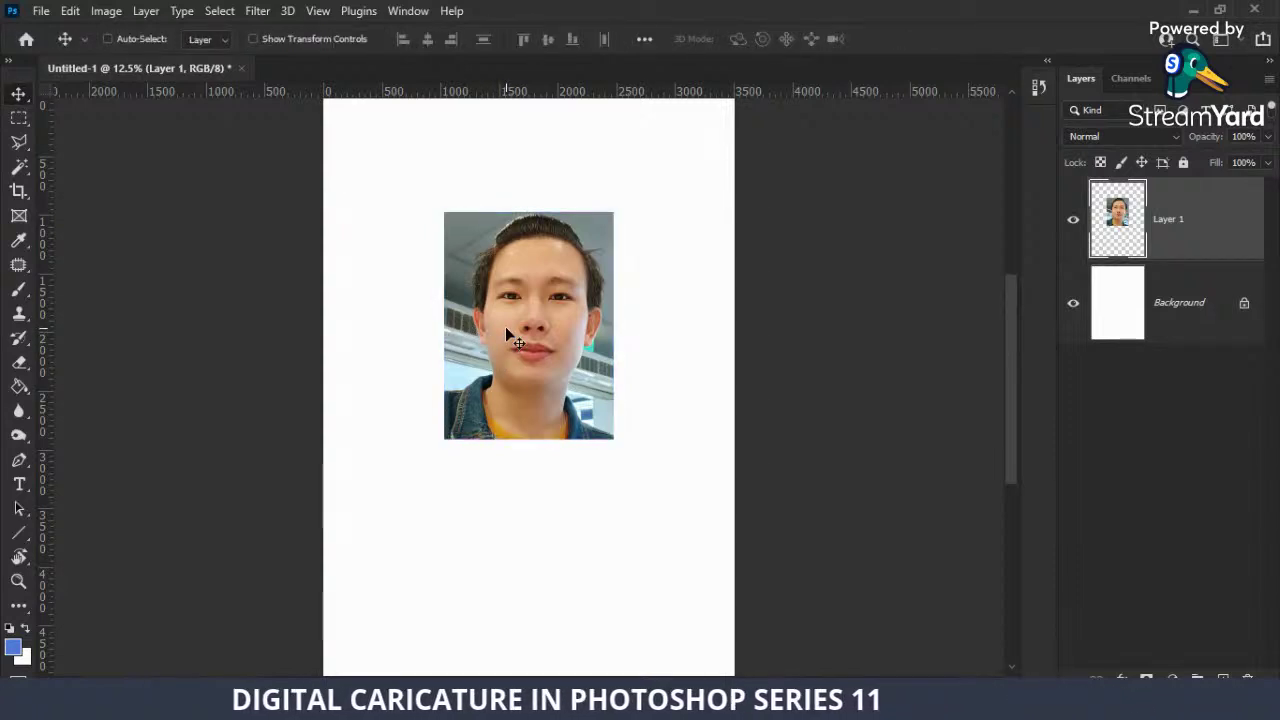
key(ctrl+t)
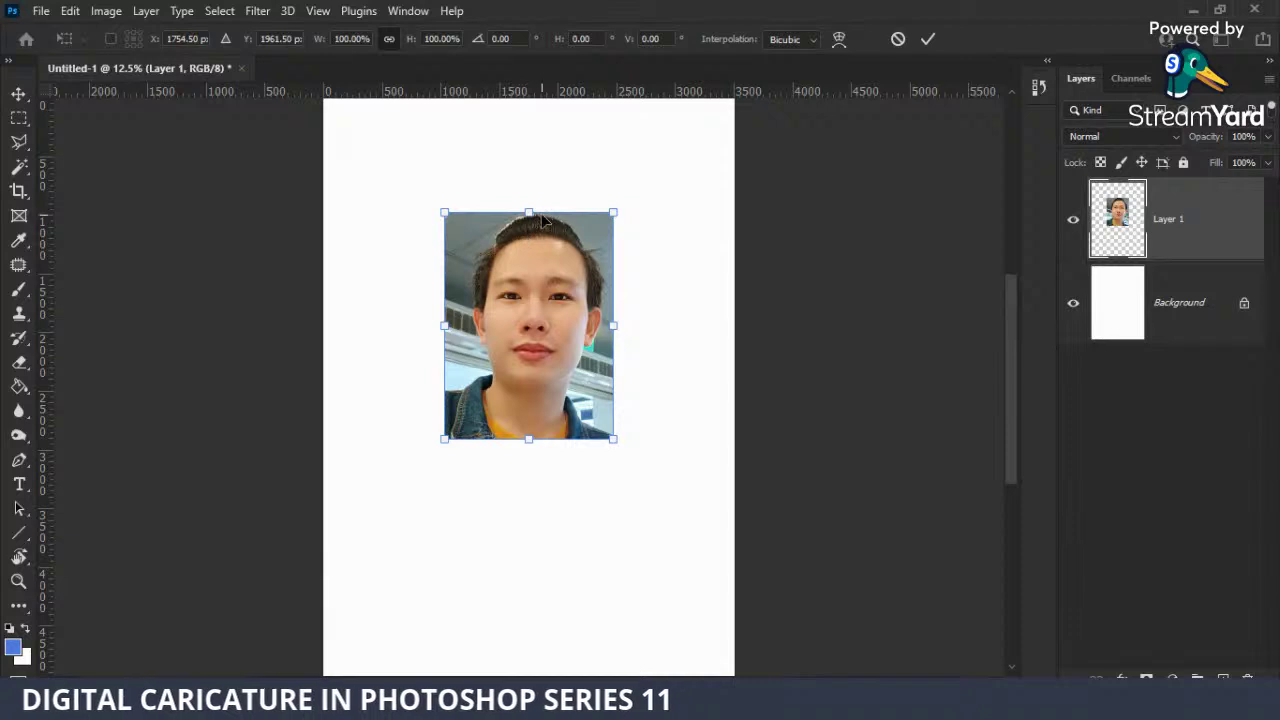
Nudge the face crop, then restart Free Transform and begin enlarging it from the lower-left corner.
drag(517, 313, 516, 298)
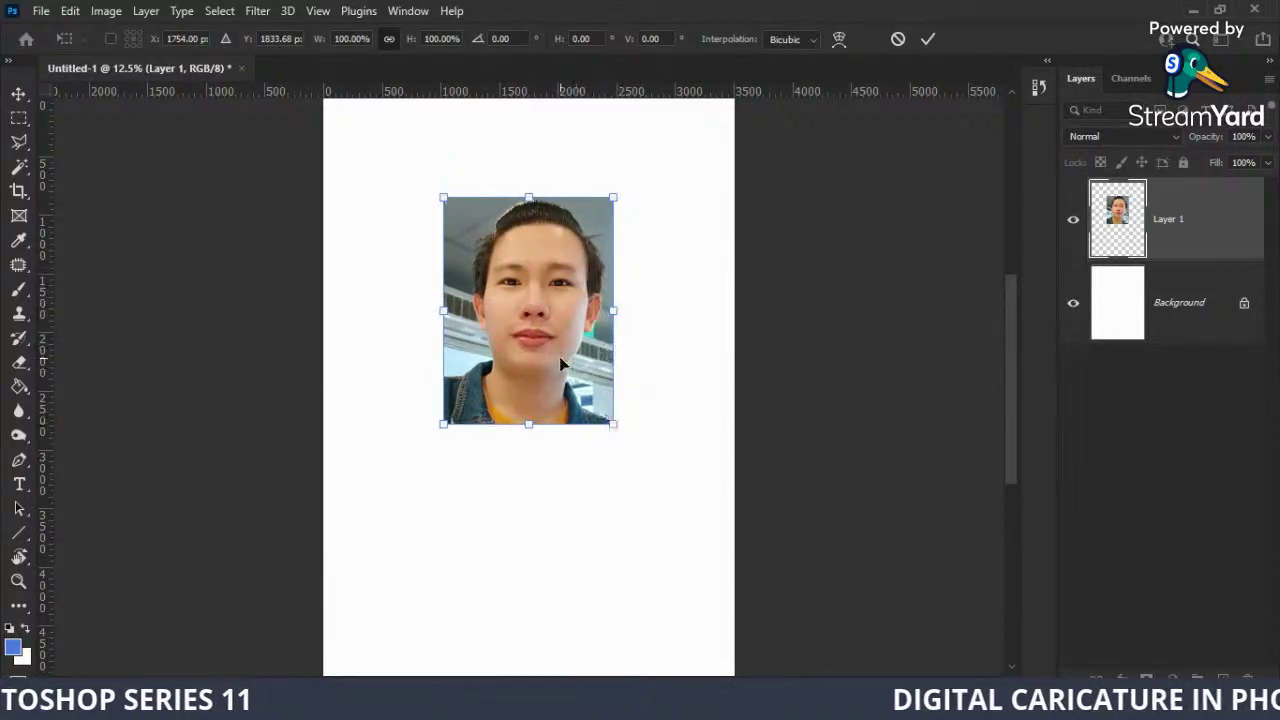
mouse_move(443, 424)
mouse_down()
mouse_move(343, 537)
mouse_move(444, 421)
mouse_up()
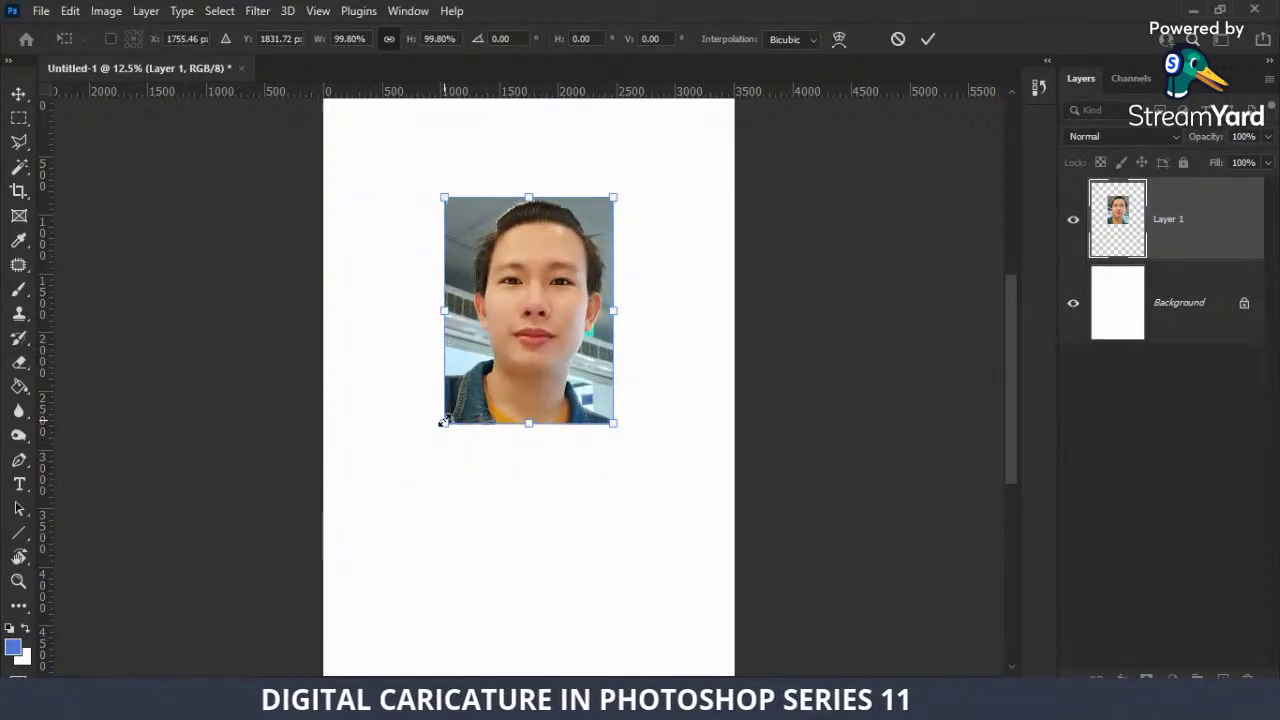
key(Return)
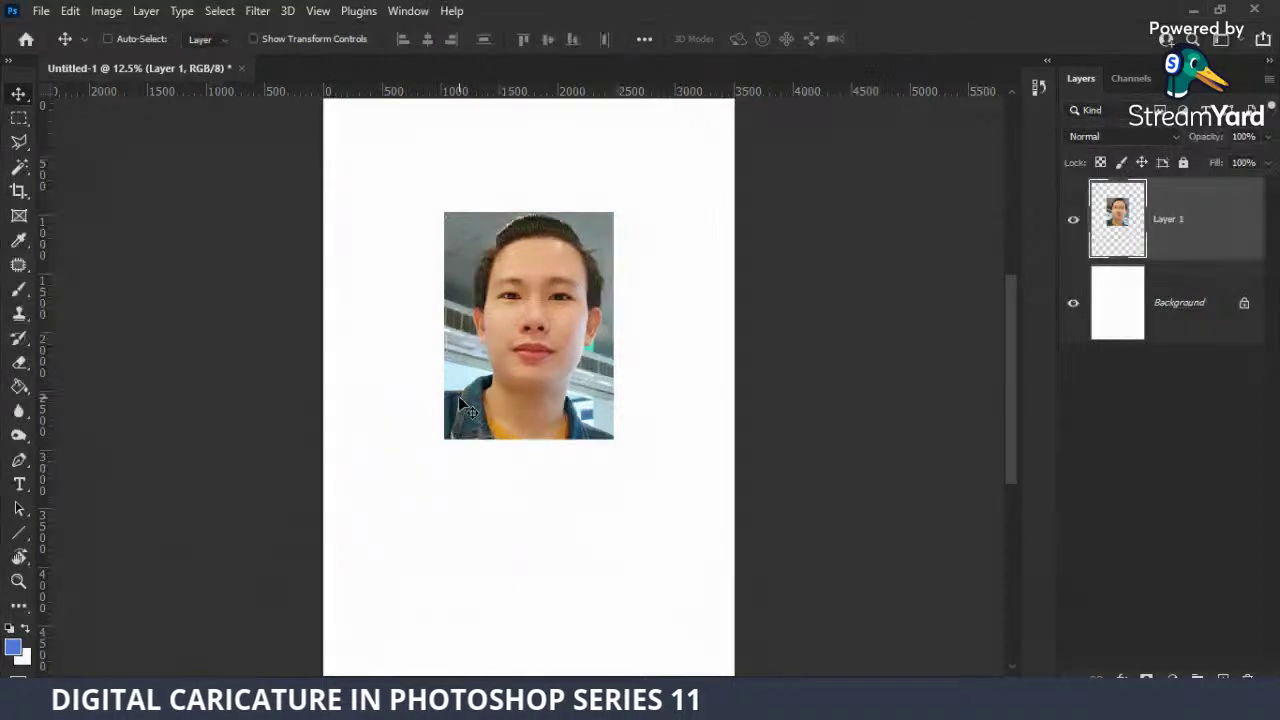
key(ctrl+t)
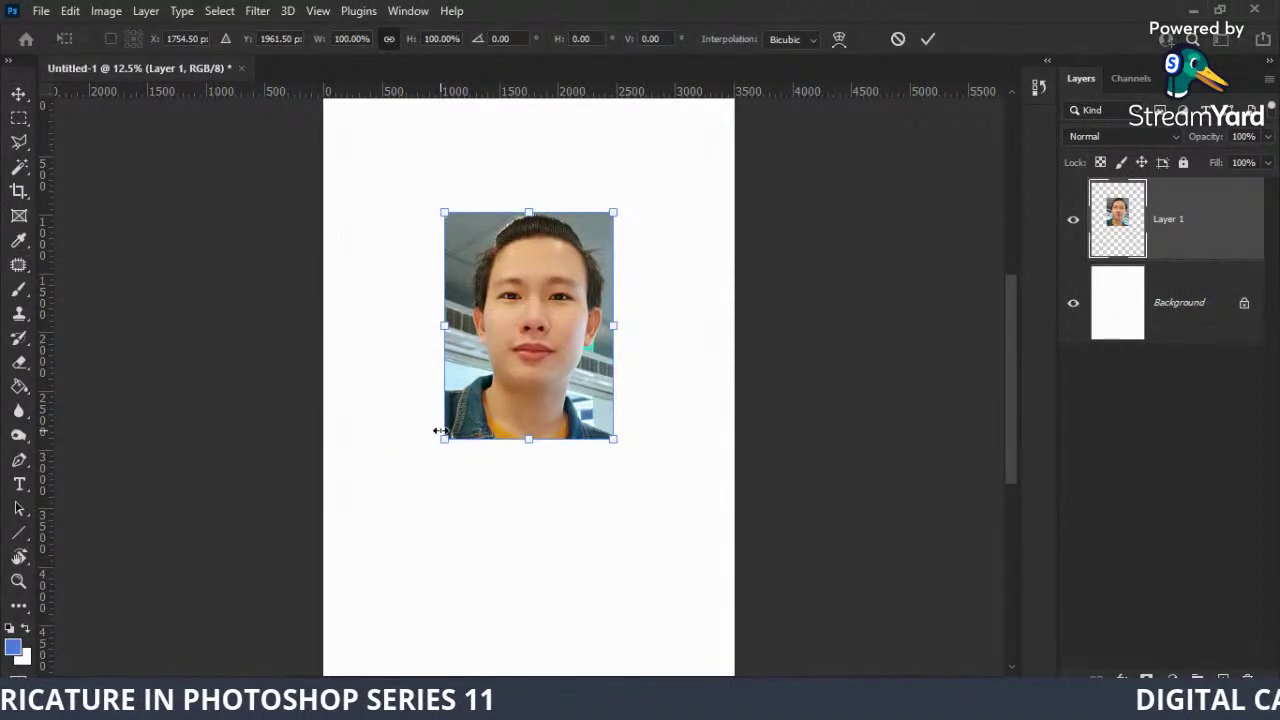
drag(440, 431, 399, 502)
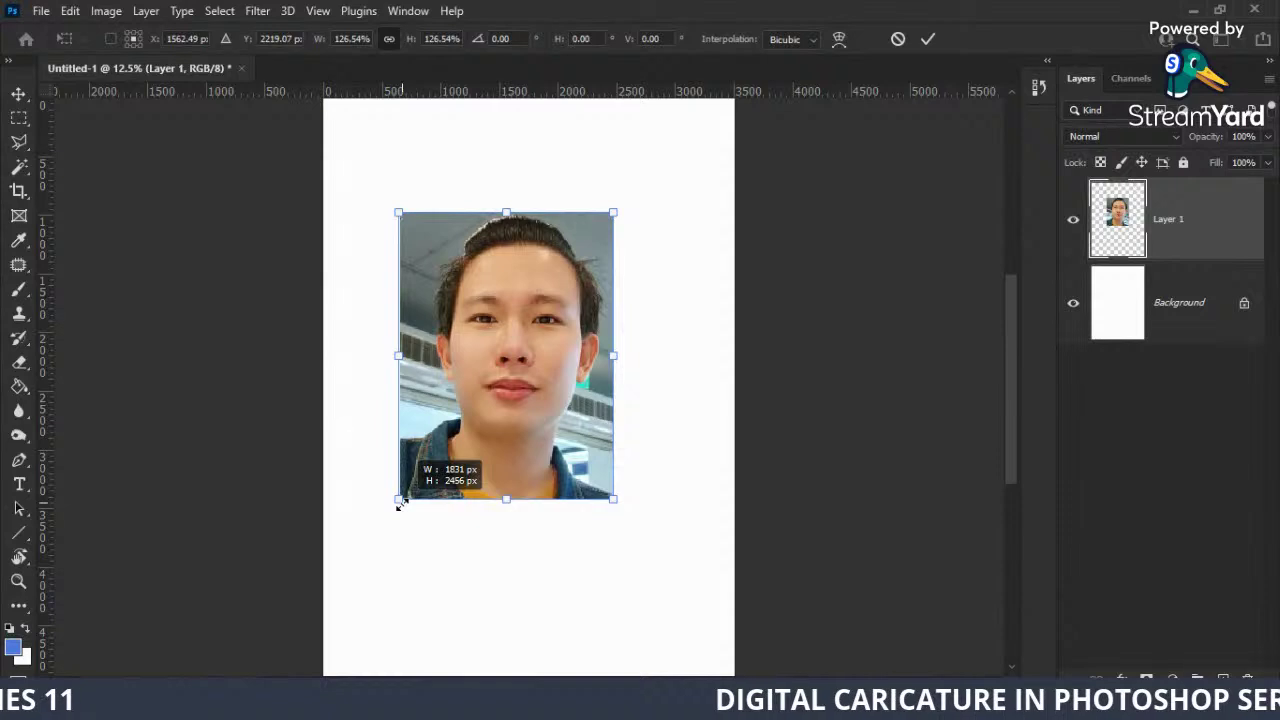
mouse_move(399, 503)
mouse_down()
mouse_move(420, 490)
mouse_move(434, 414)
mouse_move(372, 524)
mouse_move(474, 449)
mouse_move(409, 523)
mouse_move(437, 477)
mouse_move(424, 497)
mouse_up()
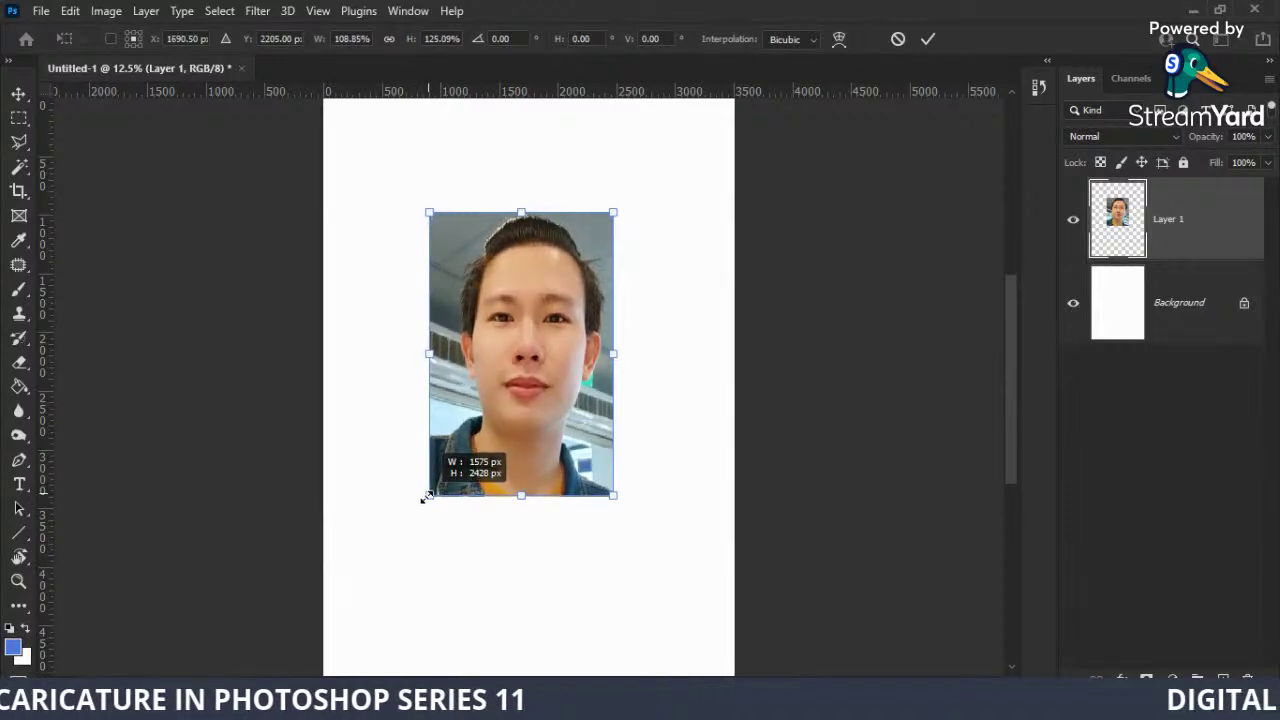
Scale the face crop up to about 184%, move it higher, and commit.
drag(426, 497, 385, 568)
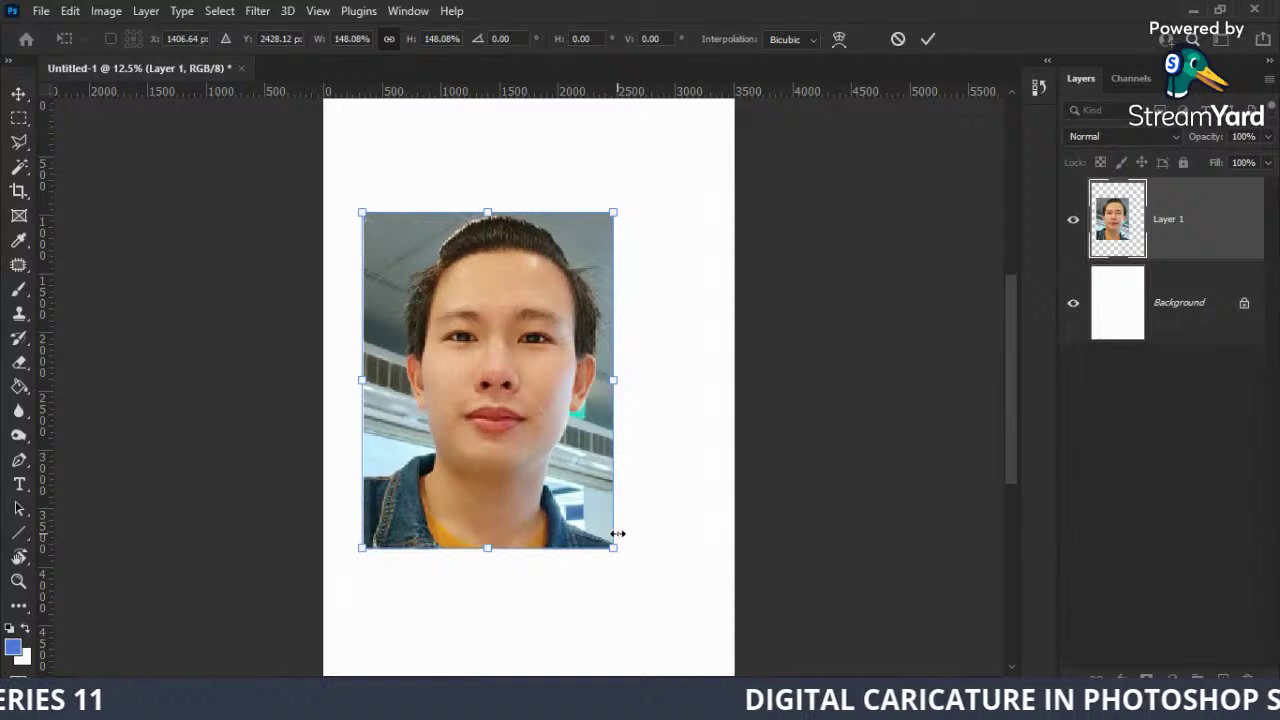
drag(617, 548, 686, 624)
drag(547, 434, 547, 371)
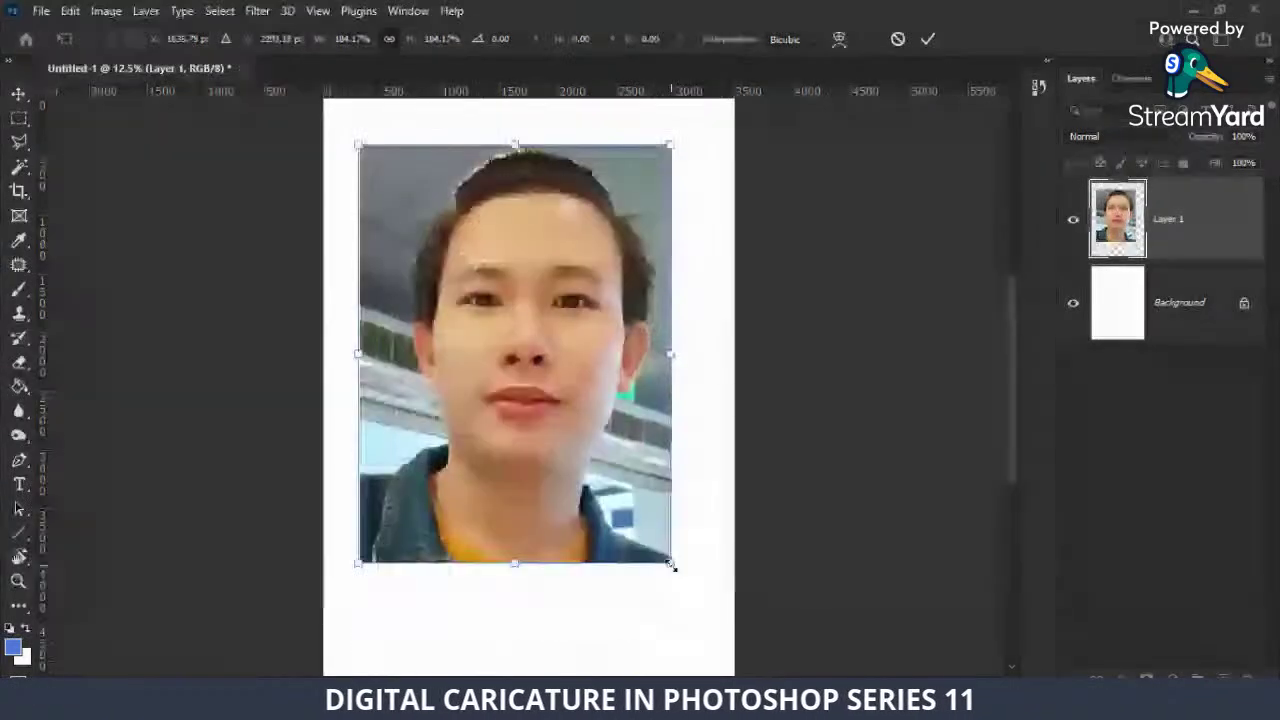
key(Return)
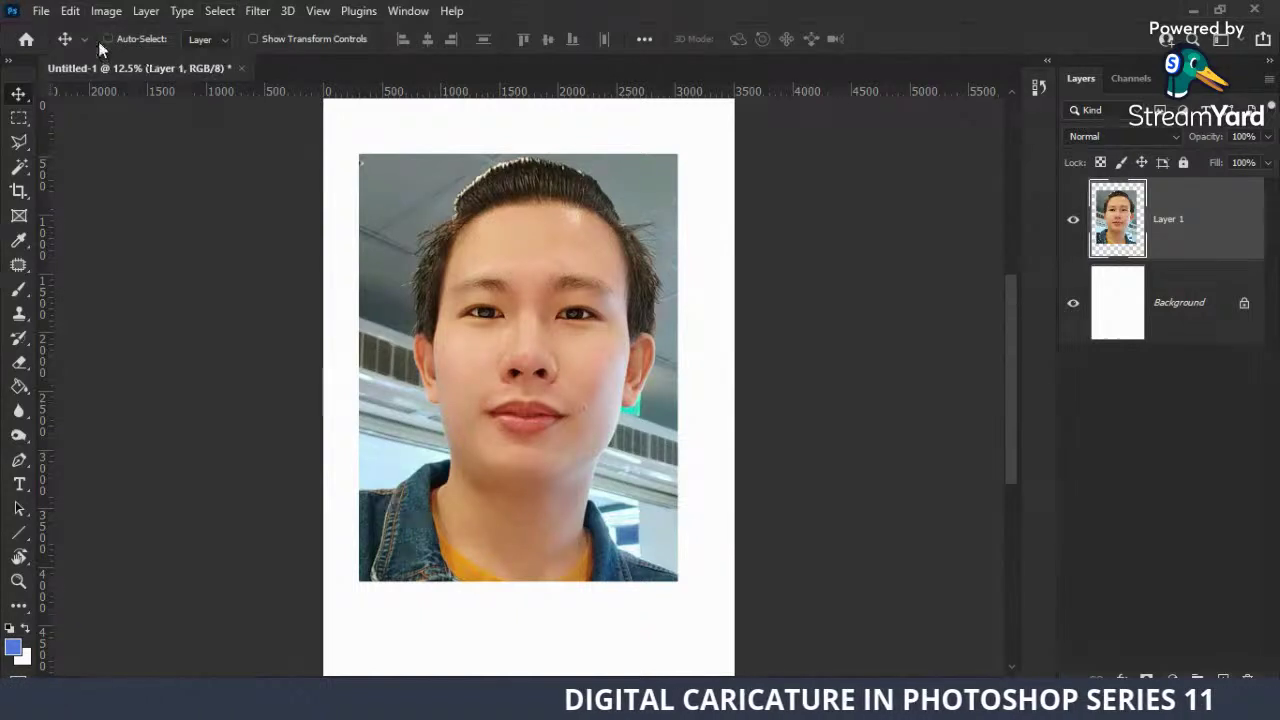
click(70, 11)
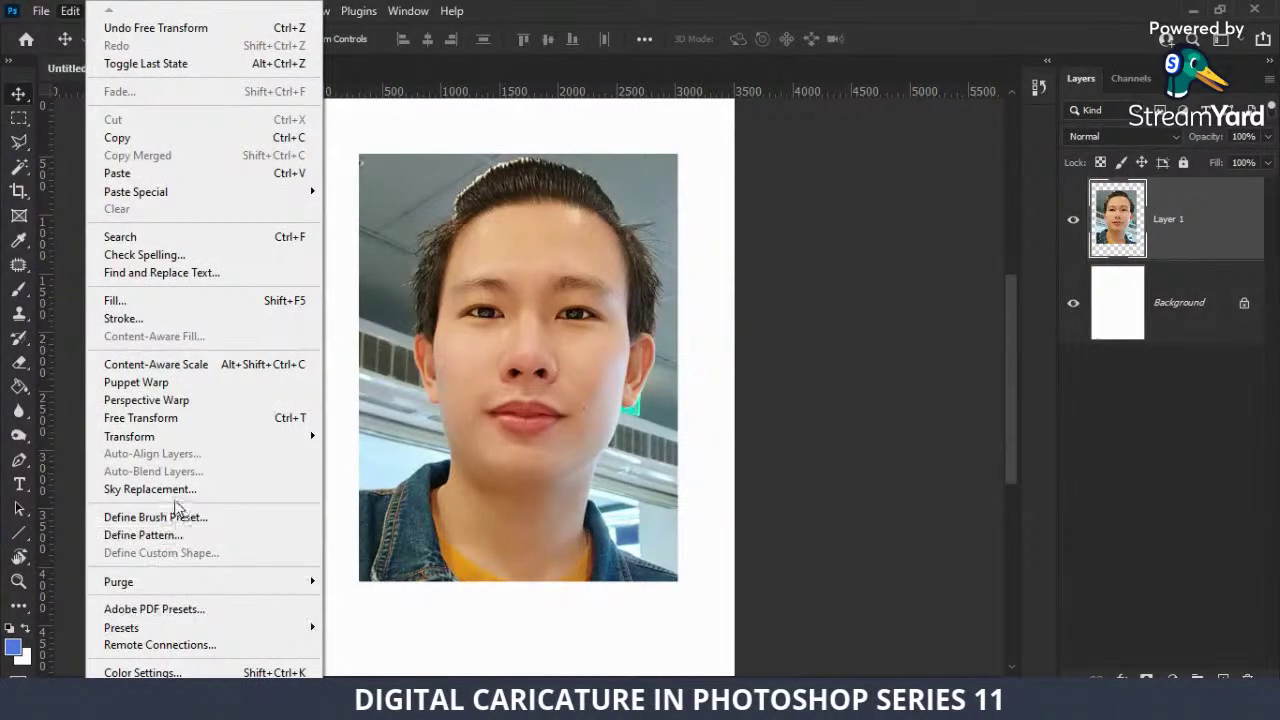
click(242, 94)
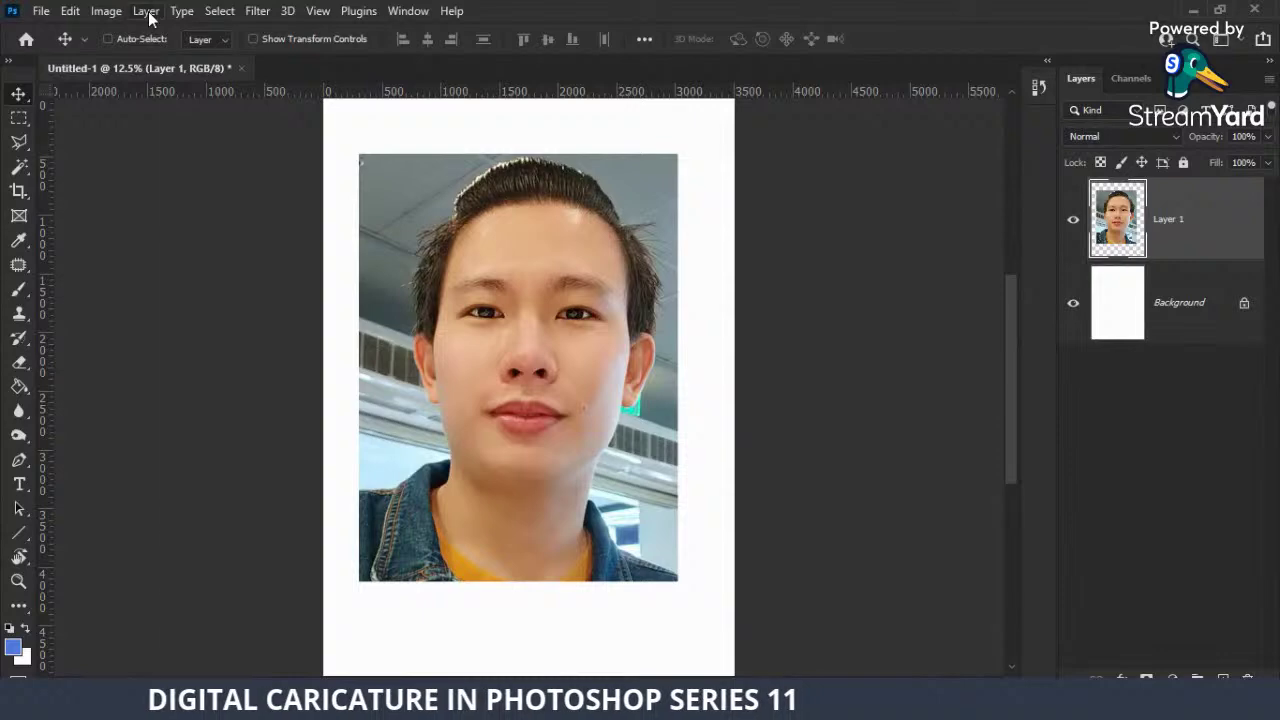
Browse the Layer and Select menus for an automatic subject-selection command, then dismiss them.
click(146, 11)
click(146, 11)
click(183, 11)
click(219, 11)
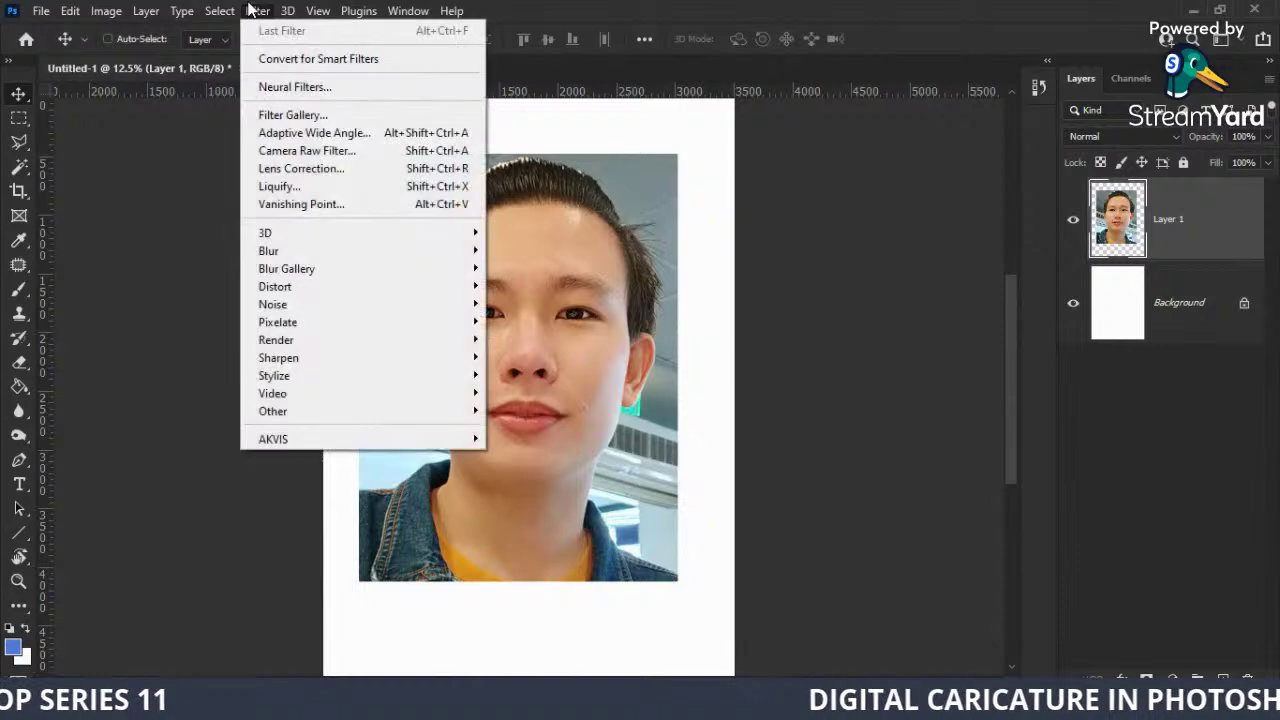
click(486, 286)
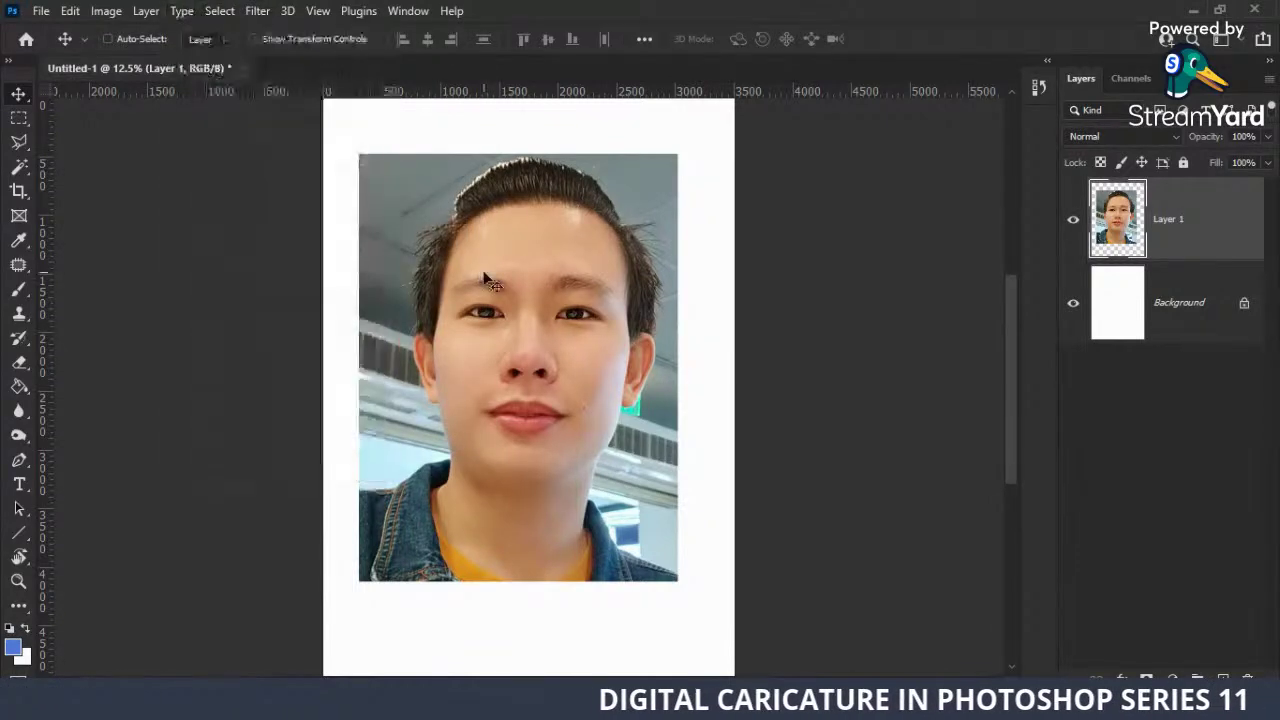
Remove the portrait photo's background with the Properties panel's Remove Background quick action.
click(412, 12)
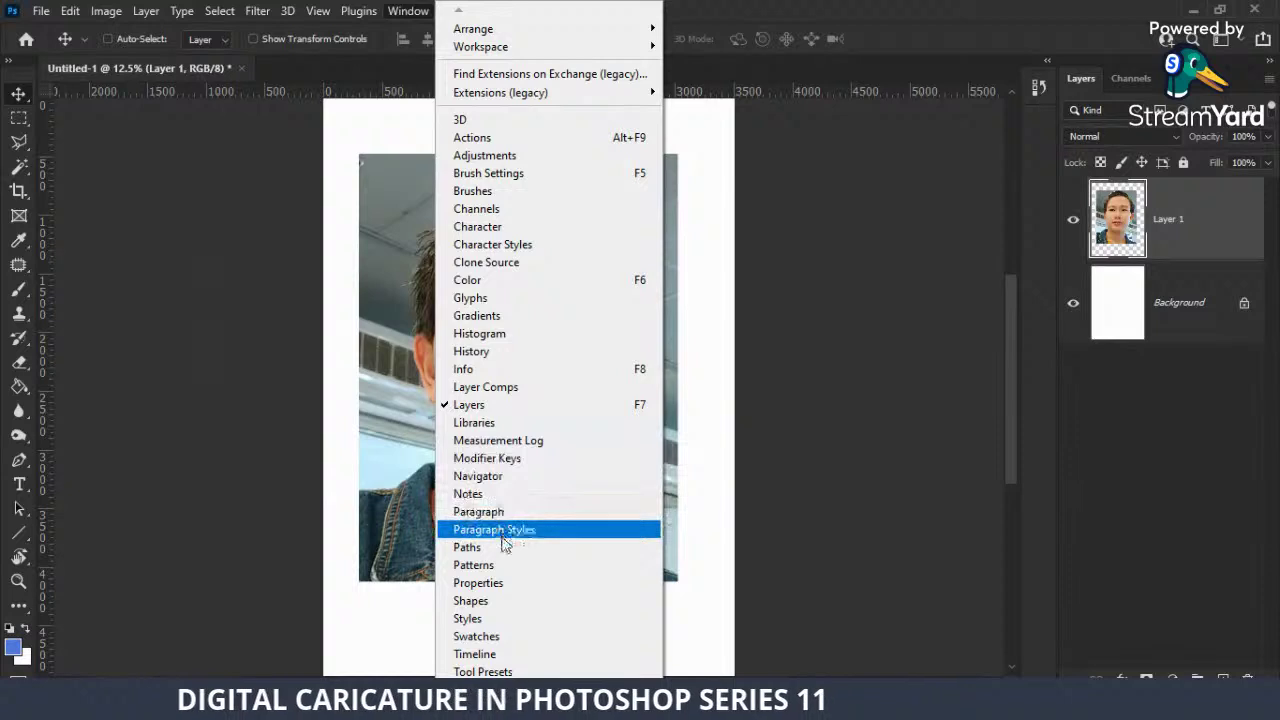
click(494, 584)
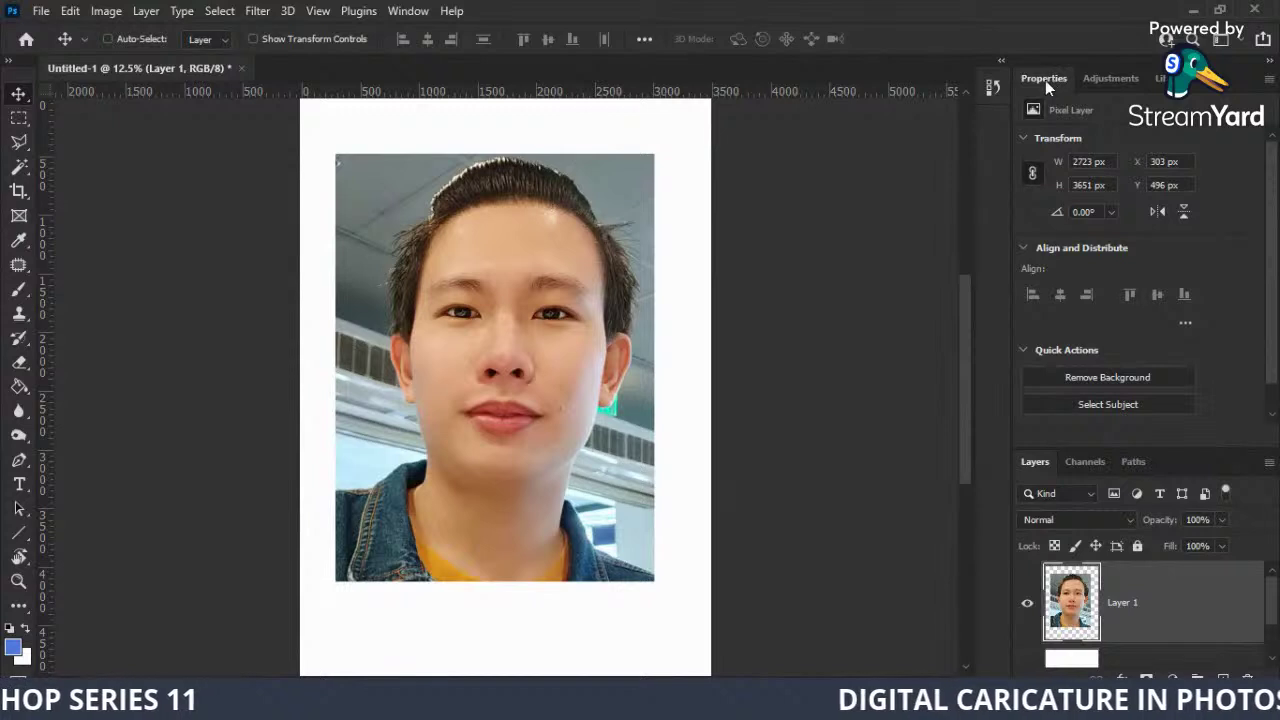
click(1124, 380)
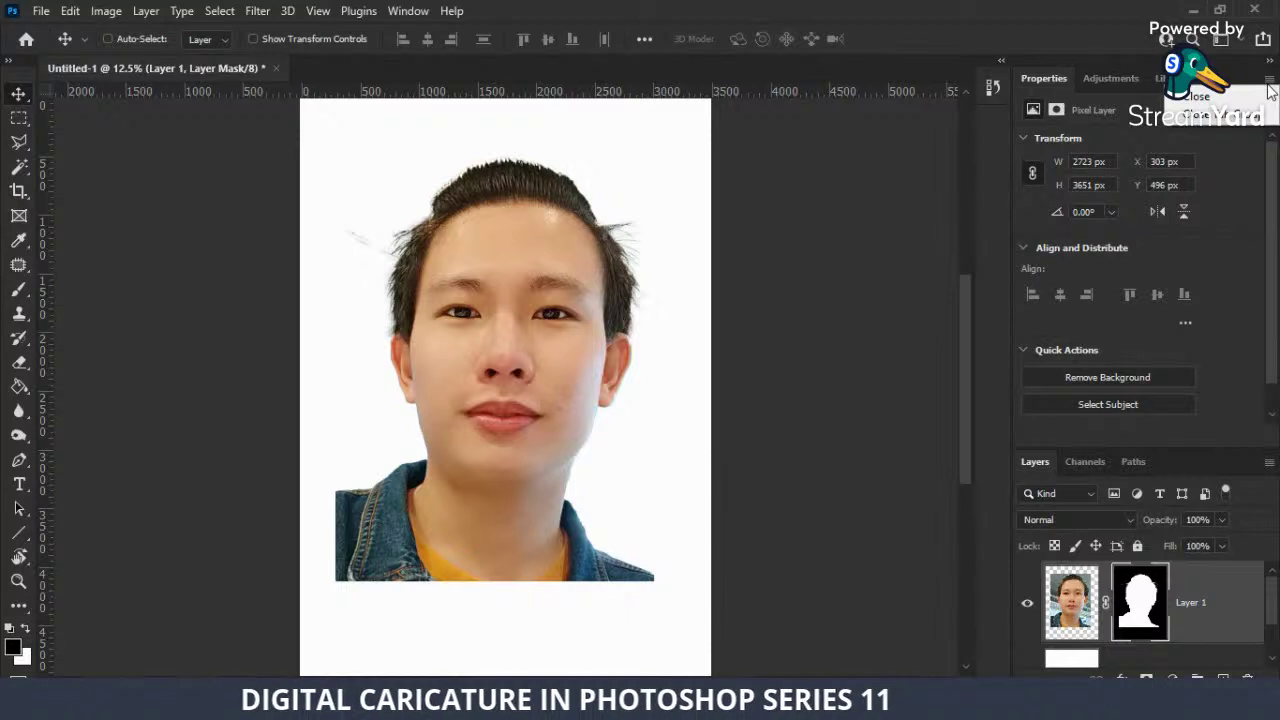
click(1268, 78)
click(1203, 104)
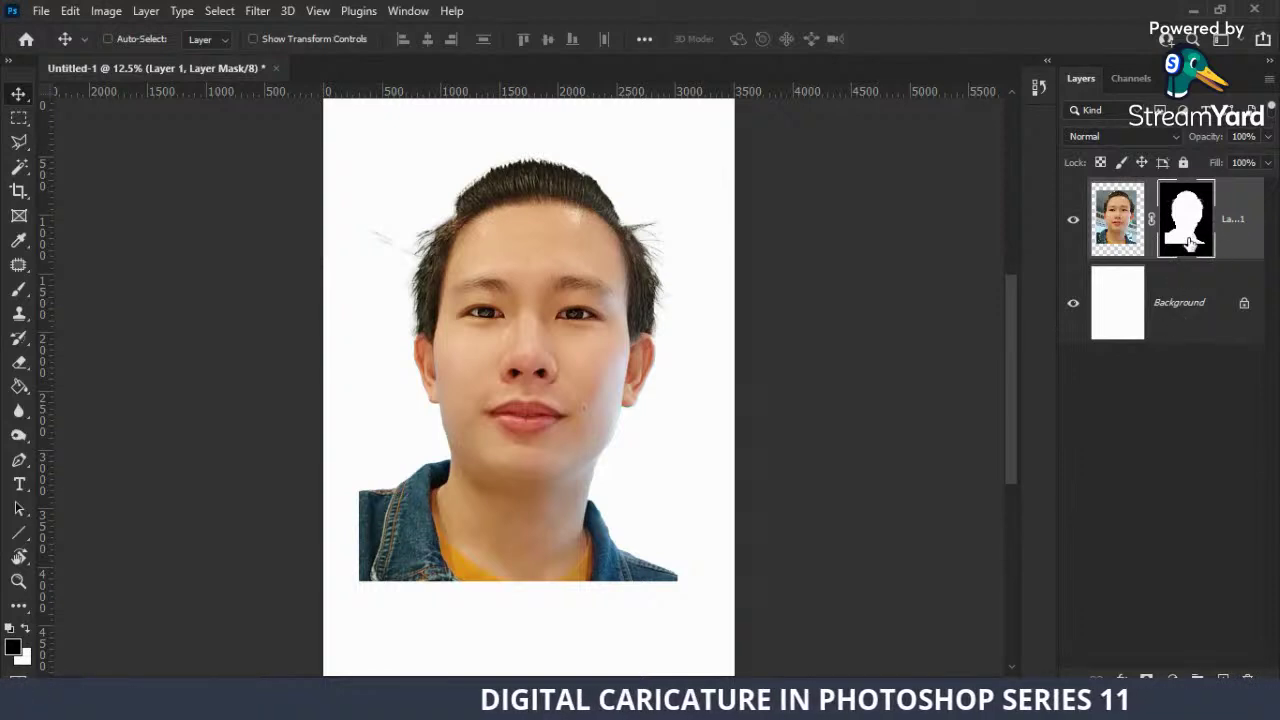
Check the cut-out, zoom on the left hair, and apply the layer mask permanently.
click(1072, 220)
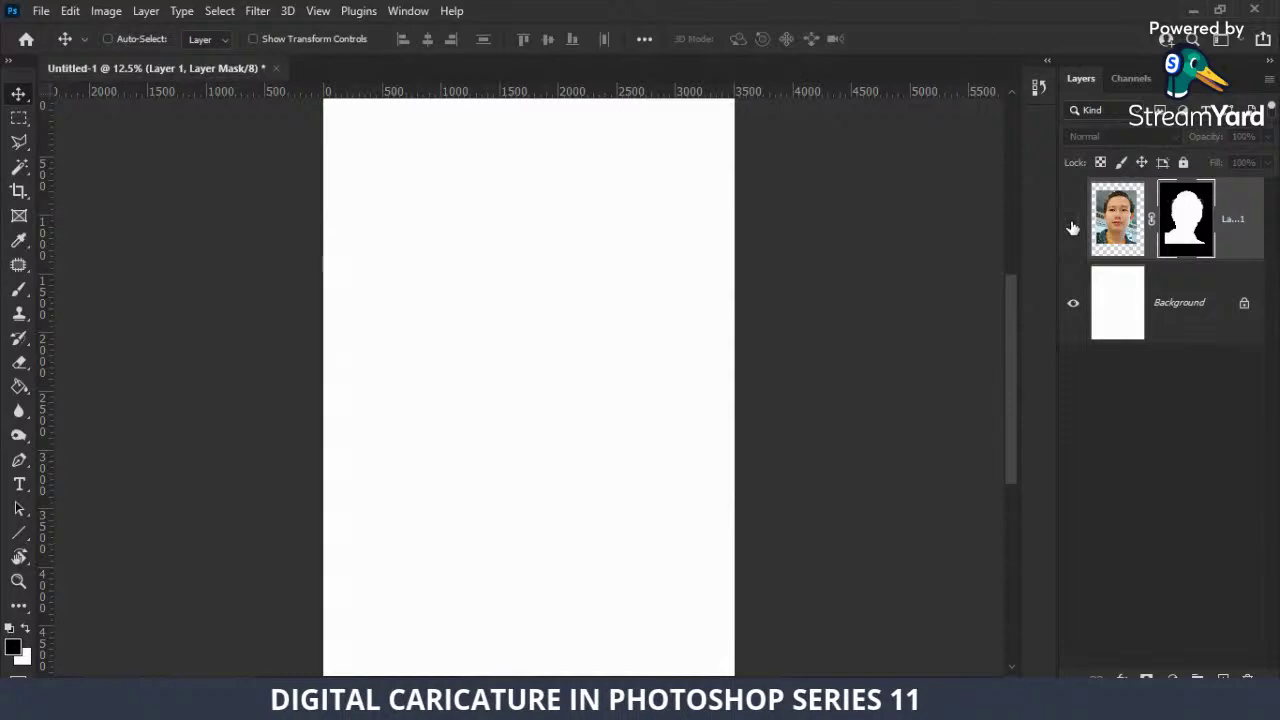
click(1072, 220)
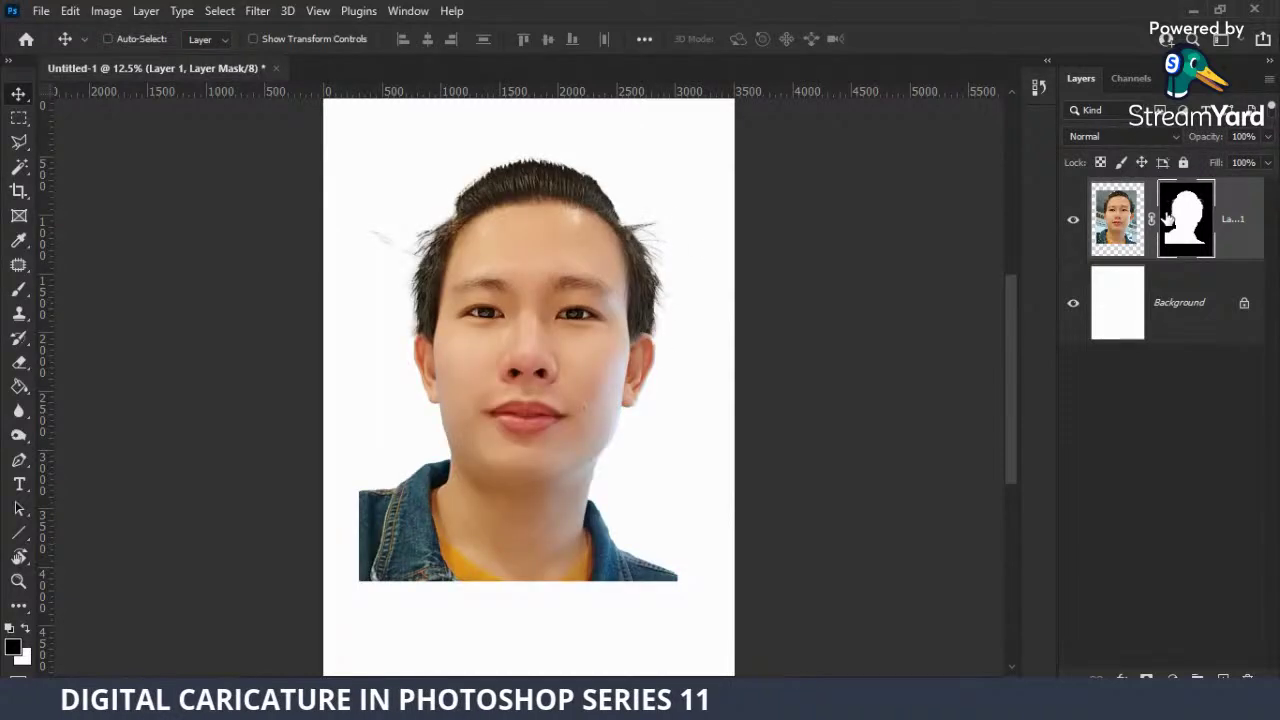
key(z)
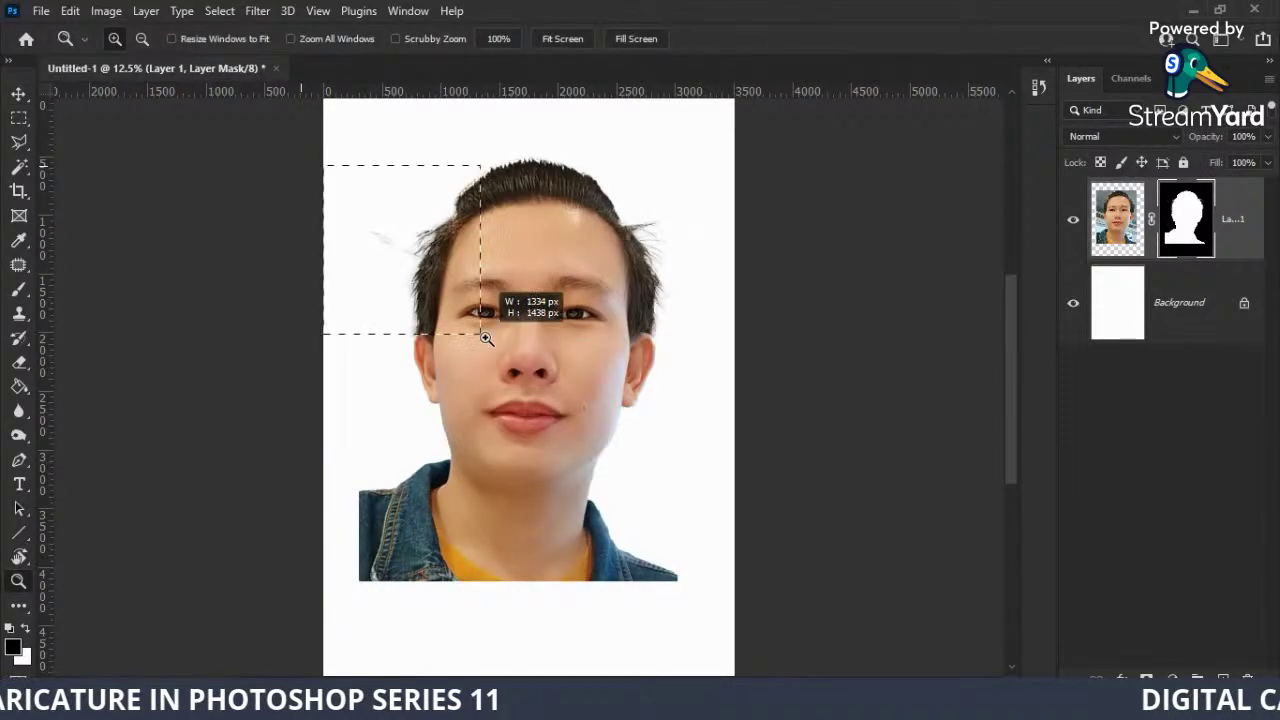
drag(322, 163, 470, 322)
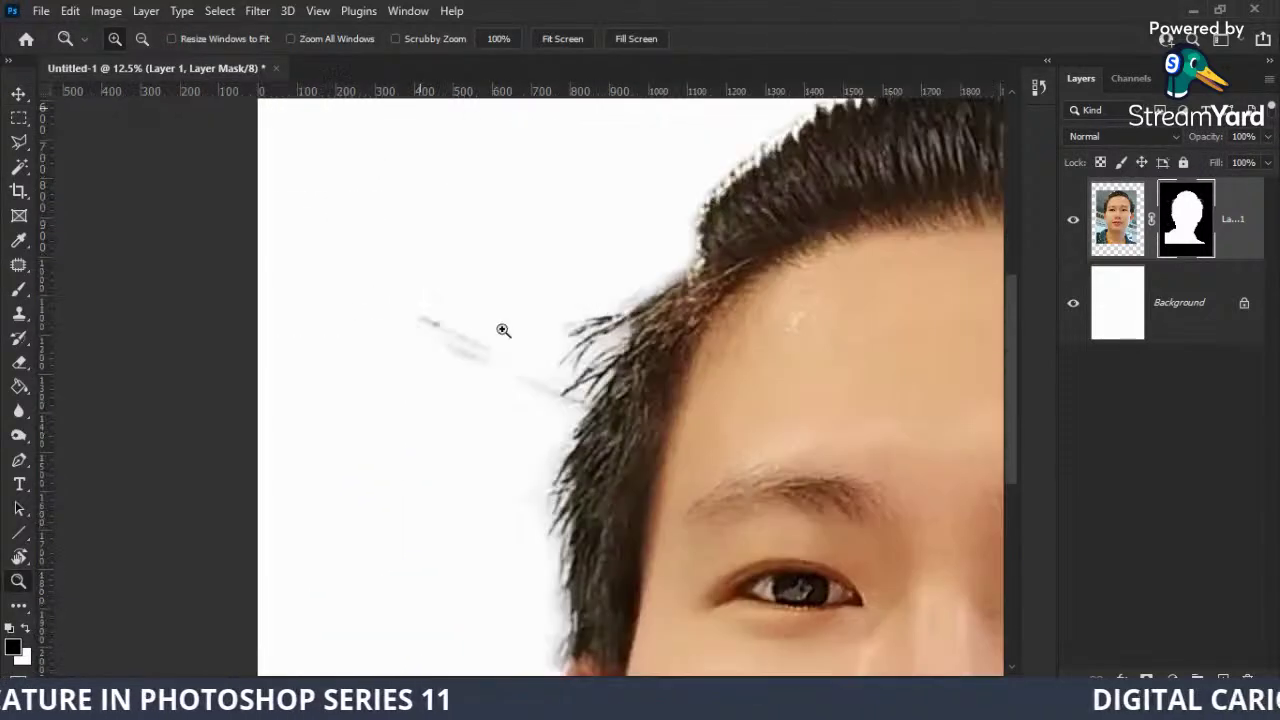
right_click(1196, 230)
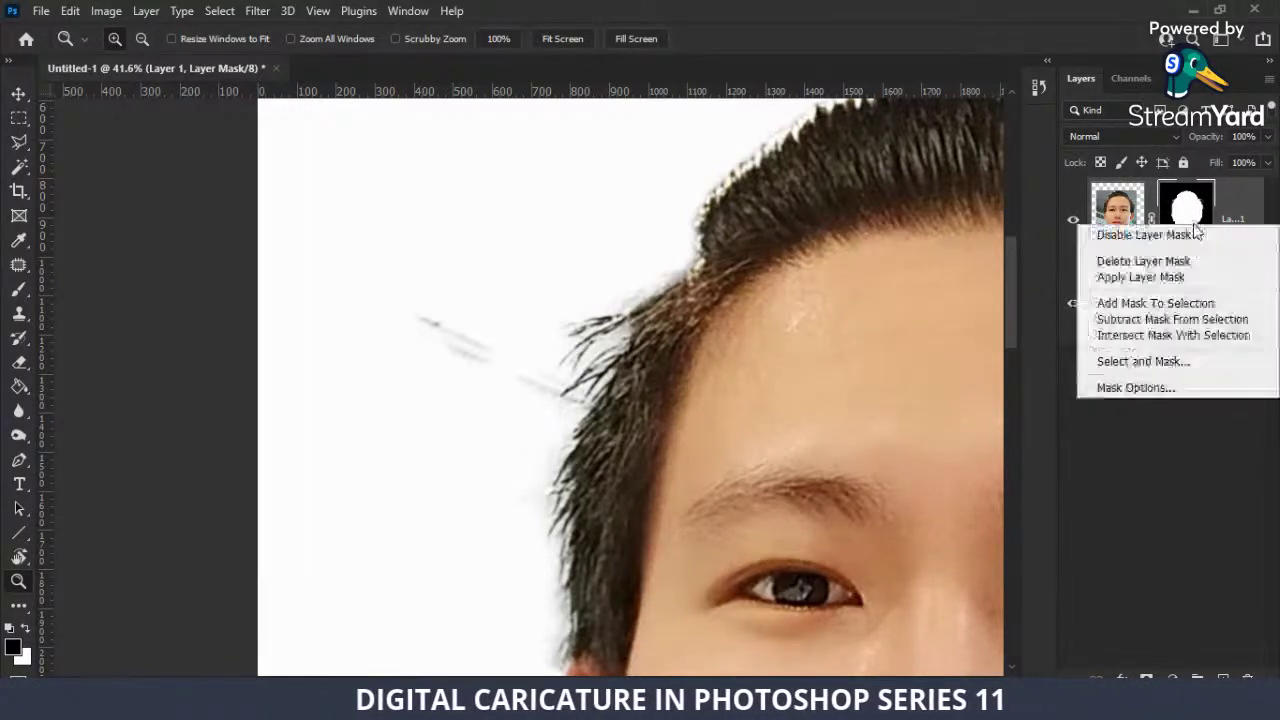
click(1160, 278)
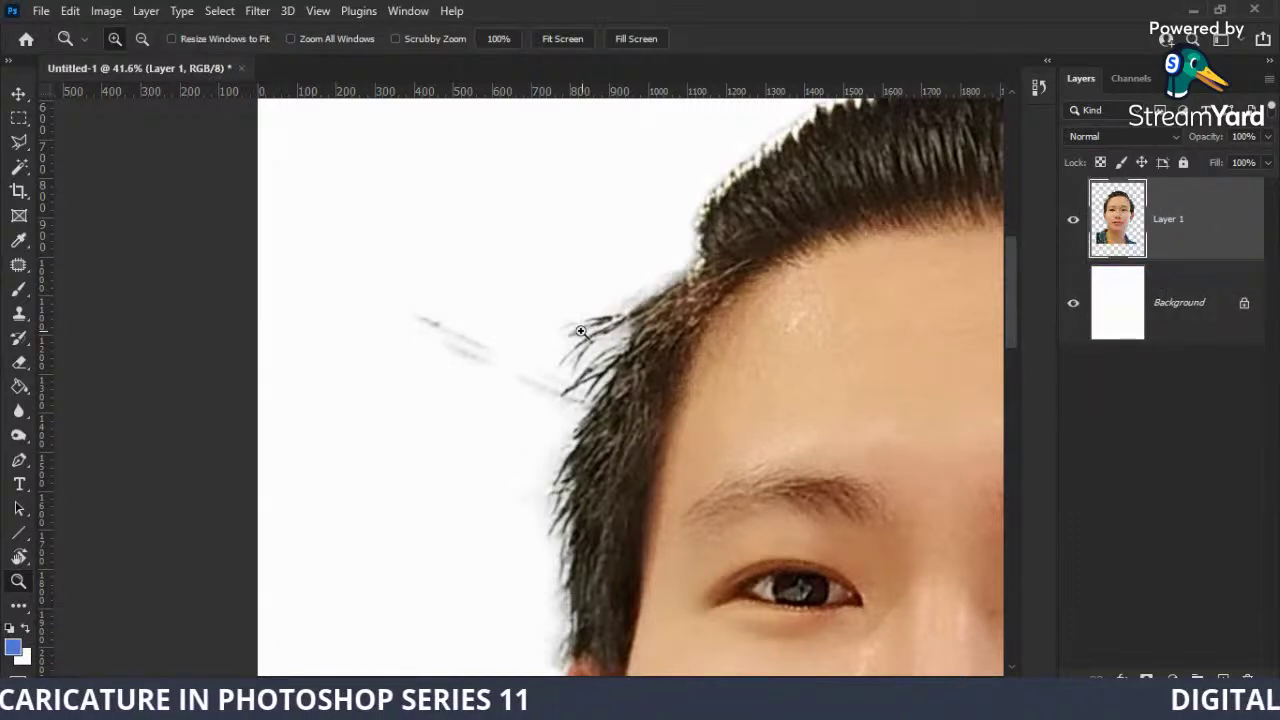
Erase the stray hair strokes left of the hairline, refit the page, and select a bottom strip.
key(e)
drag(426, 320, 486, 380)
drag(460, 338, 555, 389)
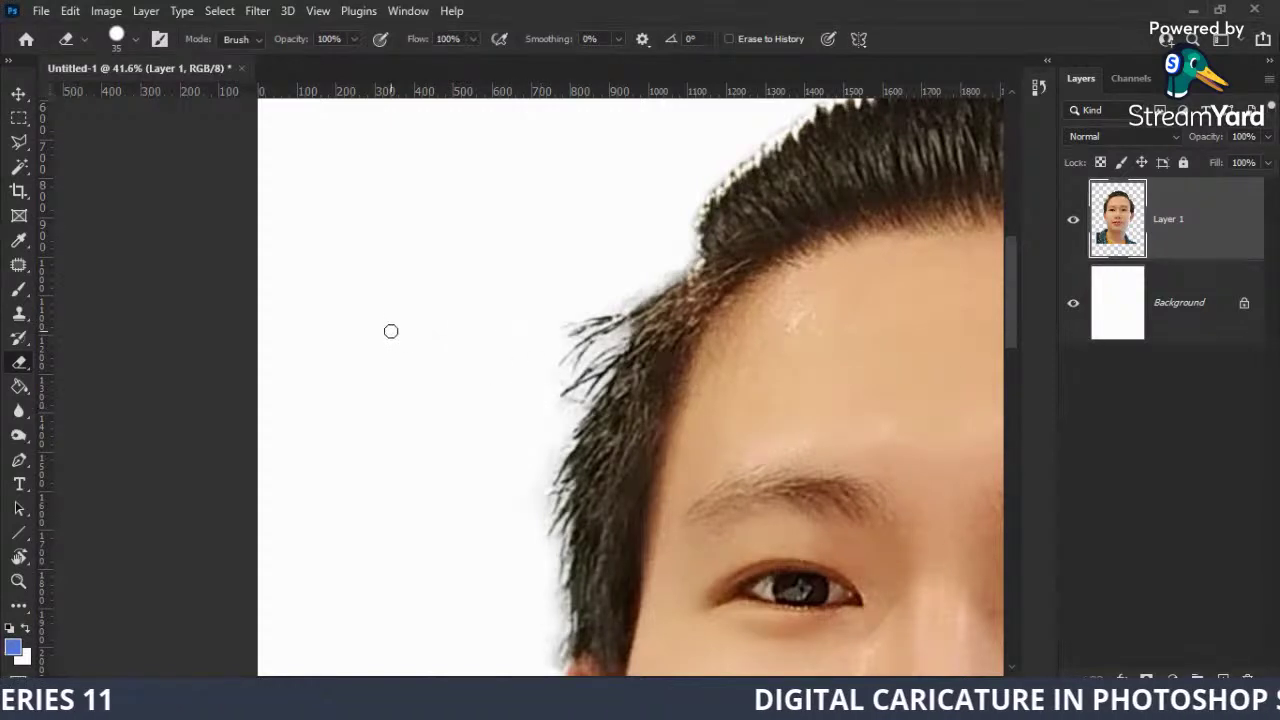
key(ctrl+0)
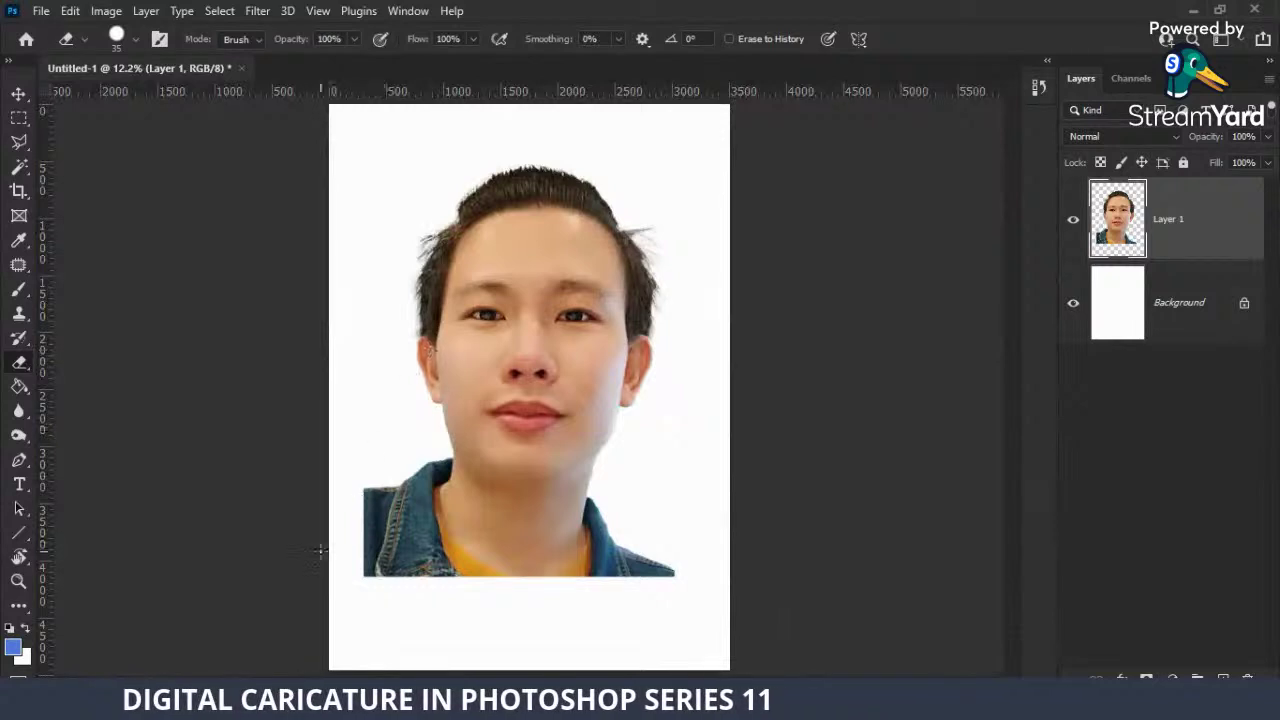
key(m)
drag(328, 597, 772, 632)
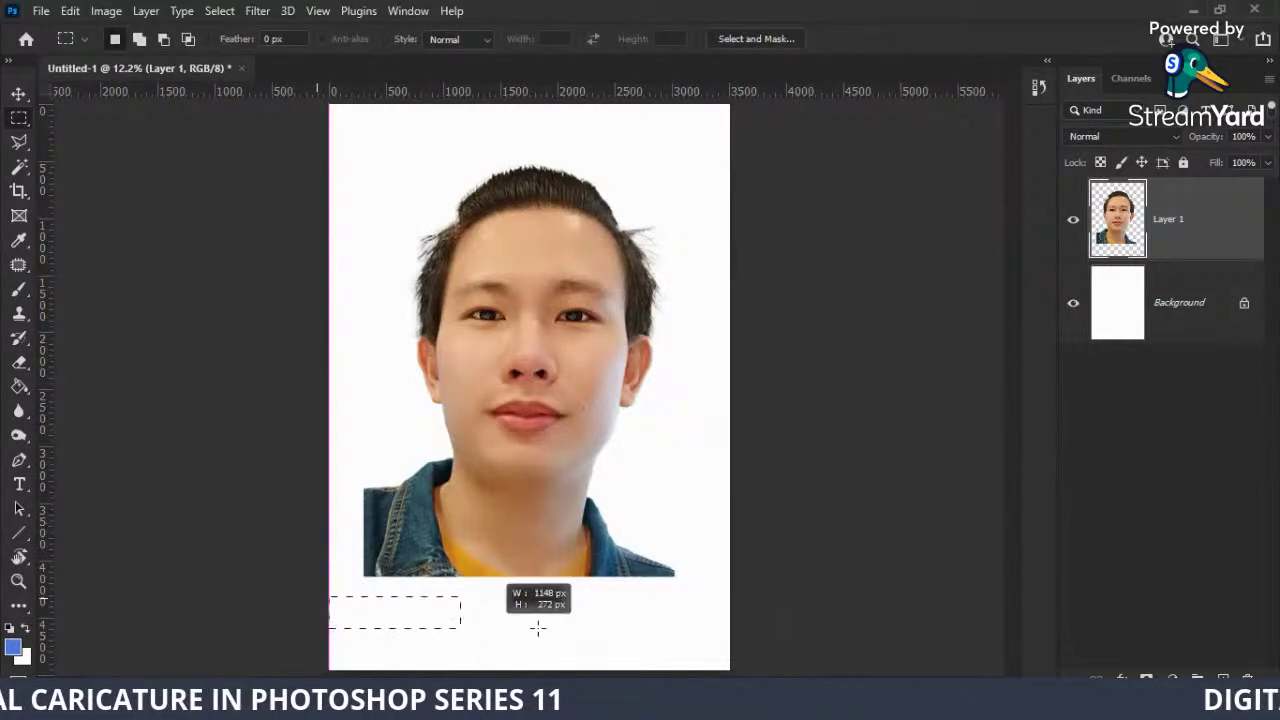
Deselect and delete the cut-out portrait Layer 1, leaving only Background.
key(ctrl+d)
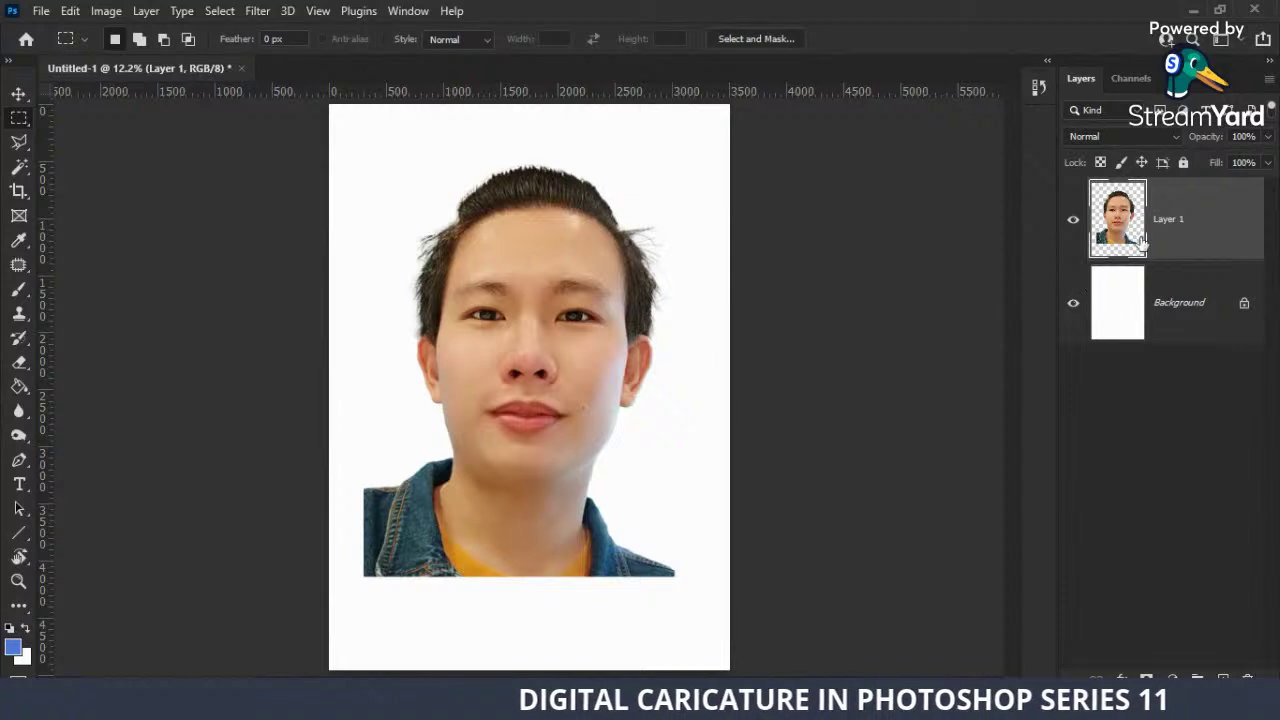
key(Delete)
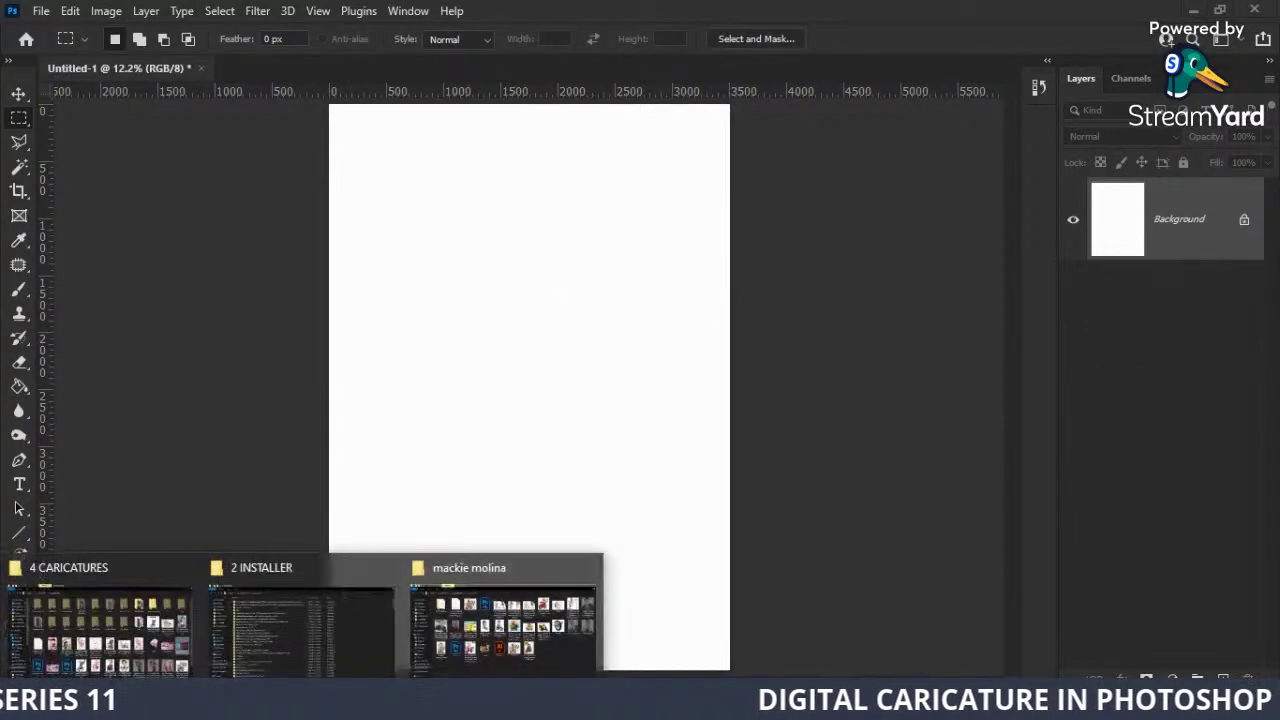
Place the denim-jacket photo from the caricatures folder onto the A3 page, then open it separately.
click(454, 651)
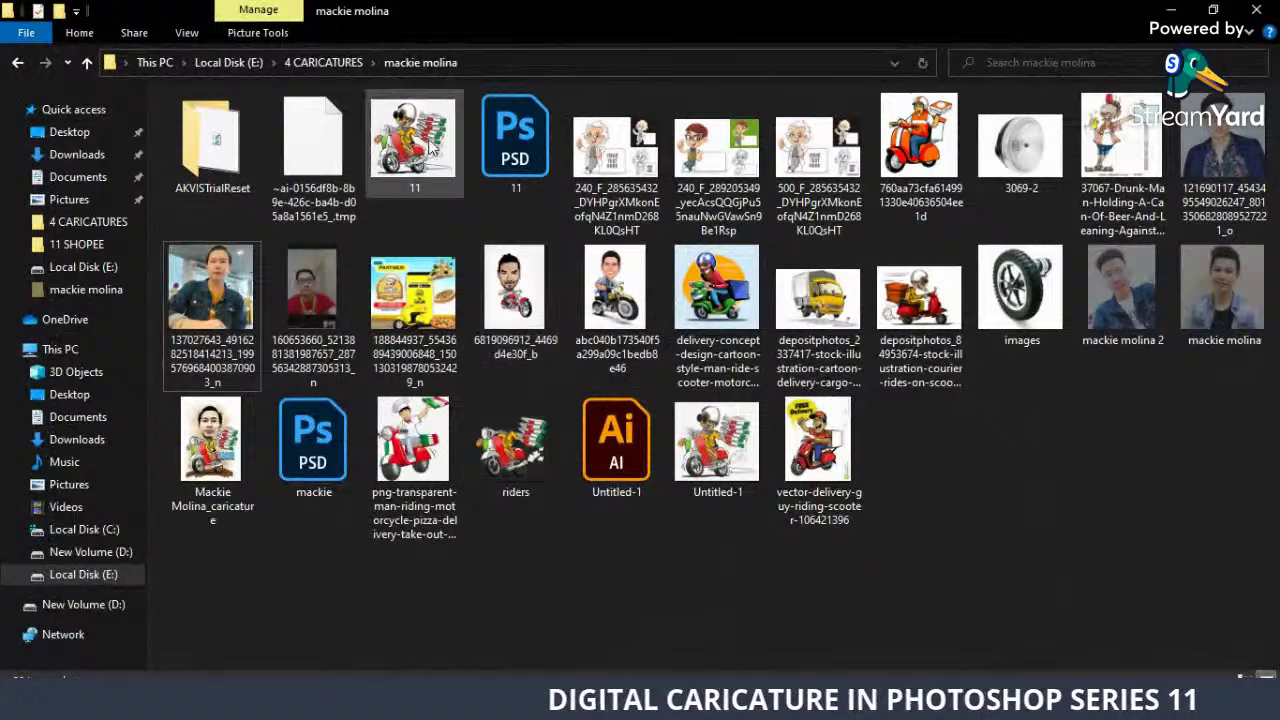
drag(208, 300, 296, 650)
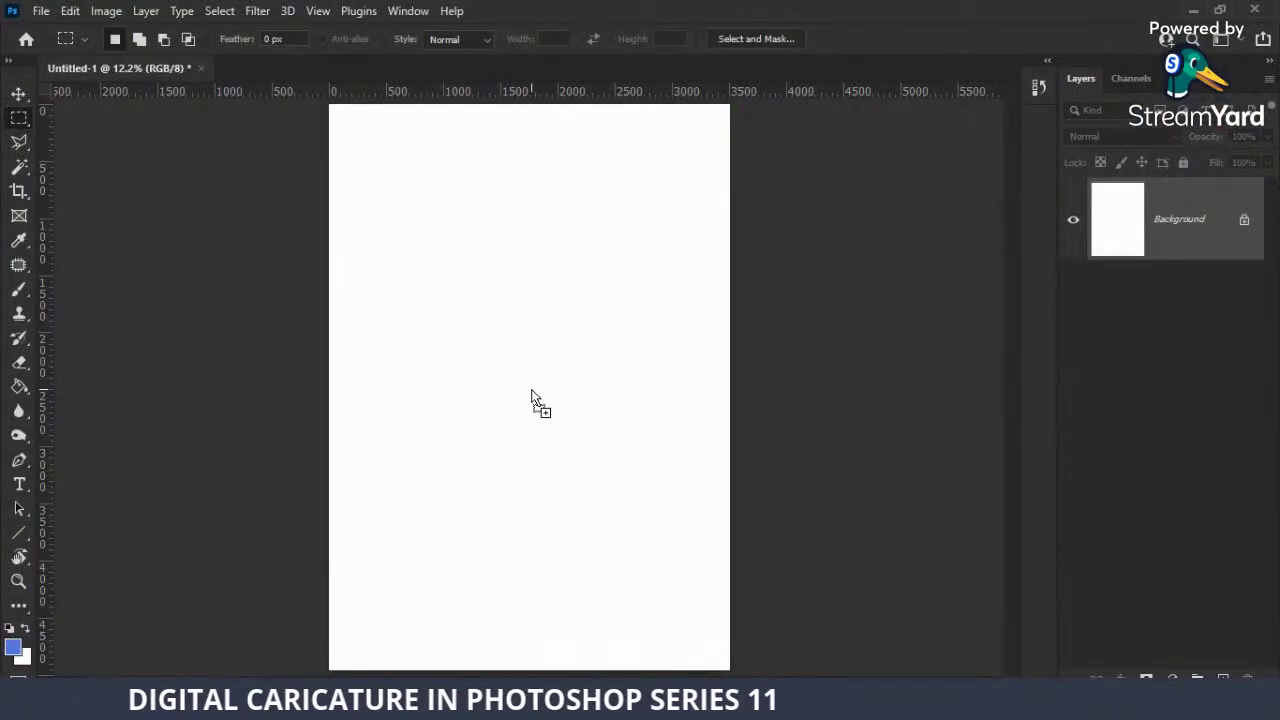
drag(296, 650, 531, 389)
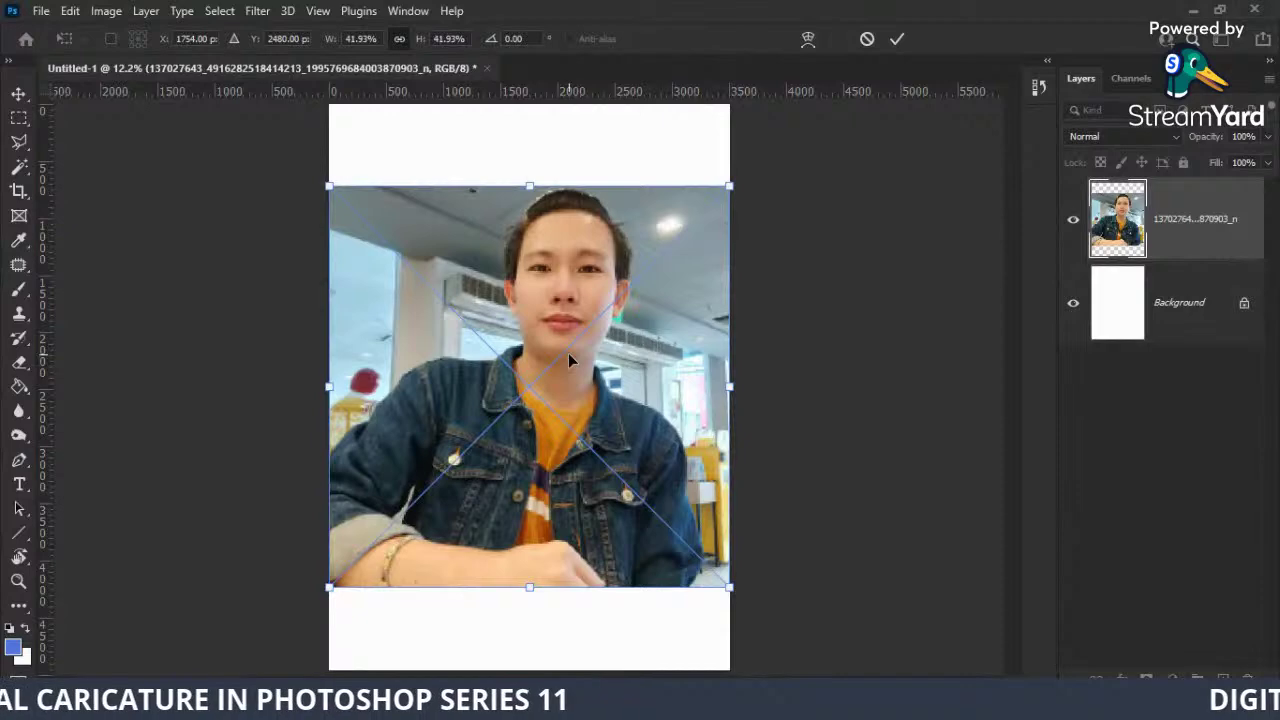
key(Return)
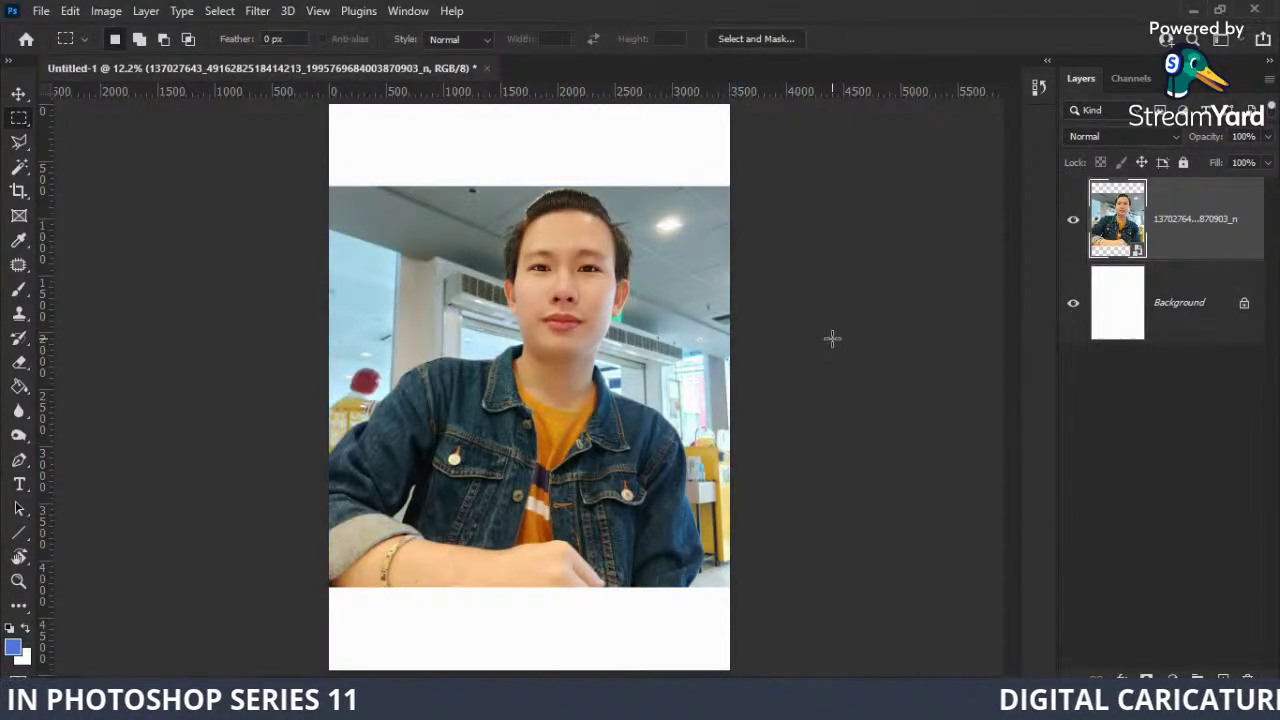
key(ctrl+o)
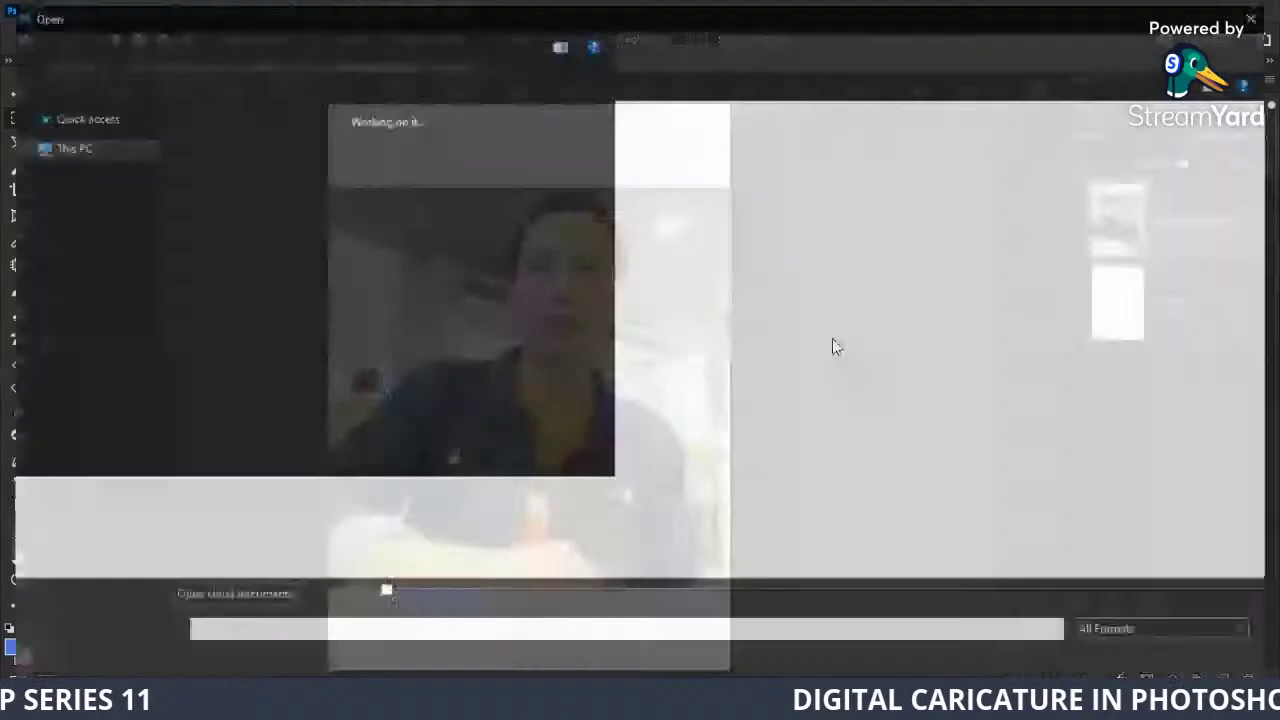
double_click(213, 319)
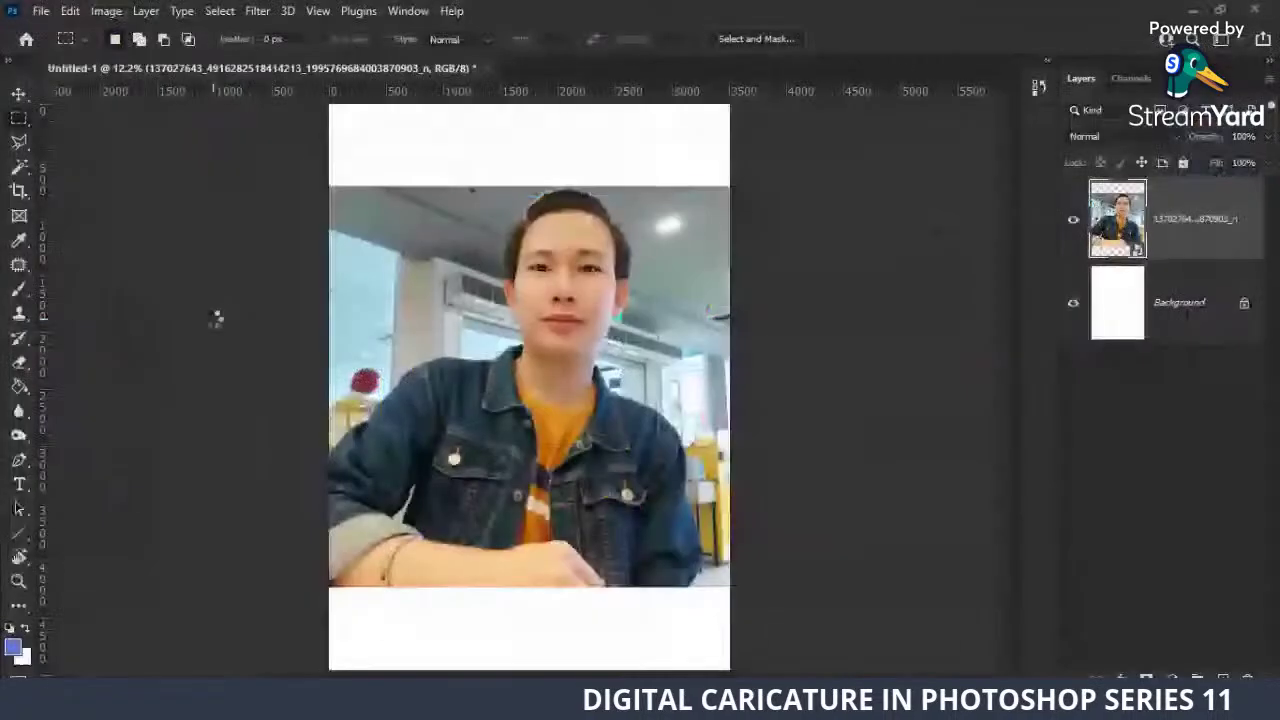
mouse_move(1188, 231)
mouse_down()
mouse_move(467, 193)
mouse_move(270, 72)
mouse_move(486, 349)
mouse_move(551, 366)
mouse_move(543, 334)
mouse_move(412, 371)
mouse_move(509, 334)
mouse_up()
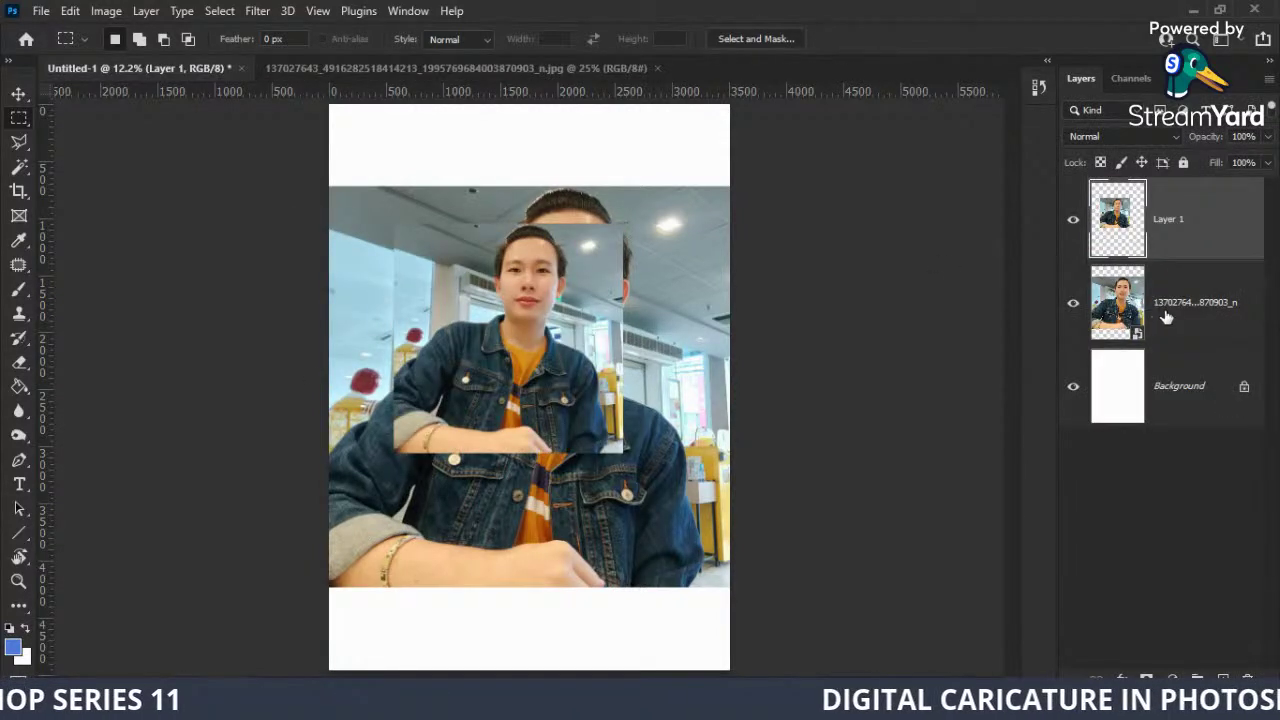
click(1073, 303)
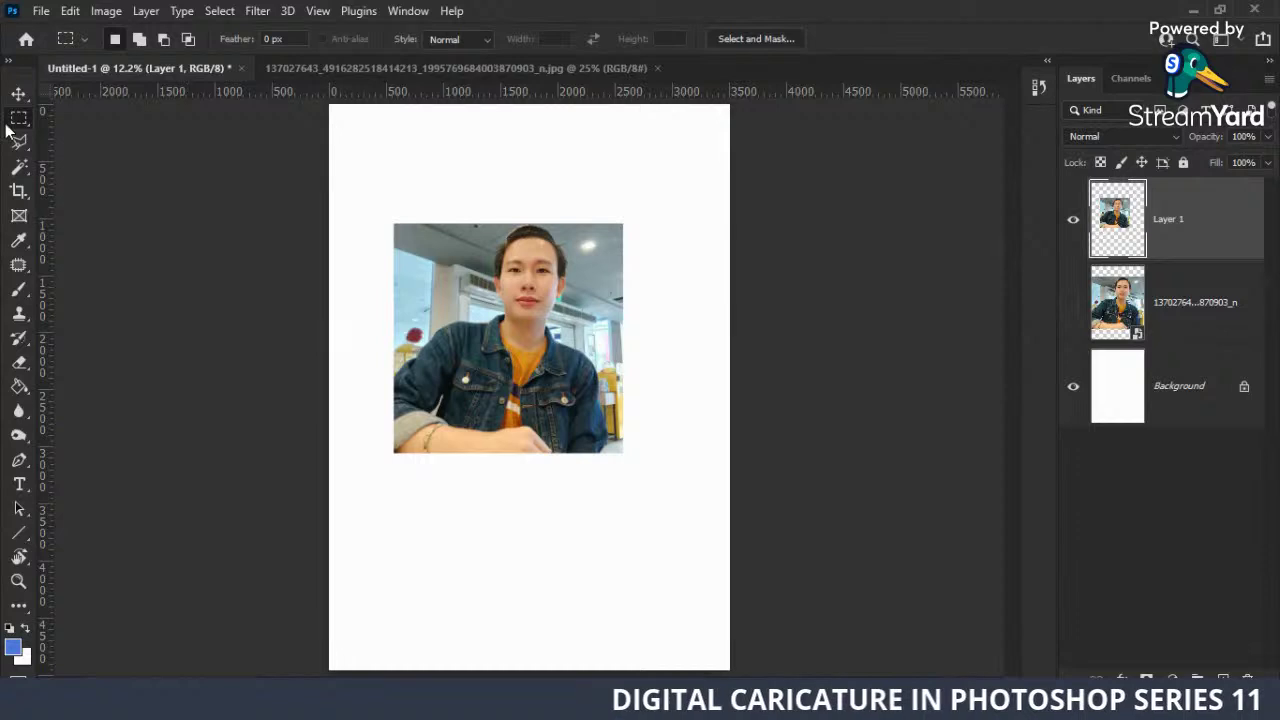
click(18, 94)
click(1073, 219)
click(1073, 303)
click(1135, 302)
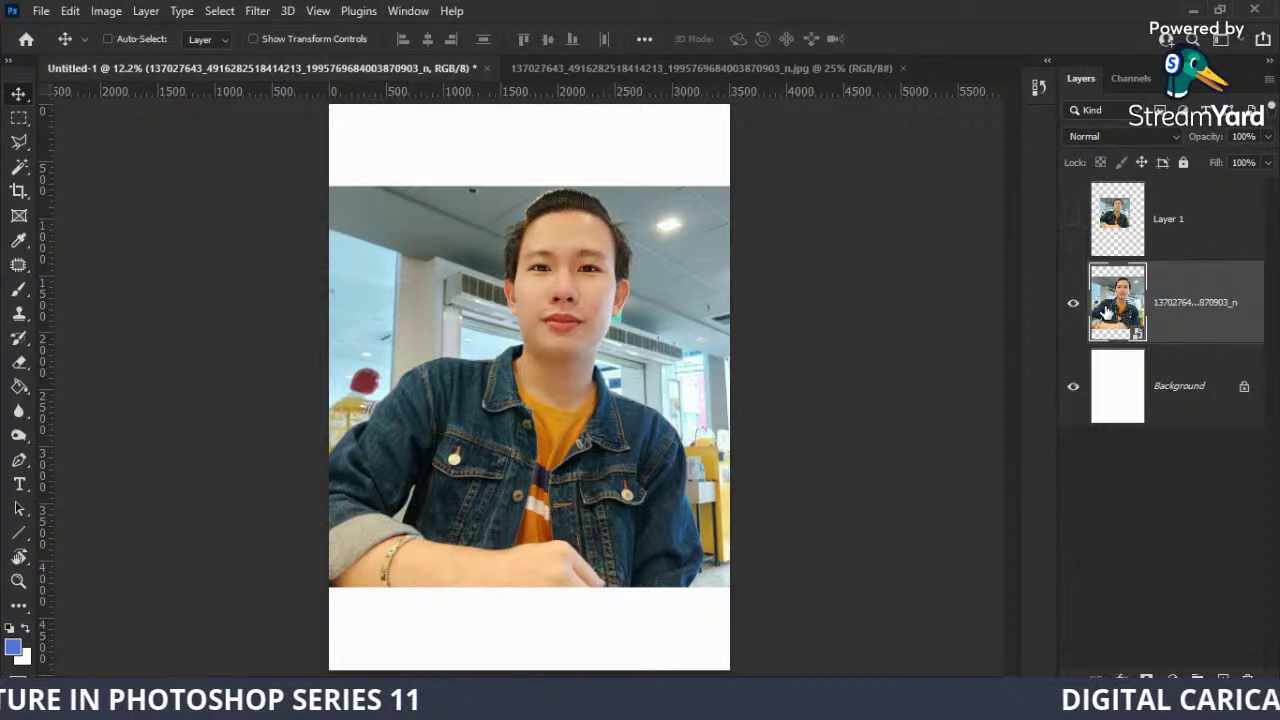
click(1073, 303)
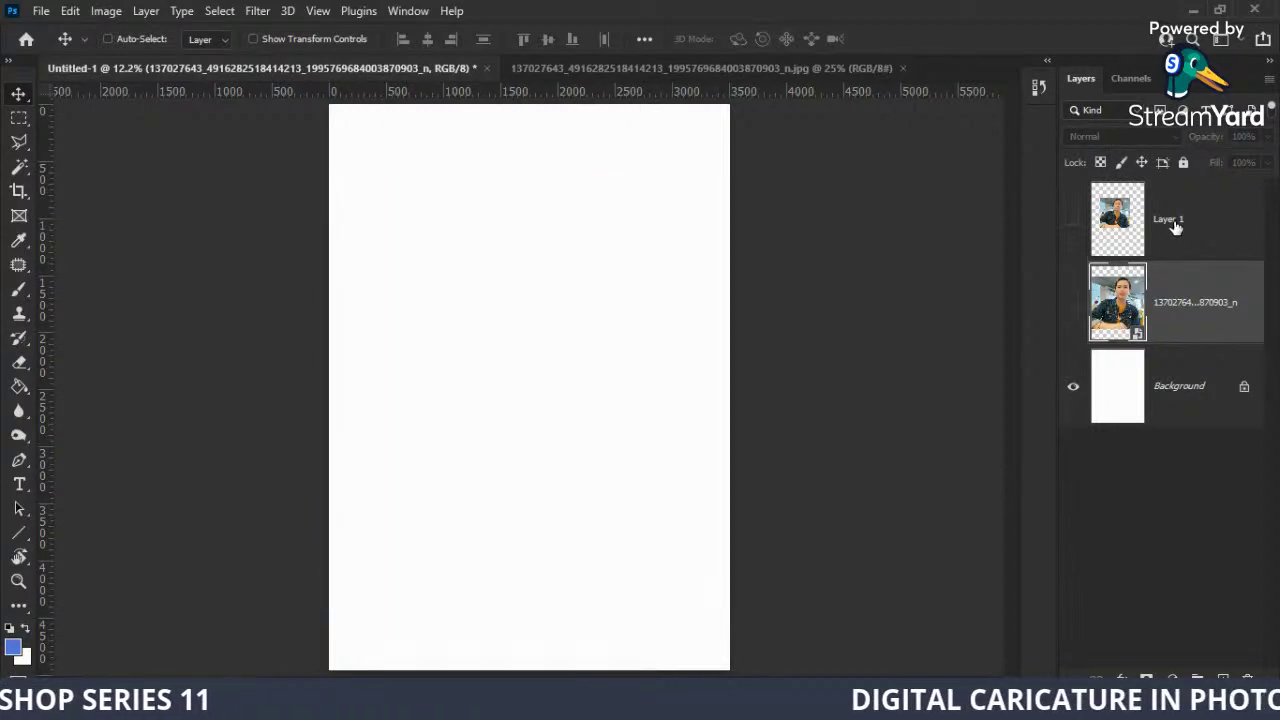
click(1175, 228)
click(1073, 219)
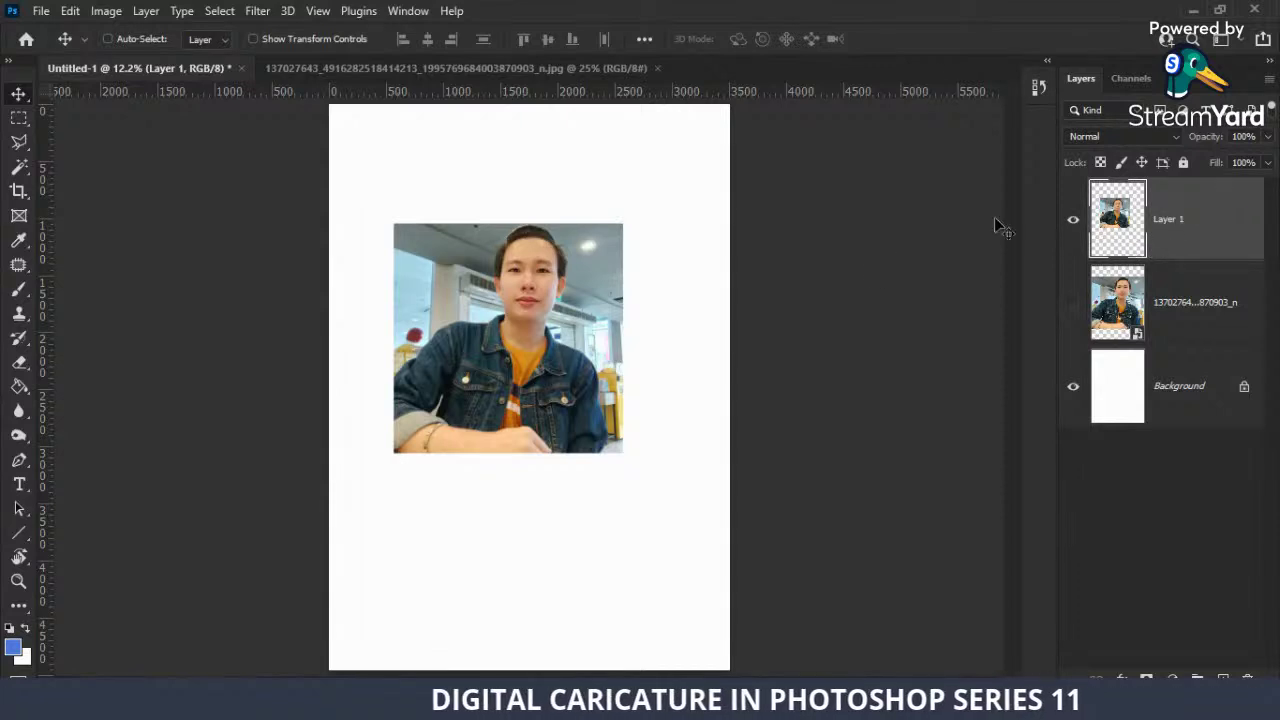
drag(517, 307, 526, 318)
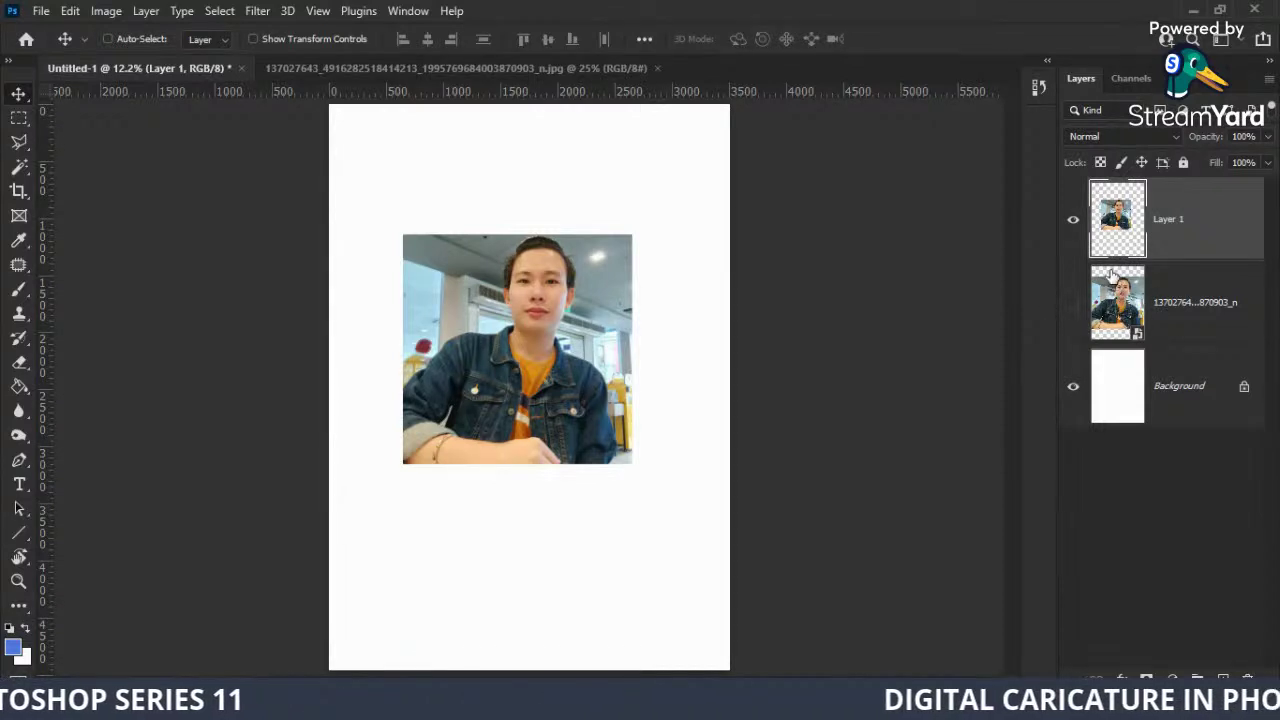
key(Delete)
click(1075, 220)
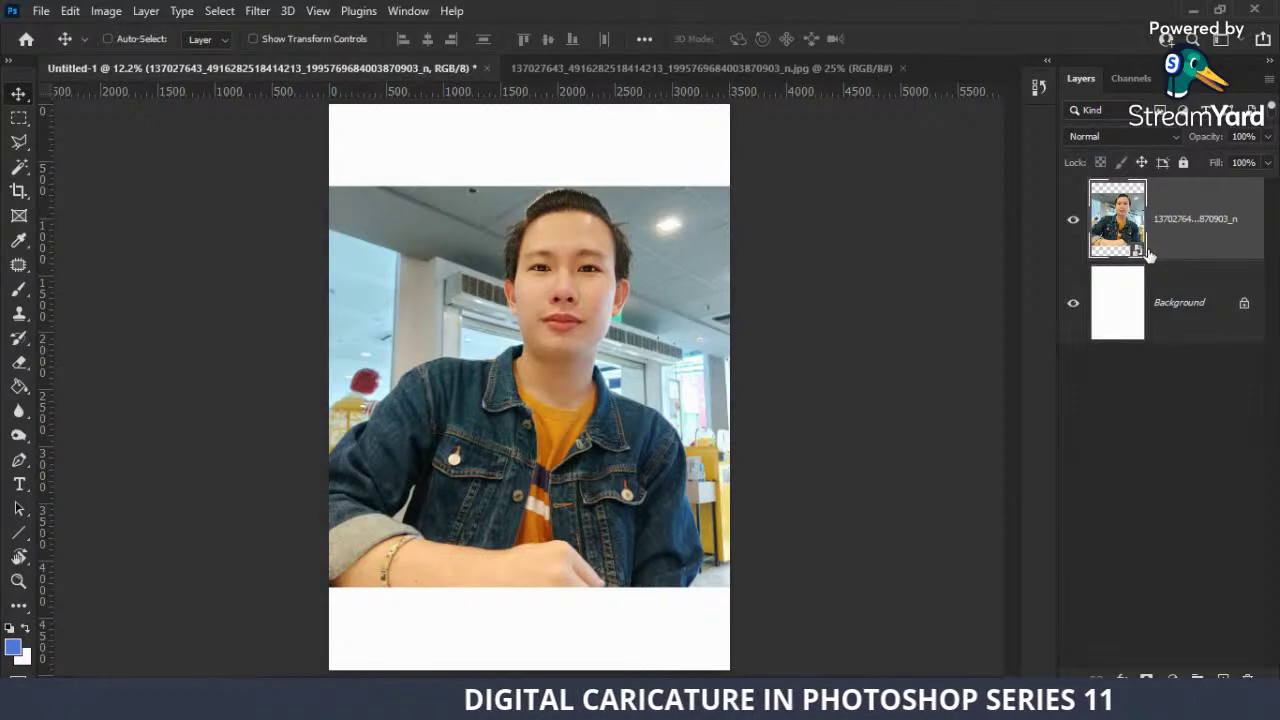
Rasterize the photo layer and copy the head-to-chest area onto a new Layer 1.
right_click(1176, 236)
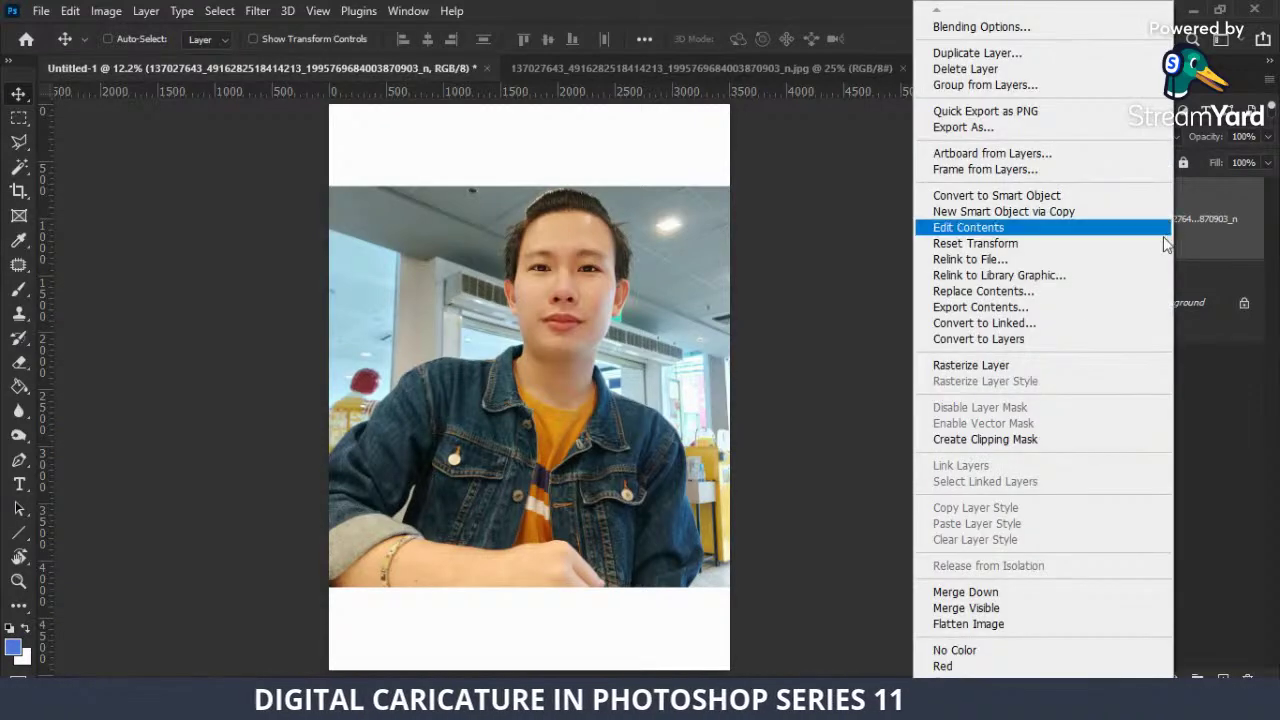
click(999, 365)
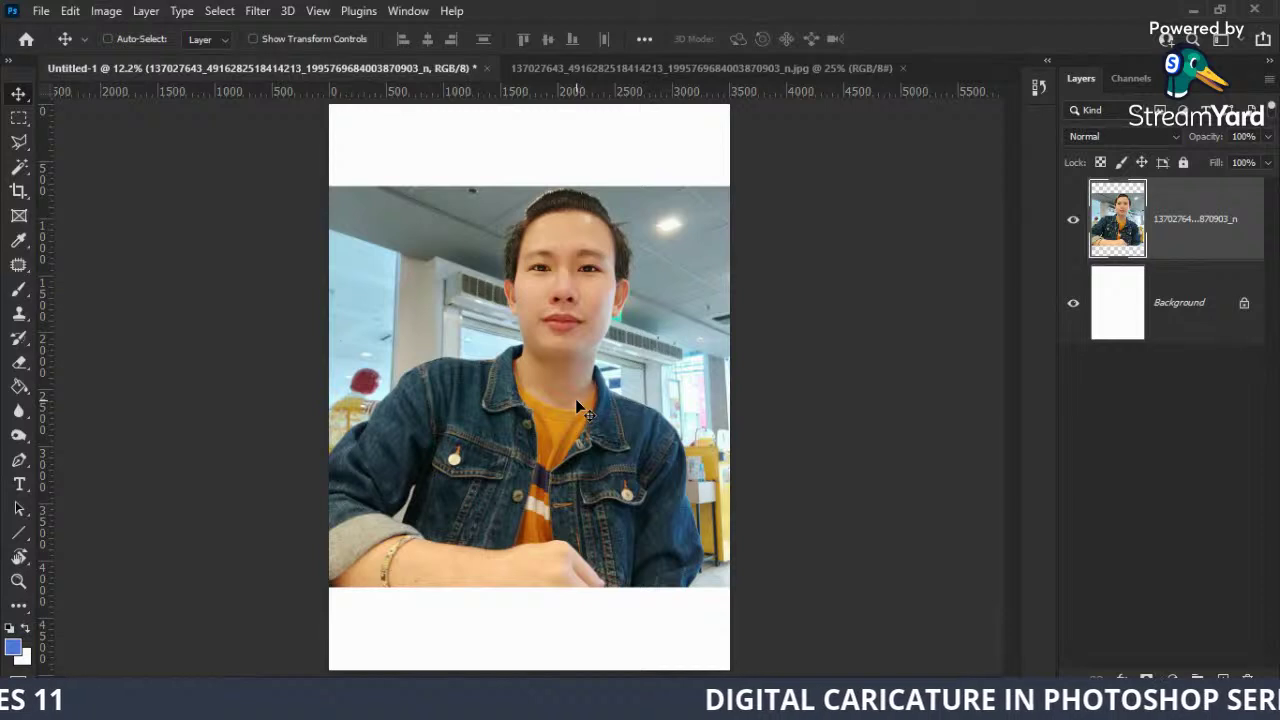
key(m)
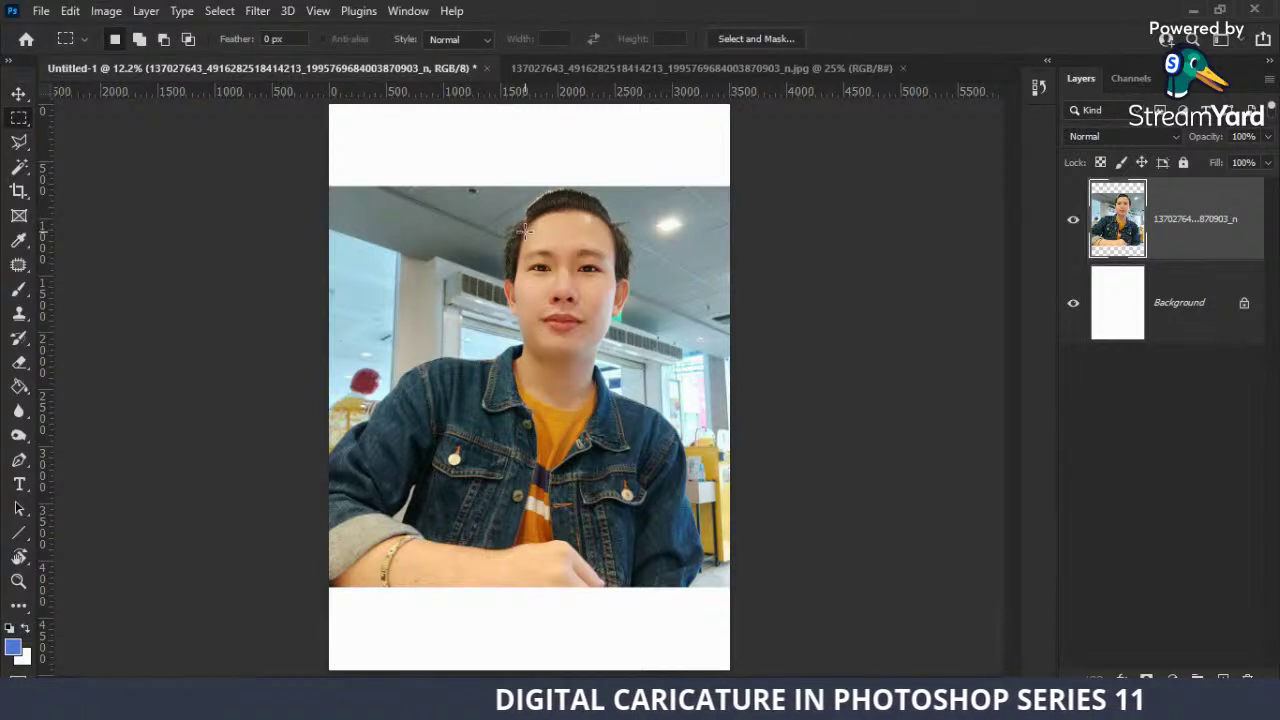
drag(502, 181, 638, 385)
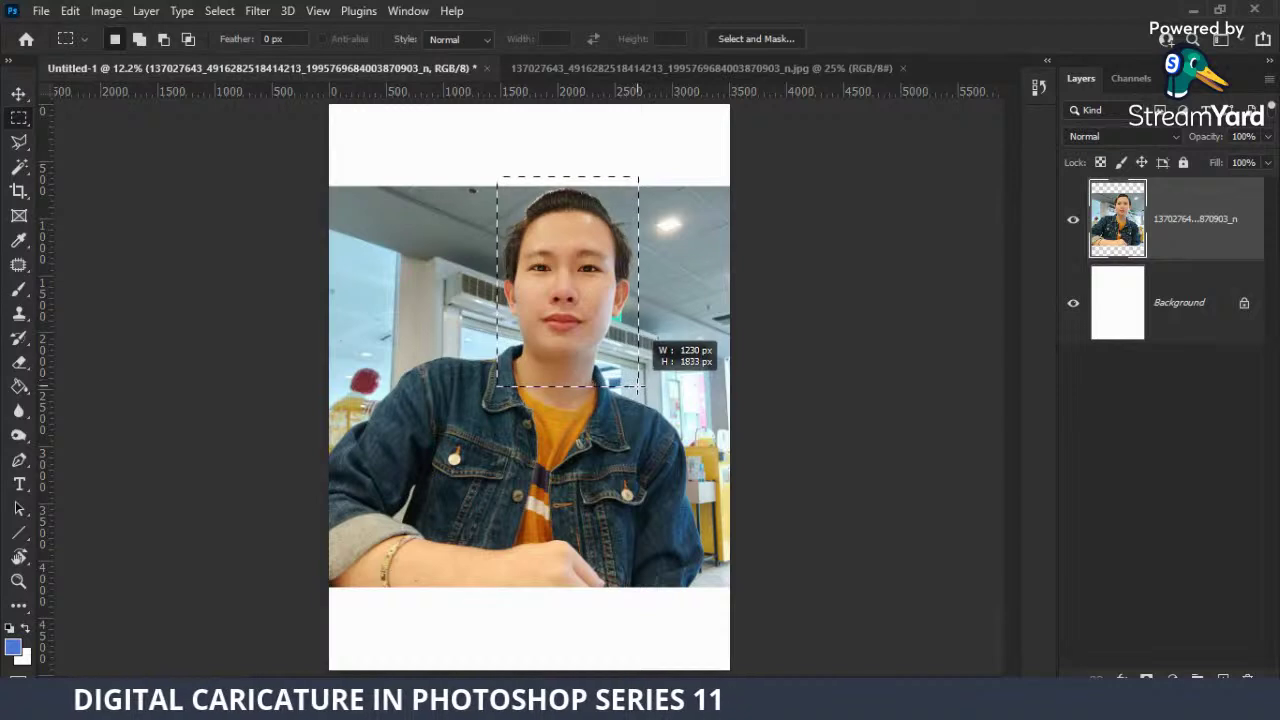
drag(638, 384, 637, 394)
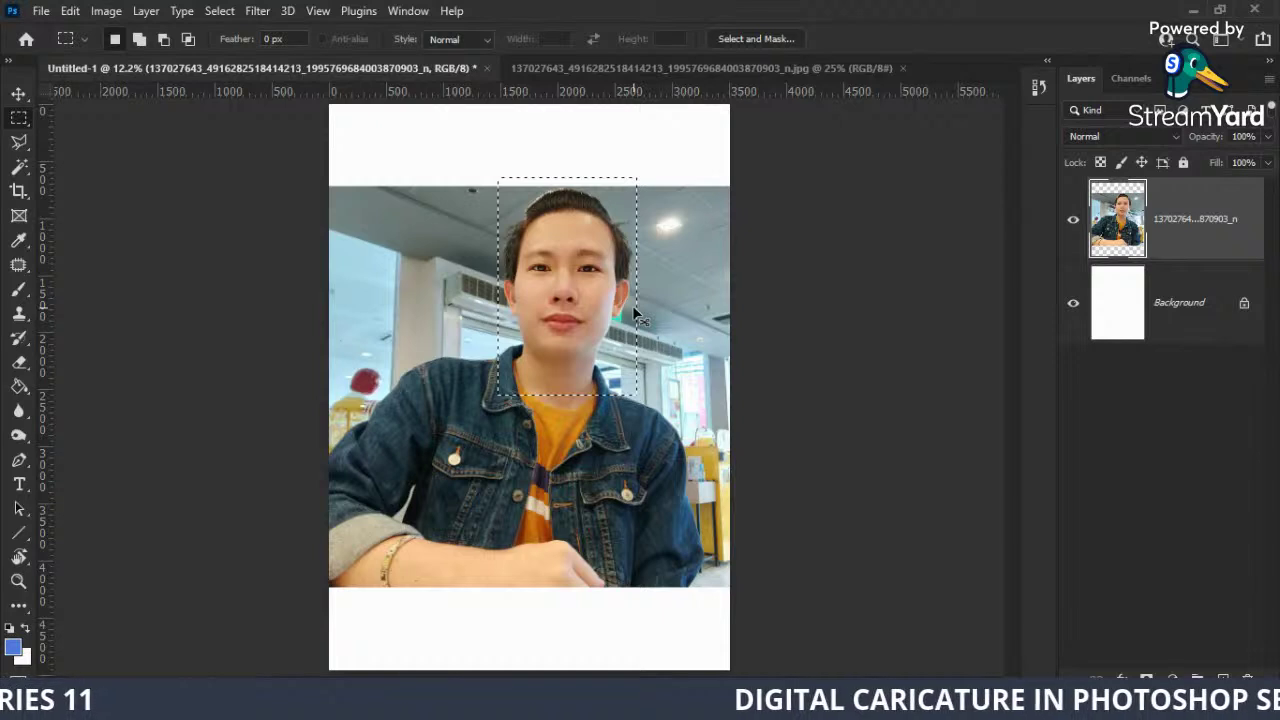
key(ctrl+j)
Hide and lock the original photo layer, then return to Layer 1.
click(1073, 303)
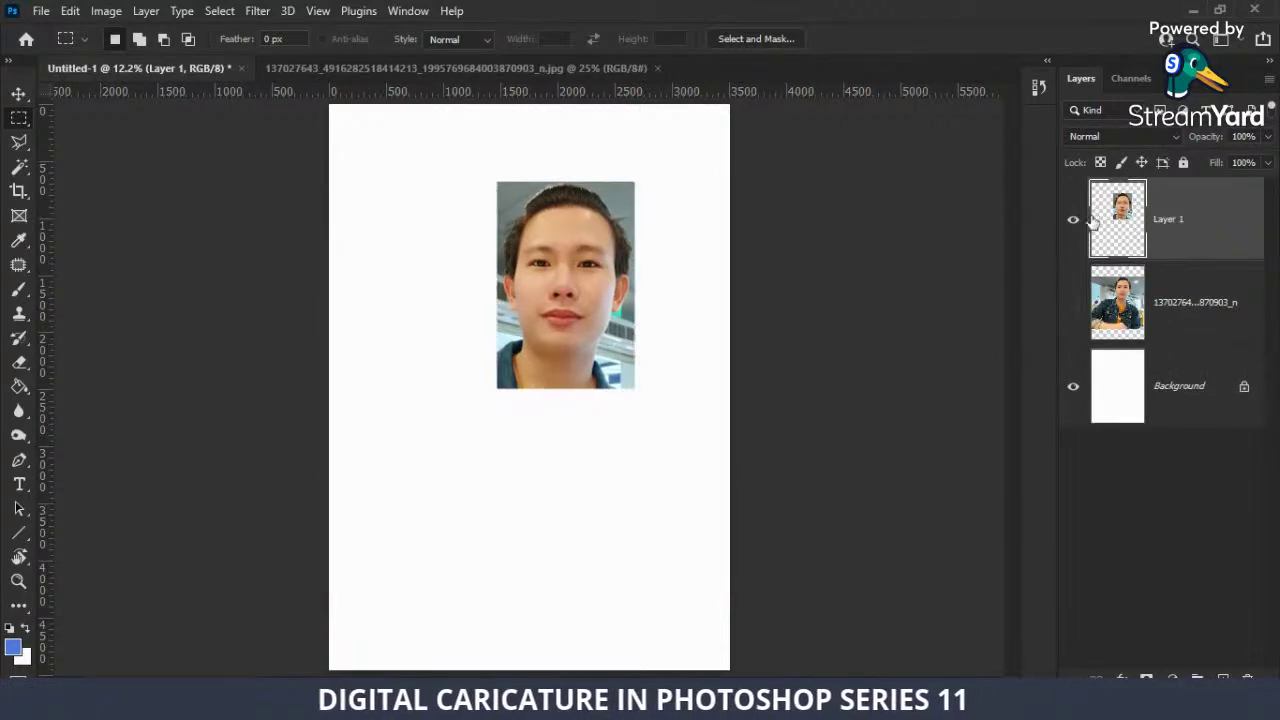
click(1172, 303)
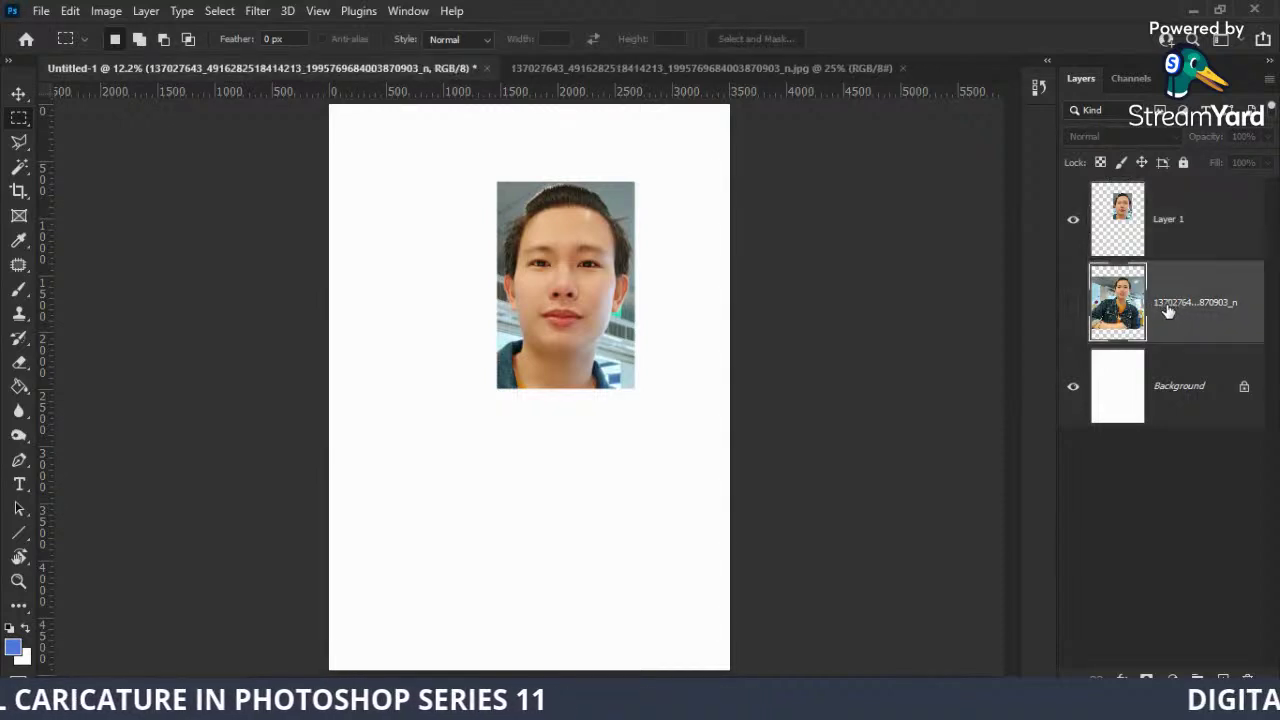
click(1184, 163)
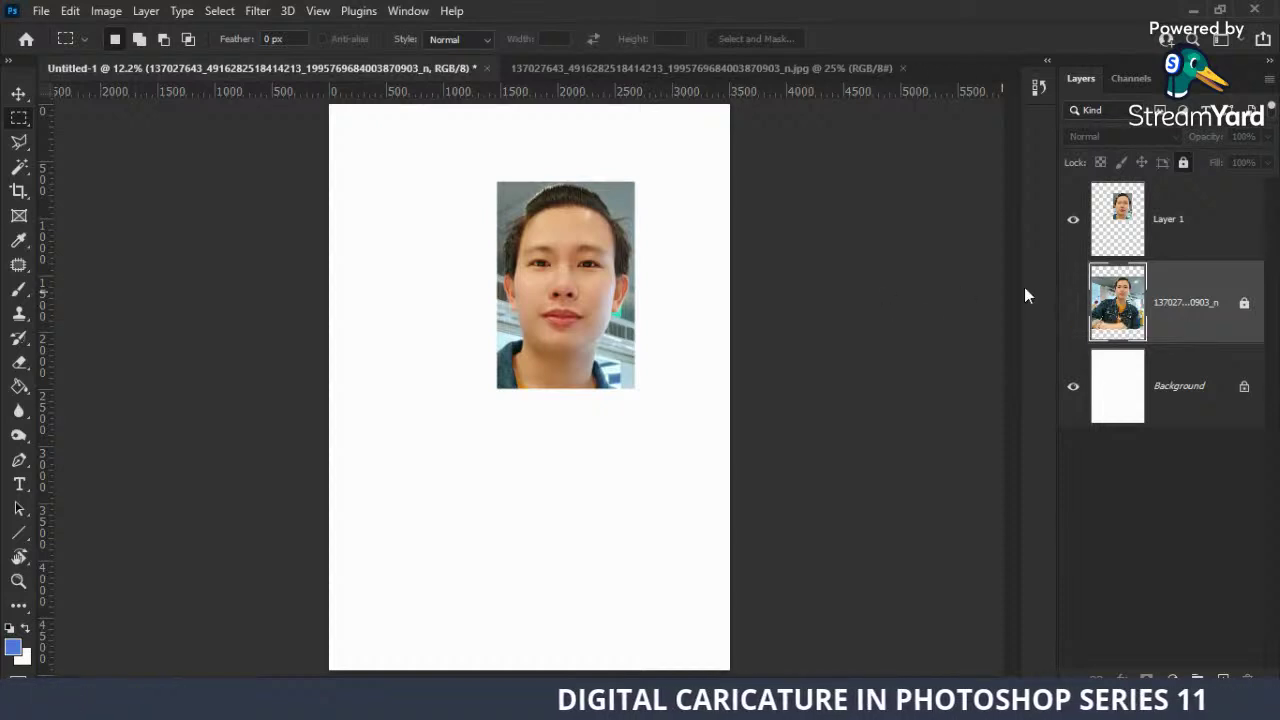
click(1148, 221)
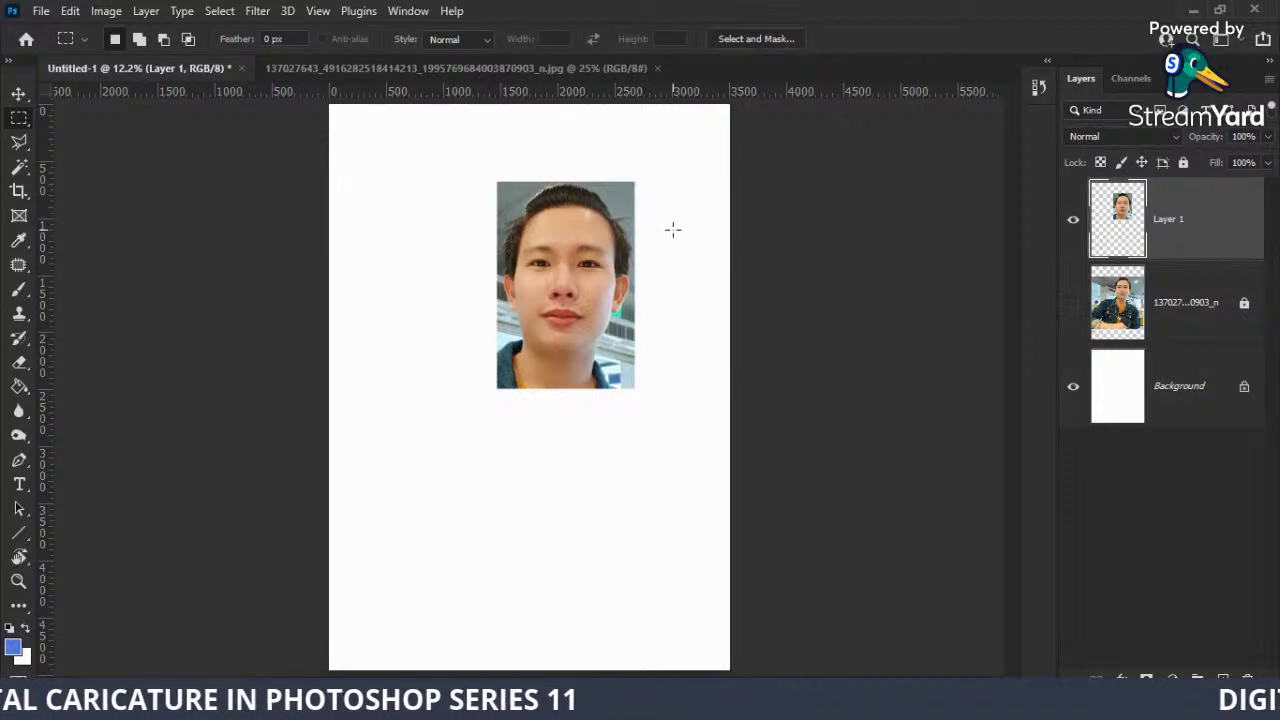
key(ctrl+t)
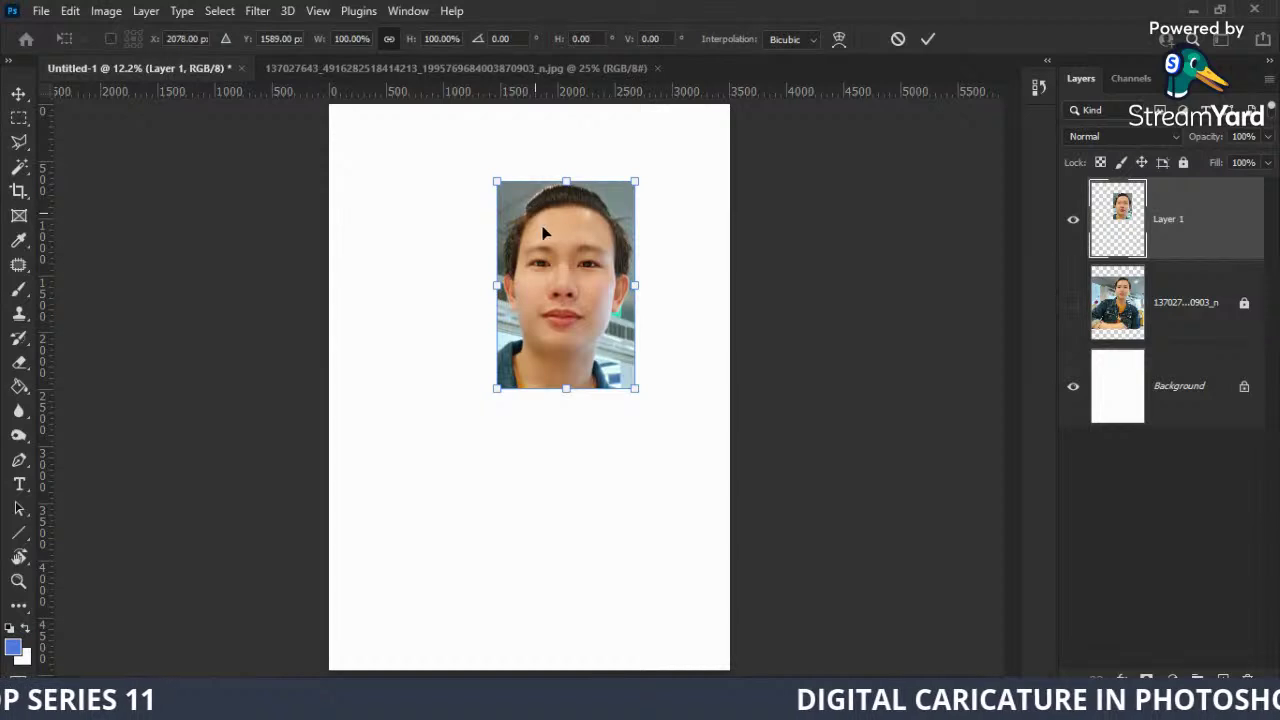
Scale the Layer 1 face crop to about 215% and centre it on the A3 page.
drag(534, 210, 497, 253)
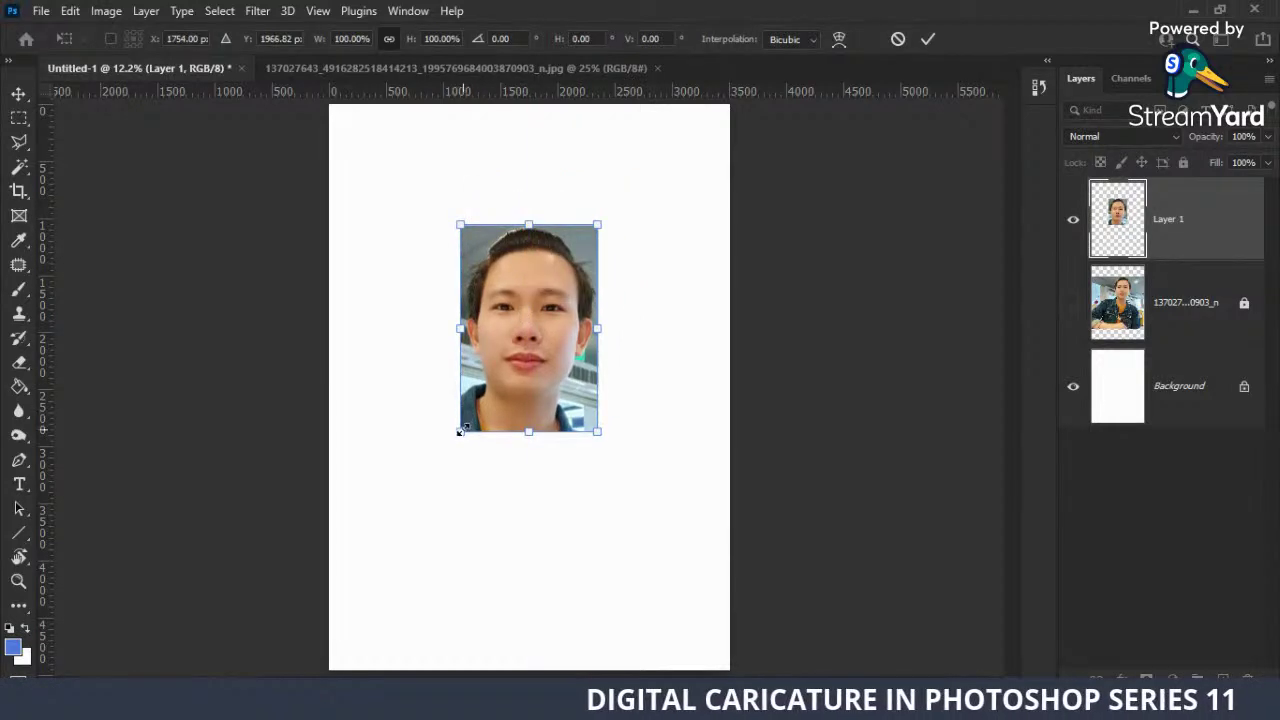
mouse_move(459, 431)
mouse_down()
mouse_move(338, 577)
mouse_move(339, 614)
mouse_up()
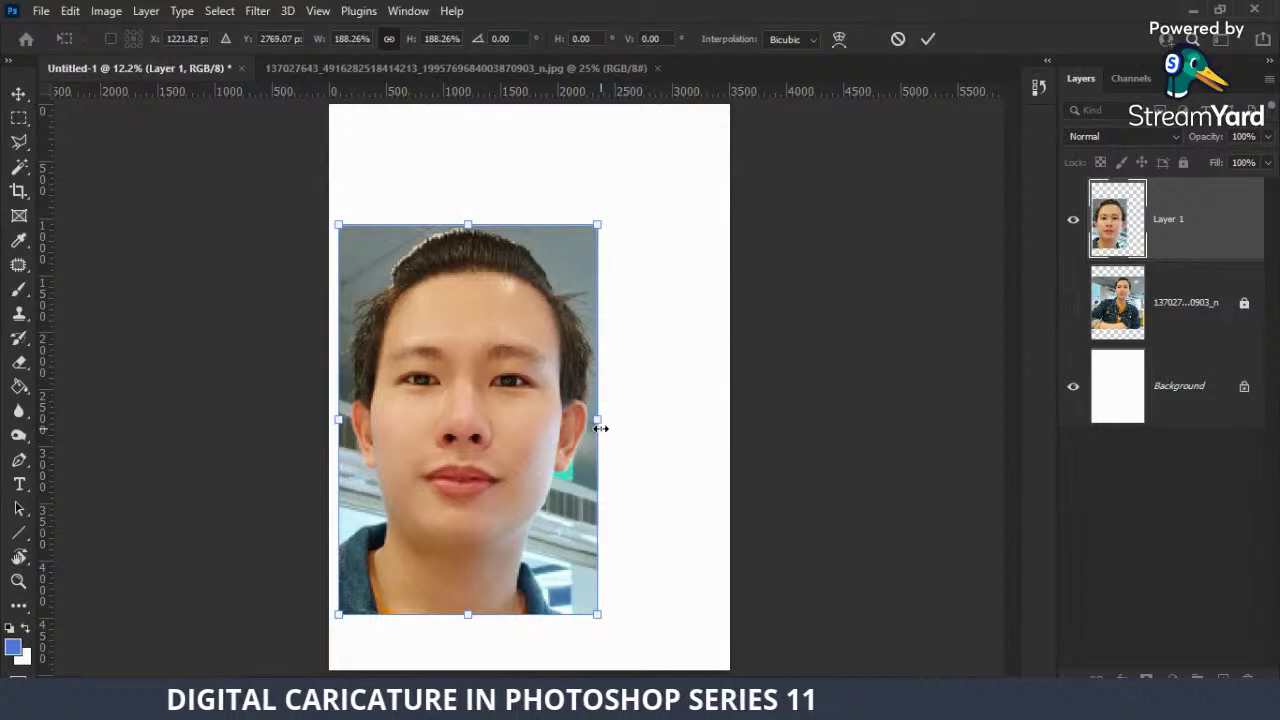
drag(600, 428, 637, 420)
drag(525, 431, 566, 386)
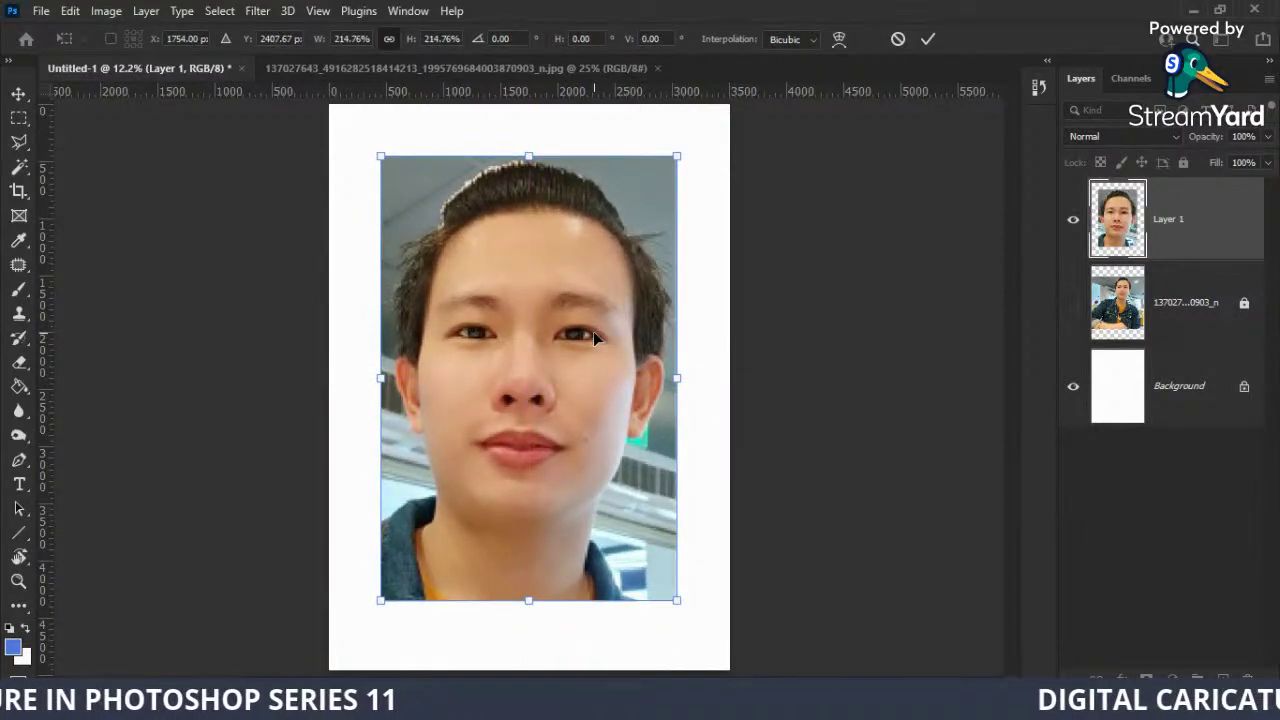
key(Return)
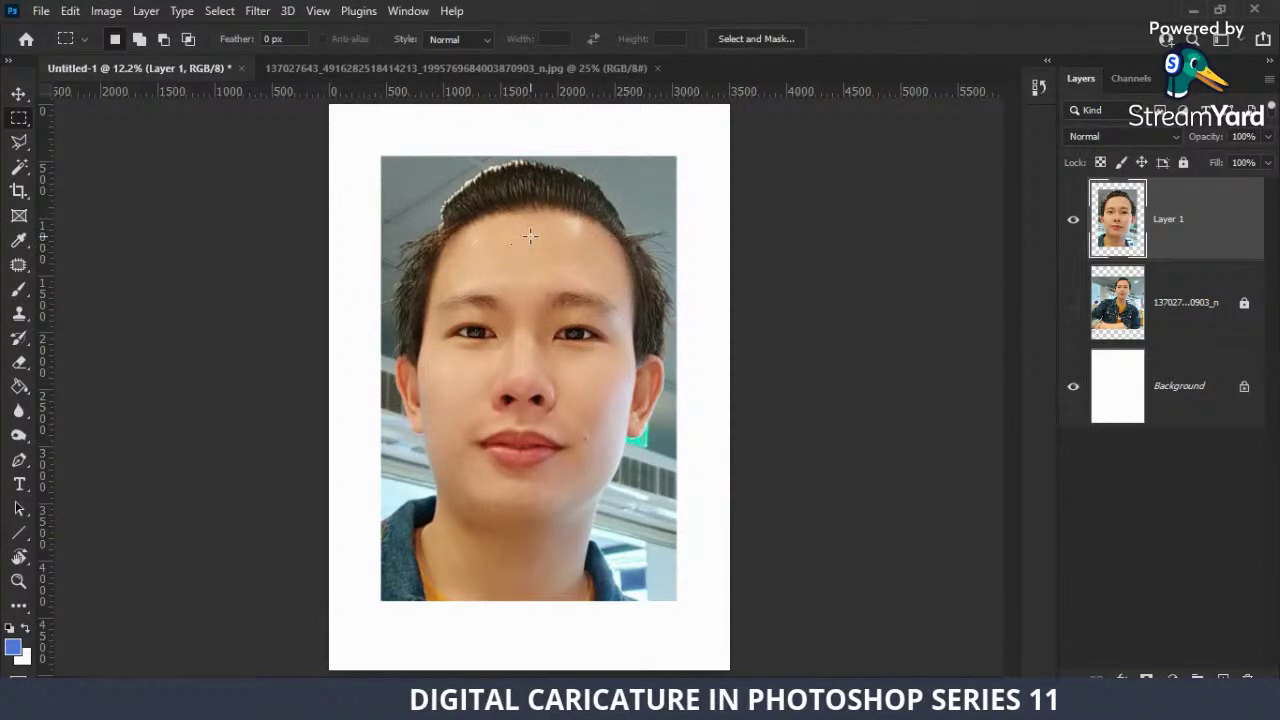
Raise the Layer 1 face 156 px and mask out its backdrop with Remove Background.
click(18, 94)
drag(506, 348, 504, 331)
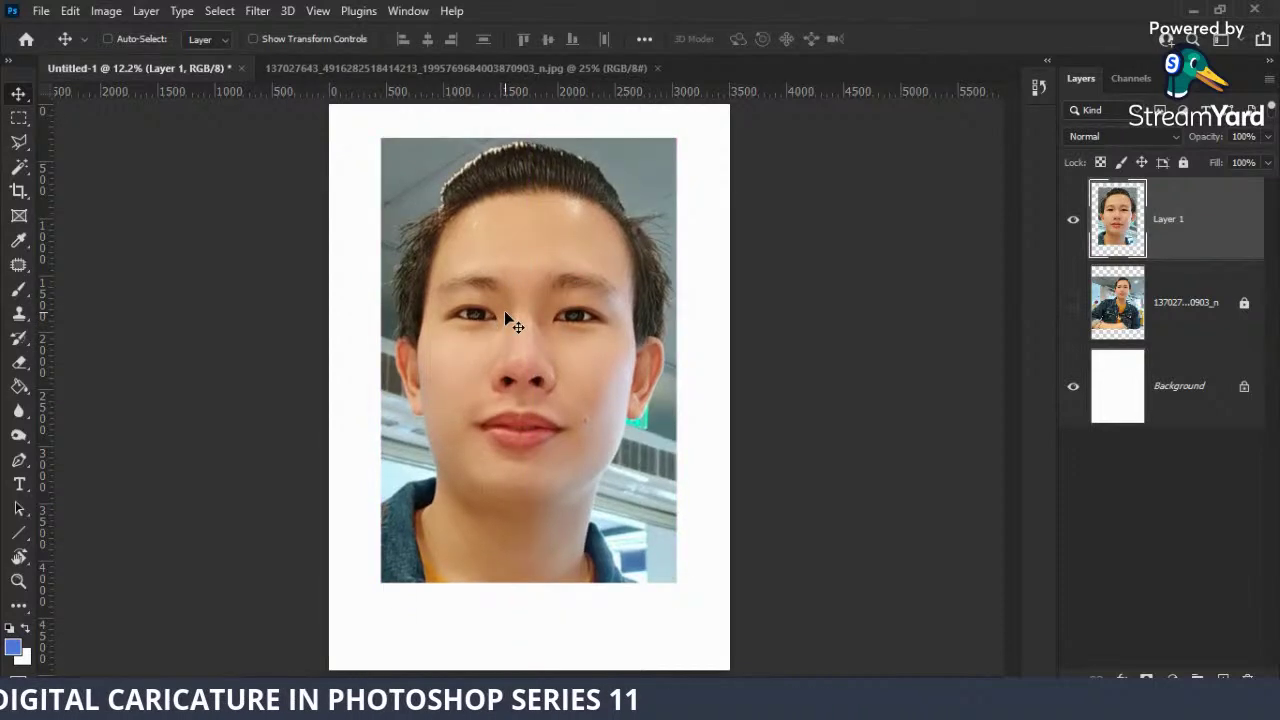
click(405, 12)
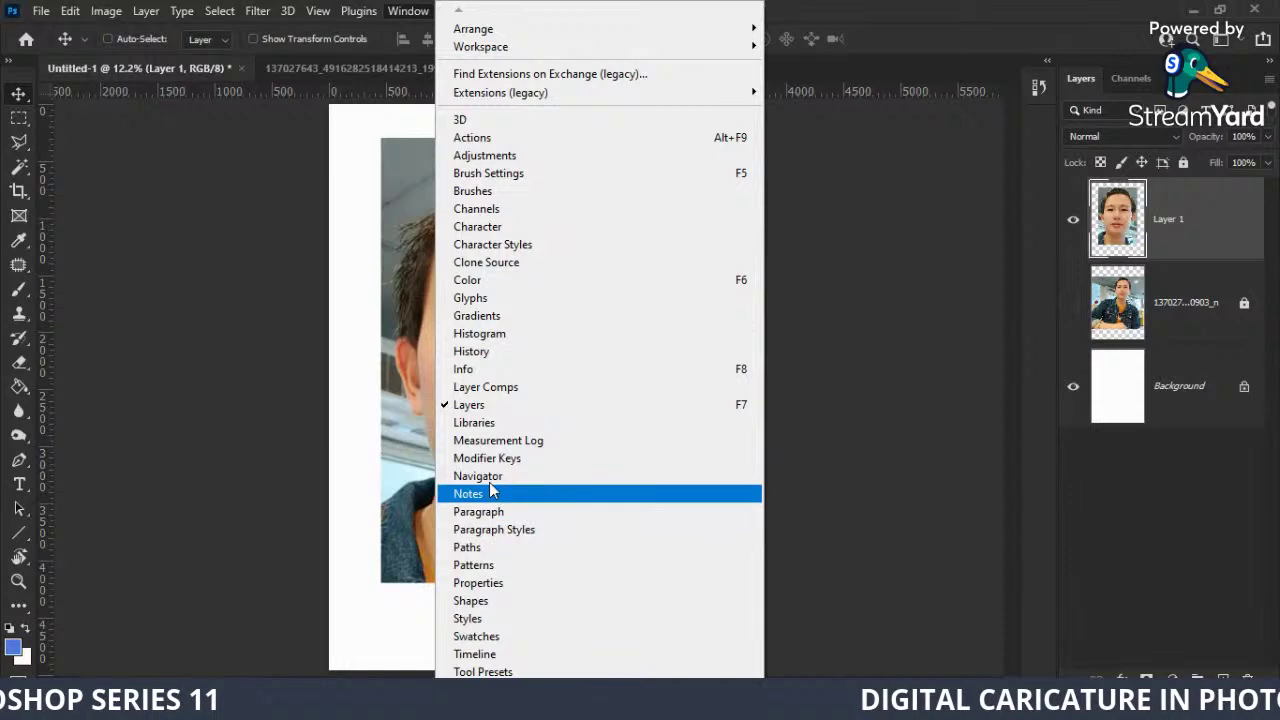
click(488, 583)
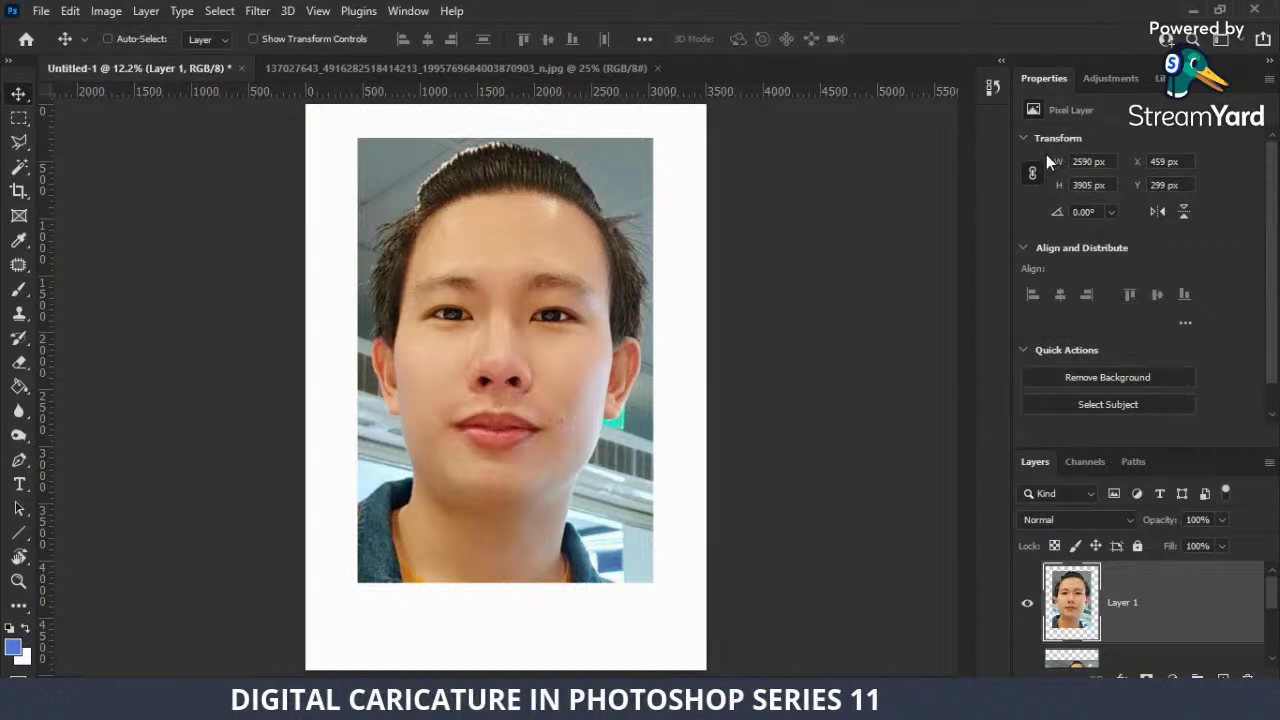
click(1101, 377)
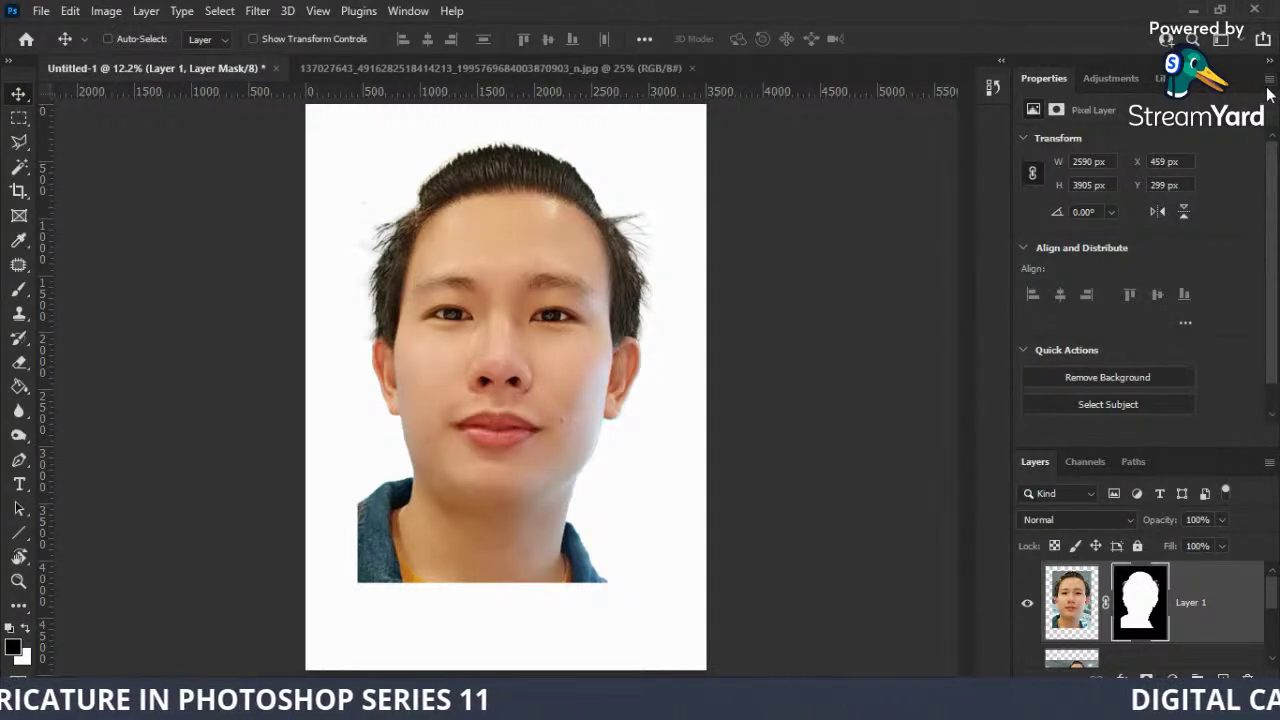
click(1270, 78)
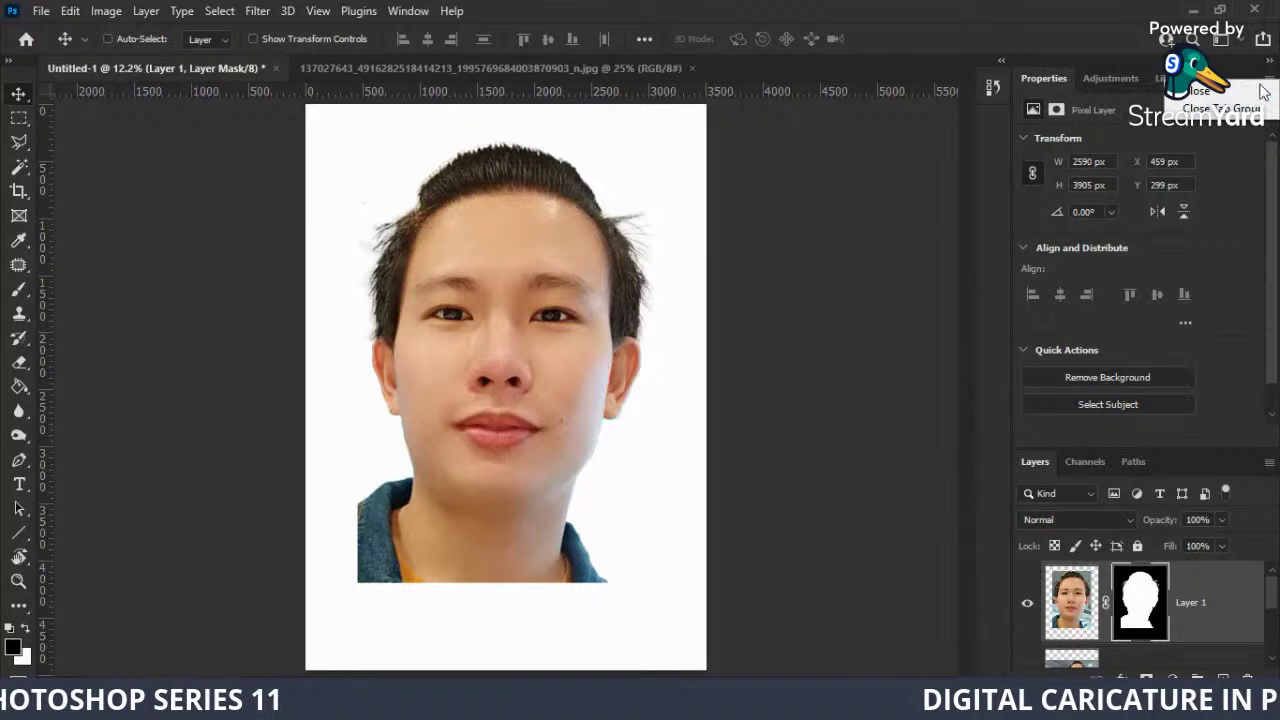
click(1185, 112)
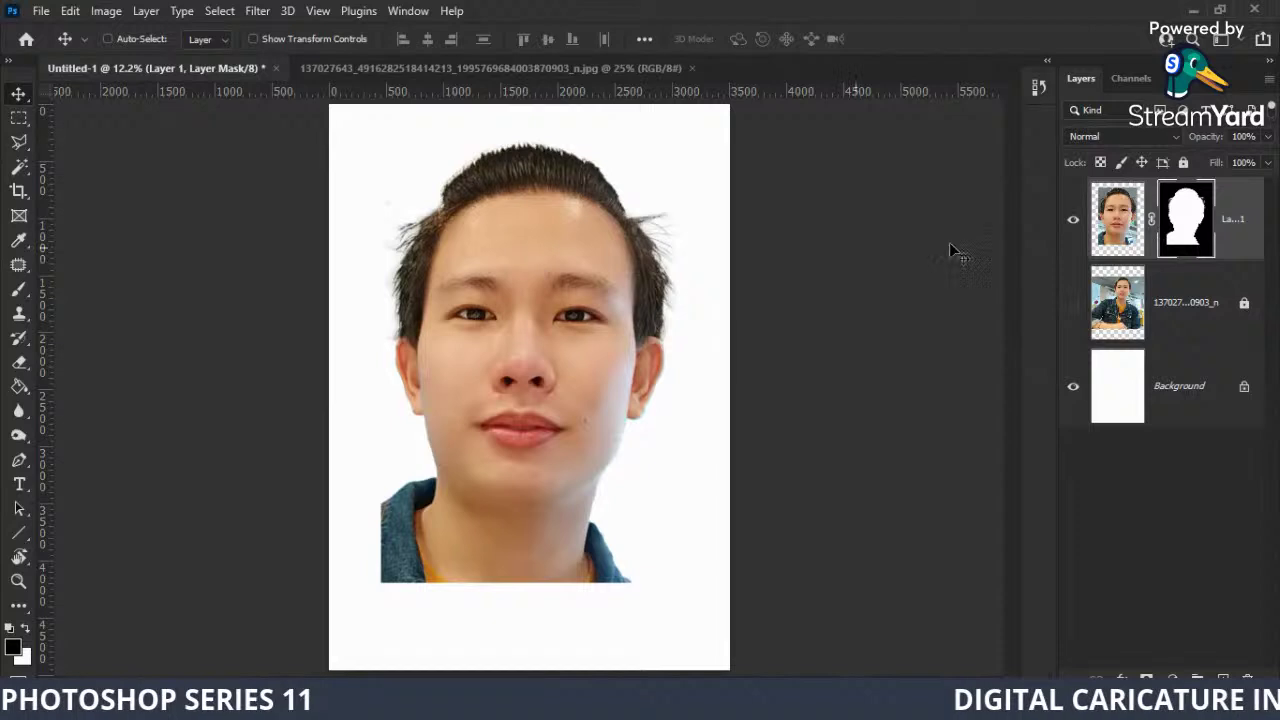
Compare the face with its mask off and on, zoom on the chin, and select the mask.
right_click(1176, 220)
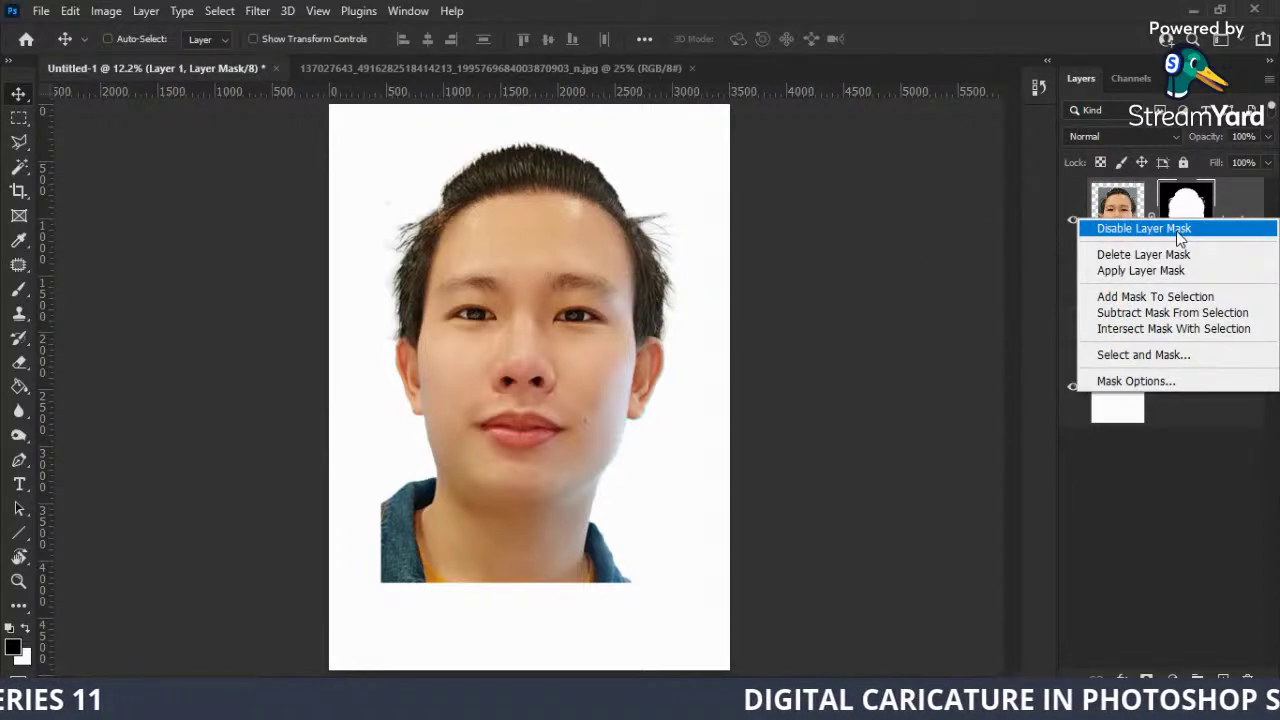
click(1180, 230)
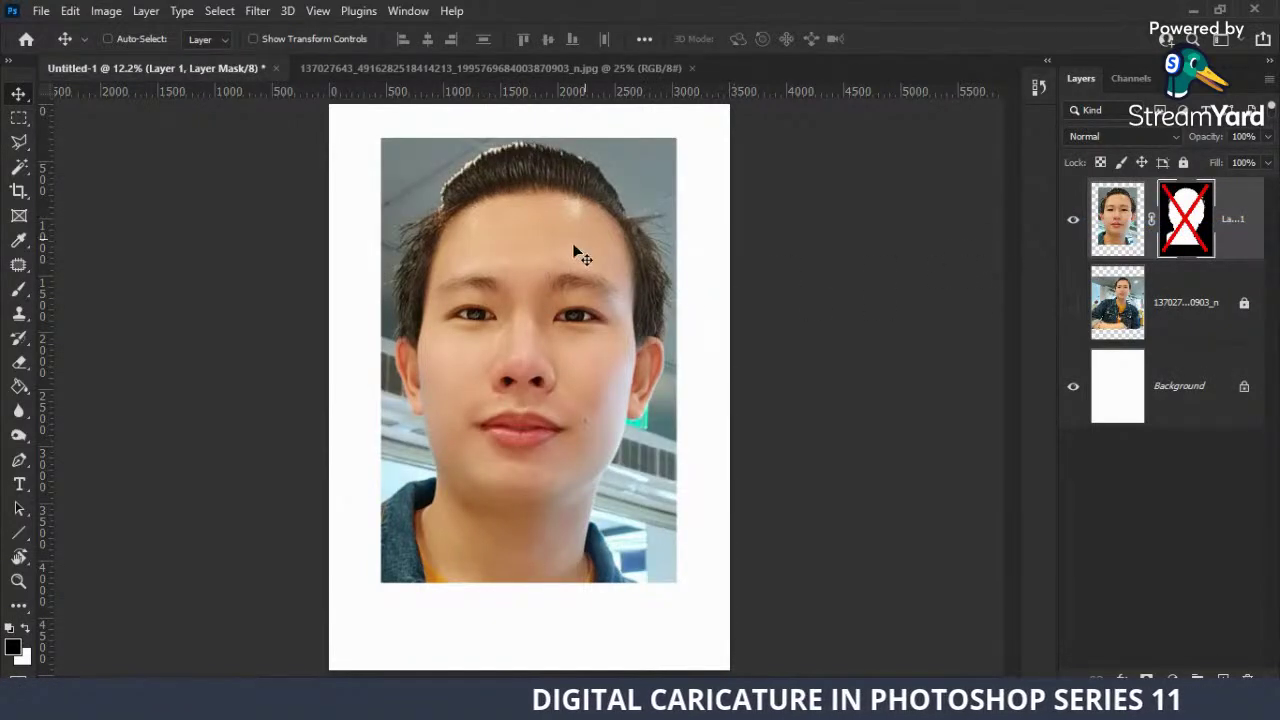
right_click(1168, 226)
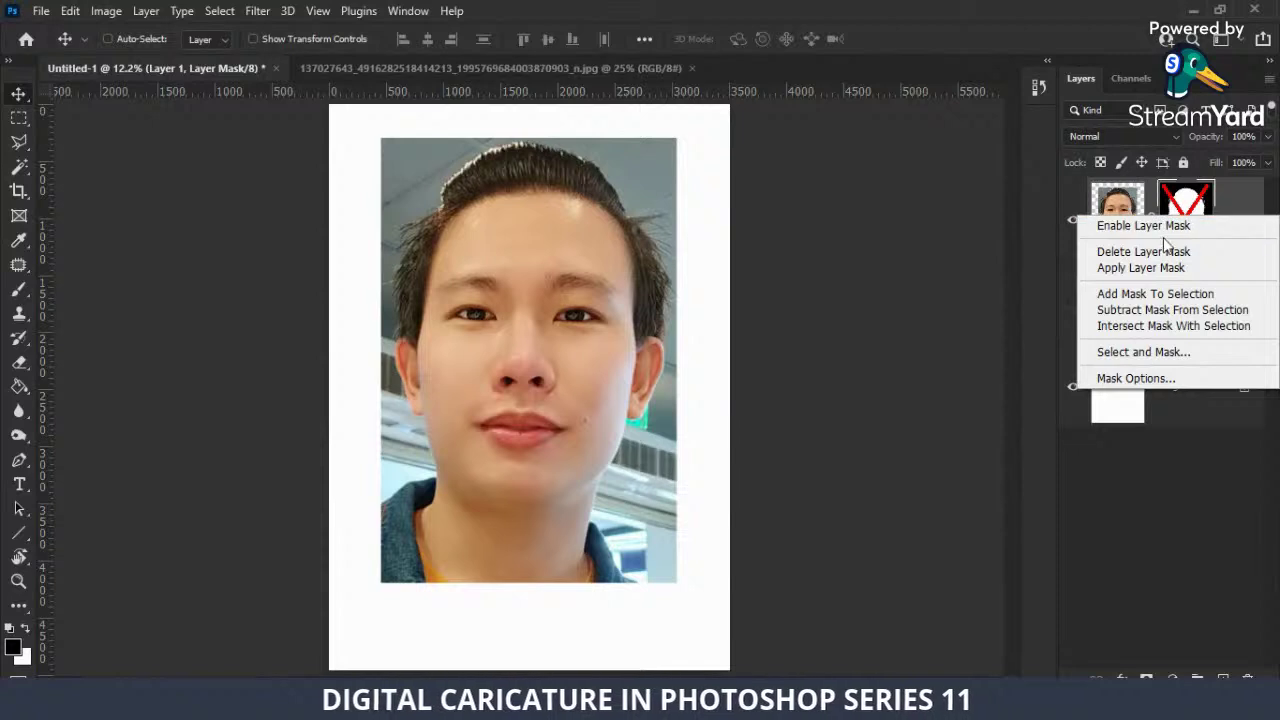
click(1168, 226)
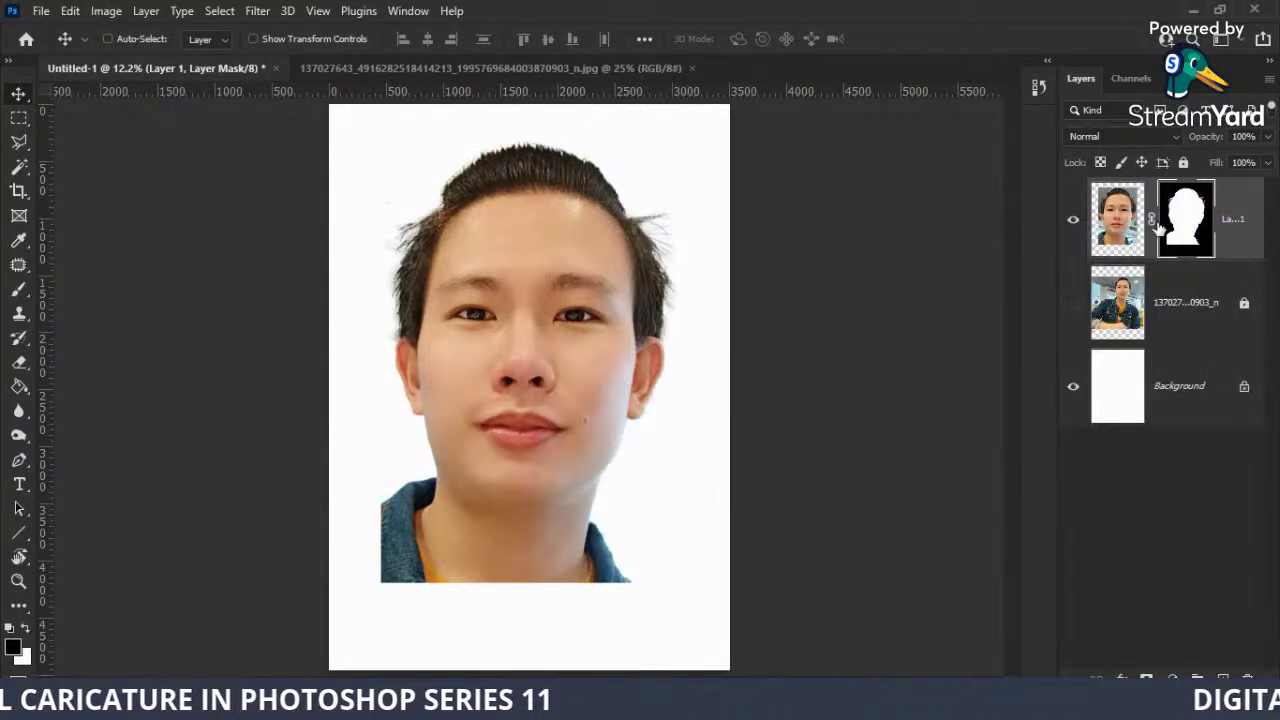
key(z)
drag(327, 388, 663, 651)
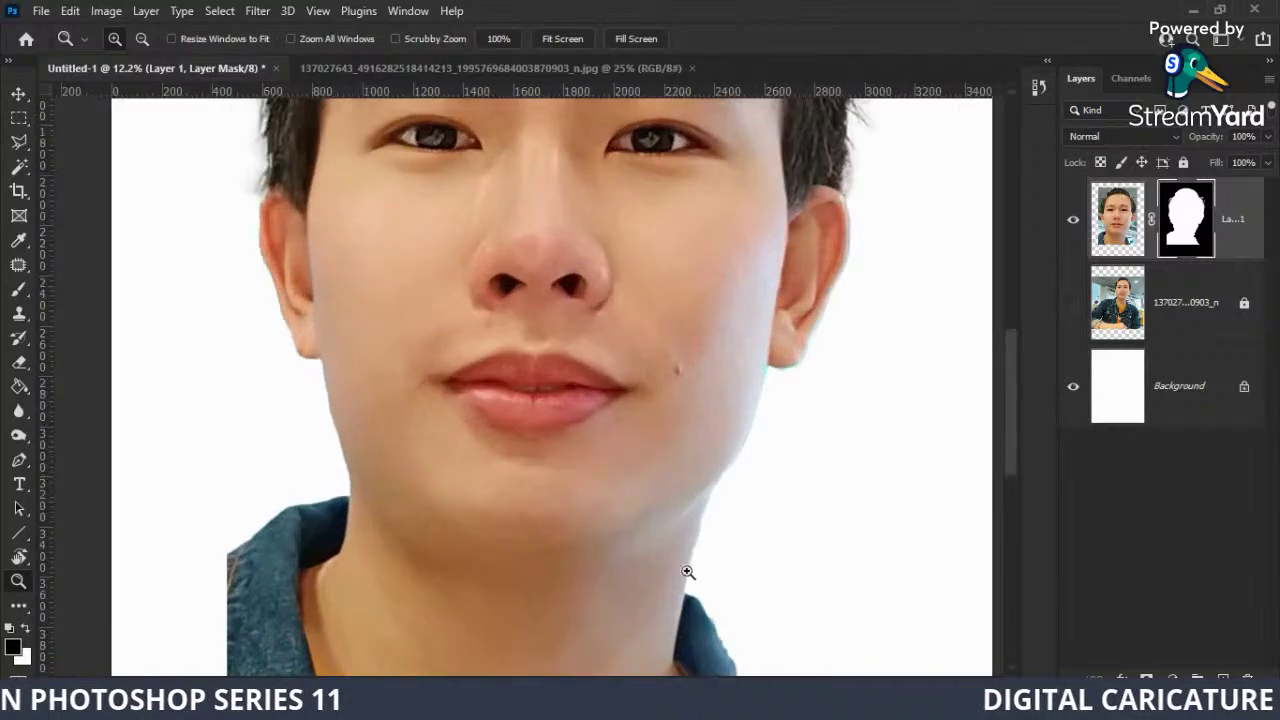
drag(466, 443, 446, 248)
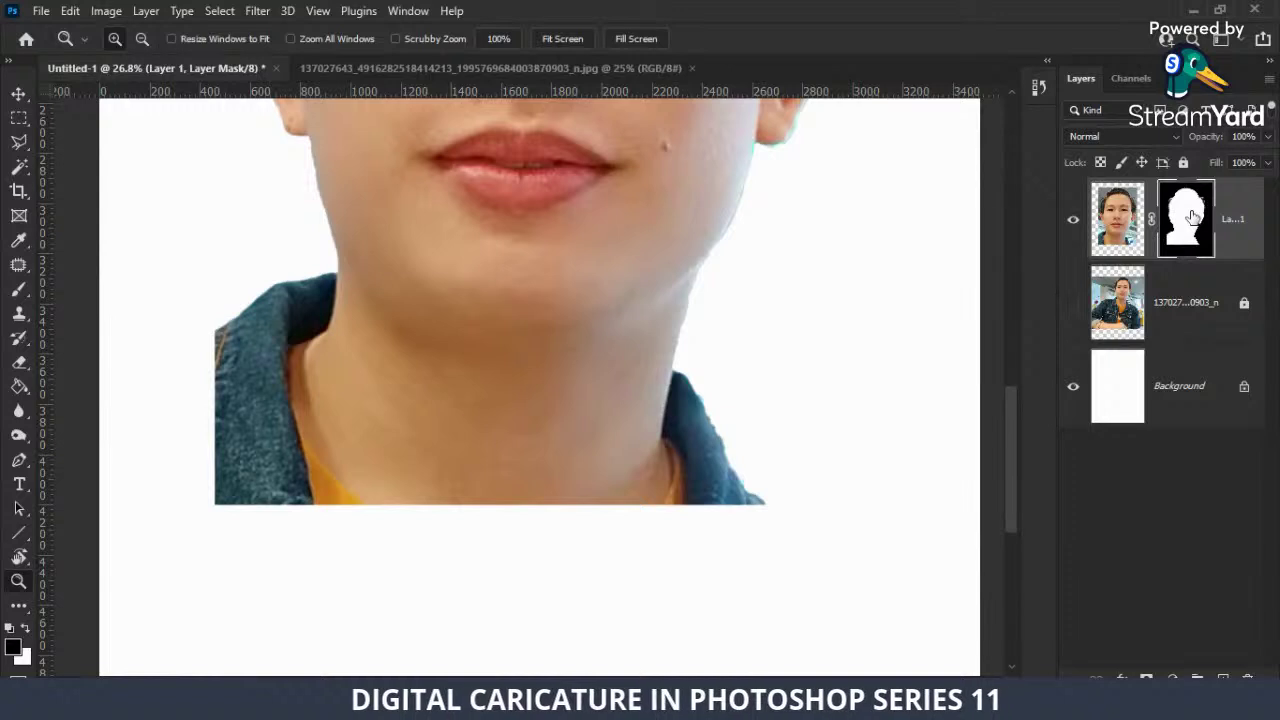
click(1120, 222)
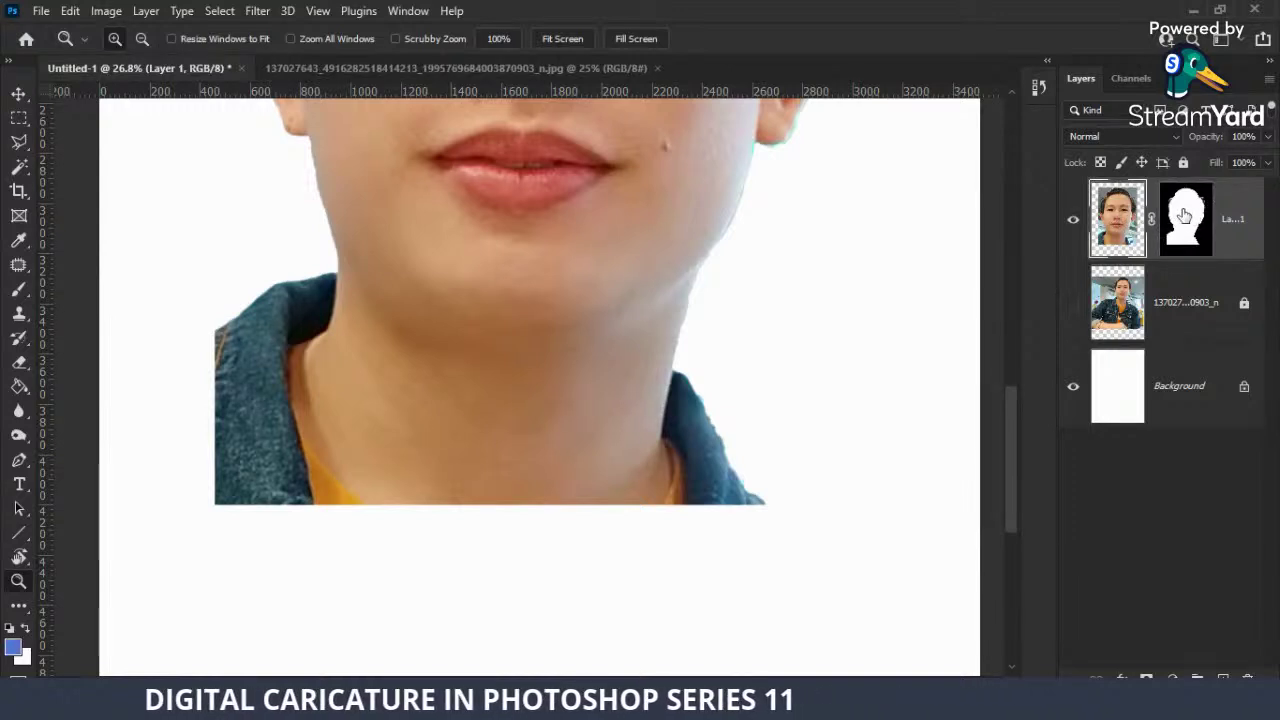
click(1183, 215)
Paint black on the mask to hide the jacket's left side beside the neck.
key(b)
mouse_move(220, 343)
mouse_down()
mouse_move(232, 463)
mouse_move(223, 351)
mouse_move(212, 392)
mouse_up()
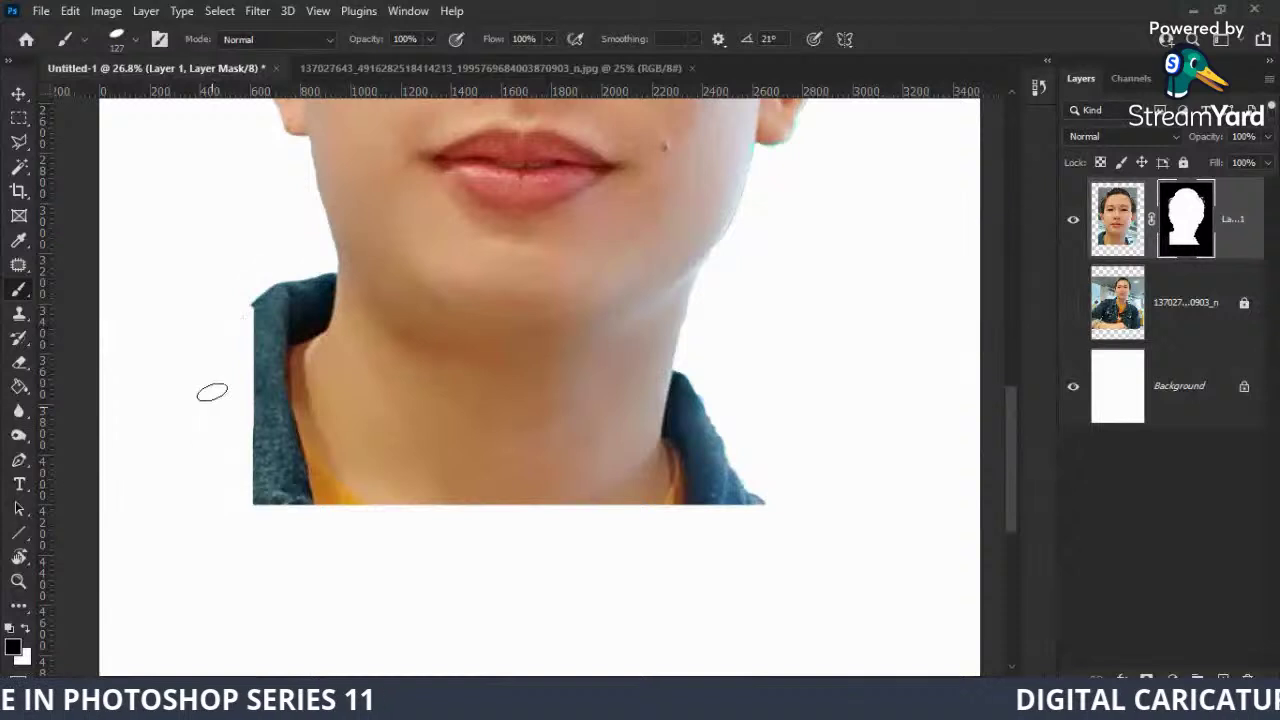
drag(255, 300, 281, 328)
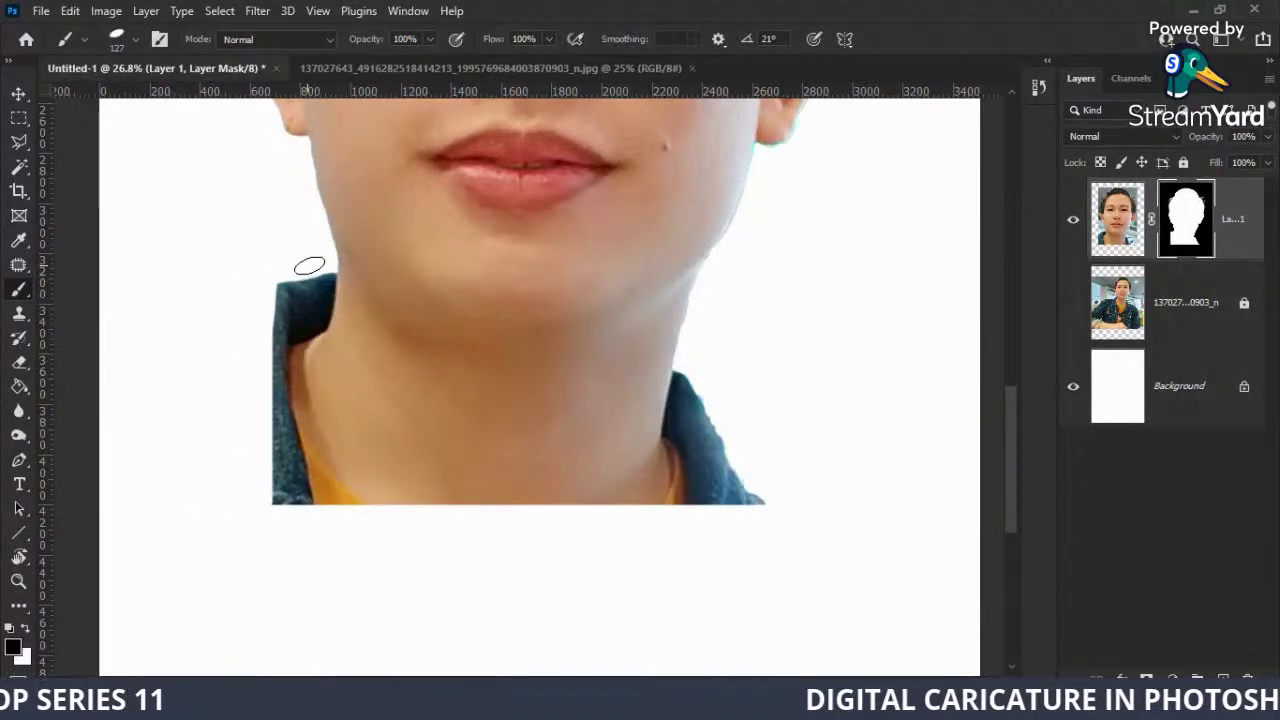
mouse_move(316, 274)
mouse_down()
mouse_move(306, 330)
mouse_move(321, 276)
mouse_move(331, 430)
mouse_move(352, 500)
mouse_move(300, 424)
mouse_move(319, 520)
mouse_up()
drag(275, 263, 283, 529)
drag(298, 383, 310, 416)
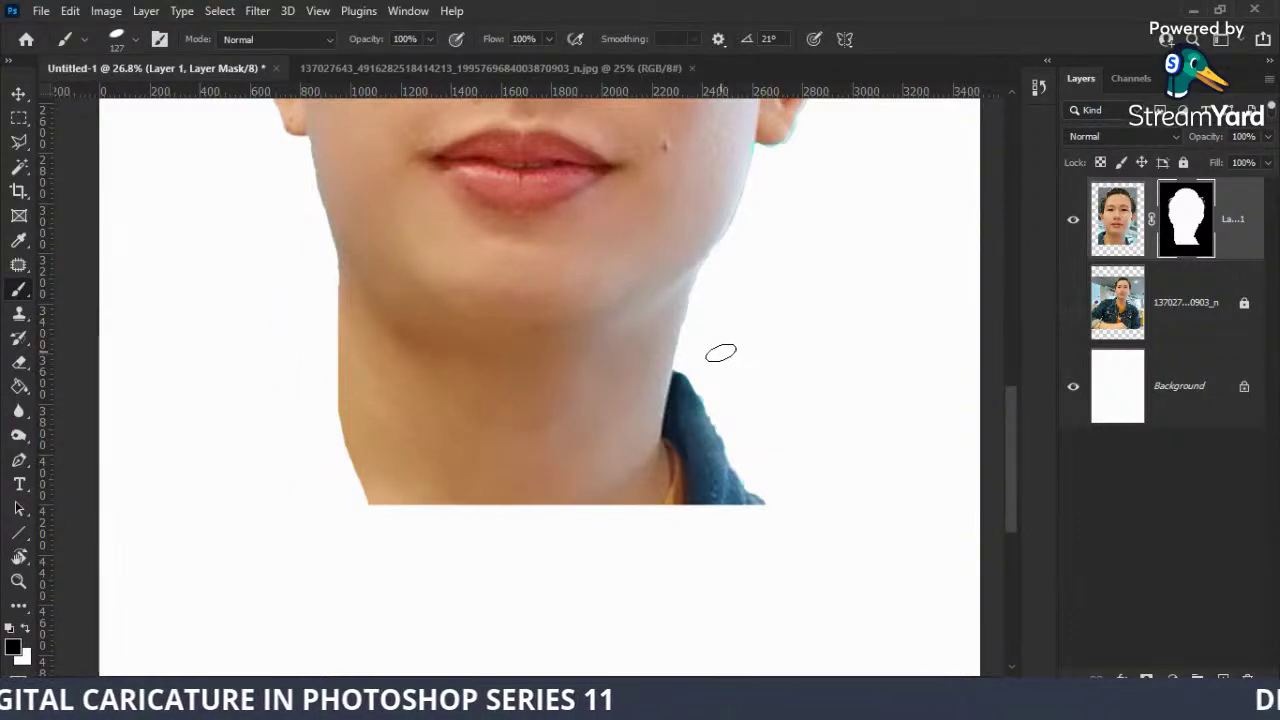
Mask out the right jacket strip and neck flecks, and round off both chin corners.
drag(702, 405, 688, 478)
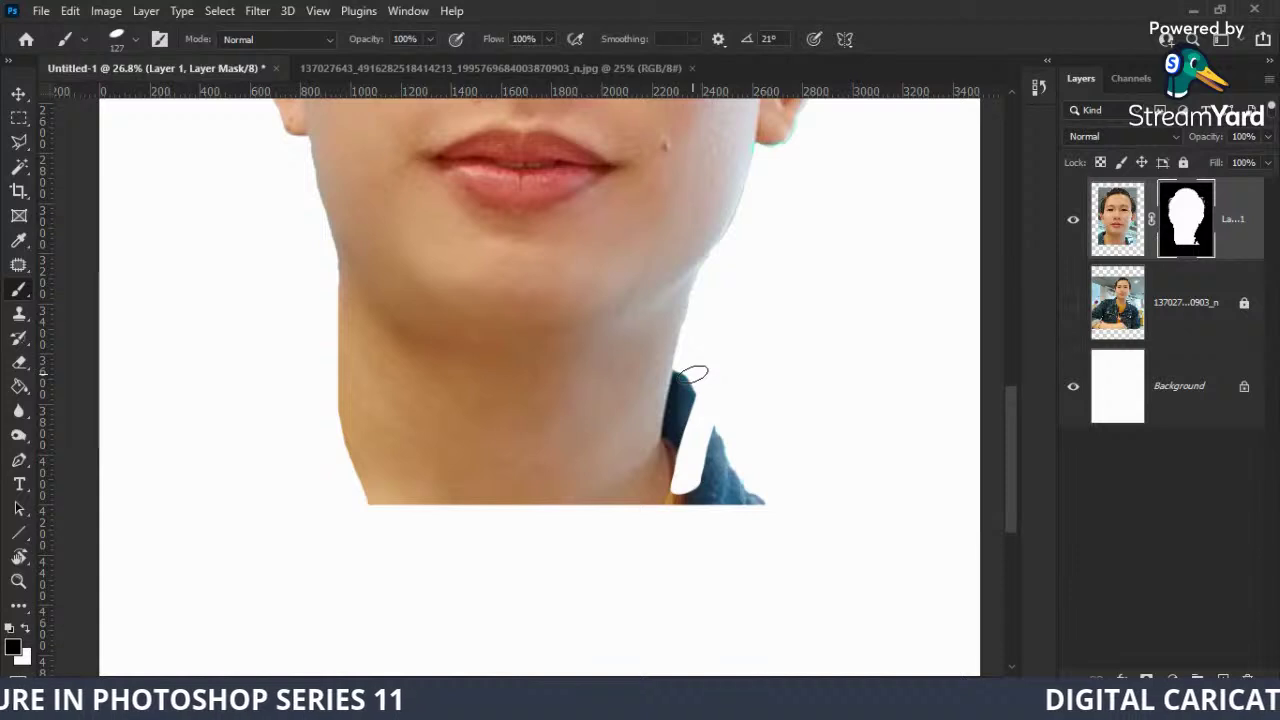
mouse_move(686, 386)
mouse_down()
mouse_move(623, 508)
mouse_move(640, 526)
mouse_move(751, 517)
mouse_move(684, 497)
mouse_up()
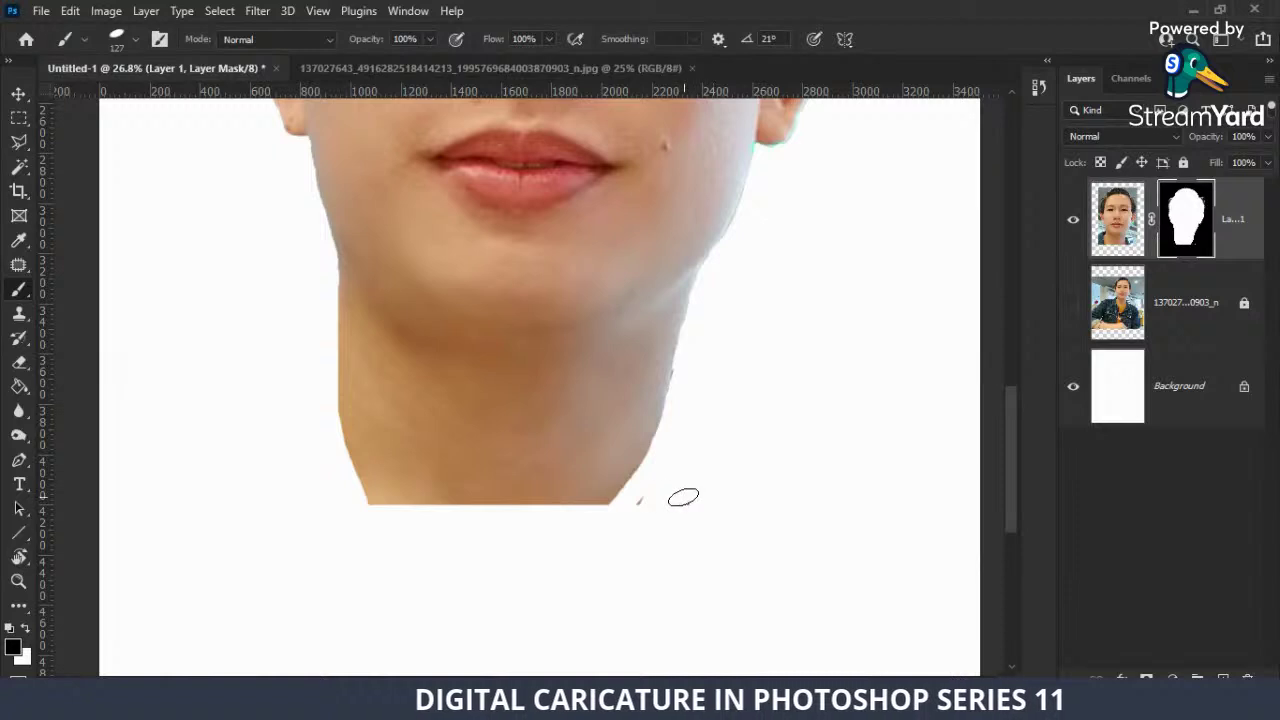
drag(689, 363, 654, 451)
click(651, 491)
mouse_move(356, 476)
mouse_down()
mouse_move(386, 500)
mouse_move(474, 517)
mouse_up()
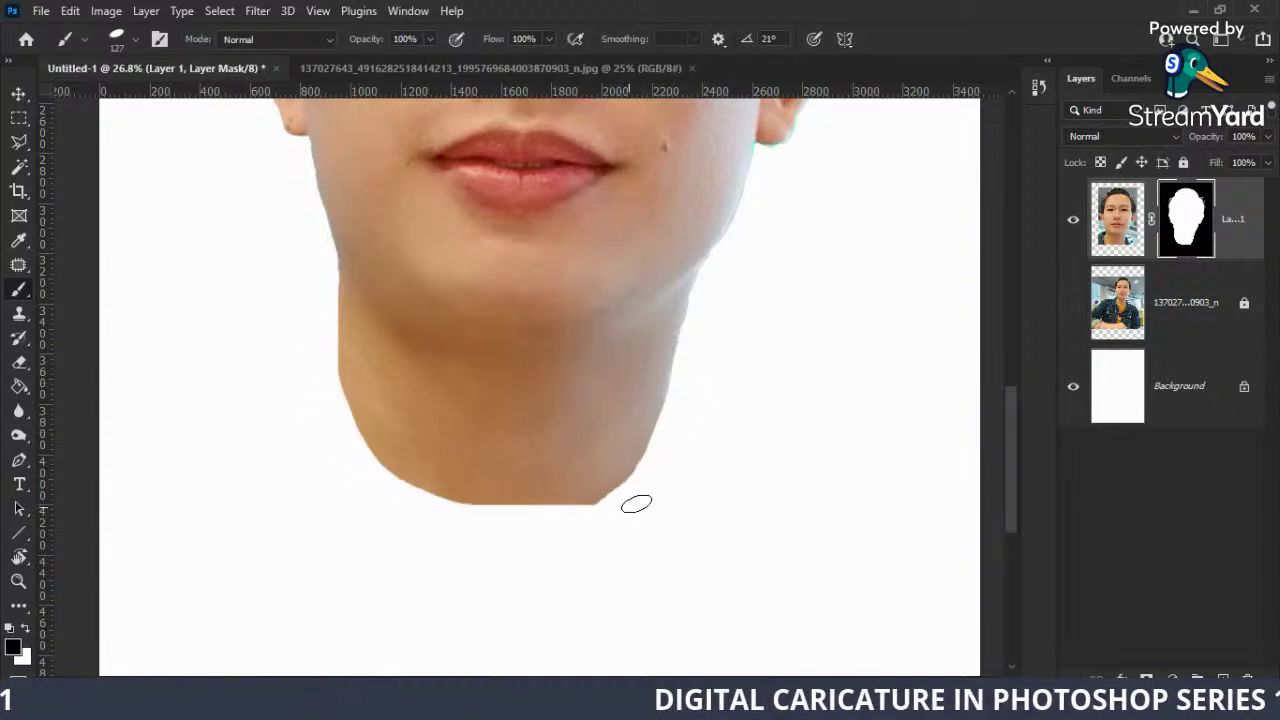
drag(614, 497, 534, 537)
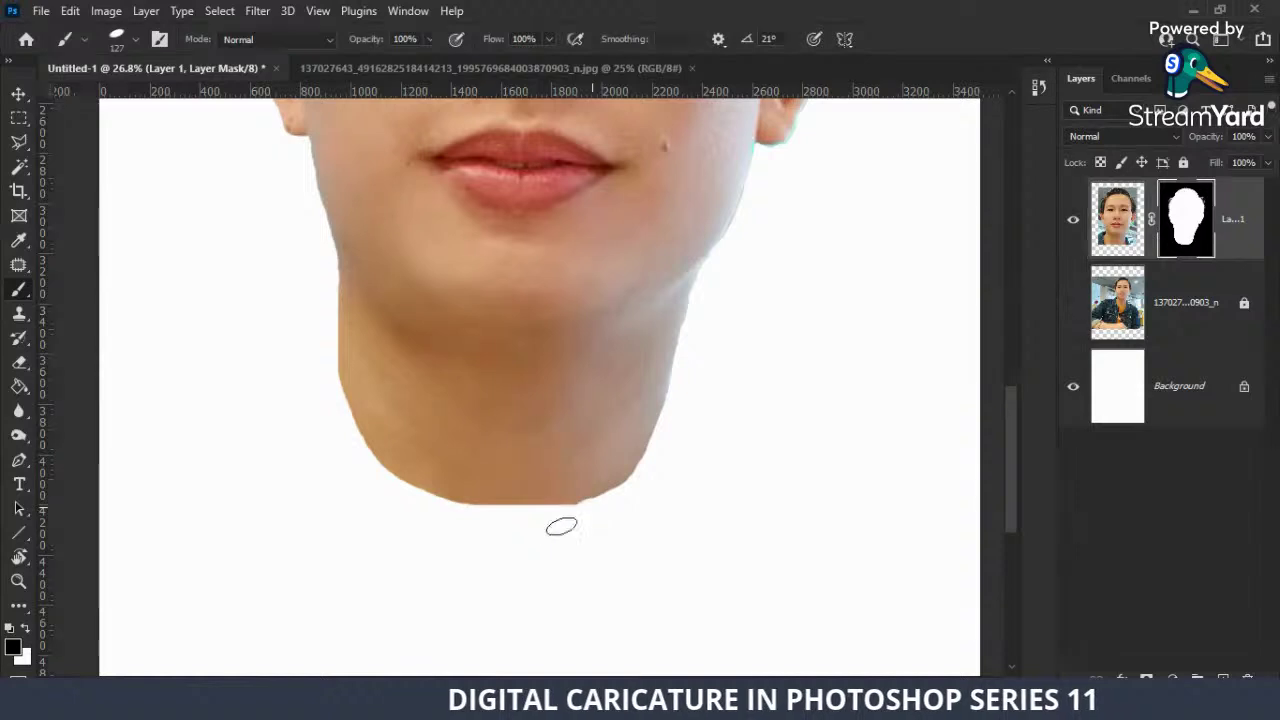
key(ctrl+0)
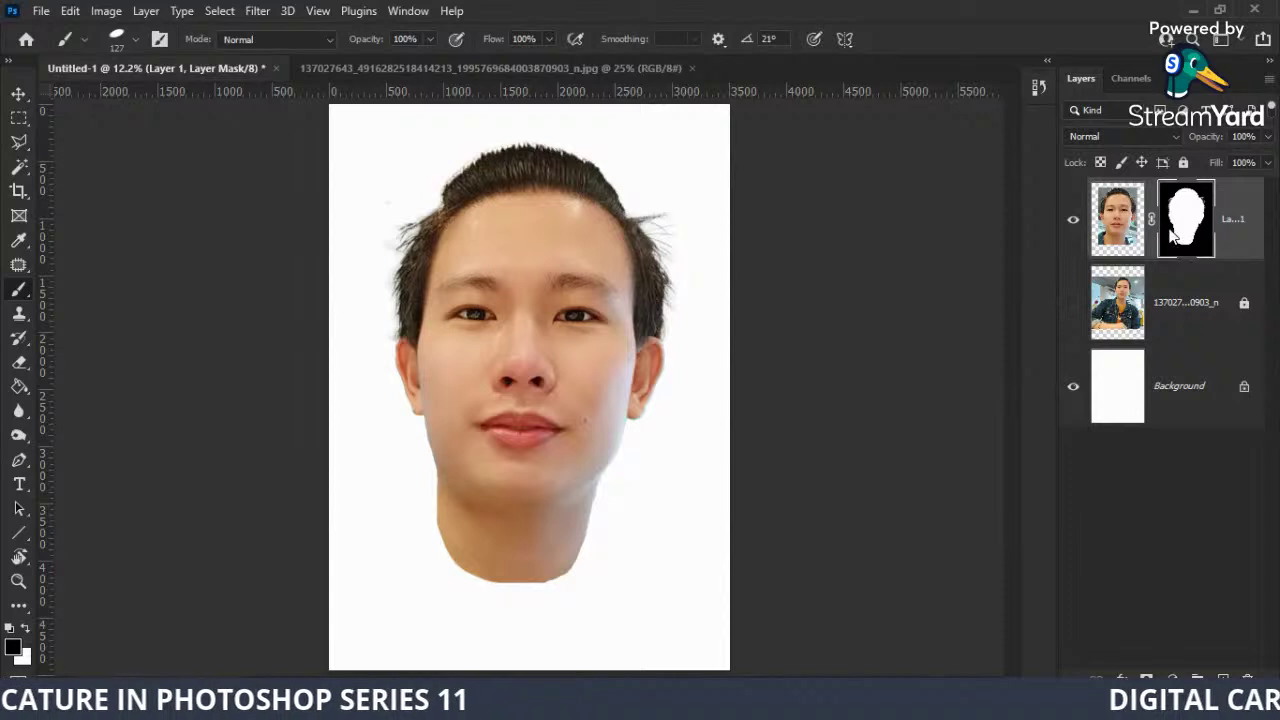
Apply Layer 1's mask permanently, then add a new empty Layer 2 on top.
right_click(1173, 233)
click(1134, 284)
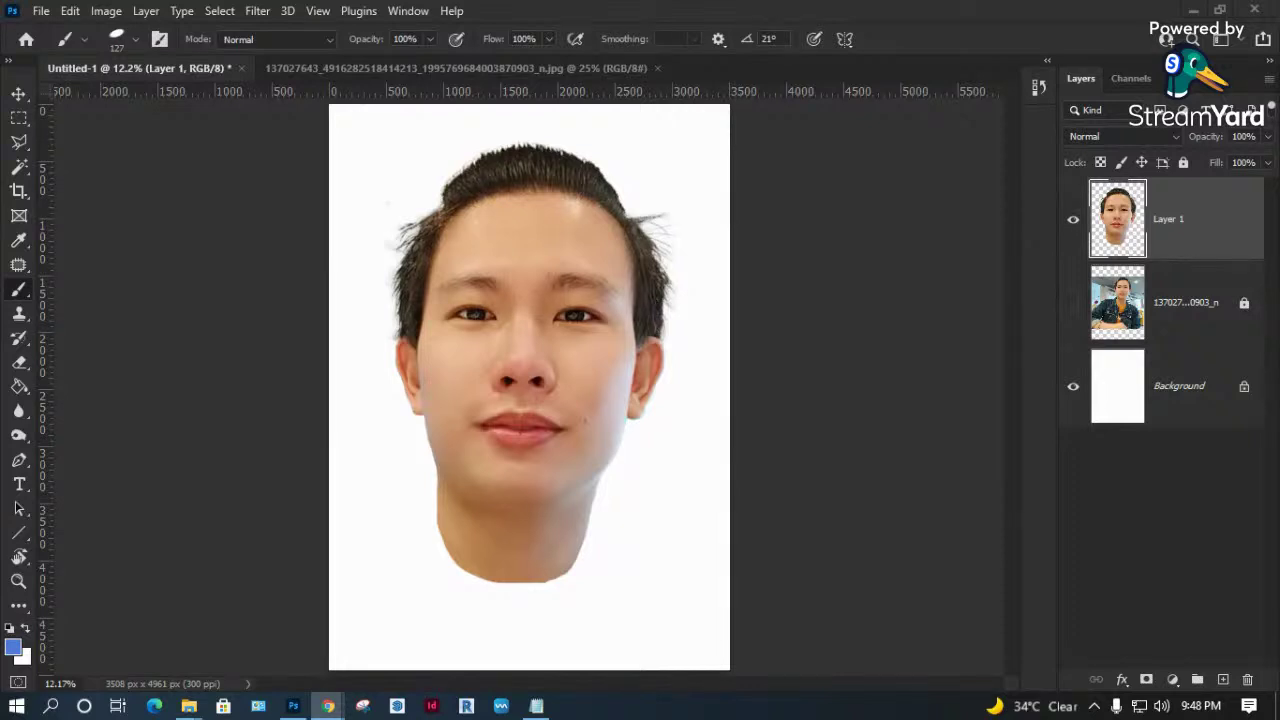
click(862, 353)
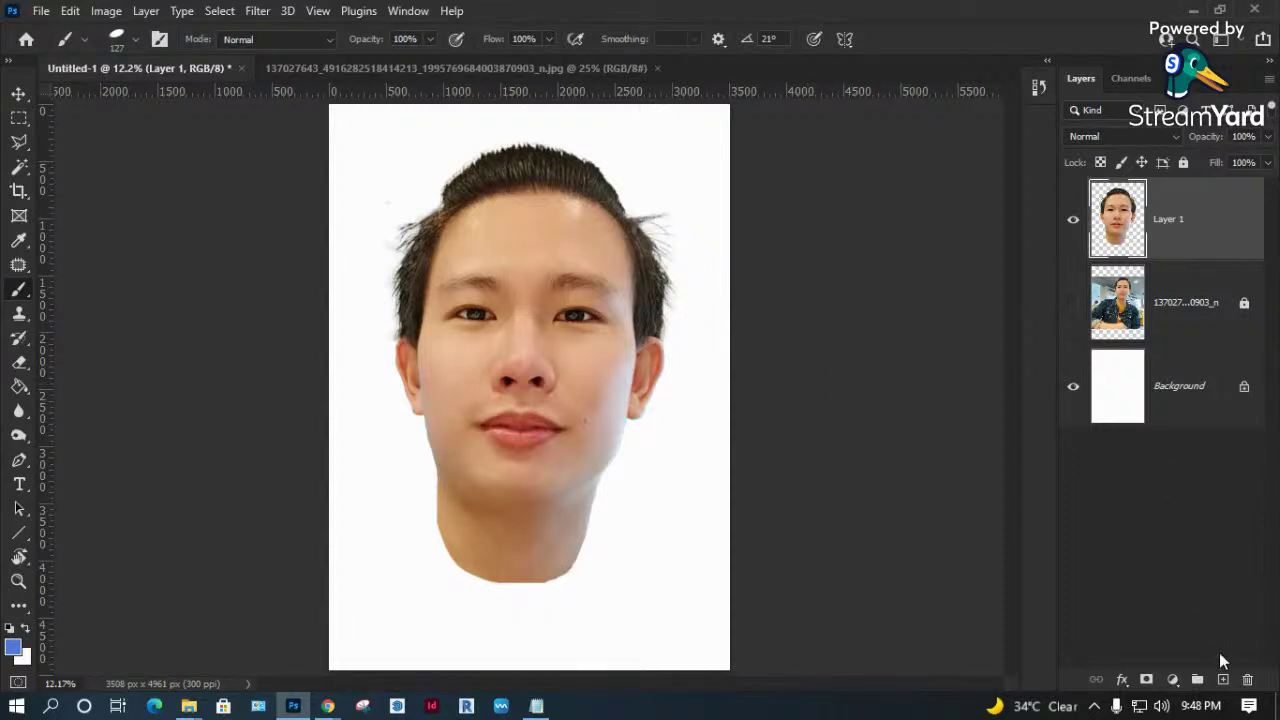
click(1223, 680)
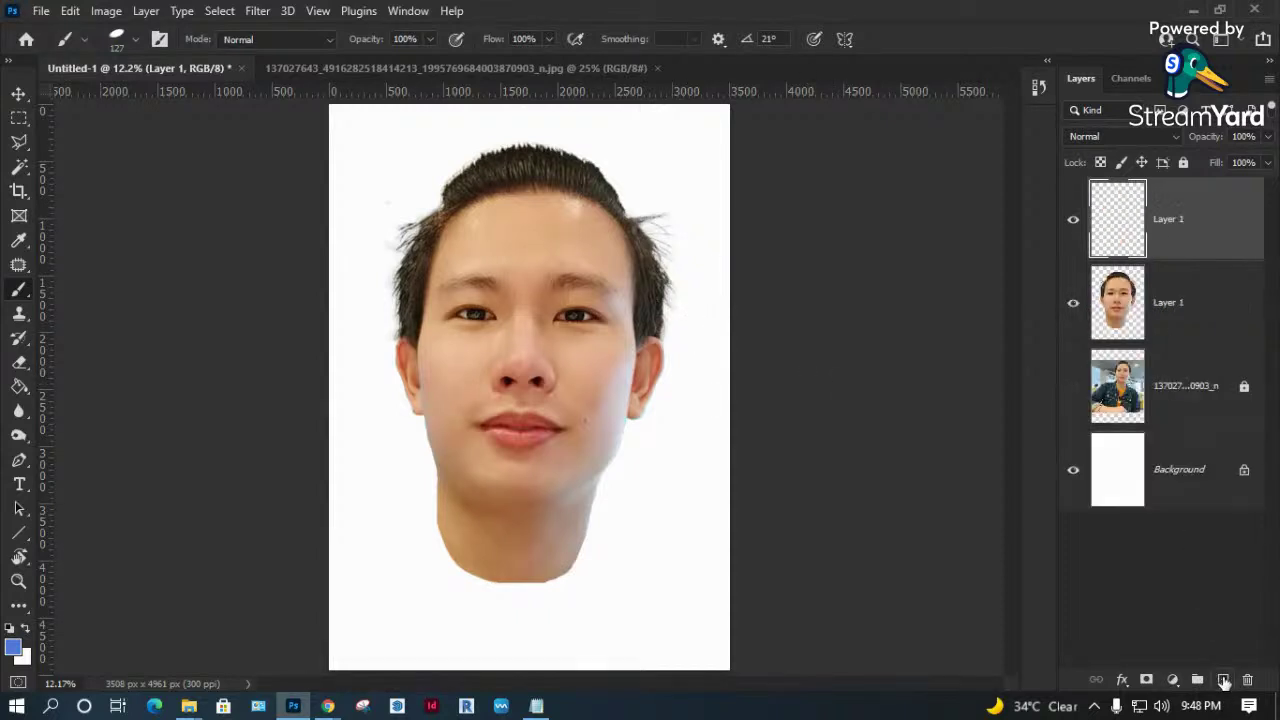
Rename the new layer 'outline', select it, and enlarge the brush to 600 px at 100% hardness.
double_click(1168, 220)
key(BackSpace)
text(outline)
click(1172, 302)
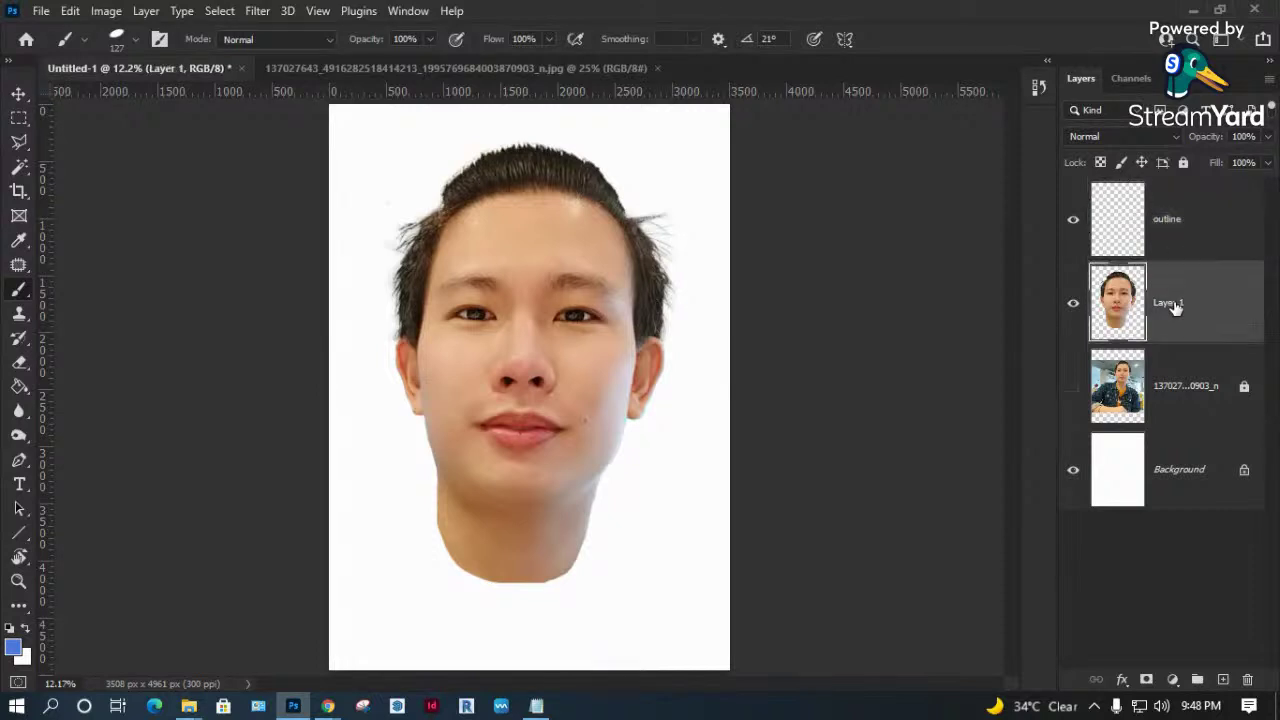
click(1175, 222)
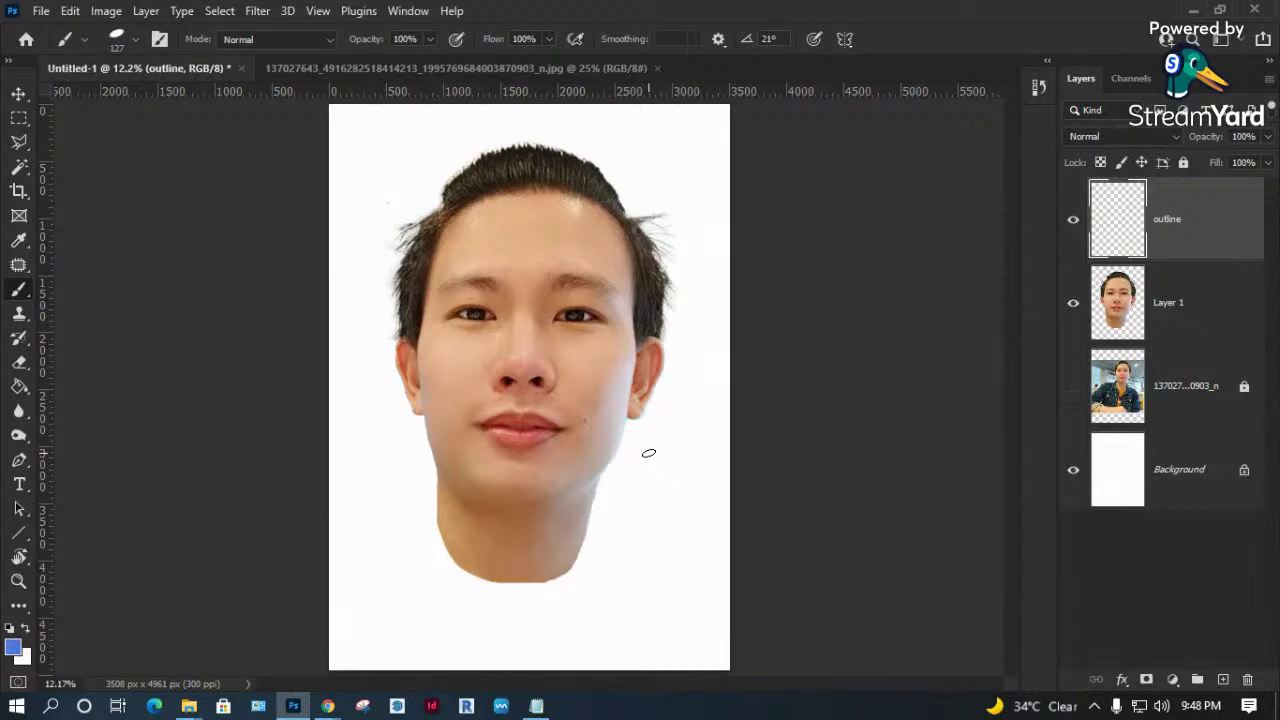
key(bracketright)
key(bracketright)
key(bracketright)
key(bracketright)
key(bracketright)
key(bracketright)
key(bracketright)
key(bracketright)
key(bracketright)
right_click(615, 350)
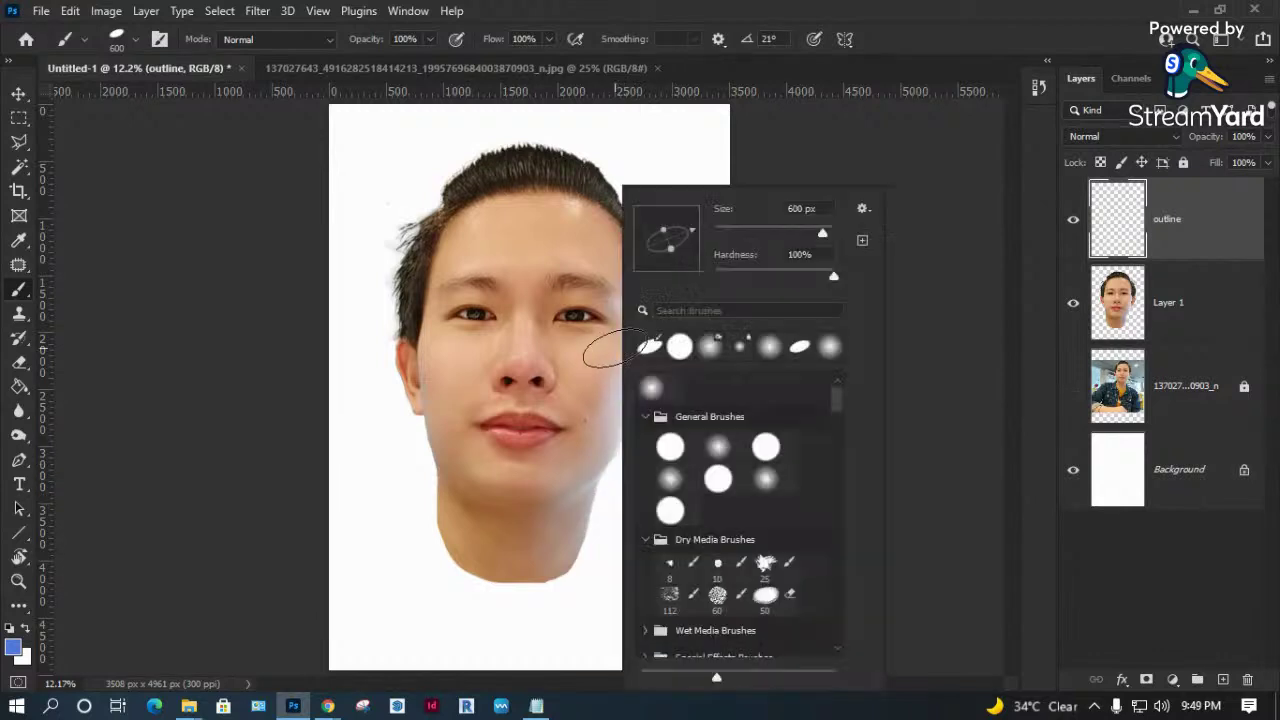
Set a Hard Round brush flattened into an ellipse, tilted 23°, at 28 px.
click(669, 452)
click(722, 452)
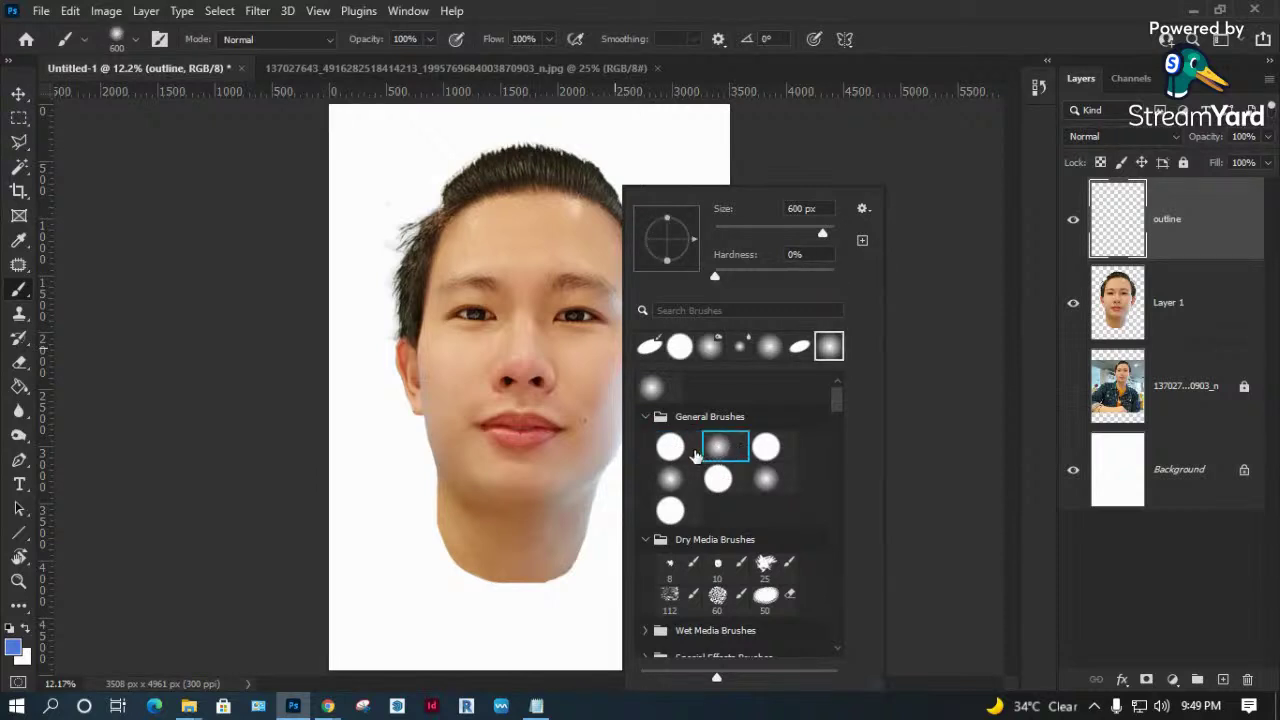
click(670, 450)
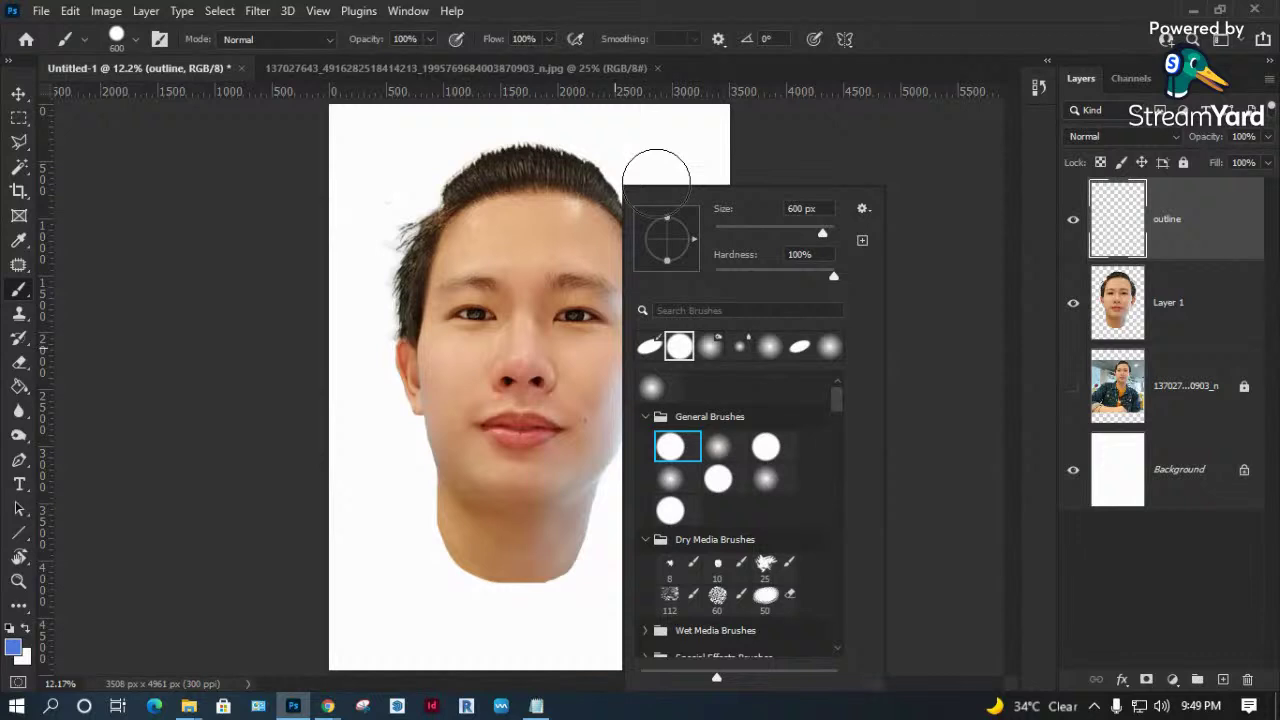
drag(668, 217, 668, 238)
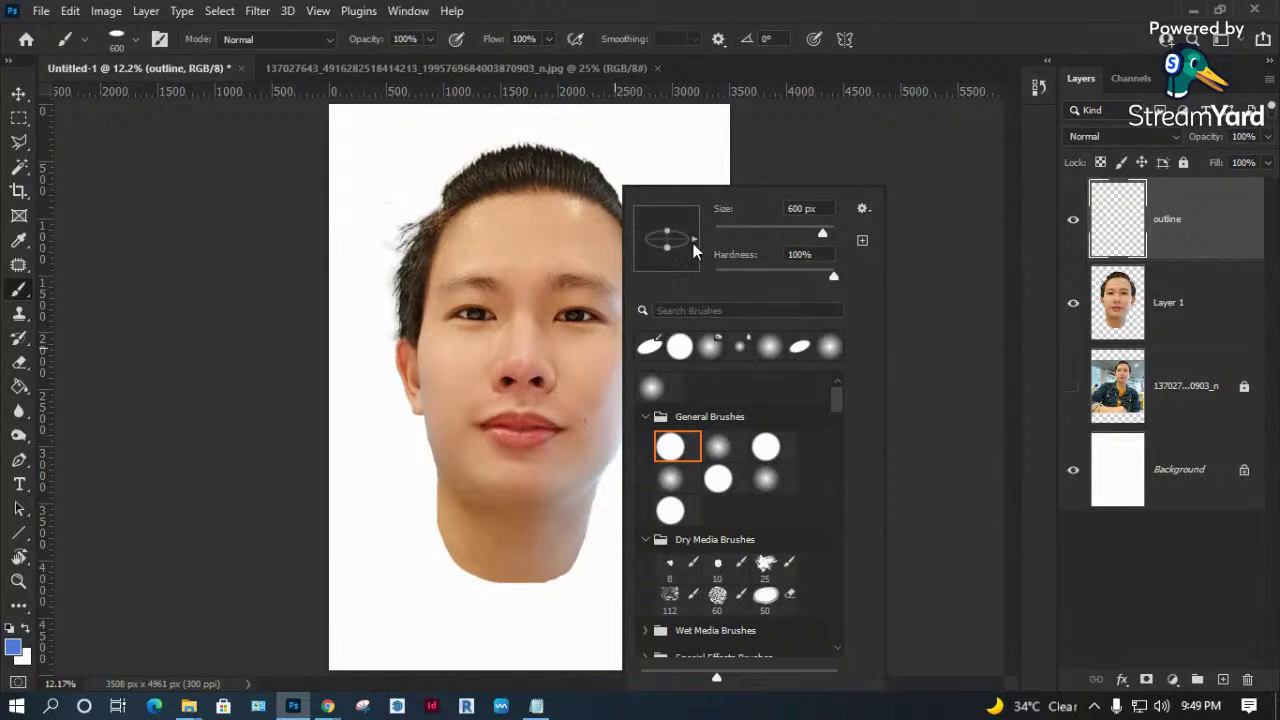
drag(693, 241, 696, 235)
click(731, 230)
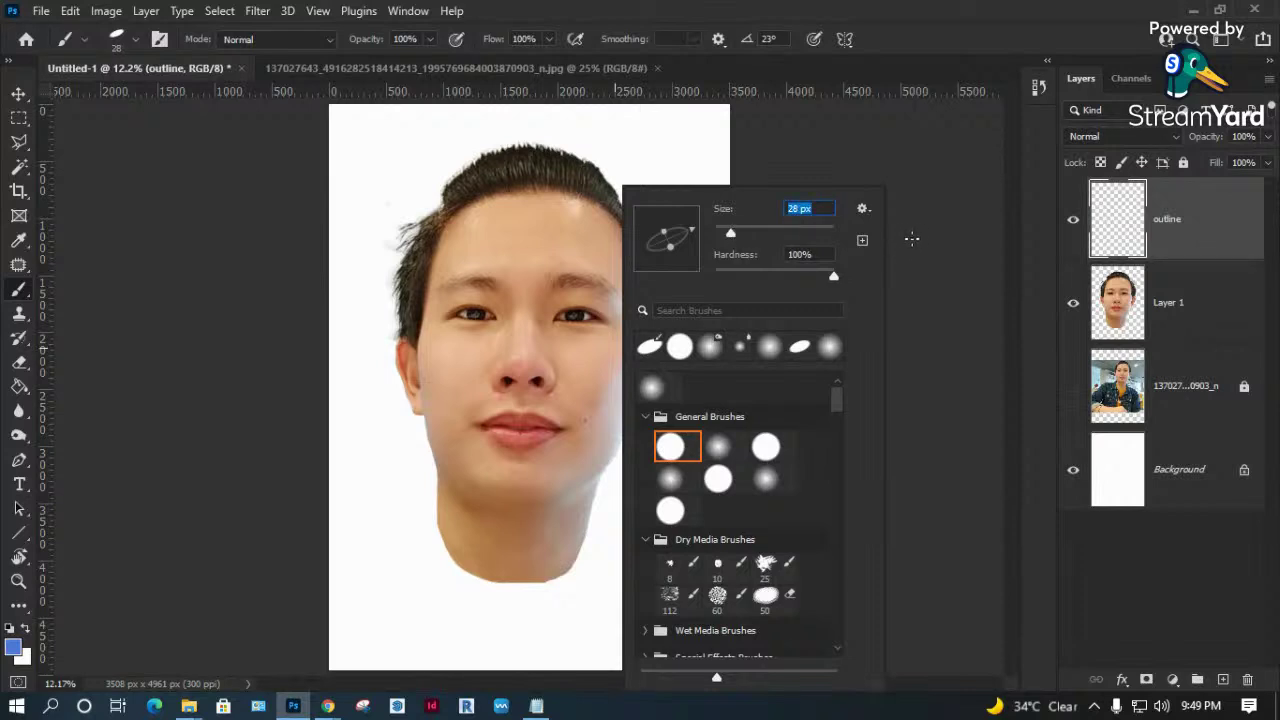
key(Return)
Zoom into the hair at the upper right of the head, returning to the Brush.
key(z)
drag(580, 131, 806, 294)
alt+click(553, 232)
key(b)
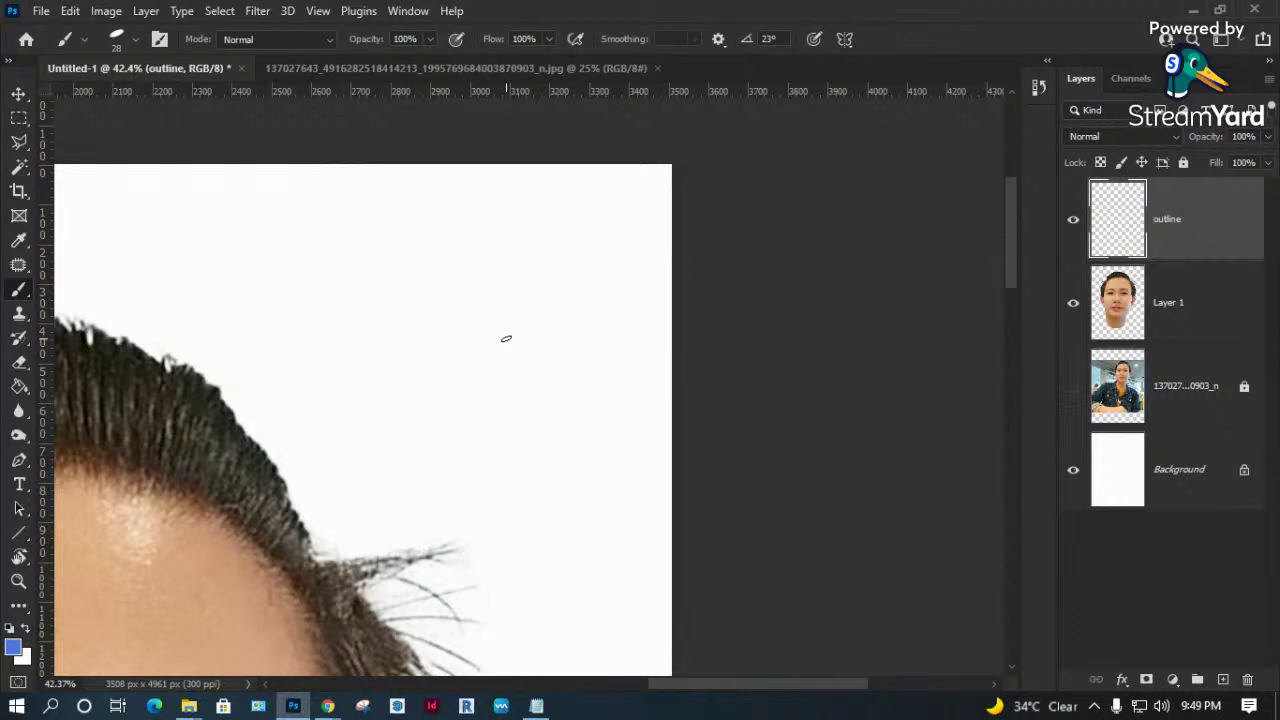
Set black as the painting colour and draw two test strokes beside the hair.
key(d)
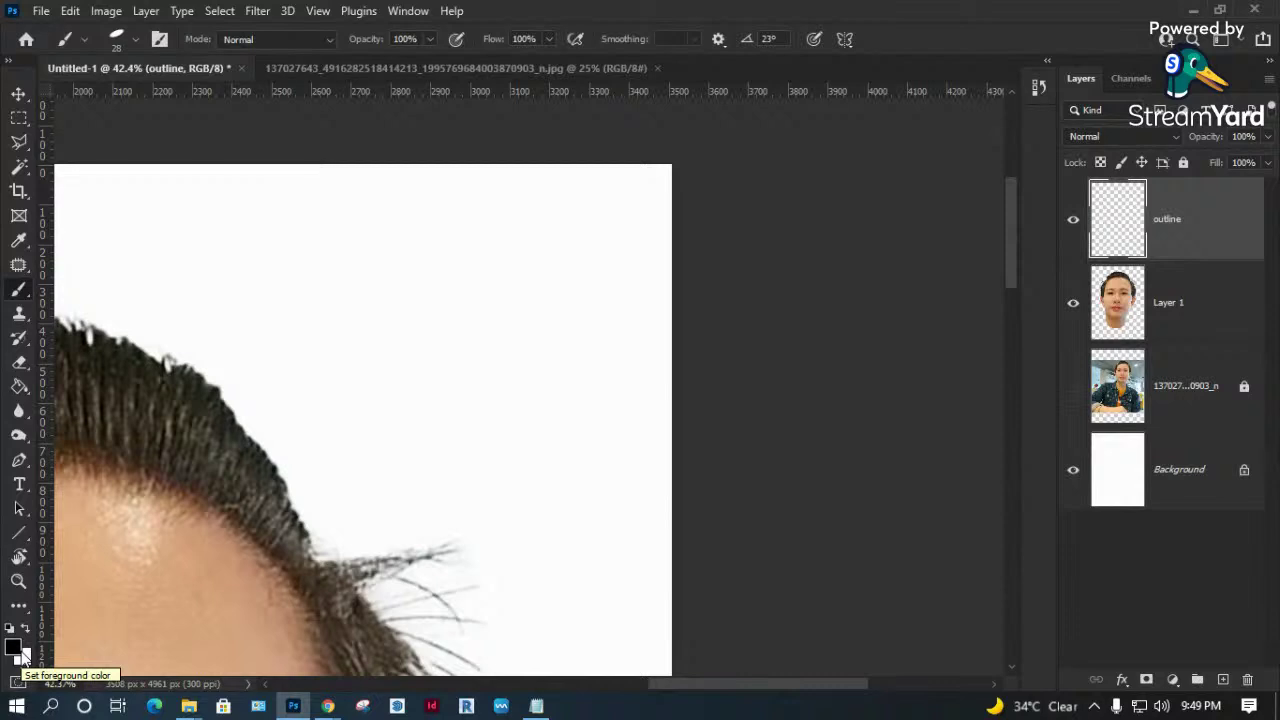
drag(372, 222, 452, 378)
mouse_move(586, 228)
mouse_down()
mouse_move(475, 298)
mouse_move(520, 350)
mouse_move(528, 410)
mouse_move(568, 419)
mouse_move(620, 398)
mouse_move(633, 370)
mouse_move(634, 328)
mouse_move(572, 284)
mouse_up()
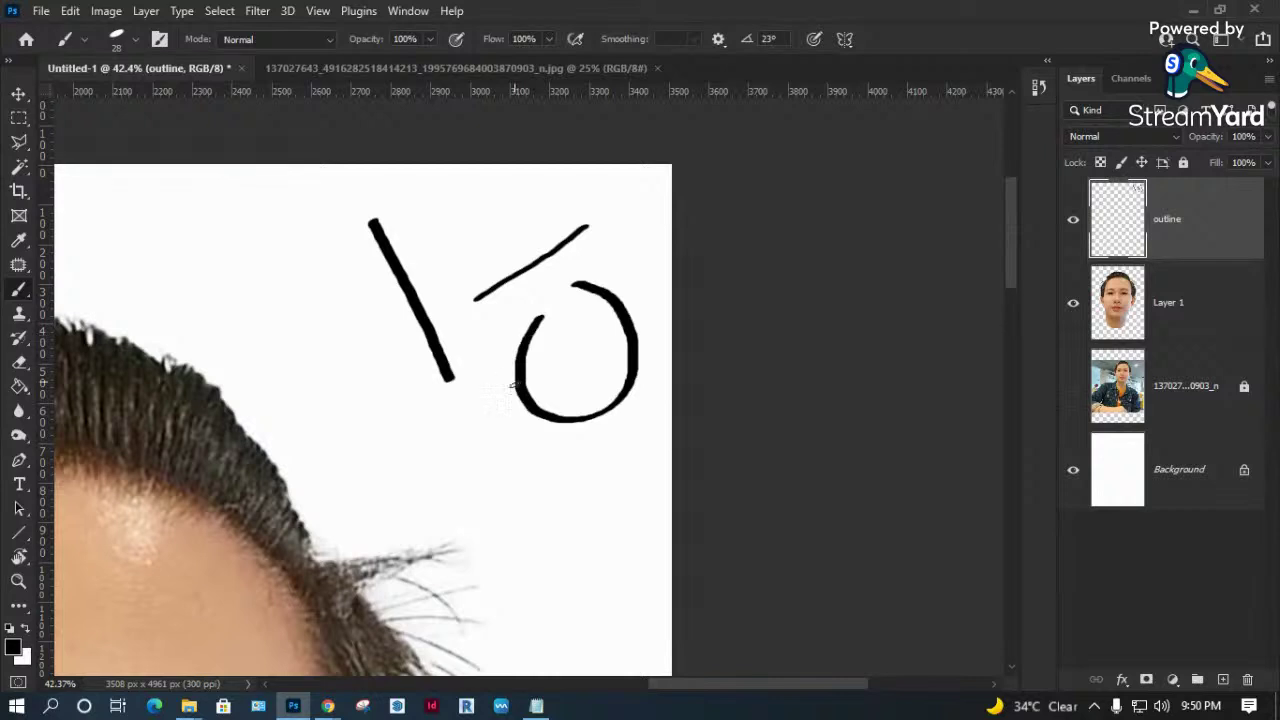
Marquee-select the area around the test strokes and delete them.
click(19, 94)
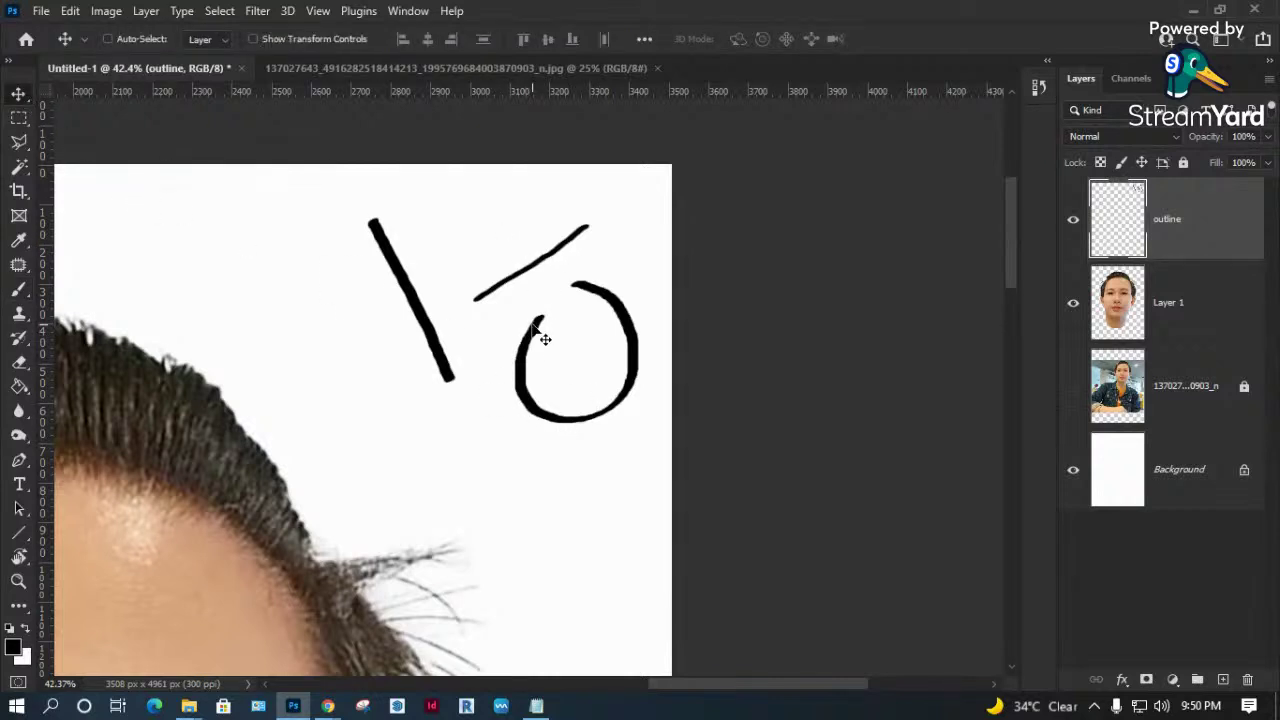
key(m)
drag(342, 182, 657, 468)
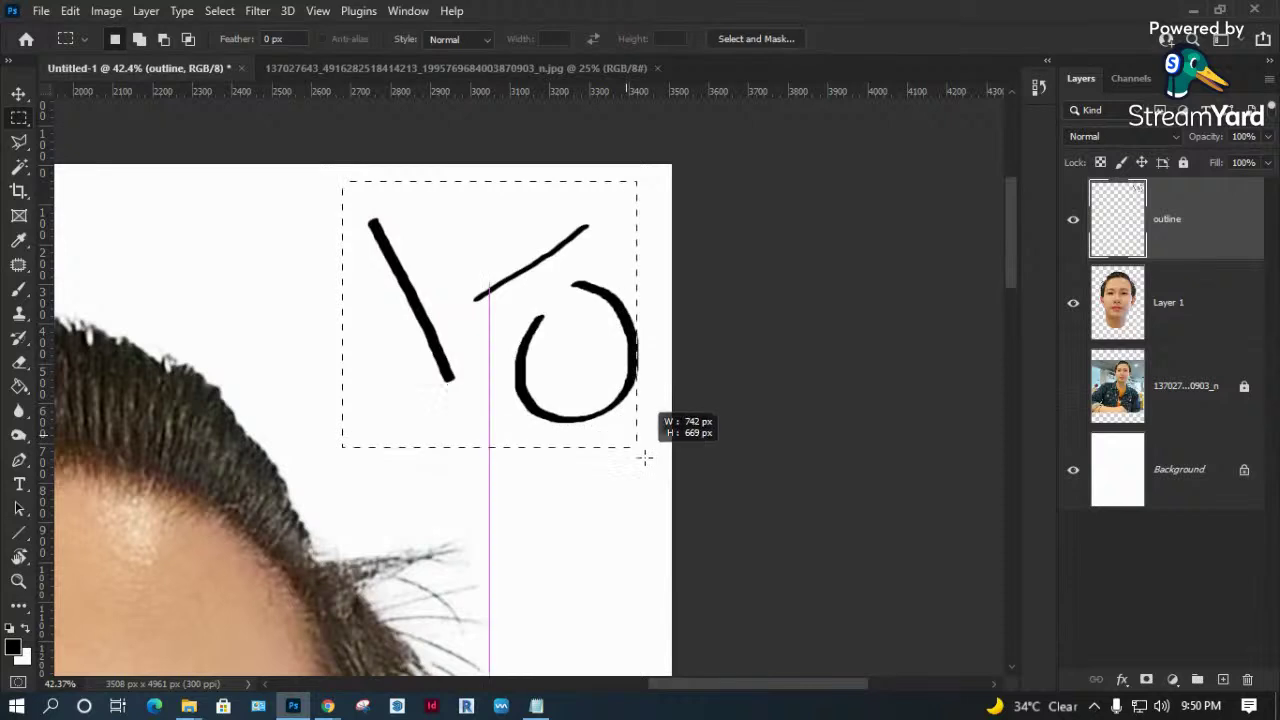
key(Delete)
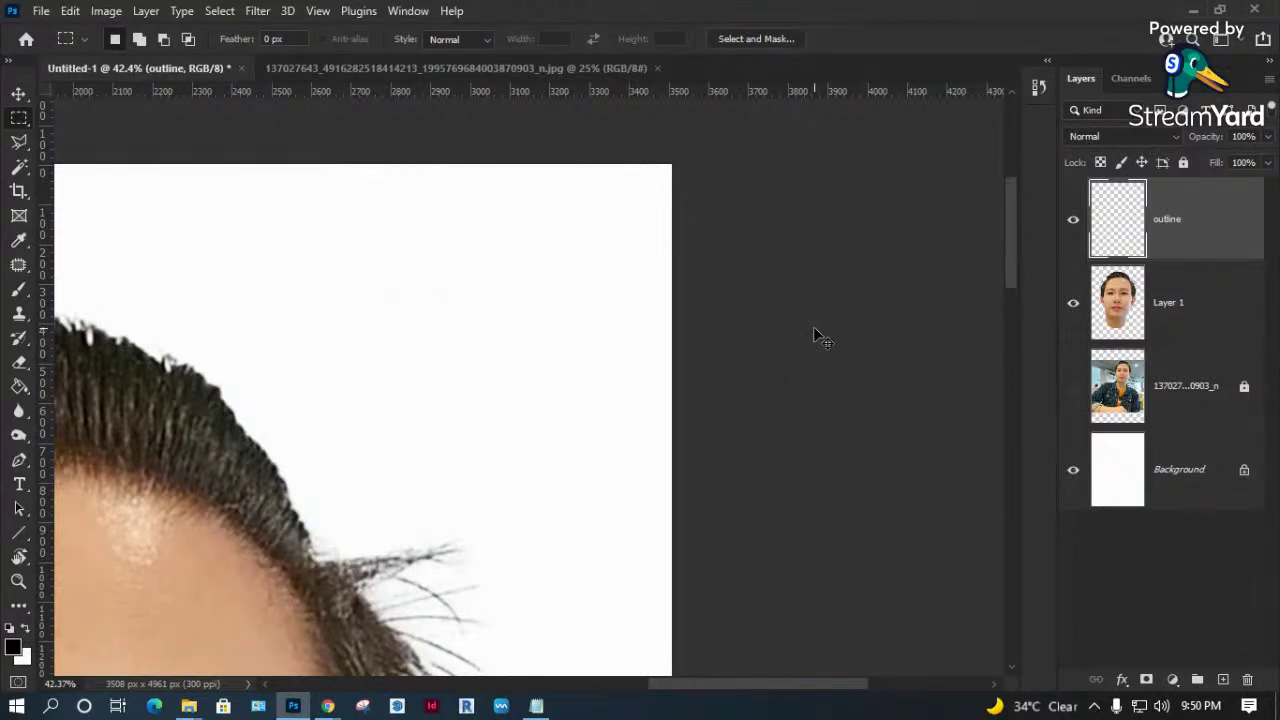
Fit the whole A3 page in the window to review the cut-out face.
key(ctrl+0)
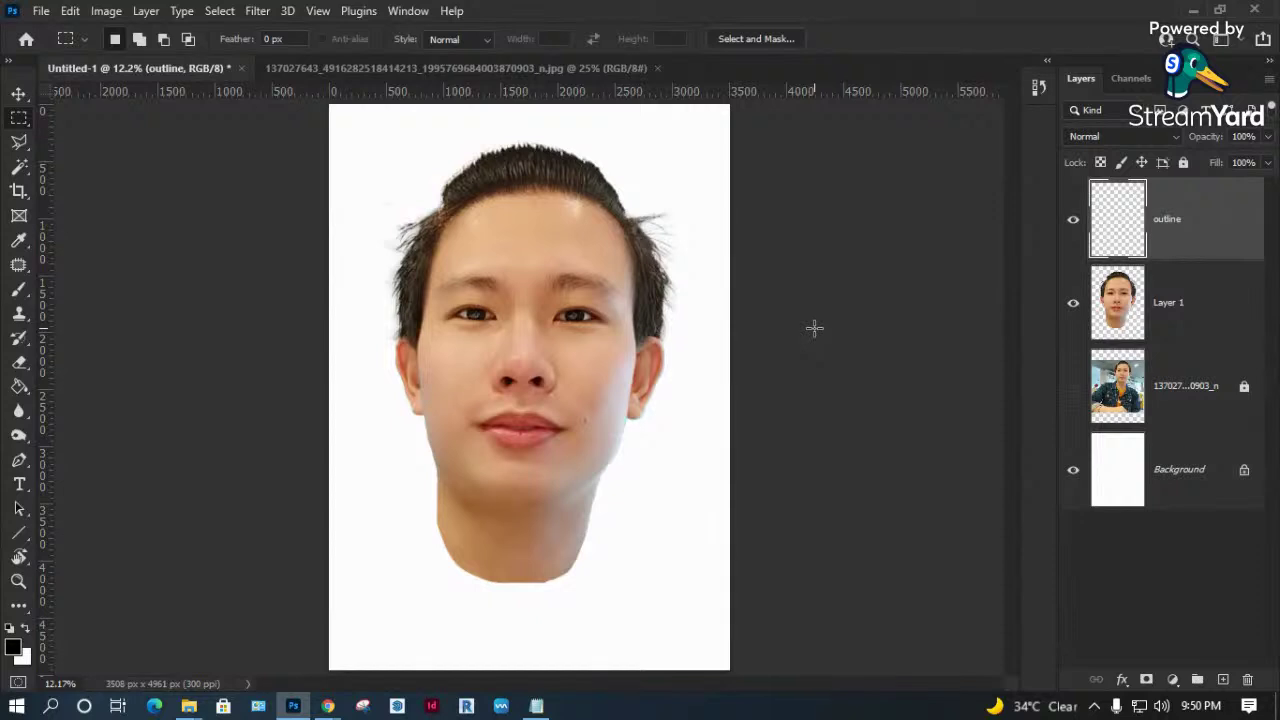
key(ctrl+minus)
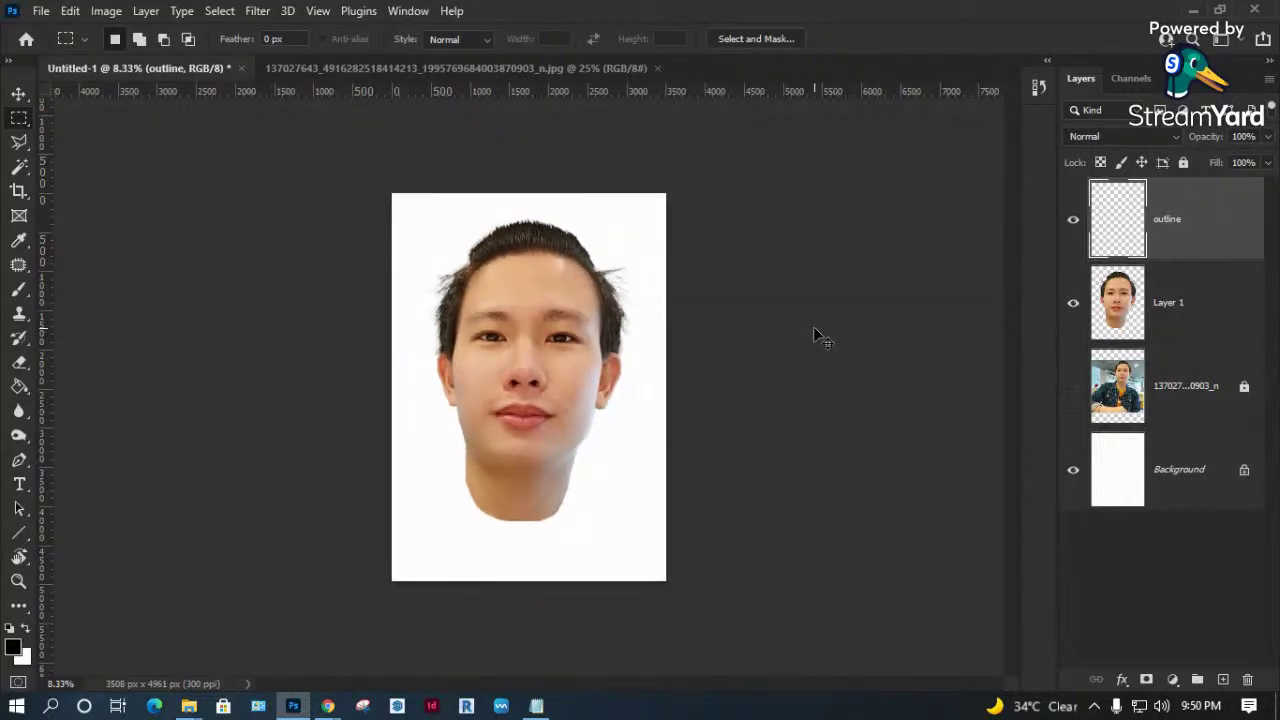
key(ctrl+minus)
key(ctrl+minus)
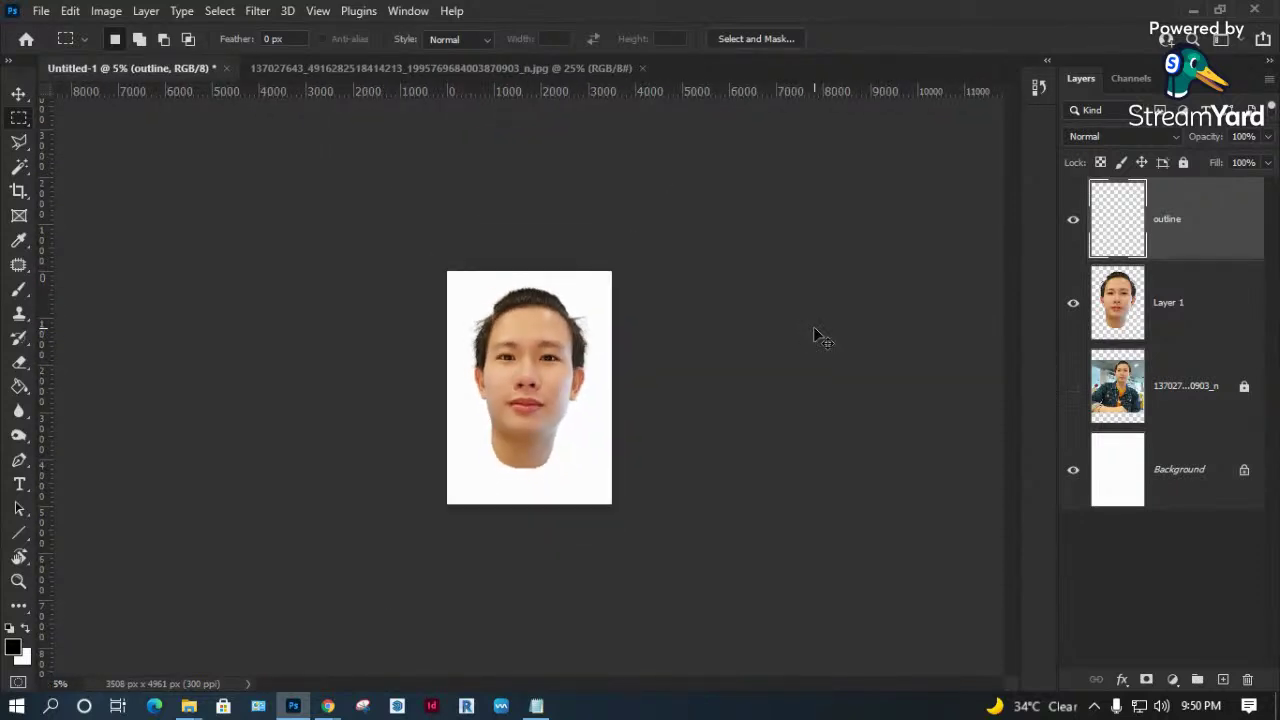
key(ctrl+plus)
key(ctrl+plus)
key(ctrl+plus)
key(ctrl+plus)
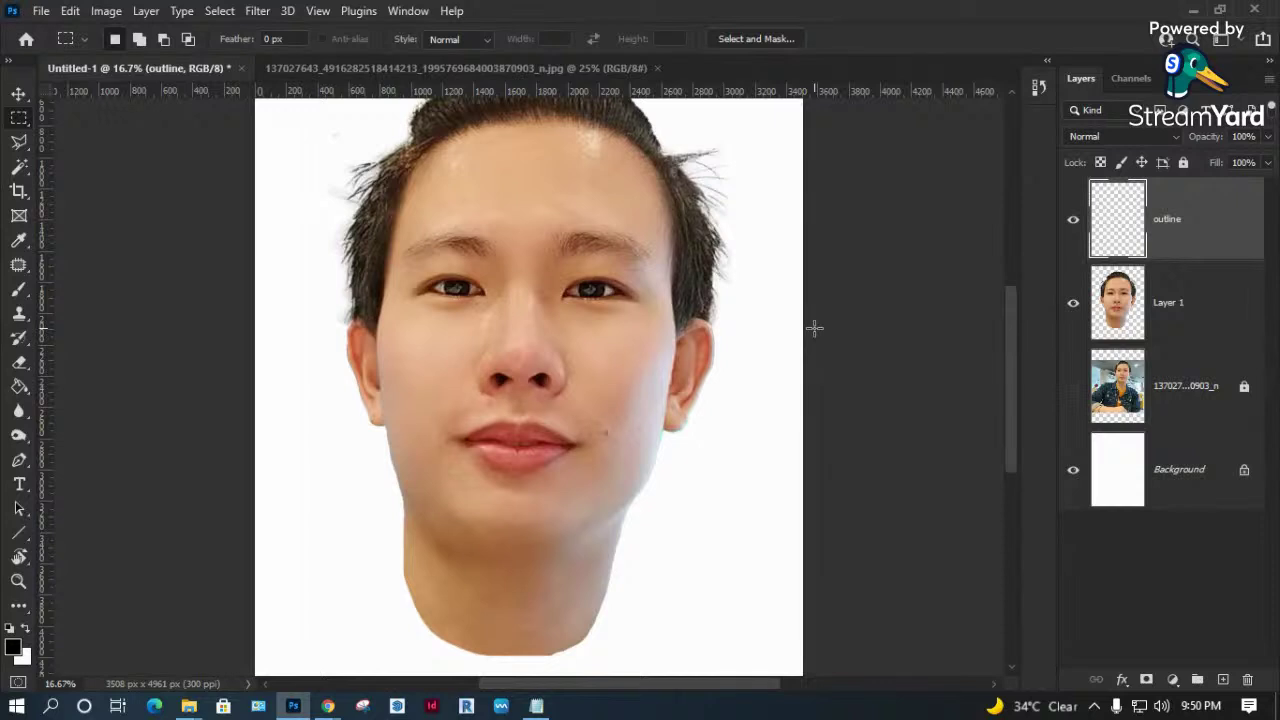
key(ctrl+0)
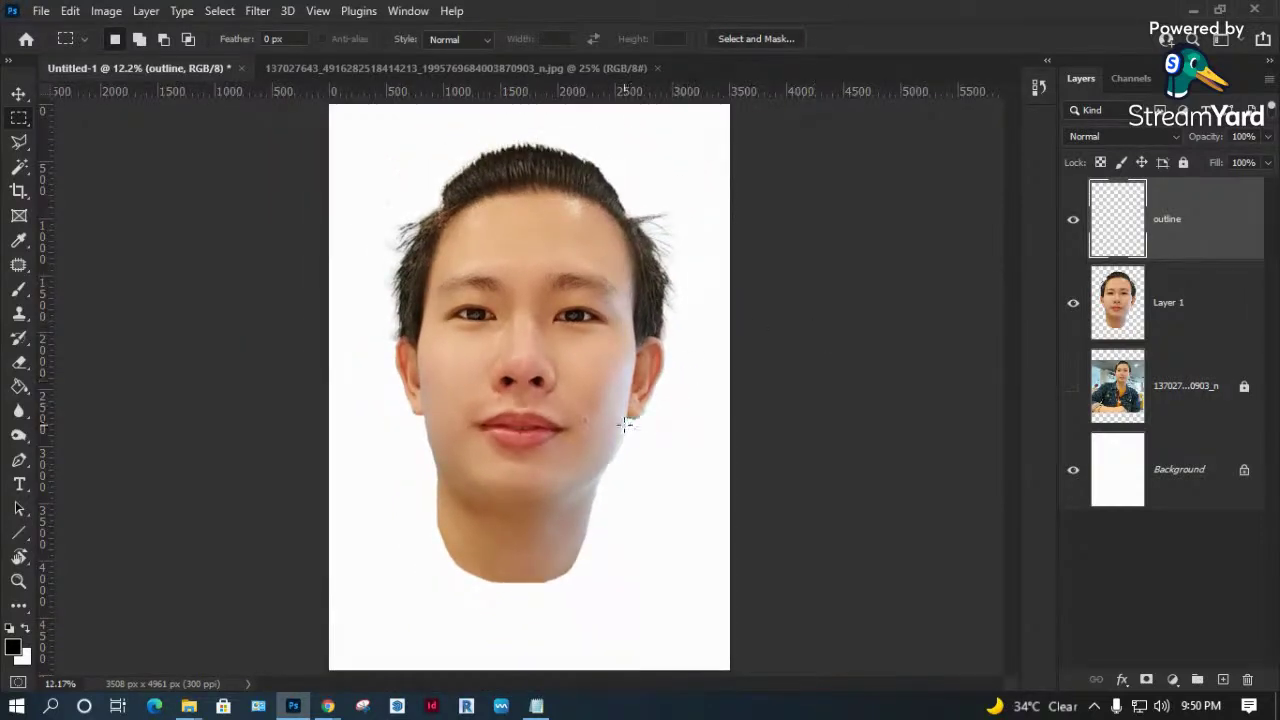
key(b)
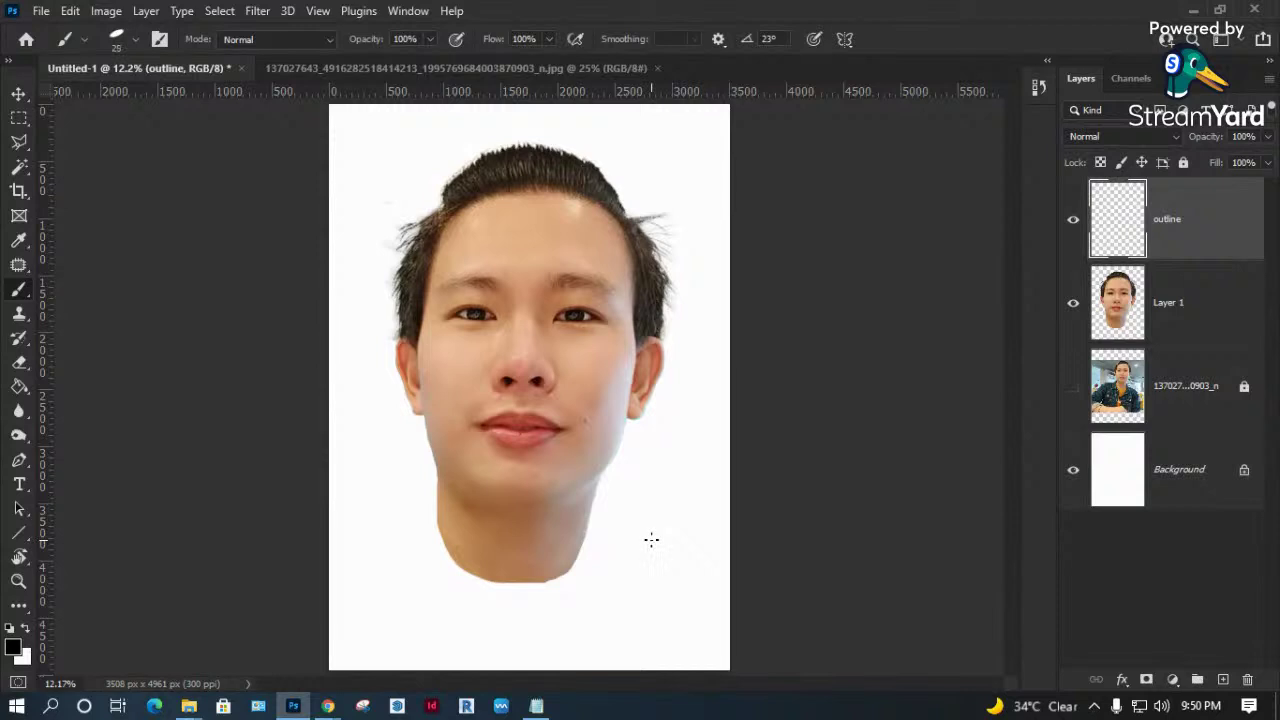
Adjust the brush size with bracket keys and show the brush tip outline cursor.
key(bracketright)
key(bracketright)
key(bracketright)
key(bracketright)
key(bracketright)
key(bracketright)
key(bracketright)
key(bracketright)
key(bracketright)
key(bracketright)
key(bracketright)
key(bracketright)
key(bracketright)
key(bracketright)
key(bracketright)
key(bracketright)
key(bracketright)
key(bracketright)
key(bracketleft)
key(bracketleft)
key(bracketleft)
key(bracketleft)
key(Caps_Lock)
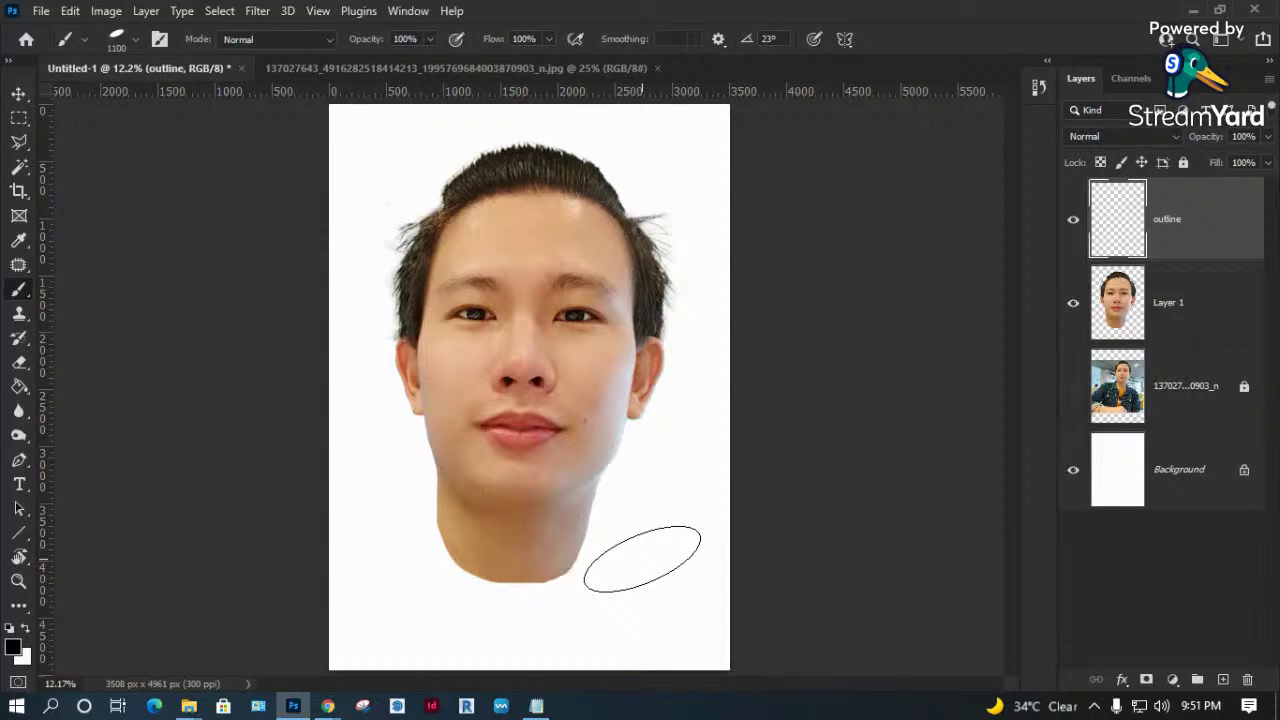
key(bracketleft)
key(bracketleft)
key(bracketleft)
key(bracketleft)
key(bracketleft)
key(bracketleft)
key(bracketleft)
key(bracketleft)
key(bracketleft)
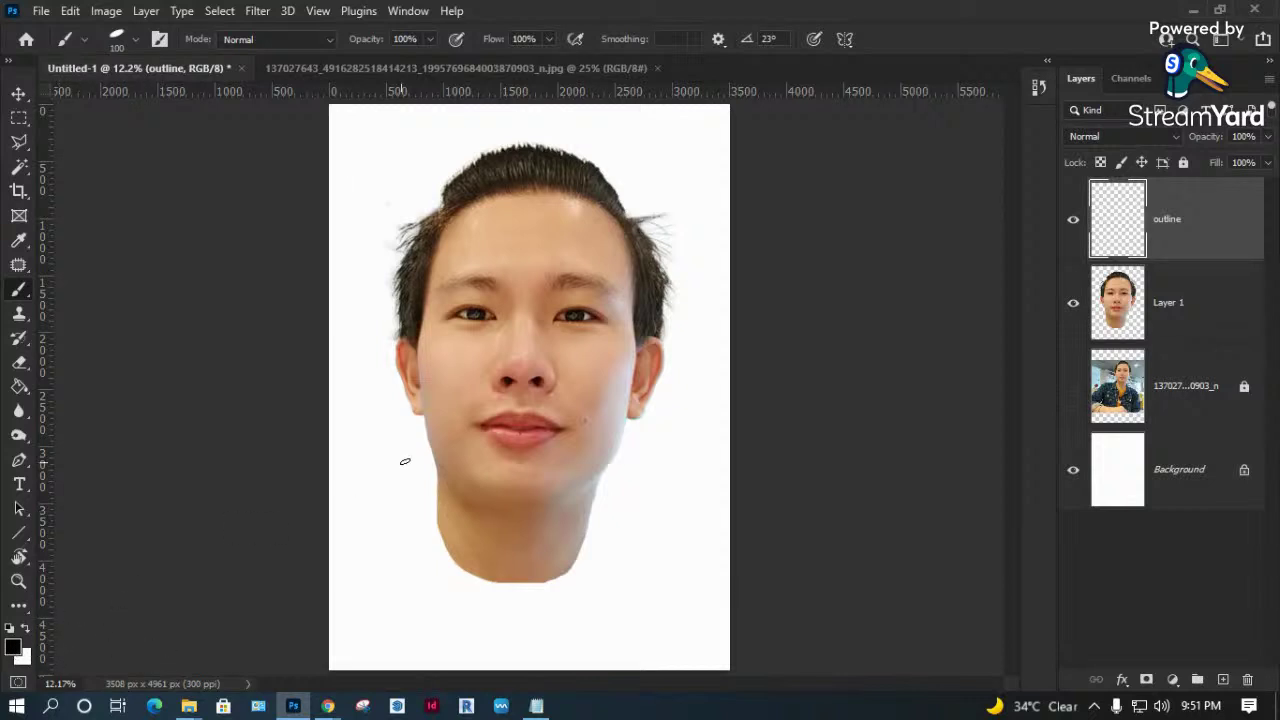
key(bracketleft)
Zoom in on the left cheek and ear.
key(z)
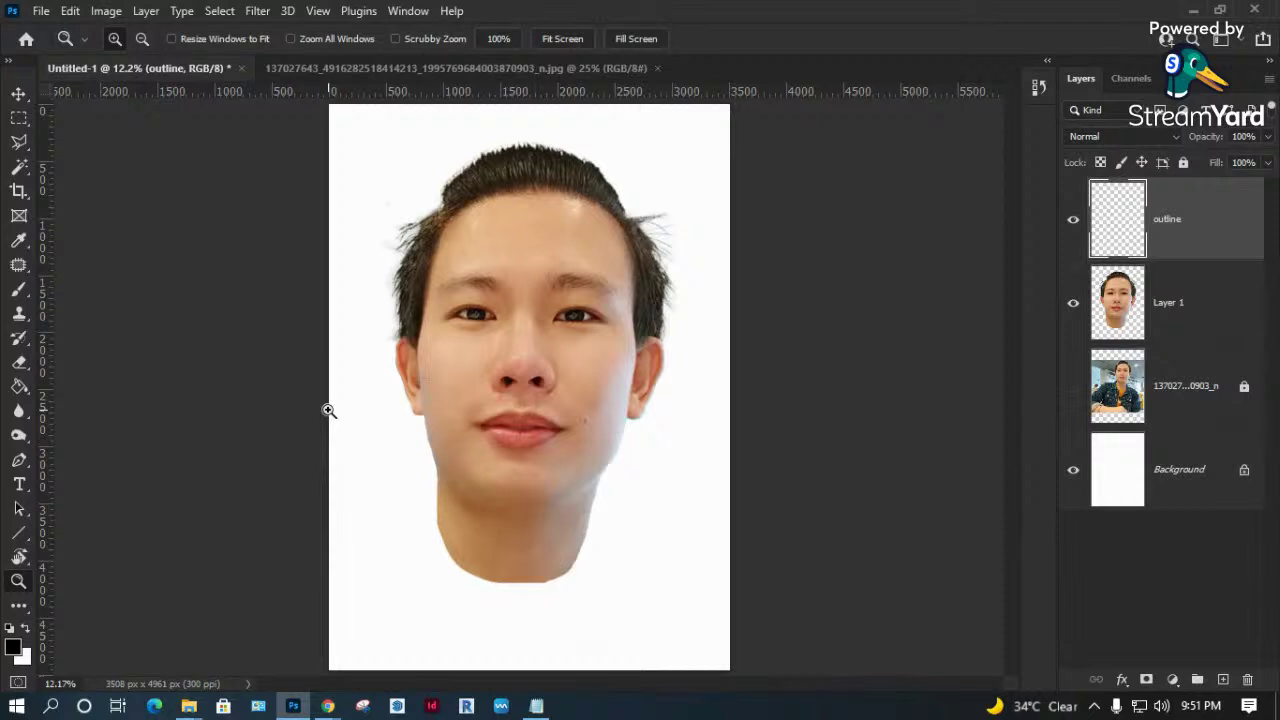
key(a)
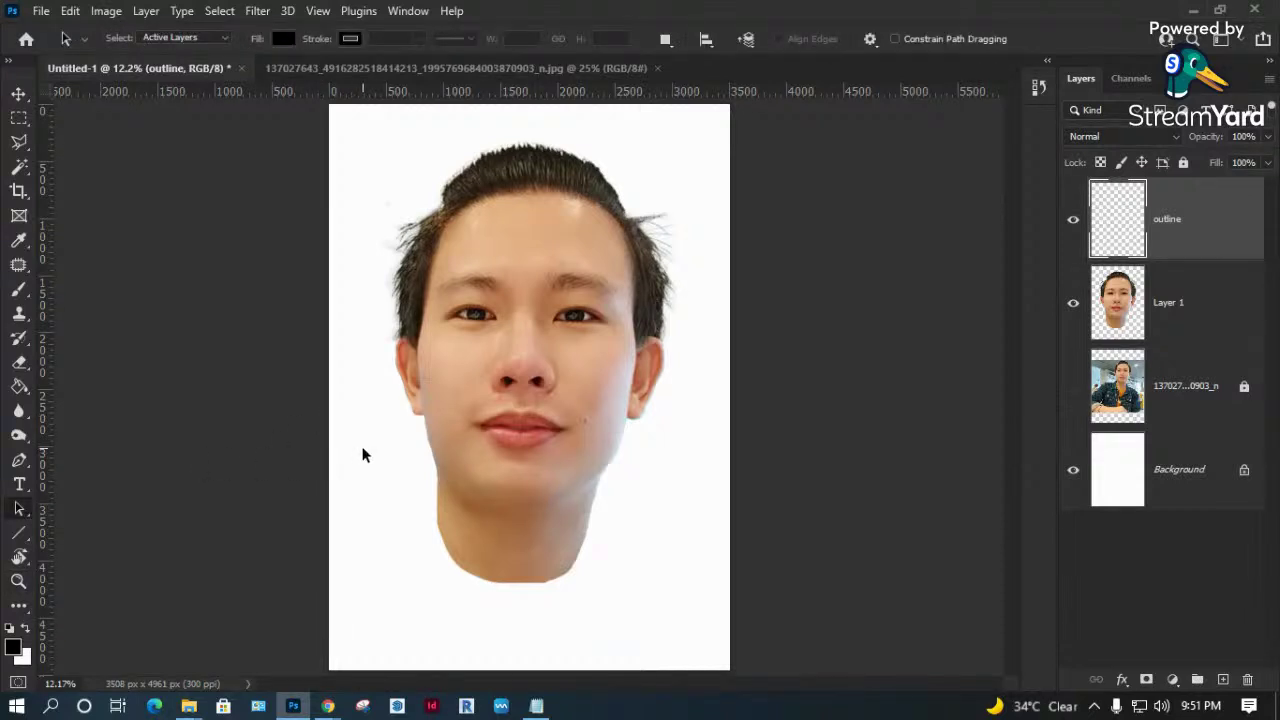
key(z)
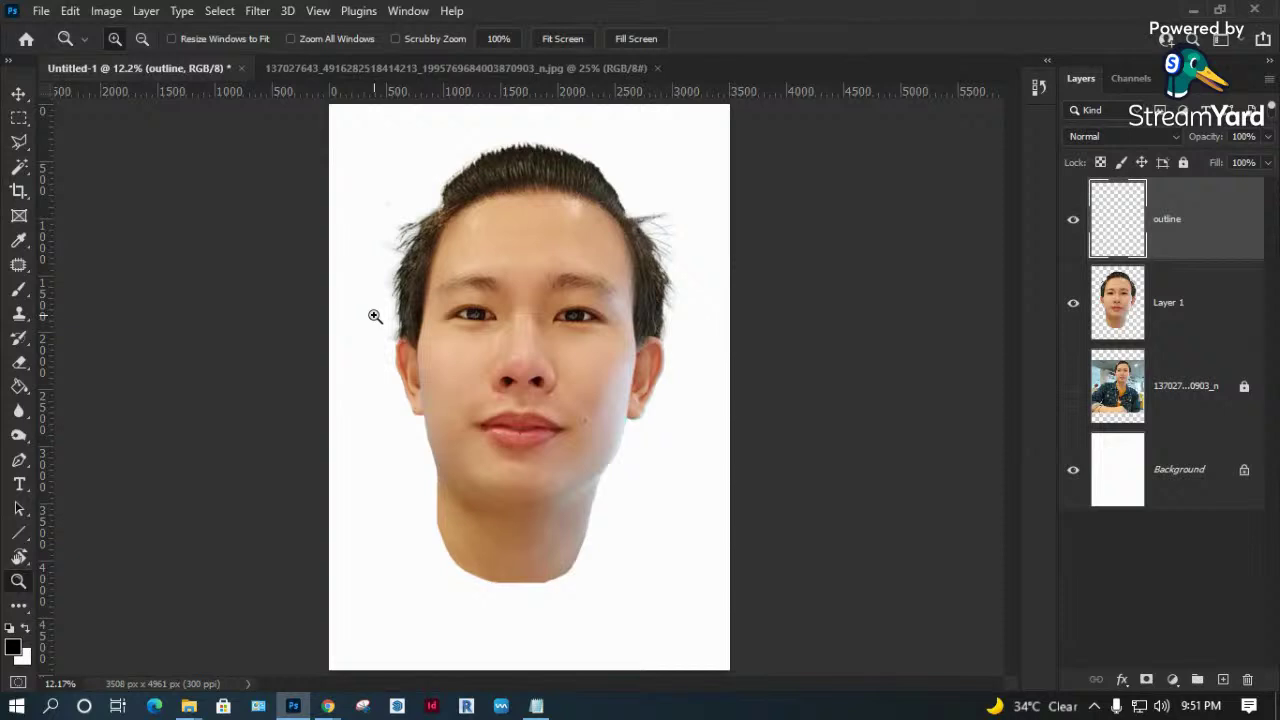
drag(375, 317, 467, 483)
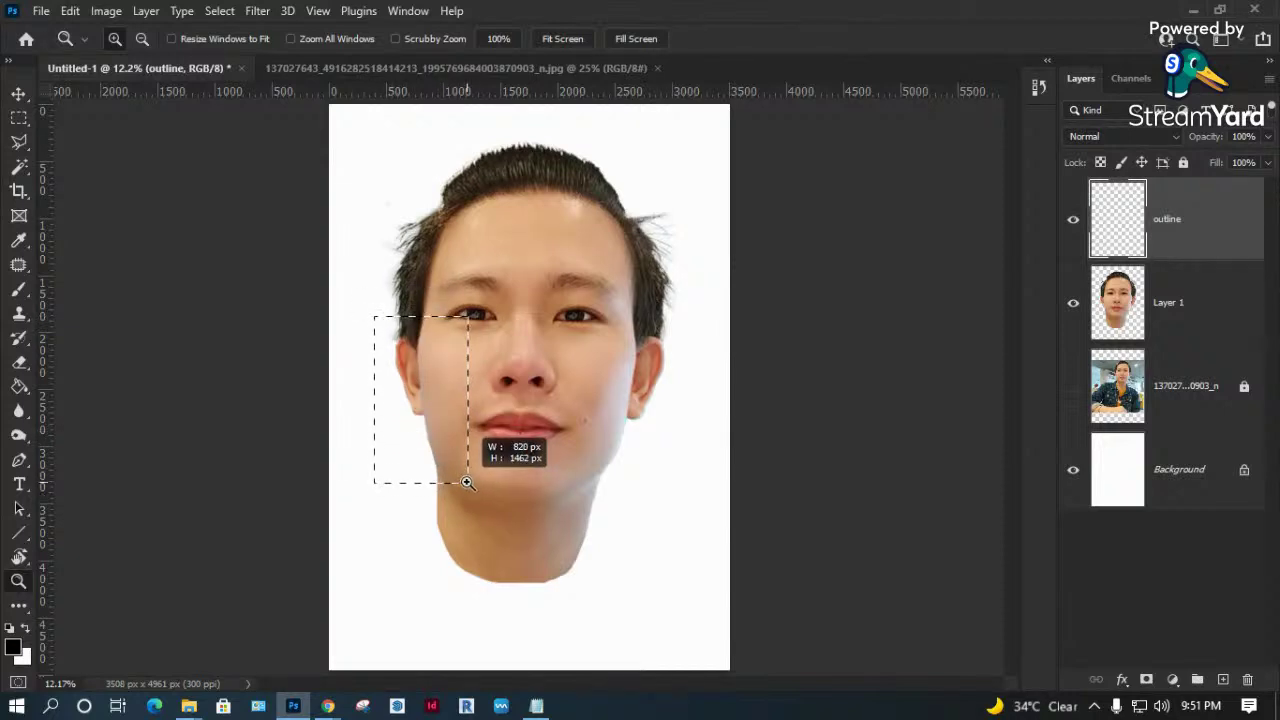
On Layer 1, erase the pale fringe at the hair edge near the left ear.
drag(467, 483, 480, 506)
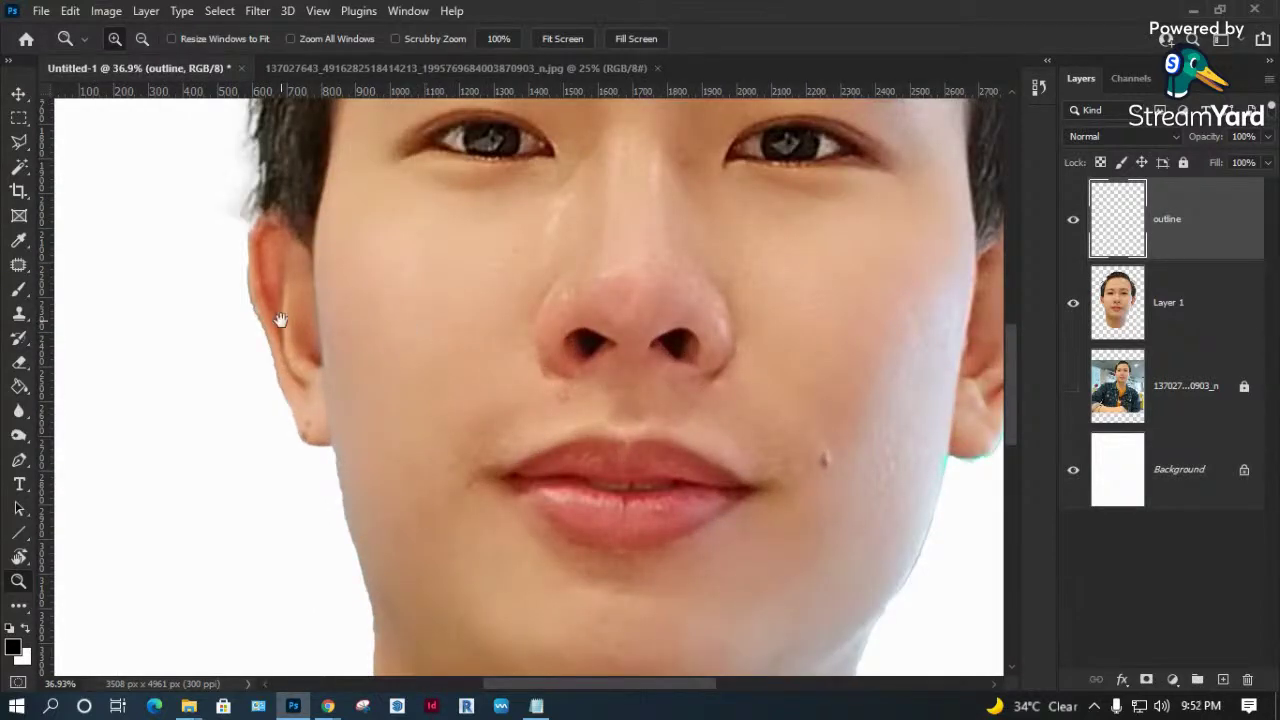
drag(281, 320, 532, 404)
drag(417, 229, 669, 600)
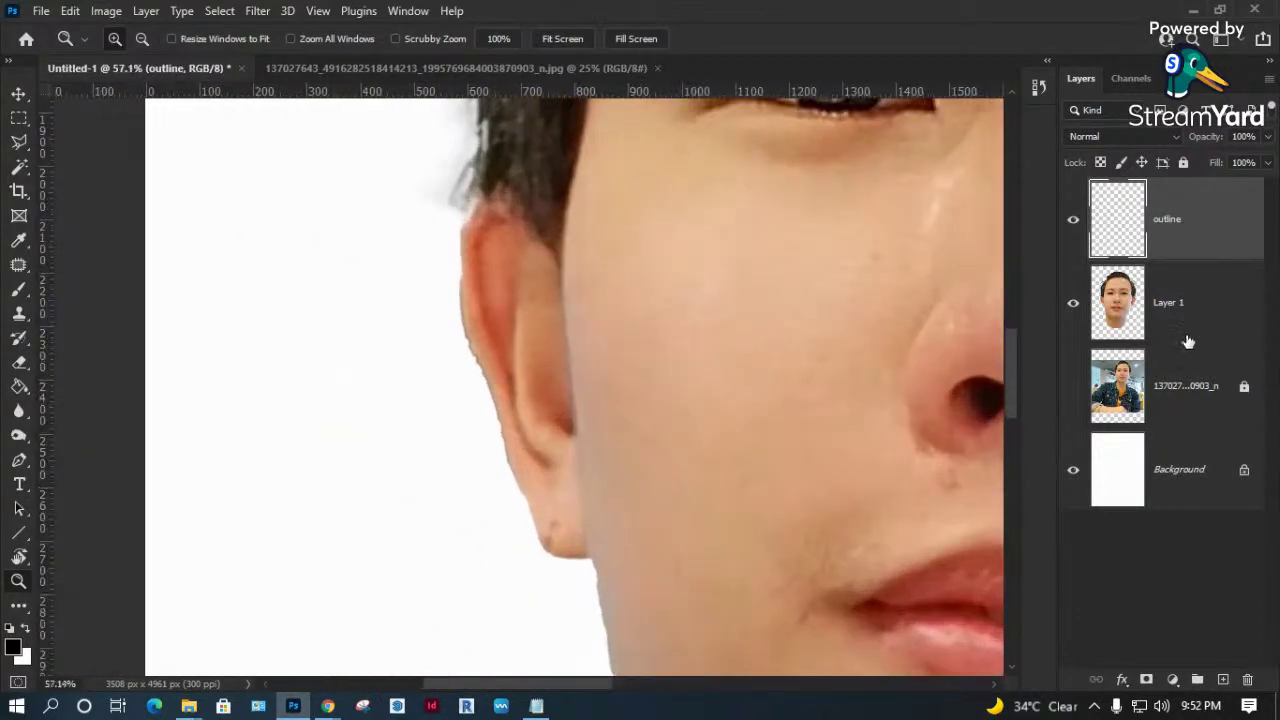
click(1188, 318)
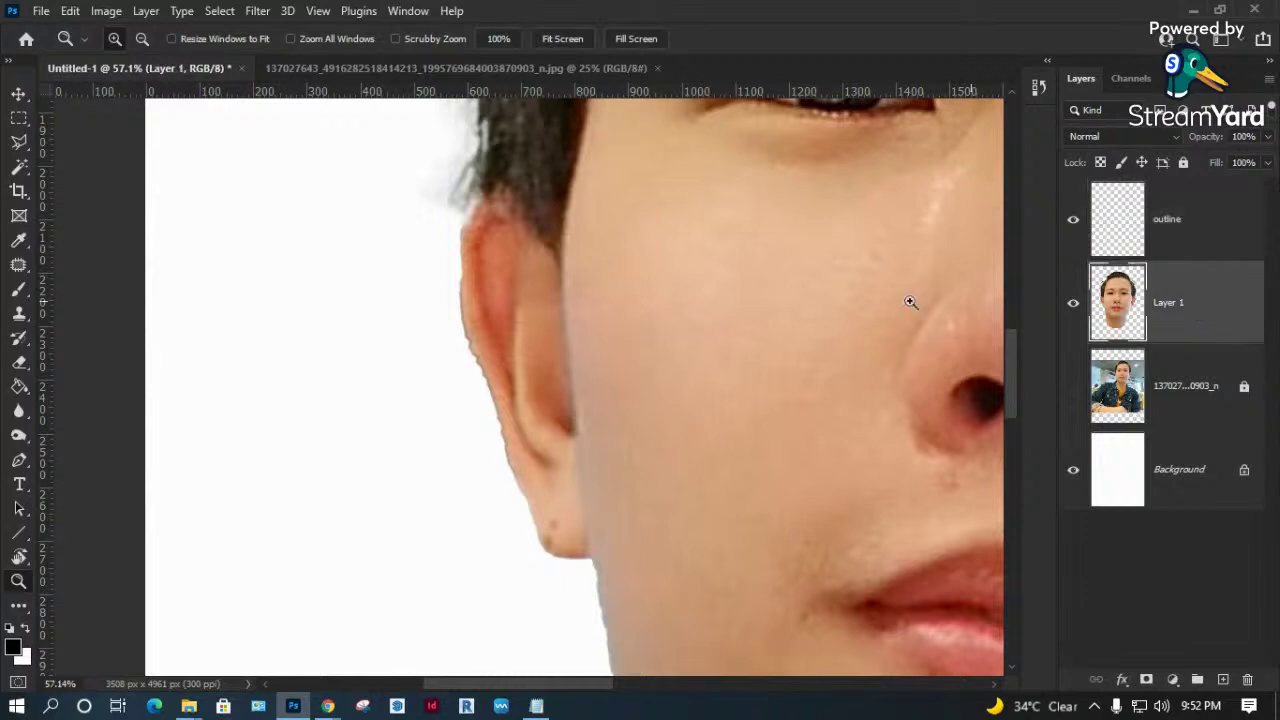
key(e)
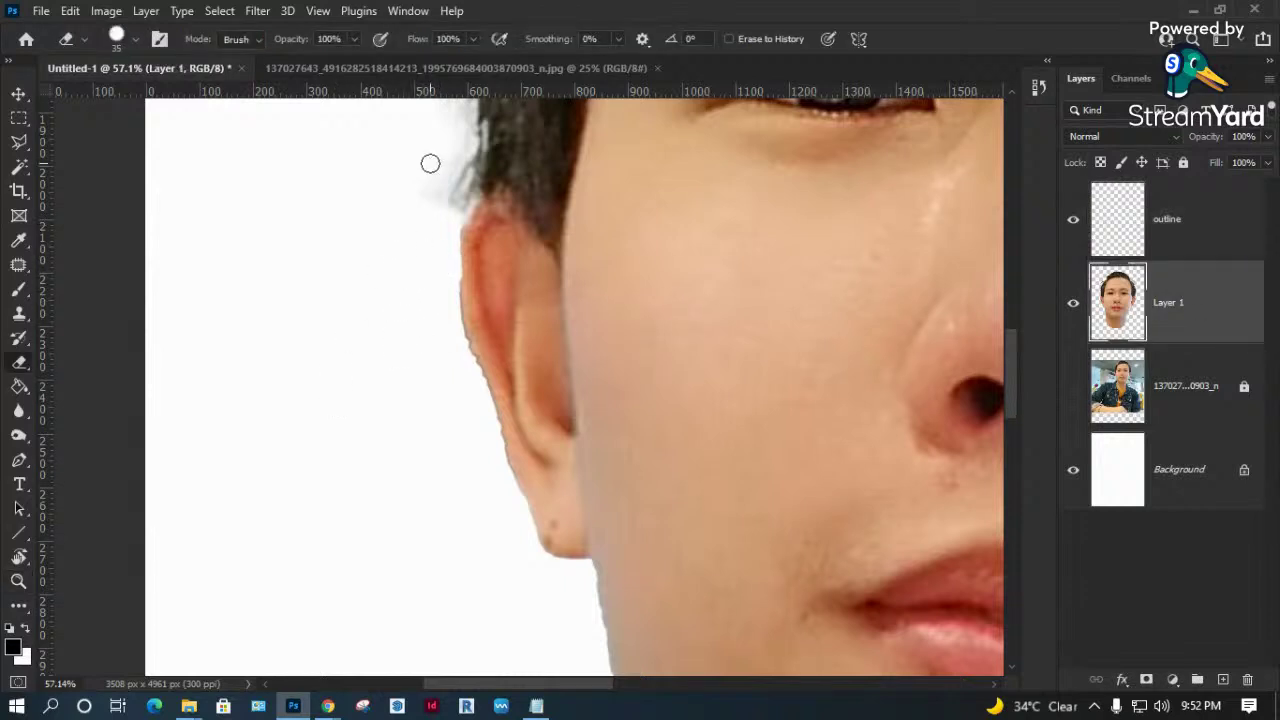
drag(440, 181, 454, 178)
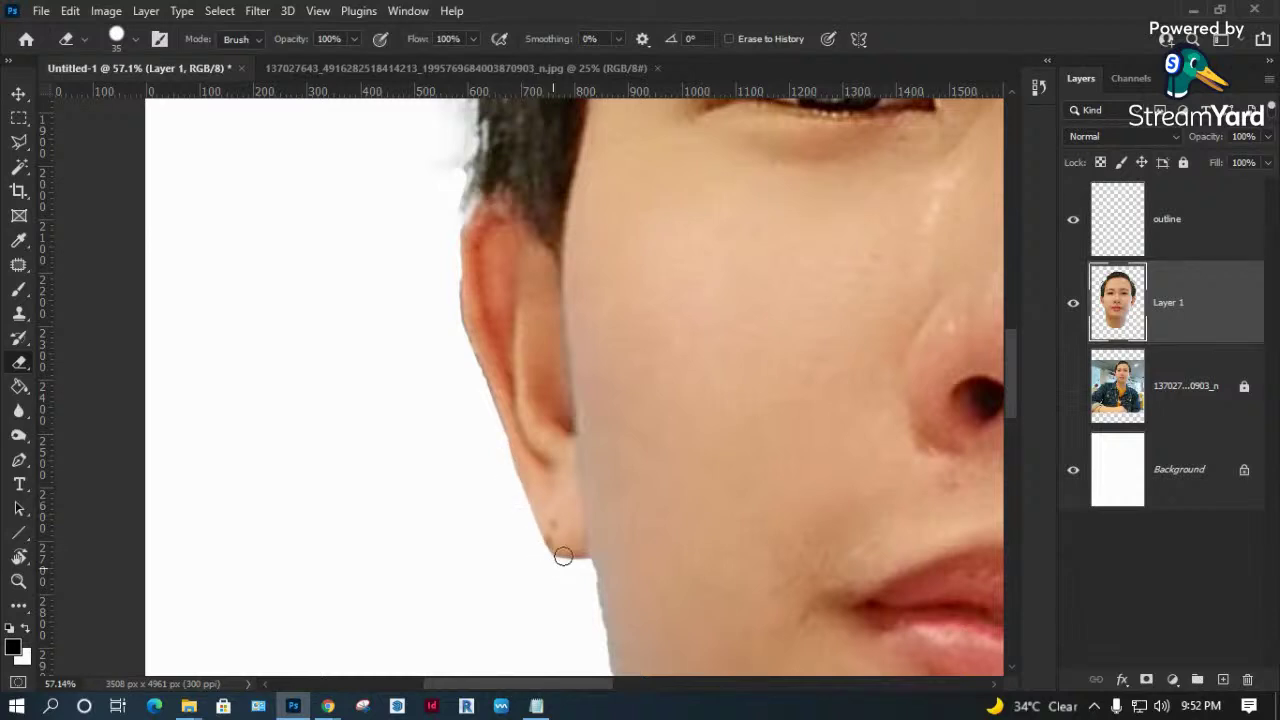
Erase the pale fringe along the neck edge and select the outline layer.
scroll(551, 420, down, 5)
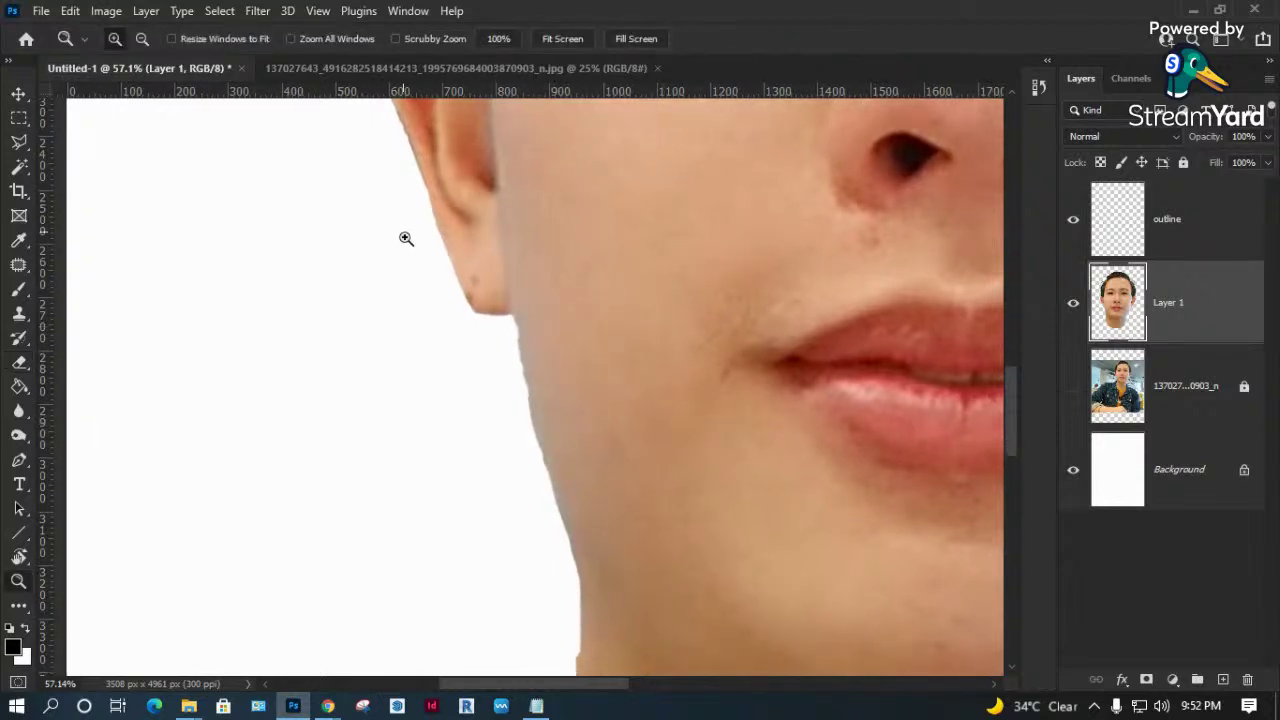
drag(403, 237, 594, 494)
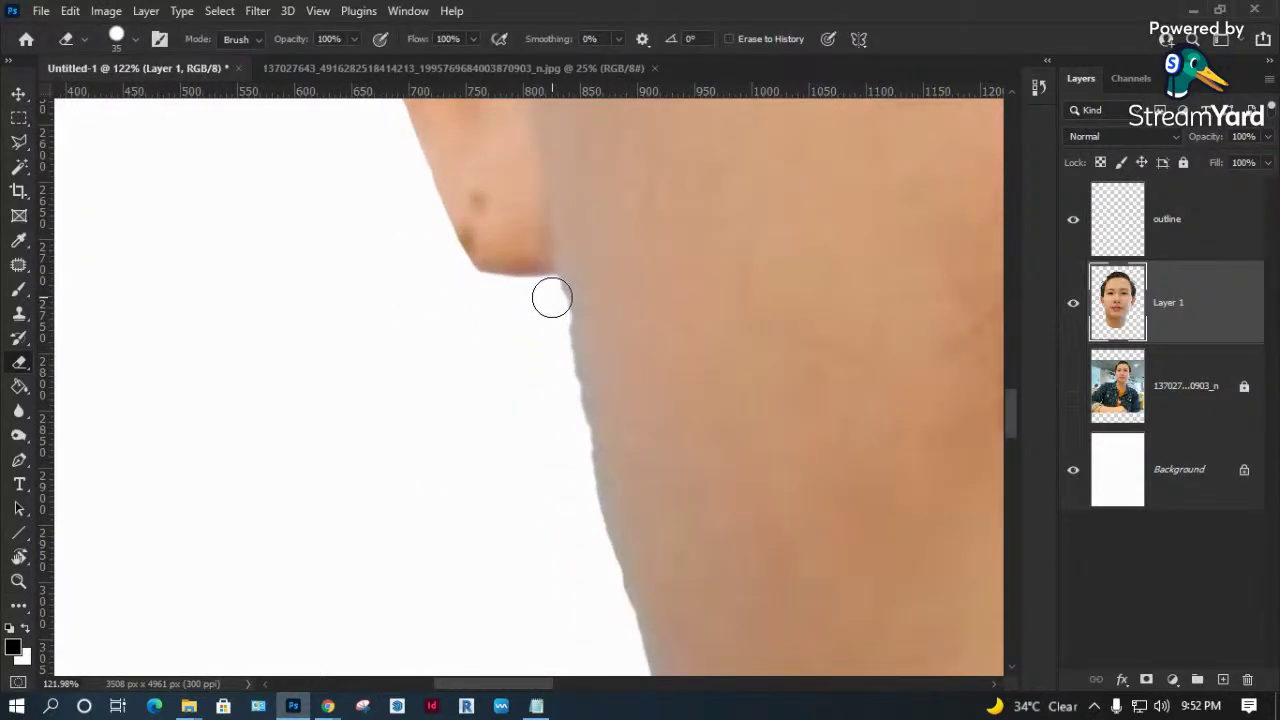
drag(565, 386, 623, 641)
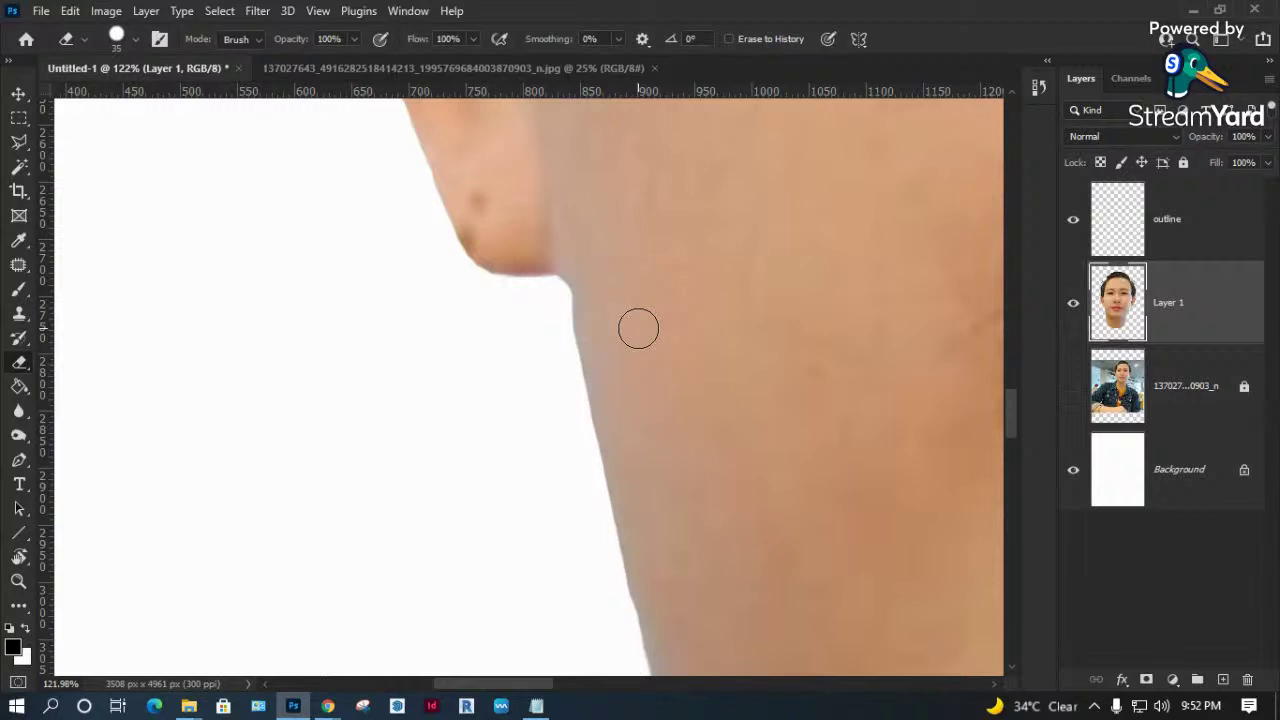
click(1206, 243)
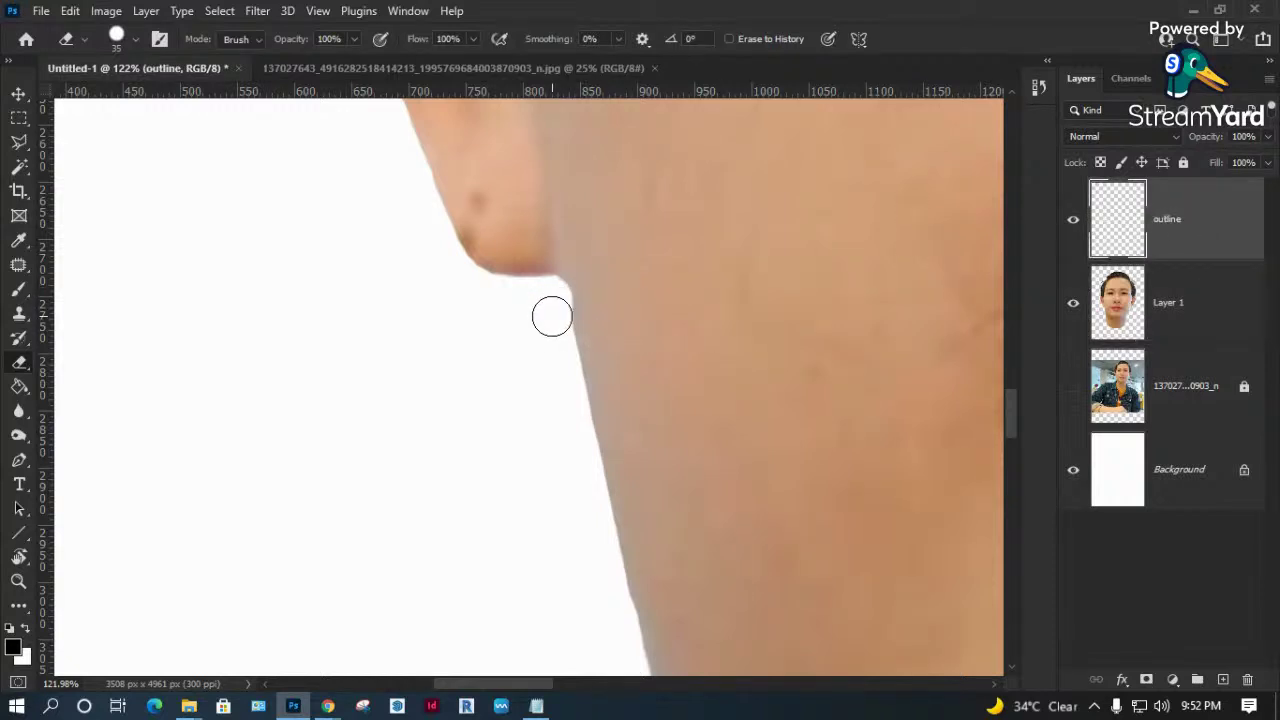
With a smaller brush, paint black hatch strokes over the hair above the left ear.
key(b)
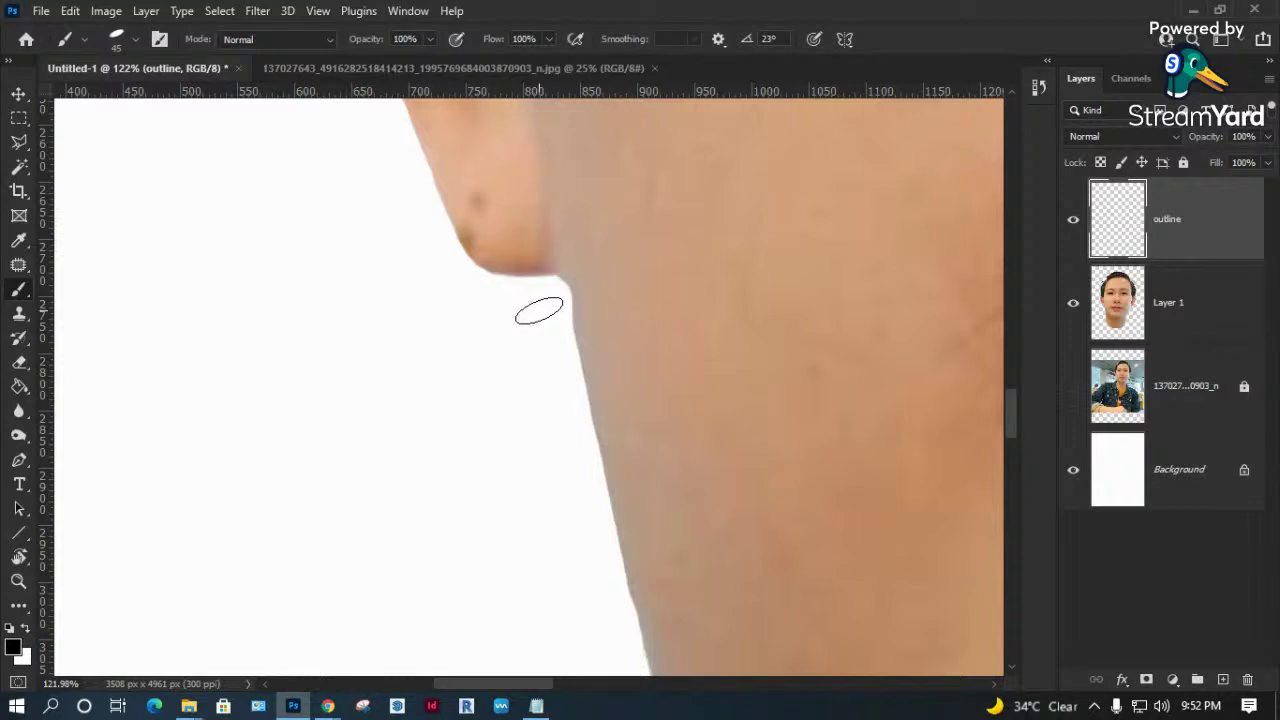
key(bracketleft)
scroll(386, 497, up, 3)
scroll(397, 320, up, 3)
scroll(423, 577, up, 3)
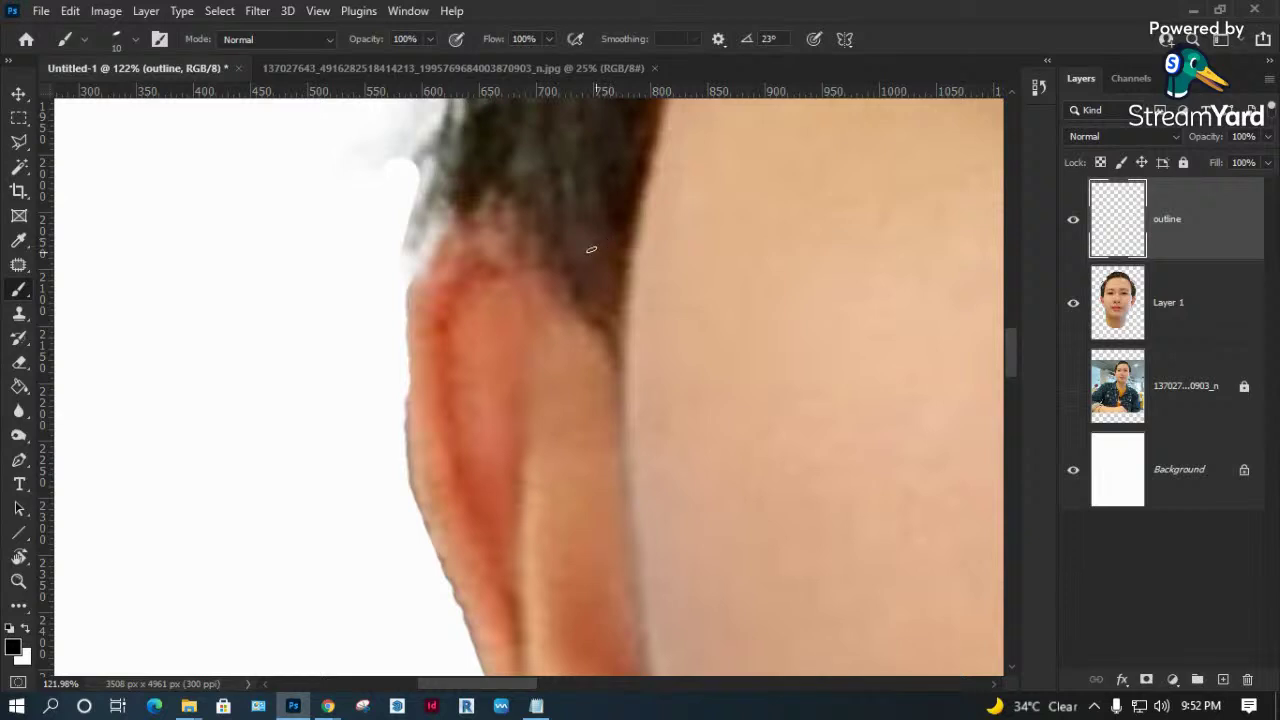
scroll(599, 252, up, 2)
scroll(491, 394, up, 2)
drag(530, 196, 505, 398)
mouse_move(477, 278)
mouse_down()
mouse_move(470, 413)
mouse_move(425, 395)
mouse_up()
drag(426, 275, 397, 428)
drag(482, 322, 508, 436)
drag(538, 283, 554, 450)
mouse_move(514, 342)
mouse_down()
mouse_move(532, 276)
mouse_move(524, 494)
mouse_up()
mouse_move(563, 264)
mouse_down()
mouse_move(575, 414)
mouse_move(605, 375)
mouse_up()
drag(575, 290, 584, 455)
drag(550, 330, 572, 488)
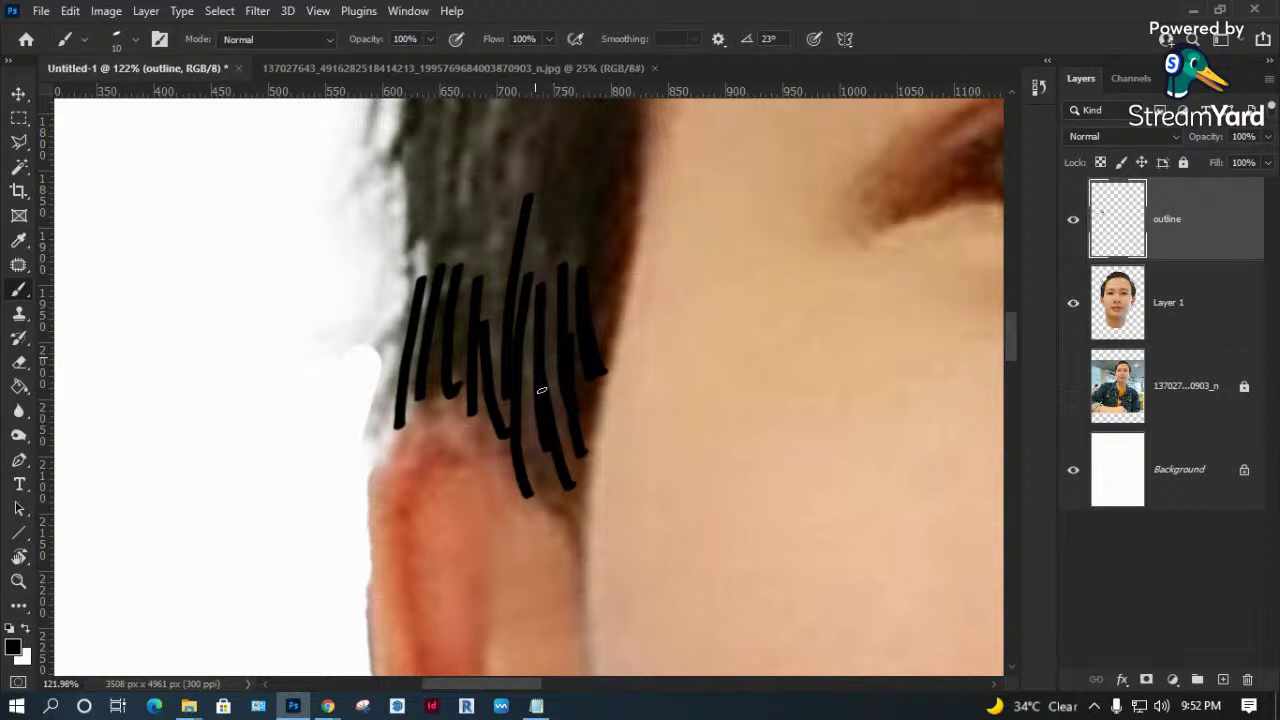
drag(541, 390, 565, 492)
drag(525, 361, 530, 494)
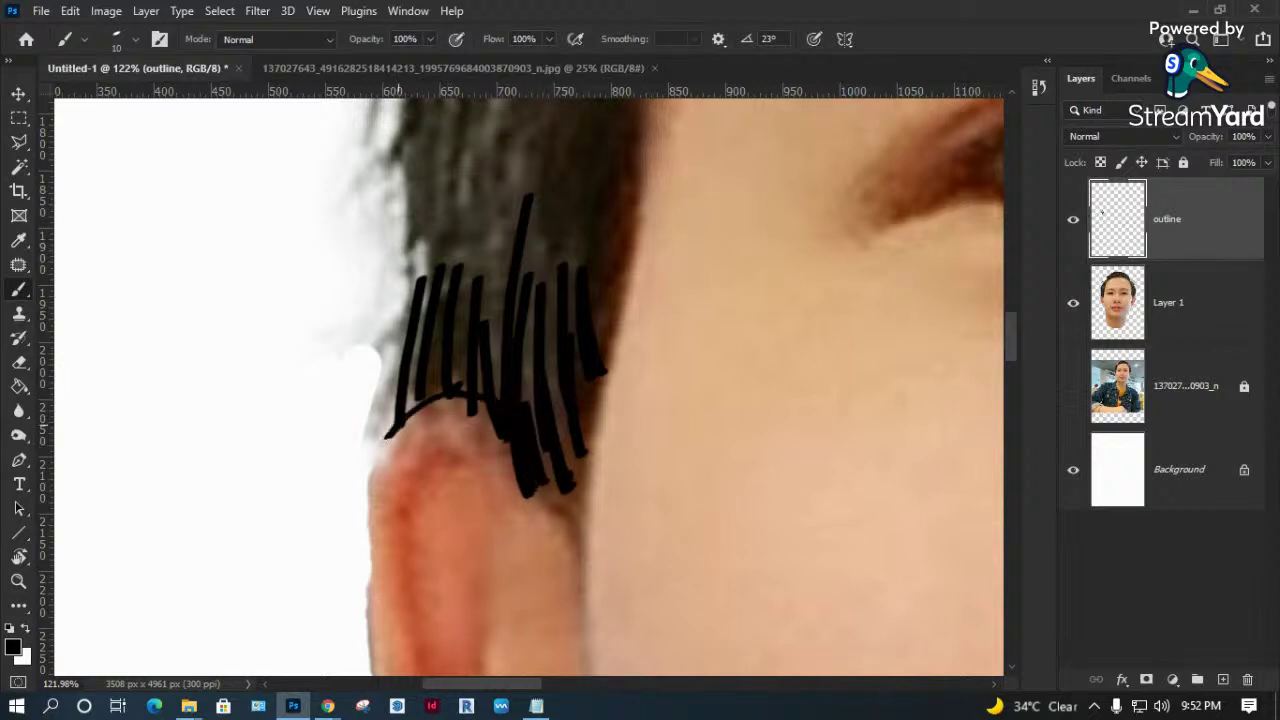
Trace a black outline down the ear, jaw and neck edge.
mouse_move(365, 552)
mouse_down()
mouse_move(380, 622)
mouse_move(337, 290)
mouse_up()
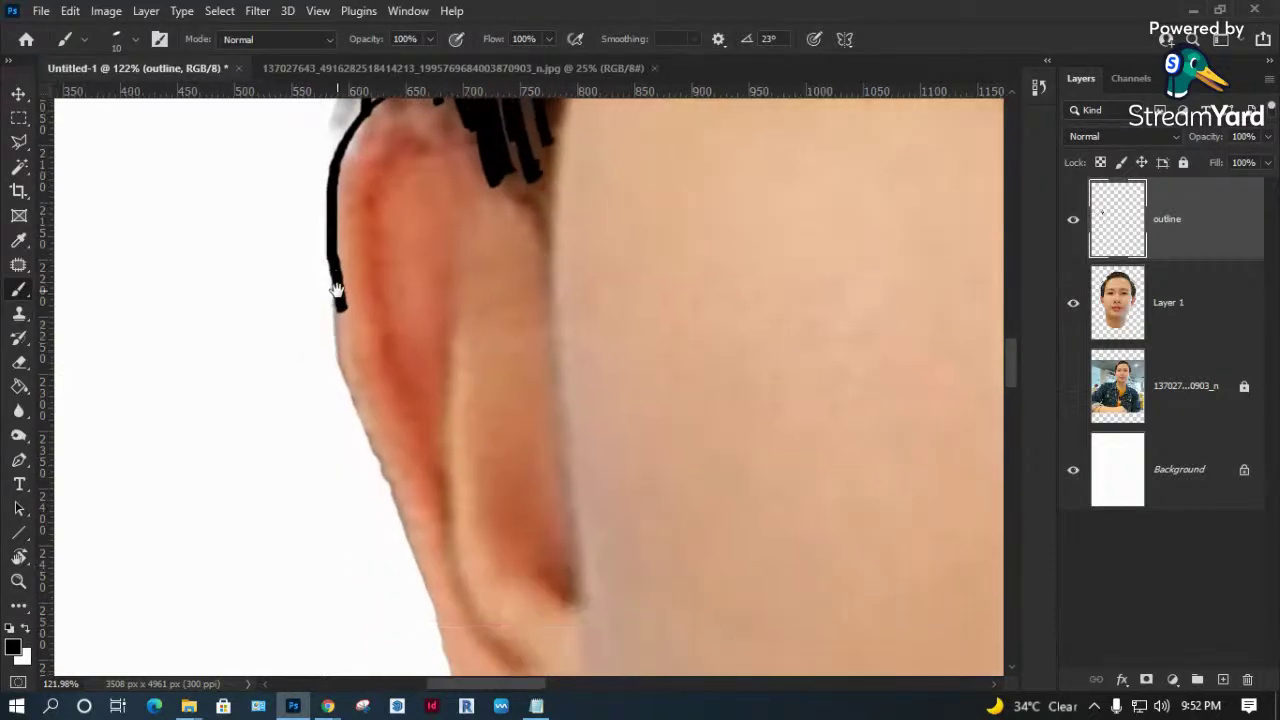
mouse_move(340, 337)
mouse_down()
mouse_move(428, 575)
mouse_move(334, 212)
mouse_up()
drag(349, 283, 420, 472)
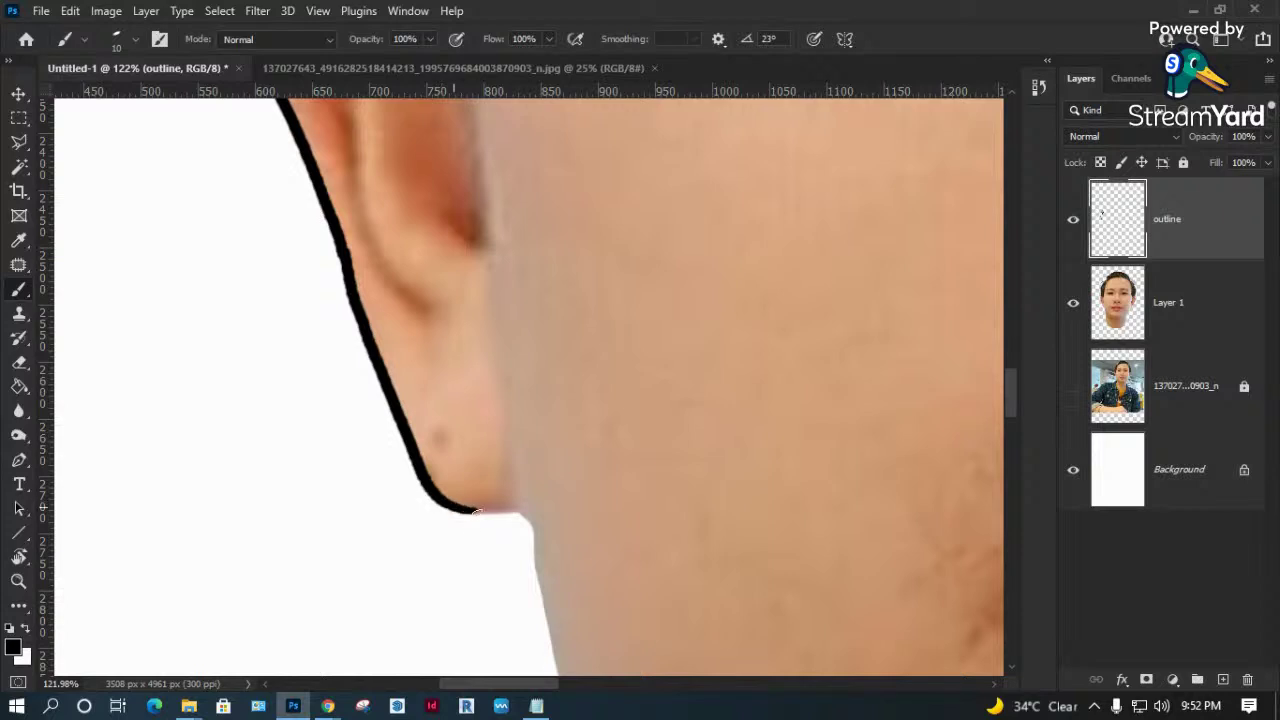
drag(504, 468, 452, 217)
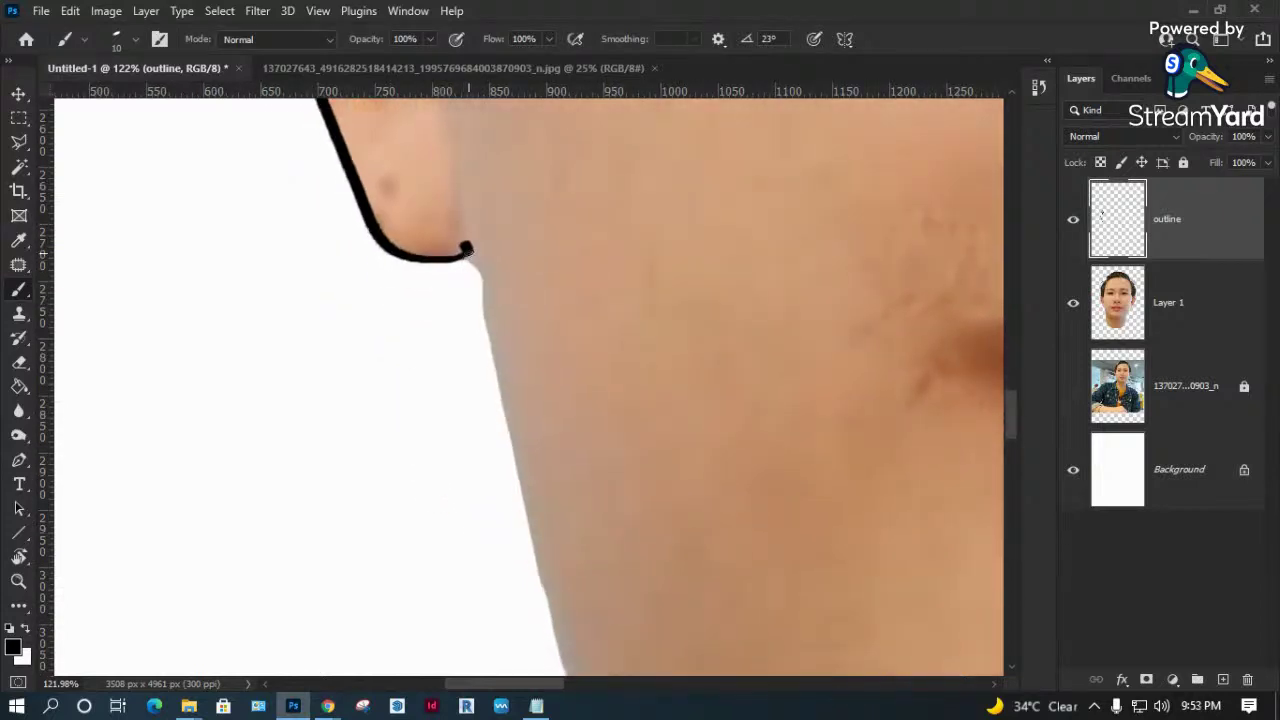
mouse_move(474, 282)
mouse_down()
mouse_move(541, 583)
mouse_move(471, 280)
mouse_move(545, 550)
mouse_move(386, 216)
mouse_move(442, 350)
mouse_move(554, 543)
mouse_up()
drag(550, 438, 416, 270)
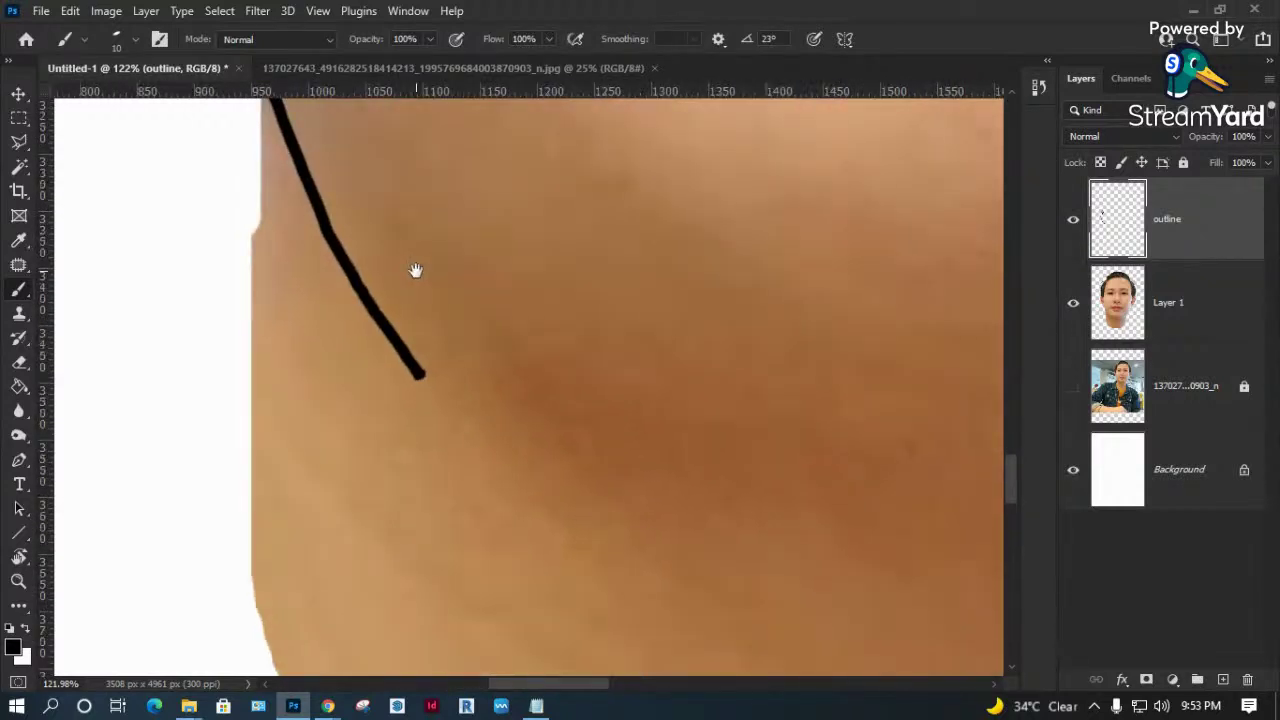
drag(283, 191, 386, 293)
mouse_move(368, 170)
mouse_down()
mouse_move(361, 454)
mouse_move(391, 251)
mouse_move(385, 528)
mouse_up()
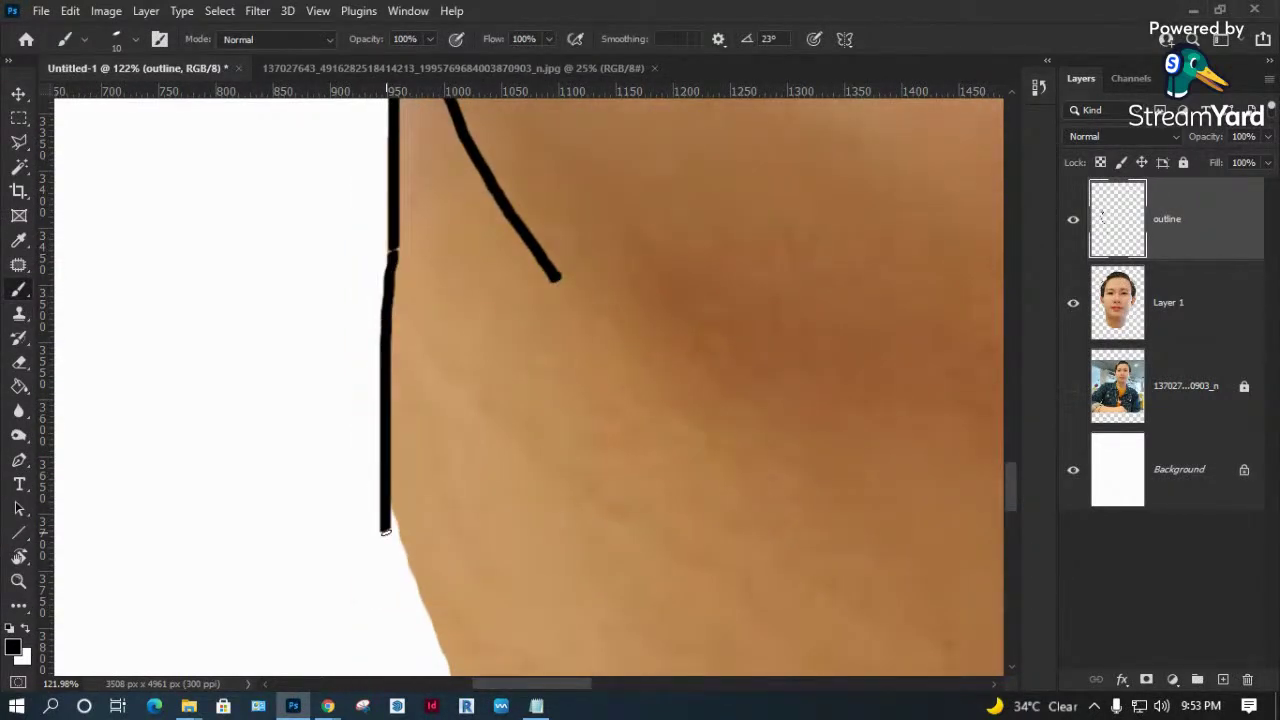
scroll(385, 531, down, 3)
scroll(386, 535, down, 4)
Zoom to the right cheek and ear, then hatch black strokes along the hairline above the ear.
key(z)
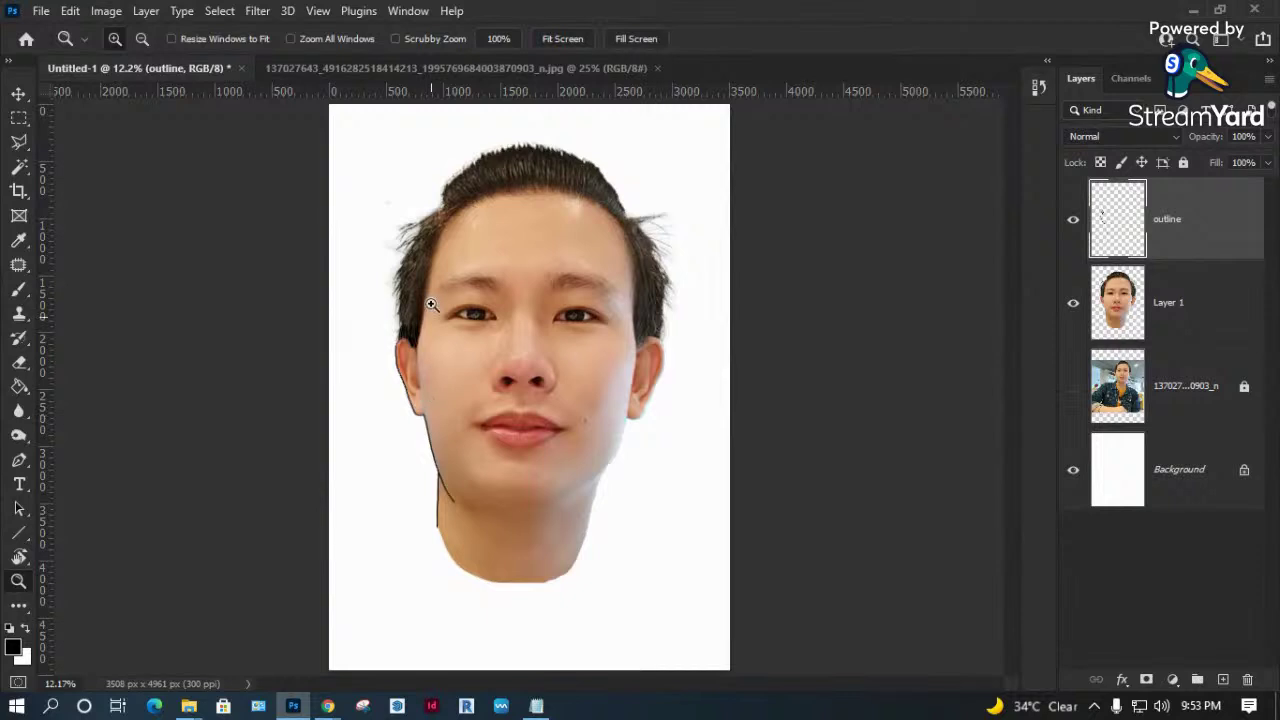
drag(700, 326, 606, 456)
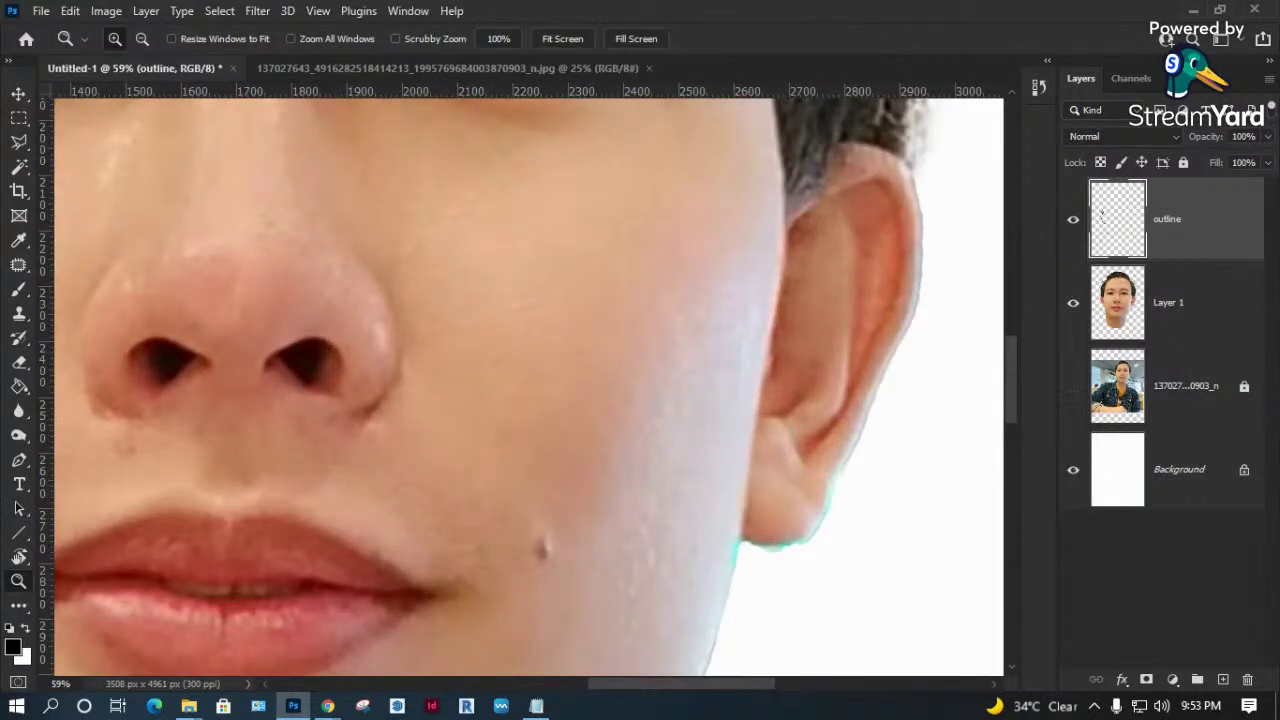
key(alt+Tab)
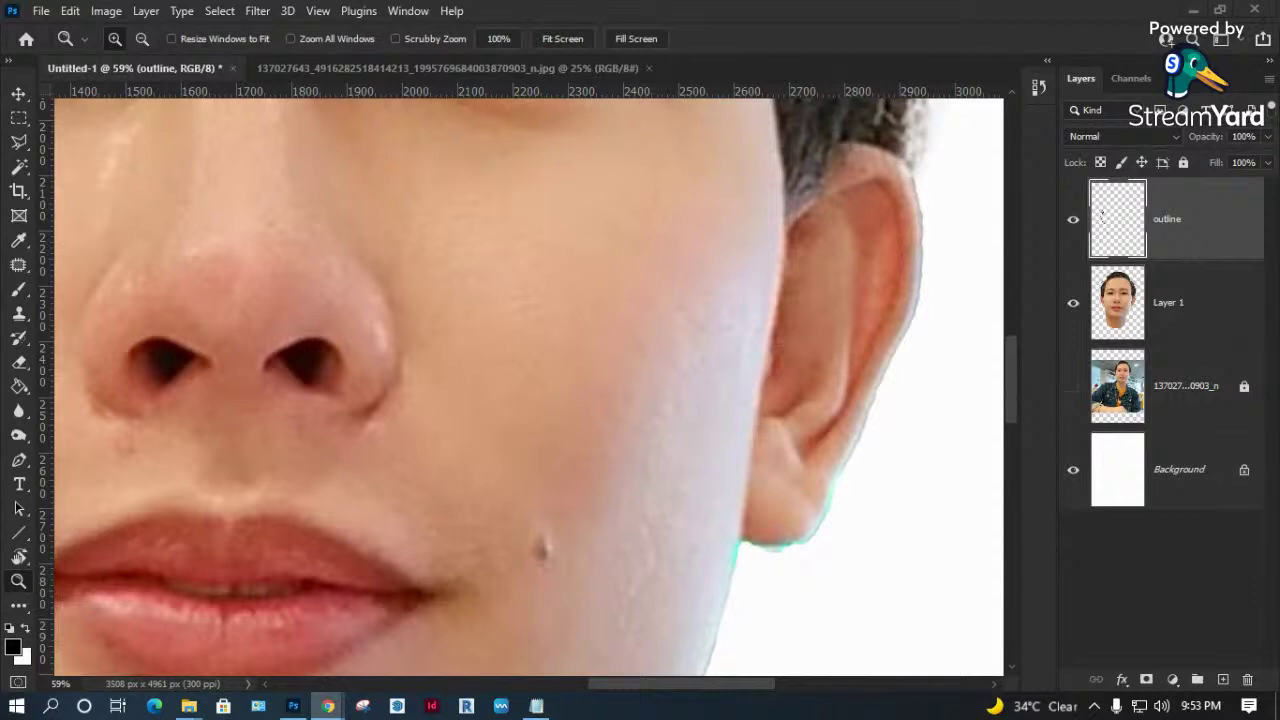
key(alt+Tab)
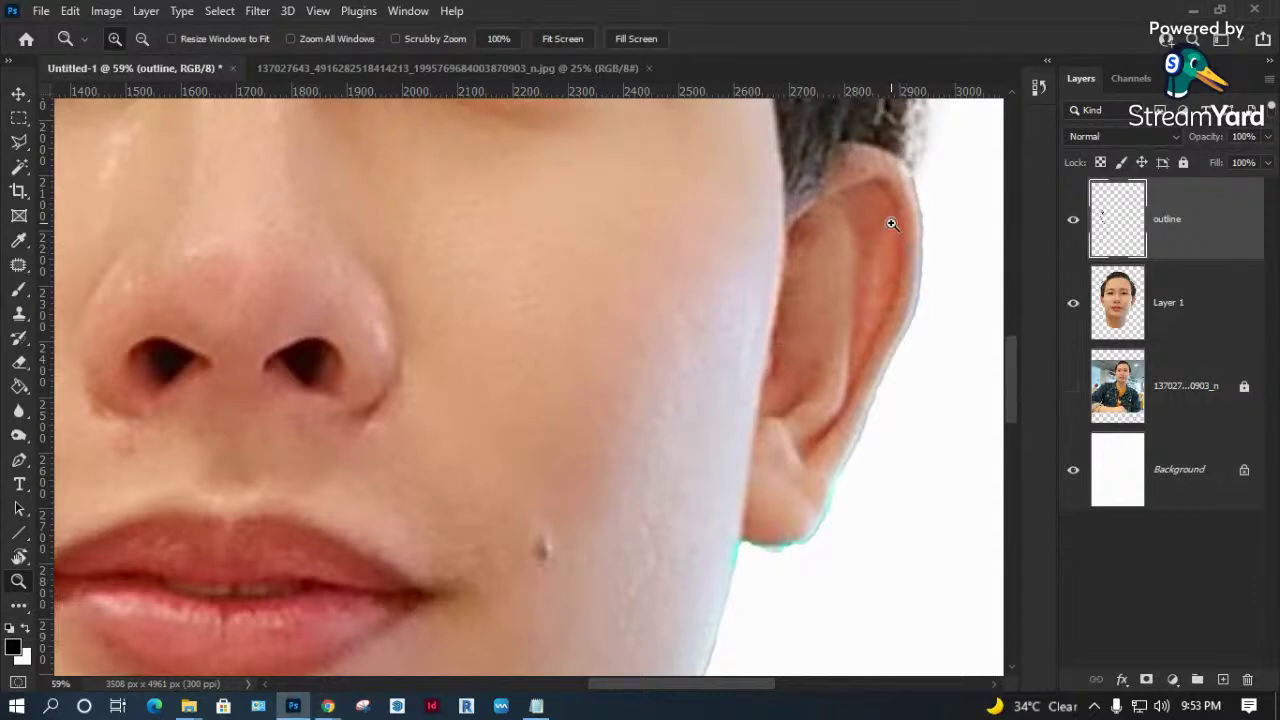
key(b)
drag(783, 160, 713, 345)
mouse_move(742, 244)
mouse_down()
mouse_move(724, 340)
mouse_move(763, 265)
mouse_move(722, 386)
mouse_up()
drag(738, 316, 713, 388)
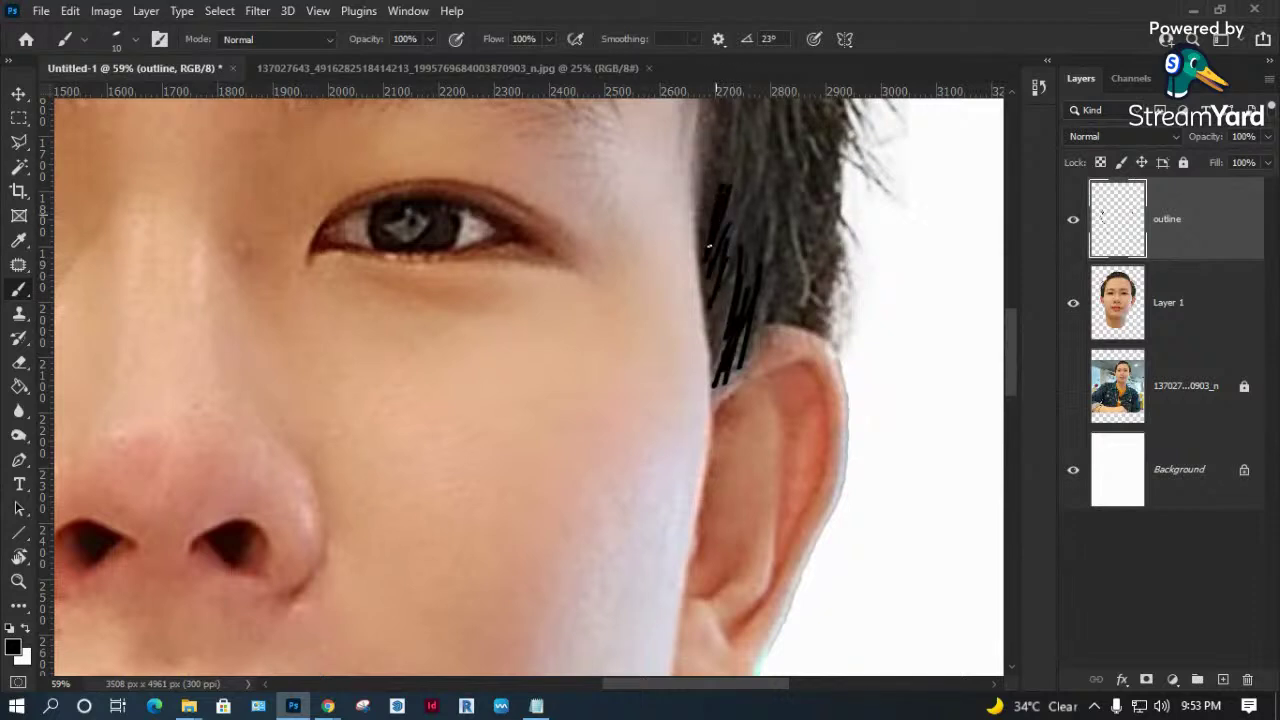
mouse_move(737, 248)
mouse_down()
mouse_move(724, 314)
mouse_move(734, 356)
mouse_up()
Zoom closer and paint vertical and slanted hatch strokes on the hair above the right ear.
key(ctrl+space)
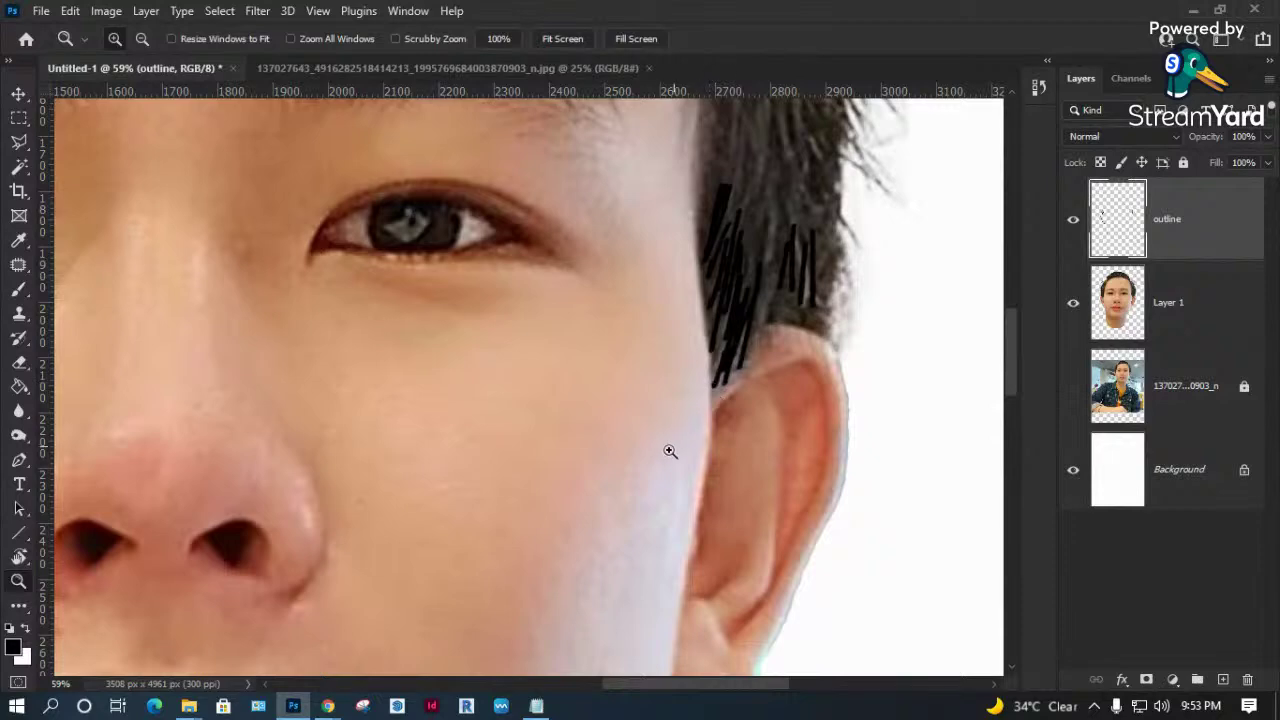
drag(673, 447, 894, 152)
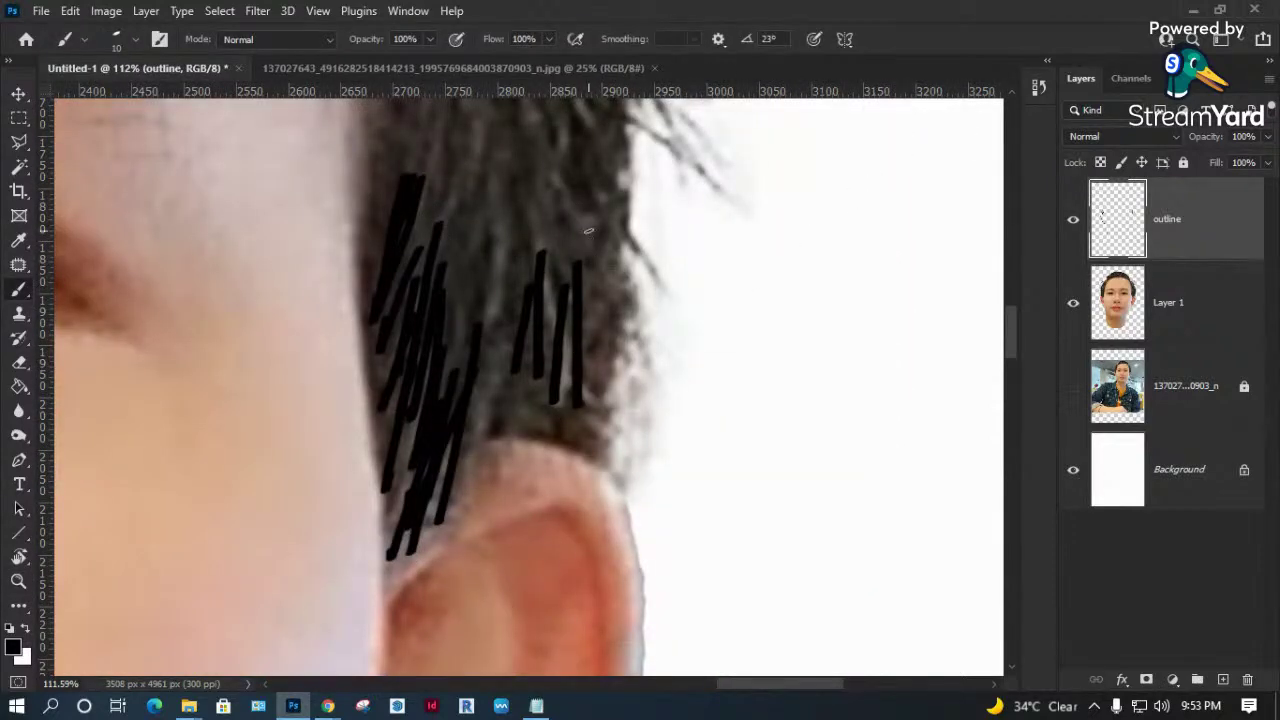
drag(588, 230, 595, 425)
drag(610, 258, 625, 460)
drag(632, 292, 622, 466)
drag(612, 318, 598, 460)
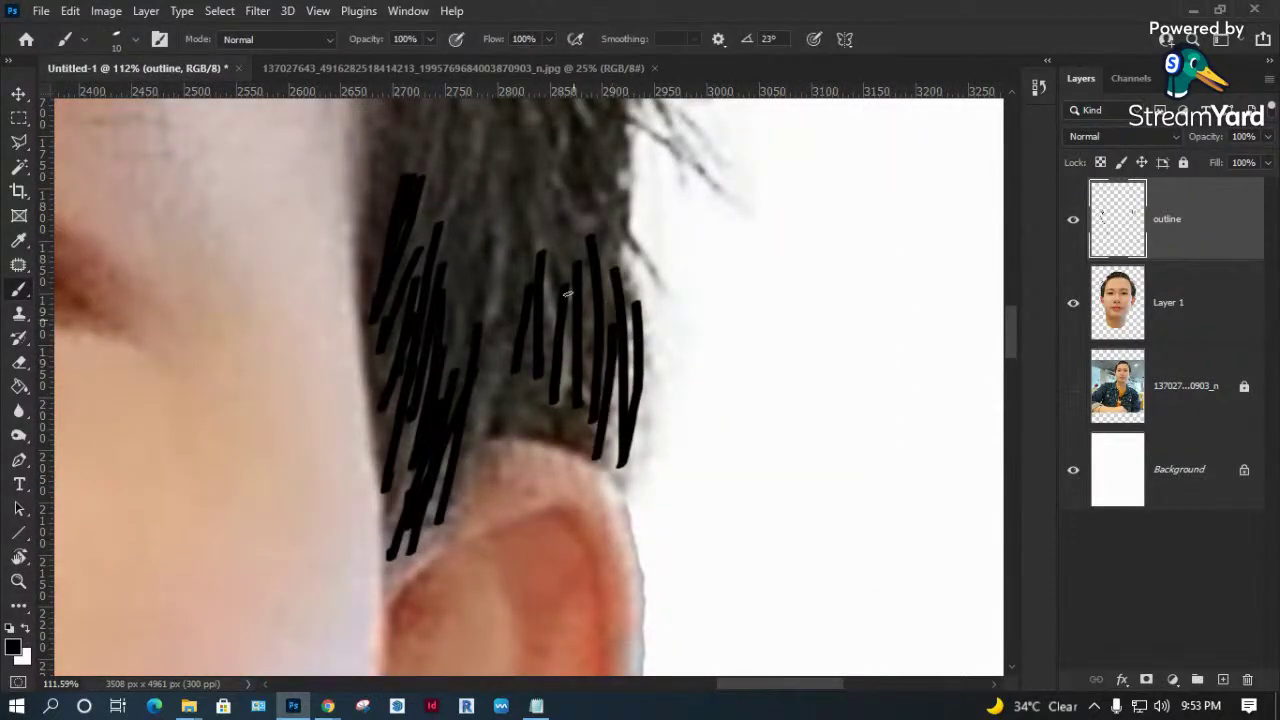
drag(566, 262, 520, 420)
drag(516, 250, 486, 412)
mouse_move(484, 278)
mouse_down()
mouse_move(452, 415)
mouse_move(444, 345)
mouse_up()
Hatch down the hair's left edge and fill gaps between existing strokes.
drag(418, 287, 378, 392)
drag(402, 330, 370, 480)
drag(408, 380, 398, 541)
drag(416, 440, 377, 532)
drag(416, 437, 386, 513)
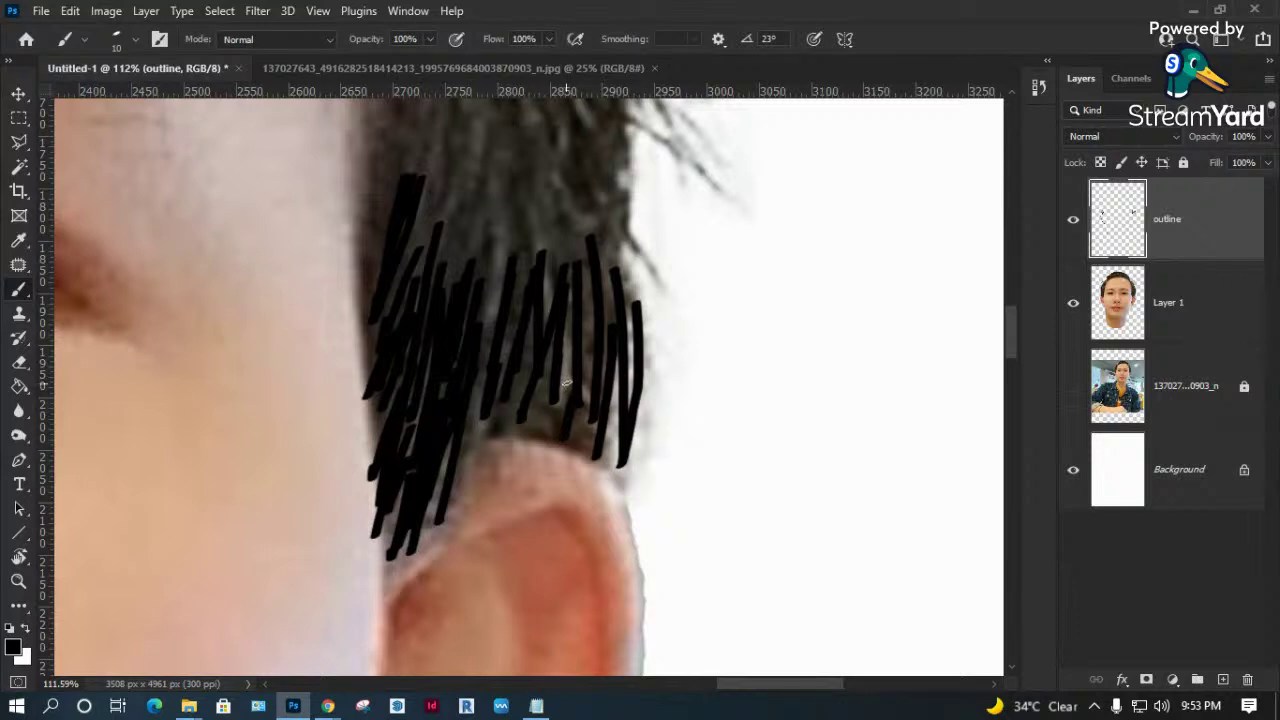
drag(522, 362, 498, 440)
drag(503, 393, 454, 492)
drag(542, 390, 534, 418)
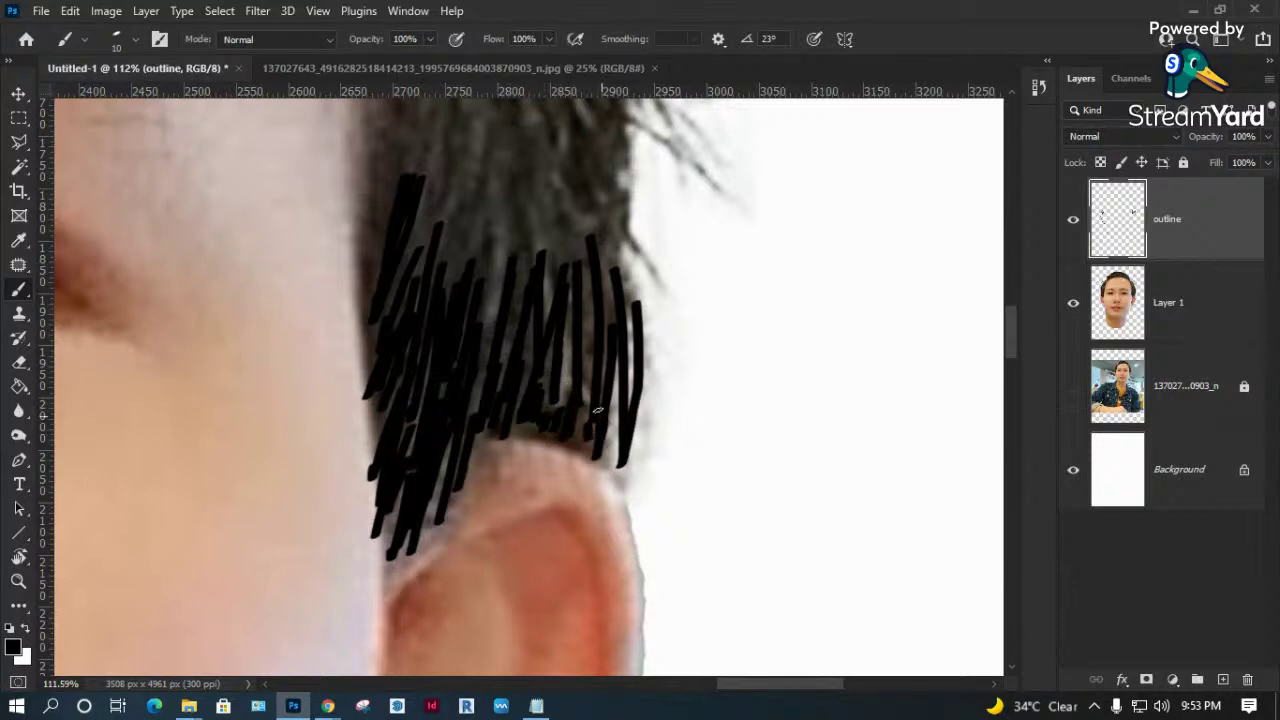
Add thin black hatch strokes along the hair's left edge and inside the hair.
drag(464, 225, 514, 500)
mouse_move(426, 214)
mouse_down()
mouse_move(393, 362)
mouse_move(406, 388)
mouse_up()
drag(452, 254, 412, 428)
drag(486, 256, 426, 518)
drag(448, 348, 414, 502)
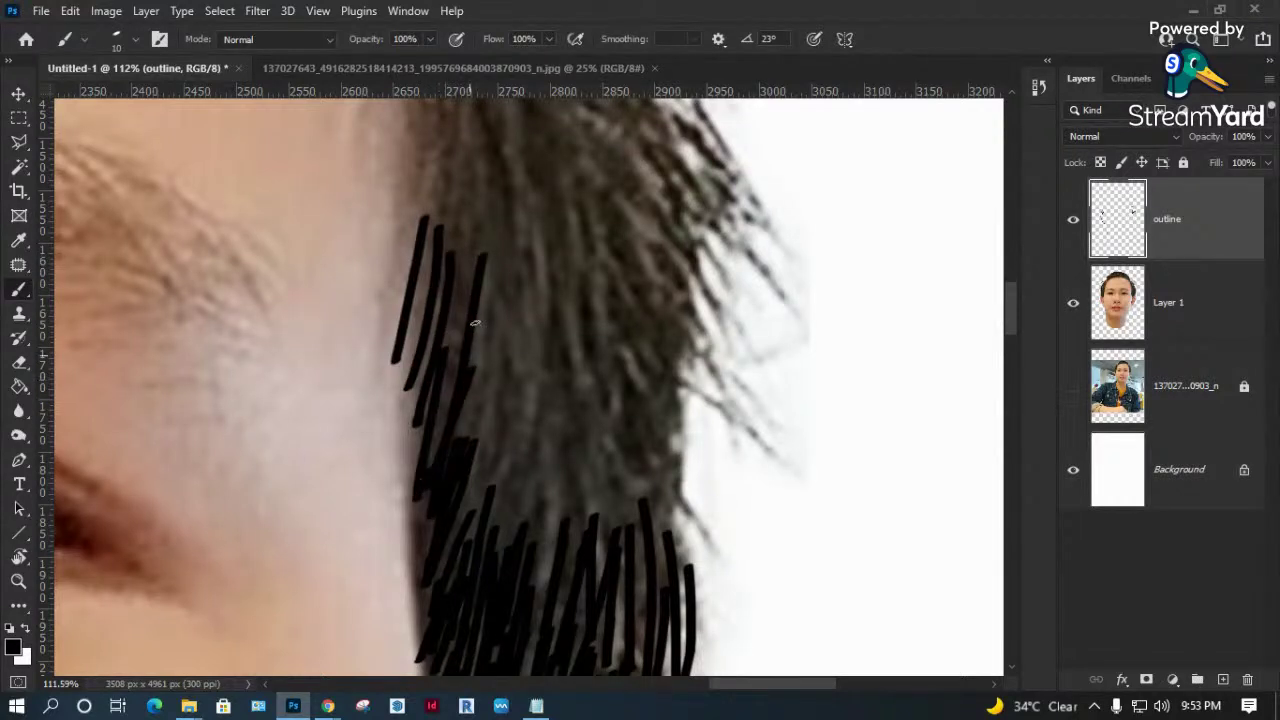
drag(510, 292, 476, 486)
drag(494, 334, 466, 438)
drag(520, 288, 478, 516)
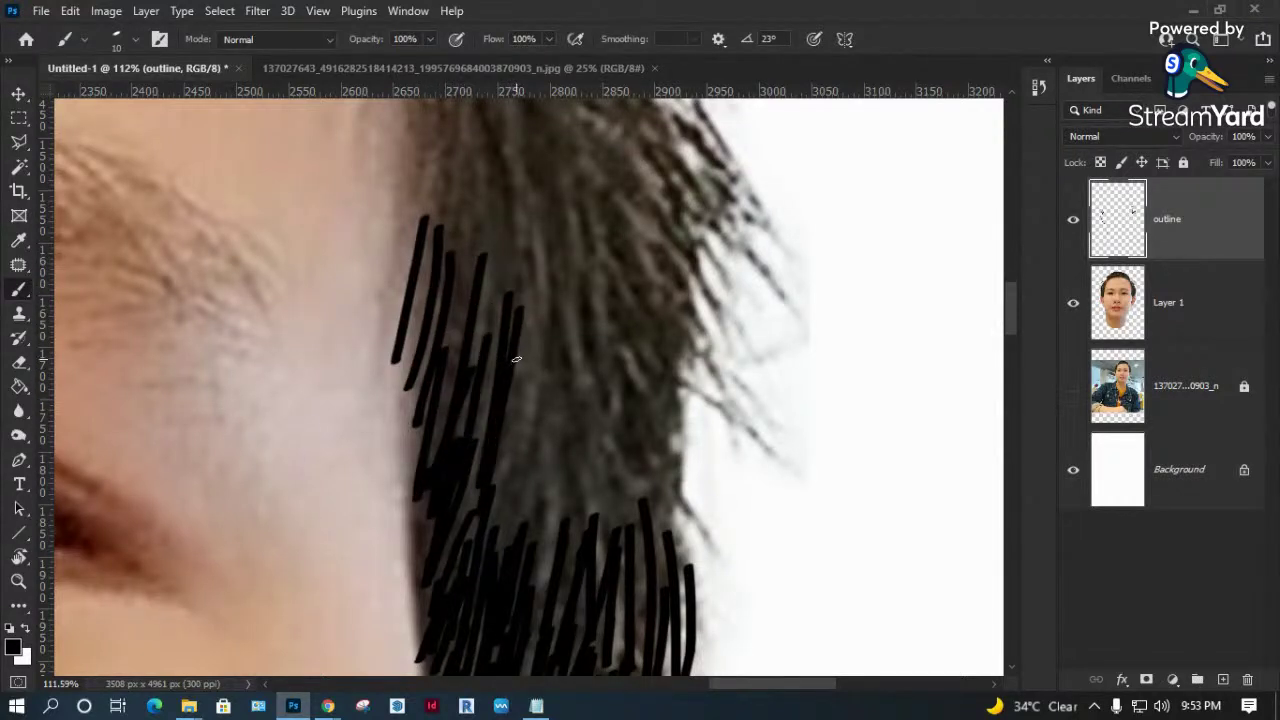
Extend the hatching rightward with vertical strokes across the middle and at the right edge.
drag(556, 274, 506, 514)
drag(534, 328, 512, 470)
drag(520, 400, 498, 546)
drag(570, 404, 548, 574)
drag(540, 378, 520, 570)
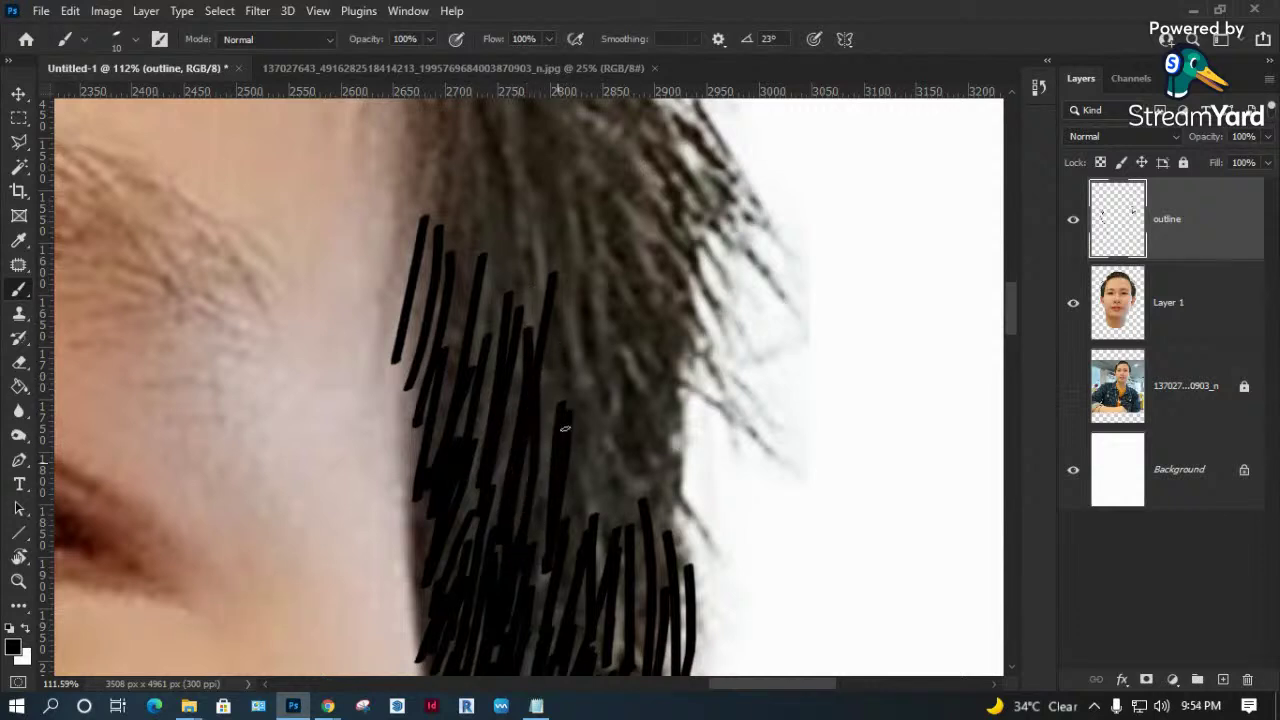
drag(582, 340, 568, 486)
mouse_move(606, 302)
mouse_down()
mouse_move(594, 540)
mouse_move(612, 512)
mouse_up()
drag(630, 342, 700, 590)
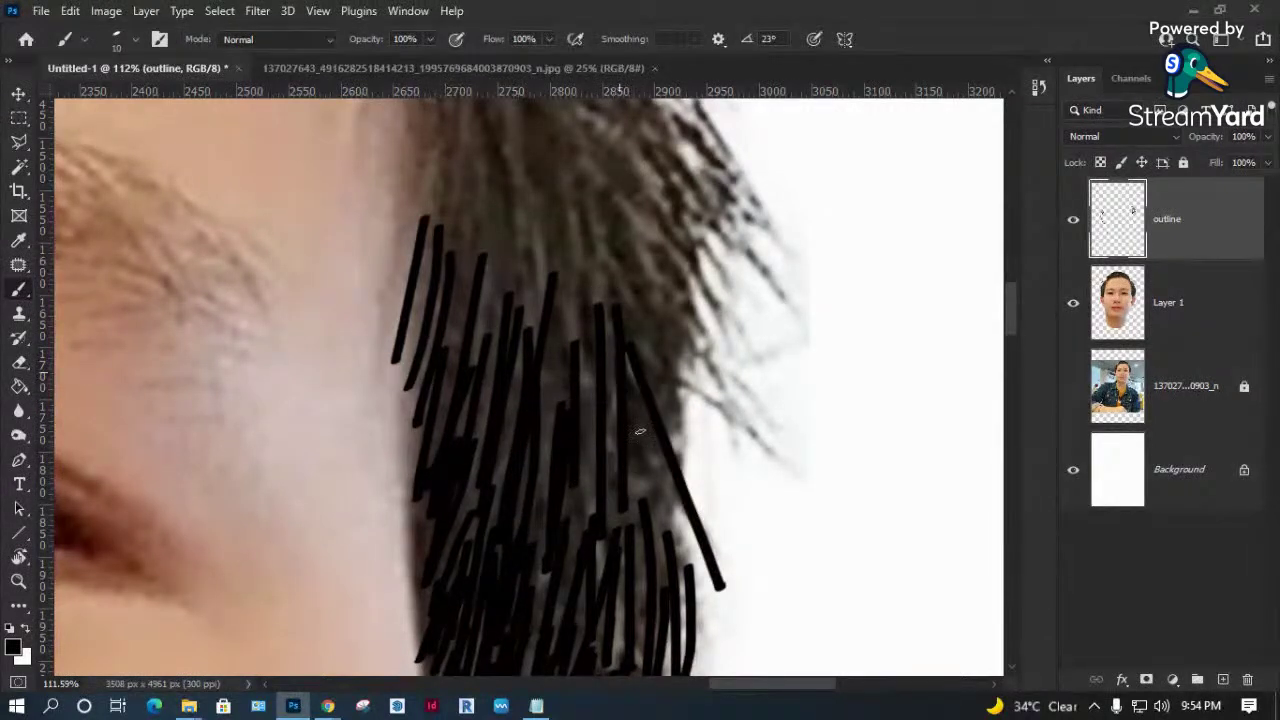
drag(640, 392, 668, 582)
Draw diagonal strokes along the hair's right edge and hatch its upper right part.
scroll(580, 371, up, 3)
drag(584, 346, 652, 522)
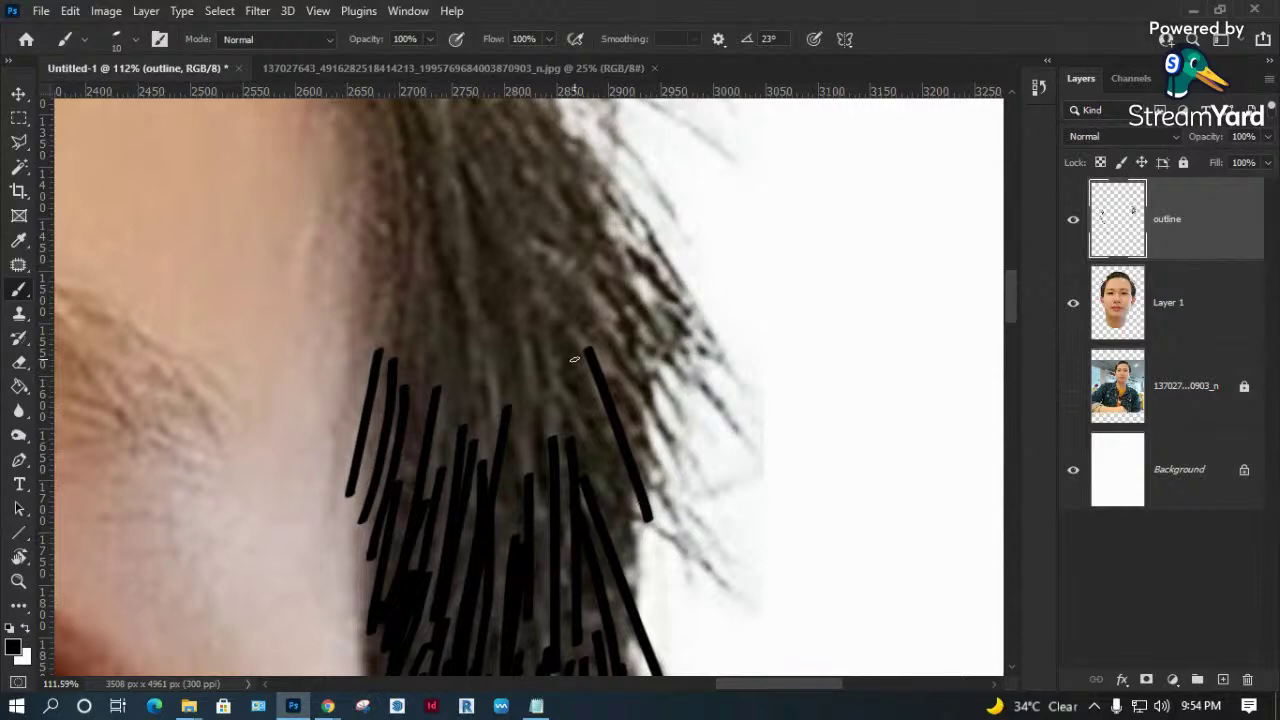
drag(578, 378, 652, 588)
drag(618, 358, 690, 550)
drag(660, 438, 610, 296)
drag(574, 204, 656, 376)
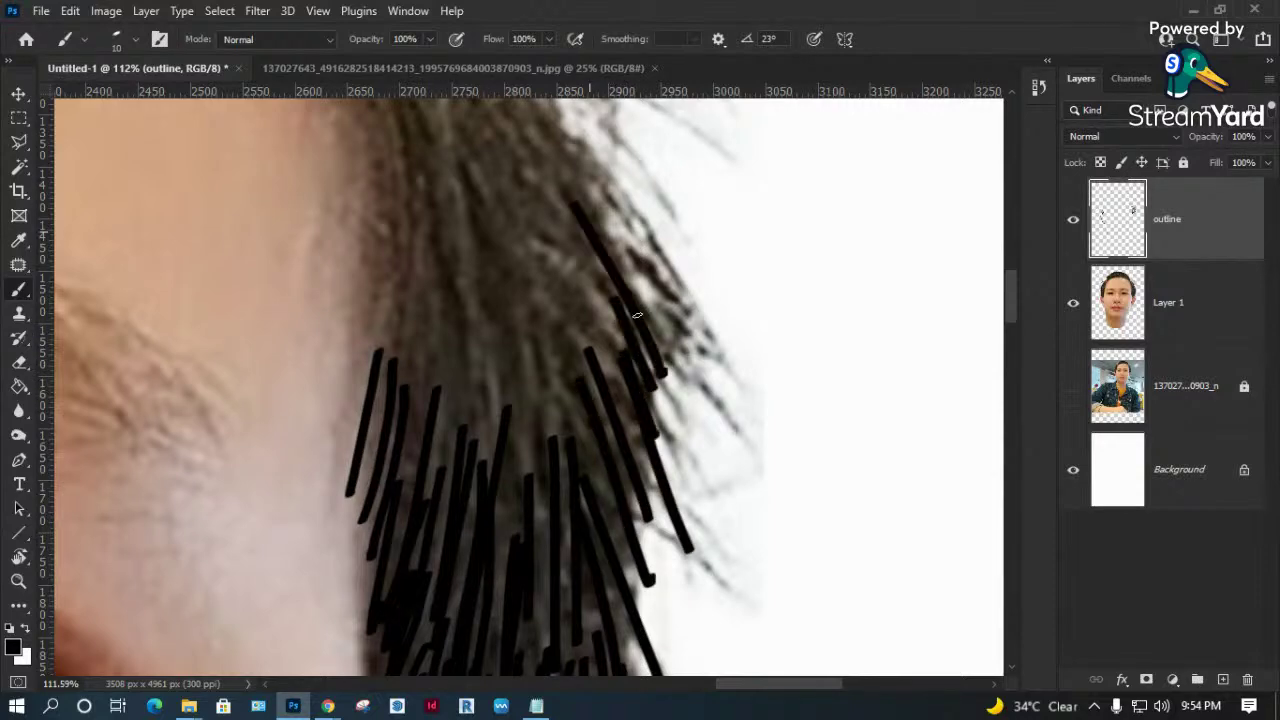
drag(600, 226, 694, 382)
drag(630, 240, 698, 416)
mouse_move(648, 216)
mouse_down()
mouse_move(710, 366)
mouse_move(756, 410)
mouse_up()
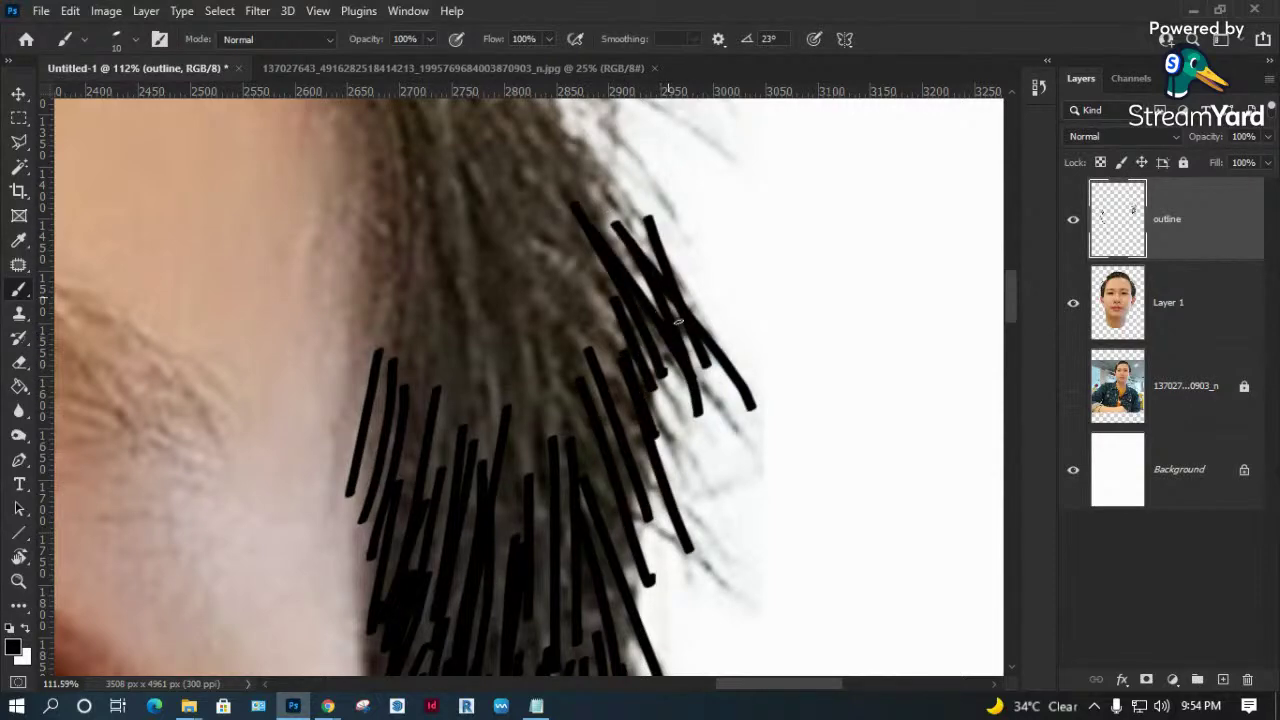
Add more diagonal strokes at the hair's edge and higher up, plus two vertical strokes.
drag(680, 330, 738, 466)
drag(652, 370, 708, 496)
drag(586, 344, 686, 539)
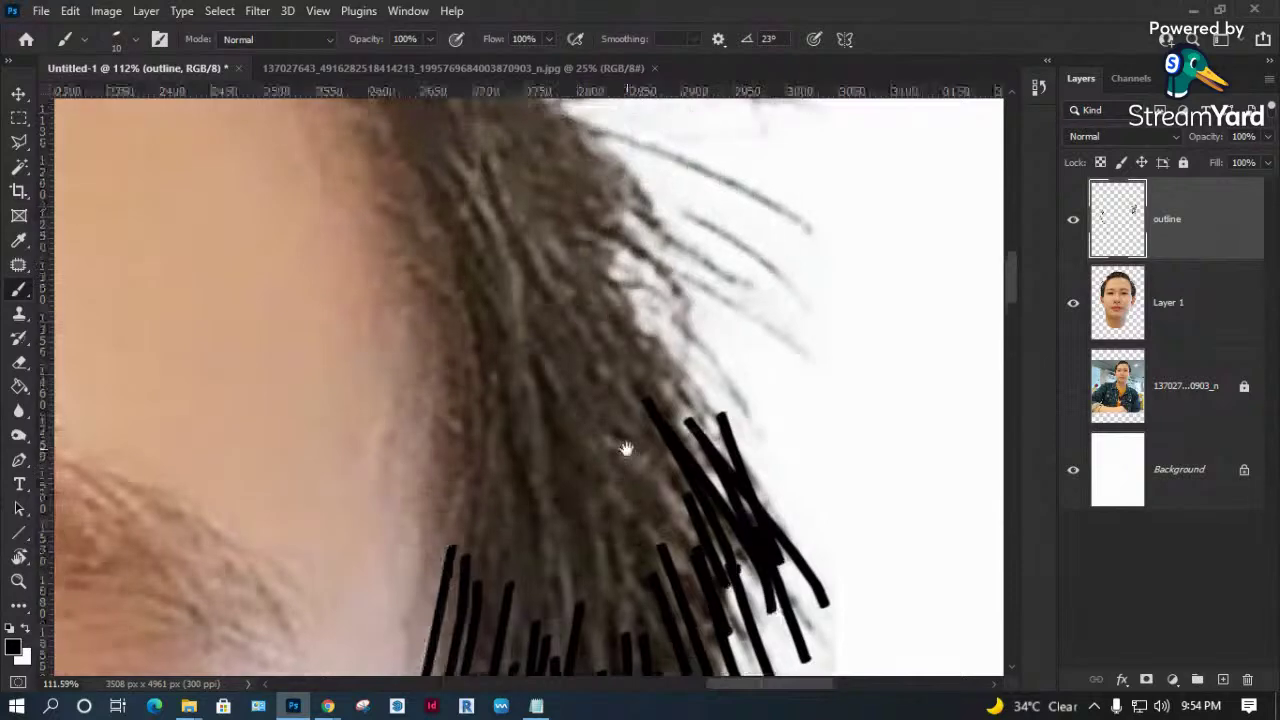
drag(586, 236, 652, 386)
drag(535, 246, 650, 384)
drag(644, 330, 704, 440)
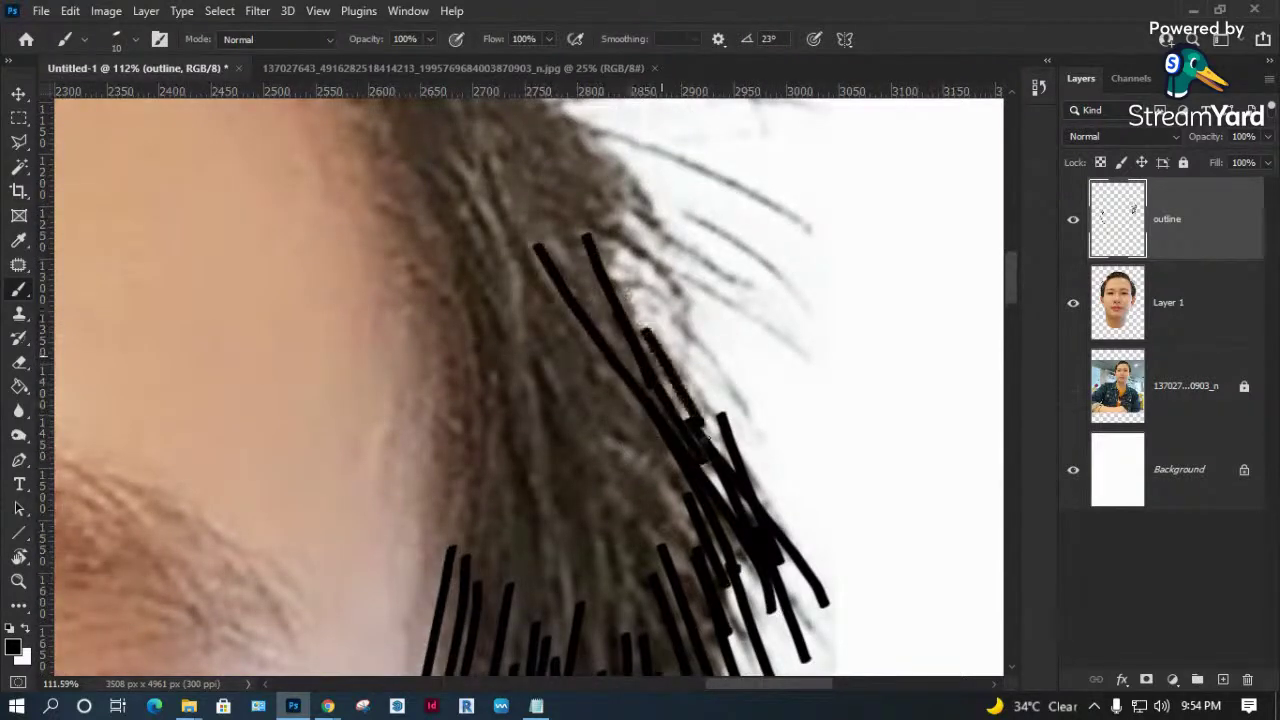
drag(508, 266, 532, 450)
drag(475, 280, 496, 505)
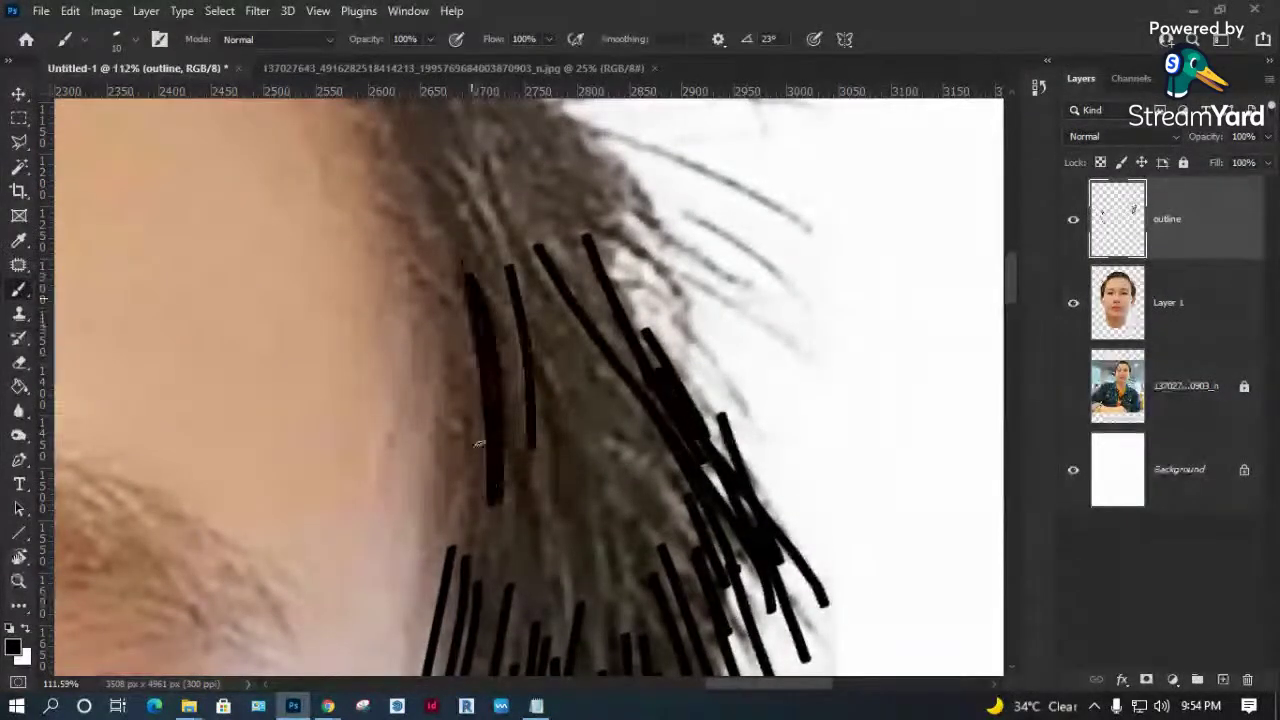
Fill the brown hair area with curved and vertical strokes, including a short lower one.
mouse_move(455, 295)
mouse_down()
mouse_move(460, 568)
mouse_move(462, 535)
mouse_up()
drag(480, 346, 466, 572)
drag(496, 400, 502, 566)
mouse_move(522, 383)
mouse_down()
mouse_move(509, 294)
mouse_move(500, 542)
mouse_up()
drag(489, 457, 478, 545)
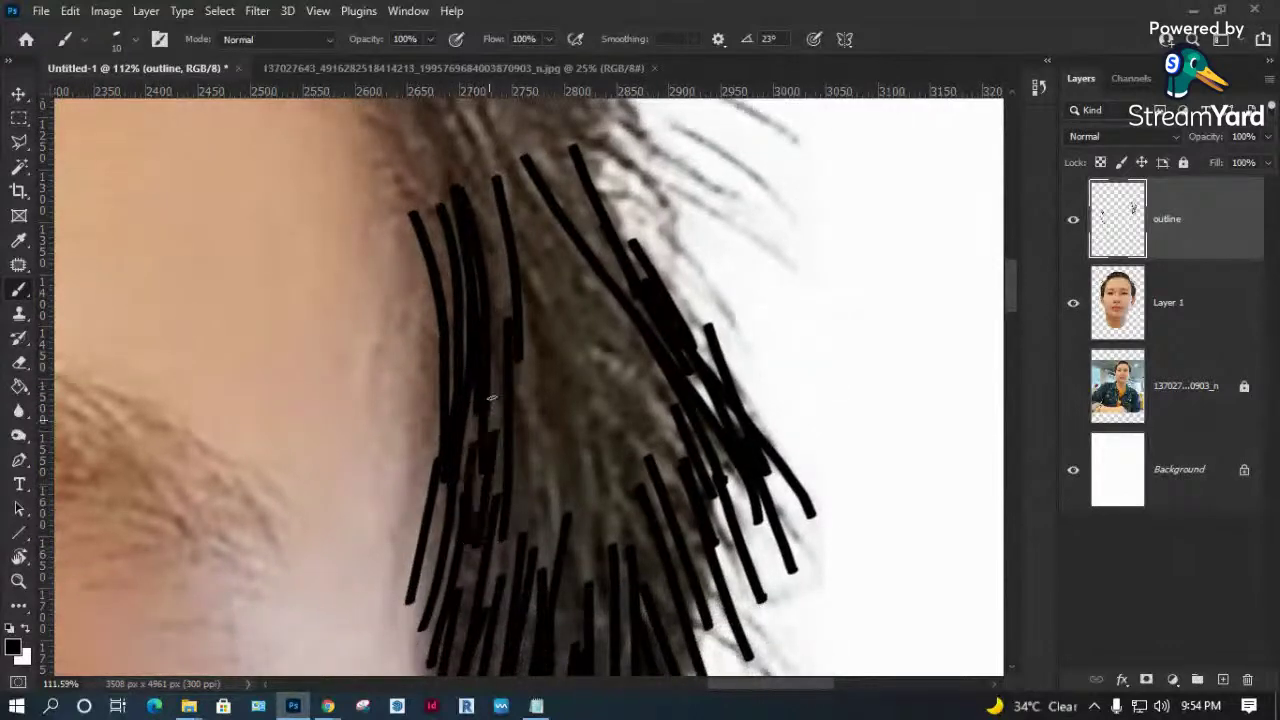
drag(530, 364, 519, 532)
mouse_move(572, 340)
mouse_down()
mouse_move(538, 548)
mouse_move(614, 500)
mouse_up()
mouse_move(592, 268)
mouse_down()
mouse_move(662, 466)
mouse_move(688, 468)
mouse_up()
Draw long diagonal strokes on the lower hair and trace stray hairs right of the hairline.
drag(600, 160, 676, 560)
mouse_move(632, 497)
mouse_down()
mouse_move(850, 655)
mouse_move(808, 675)
mouse_up()
mouse_move(584, 418)
mouse_down()
mouse_move(826, 488)
mouse_move(794, 560)
mouse_up()
drag(622, 466, 750, 552)
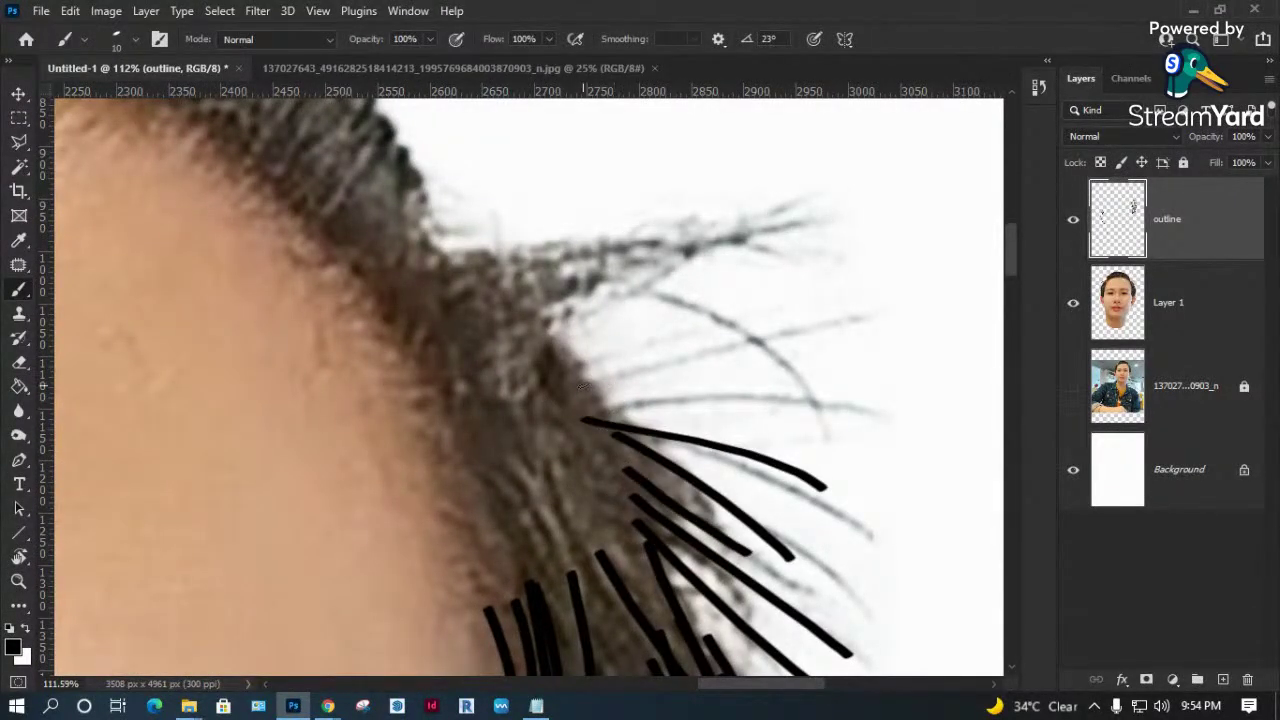
drag(580, 386, 875, 326)
drag(626, 366, 787, 304)
drag(613, 395, 881, 405)
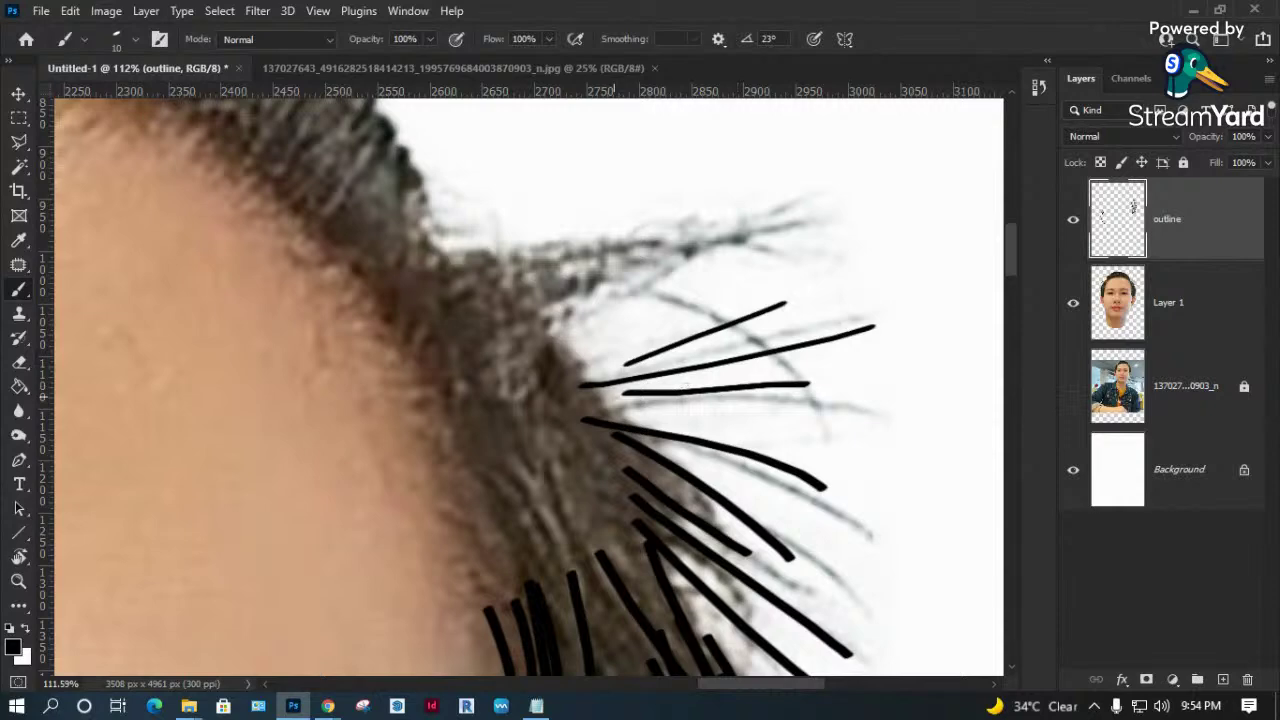
mouse_move(568, 328)
mouse_down()
mouse_move(587, 398)
mouse_move(671, 358)
mouse_up()
Trace the wispy hairs sticking out sideways, adding curved and diagonal strokes.
drag(490, 352, 703, 352)
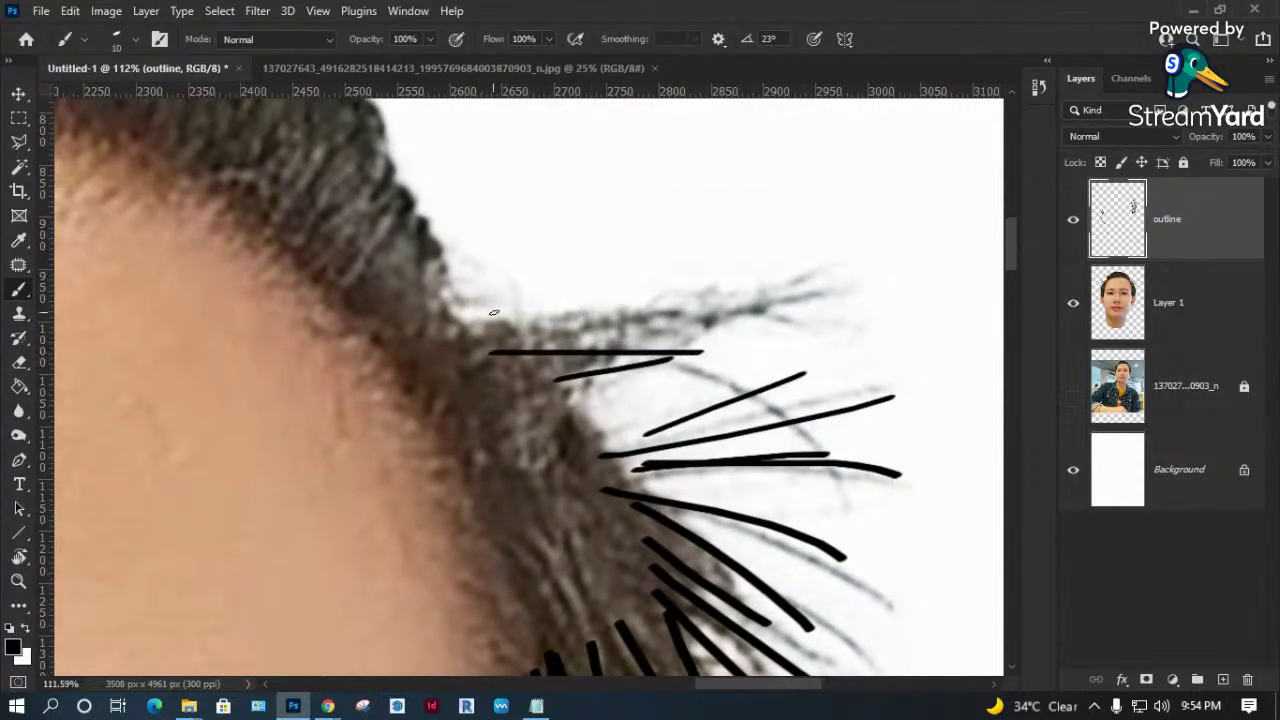
drag(500, 315, 669, 331)
drag(459, 318, 671, 332)
mouse_move(429, 319)
mouse_down()
mouse_move(592, 343)
mouse_move(767, 329)
mouse_up()
mouse_move(636, 313)
mouse_down()
mouse_move(790, 312)
mouse_move(800, 277)
mouse_up()
drag(600, 347, 822, 450)
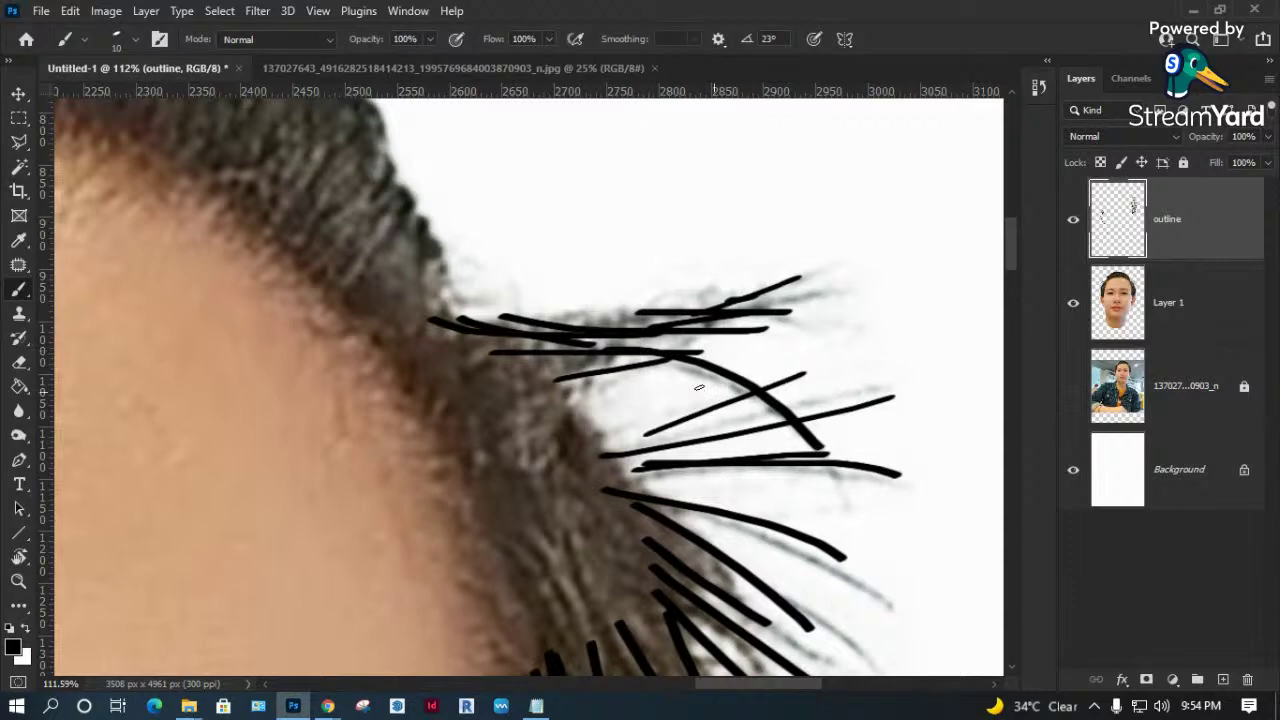
drag(530, 353, 652, 470)
drag(522, 396, 672, 545)
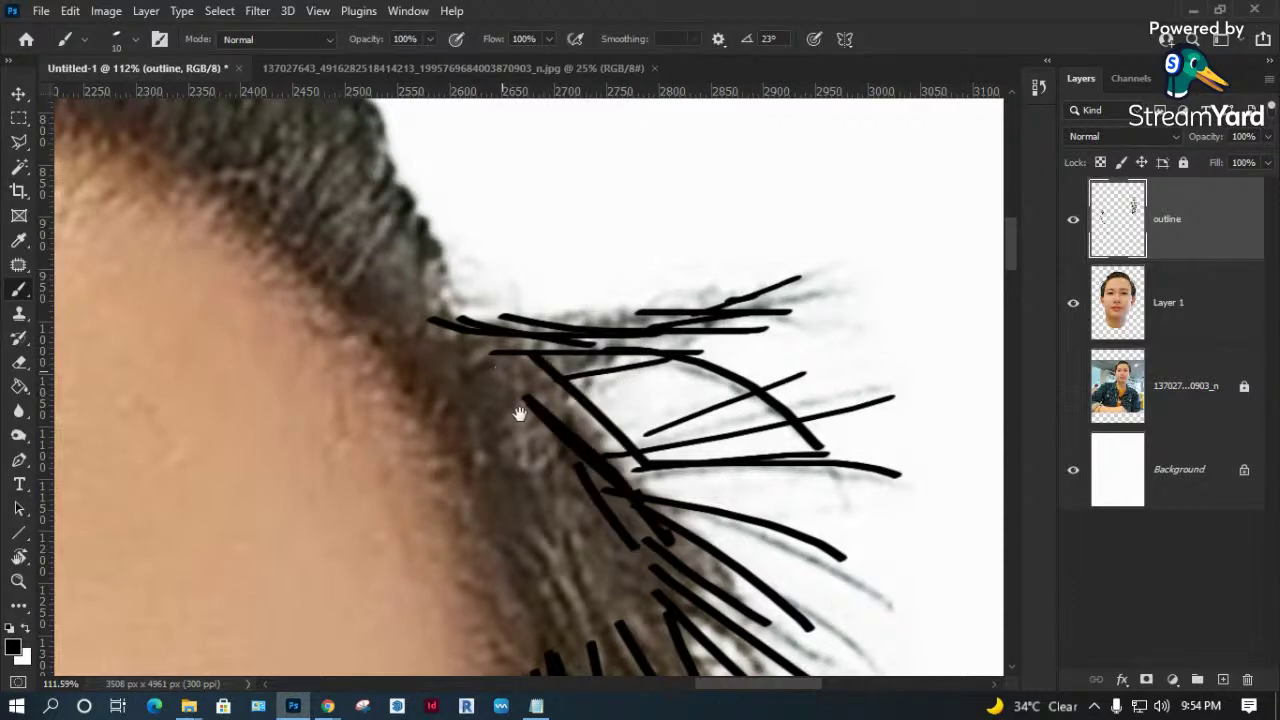
Pan to the hairline and hatch curved and short strokes along it.
drag(436, 315, 490, 425)
mouse_move(472, 327)
mouse_down()
mouse_move(404, 408)
mouse_move(423, 413)
mouse_up()
mouse_move(483, 351)
mouse_down()
mouse_move(438, 427)
mouse_move(448, 430)
mouse_up()
drag(498, 372, 458, 437)
drag(506, 384, 468, 447)
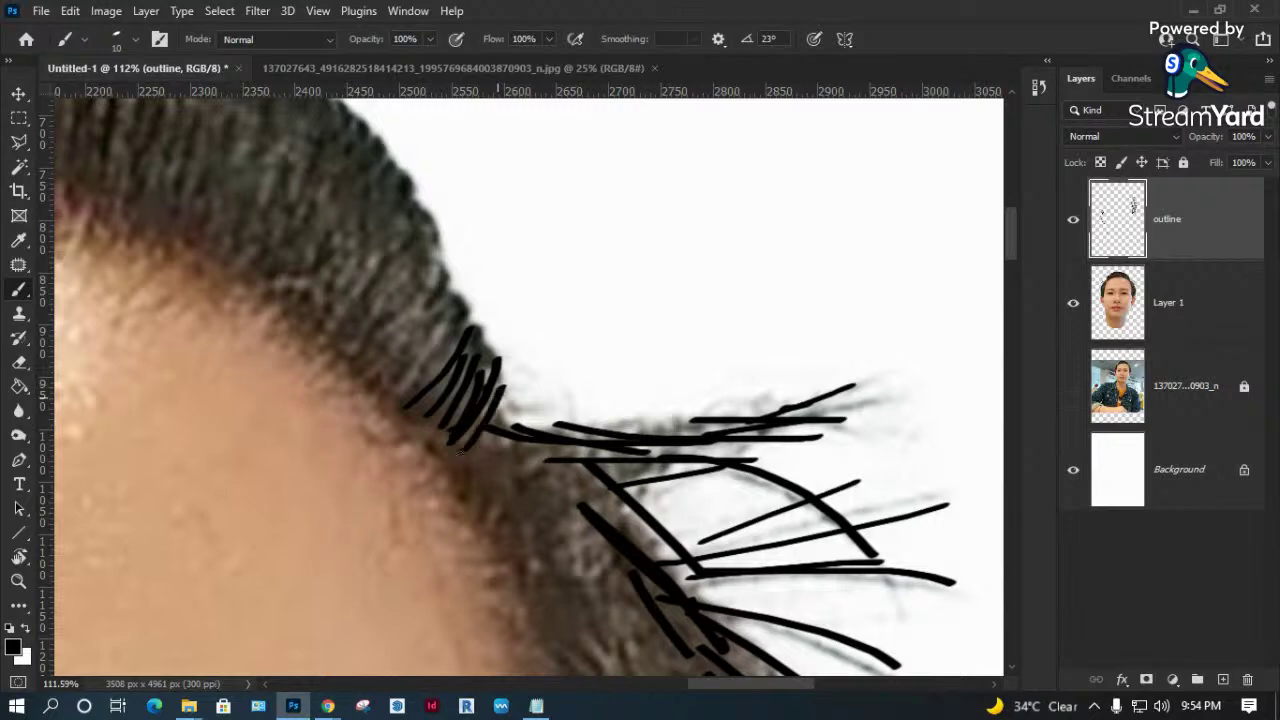
mouse_move(520, 497)
mouse_down()
mouse_move(420, 381)
mouse_move(362, 358)
mouse_up()
drag(440, 326, 354, 352)
drag(488, 318, 392, 354)
drag(496, 330, 404, 367)
Add strokes curving down the hairline and near-vertical strokes below it.
drag(500, 360, 420, 398)
mouse_move(370, 358)
mouse_down()
mouse_move(494, 418)
mouse_move(524, 462)
mouse_up()
drag(496, 414, 574, 518)
mouse_move(446, 434)
mouse_down()
mouse_move(548, 565)
mouse_move(511, 540)
mouse_up()
mouse_move(430, 448)
mouse_down()
mouse_move(430, 375)
mouse_move(505, 510)
mouse_up()
drag(448, 410, 484, 590)
mouse_move(446, 462)
mouse_down()
mouse_move(440, 570)
mouse_move(524, 612)
mouse_up()
drag(496, 470, 550, 602)
mouse_move(527, 464)
mouse_down()
mouse_move(495, 371)
mouse_move(562, 622)
mouse_up()
Keep hatching the hair with vertical strokes and diagonal strokes on the right.
drag(486, 398, 504, 460)
drag(498, 484, 526, 610)
drag(530, 402, 490, 576)
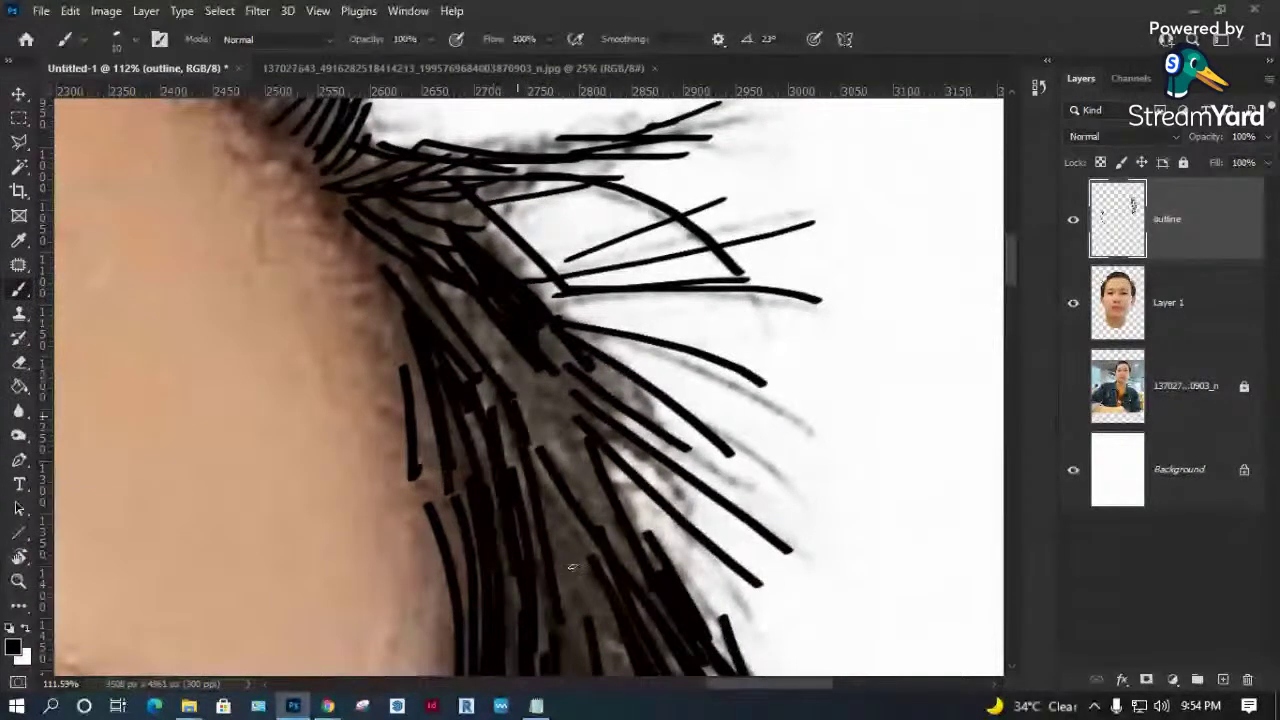
drag(530, 430, 590, 670)
drag(508, 374, 606, 524)
drag(498, 338, 630, 494)
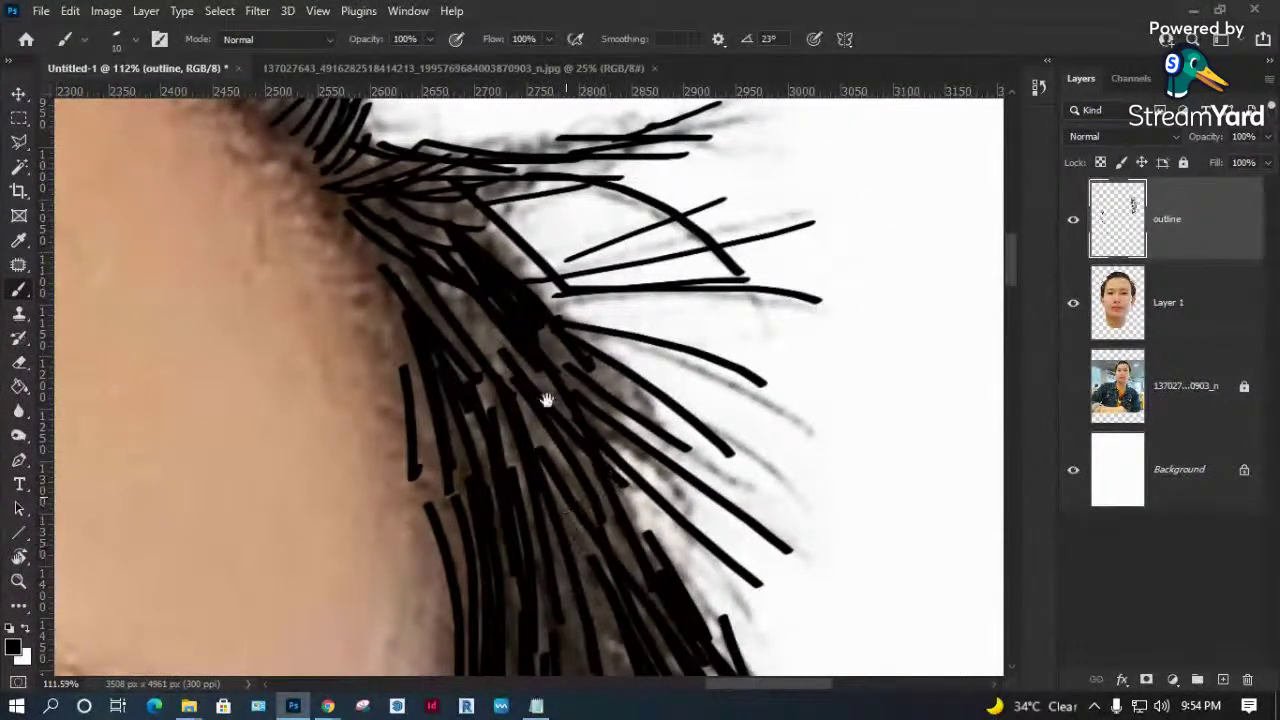
Fill remaining gaps in the hatched hair, then pan up toward the top hairline.
drag(547, 400, 520, 195)
drag(530, 286, 566, 414)
drag(562, 466, 574, 556)
drag(518, 308, 532, 366)
drag(522, 458, 534, 512)
drag(530, 332, 560, 524)
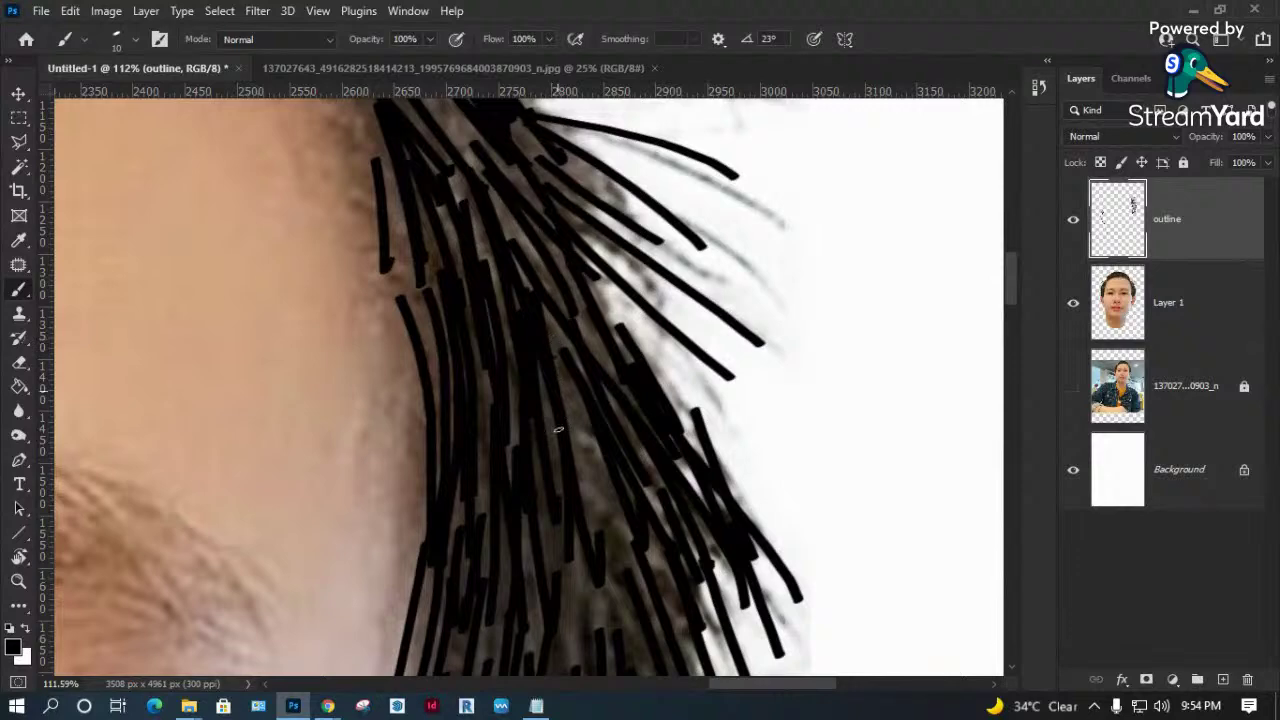
drag(420, 130, 535, 500)
drag(508, 371, 589, 558)
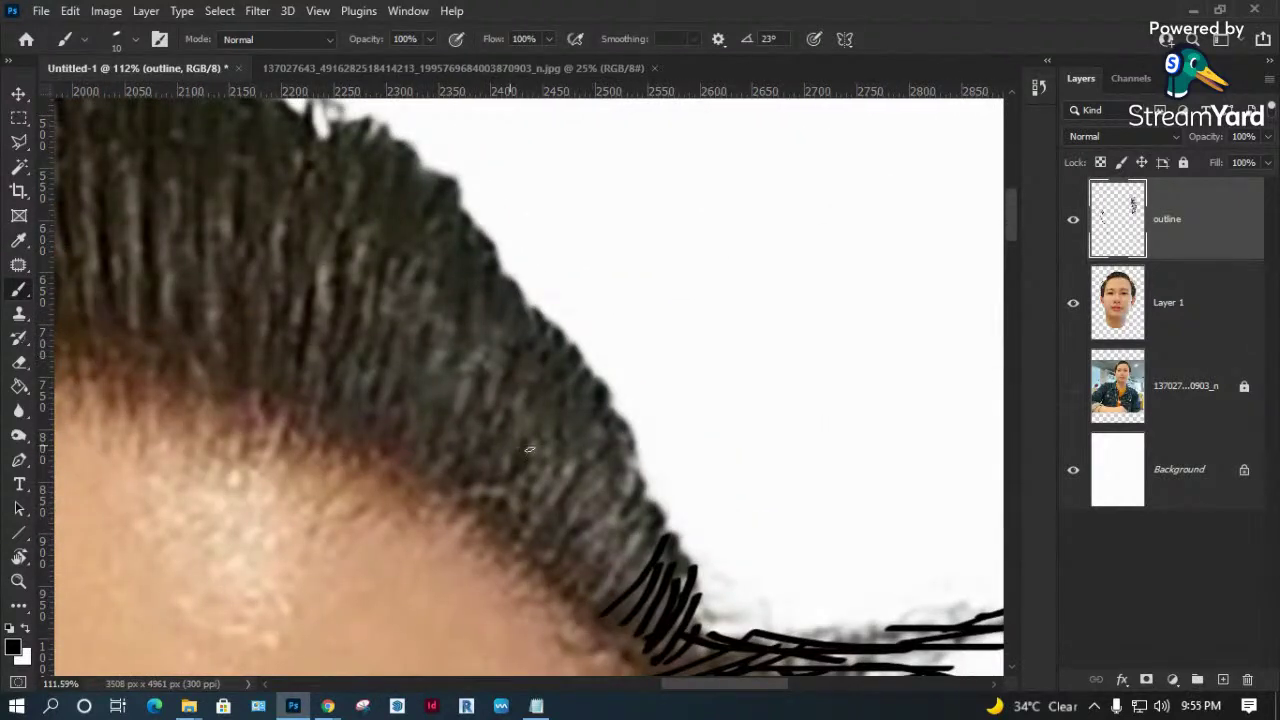
Paint long black diagonal strokes along the top hairline.
drag(552, 342, 499, 489)
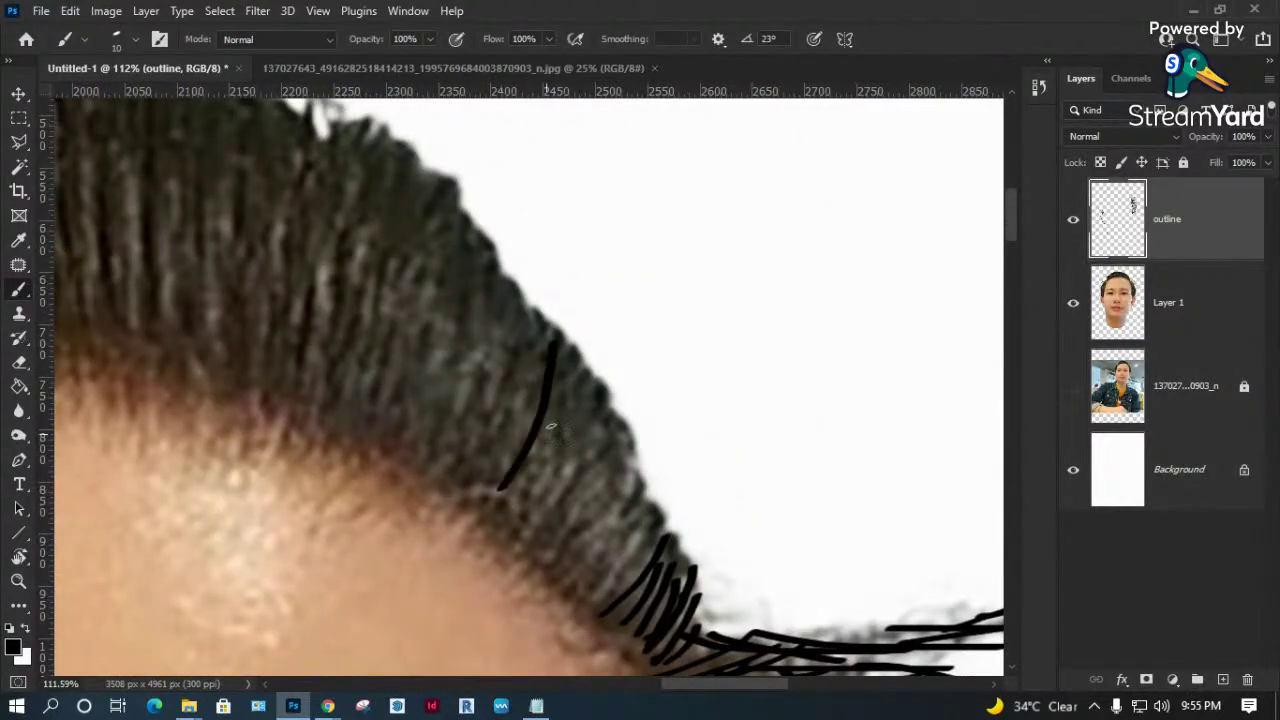
drag(572, 377, 520, 507)
mouse_move(585, 385)
mouse_down()
mouse_move(532, 520)
mouse_move(548, 530)
mouse_up()
mouse_move(610, 425)
mouse_down()
mouse_move(560, 545)
mouse_move(575, 555)
mouse_up()
drag(634, 462, 600, 575)
drag(654, 520, 605, 578)
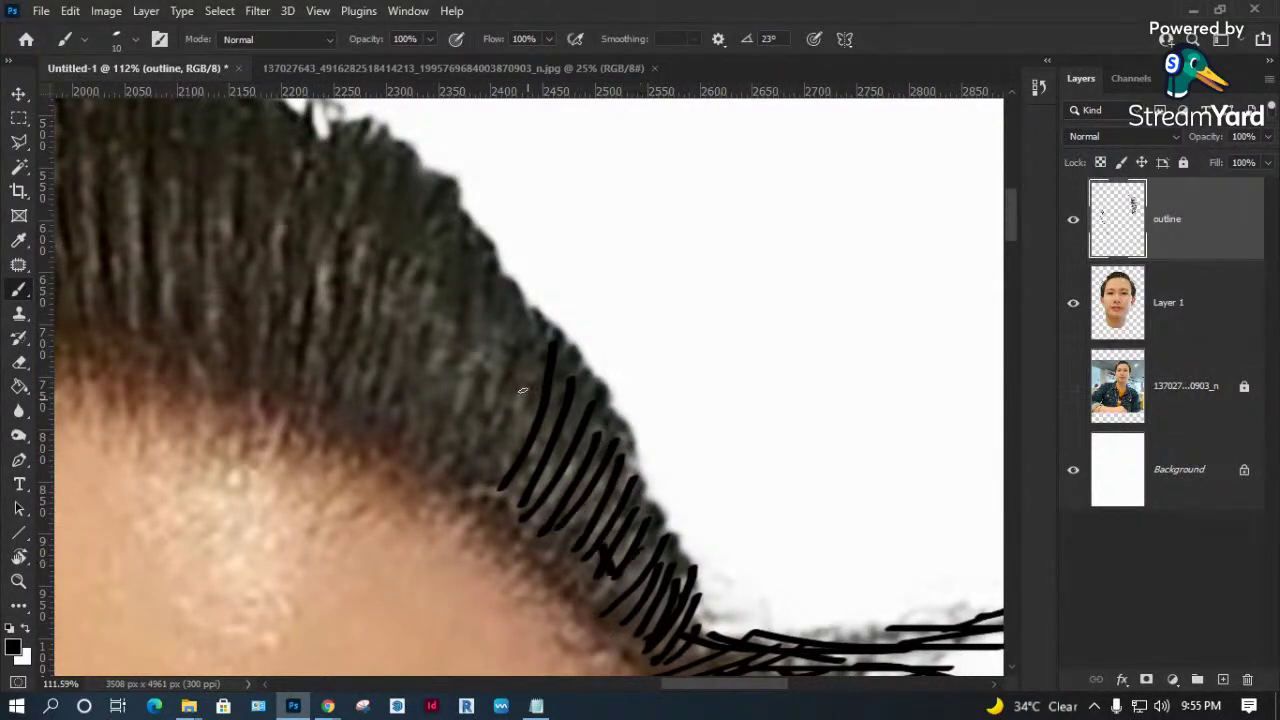
drag(495, 266, 443, 400)
drag(516, 298, 453, 444)
drag(512, 320, 464, 452)
drag(536, 352, 486, 476)
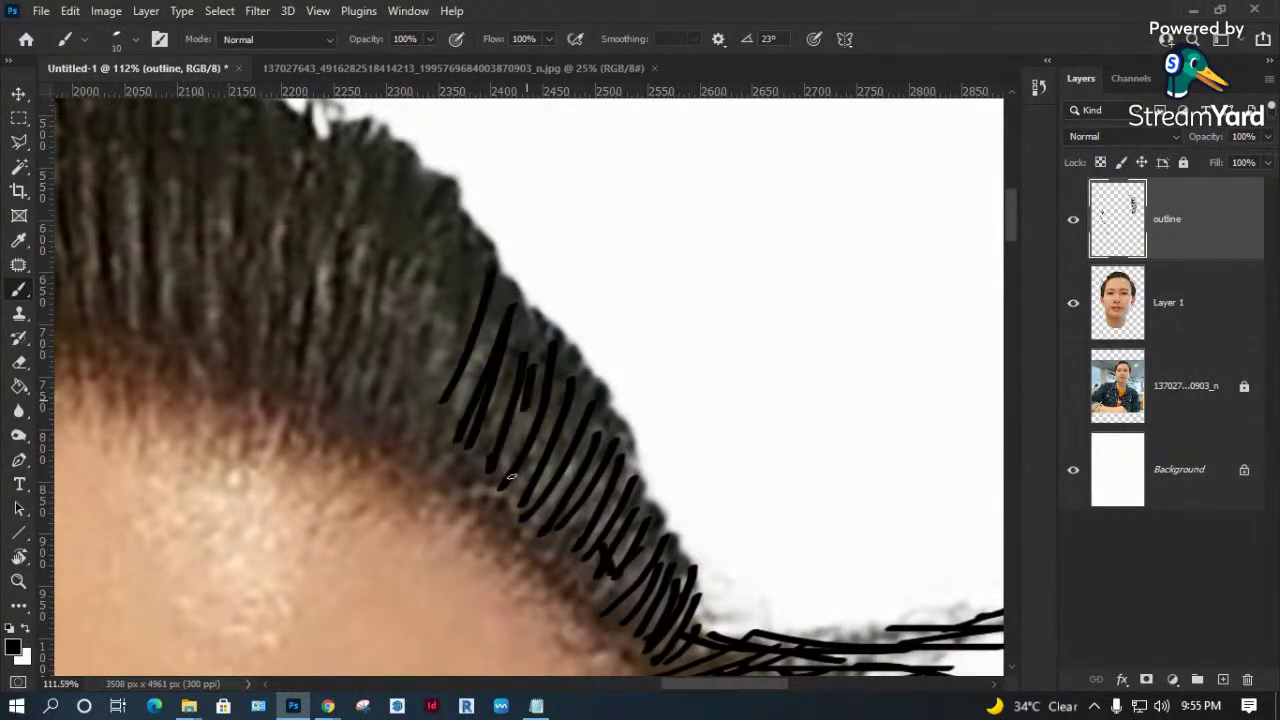
drag(530, 408, 508, 470)
drag(440, 351, 543, 451)
Hatch short vertical hair strokes on the top hair, extending leftward.
drag(460, 335, 446, 515)
drag(428, 420, 410, 505)
mouse_move(398, 365)
mouse_down()
mouse_move(386, 500)
mouse_move(356, 495)
mouse_up()
drag(362, 378, 328, 508)
drag(325, 390, 311, 485)
drag(264, 441, 246, 328)
mouse_move(238, 462)
mouse_down()
mouse_move(210, 306)
mouse_move(204, 346)
mouse_up()
drag(190, 446, 173, 294)
mouse_move(268, 310)
mouse_down()
mouse_move(270, 381)
mouse_move(270, 352)
mouse_up()
drag(304, 455, 314, 352)
mouse_move(460, 532)
mouse_down()
mouse_move(496, 412)
mouse_move(528, 382)
mouse_up()
drag(520, 450, 546, 388)
drag(498, 550, 533, 450)
Add vertical strokes along the upper and right hair edge.
drag(557, 372, 520, 520)
drag(576, 404, 540, 535)
mouse_move(370, 277)
mouse_down()
mouse_move(458, 354)
mouse_move(416, 322)
mouse_move(433, 381)
mouse_up()
drag(463, 308, 480, 396)
mouse_move(493, 341)
mouse_down()
mouse_move(500, 406)
mouse_move(525, 416)
mouse_up()
drag(558, 356, 570, 431)
drag(593, 351, 598, 451)
mouse_move(618, 388)
mouse_down()
mouse_move(610, 490)
mouse_move(628, 494)
mouse_up()
mouse_move(652, 418)
mouse_down()
mouse_move(644, 492)
mouse_move(673, 526)
mouse_up()
drag(294, 327, 599, 437)
mouse_move(506, 330)
mouse_down()
mouse_move(500, 490)
mouse_move(535, 490)
mouse_up()
mouse_move(556, 350)
mouse_down()
mouse_move(568, 495)
mouse_move(552, 480)
mouse_up()
mouse_move(582, 372)
mouse_down()
mouse_move(598, 490)
mouse_move(618, 496)
mouse_up()
drag(626, 380, 642, 504)
drag(660, 374, 683, 495)
drag(676, 396, 686, 502)
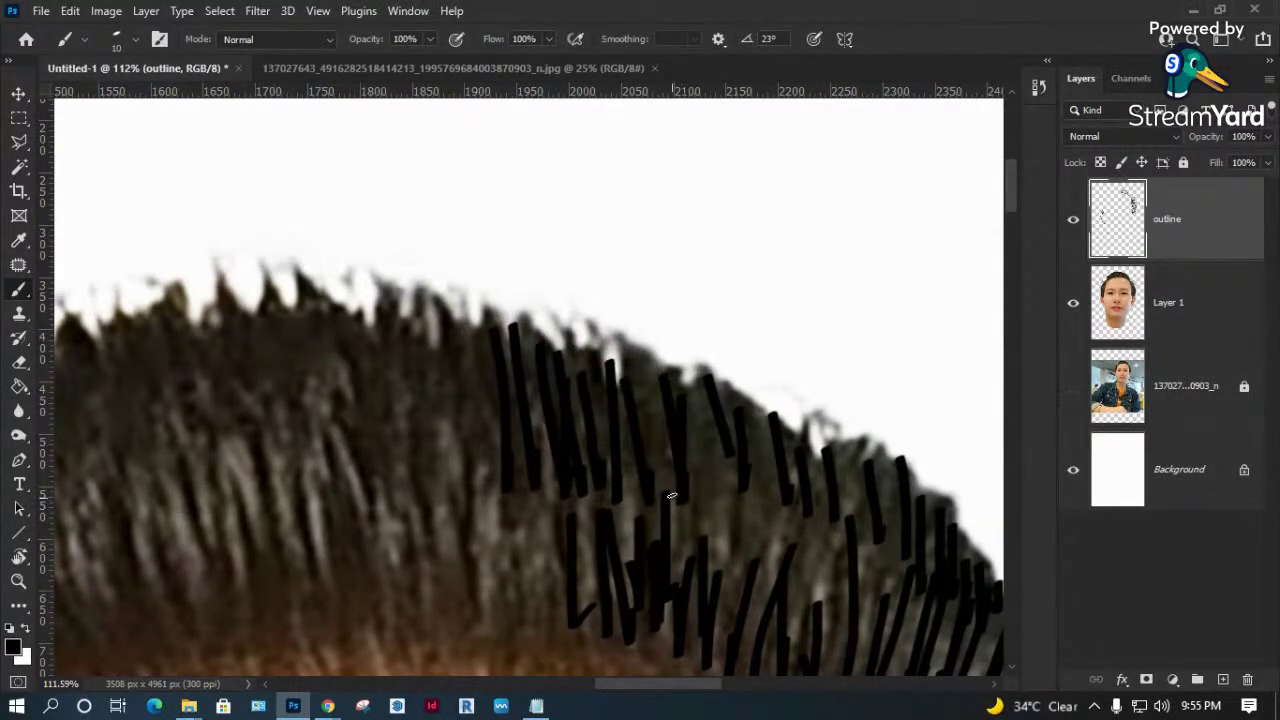
drag(636, 336, 650, 500)
drag(684, 374, 706, 496)
drag(712, 468, 722, 526)
drag(714, 414, 720, 470)
drag(438, 484, 587, 344)
Extend diagonal and near-vertical hatching leftward across the hair and fringe.
mouse_move(476, 243)
mouse_down()
mouse_move(546, 506)
mouse_move(496, 446)
mouse_up()
drag(446, 268, 468, 452)
drag(380, 228, 446, 400)
drag(358, 306, 406, 462)
drag(344, 262, 384, 430)
drag(330, 240, 352, 328)
drag(299, 210, 315, 354)
drag(259, 190, 295, 388)
mouse_move(234, 210)
mouse_down()
mouse_move(304, 404)
mouse_move(294, 456)
mouse_up()
mouse_move(206, 230)
mouse_down()
mouse_move(248, 374)
mouse_move(236, 396)
mouse_up()
drag(212, 320, 288, 474)
drag(322, 350, 356, 454)
drag(352, 370, 405, 484)
mouse_move(388, 340)
mouse_down()
mouse_move(440, 462)
mouse_move(456, 462)
mouse_up()
drag(390, 296, 414, 366)
drag(464, 306, 520, 466)
Add thin diagonal and vertical strokes across the fringe to its right end.
drag(488, 330, 522, 446)
drag(446, 322, 486, 446)
mouse_move(530, 336)
mouse_down()
mouse_move(560, 450)
mouse_move(576, 430)
mouse_up()
drag(556, 296, 588, 434)
mouse_move(612, 316)
mouse_down()
mouse_move(636, 432)
mouse_move(596, 496)
mouse_up()
drag(594, 338, 586, 452)
drag(620, 396, 634, 456)
mouse_move(658, 346)
mouse_down()
mouse_move(648, 432)
mouse_move(690, 462)
mouse_up()
drag(712, 366, 708, 444)
drag(302, 306, 607, 181)
Hatch diagonal strokes across the front hair and along its left edge.
drag(546, 240, 614, 392)
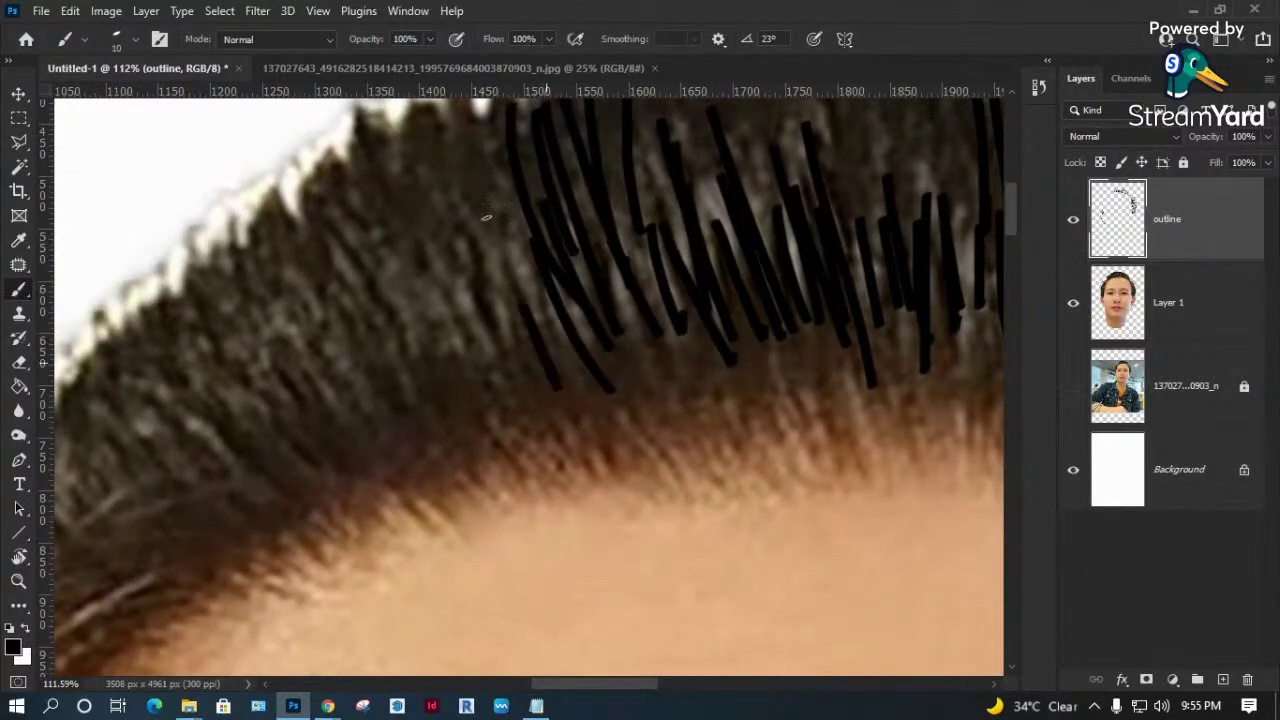
drag(486, 206, 560, 392)
drag(466, 236, 500, 364)
mouse_move(438, 212)
mouse_down()
mouse_move(471, 371)
mouse_move(415, 270)
mouse_move(460, 410)
mouse_up()
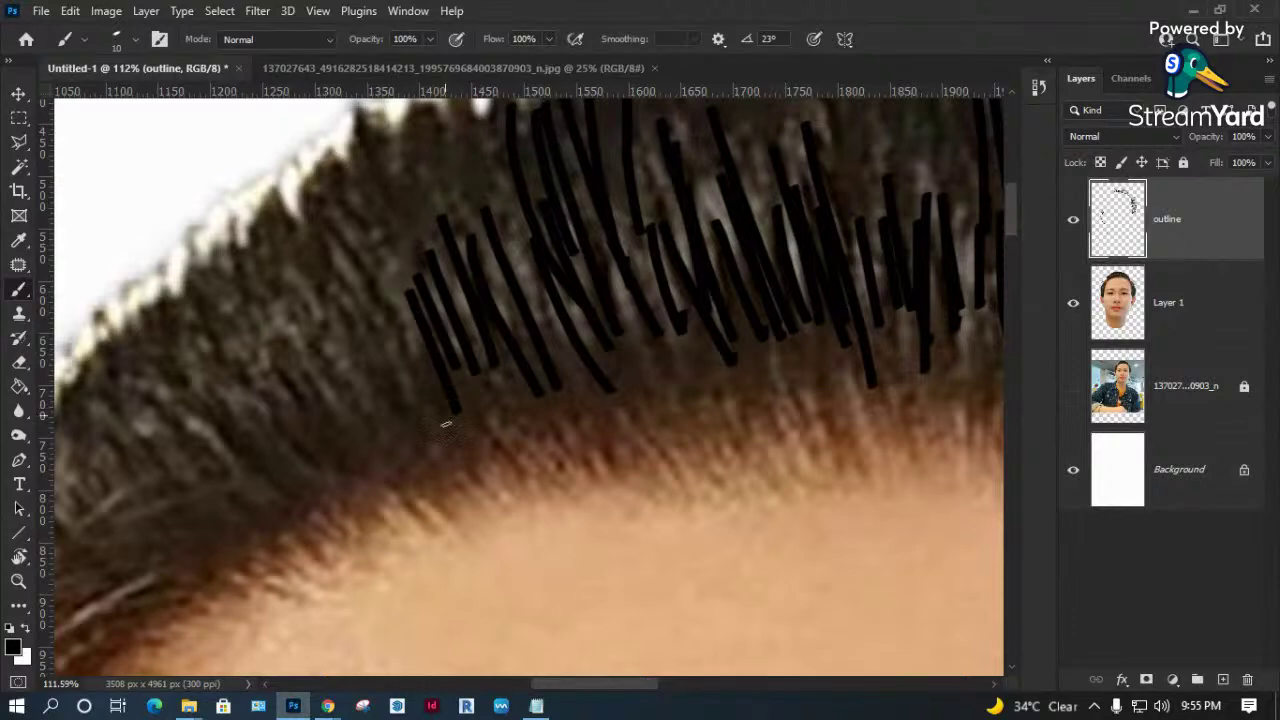
drag(350, 298, 435, 424)
drag(296, 264, 386, 414)
drag(250, 256, 362, 400)
drag(276, 354, 340, 432)
drag(213, 326, 316, 462)
mouse_move(200, 356)
mouse_down()
mouse_move(278, 450)
mouse_move(262, 466)
mouse_up()
drag(255, 415, 423, 265)
drag(285, 150, 345, 295)
mouse_move(270, 178)
mouse_down()
mouse_move(324, 310)
mouse_move(298, 322)
mouse_up()
mouse_move(230, 232)
mouse_down()
mouse_move(298, 330)
mouse_move(278, 350)
mouse_up()
drag(200, 272, 272, 372)
drag(200, 302, 256, 370)
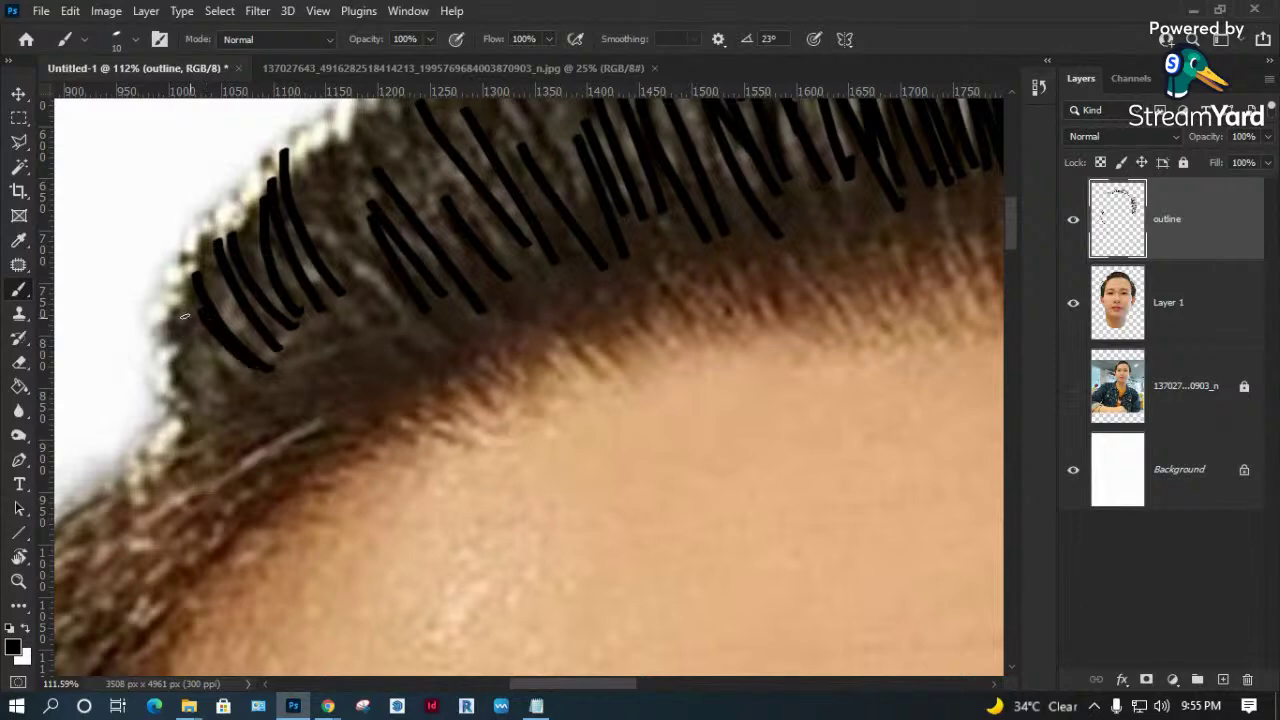
drag(186, 326, 258, 398)
drag(190, 356, 262, 396)
drag(155, 385, 270, 430)
drag(300, 205, 288, 305)
Fill the front hair near the forehead with vertical strokes.
mouse_move(330, 228)
mouse_down()
mouse_move(350, 393)
mouse_move(322, 358)
mouse_up()
mouse_move(362, 190)
mouse_down()
mouse_move(404, 284)
mouse_move(356, 312)
mouse_move(338, 292)
mouse_up()
drag(419, 202, 387, 372)
mouse_move(420, 300)
mouse_down()
mouse_move(444, 420)
mouse_move(398, 394)
mouse_move(404, 452)
mouse_up()
drag(370, 342, 388, 445)
drag(474, 275, 498, 375)
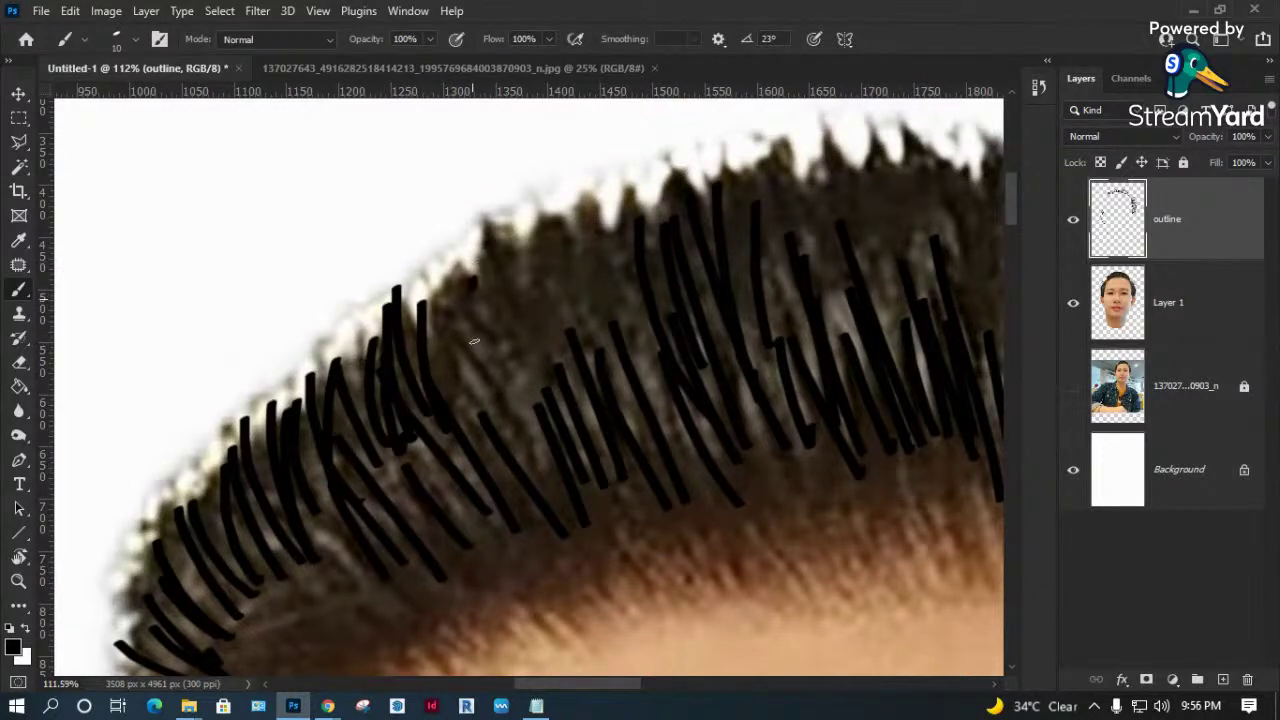
drag(506, 232, 518, 365)
drag(556, 242, 566, 358)
drag(531, 260, 540, 386)
drag(466, 228, 490, 366)
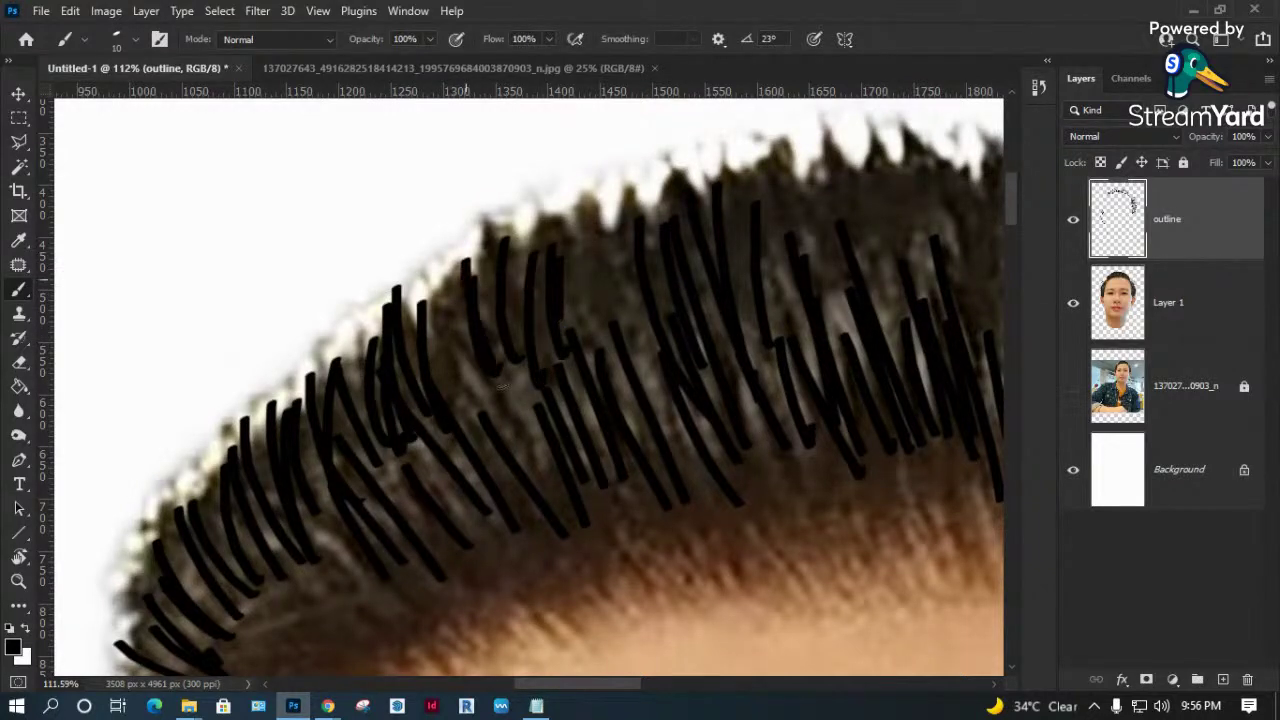
drag(458, 324, 491, 382)
Paint more black hair strokes further along the crown toward the right.
scroll(562, 486, up, 2)
scroll(562, 486, right, 1)
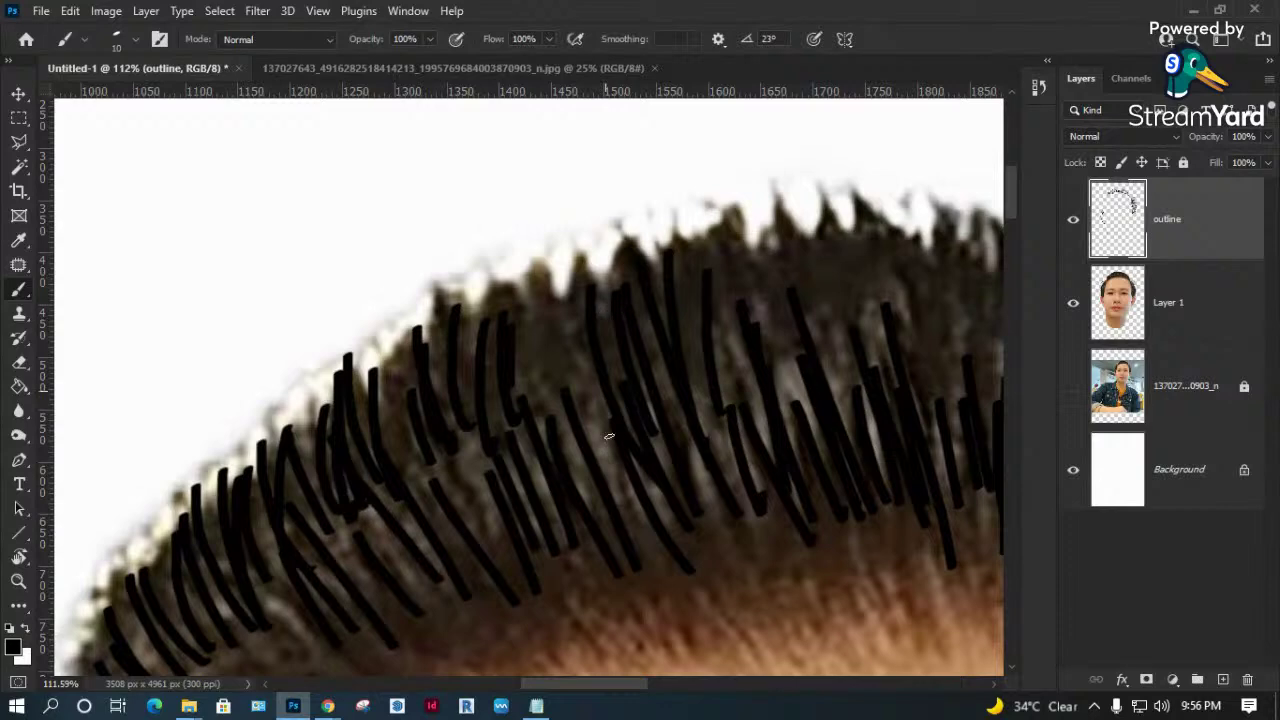
mouse_move(561, 276)
mouse_down()
mouse_move(543, 377)
mouse_move(518, 372)
mouse_move(555, 378)
mouse_up()
drag(604, 254, 592, 345)
drag(650, 240, 634, 325)
drag(688, 253, 691, 328)
drag(736, 214, 742, 322)
mouse_move(754, 206)
mouse_down()
mouse_move(778, 274)
mouse_move(808, 306)
mouse_up()
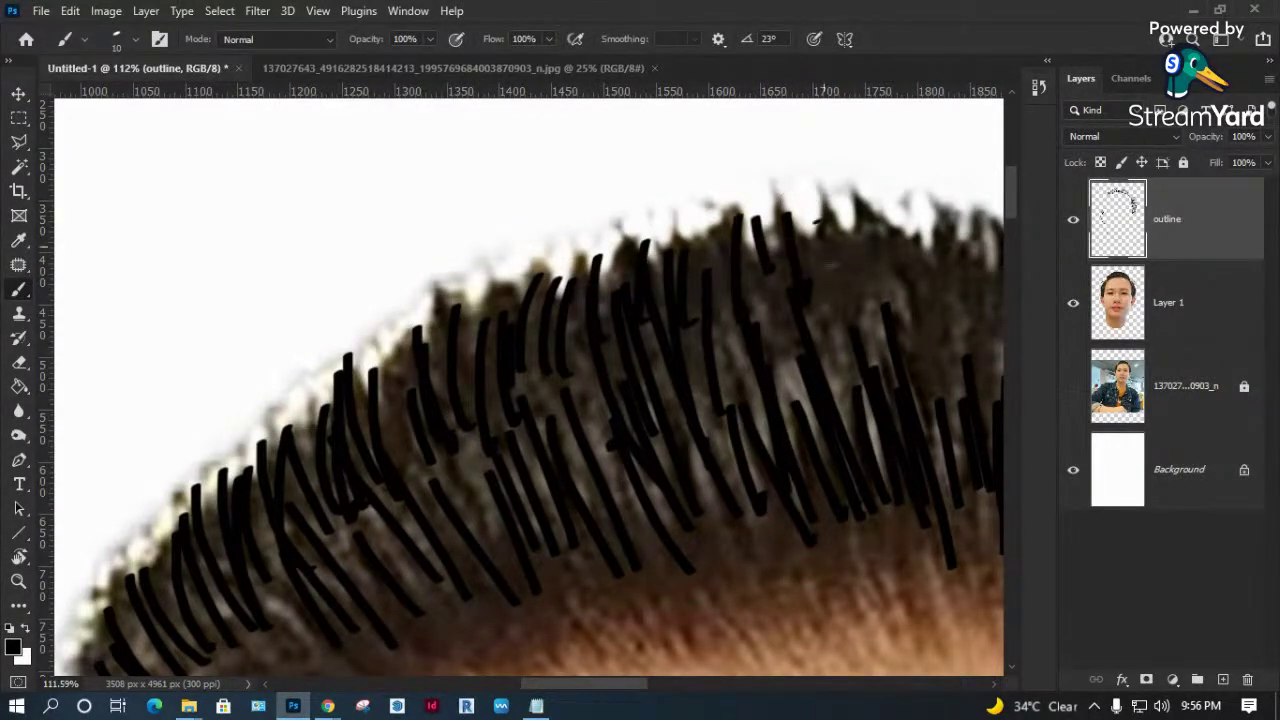
drag(815, 218, 836, 268)
drag(842, 224, 868, 286)
scroll(474, 460, down, 5)
scroll(400, 330, left, 4)
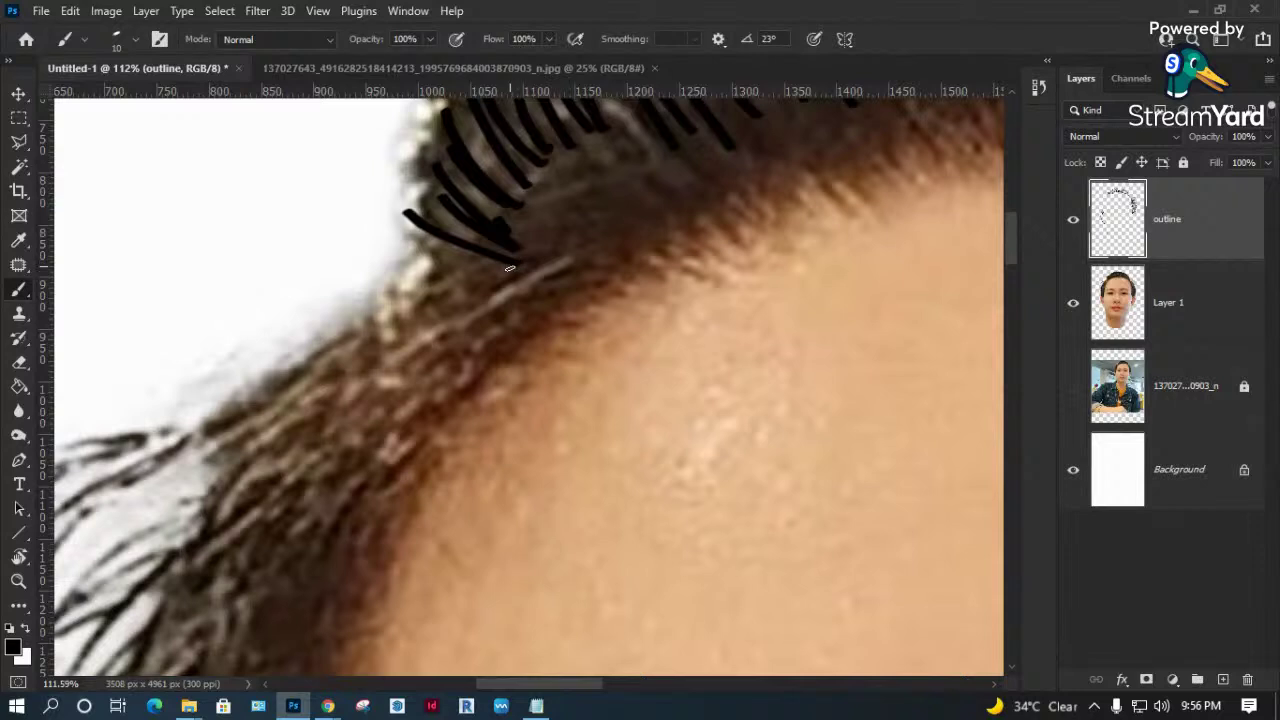
Hatch short black diagonal strokes along the left hairline.
drag(424, 318, 248, 378)
mouse_move(472, 262)
mouse_down()
mouse_move(340, 336)
mouse_move(360, 324)
mouse_move(385, 335)
mouse_up()
drag(556, 238, 458, 281)
drag(540, 278, 320, 368)
drag(400, 320, 222, 410)
drag(316, 374, 228, 428)
drag(478, 304, 272, 452)
mouse_move(446, 352)
mouse_down()
mouse_move(310, 500)
mouse_move(346, 486)
mouse_up()
drag(532, 294, 460, 334)
mouse_move(464, 332)
mouse_down()
mouse_move(288, 408)
mouse_move(521, 245)
mouse_move(274, 362)
mouse_up()
mouse_move(432, 258)
mouse_down()
mouse_move(274, 400)
mouse_move(232, 294)
mouse_move(320, 284)
mouse_up()
Sweep long diagonal strands down the left side hair.
drag(480, 250, 372, 328)
drag(526, 226, 405, 328)
drag(496, 256, 405, 352)
drag(558, 242, 438, 350)
drag(504, 280, 246, 488)
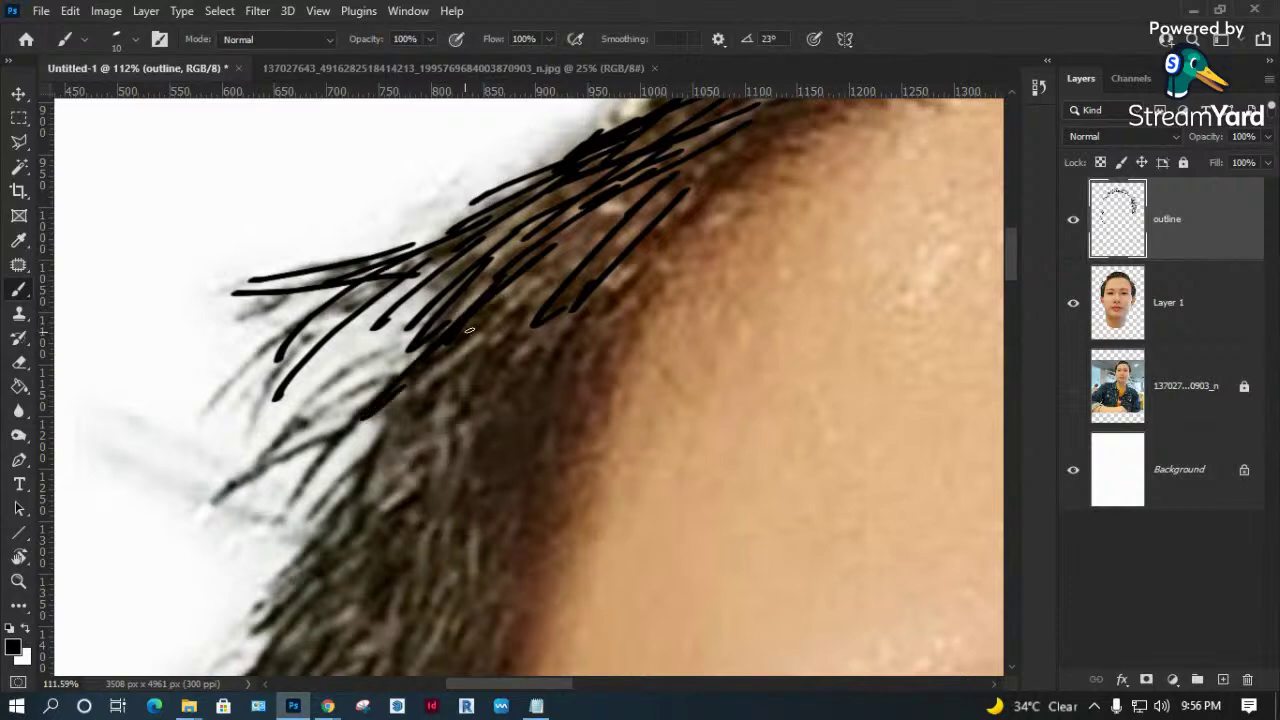
mouse_move(432, 362)
mouse_down()
mouse_move(305, 465)
mouse_move(335, 472)
mouse_up()
drag(440, 326, 306, 414)
mouse_move(494, 322)
mouse_down()
mouse_move(352, 518)
mouse_move(370, 460)
mouse_up()
mouse_move(520, 345)
mouse_down()
mouse_move(385, 445)
mouse_move(395, 550)
mouse_up()
drag(480, 400, 392, 540)
Add further diagonal hair strokes lower down the left side.
drag(421, 481, 451, 286)
drag(384, 312, 296, 414)
drag(398, 284, 290, 418)
mouse_move(352, 356)
mouse_down()
mouse_move(278, 446)
mouse_move(260, 510)
mouse_up()
drag(400, 338, 292, 518)
drag(432, 286, 330, 500)
drag(382, 352, 268, 488)
mouse_move(330, 422)
mouse_down()
mouse_move(250, 530)
mouse_move(347, 340)
mouse_up()
Paint hair strands down past the temple toward the ear.
drag(350, 240, 235, 393)
drag(344, 262, 272, 390)
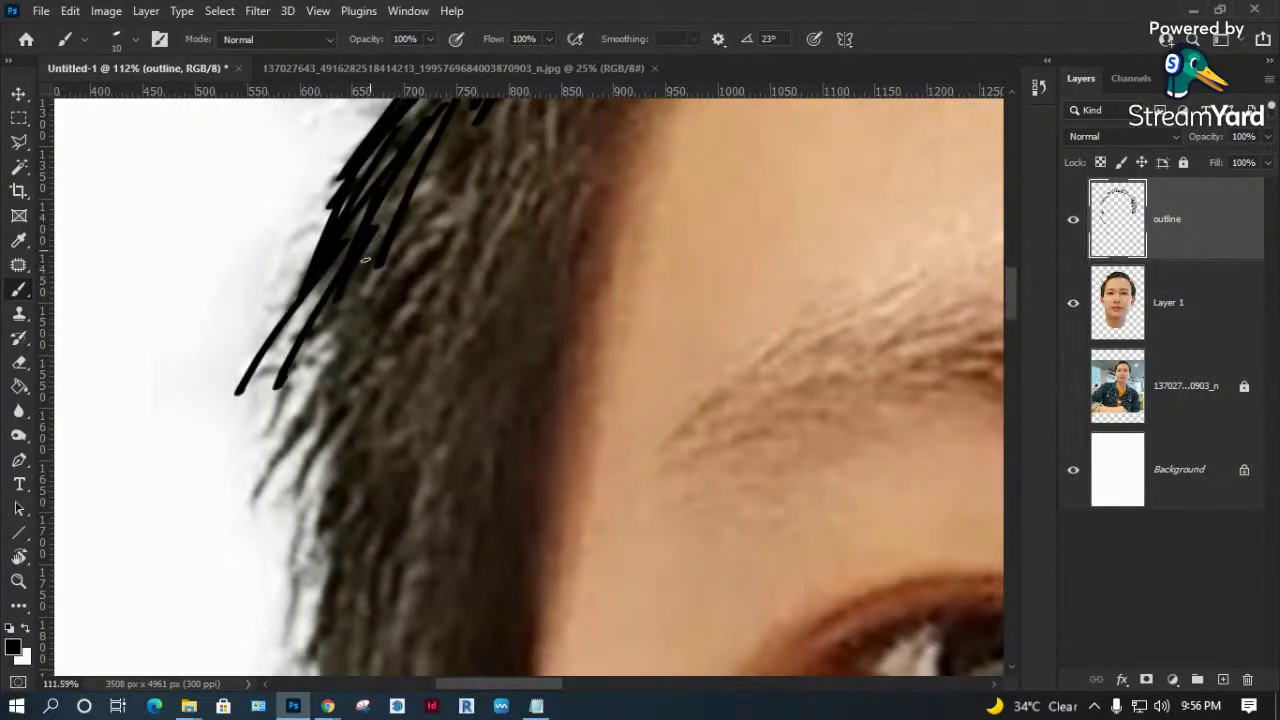
drag(358, 284, 280, 460)
drag(388, 310, 300, 500)
drag(392, 346, 292, 565)
drag(404, 384, 332, 572)
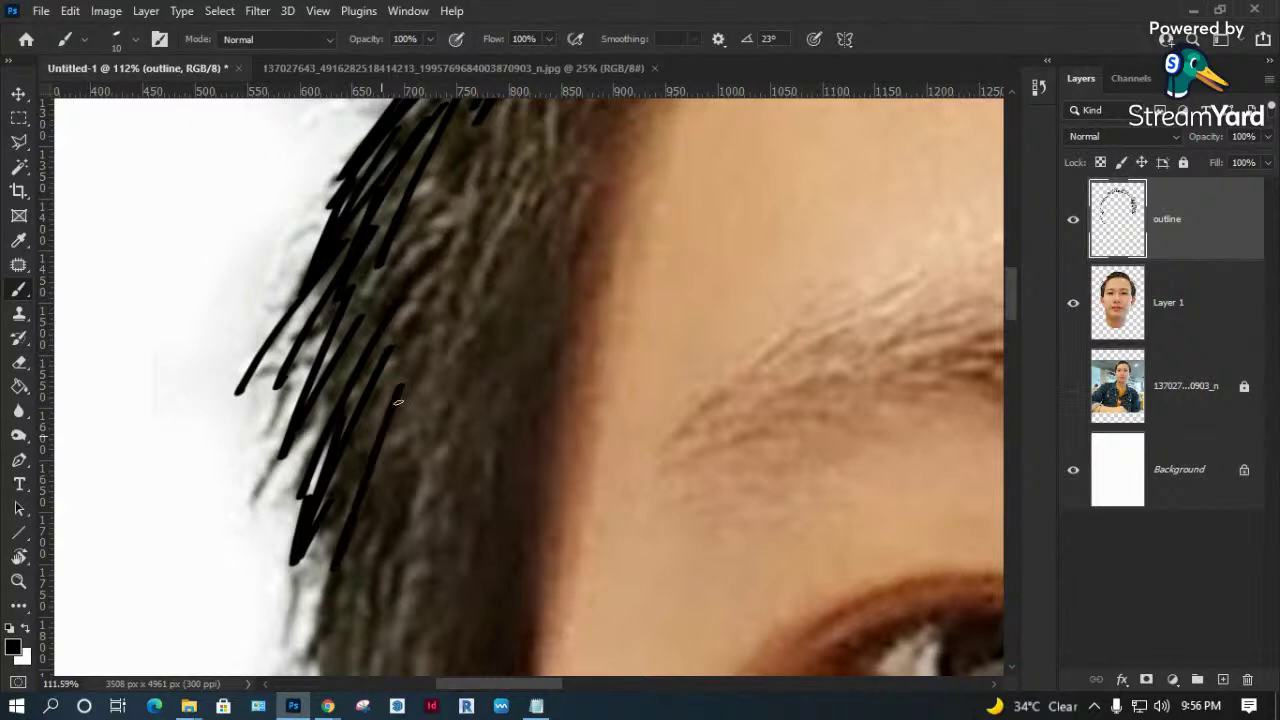
mouse_move(385, 418)
mouse_down()
mouse_move(375, 198)
mouse_move(290, 380)
mouse_up()
drag(372, 232, 322, 376)
drag(356, 310, 334, 446)
drag(418, 262, 420, 450)
Fill the sideburn and inner hair edge with thin vertical strands.
drag(404, 370, 376, 468)
mouse_move(380, 418)
mouse_down()
mouse_move(358, 472)
mouse_move(324, 488)
mouse_up()
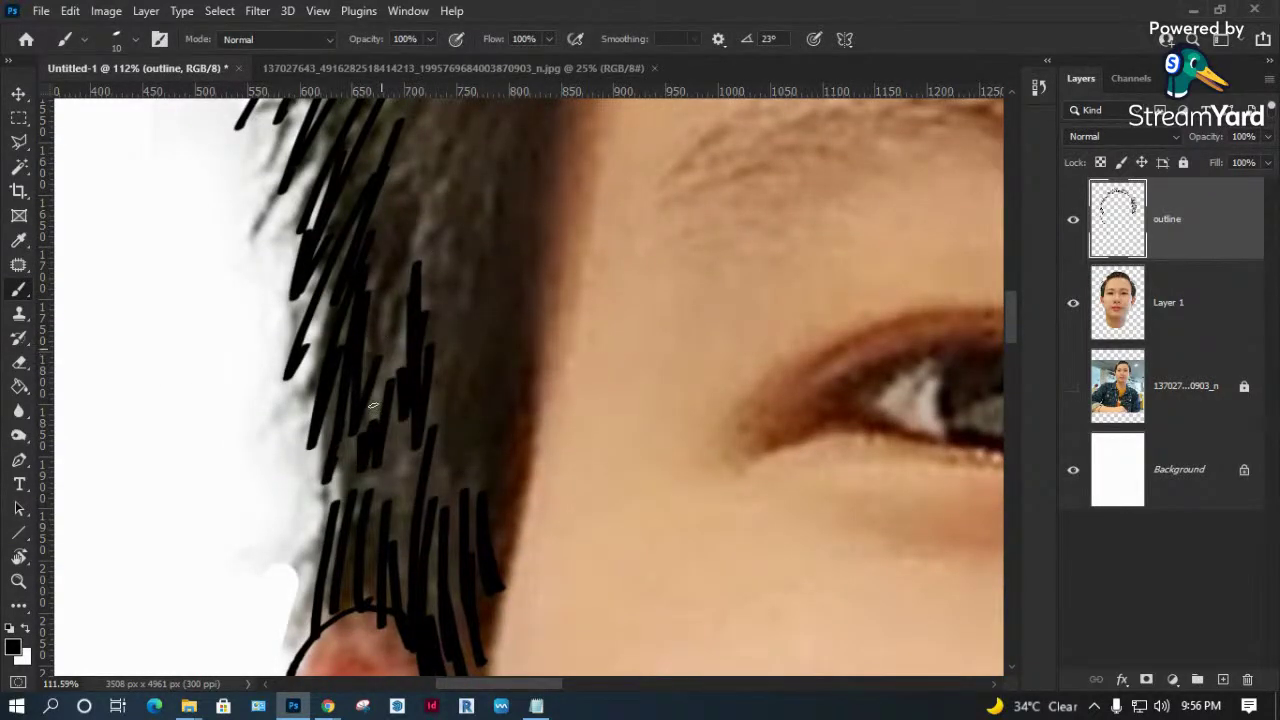
drag(380, 374, 362, 480)
drag(438, 404, 416, 480)
drag(457, 293, 462, 430)
drag(450, 355, 440, 490)
drag(416, 410, 408, 485)
drag(458, 275, 462, 350)
drag(471, 232, 432, 445)
drag(452, 275, 404, 385)
drag(412, 378, 390, 508)
drag(482, 245, 417, 427)
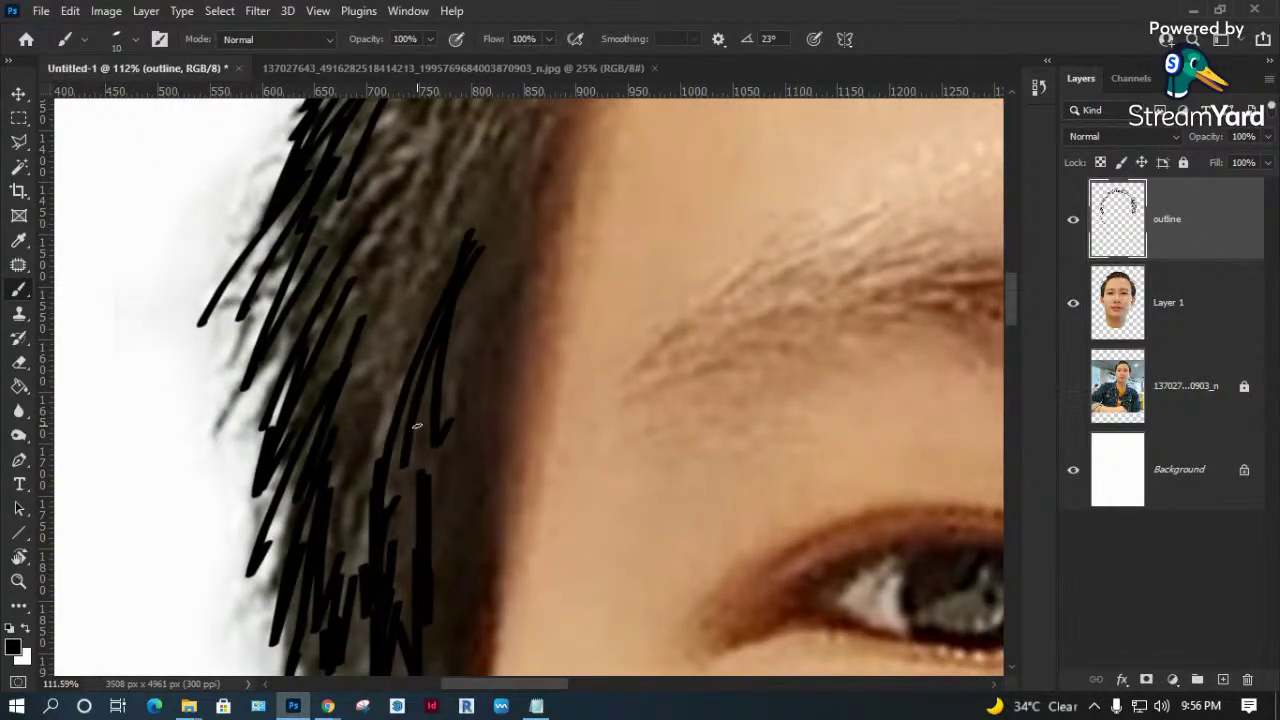
key(ctrl+0)
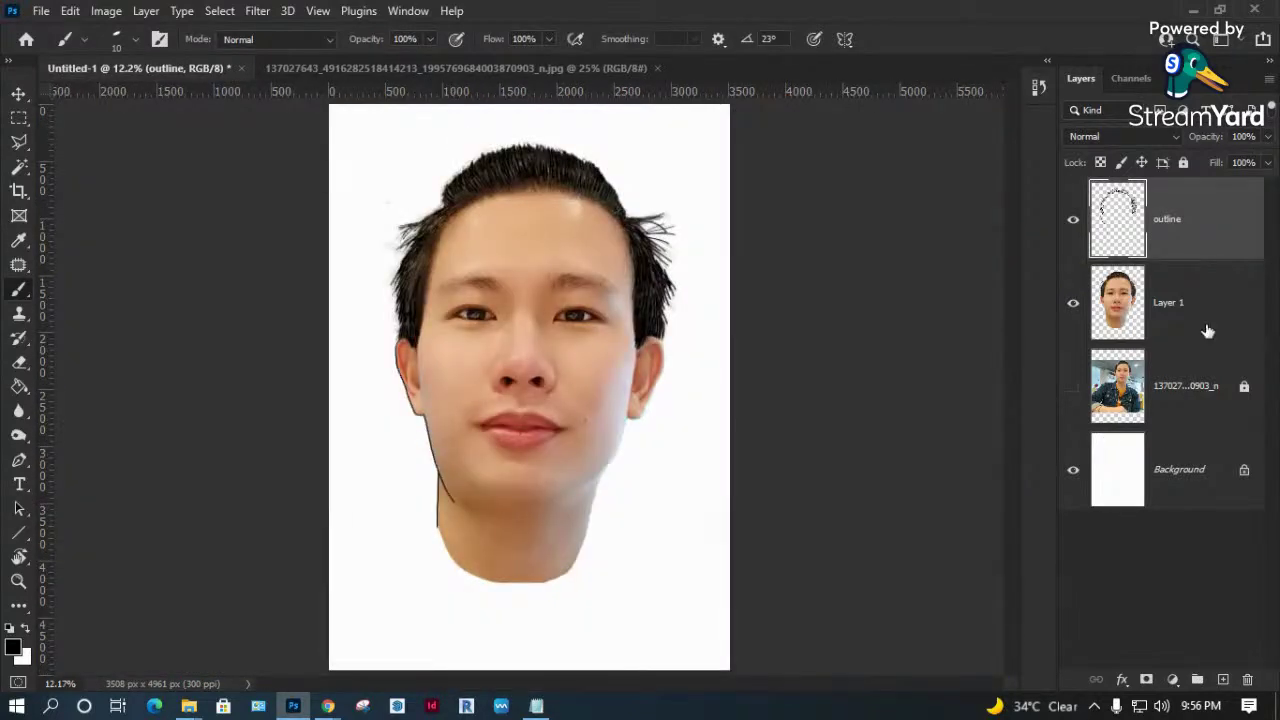
Toggle Layer 1's visibility twice to check the outline against the photo.
click(1074, 303)
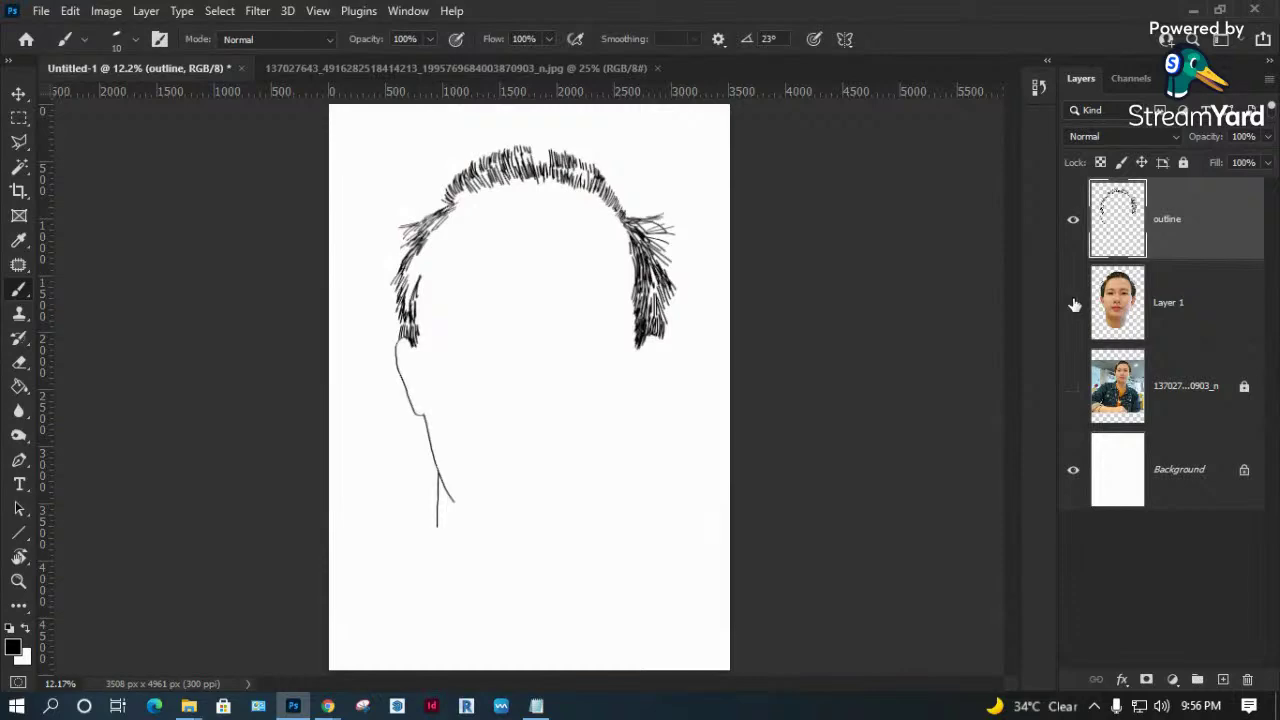
click(1074, 303)
click(1074, 303)
click(1074, 303)
Zoom in on the right ear and trace its top edge, undoing one extra stroke.
key(z)
click(577, 449)
drag(577, 449, 671, 342)
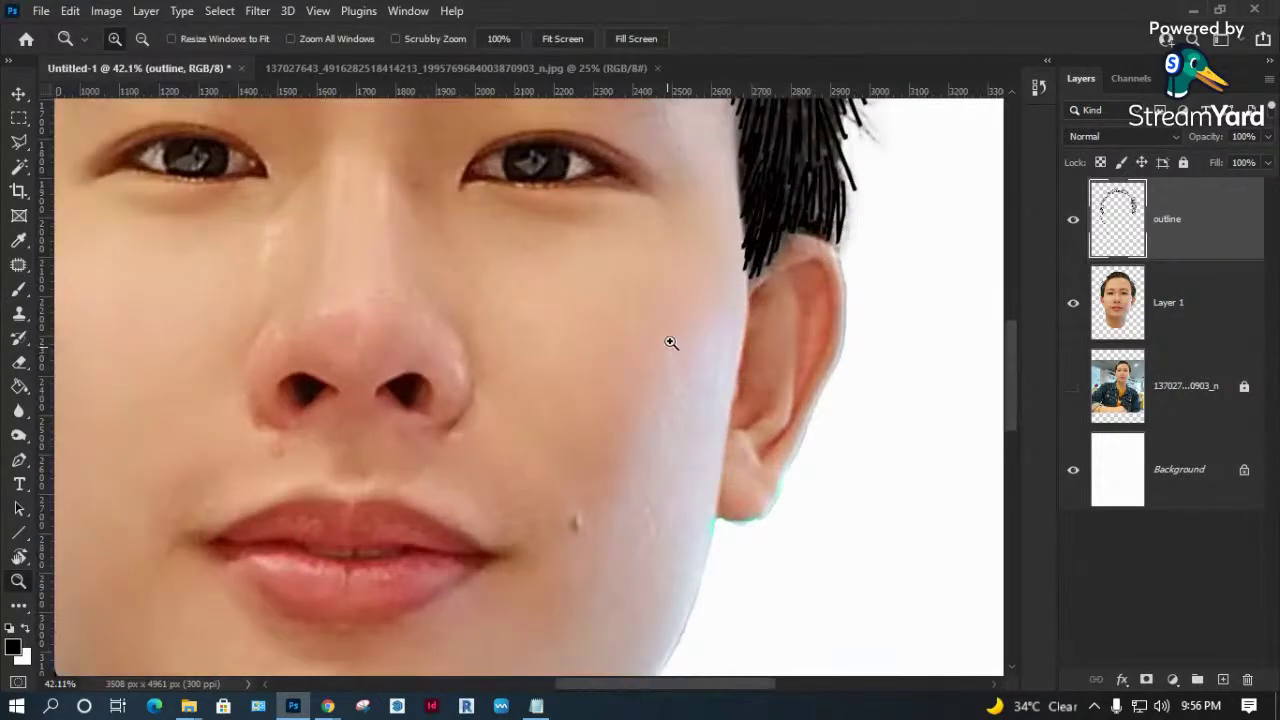
drag(708, 198, 930, 540)
key(b)
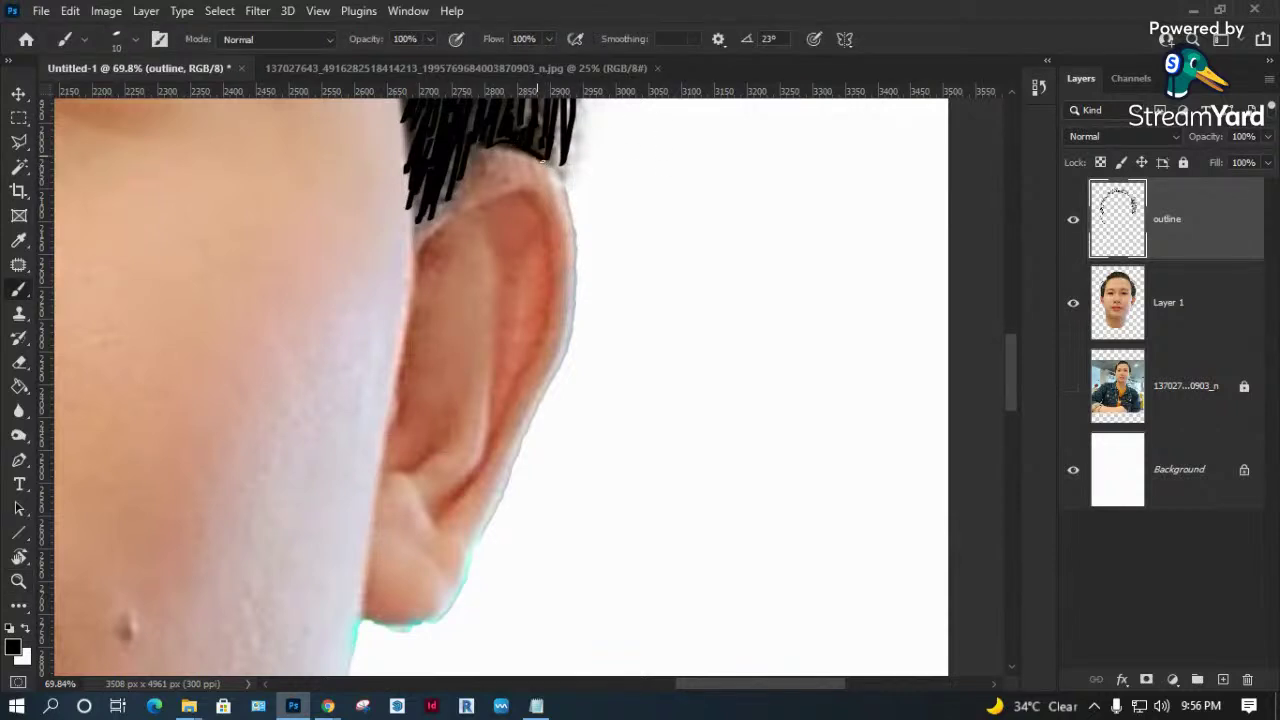
key(z)
drag(657, 360, 414, 97)
key(b)
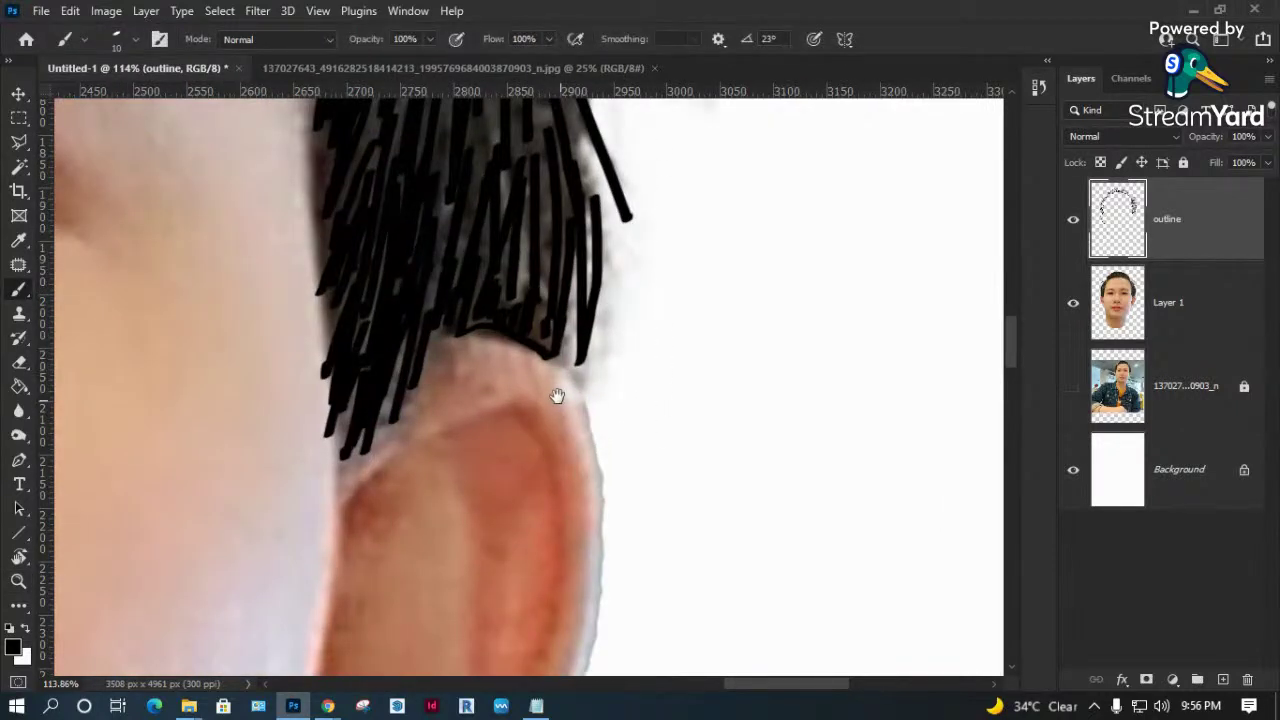
drag(560, 400, 490, 290)
mouse_move(450, 225)
mouse_down()
mouse_move(480, 252)
mouse_move(522, 358)
mouse_up()
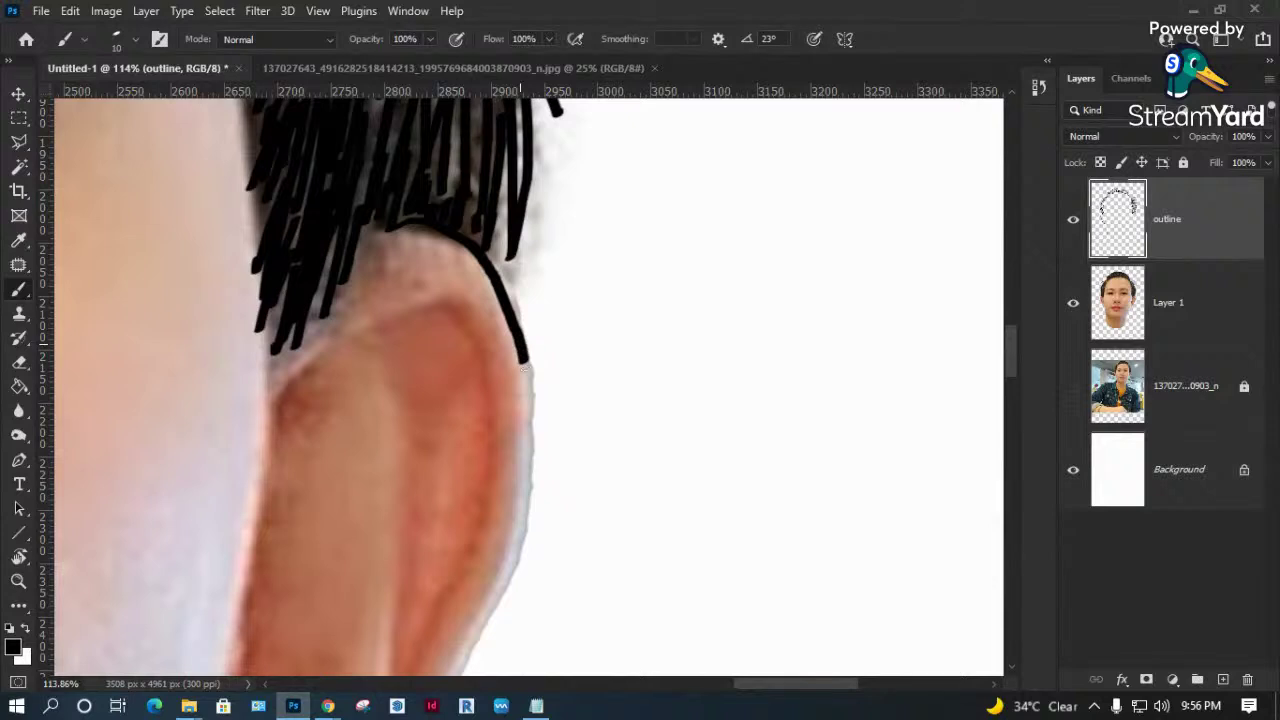
mouse_move(531, 414)
mouse_down()
mouse_move(515, 582)
mouse_move(608, 328)
mouse_move(512, 530)
mouse_up()
key(ctrl+z)
Trace the ear's outer edge, inner left edge and inner fold contours.
mouse_move(531, 462)
mouse_down()
mouse_move(562, 330)
mouse_move(615, 214)
mouse_up()
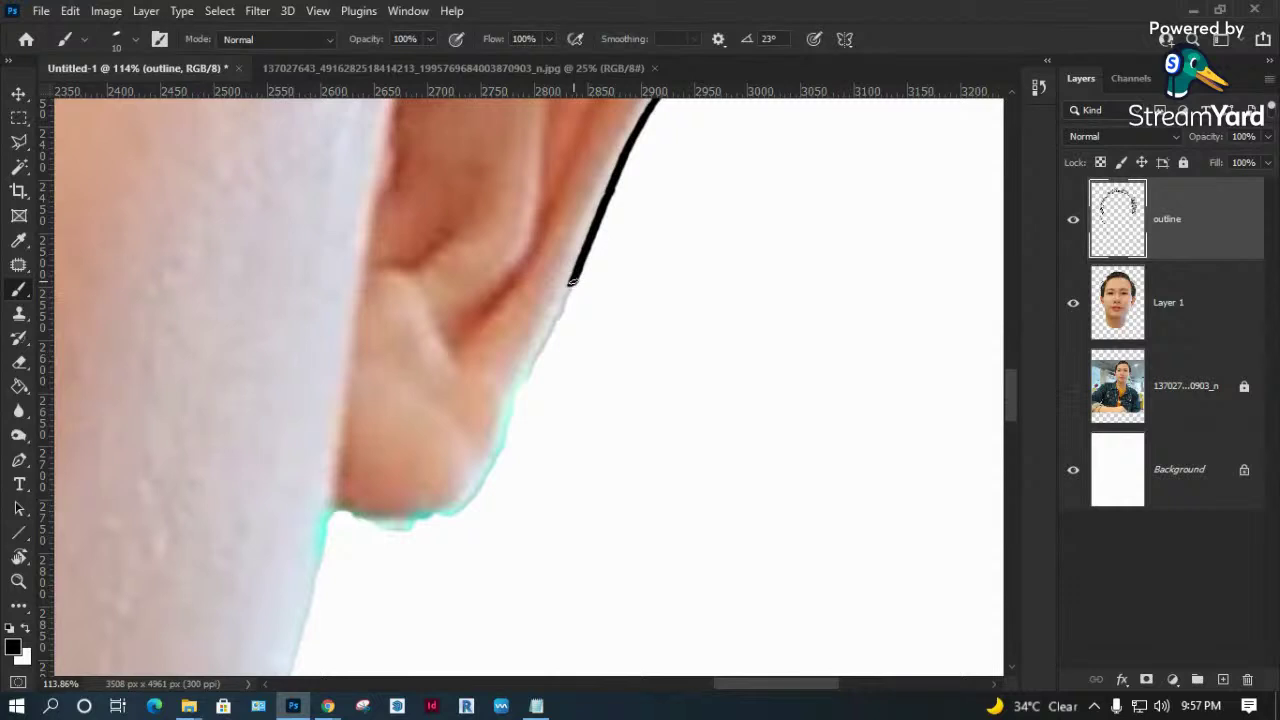
drag(543, 342, 517, 401)
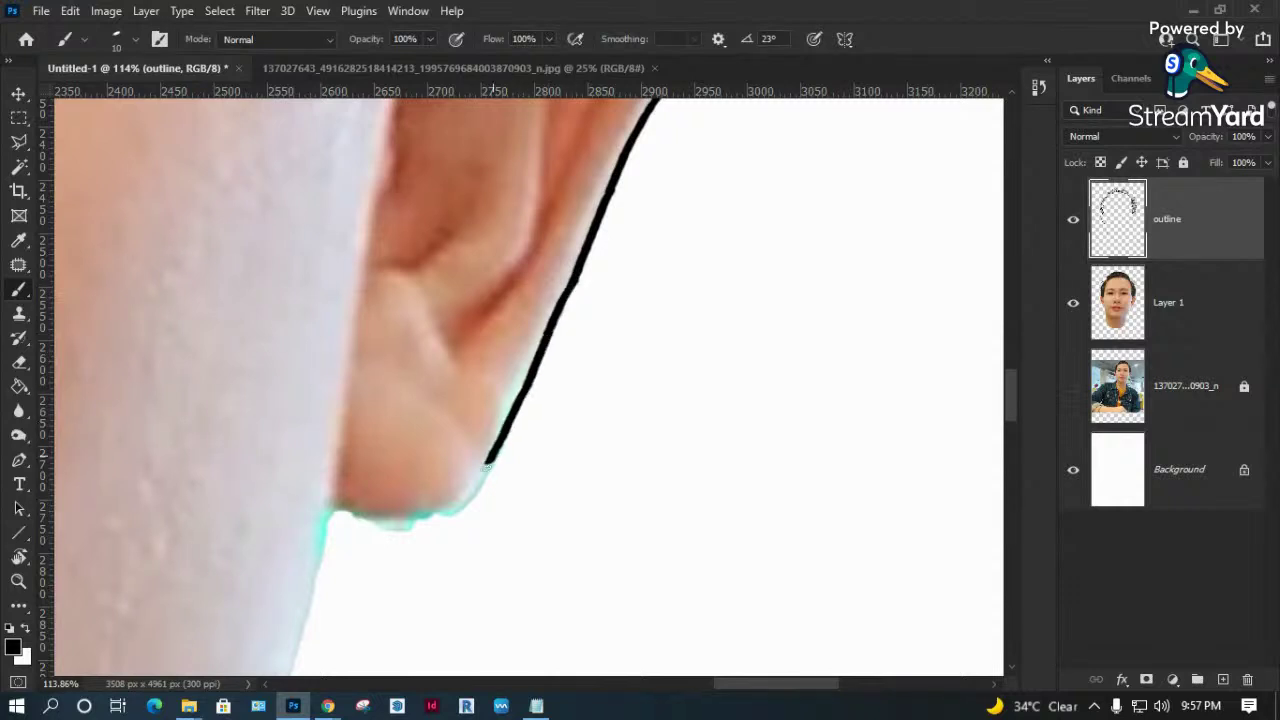
drag(406, 522, 330, 504)
scroll(408, 268, up, 3)
drag(410, 146, 328, 518)
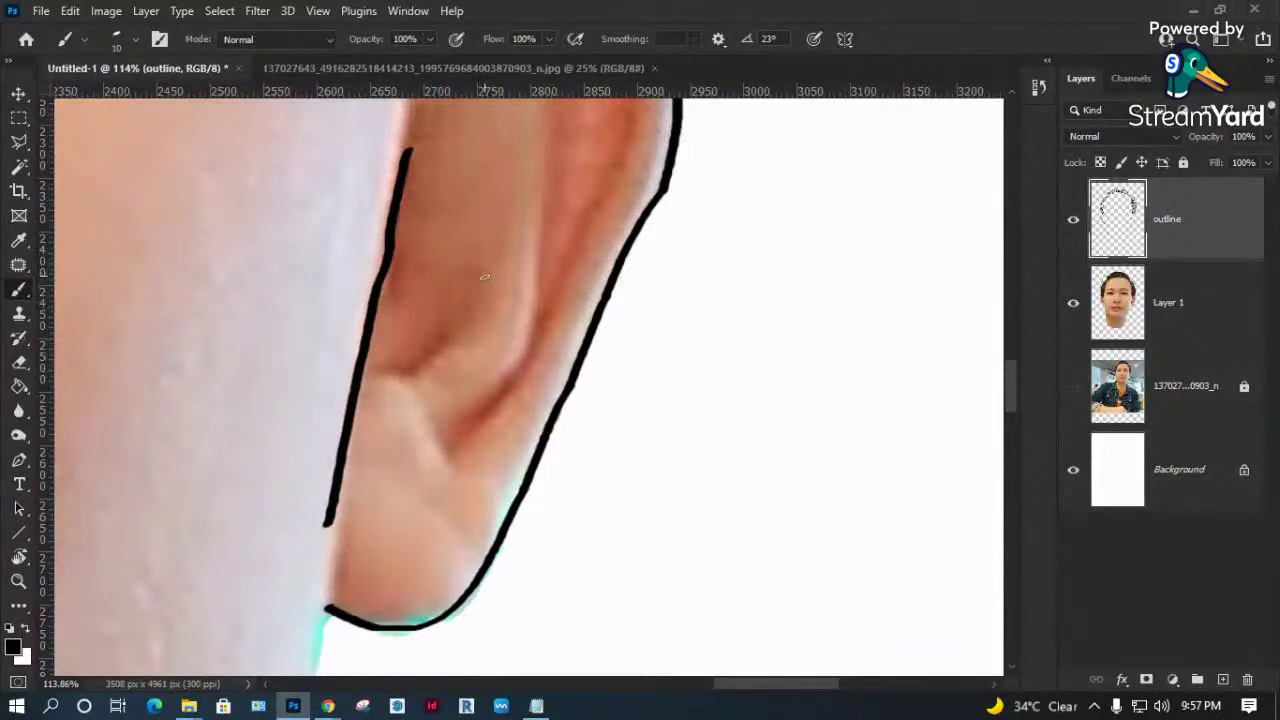
drag(484, 277, 413, 369)
mouse_move(539, 182)
mouse_down()
mouse_move(520, 322)
mouse_move(458, 446)
mouse_move(522, 430)
mouse_move(578, 285)
mouse_move(532, 140)
mouse_move(378, 200)
mouse_up()
Undo the stroke over the ear's top and redraw that outline.
scroll(458, 446, up, 1)
scroll(437, 391, up, 4)
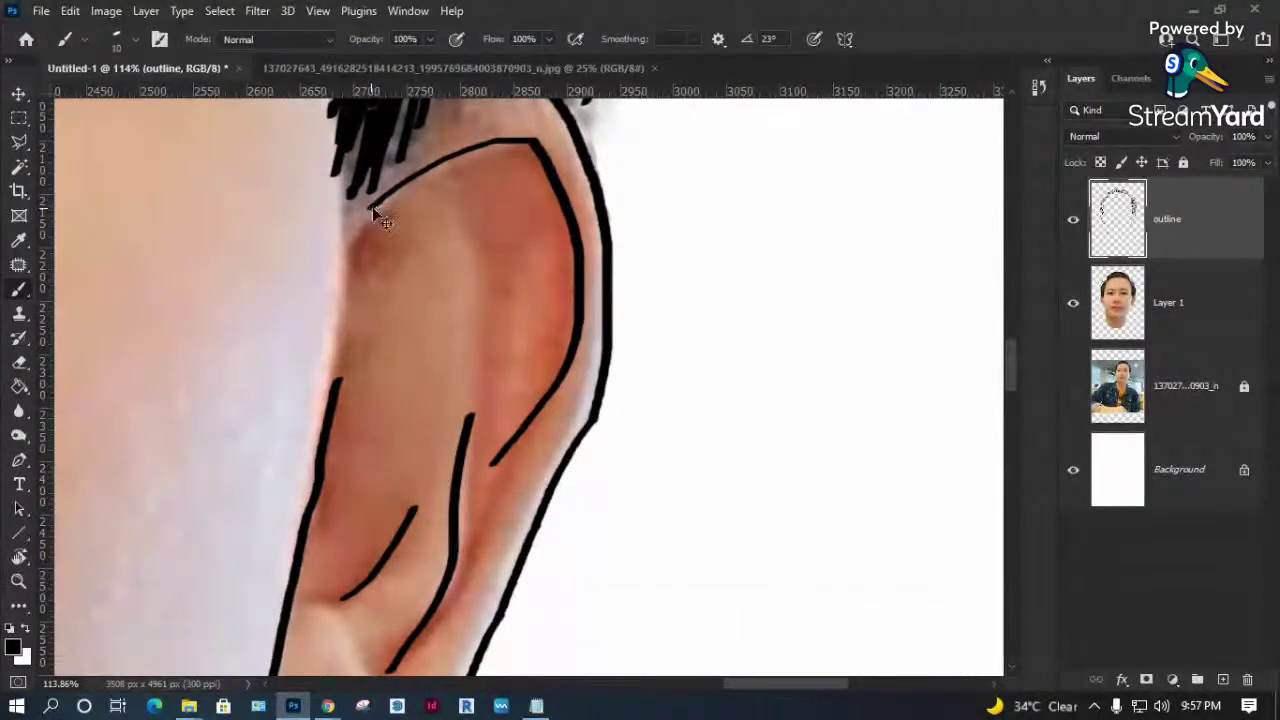
key(ctrl+z)
mouse_move(386, 205)
mouse_down()
mouse_move(467, 145)
mouse_move(560, 205)
mouse_move(580, 300)
mouse_move(533, 440)
mouse_move(475, 550)
mouse_up()
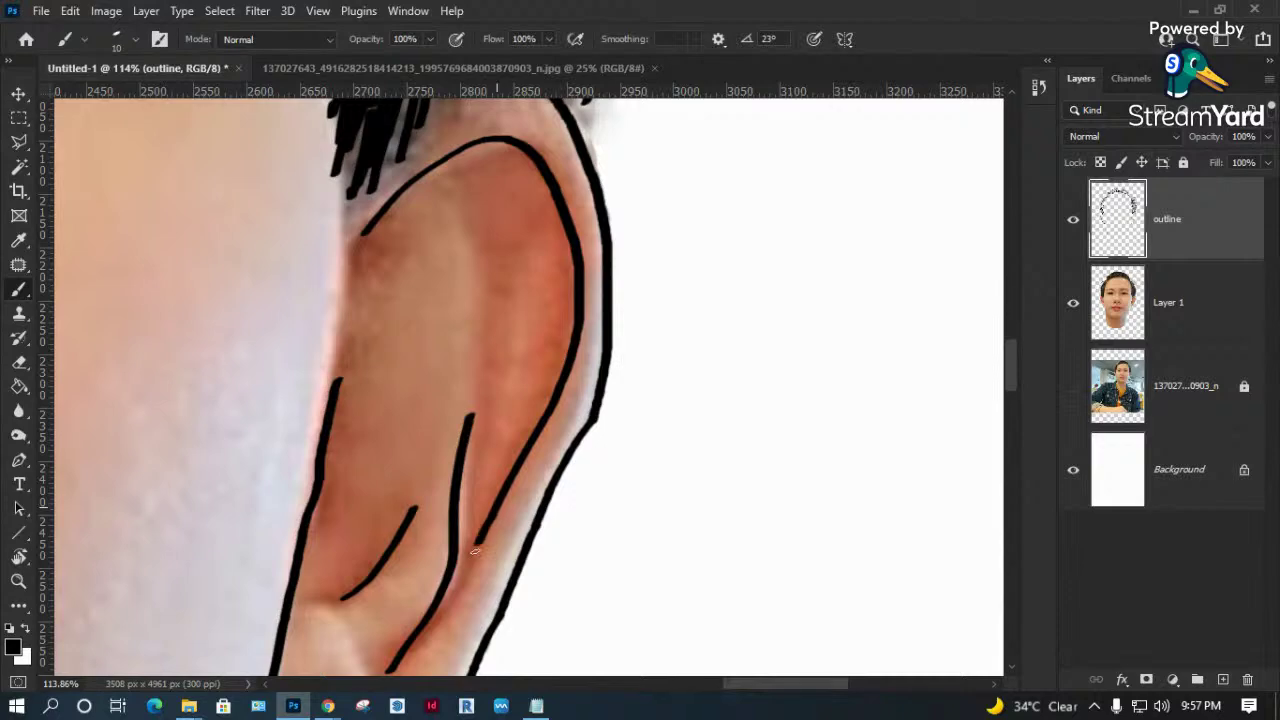
Continue the outline from below the ear down the right side of the neck.
mouse_move(388, 244)
mouse_down()
mouse_move(423, 343)
mouse_move(508, 220)
mouse_up()
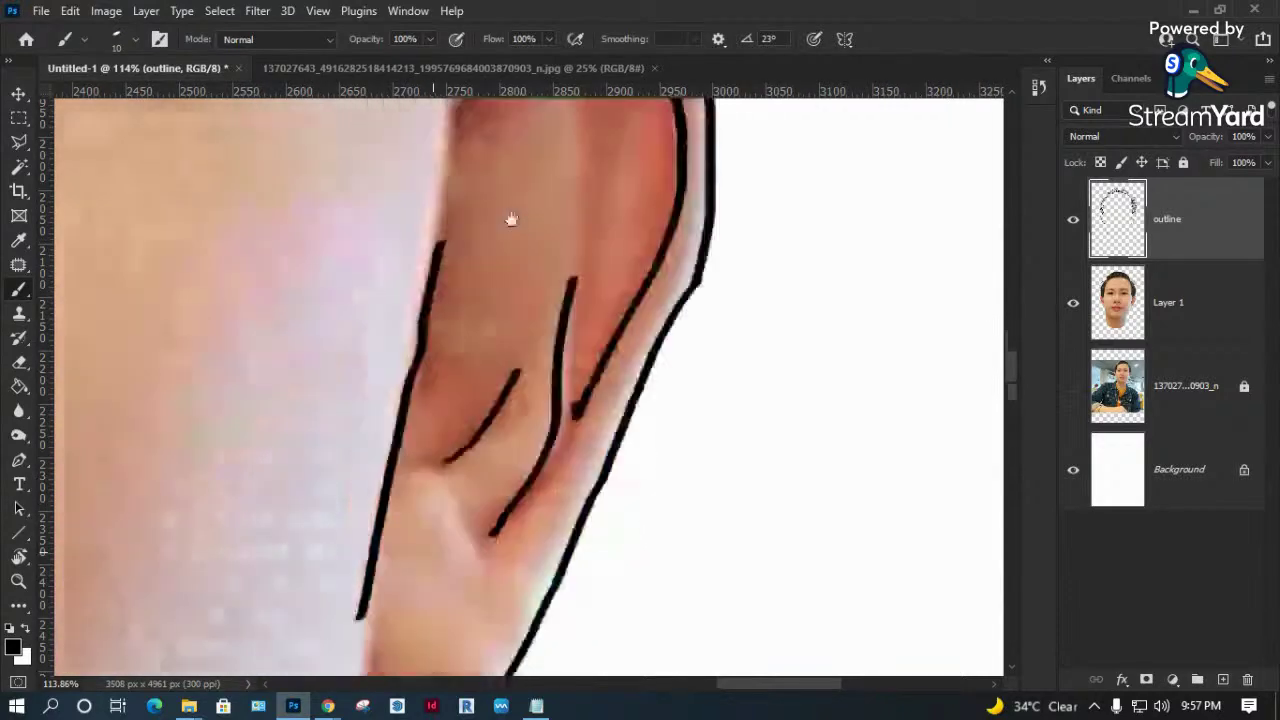
scroll(495, 343, down, 3)
mouse_move(495, 343)
mouse_down()
mouse_move(537, 288)
mouse_move(474, 398)
mouse_move(458, 478)
mouse_move(400, 608)
mouse_move(641, 148)
mouse_up()
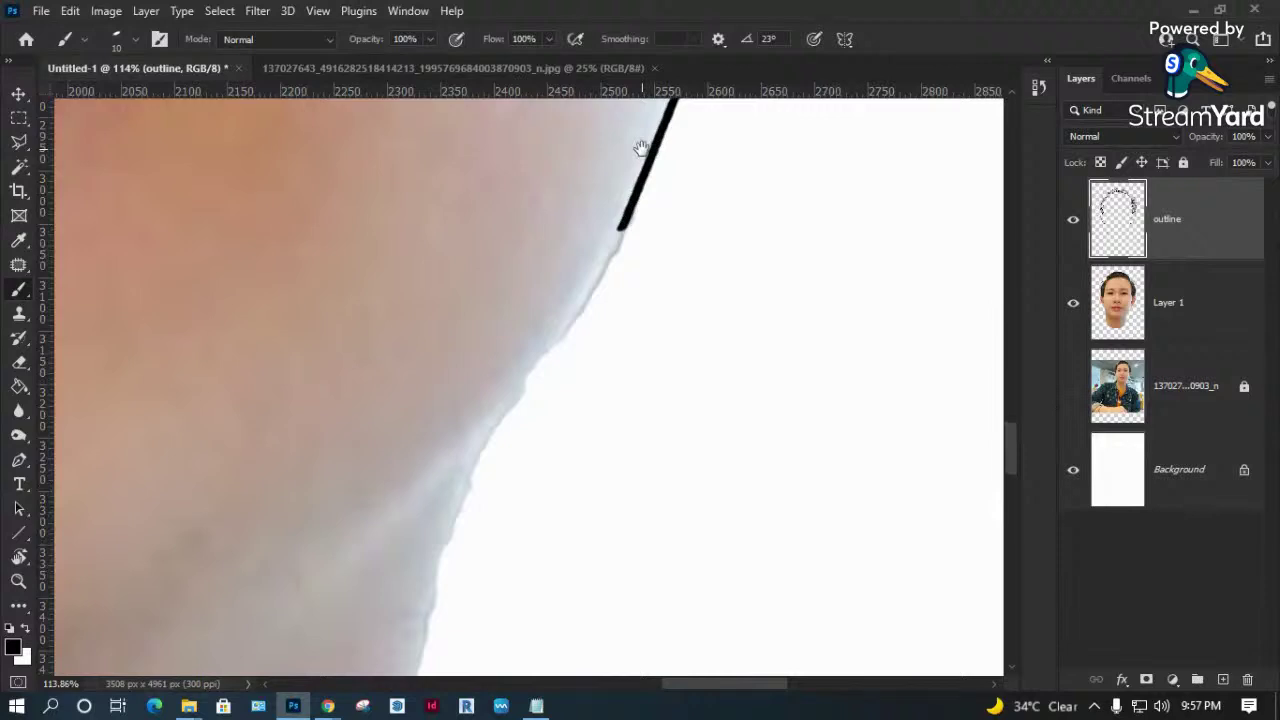
mouse_move(620, 228)
mouse_down()
mouse_move(580, 300)
mouse_move(403, 517)
mouse_move(508, 272)
mouse_up()
mouse_move(622, 183)
mouse_down()
mouse_move(545, 318)
mouse_move(466, 630)
mouse_up()
Fit the portrait on screen, then zoom in on the lips, chin and jawline.
key(ctrl+0)
key(z)
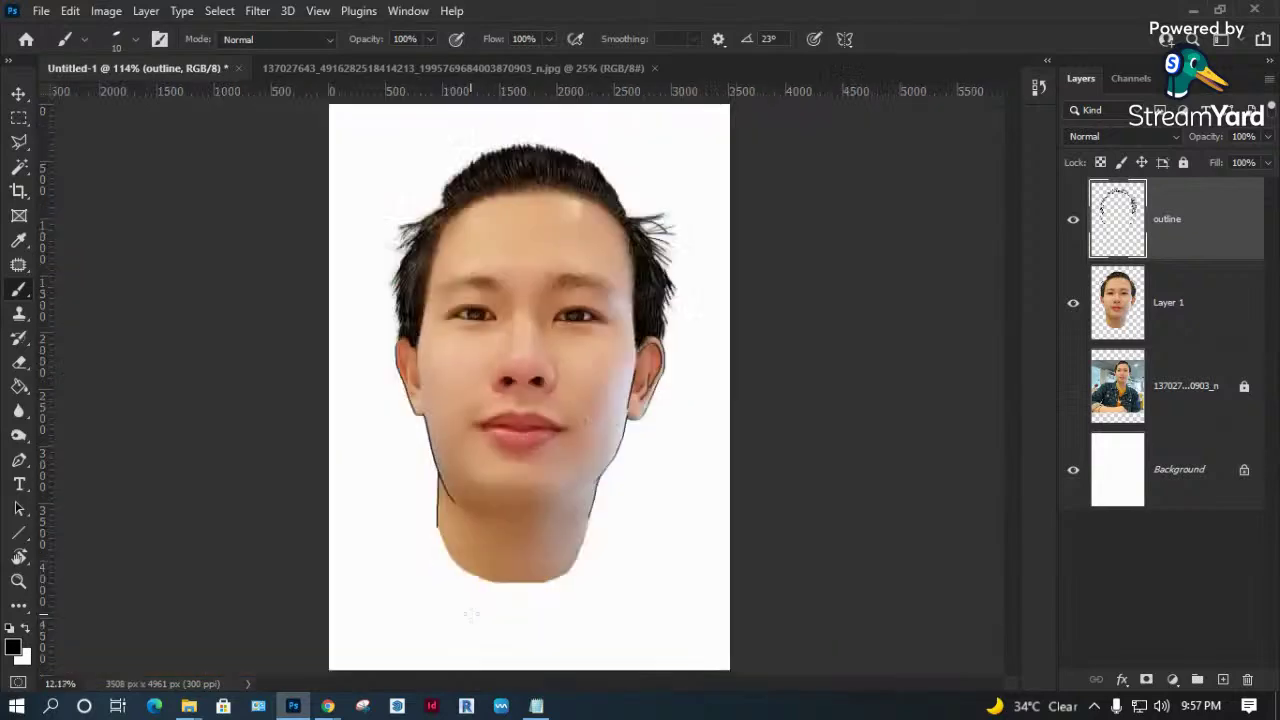
drag(360, 552, 610, 370)
key(b)
drag(581, 480, 514, 331)
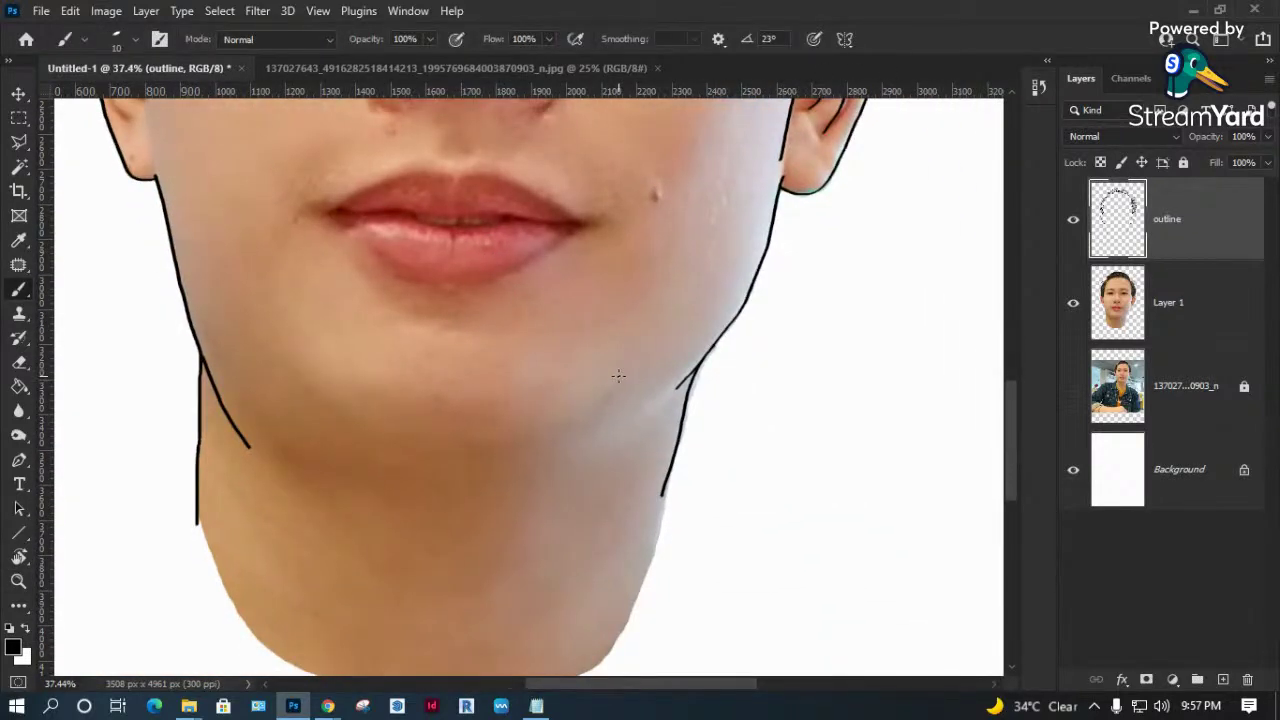
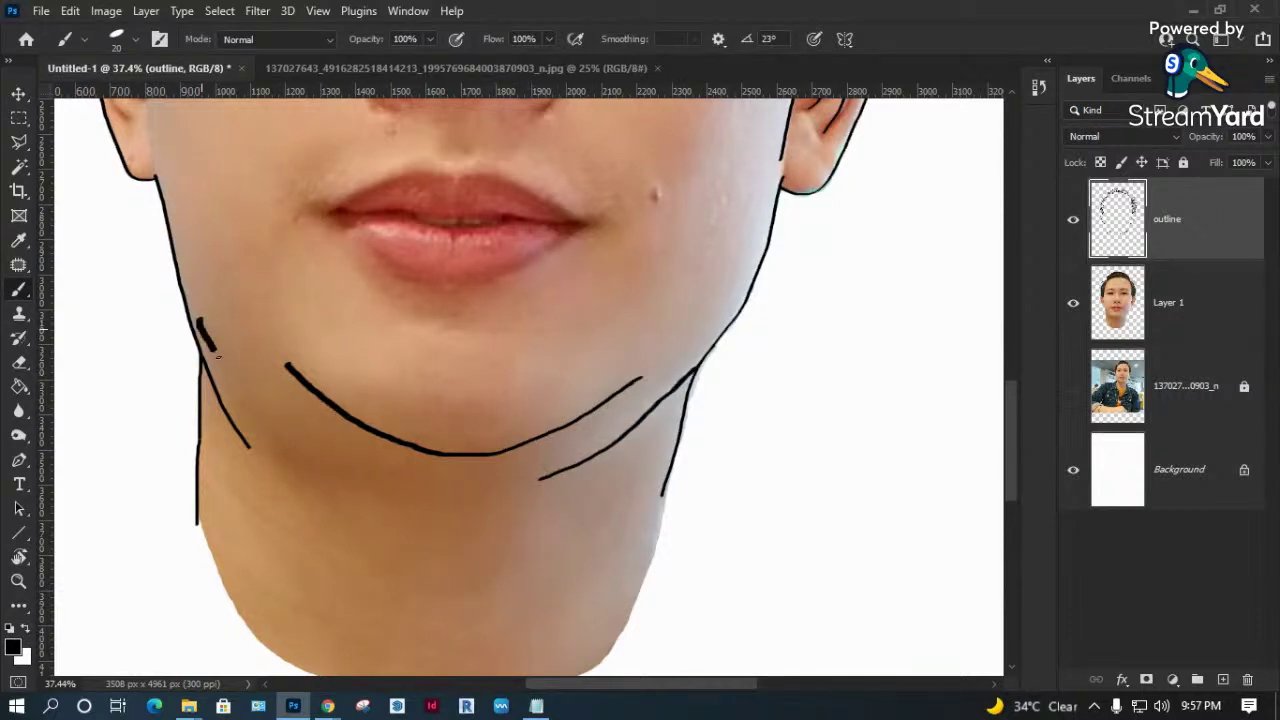
Paint a curved black stroke under the jaw, erase its rough end, and zoom into the left ear.
drag(262, 415, 368, 480)
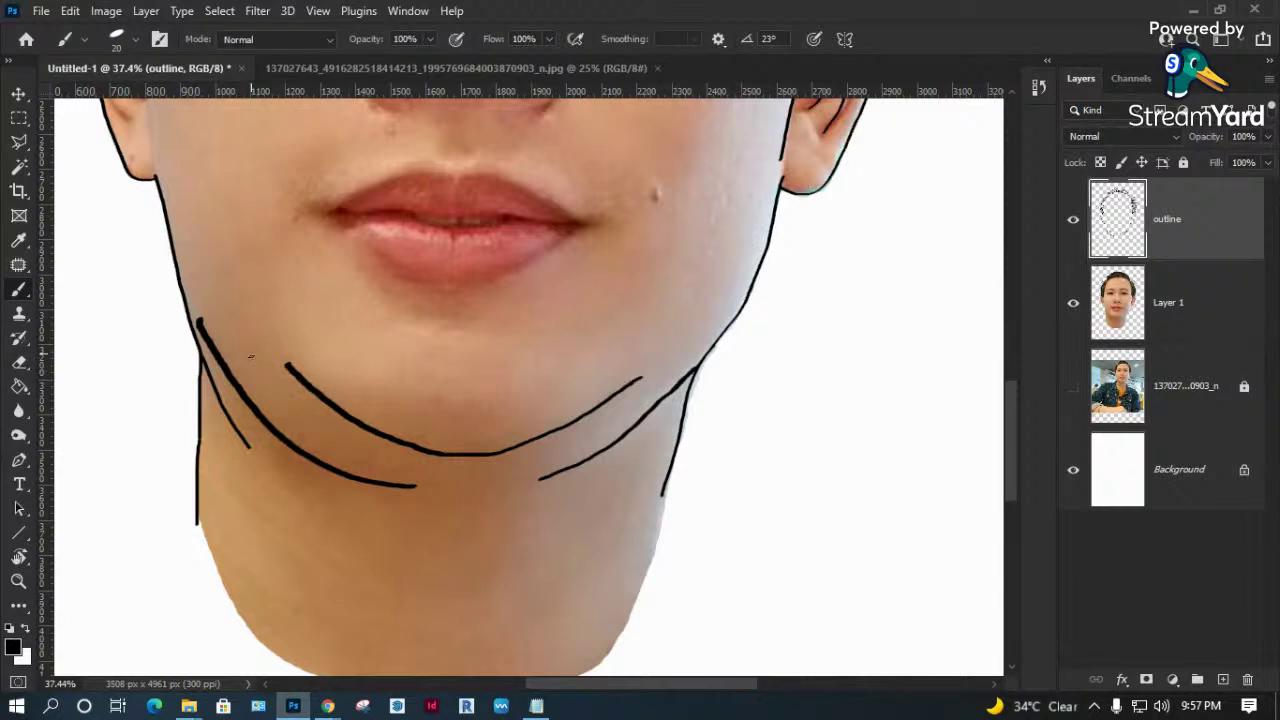
key(e)
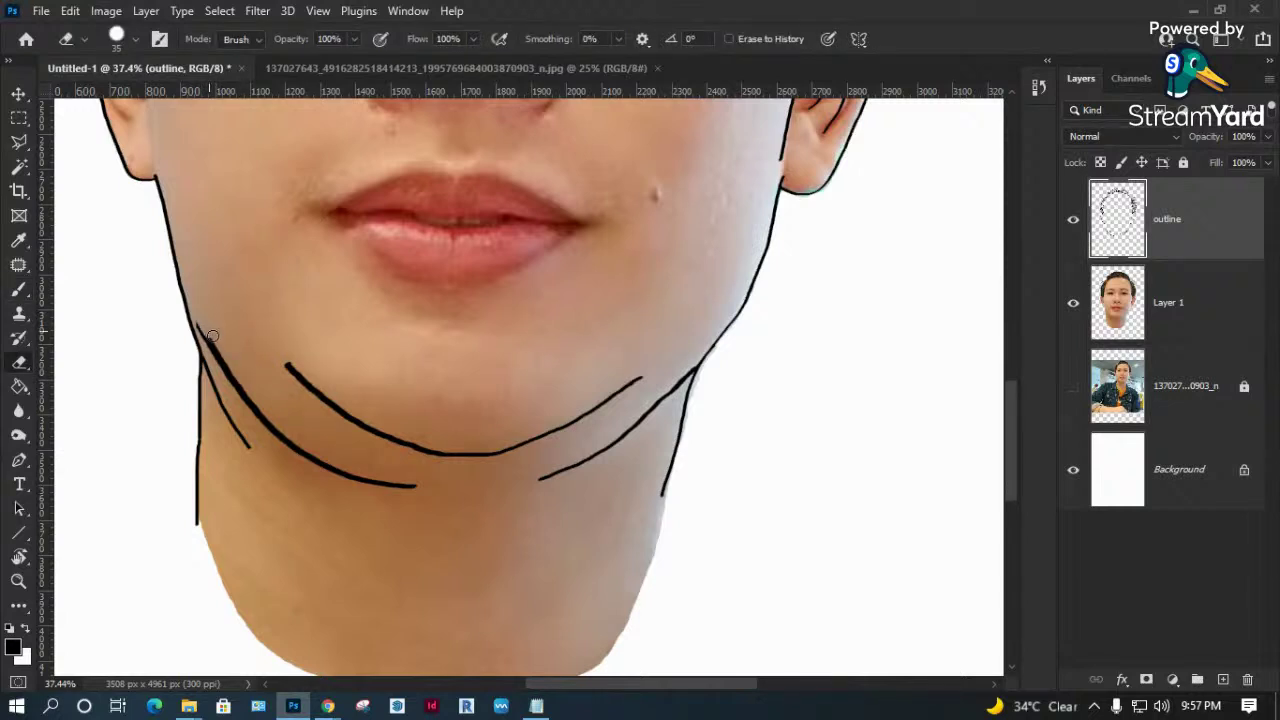
drag(308, 450, 358, 474)
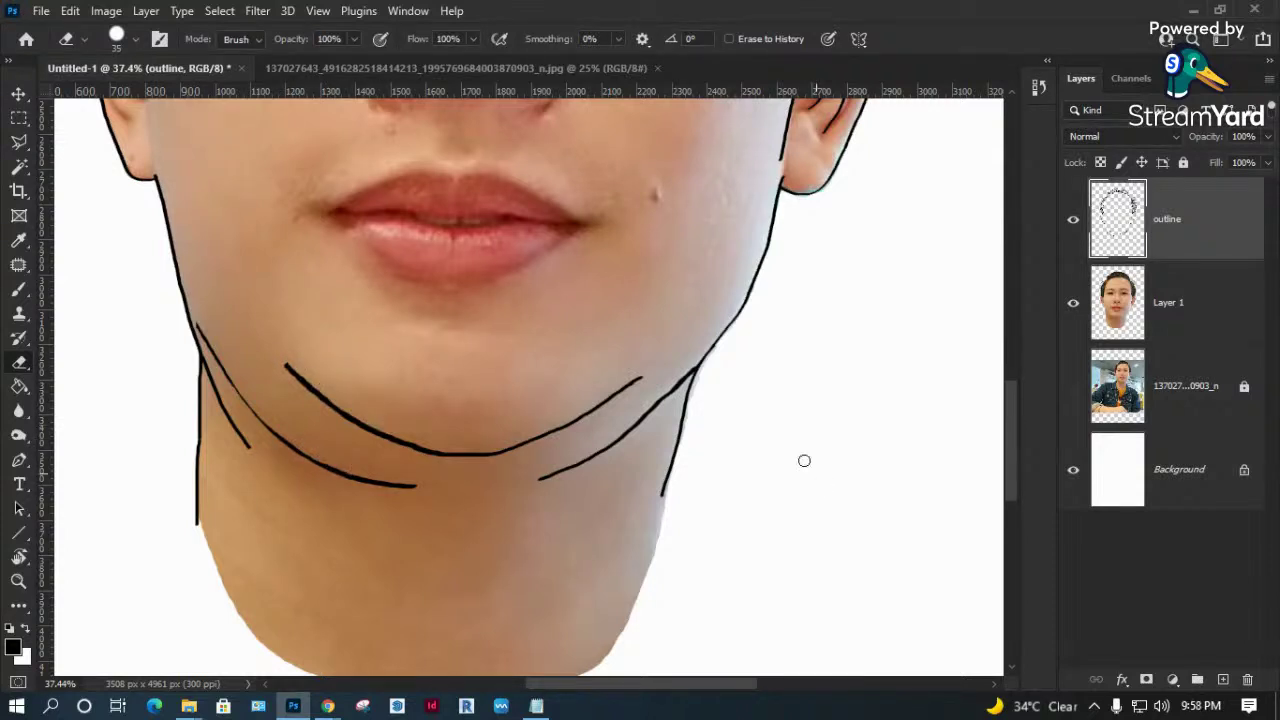
key(ctrl+0)
key(z)
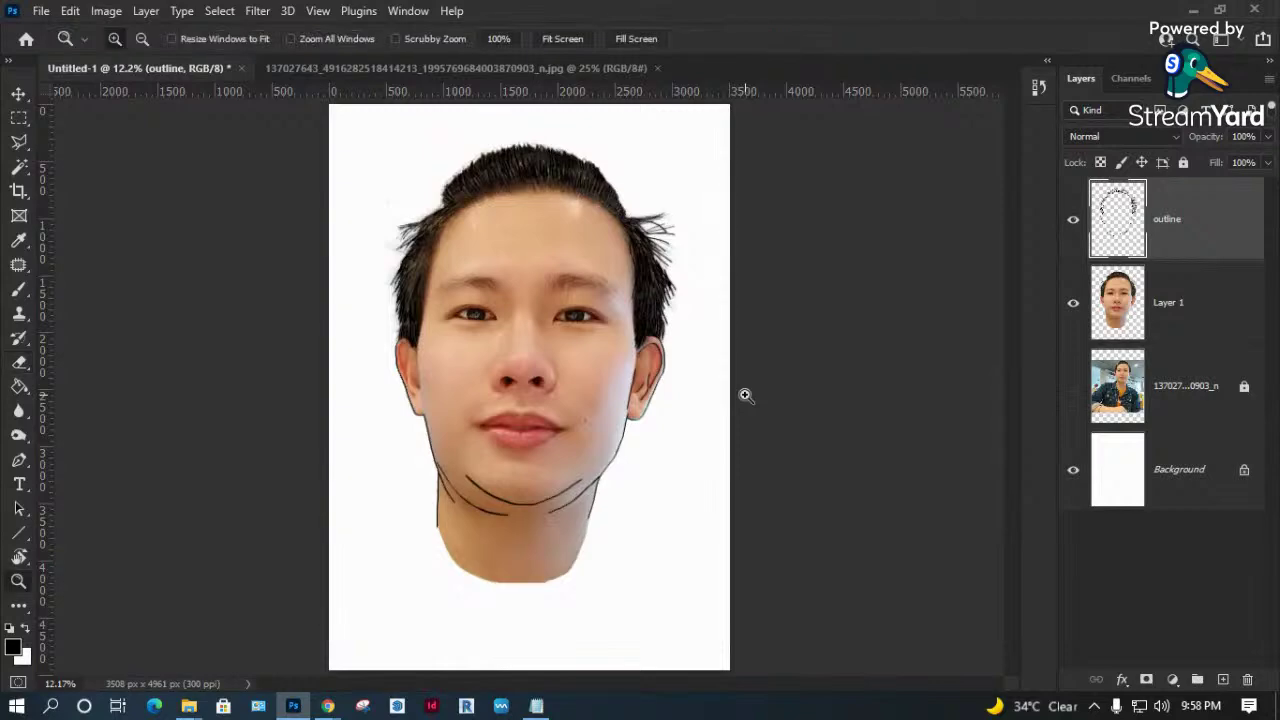
click(425, 380)
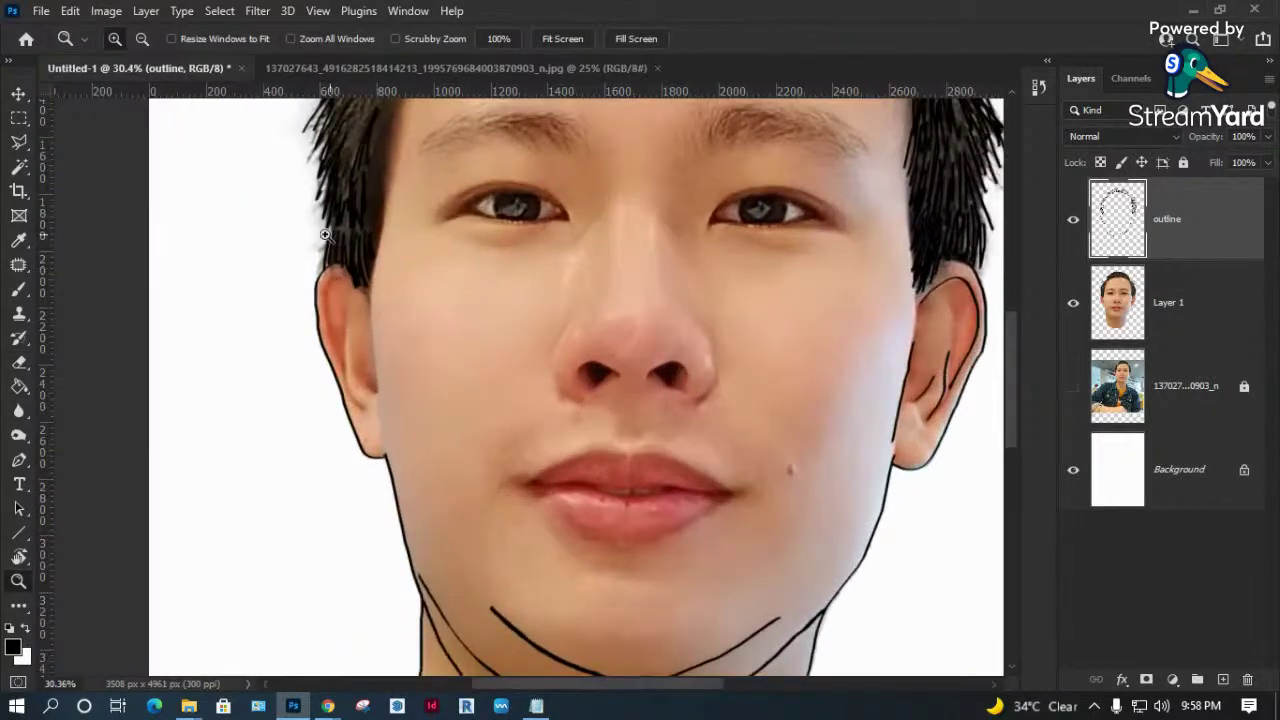
drag(277, 206, 449, 449)
Undo the stray dab and paint a black inner contour line inside the left ear.
key(b)
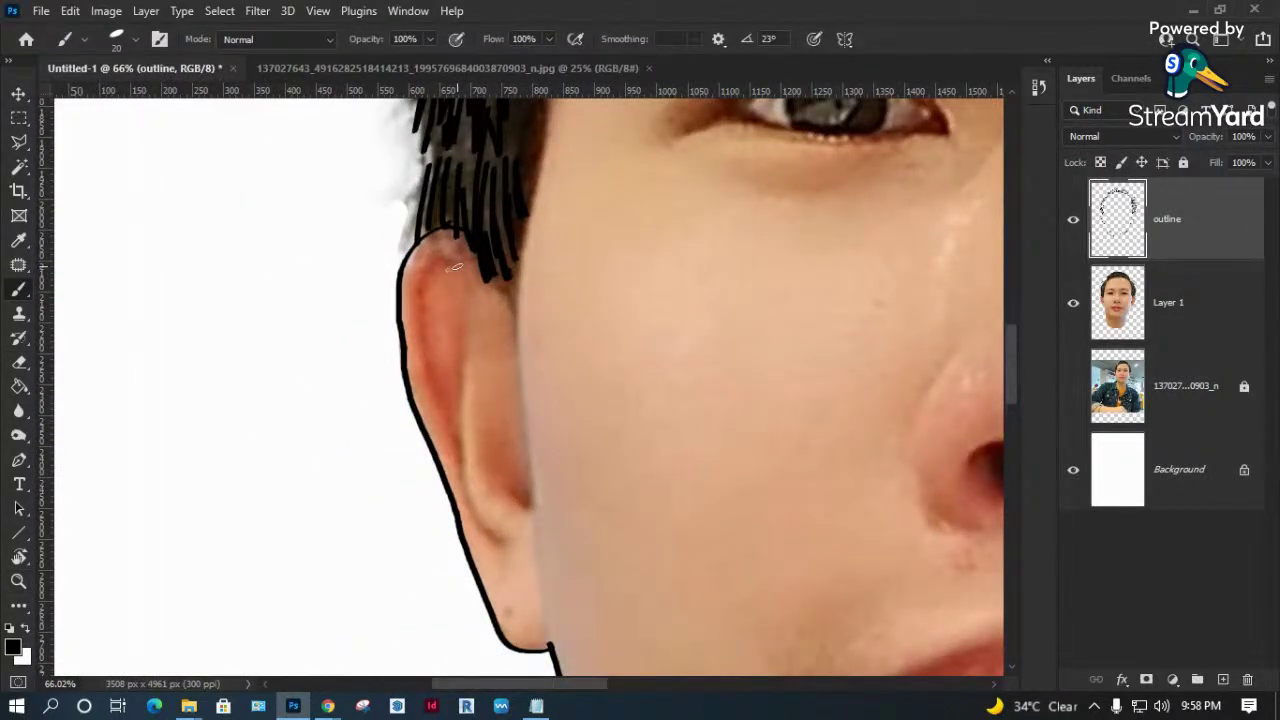
key(ctrl+z)
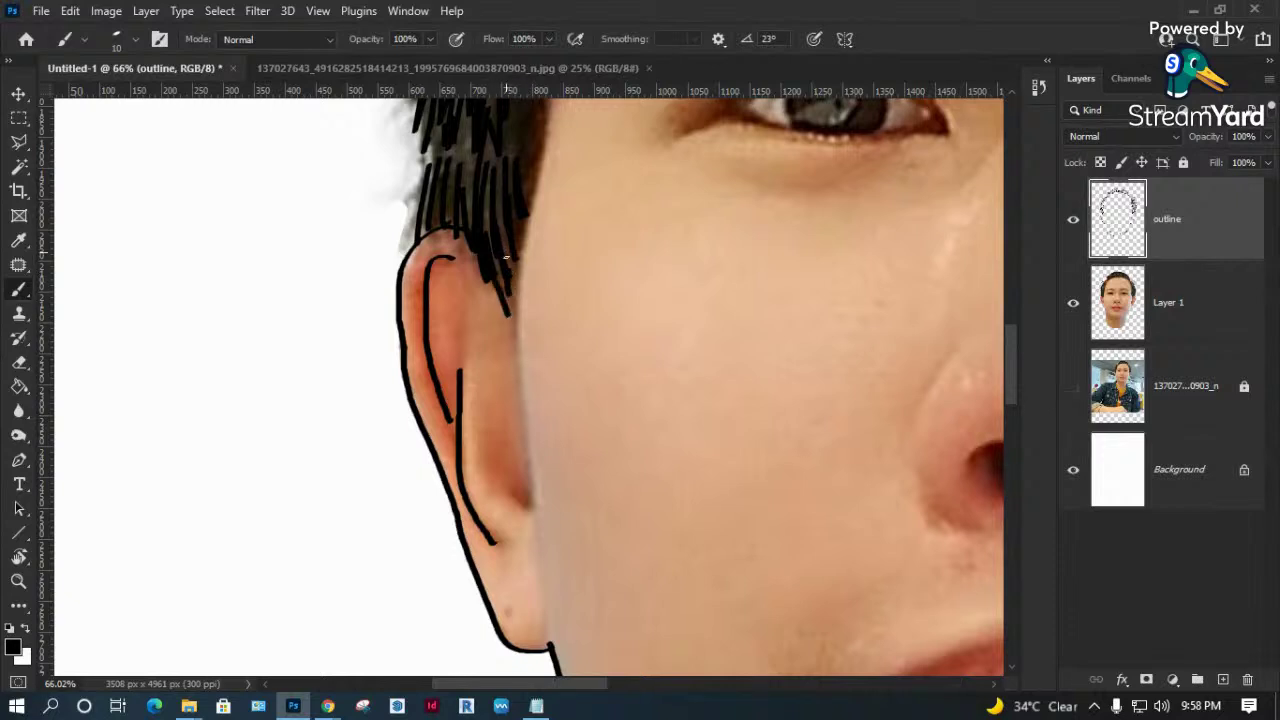
mouse_move(520, 369)
mouse_down()
mouse_move(534, 434)
mouse_move(521, 474)
mouse_up()
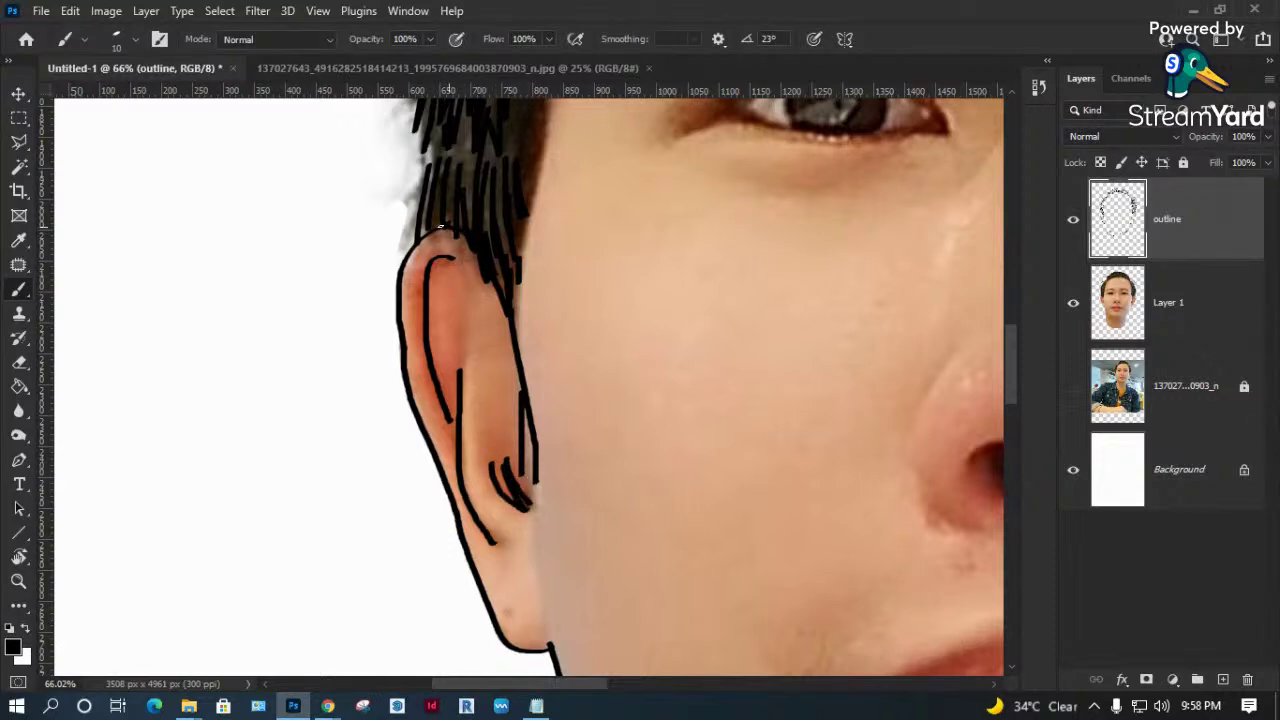
scroll(425, 280, up, 3)
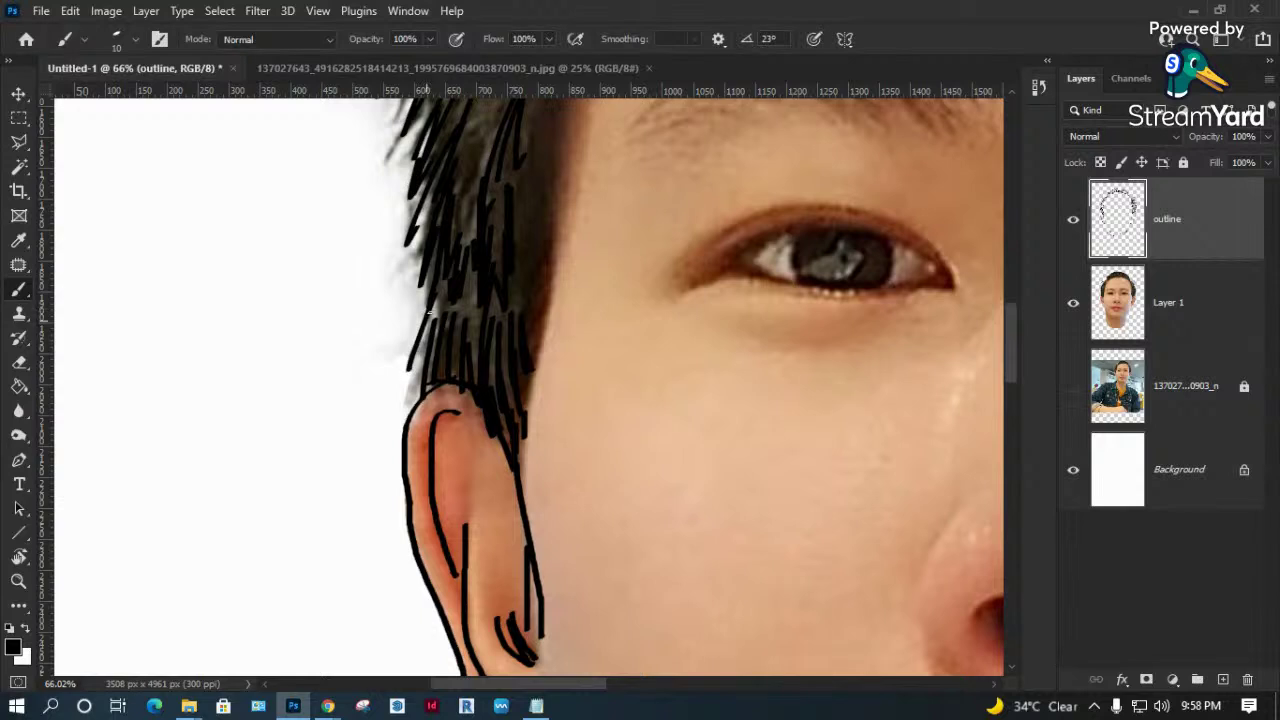
Paint thin 10 px black strands into the side hair near the left temple.
drag(464, 292, 462, 354)
drag(527, 207, 529, 327)
mouse_move(485, 249)
mouse_down()
mouse_move(435, 372)
mouse_move(477, 374)
mouse_move(498, 277)
mouse_up()
mouse_move(500, 404)
mouse_down()
mouse_move(500, 314)
mouse_move(468, 314)
mouse_move(452, 384)
mouse_up()
mouse_move(446, 304)
mouse_down()
mouse_move(444, 413)
mouse_move(498, 450)
mouse_move(456, 486)
mouse_up()
drag(456, 322, 413, 362)
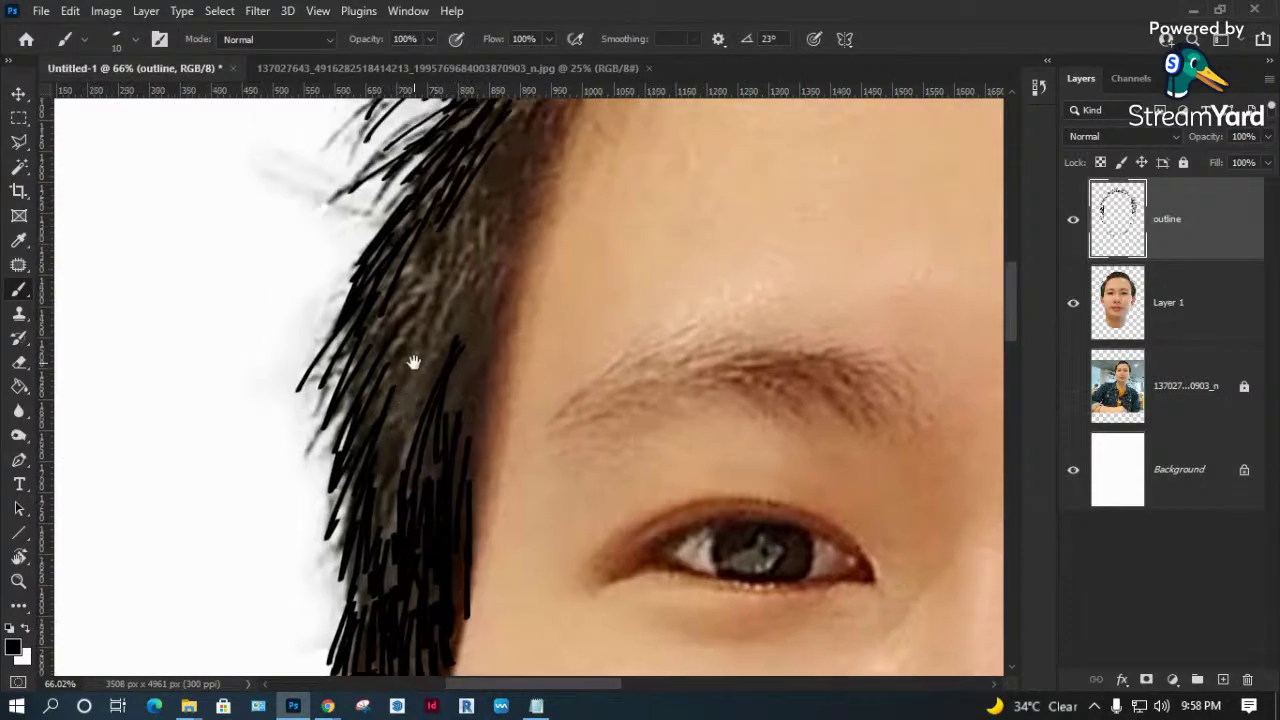
drag(478, 298, 456, 404)
drag(482, 352, 468, 416)
mouse_move(478, 274)
mouse_down()
mouse_move(410, 404)
mouse_move(396, 390)
mouse_up()
Add more thin black strands over the hair above the eyebrow.
drag(438, 274, 382, 382)
drag(440, 248, 356, 370)
mouse_move(390, 286)
mouse_down()
mouse_move(338, 374)
mouse_move(314, 460)
mouse_up()
mouse_move(418, 352)
mouse_down()
mouse_move(378, 484)
mouse_move(398, 490)
mouse_up()
mouse_move(414, 392)
mouse_down()
mouse_move(376, 478)
mouse_move(378, 456)
mouse_up()
drag(440, 344, 398, 470)
drag(436, 364, 382, 496)
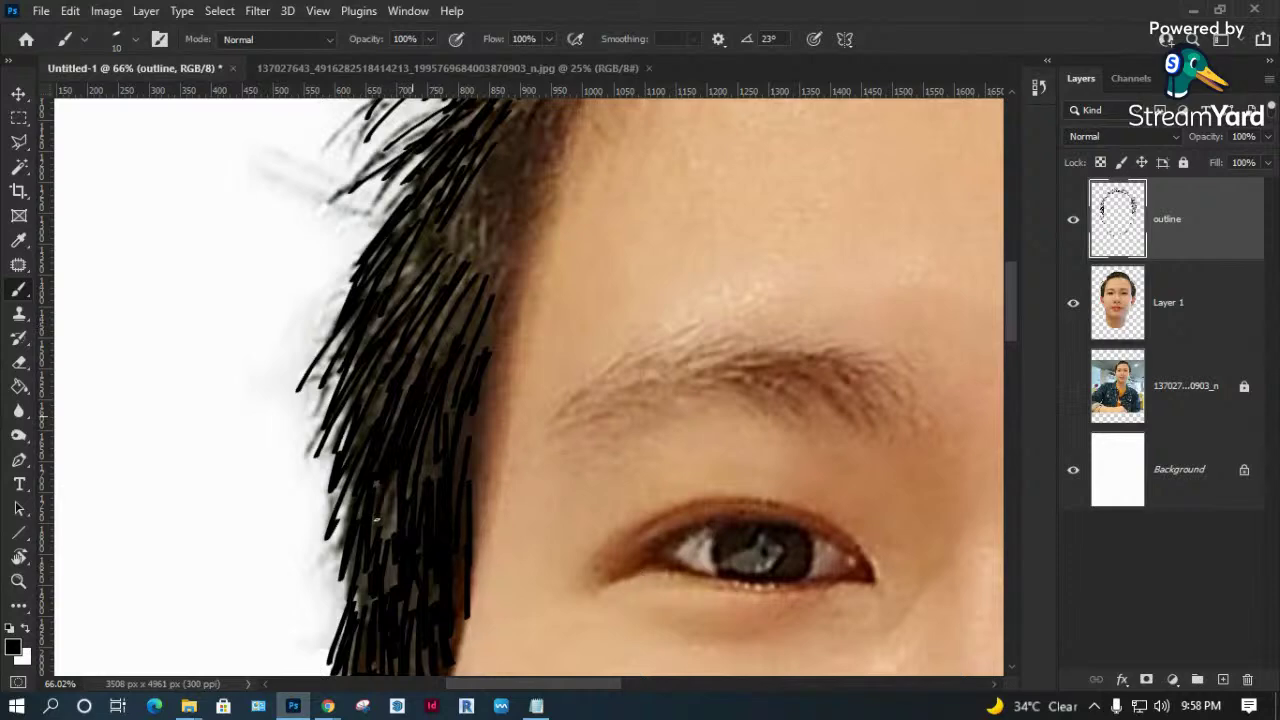
Add thin strands along the upper hairline, panning toward the top of the head.
drag(449, 351, 409, 453)
drag(502, 248, 432, 334)
drag(480, 298, 436, 390)
mouse_move(480, 322)
mouse_down()
mouse_move(430, 398)
mouse_move(418, 392)
mouse_move(398, 450)
mouse_up()
mouse_move(466, 392)
mouse_down()
mouse_move(432, 476)
mouse_move(424, 446)
mouse_up()
drag(468, 314, 456, 340)
mouse_move(502, 226)
mouse_down()
mouse_move(458, 266)
mouse_move(466, 320)
mouse_up()
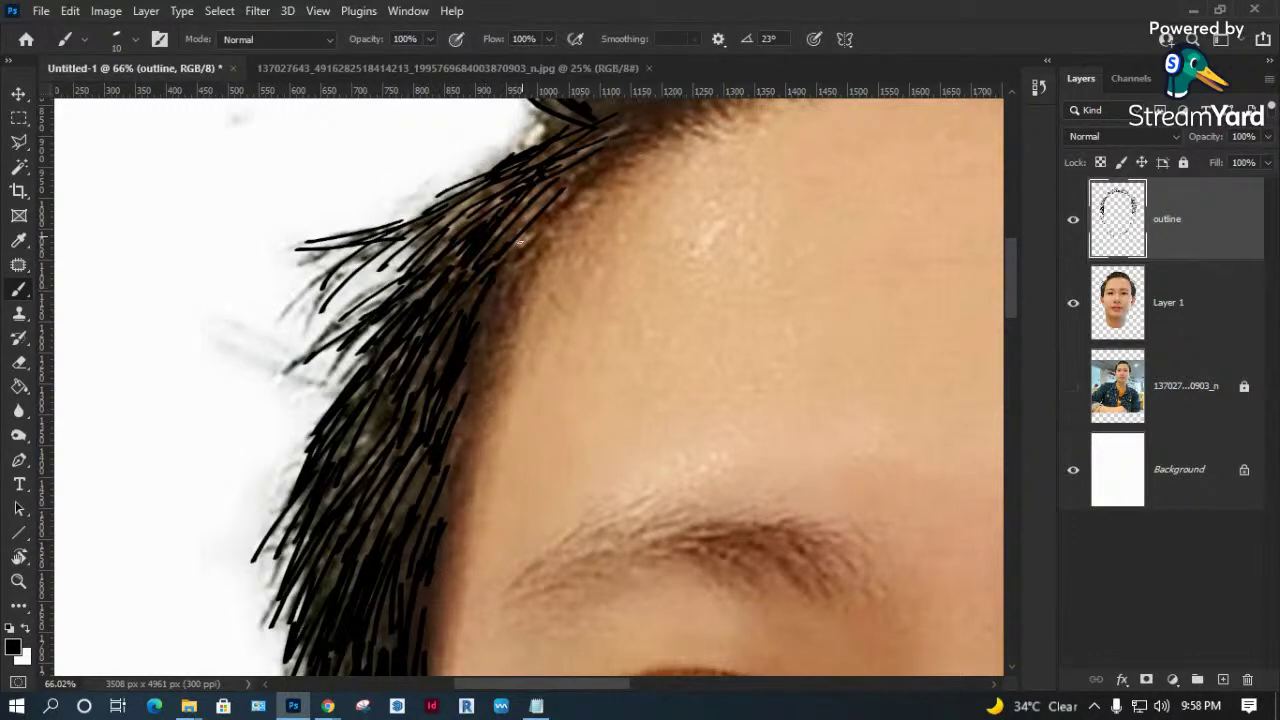
drag(510, 268, 474, 370)
drag(696, 255, 443, 529)
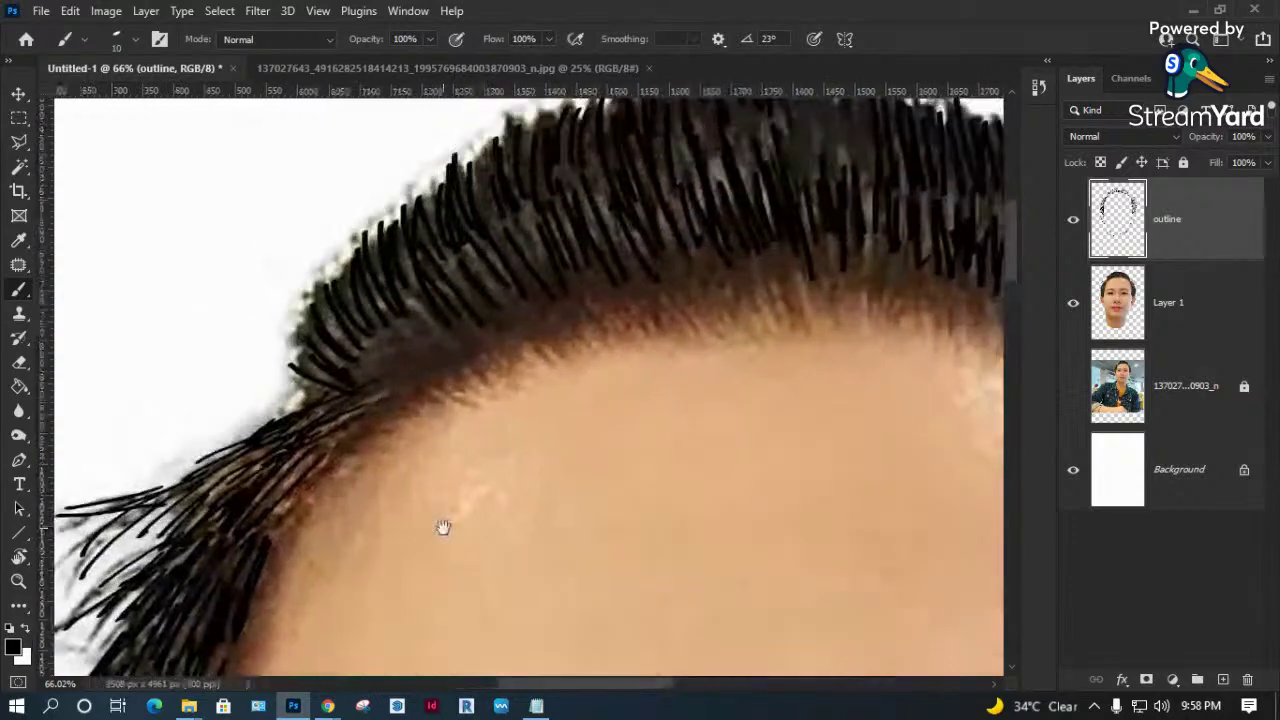
drag(723, 314, 234, 480)
mouse_move(693, 432)
mouse_down()
mouse_move(420, 317)
mouse_move(432, 263)
mouse_up()
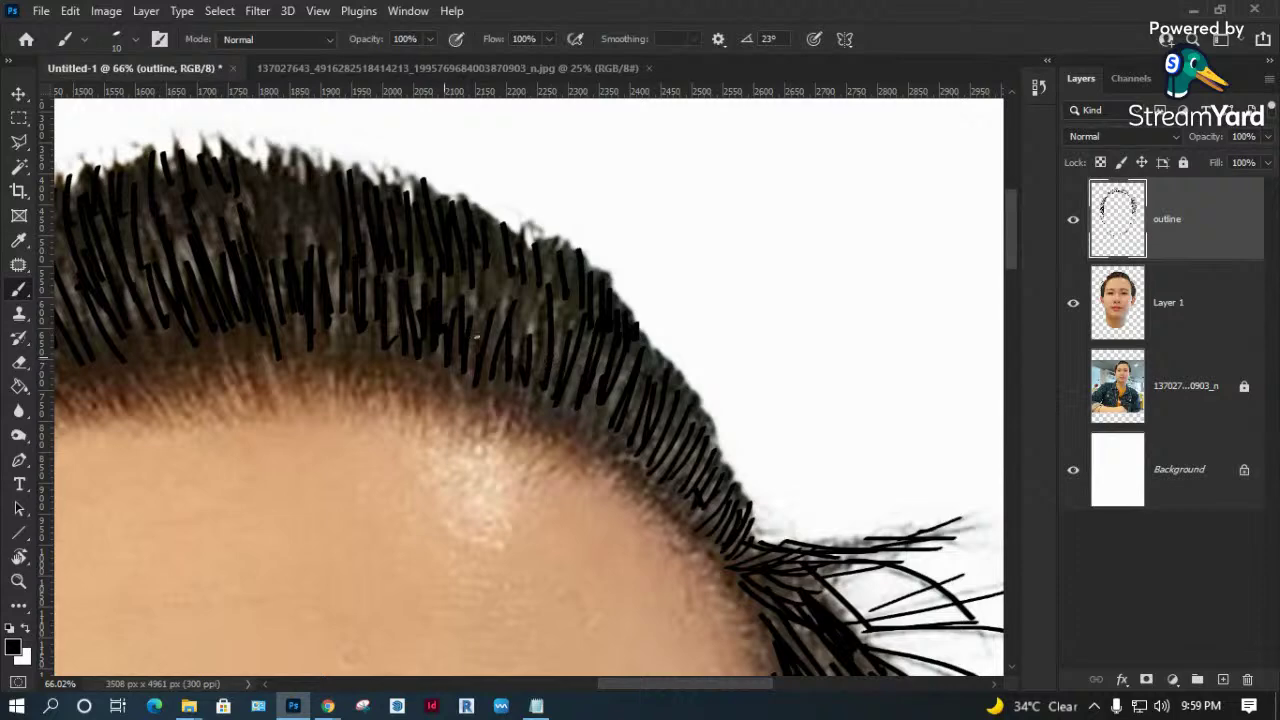
right_click(493, 381)
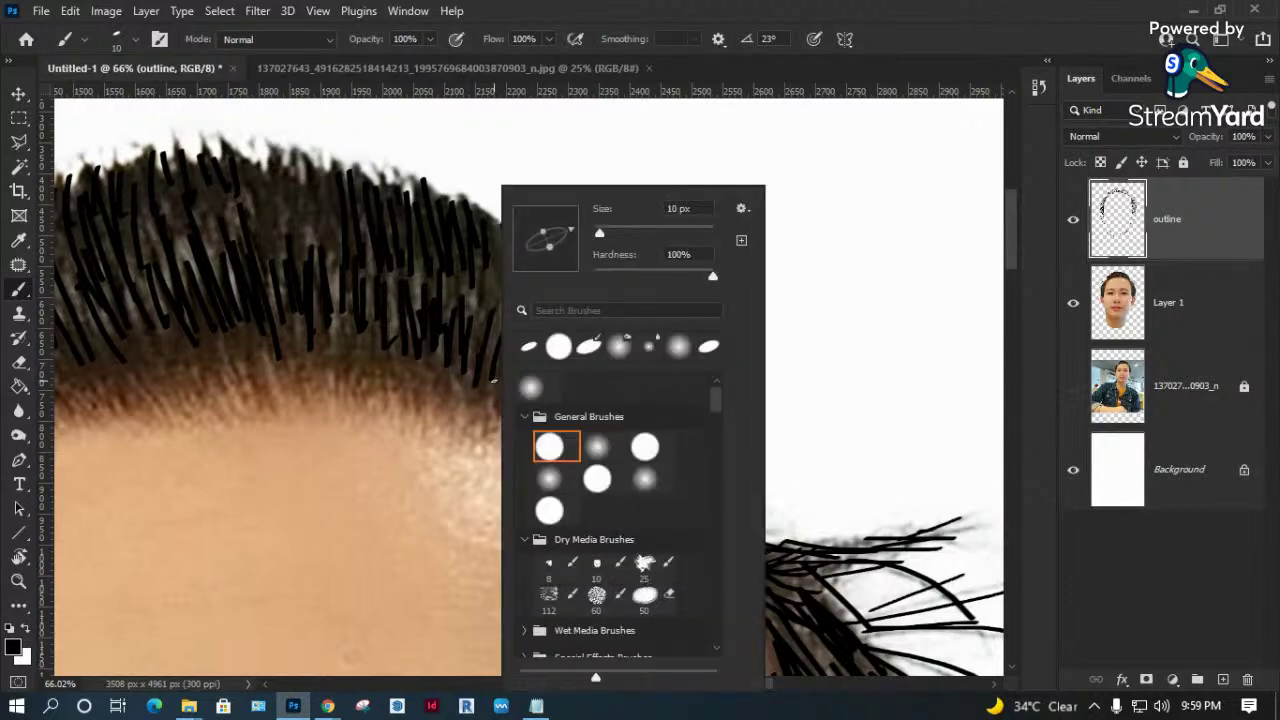
Choose a textured tip from Legacy Default Brushes at 35 px, undoing the test stroke.
scroll(696, 519, down, 2)
scroll(696, 519, down, 2)
scroll(696, 519, down, 2)
scroll(696, 519, down, 2)
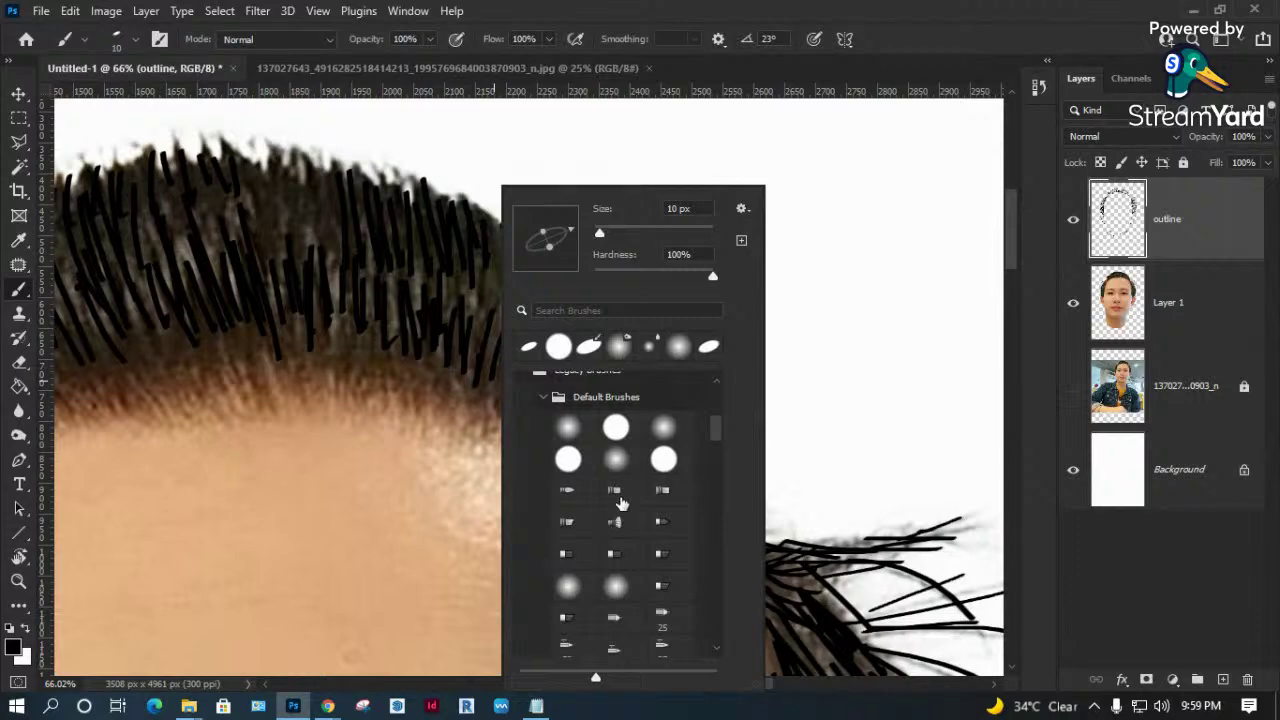
click(662, 492)
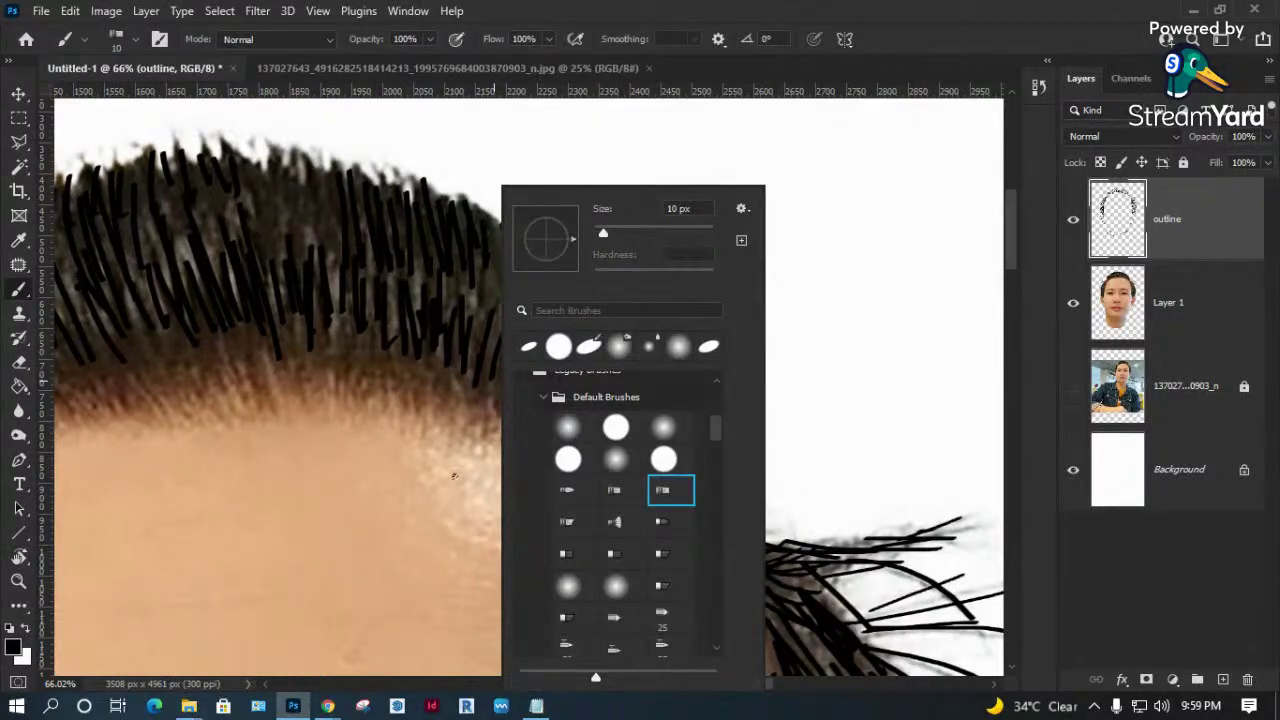
drag(603, 233, 645, 227)
drag(398, 428, 392, 495)
key(ctrl+z)
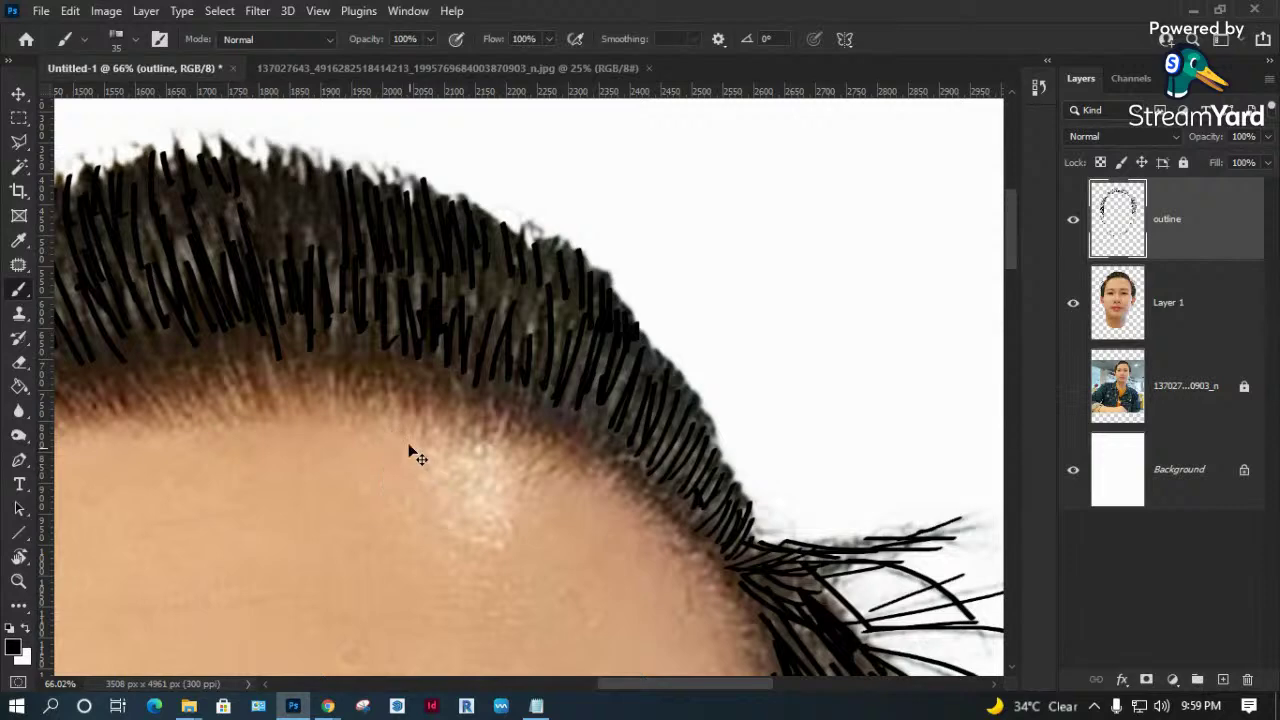
Collapse the Default Brushes folder, close the brush picker, and enlarge the brush to 80 px.
right_click(398, 410)
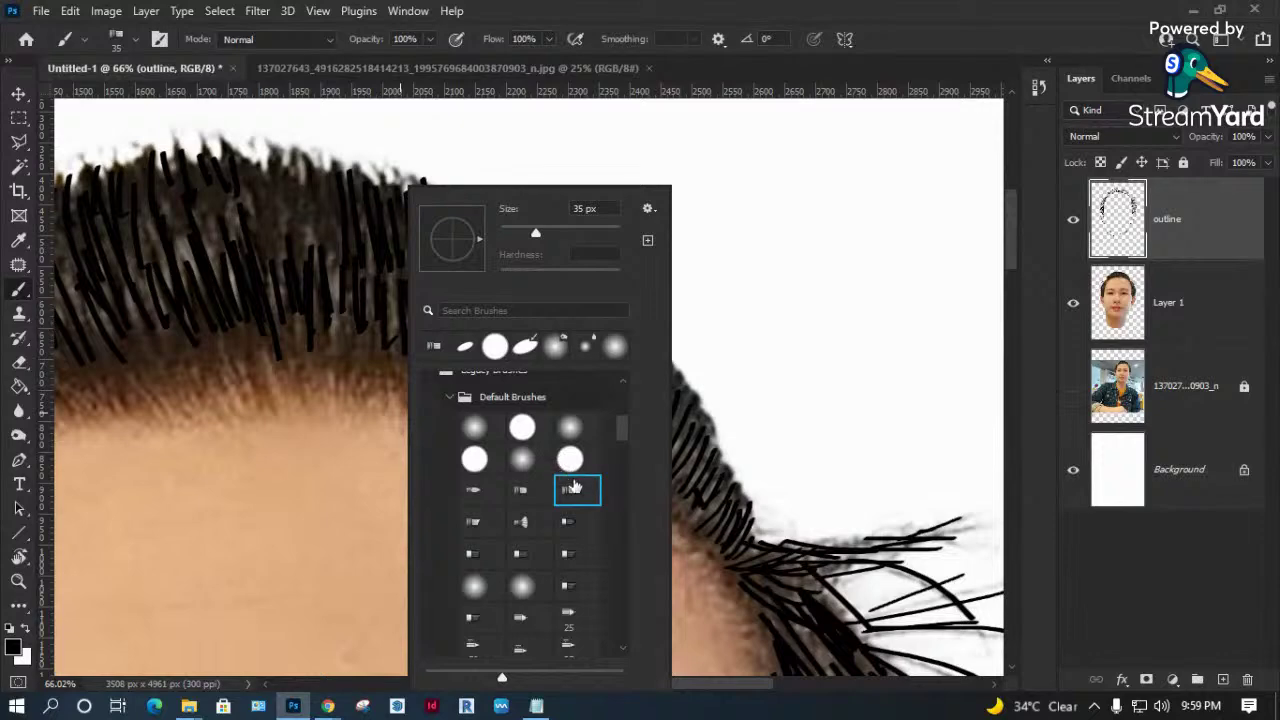
click(450, 397)
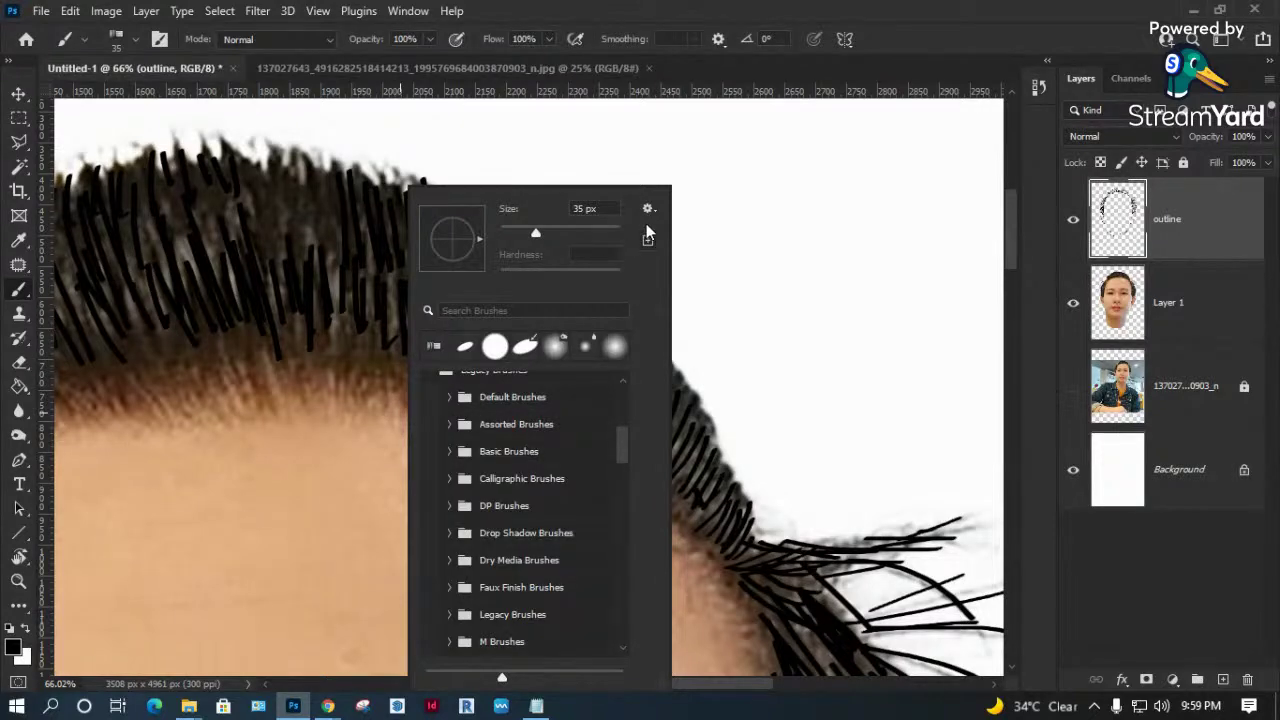
click(574, 320)
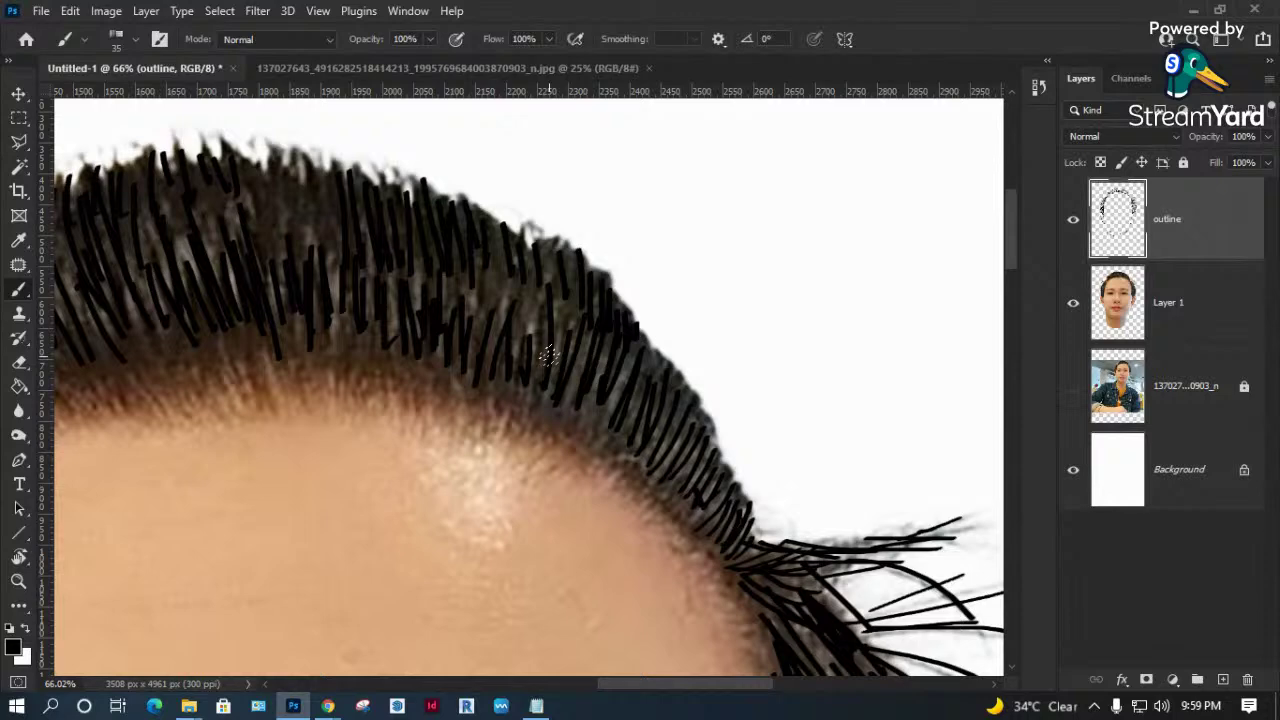
key(bracketright)
key(bracketright)
key(bracketright)
Paint textured 80 px strands along the top hairline out to its left end.
mouse_move(565, 415)
mouse_down()
mouse_move(589, 333)
mouse_move(600, 385)
mouse_up()
drag(605, 455, 625, 390)
drag(655, 455, 640, 412)
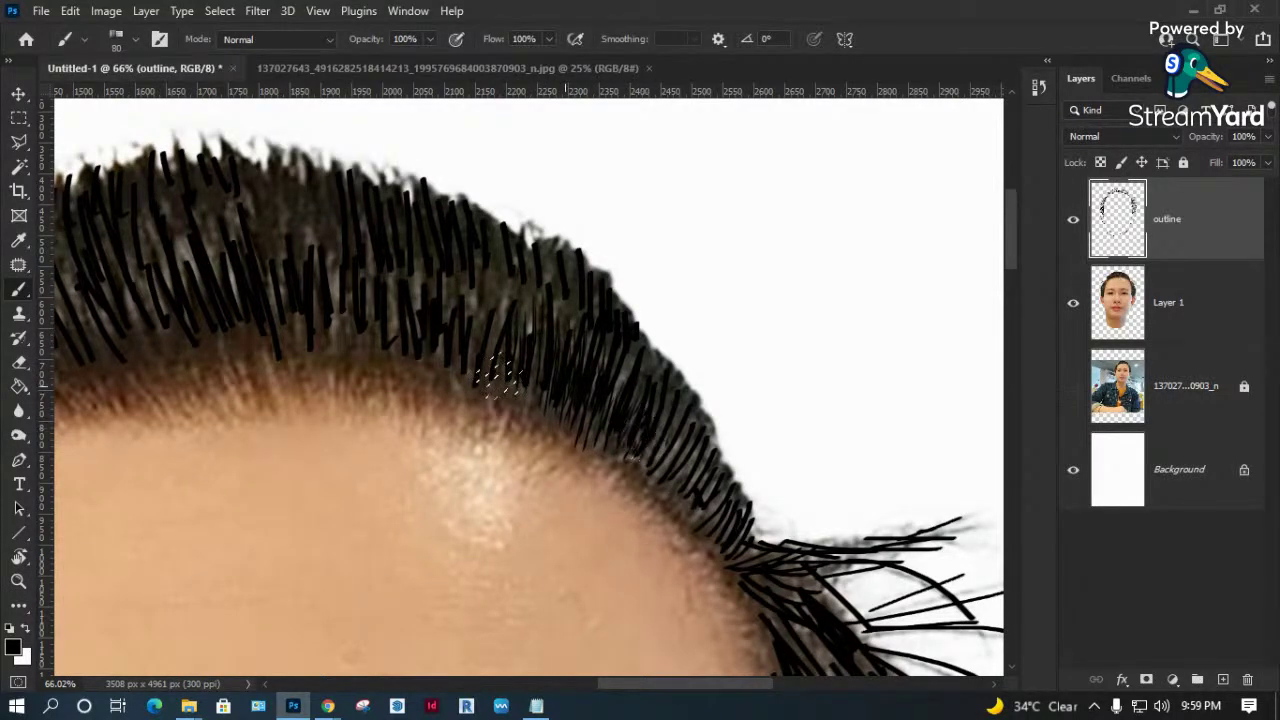
drag(250, 300, 620, 320)
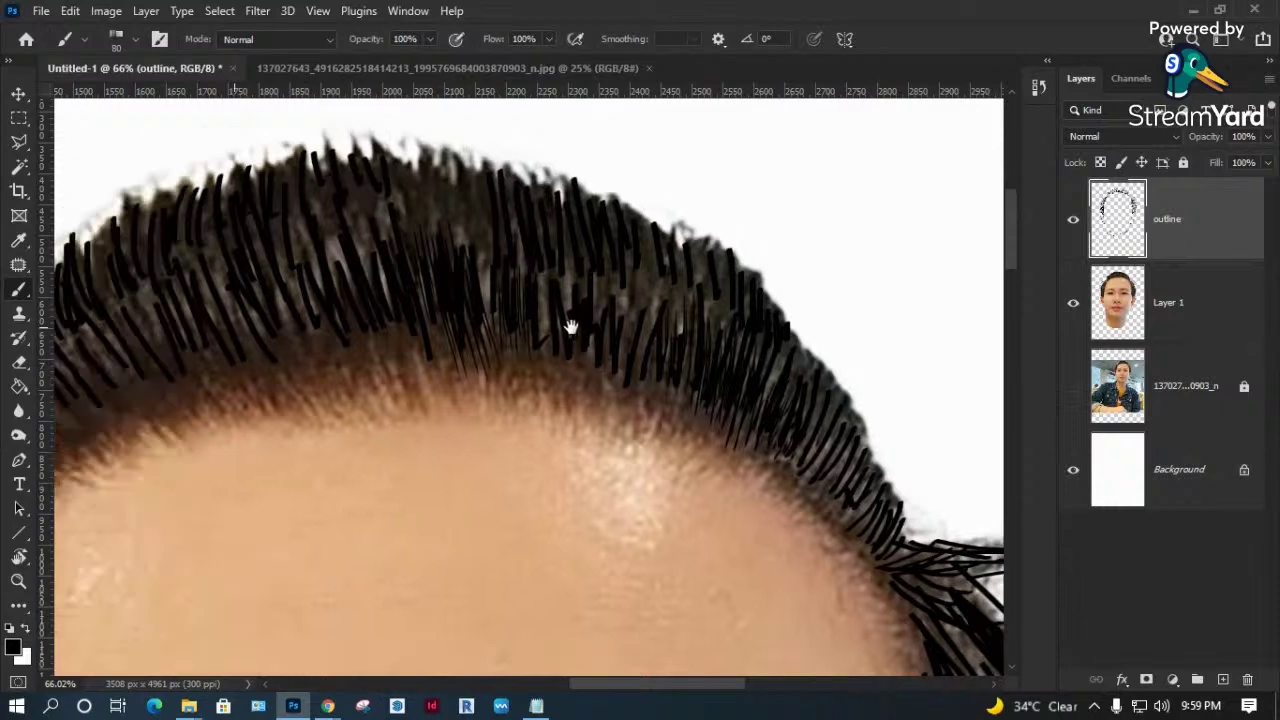
drag(490, 250, 460, 365)
mouse_move(440, 295)
mouse_down()
mouse_move(470, 378)
mouse_move(385, 378)
mouse_up()
drag(350, 315, 335, 400)
mouse_move(313, 325)
mouse_down()
mouse_move(300, 390)
mouse_move(270, 395)
mouse_up()
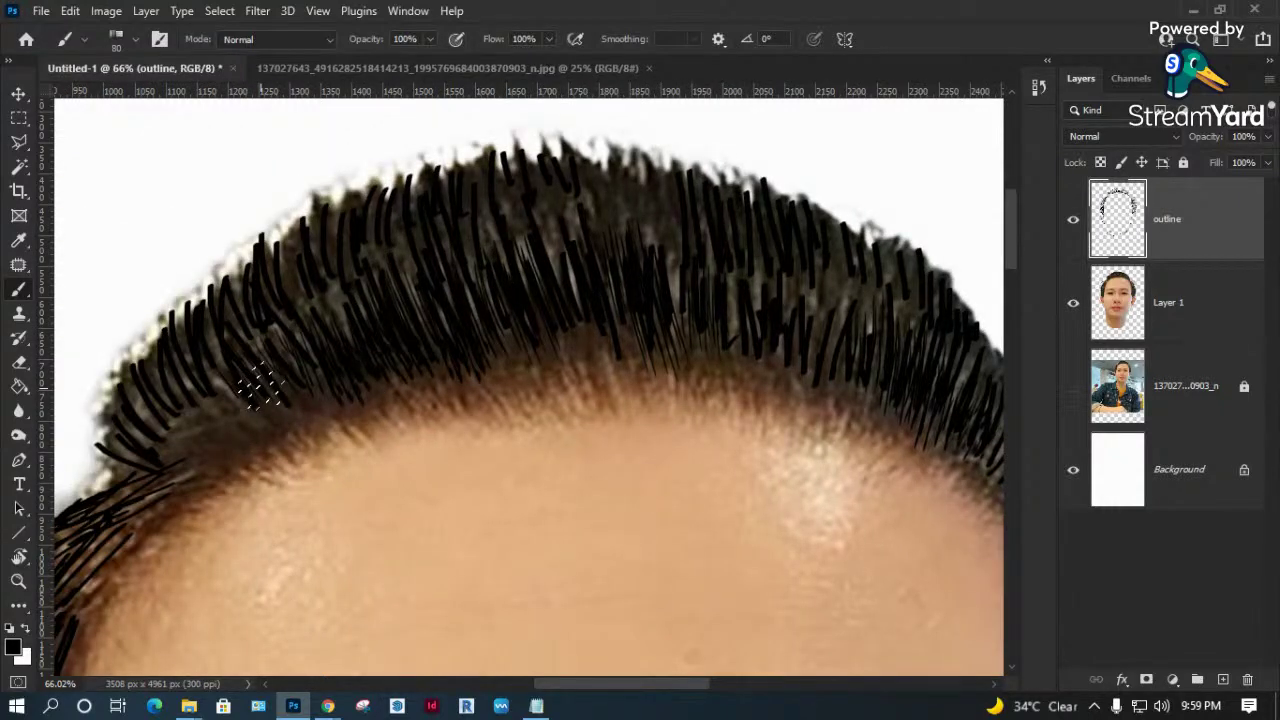
drag(240, 365, 288, 425)
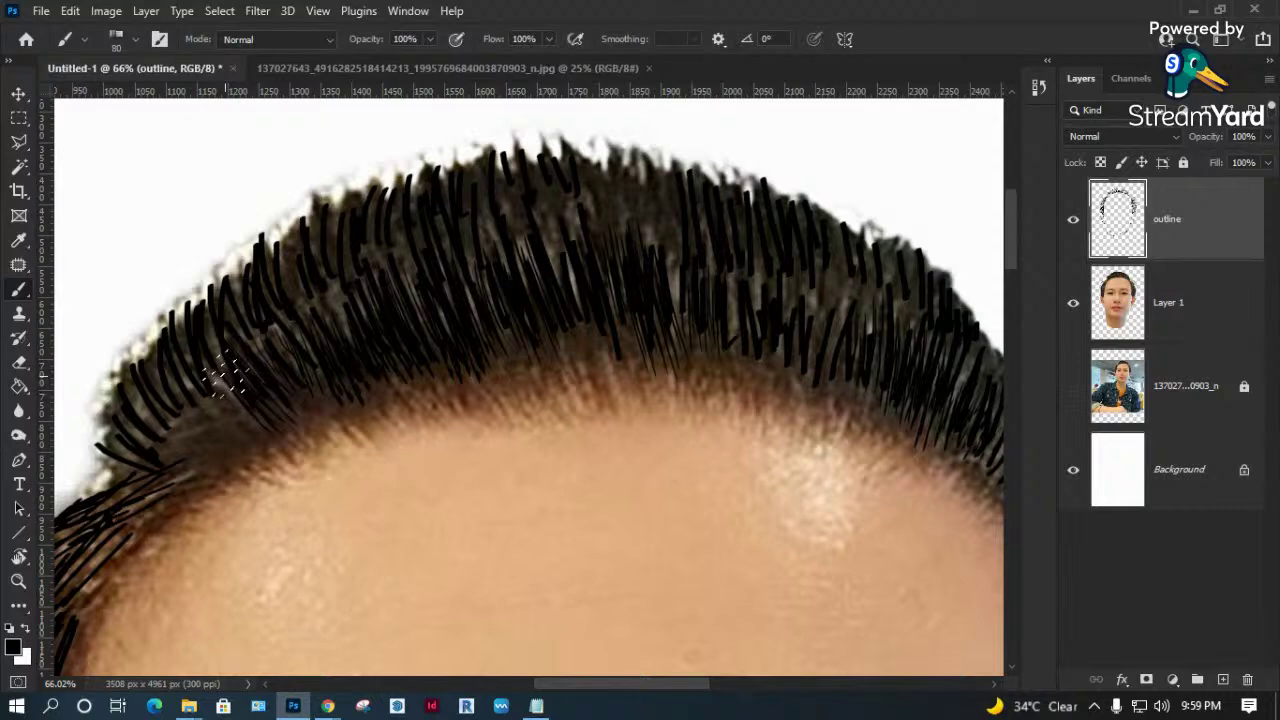
Add textured strands above the left eyebrow and left of the forehead.
drag(216, 408, 349, 286)
drag(322, 236, 346, 300)
drag(290, 262, 333, 335)
drag(250, 413, 315, 293)
mouse_move(360, 245)
mouse_down()
mouse_move(290, 330)
mouse_move(215, 335)
mouse_up()
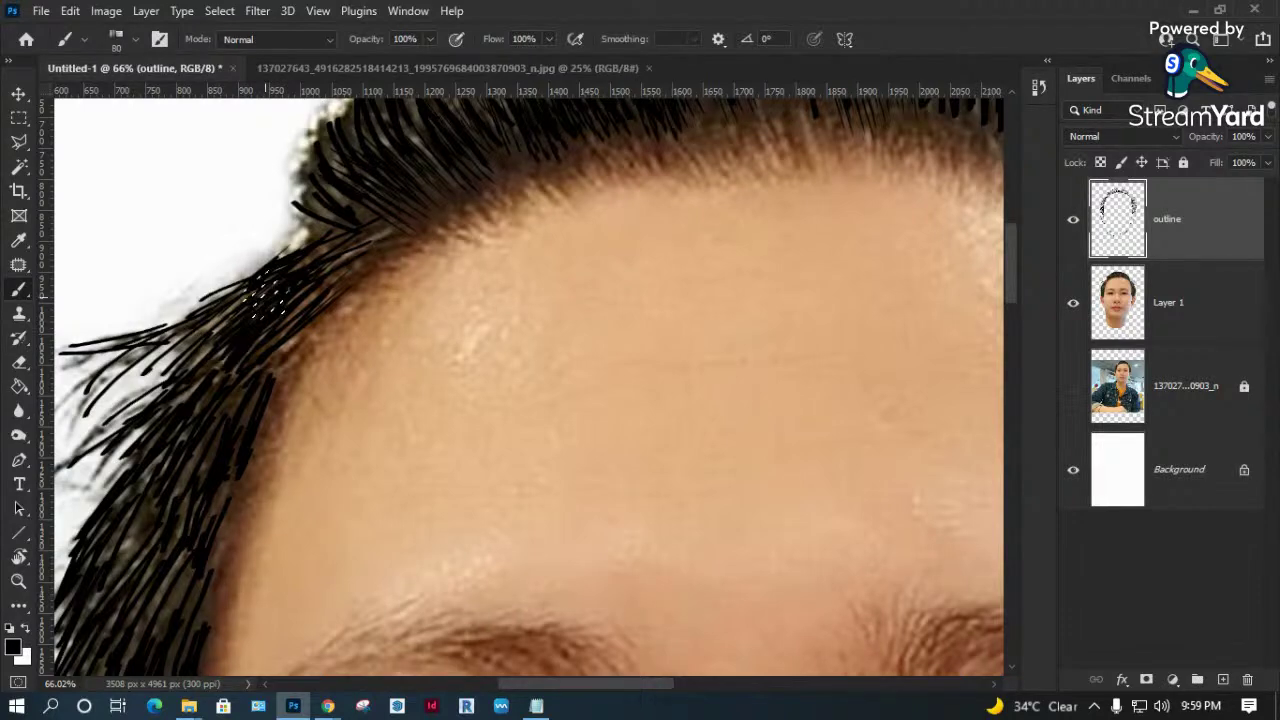
drag(225, 395, 195, 428)
mouse_move(242, 362)
mouse_down()
mouse_move(190, 465)
mouse_move(150, 480)
mouse_move(150, 555)
mouse_move(243, 333)
mouse_up()
Fill the left side hair beside the forehead and temple with textured strands.
mouse_move(300, 255)
mouse_down()
mouse_move(245, 395)
mouse_move(255, 400)
mouse_move(230, 520)
mouse_up()
drag(300, 395, 262, 560)
drag(229, 491, 189, 301)
drag(166, 353, 148, 431)
drag(141, 381, 126, 455)
key(ctrl+0)
Zoom into the hair above the right ear and paint textured strands into the side hair.
key(z)
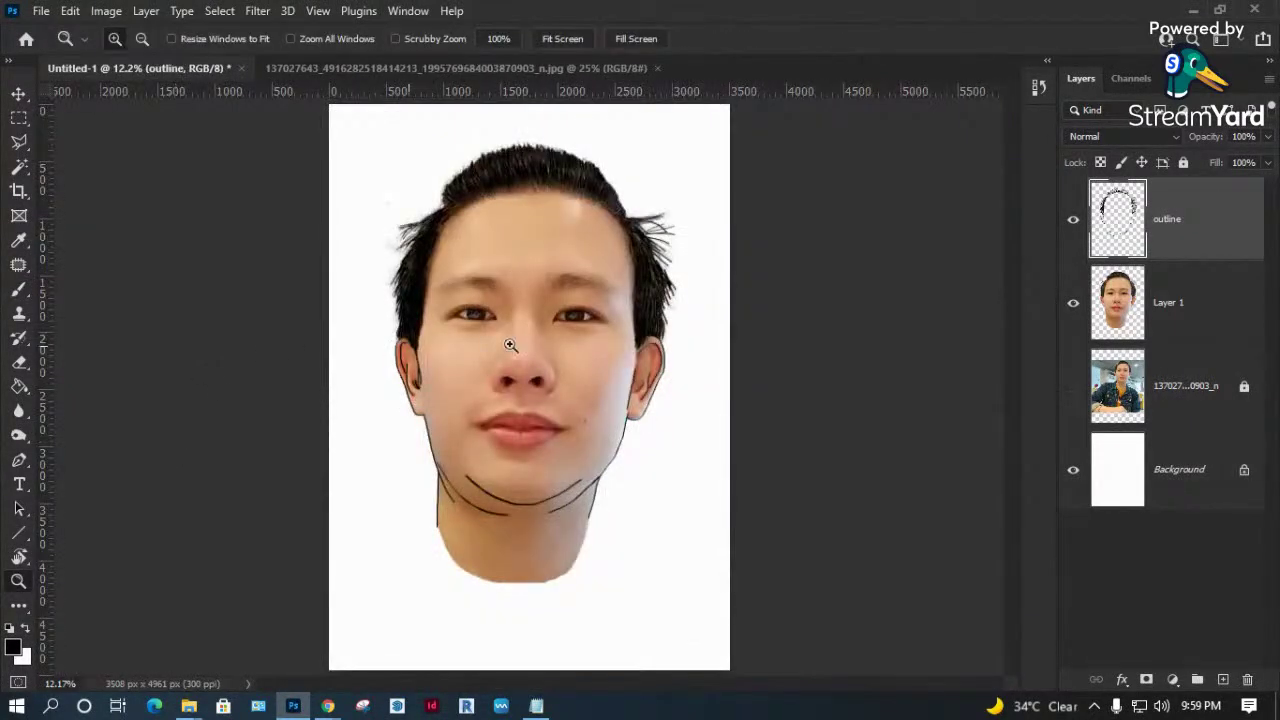
click(703, 378)
drag(640, 110, 851, 354)
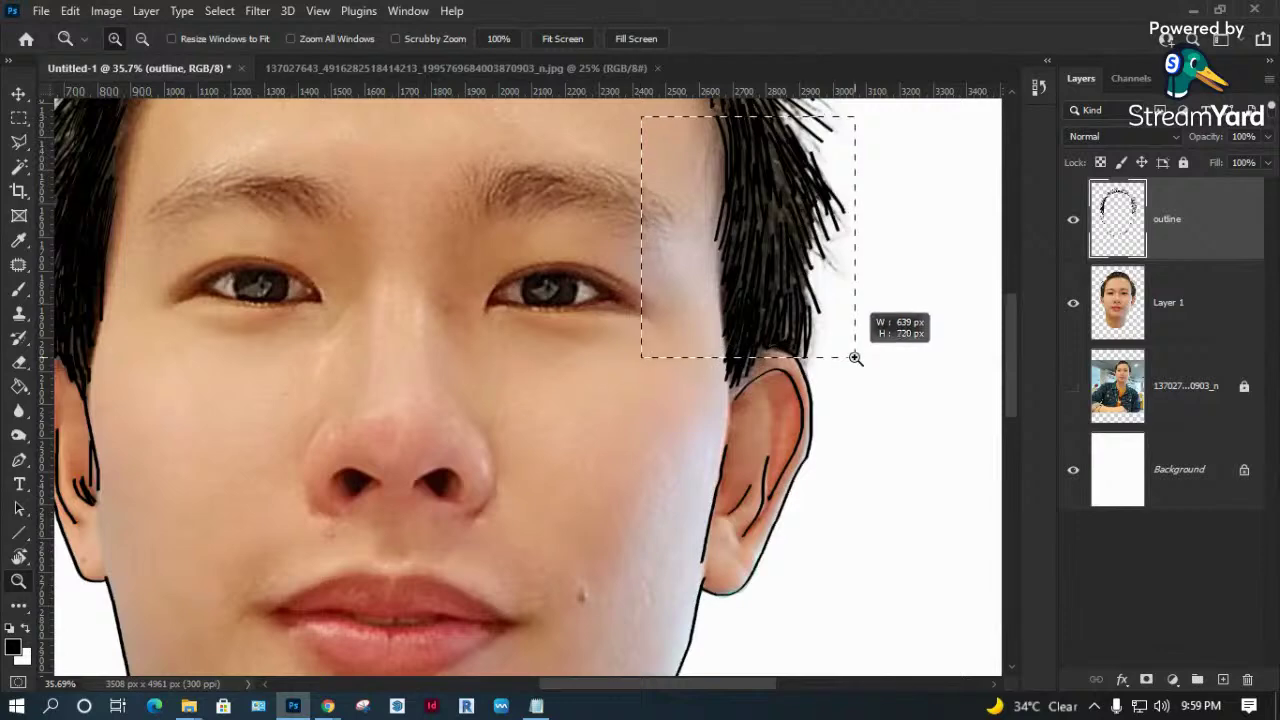
key(b)
drag(541, 205, 530, 425)
drag(490, 232, 500, 444)
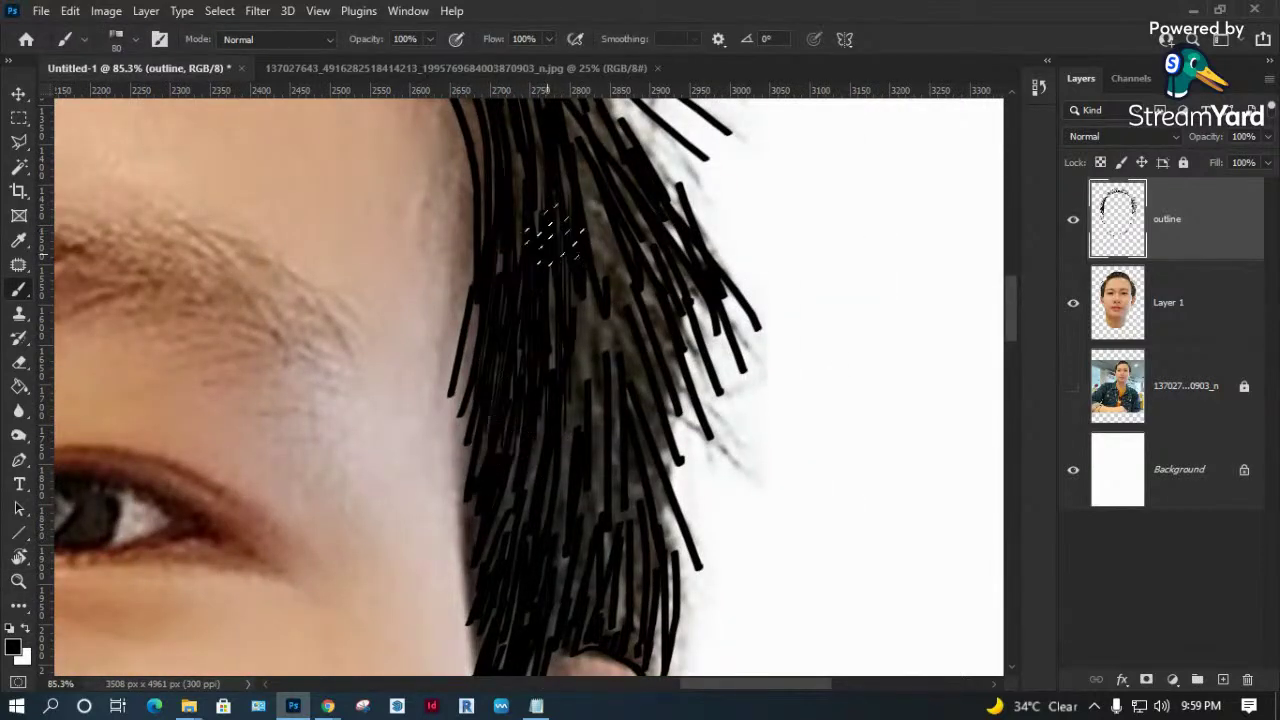
drag(570, 270, 580, 530)
drag(620, 226, 596, 575)
Add more textured strands along the right-side hairline while panning.
drag(600, 205, 665, 440)
drag(543, 206, 681, 601)
drag(580, 270, 690, 440)
drag(610, 300, 640, 410)
drag(557, 286, 625, 380)
drag(600, 272, 615, 380)
drag(560, 290, 600, 410)
drag(615, 335, 625, 420)
drag(536, 257, 636, 457)
Darken the remaining hair with strands, then fit the whole face in view.
drag(545, 308, 525, 420)
drag(565, 378, 540, 412)
mouse_move(485, 305)
mouse_down()
mouse_move(445, 390)
mouse_move(420, 370)
mouse_up()
drag(455, 325, 412, 378)
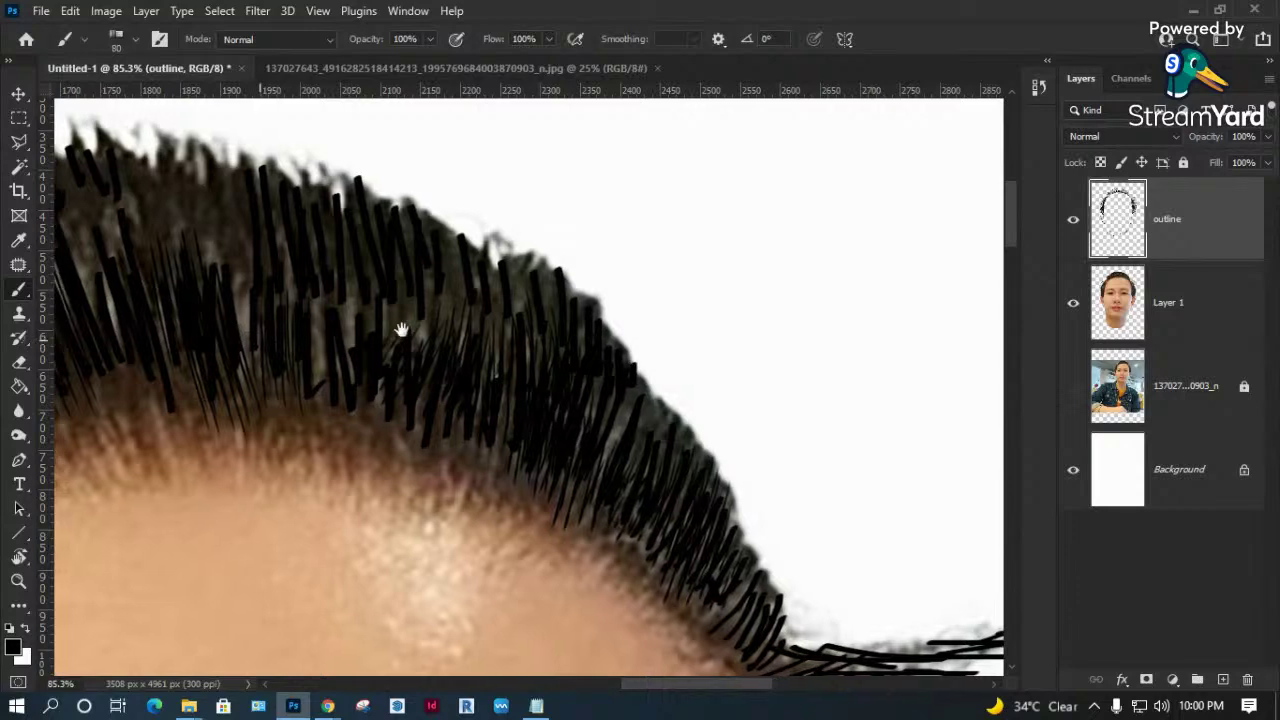
drag(400, 334, 635, 280)
key(ctrl+0)
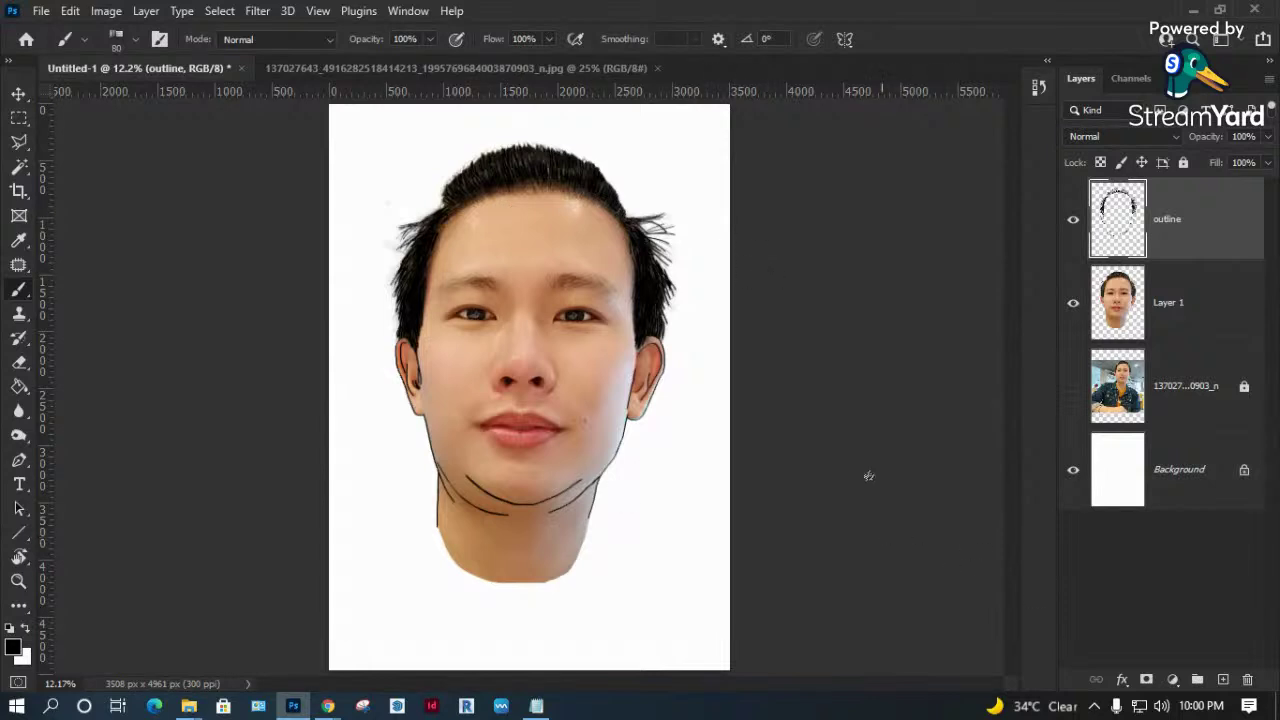
Zoom in on the eyebrow and select a 12 px slanted calligraphic brush tip.
key(z)
drag(405, 235, 600, 365)
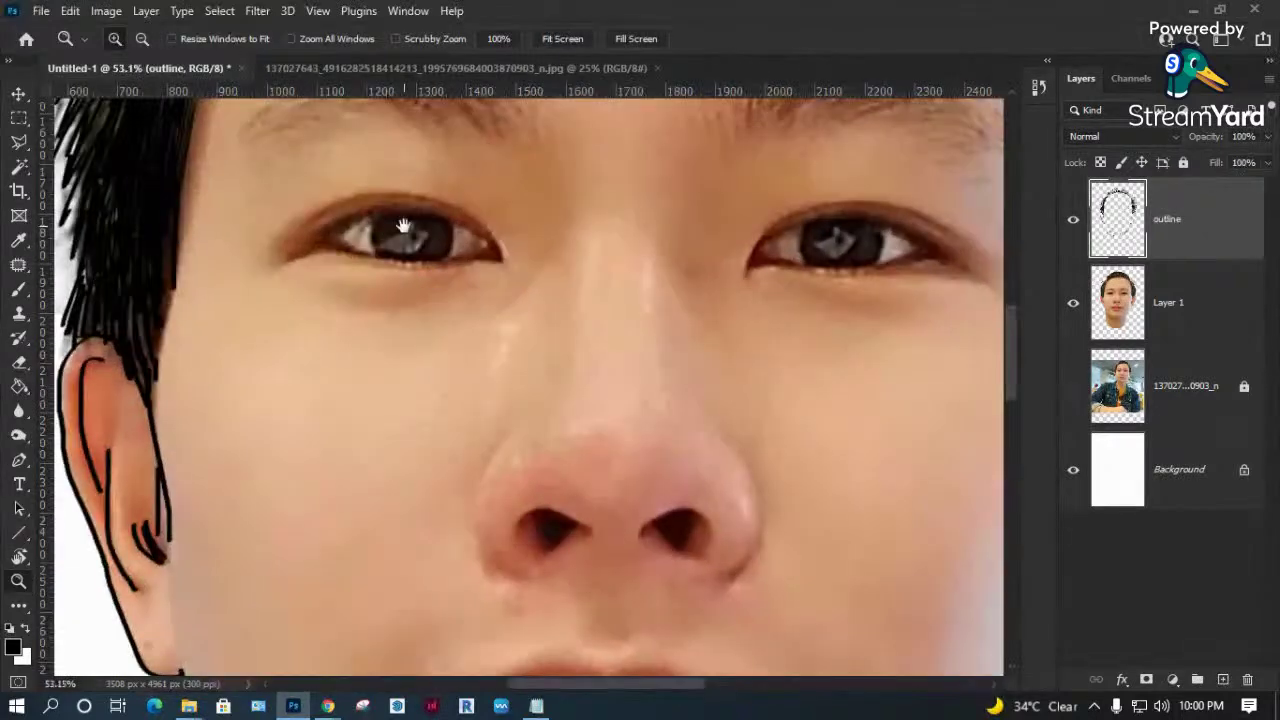
drag(403, 225, 400, 450)
drag(272, 180, 571, 380)
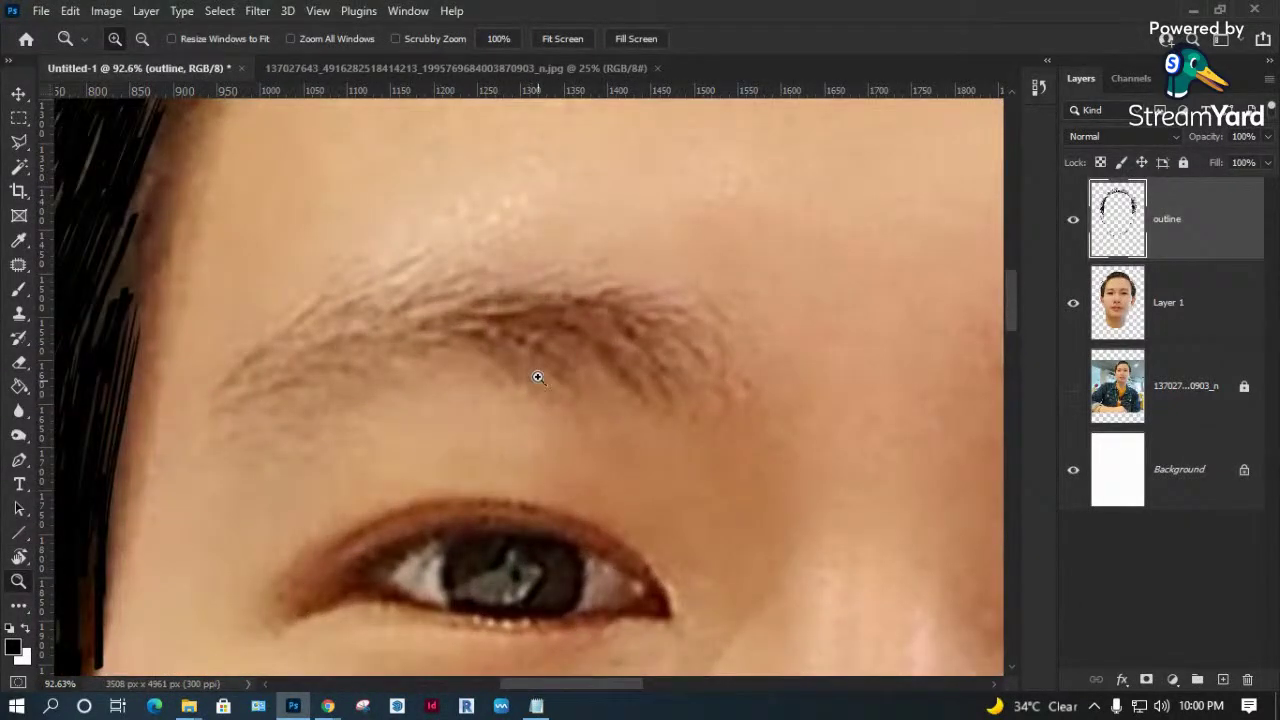
key(b)
right_click(540, 272)
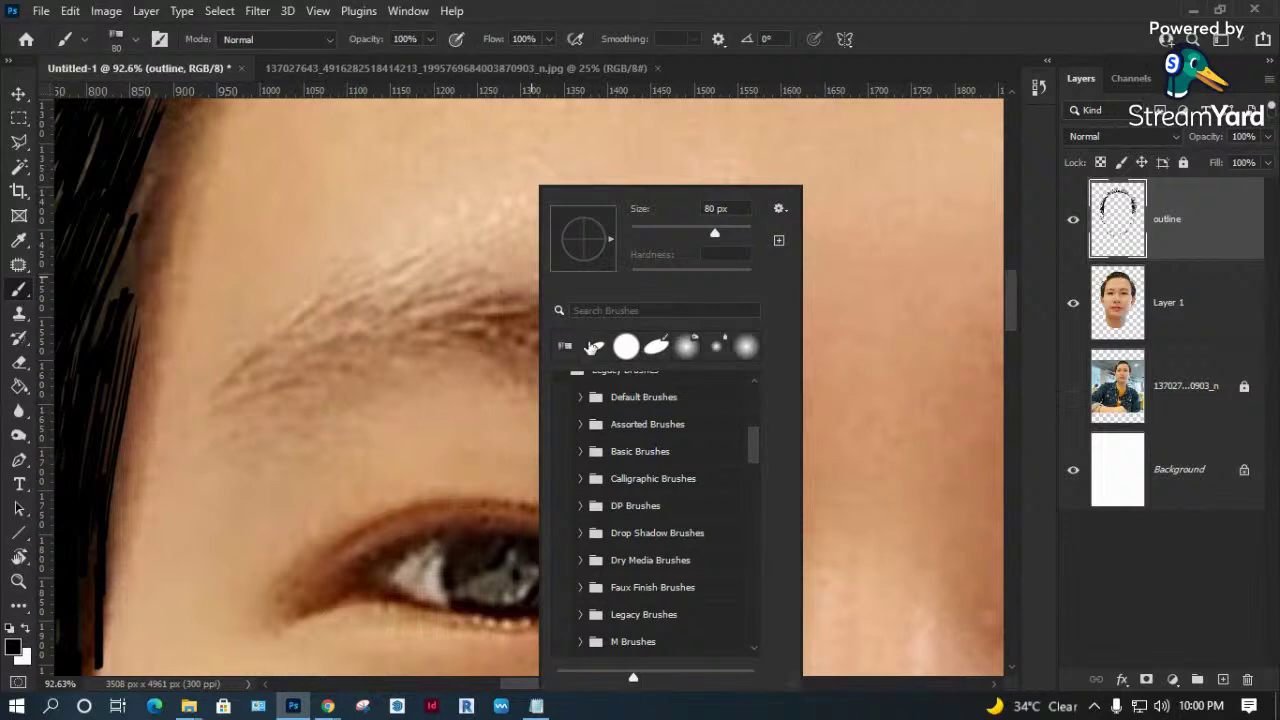
click(596, 352)
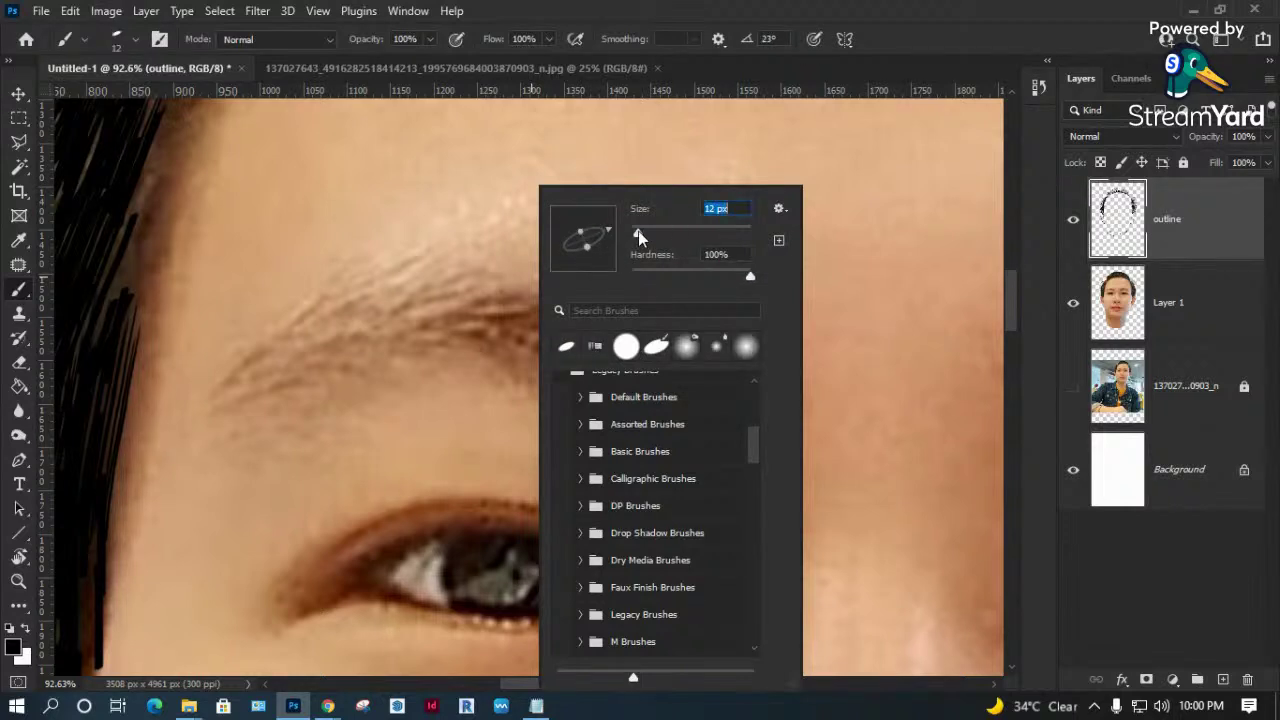
click(890, 48)
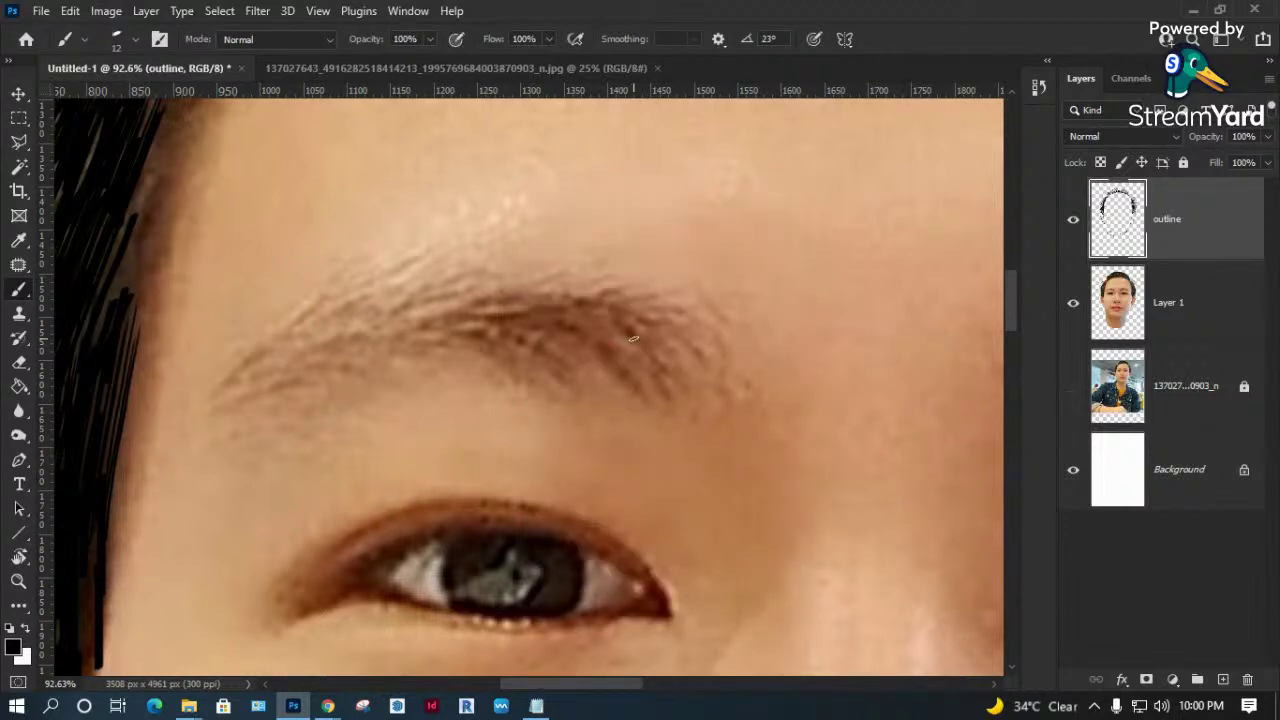
Paint diagonal black hair strokes across the first eyebrow's left, upper and middle parts.
mouse_move(636, 374)
mouse_down()
mouse_move(579, 315)
mouse_move(522, 303)
mouse_up()
mouse_move(554, 355)
mouse_down()
mouse_move(482, 309)
mouse_move(426, 305)
mouse_up()
mouse_move(479, 339)
mouse_down()
mouse_move(388, 316)
mouse_move(264, 375)
mouse_up()
drag(402, 357, 261, 390)
mouse_move(354, 332)
mouse_down()
mouse_move(212, 384)
mouse_move(250, 370)
mouse_up()
drag(379, 288, 289, 347)
mouse_move(397, 295)
mouse_down()
mouse_move(309, 342)
mouse_move(268, 346)
mouse_up()
drag(405, 266, 334, 330)
drag(462, 284, 320, 336)
mouse_move(516, 293)
mouse_down()
mouse_move(392, 316)
mouse_move(522, 304)
mouse_move(606, 318)
mouse_move(570, 293)
mouse_up()
Extend the first eyebrow's outer end and tail with long and short hair strokes.
mouse_move(606, 352)
mouse_down()
mouse_move(526, 300)
mouse_move(649, 347)
mouse_up()
drag(689, 305, 540, 302)
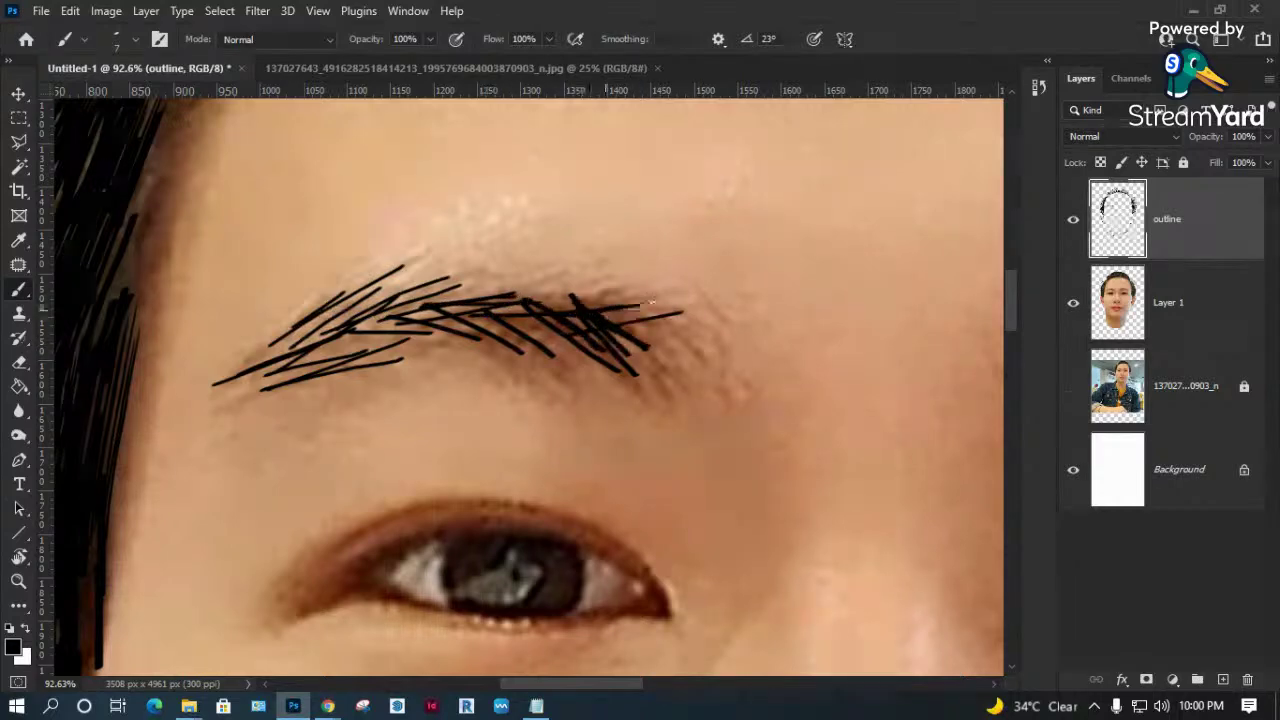
drag(659, 282, 488, 294)
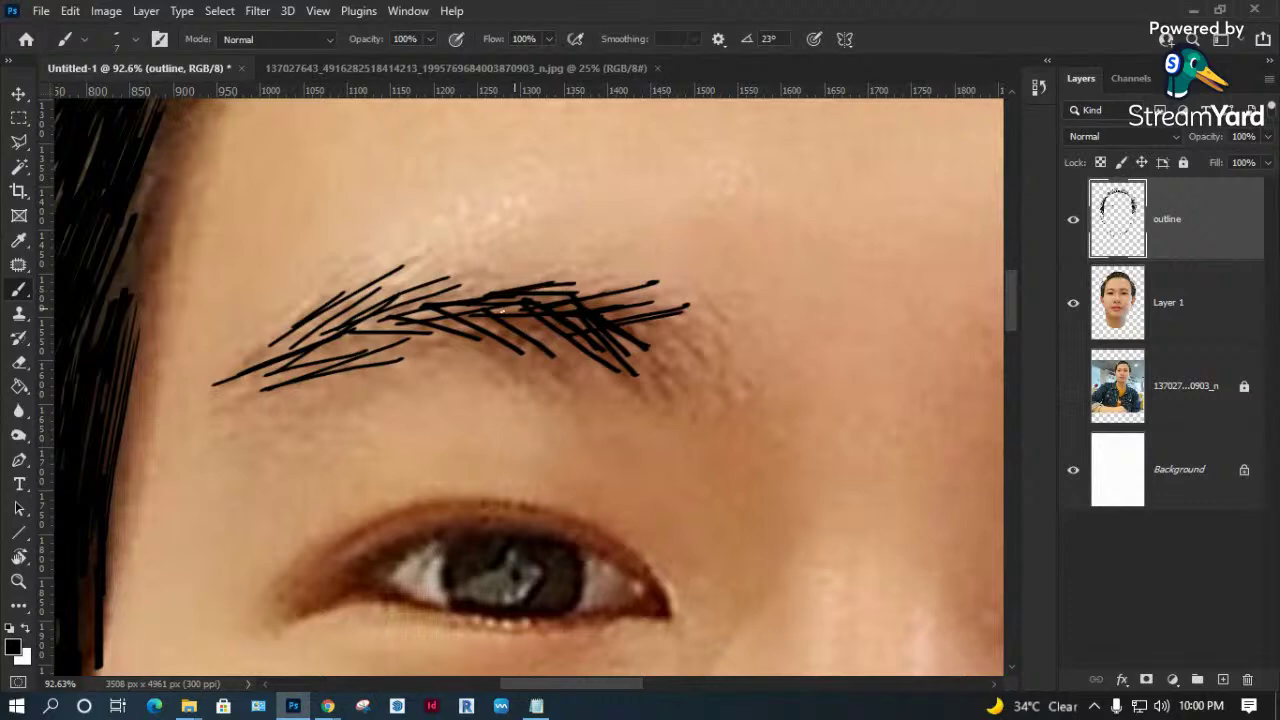
drag(630, 330, 676, 362)
drag(578, 290, 668, 345)
drag(490, 279, 610, 305)
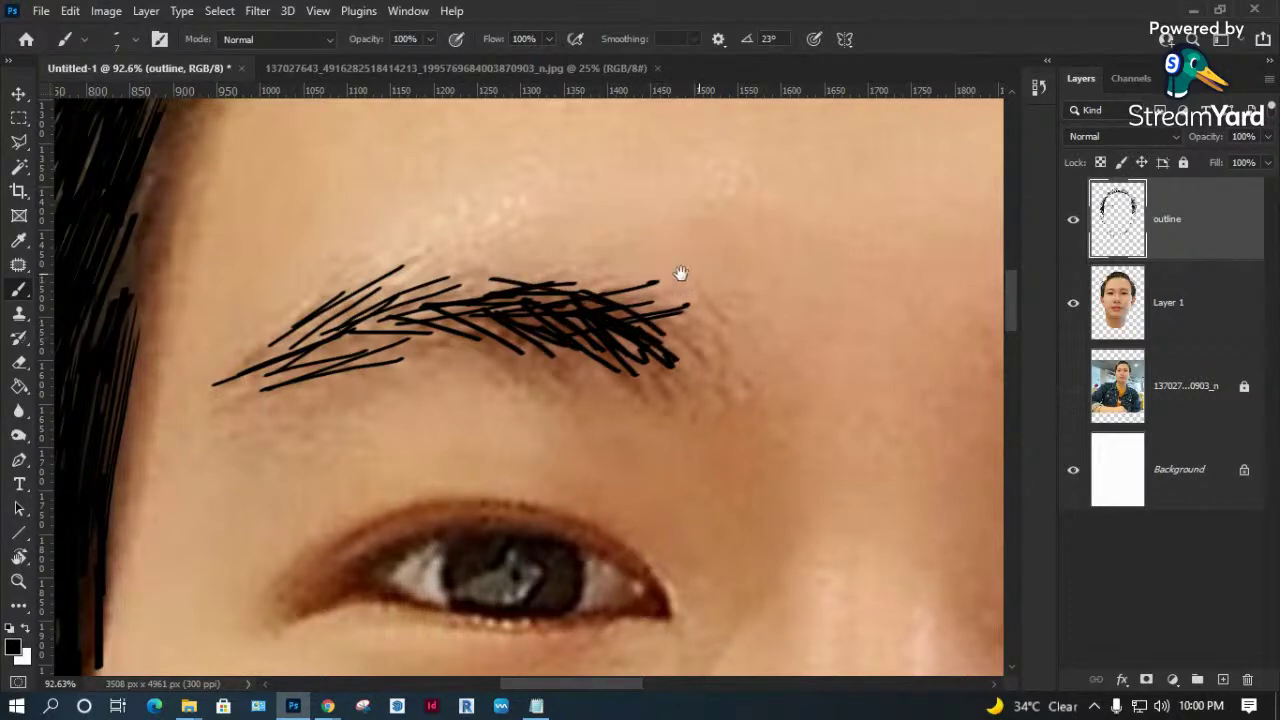
Sketch the second eyebrow's hairs from its inner start out to the tail.
drag(699, 273, 126, 343)
mouse_move(433, 400)
mouse_down()
mouse_move(432, 352)
mouse_move(498, 343)
mouse_up()
mouse_move(468, 403)
mouse_down()
mouse_move(520, 337)
mouse_move(530, 349)
mouse_up()
drag(494, 405, 565, 350)
mouse_move(530, 405)
mouse_down()
mouse_move(590, 358)
mouse_move(636, 355)
mouse_up()
drag(578, 398, 680, 362)
drag(620, 395, 710, 368)
mouse_move(645, 392)
mouse_down()
mouse_move(756, 372)
mouse_move(798, 398)
mouse_up()
drag(702, 406, 826, 410)
drag(705, 404, 914, 458)
drag(601, 424, 742, 387)
Thicken the second eyebrow's inner part, arch and outer tail with more diagonal hairs.
mouse_move(566, 403)
mouse_down()
mouse_move(638, 377)
mouse_move(584, 368)
mouse_up()
mouse_move(505, 407)
mouse_down()
mouse_move(558, 371)
mouse_move(537, 357)
mouse_up()
mouse_move(461, 434)
mouse_down()
mouse_move(494, 382)
mouse_move(464, 323)
mouse_up()
drag(515, 395, 616, 320)
mouse_move(508, 364)
mouse_down()
mouse_move(602, 326)
mouse_move(640, 340)
mouse_up()
drag(630, 344, 777, 398)
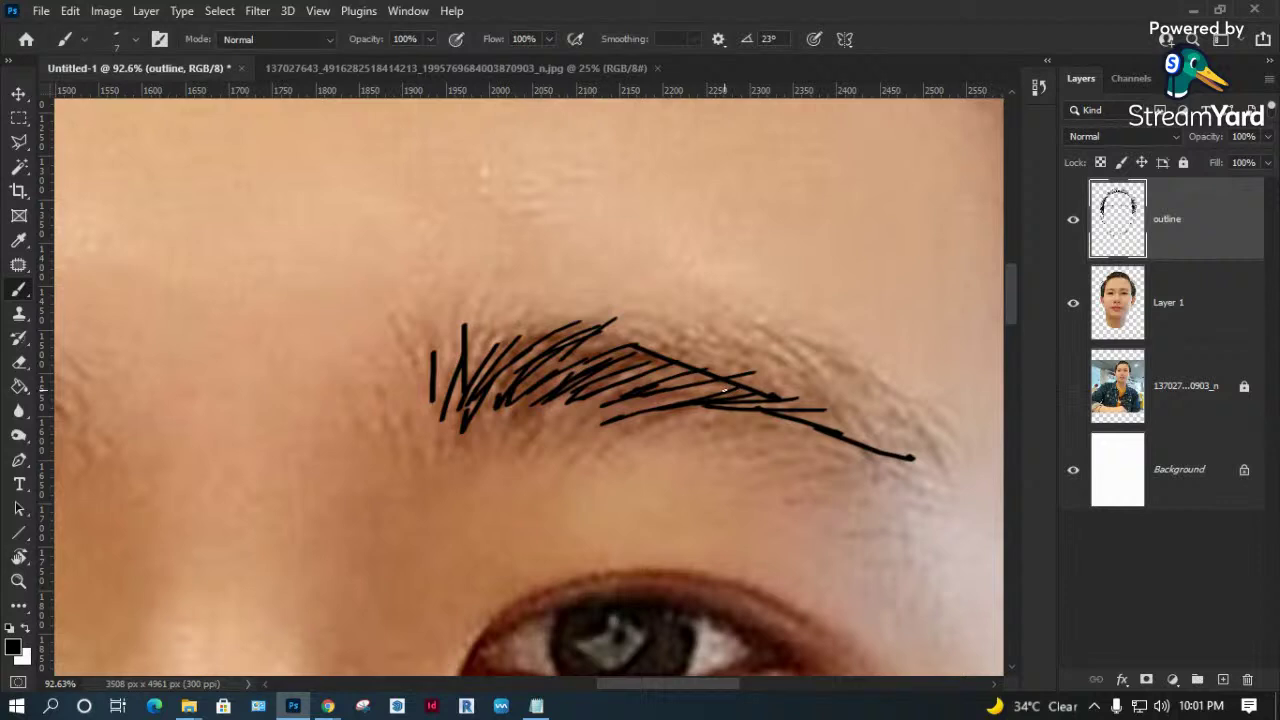
drag(660, 346, 712, 372)
drag(661, 320, 728, 368)
drag(685, 326, 784, 384)
drag(733, 342, 796, 398)
drag(782, 368, 858, 430)
mouse_move(856, 378)
mouse_down()
mouse_move(886, 436)
mouse_move(906, 434)
mouse_move(919, 460)
mouse_up()
mouse_move(834, 384)
mouse_down()
mouse_move(891, 449)
mouse_move(506, 433)
mouse_up()
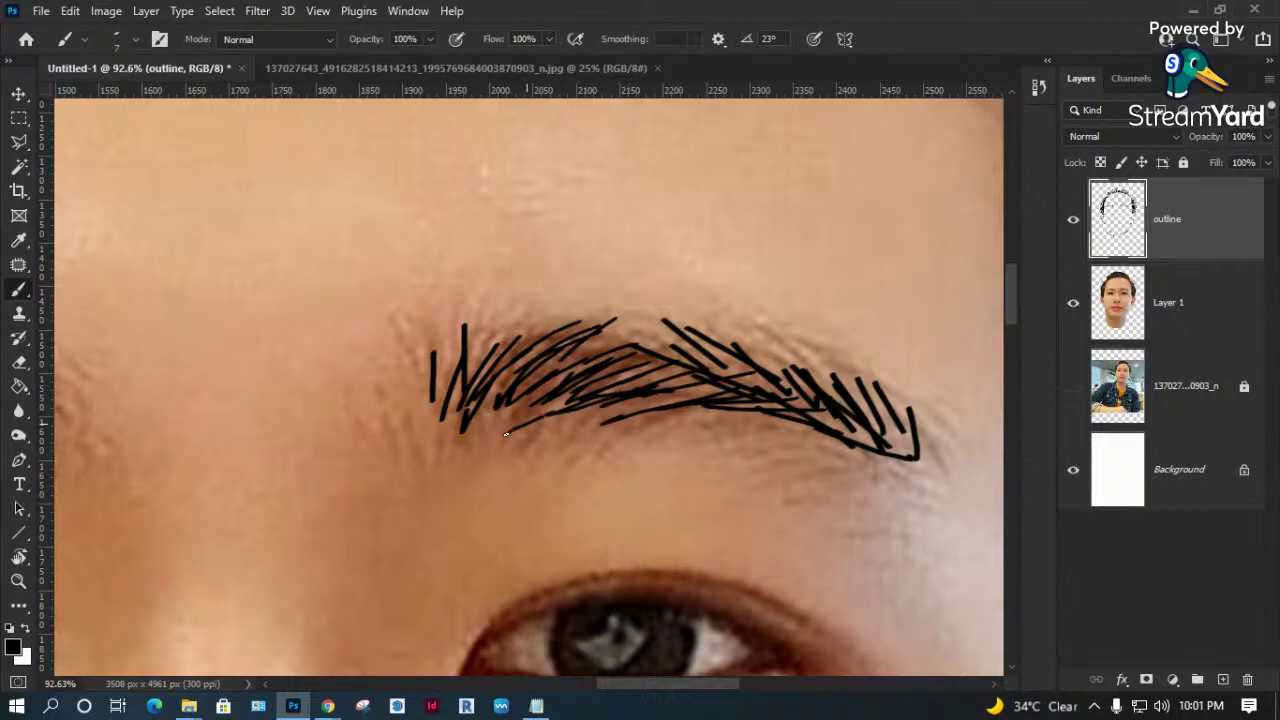
Zoom to the eyes and toggle the outline layer to compare the brow strokes.
key(ctrl+0)
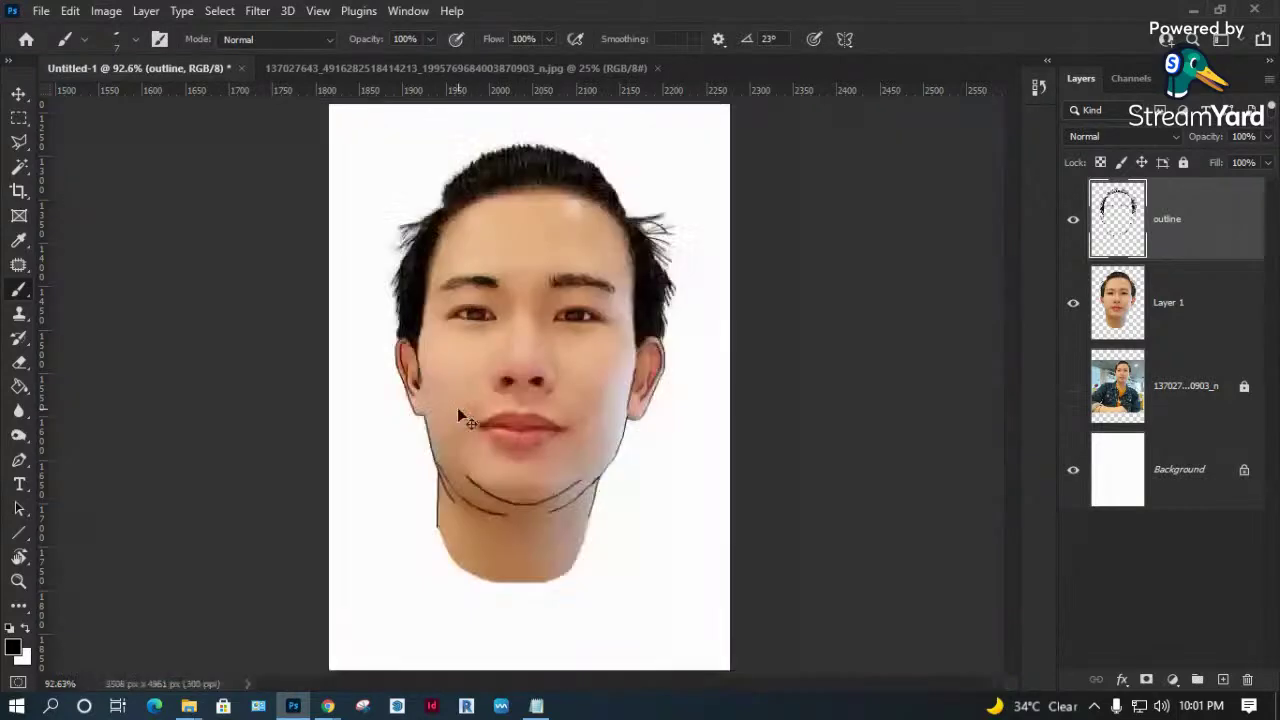
key(z)
drag(618, 250, 414, 357)
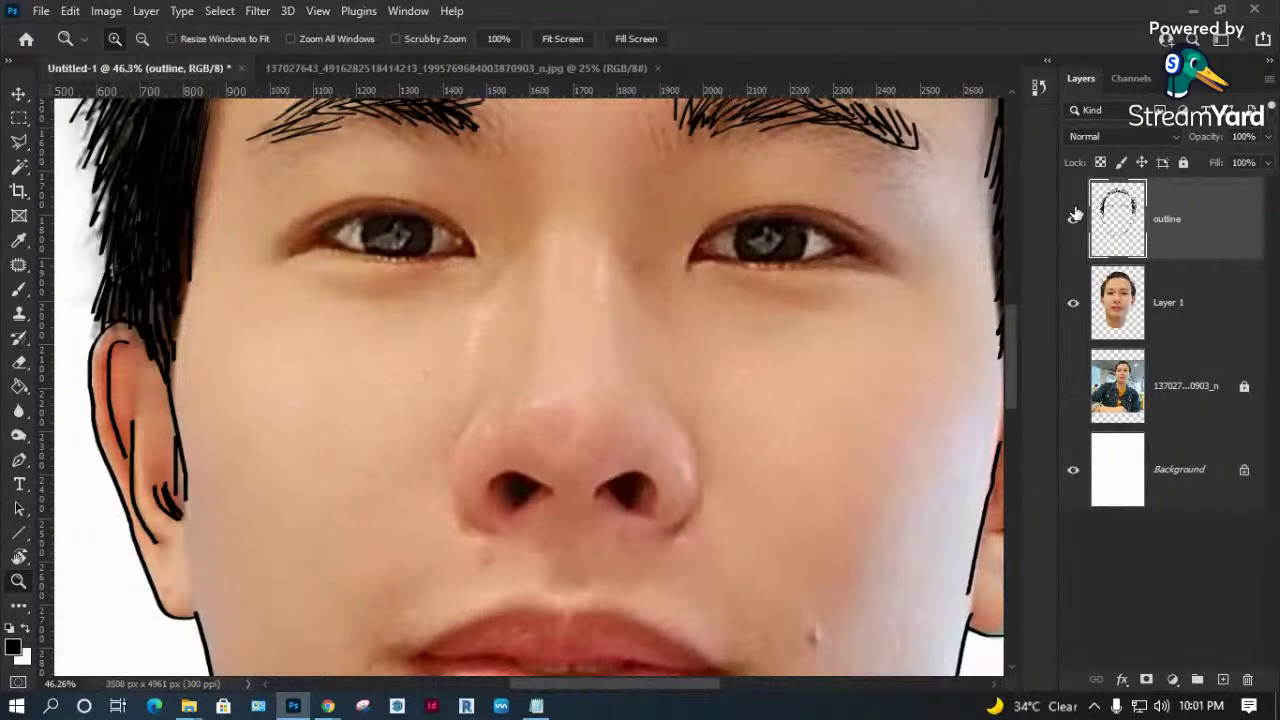
drag(508, 351, 414, 466)
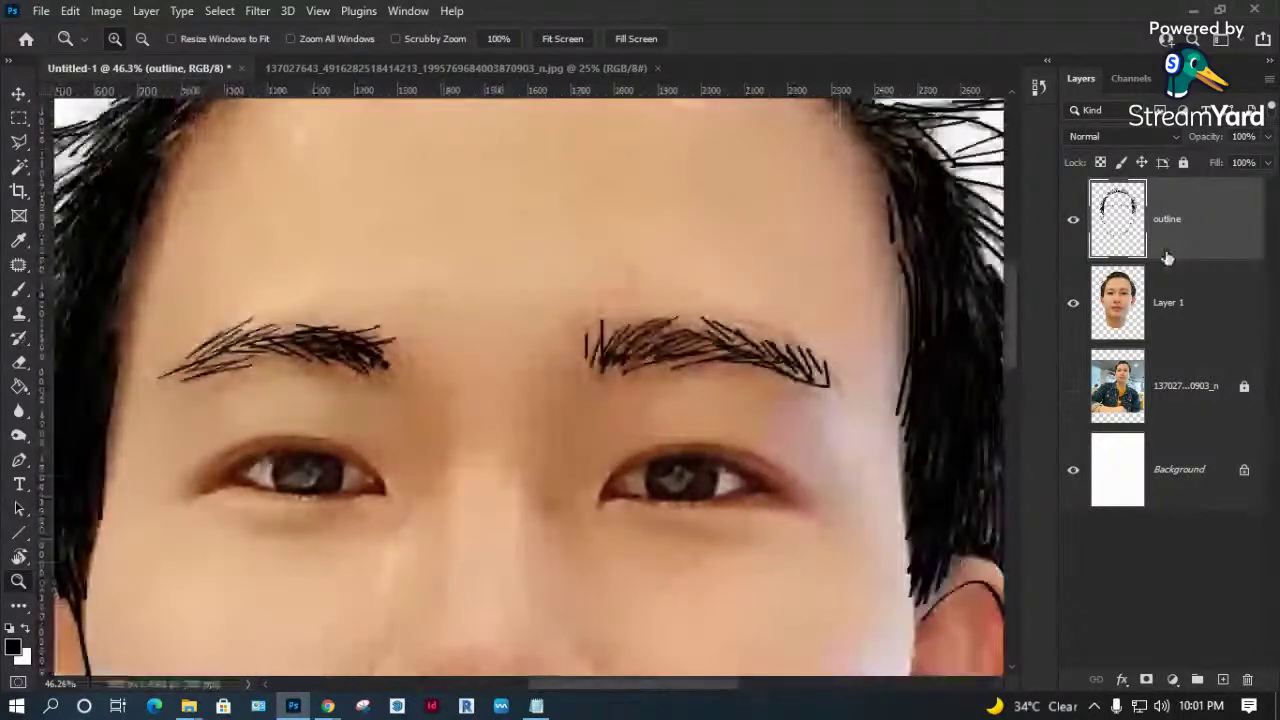
click(1073, 219)
click(1073, 219)
click(1073, 219)
click(1073, 219)
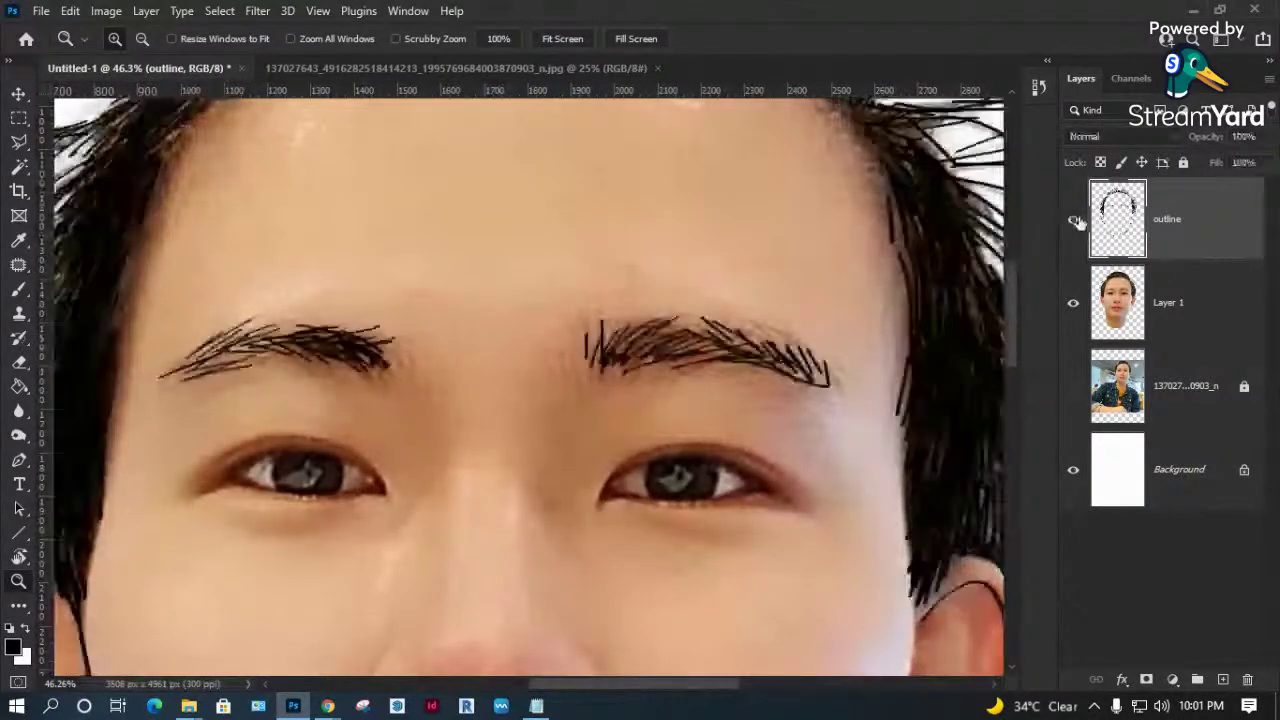
Fade the right eyebrow's outer tail with a size 70 eraser at 15% opacity.
click(1073, 219)
click(1073, 219)
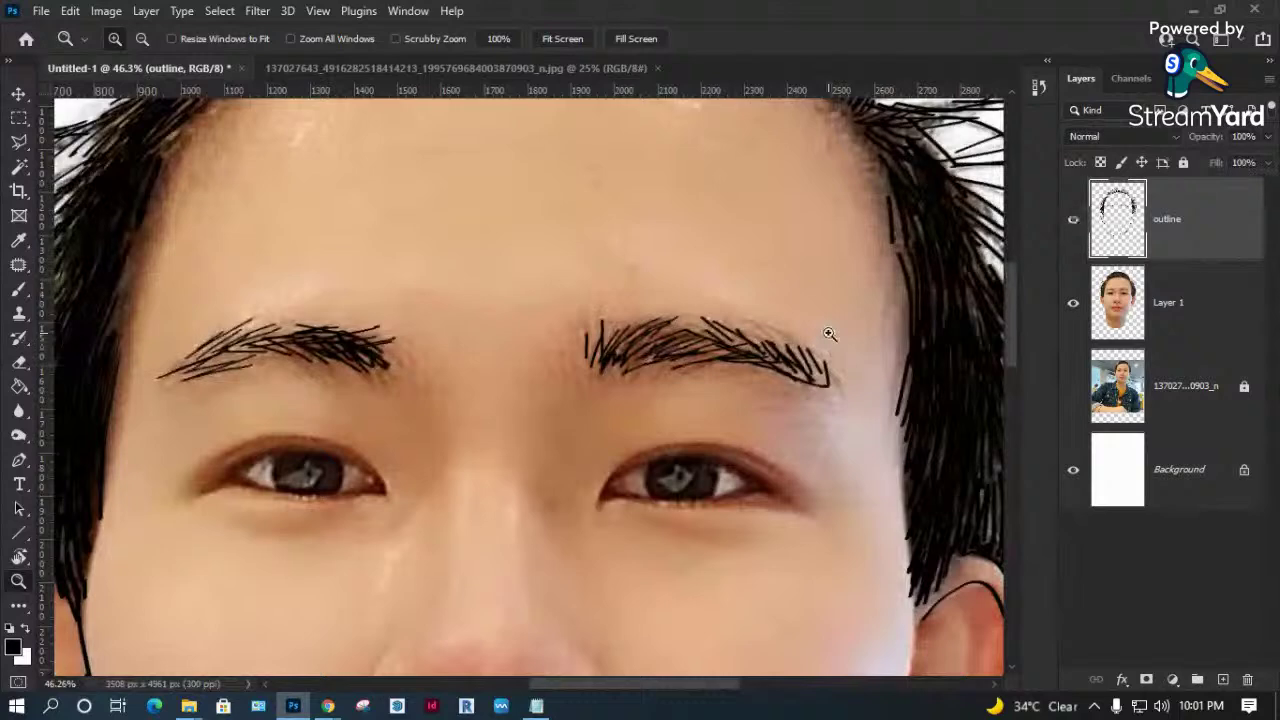
key(e)
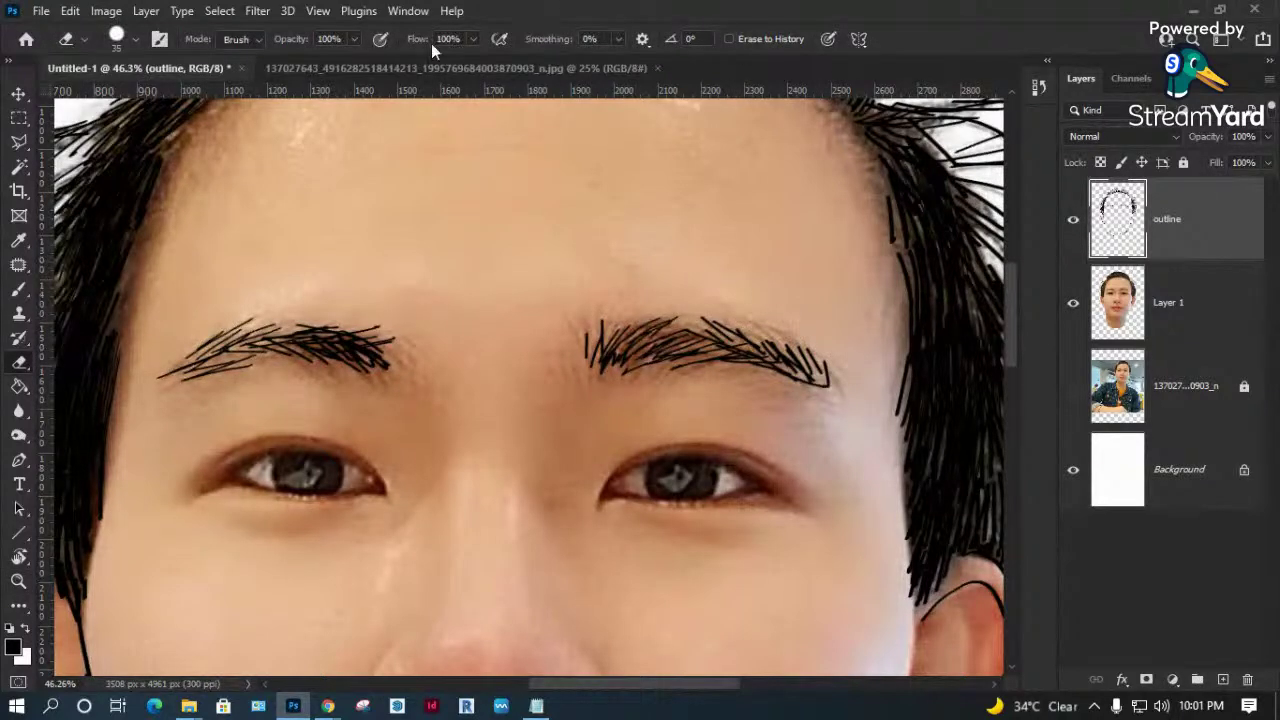
click(354, 38)
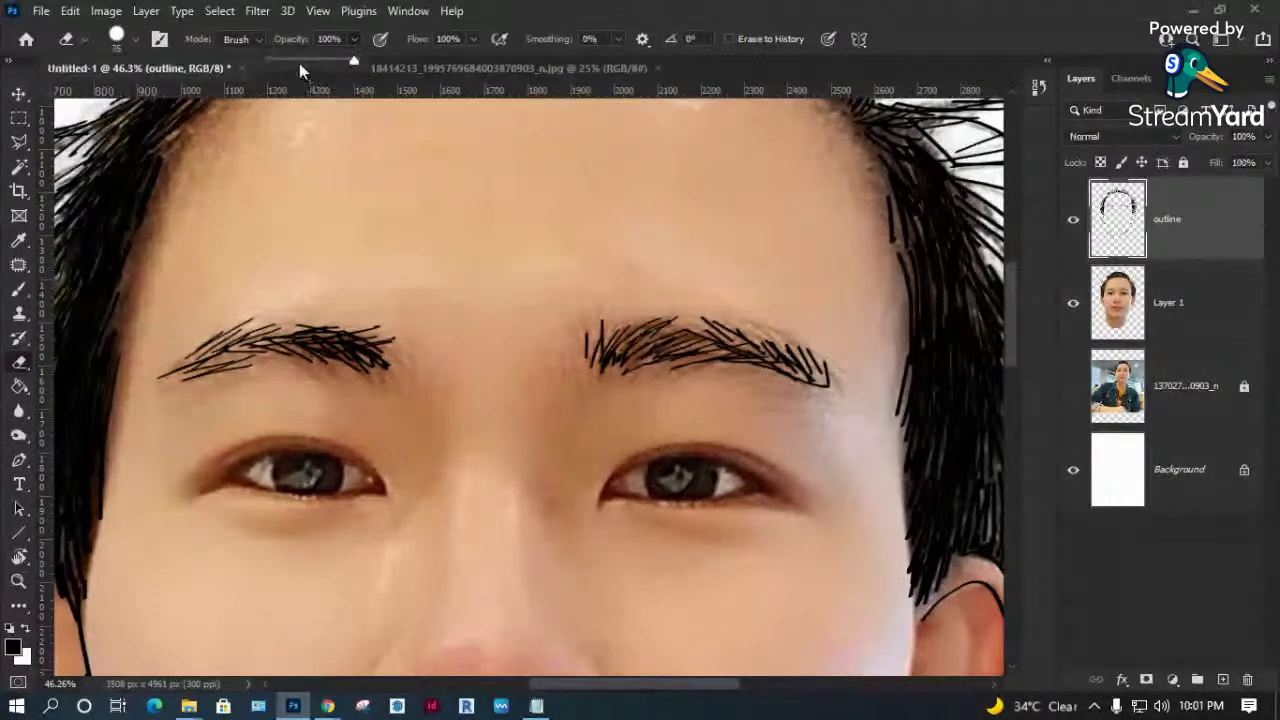
key(bracketright)
key(bracketright)
key(bracketright)
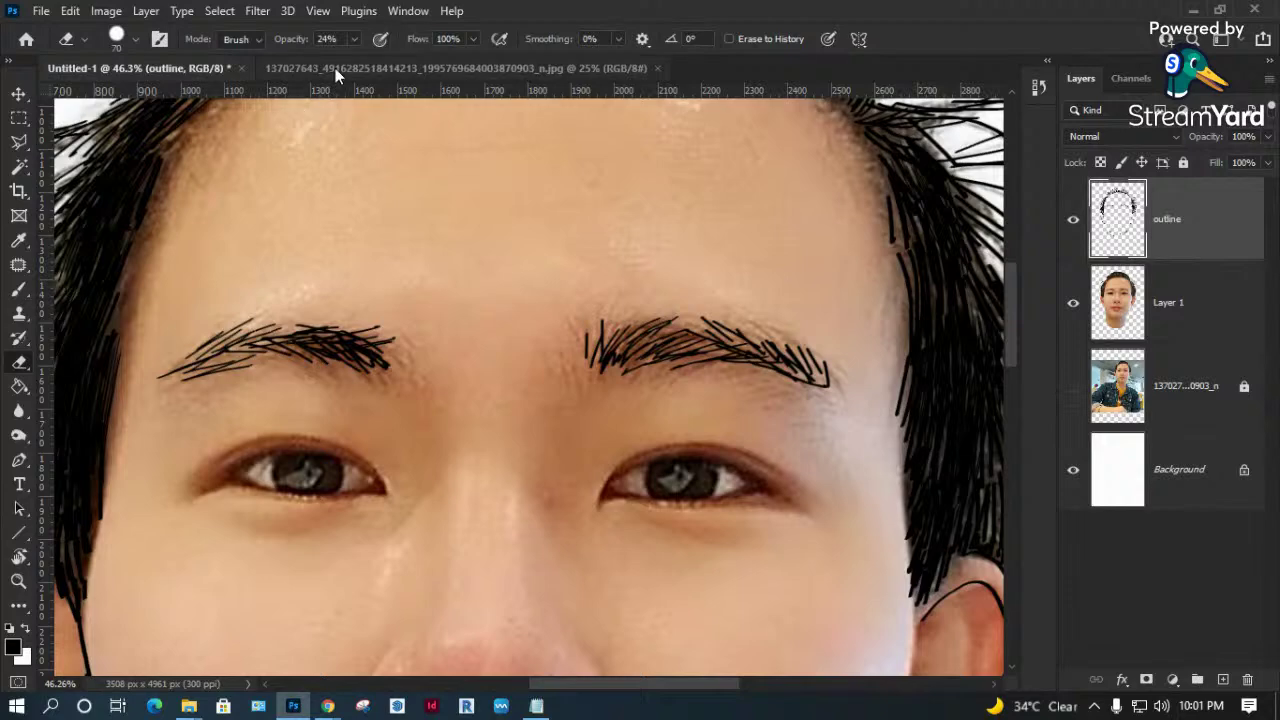
click(354, 39)
drag(350, 60, 341, 60)
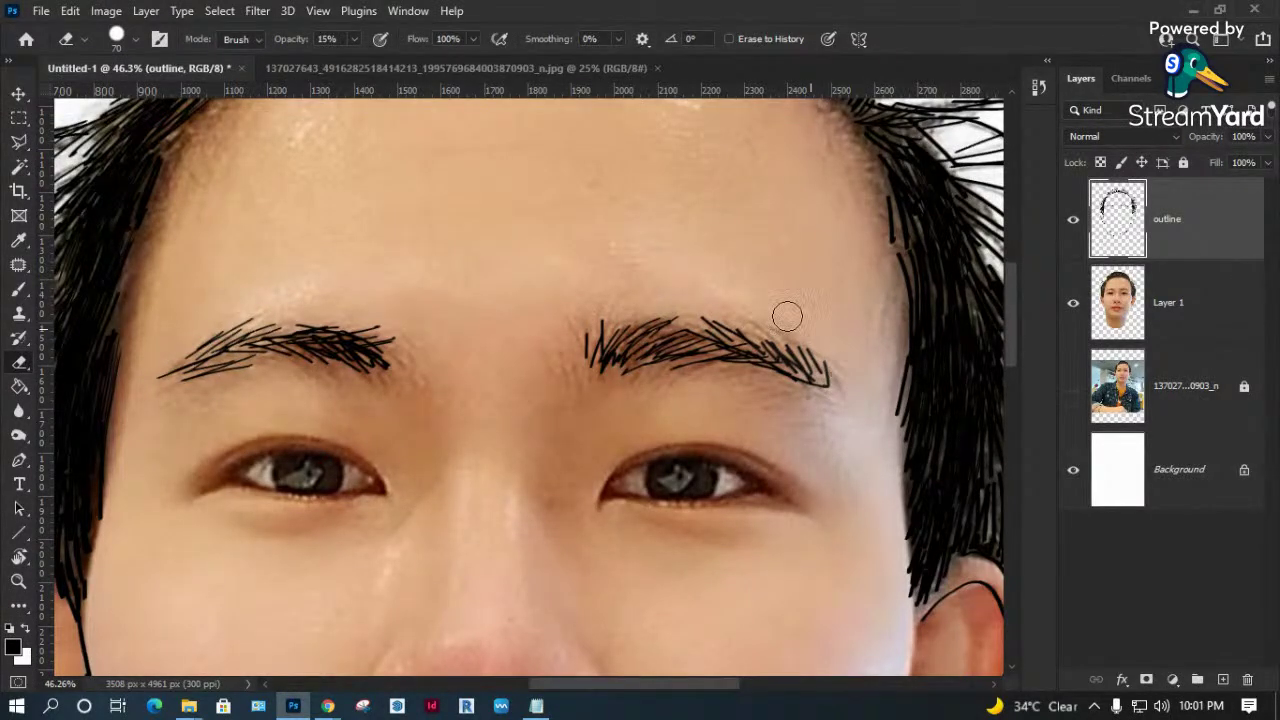
drag(830, 380, 800, 362)
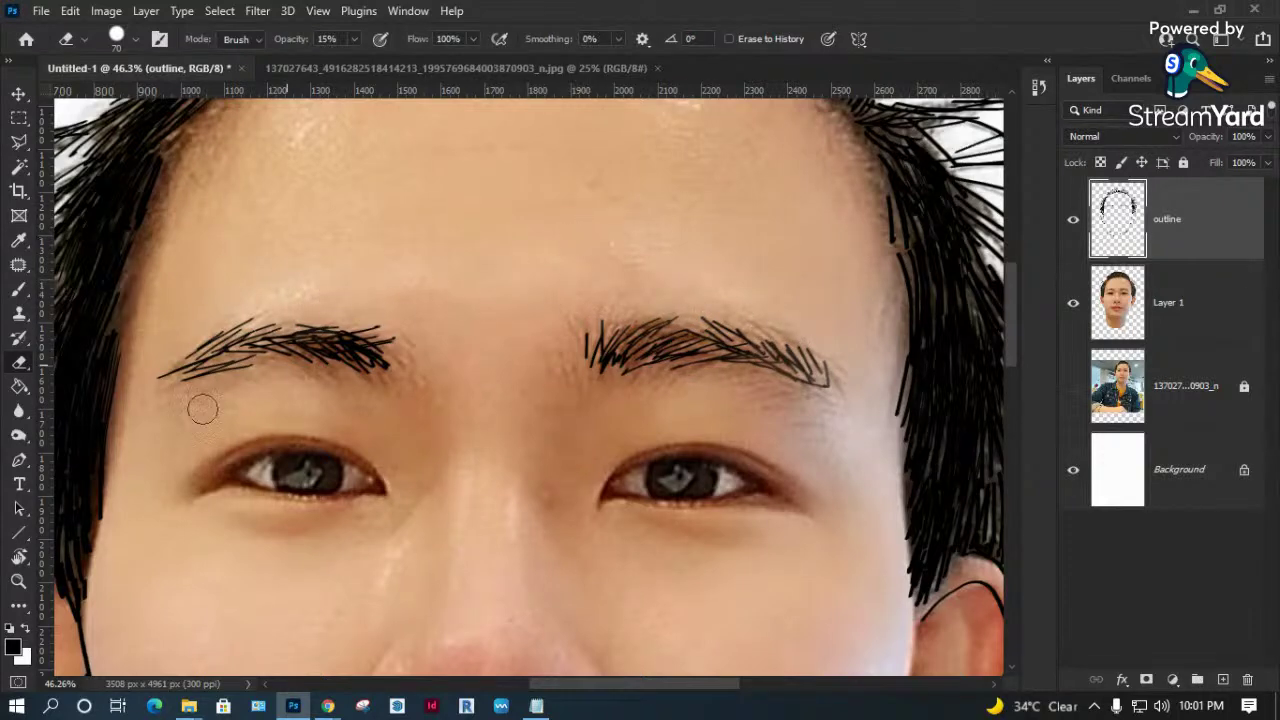
key(b)
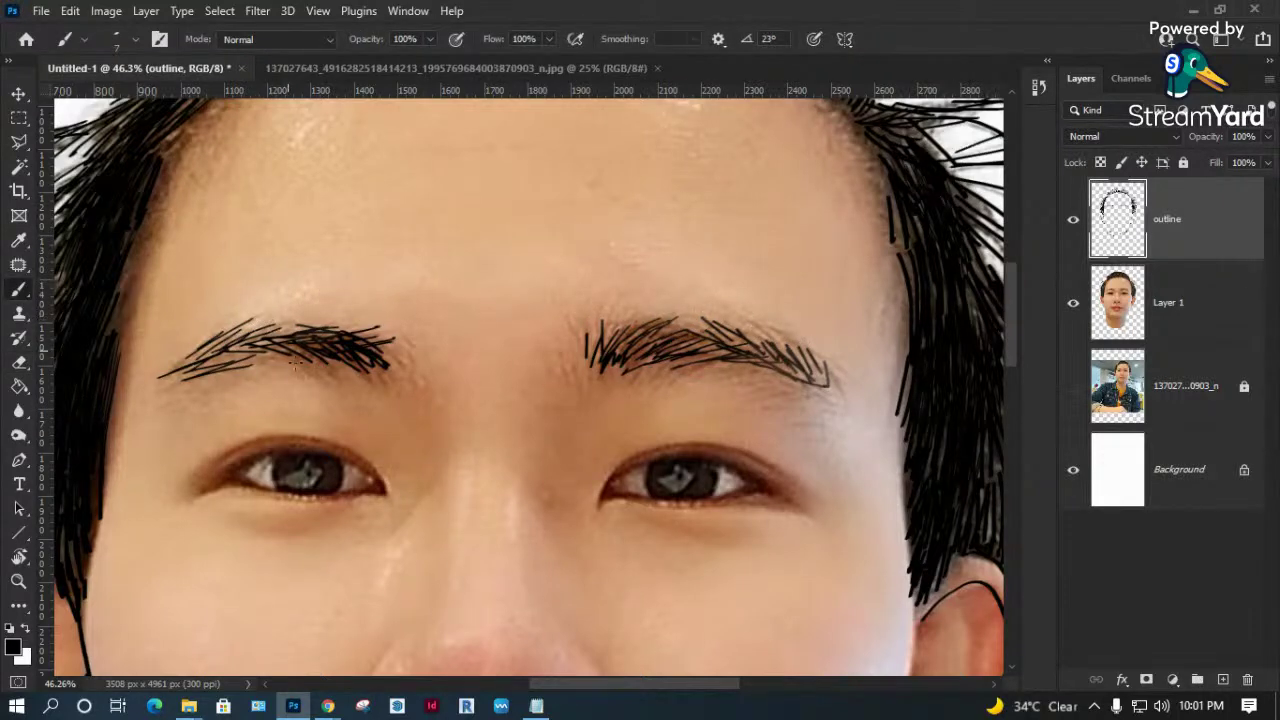
key(z)
drag(440, 350, 222, 540)
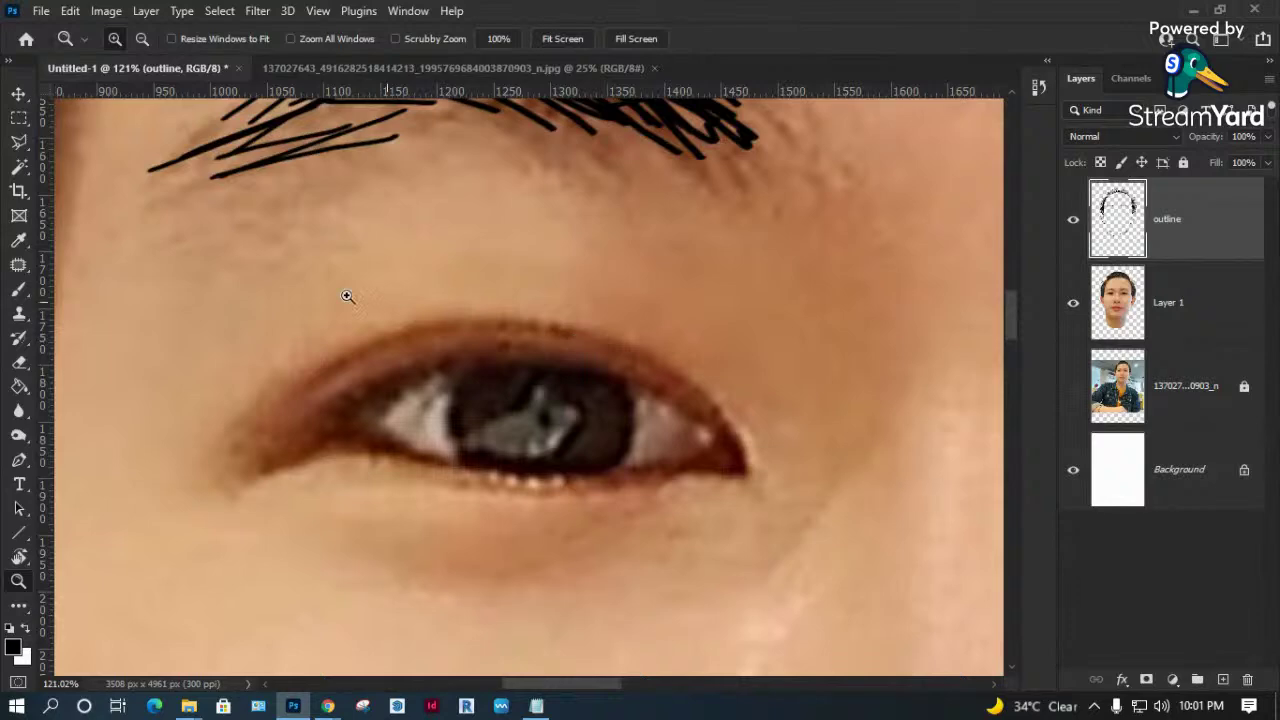
drag(200, 257, 829, 574)
key(b)
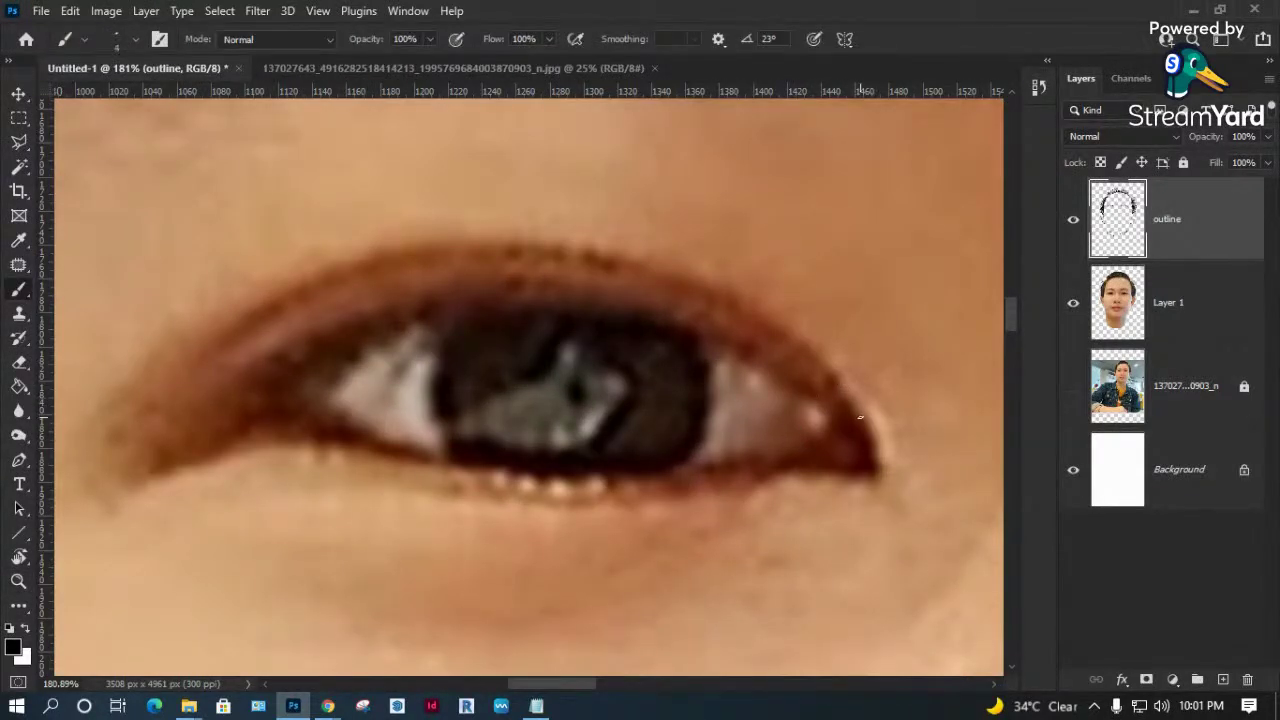
drag(843, 388, 789, 342)
drag(714, 286, 564, 259)
key(ctrl+z)
mouse_move(860, 430)
mouse_down()
mouse_move(812, 362)
mouse_move(714, 296)
mouse_move(604, 255)
mouse_move(466, 245)
mouse_move(352, 262)
mouse_move(196, 347)
mouse_up()
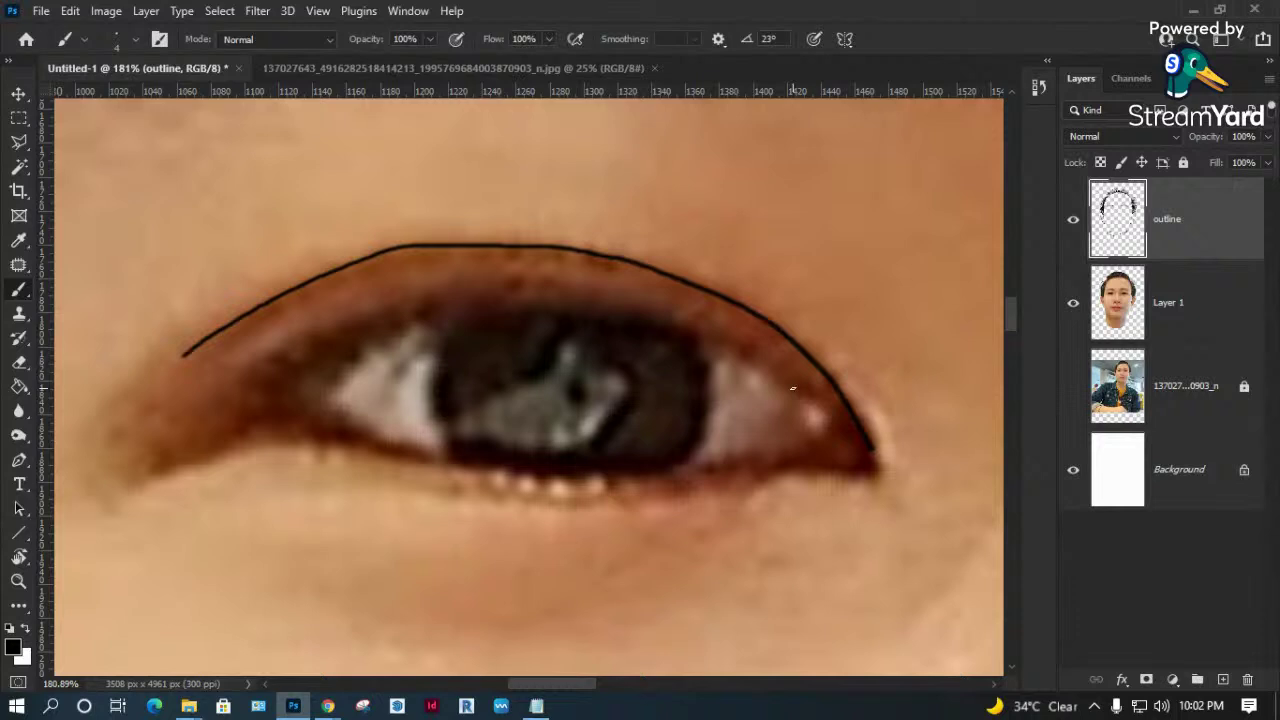
key(ctrl+z)
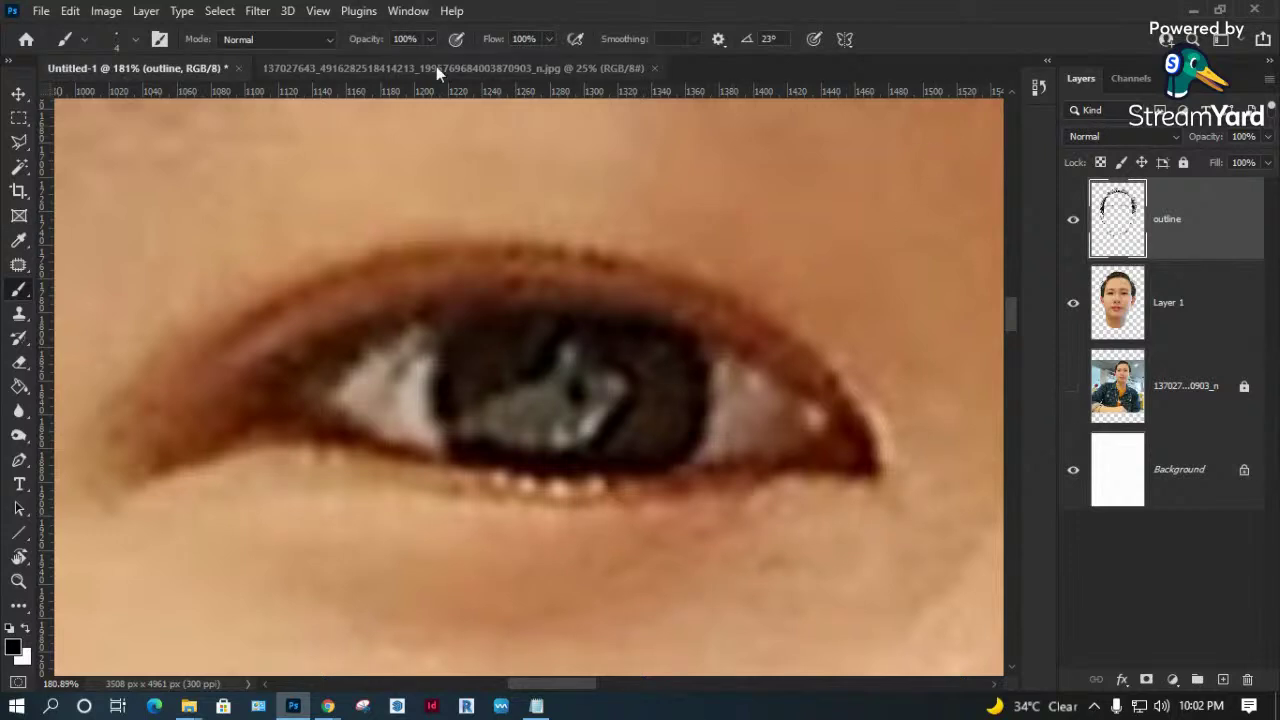
mouse_move(875, 455)
mouse_down()
mouse_move(780, 322)
mouse_move(702, 282)
mouse_move(588, 256)
mouse_move(486, 254)
mouse_up()
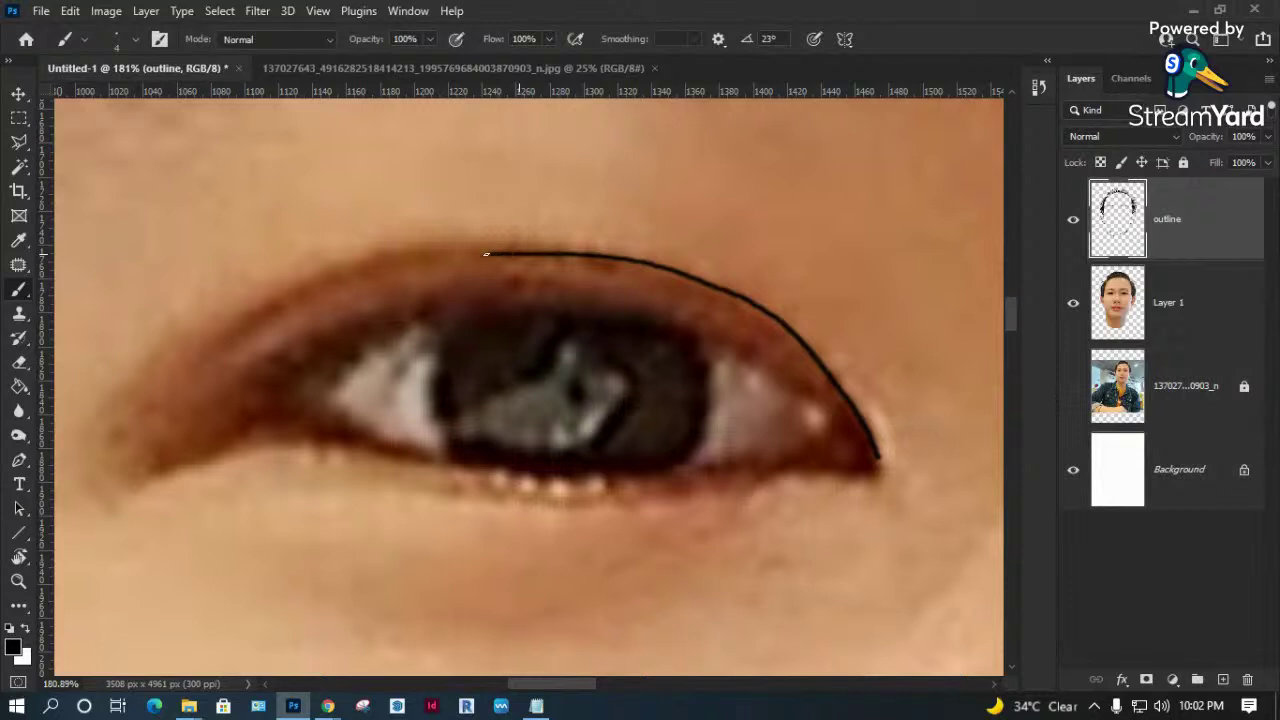
Draw the upper eyelid line and the lower lid with short lower lashes.
drag(203, 341, 233, 317)
key(ctrl+z)
mouse_move(254, 320)
mouse_down()
mouse_move(358, 276)
mouse_move(478, 254)
mouse_up()
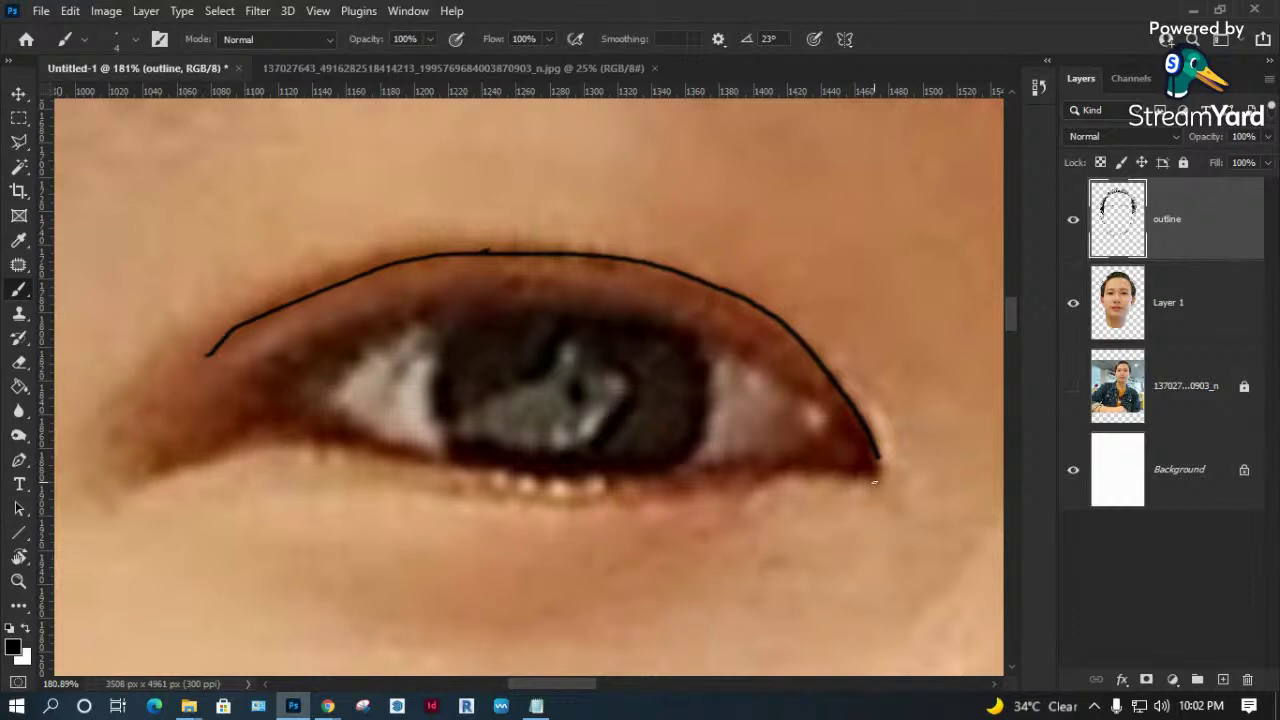
drag(856, 477, 750, 475)
drag(628, 480, 634, 498)
drag(645, 478, 672, 500)
mouse_move(560, 478)
mouse_down()
mouse_move(545, 498)
mouse_move(500, 483)
mouse_up()
mouse_move(490, 470)
mouse_down()
mouse_move(464, 479)
mouse_move(275, 422)
mouse_move(155, 462)
mouse_move(270, 427)
mouse_up()
Draw the upper lashes along the lid, from the inner corner to the outer lid.
mouse_move(460, 312)
mouse_down()
mouse_move(412, 282)
mouse_move(380, 308)
mouse_move(293, 326)
mouse_up()
mouse_move(292, 340)
mouse_down()
mouse_move(346, 330)
mouse_move(272, 365)
mouse_up()
drag(300, 353, 241, 381)
mouse_move(272, 371)
mouse_down()
mouse_move(227, 397)
mouse_move(217, 421)
mouse_up()
drag(240, 417, 203, 439)
mouse_move(440, 295)
mouse_down()
mouse_move(503, 309)
mouse_move(698, 310)
mouse_up()
drag(638, 318, 736, 338)
mouse_move(696, 352)
mouse_down()
mouse_move(799, 373)
mouse_move(860, 446)
mouse_up()
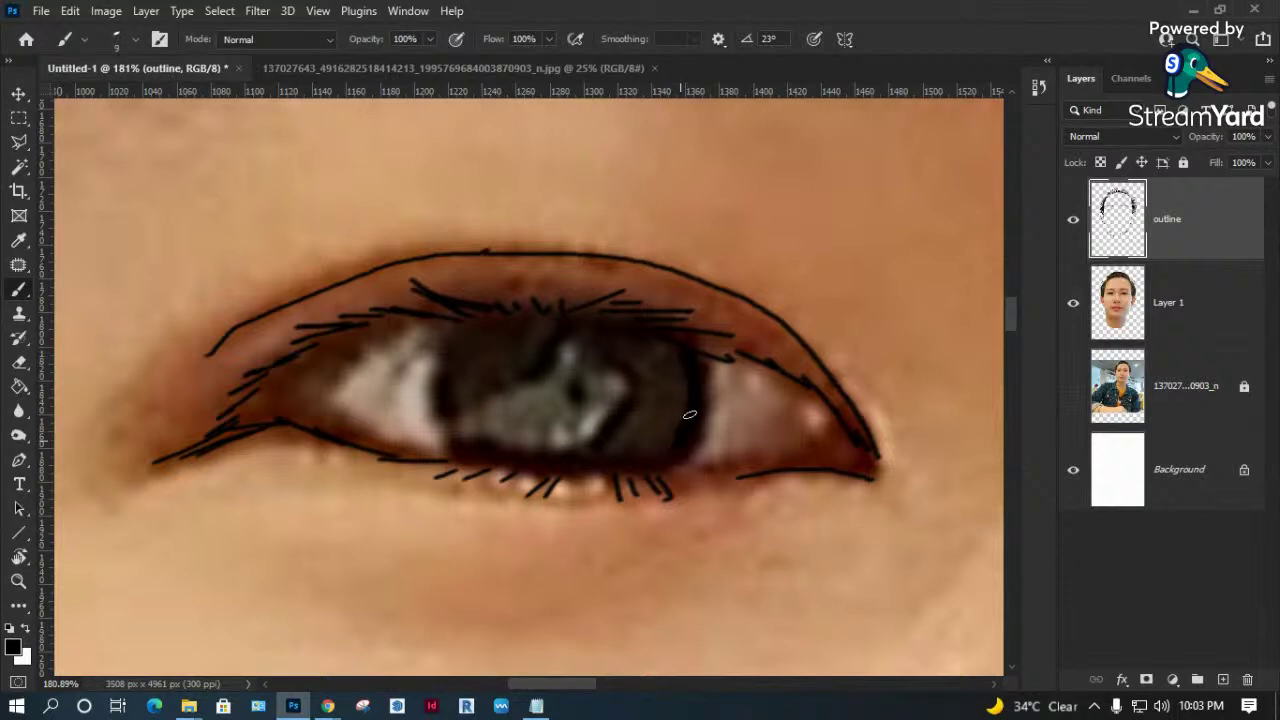
Darken the right and left edges of the iris with black lines.
drag(703, 367, 687, 441)
drag(458, 318, 438, 395)
drag(452, 338, 415, 395)
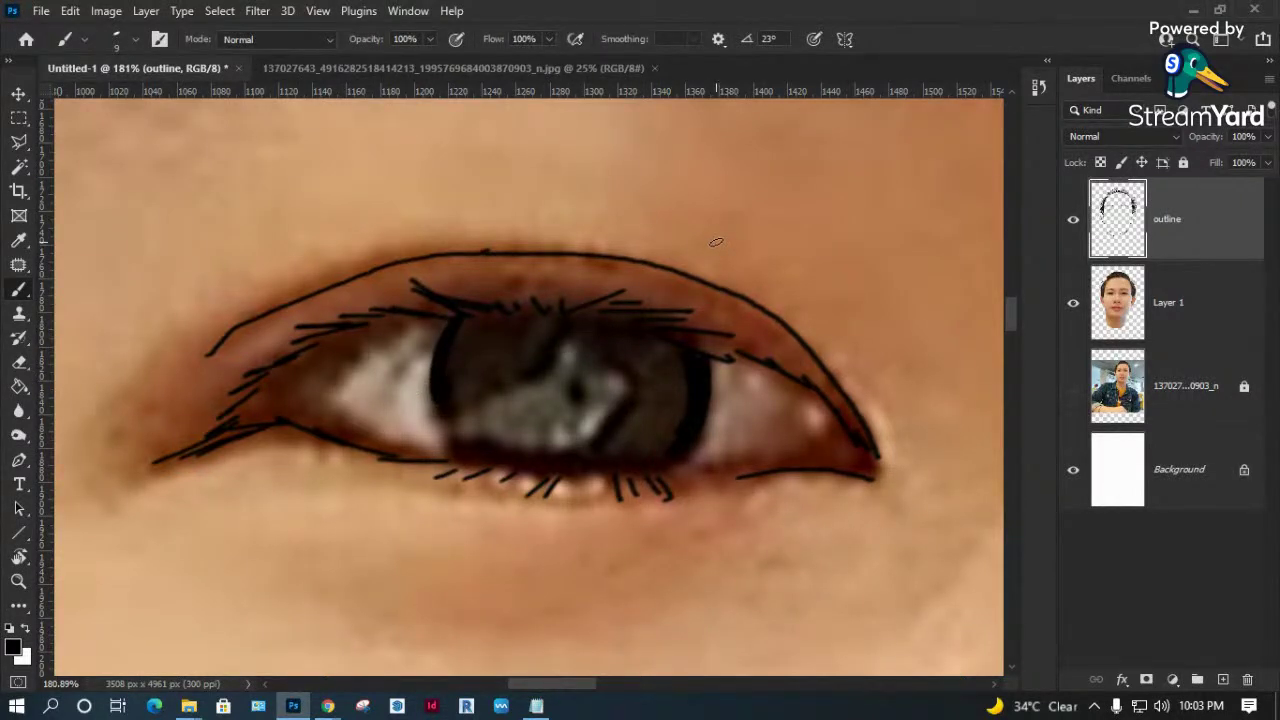
right_click(688, 228)
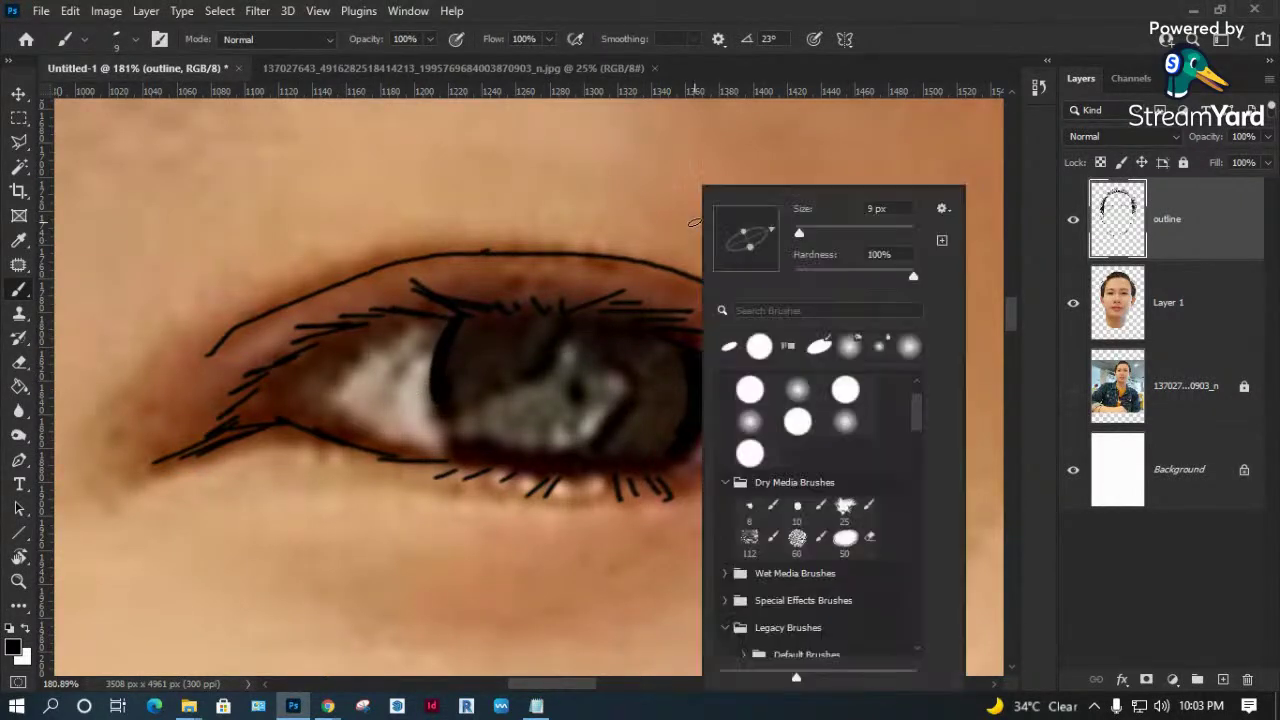
Shade the iris edges with a soft round brush, lowering opacity to 56%.
click(799, 395)
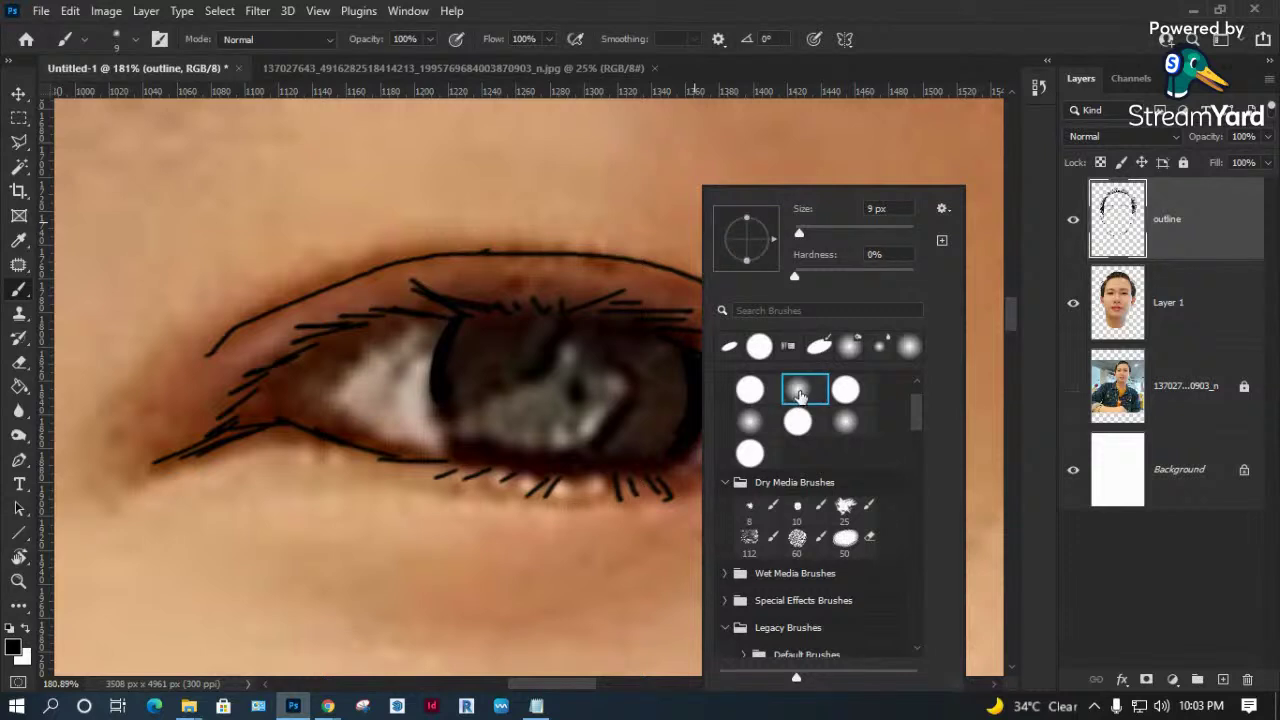
key(Escape)
key(bracketright)
key(bracketright)
key(bracketright)
key(bracketright)
mouse_move(654, 354)
mouse_down()
mouse_move(672, 358)
mouse_move(651, 449)
mouse_move(615, 450)
mouse_up()
mouse_move(486, 357)
mouse_down()
mouse_move(447, 385)
mouse_move(506, 349)
mouse_move(612, 330)
mouse_move(643, 377)
mouse_up()
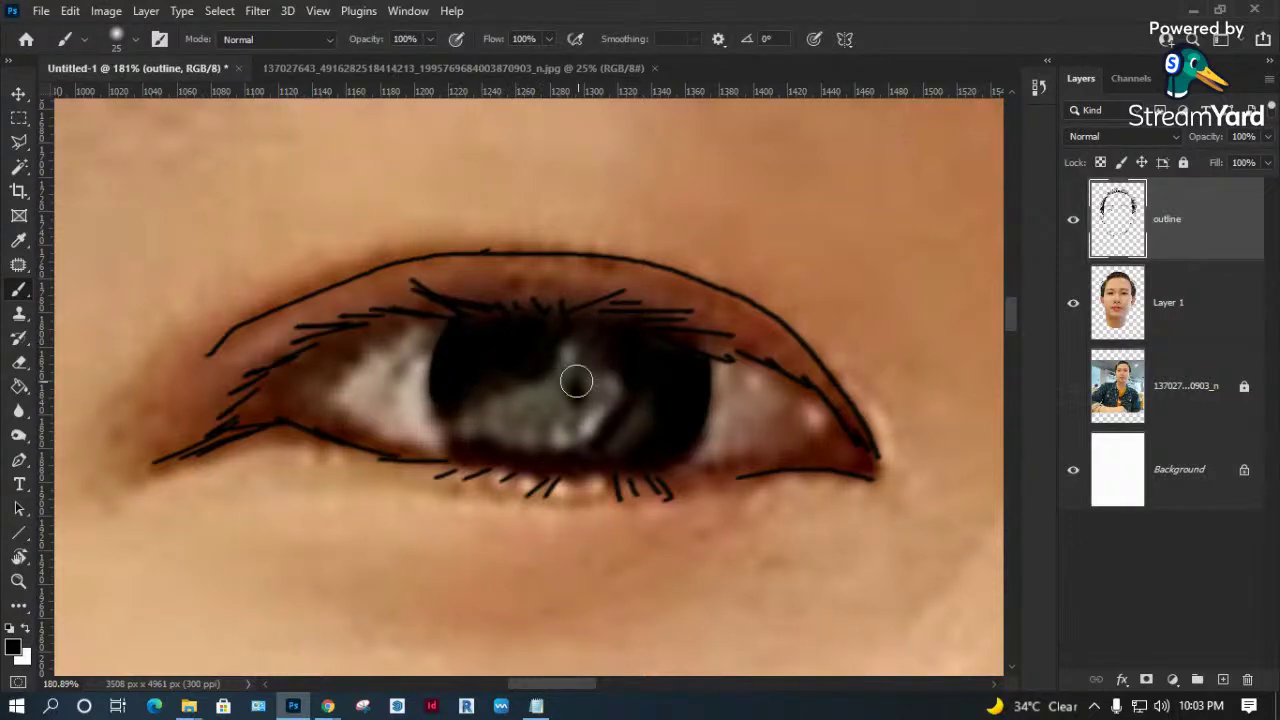
click(432, 38)
click(395, 63)
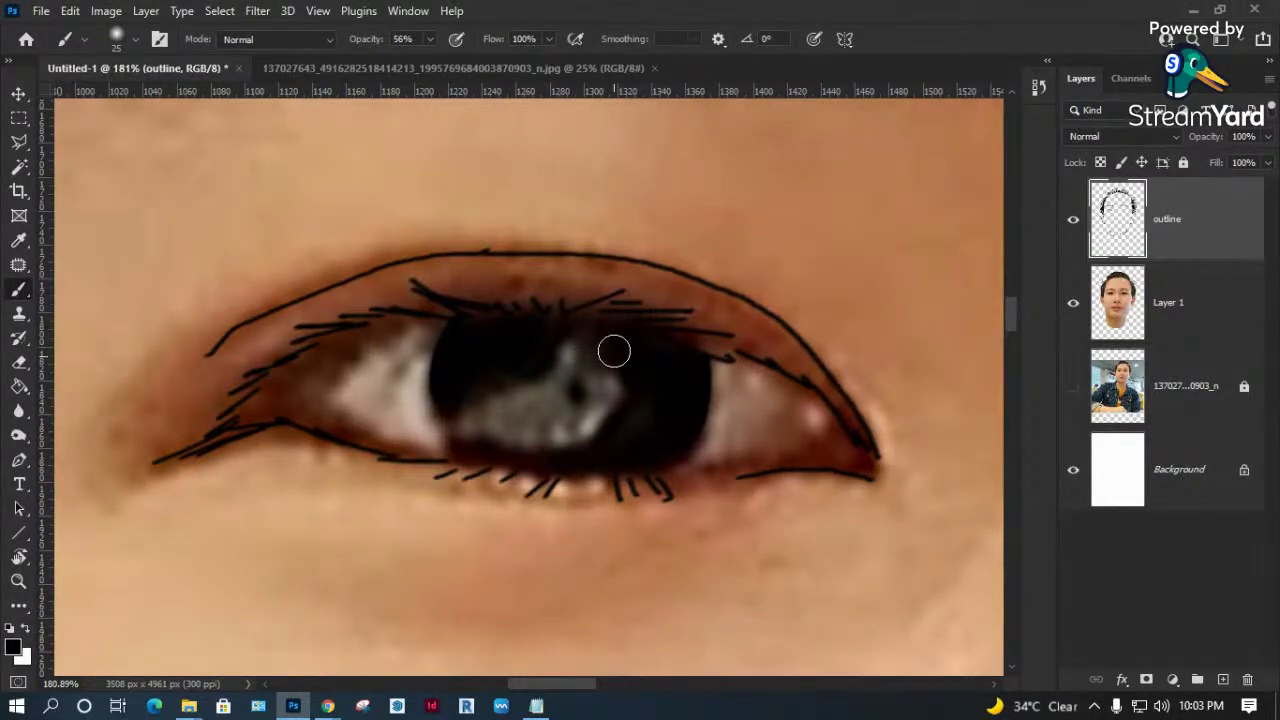
drag(477, 403, 445, 440)
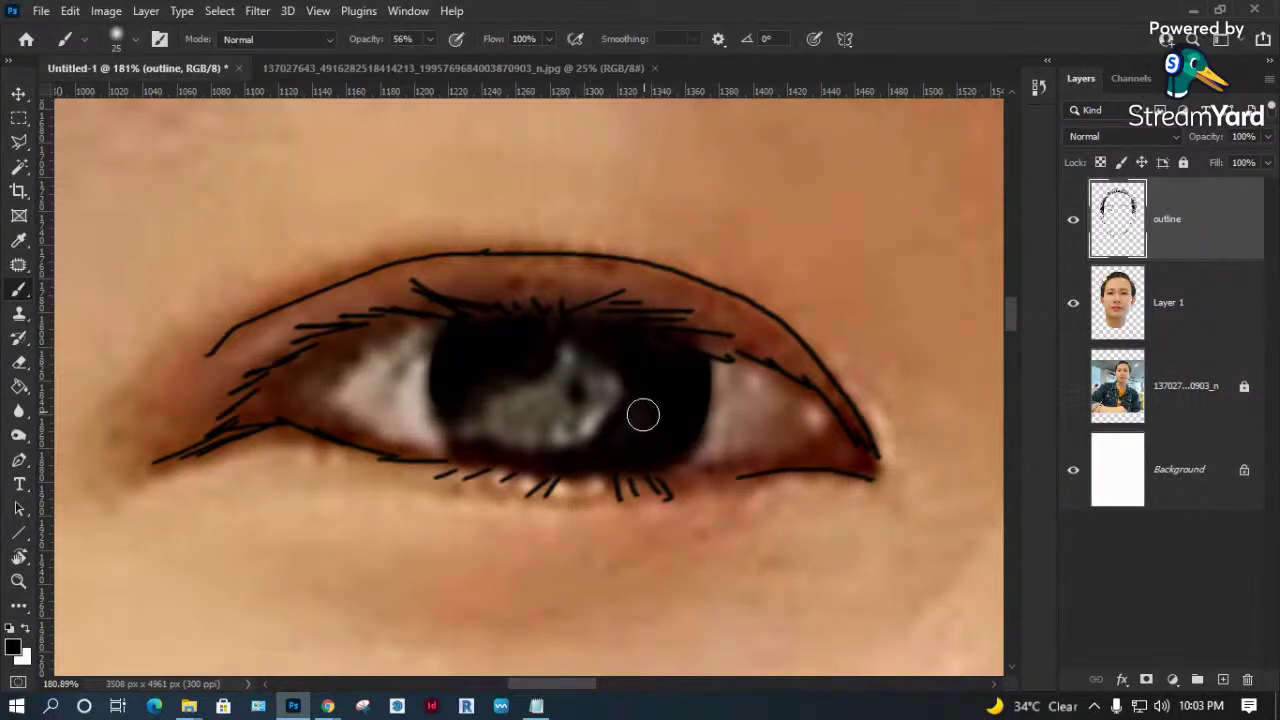
With a 20 px brush at 19% opacity, shade the inner upper lid and lower lid edge.
click(430, 39)
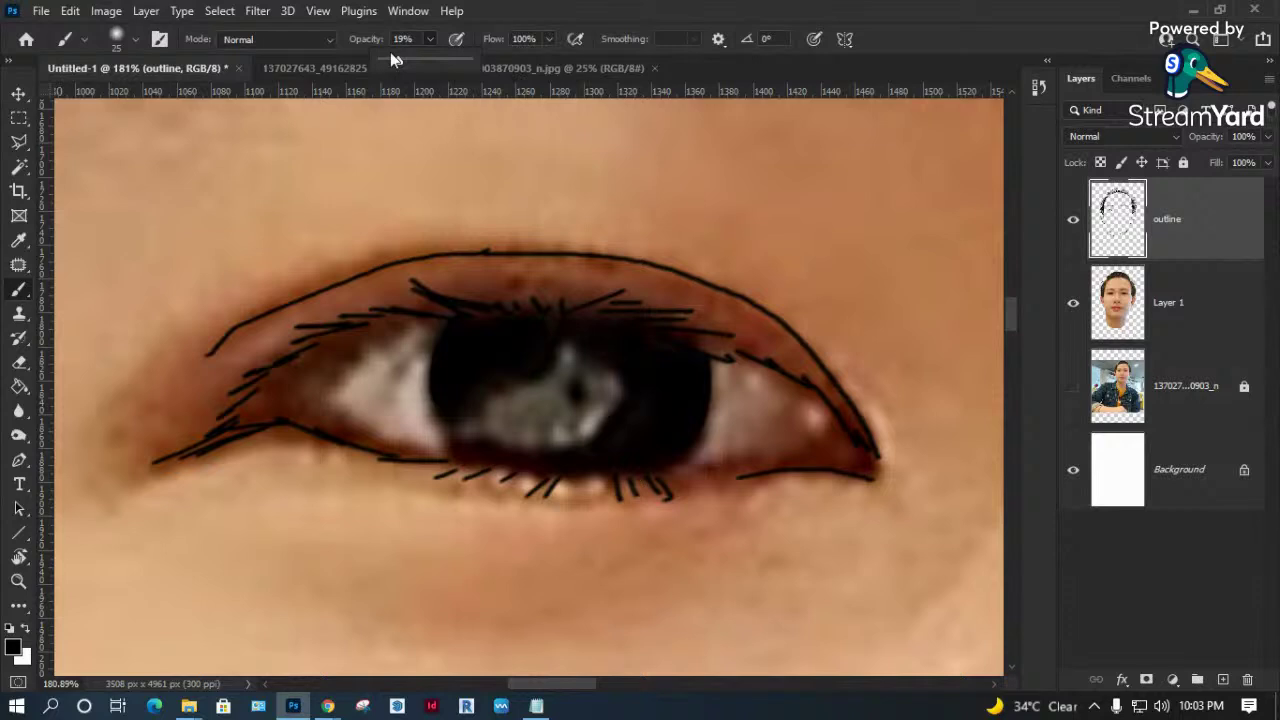
click(900, 50)
key(bracketleft)
key(bracketleft)
key(bracketright)
mouse_move(723, 349)
mouse_down()
mouse_move(800, 389)
mouse_move(851, 466)
mouse_move(424, 453)
mouse_move(300, 403)
mouse_up()
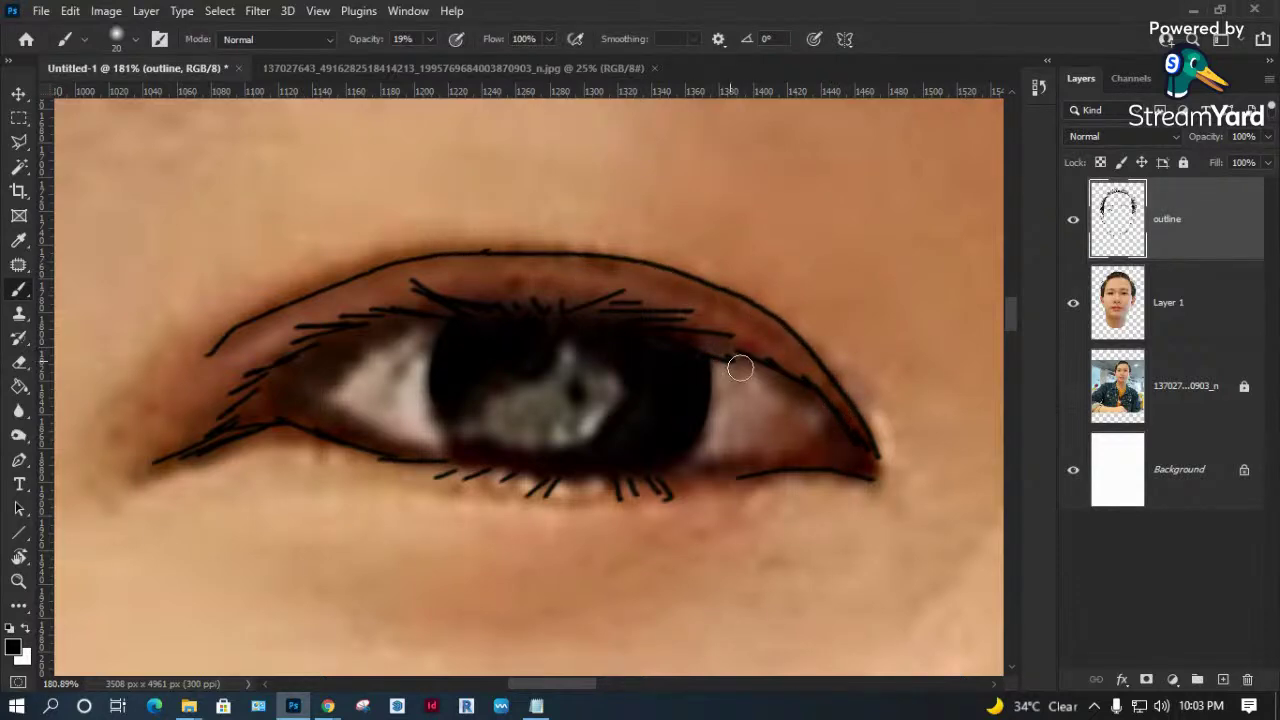
drag(823, 466, 784, 472)
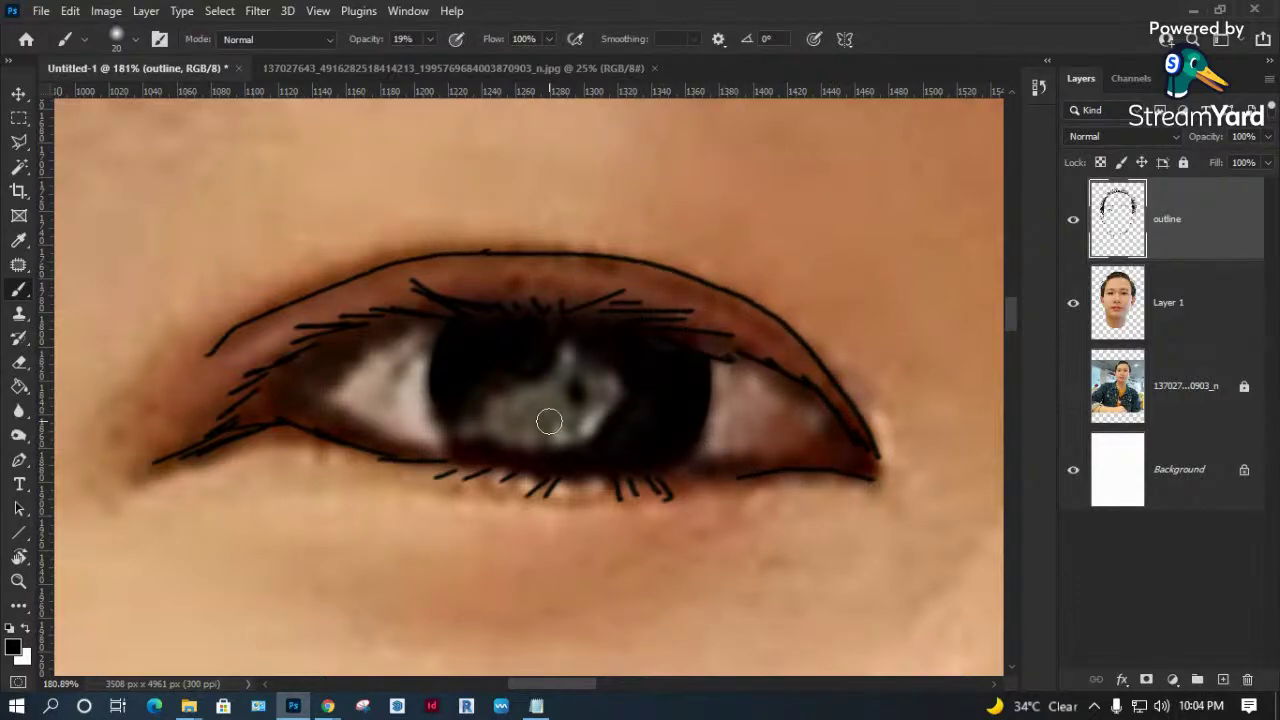
key(ctrl+0)
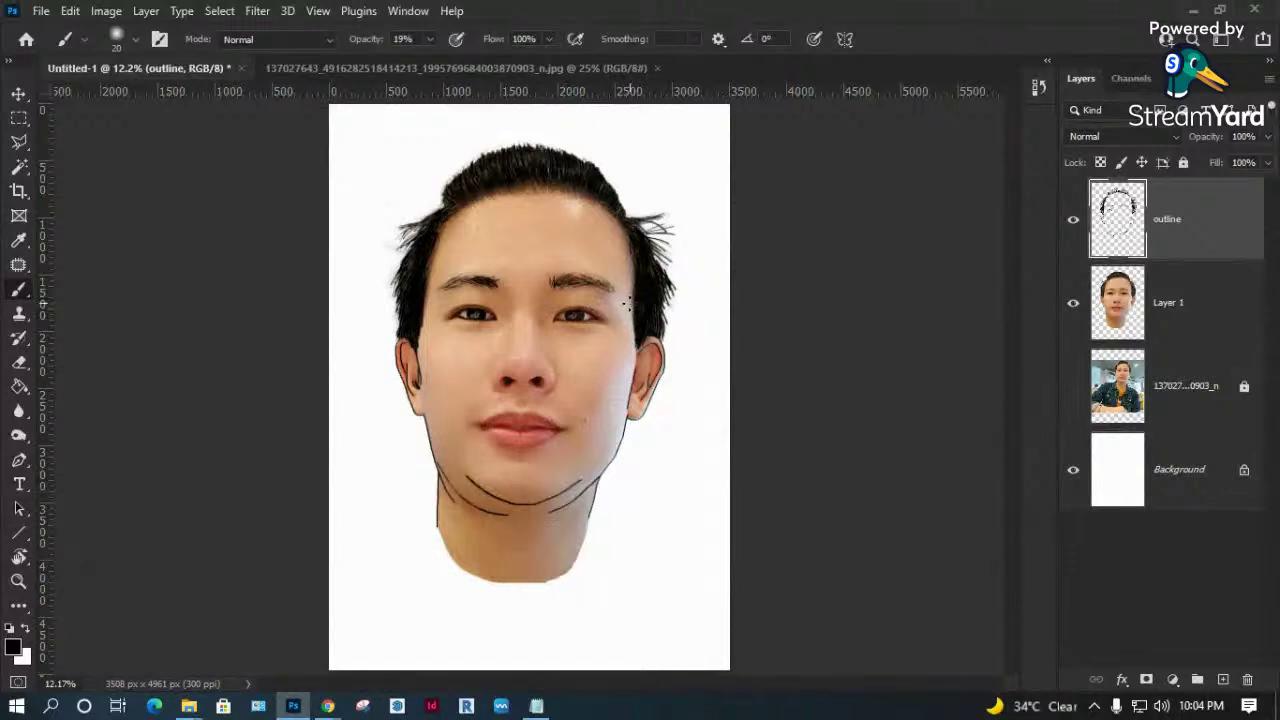
click(1073, 302)
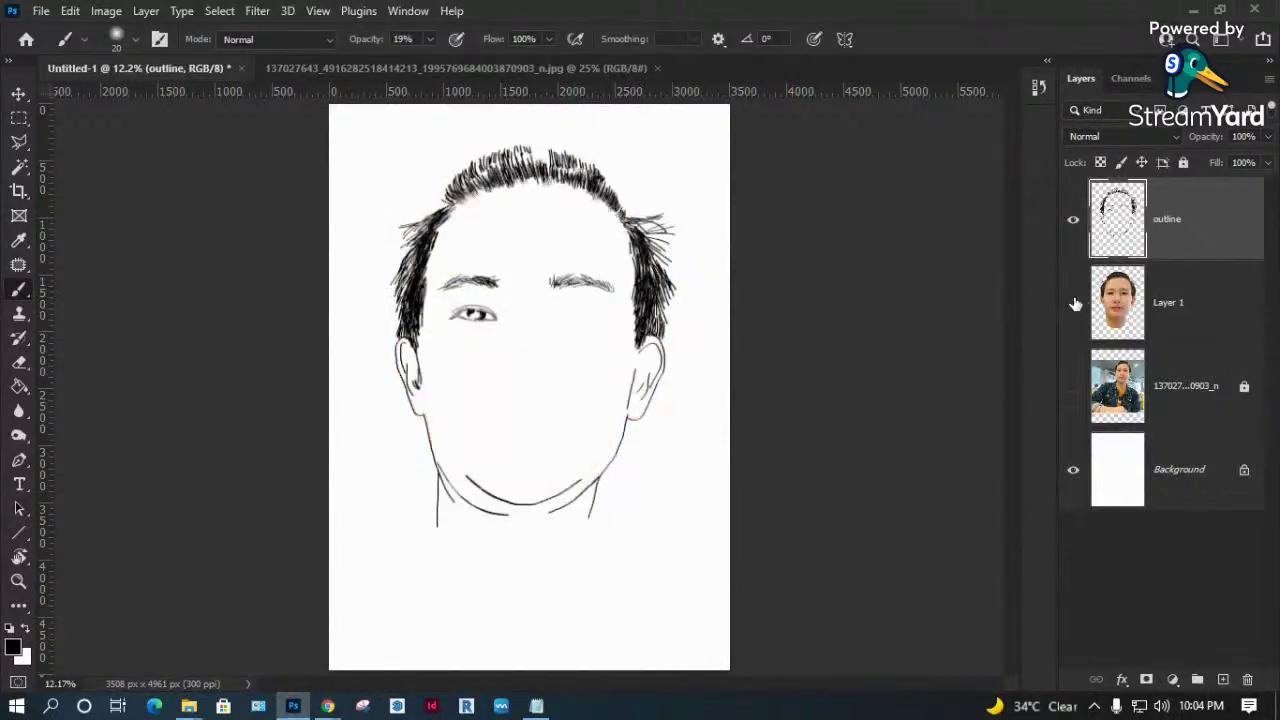
click(1073, 302)
click(1073, 302)
click(1073, 302)
key(z)
mouse_move(650, 262)
mouse_down()
mouse_move(550, 343)
mouse_move(514, 337)
mouse_move(485, 395)
mouse_move(886, 414)
mouse_up()
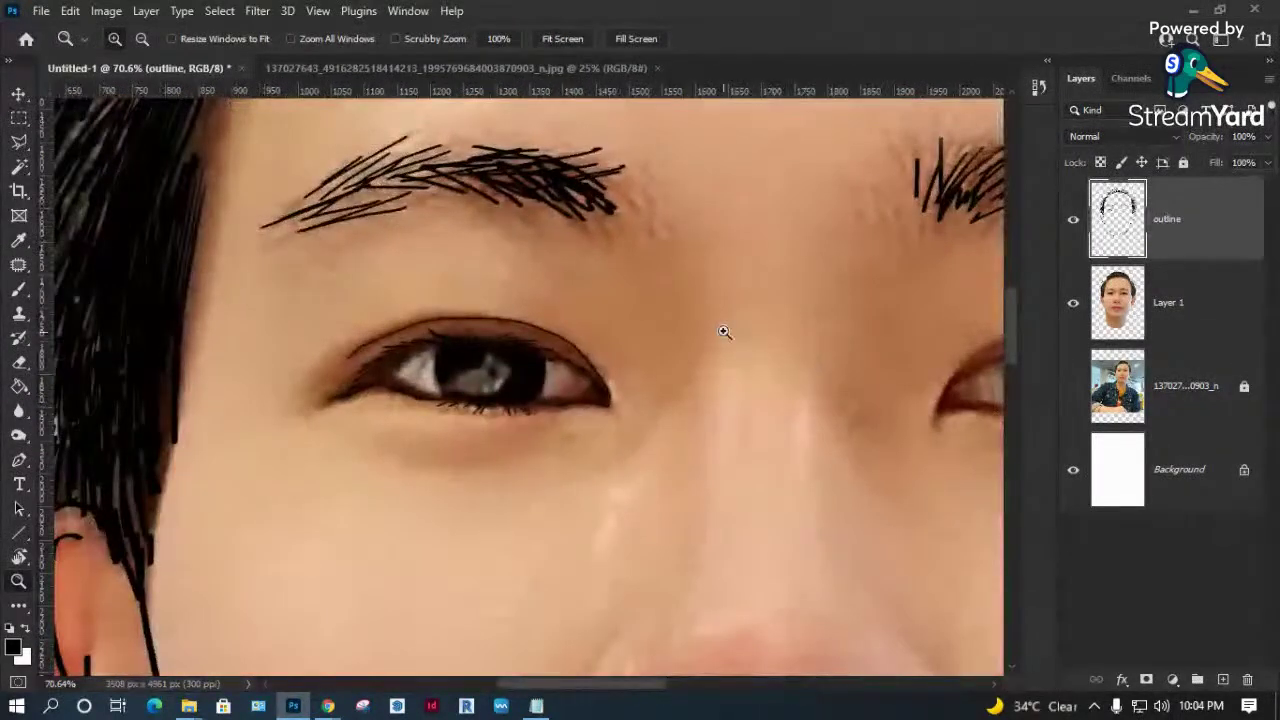
Copy the outlined eye area onto a new layer and move it toward the other eye.
key(m)
drag(286, 281, 676, 461)
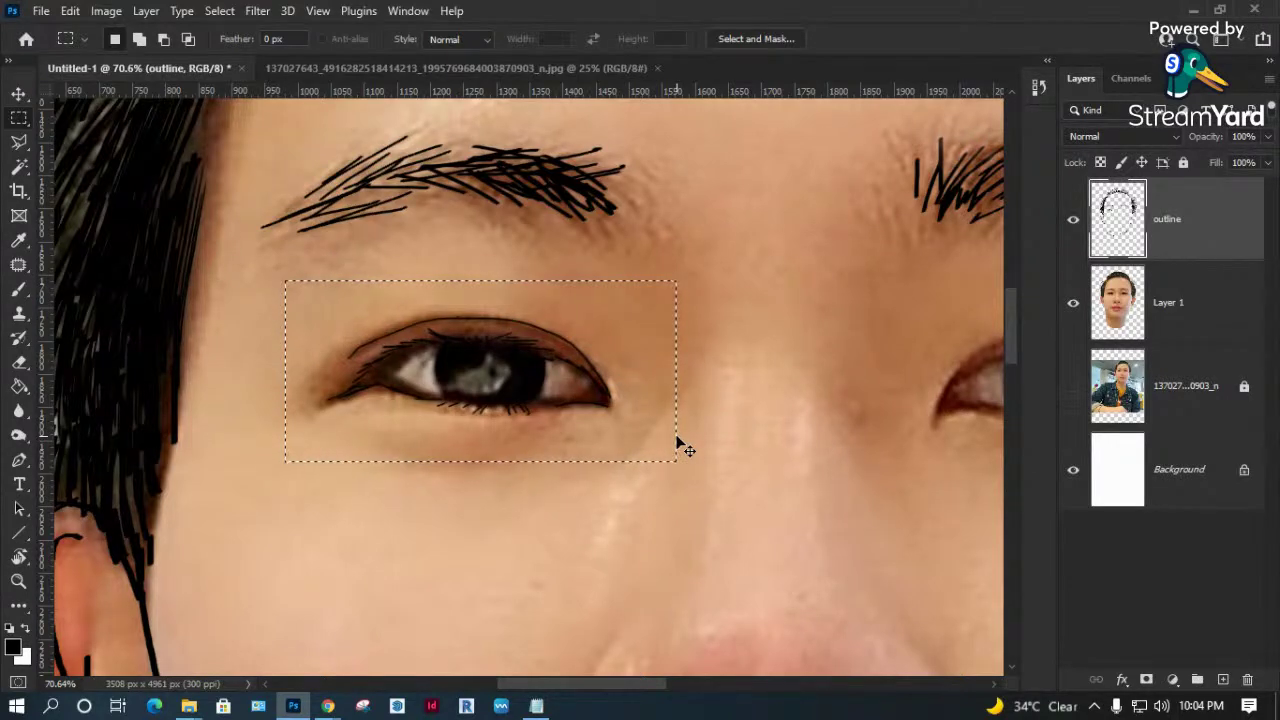
key(ctrl+j)
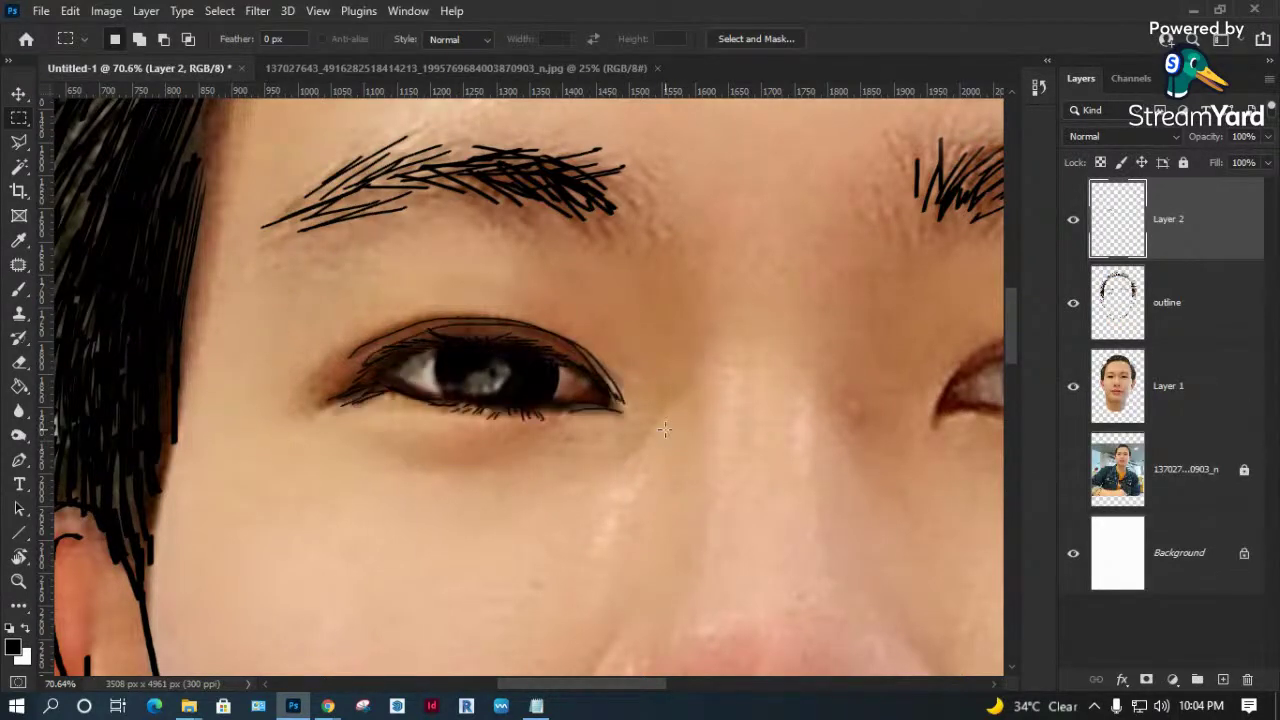
key(v)
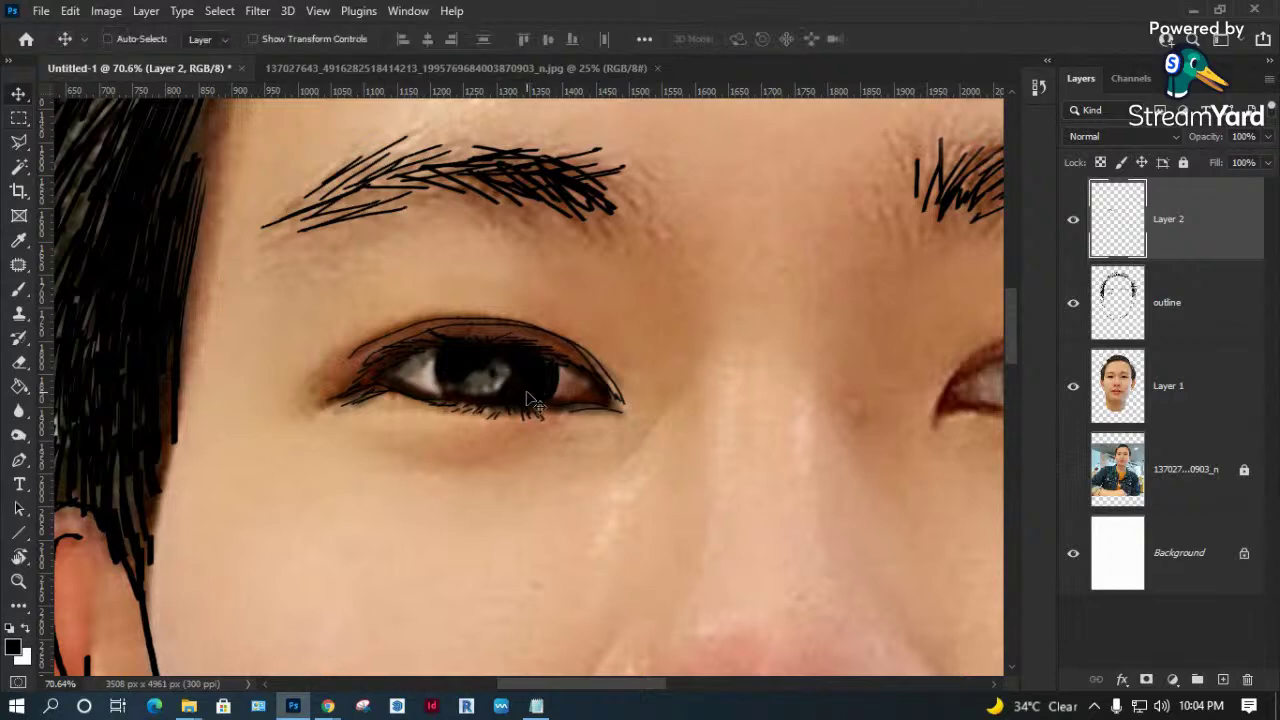
mouse_move(530, 398)
mouse_down()
mouse_move(452, 403)
mouse_move(517, 343)
mouse_up()
Flip the copied eye horizontally, position and slightly rotate it over the other eye.
key(ctrl+t)
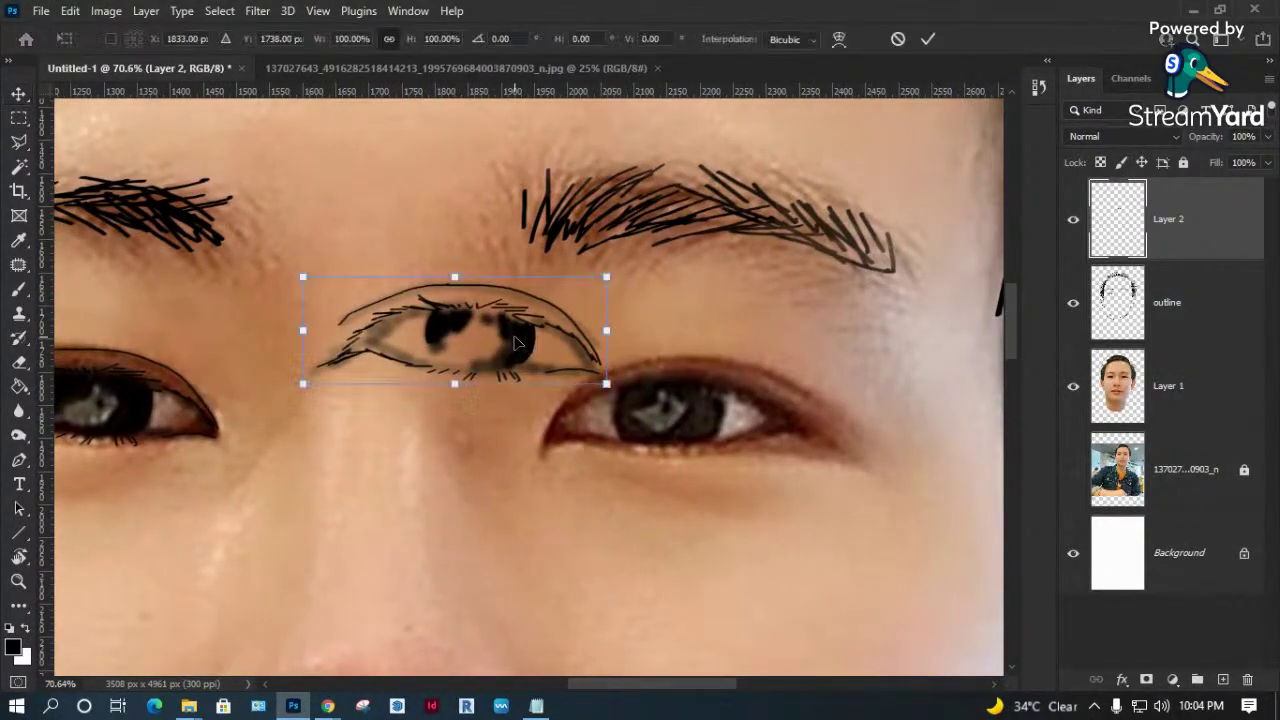
right_click(517, 343)
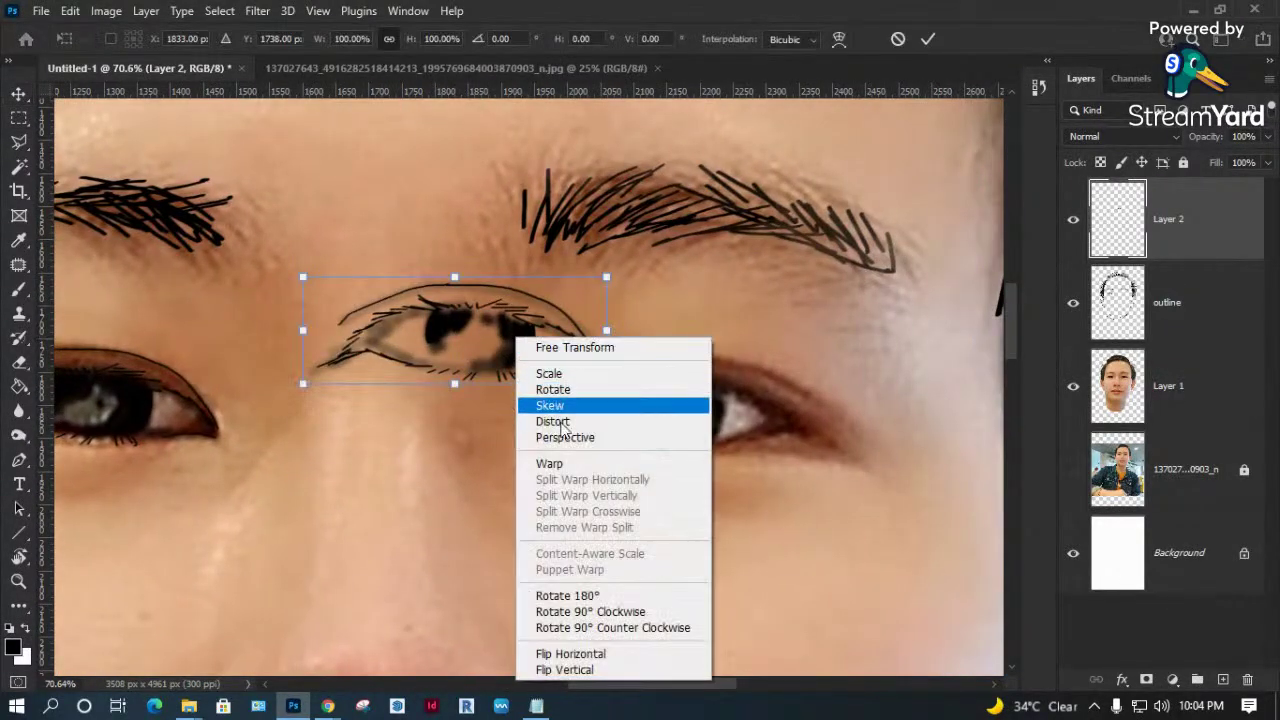
click(591, 656)
drag(482, 336, 712, 402)
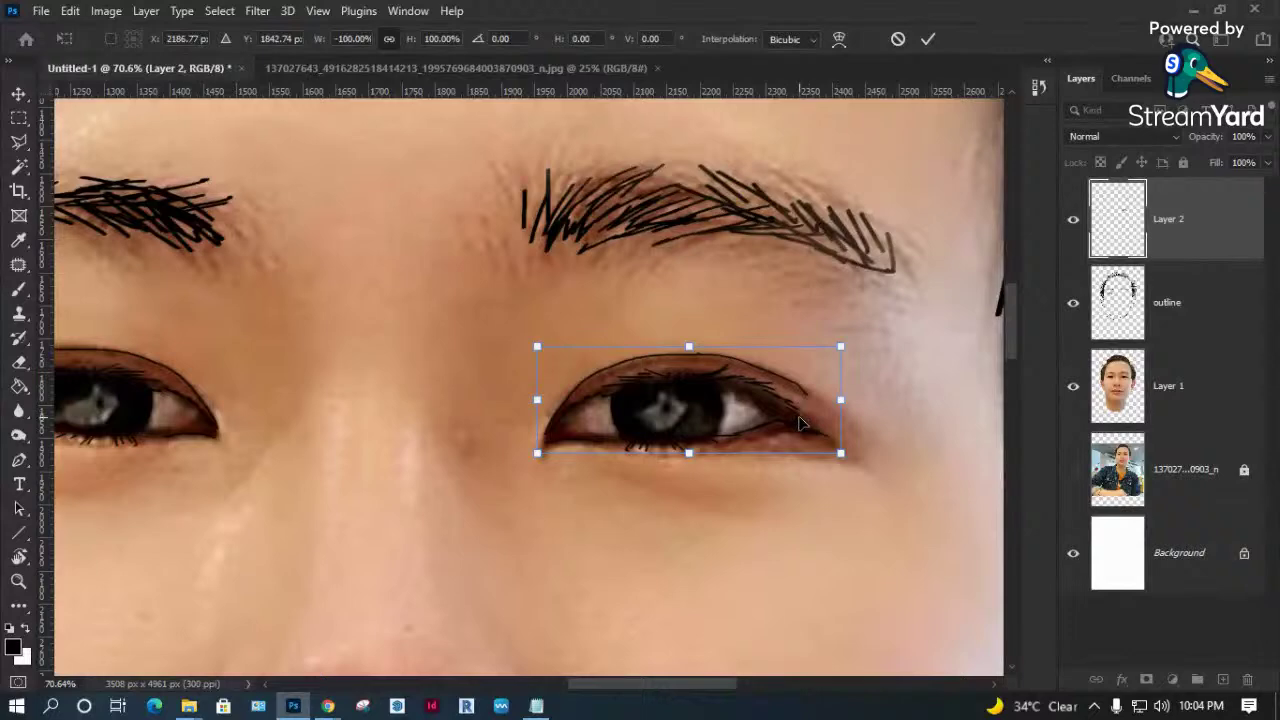
drag(889, 349, 890, 352)
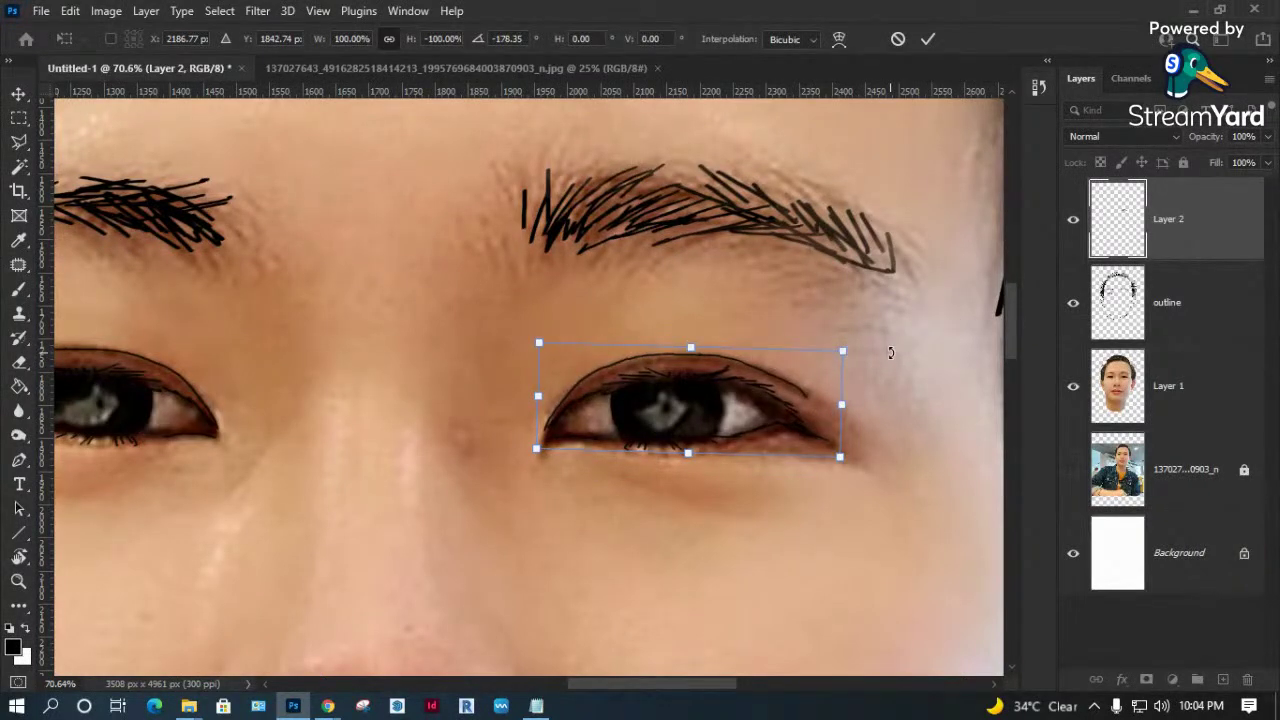
key(Down)
key(Down)
key(Down)
key(Down)
key(Down)
key(Down)
key(Down)
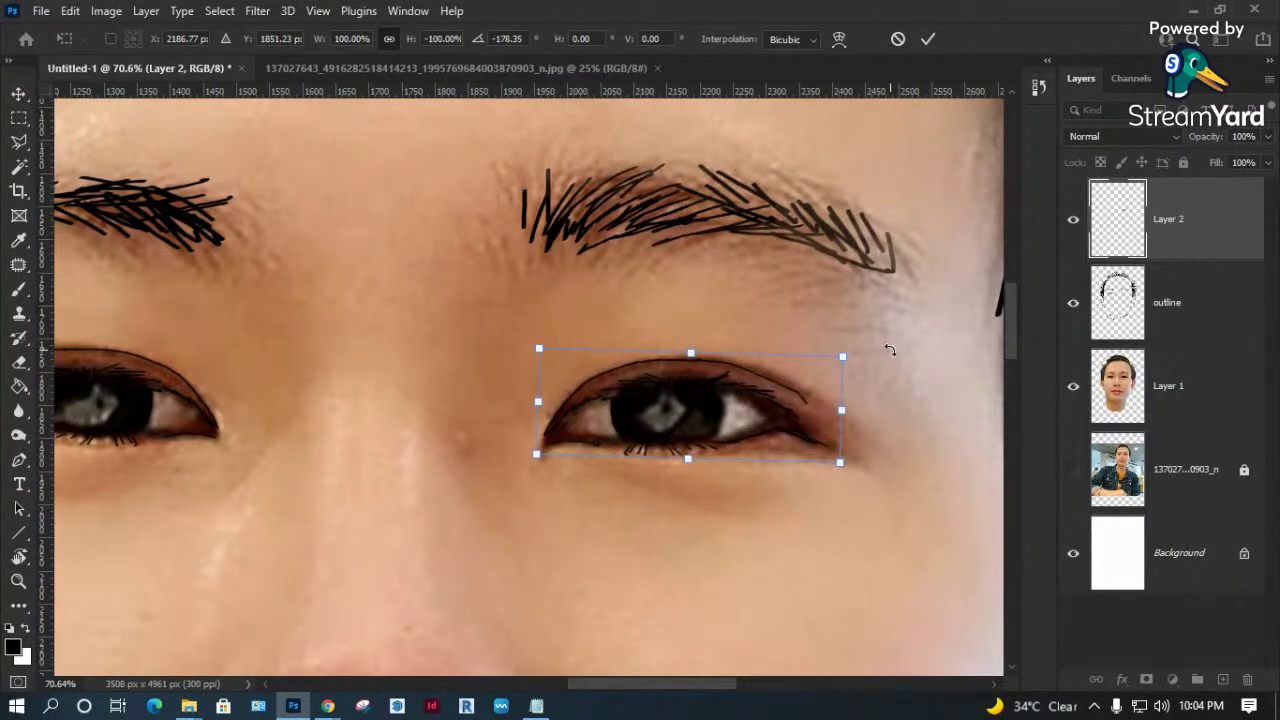
key(Return)
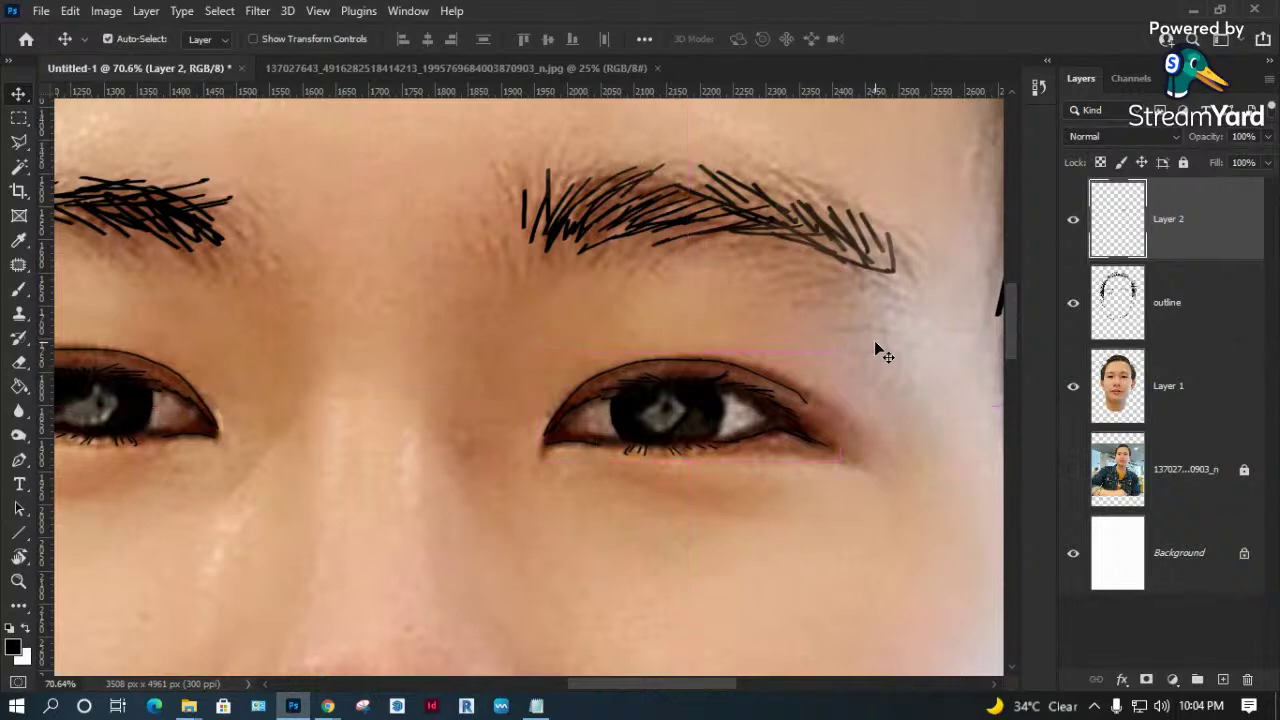
key(ctrl+0)
Zoom in on the other eye and toggle the mirrored copy to judge its fit.
click(1076, 220)
click(1076, 220)
click(1076, 220)
key(z)
drag(523, 349, 571, 371)
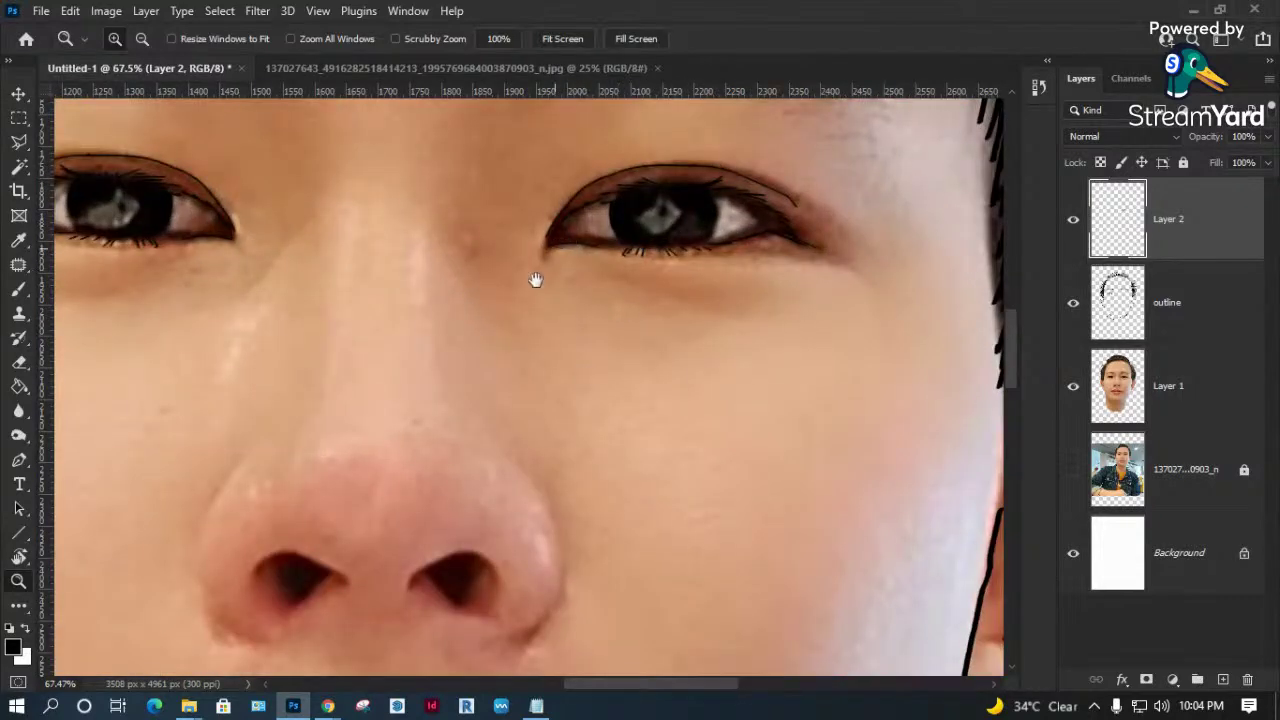
drag(557, 243, 391, 443)
click(1074, 220)
click(1074, 220)
click(1074, 220)
click(1074, 220)
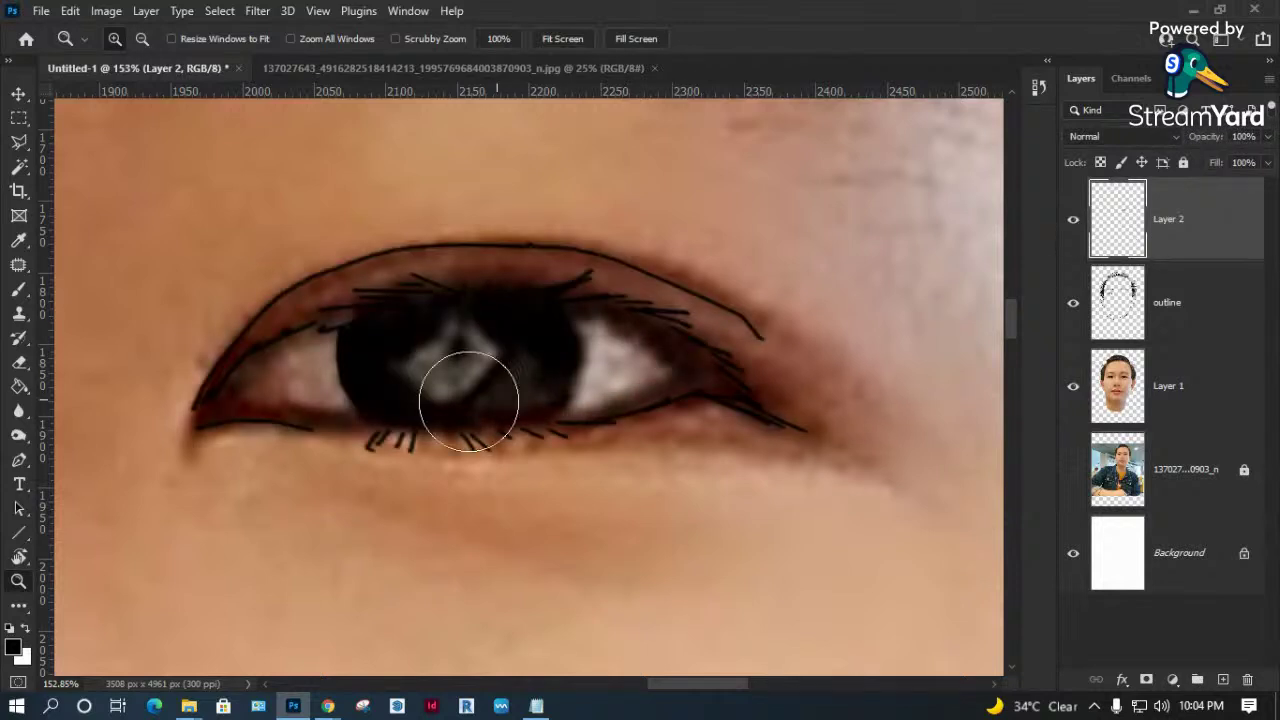
Delete the mirrored eye layer and set a fine 6 px brush at 100% opacity.
key(e)
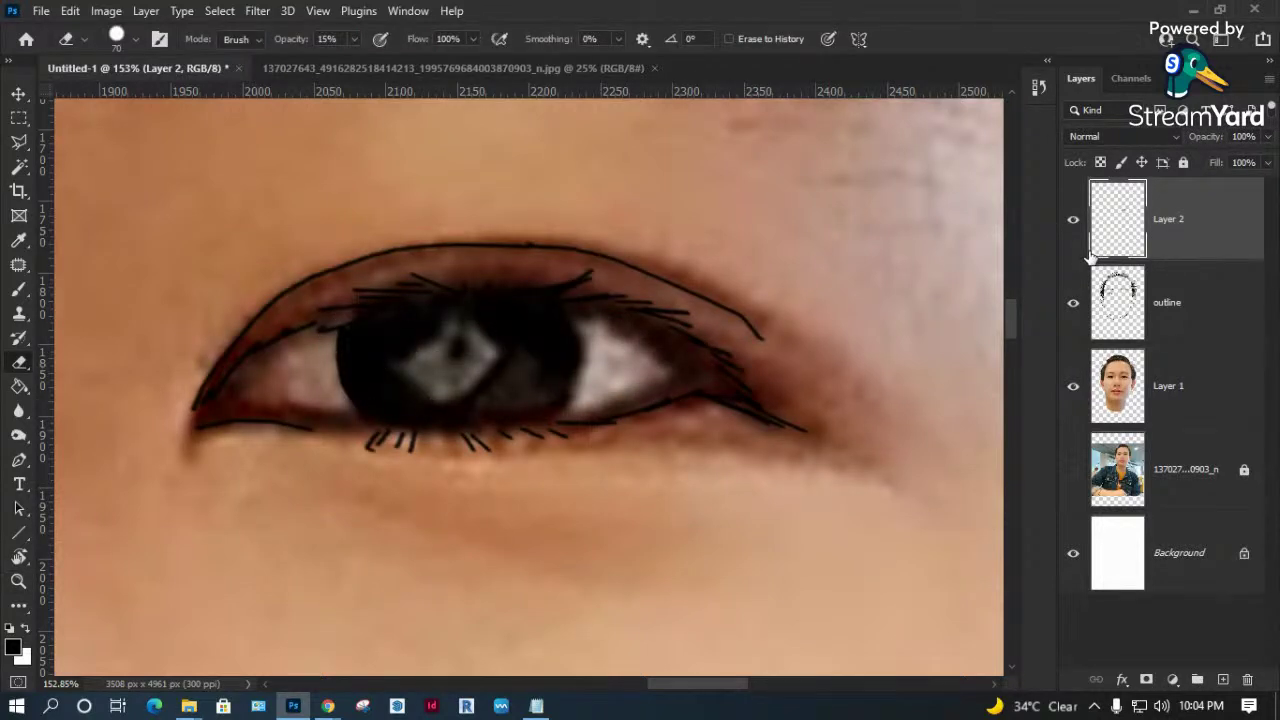
key(Delete)
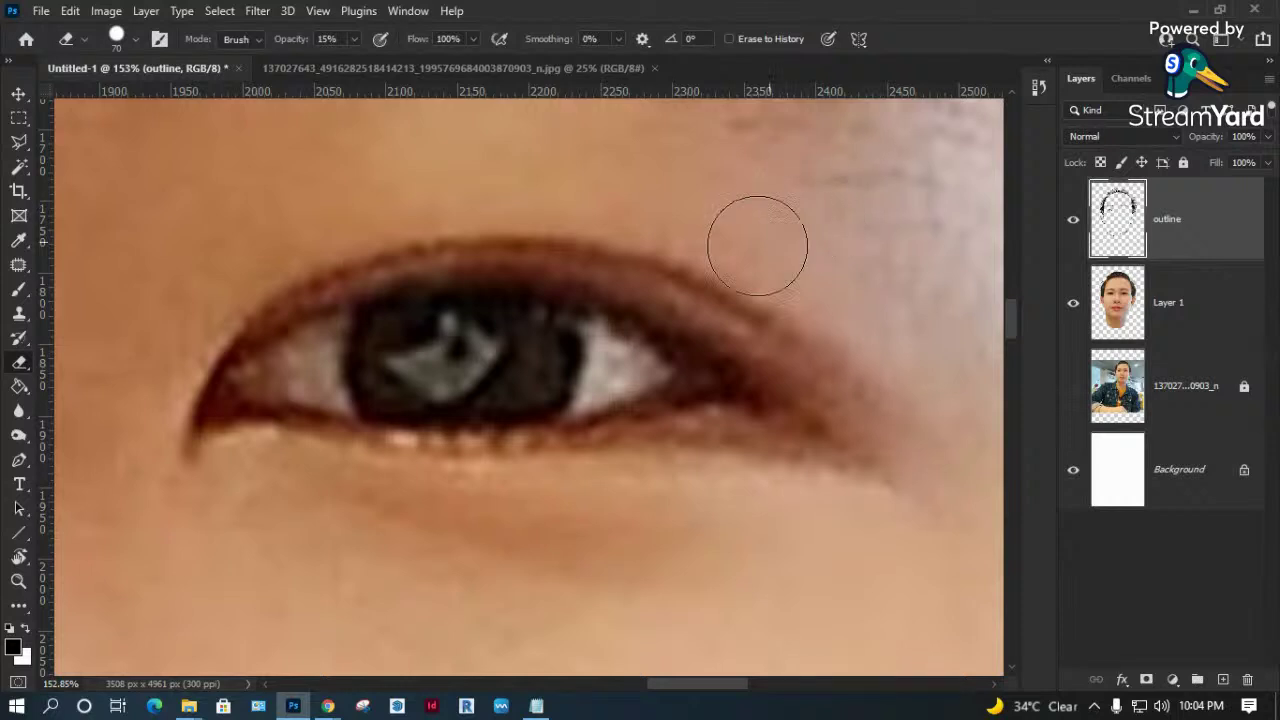
key(b)
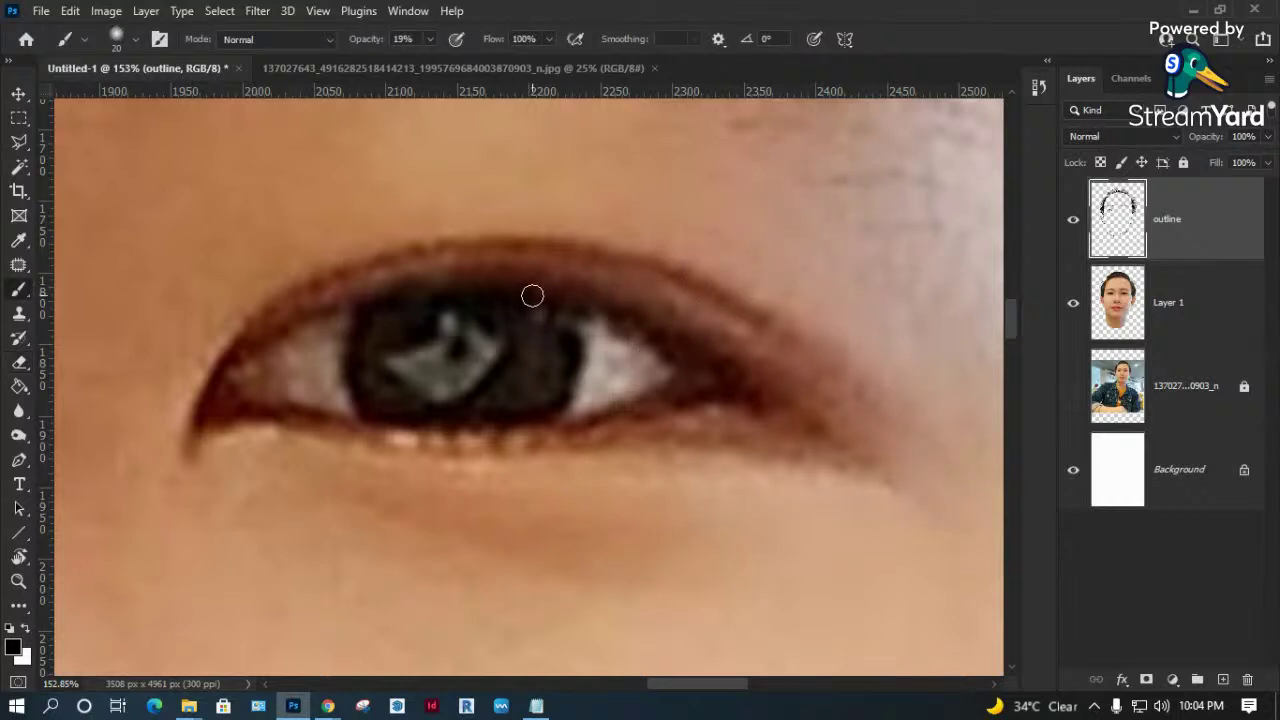
right_click(531, 294)
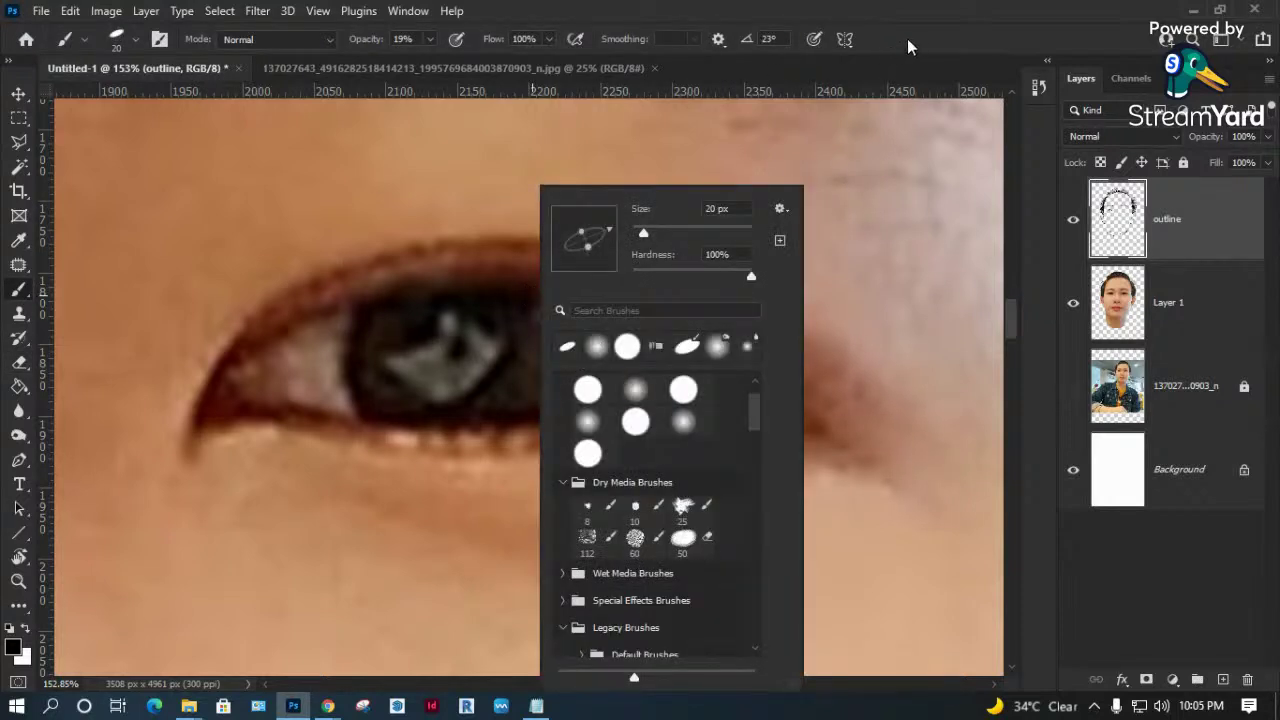
key(Escape)
key(bracketleft)
key(bracketleft)
key(bracketleft)
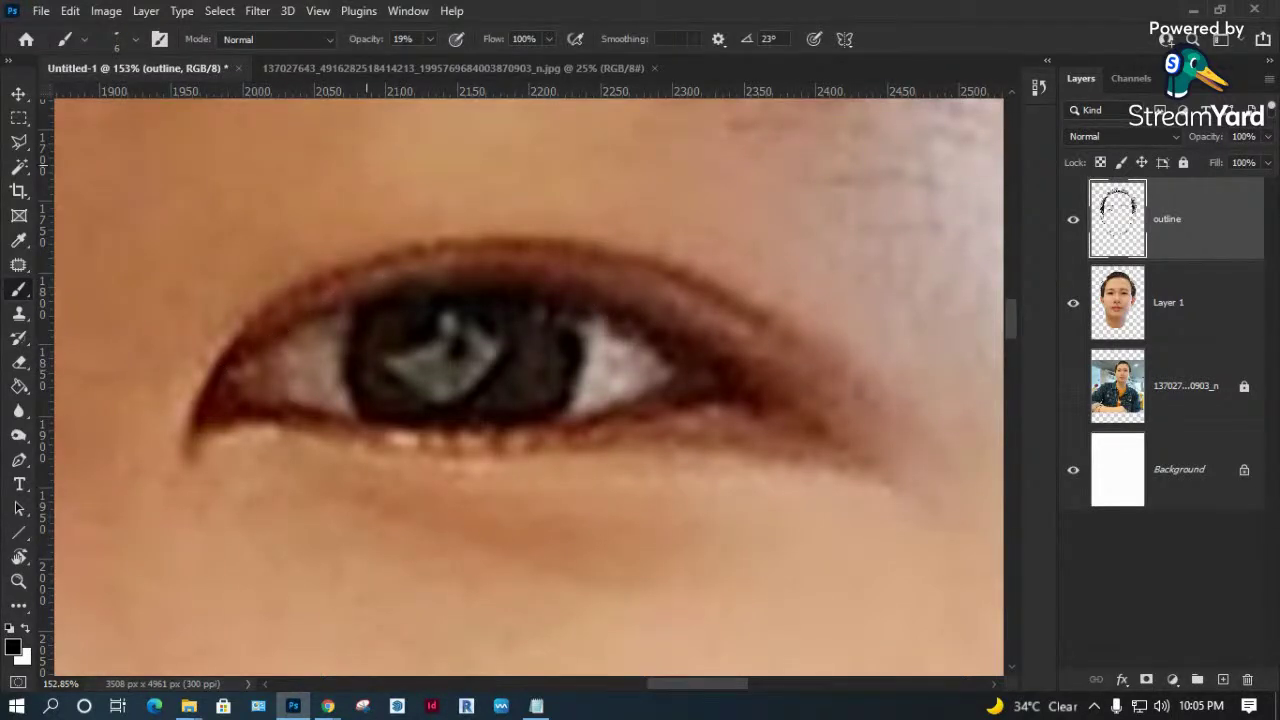
mouse_move(428, 39)
mouse_down()
mouse_move(470, 62)
mouse_move(532, 68)
mouse_up()
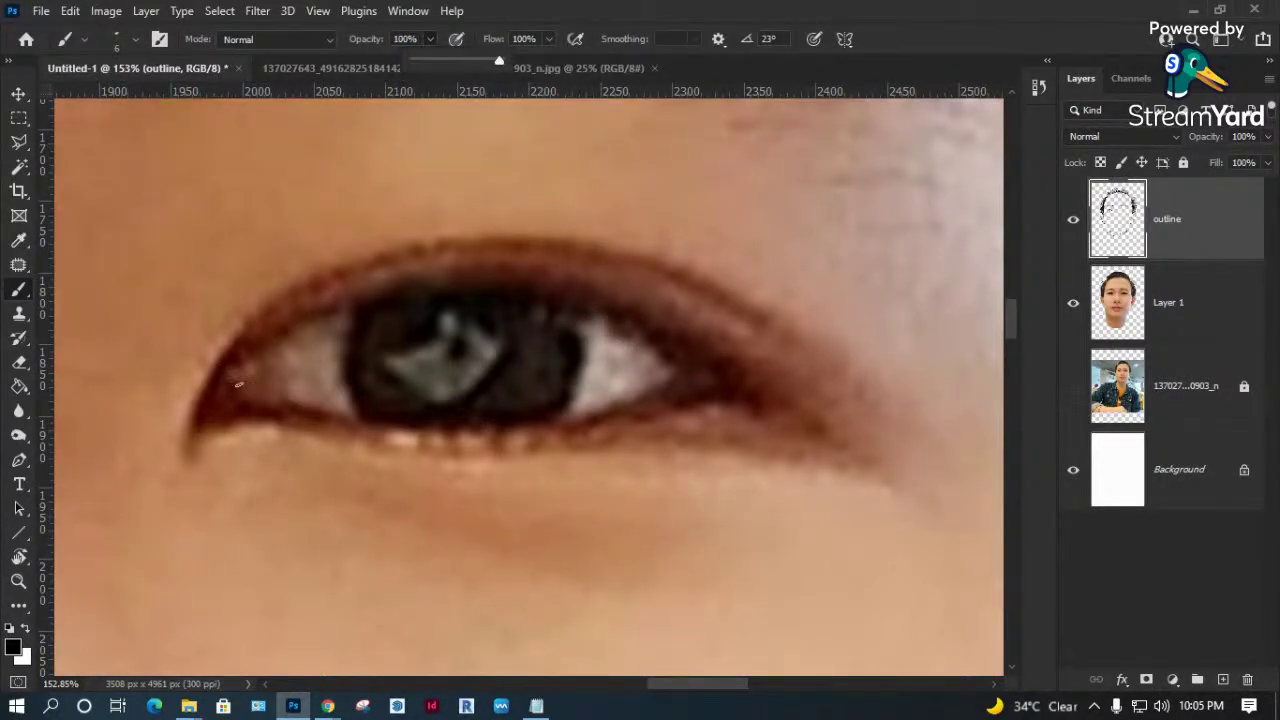
Draw the upper eyelid, lower lid with lashes, inner upper-lid line and iris edge in black.
mouse_move(196, 418)
mouse_down()
mouse_move(258, 322)
mouse_move(315, 276)
mouse_move(494, 238)
mouse_up()
mouse_move(619, 255)
mouse_down()
mouse_move(749, 297)
mouse_move(802, 334)
mouse_up()
mouse_move(211, 425)
mouse_down()
mouse_move(290, 410)
mouse_move(395, 440)
mouse_move(420, 430)
mouse_move(432, 448)
mouse_move(568, 448)
mouse_move(612, 422)
mouse_move(752, 390)
mouse_up()
mouse_move(560, 292)
mouse_down()
mouse_move(622, 312)
mouse_move(700, 360)
mouse_move(712, 383)
mouse_up()
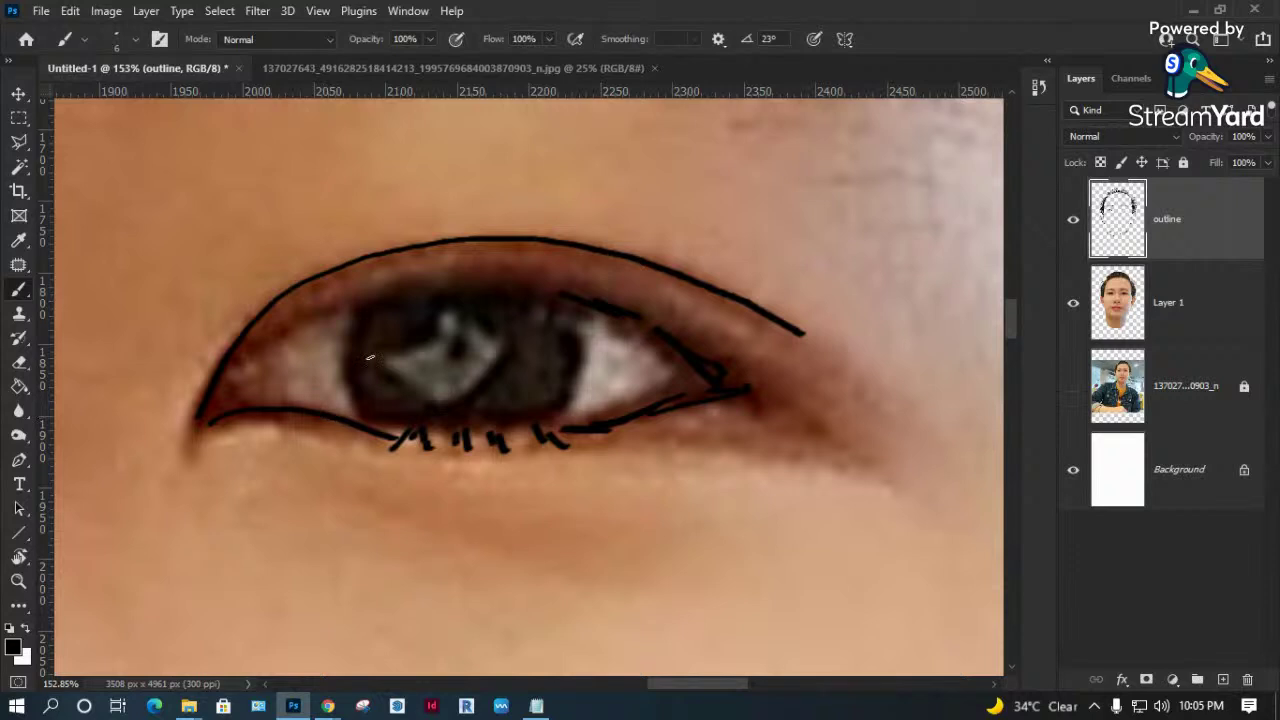
mouse_move(245, 350)
mouse_down()
mouse_move(390, 287)
mouse_move(546, 293)
mouse_up()
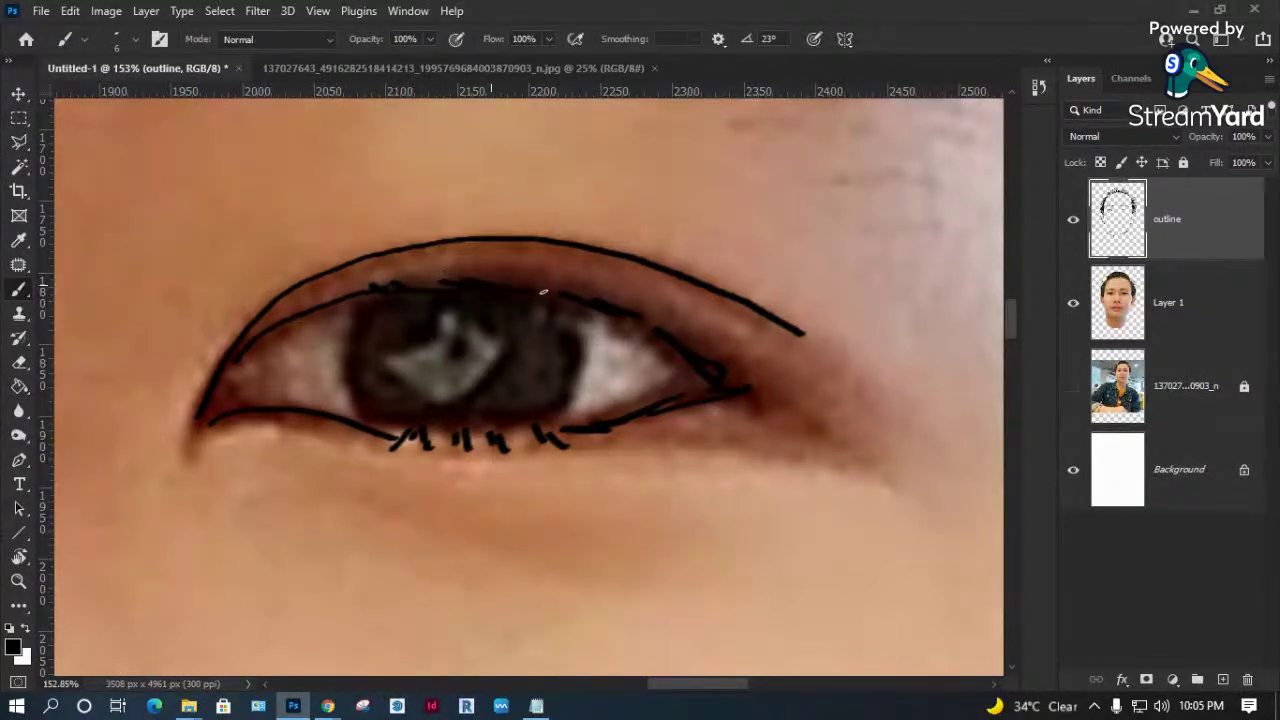
mouse_move(560, 412)
mouse_down()
mouse_move(562, 352)
mouse_move(532, 398)
mouse_up()
Darken the iris edge with a soft round brush at 0% hardness and size 20.
right_click(378, 361)
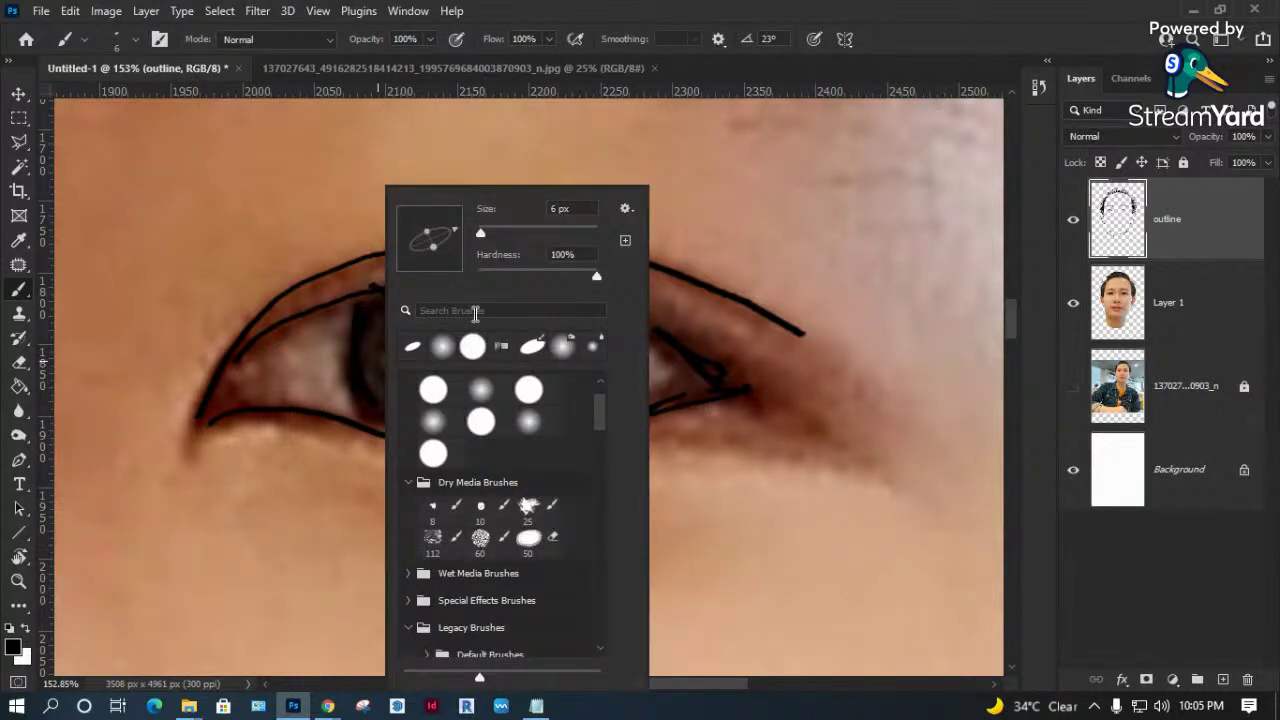
click(366, 335)
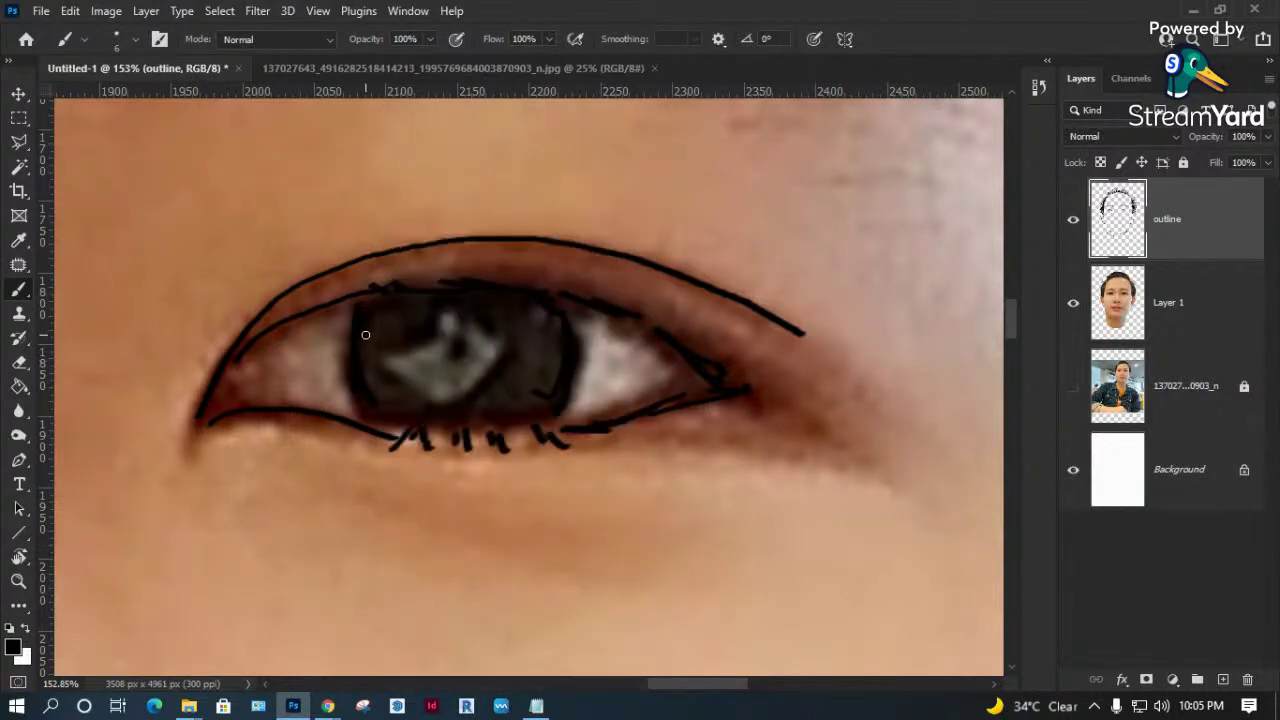
right_click(448, 315)
click(556, 388)
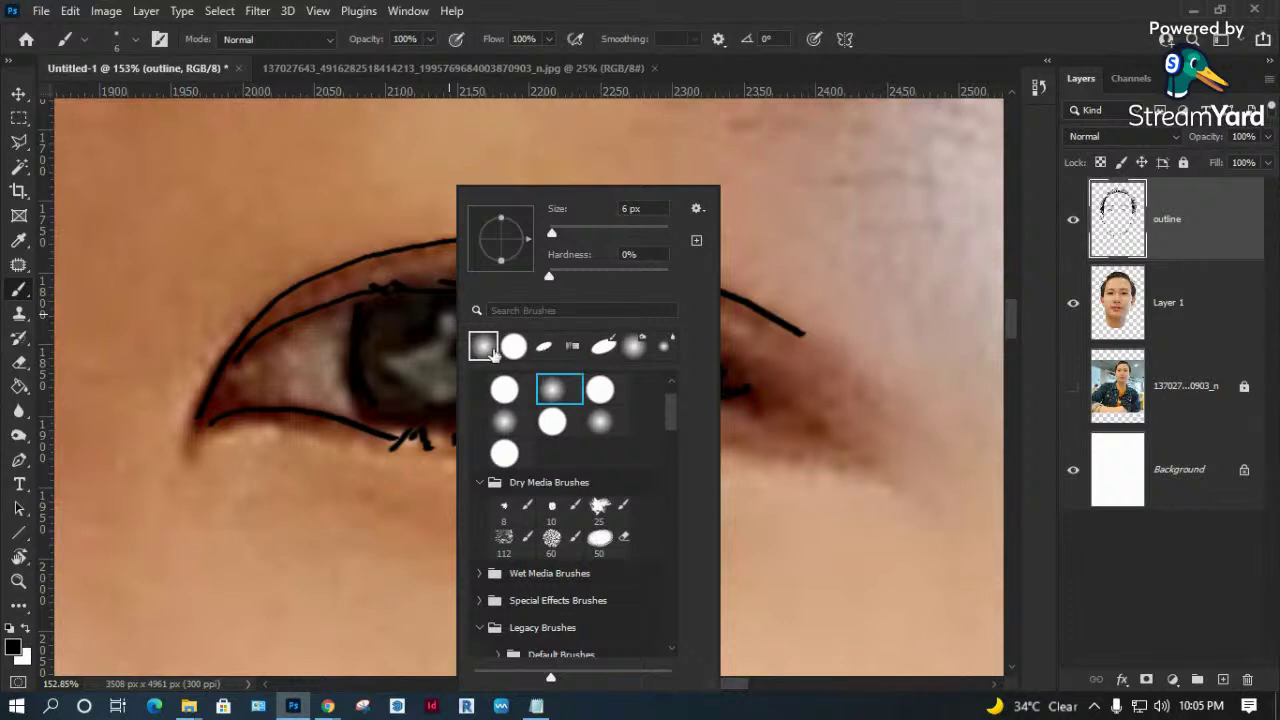
click(388, 335)
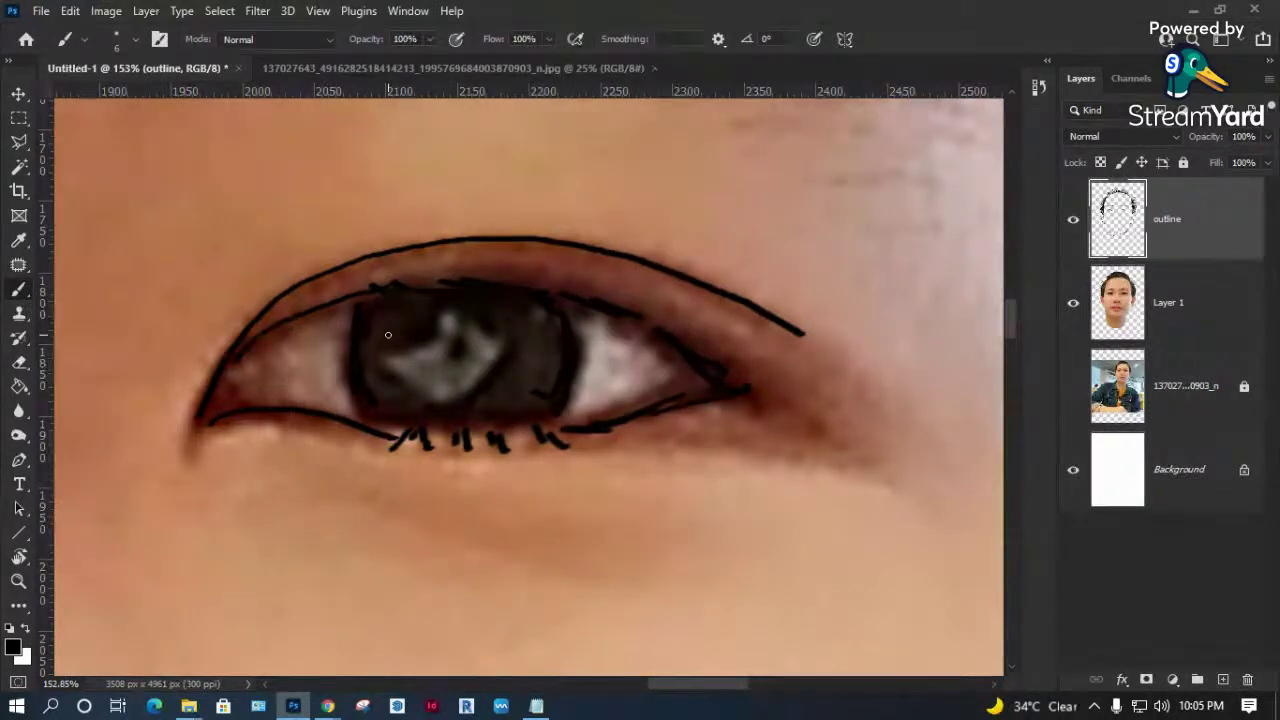
key(bracketright)
mouse_move(366, 317)
mouse_down()
mouse_move(375, 387)
mouse_move(443, 434)
mouse_move(529, 417)
mouse_move(520, 403)
mouse_move(549, 392)
mouse_move(517, 423)
mouse_move(537, 331)
mouse_move(508, 387)
mouse_up()
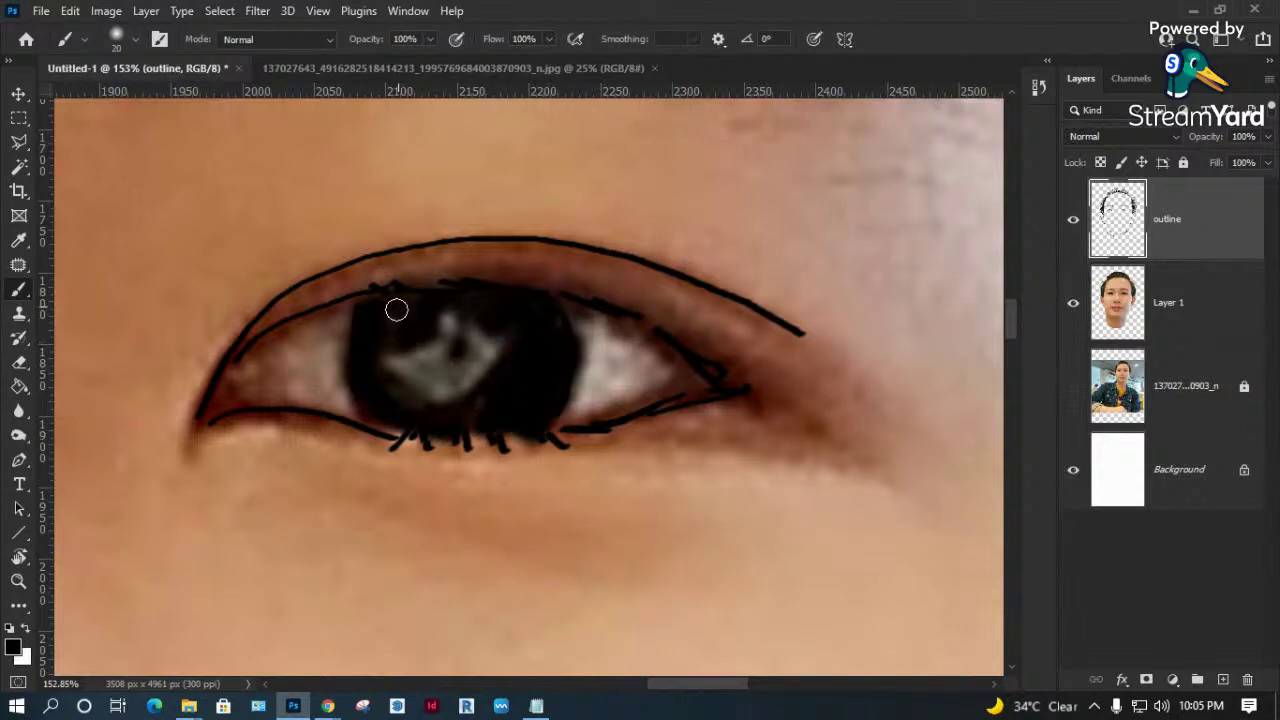
Softly shade the upper eyelid with the brush opacity at 19%.
right_click(457, 243)
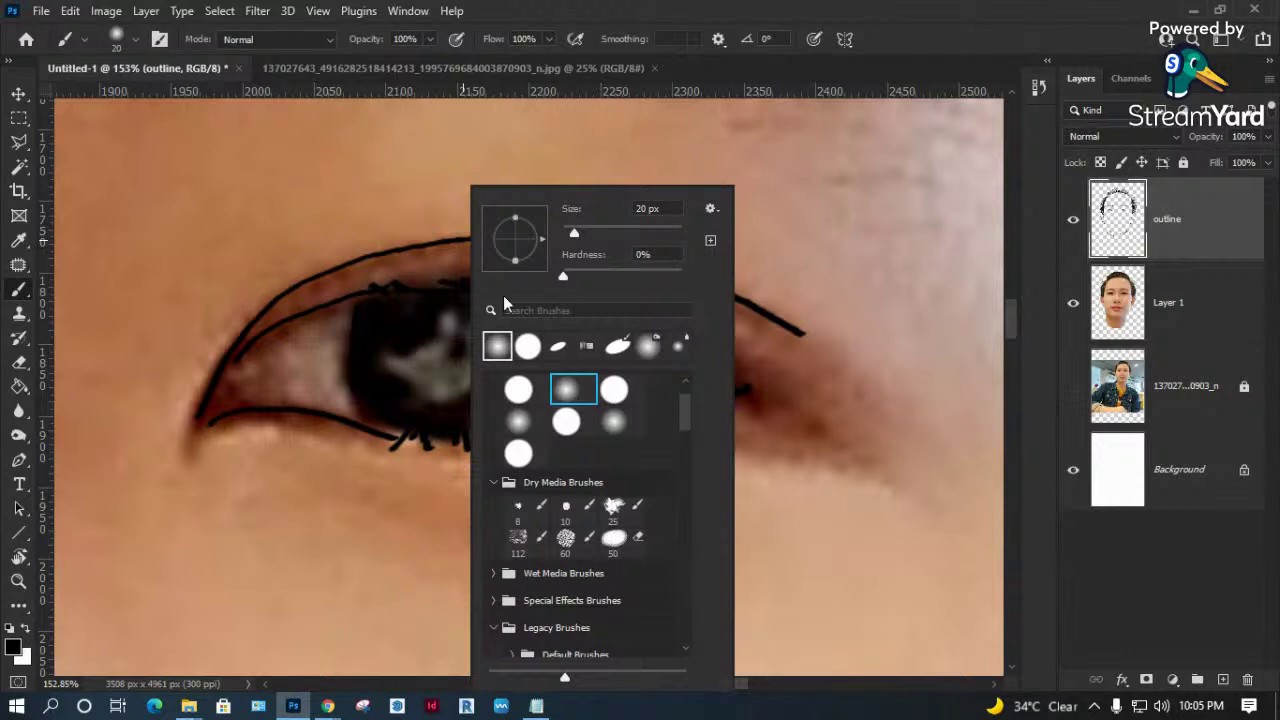
click(427, 45)
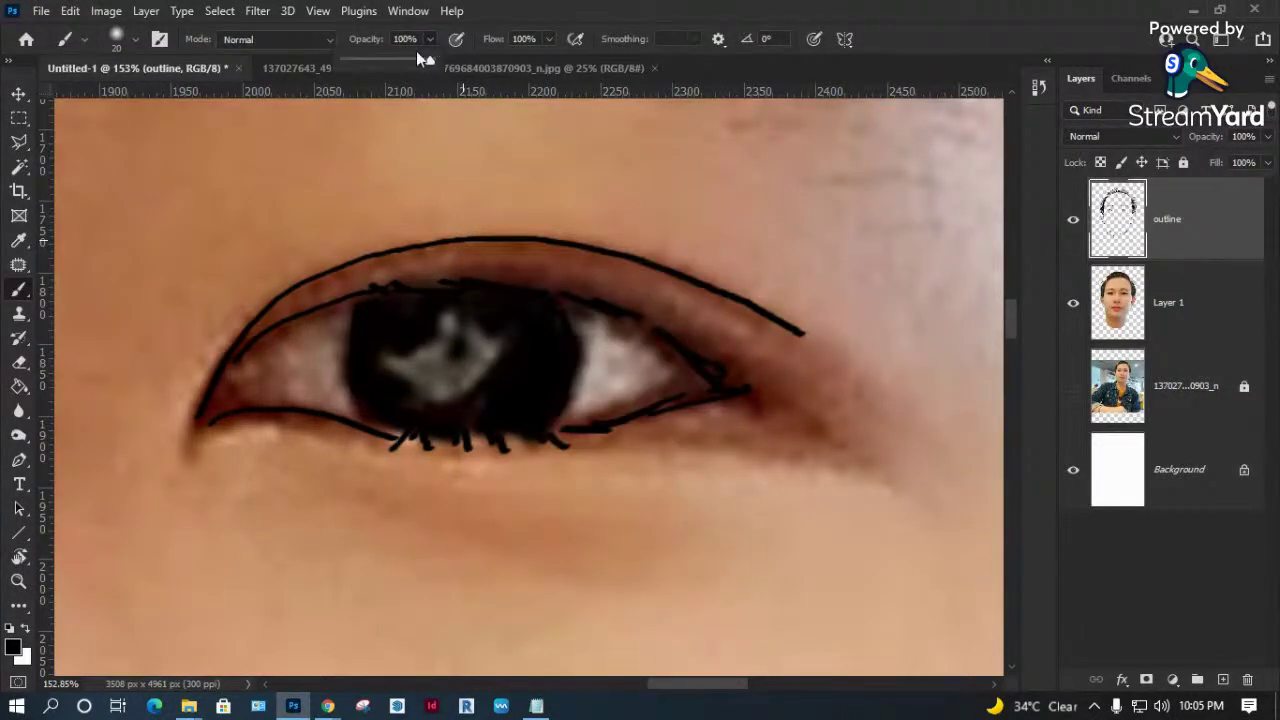
click(350, 60)
key(bracketright)
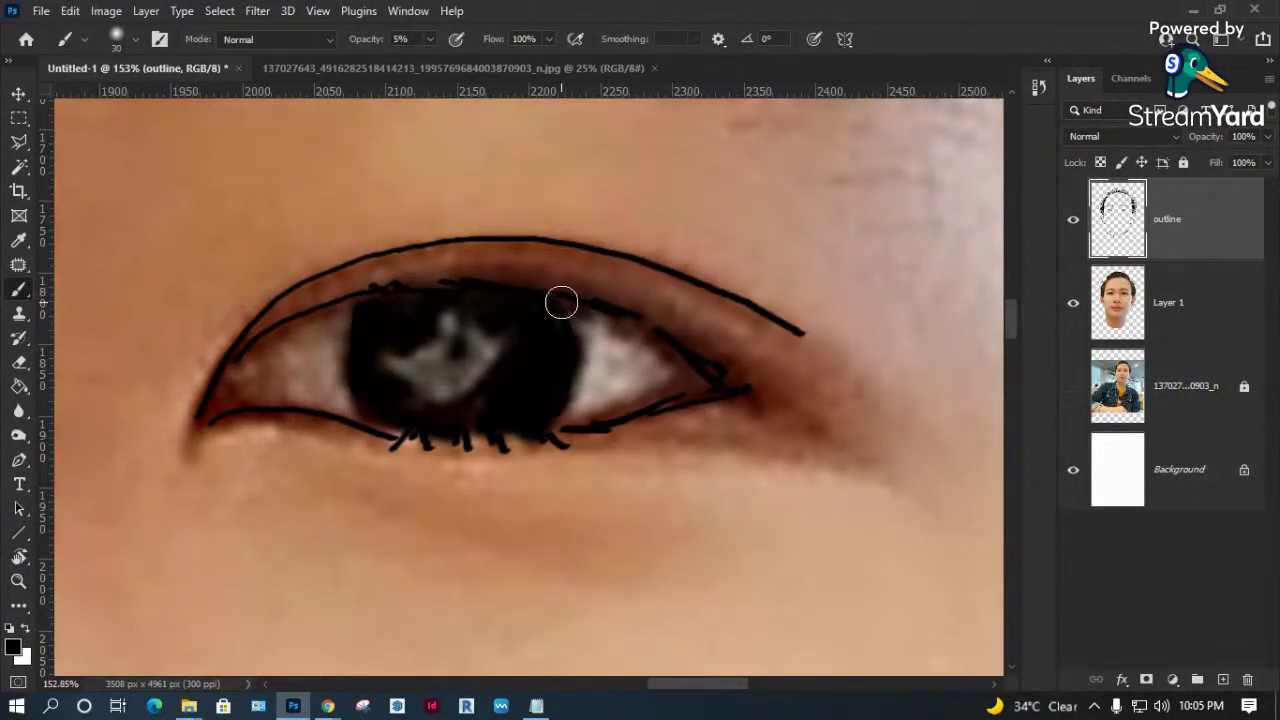
key(bracketleft)
key(bracketleft)
key(bracketleft)
click(431, 40)
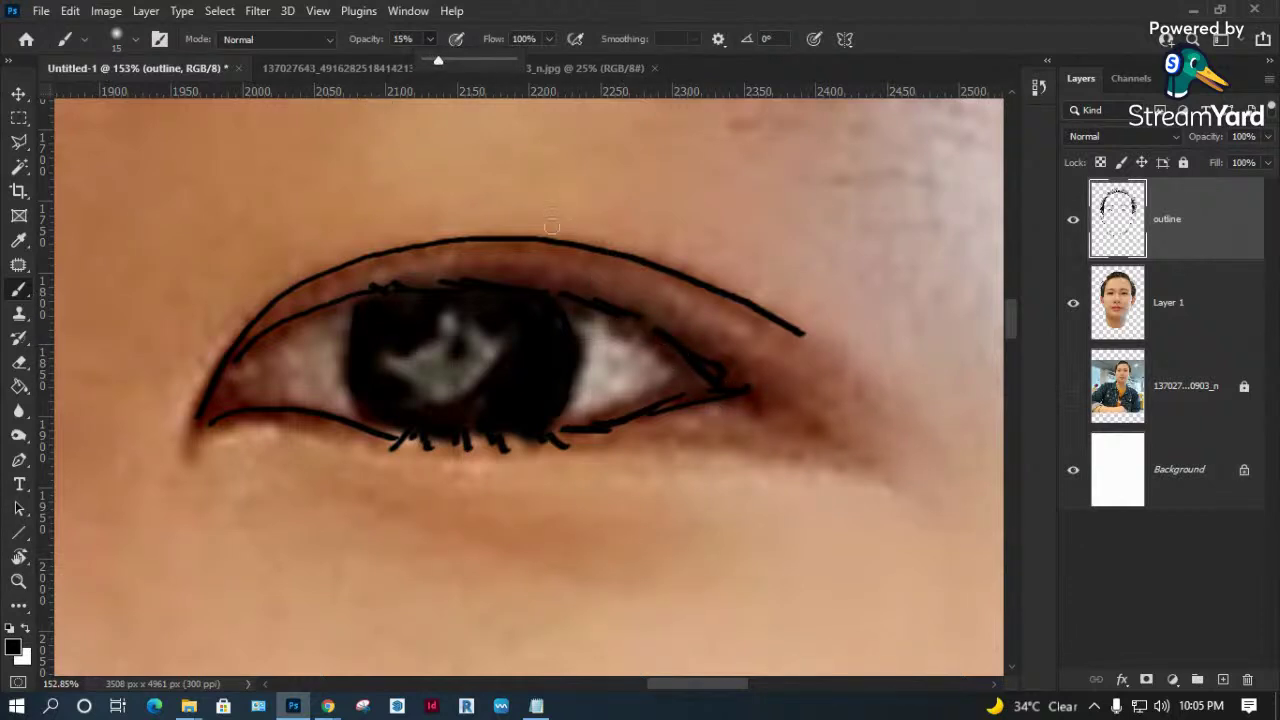
drag(438, 63, 443, 65)
click(557, 297)
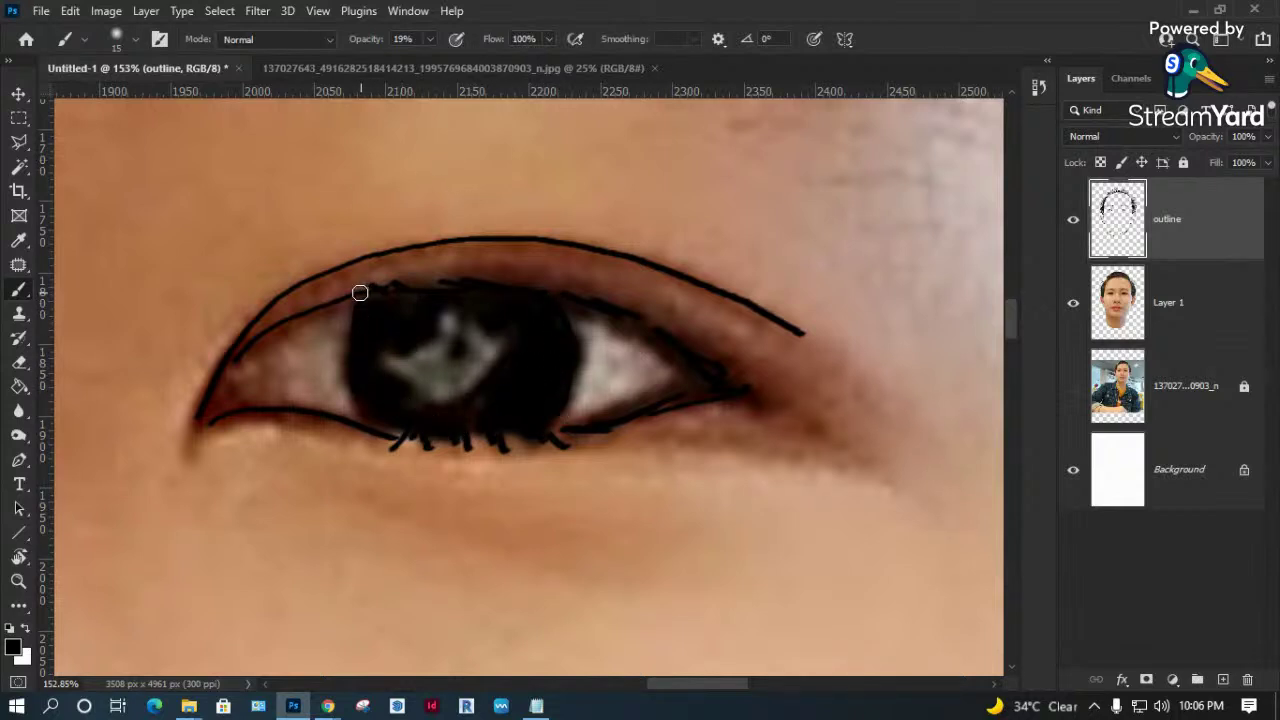
mouse_move(236, 372)
mouse_down()
mouse_move(363, 297)
mouse_move(311, 303)
mouse_move(403, 257)
mouse_move(791, 329)
mouse_move(557, 251)
mouse_move(249, 382)
mouse_move(270, 407)
mouse_move(180, 455)
mouse_move(339, 422)
mouse_move(591, 426)
mouse_move(697, 398)
mouse_up()
key(ctrl+0)
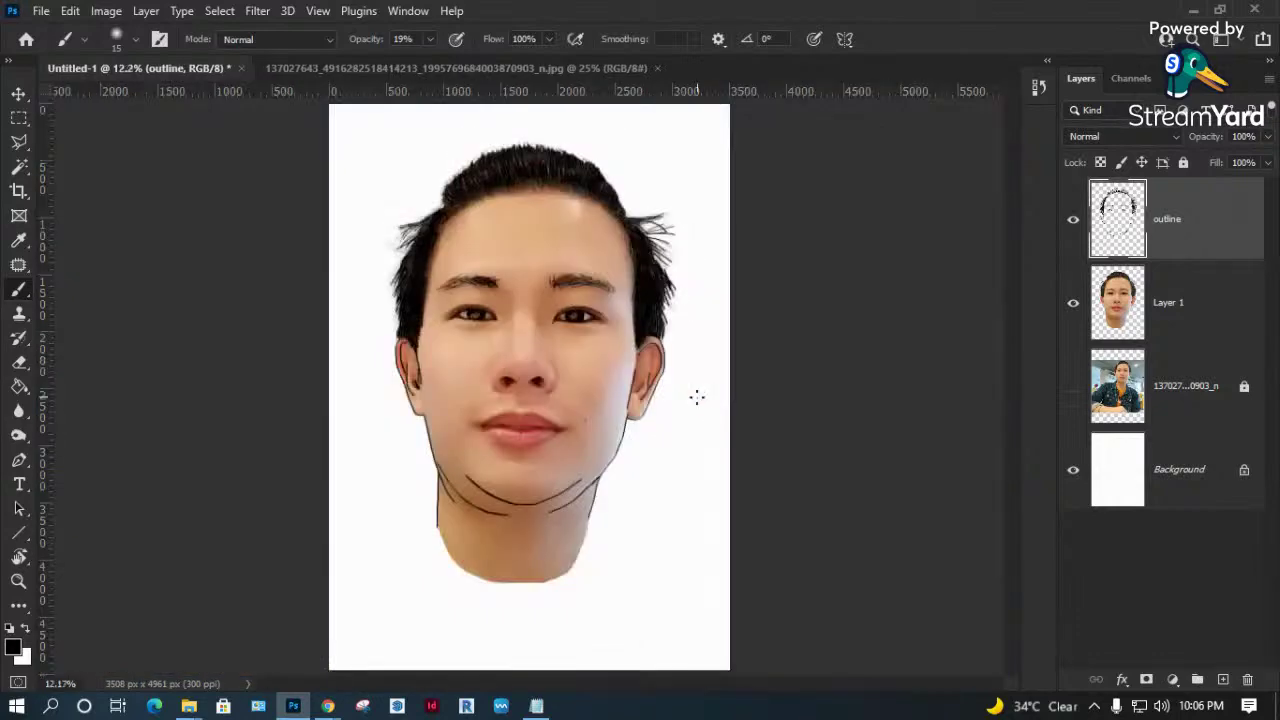
Zoom in on the nose and set a 10 px brush tilted at 23°.
key(z)
drag(425, 320, 545, 362)
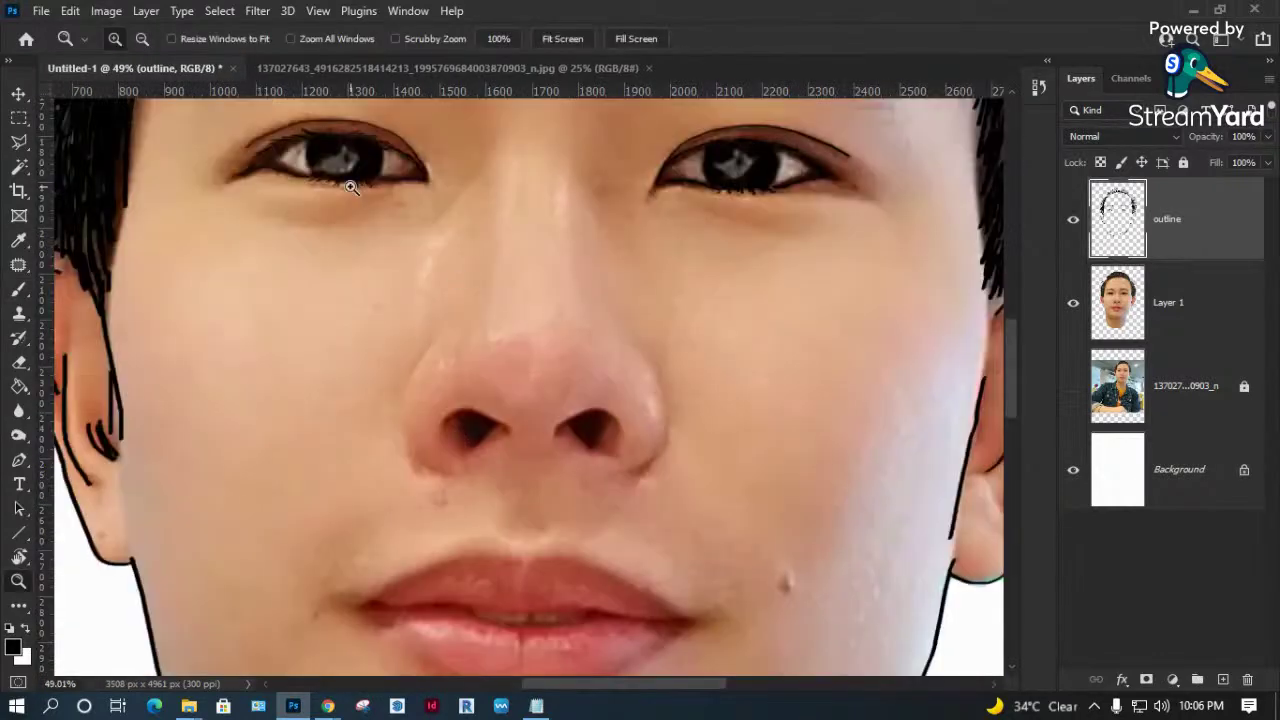
drag(351, 152, 740, 460)
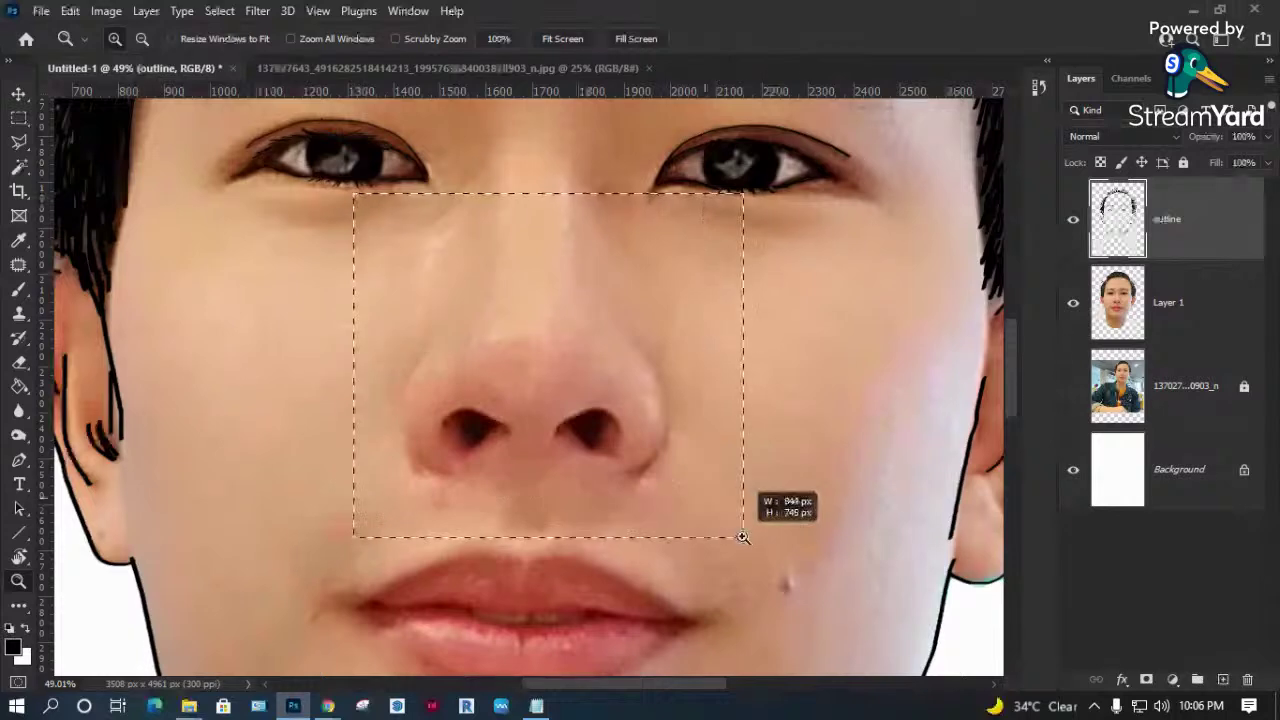
key(b)
right_click(743, 471)
drag(713, 238, 711, 228)
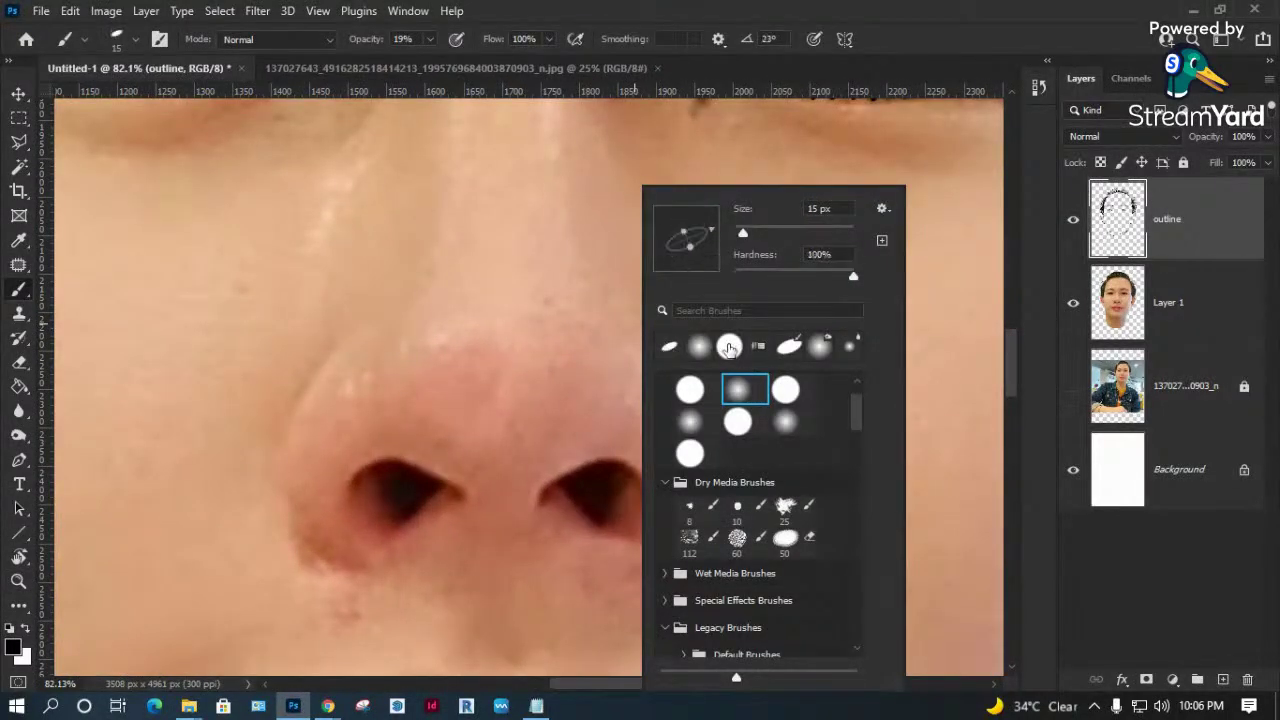
key(Return)
click(429, 40)
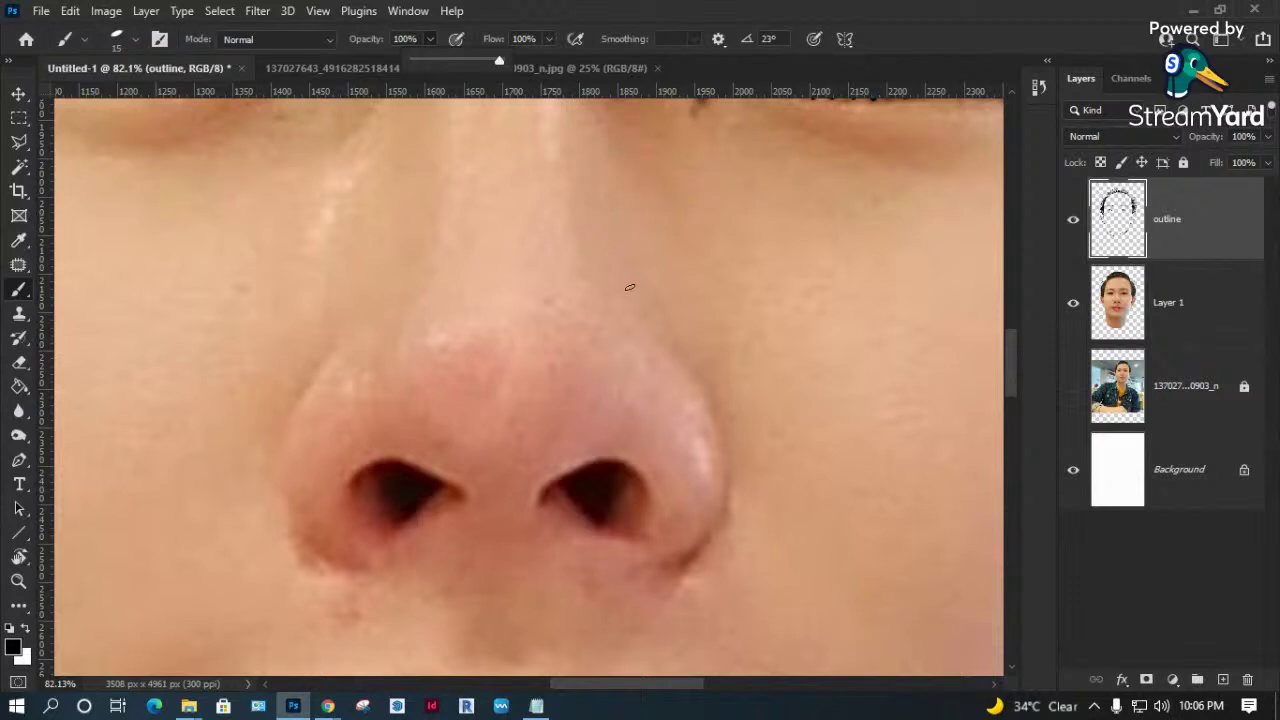
key(bracketleft)
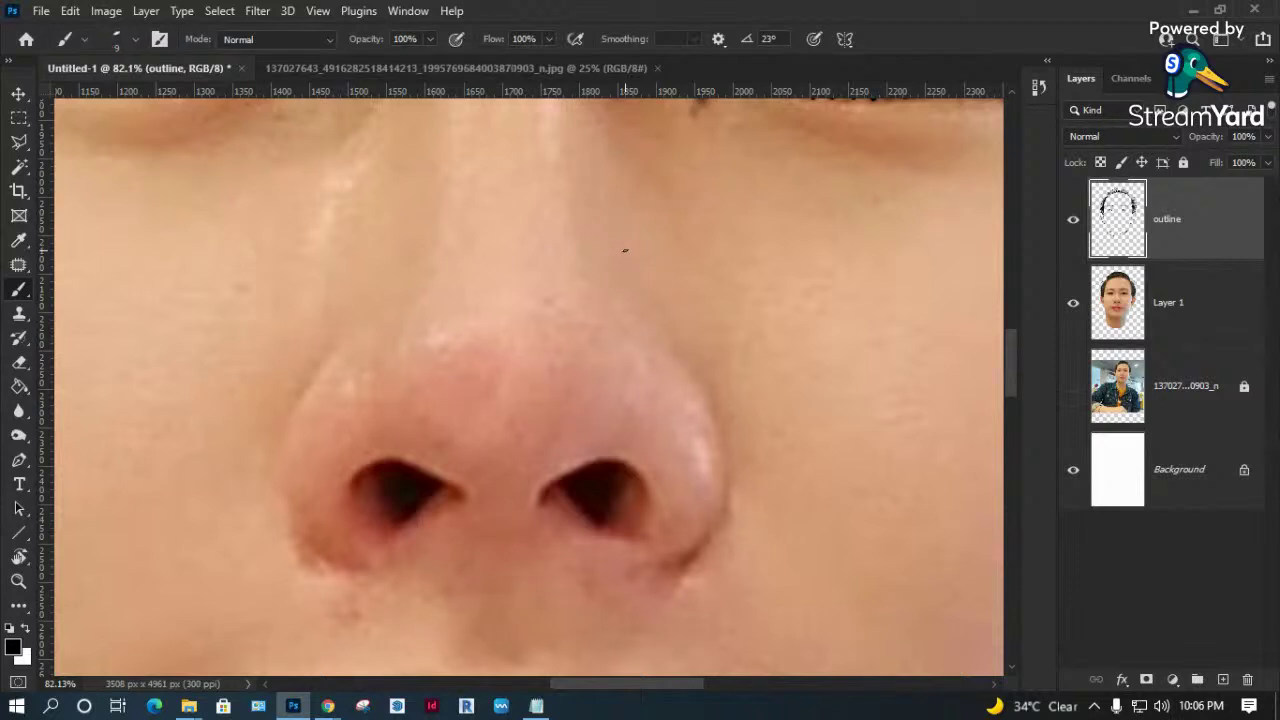
Draw the right side of the nose and a curve over the nostrils.
drag(616, 234, 731, 460)
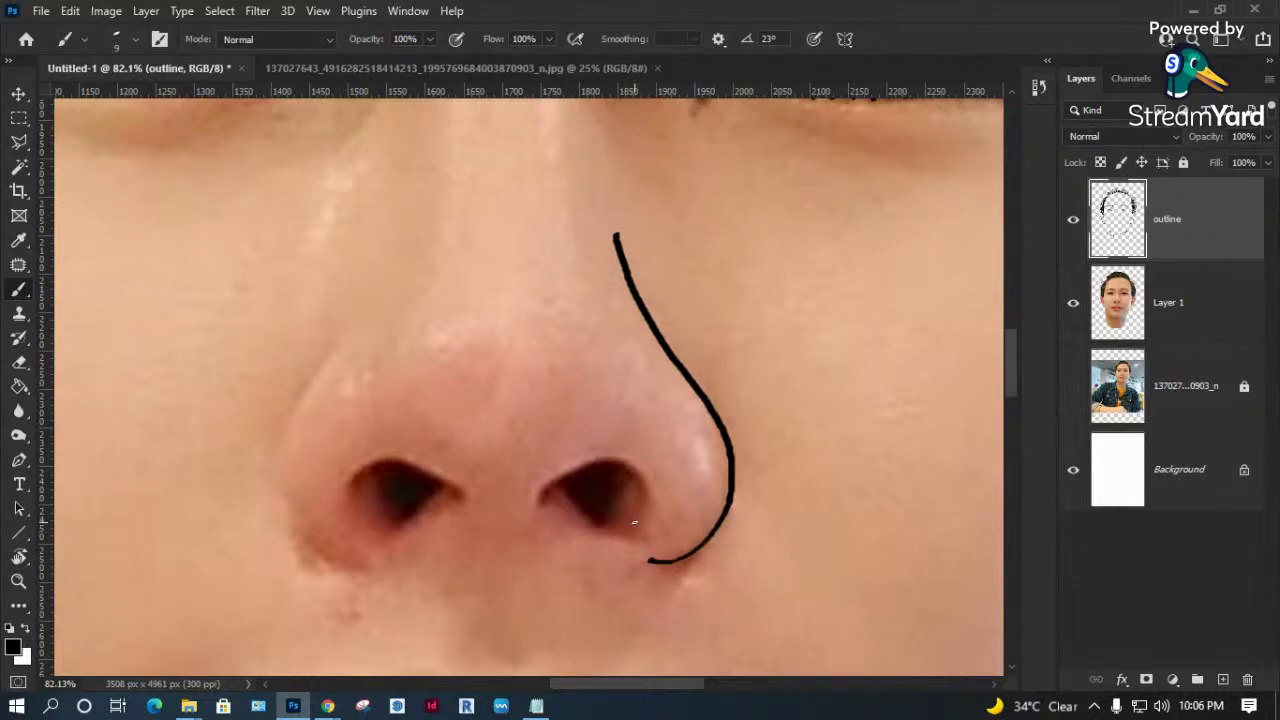
mouse_move(645, 500)
mouse_down()
mouse_move(610, 461)
mouse_move(556, 472)
mouse_up()
key(ctrl+z)
drag(635, 533, 643, 480)
drag(541, 491, 528, 508)
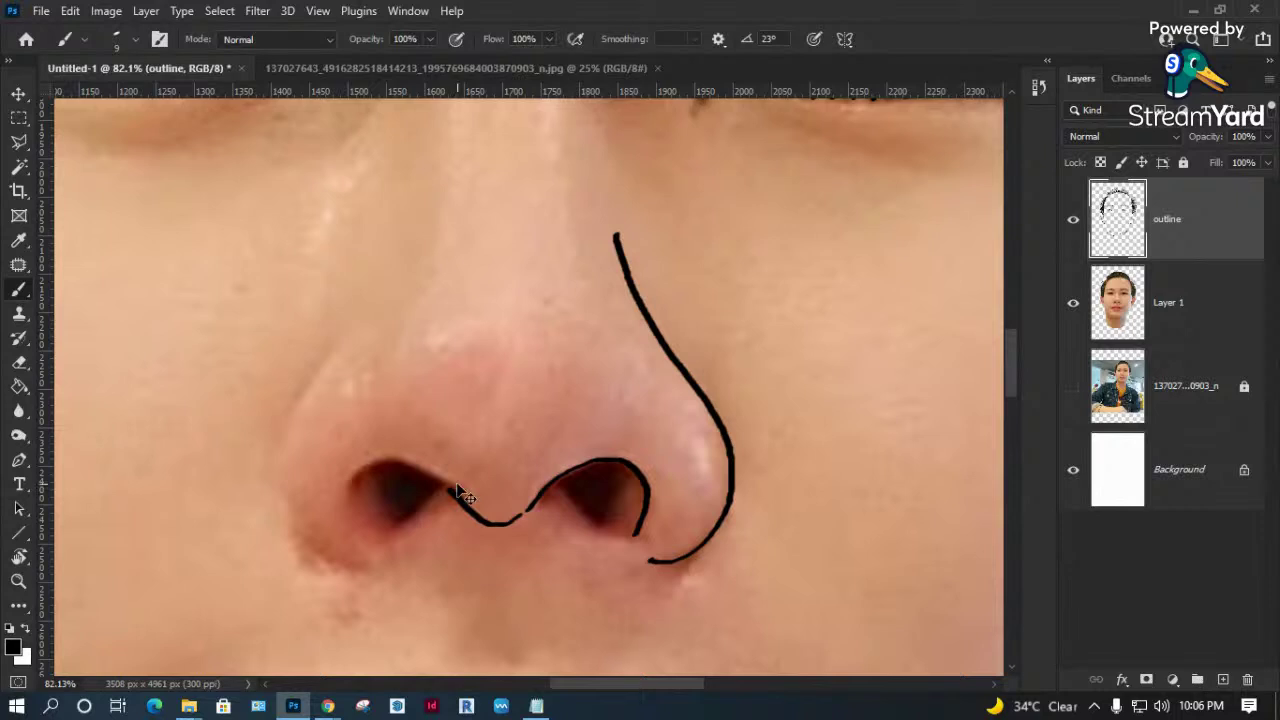
key(ctrl+z)
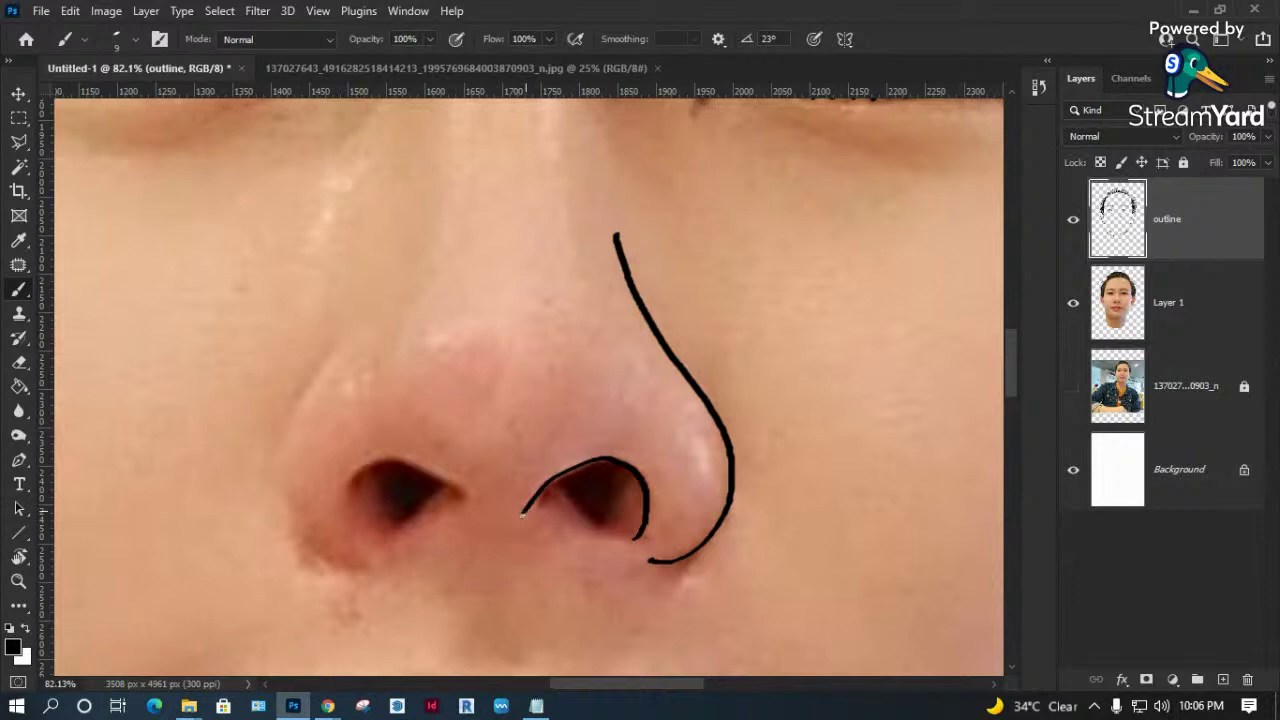
drag(492, 524, 406, 461)
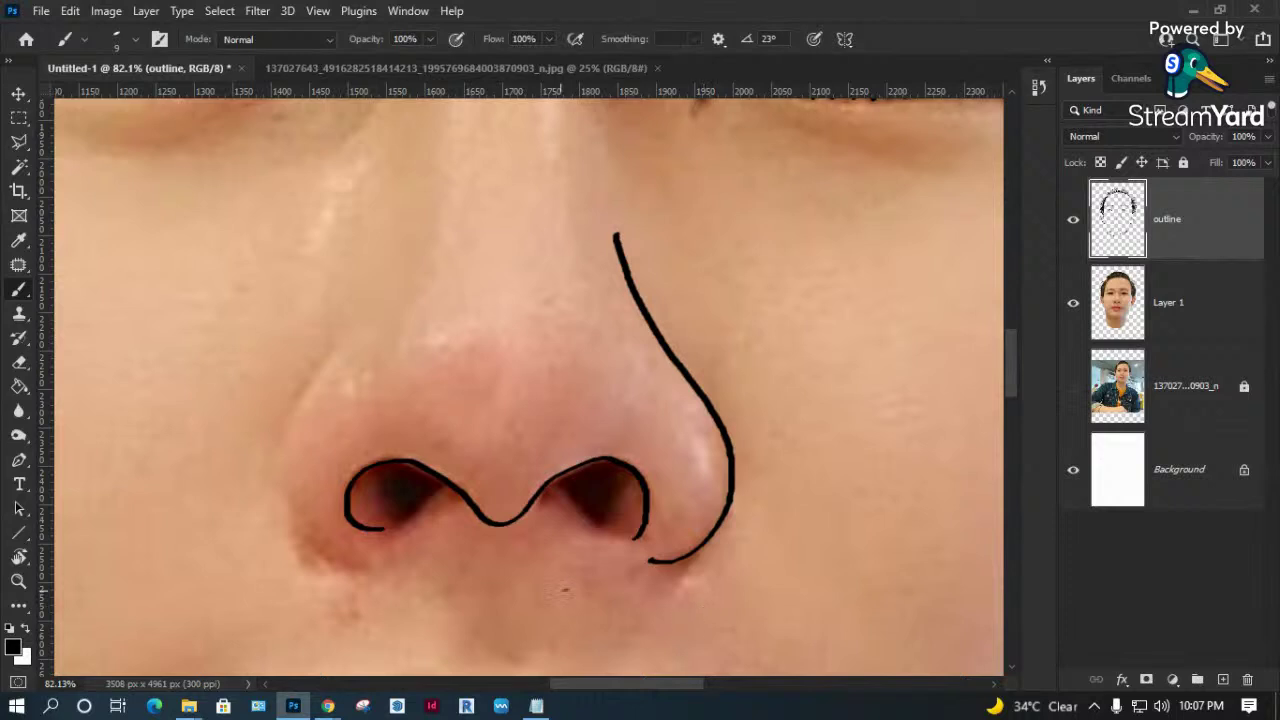
Erase the stray nostril stroke end and draw the left side of the nose.
key(e)
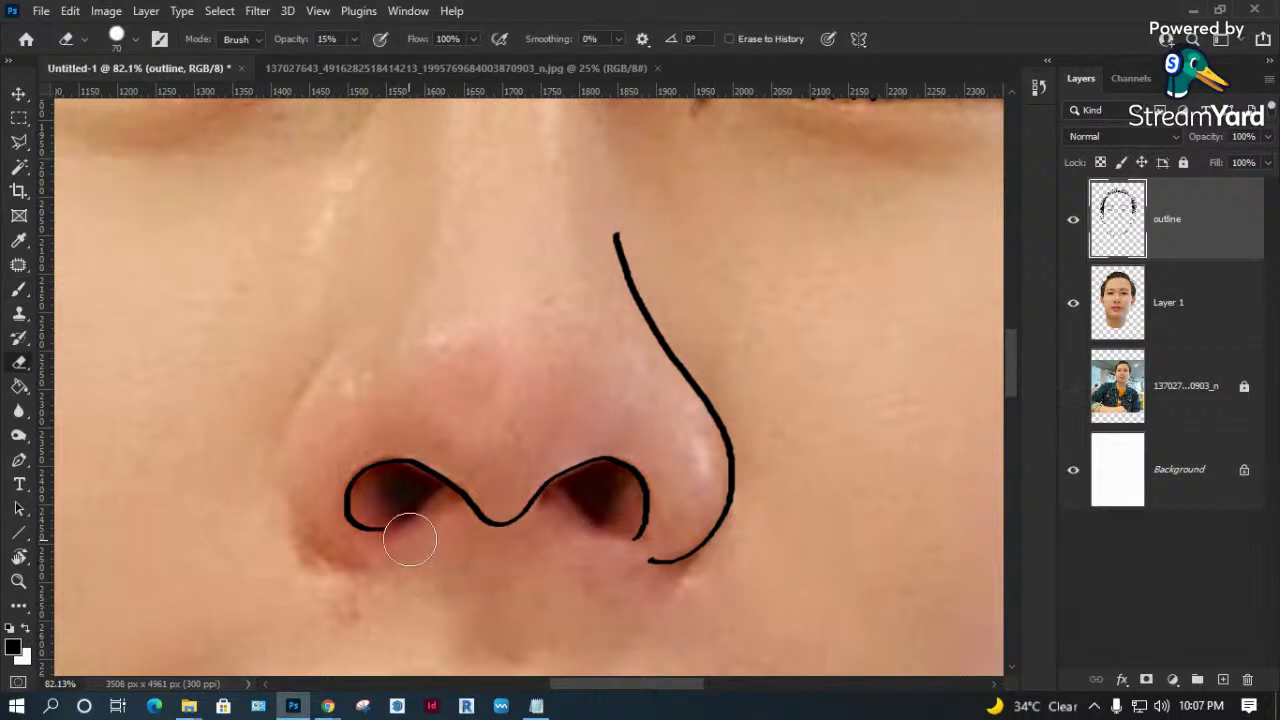
drag(380, 514, 386, 553)
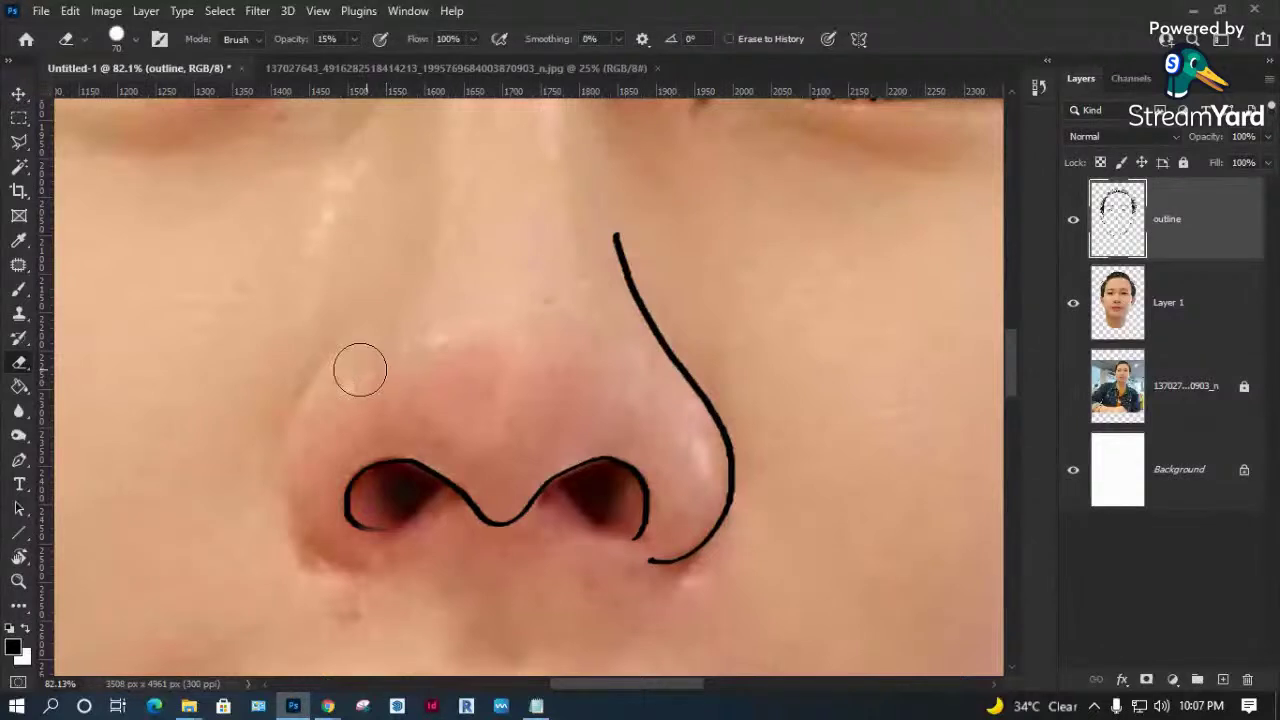
key(b)
drag(362, 282, 308, 390)
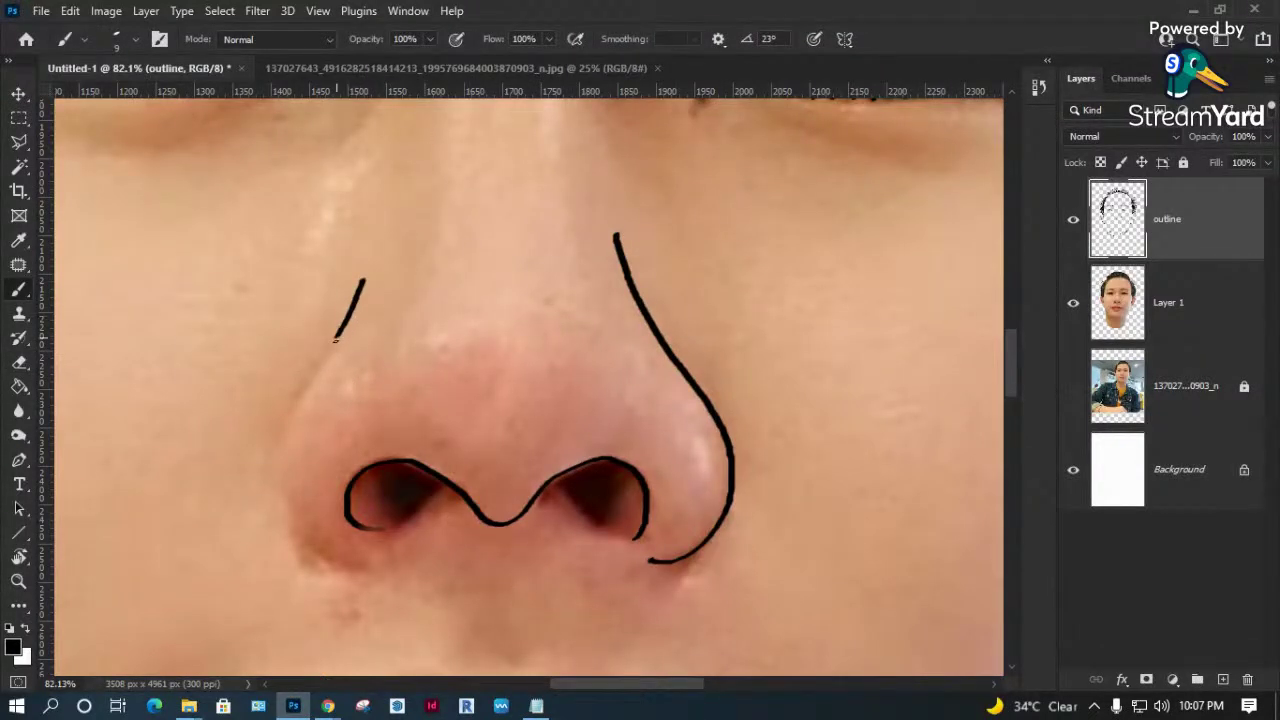
drag(287, 460, 301, 536)
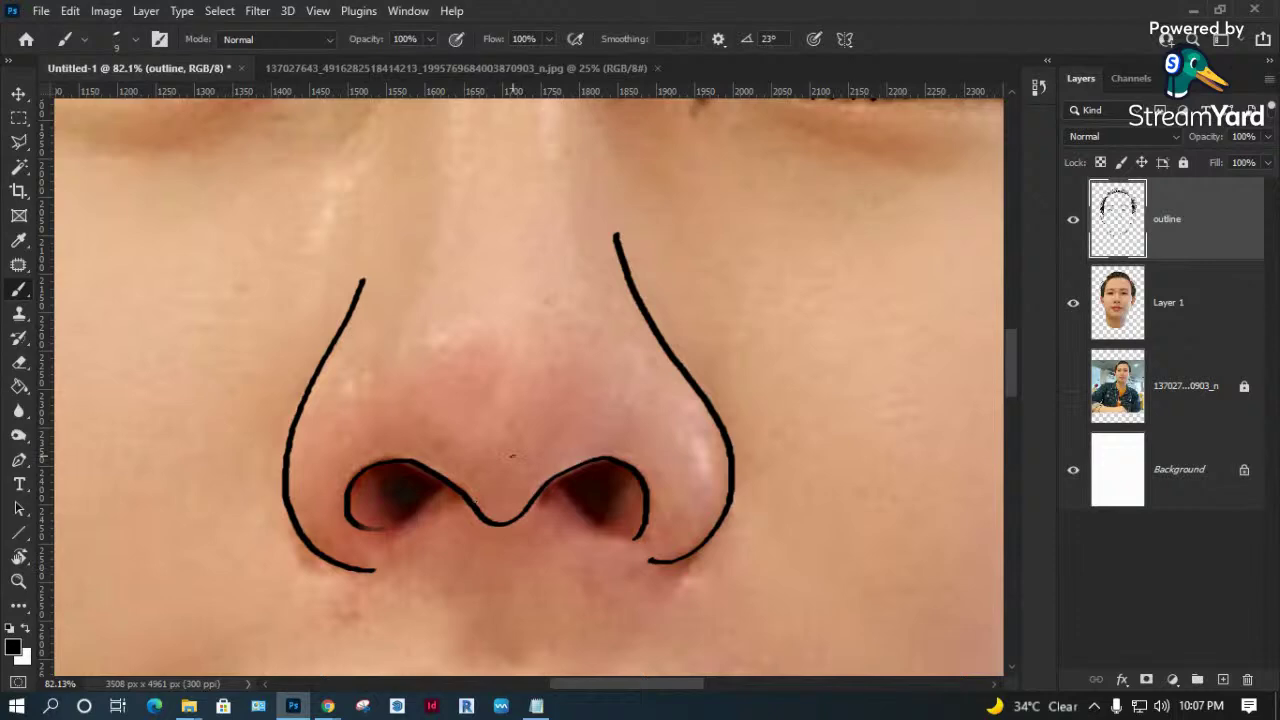
key(ctrl+0)
Zoom in on the mouth and trace the upper lip, lip parting and lower lip in black.
key(z)
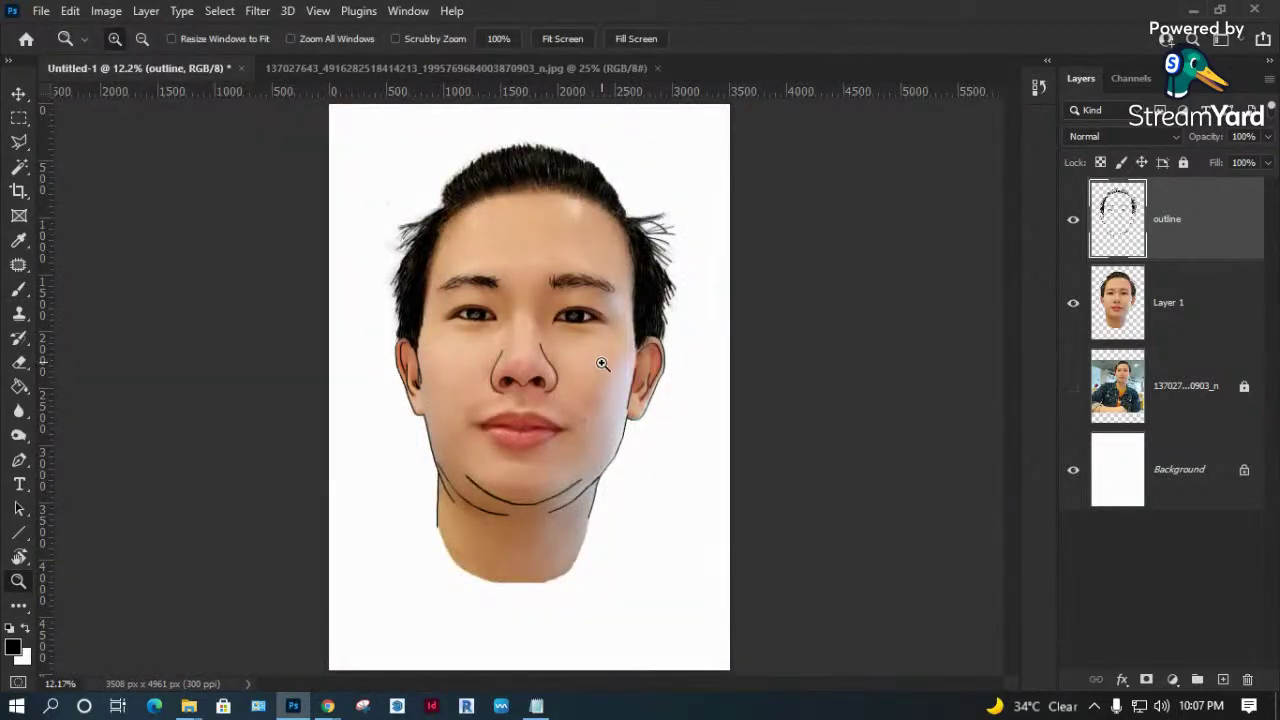
drag(417, 489, 640, 340)
mouse_move(286, 323)
mouse_down()
mouse_move(774, 586)
mouse_move(798, 584)
mouse_up()
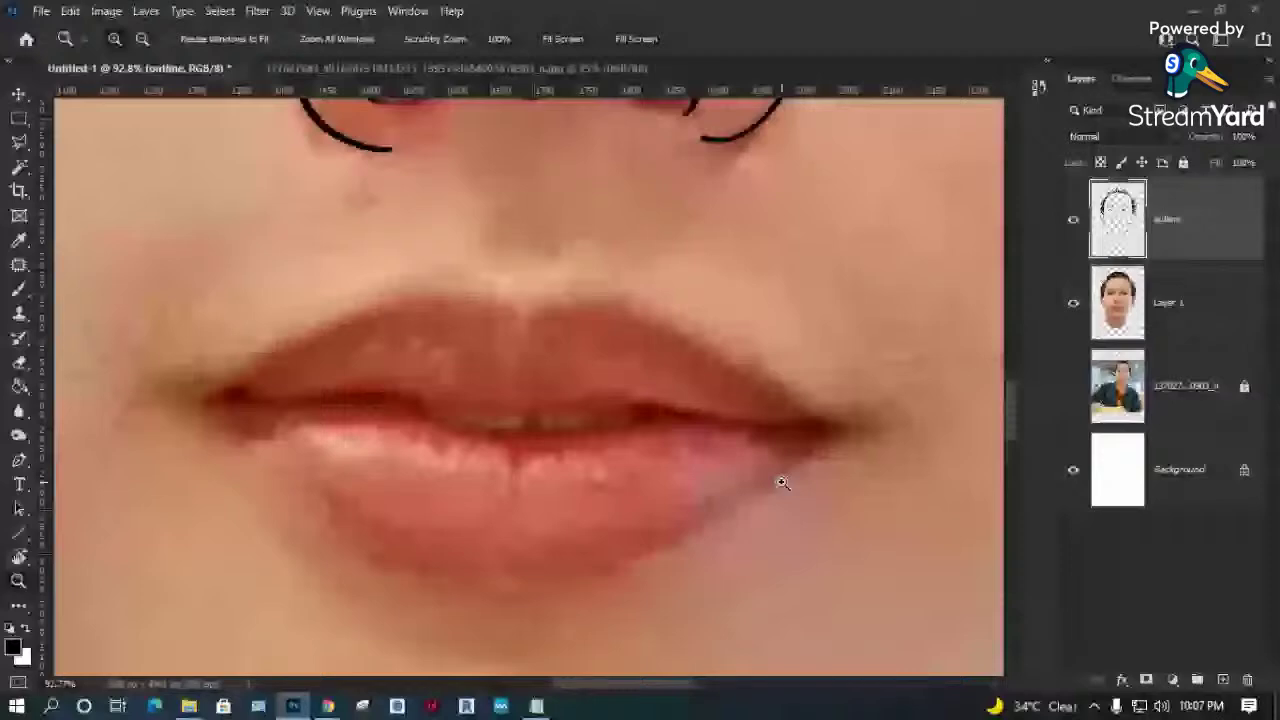
key(b)
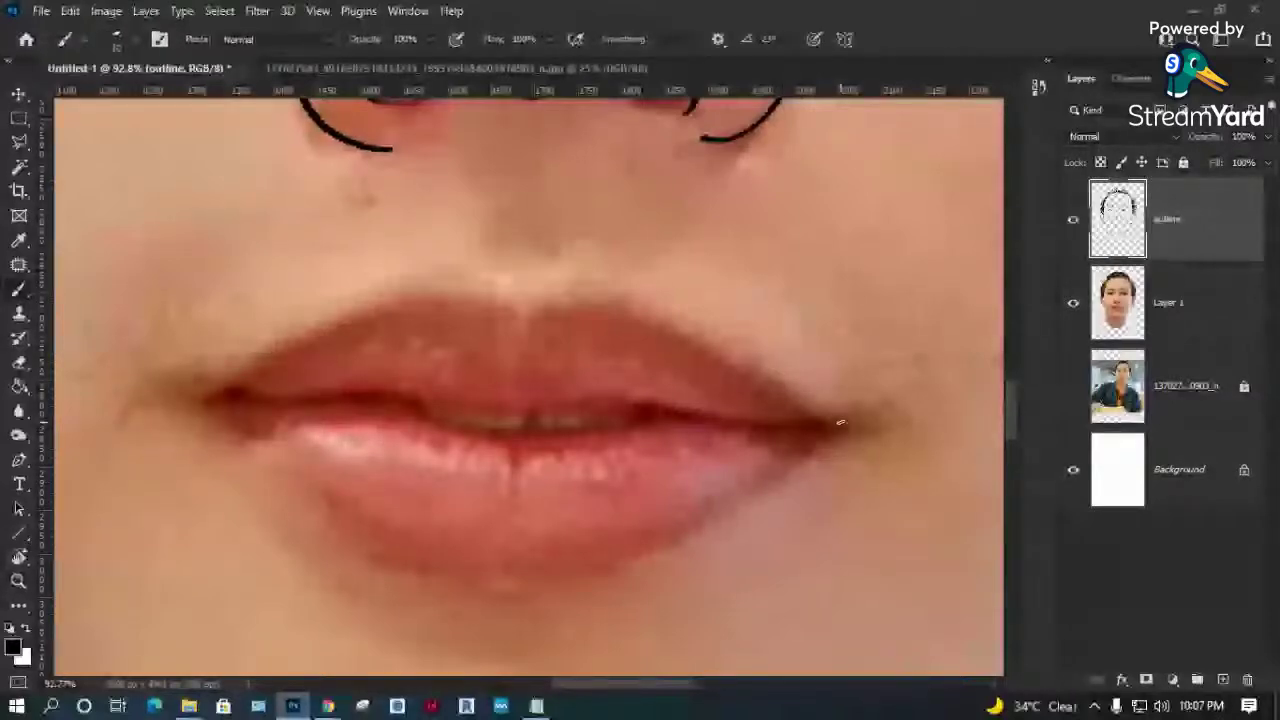
drag(845, 421, 702, 355)
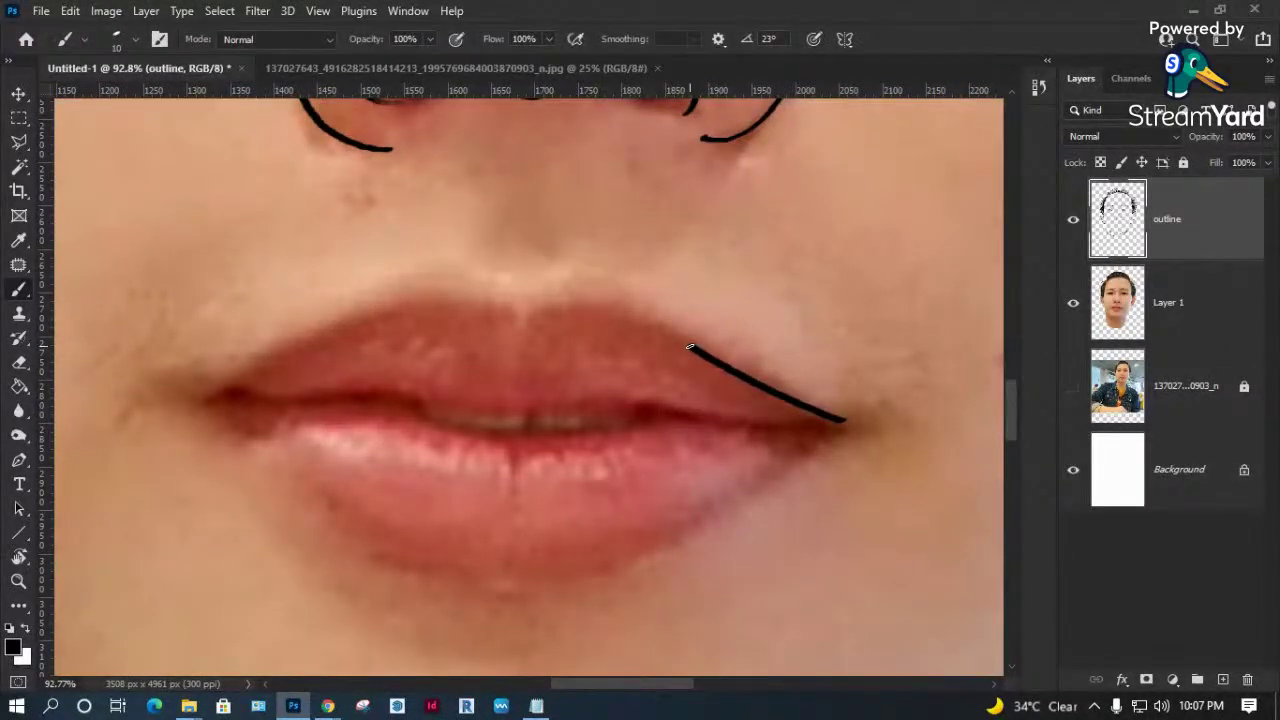
key(ctrl+z)
mouse_move(843, 421)
mouse_down()
mouse_move(564, 307)
mouse_move(521, 323)
mouse_move(449, 297)
mouse_move(371, 309)
mouse_move(234, 391)
mouse_move(834, 416)
mouse_up()
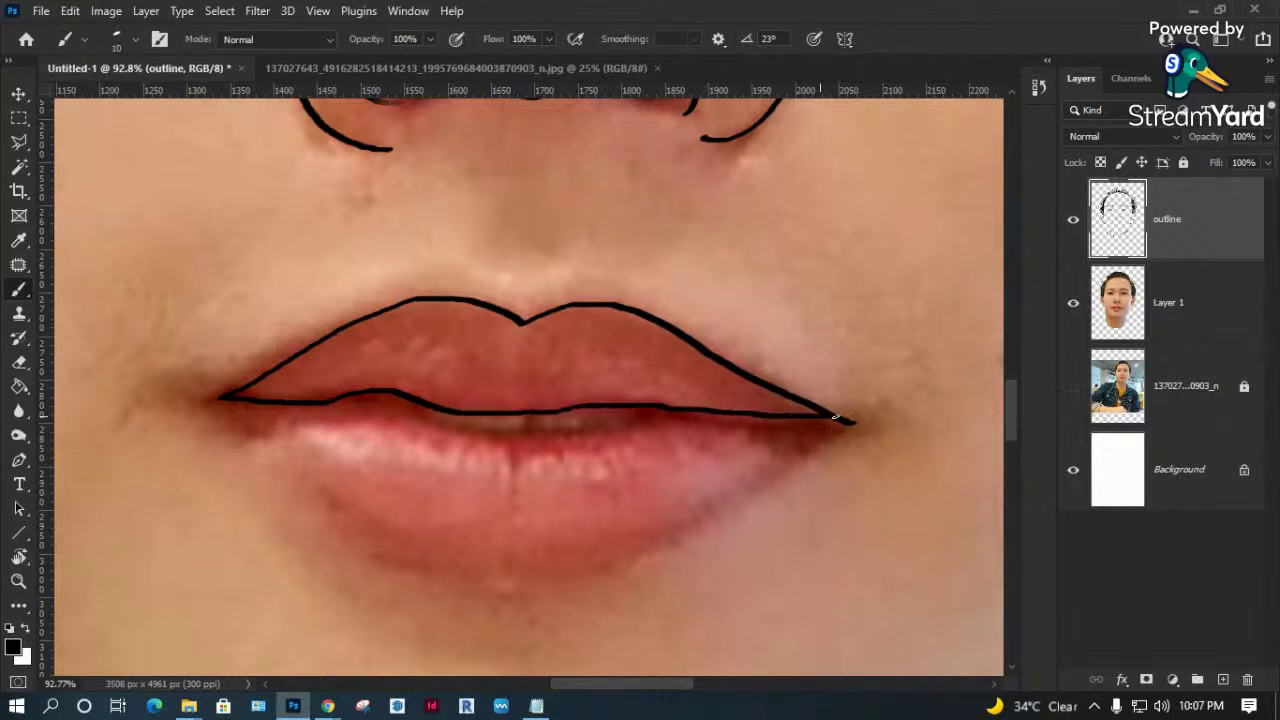
mouse_move(662, 406)
mouse_down()
mouse_move(598, 430)
mouse_move(518, 434)
mouse_move(351, 399)
mouse_up()
mouse_move(214, 403)
mouse_down()
mouse_move(346, 524)
mouse_move(461, 572)
mouse_move(580, 569)
mouse_move(675, 540)
mouse_move(805, 446)
mouse_up()
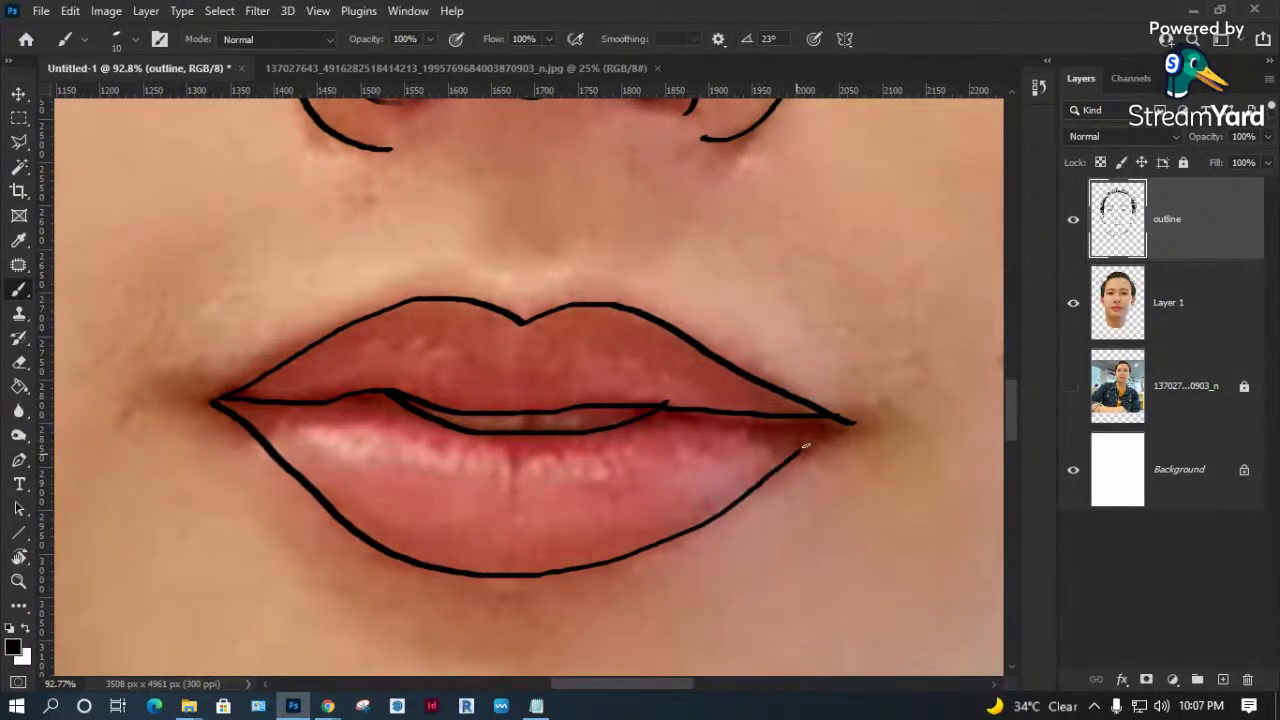
key(ctrl+0)
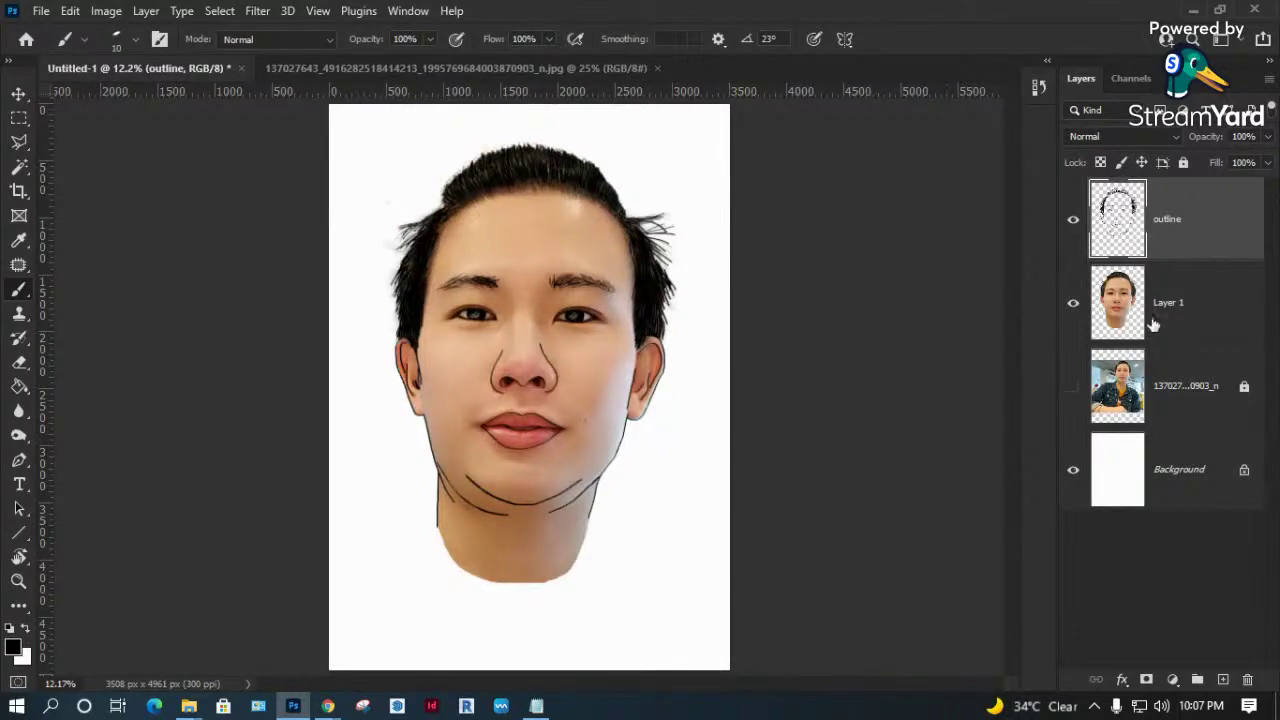
Toggle the colour face layer's visibility to check the outlines.
click(1073, 304)
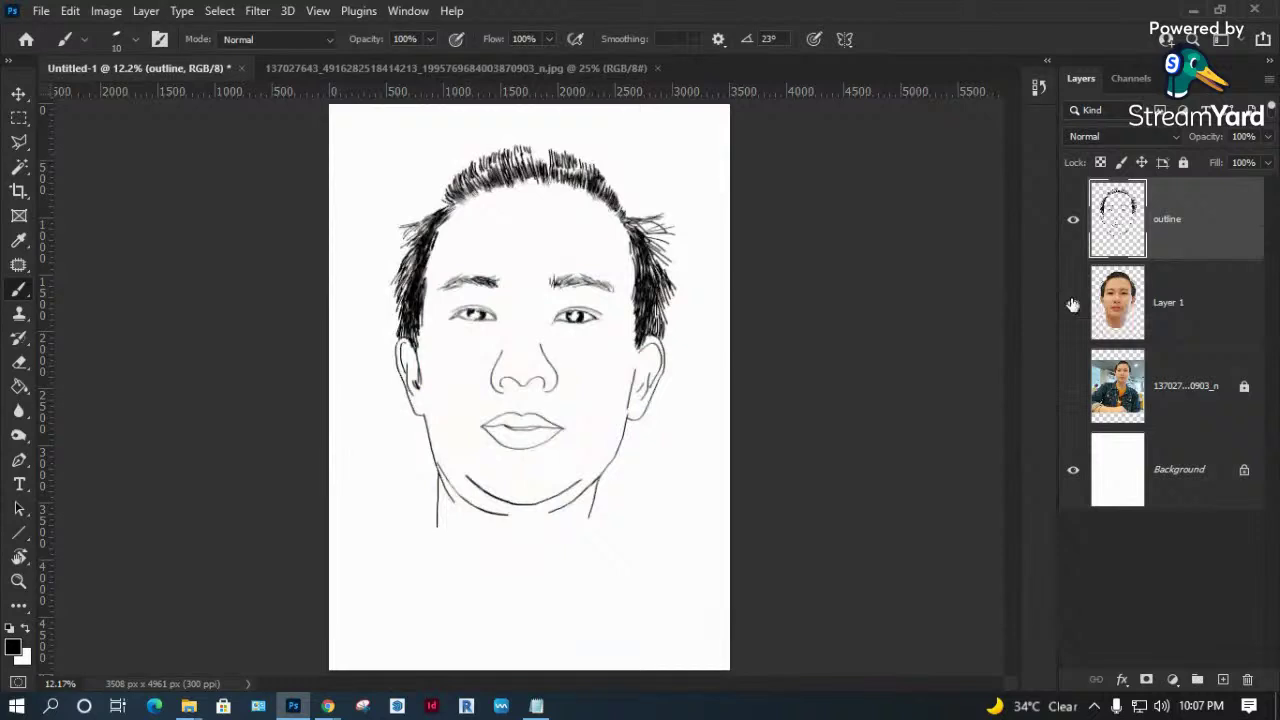
click(1073, 304)
click(1073, 304)
click(1073, 304)
click(1073, 304)
click(1073, 304)
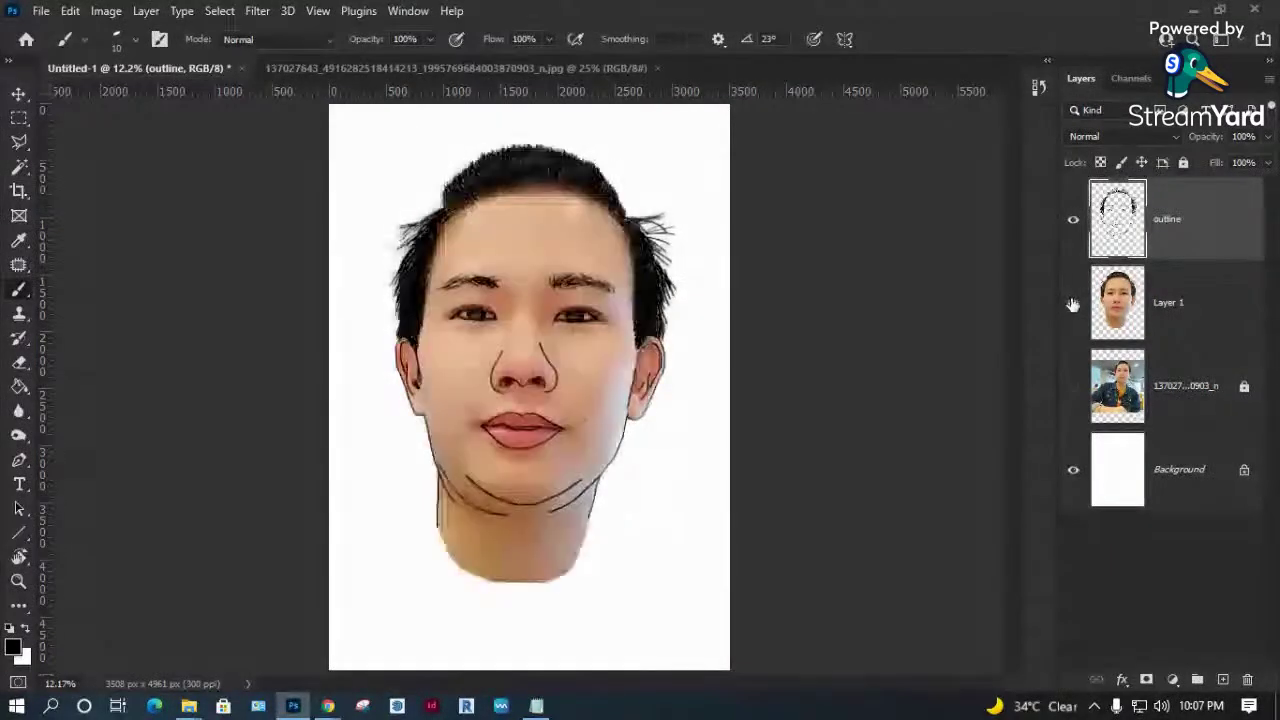
Duplicate Layer 1 by dragging it onto Create New Layer.
click(1175, 315)
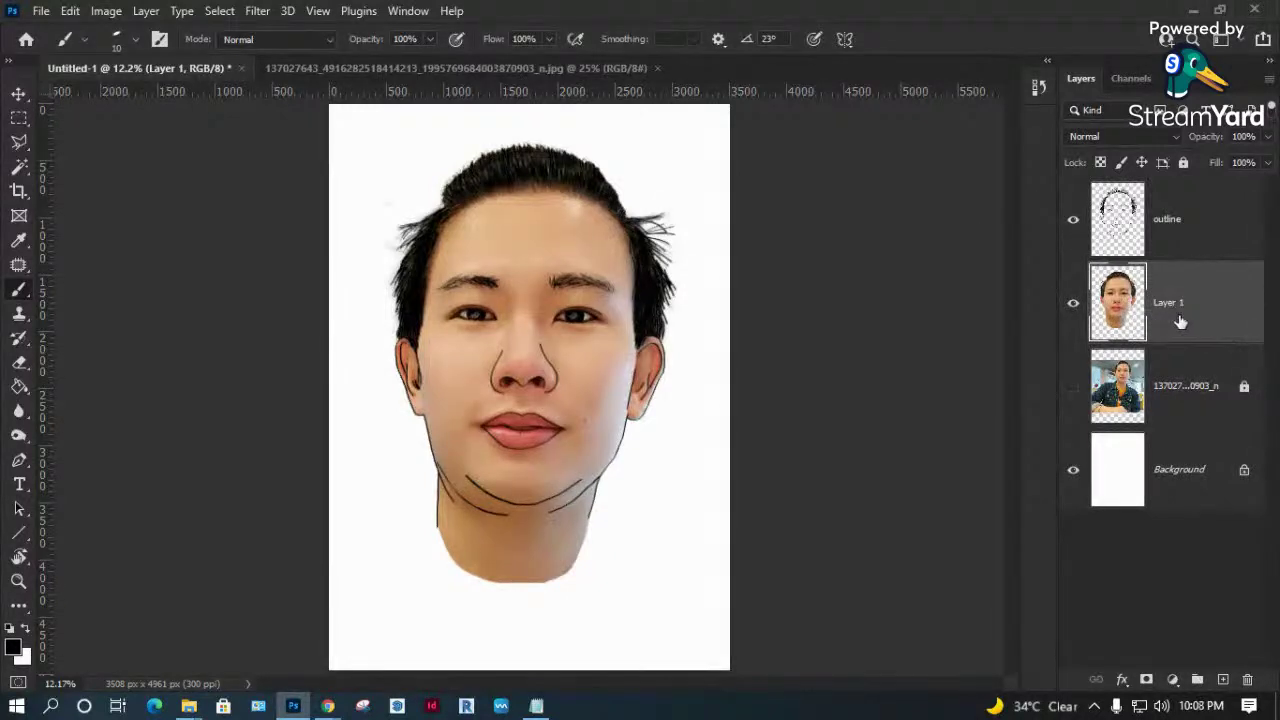
mouse_move(1168, 312)
mouse_down()
mouse_move(1187, 569)
mouse_move(1215, 459)
mouse_move(1172, 305)
mouse_up()
drag(1209, 345, 1222, 668)
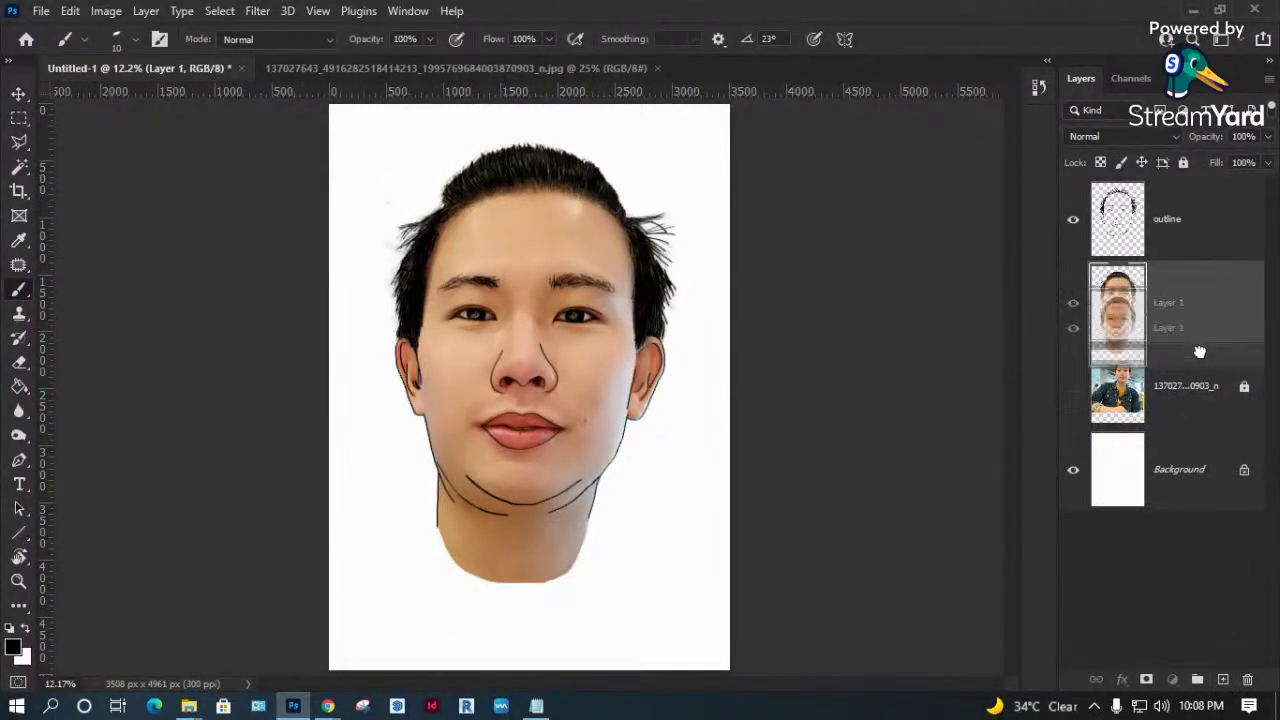
Use Duplicate Layer to create Layer 1 copy 2, then hide the original Layer 1.
right_click(1185, 319)
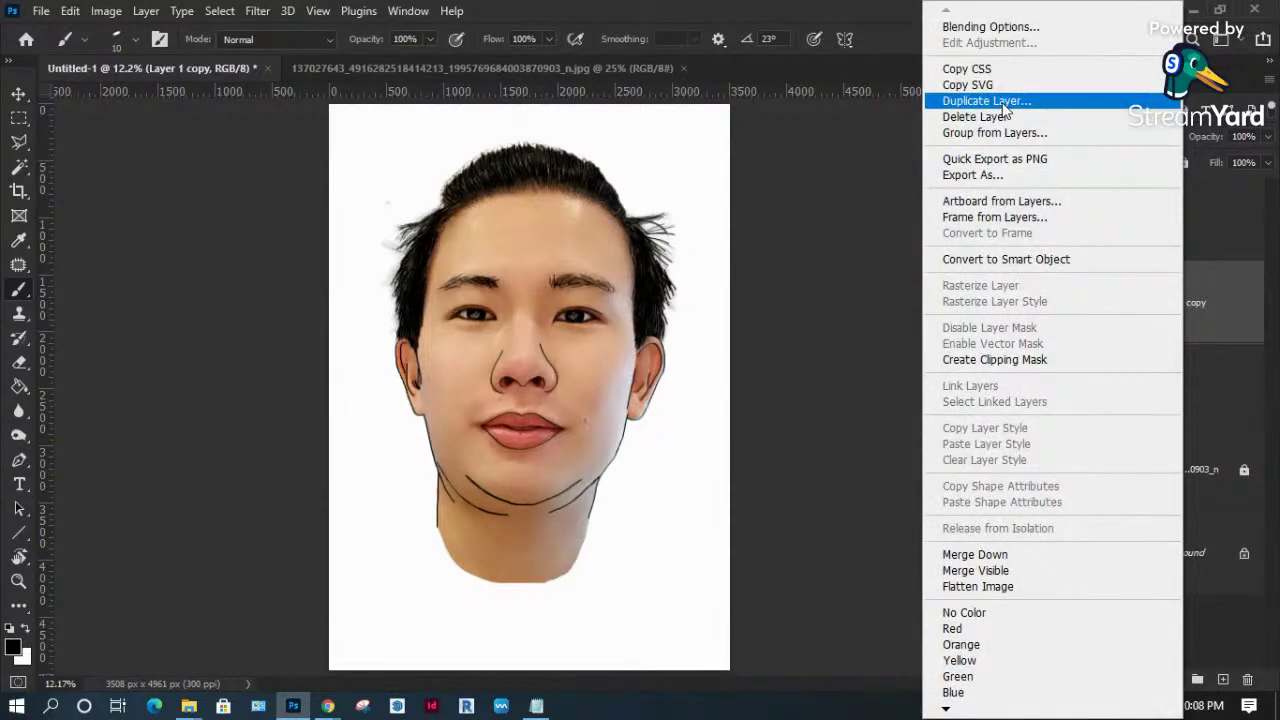
click(1002, 102)
click(797, 180)
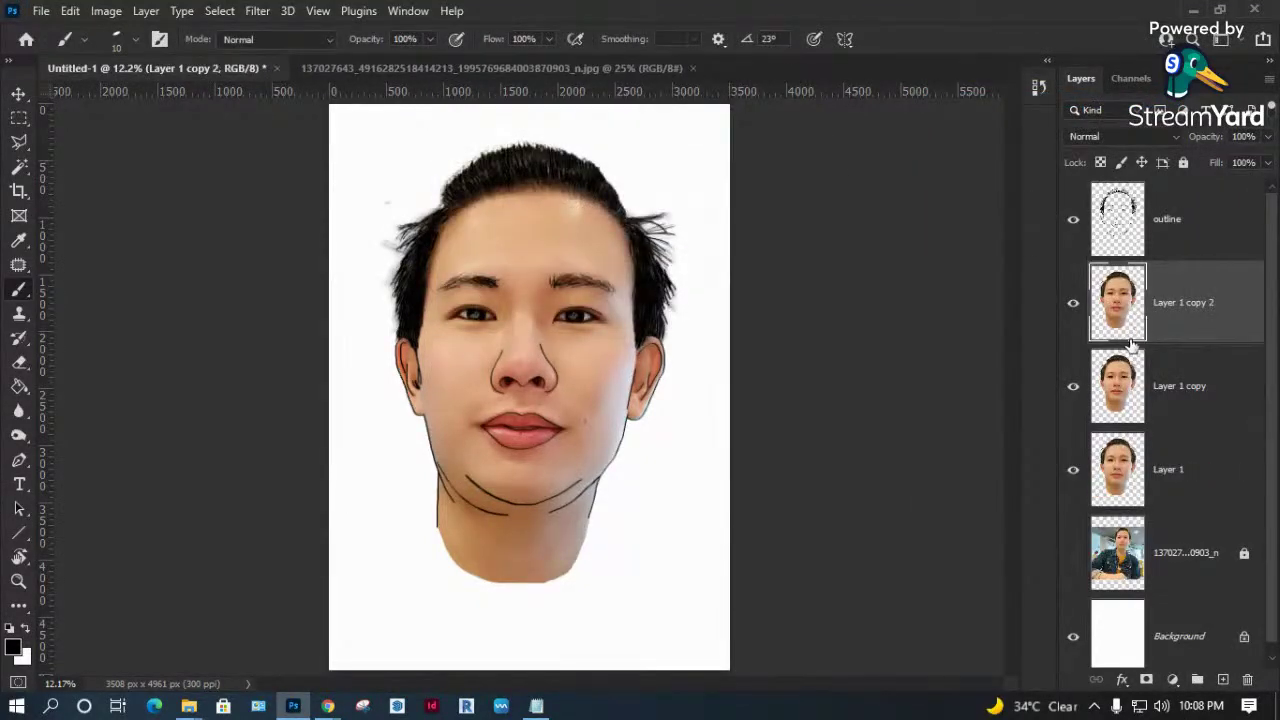
click(1074, 469)
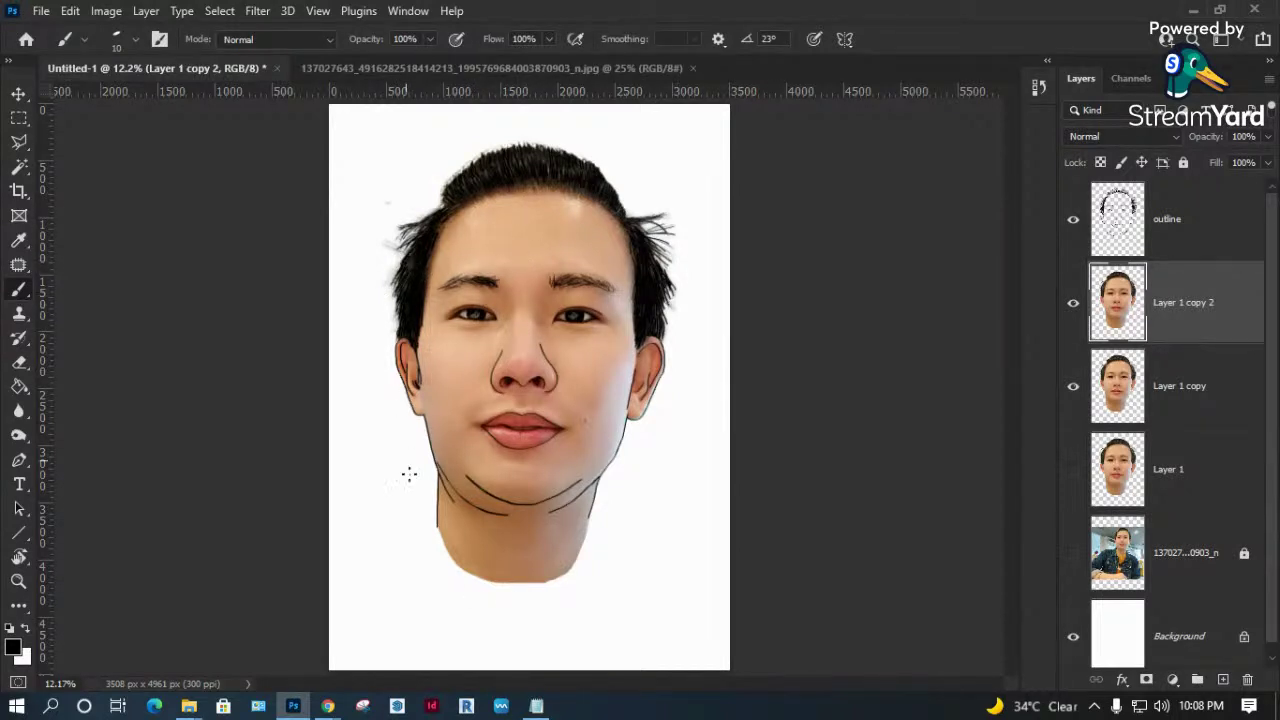
click(107, 11)
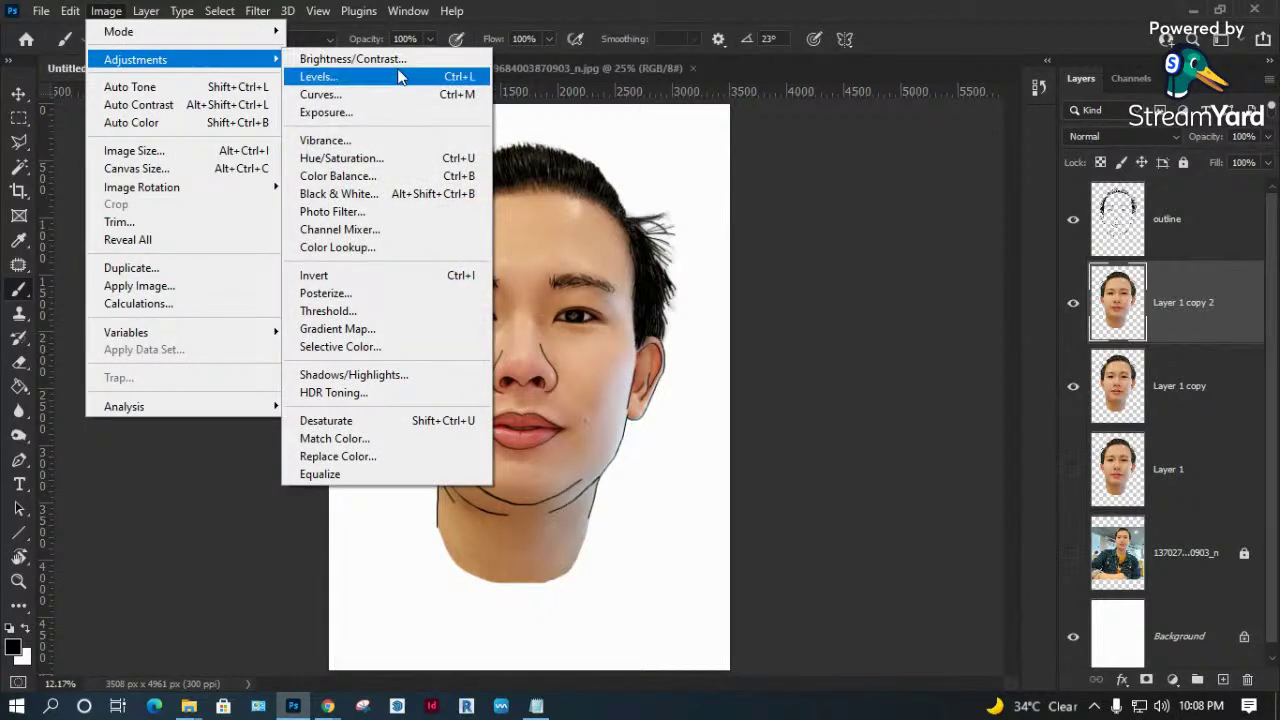
Apply Brightness -11 and Contrast 44, then toggle the layer to compare.
click(343, 62)
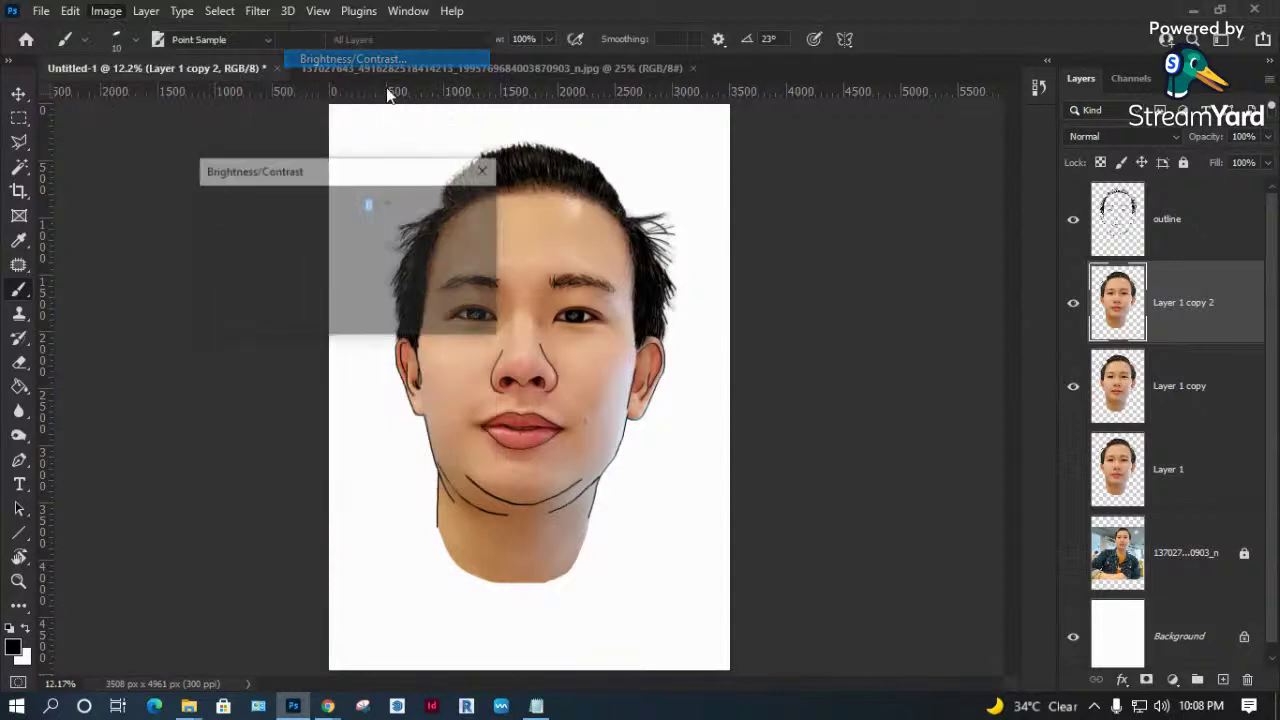
drag(318, 172, 728, 150)
drag(726, 205, 705, 207)
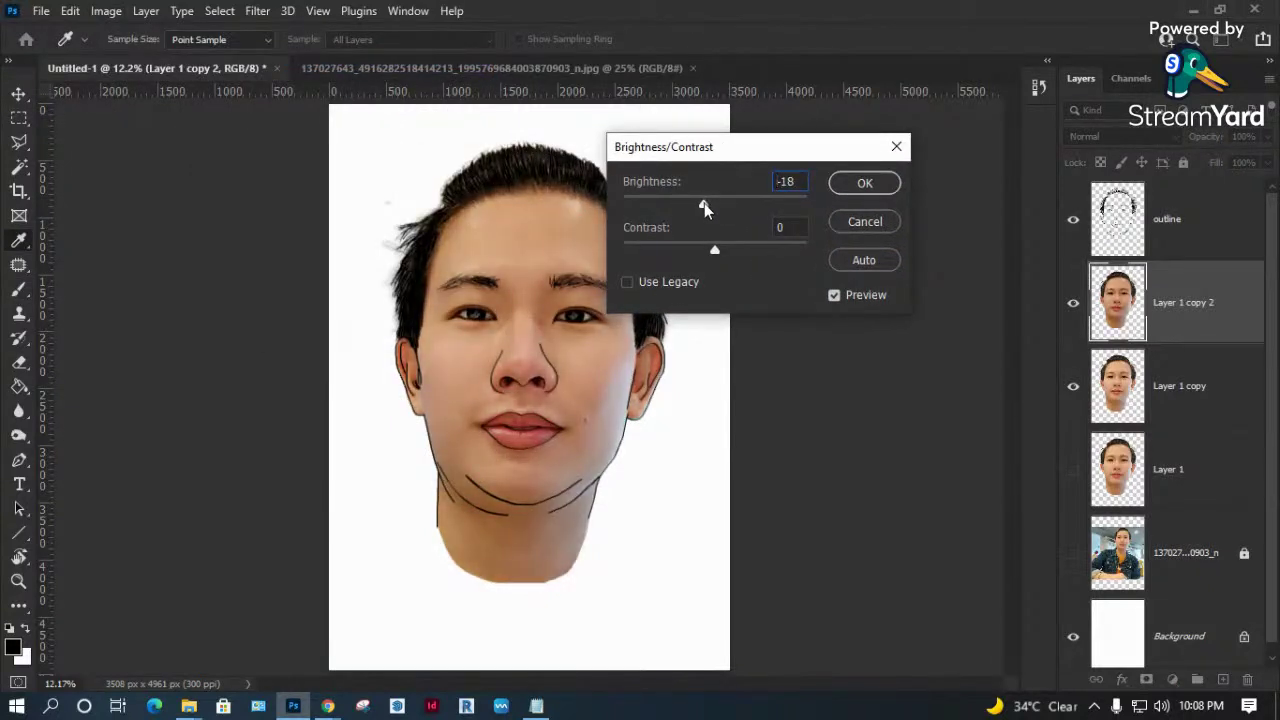
drag(737, 257, 755, 254)
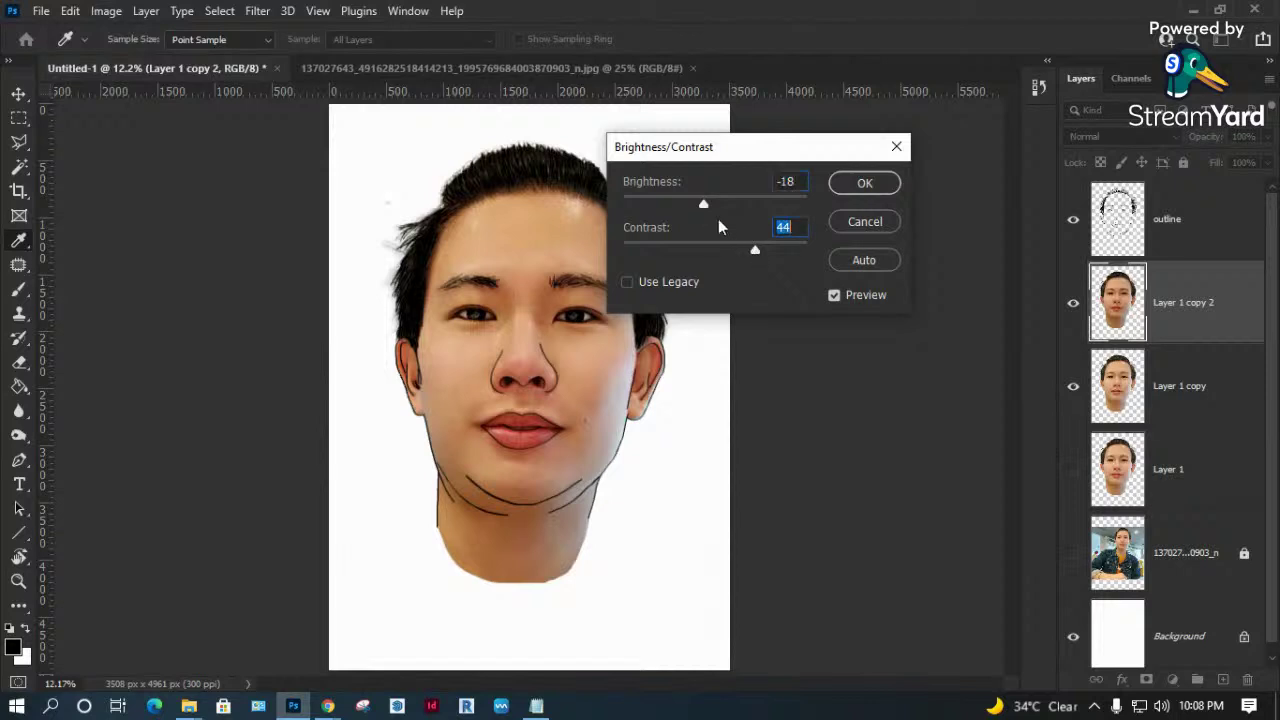
drag(706, 203, 708, 204)
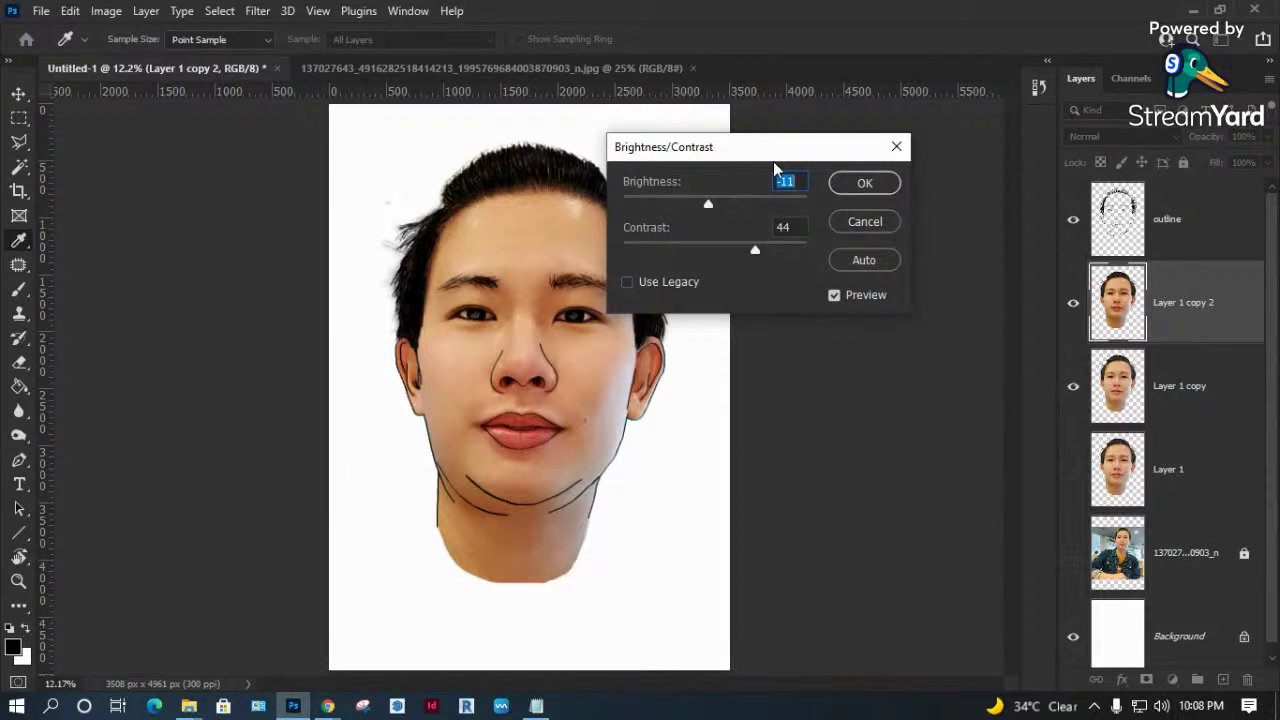
click(864, 184)
key(b)
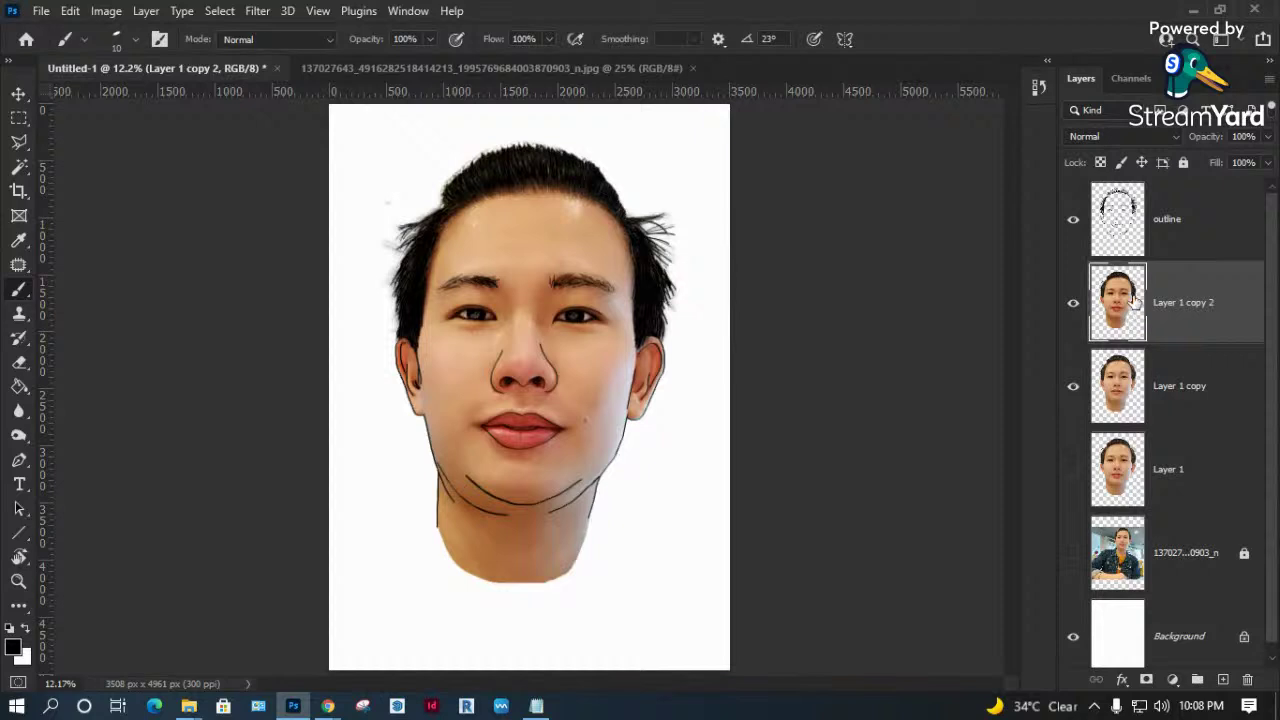
click(1074, 302)
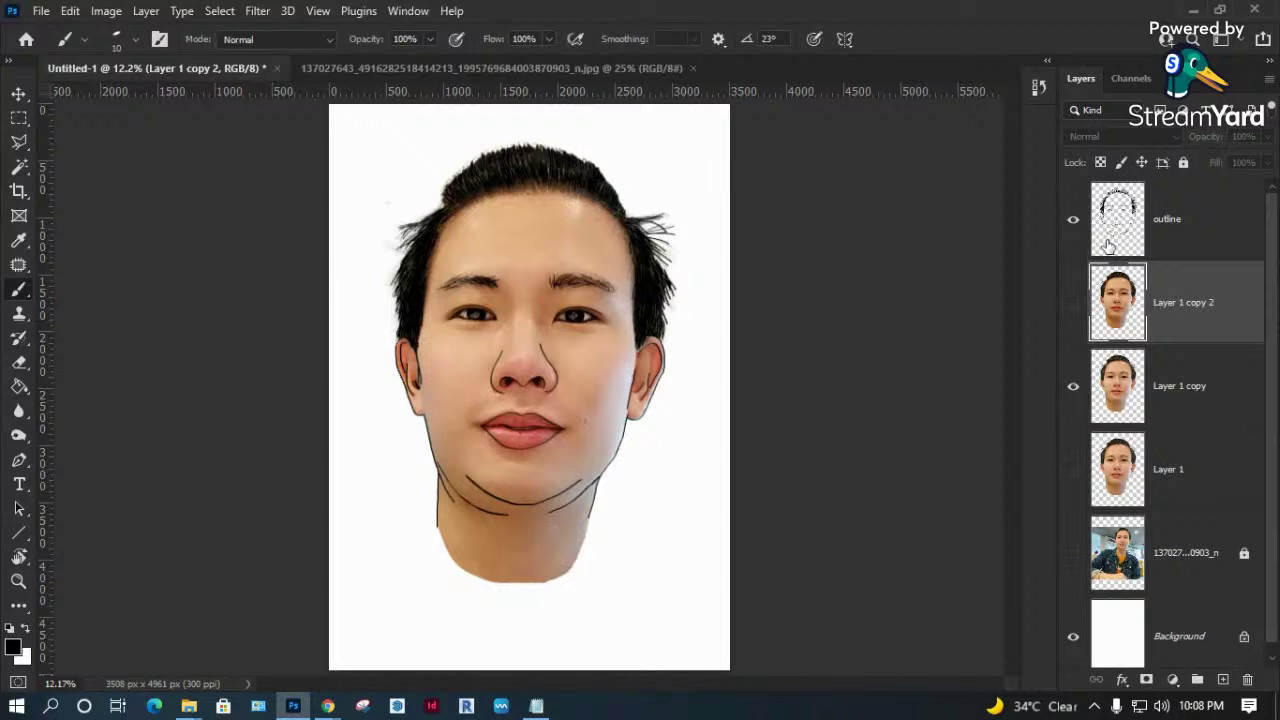
click(1074, 304)
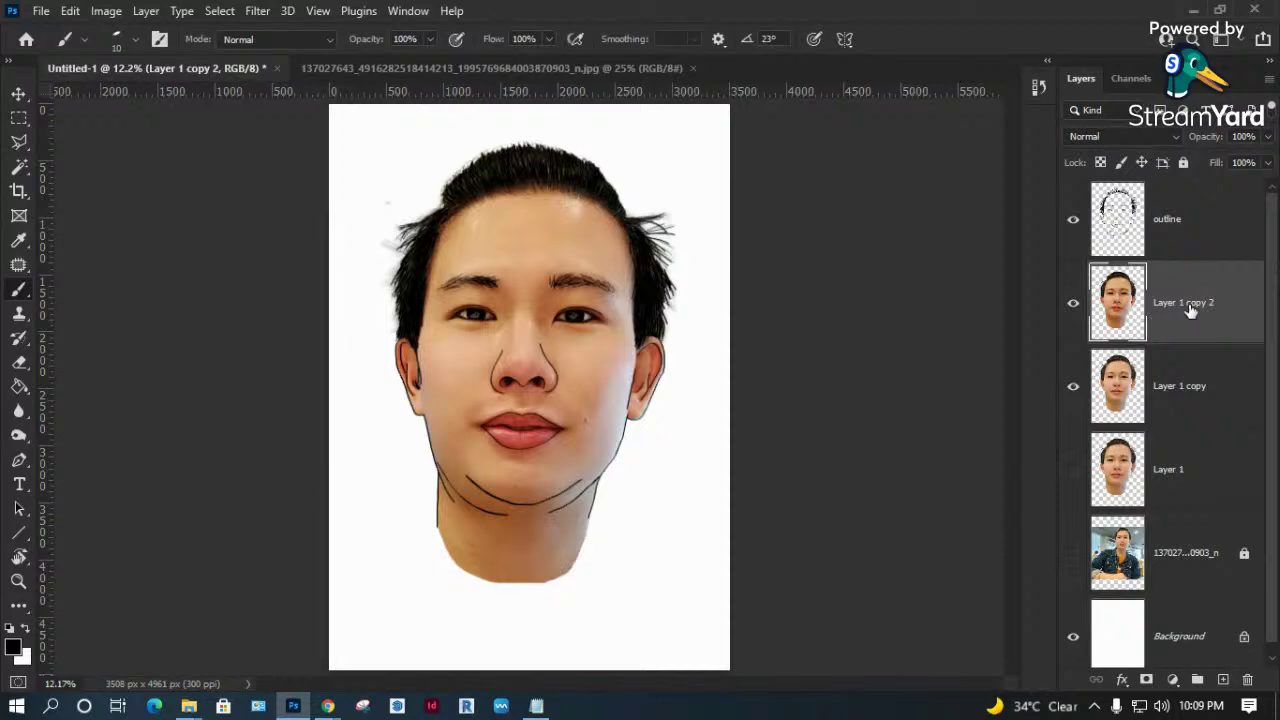
Apply Sketch > Graphic Pen at Light/Dark Balance 33, then hide Layer 1 copy 2.
click(263, 14)
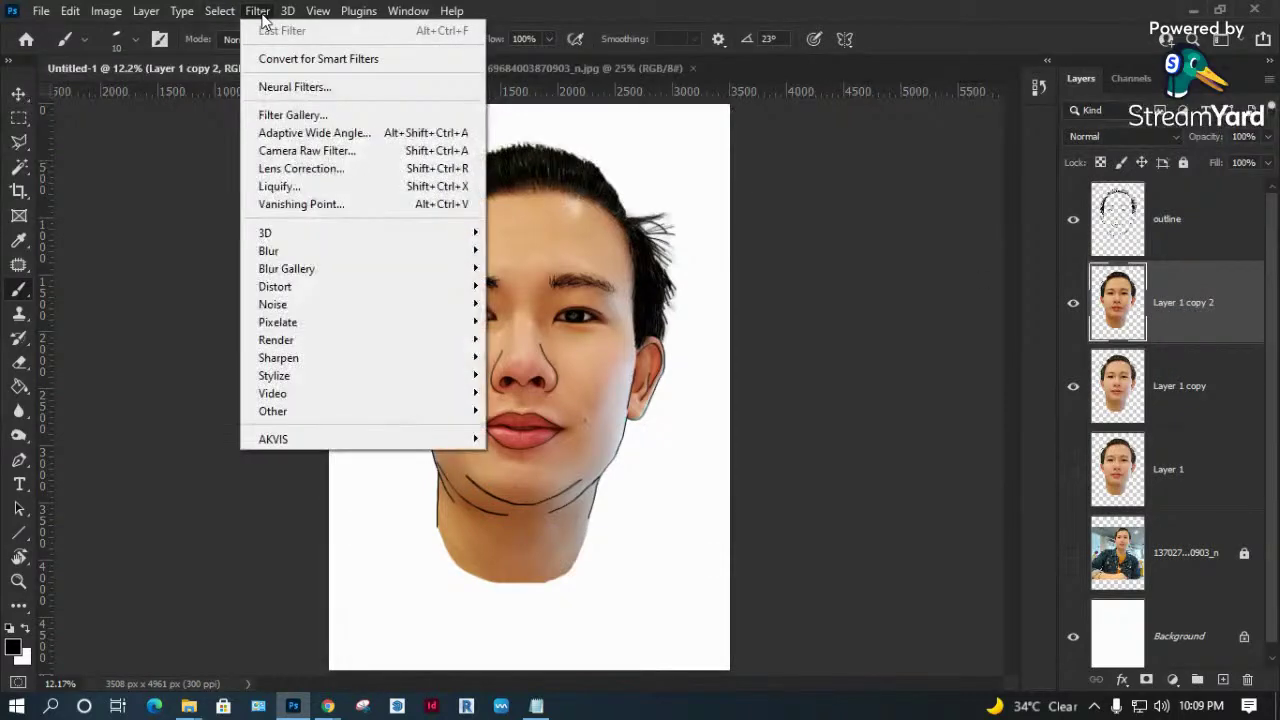
click(286, 115)
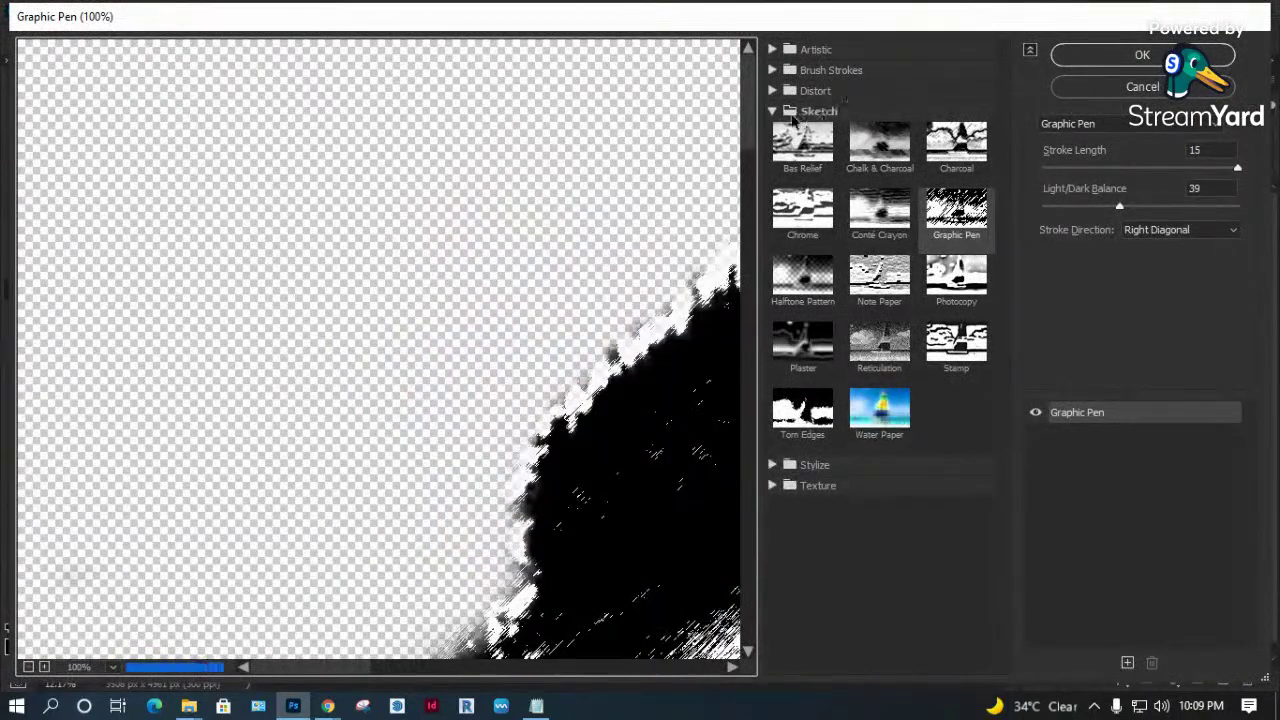
click(790, 111)
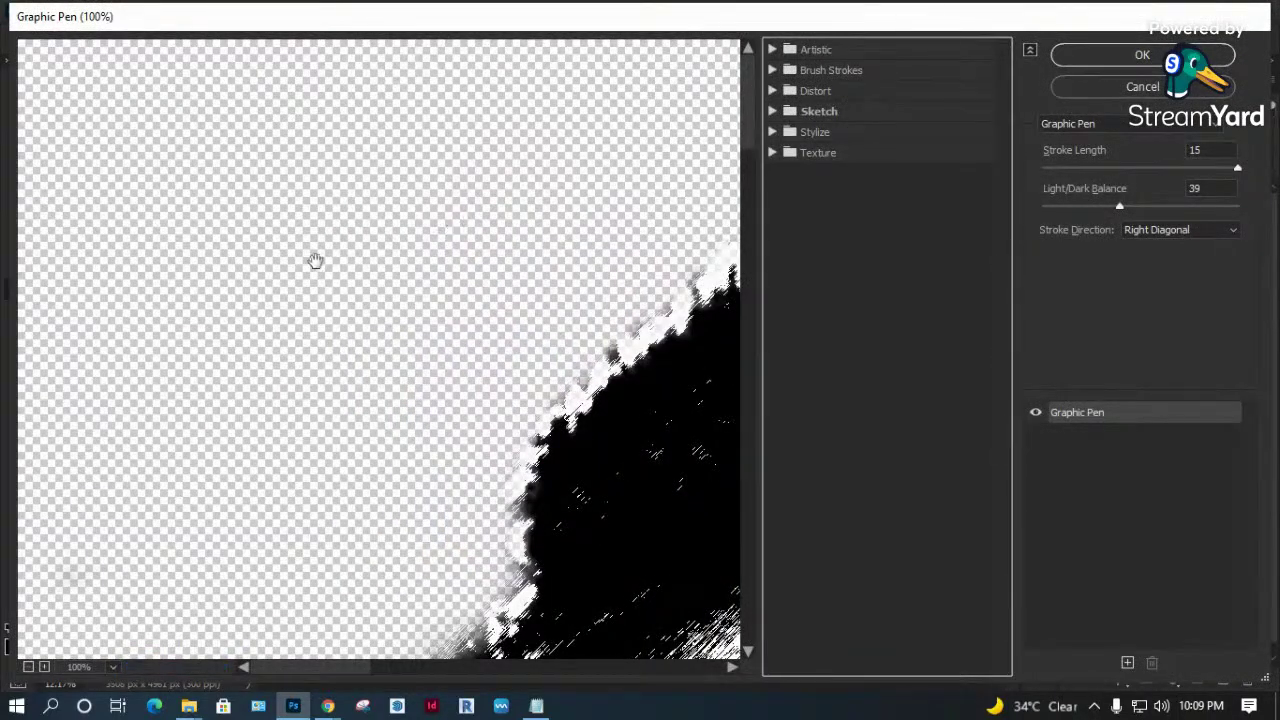
click(772, 112)
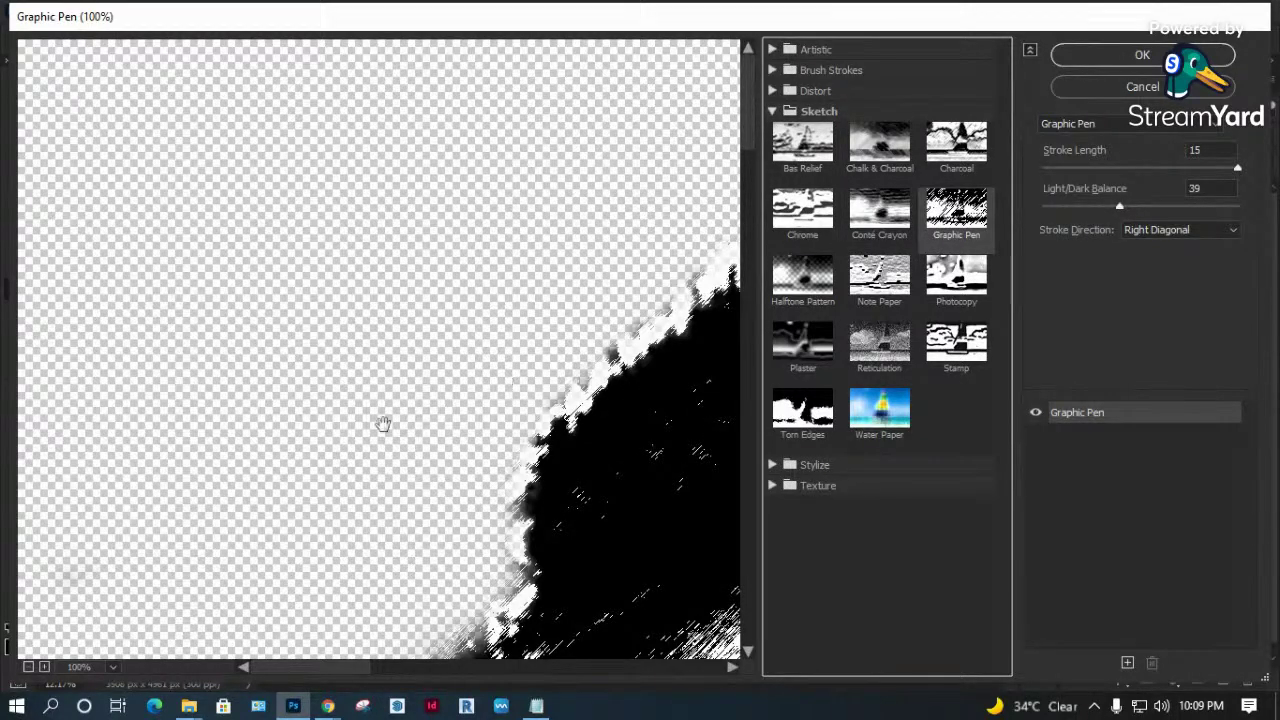
right_click(287, 321)
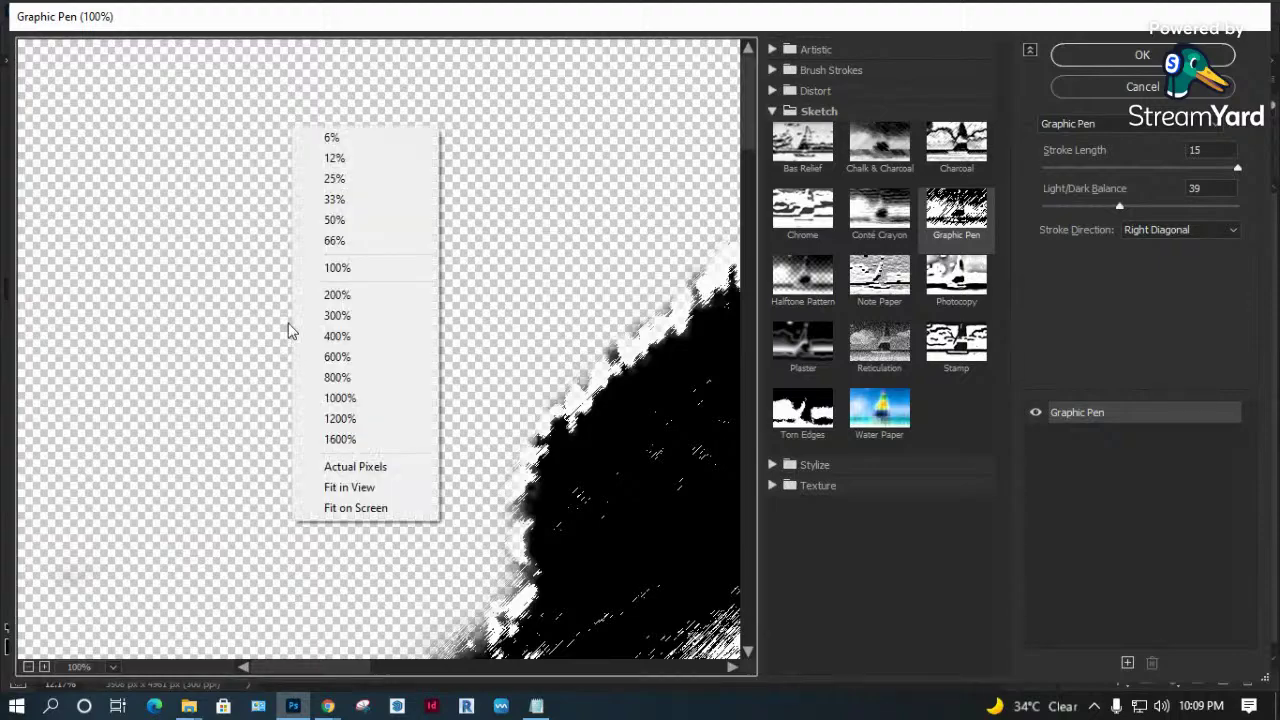
click(383, 509)
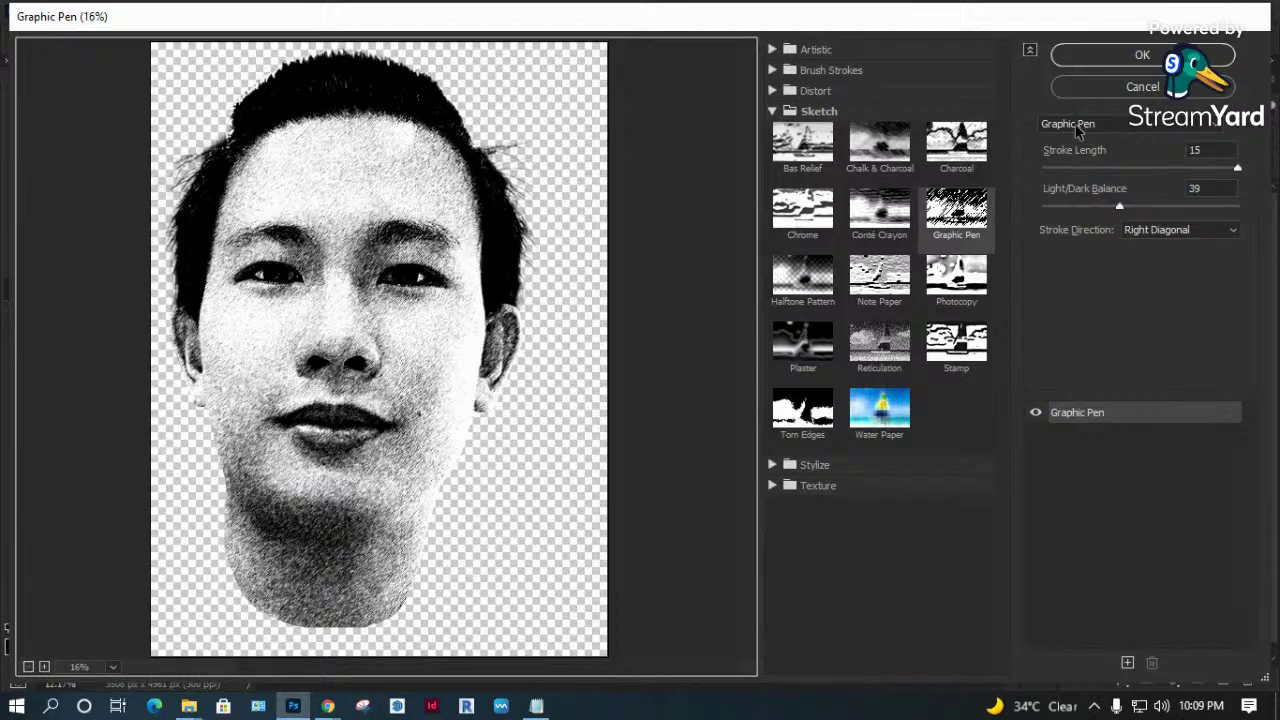
drag(1120, 208, 1107, 207)
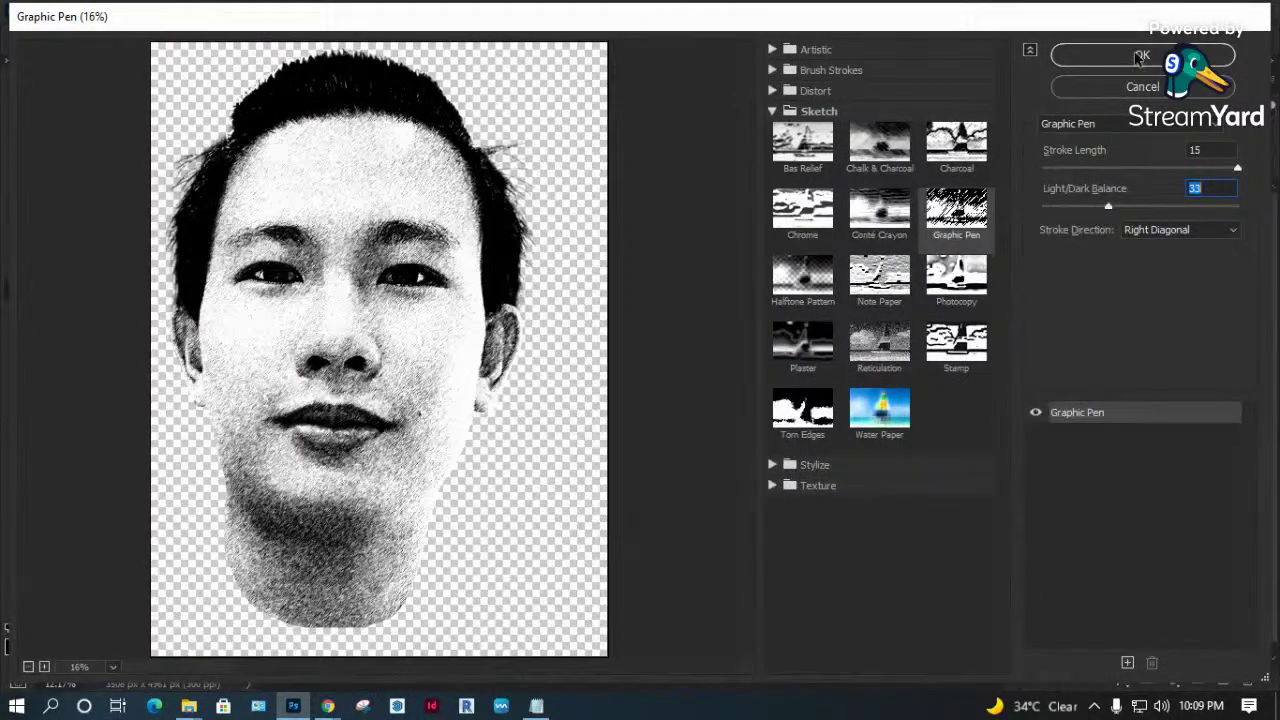
click(1140, 57)
click(1073, 302)
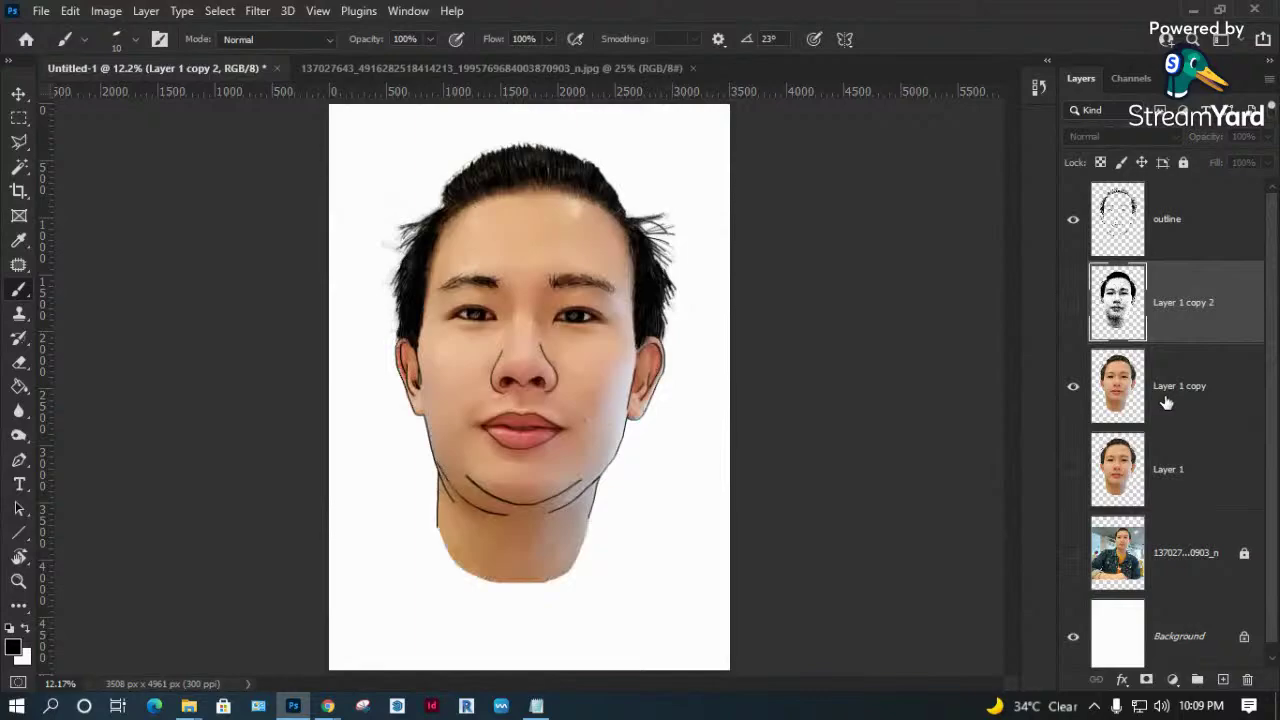
Select Layer 1 copy and apply Graphic Pen with Light/Dark Balance raised to 57.
click(1168, 400)
click(262, 18)
click(294, 113)
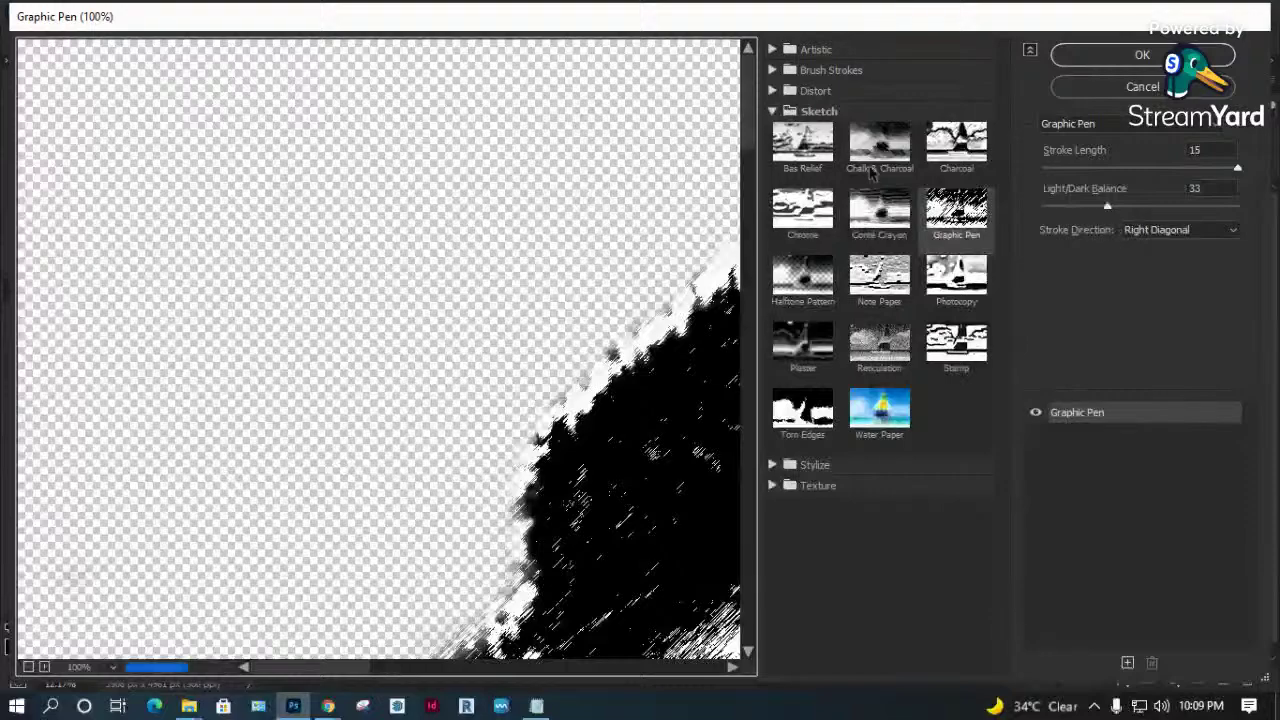
right_click(266, 285)
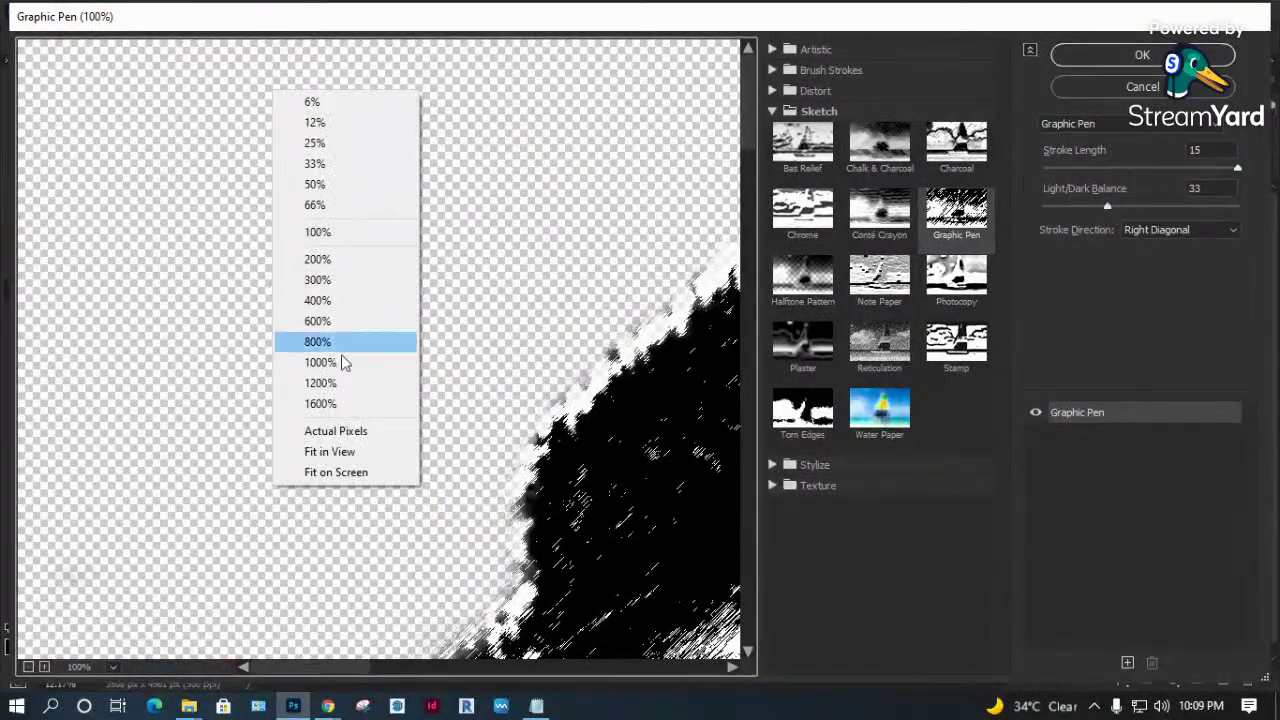
click(335, 472)
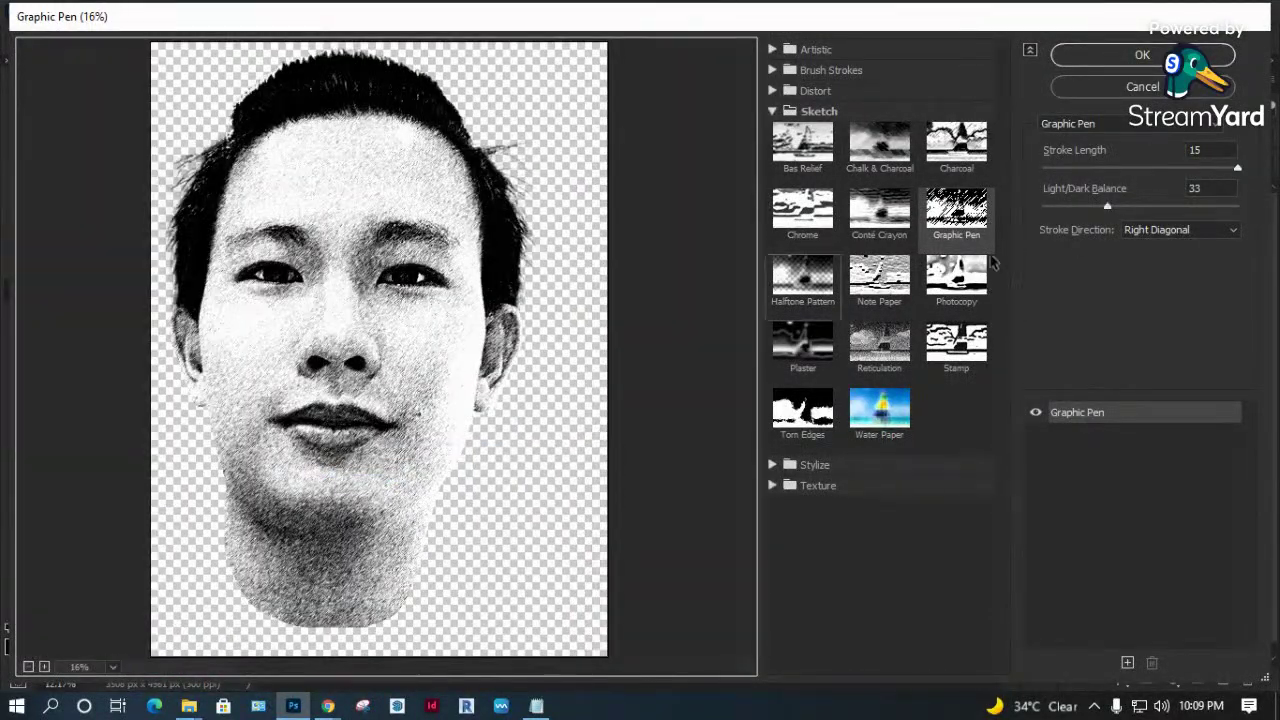
drag(1106, 210, 1116, 214)
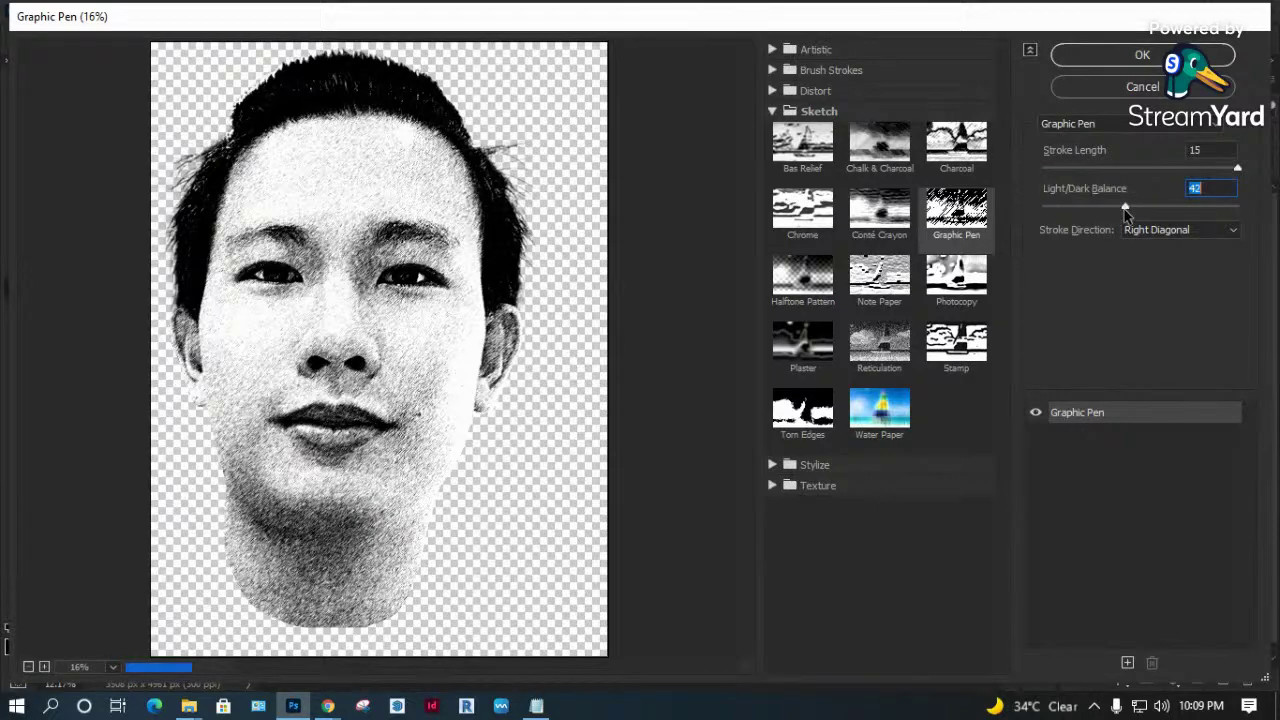
drag(1128, 213, 1140, 214)
drag(1143, 206, 1155, 208)
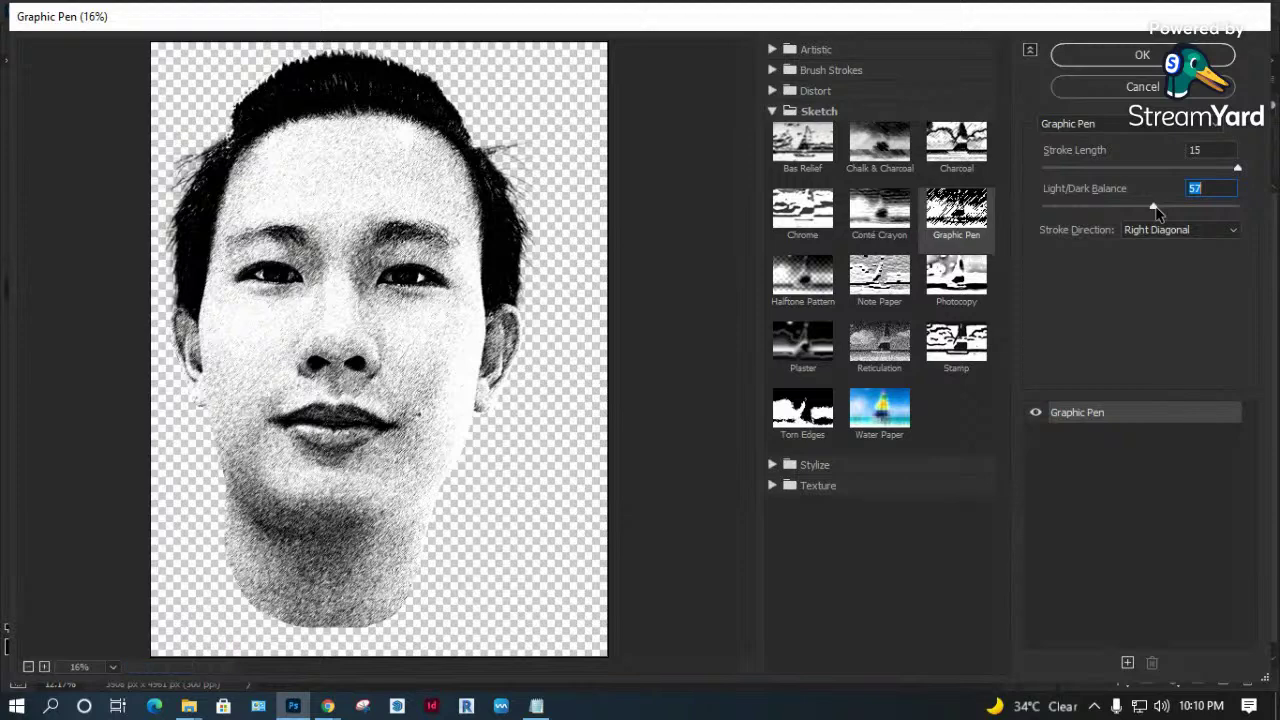
click(1121, 52)
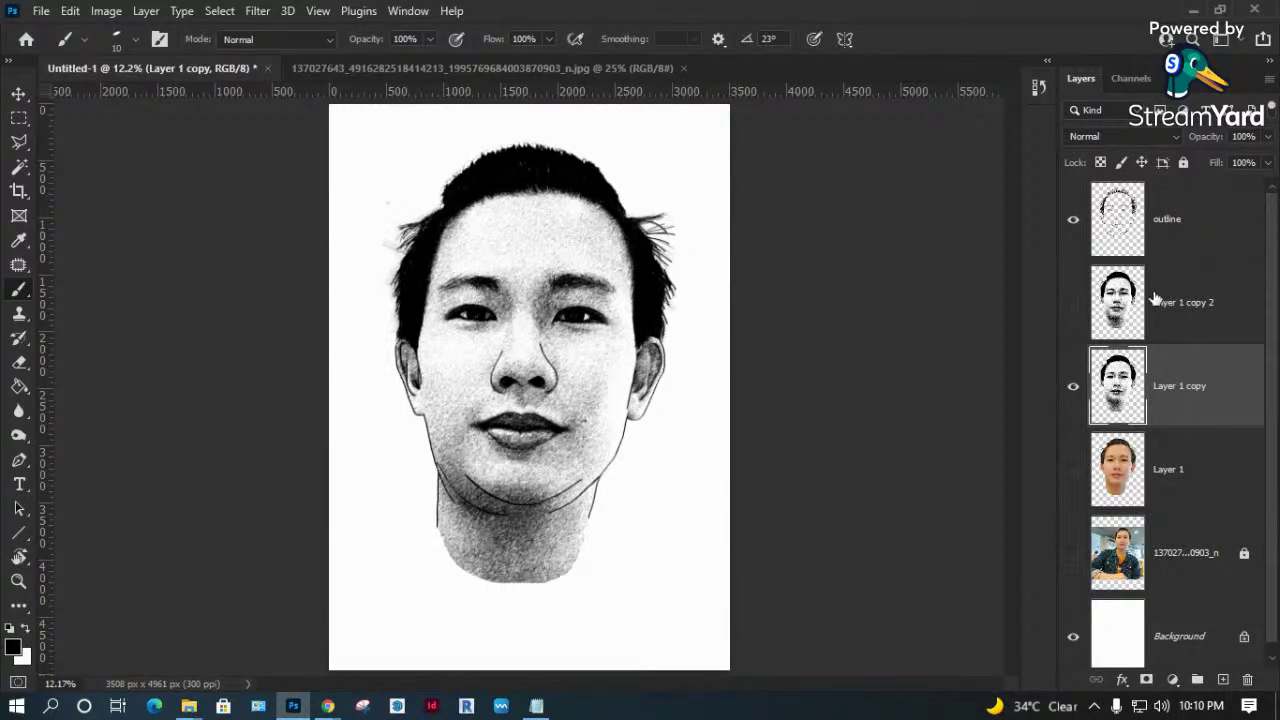
Hide the filtered copies and duplicate Layer 1 into a visible Layer 1 copy 3.
click(1074, 303)
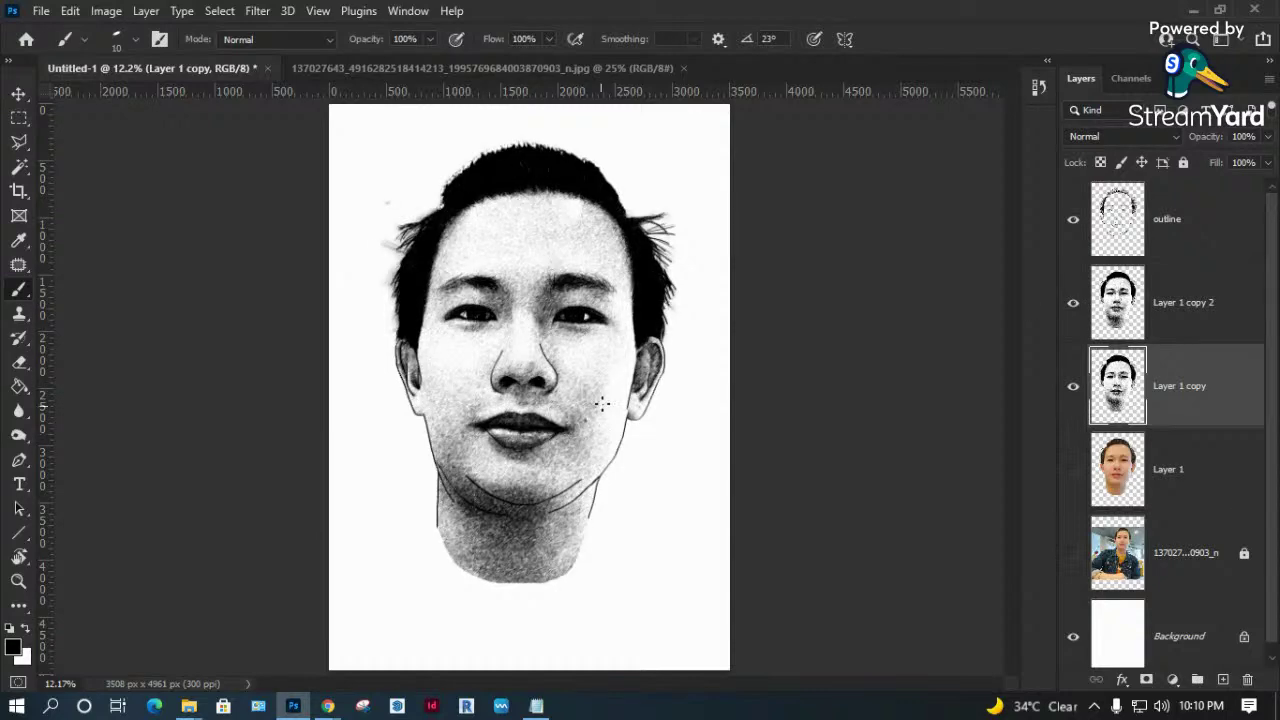
click(1074, 304)
click(1073, 386)
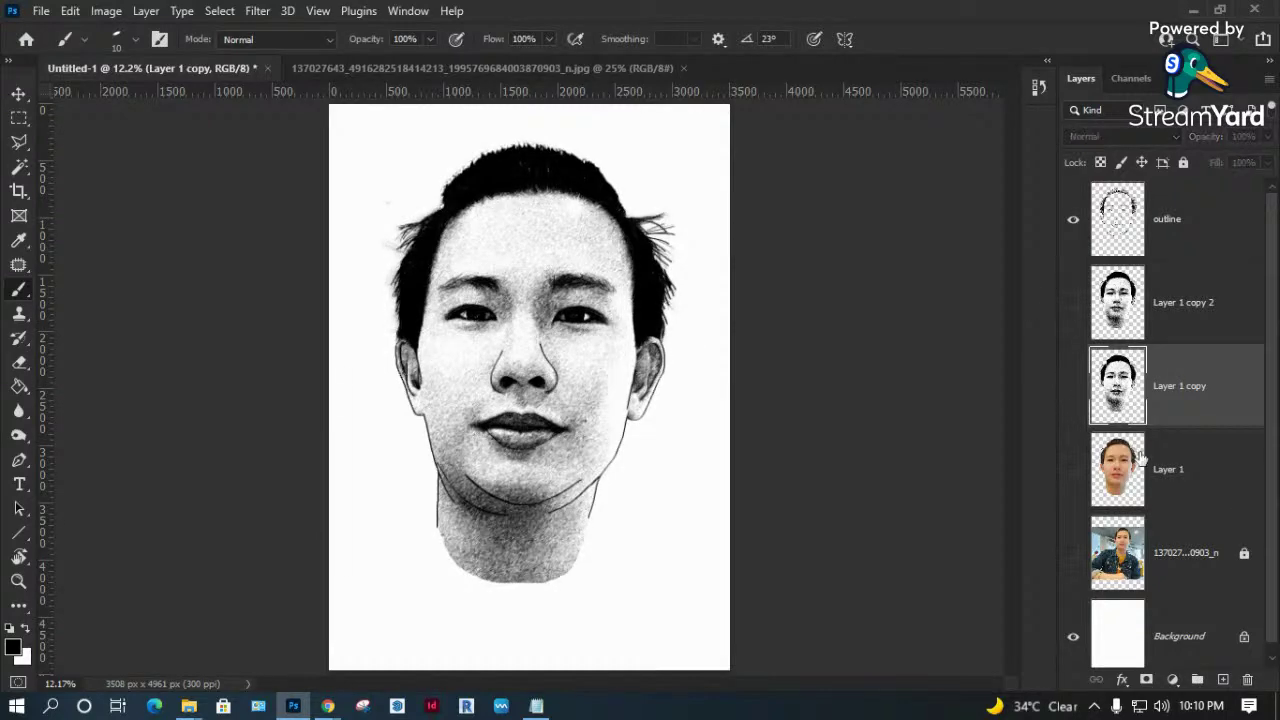
click(1168, 470)
right_click(1168, 472)
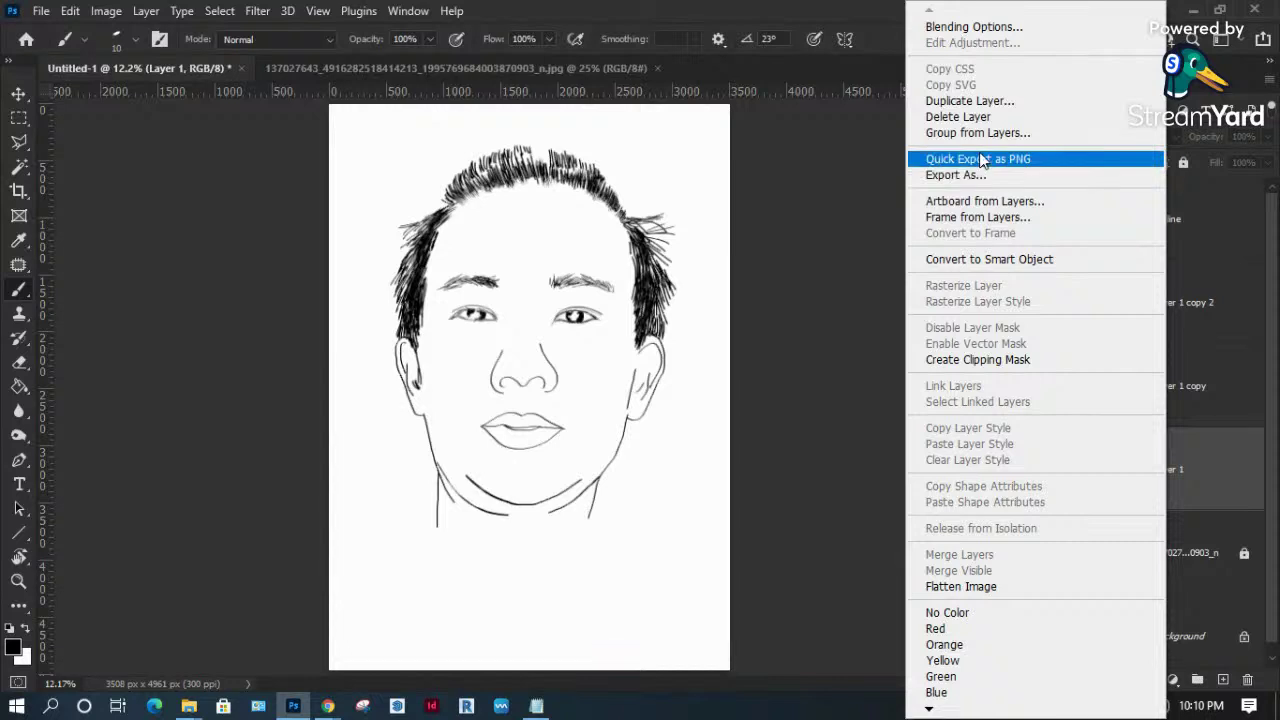
click(960, 103)
click(793, 182)
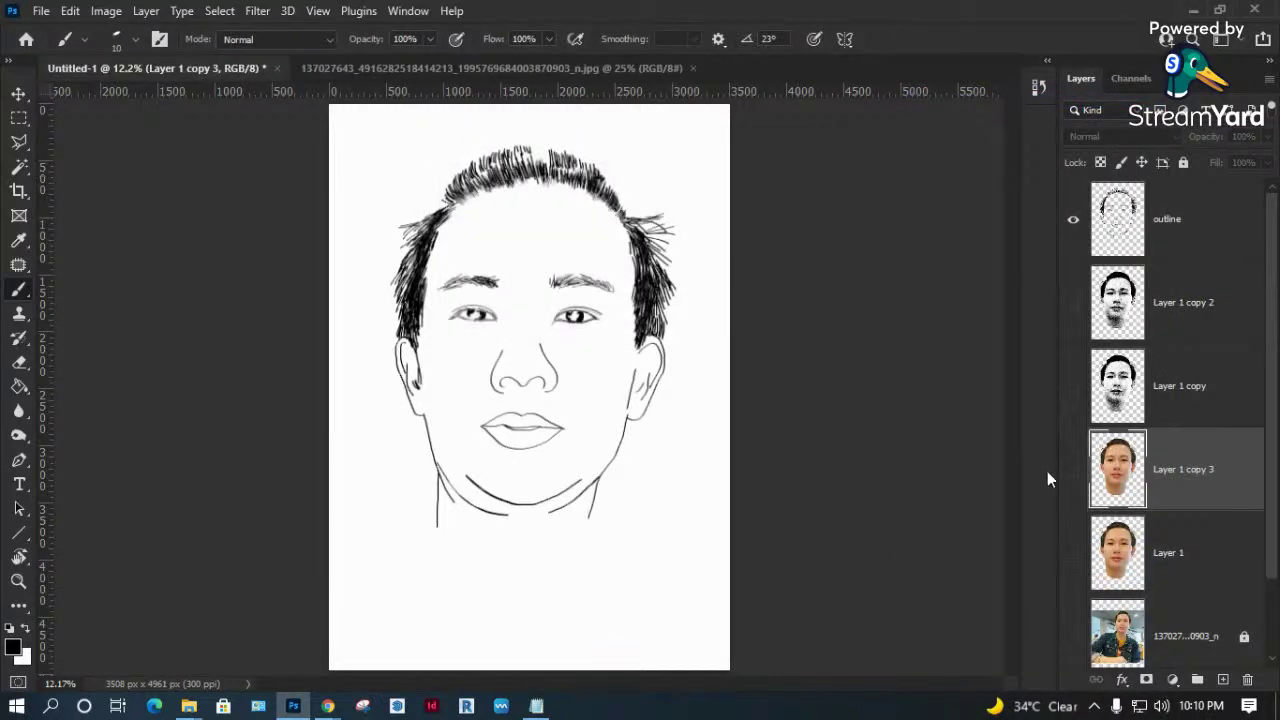
click(1073, 470)
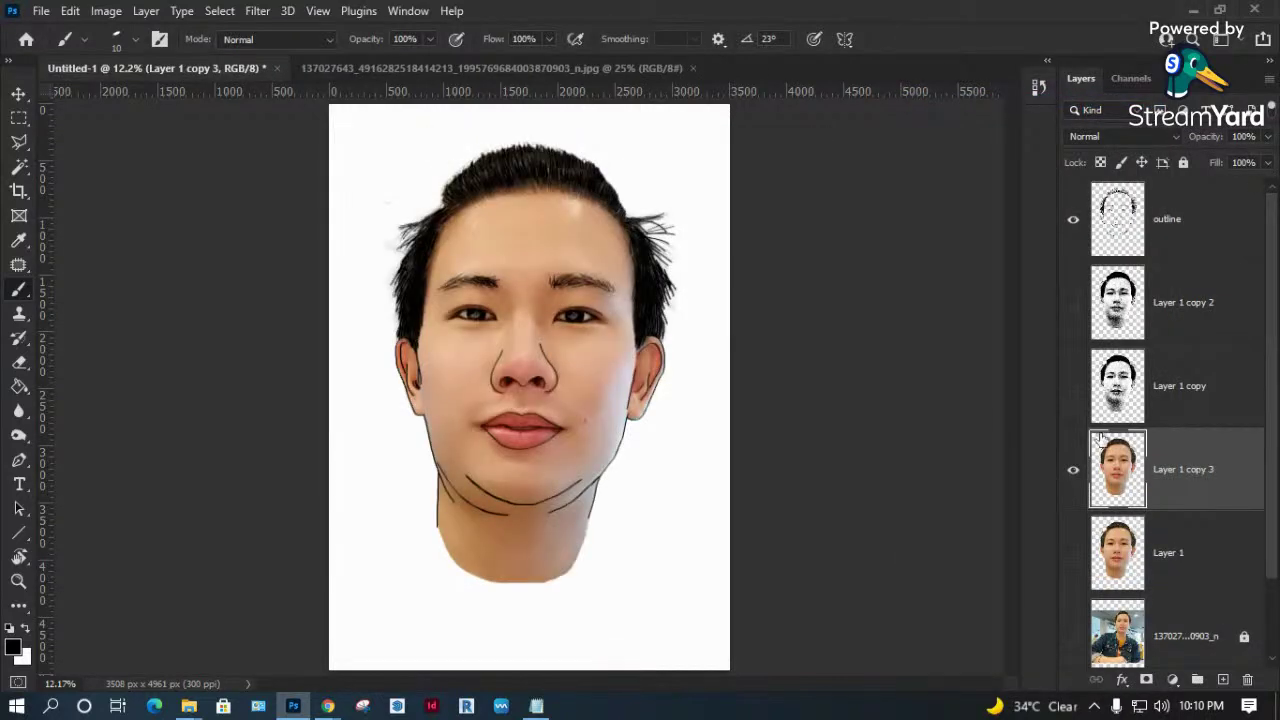
Launch Filter > AKVIS > Sketch and continue with the trial licence.
click(257, 11)
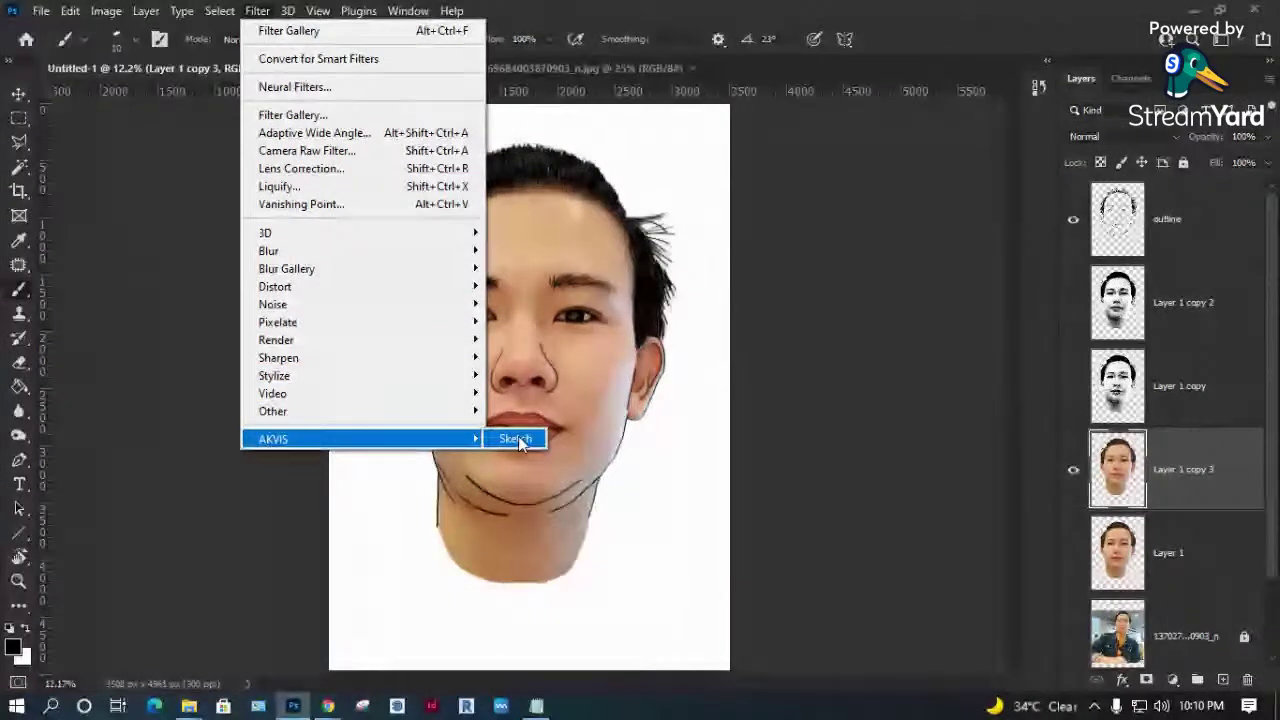
click(518, 436)
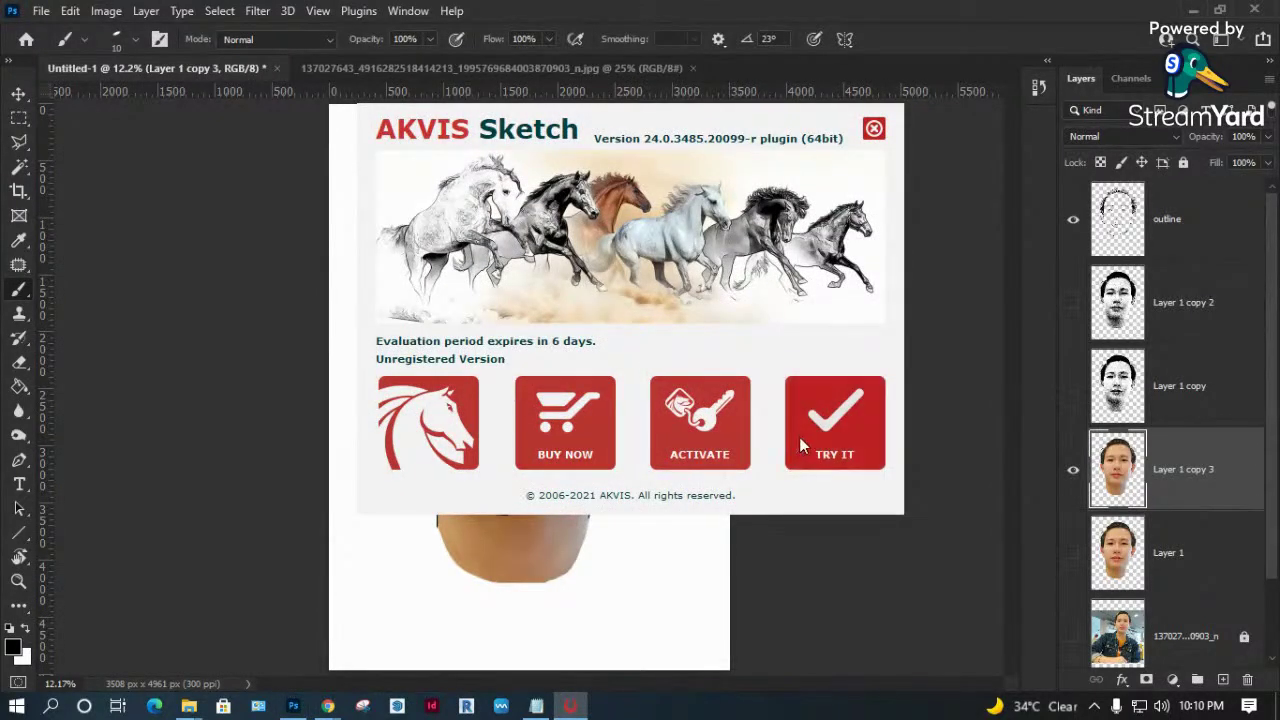
click(836, 423)
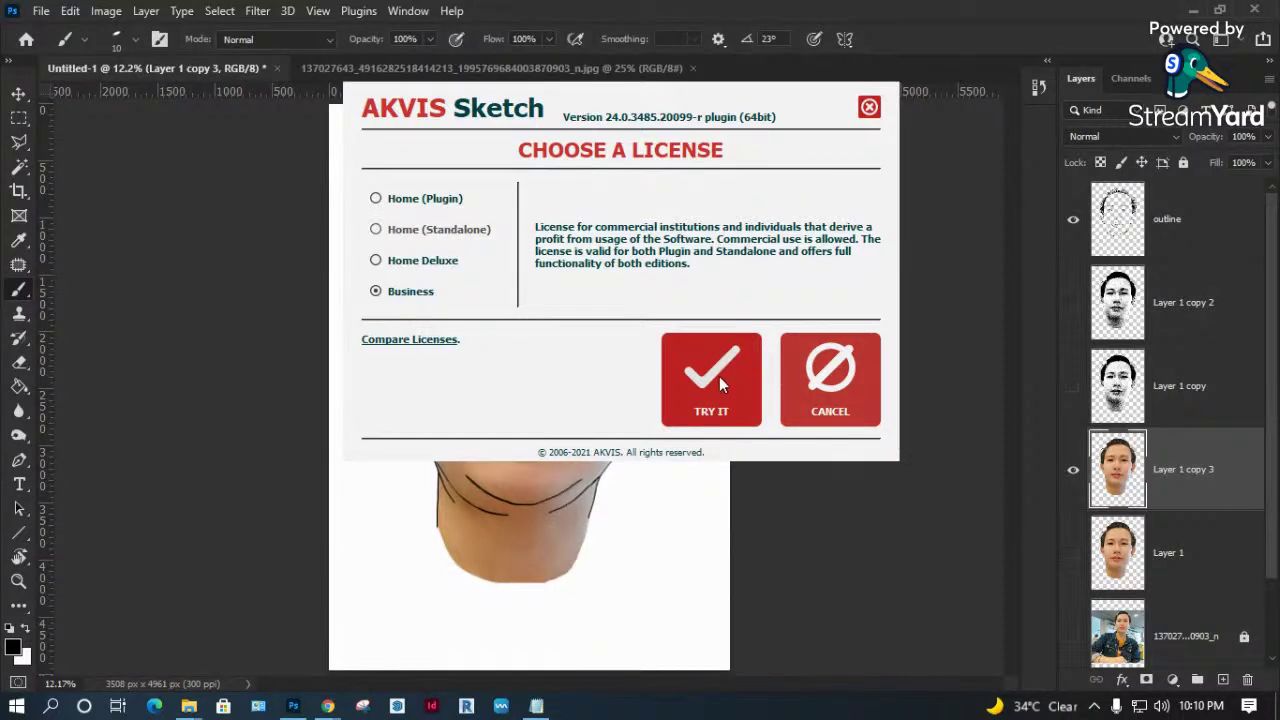
click(719, 384)
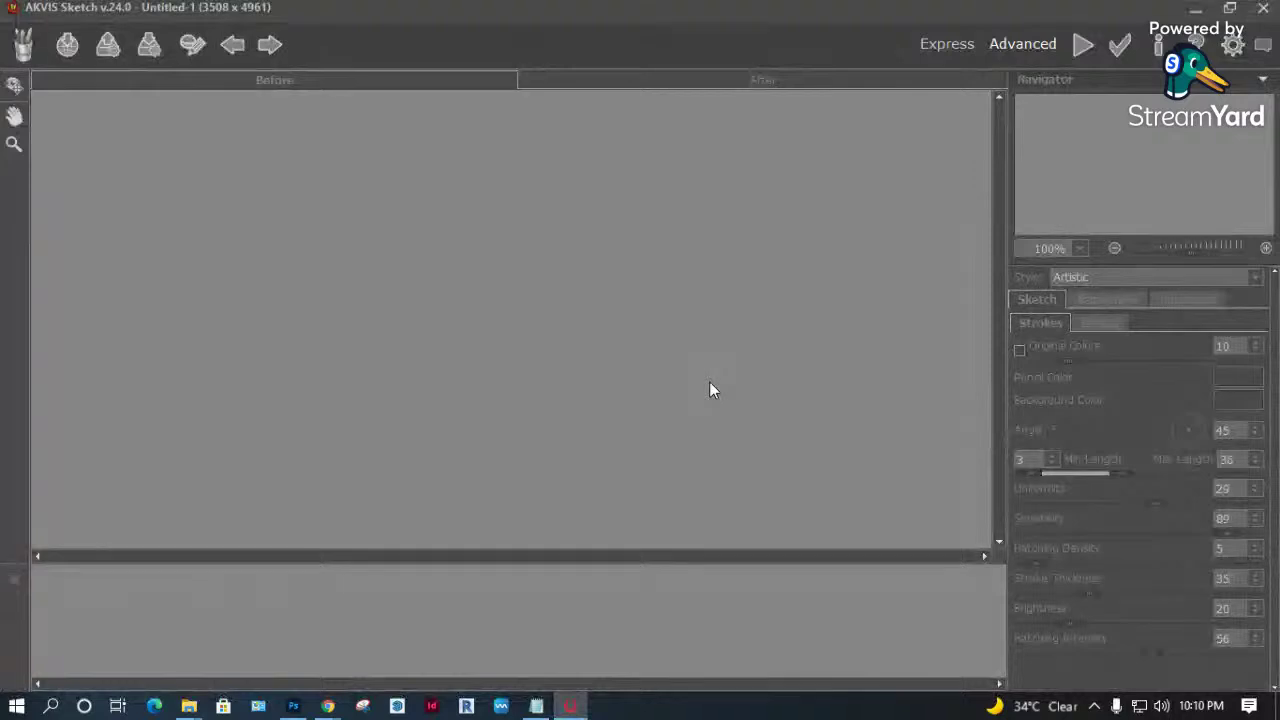
Center the preview on the eyes, set Brightness 27 and choose the AKVIS Expressive preset.
drag(520, 306, 530, 272)
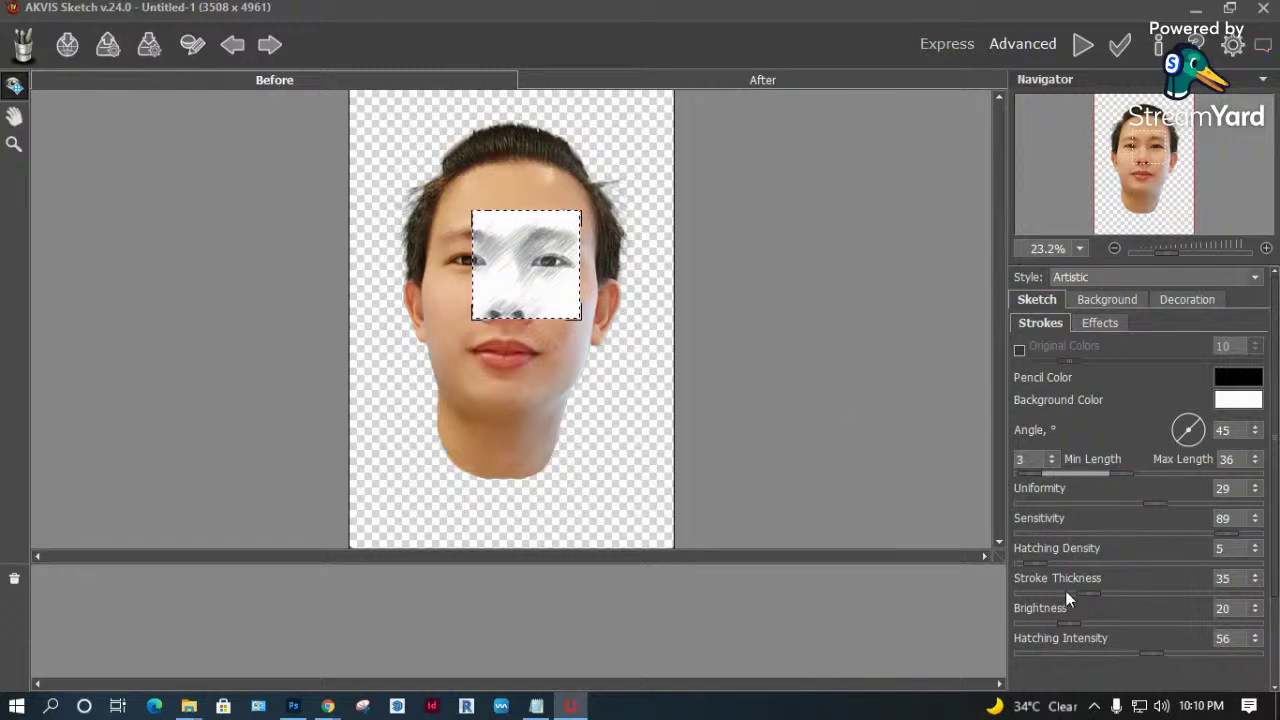
drag(1072, 621, 1084, 620)
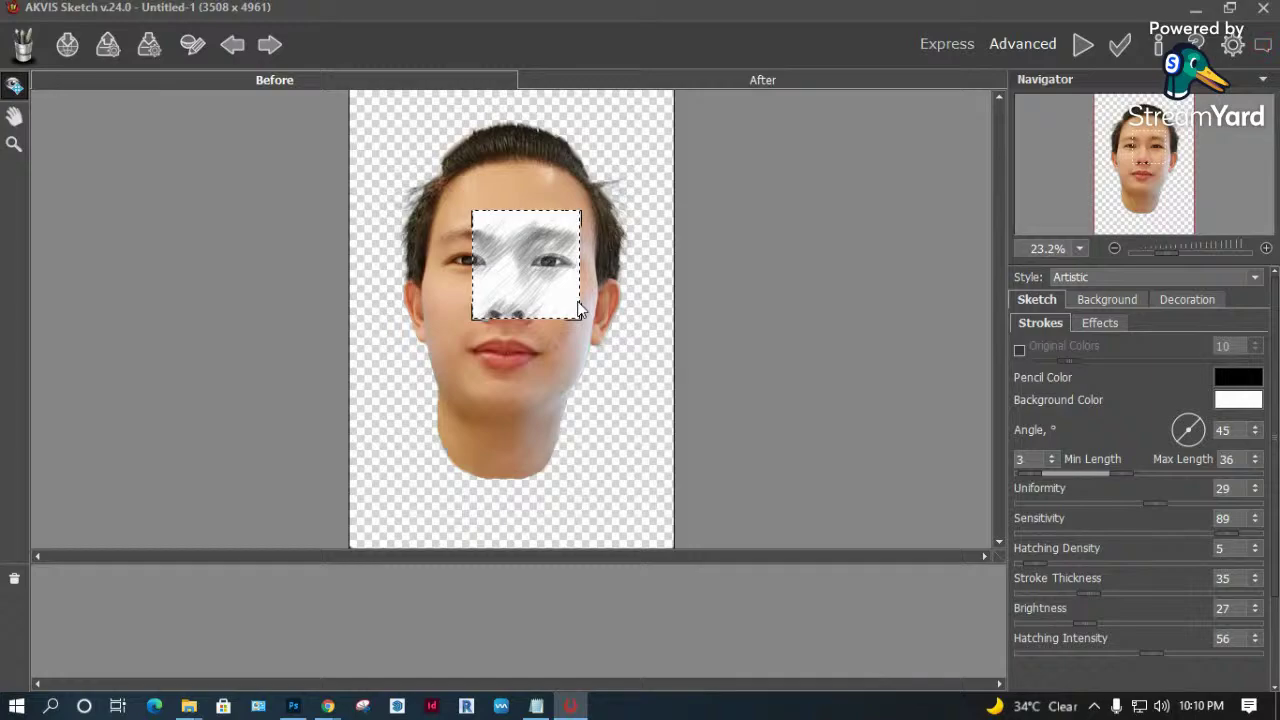
click(1127, 278)
click(1127, 274)
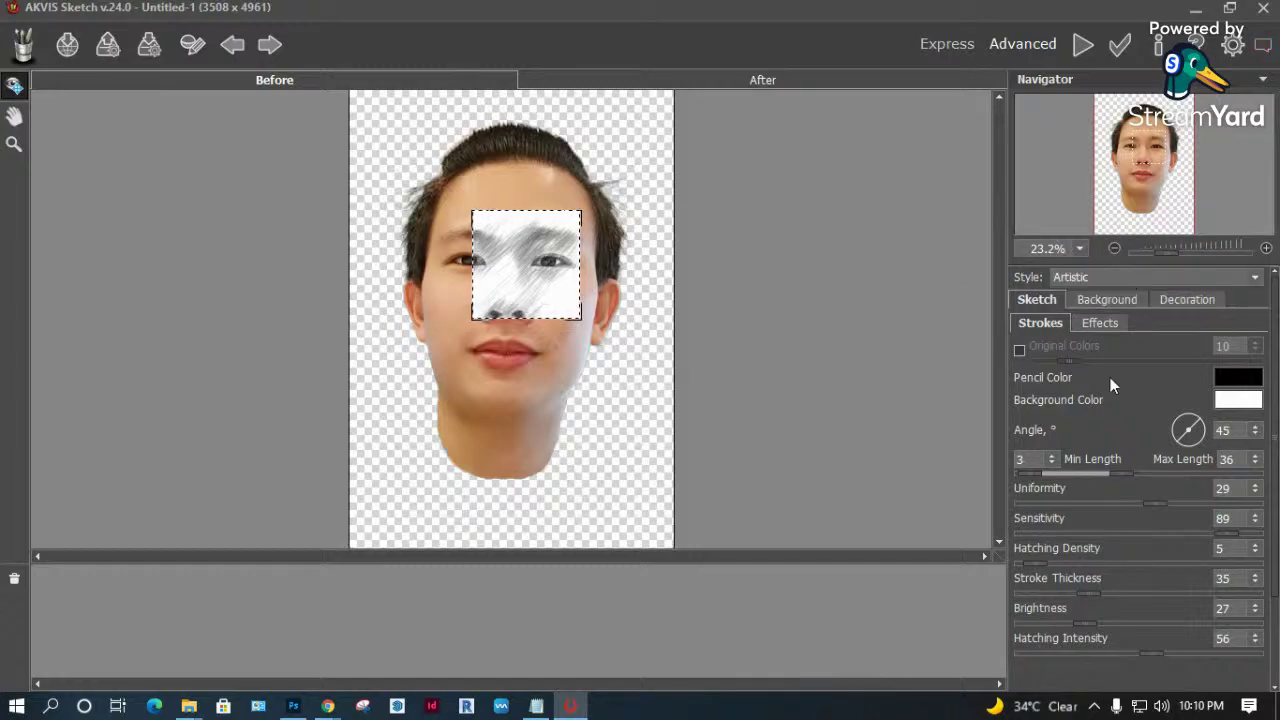
scroll(1112, 500, down, 2)
scroll(1112, 620, down, 4)
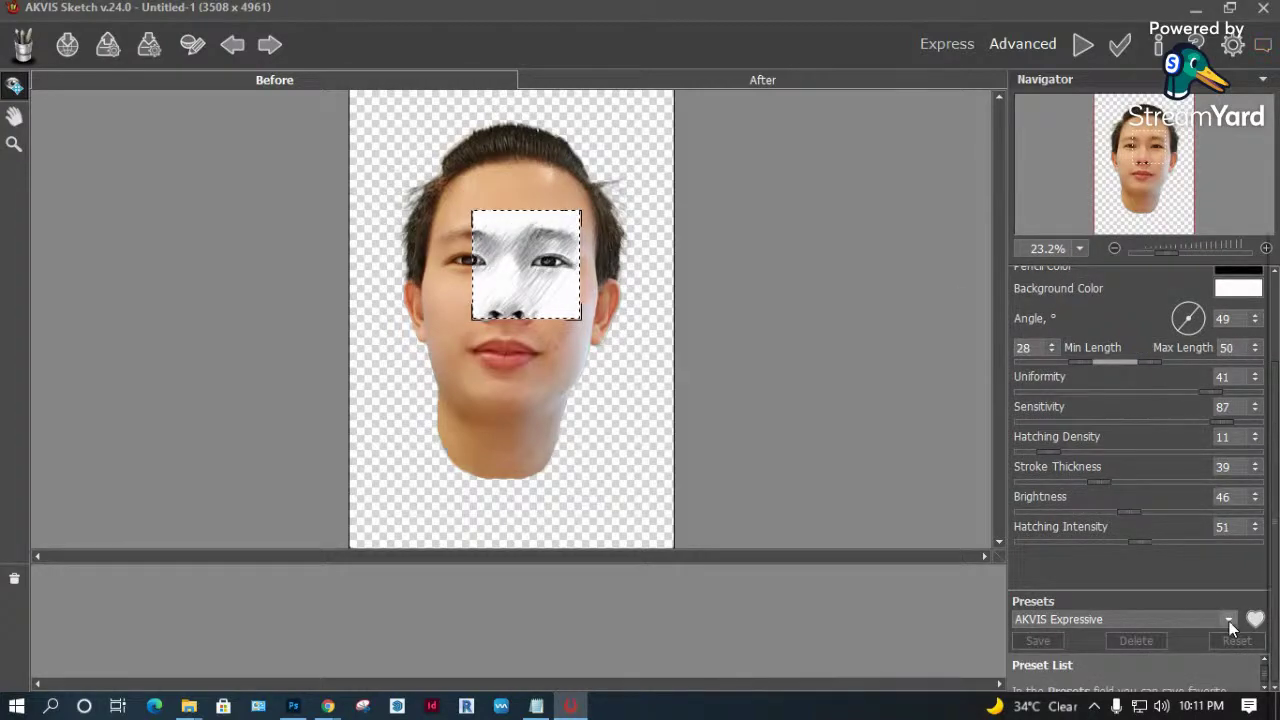
click(1229, 620)
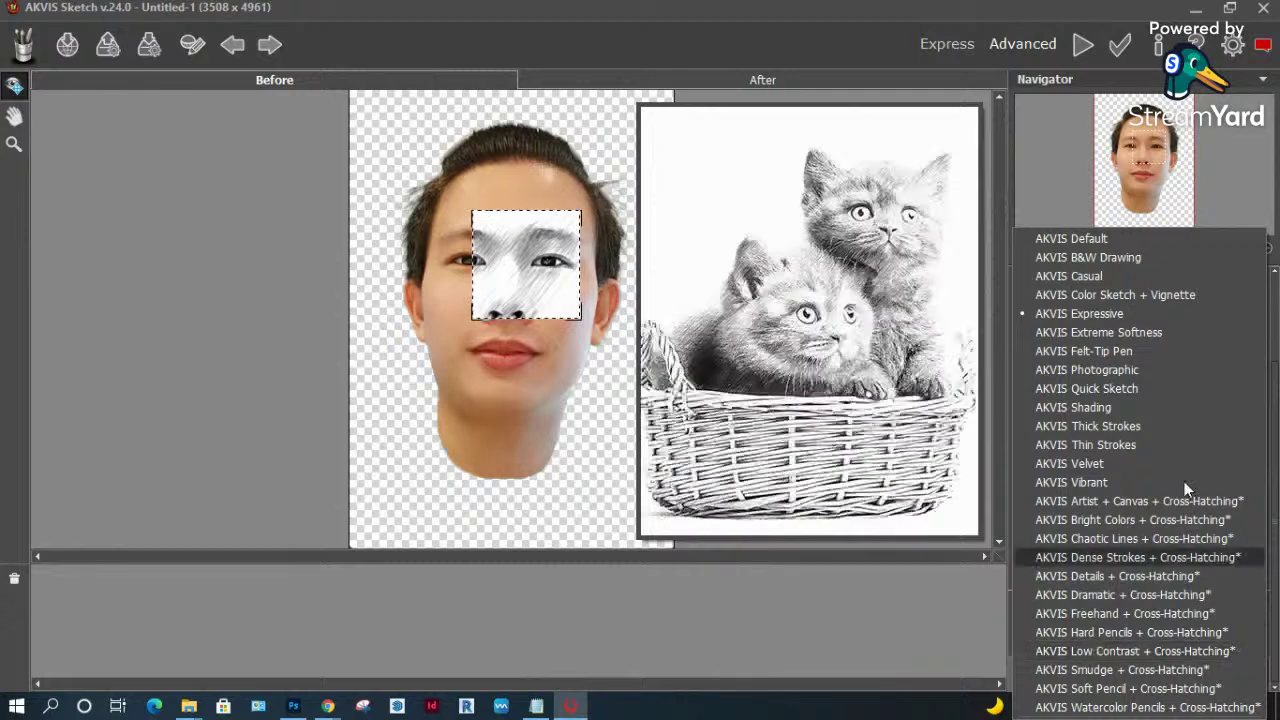
click(1026, 197)
Compare Classic style, keep Artistic, and render the sketch over the whole image.
scroll(1107, 311, up, 2)
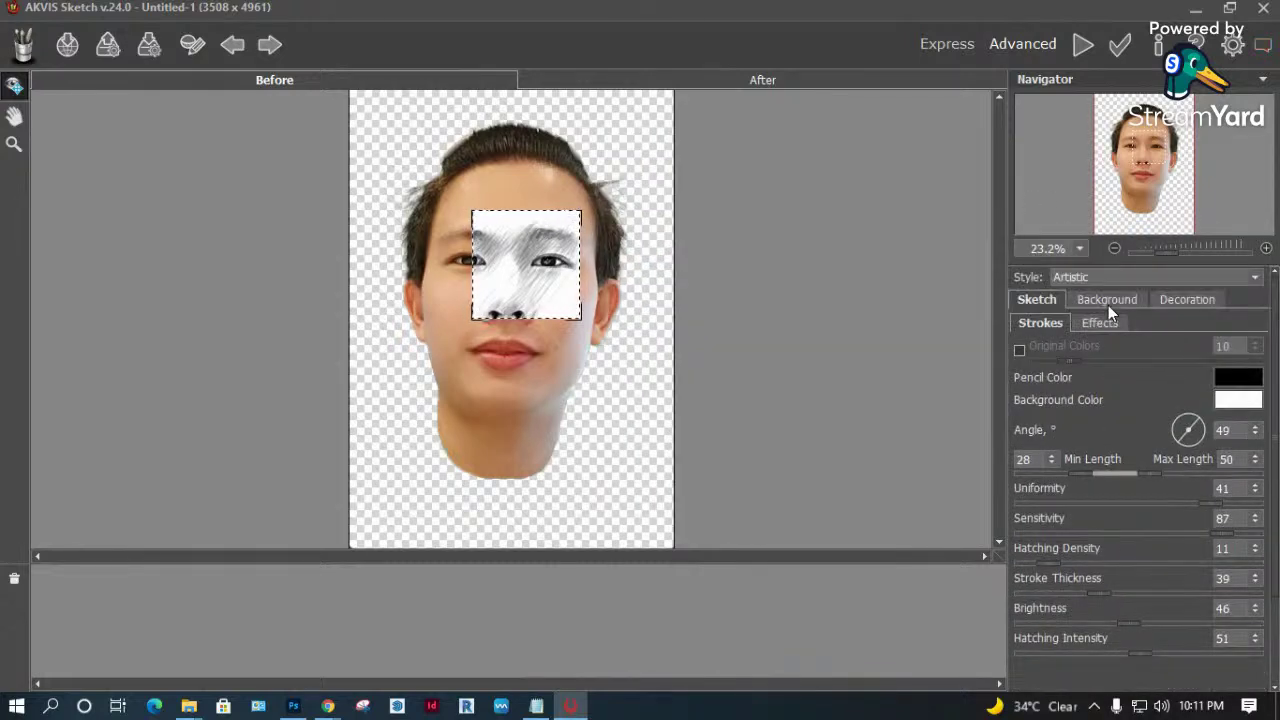
click(1145, 280)
click(1113, 261)
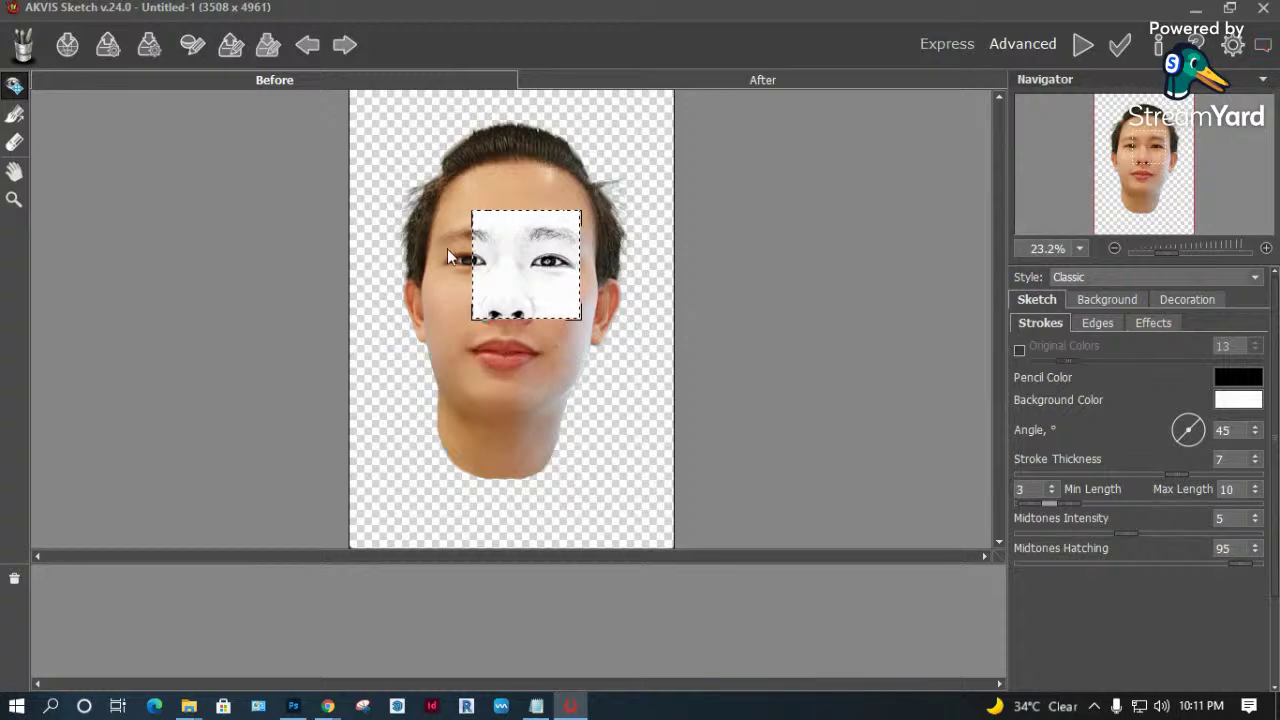
click(1127, 279)
click(1107, 299)
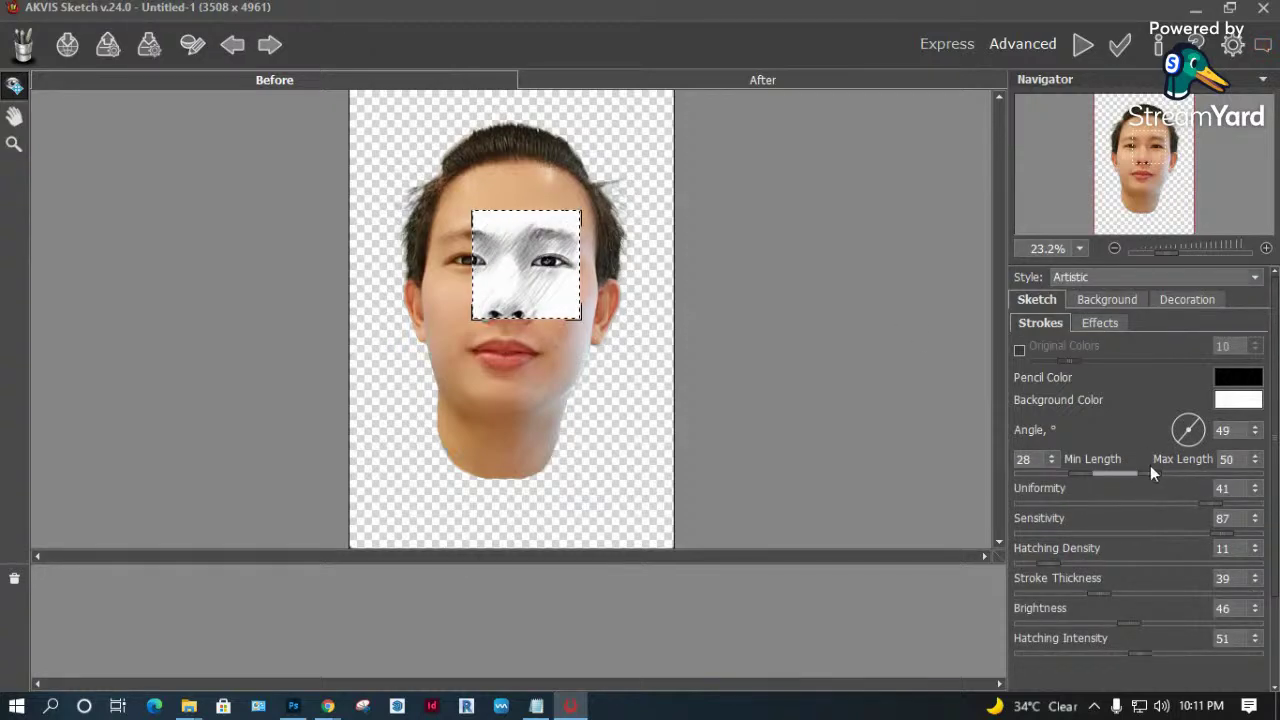
drag(510, 285, 480, 283)
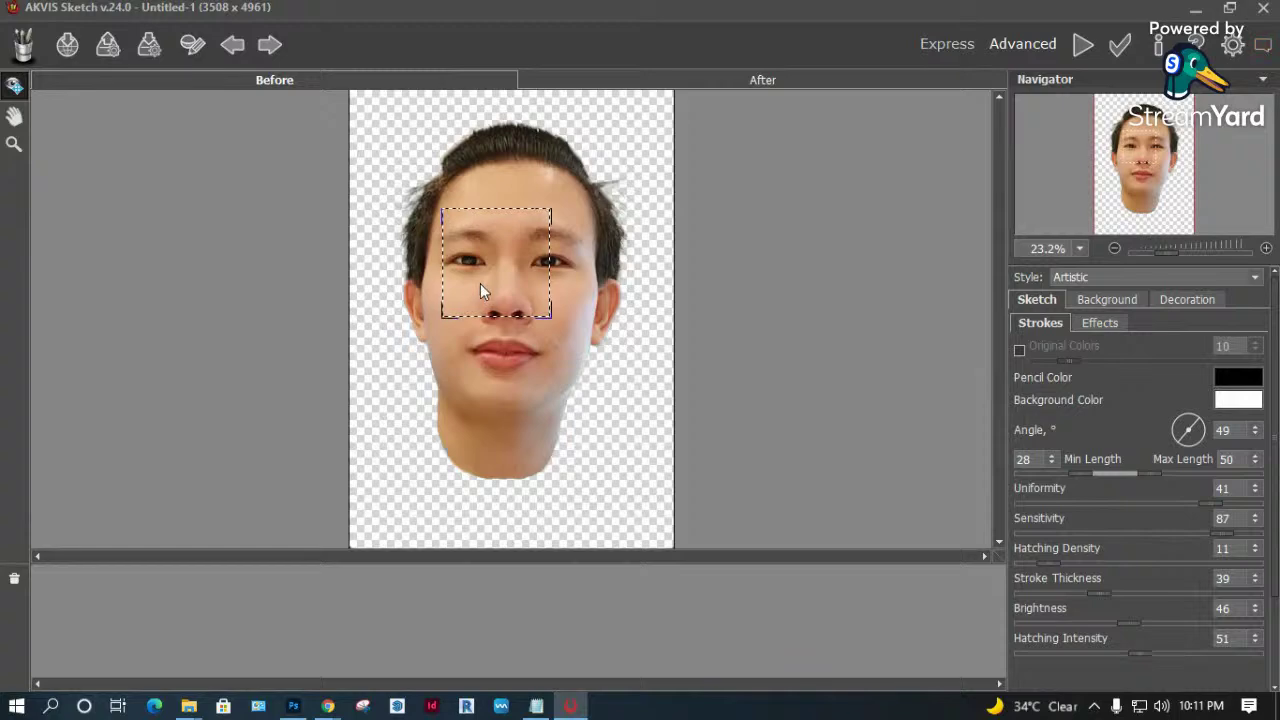
click(1083, 44)
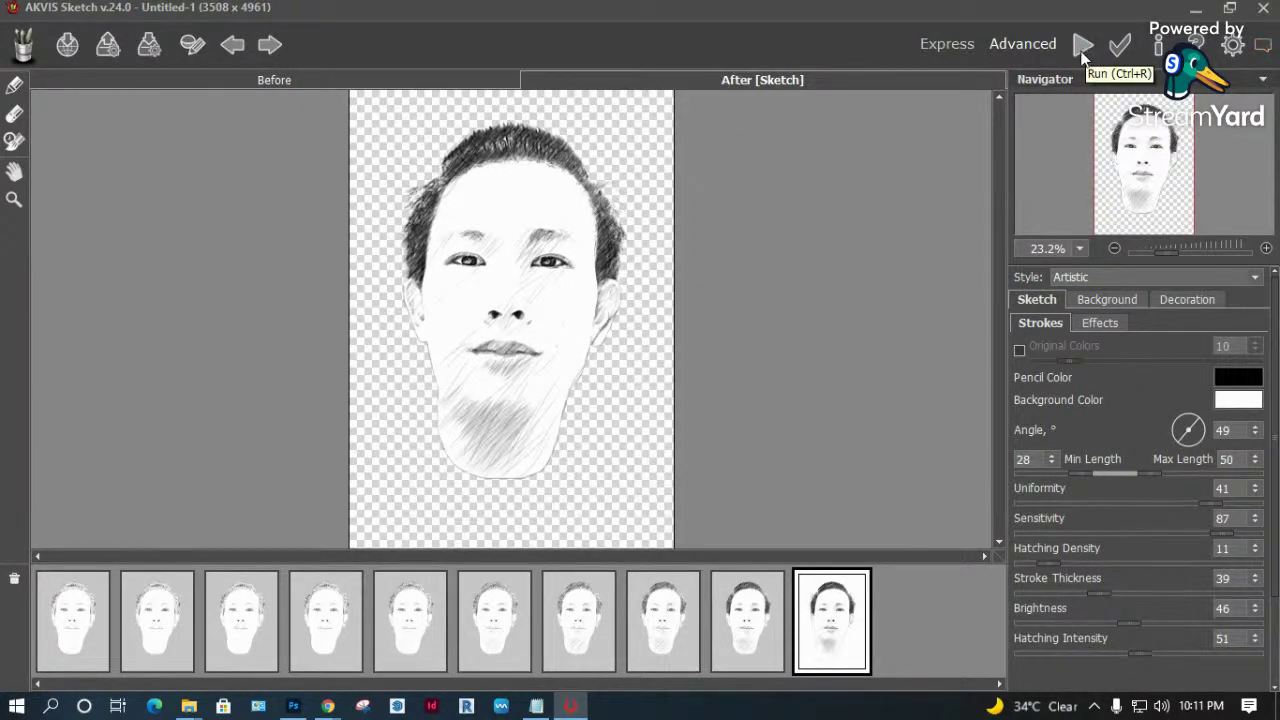
Browse the sketch stages, keep the Artistic style, and settle on the lighter first stage.
click(744, 636)
click(826, 614)
click(1064, 277)
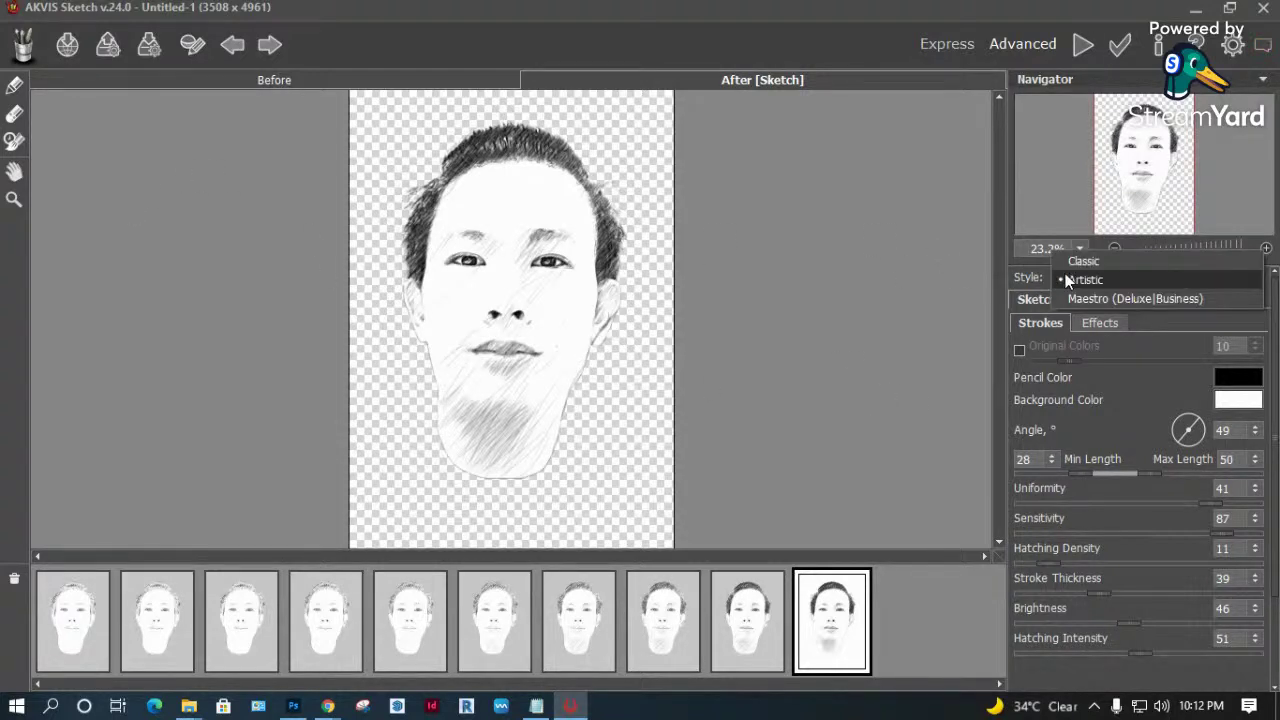
click(713, 276)
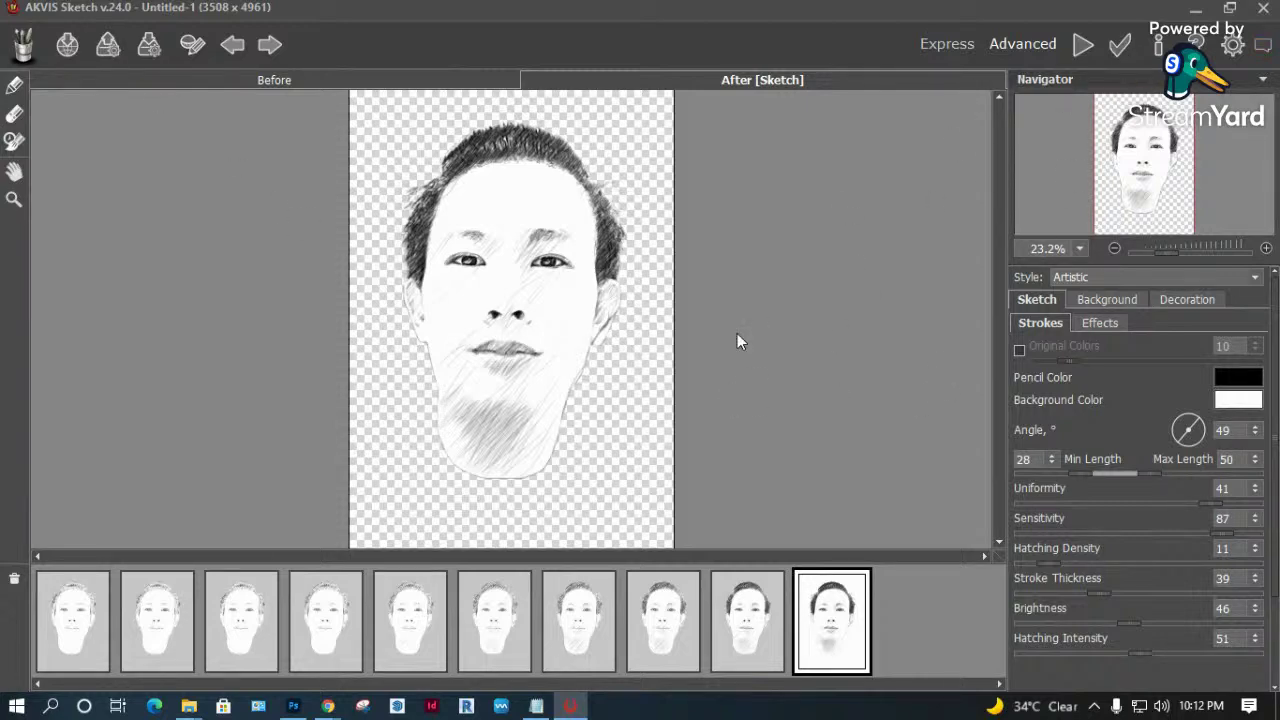
click(88, 585)
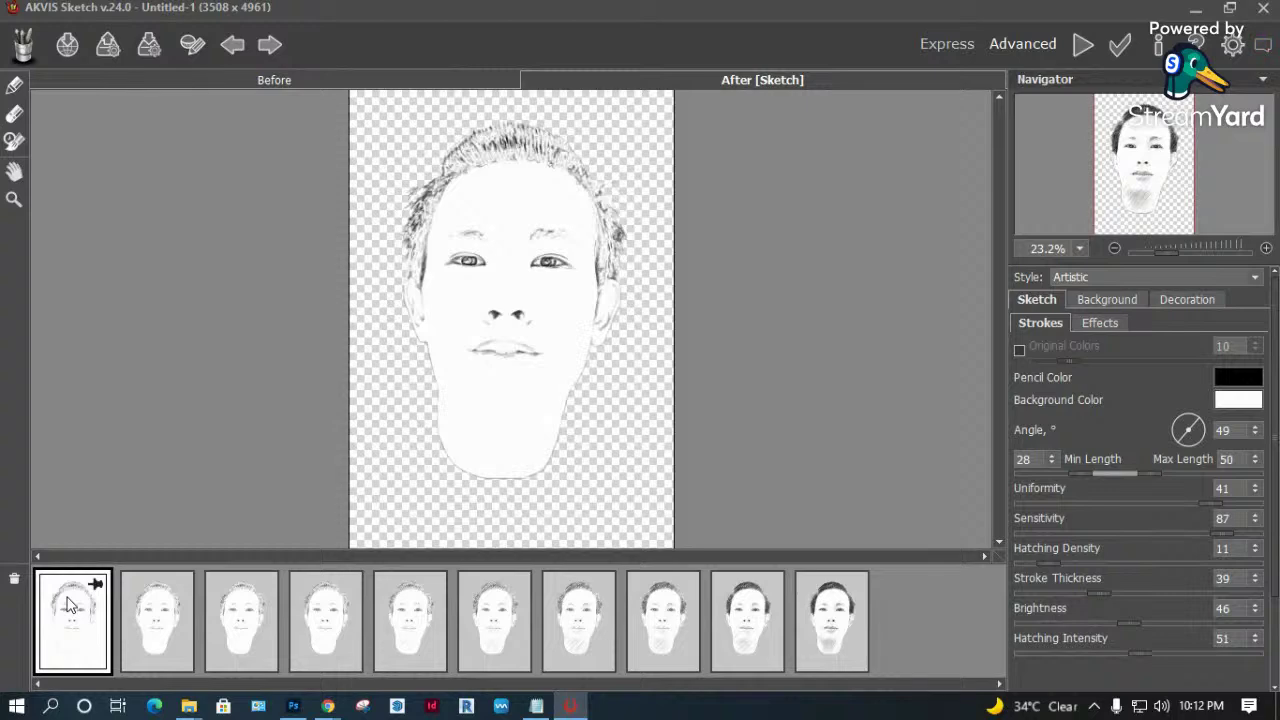
click(15, 580)
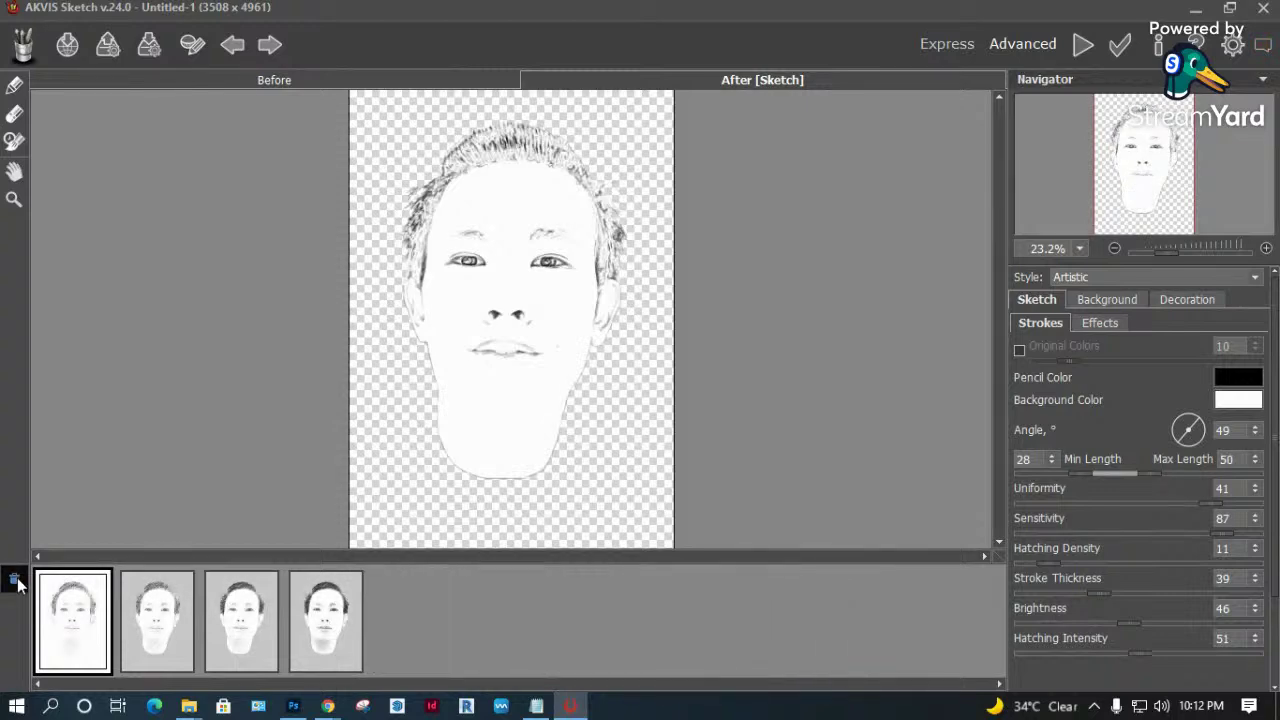
Compare the pencil sketch result against the original colour photo.
click(504, 344)
click(676, 370)
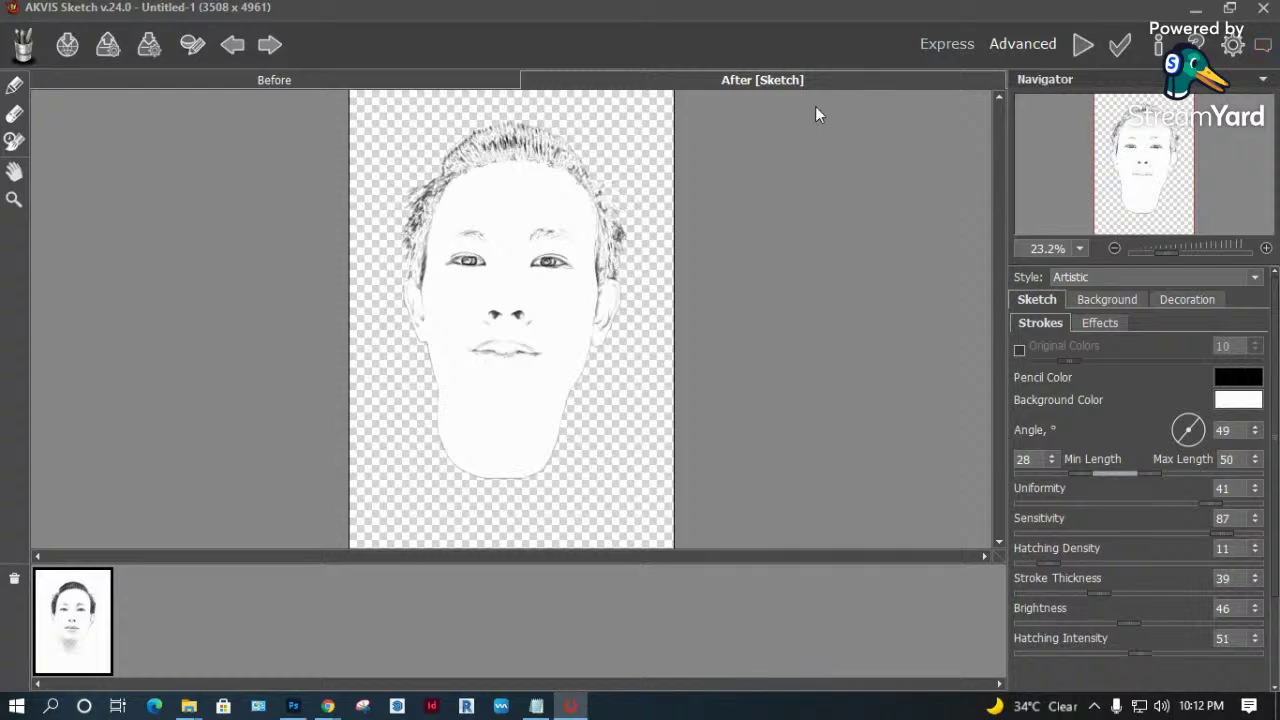
click(322, 80)
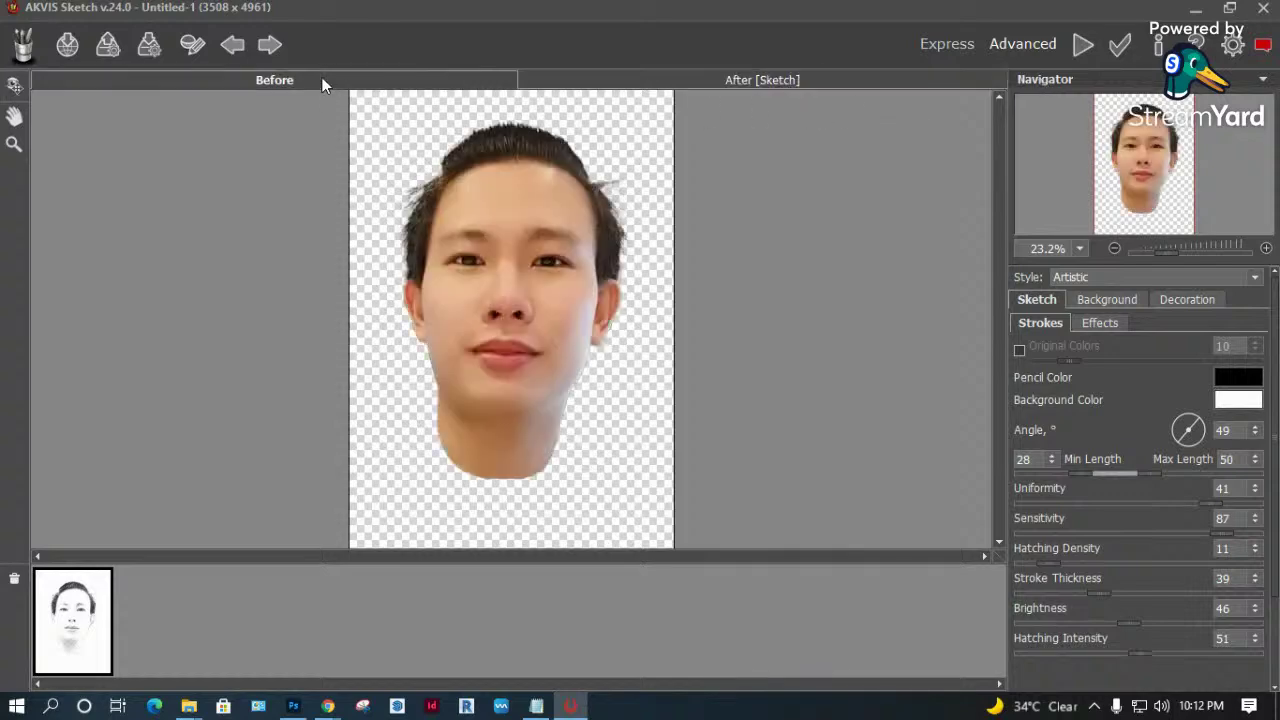
click(700, 82)
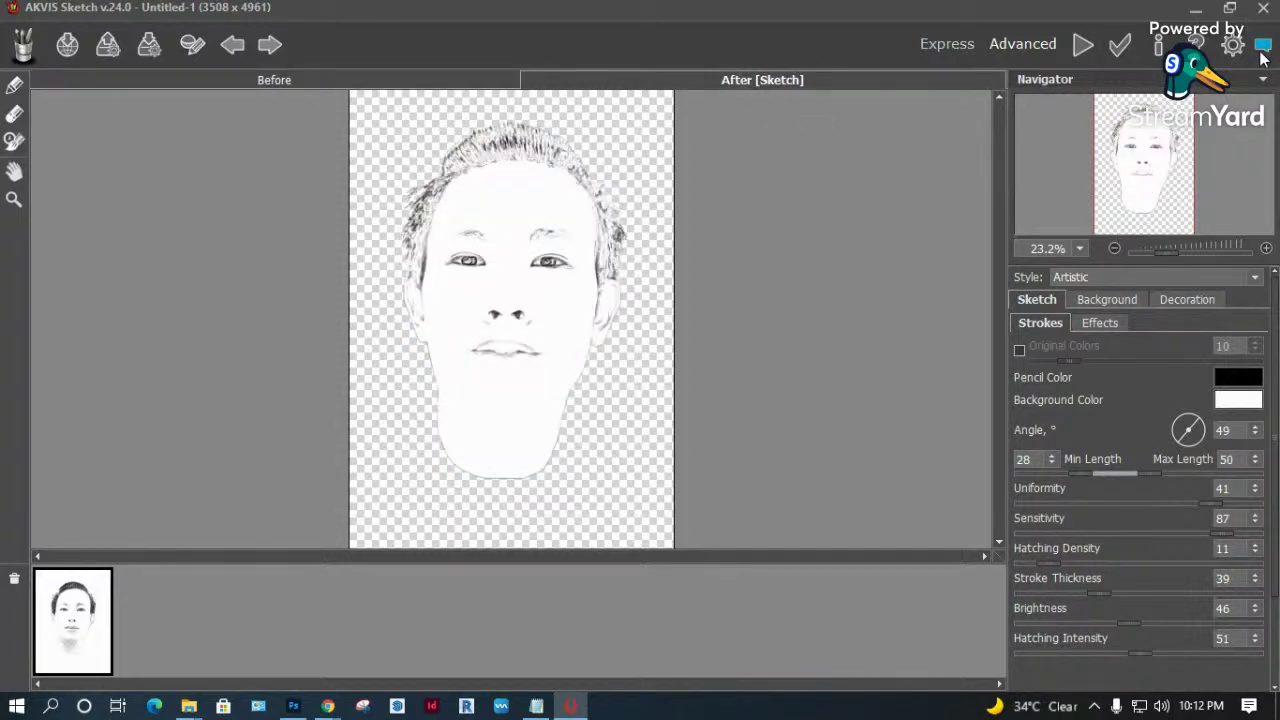
Close AKVIS Sketch without applying the sketch to Layer 1 copy 3.
click(1263, 10)
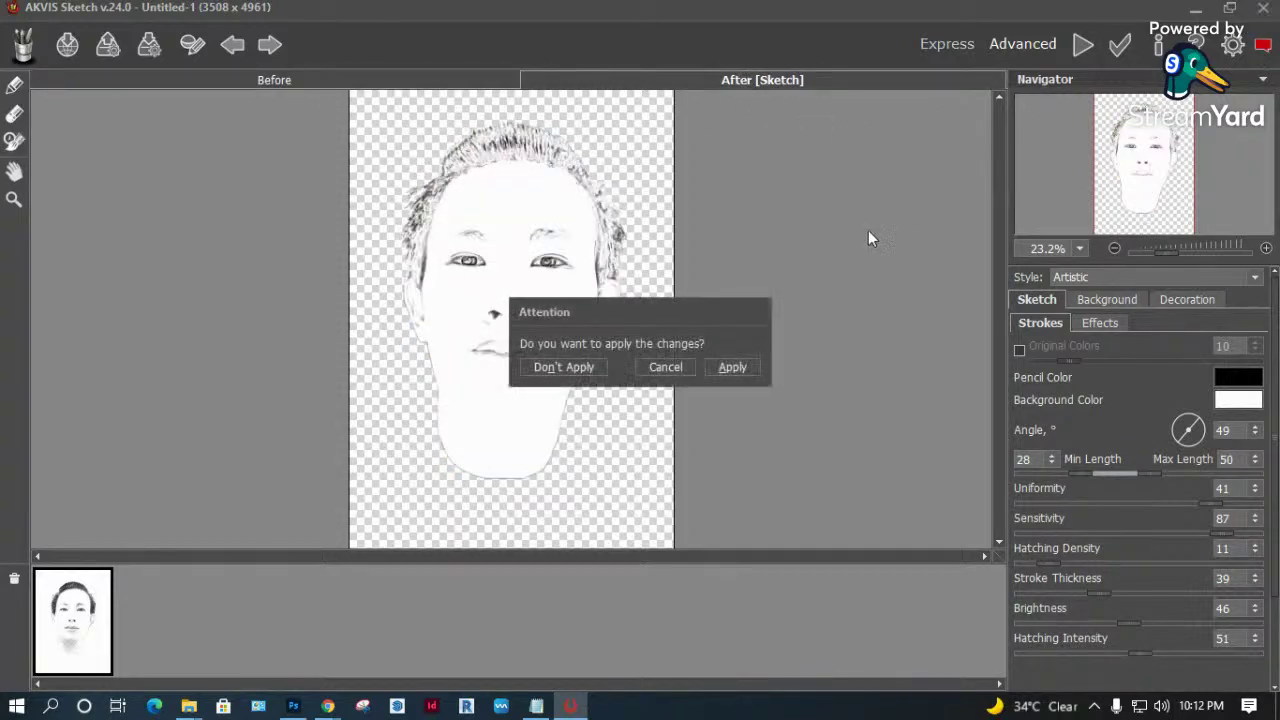
click(665, 368)
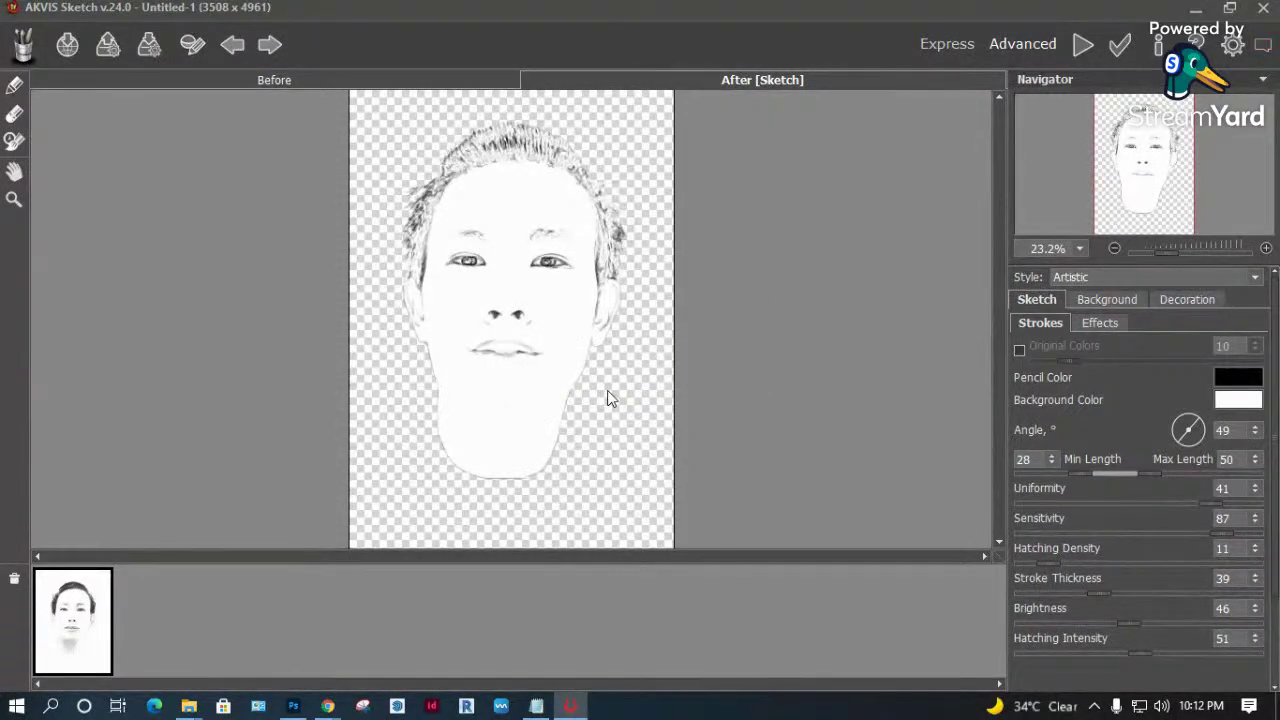
click(1263, 8)
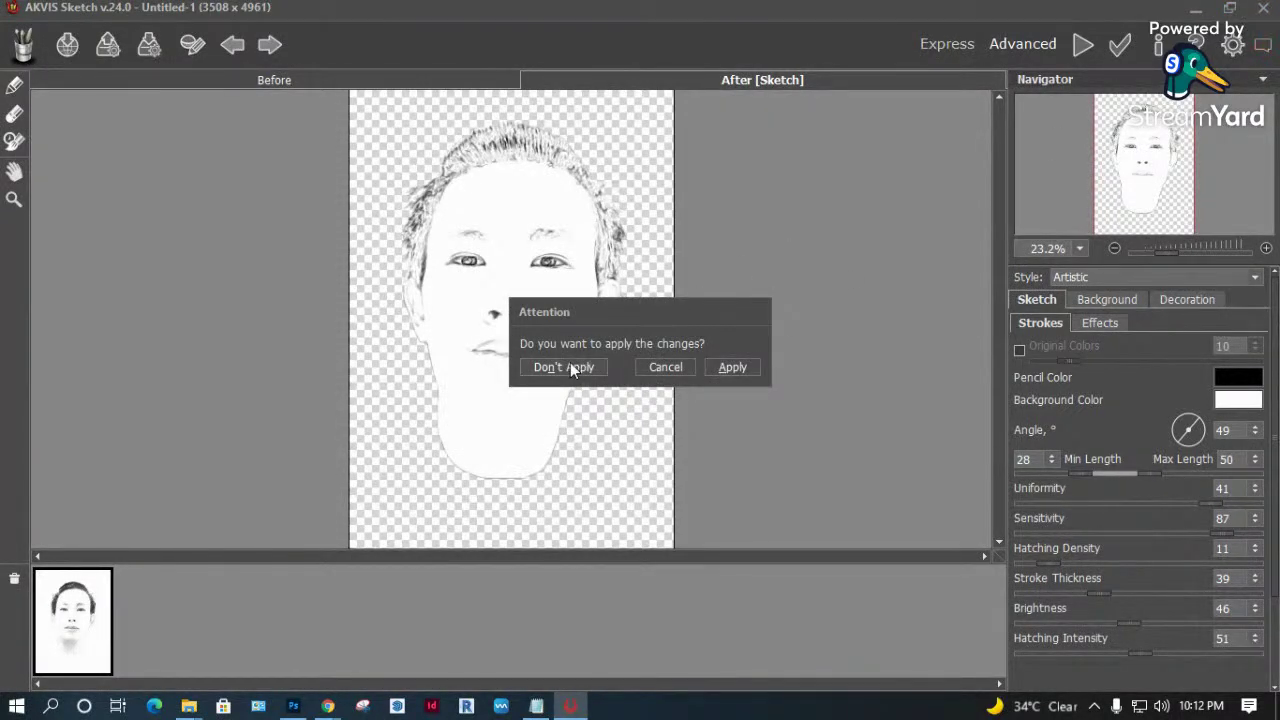
click(569, 363)
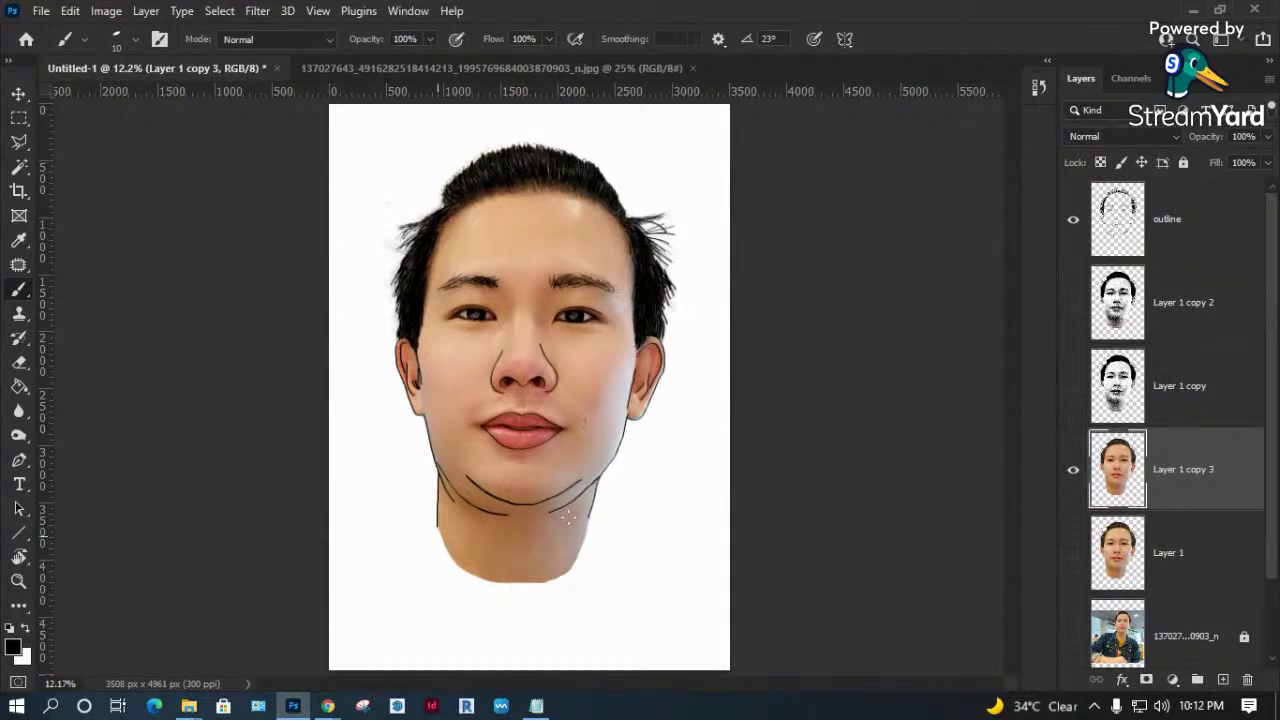
click(104, 12)
mouse_move(135, 59)
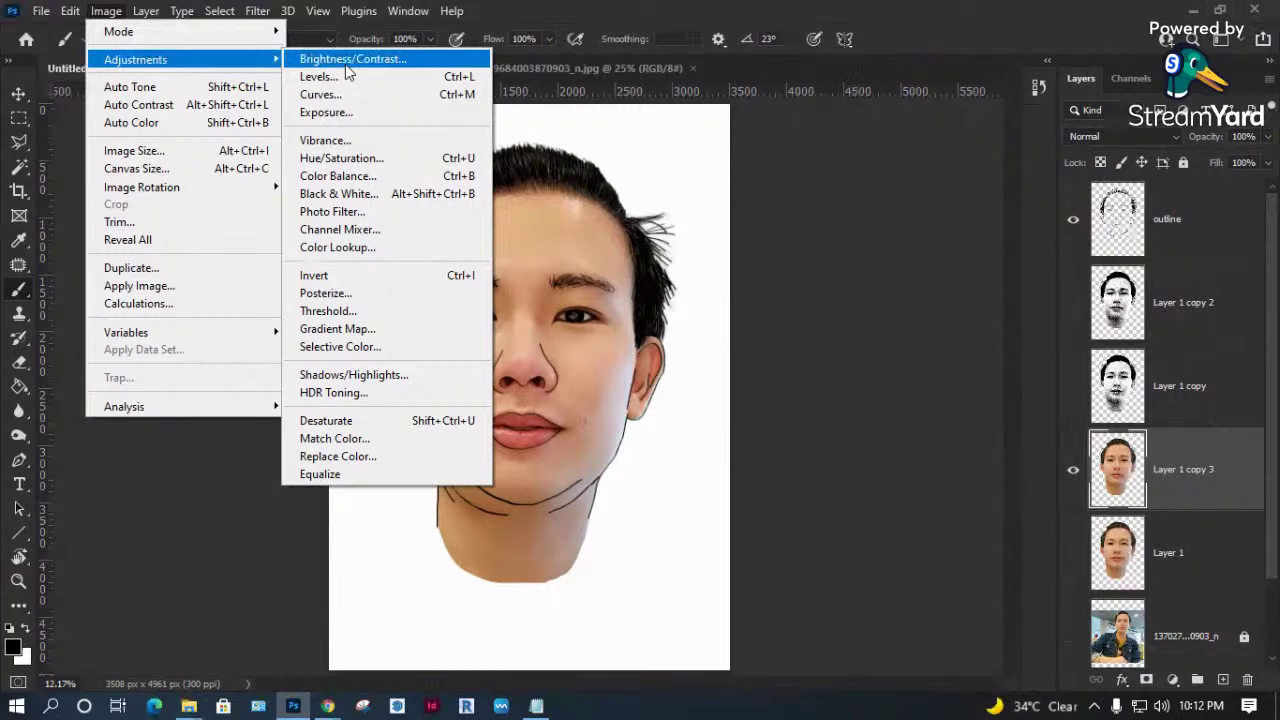
Tone the colour face layer to brightness -24 and contrast 16.
click(347, 62)
mouse_move(715, 205)
mouse_down()
mouse_move(729, 206)
mouse_move(700, 207)
mouse_up()
drag(714, 253, 739, 255)
click(864, 183)
key(b)
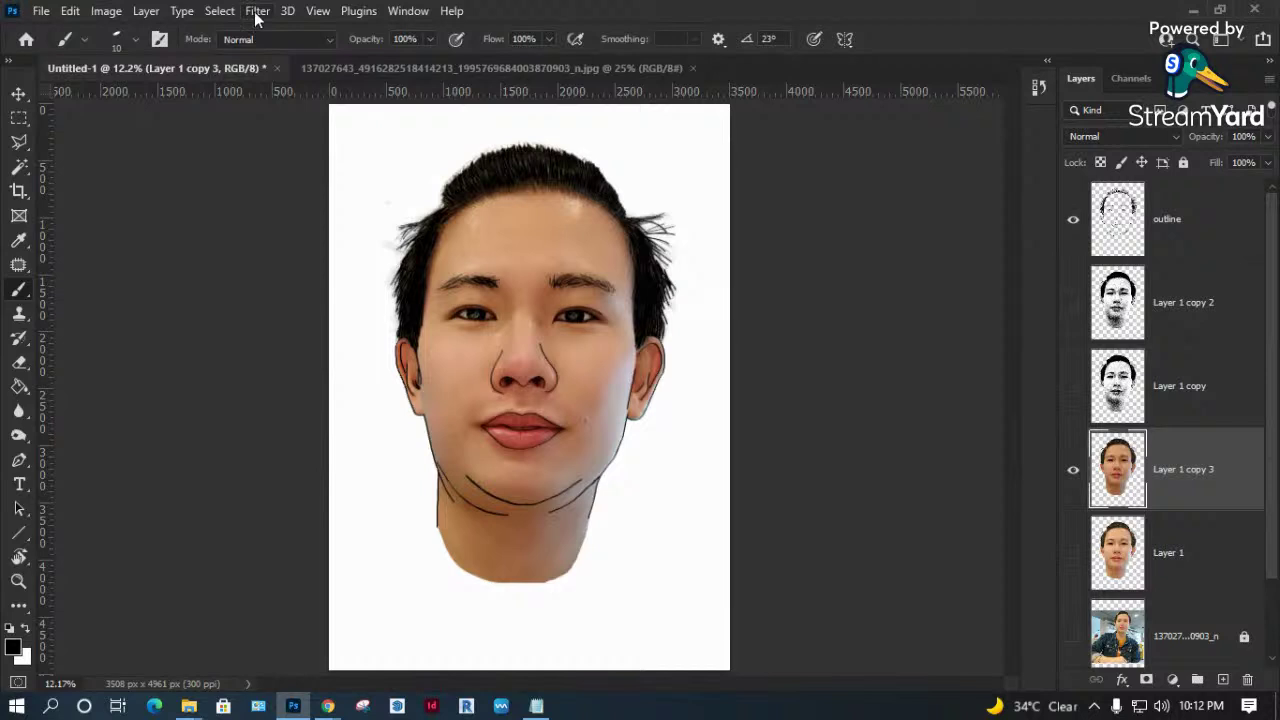
Launch the AKVIS Sketch filter on the face layer, continuing as a trial.
click(257, 12)
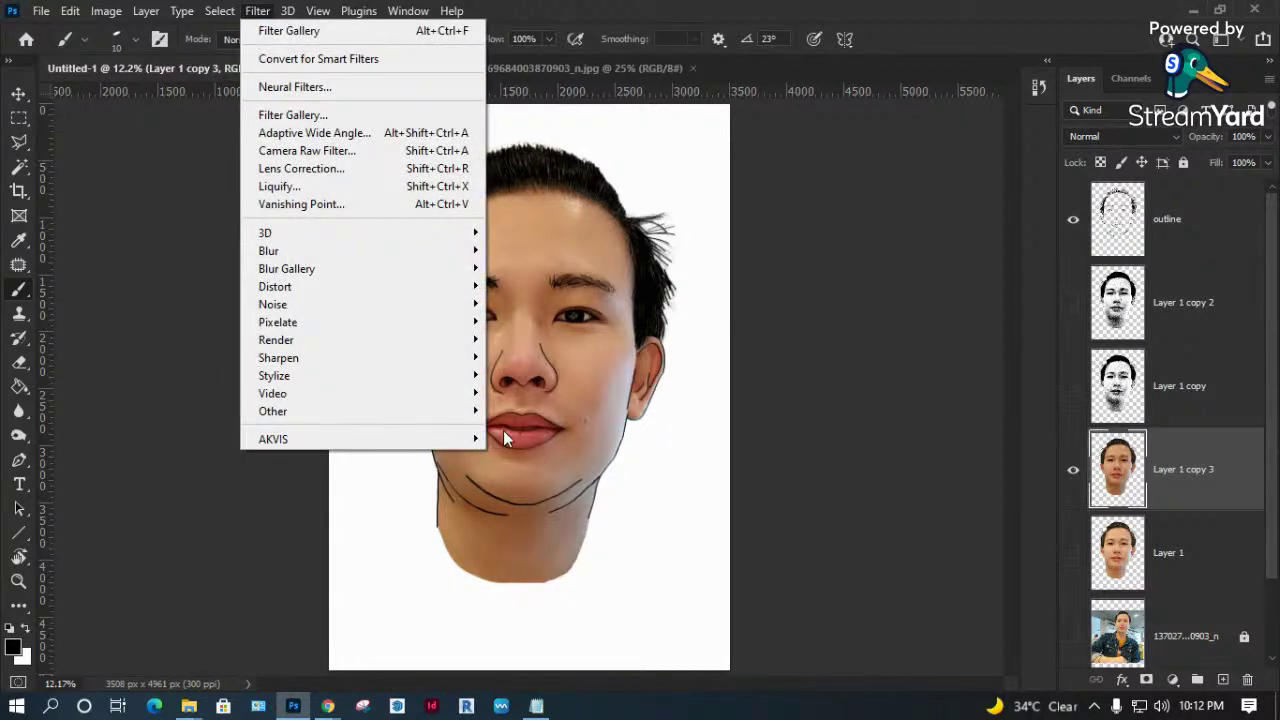
click(505, 438)
click(257, 12)
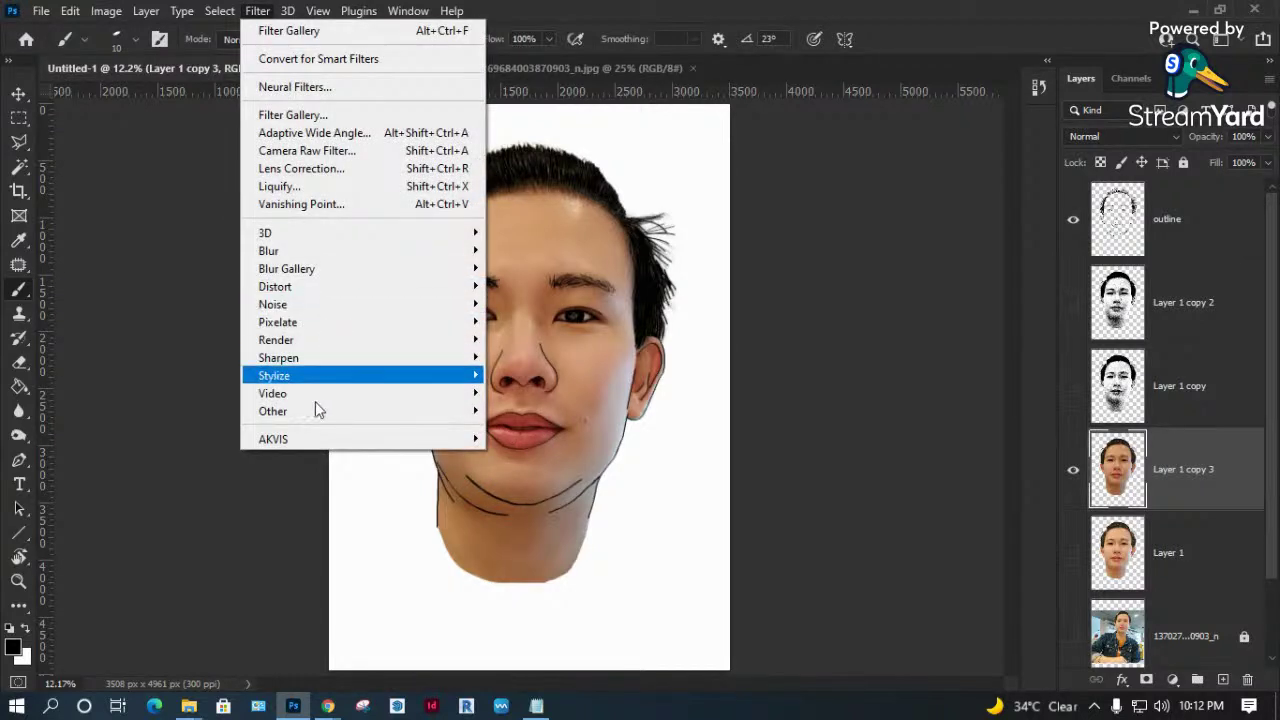
click(504, 434)
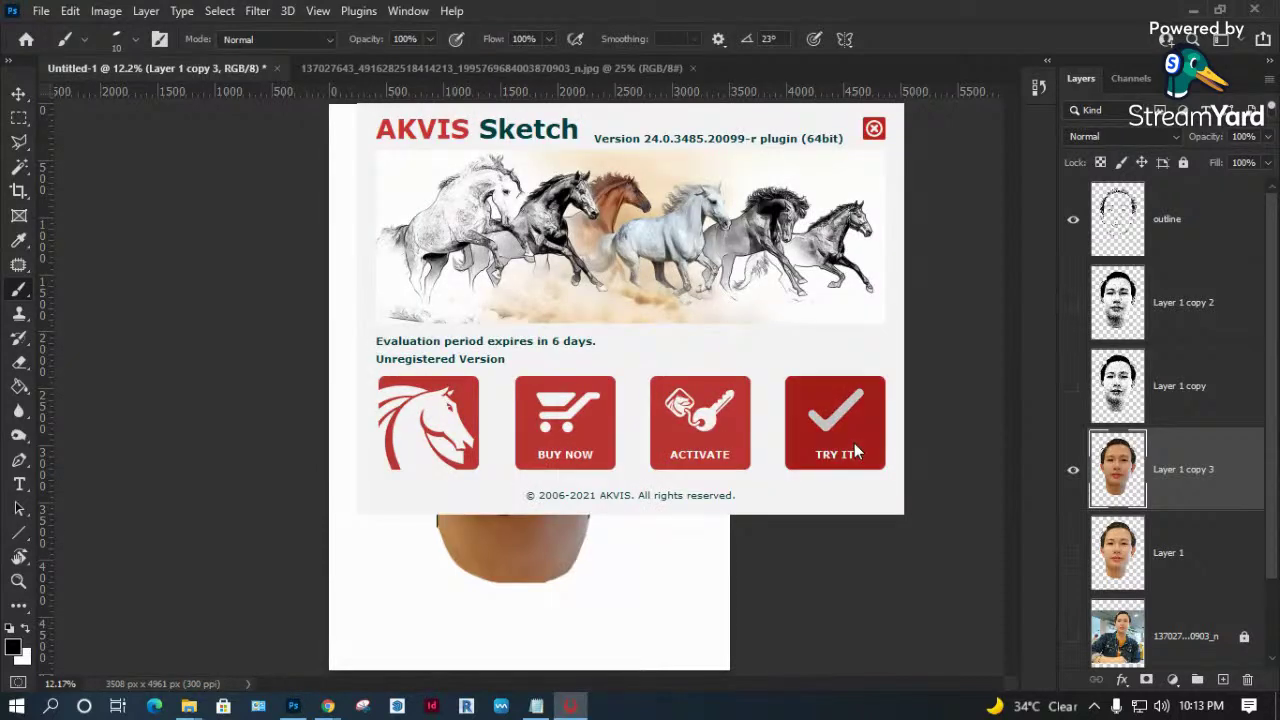
click(836, 450)
click(706, 380)
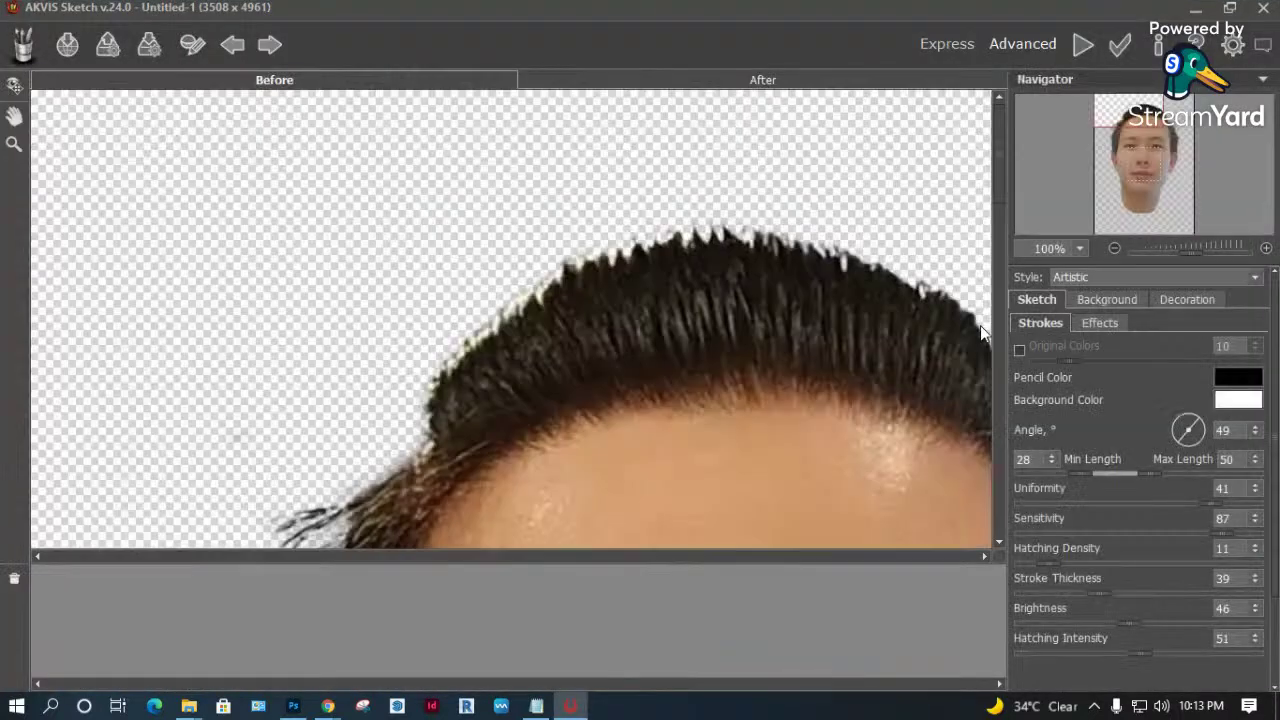
Set stroke length 11/31, hatching density 19, brightness 40, and render the sketch.
drag(552, 325, 551, 273)
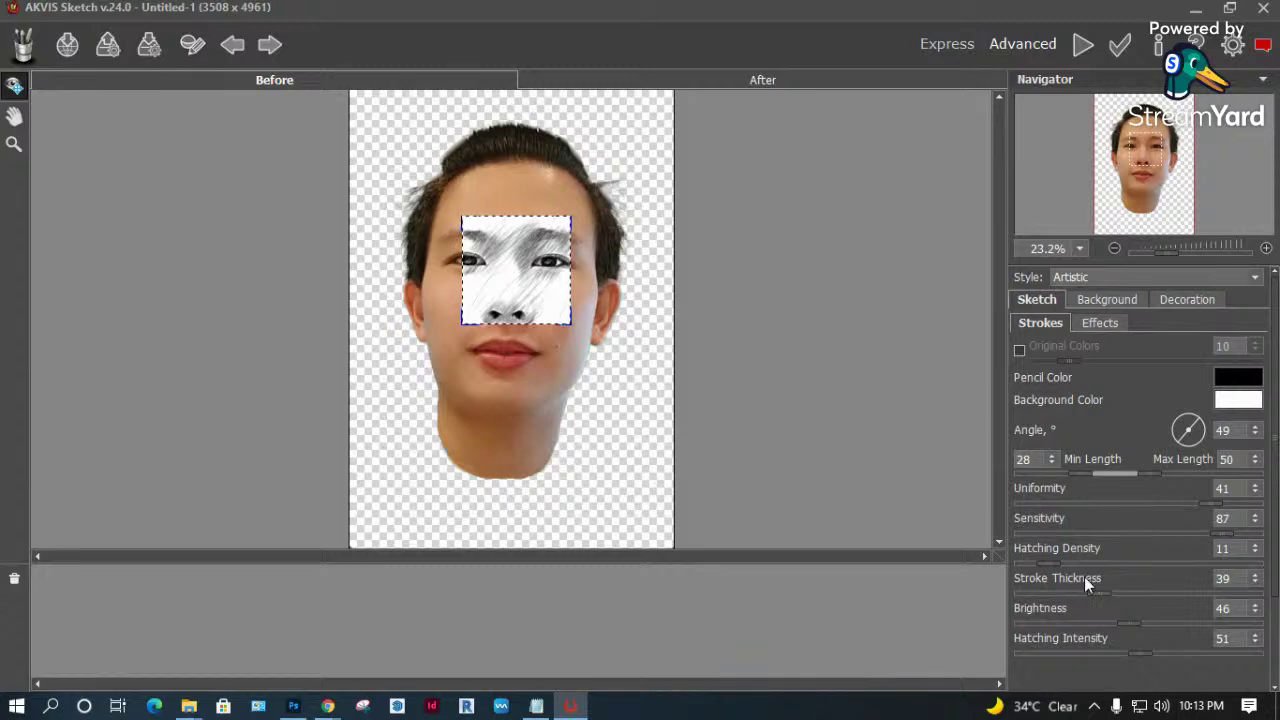
click(1078, 474)
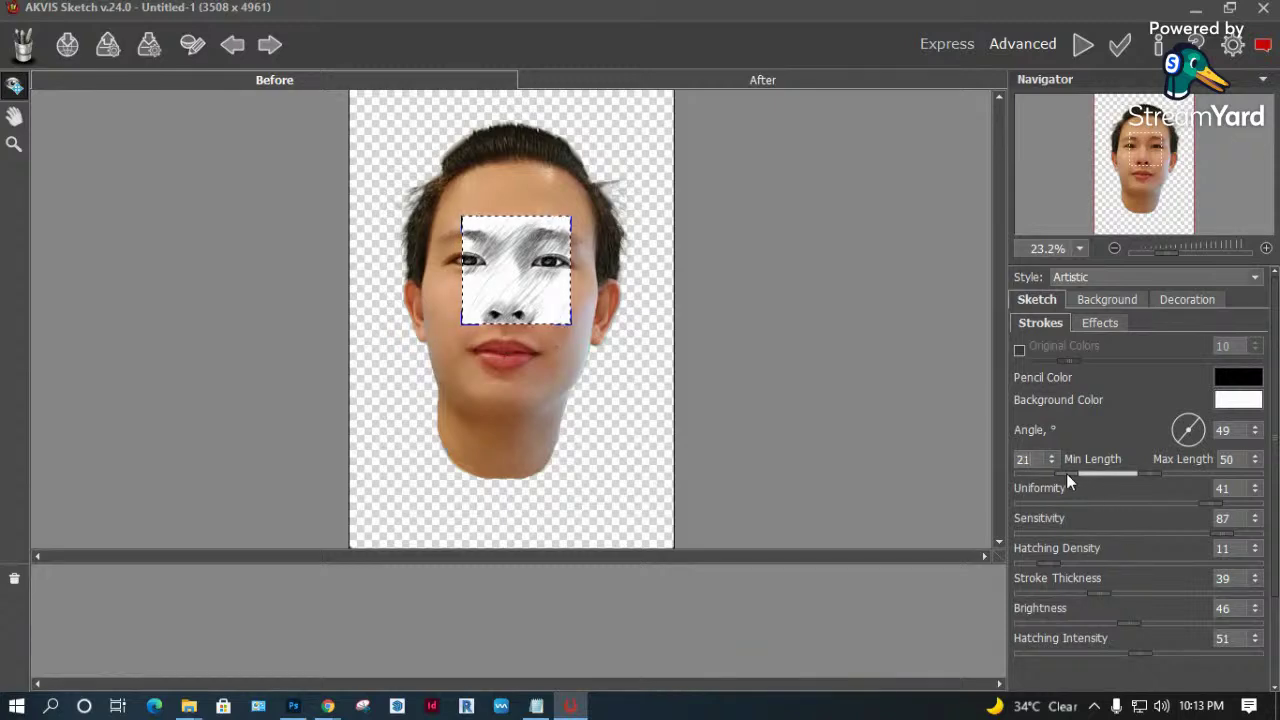
drag(1148, 473, 1046, 473)
click(1062, 474)
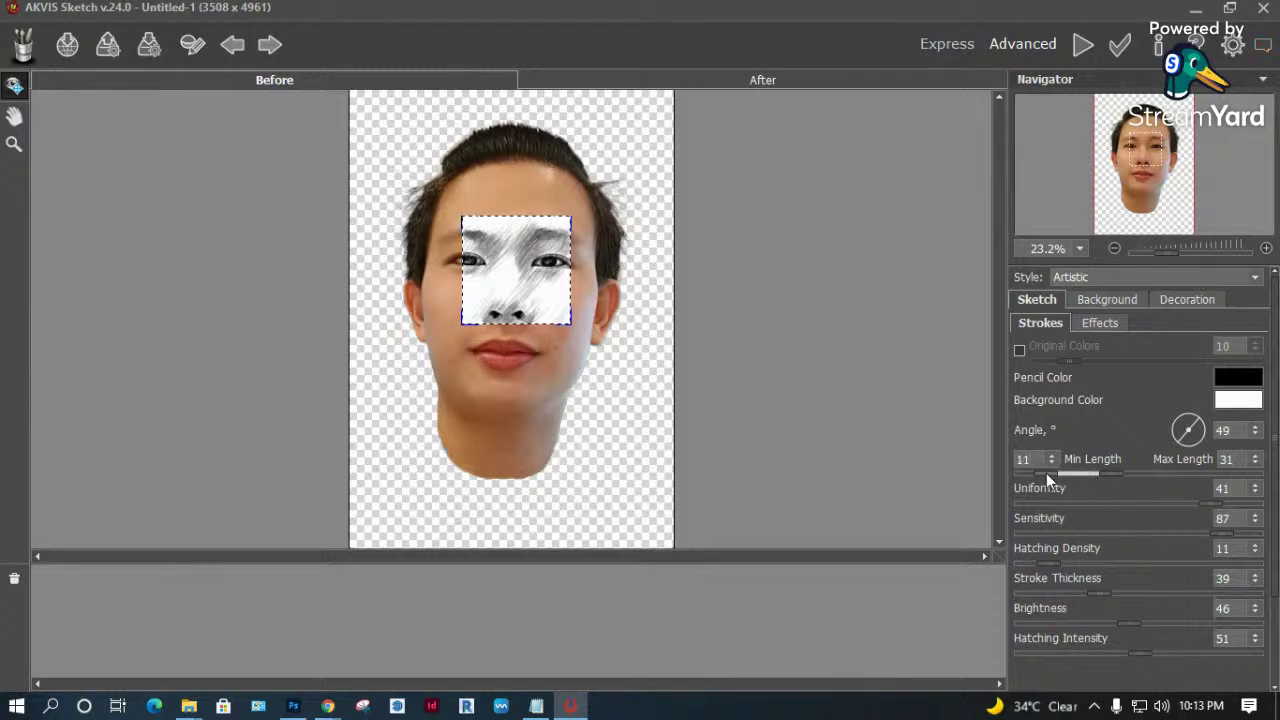
click(1077, 563)
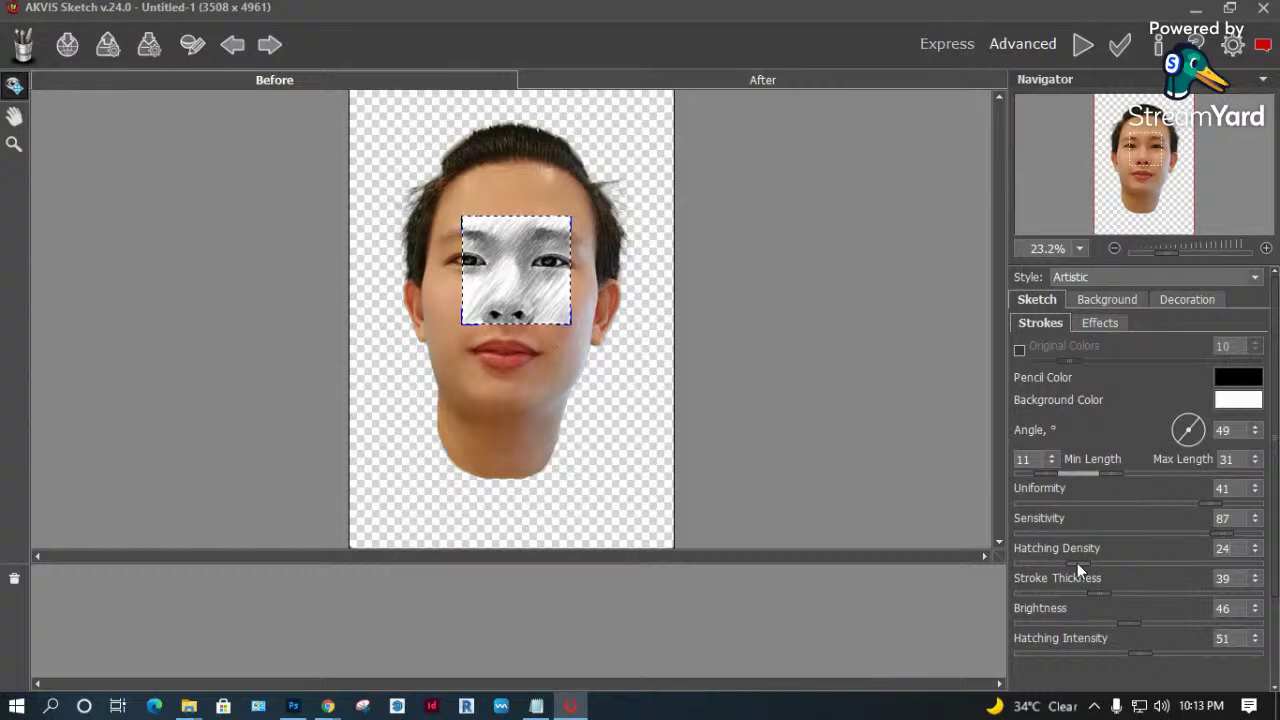
drag(1076, 563, 1066, 563)
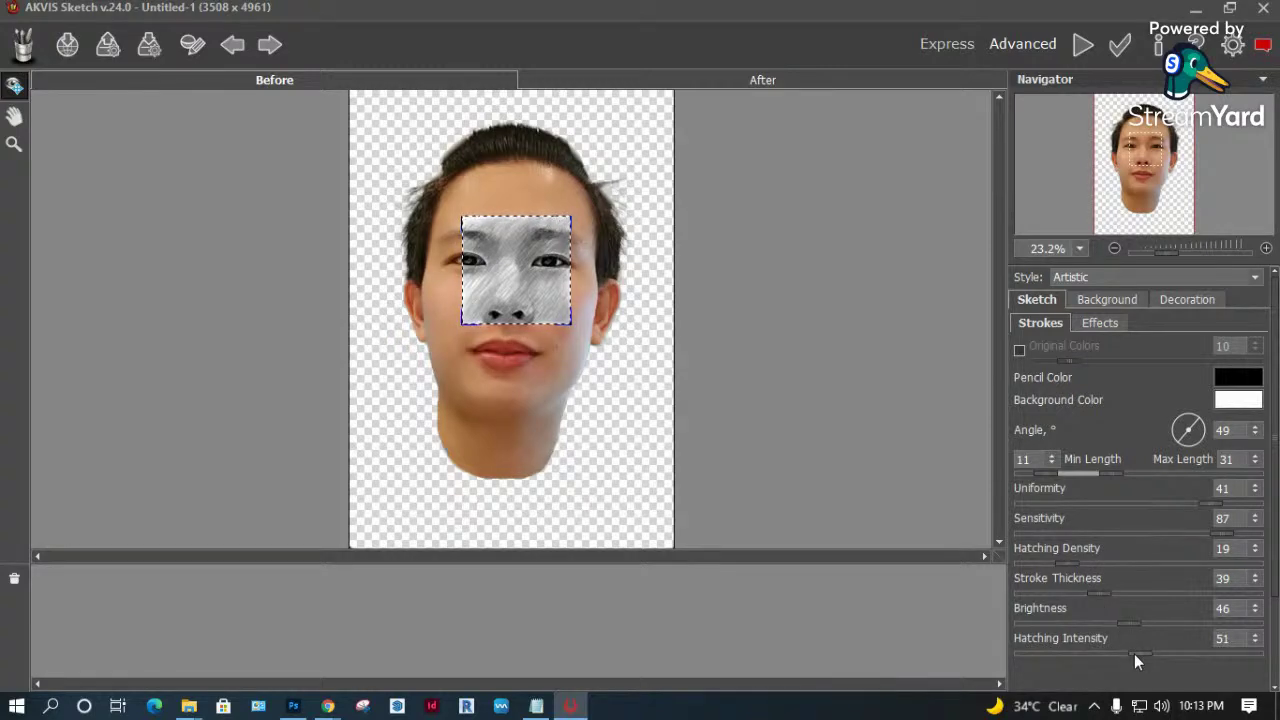
drag(1125, 624, 1113, 626)
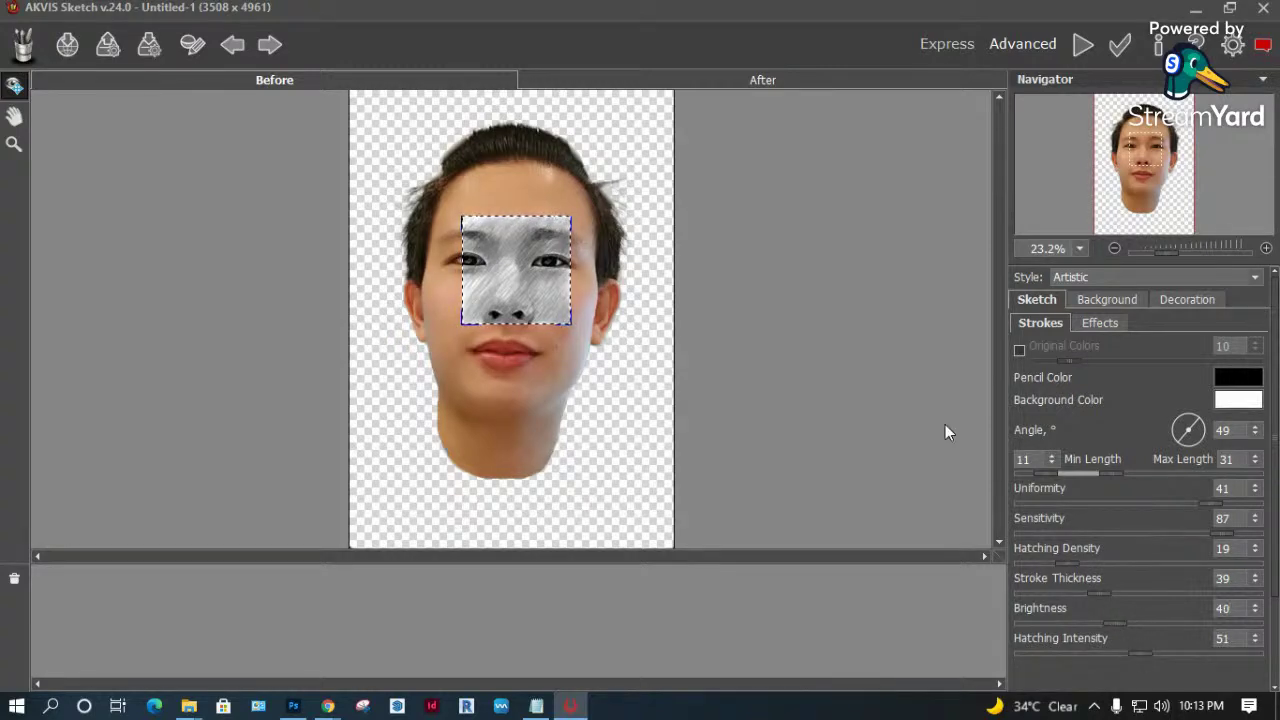
click(1120, 44)
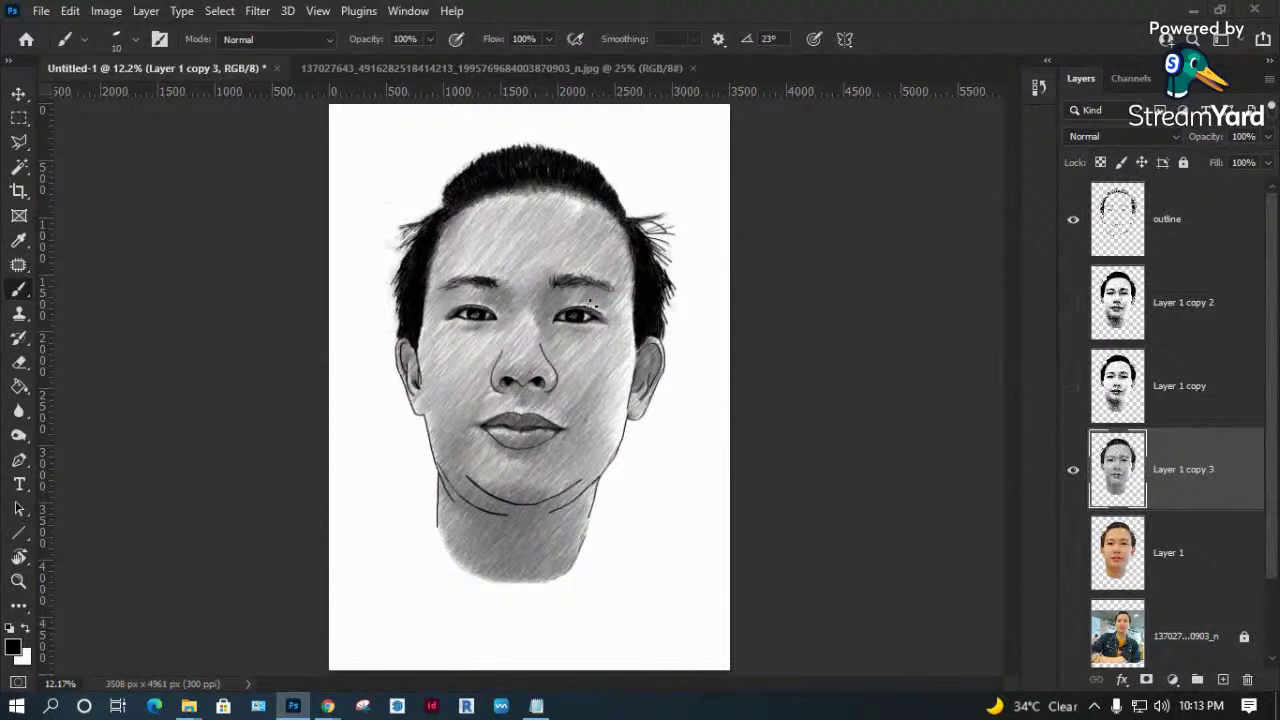
Toggle the hatch, stippled and colour face layers to compare, then select Layer 1.
click(1073, 469)
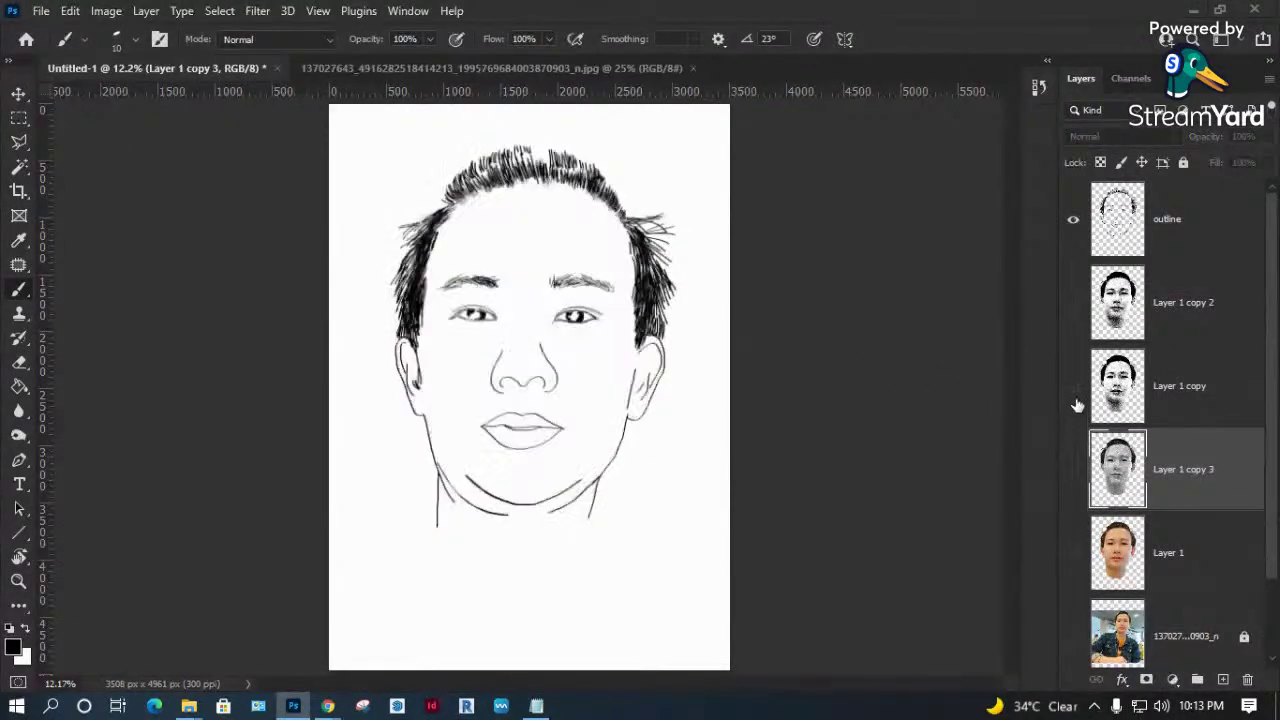
click(1073, 386)
click(1073, 469)
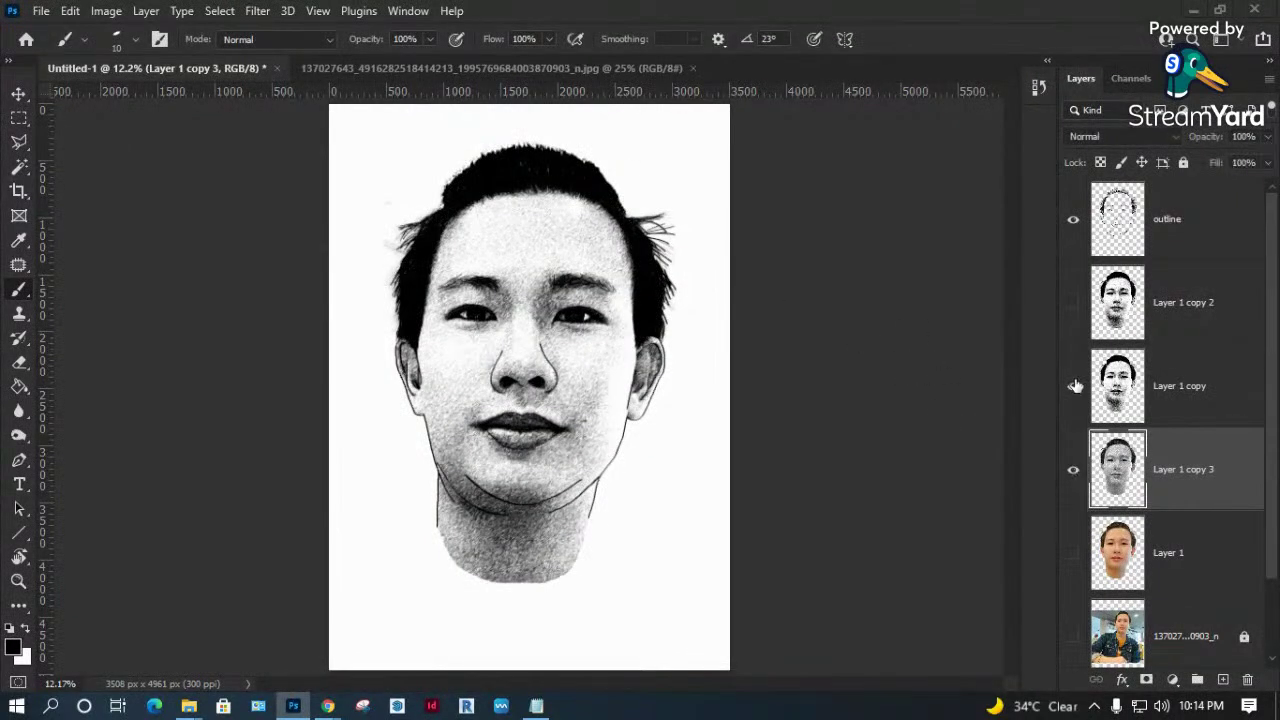
click(1068, 470)
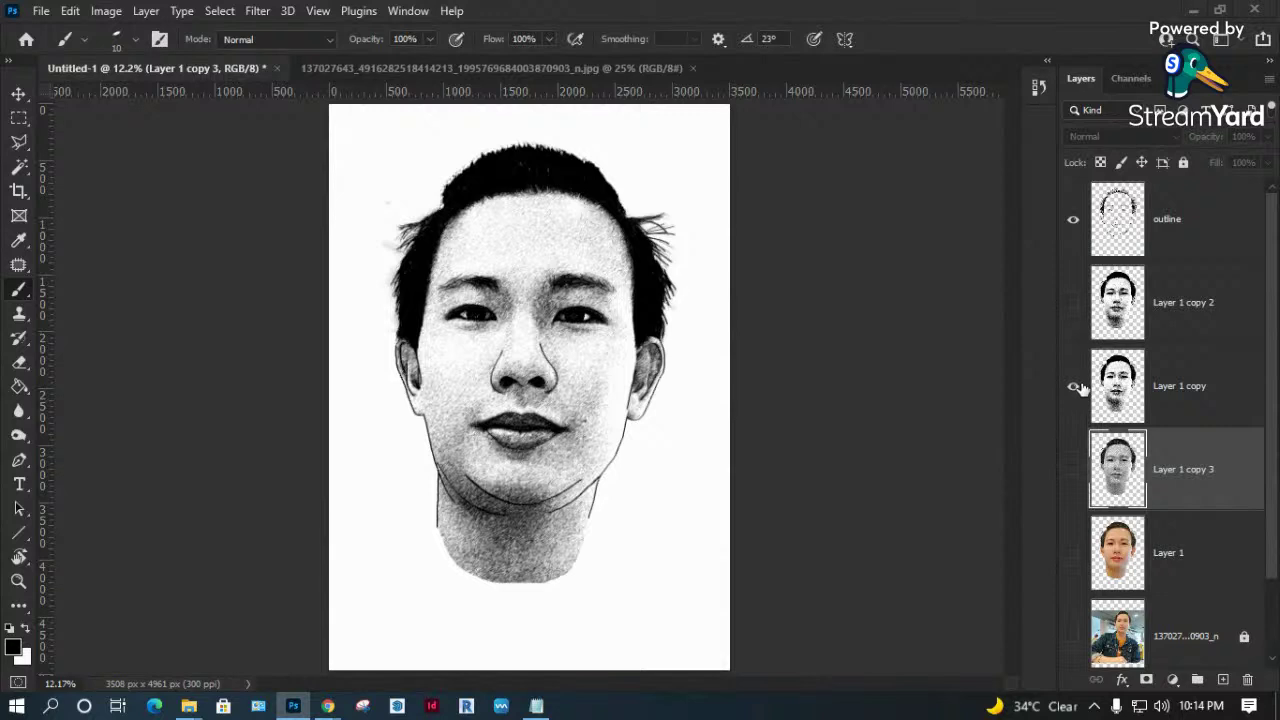
click(1075, 387)
click(1074, 470)
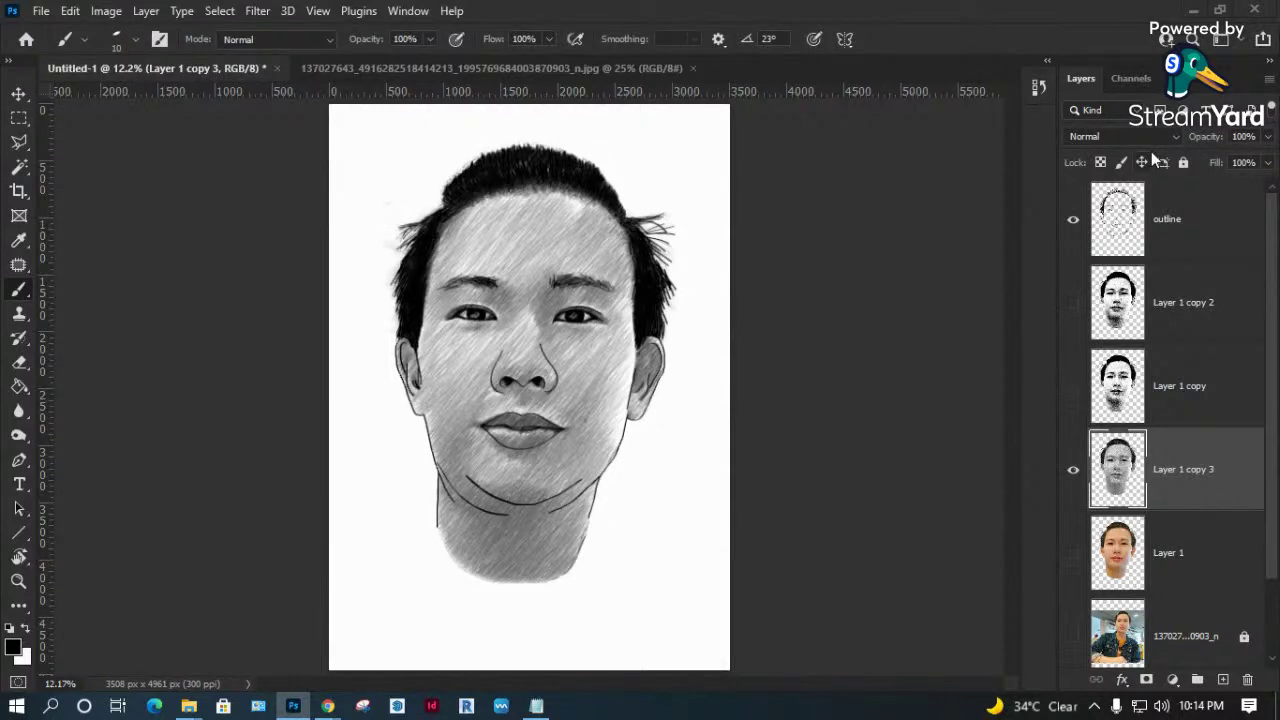
click(1073, 556)
click(1200, 537)
click(1073, 469)
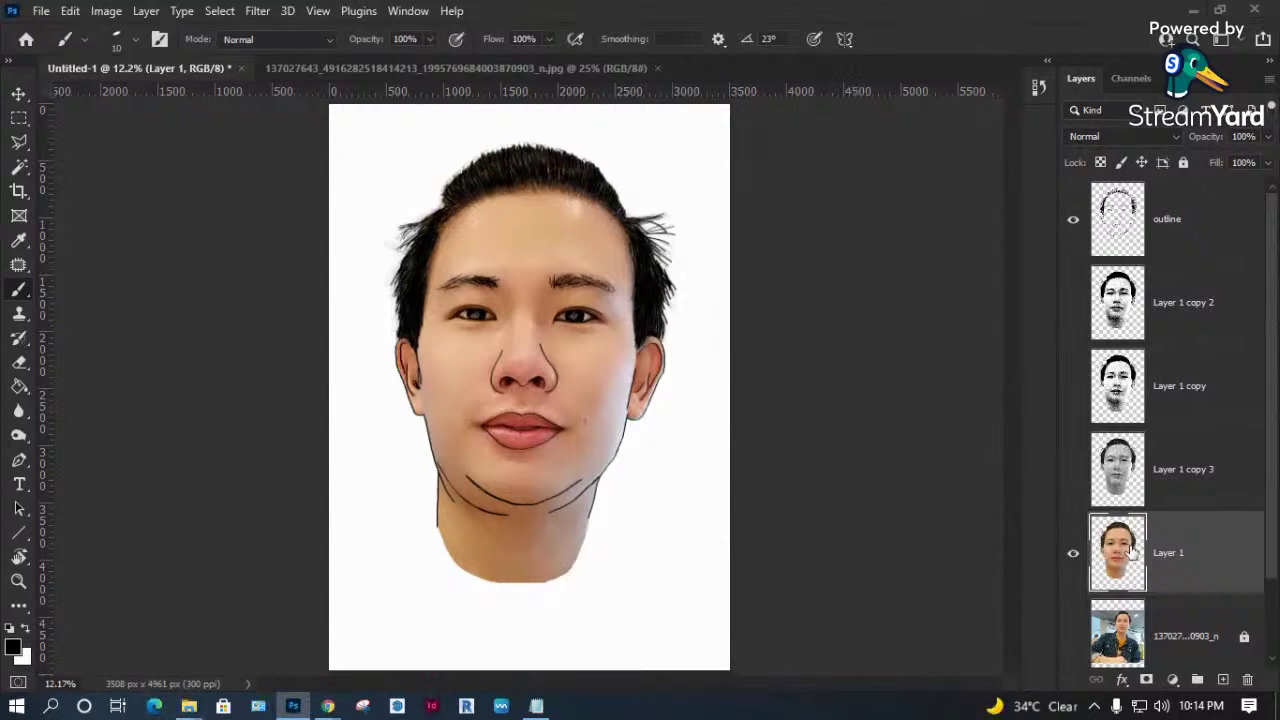
Duplicate the colour face layer Layer 1 as Layer 1 copy 4.
scroll(1138, 548, down, 1)
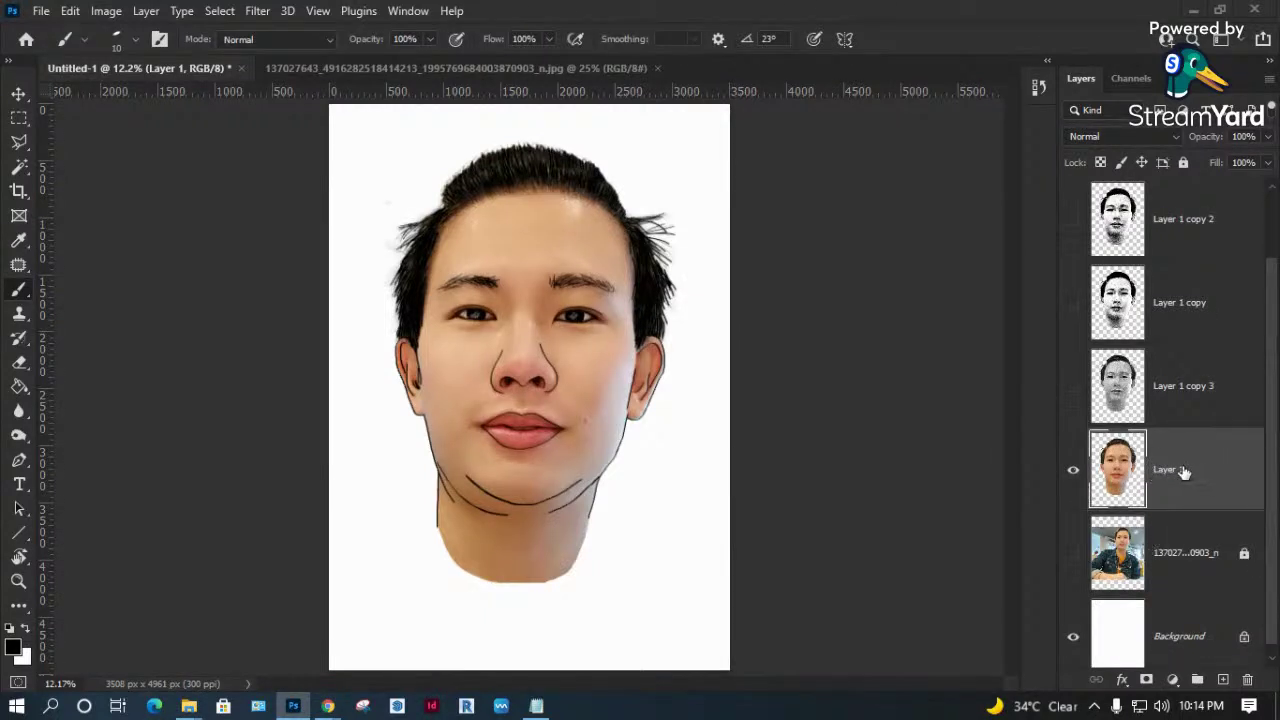
drag(1177, 476, 1170, 510)
mouse_move(1188, 553)
mouse_down()
mouse_move(1203, 561)
mouse_move(1224, 681)
mouse_up()
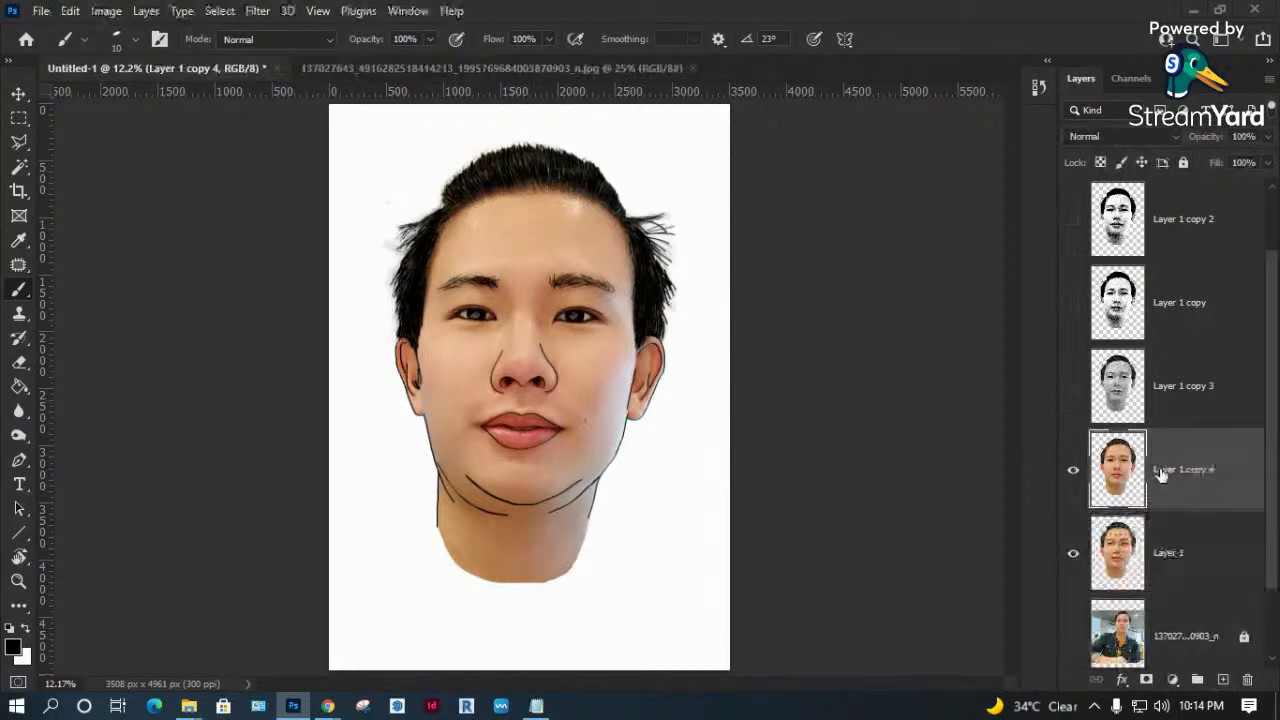
Tone the duplicate to brightness -24, contrast 27, and re-show hatch layer Layer 1 copy 3.
click(108, 12)
mouse_move(135, 60)
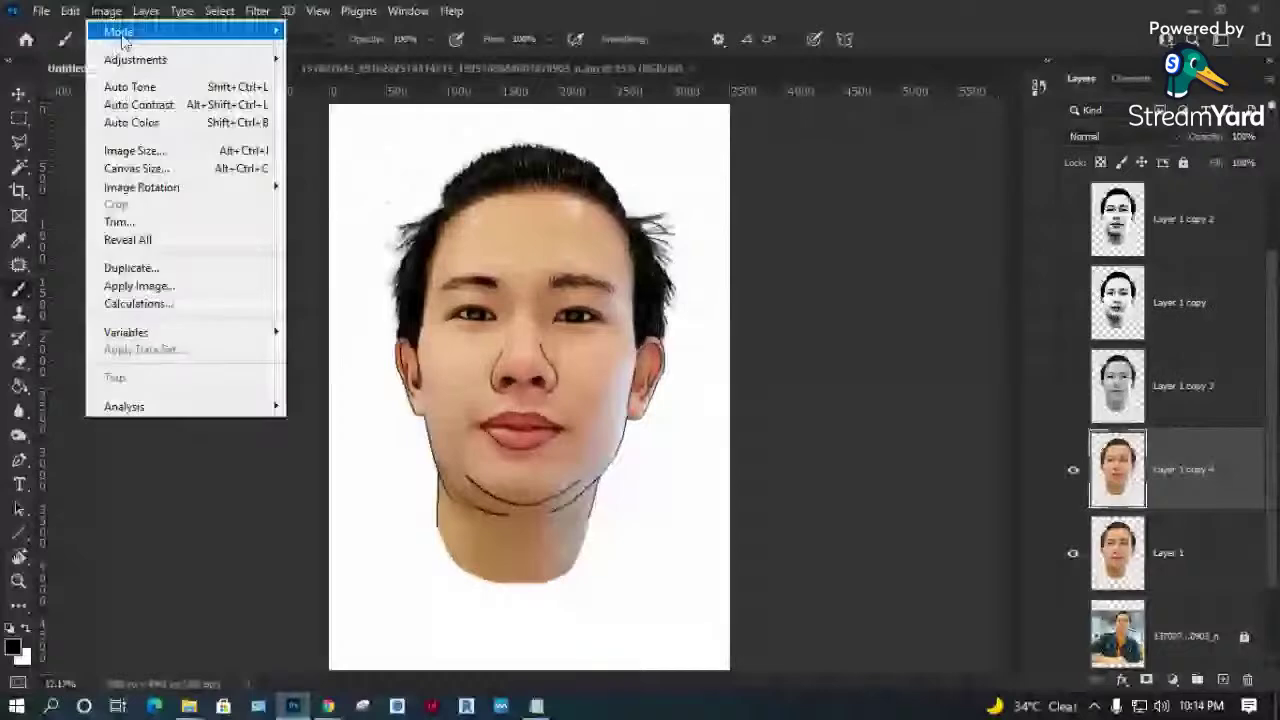
click(350, 60)
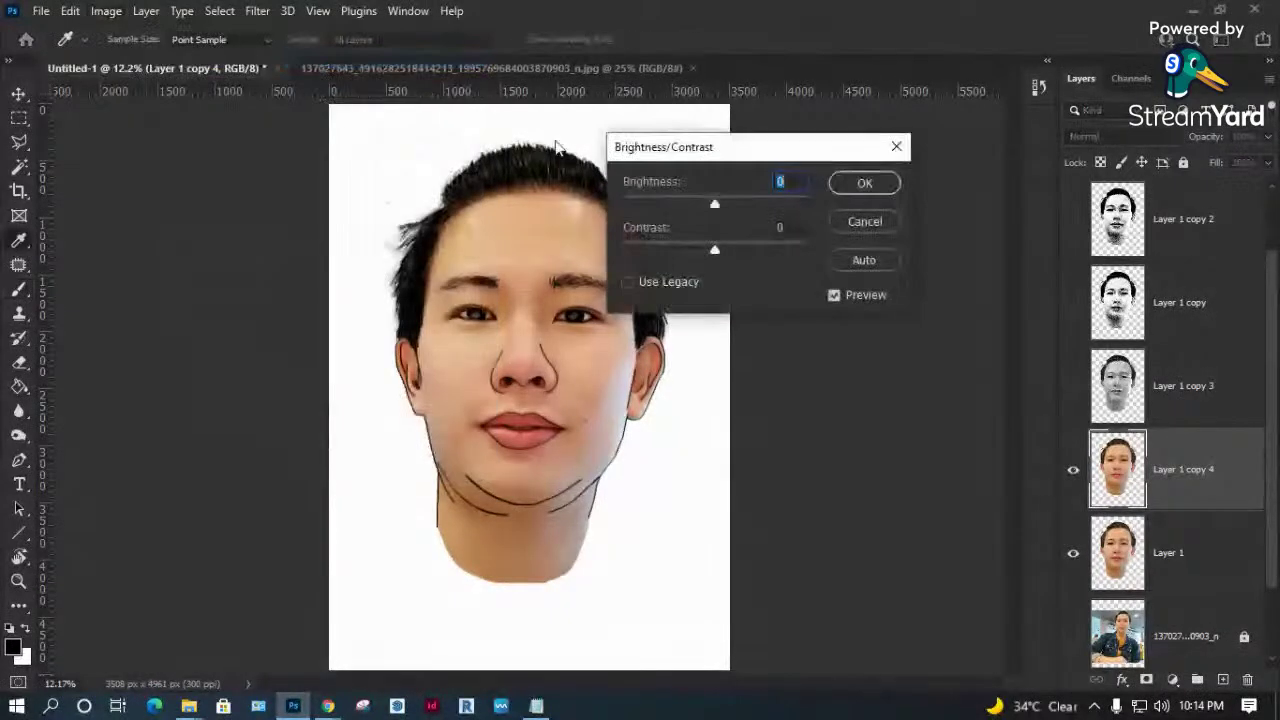
drag(714, 205, 691, 205)
drag(745, 249, 746, 249)
drag(691, 205, 699, 205)
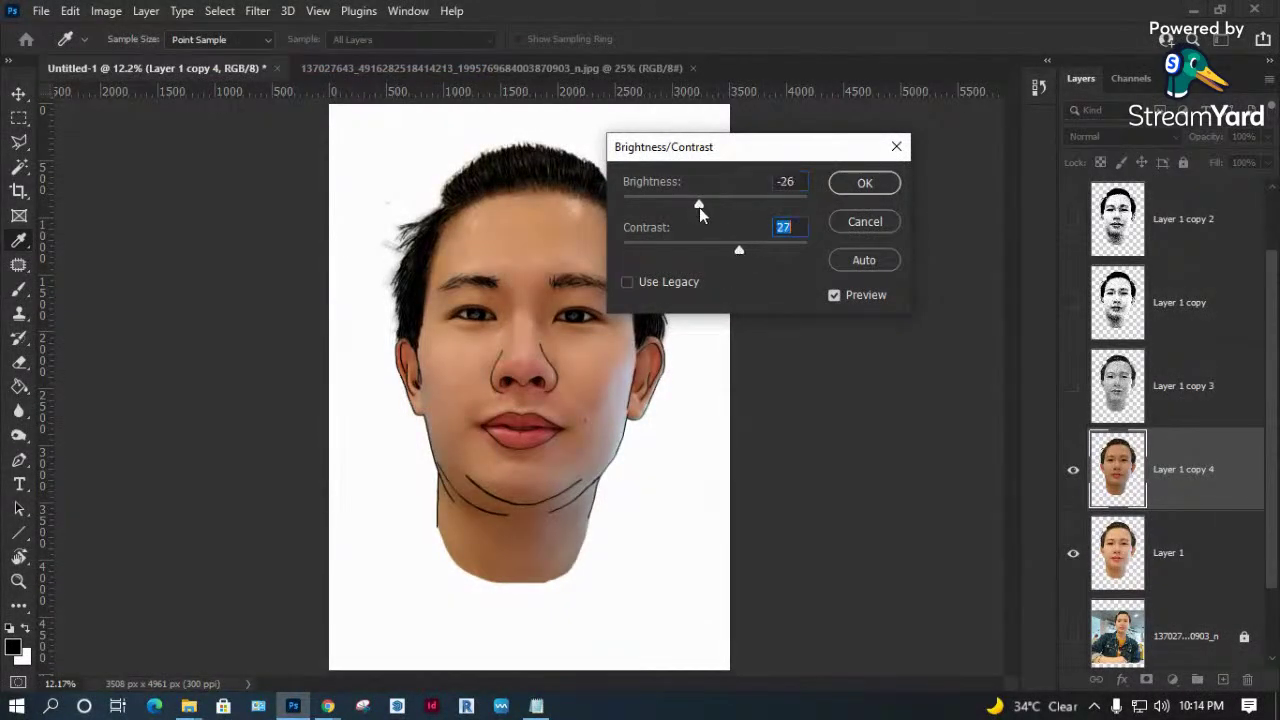
click(858, 184)
key(b)
click(1163, 400)
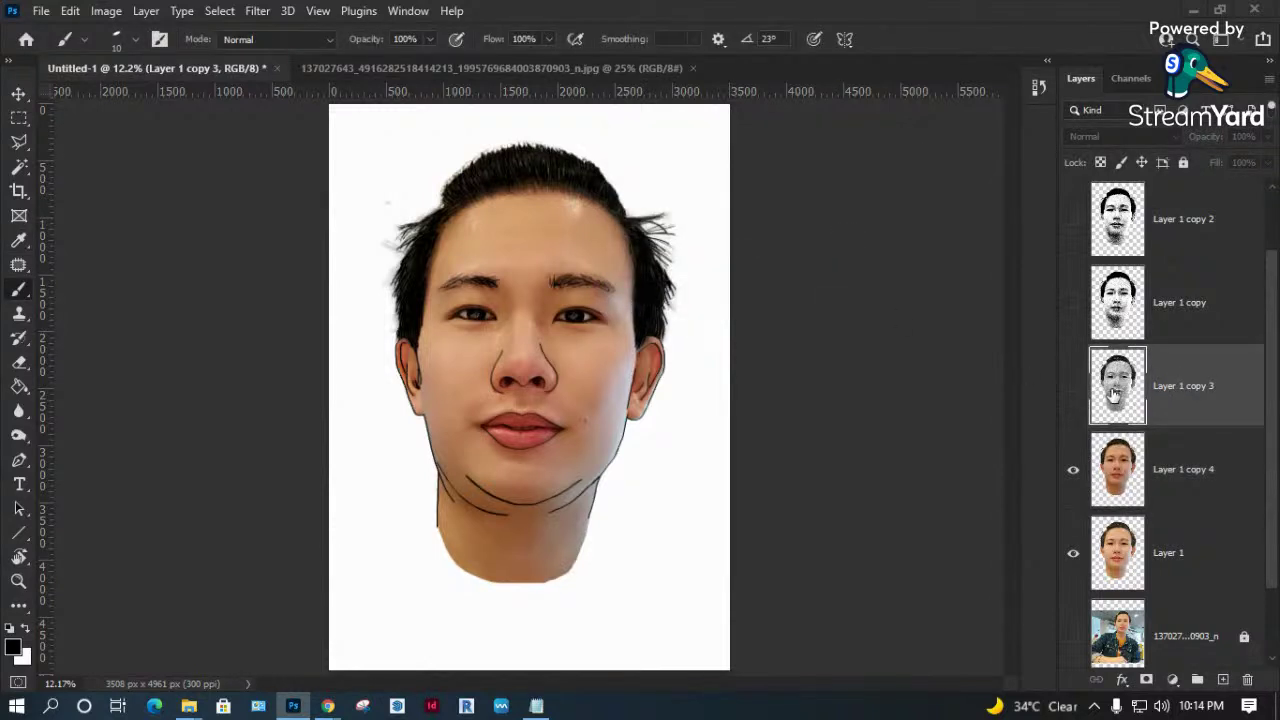
click(1073, 386)
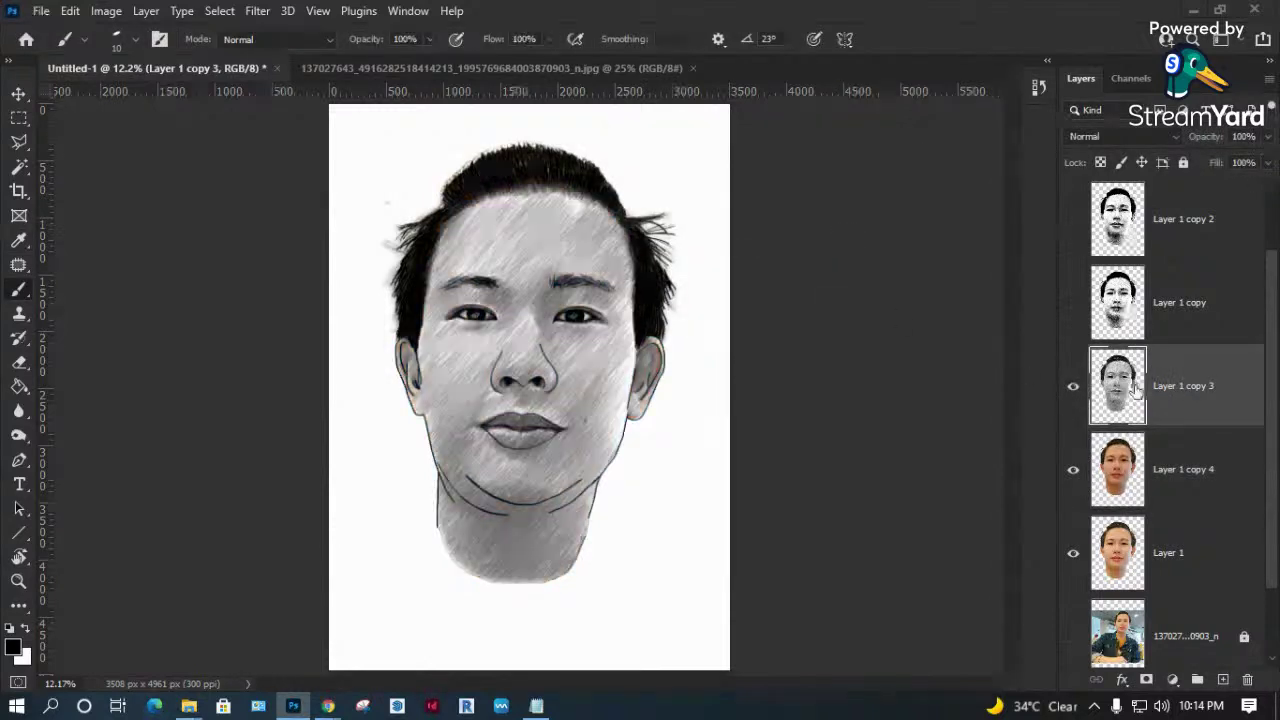
Blend Layer 1 copy 3 in Overlay mode and compare it with the other sketch layers.
click(1131, 136)
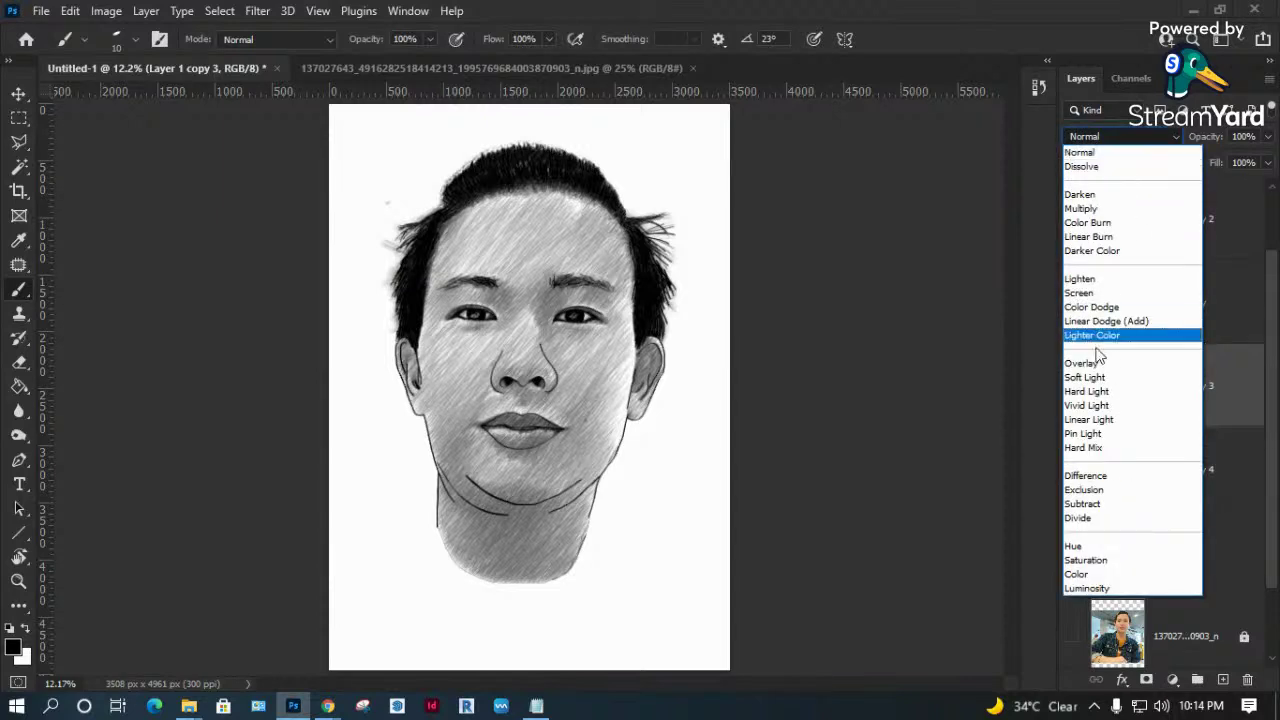
click(1097, 366)
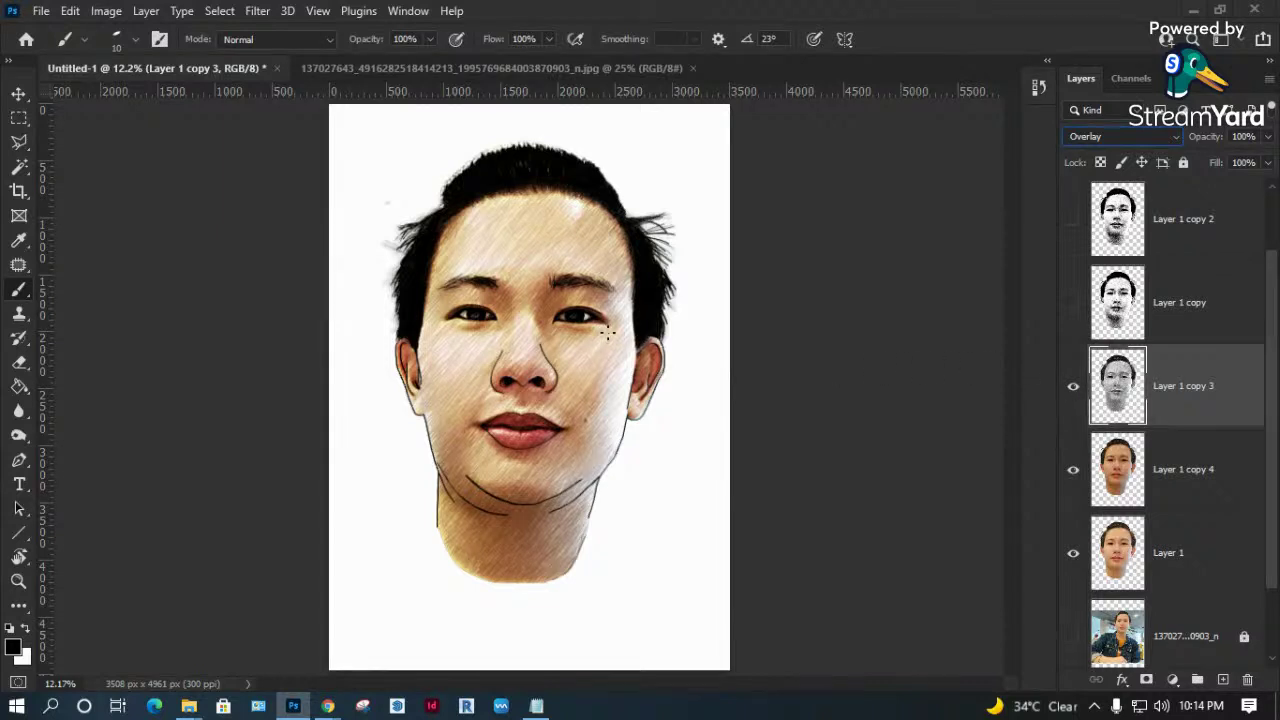
click(1073, 388)
click(1073, 303)
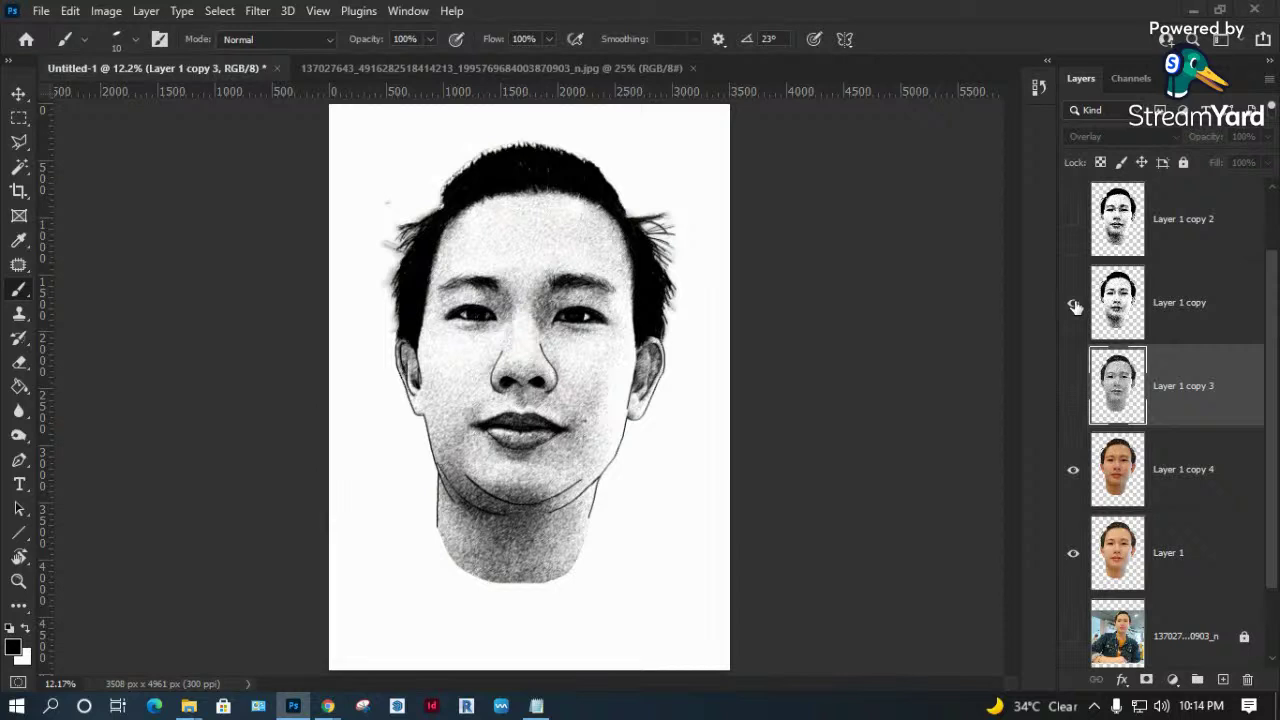
click(1073, 303)
click(1072, 219)
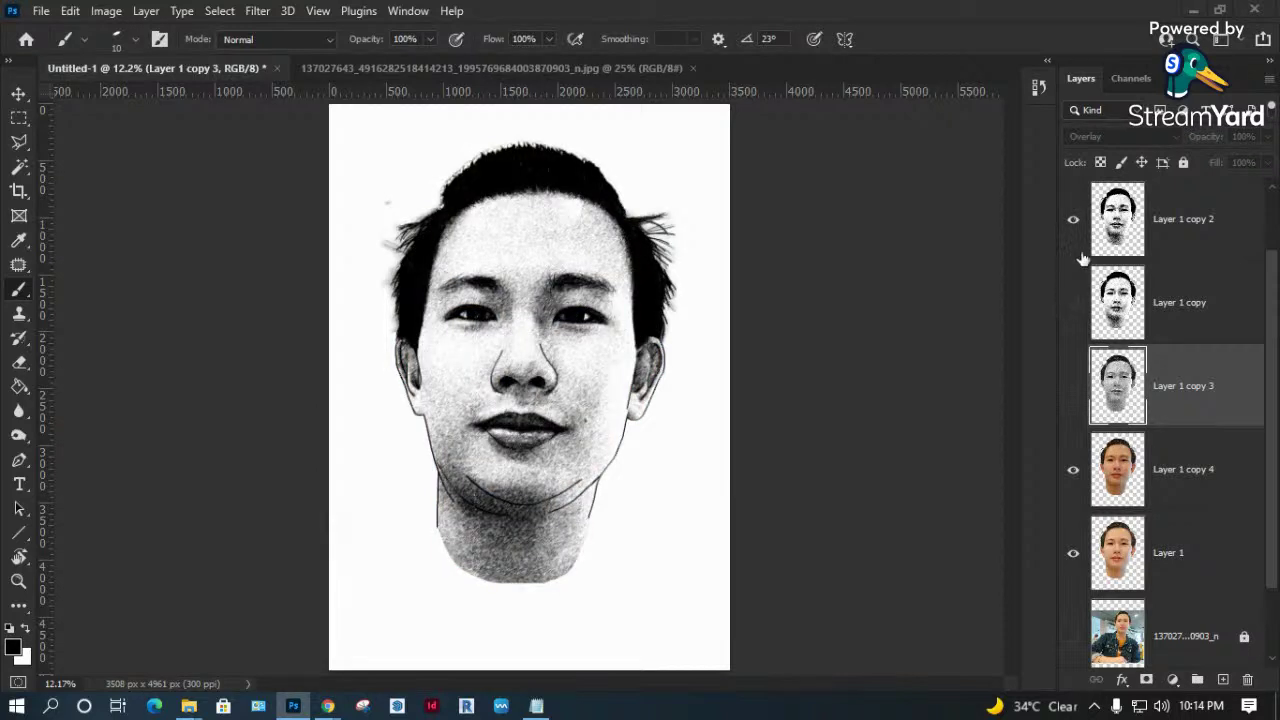
click(1073, 219)
click(1073, 303)
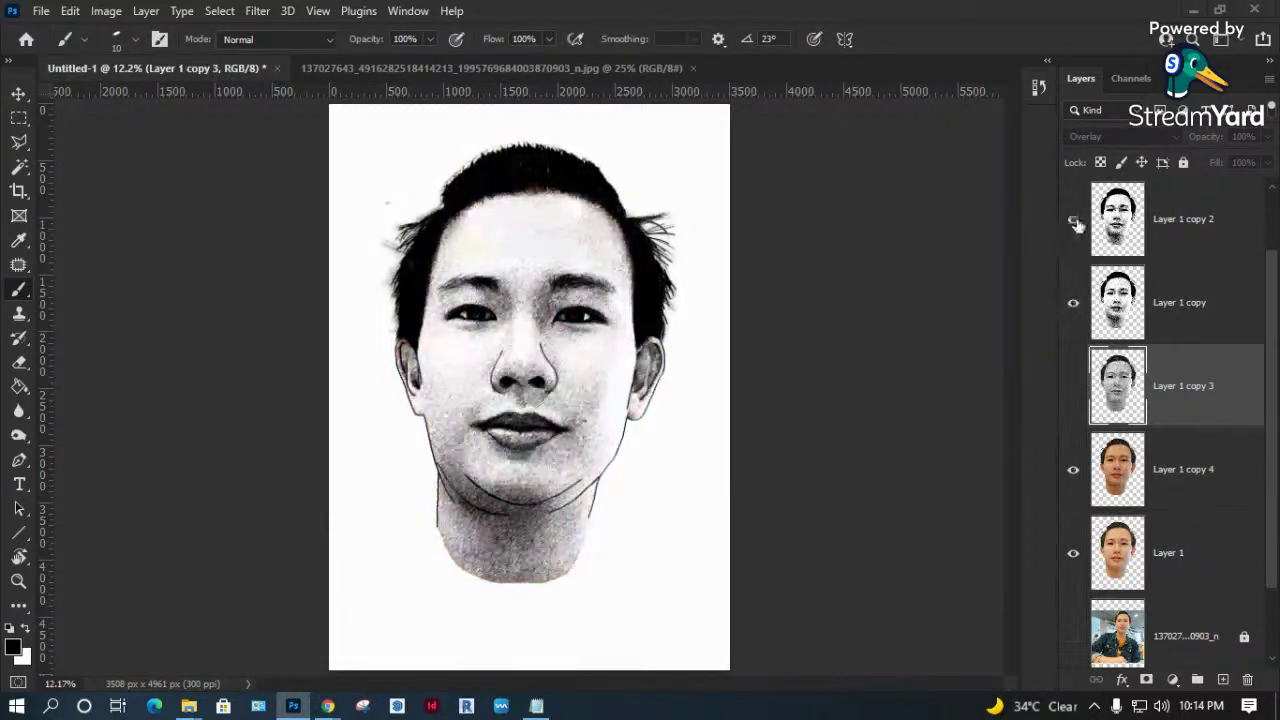
click(1073, 219)
Remove the Layer 1 copy 2 sketch layer.
click(1180, 225)
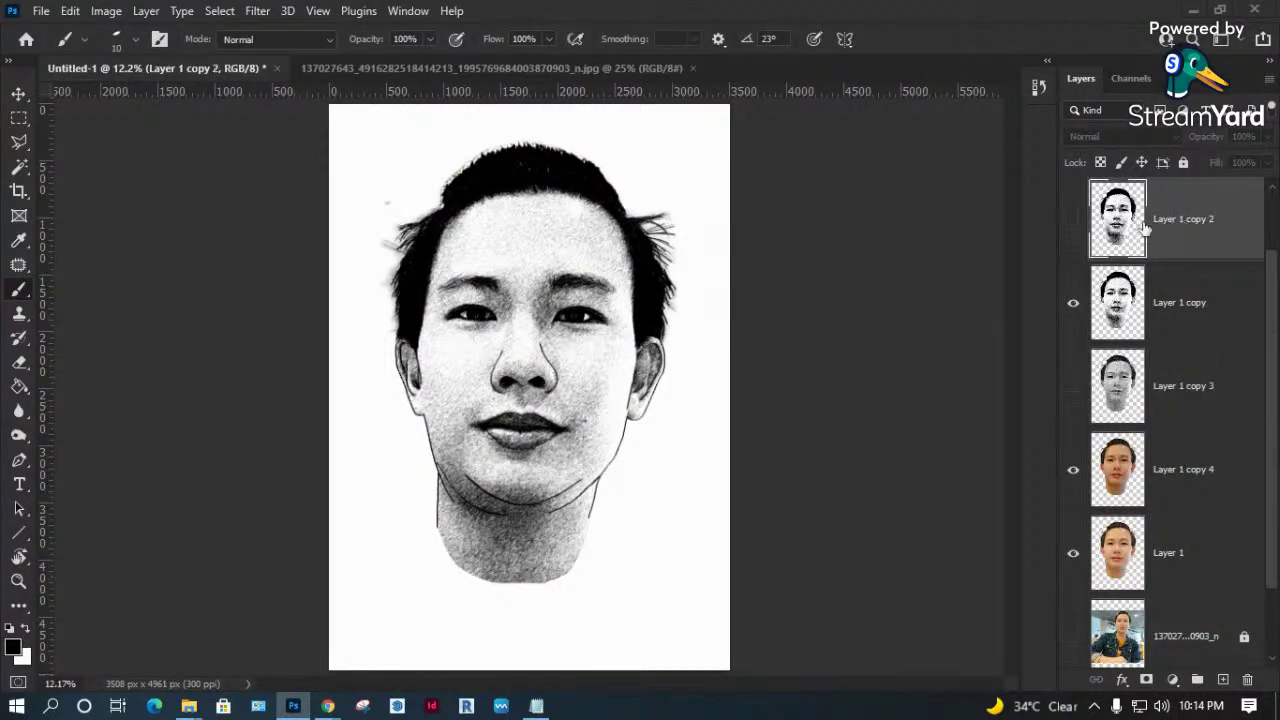
click(1075, 220)
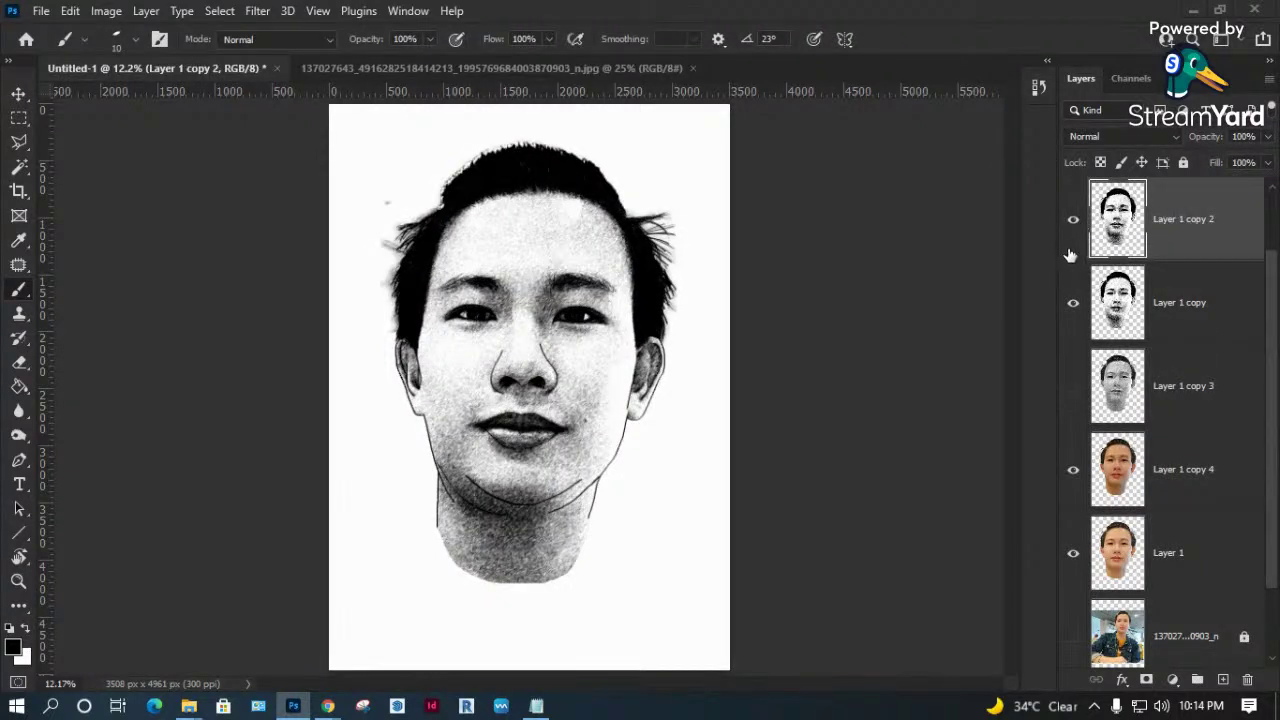
key(ctrl+e)
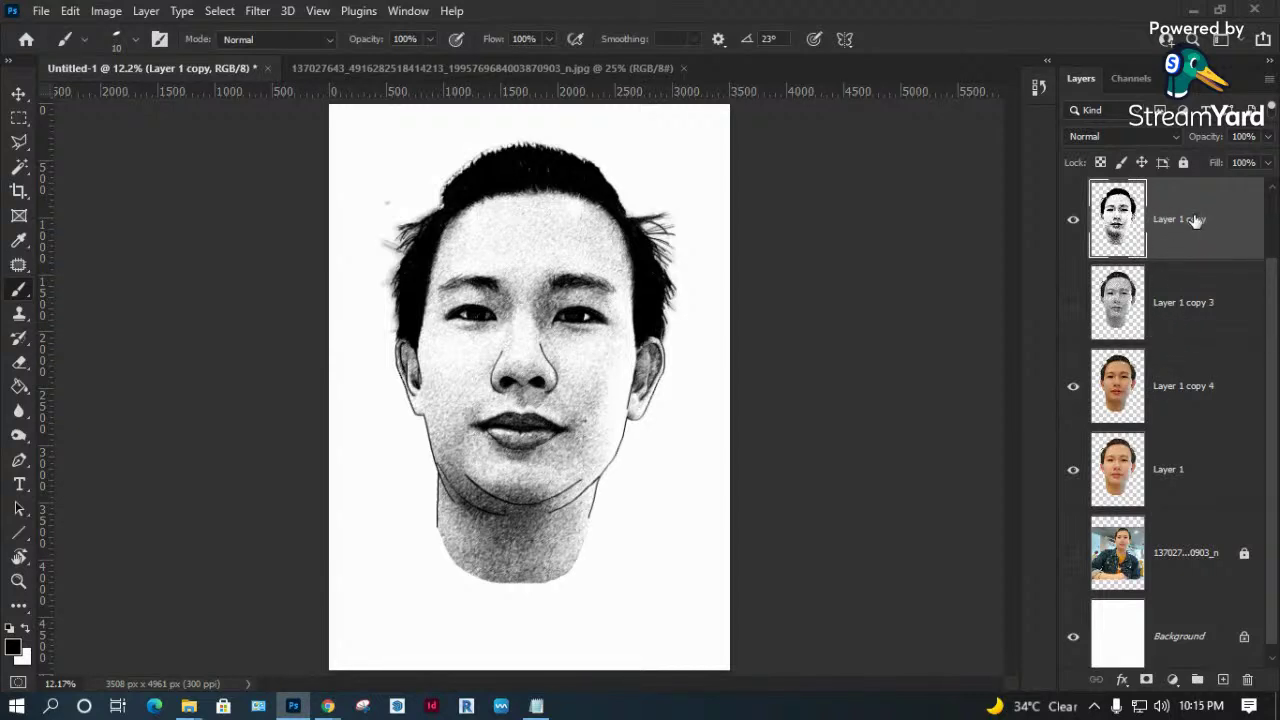
click(1075, 220)
Hide the hatched Layer 1 copy 3 and set Layer 1 copy to Overlay blend mode.
click(1073, 302)
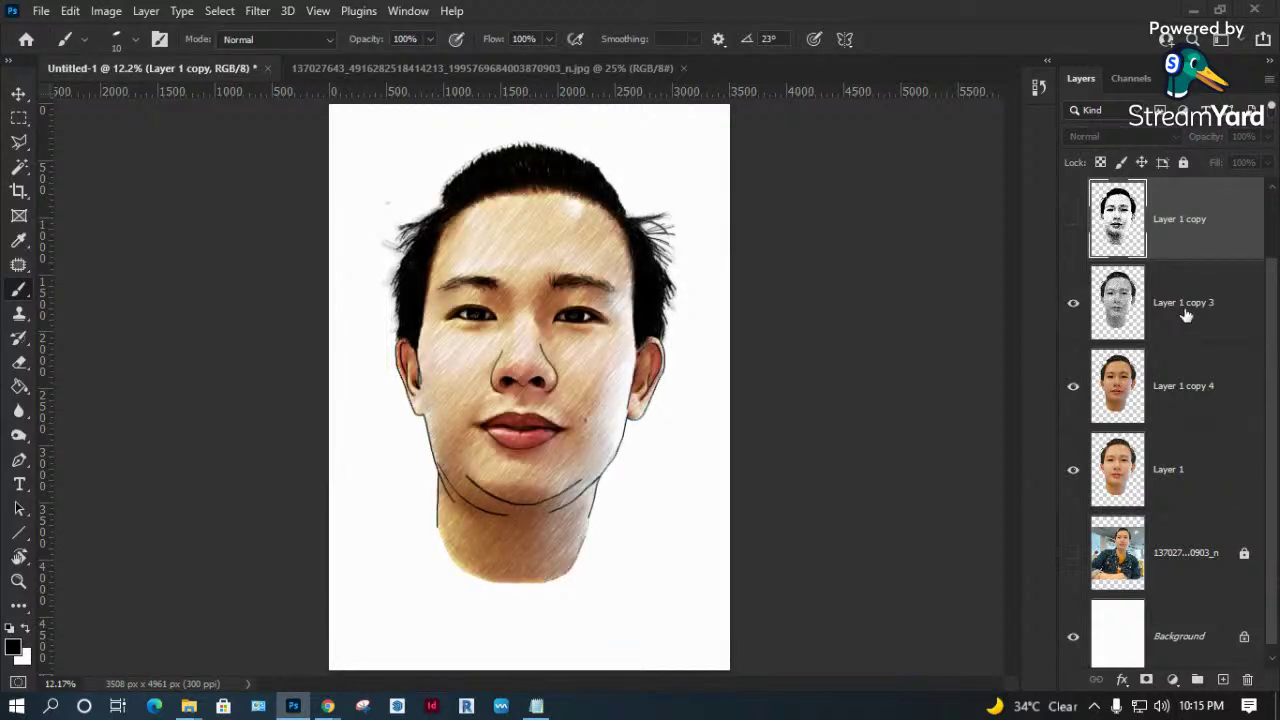
click(1157, 312)
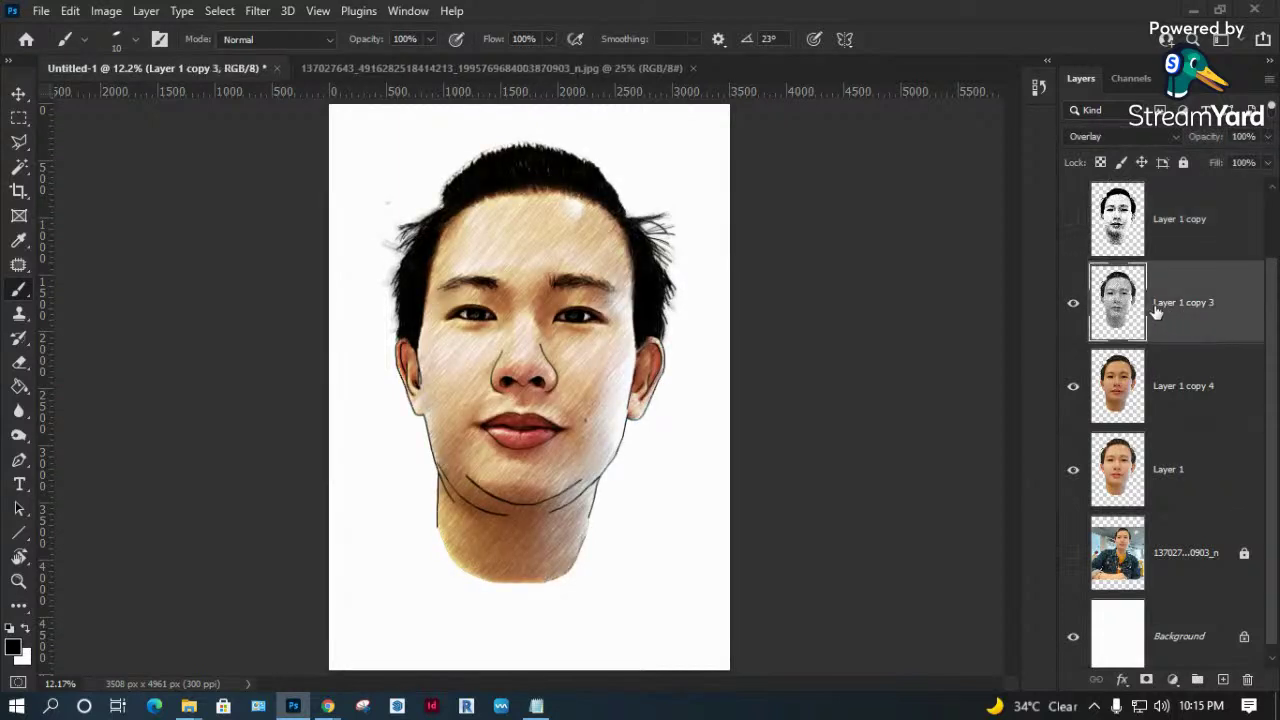
click(1073, 302)
click(1177, 233)
click(1074, 220)
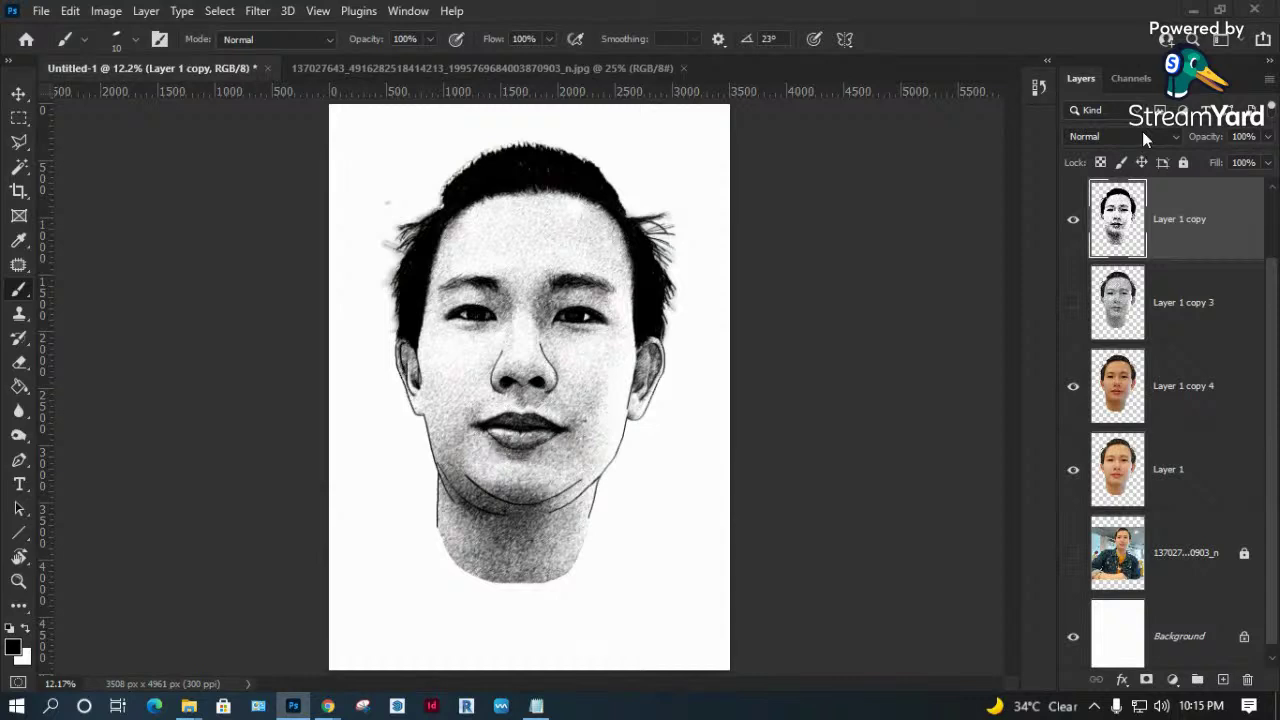
click(1142, 135)
click(1098, 366)
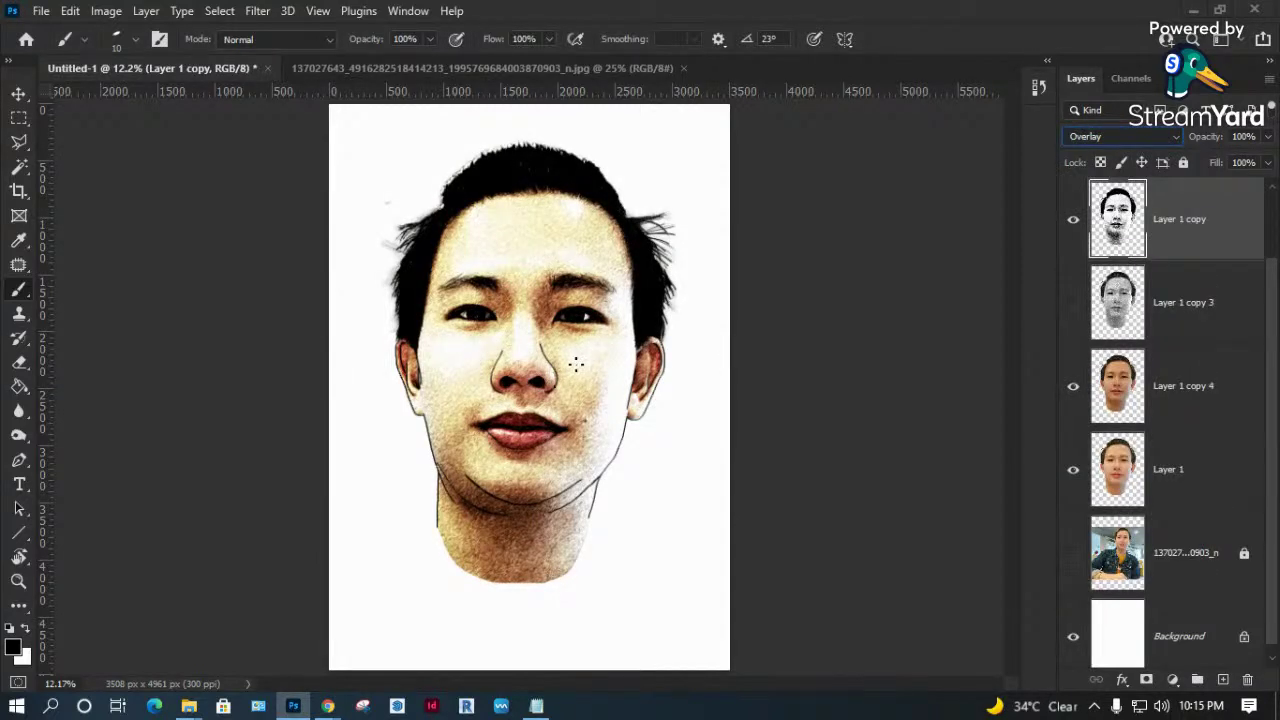
Lower Layer 1 copy's fill to 18%, toggling layers to compare the look.
click(1073, 218)
click(1073, 302)
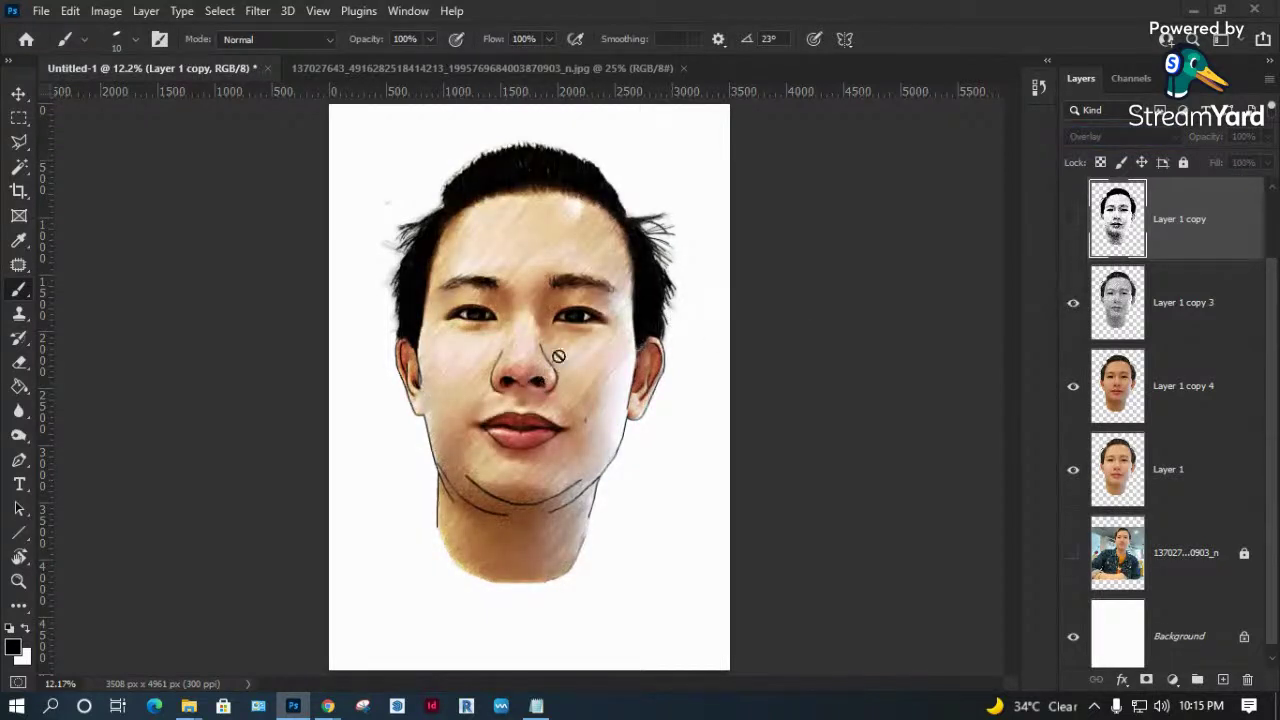
click(1073, 219)
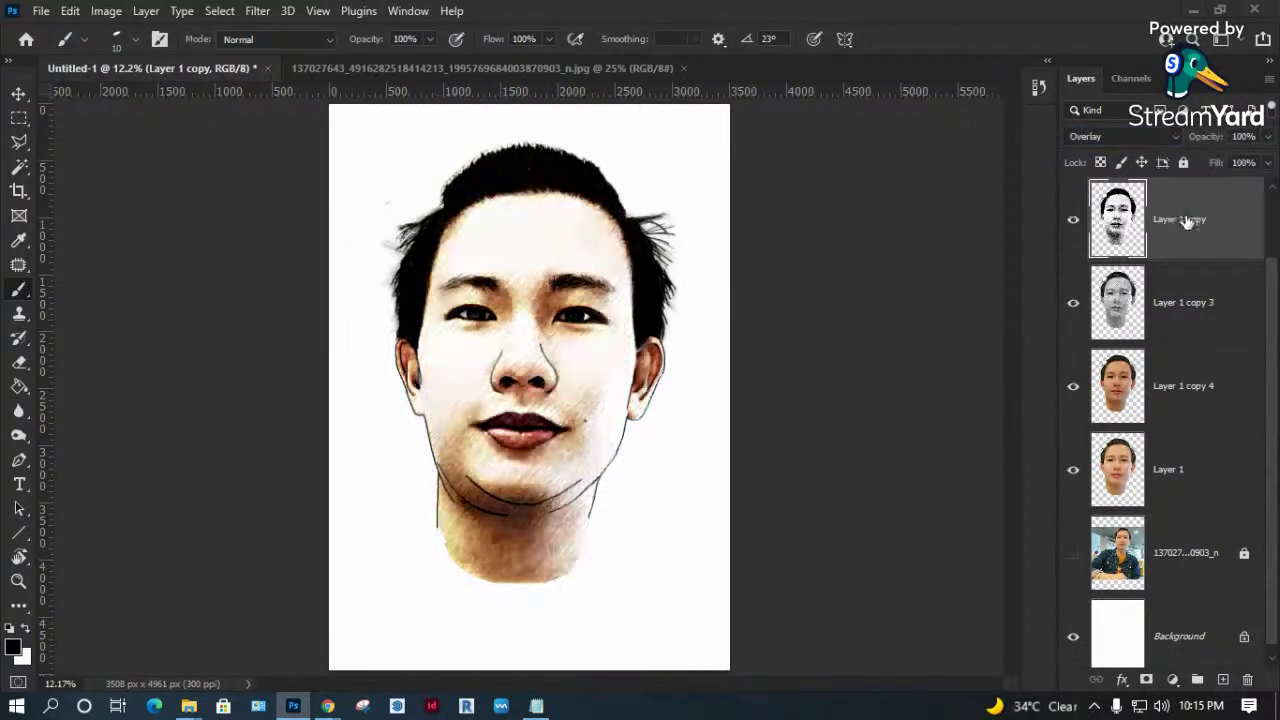
click(1267, 162)
drag(1227, 183, 1207, 183)
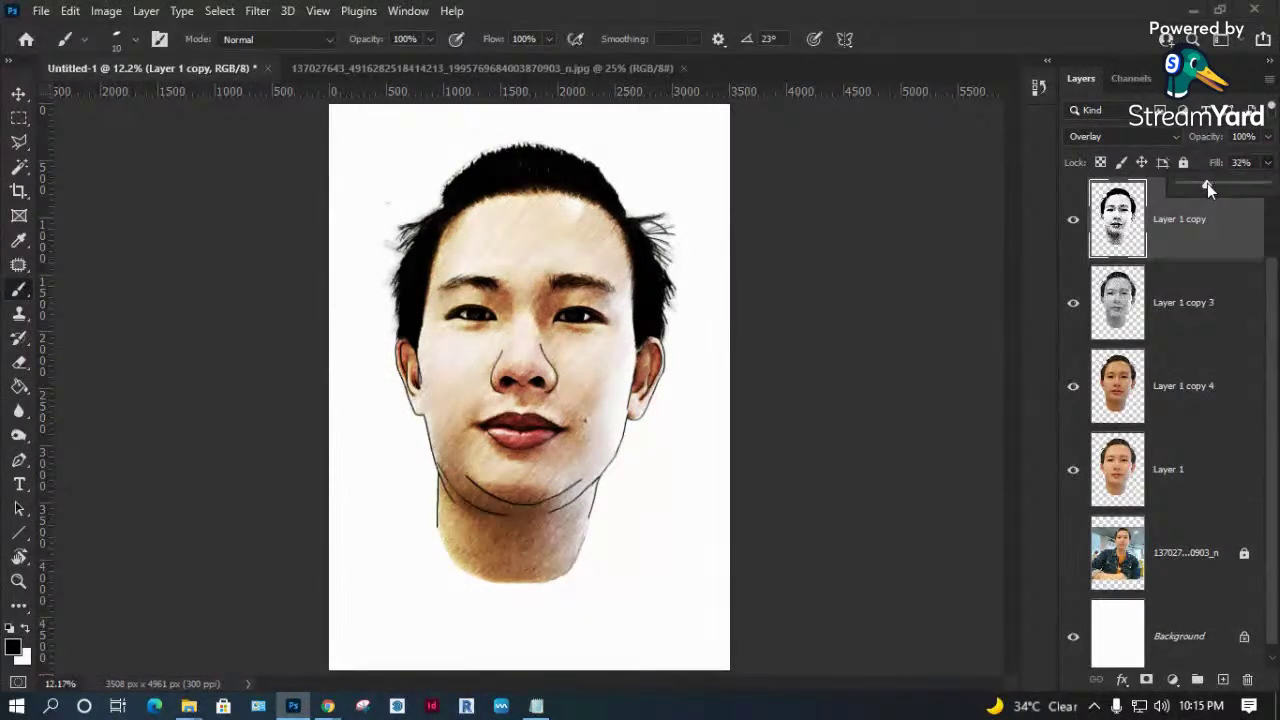
drag(1207, 183, 1195, 184)
click(1072, 221)
click(1068, 228)
click(1073, 305)
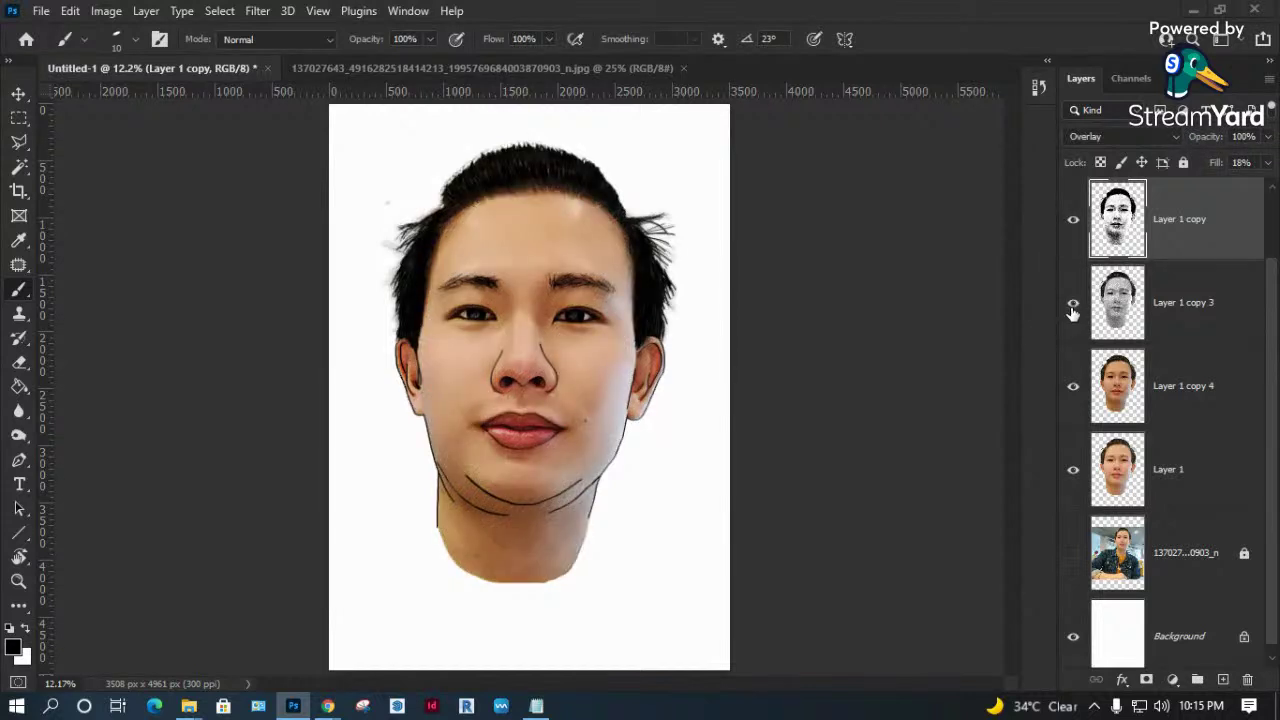
click(1071, 309)
click(1073, 224)
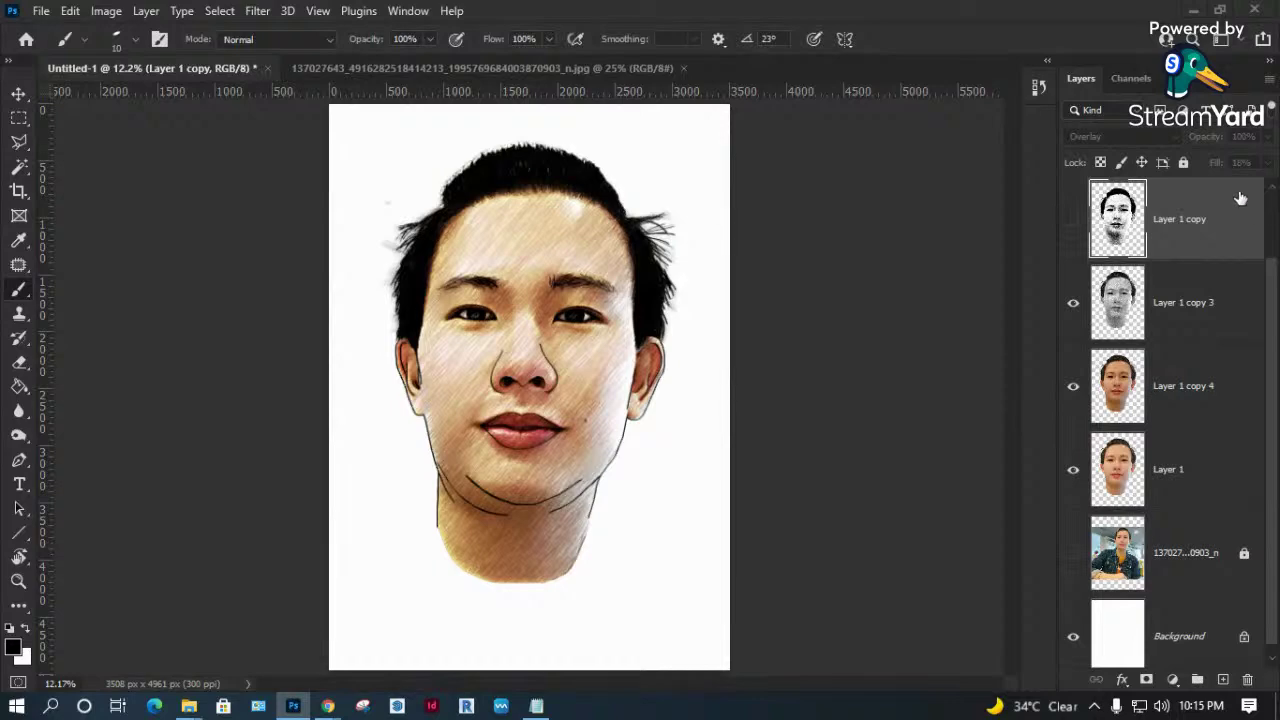
Inspect the eyes up close, hide Layer 1 copy 3, and select Layer 1 copy 4.
click(1198, 307)
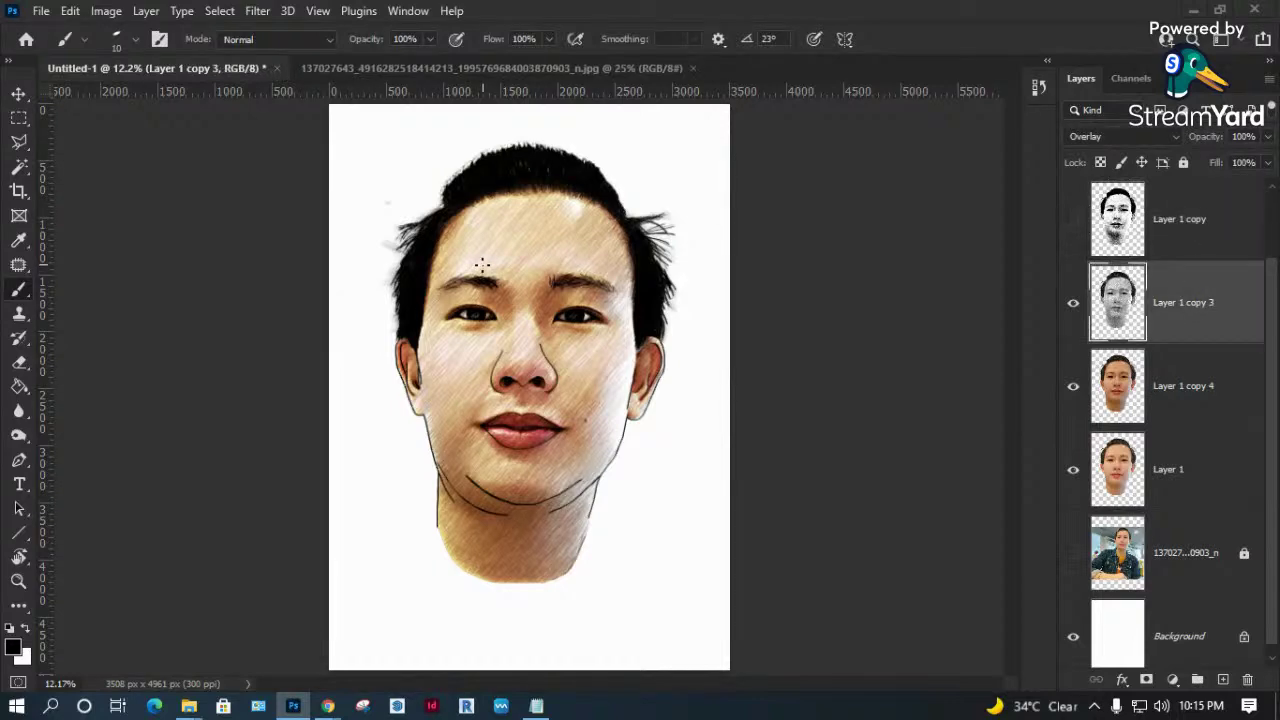
key(z)
drag(372, 250, 660, 370)
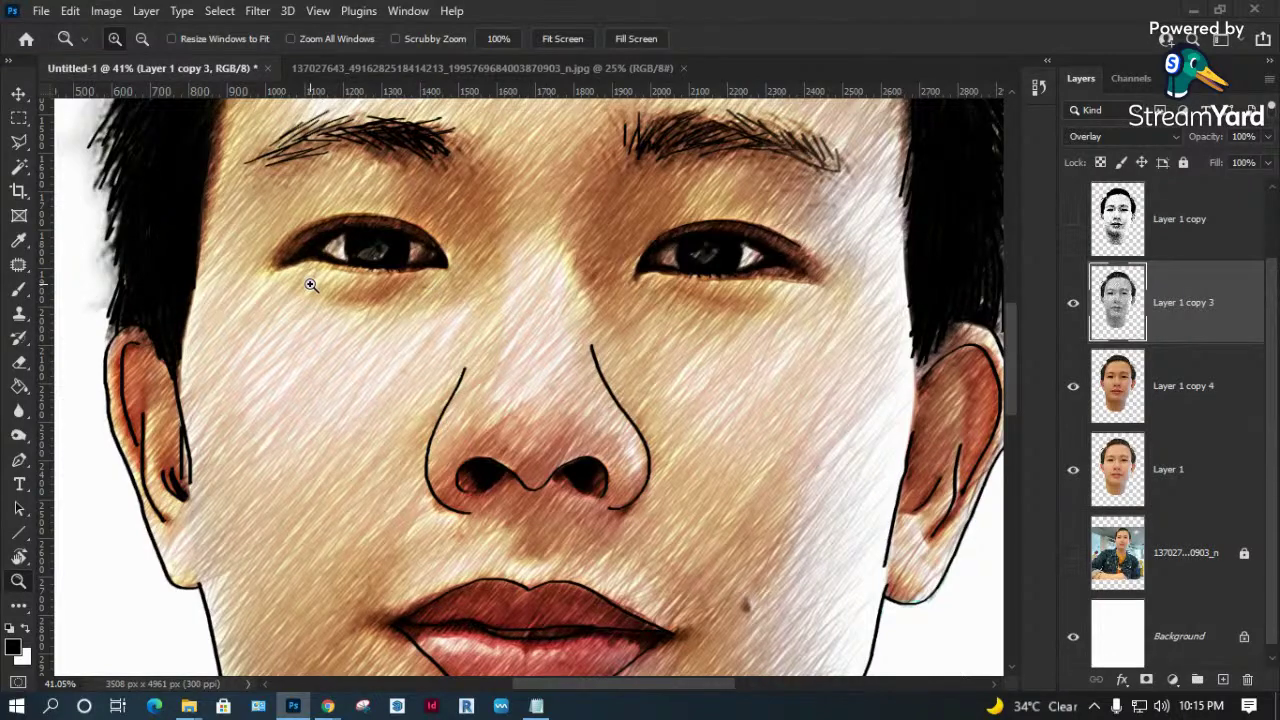
key(b)
click(1074, 219)
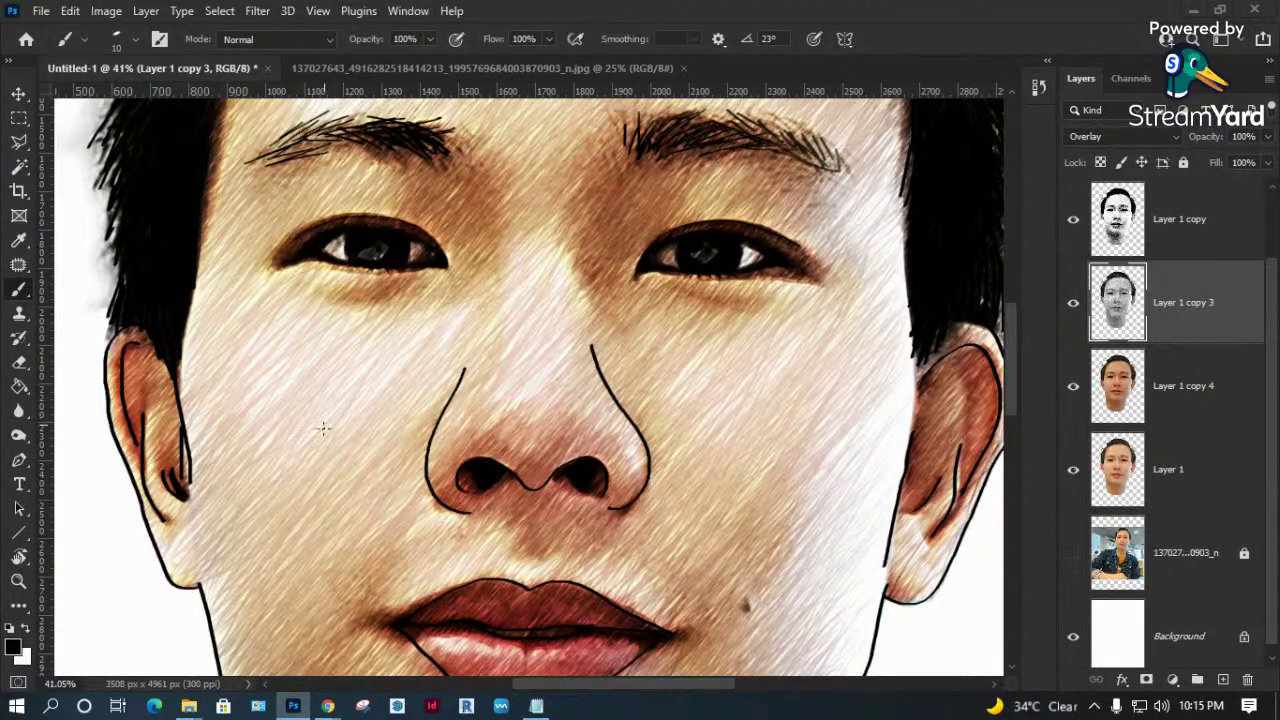
click(1198, 221)
click(1266, 168)
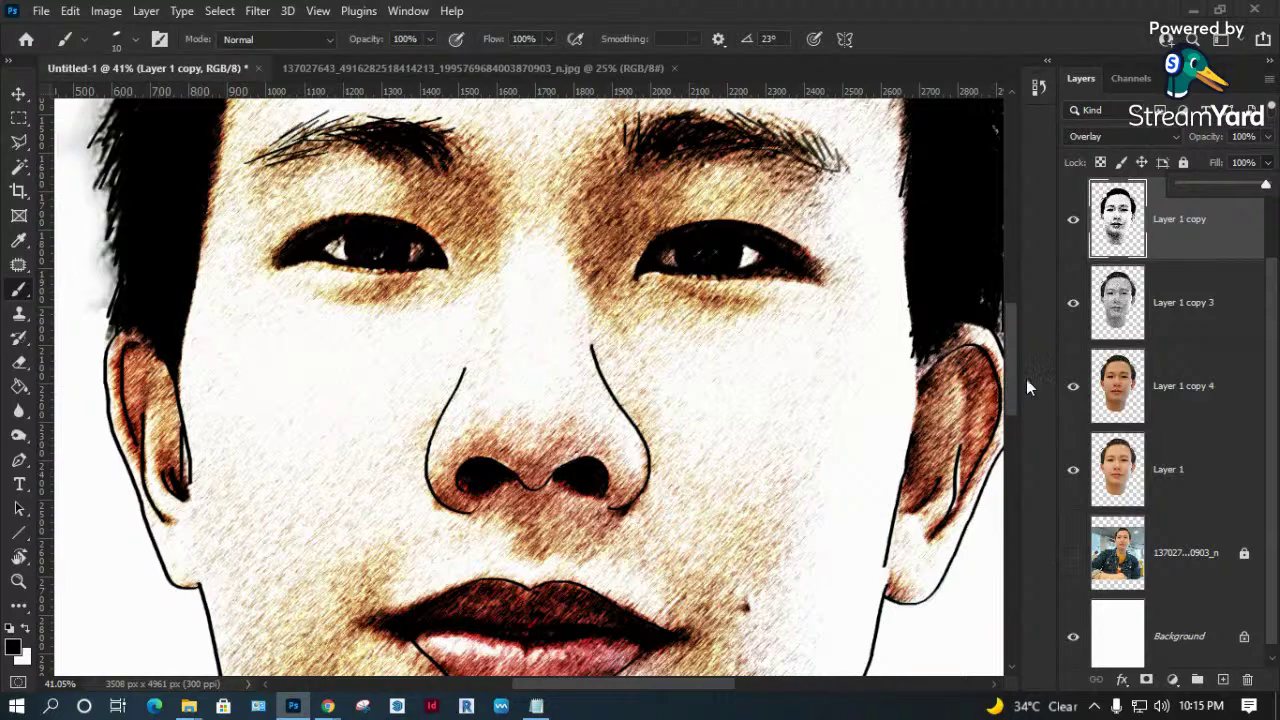
click(1074, 303)
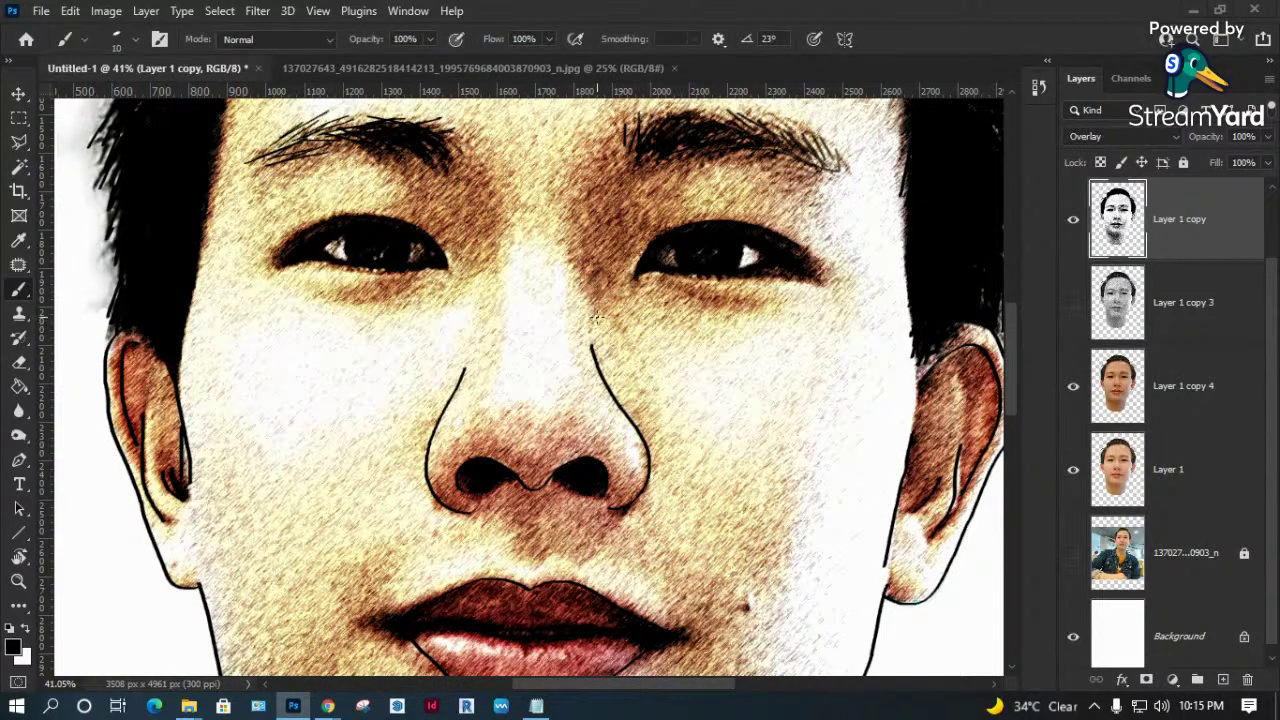
key(ctrl+0)
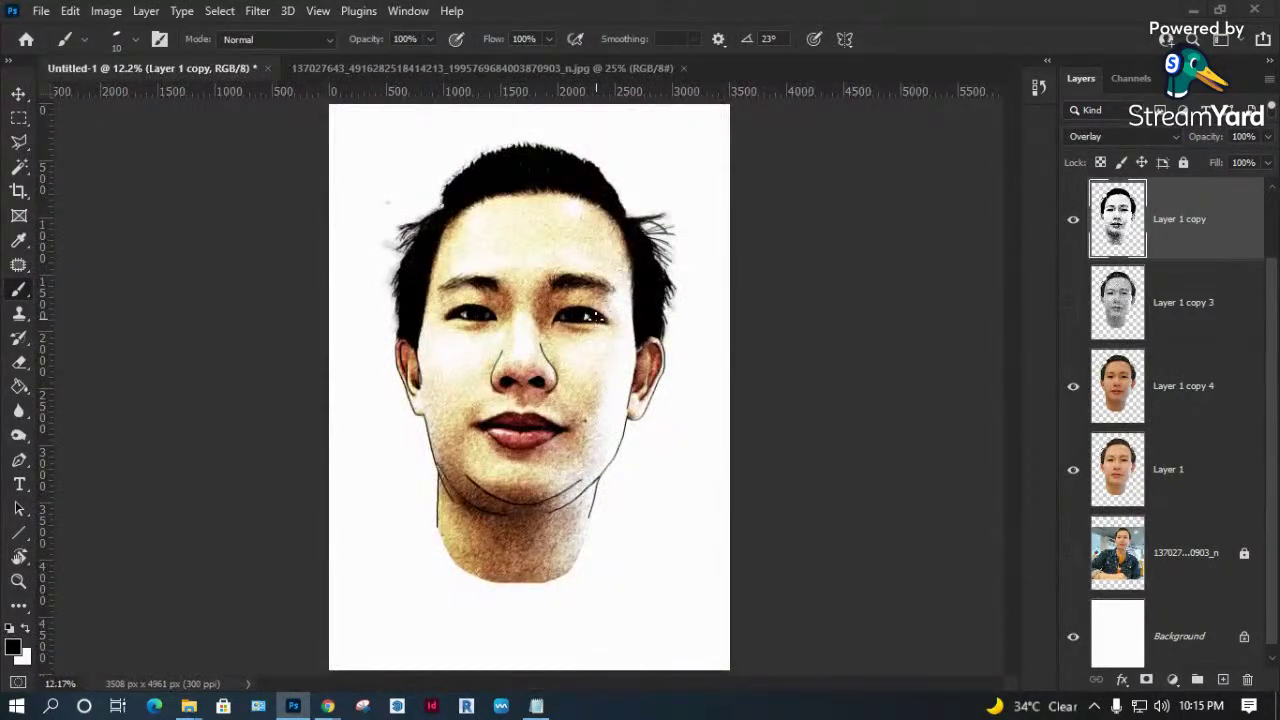
click(1184, 393)
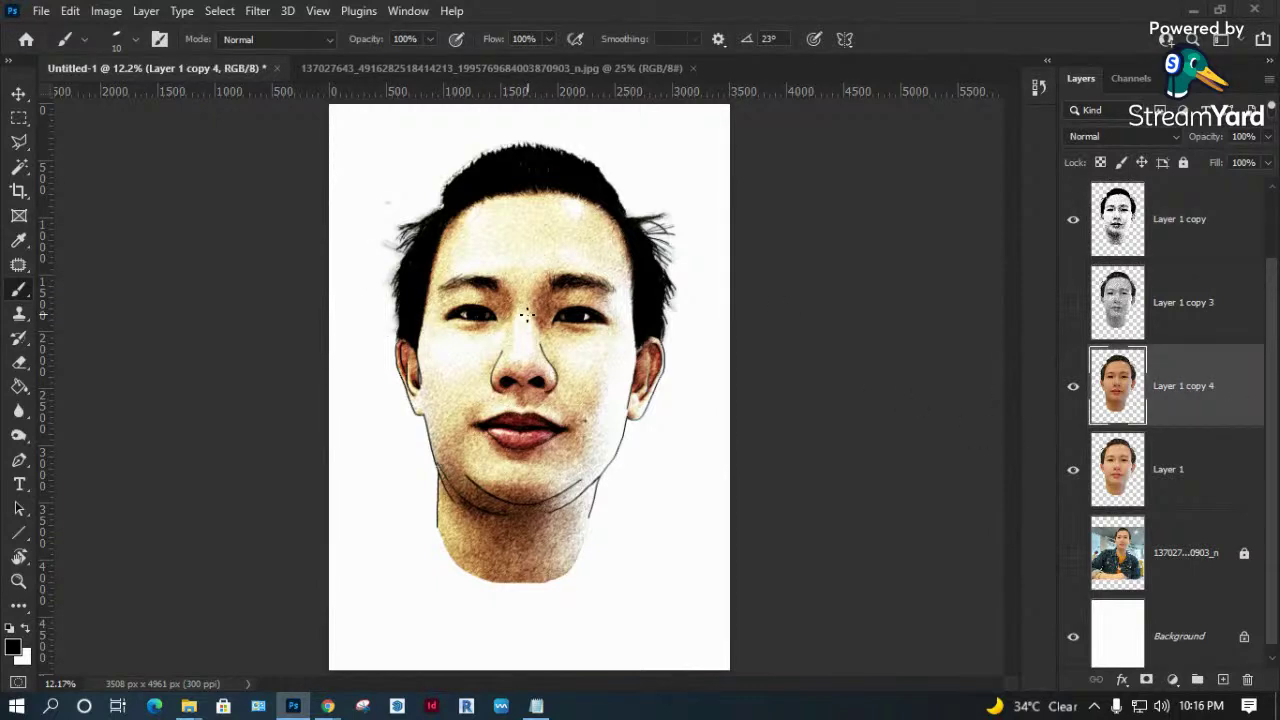
Zoom in on the face and try a saturation change, then undo it.
key(z)
drag(410, 207, 680, 455)
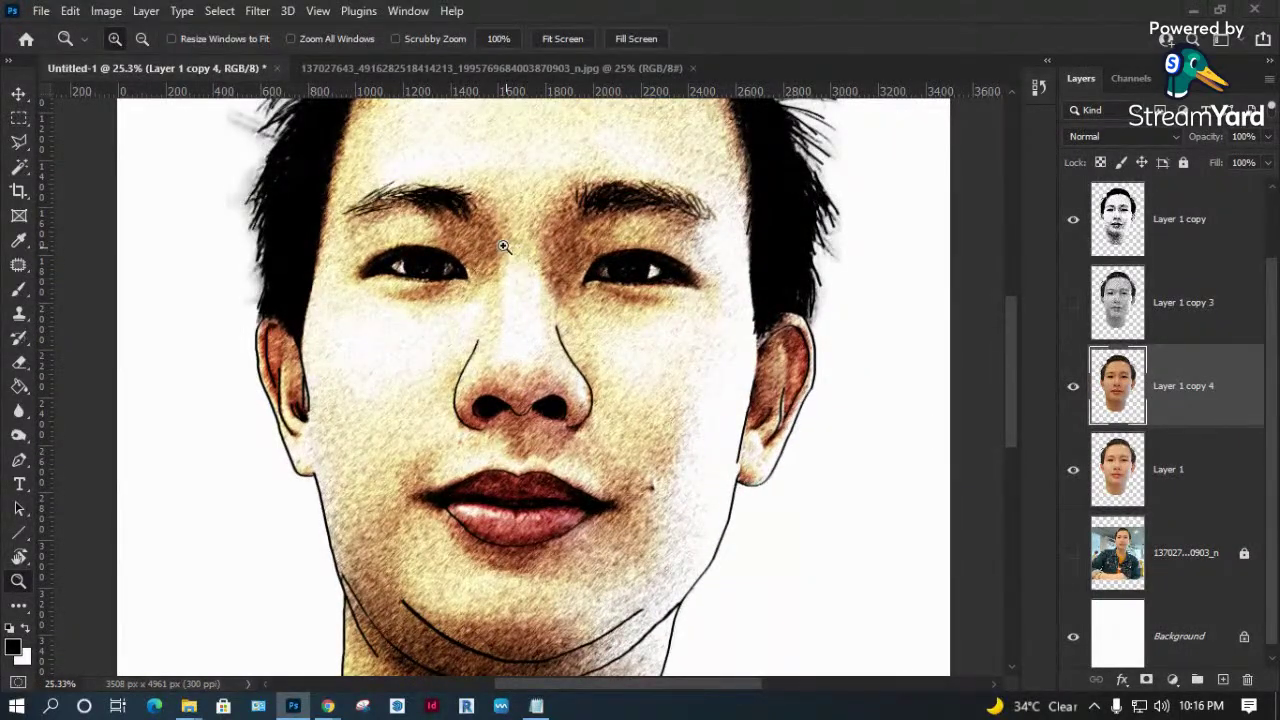
click(106, 11)
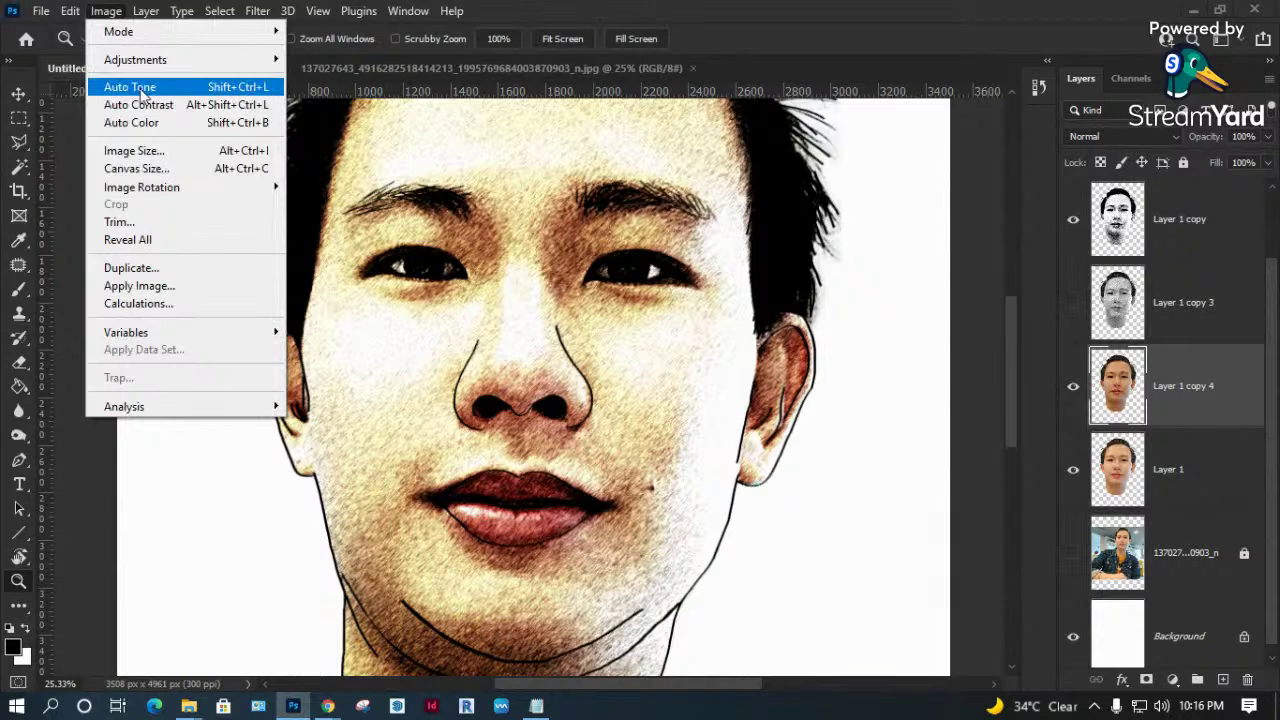
click(1186, 358)
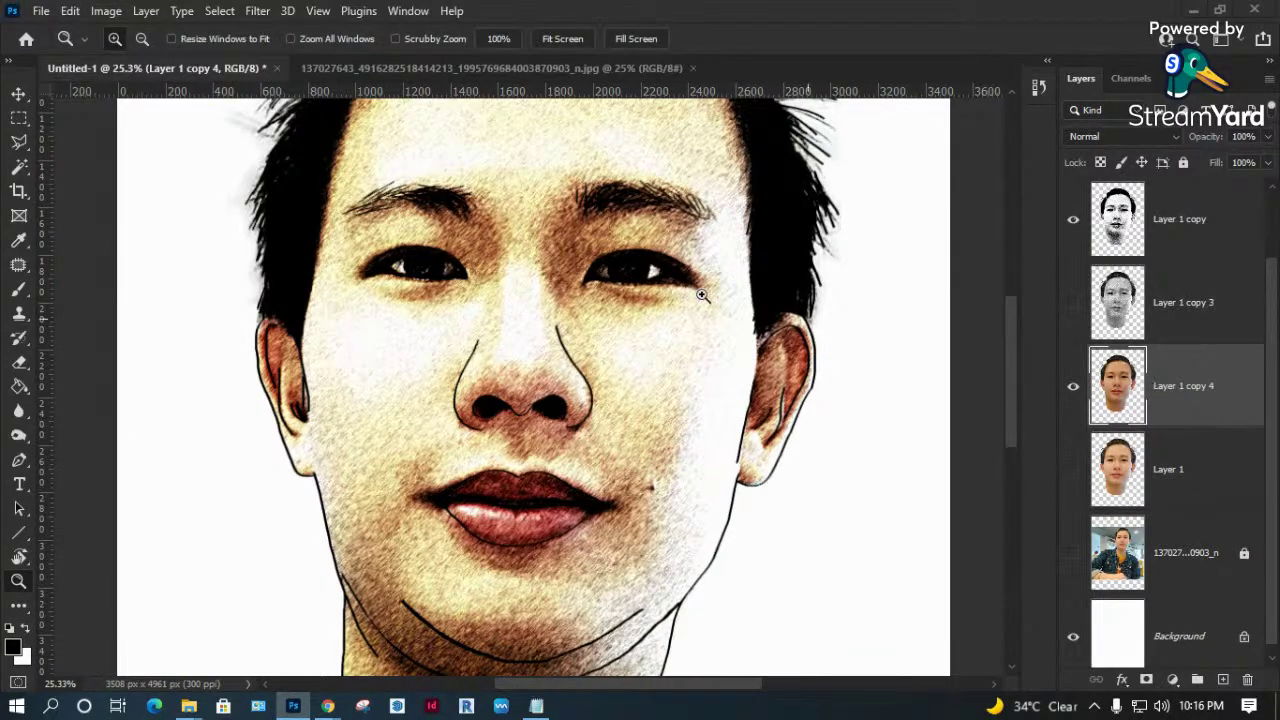
click(106, 11)
mouse_move(135, 60)
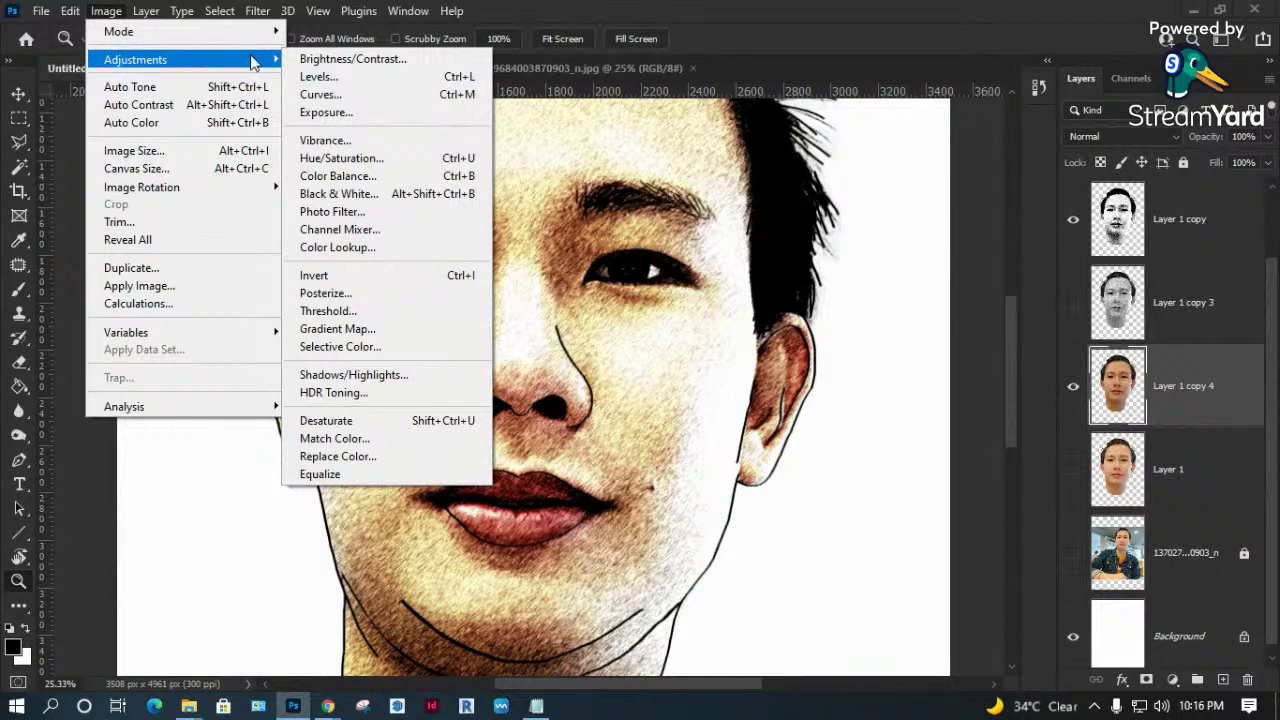
click(370, 158)
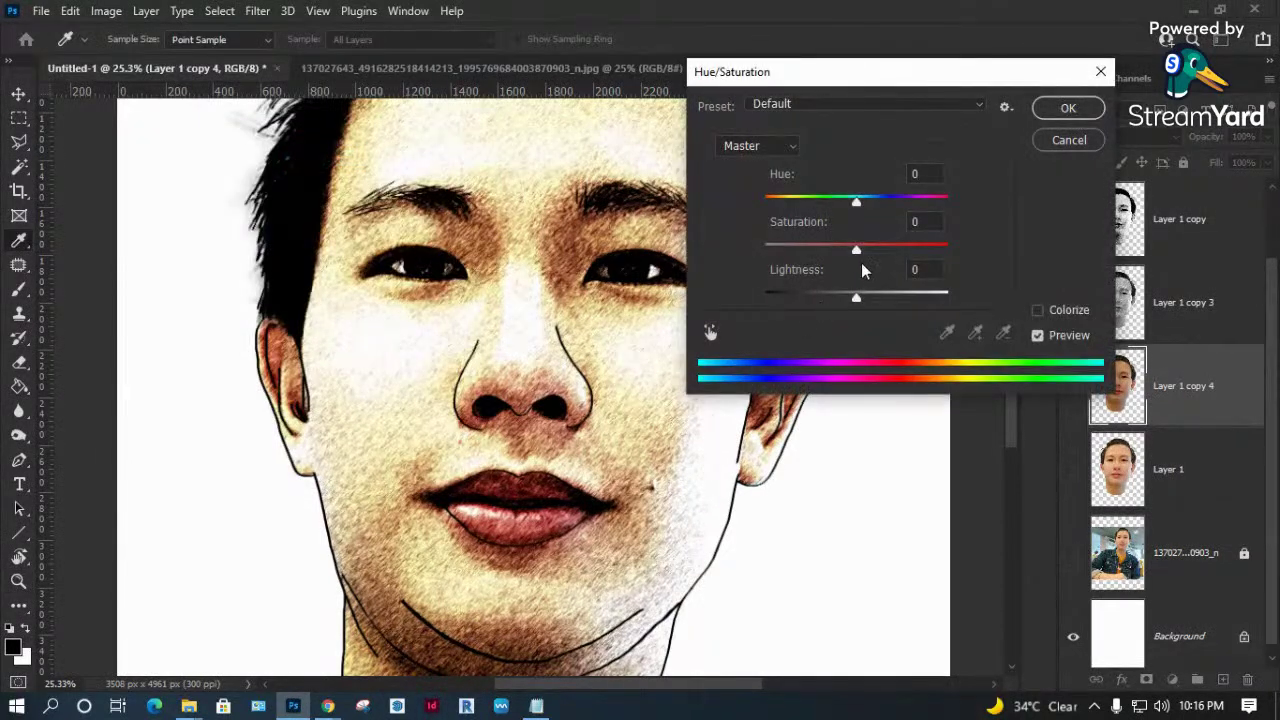
mouse_move(856, 250)
mouse_down()
mouse_move(827, 252)
mouse_move(843, 256)
mouse_up()
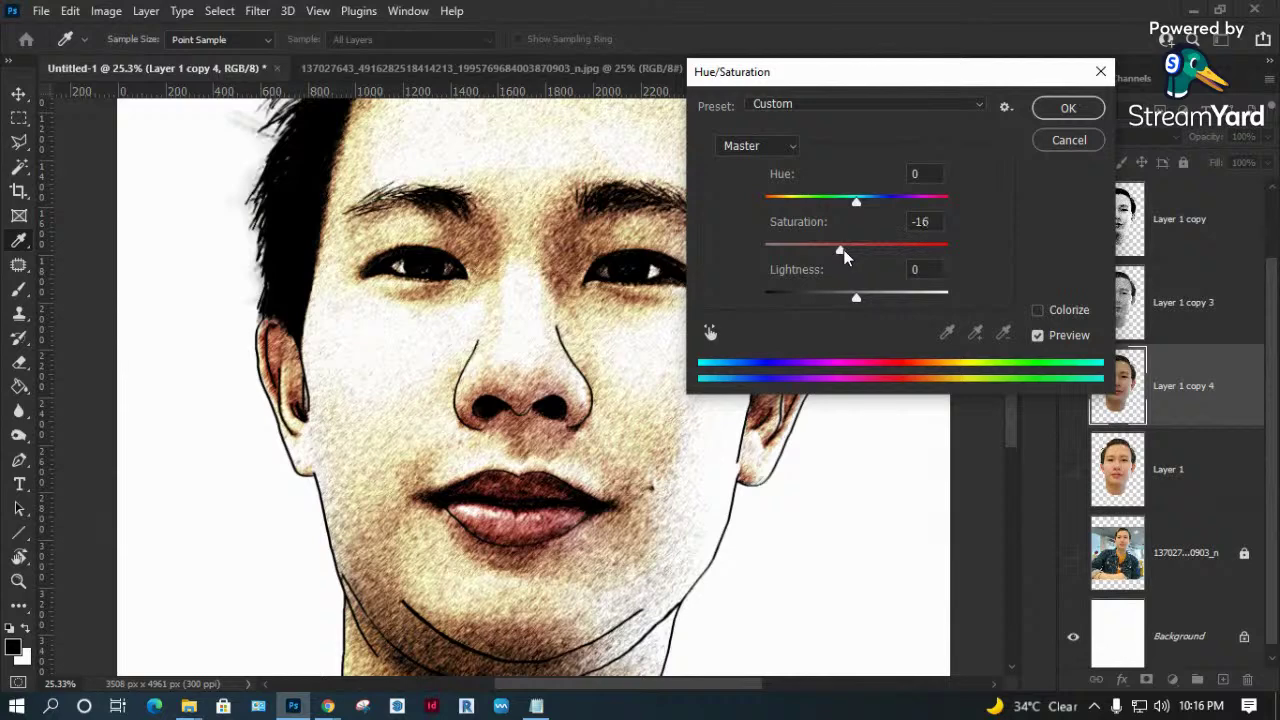
click(1066, 107)
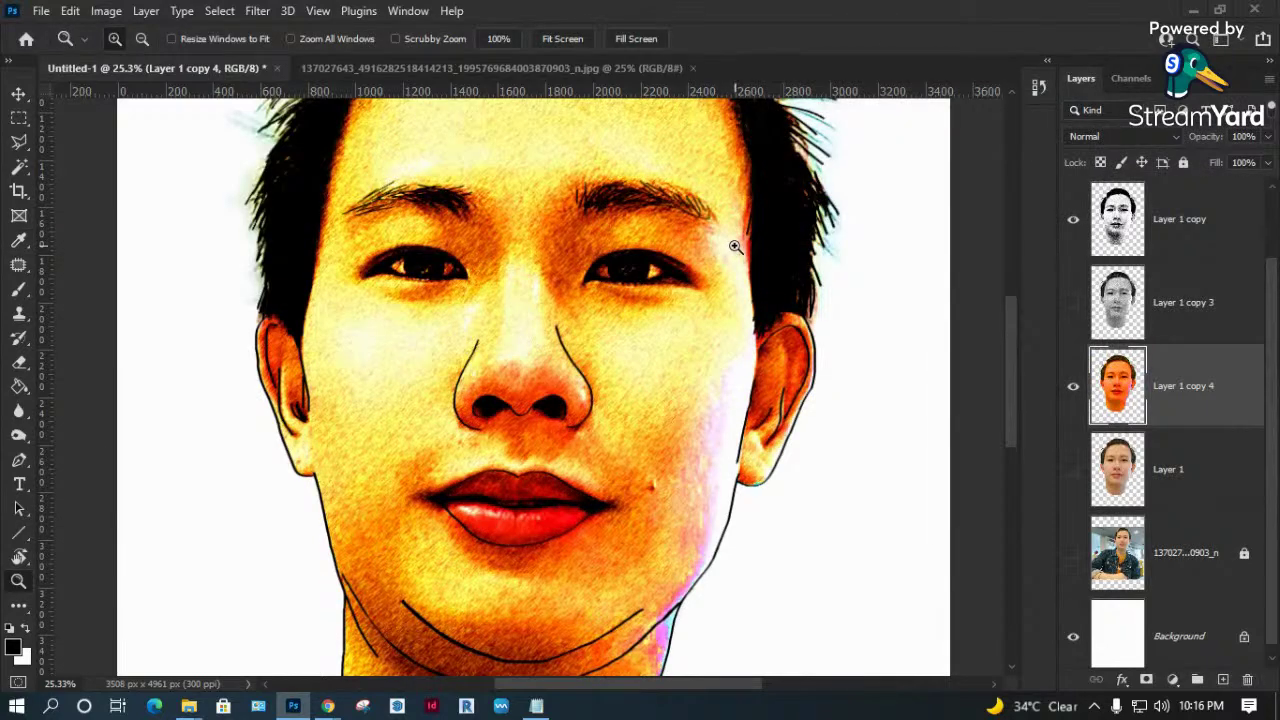
key(ctrl+z)
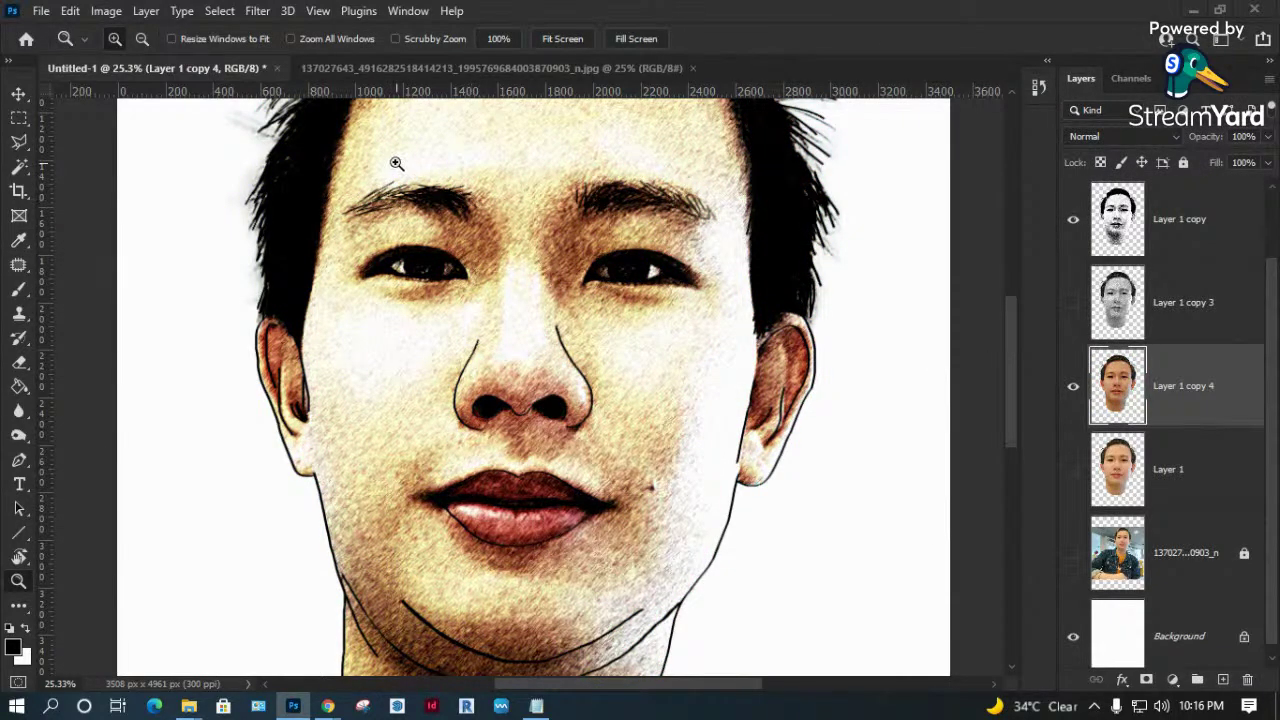
Lower the colour layer's saturation to -16 and check the lines at full view.
click(106, 11)
mouse_move(135, 59)
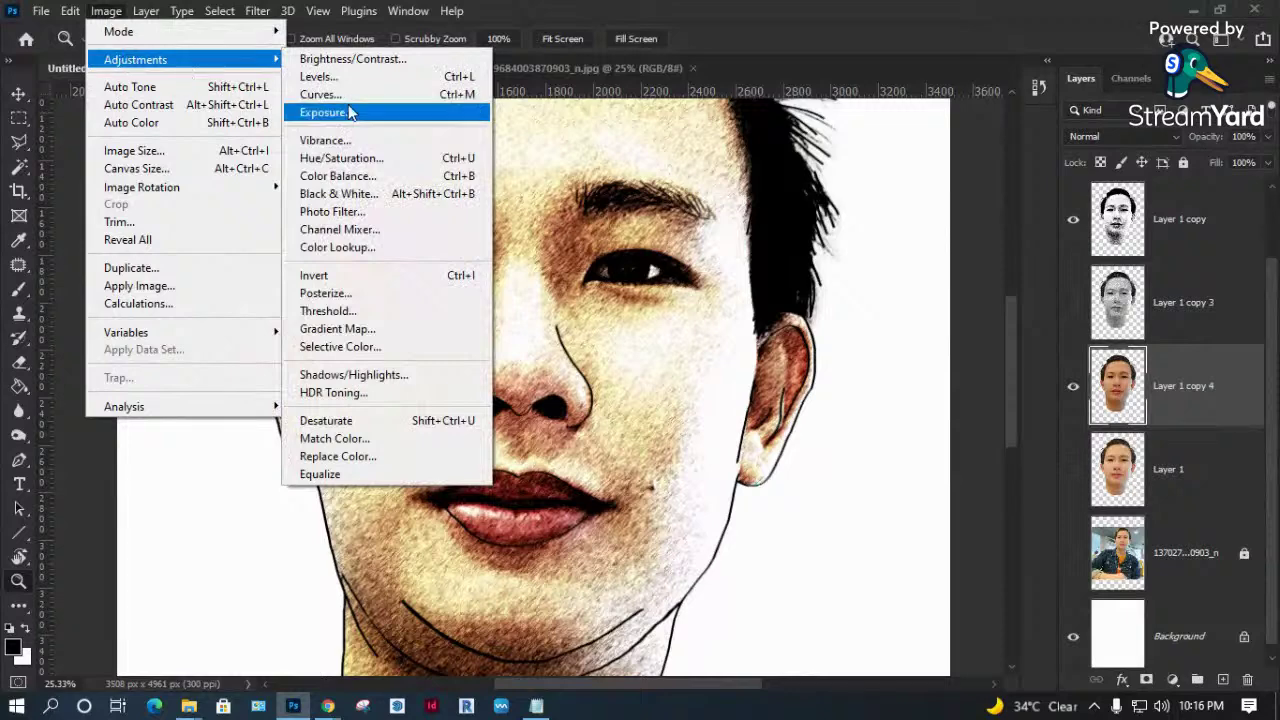
click(354, 163)
drag(855, 250, 849, 249)
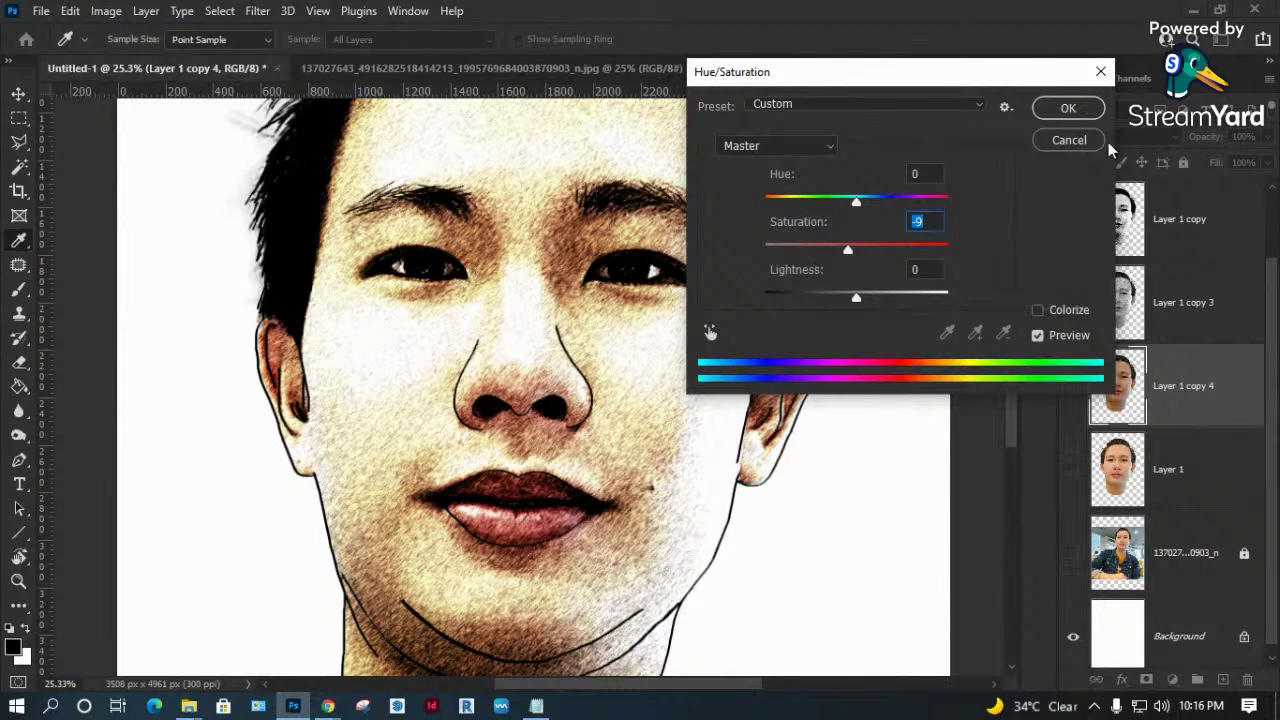
click(1068, 107)
key(z)
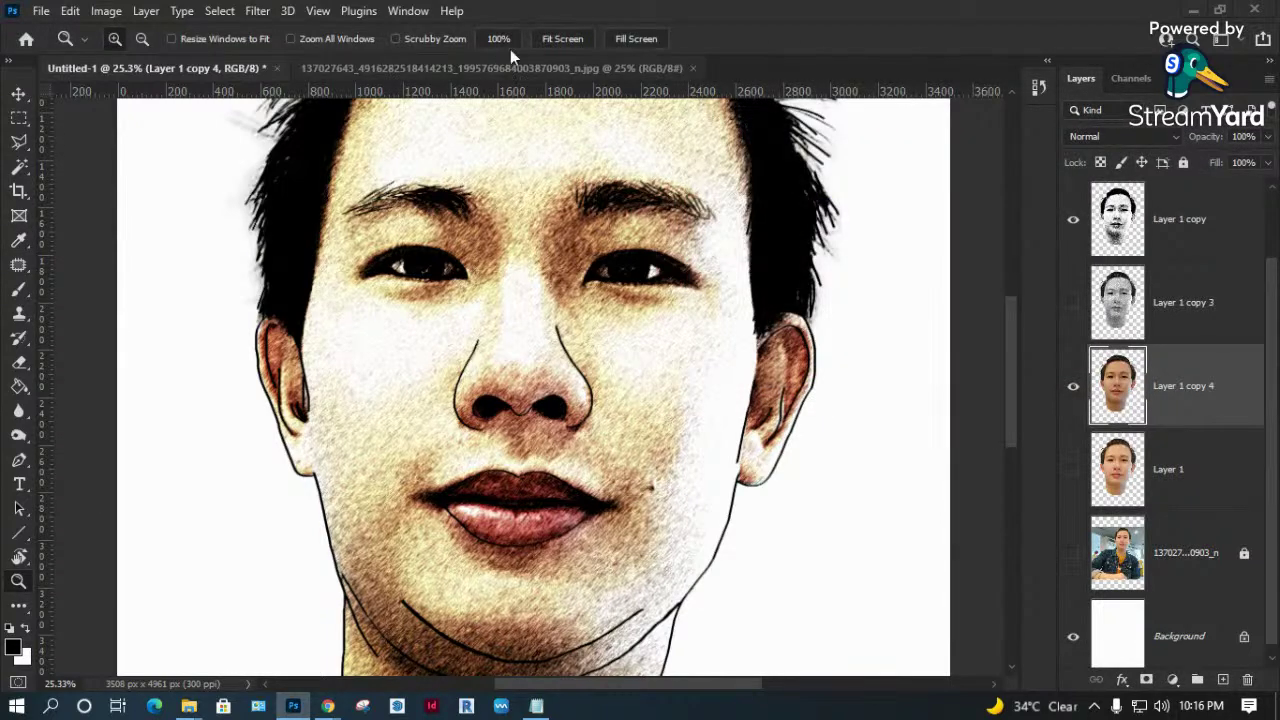
click(546, 33)
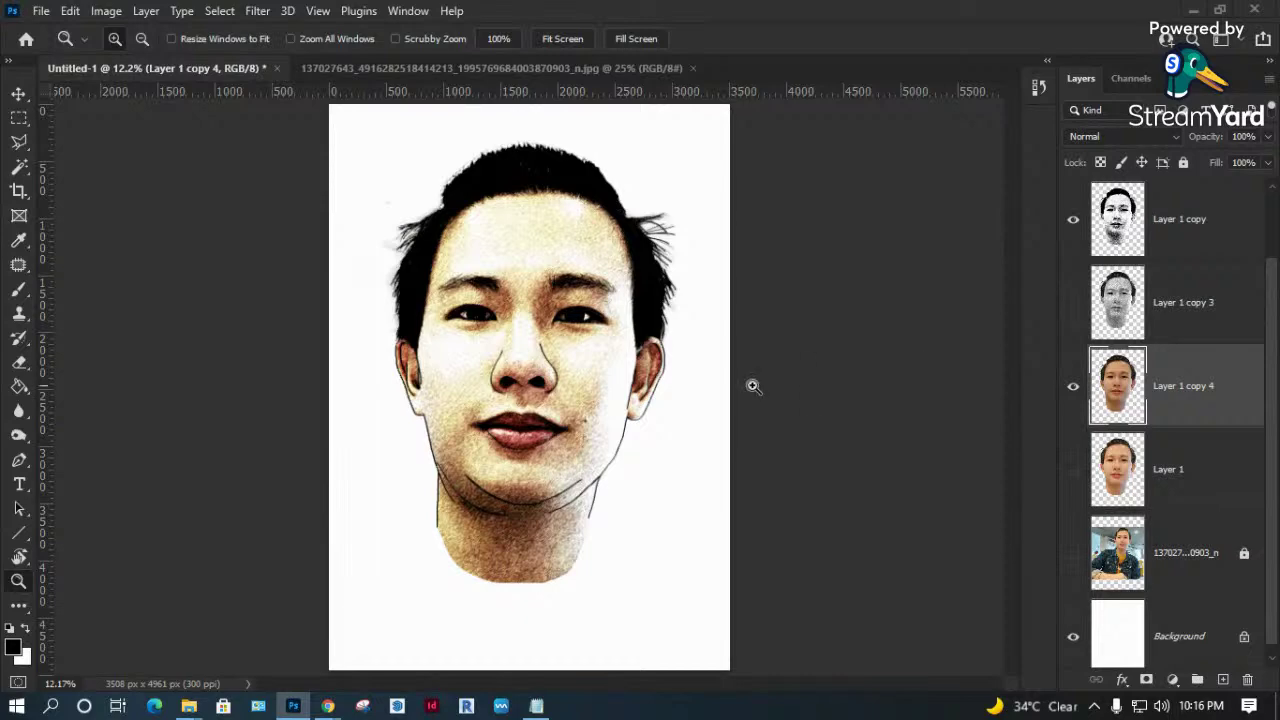
click(1073, 389)
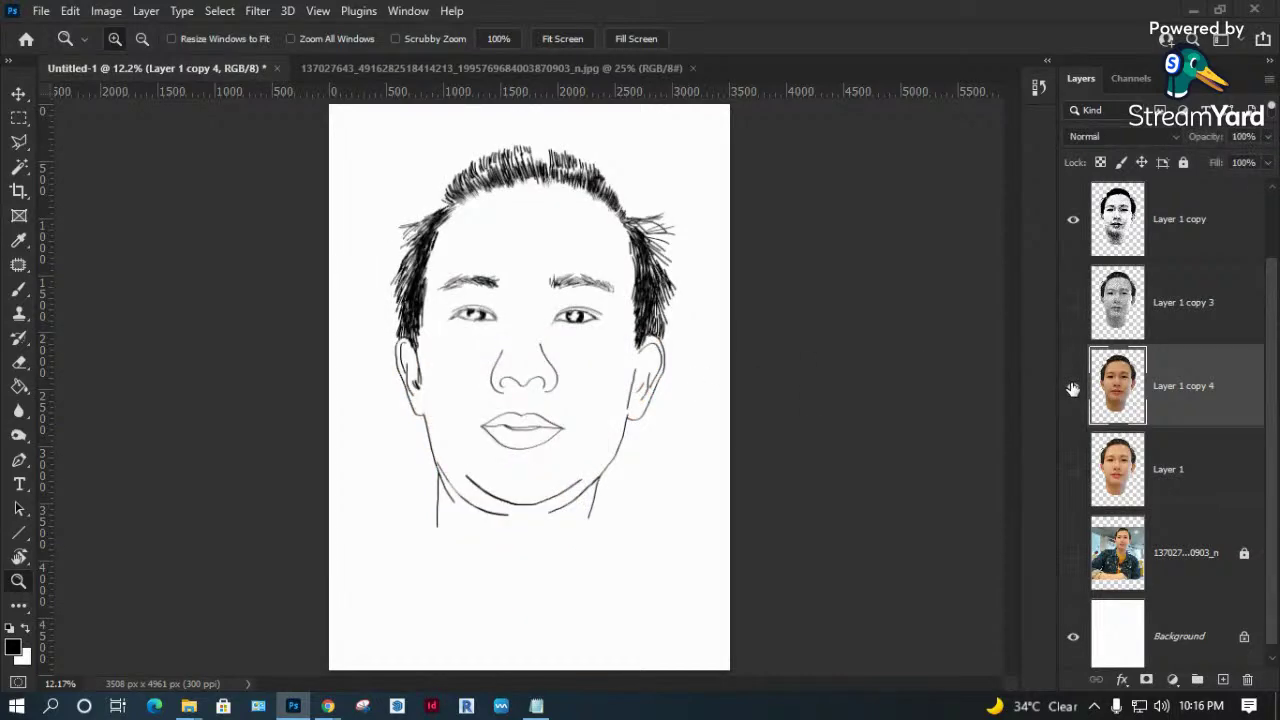
click(1073, 389)
Darken Layer 1 copy 4 to brightness -15 with a slight contrast adjustment.
click(106, 12)
mouse_move(135, 60)
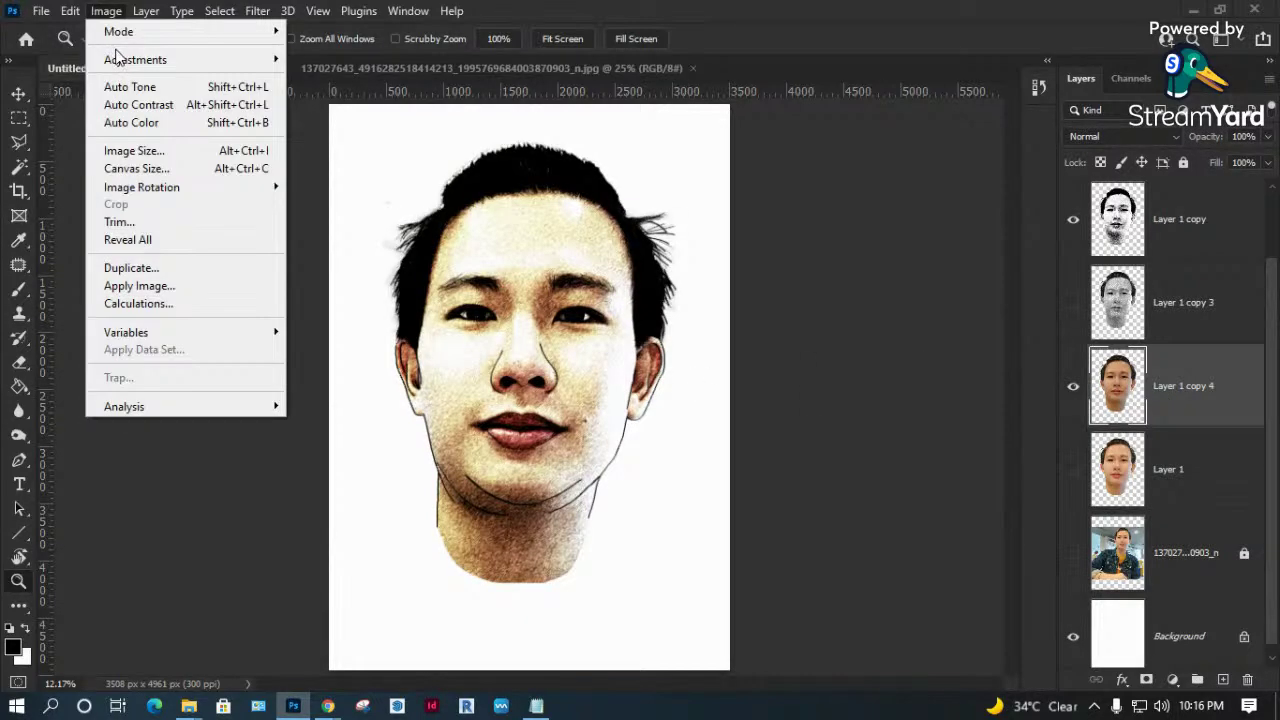
click(318, 60)
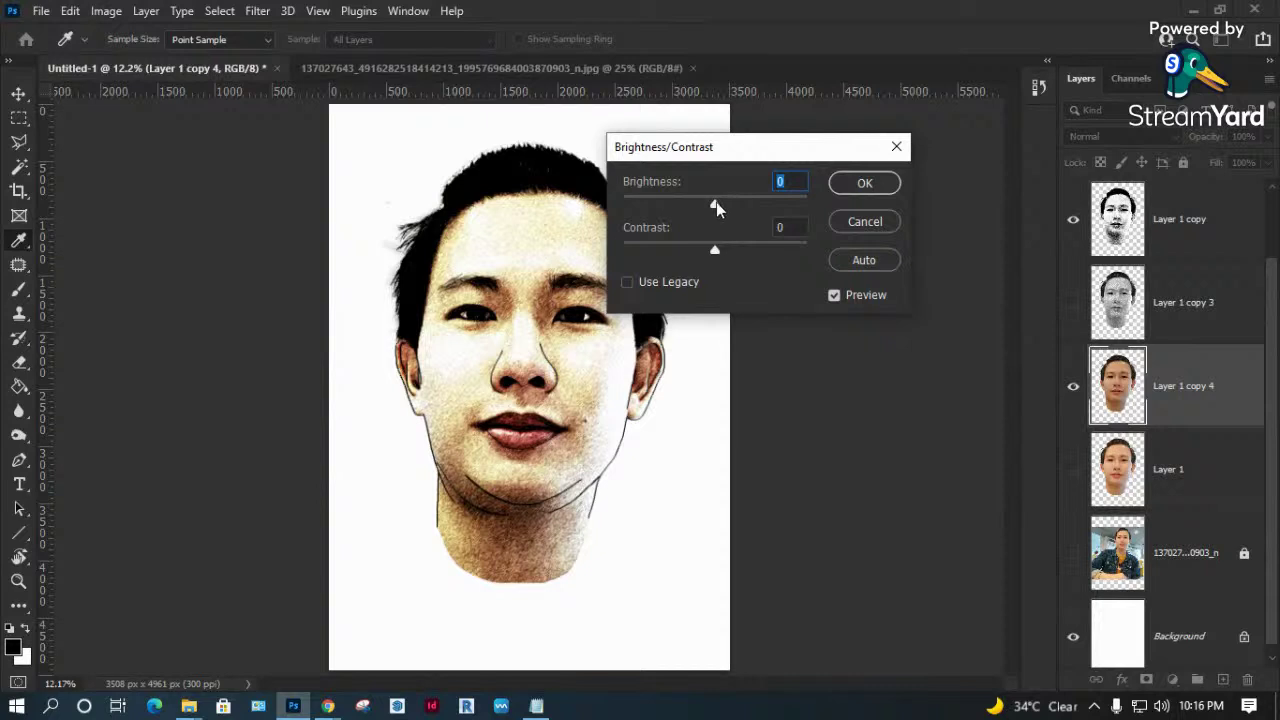
drag(706, 207, 705, 207)
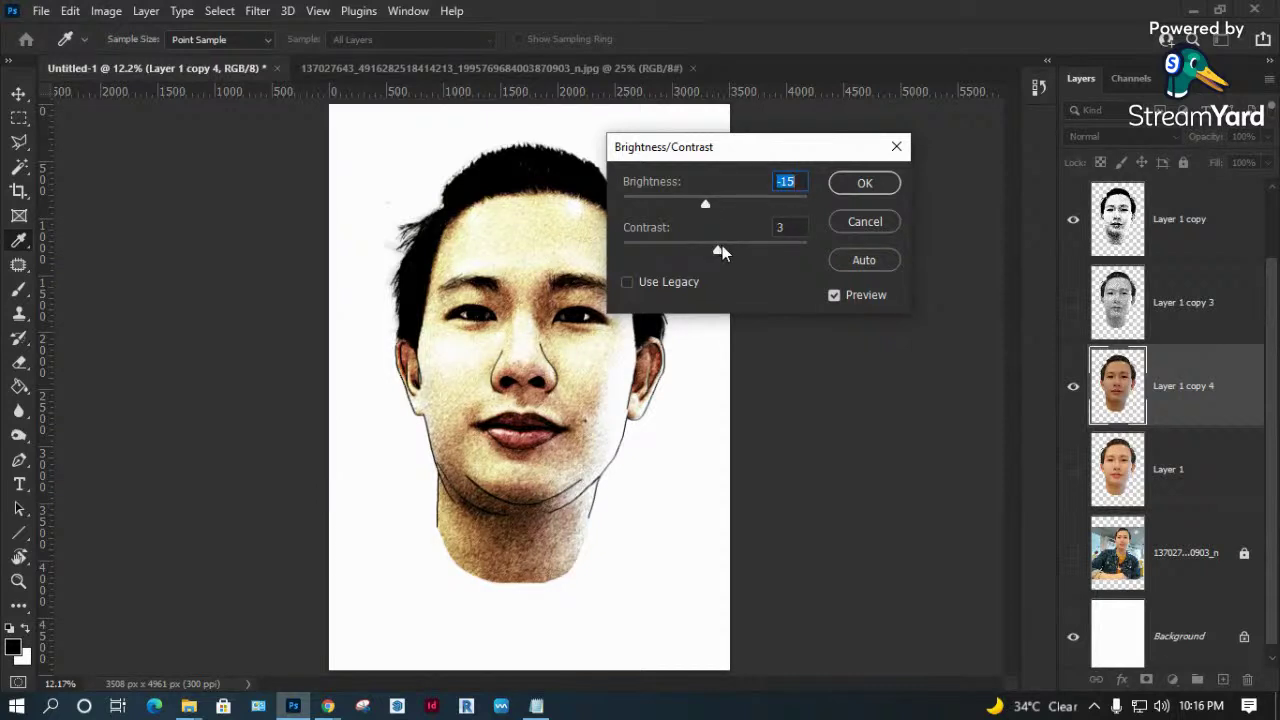
drag(730, 250, 702, 205)
click(865, 183)
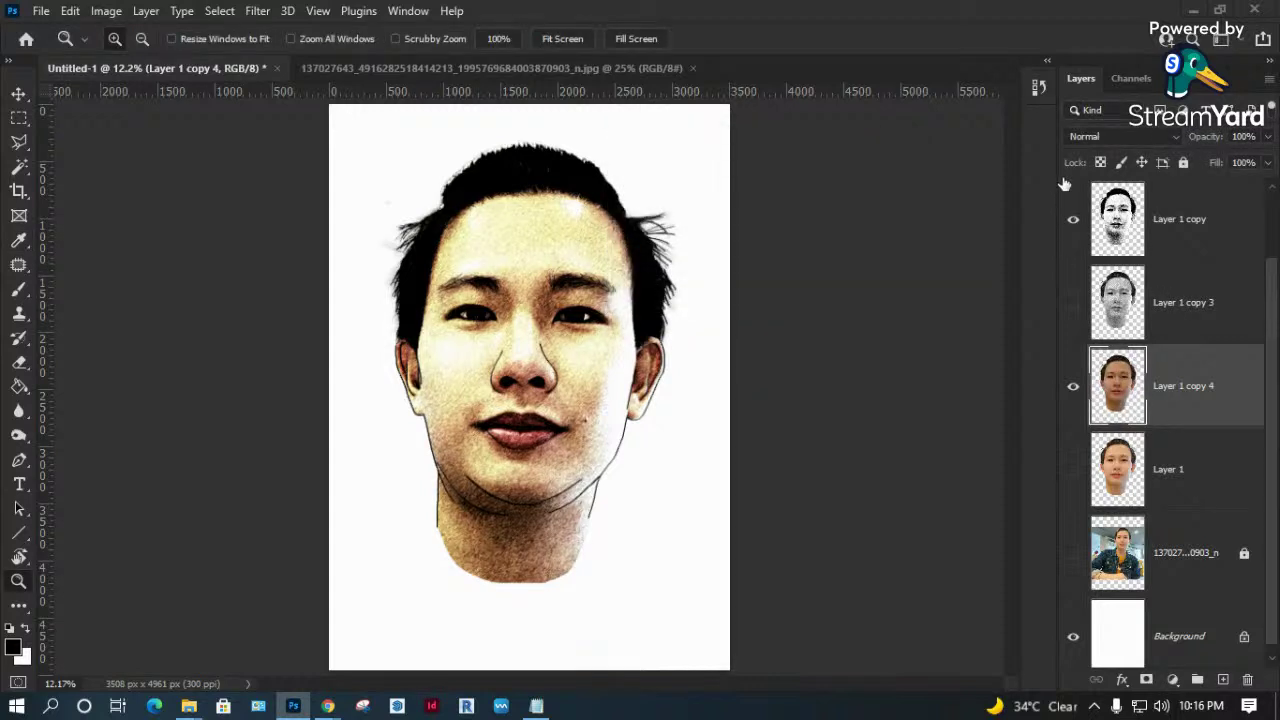
click(1165, 220)
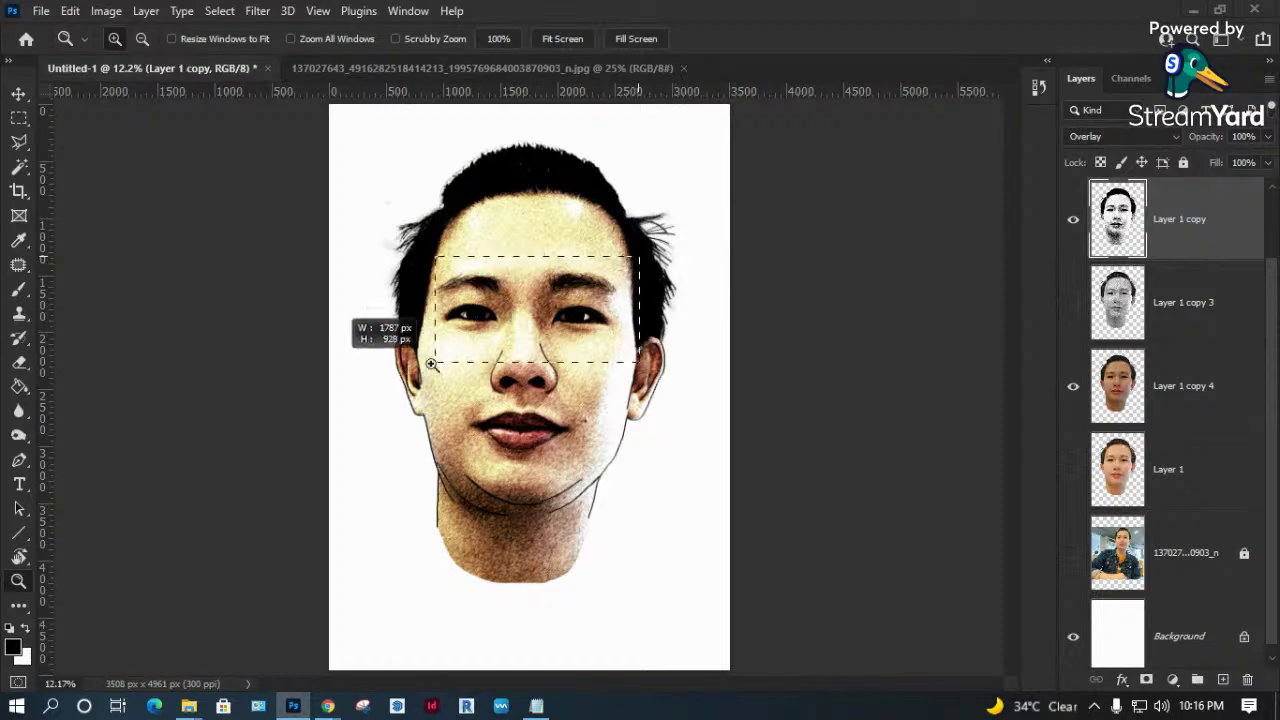
Zoom in on the eyes and pick a soft round brush with white as the foreground colour.
drag(648, 256, 345, 360)
key(b)
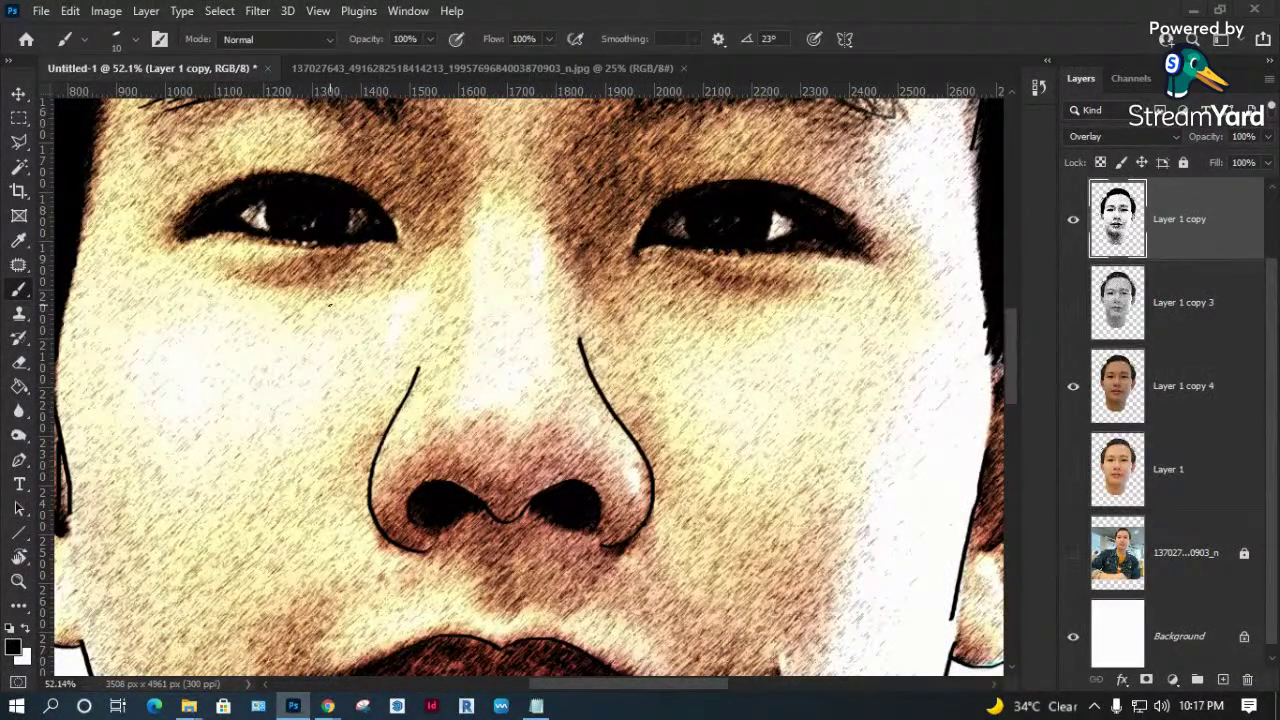
right_click(337, 296)
click(447, 390)
click(955, 47)
click(27, 629)
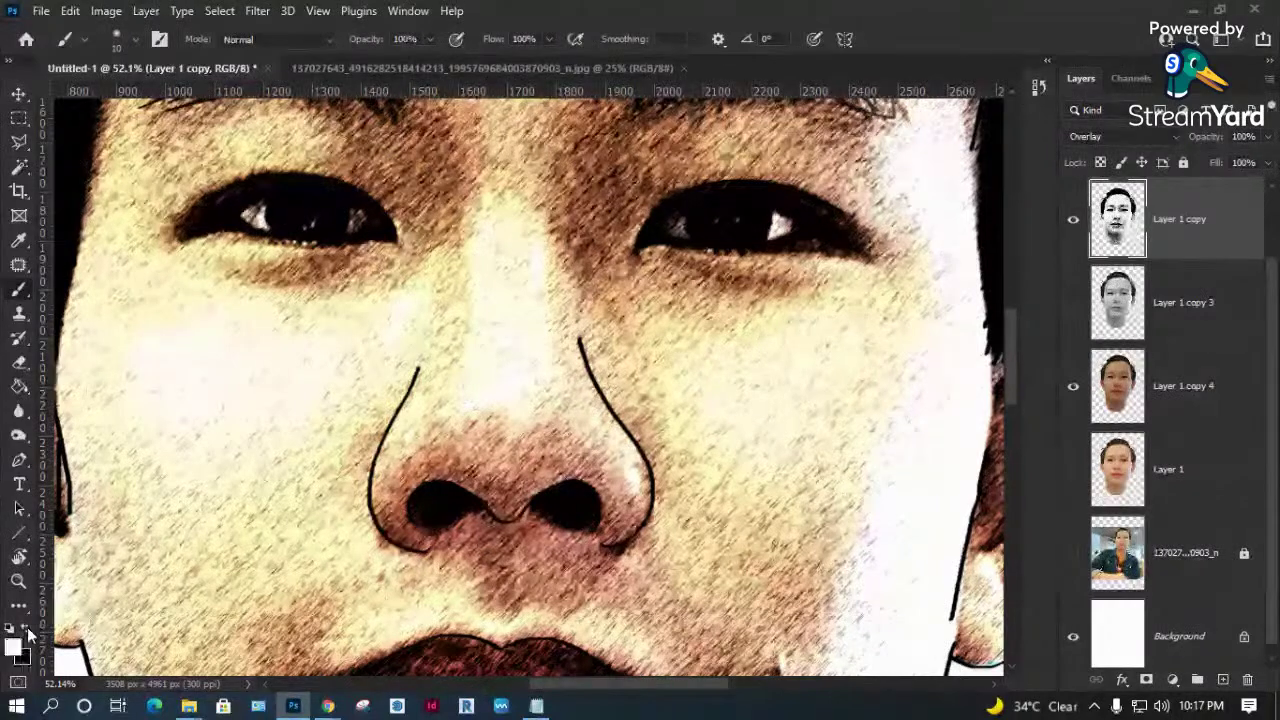
Try a white stroke on the right eye, then enlarge the brush and set its opacity to 36%.
click(430, 39)
drag(383, 62, 371, 58)
click(907, 52)
key(bracketright)
key(bracketright)
key(bracketright)
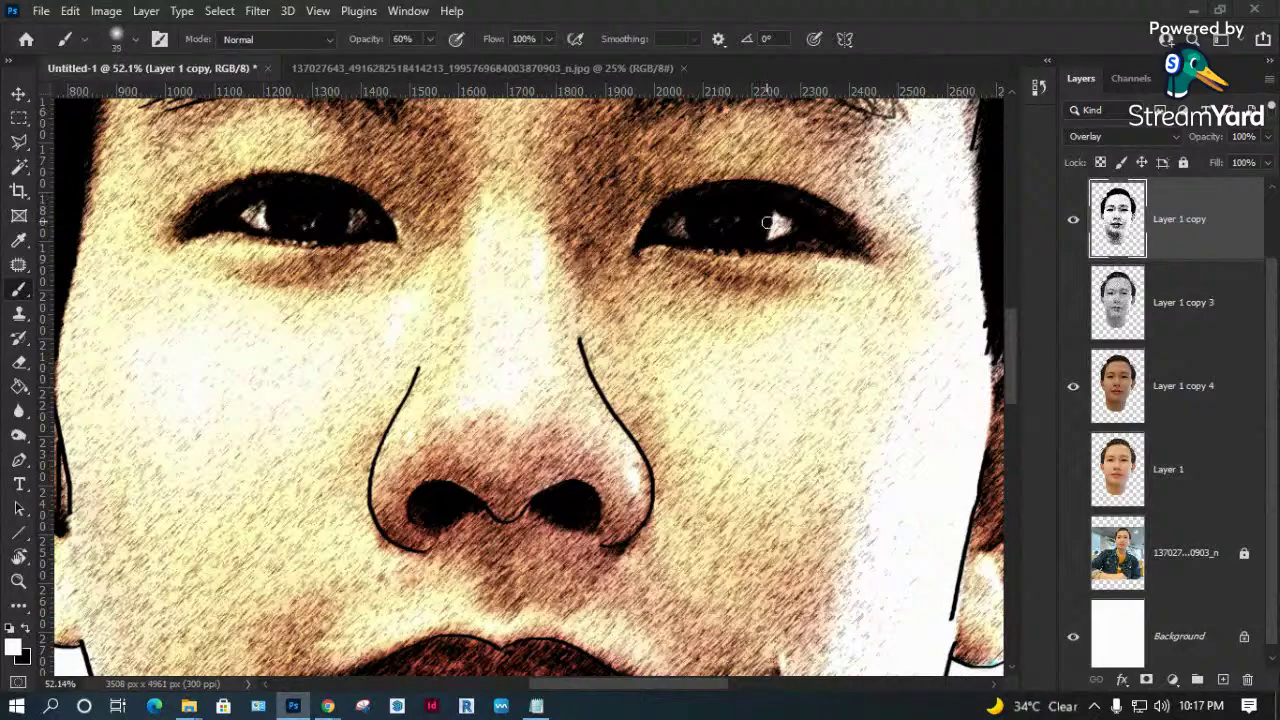
drag(809, 232, 796, 214)
key(bracketright)
key(bracketright)
right_click(796, 214)
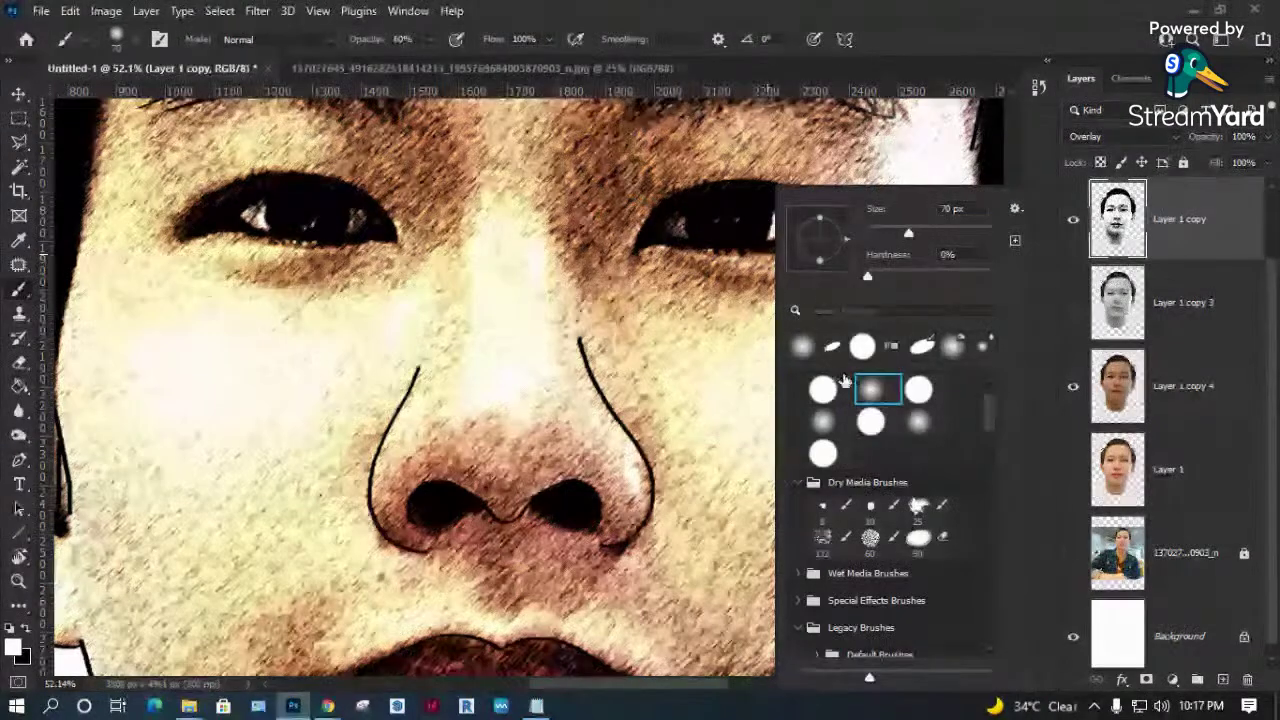
click(977, 20)
mouse_move(977, 20)
mouse_down()
mouse_move(961, 76)
mouse_move(961, 5)
mouse_up()
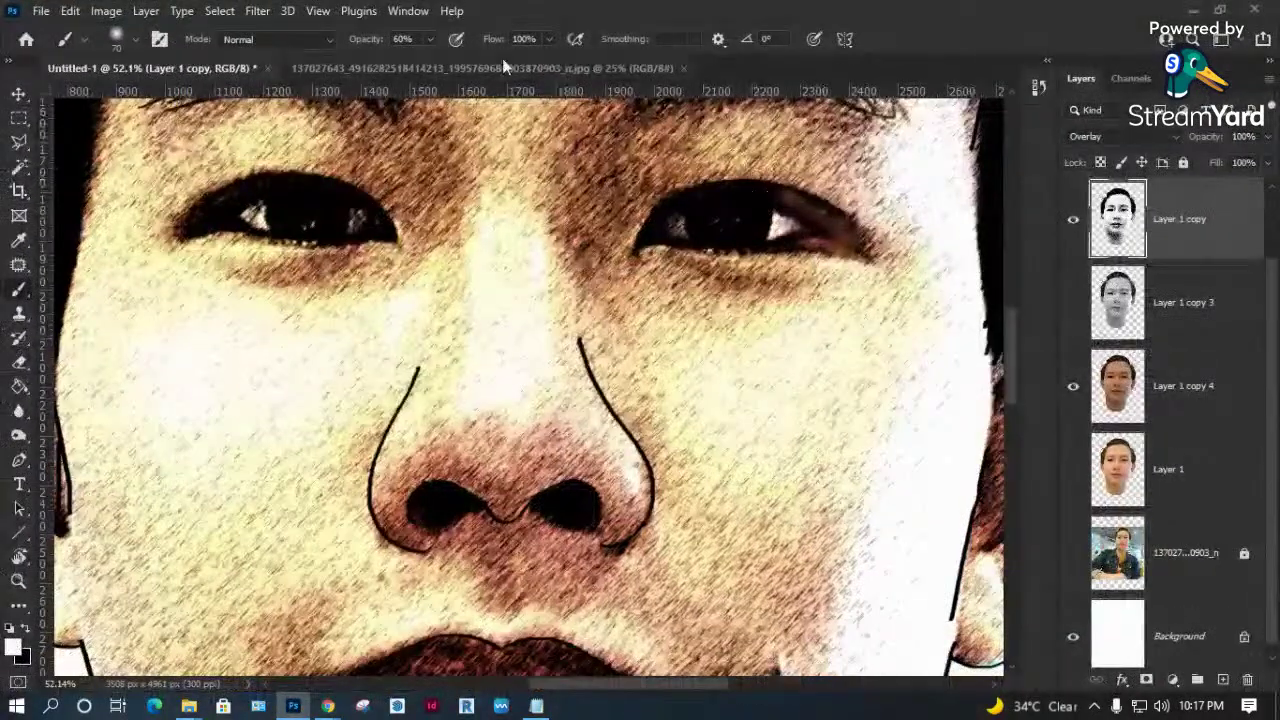
click(406, 61)
Paint soft white over the right and left irises with a size 90 brush.
mouse_move(806, 203)
mouse_down()
mouse_move(828, 214)
mouse_move(720, 194)
mouse_move(666, 209)
mouse_move(733, 216)
mouse_up()
key(ctrl+z)
drag(675, 242, 695, 210)
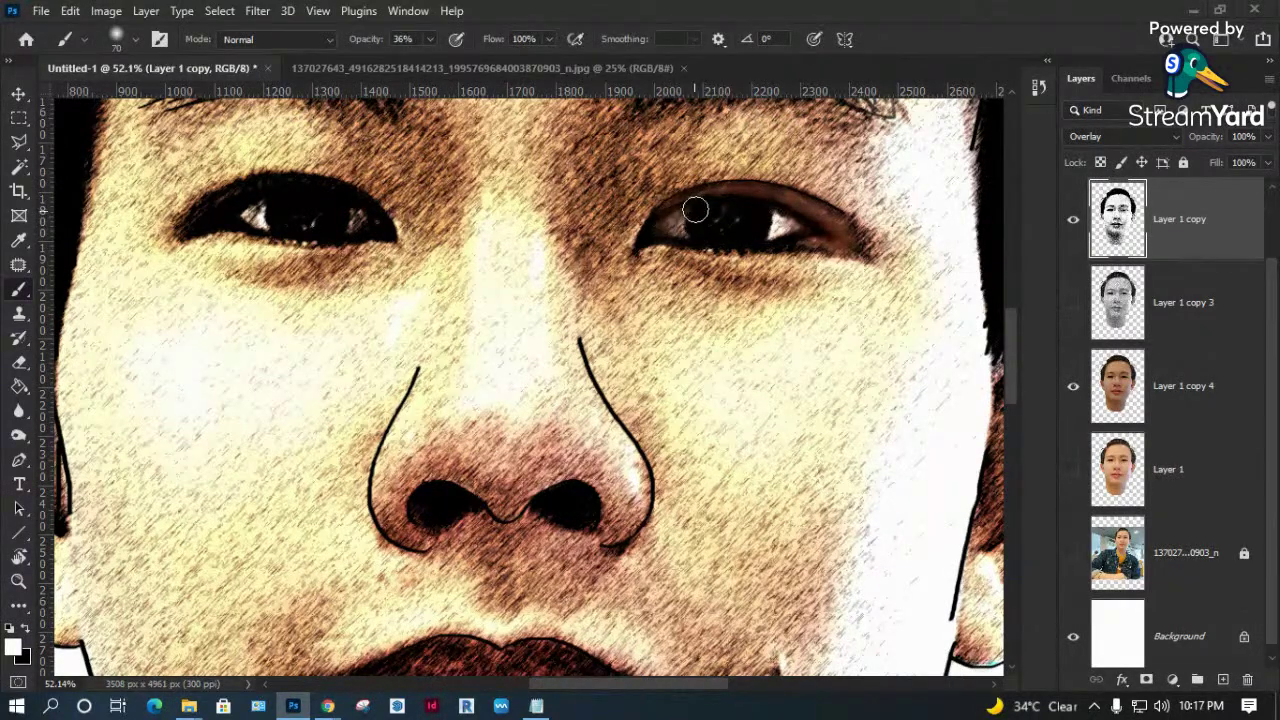
key(ctrl+z)
key(bracketright)
key(bracketright)
drag(663, 240, 735, 217)
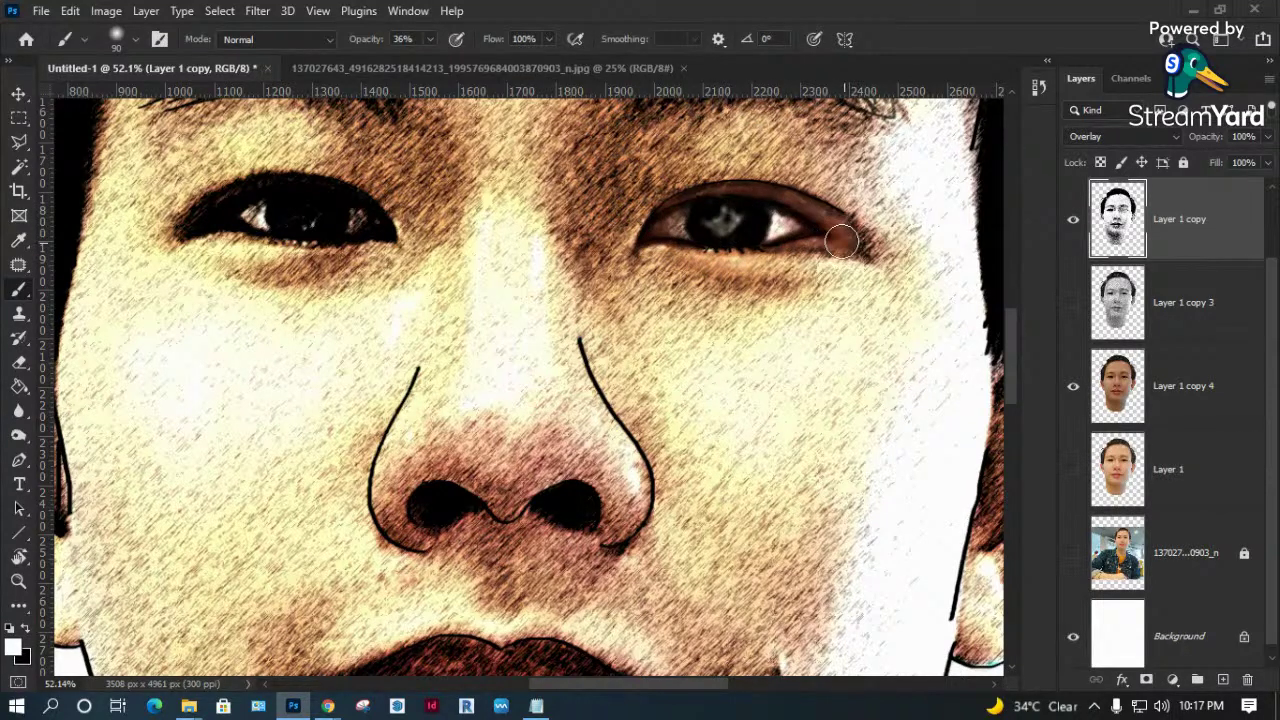
mouse_move(277, 201)
mouse_down()
mouse_move(349, 220)
mouse_move(277, 194)
mouse_move(180, 224)
mouse_move(334, 209)
mouse_move(355, 245)
mouse_move(300, 257)
mouse_move(366, 227)
mouse_up()
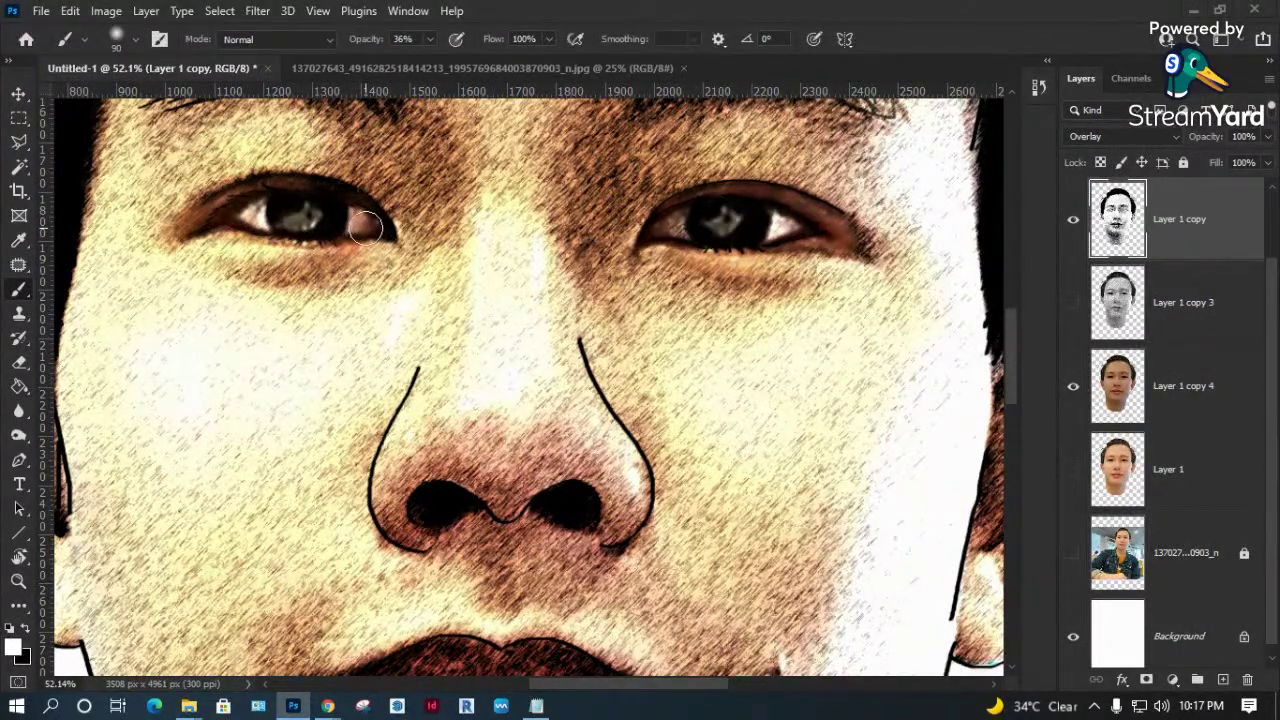
key(ctrl+0)
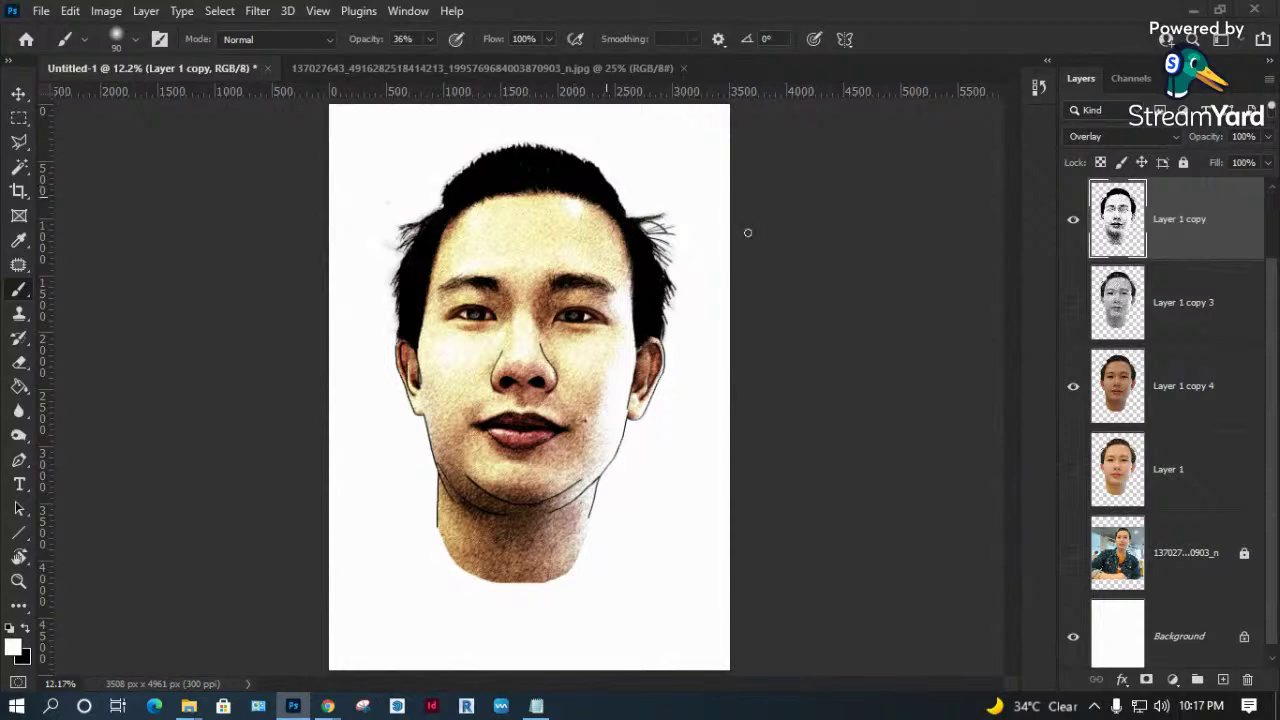
Compare Layer 1 copy on and off, then paint white over the left temple and lips for pale pink.
click(1073, 219)
click(1073, 219)
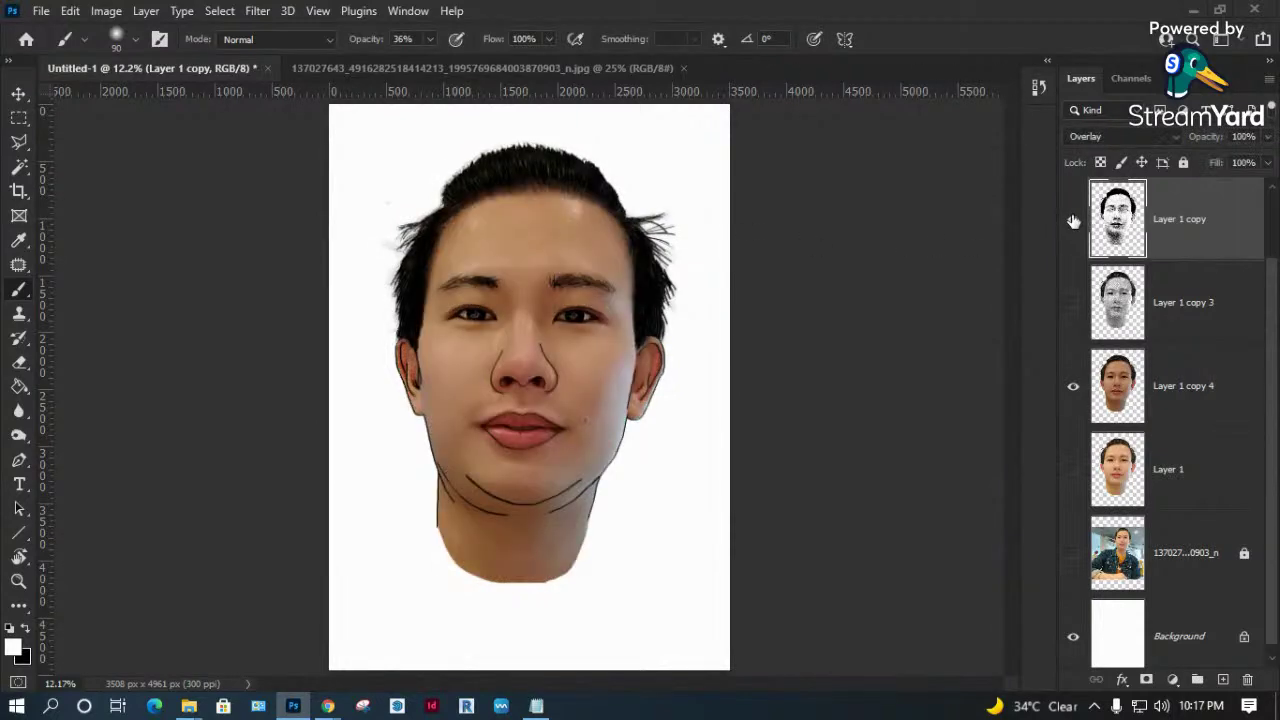
key(z)
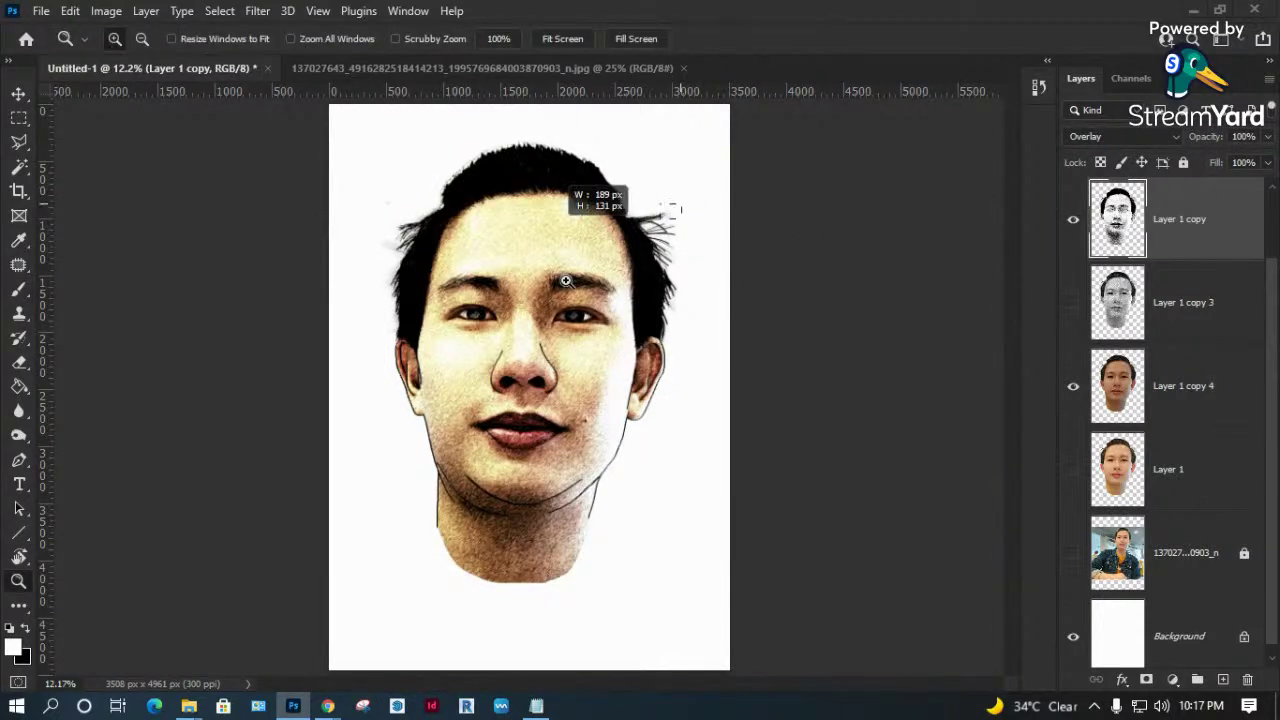
click(432, 278)
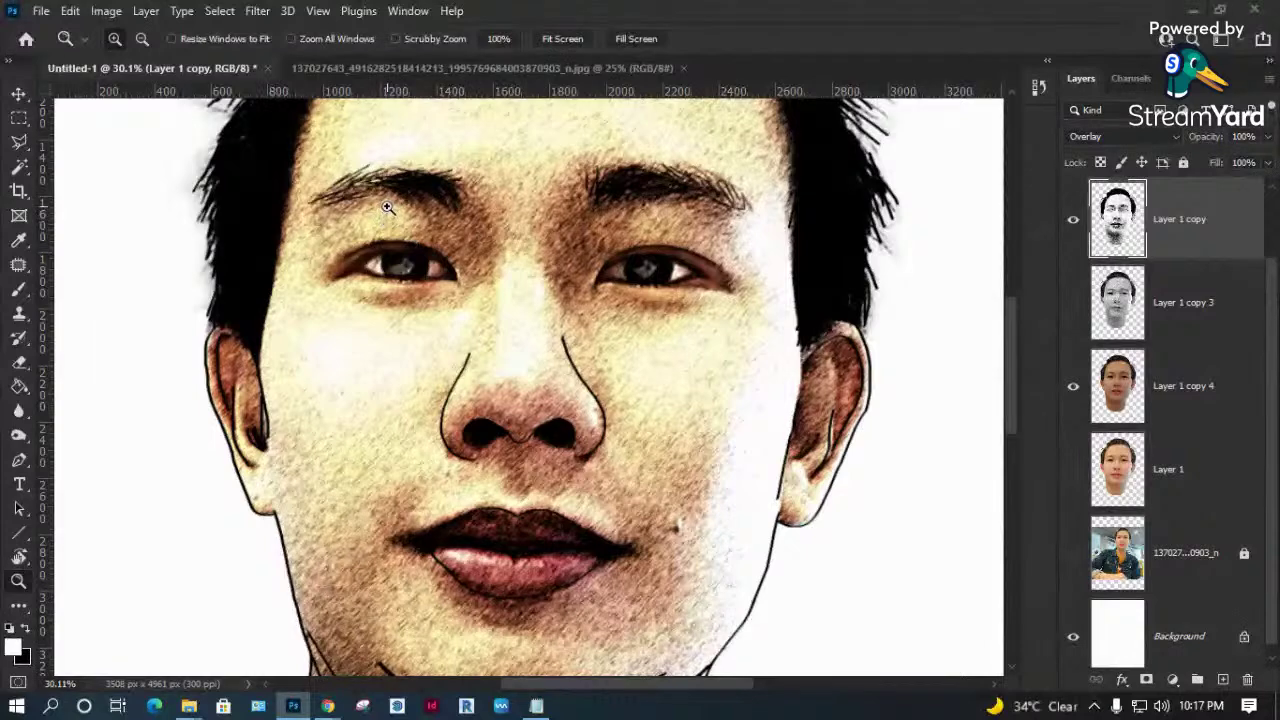
key(b)
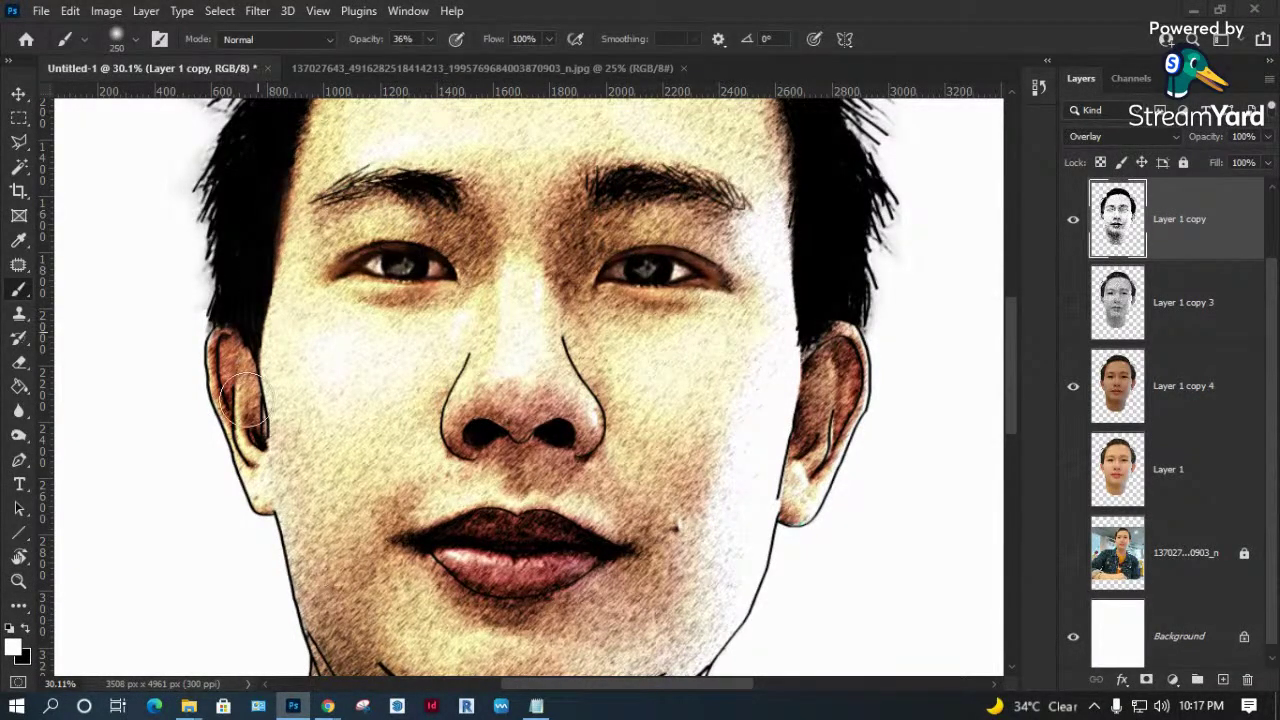
drag(262, 300, 245, 440)
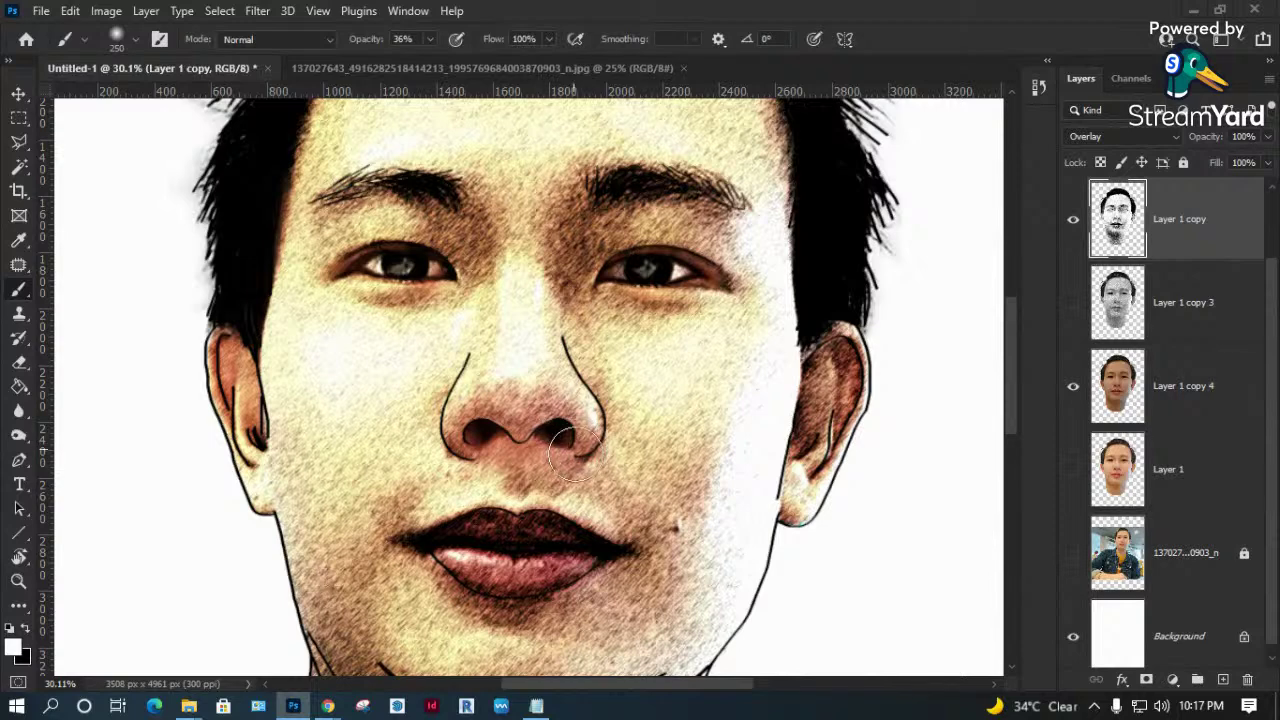
drag(576, 502, 592, 432)
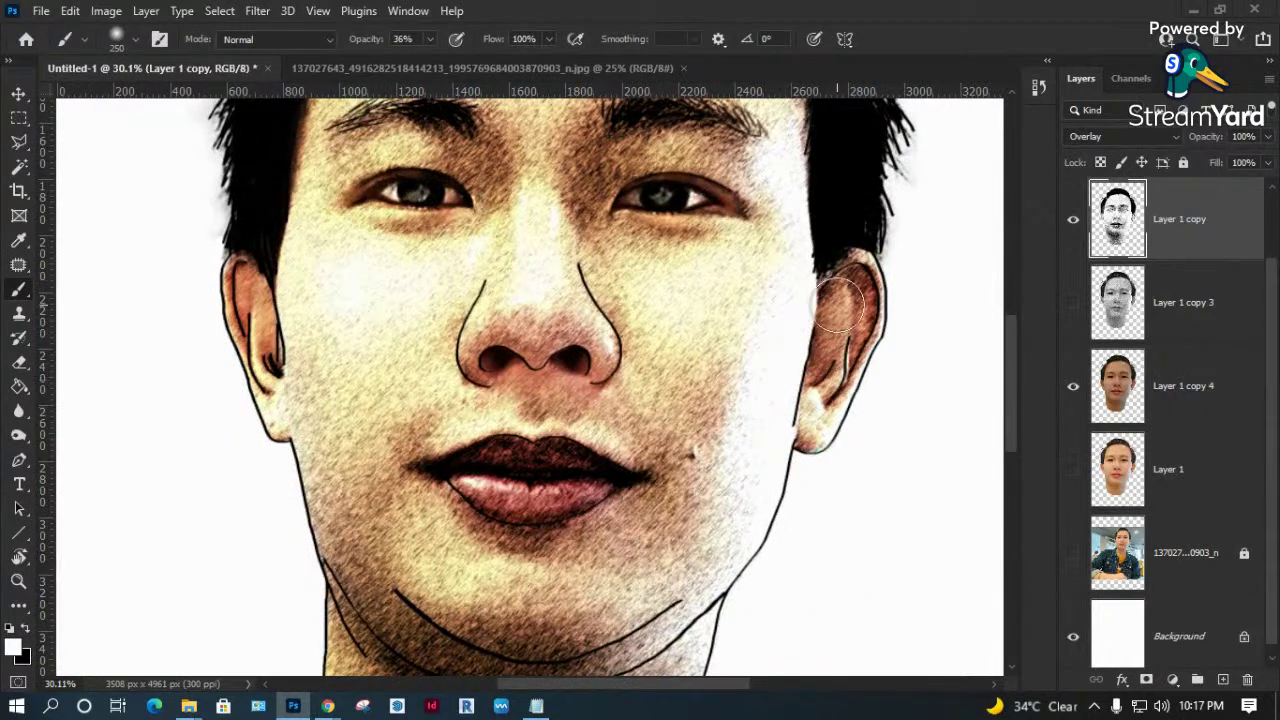
mouse_move(648, 468)
mouse_down()
mouse_move(545, 505)
mouse_move(450, 450)
mouse_move(603, 483)
mouse_move(440, 470)
mouse_up()
Lower the brush opacity to 14% and bring the eyes and forehead into view.
click(430, 39)
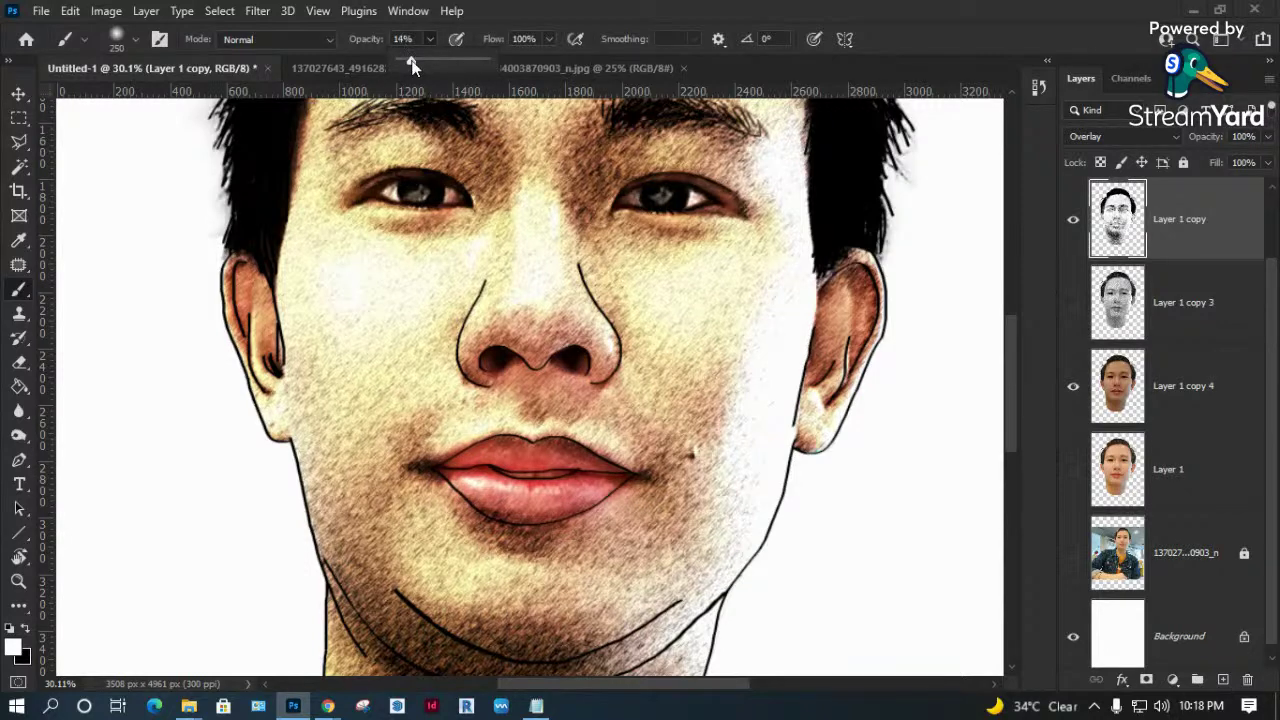
mouse_move(400, 610)
mouse_down()
mouse_move(350, 480)
mouse_move(540, 560)
mouse_move(480, 551)
mouse_move(340, 490)
mouse_move(585, 563)
mouse_move(540, 498)
mouse_move(570, 407)
mouse_move(471, 405)
mouse_move(390, 318)
mouse_move(490, 420)
mouse_up()
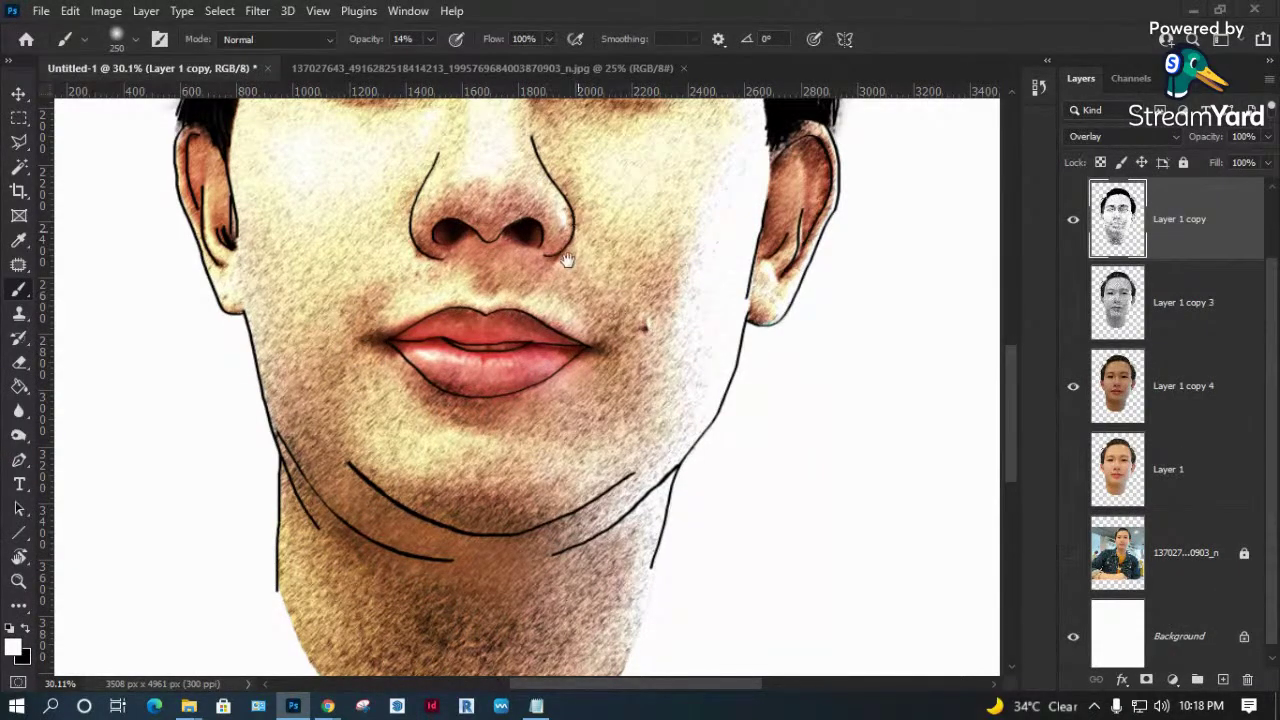
drag(582, 220, 515, 467)
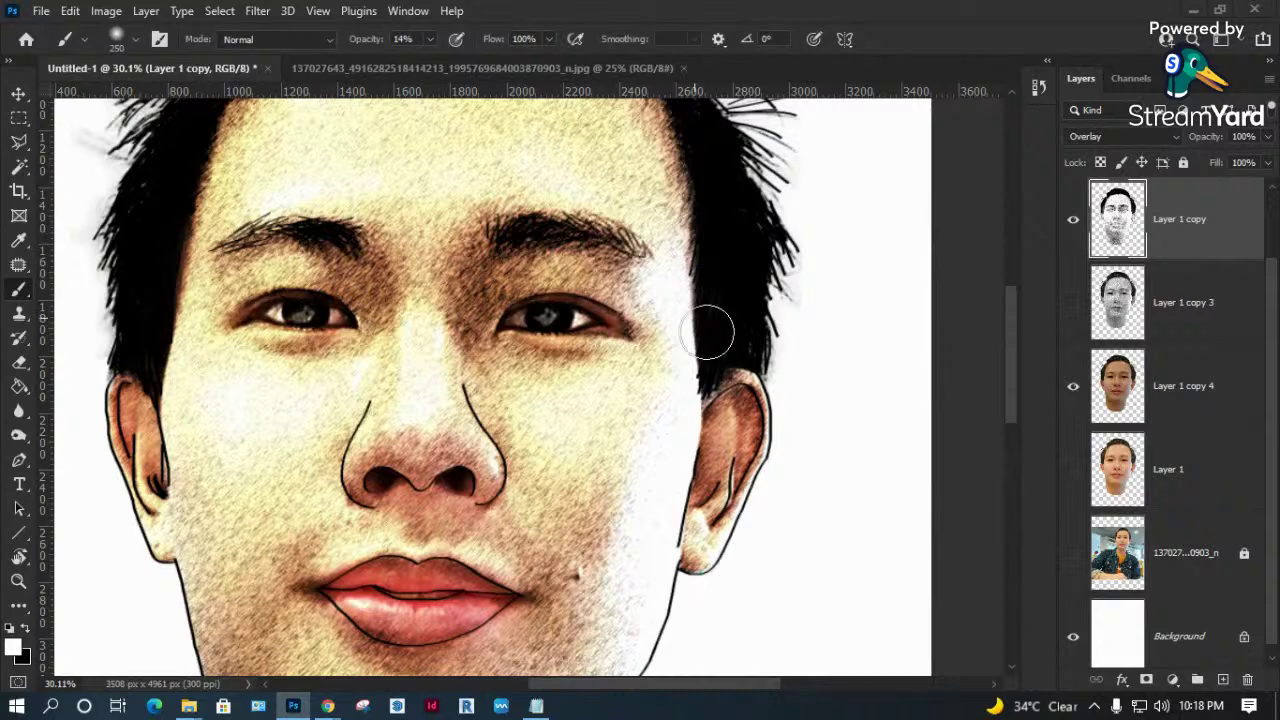
scroll(700, 300, up, 3)
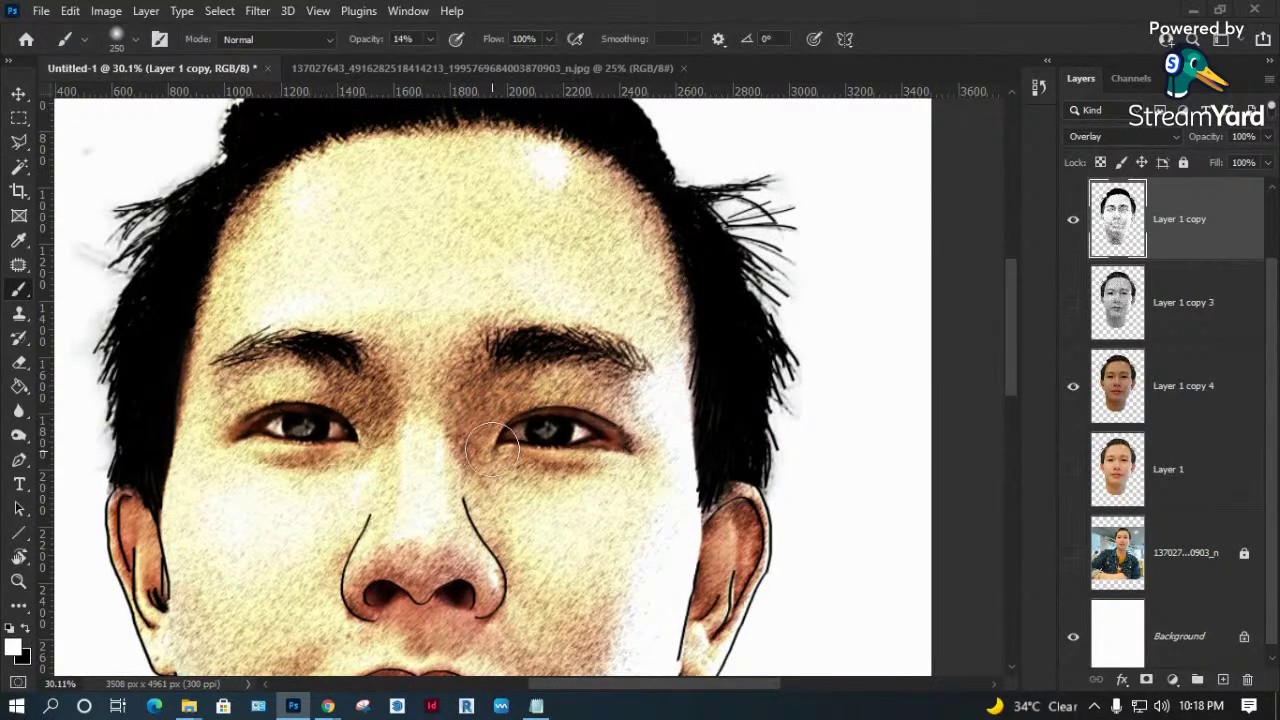
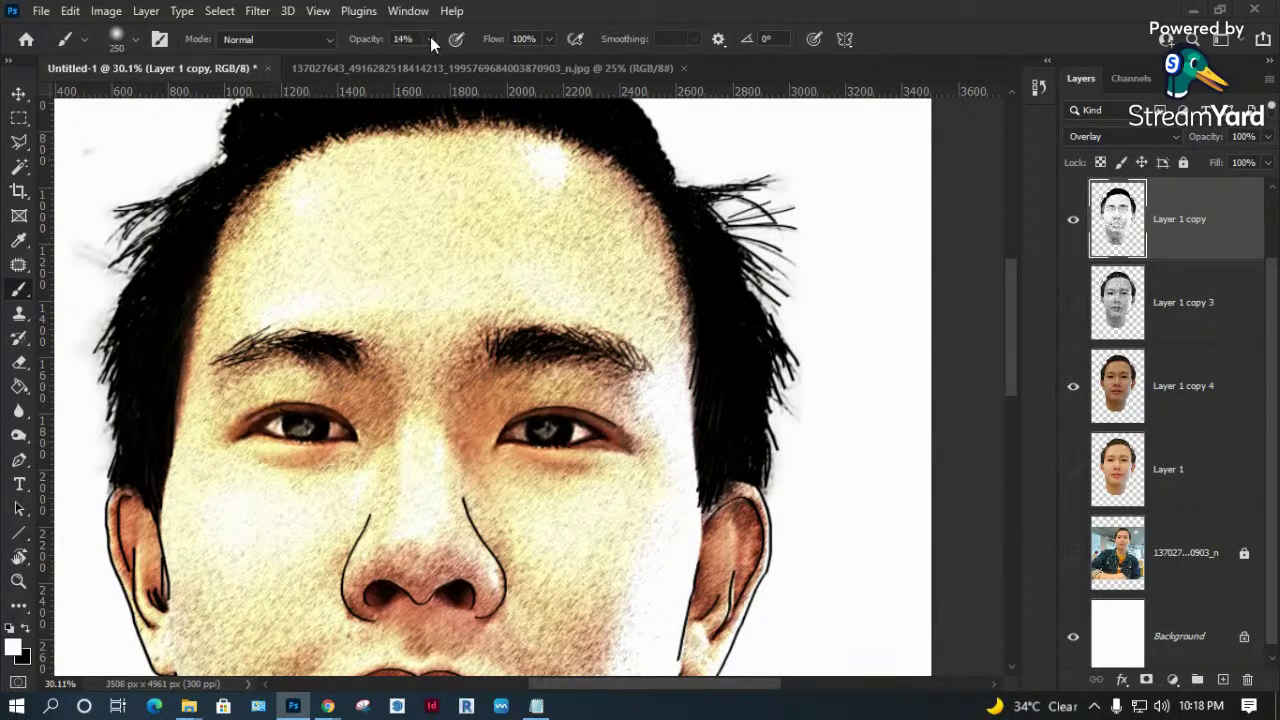
Set brush opacity to 29% and paint soft white over the hairline.
drag(430, 39, 445, 40)
drag(622, 150, 690, 235)
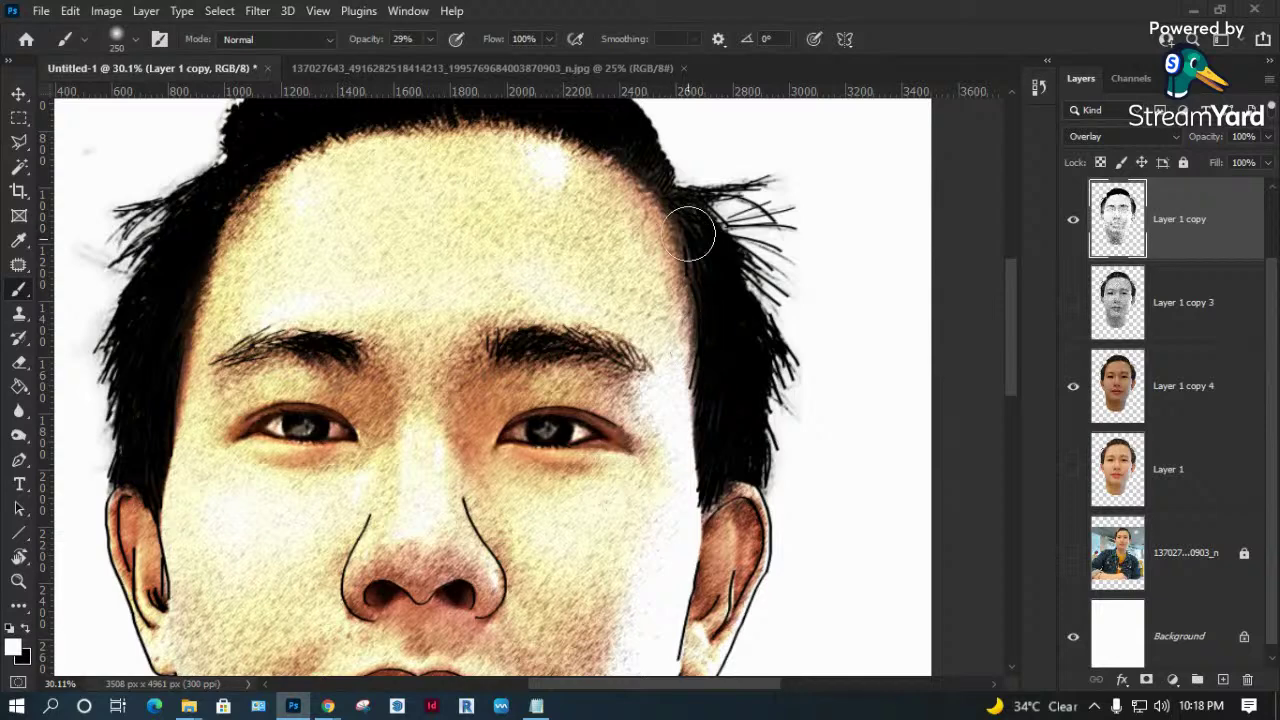
scroll(623, 234, up, 3)
mouse_move(430, 196)
mouse_down()
mouse_move(437, 214)
mouse_move(297, 291)
mouse_up()
mouse_move(355, 218)
mouse_down()
mouse_move(583, 223)
mouse_move(663, 286)
mouse_move(423, 149)
mouse_move(177, 391)
mouse_move(171, 503)
mouse_move(125, 537)
mouse_move(188, 570)
mouse_move(205, 375)
mouse_move(160, 410)
mouse_move(352, 202)
mouse_move(613, 183)
mouse_move(751, 434)
mouse_up()
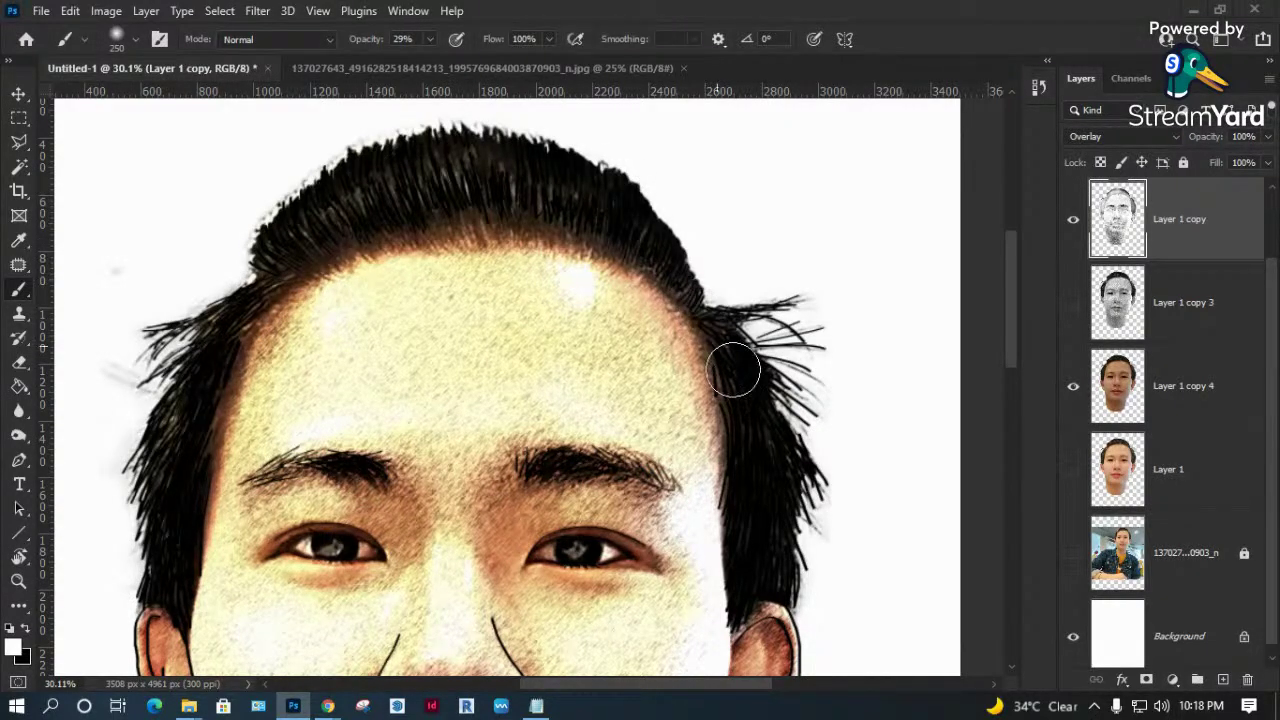
Lighten the forehead and nose bridge, then the left cheek with a 600 brush.
scroll(751, 434, down, 3)
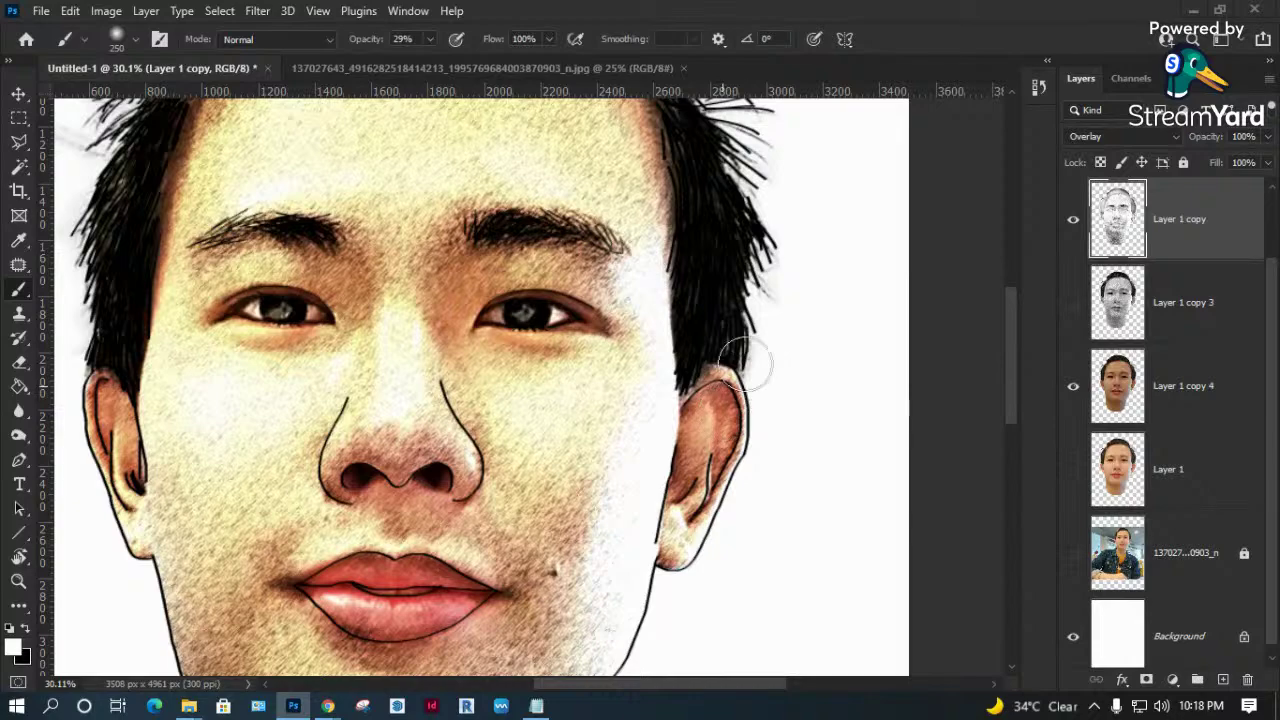
scroll(600, 340, down, 2)
mouse_move(465, 263)
mouse_down()
mouse_move(443, 286)
mouse_move(414, 143)
mouse_move(386, 334)
mouse_move(408, 372)
mouse_move(400, 400)
mouse_up()
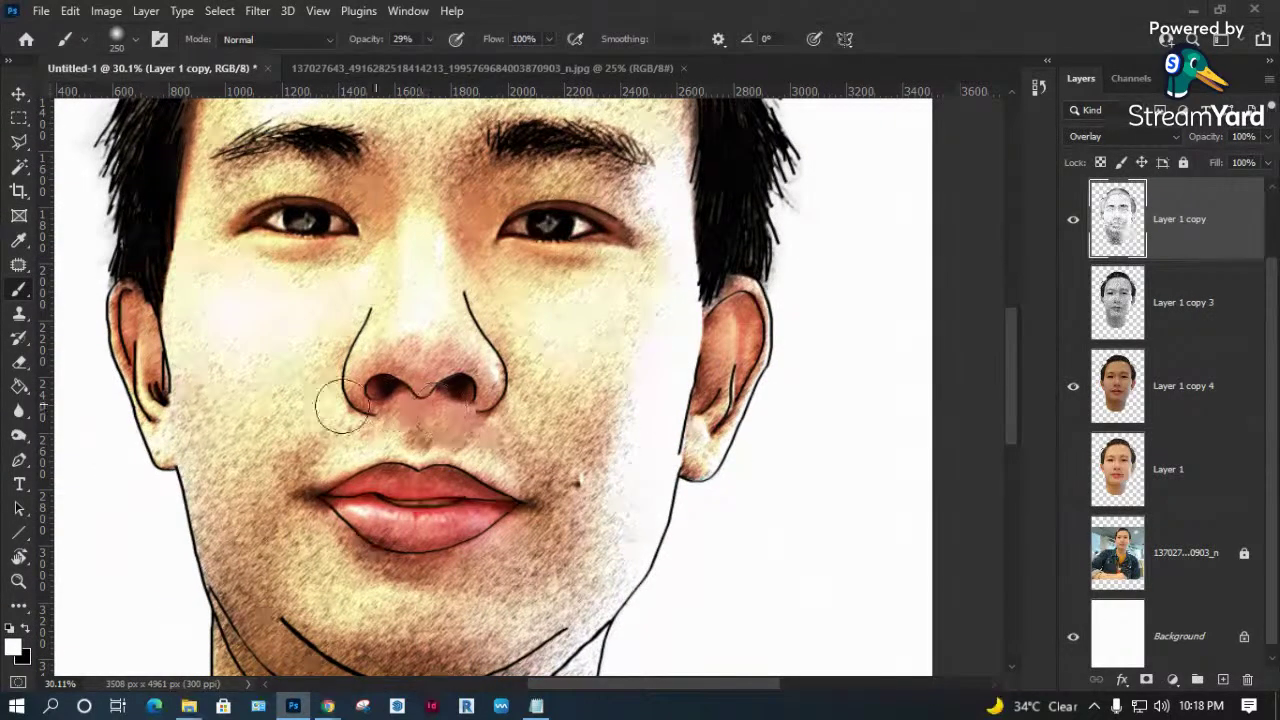
key(bracketright)
key(bracketright)
key(bracketright)
drag(243, 429, 257, 443)
scroll(575, 510, down, 2)
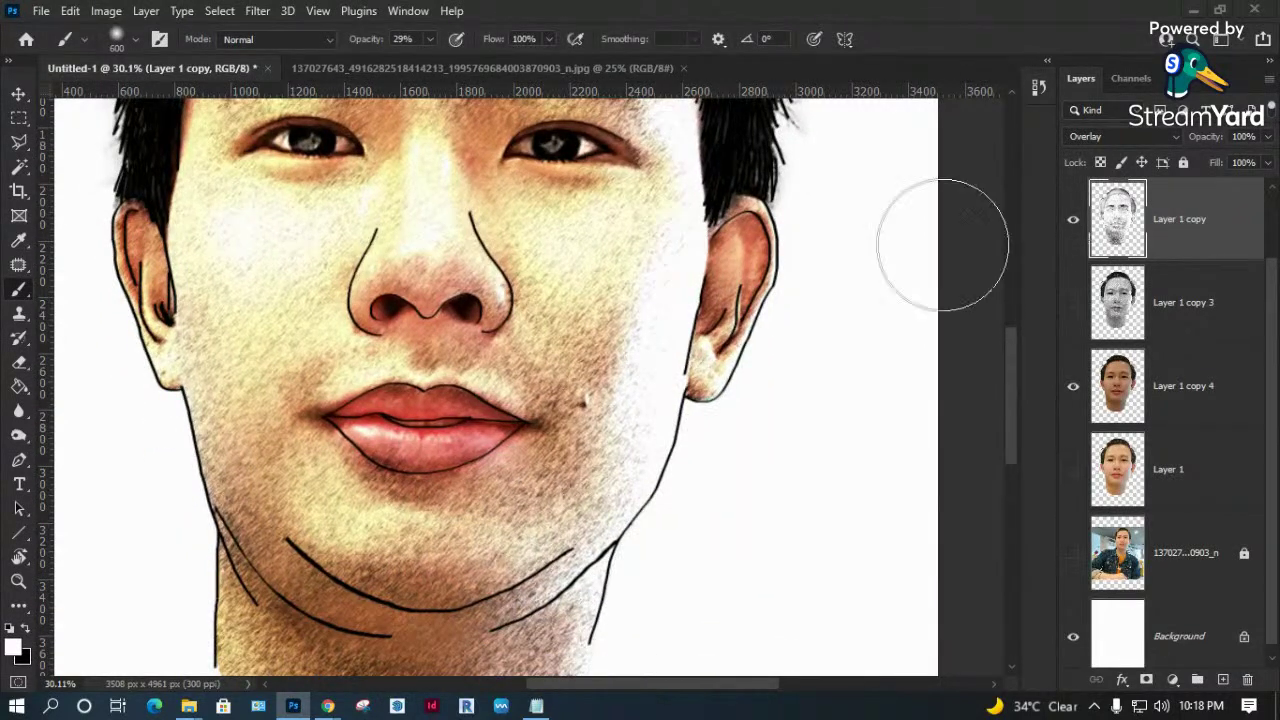
scroll(566, 229, down, 2)
scroll(566, 226, down, 3)
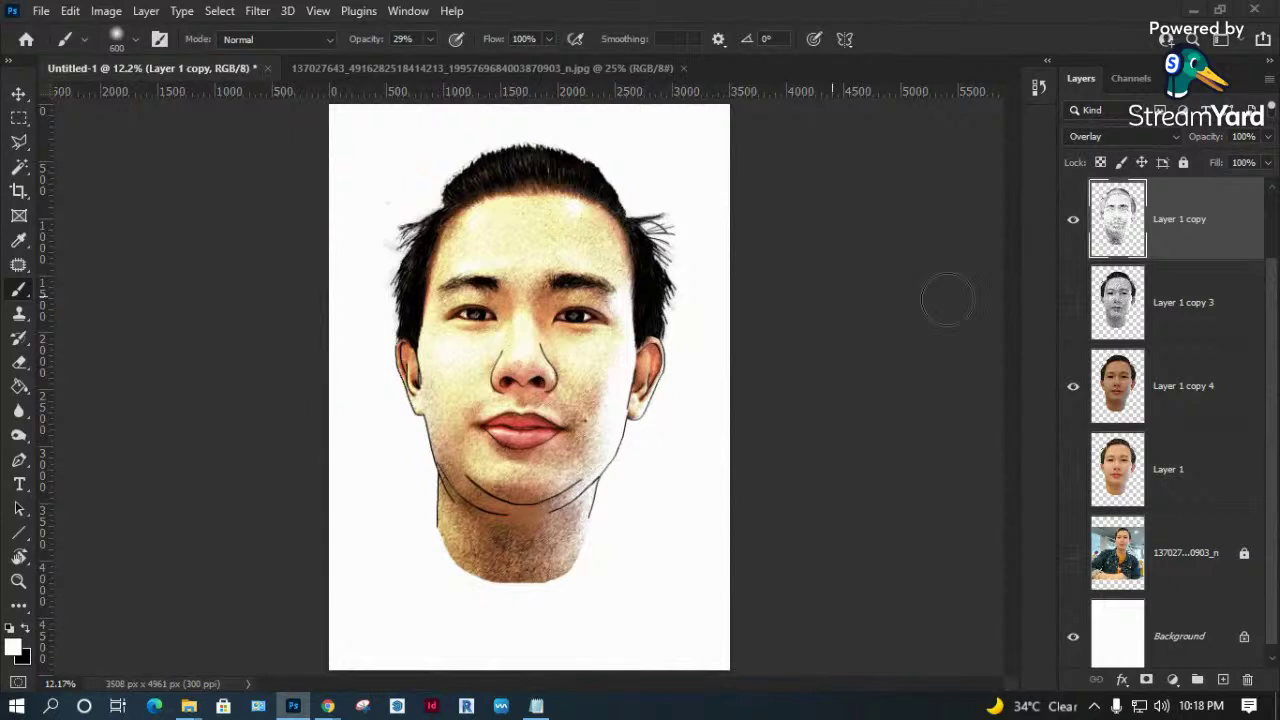
Show Layer 1 copy 3 and move it above Layer 1 copy.
click(1074, 304)
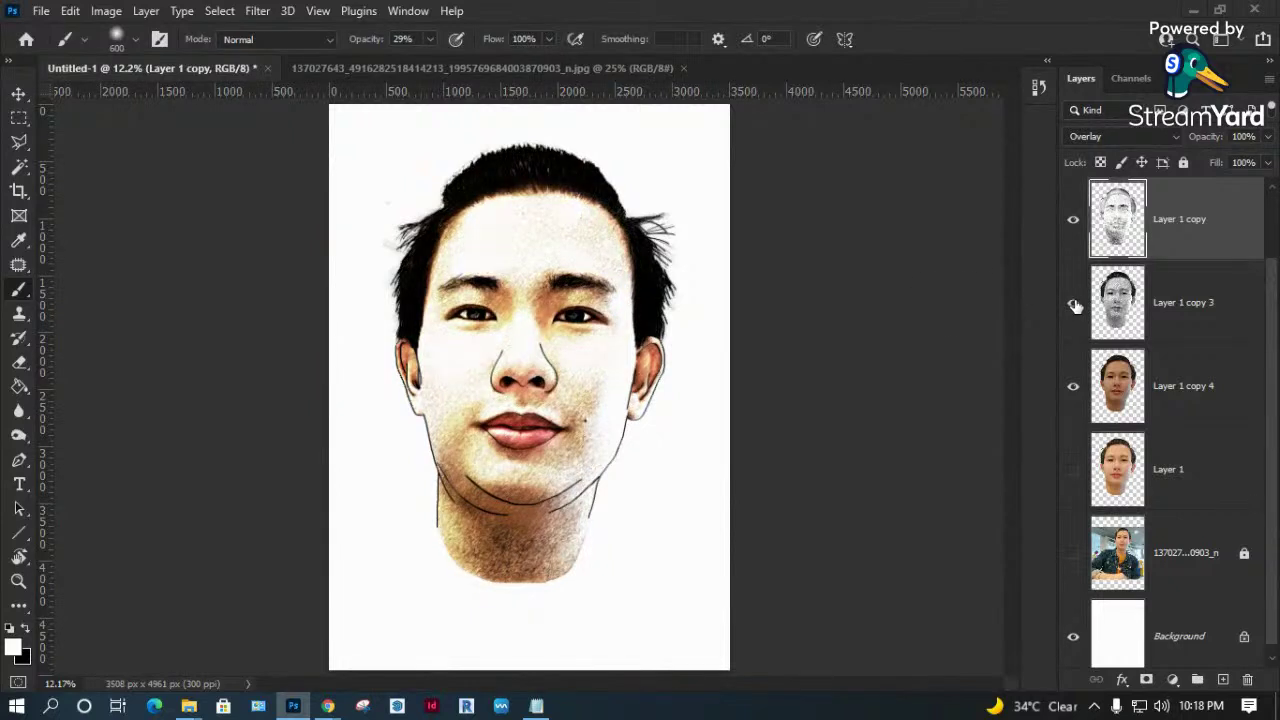
click(1180, 316)
drag(1226, 185, 1194, 186)
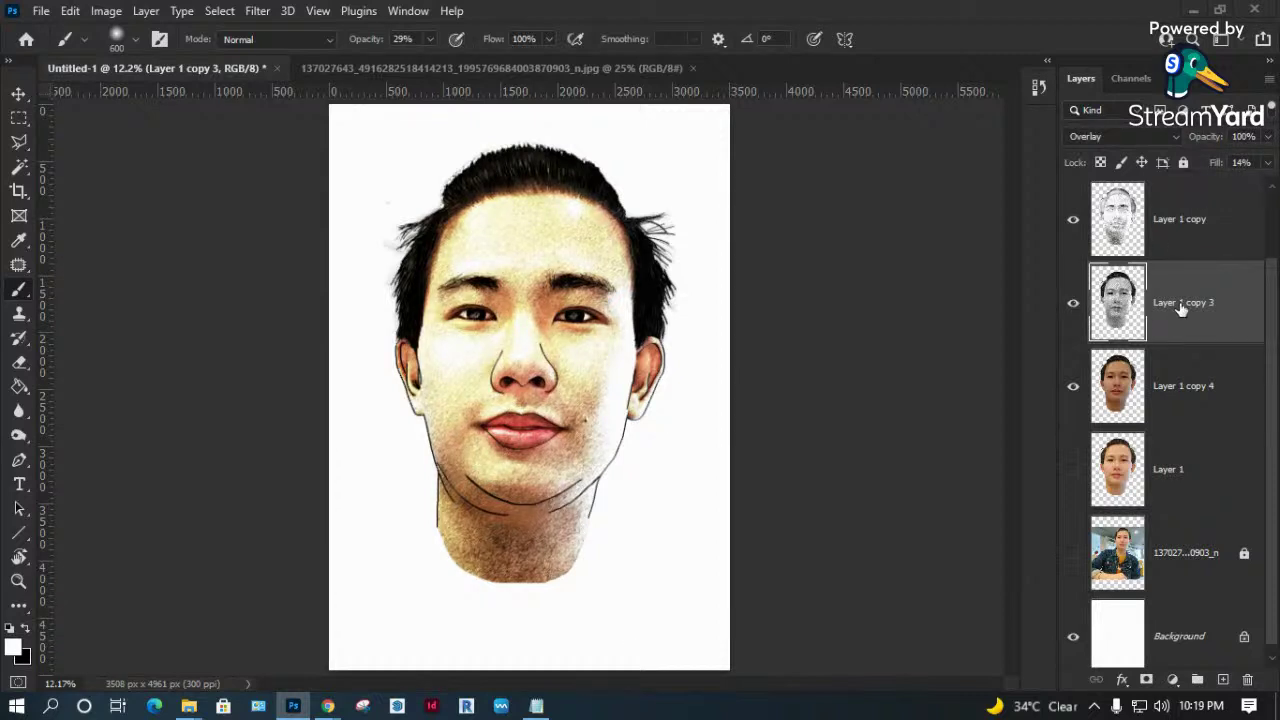
drag(1181, 310, 1183, 221)
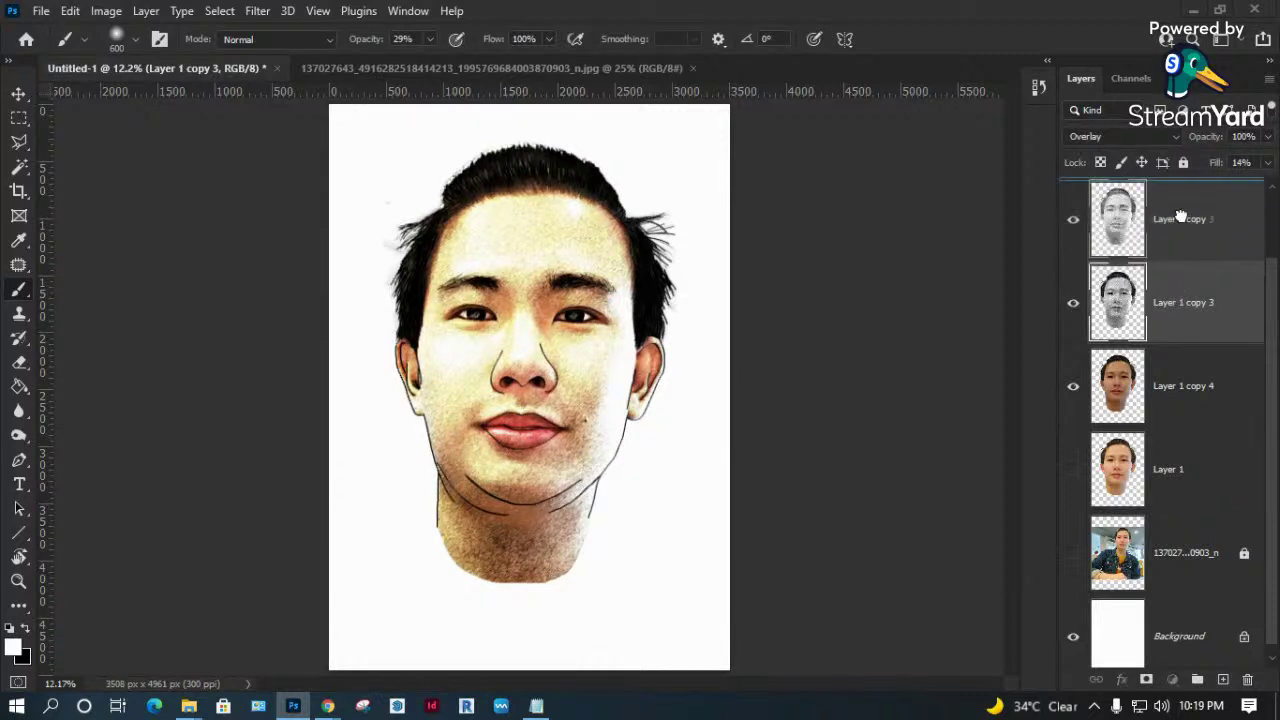
Set Layer 1 copy 3's fill to 59%, then select Layer 1 copy 4.
click(1268, 164)
drag(1209, 185, 1230, 183)
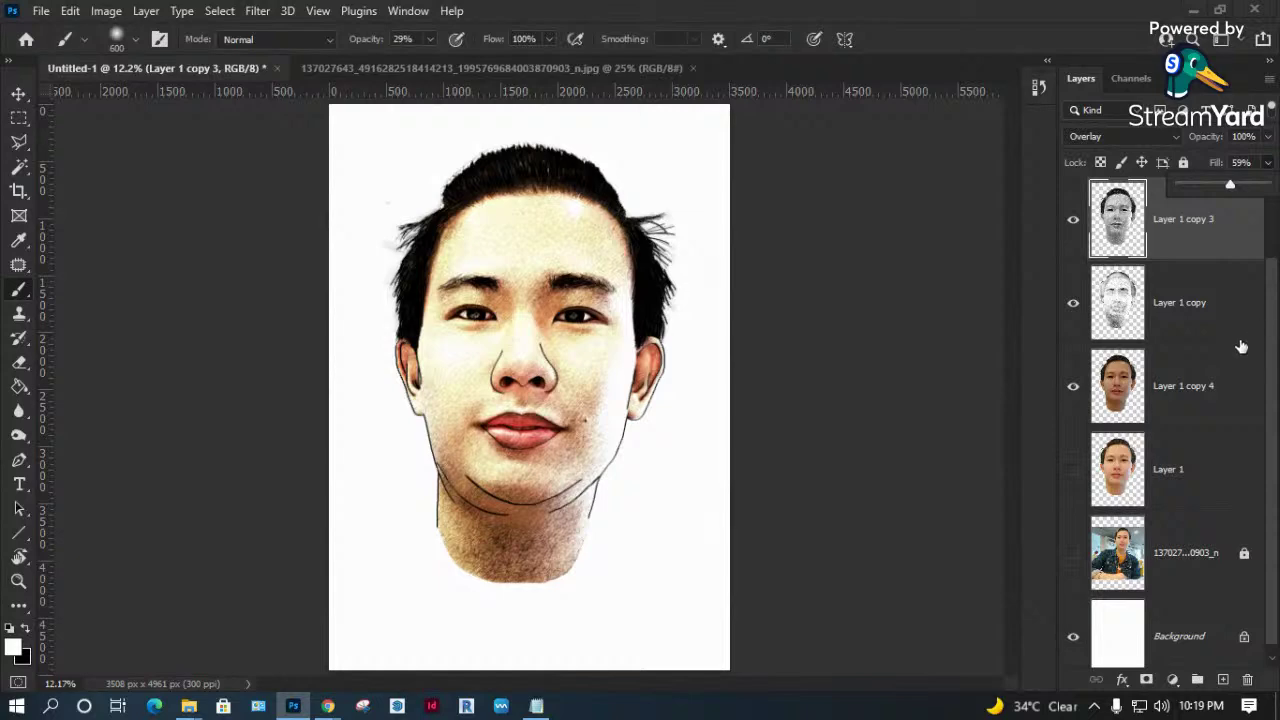
click(1177, 403)
click(116, 11)
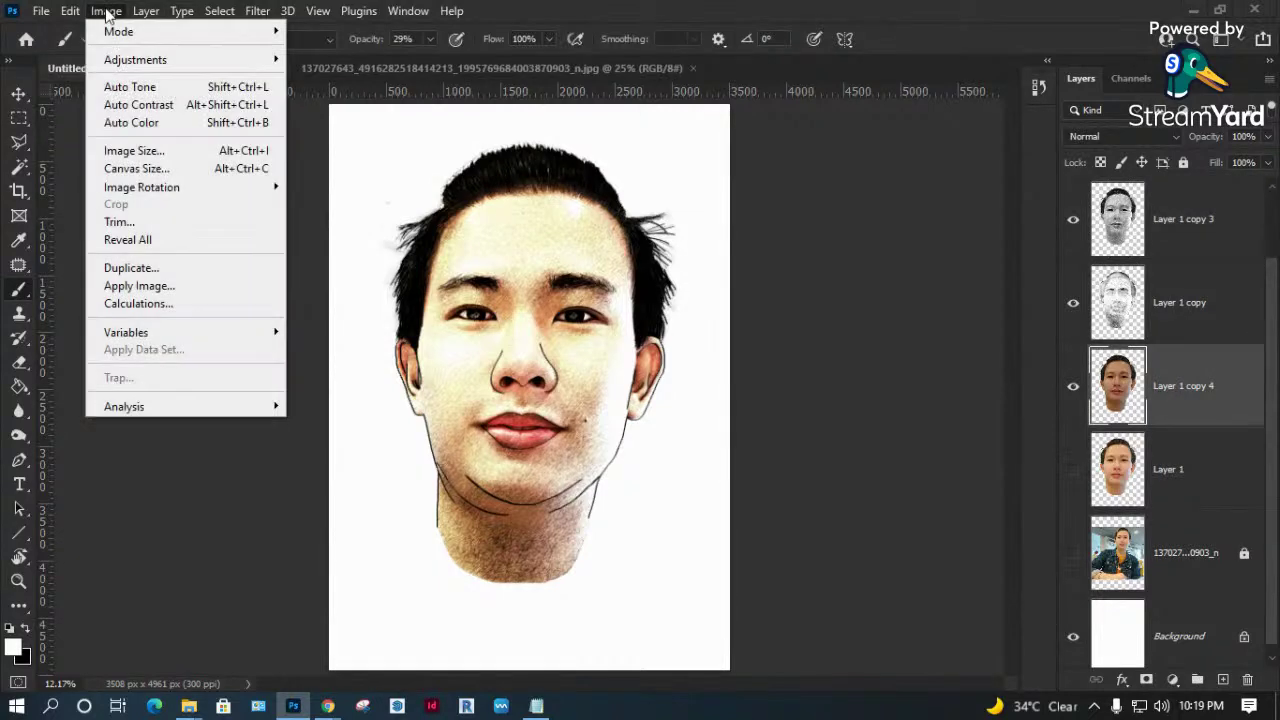
Apply Brightness/Contrast of -29 brightness and 11 contrast to Layer 1 copy 4.
click(372, 58)
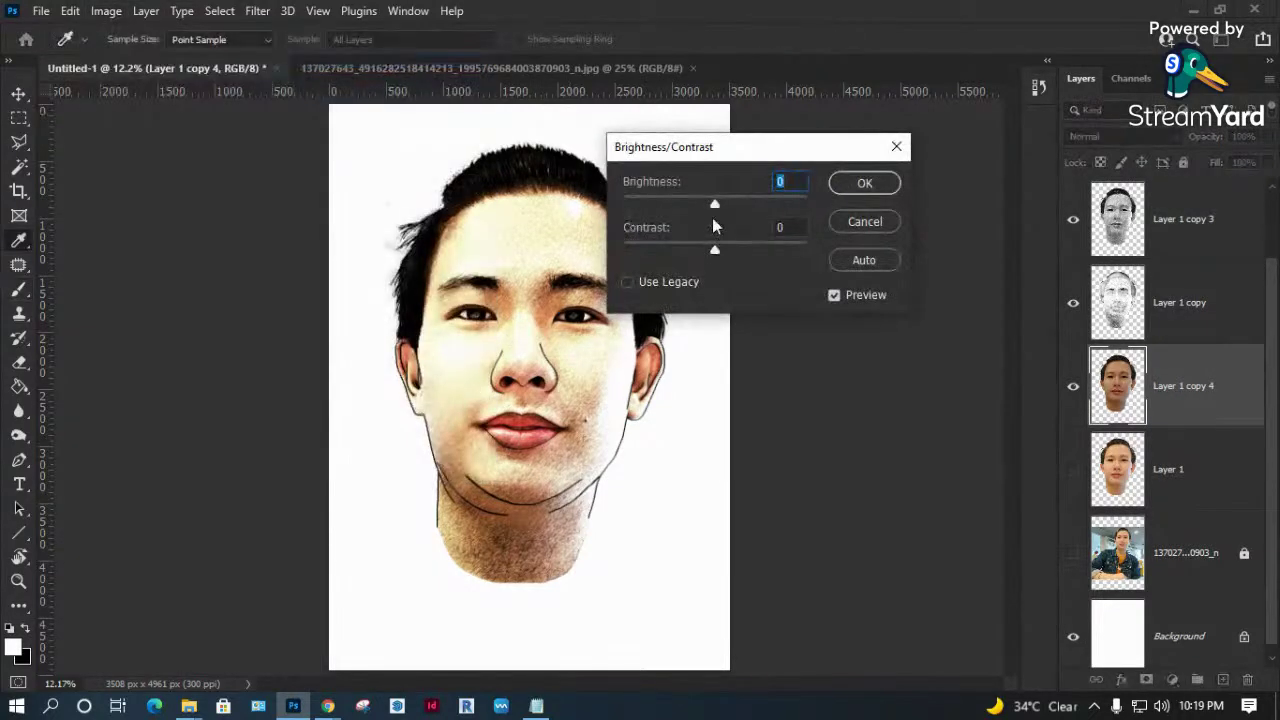
drag(709, 206, 697, 206)
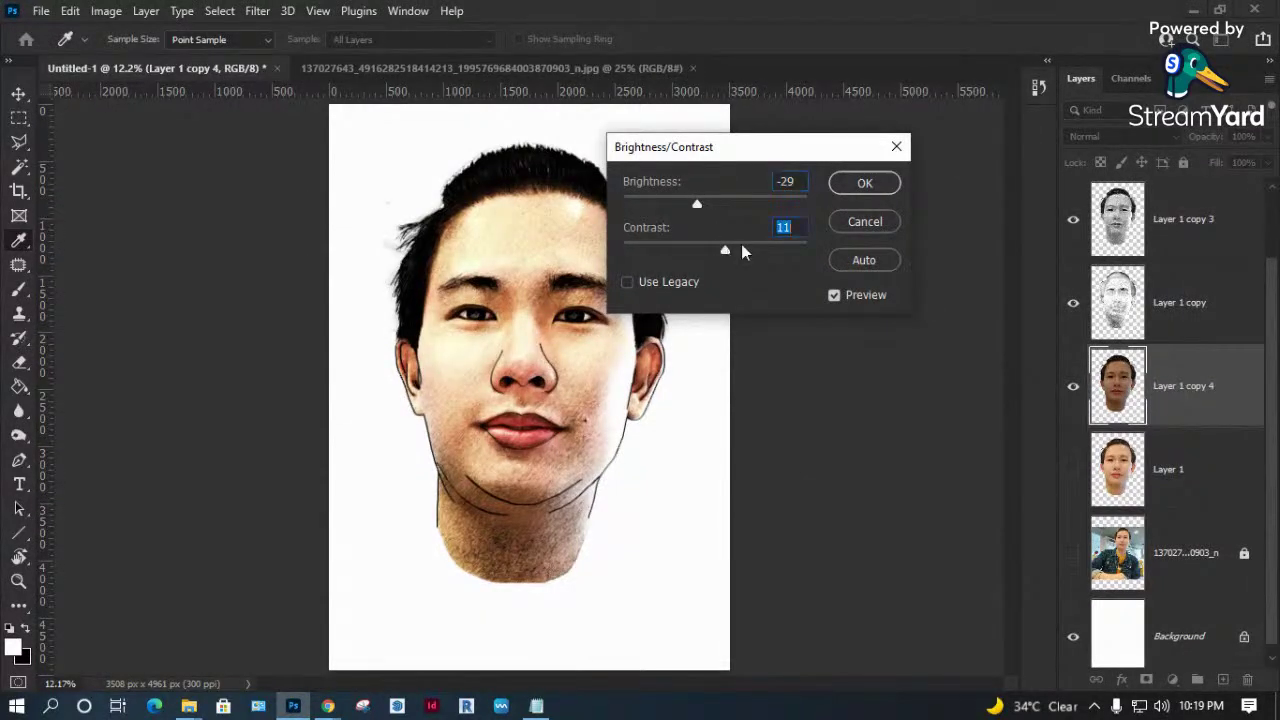
click(849, 188)
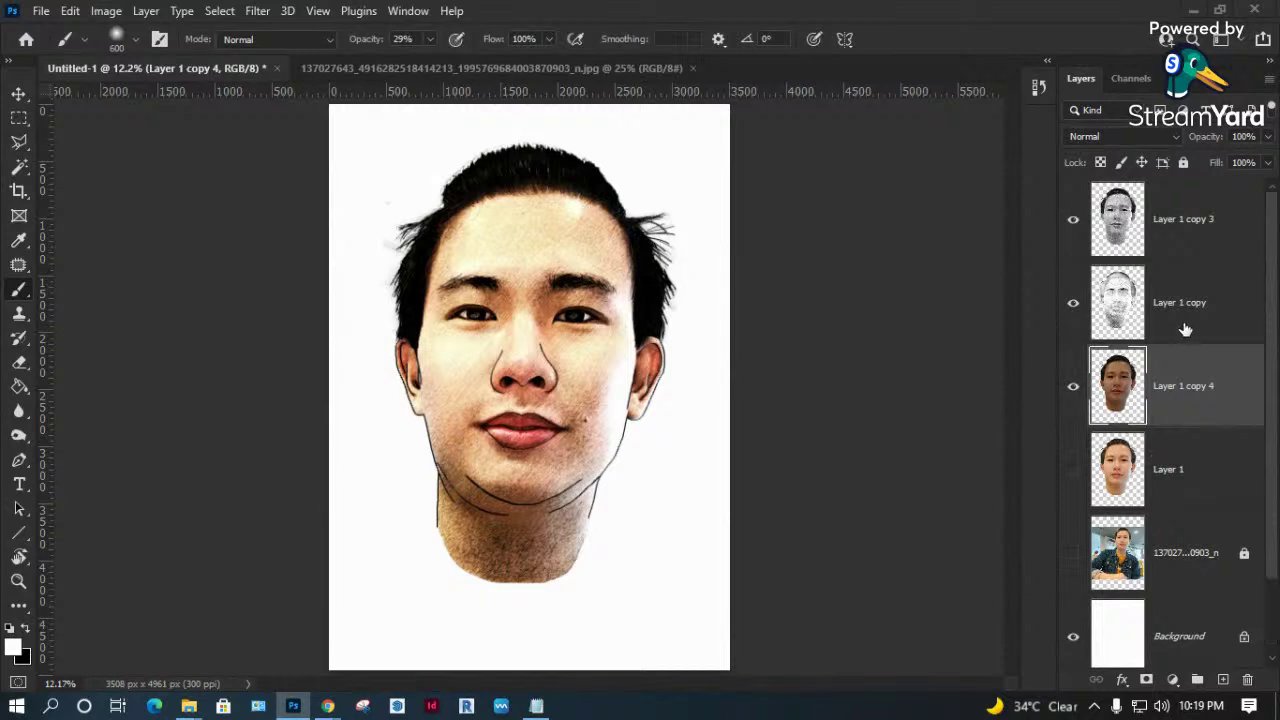
scroll(1184, 330, up, 1)
Toggle the face layers' visibility to compare the outline, sketch and colour versions.
click(1073, 302)
click(1073, 386)
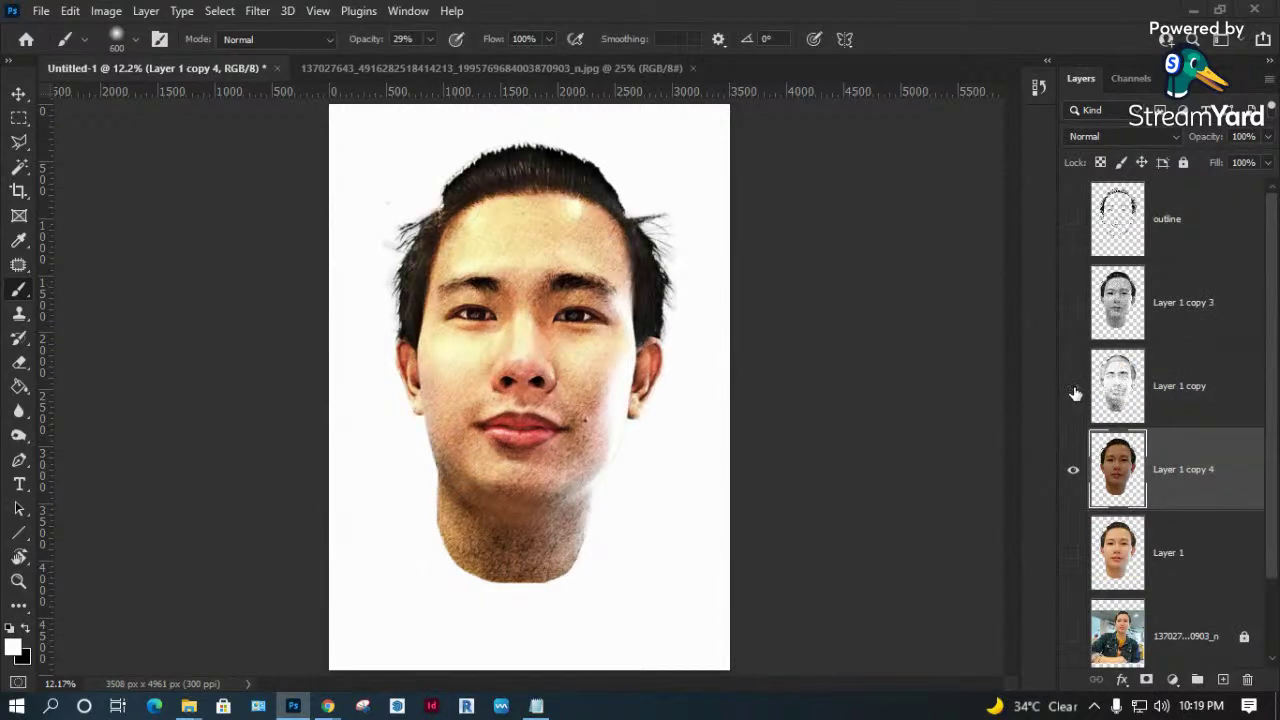
click(1073, 469)
click(1073, 552)
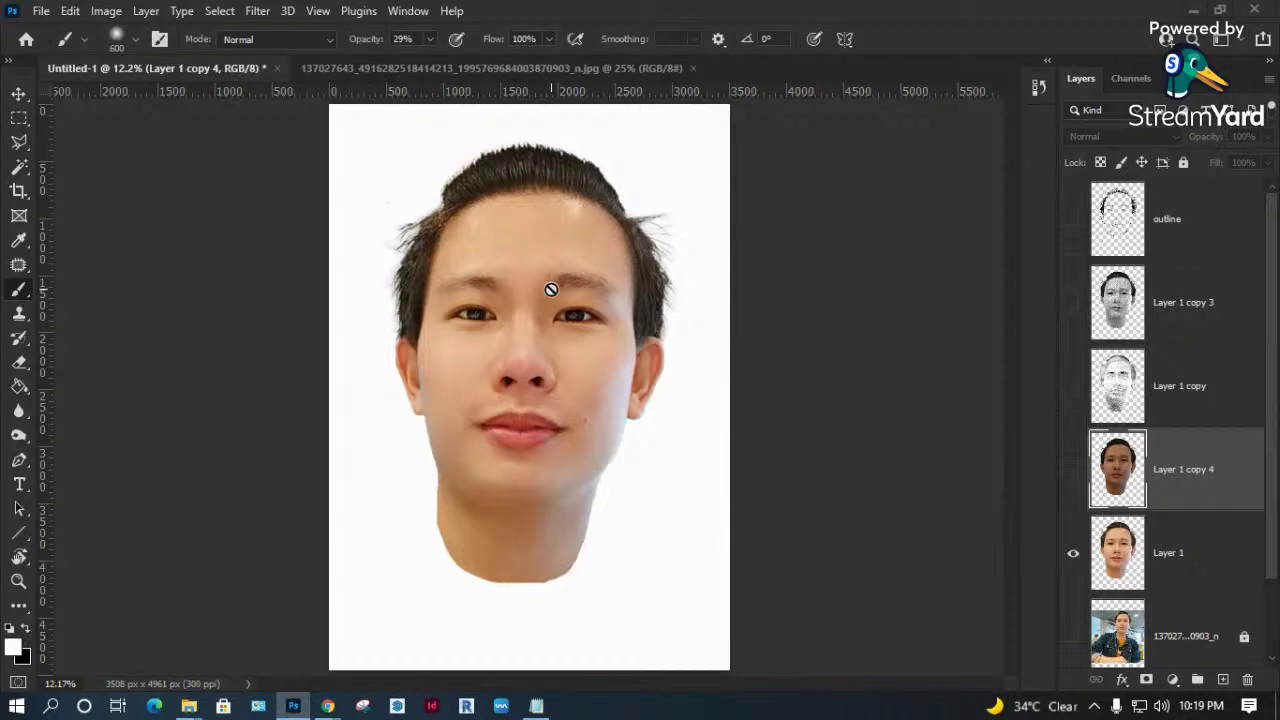
click(1180, 385)
click(1073, 386)
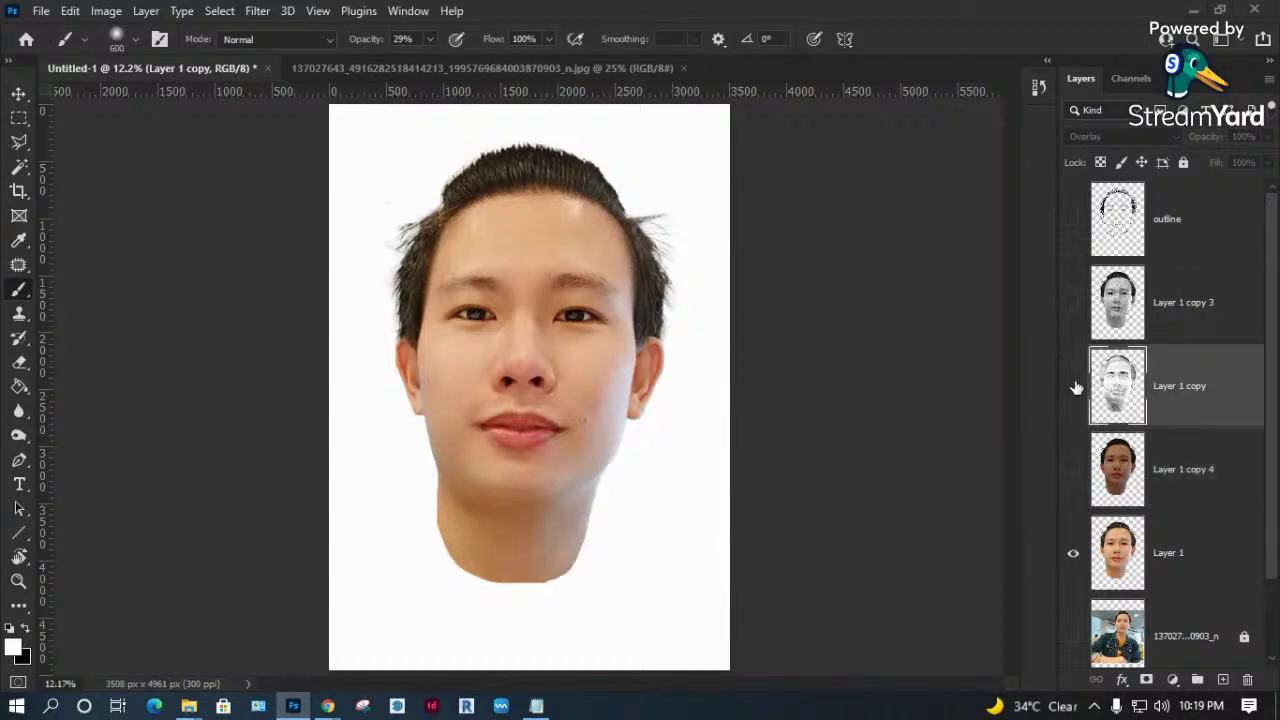
click(1073, 302)
click(1073, 219)
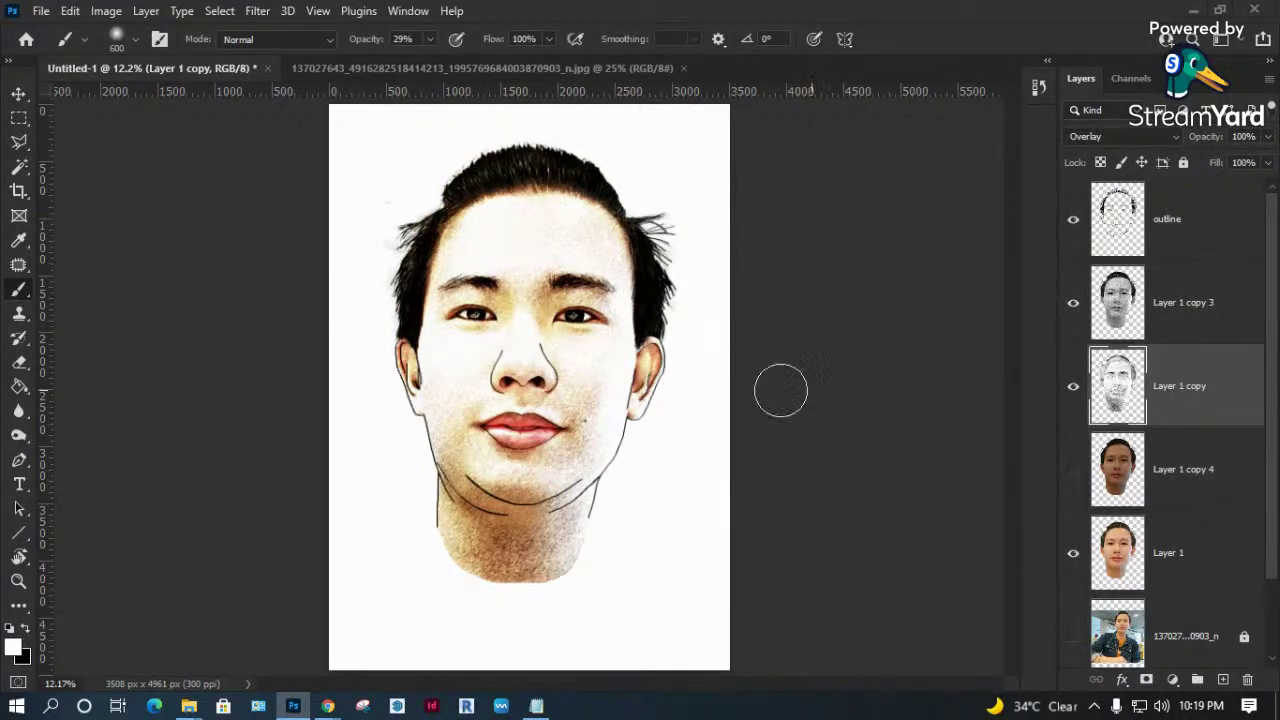
click(1186, 308)
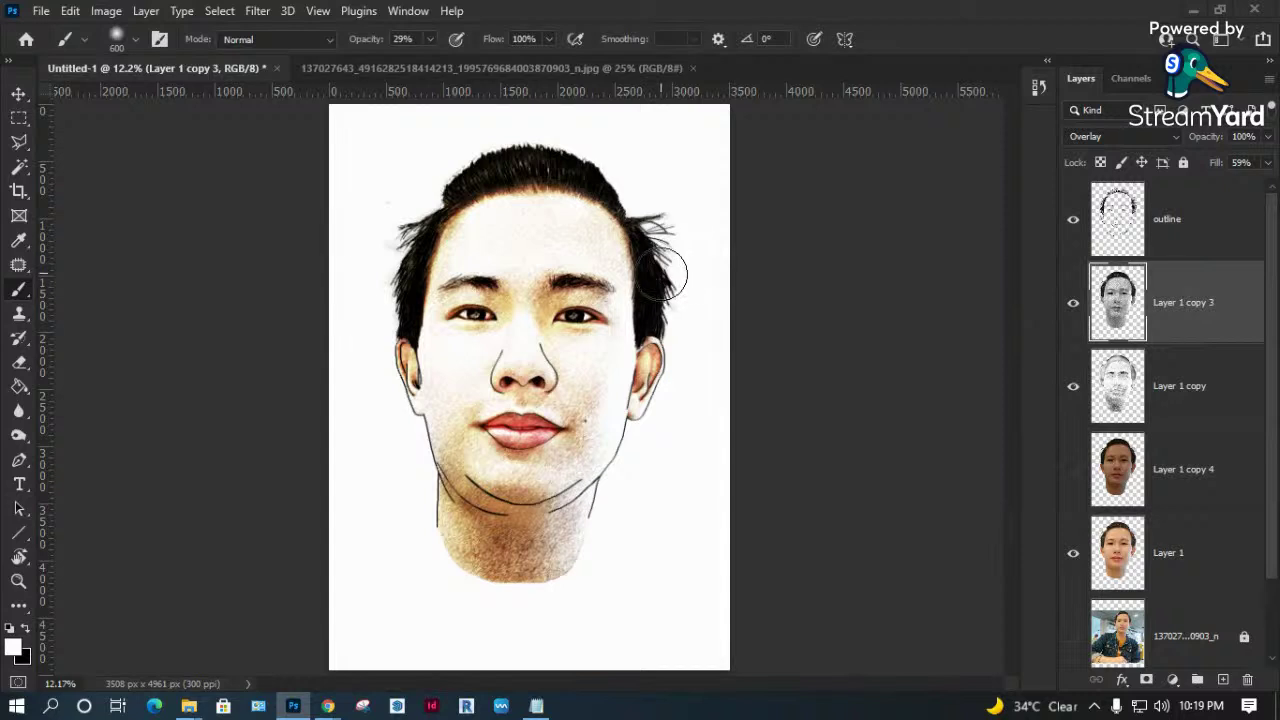
click(1073, 219)
Merge the outline layer through Layer 1 copy 4 into one outline layer.
click(1200, 452)
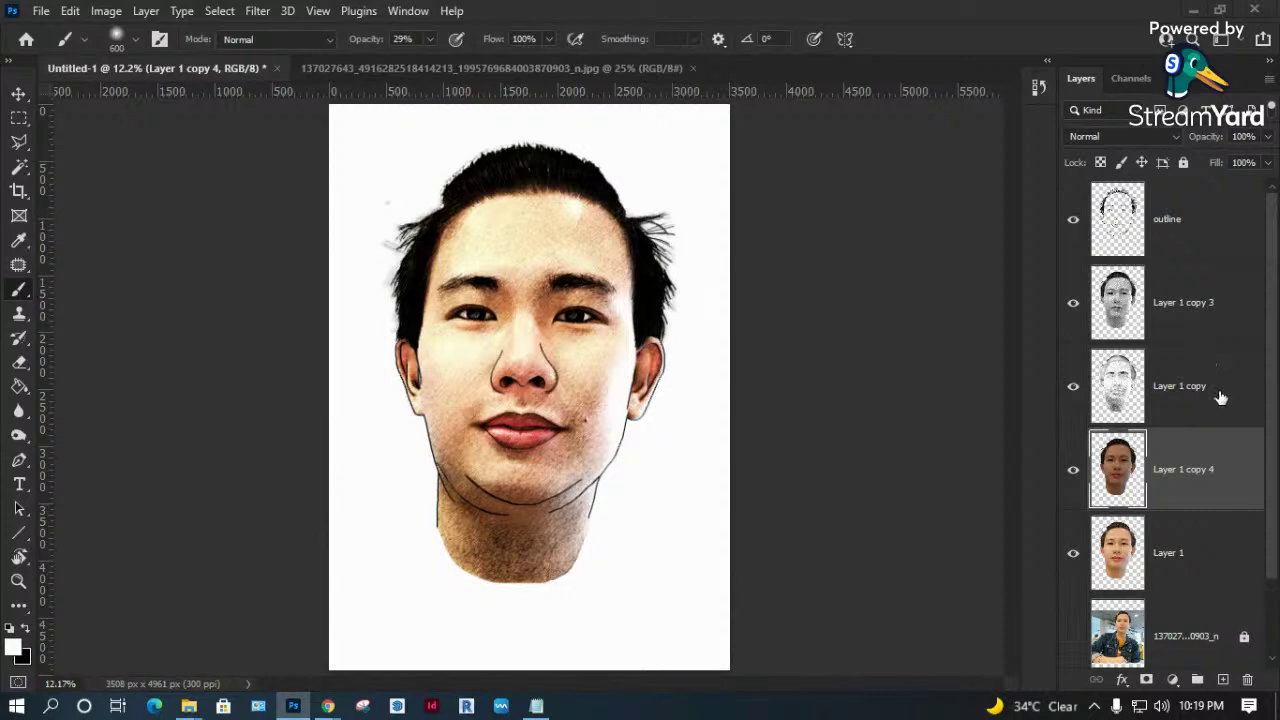
shift+click(1197, 228)
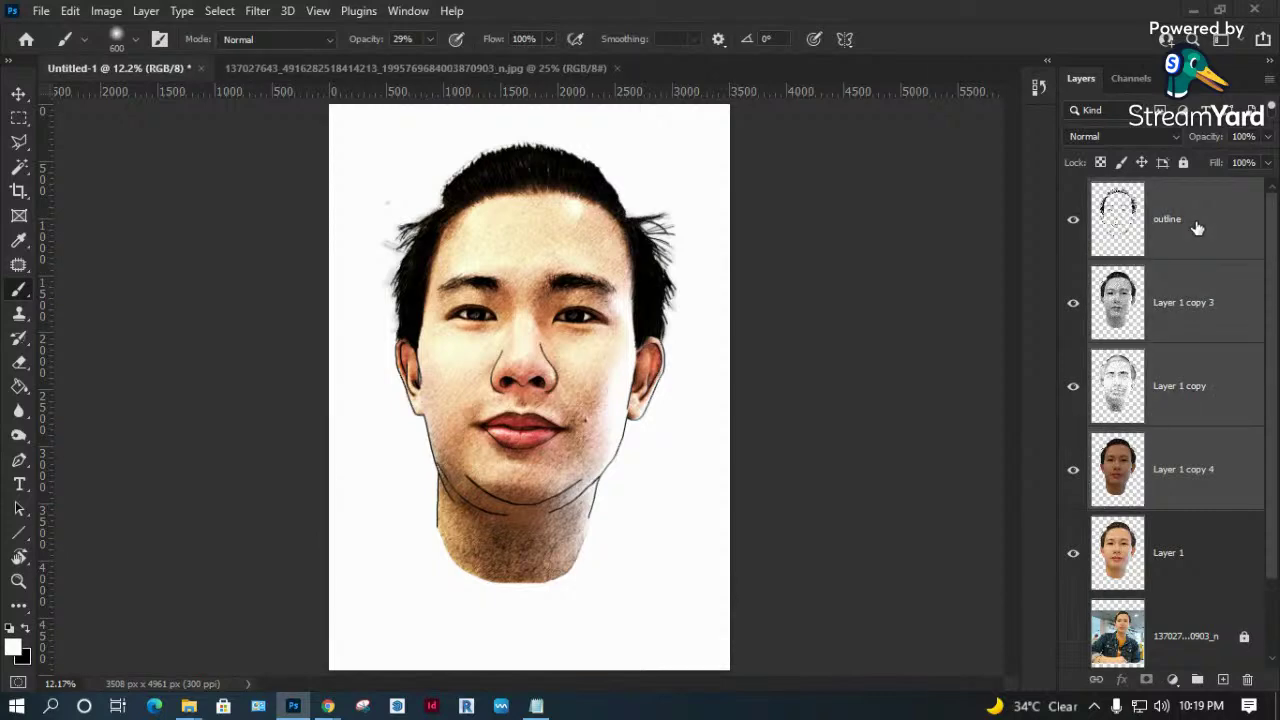
right_click(1197, 228)
click(1030, 554)
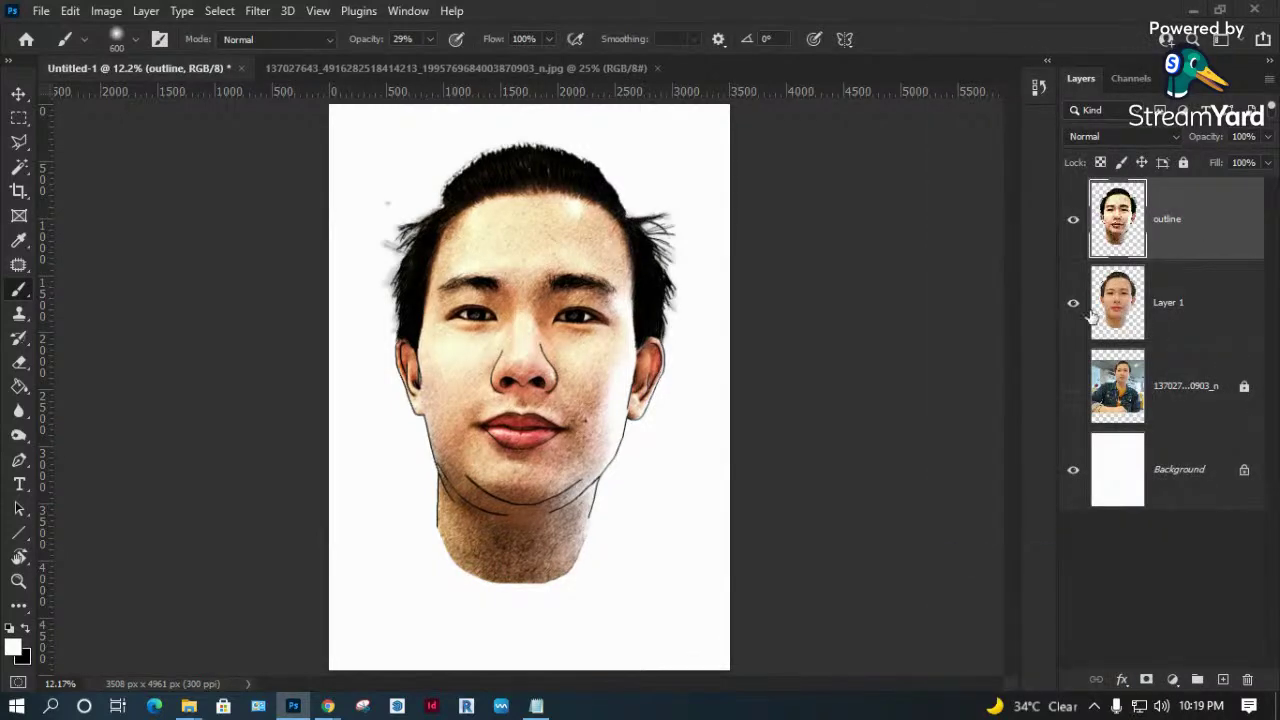
Check the merged outline layer against the plain face, then bring up the Open dialog.
click(1073, 219)
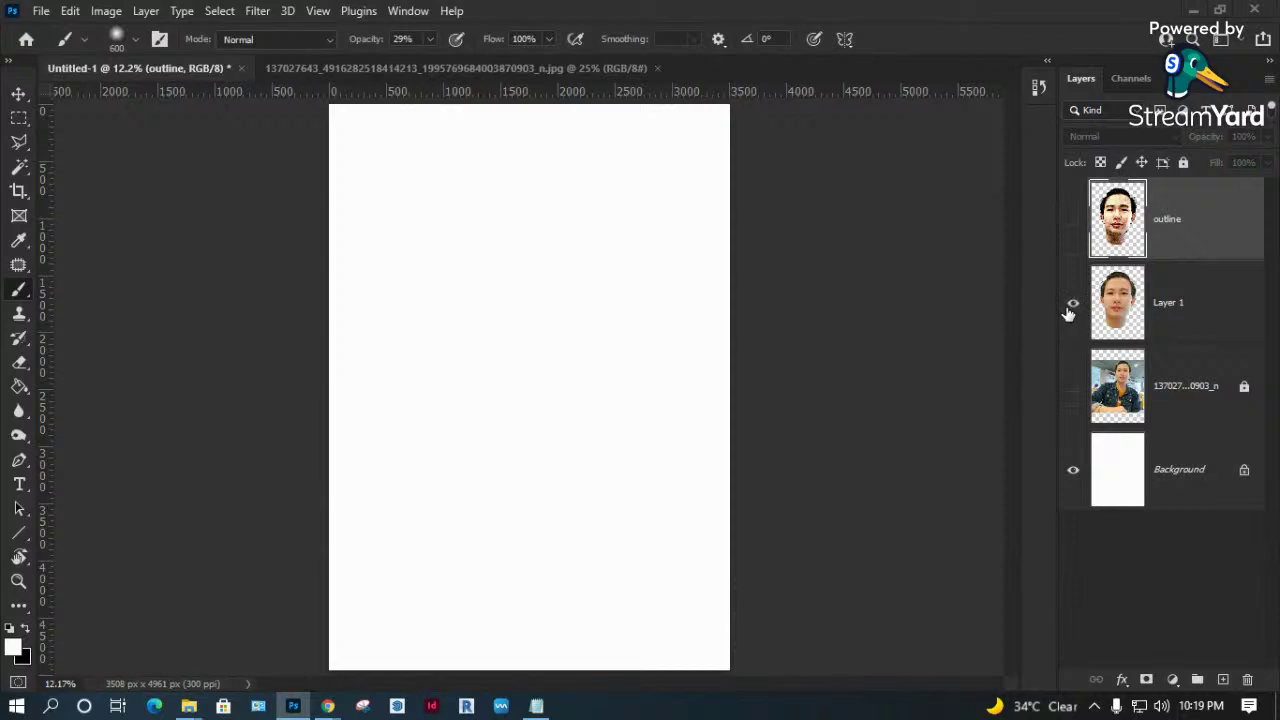
click(1073, 302)
click(1073, 222)
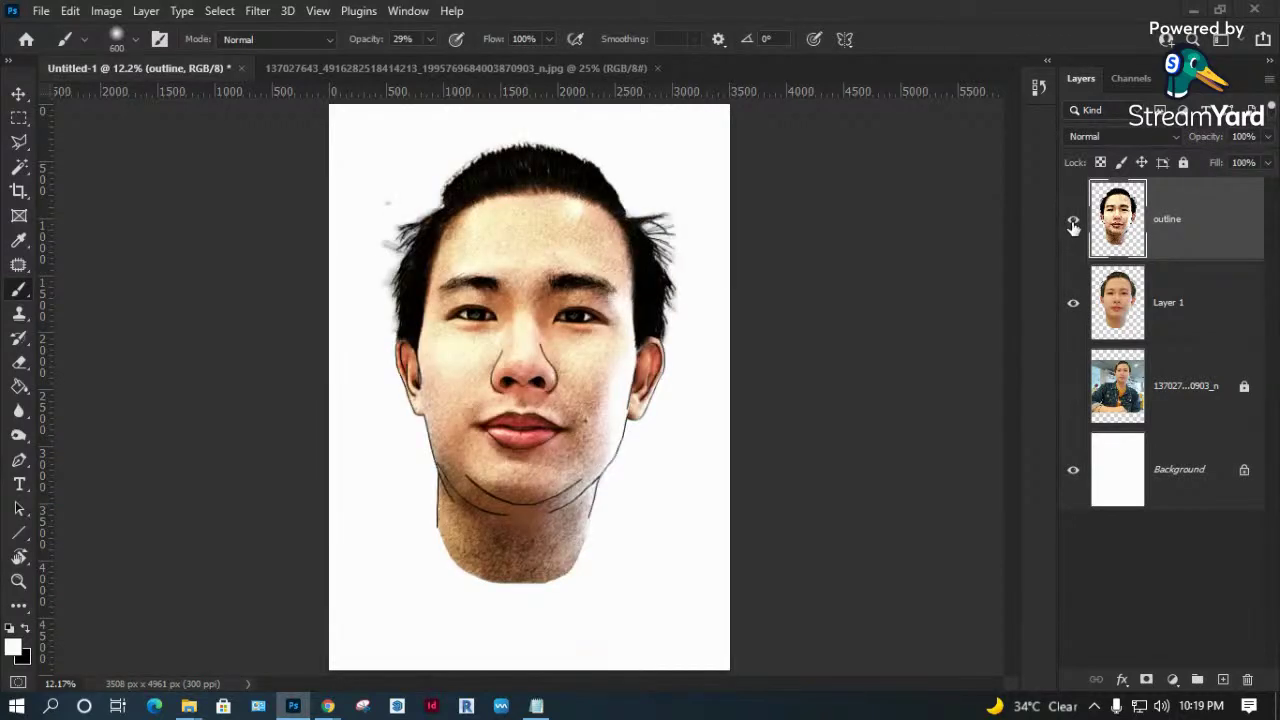
click(1073, 228)
click(1073, 227)
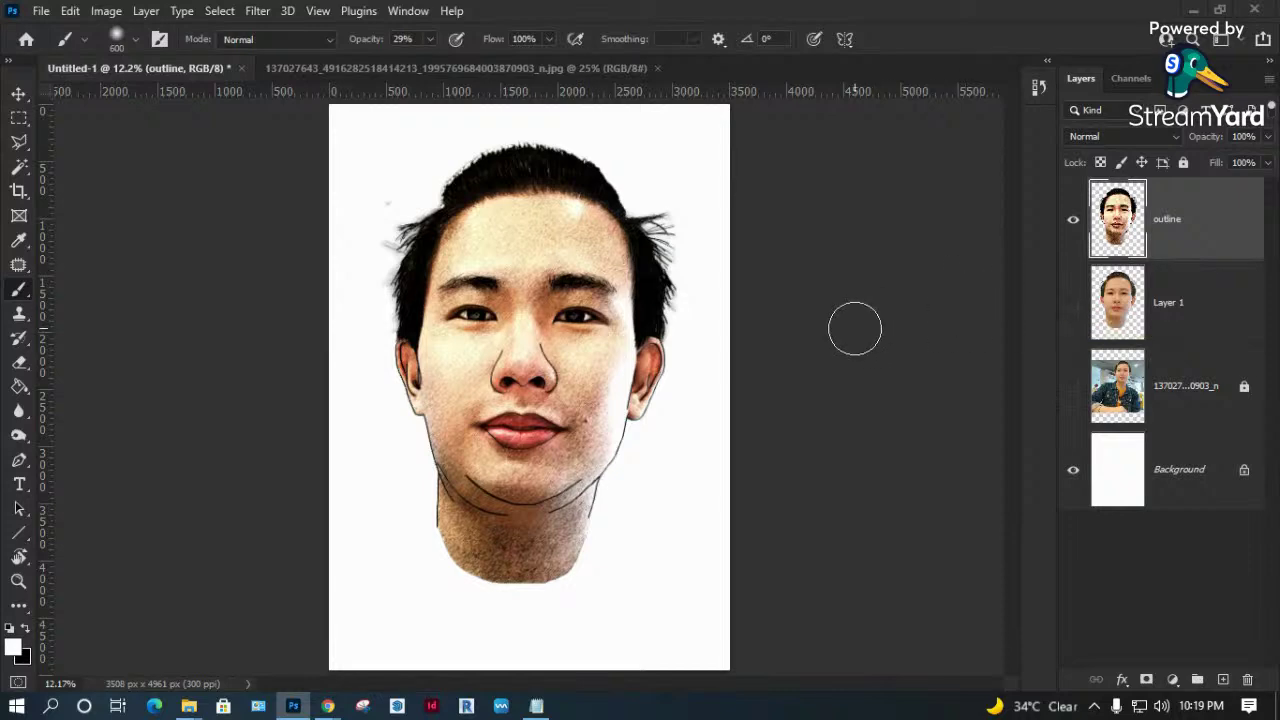
key(ctrl+o)
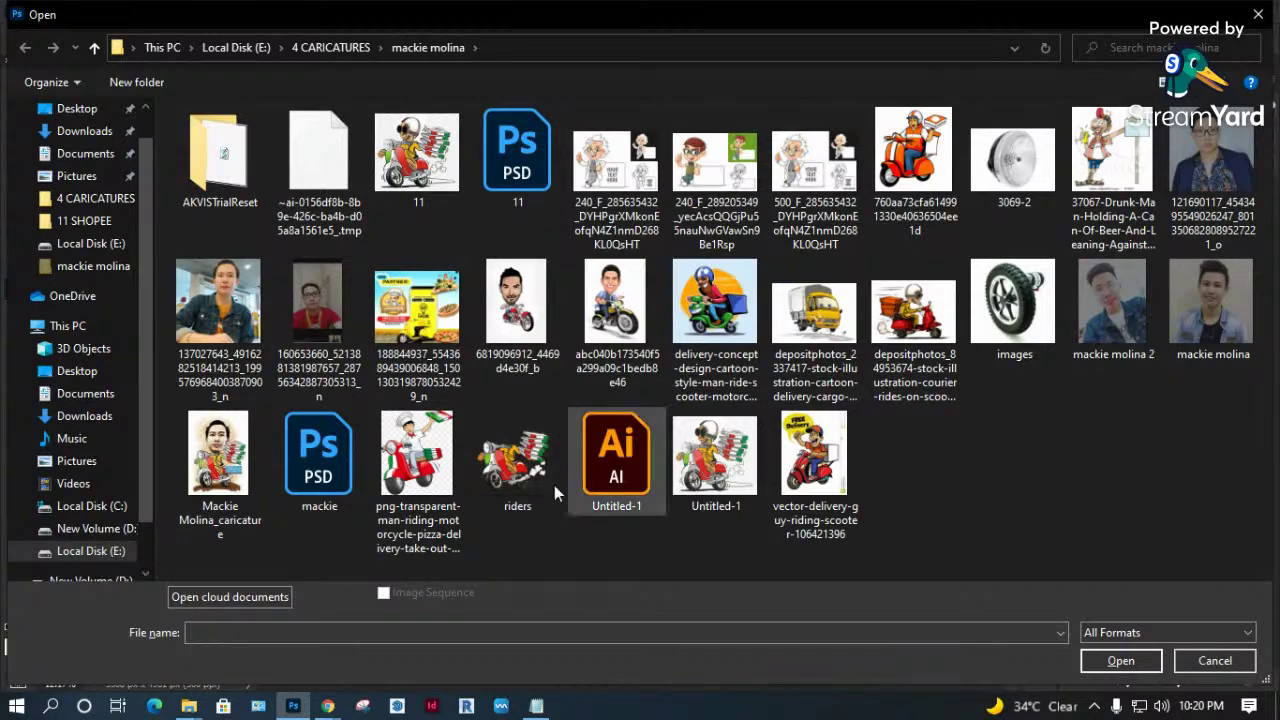
Open riders.png from the caricatures folder as its own document.
click(522, 500)
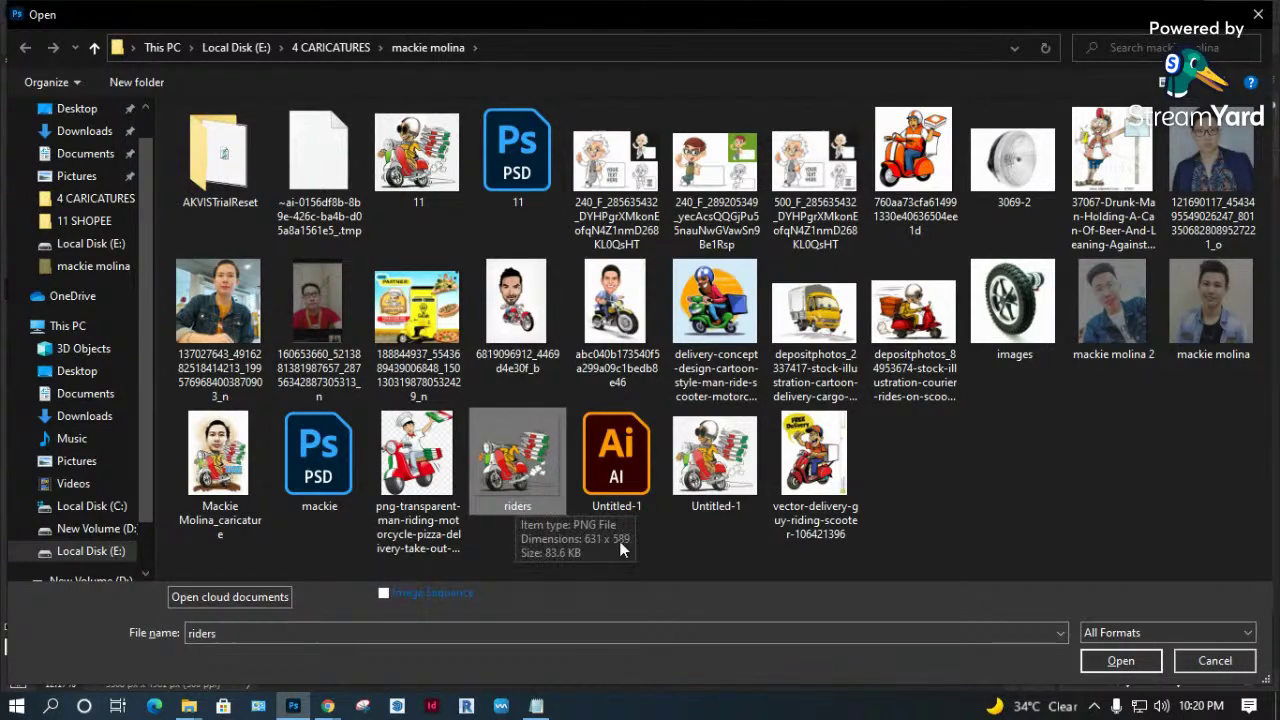
click(1121, 660)
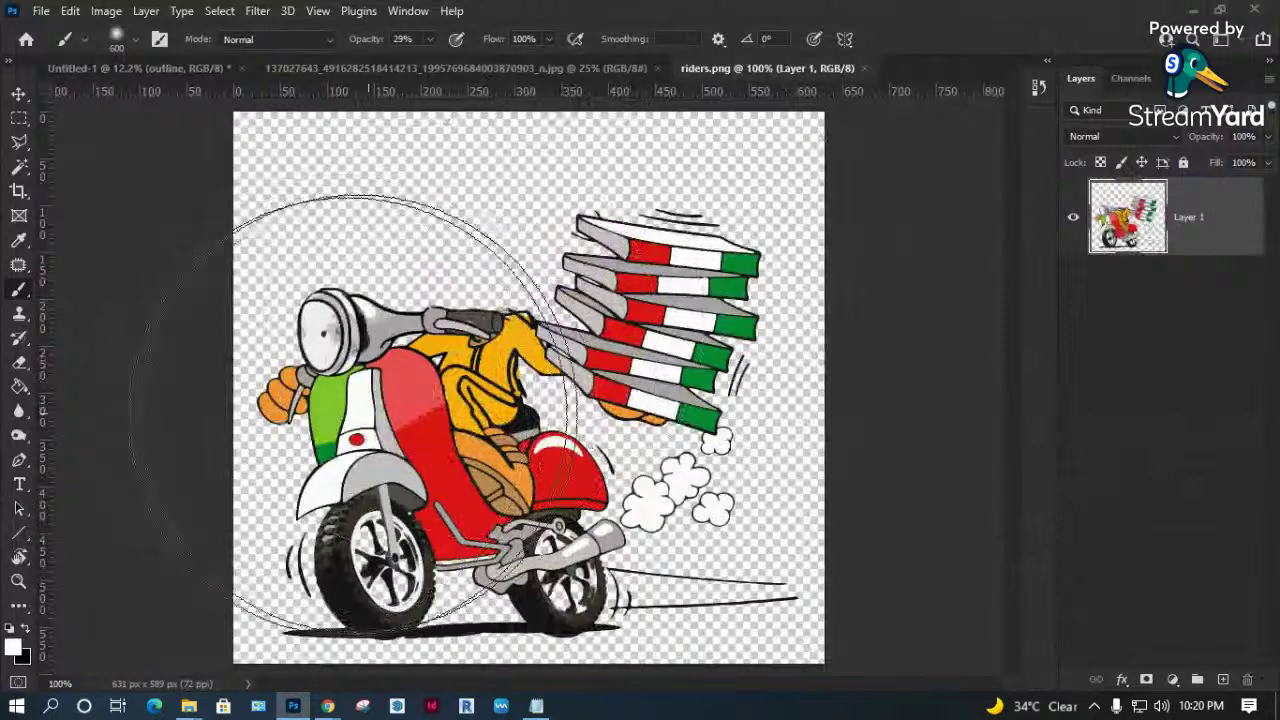
click(18, 91)
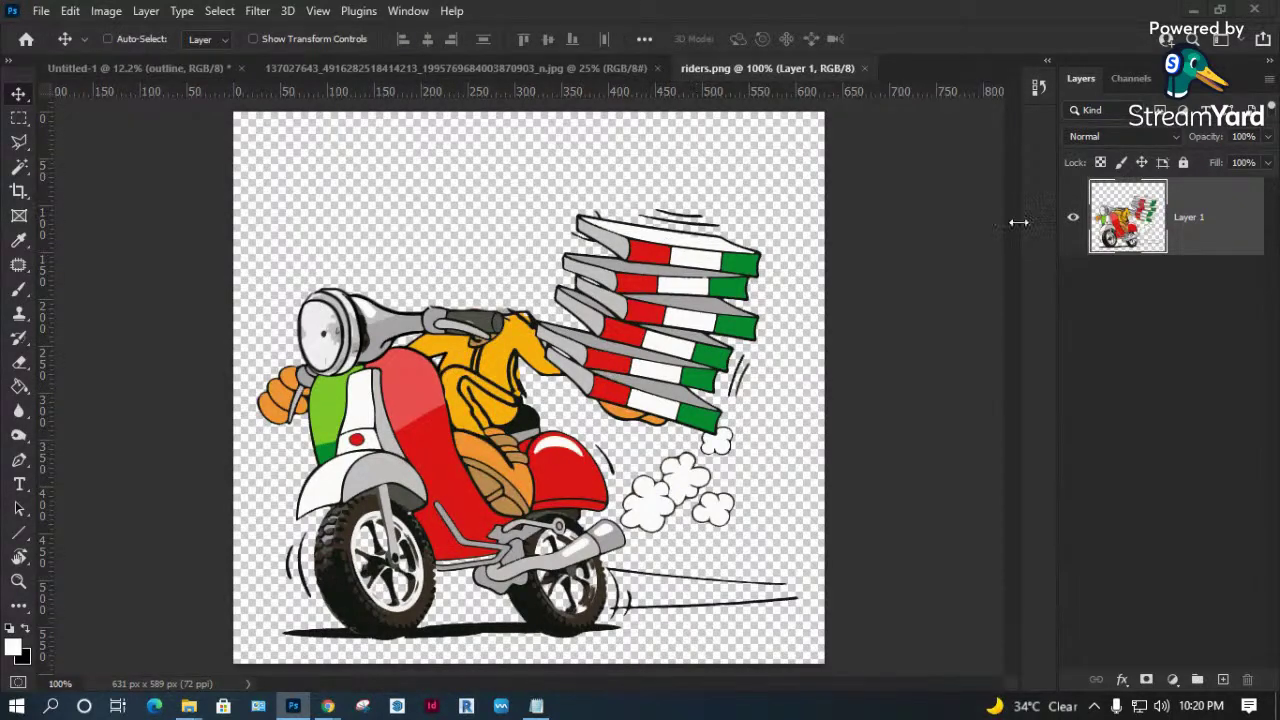
Close the photo document and drag the riders artwork into the Untitled-1 face document.
click(560, 71)
click(656, 68)
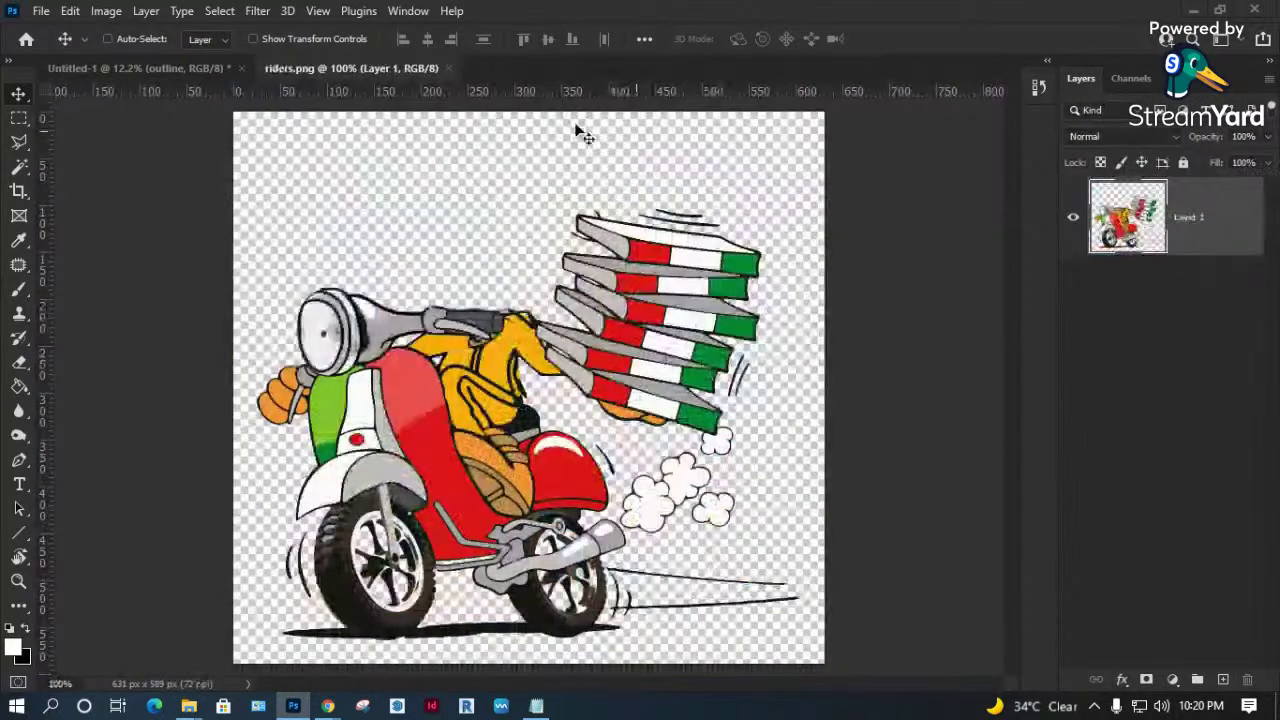
drag(655, 230, 288, 78)
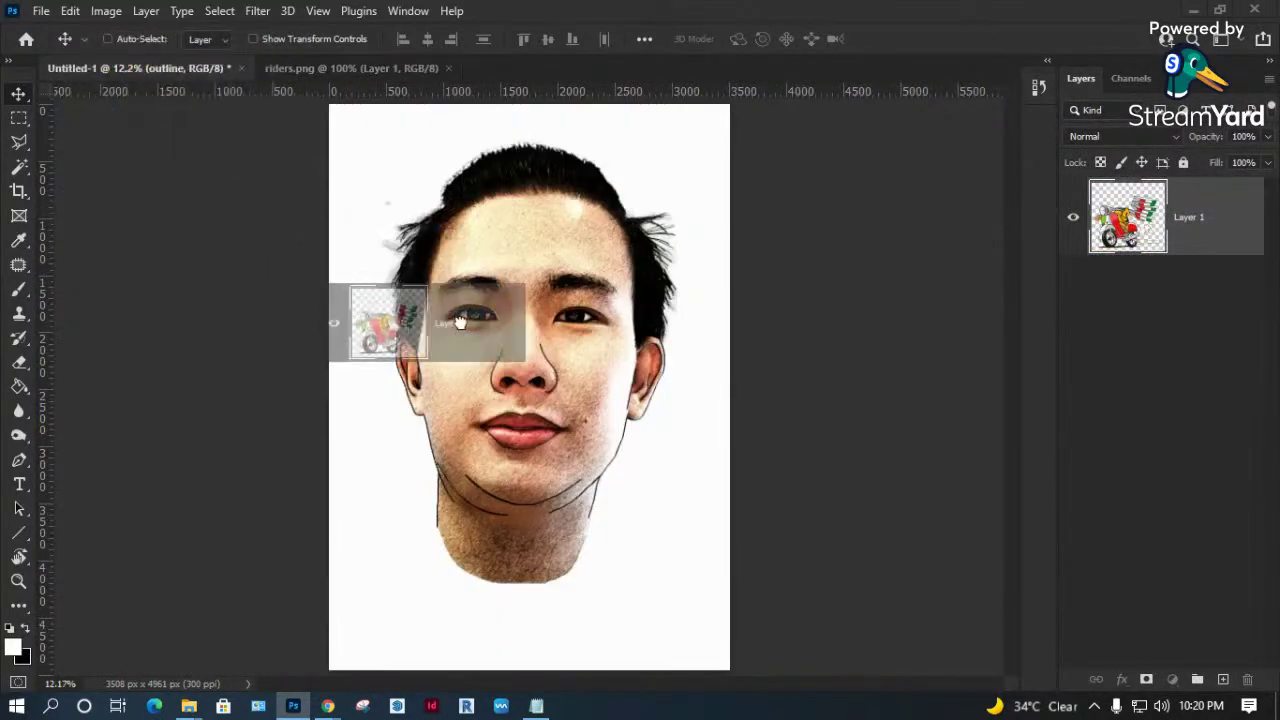
drag(288, 78, 499, 358)
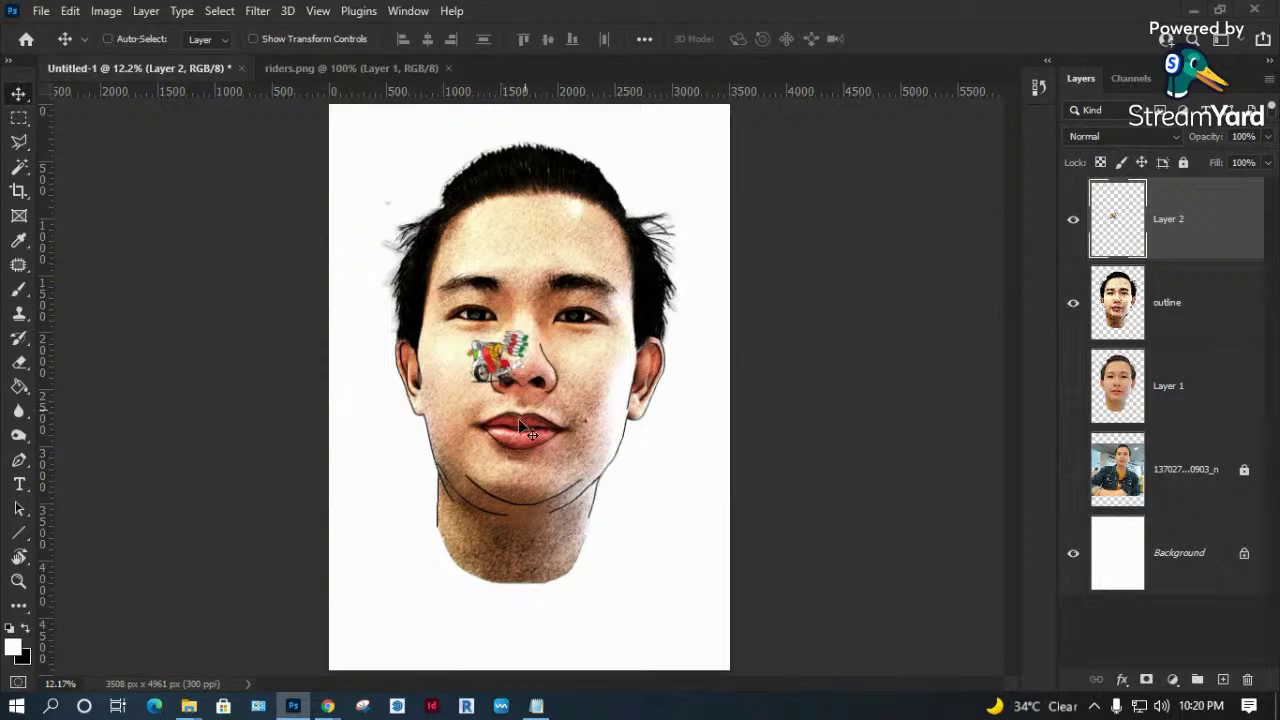
Enlarge the rider across the lower half of the page and duplicate the outline layer.
key(ctrl+t)
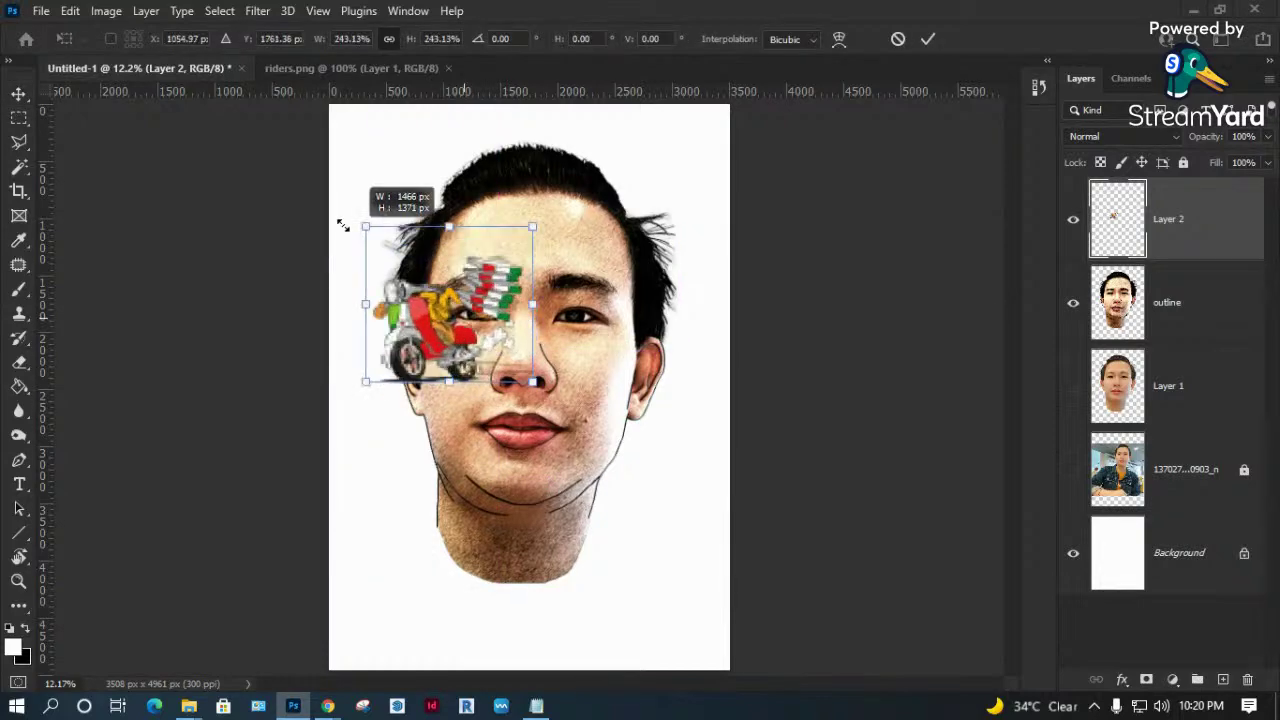
drag(463, 318, 306, 211)
drag(532, 381, 712, 550)
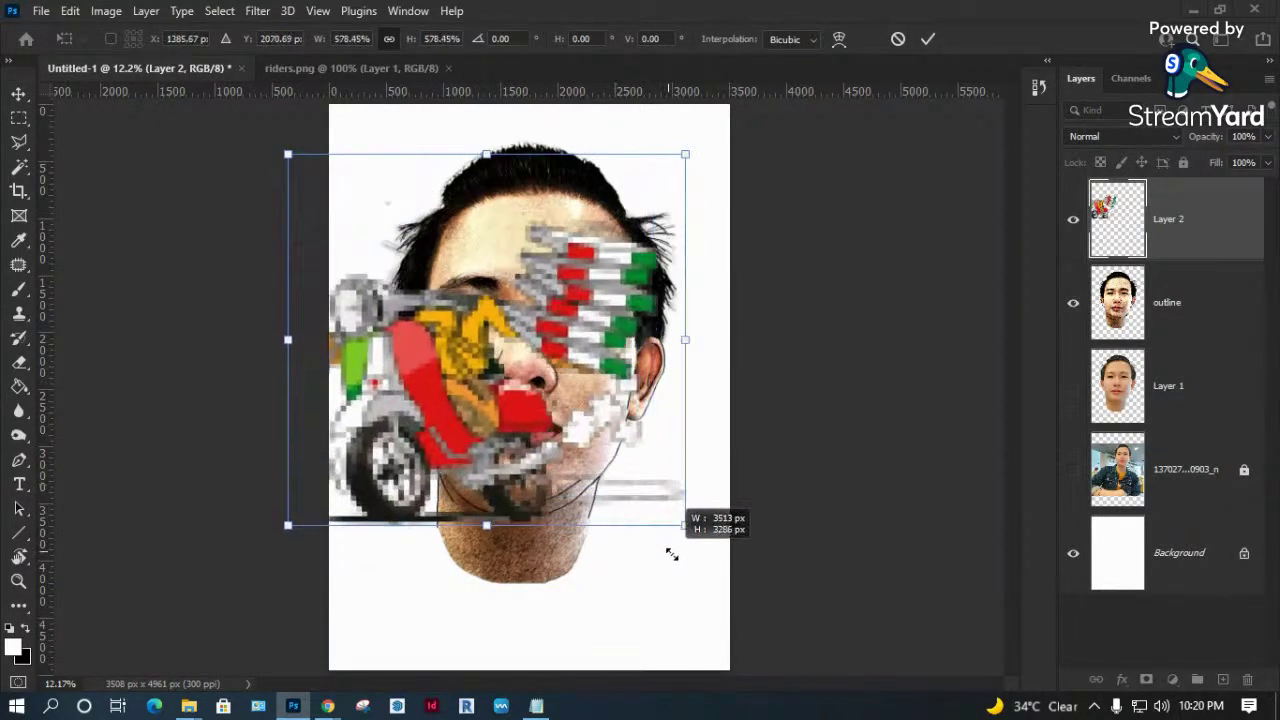
drag(497, 434, 539, 517)
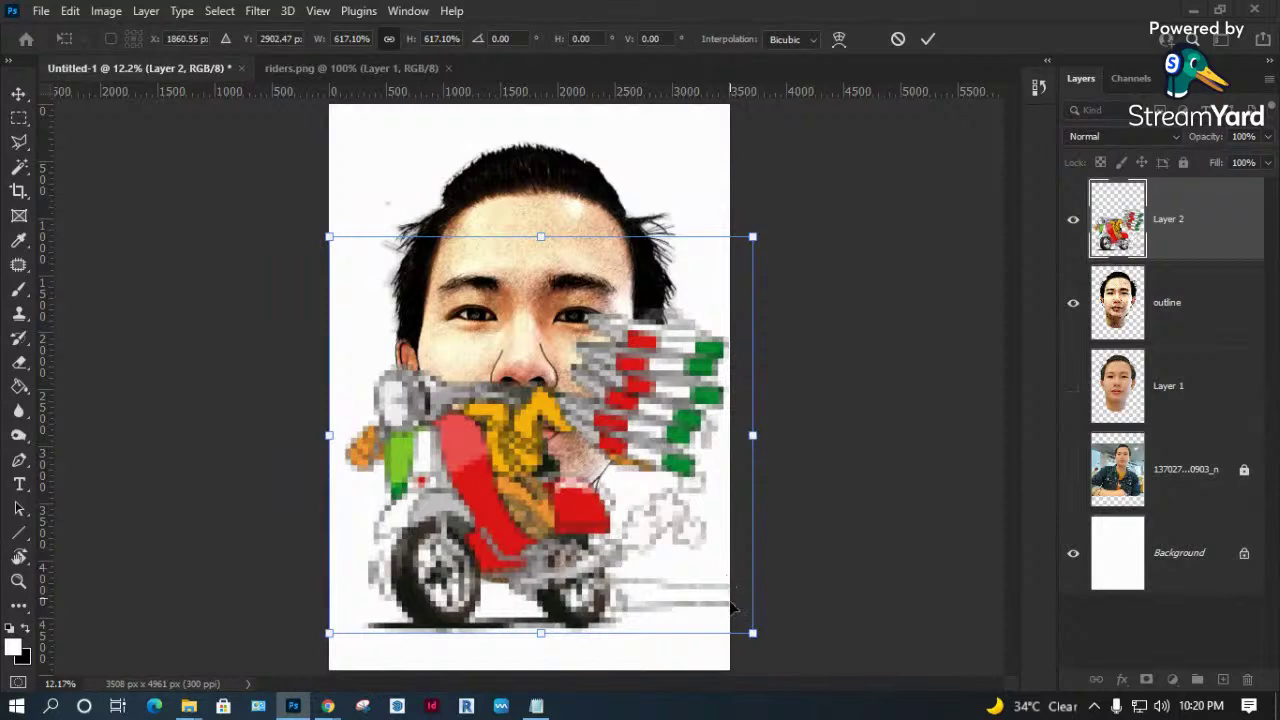
drag(752, 636, 729, 620)
drag(473, 462, 476, 474)
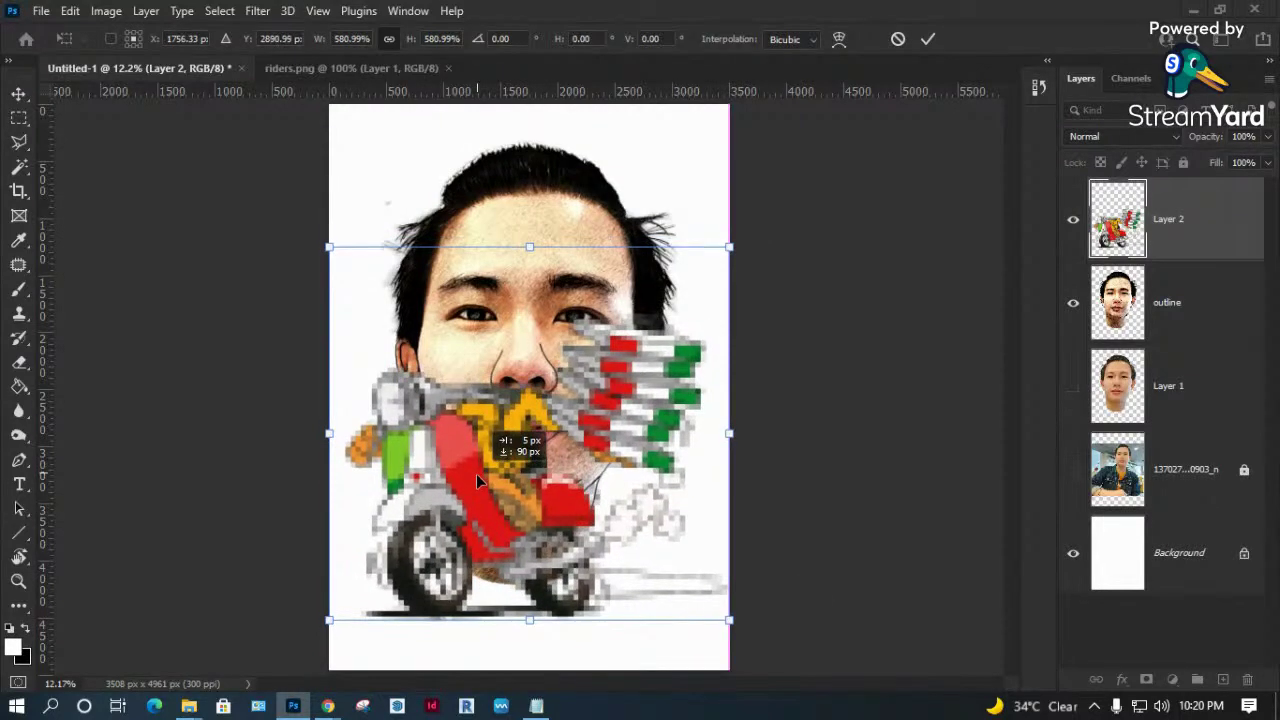
key(Return)
mouse_move(1183, 305)
mouse_down()
mouse_move(1235, 672)
mouse_move(1222, 679)
mouse_up()
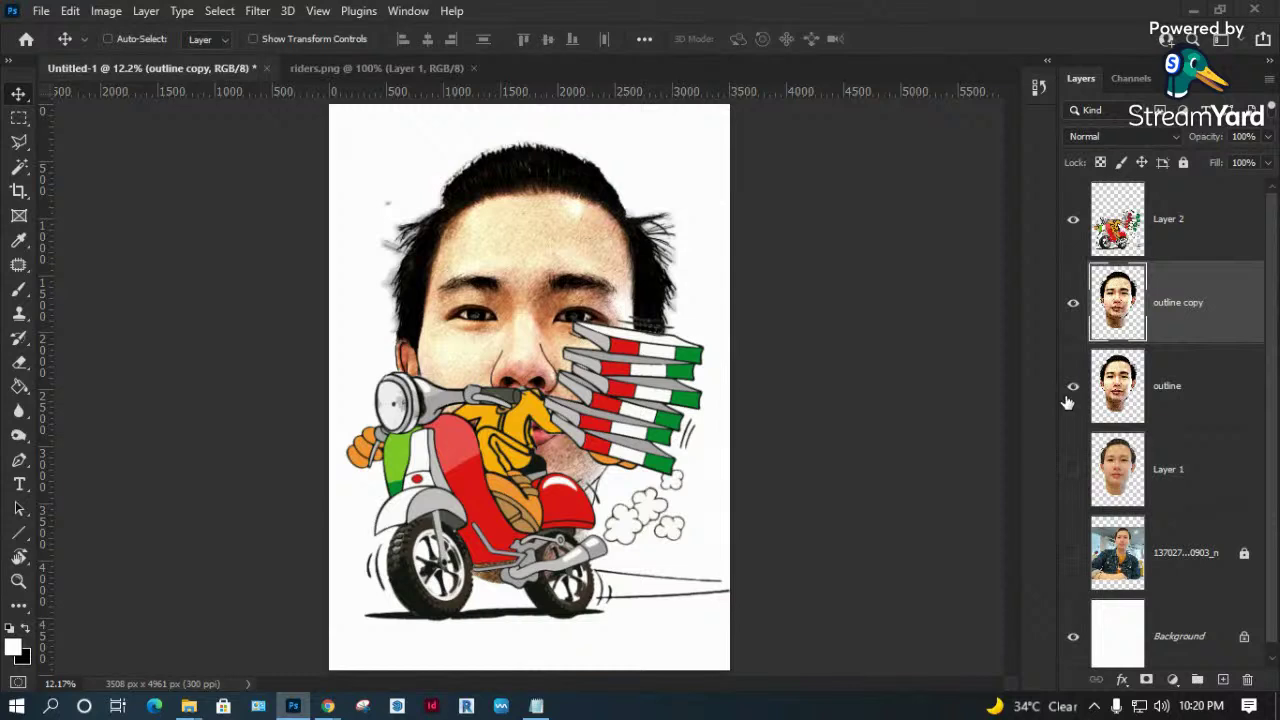
Hide the original outline and scale the outline copy face to 62% atop the rider.
click(1072, 388)
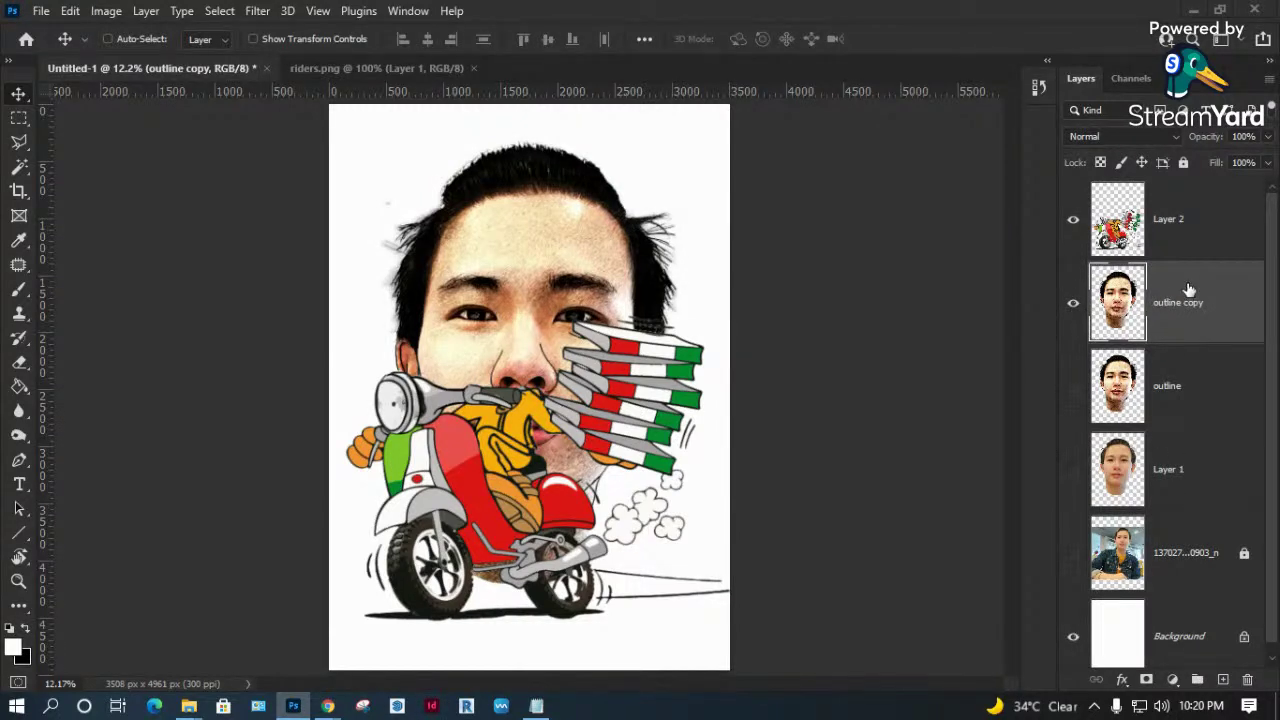
key(ctrl+t)
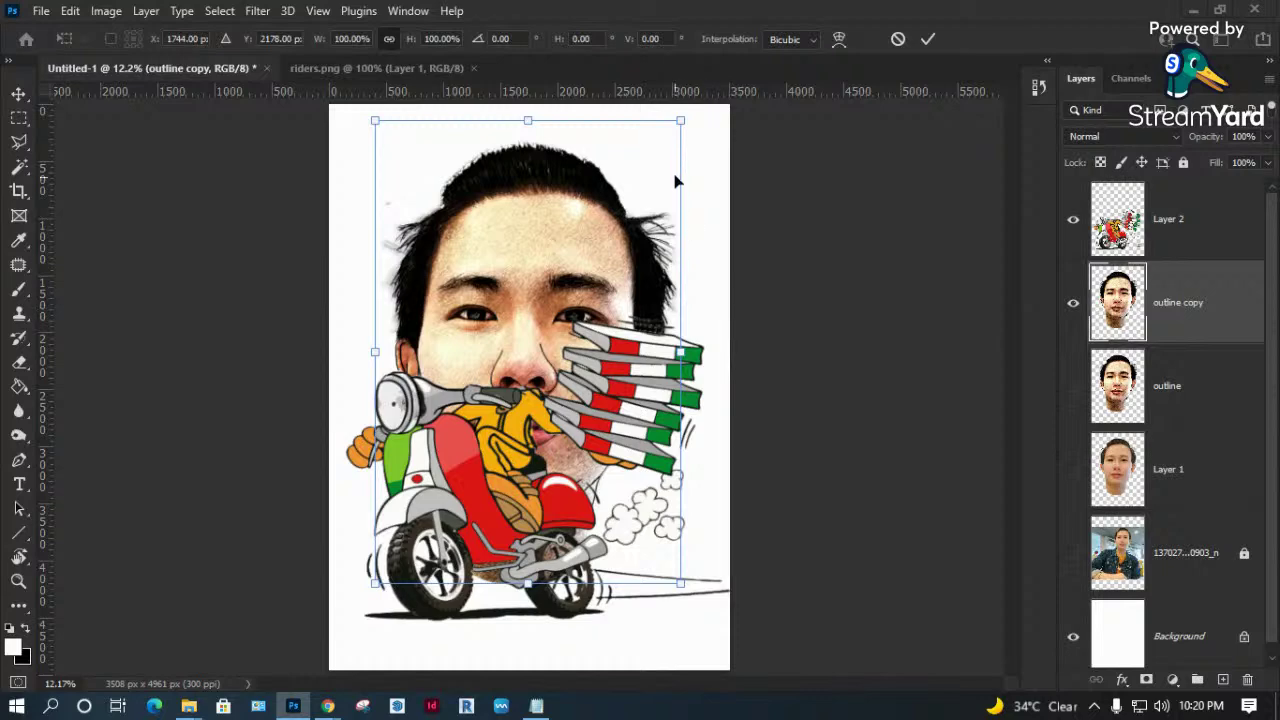
drag(683, 126, 588, 262)
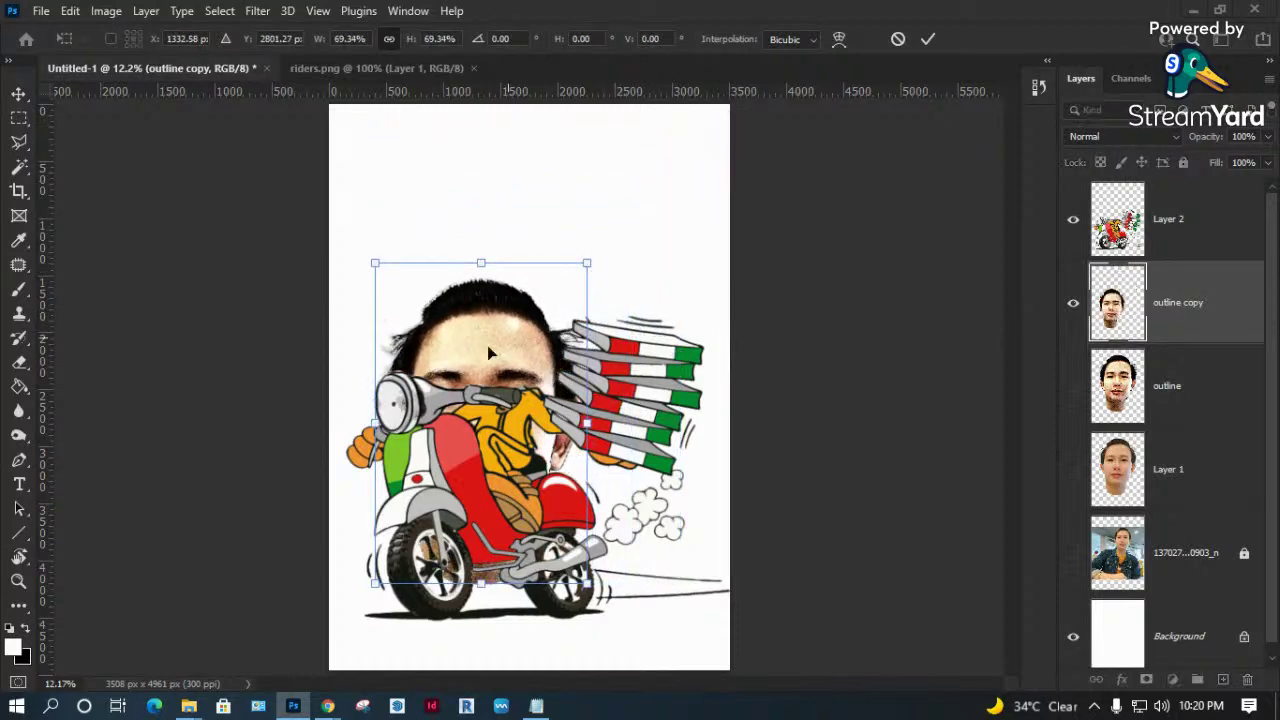
drag(507, 336, 534, 175)
drag(619, 103, 578, 166)
drag(513, 305, 518, 305)
drag(592, 166, 611, 137)
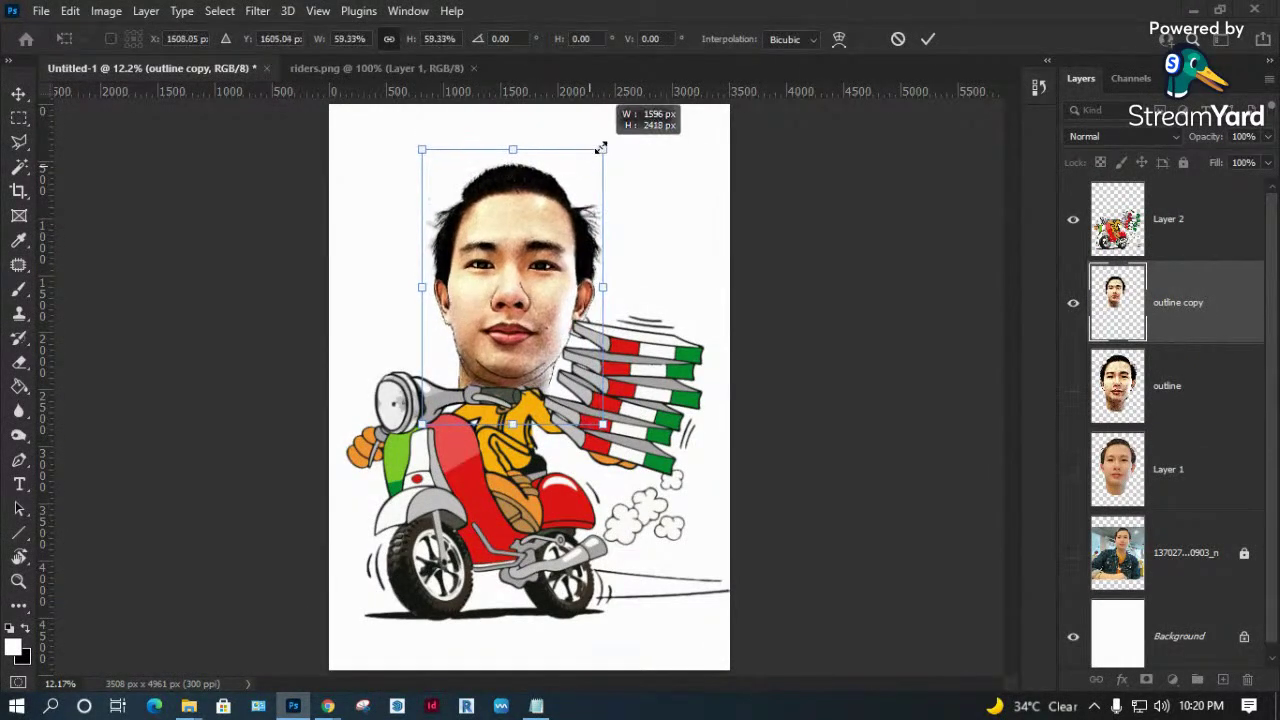
drag(530, 283, 525, 284)
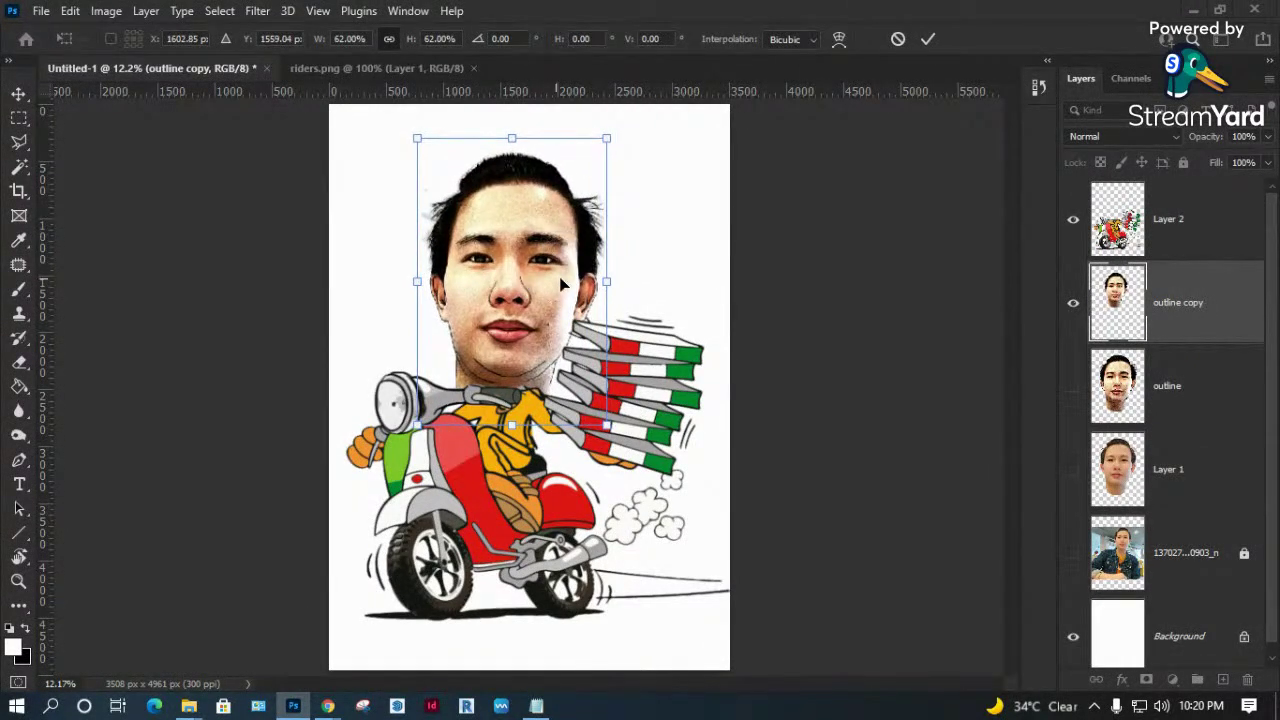
key(Return)
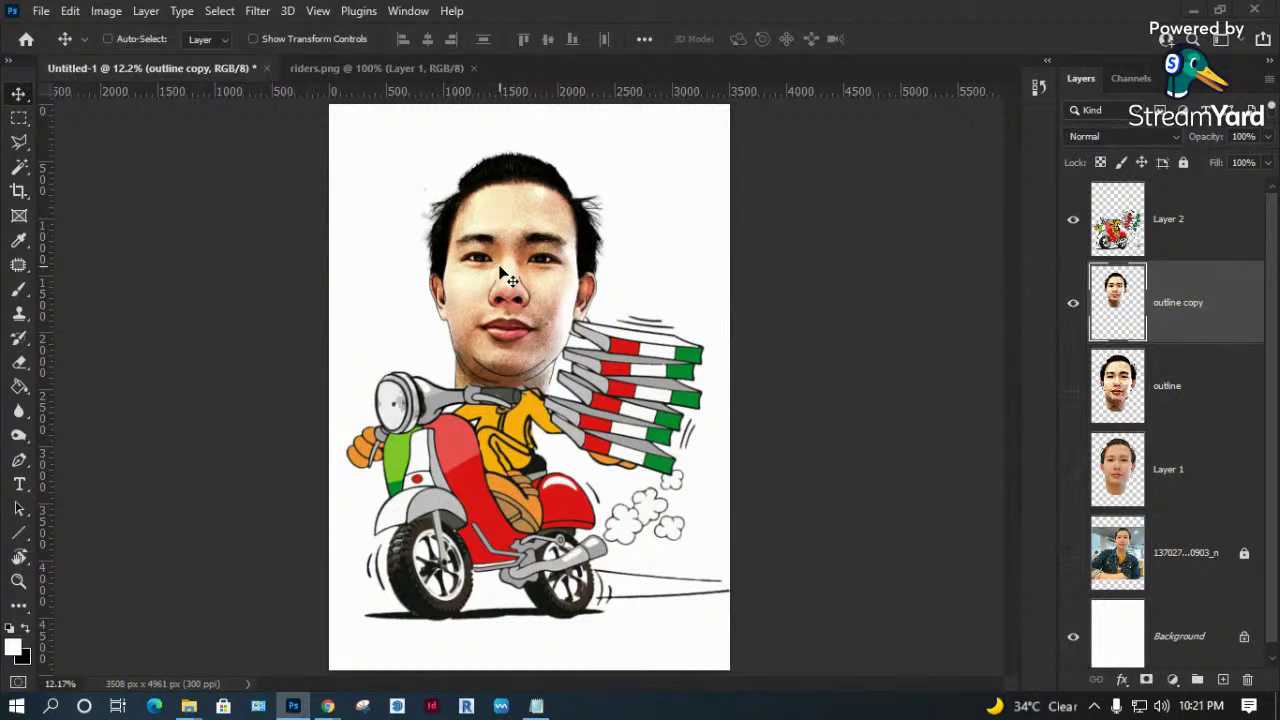
mouse_move(499, 271)
mouse_down()
mouse_move(518, 274)
mouse_move(508, 282)
mouse_up()
Zoom in on the face and open Liquify, focused on the chin and neck.
key(z)
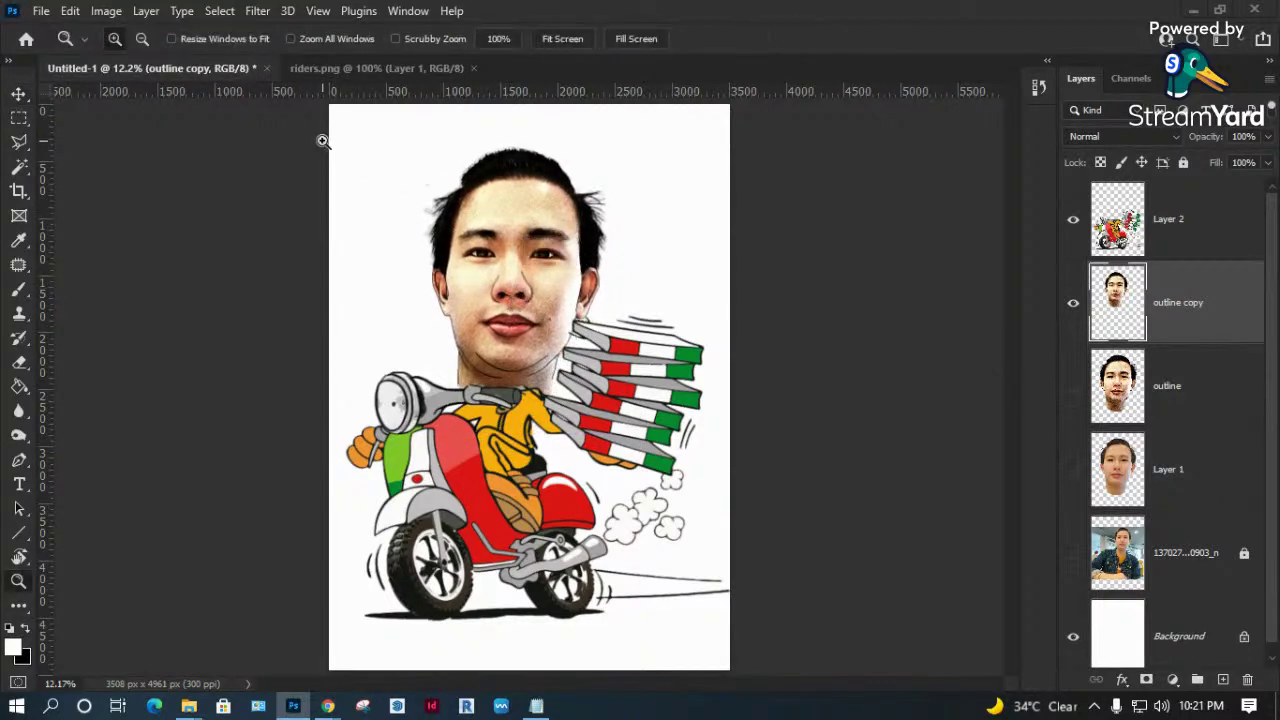
drag(323, 140, 712, 442)
click(259, 11)
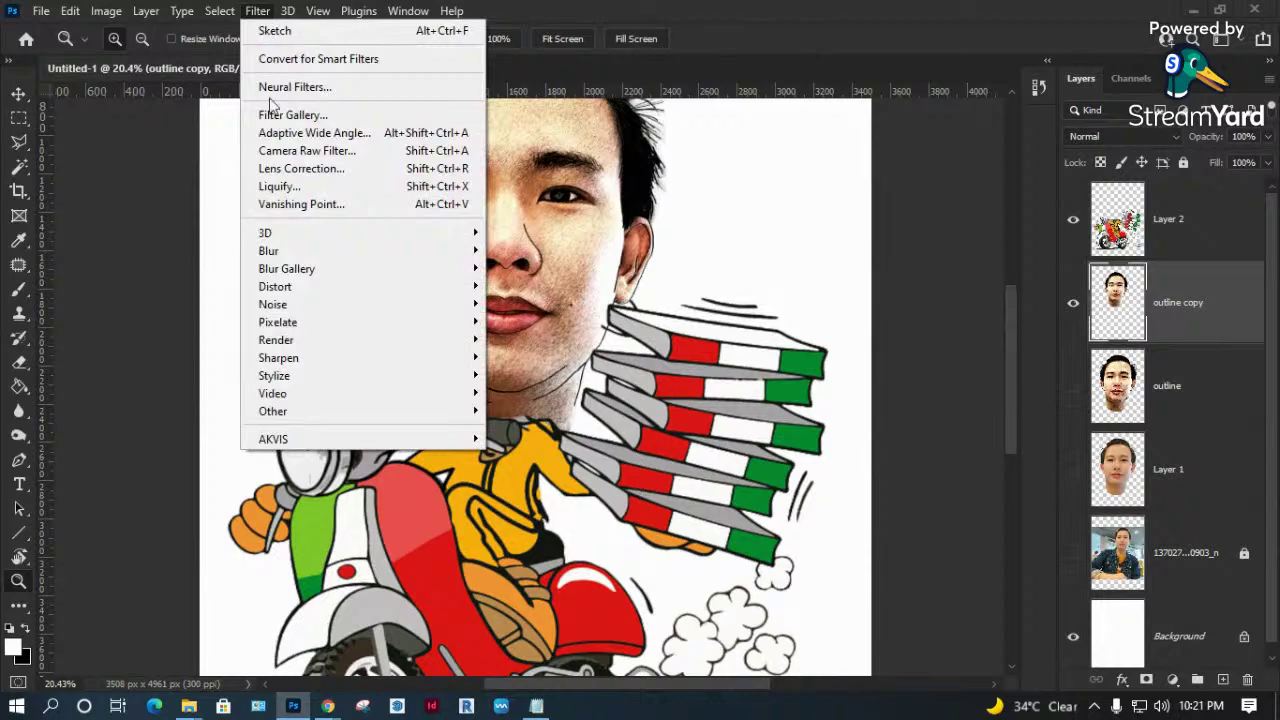
click(284, 188)
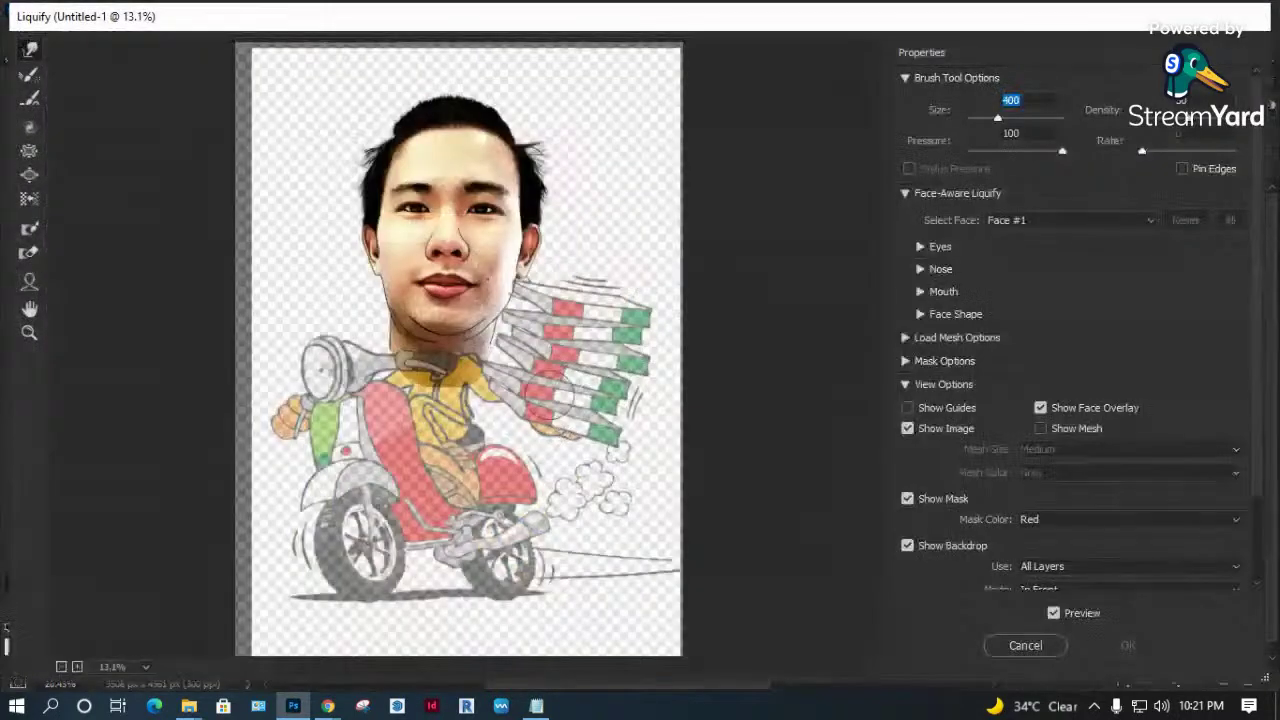
click(960, 548)
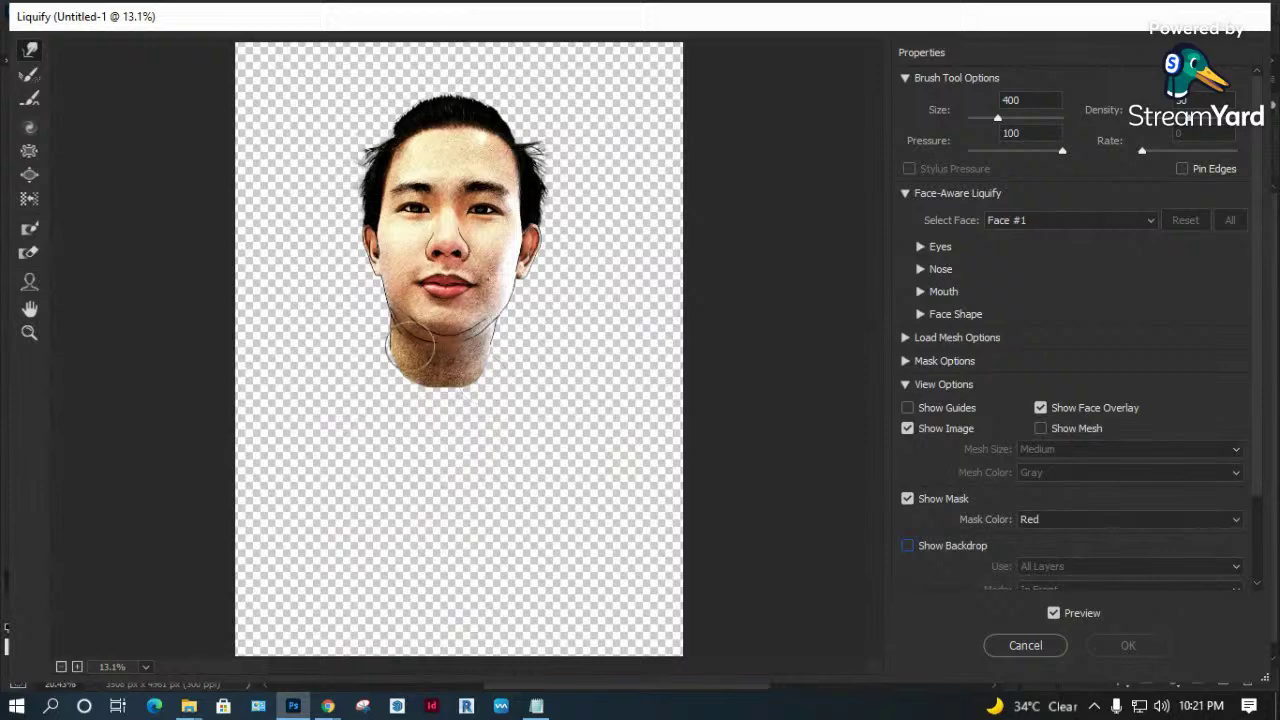
click(907, 546)
key(z)
click(490, 348)
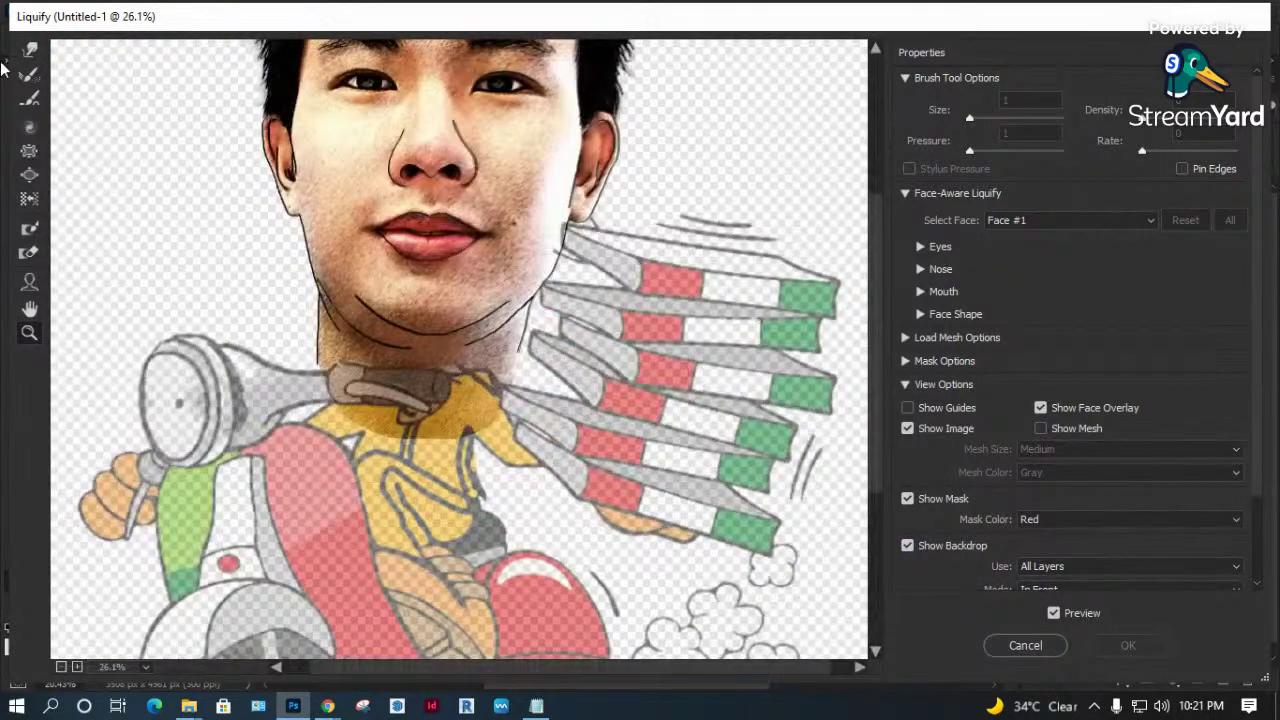
Forward-warp the chin, neck and shoulder edges into the rider's body and apply.
click(29, 48)
drag(578, 364, 530, 358)
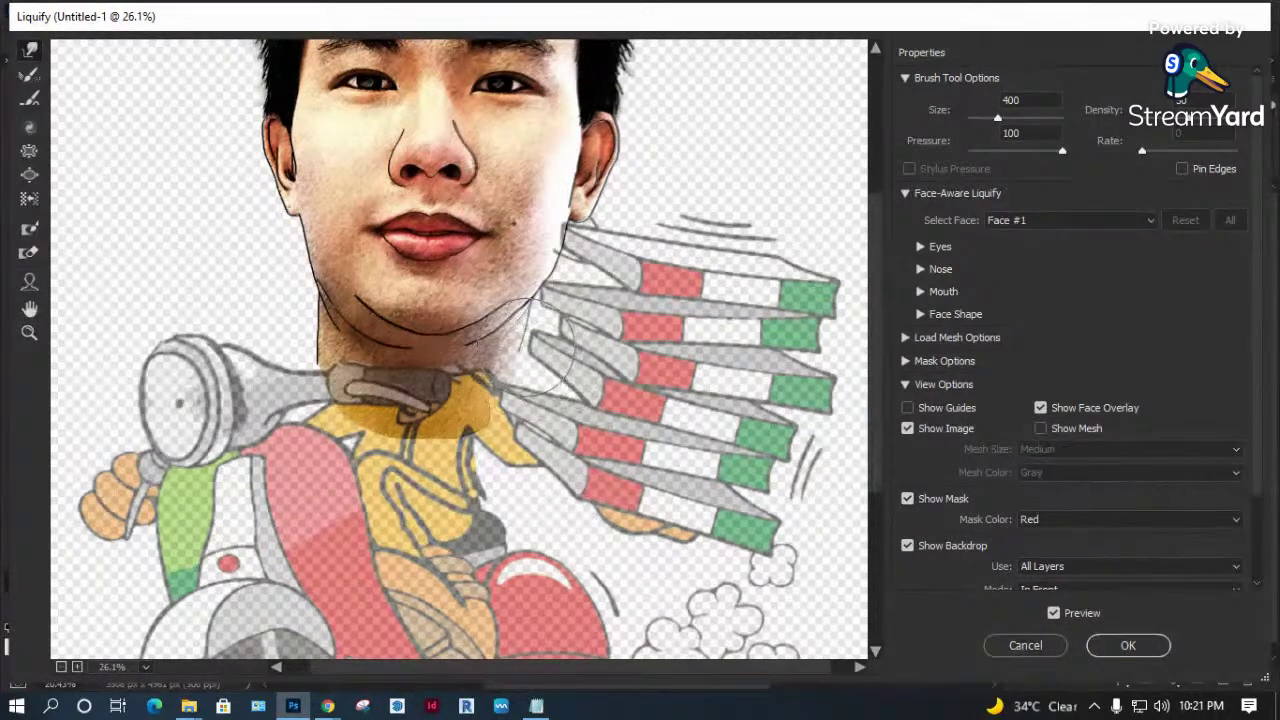
mouse_move(547, 351)
mouse_down()
mouse_move(534, 416)
mouse_move(557, 349)
mouse_up()
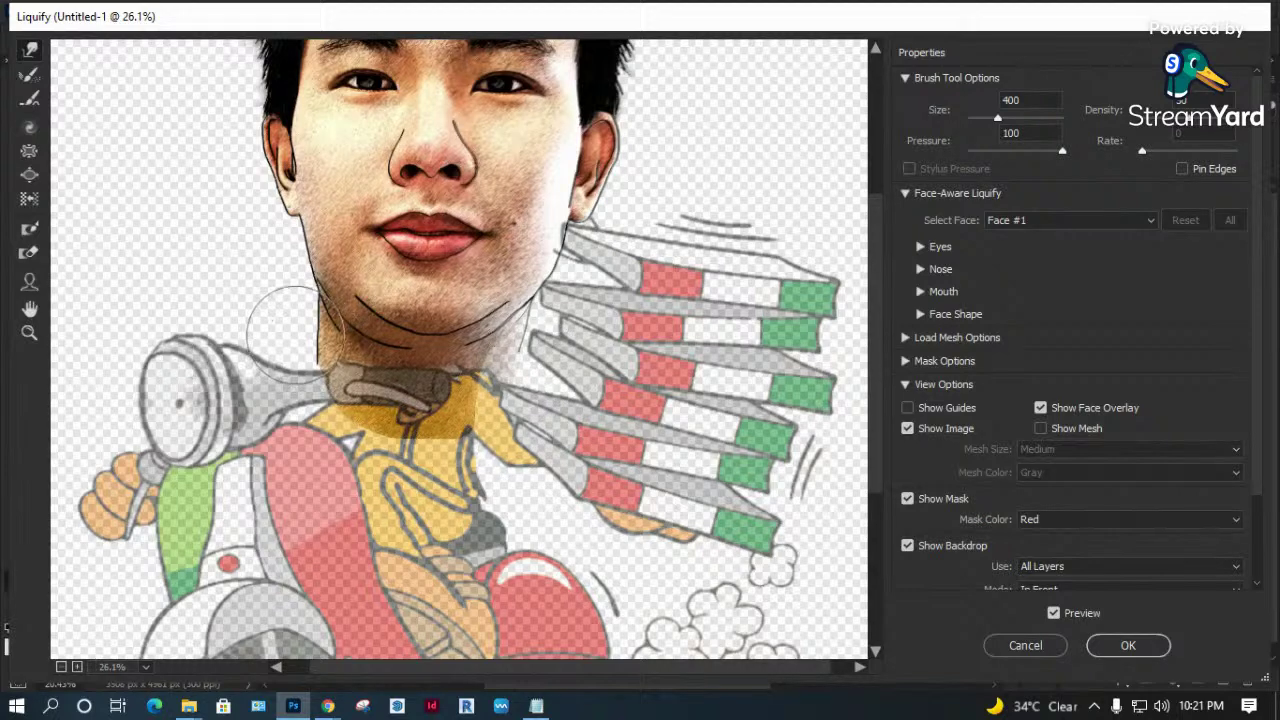
drag(298, 315, 321, 383)
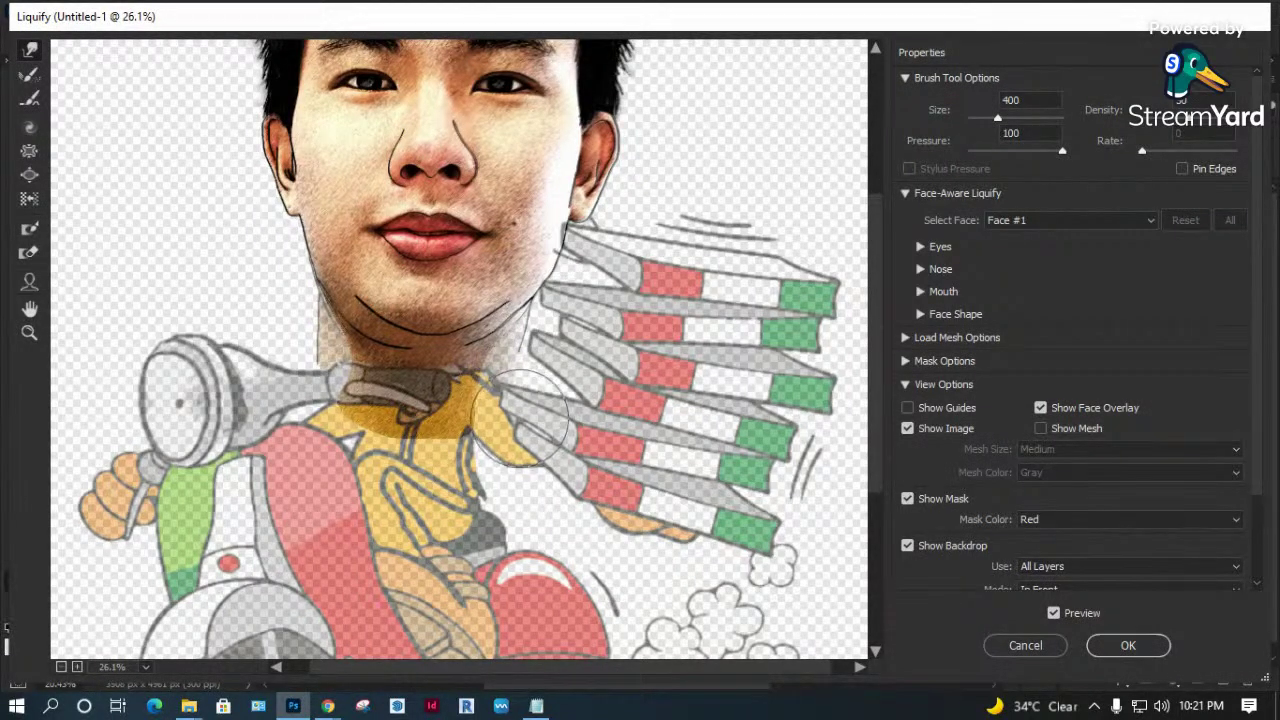
drag(314, 393, 326, 376)
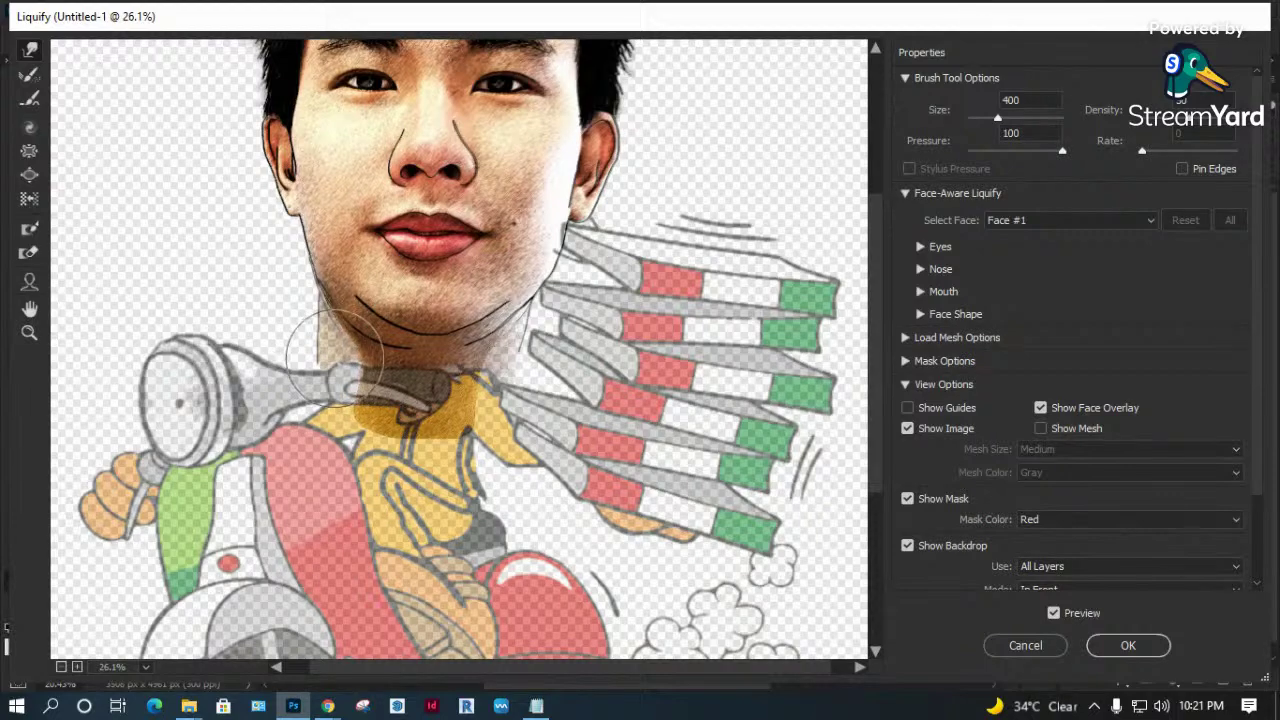
drag(517, 386, 497, 446)
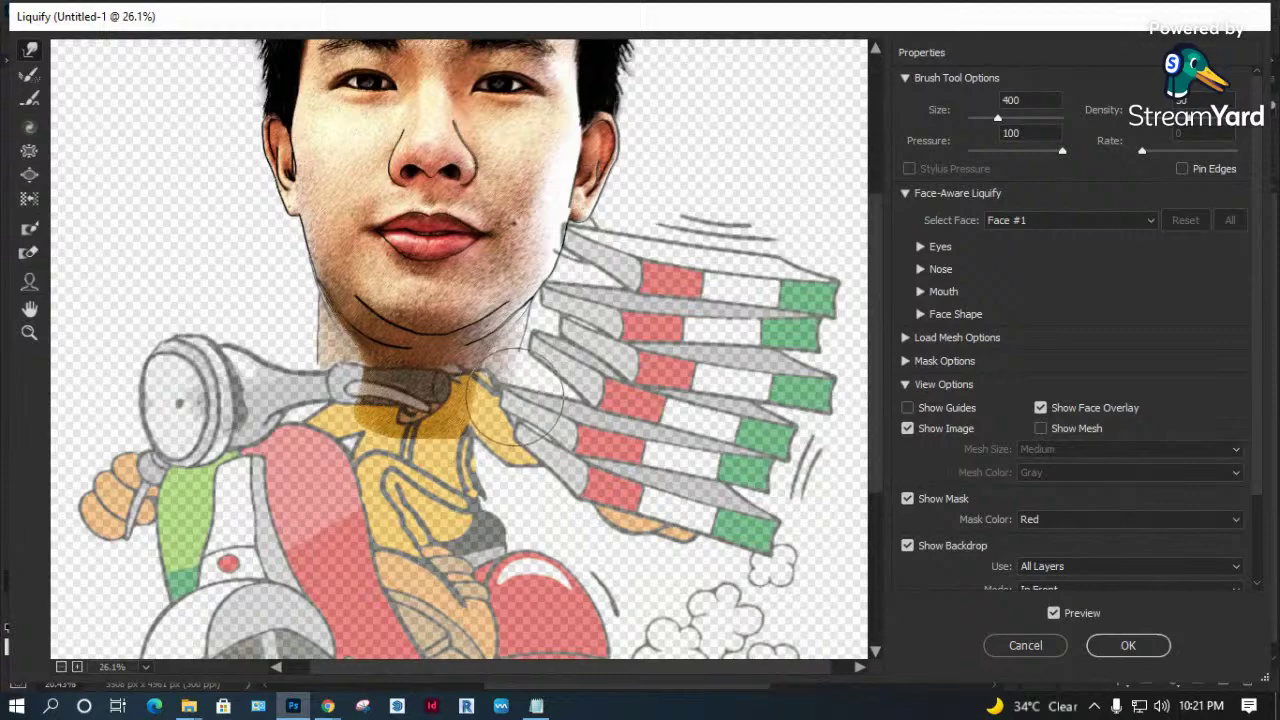
click(1130, 645)
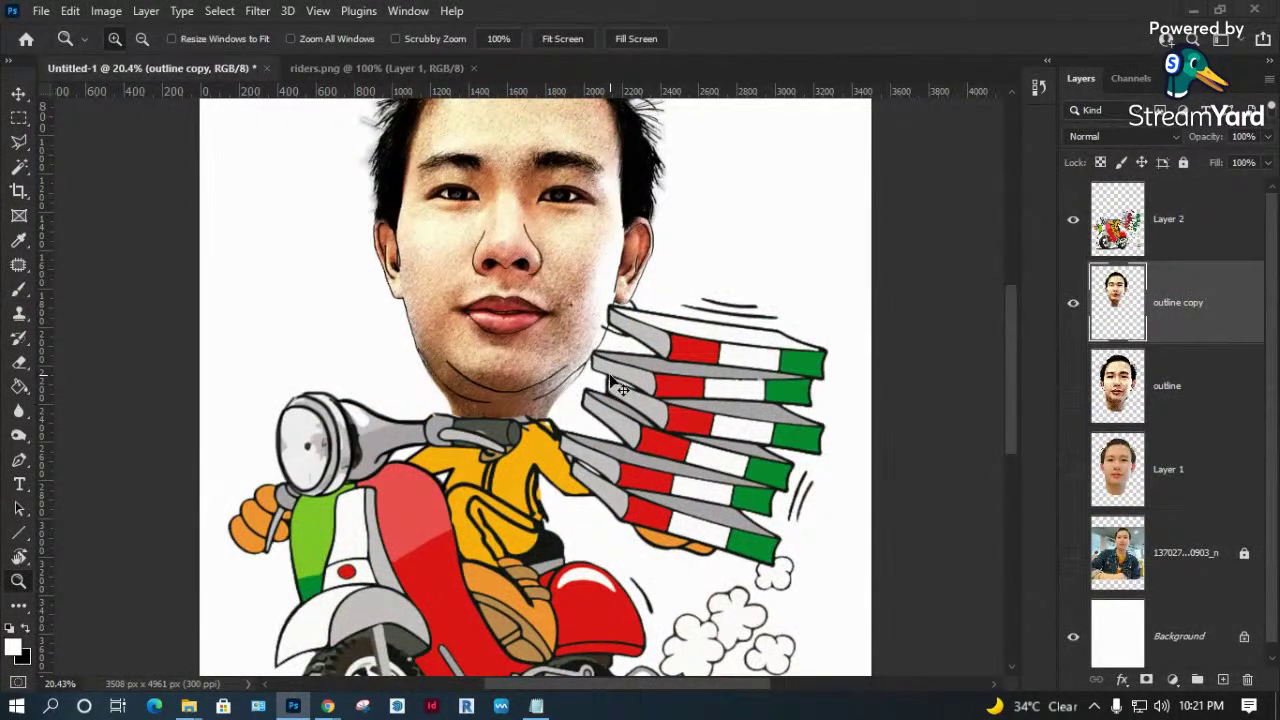
Nudge the face layer down slightly and zoom in on the chin.
key(ctrl+0)
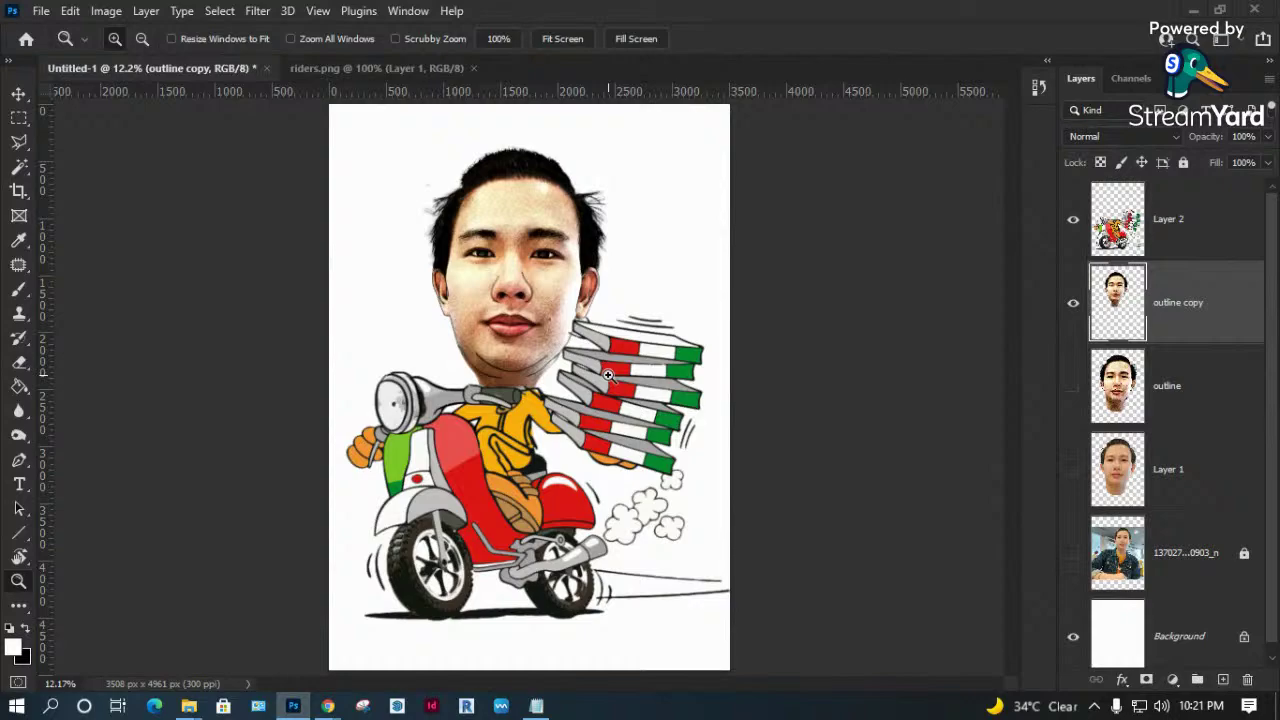
key(ctrl+shift+Down)
key(ctrl+shift+Down)
key(ctrl+shift+Down)
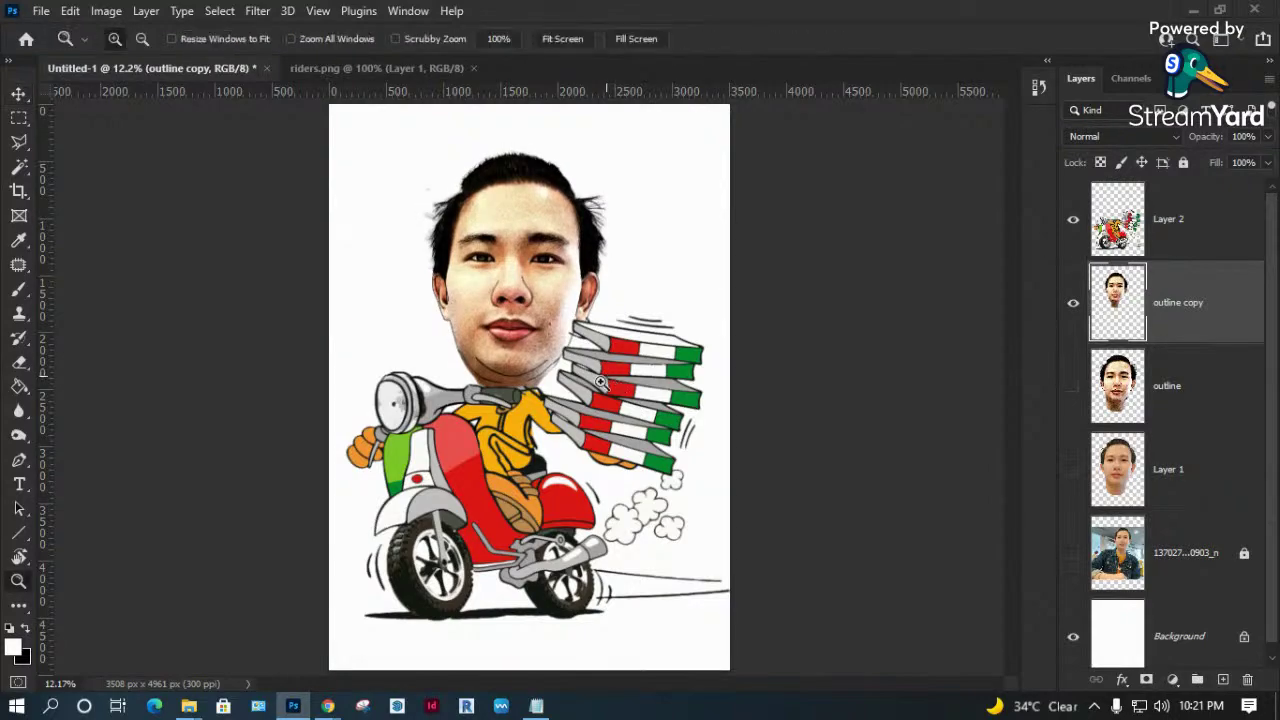
drag(600, 382, 728, 264)
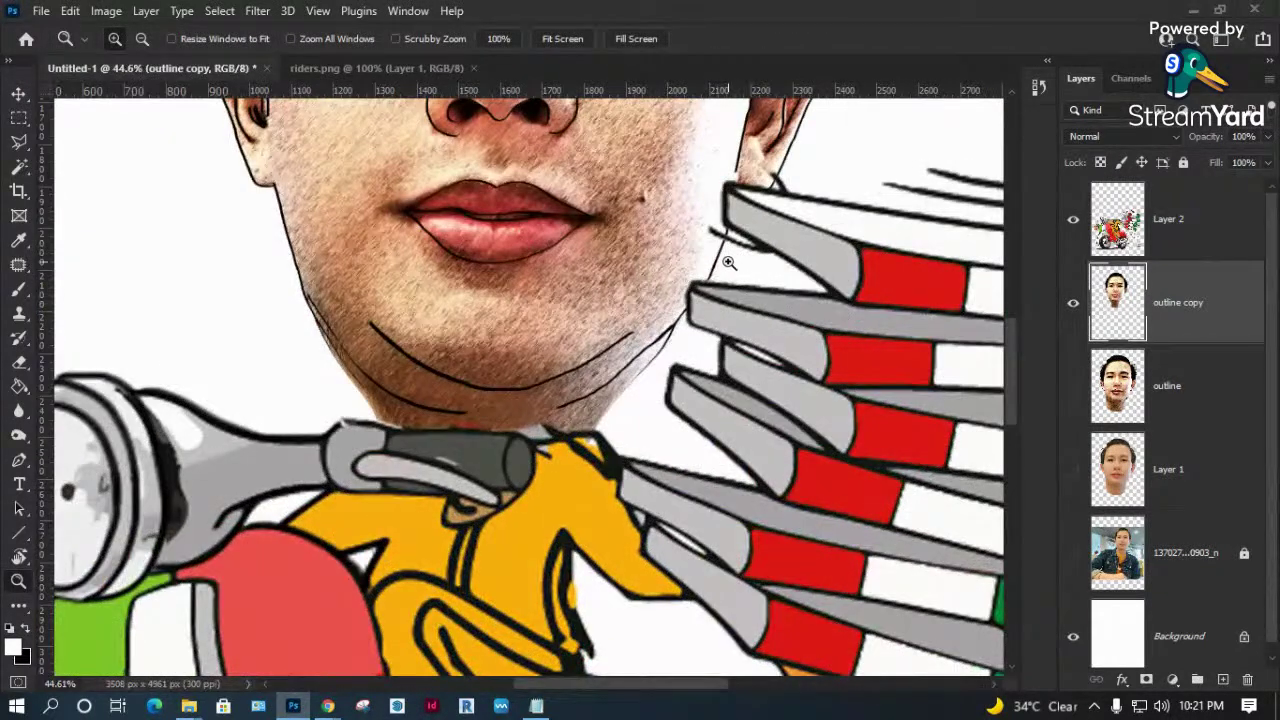
drag(731, 260, 185, 445)
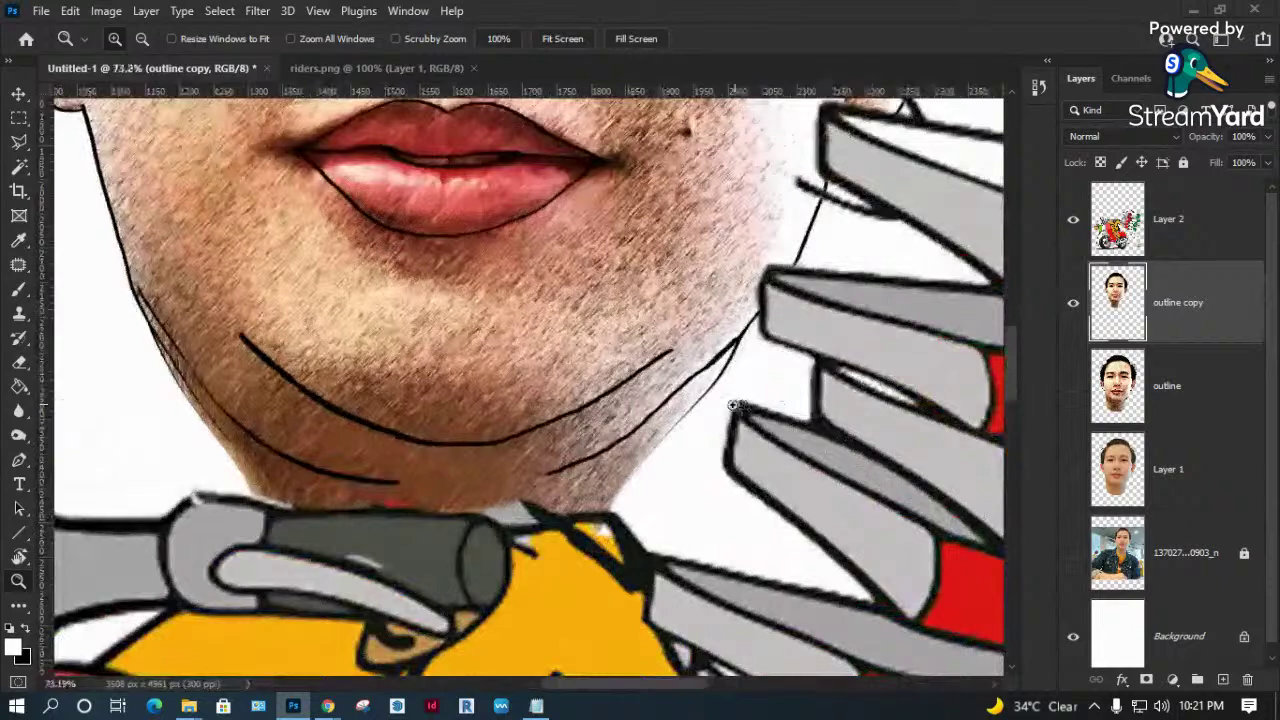
Set up a black 15 px brush at 100% opacity.
key(b)
right_click(620, 210)
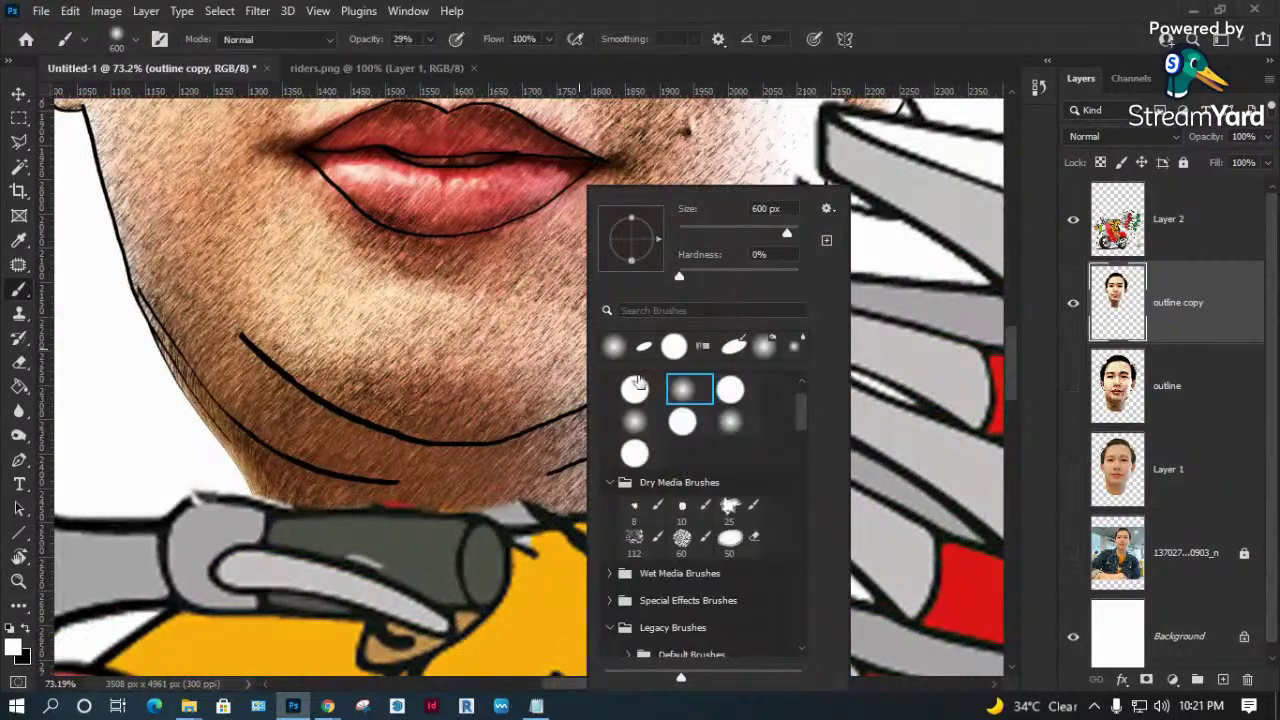
click(704, 233)
click(930, 50)
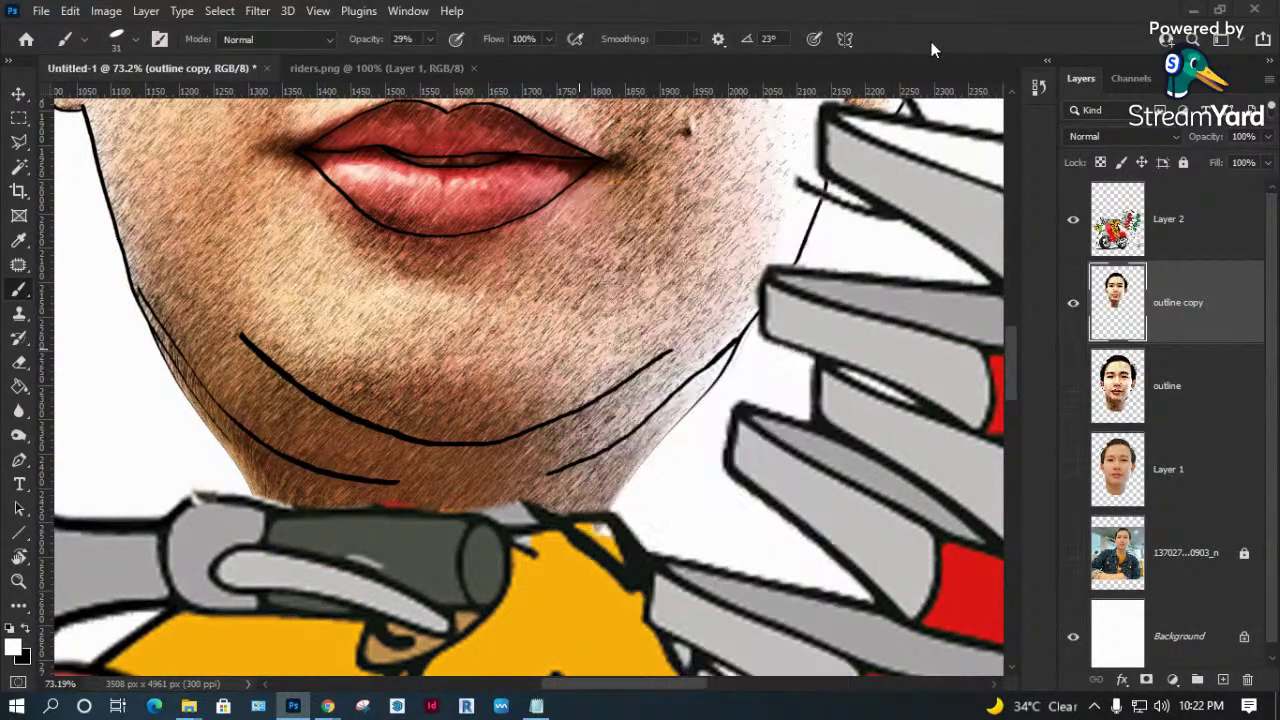
click(430, 39)
drag(435, 60, 556, 63)
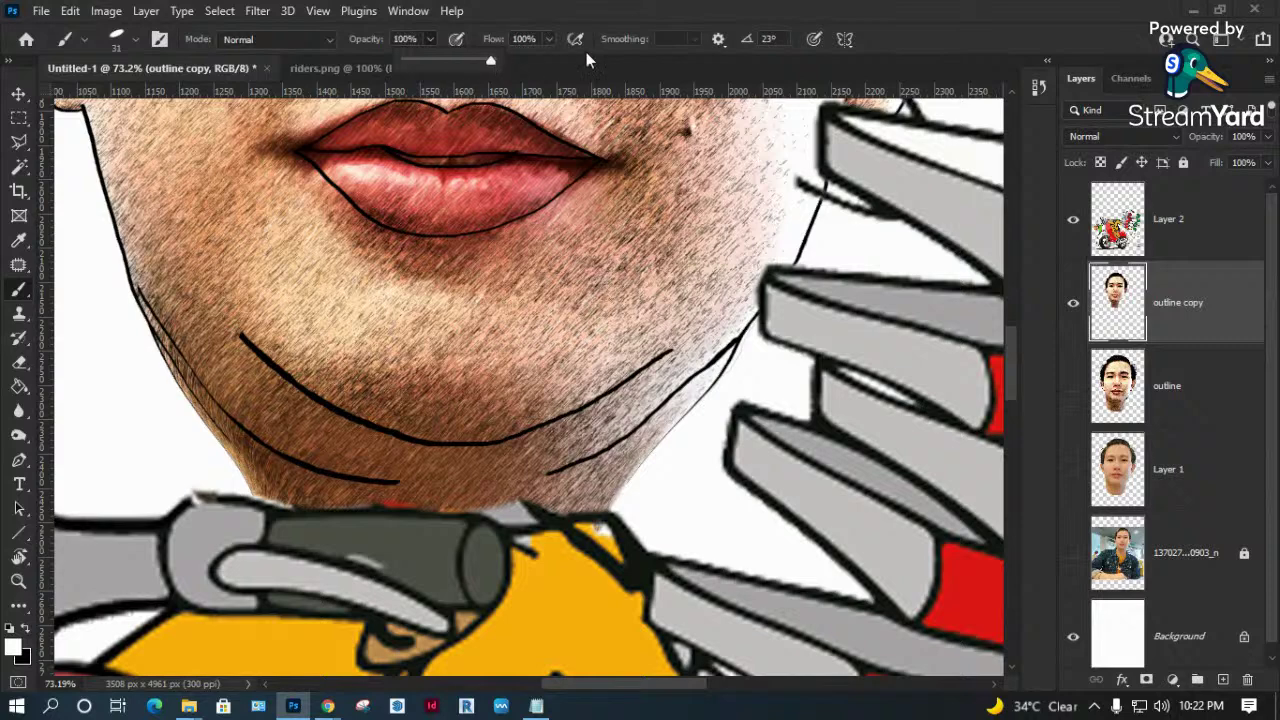
click(873, 150)
key(bracketleft)
key(bracketleft)
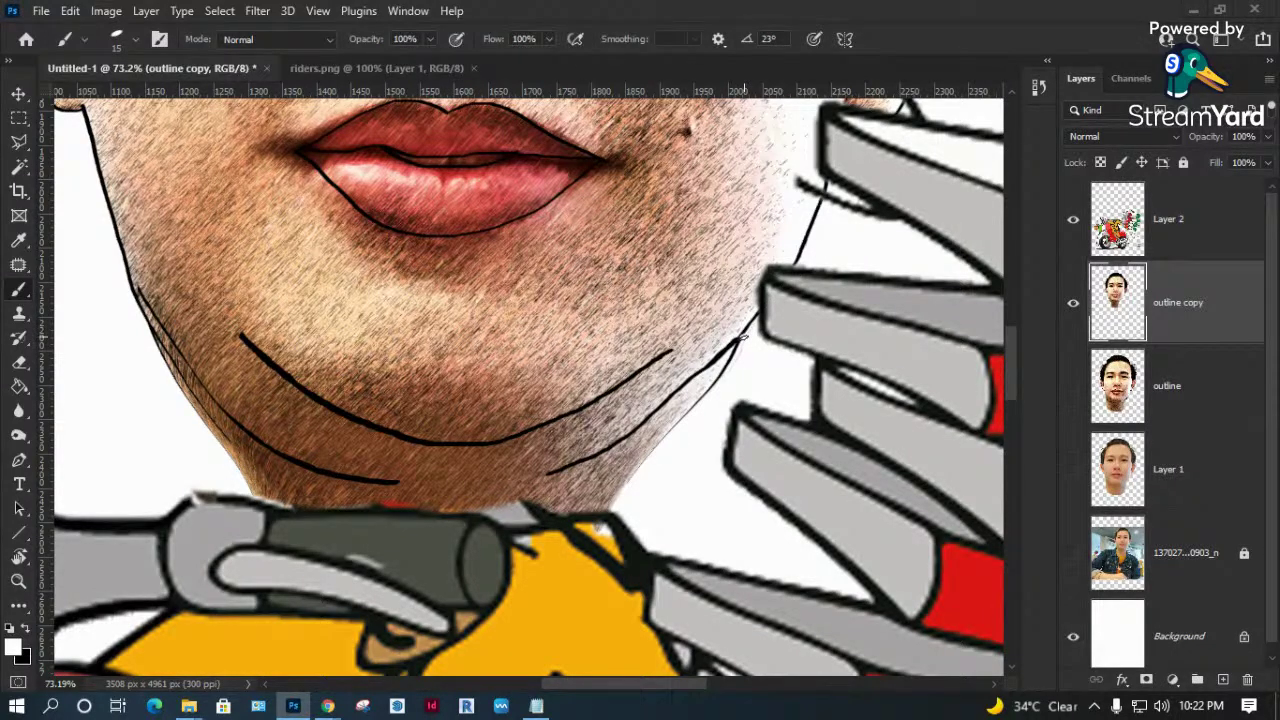
key(x)
Replace the thick jawline stroke with a thin dark line along the left jaw.
key(ctrl+z)
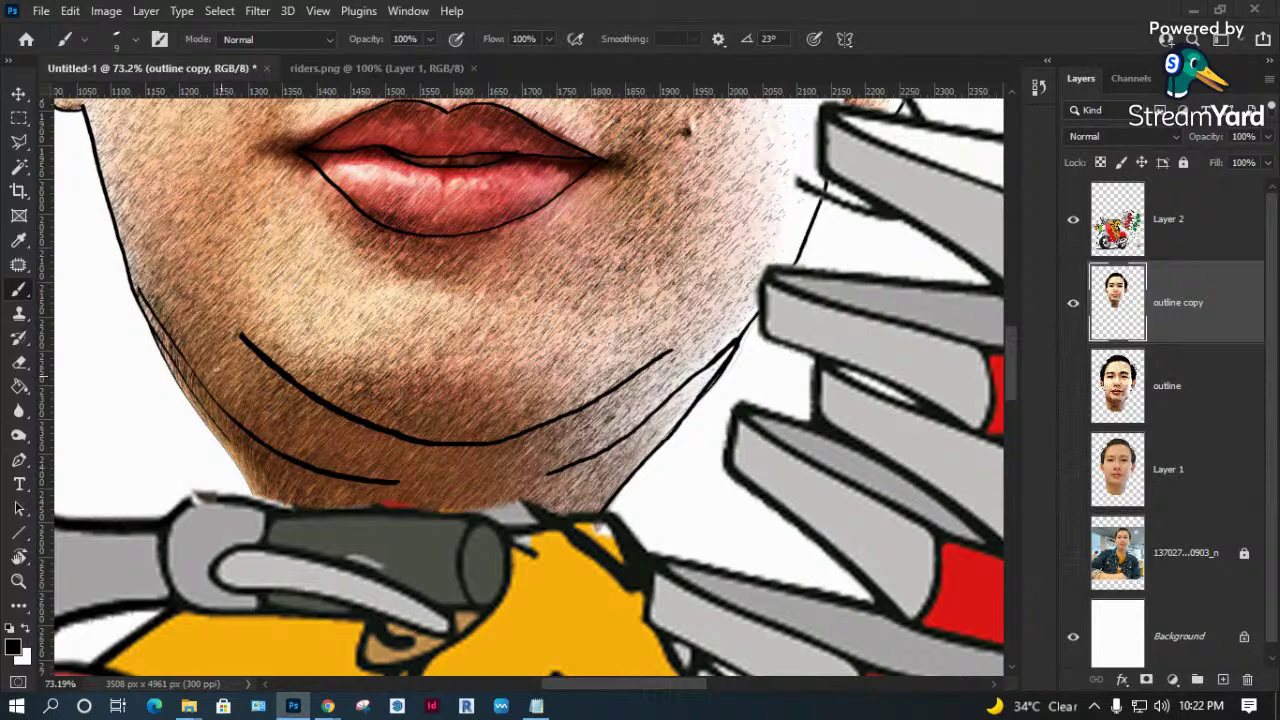
drag(150, 322, 265, 493)
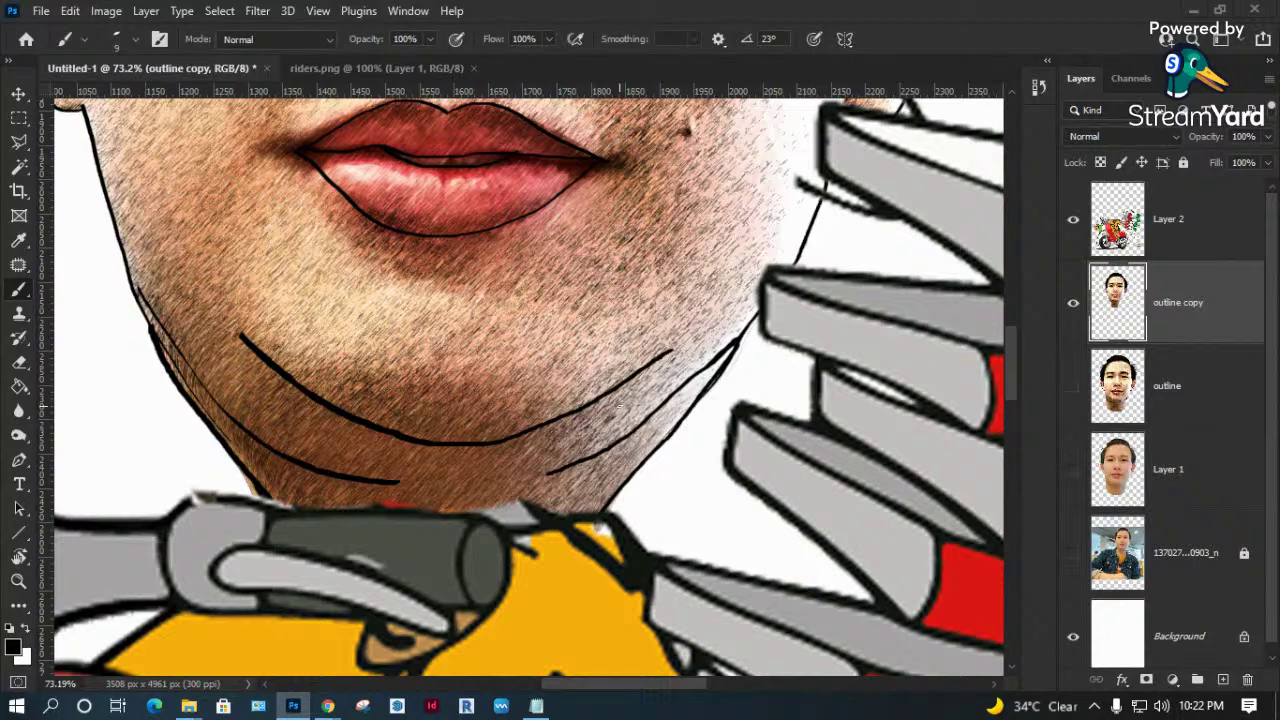
key(ctrl+0)
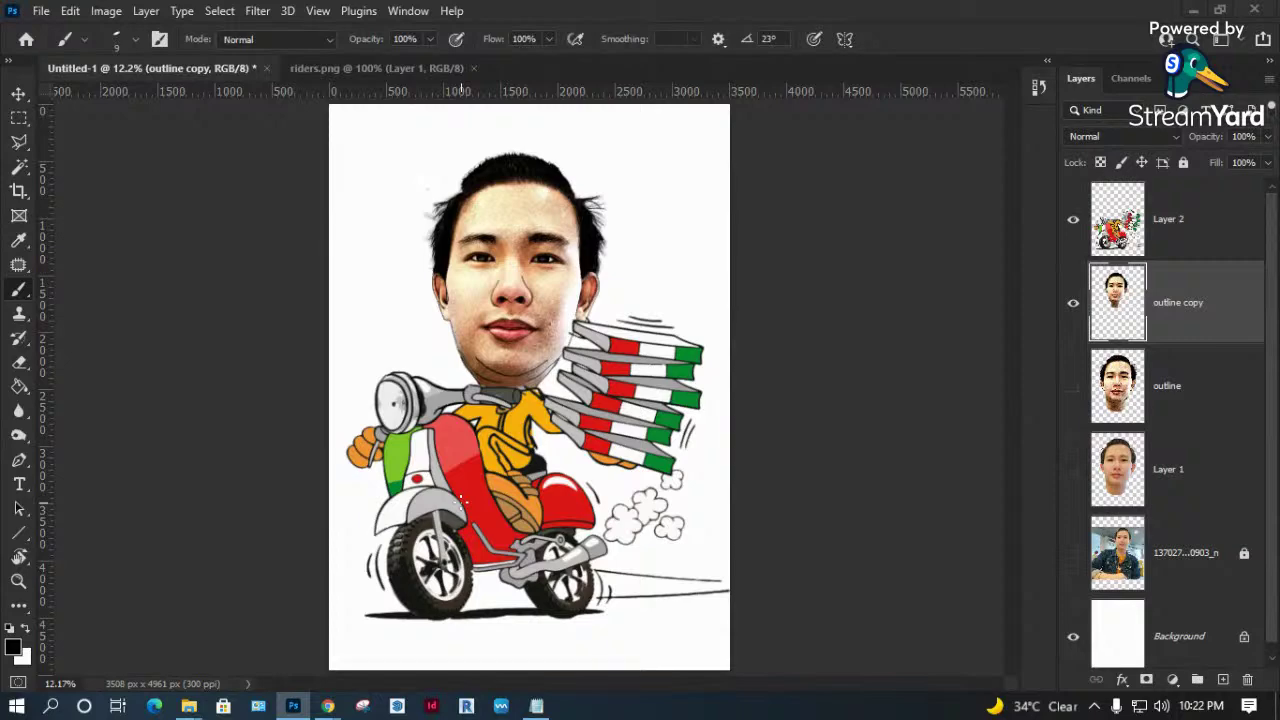
Zoom in on the scooter wheels and set a 100% opacity eraser on Layer 2.
key(z)
drag(771, 509, 300, 682)
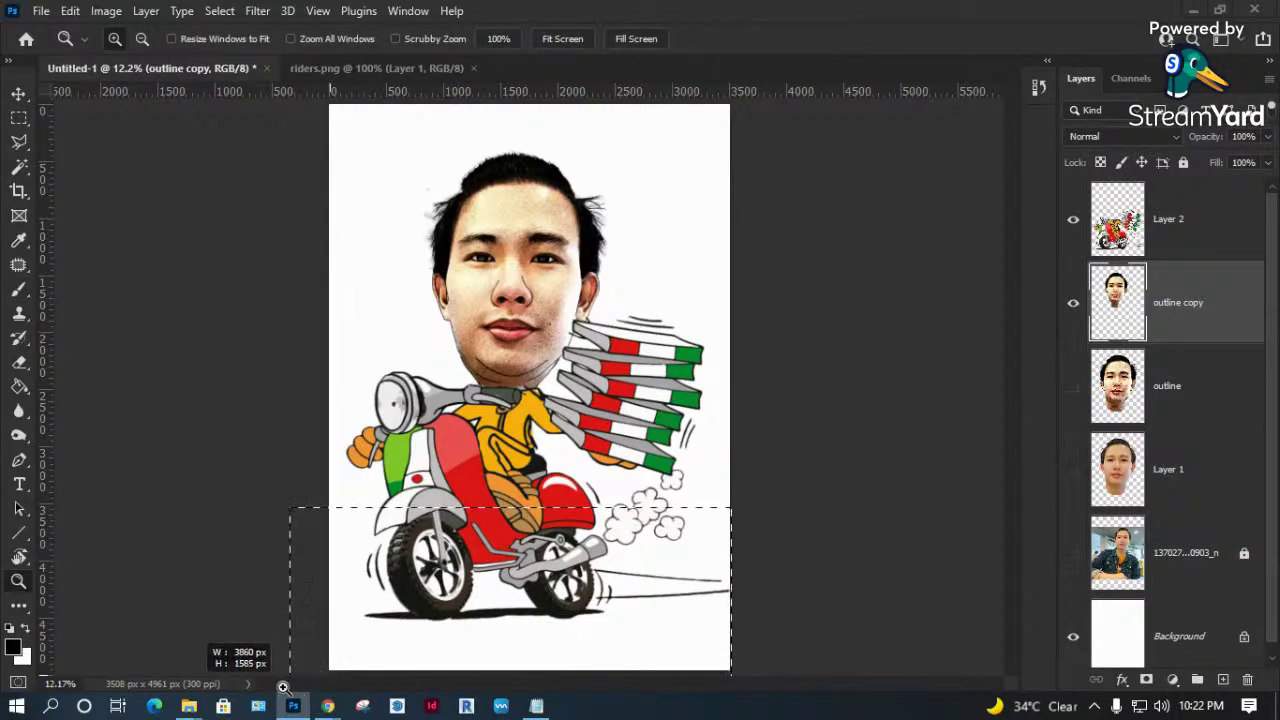
drag(443, 515, 466, 409)
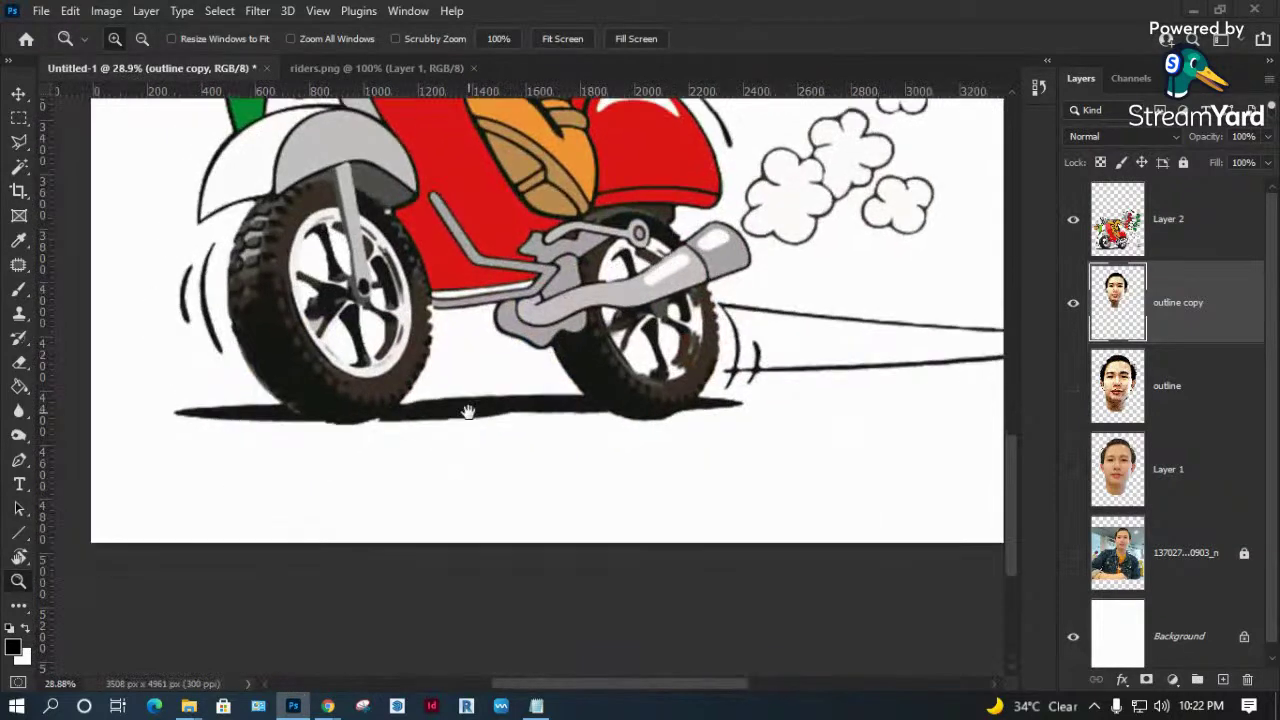
click(1215, 247)
key(e)
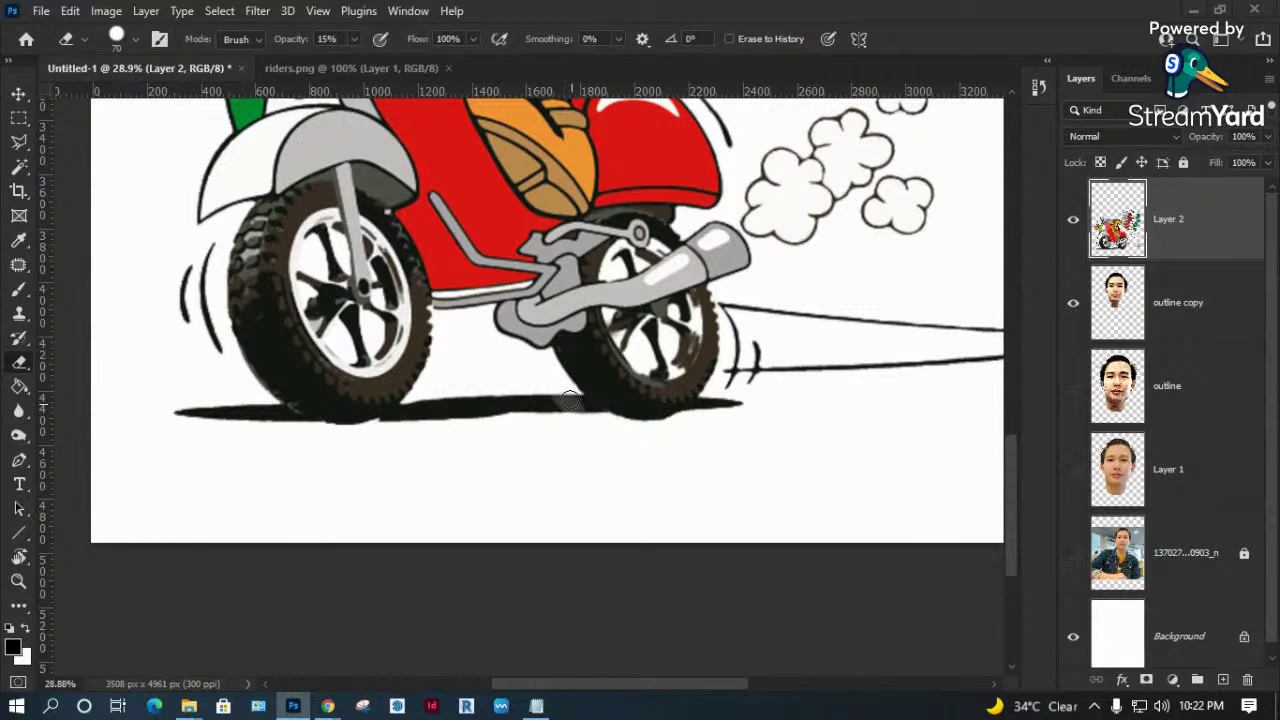
click(355, 39)
drag(351, 62, 436, 64)
Erase the black ground shadow under the rear wheel, between the wheels, and under the front wheel.
mouse_move(609, 407)
mouse_down()
mouse_move(566, 403)
mouse_move(563, 391)
mouse_move(586, 409)
mouse_move(576, 405)
mouse_up()
drag(734, 400, 694, 408)
mouse_move(536, 389)
mouse_down()
mouse_move(388, 420)
mouse_move(549, 397)
mouse_up()
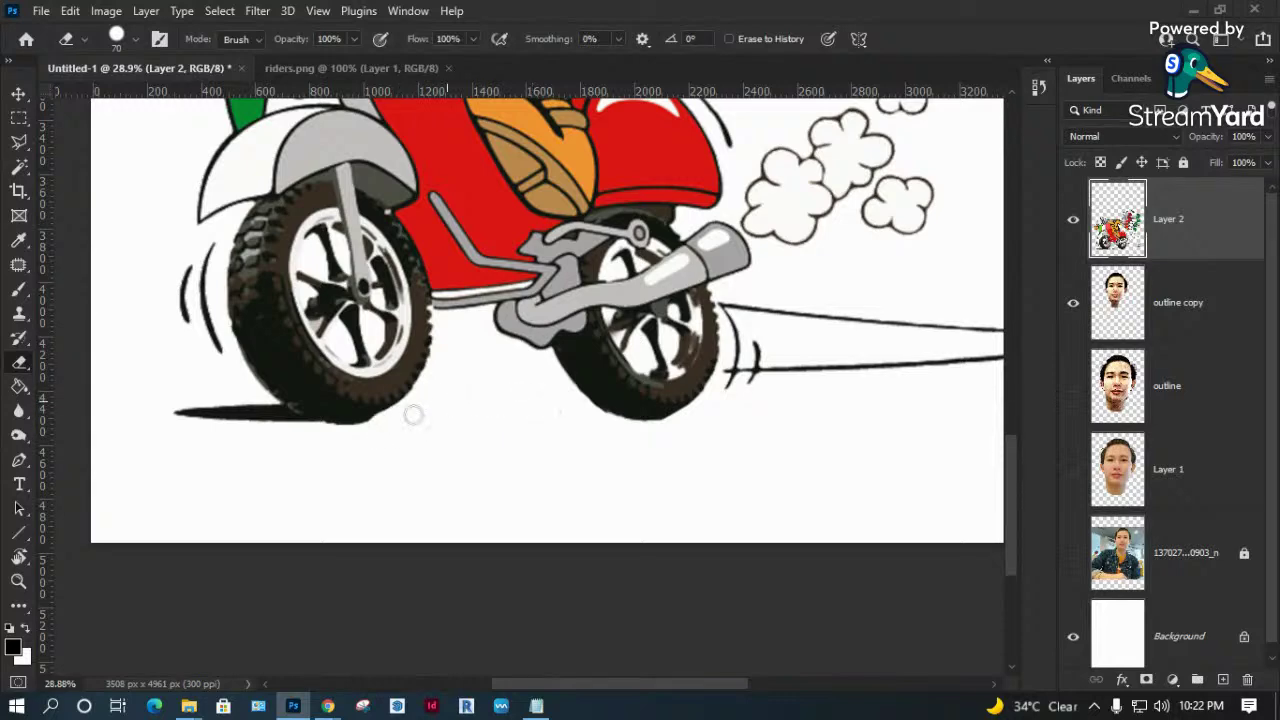
drag(176, 412, 357, 429)
drag(276, 426, 197, 417)
drag(689, 343, 381, 388)
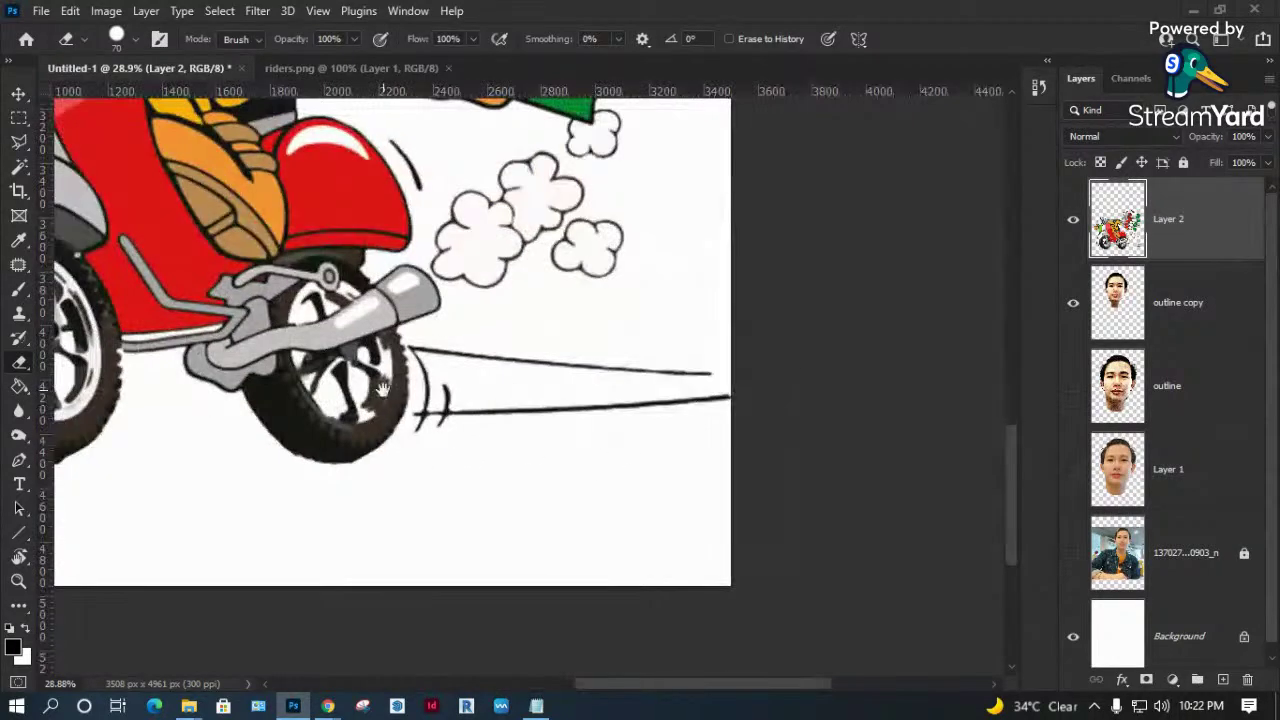
key(ctrl+0)
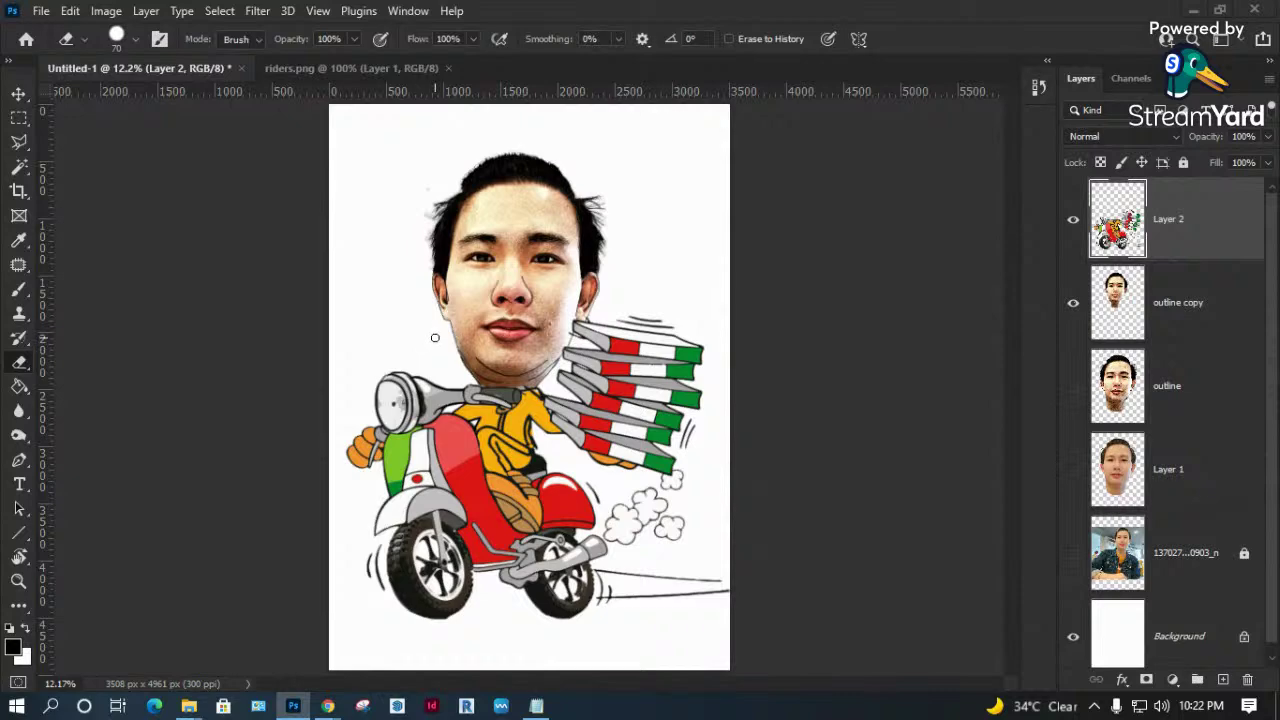
Liquify the outline copy layer's jaw and neck edge with Forward Warp into a smoother contour.
key(z)
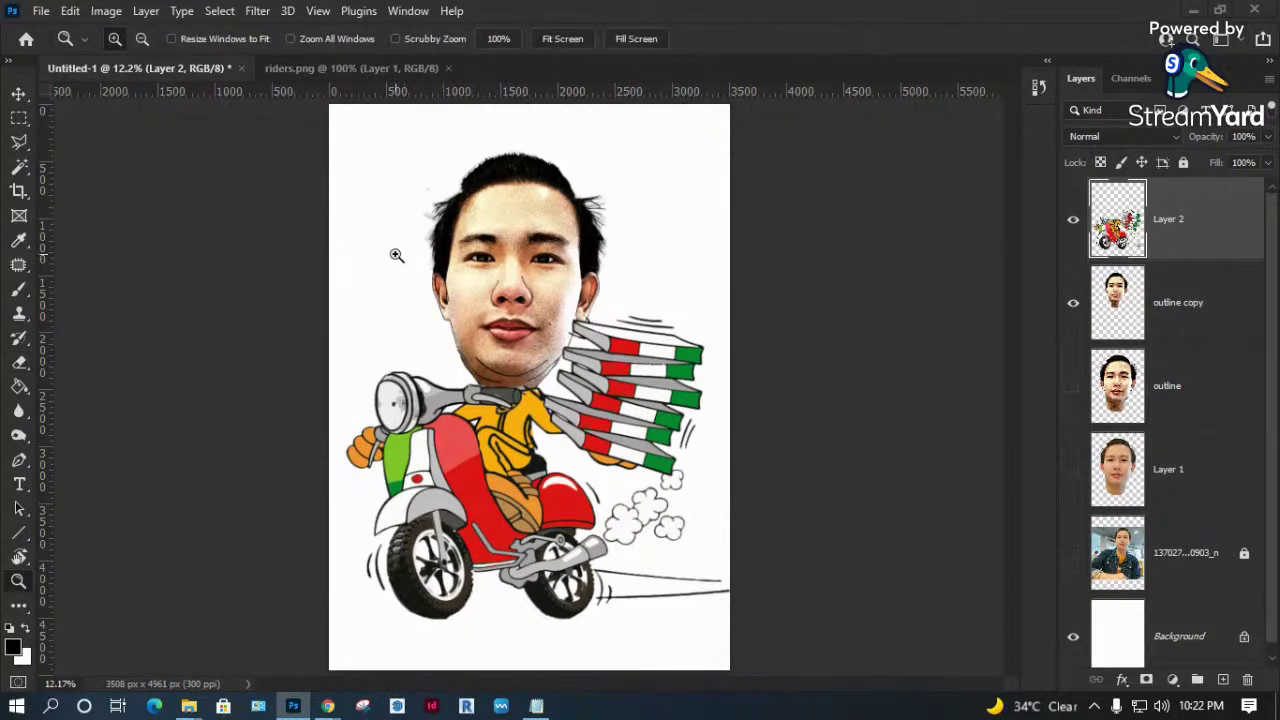
click(556, 345)
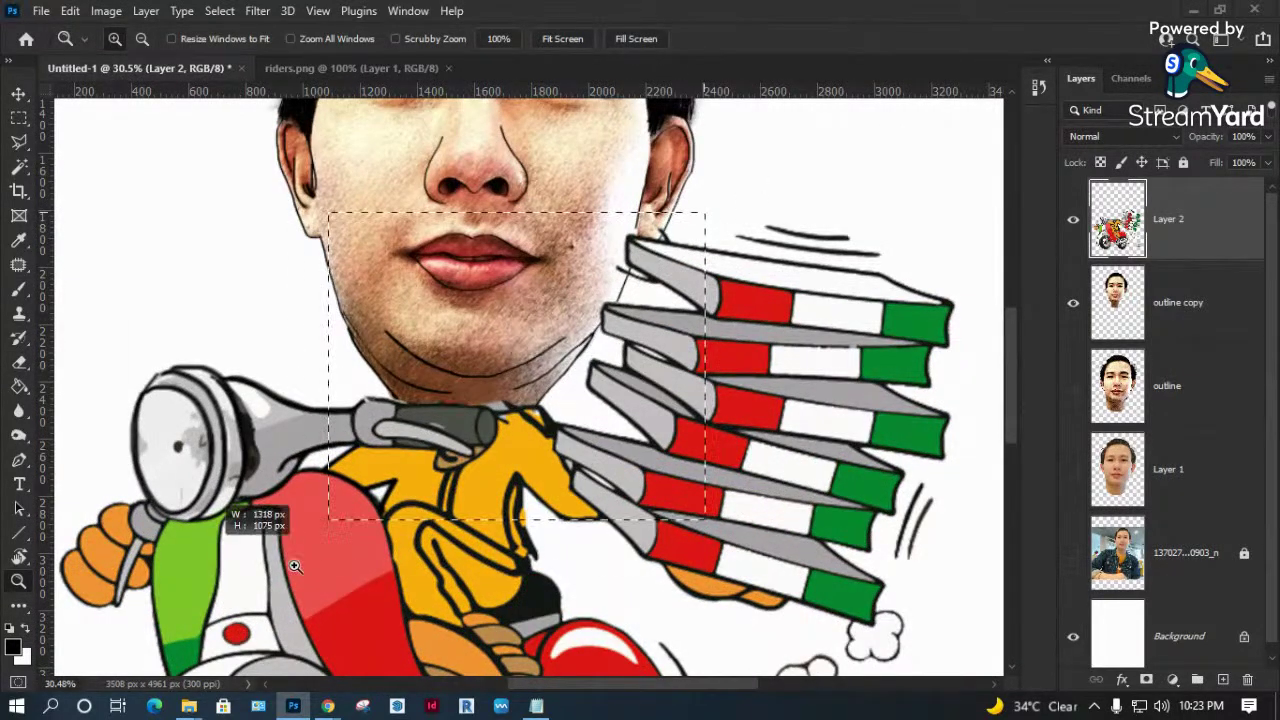
drag(740, 200, 260, 560)
click(1195, 296)
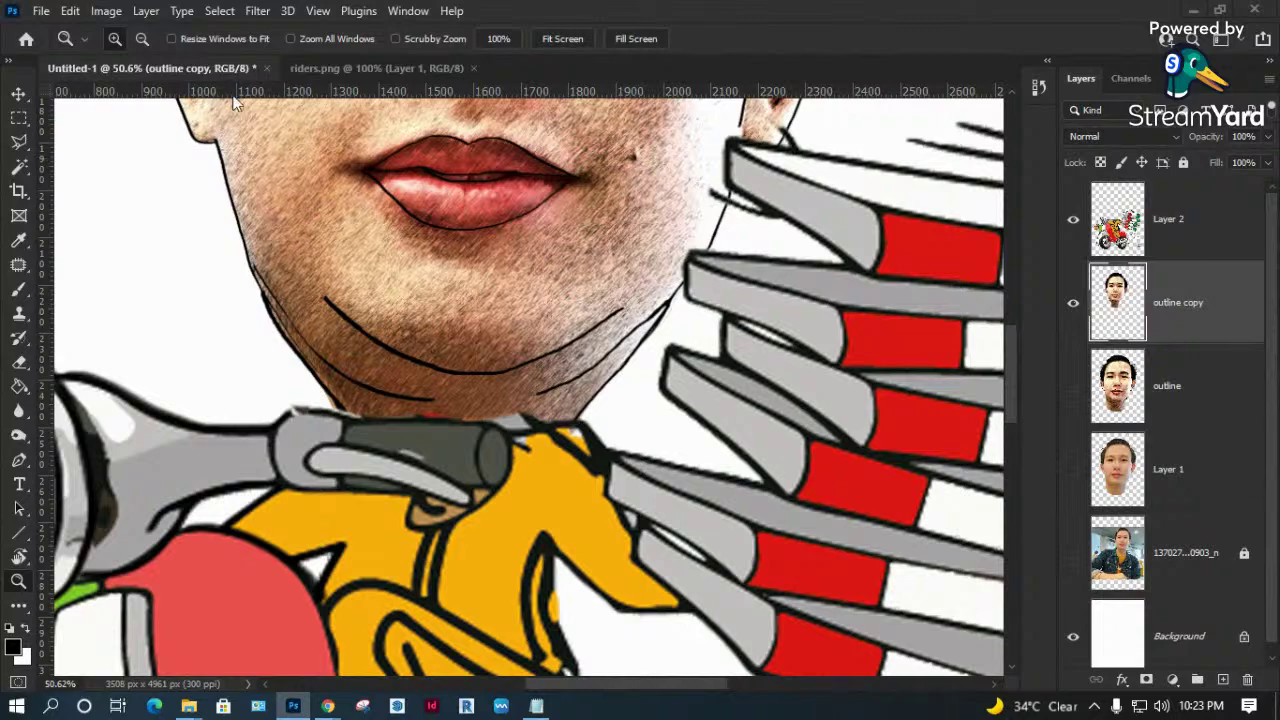
click(258, 11)
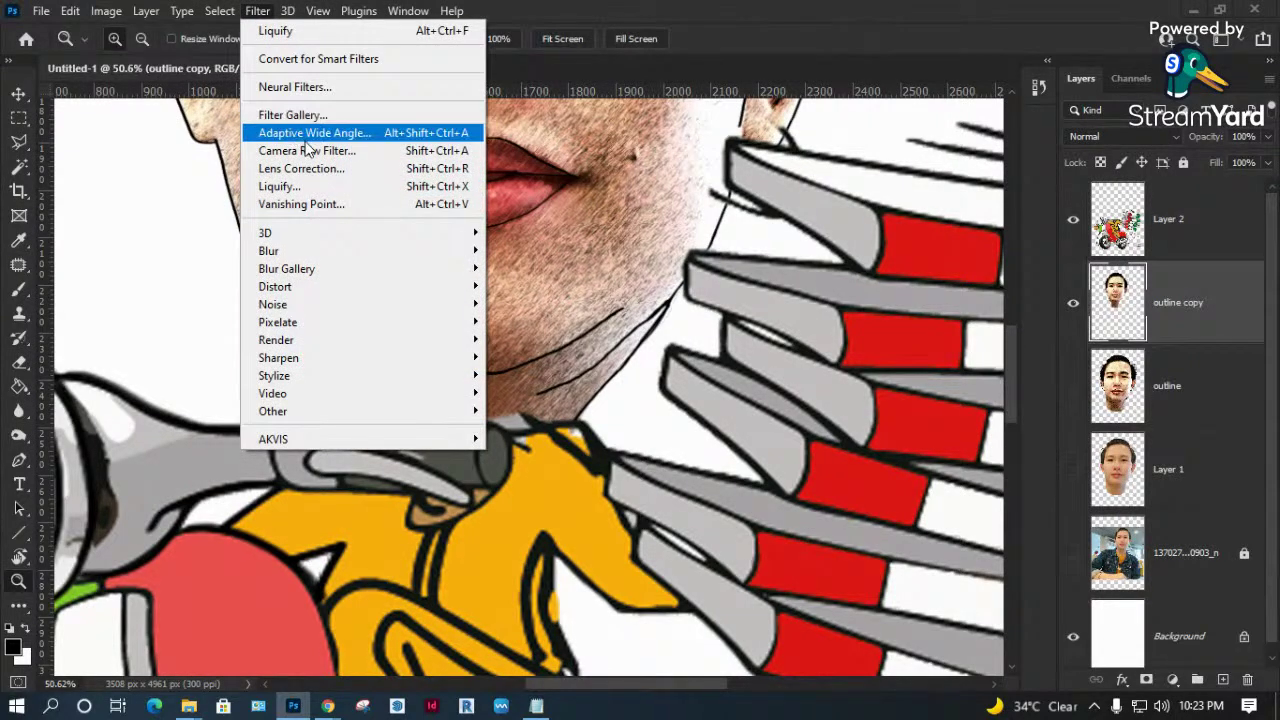
click(289, 188)
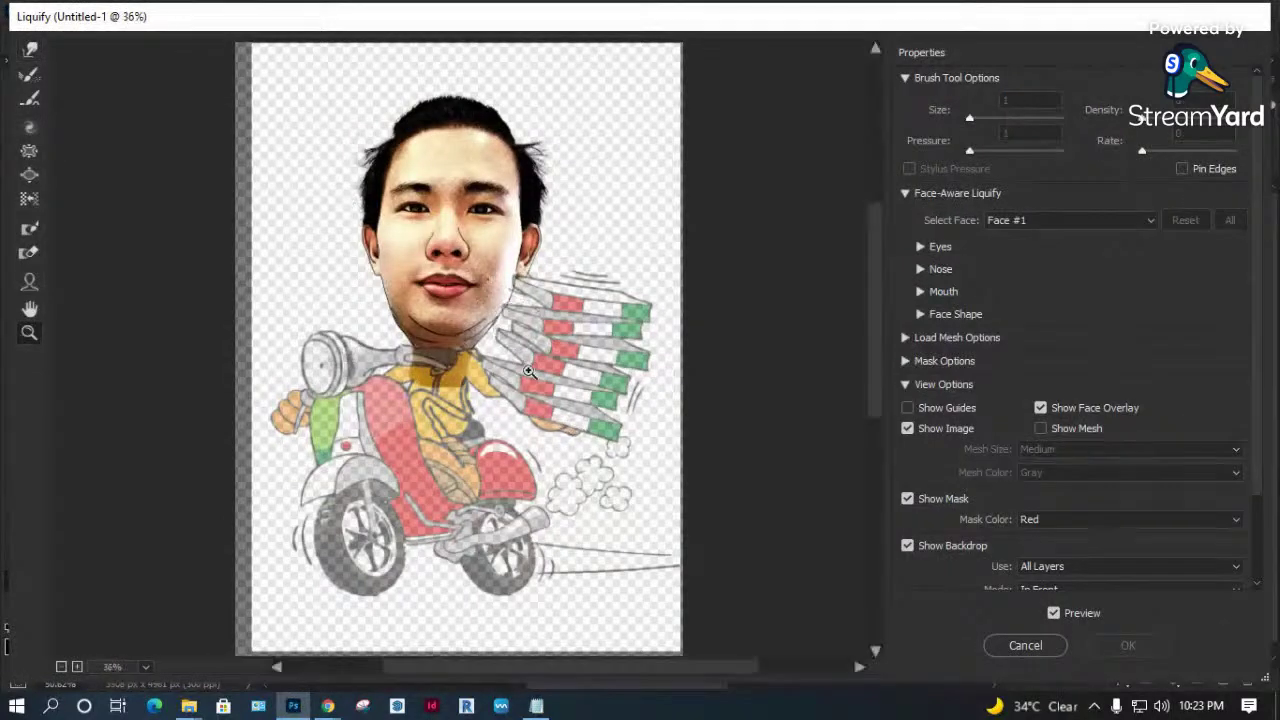
scroll(460, 280, up, 3)
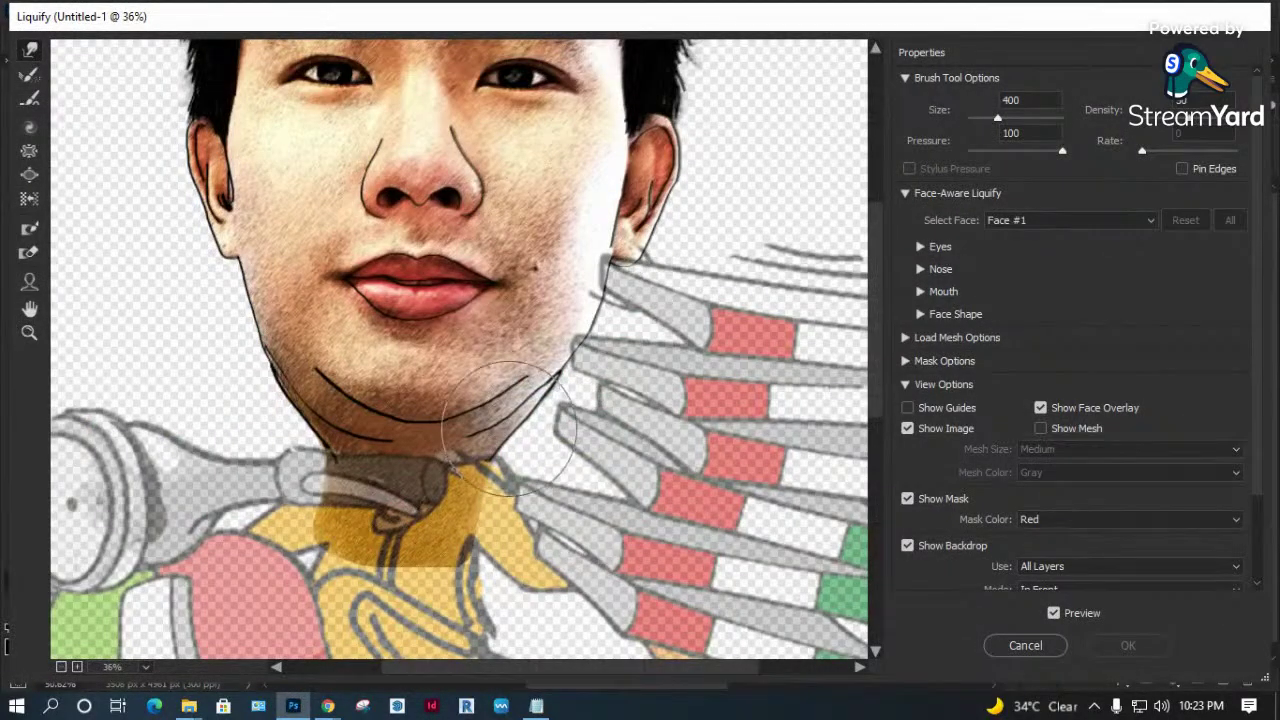
drag(587, 427, 590, 428)
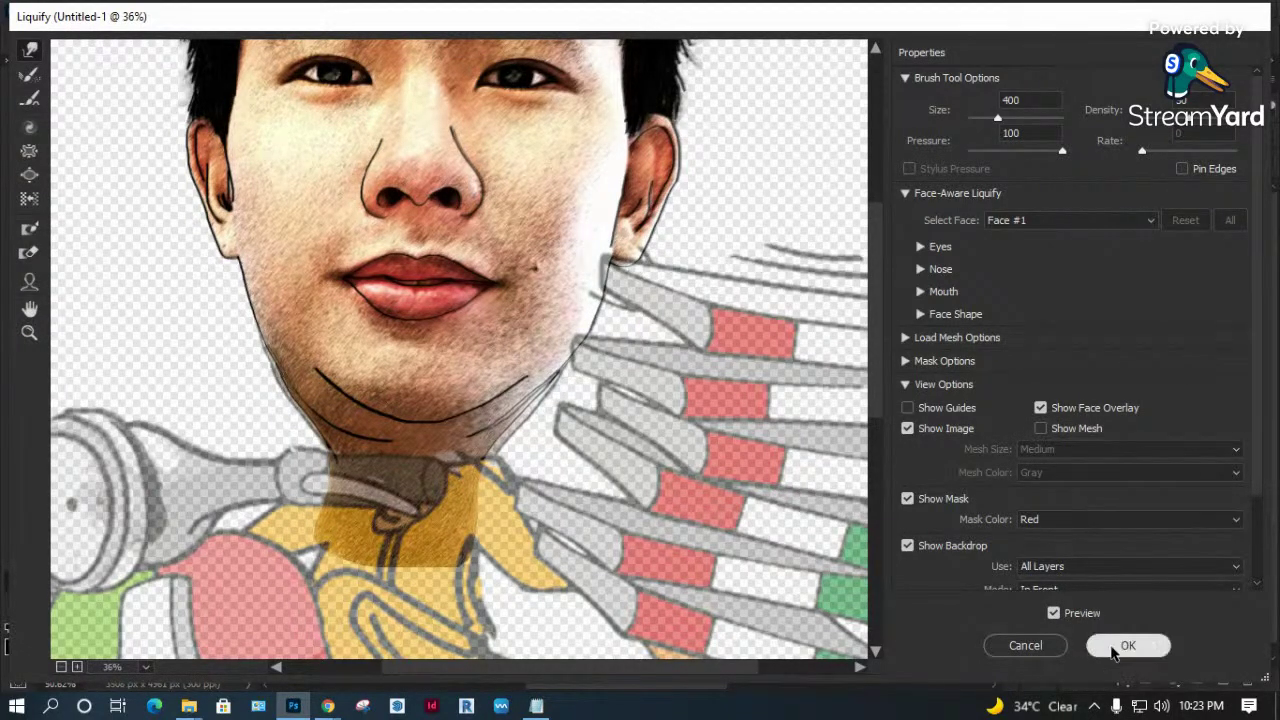
click(1128, 645)
key(ctrl+0)
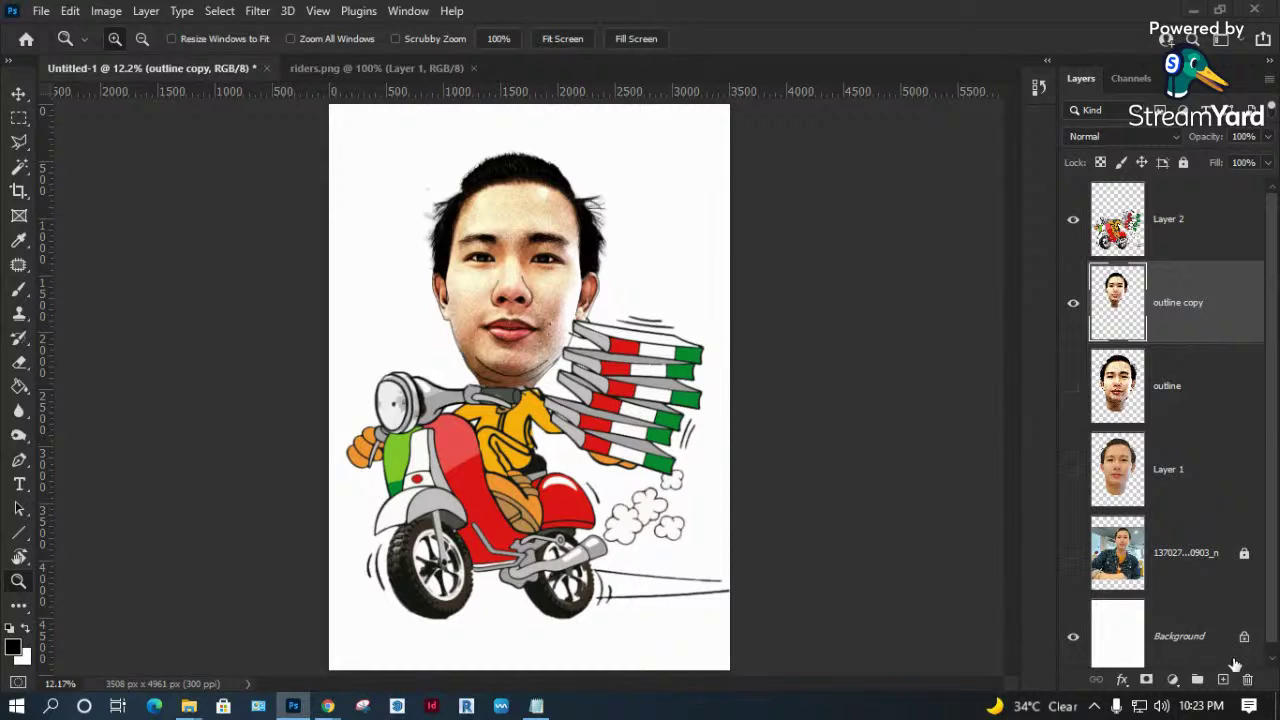
Add an empty Layer 3 below outline copy and group the outline, Layer 1 and photo layers.
click(1222, 679)
drag(1170, 386, 1170, 282)
click(1175, 385)
click(1177, 486)
scroll(1180, 500, down, 1)
shift+click(1192, 552)
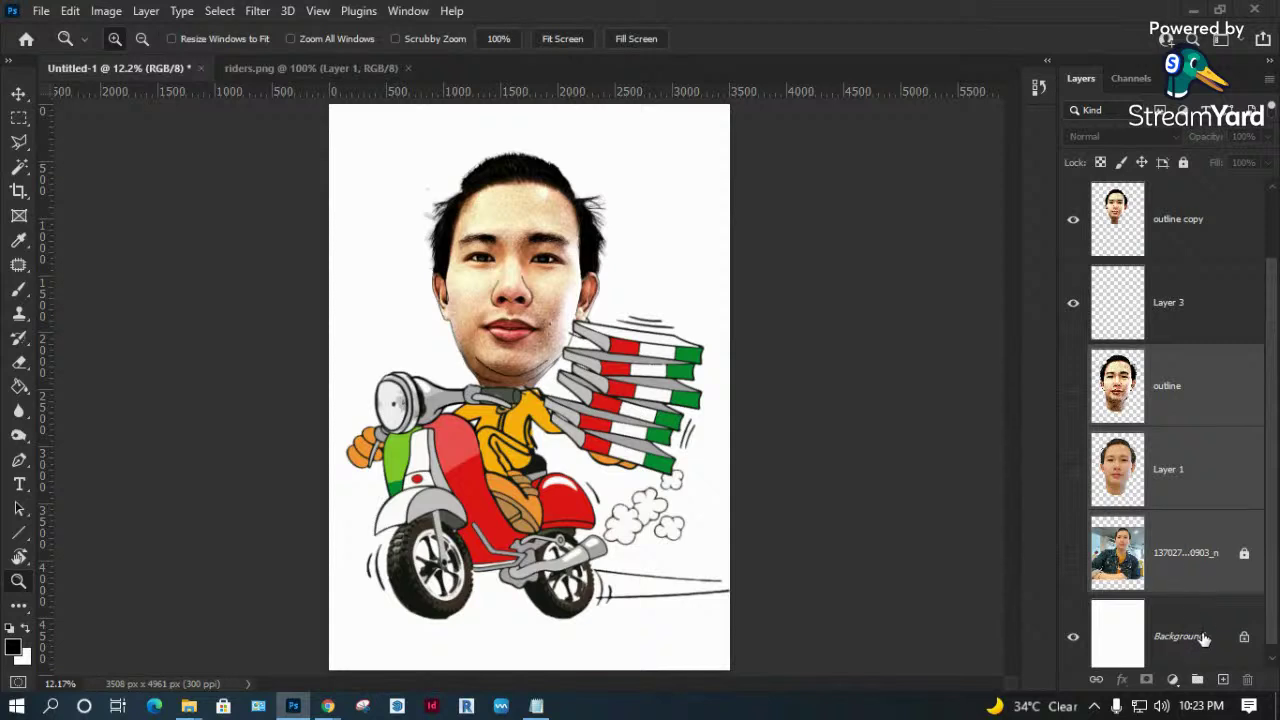
click(1197, 679)
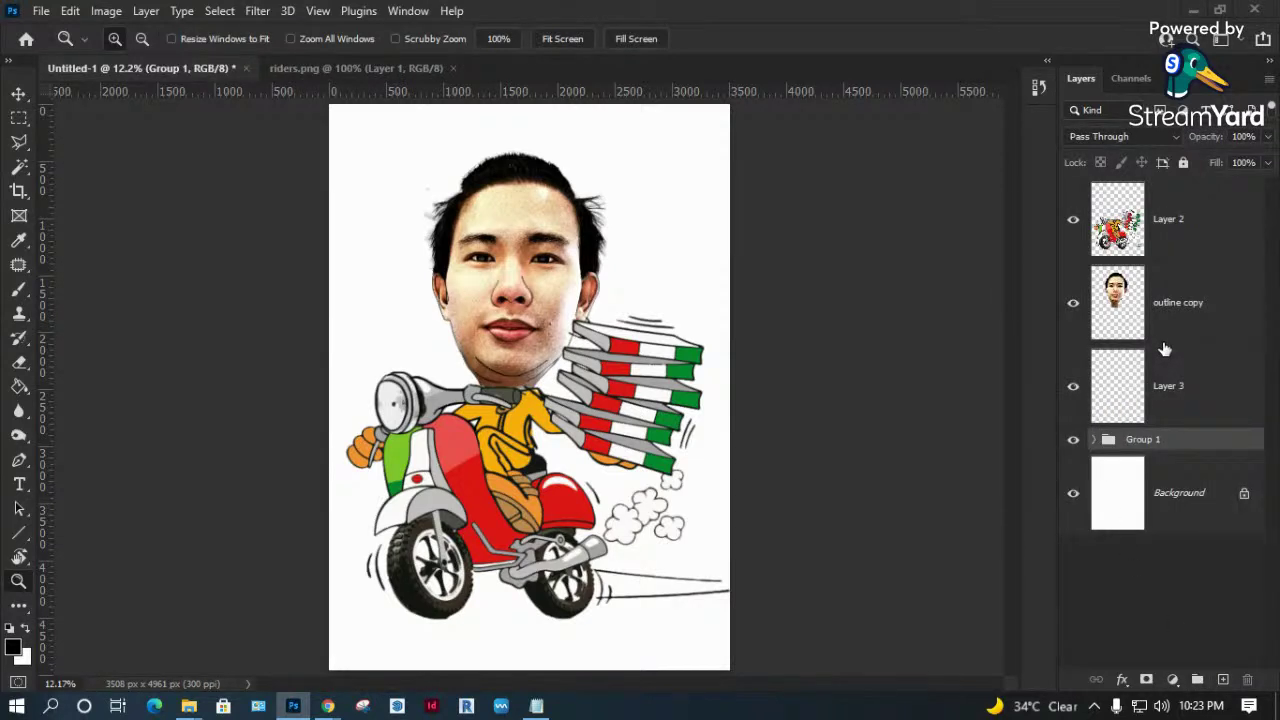
click(1193, 394)
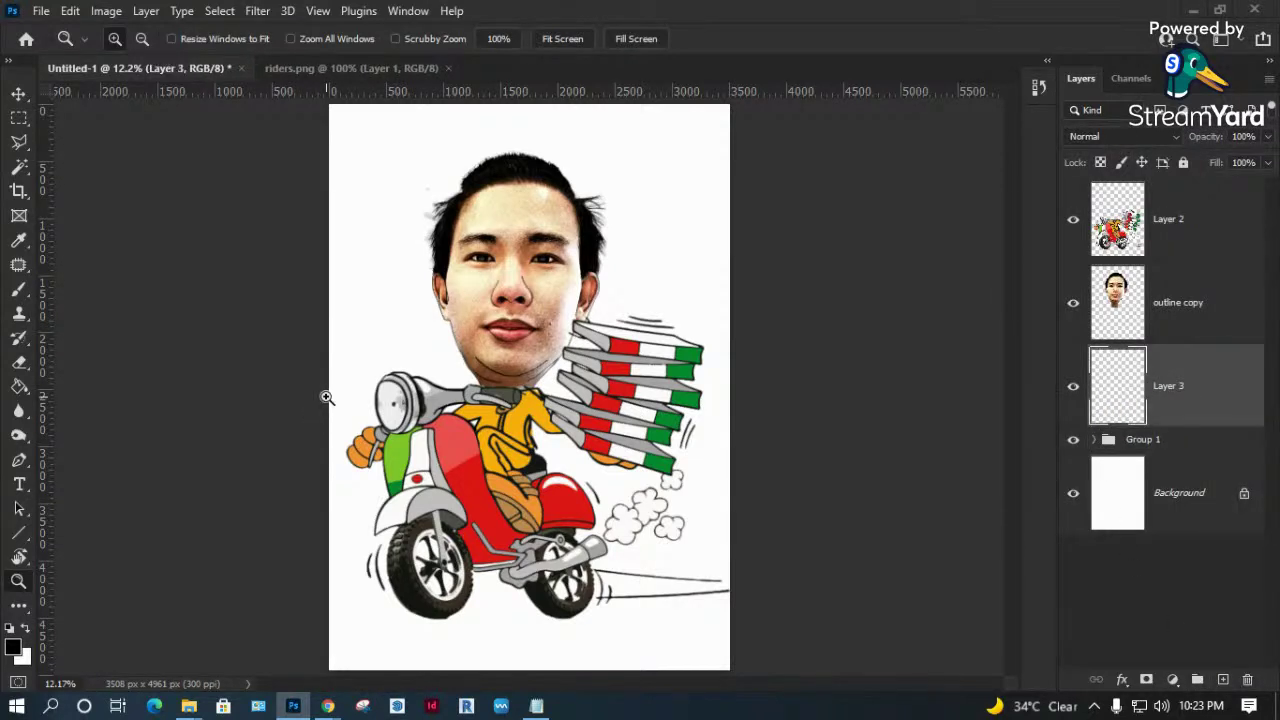
Sample the lip colour, then darken it into a new foreground colour in the Color Picker.
key(i)
click(513, 334)
click(13, 648)
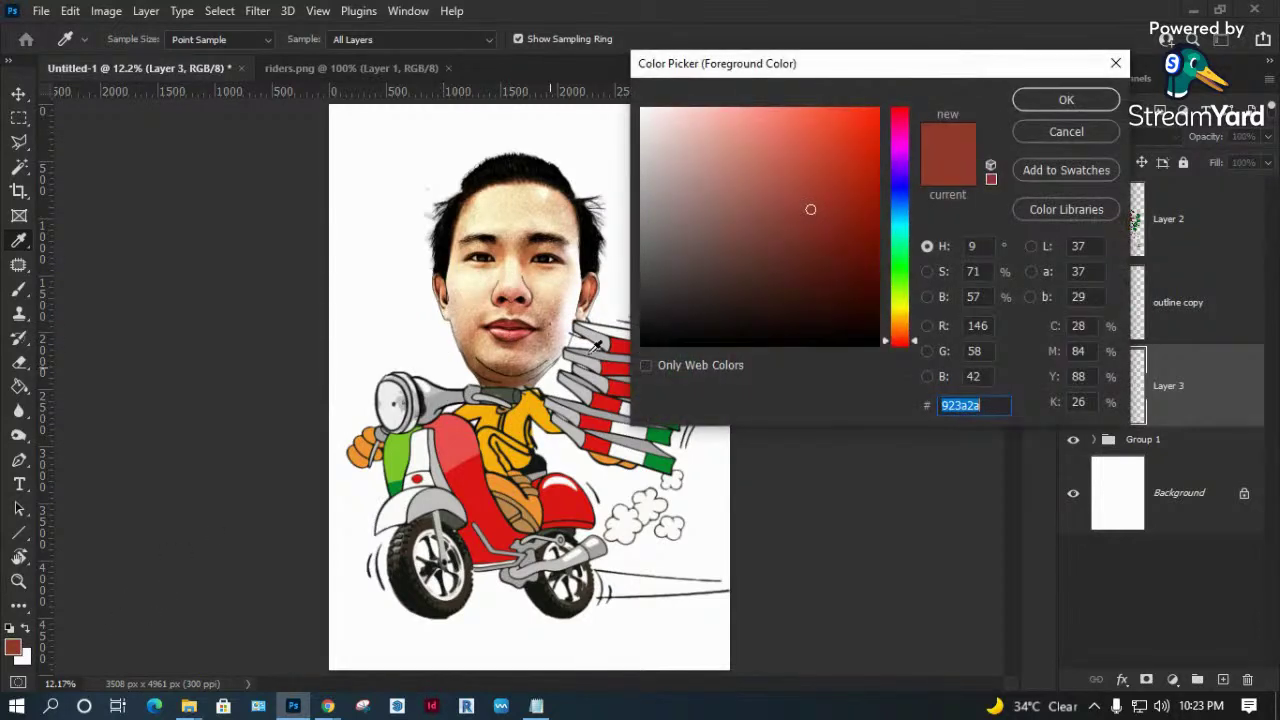
drag(794, 250, 786, 265)
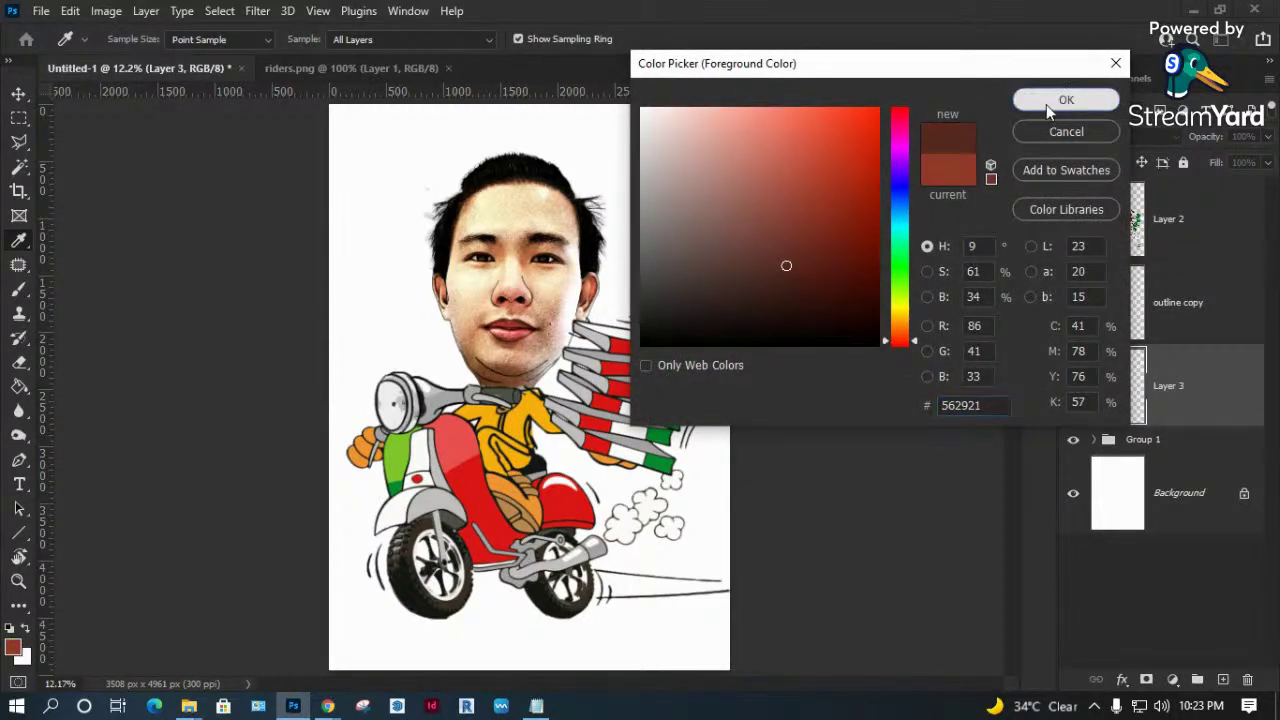
click(886, 500)
click(1070, 105)
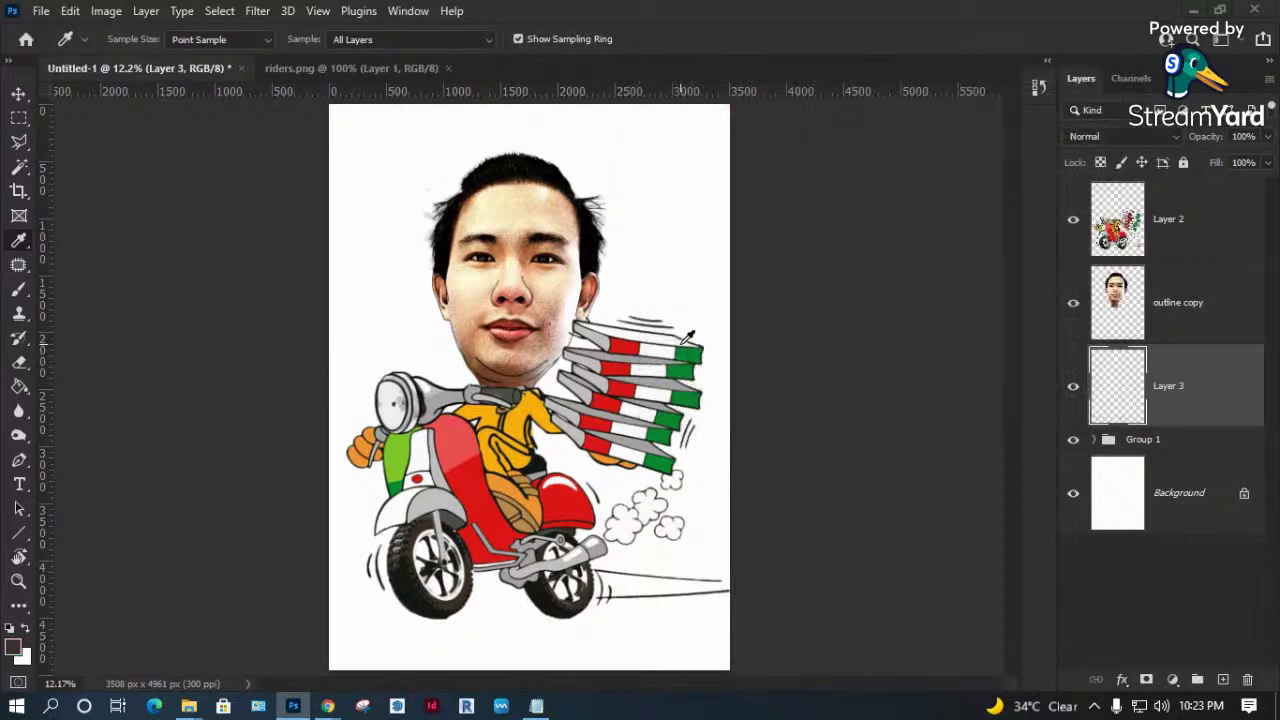
Bring up the Brush tool's preset picker and expand the Basic Brushes folder.
key(b)
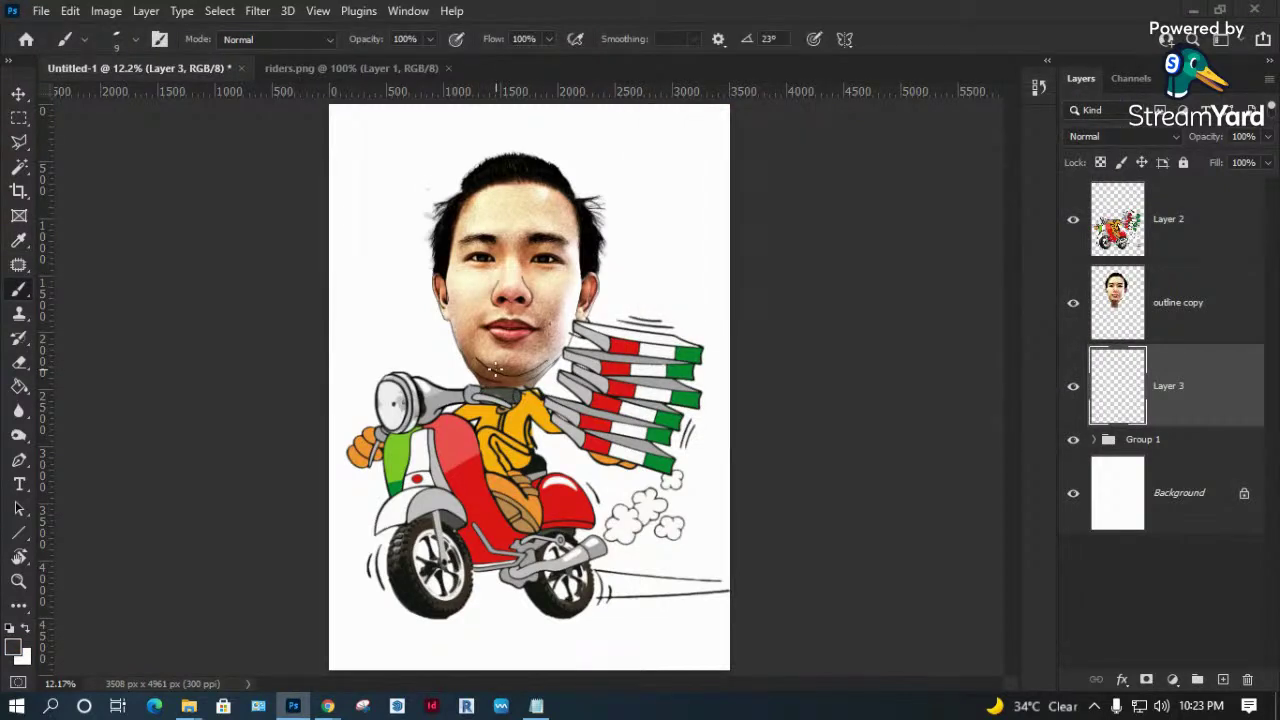
right_click(506, 405)
scroll(612, 495, down, 2)
scroll(612, 495, down, 2)
scroll(612, 495, down, 2)
scroll(612, 495, down, 2)
scroll(612, 495, down, 2)
scroll(611, 518, down, 2)
scroll(611, 518, up, 4)
scroll(611, 518, up, 2)
scroll(605, 478, up, 2)
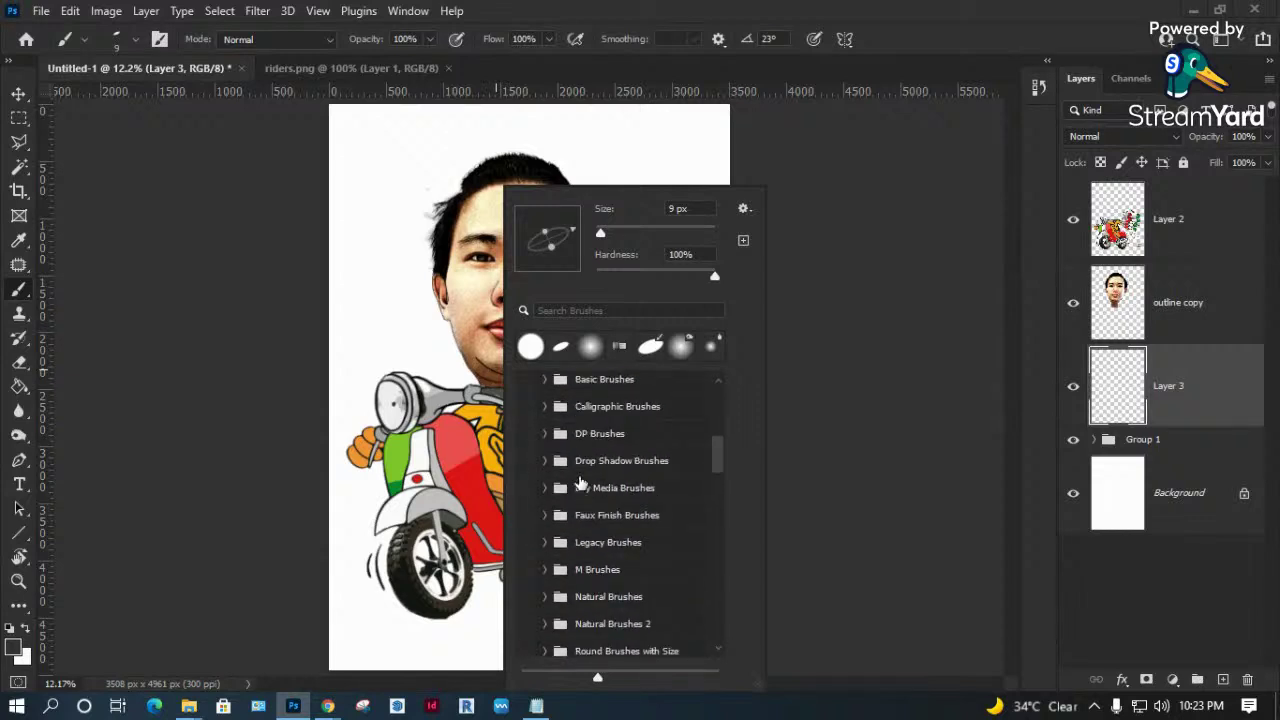
click(543, 379)
Browse the brush list, expanding the Calligraphic, DP, Drop Shadow and Legacy Brushes folders.
scroll(542, 480, down, 1)
scroll(542, 481, down, 1)
scroll(542, 481, down, 2)
scroll(535, 560, down, 1)
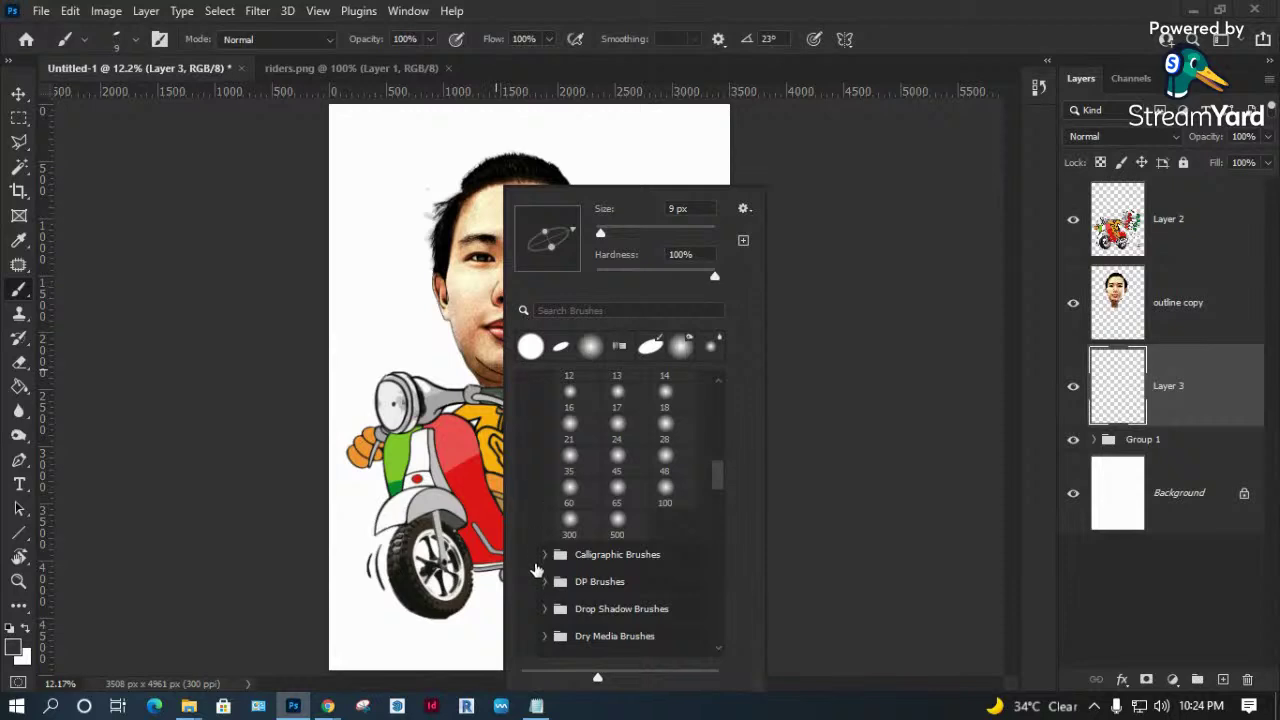
click(549, 553)
scroll(563, 555, down, 1)
scroll(566, 562, down, 2)
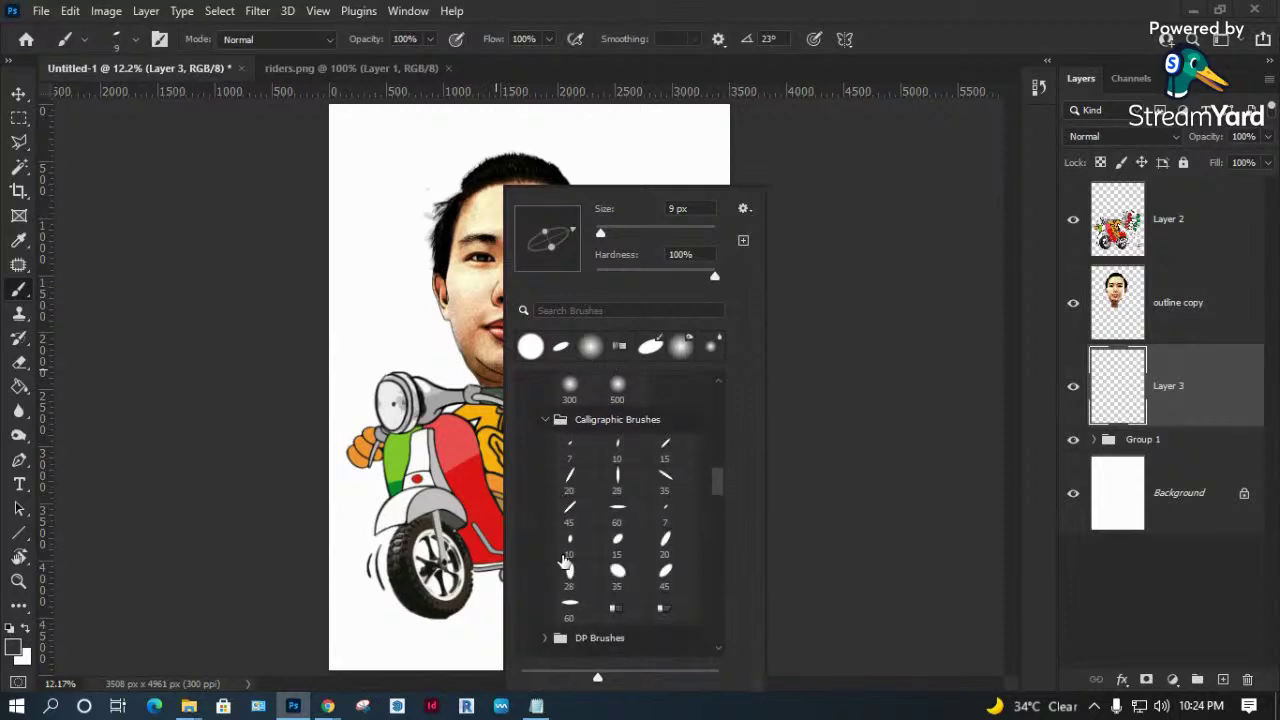
scroll(614, 601, down, 2)
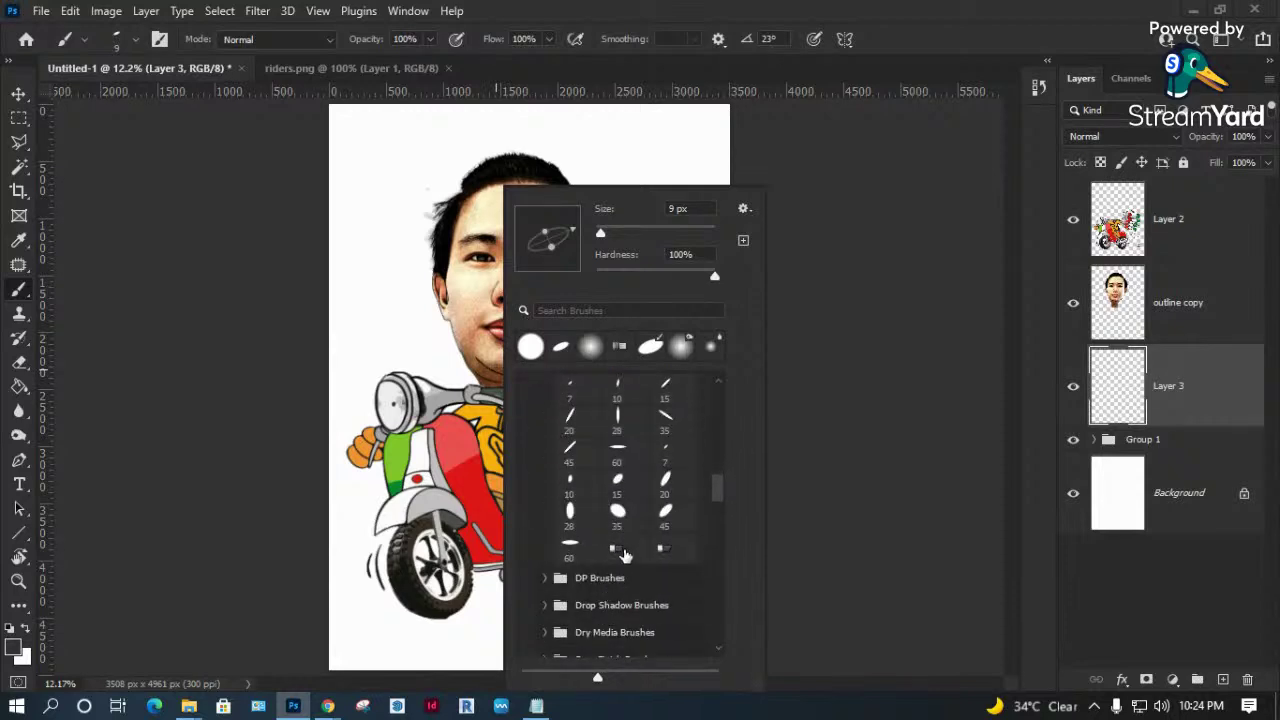
click(544, 578)
scroll(550, 590, down, 2)
scroll(547, 565, down, 2)
click(549, 538)
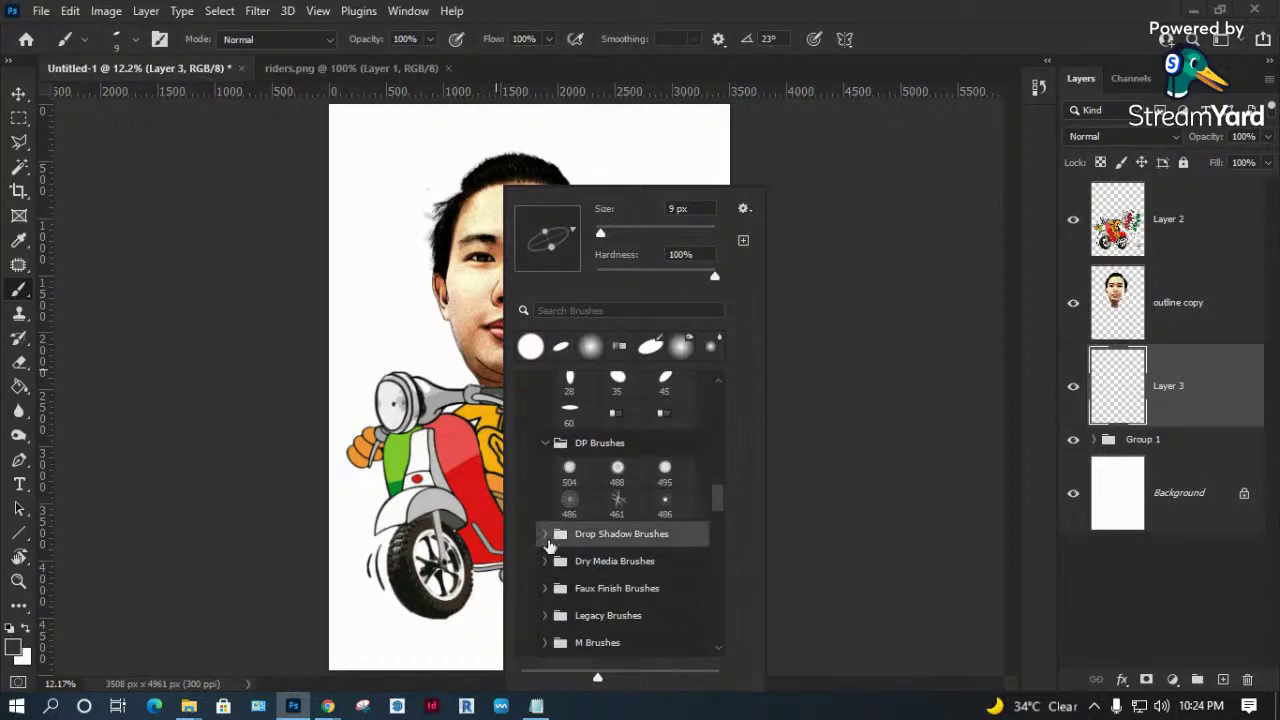
click(546, 537)
scroll(546, 537, down, 2)
scroll(546, 537, down, 3)
scroll(546, 537, down, 1)
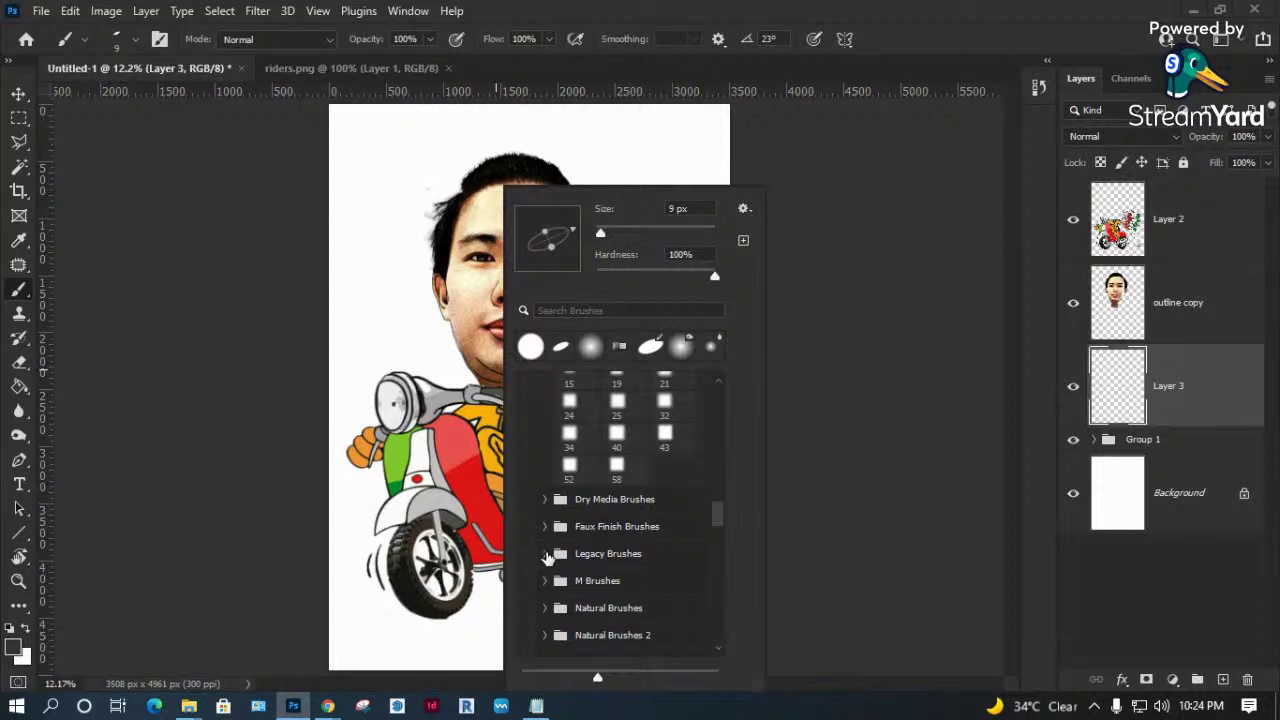
click(546, 553)
Expand the M, Natural, Special Effect, Round Brushes with Size and Natural Brushes 2 folders.
scroll(548, 558, down, 2)
scroll(547, 553, down, 2)
scroll(548, 554, down, 2)
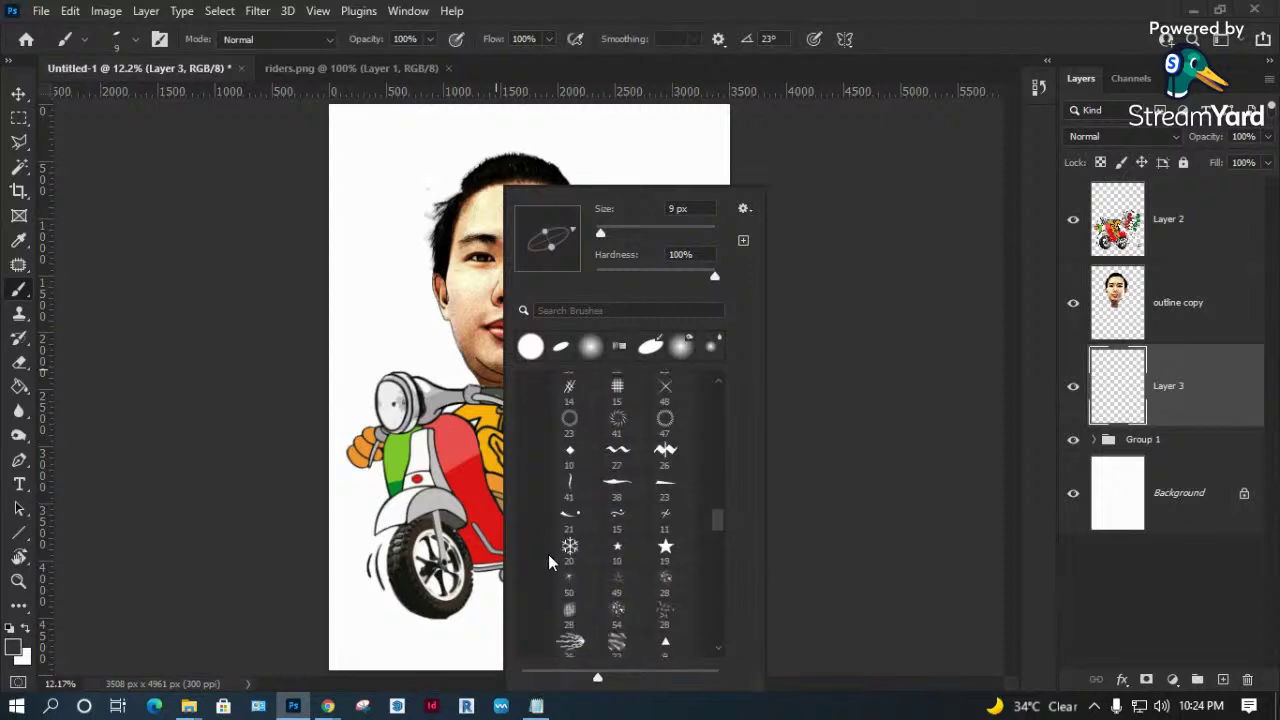
scroll(548, 555, down, 2)
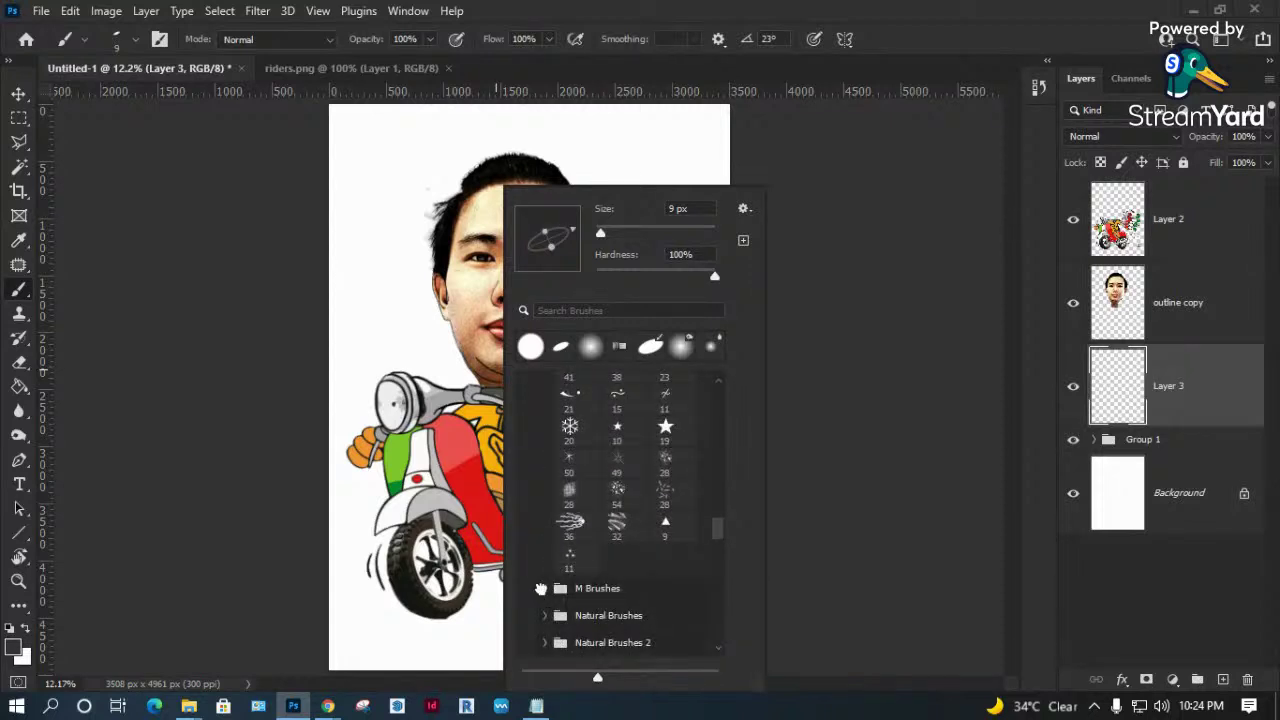
click(545, 588)
scroll(544, 595, down, 2)
scroll(544, 592, down, 2)
scroll(545, 598, down, 2)
scroll(550, 605, down, 2)
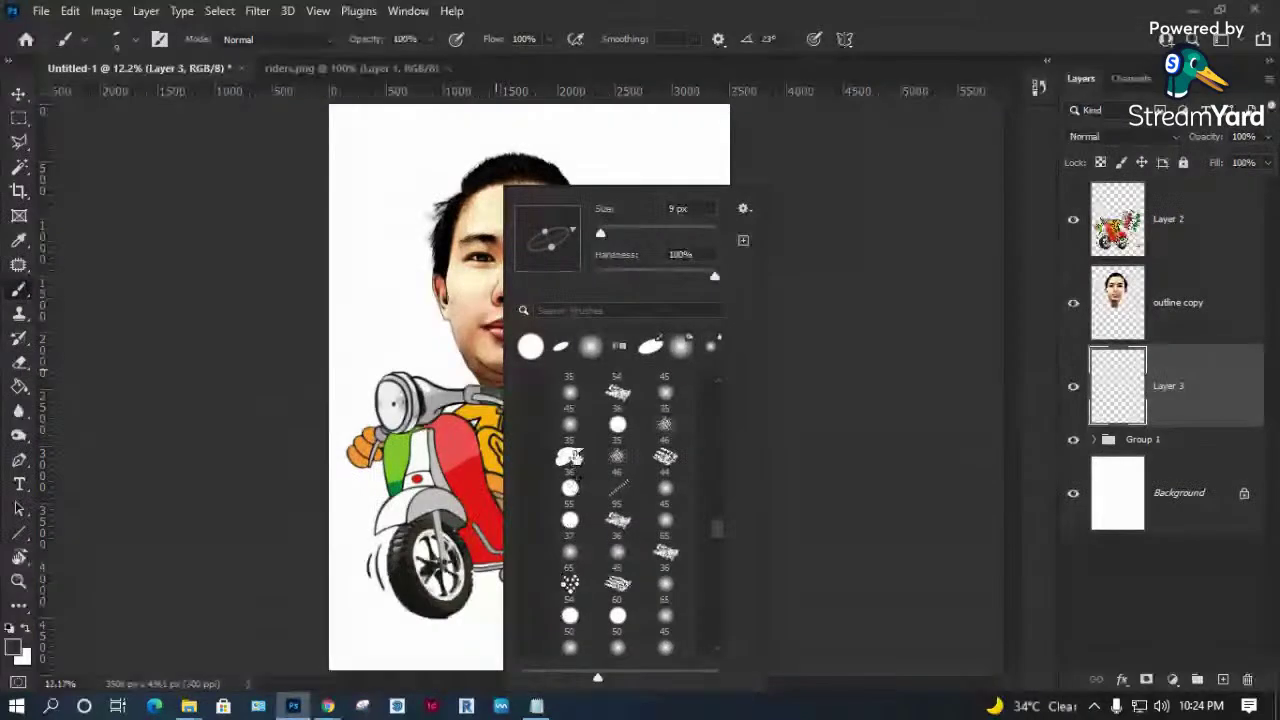
scroll(578, 527, down, 4)
scroll(576, 528, down, 3)
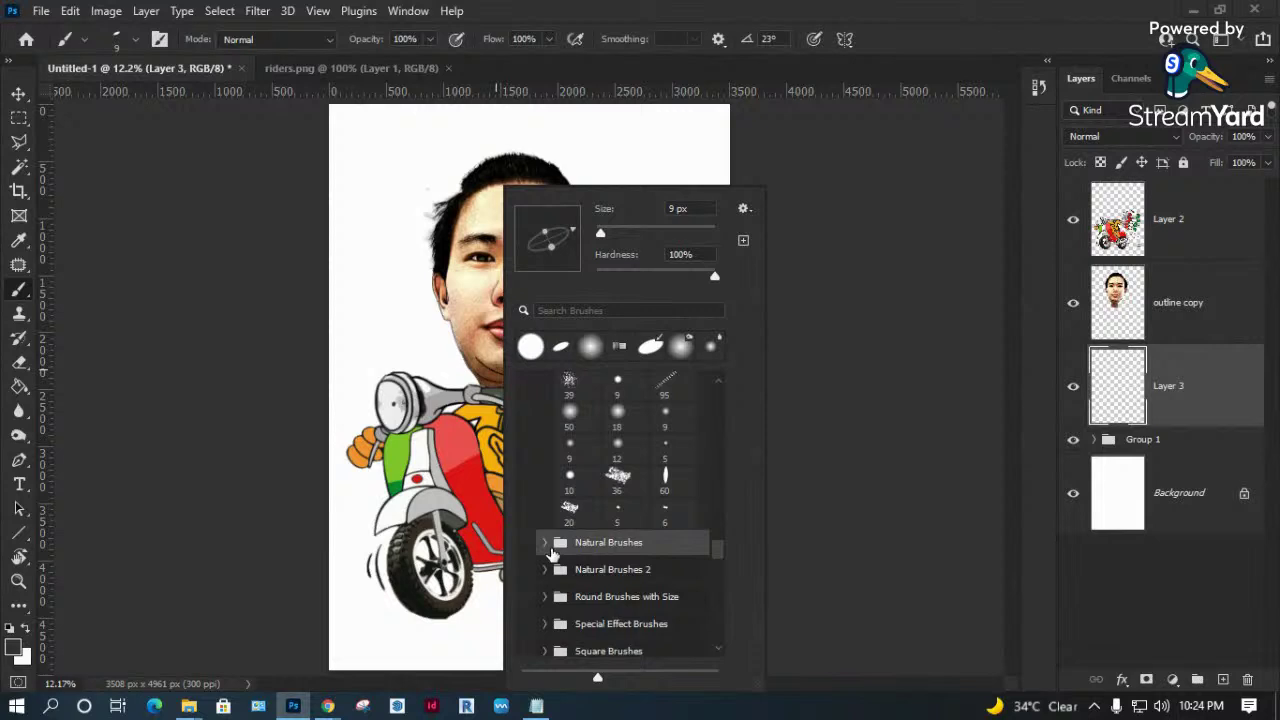
click(545, 542)
scroll(565, 555, down, 3)
scroll(575, 565, down, 3)
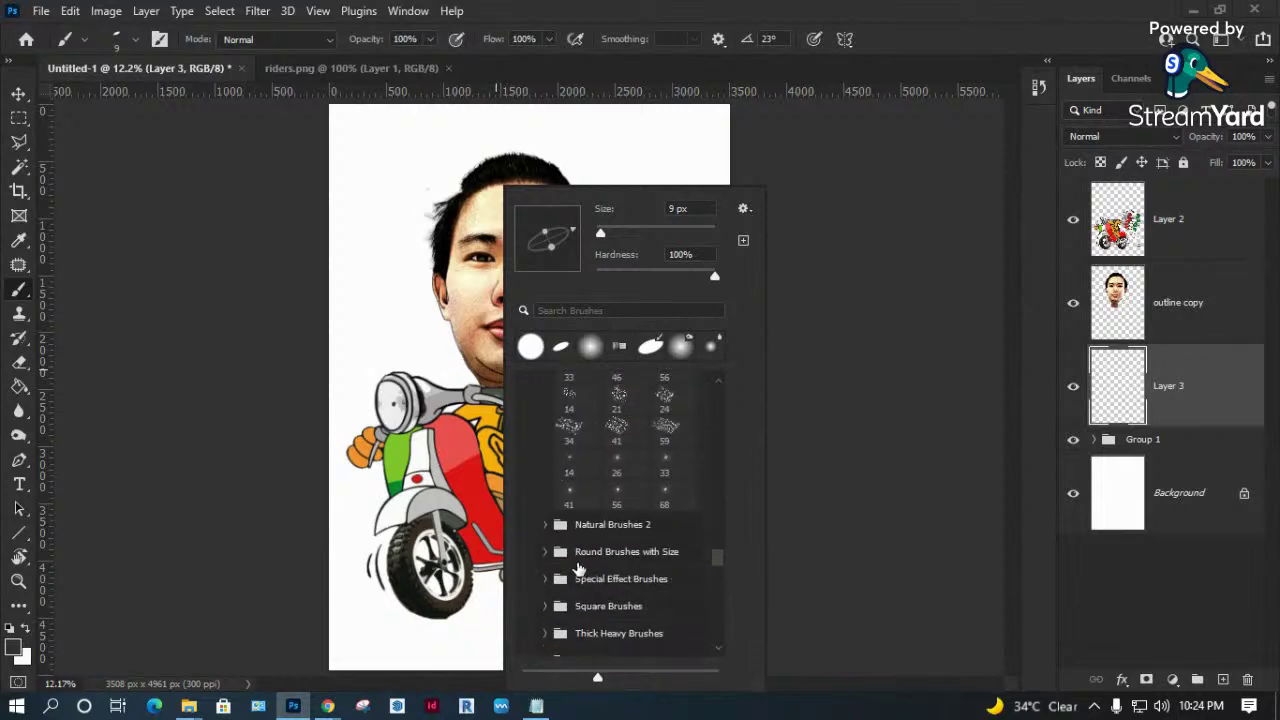
scroll(585, 575, down, 3)
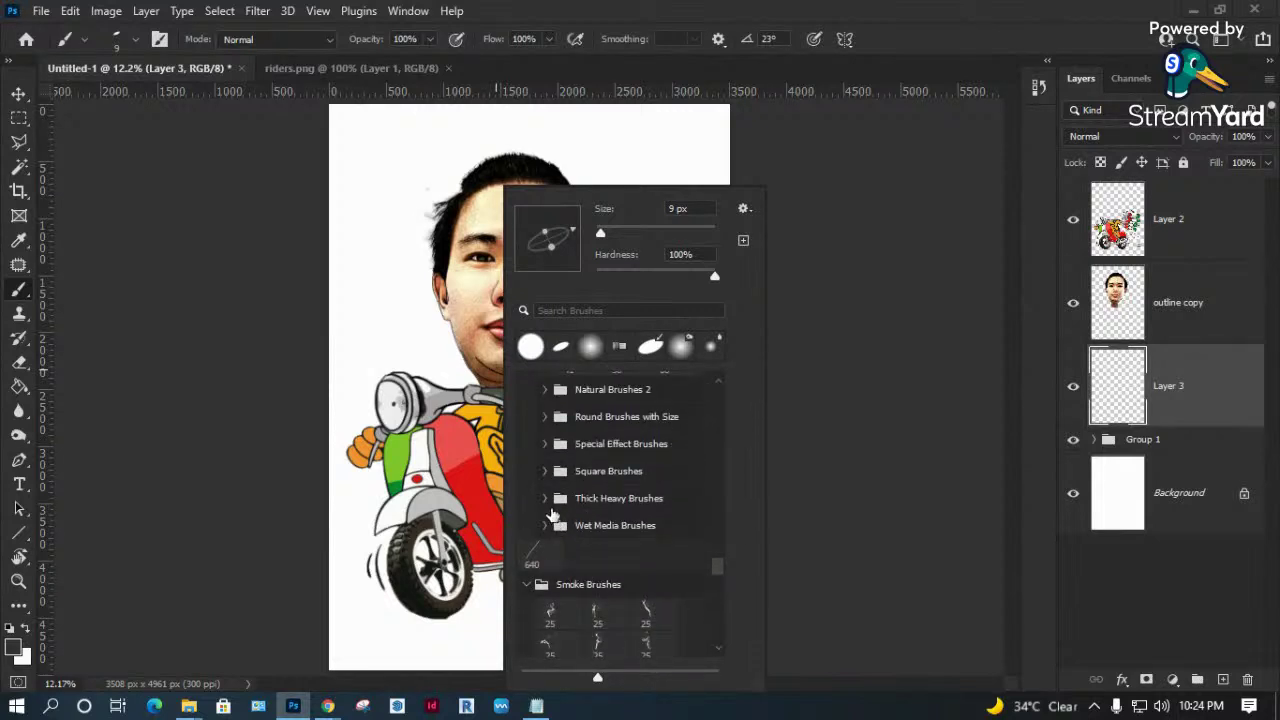
click(545, 444)
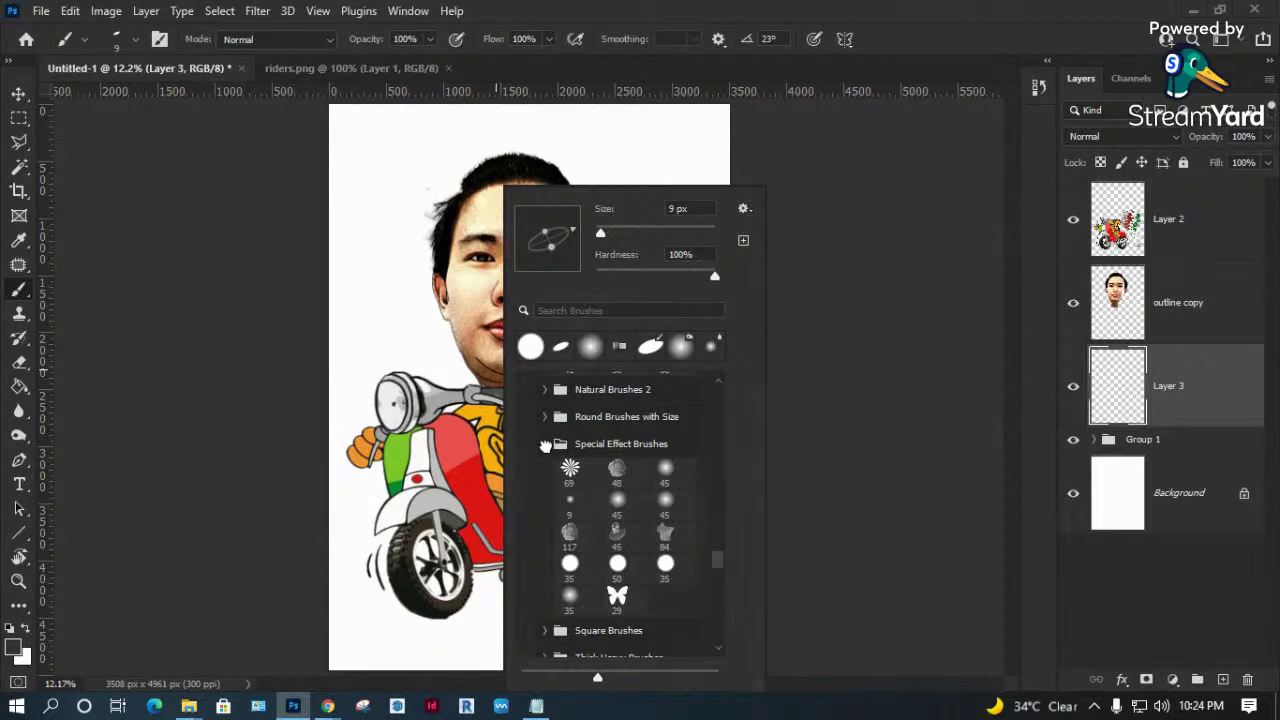
click(545, 416)
scroll(546, 475, up, 1)
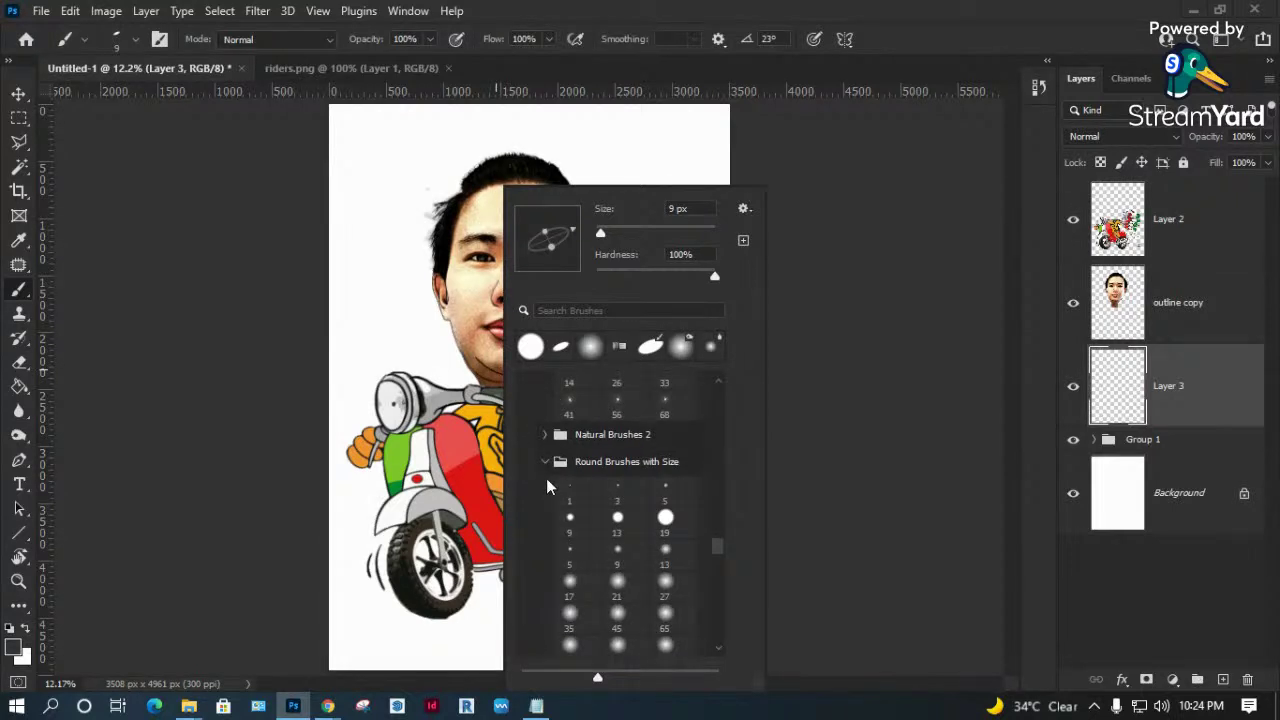
click(546, 436)
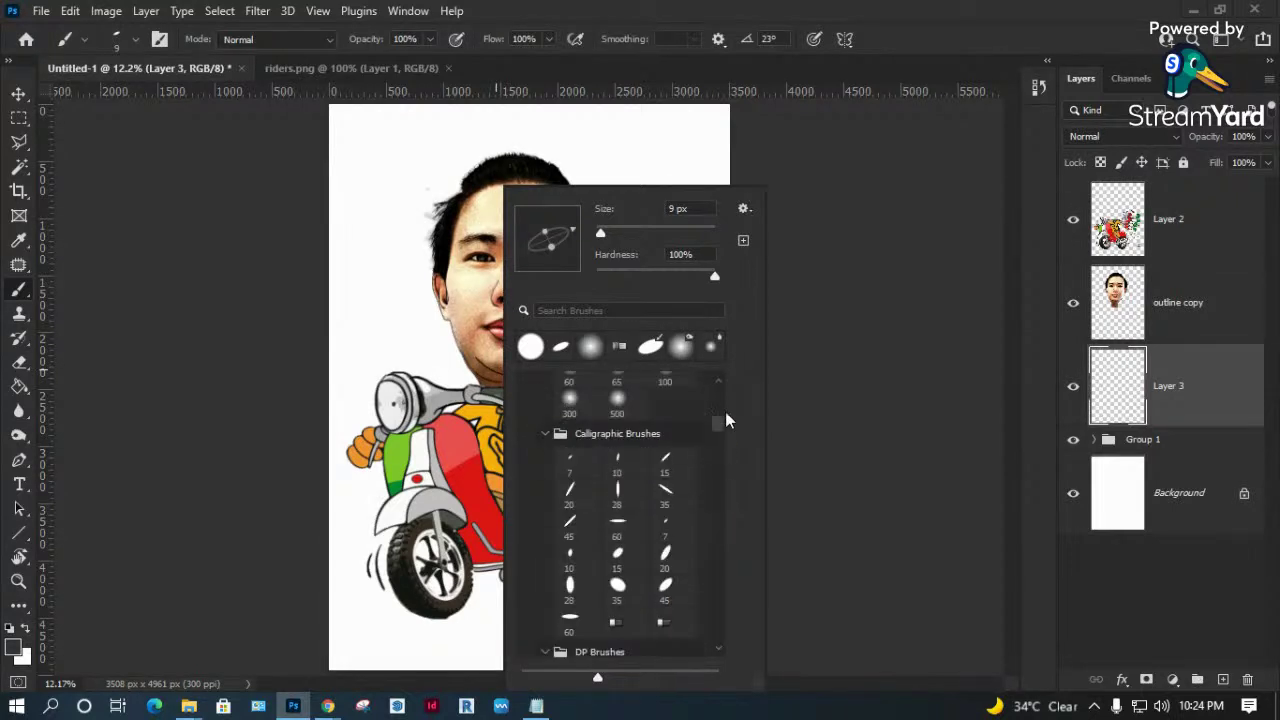
drag(716, 545, 728, 380)
scroll(628, 499, down, 1)
scroll(580, 560, down, 1)
scroll(565, 564, down, 1)
Collapse the General, Dry and Wet Media folders, then pick a flat 9 px Legacy Default Brushes tip.
click(528, 540)
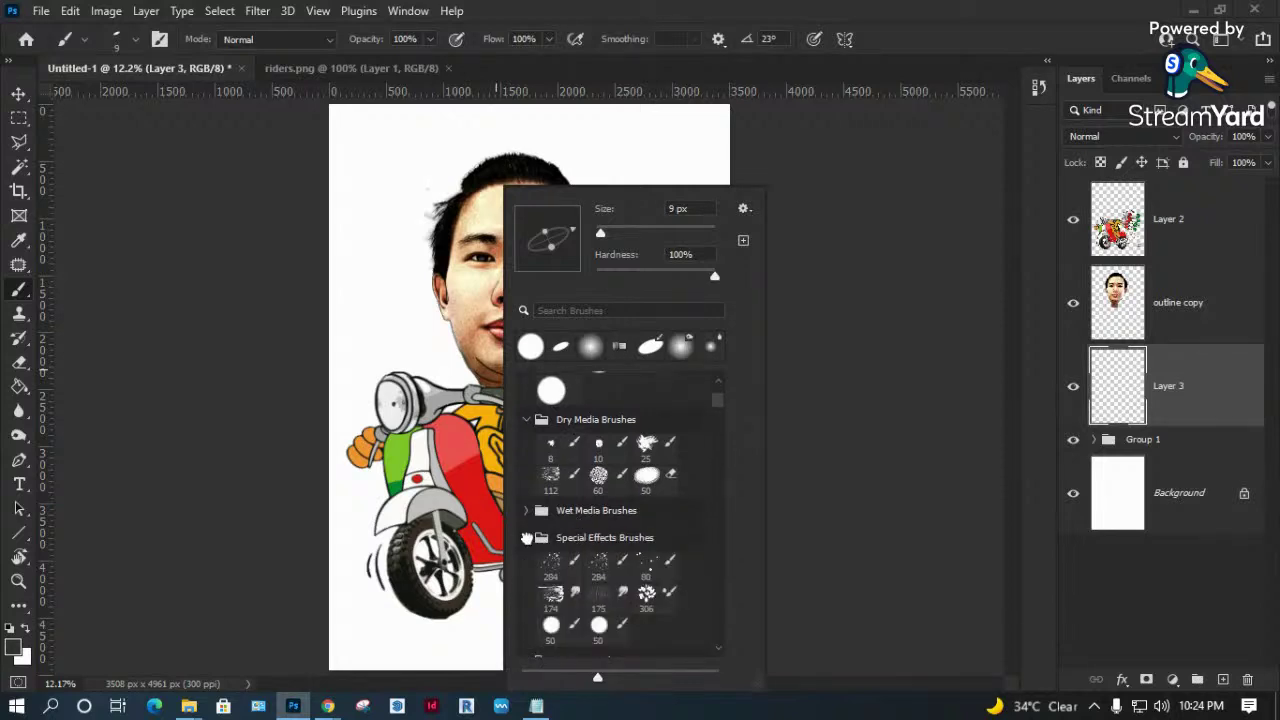
scroll(537, 540, up, 2)
scroll(537, 540, up, 1)
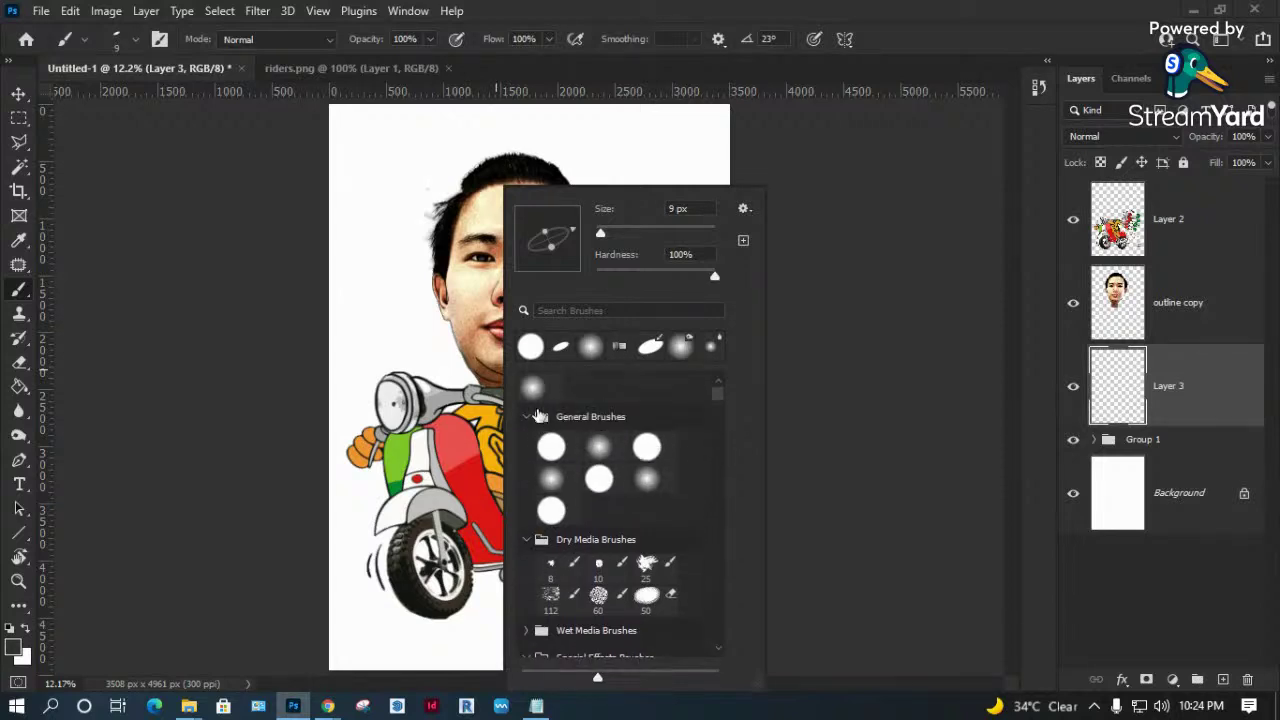
click(526, 416)
click(526, 443)
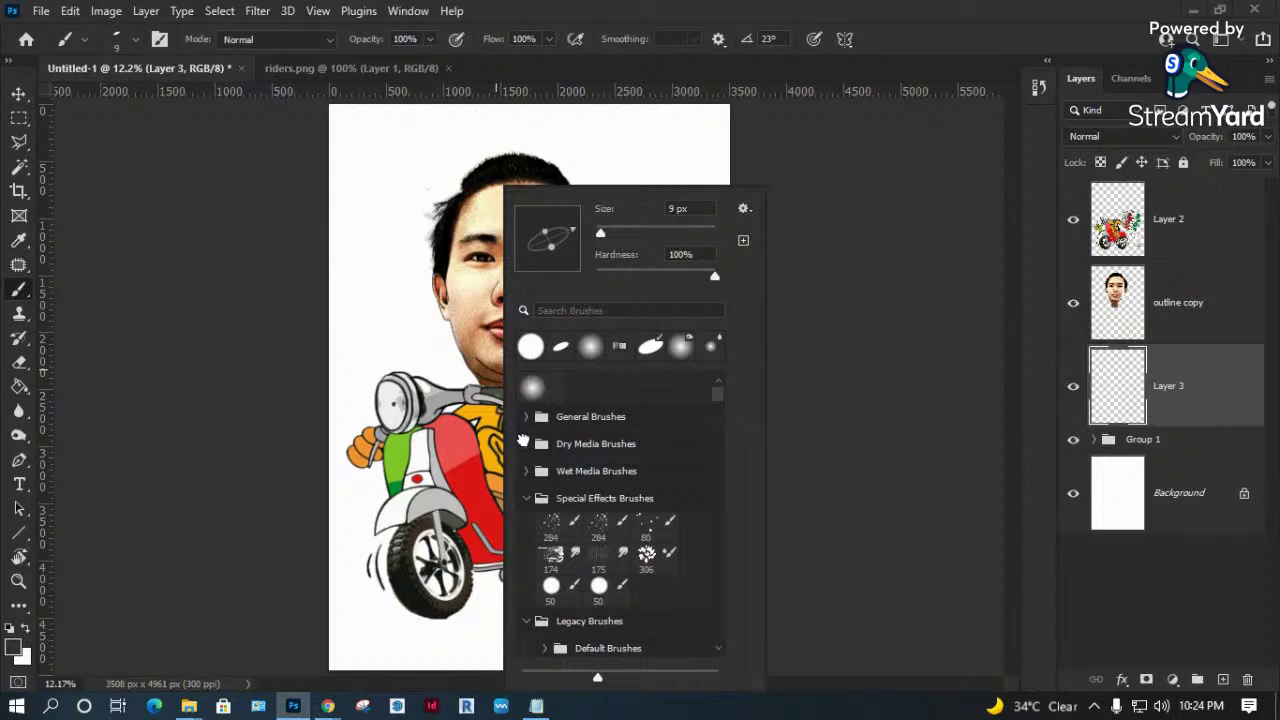
click(525, 470)
click(524, 470)
click(529, 497)
scroll(530, 500, down, 1)
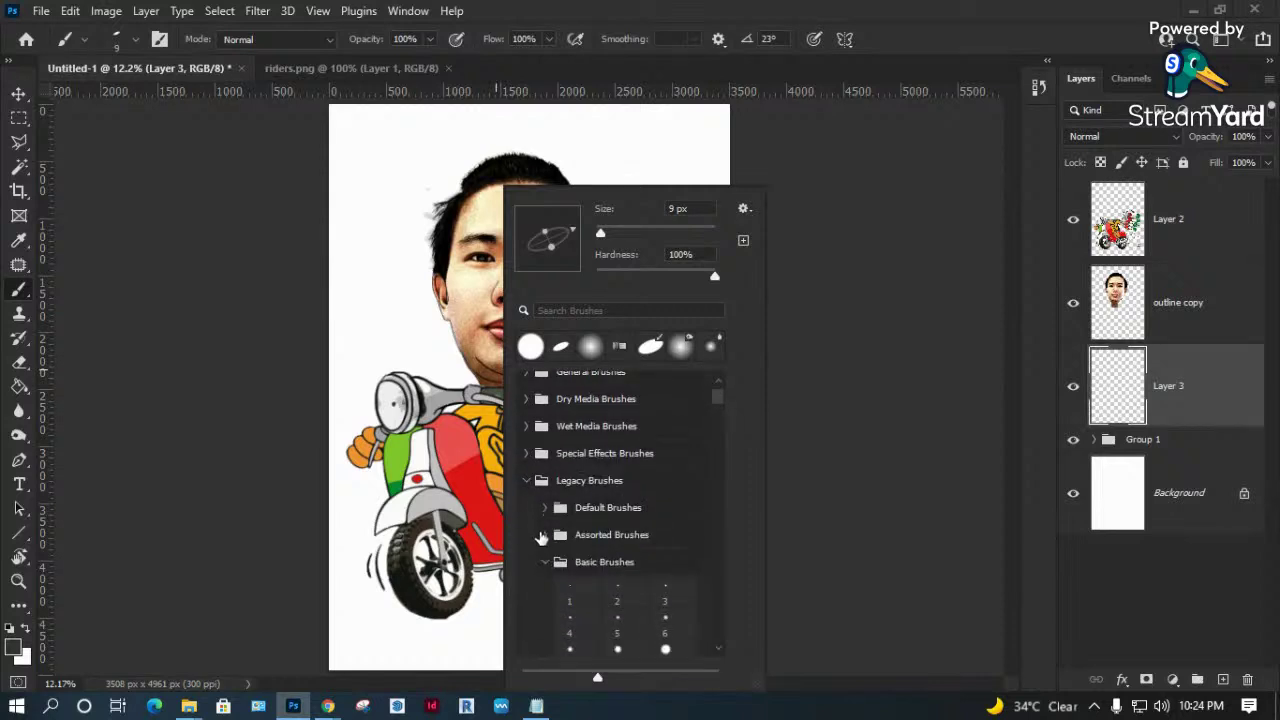
click(541, 535)
click(541, 507)
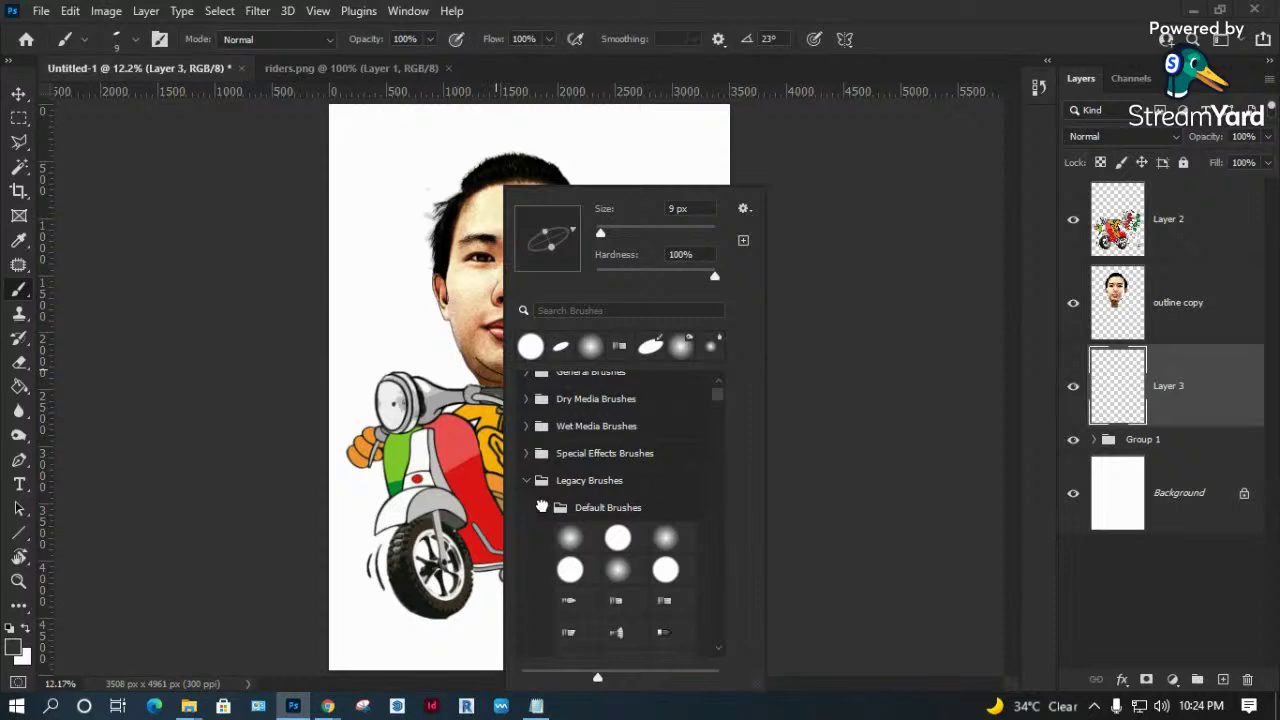
scroll(543, 515, down, 1)
click(618, 589)
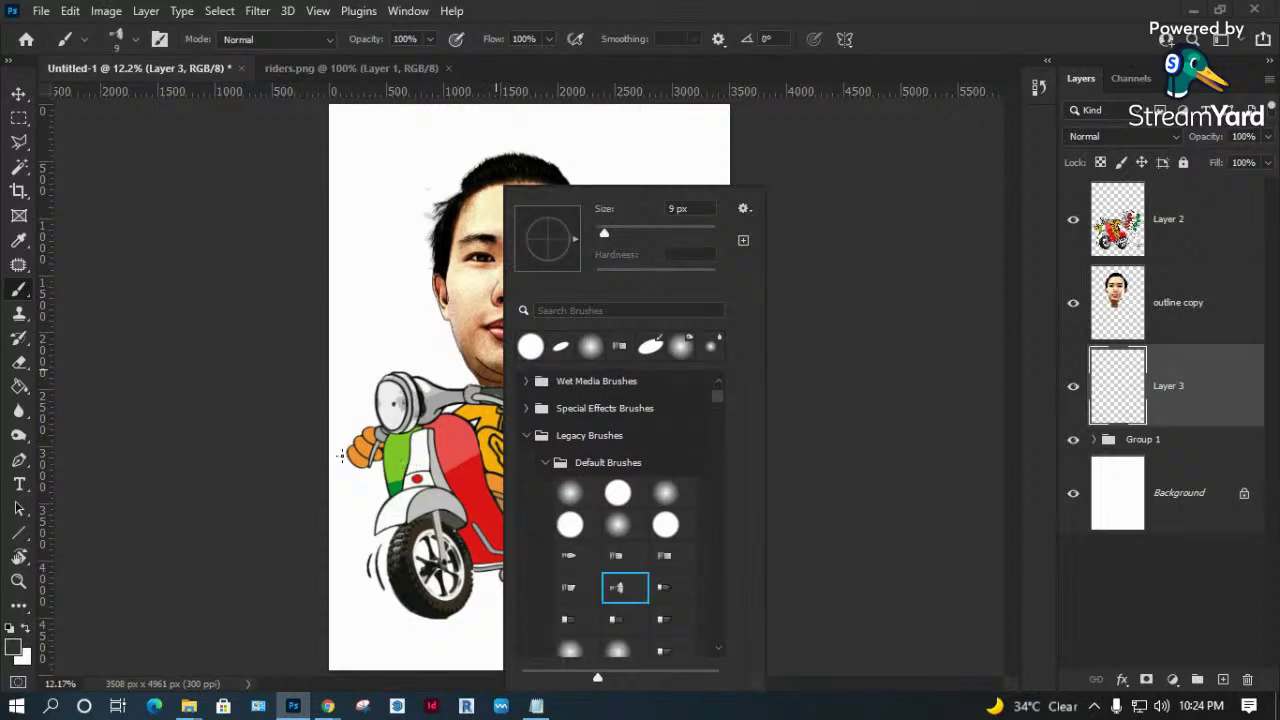
Enlarge the brush, paint a test grey streak under the scooter wheels, then undo it.
click(681, 232)
scroll(566, 622, down, 5)
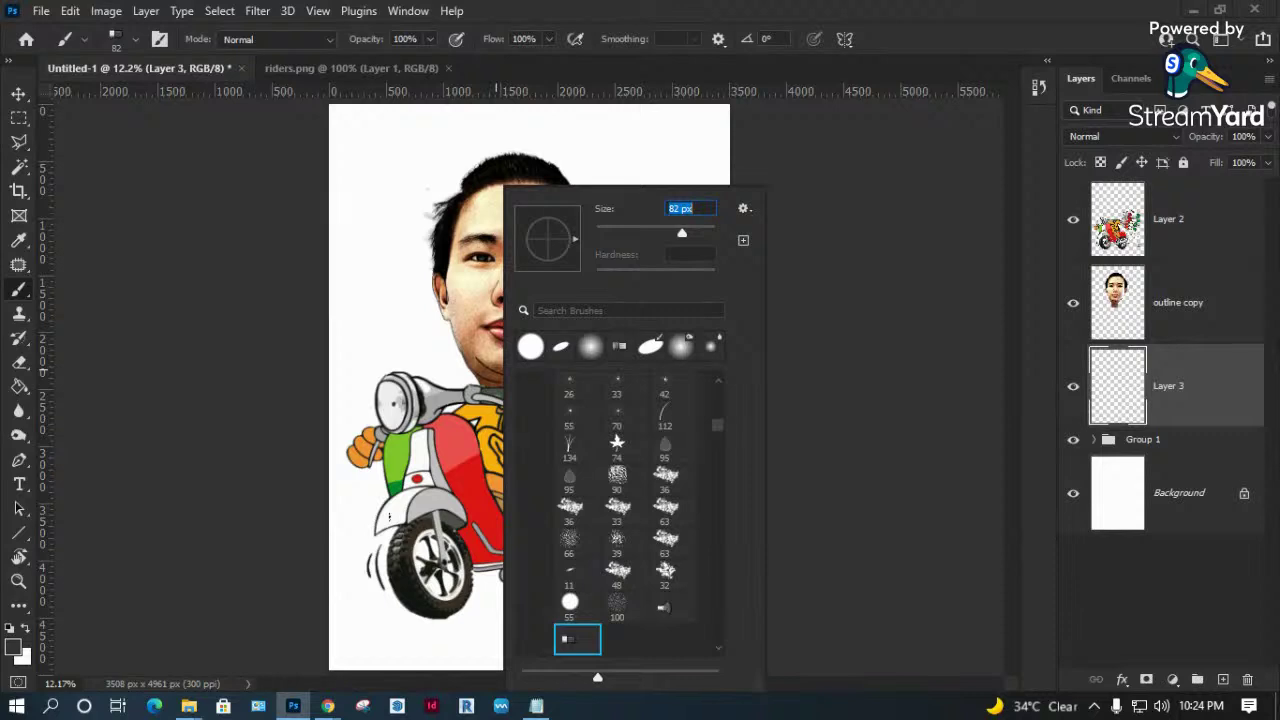
click(276, 506)
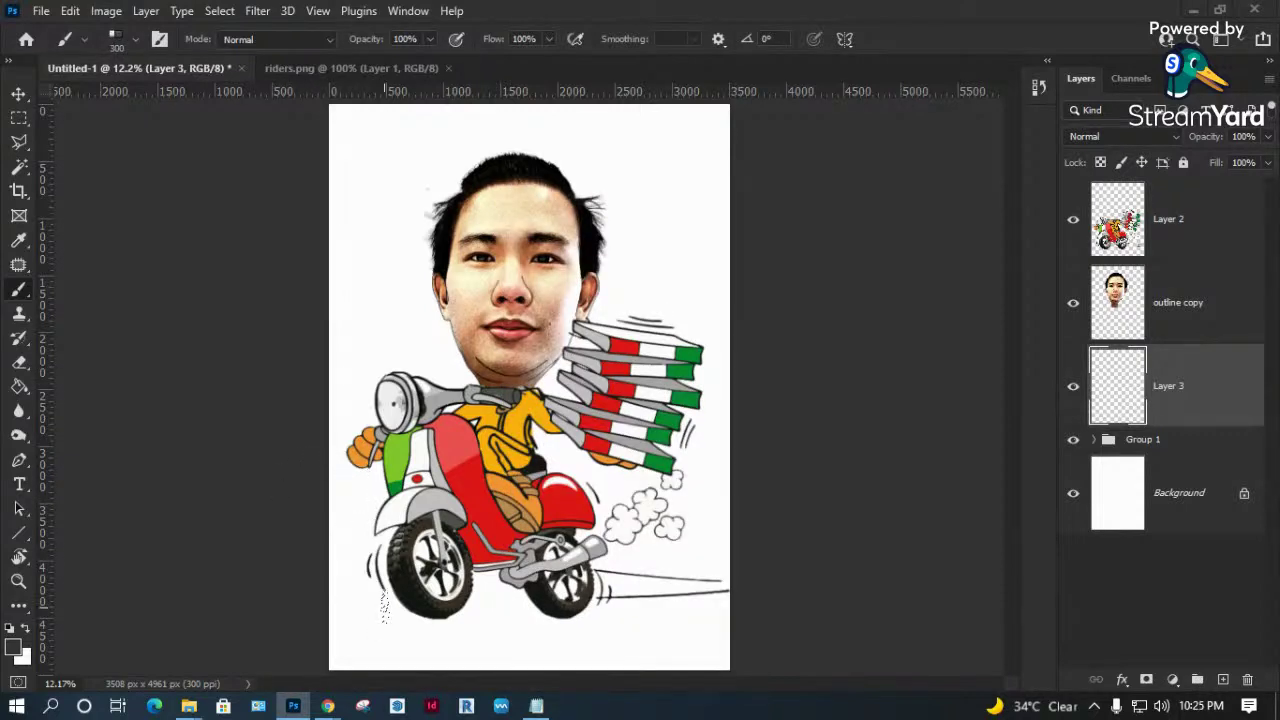
drag(377, 622, 594, 620)
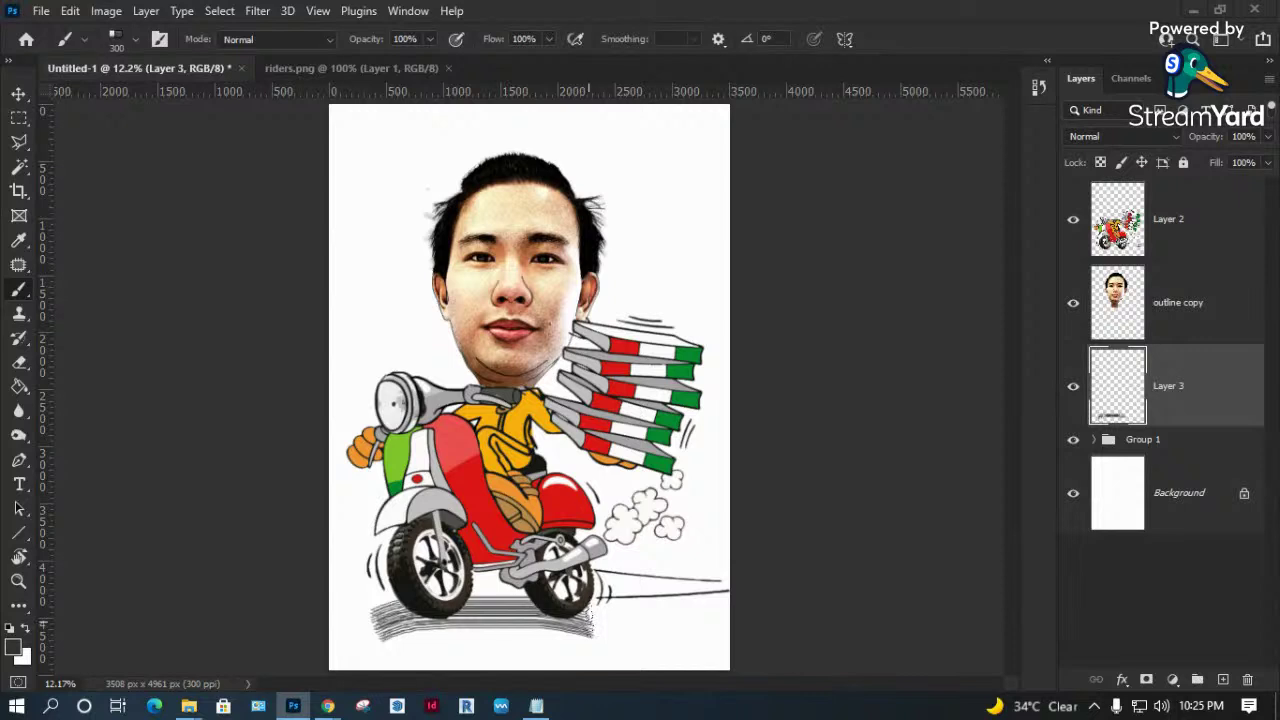
key(ctrl+z)
Reopen the brush presets and scroll down through the brush folder list.
right_click(503, 392)
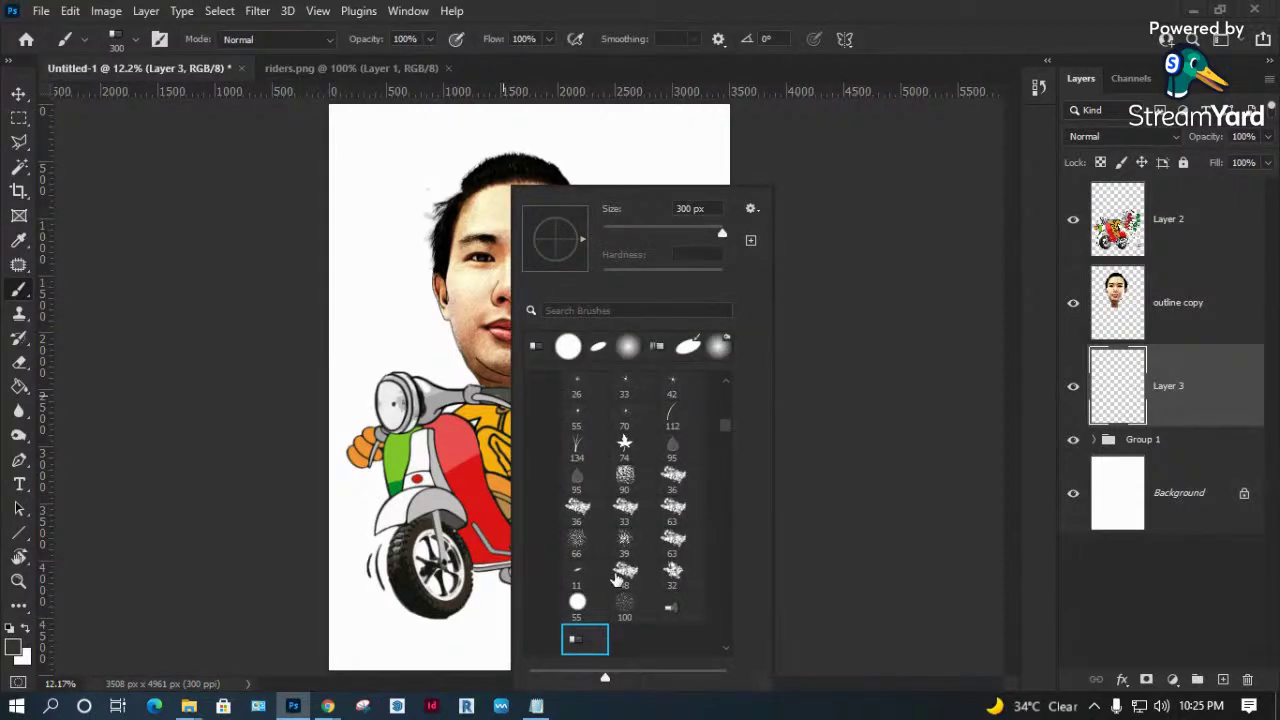
scroll(617, 578, down, 3)
scroll(617, 580, down, 3)
scroll(618, 585, down, 3)
scroll(619, 591, down, 3)
scroll(619, 591, down, 3)
scroll(619, 591, down, 3)
scroll(619, 595, down, 3)
scroll(620, 600, down, 1)
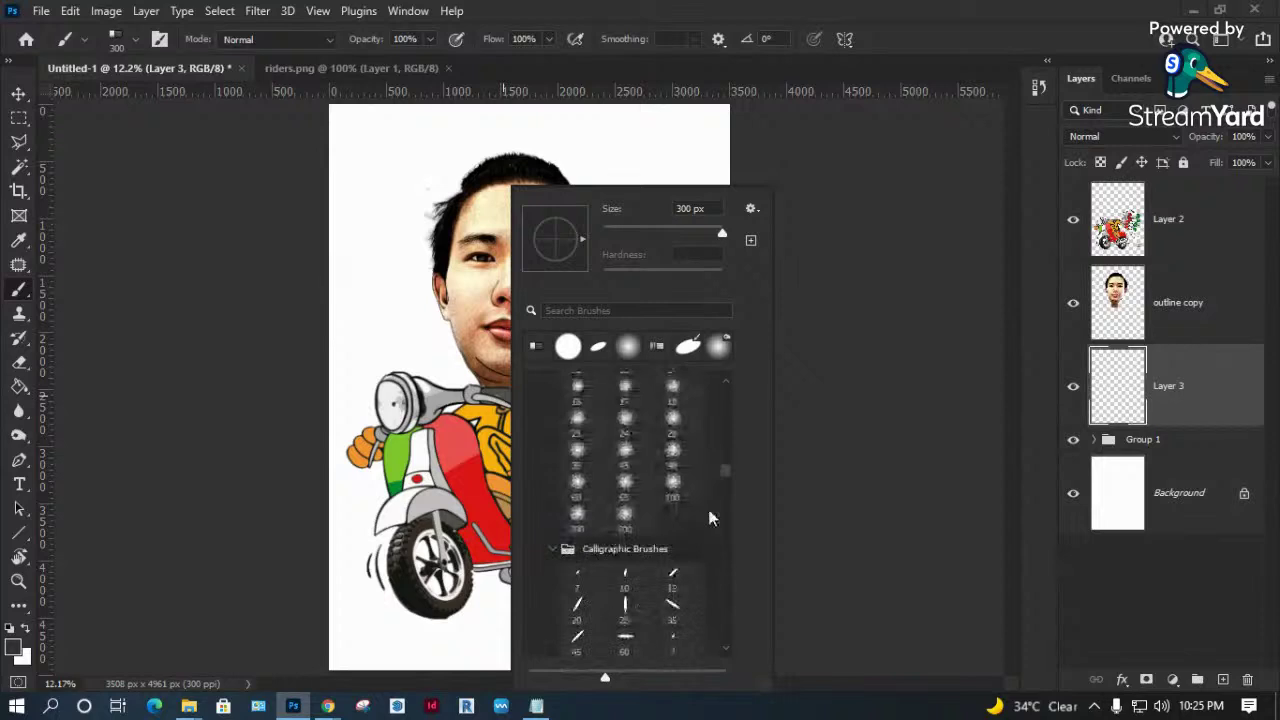
drag(725, 474, 725, 485)
drag(725, 495, 725, 590)
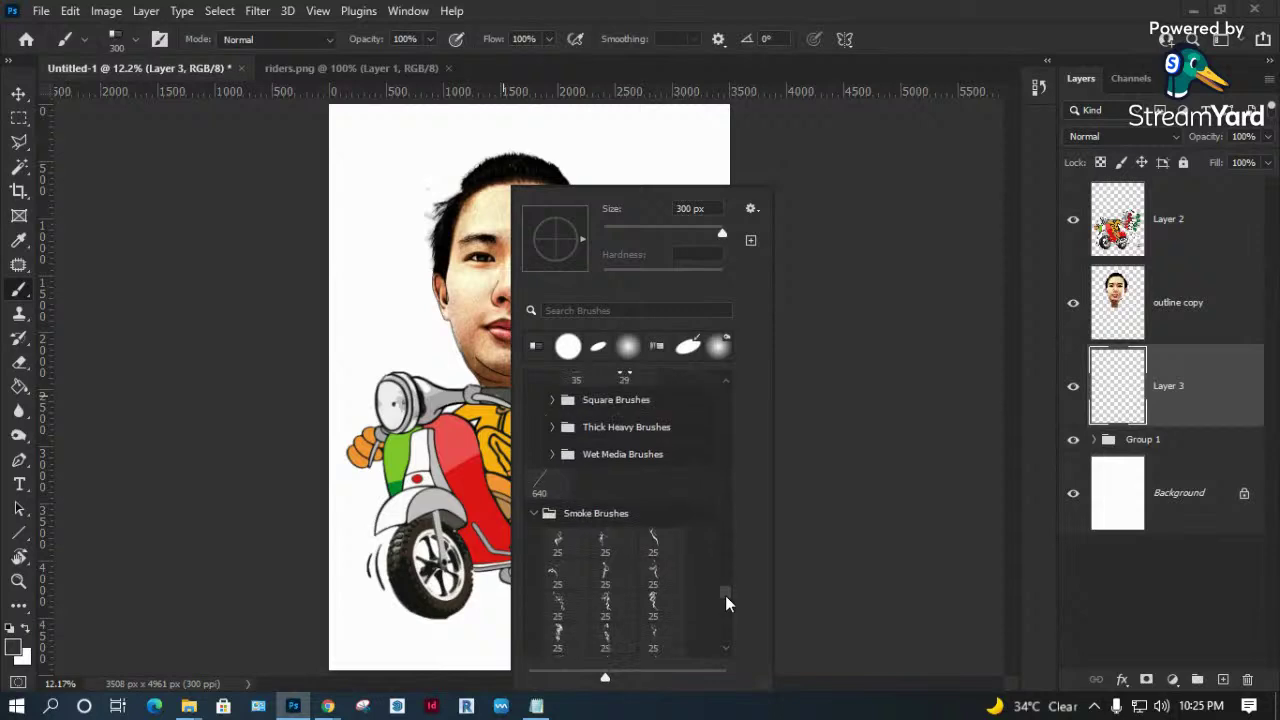
drag(725, 590, 725, 394)
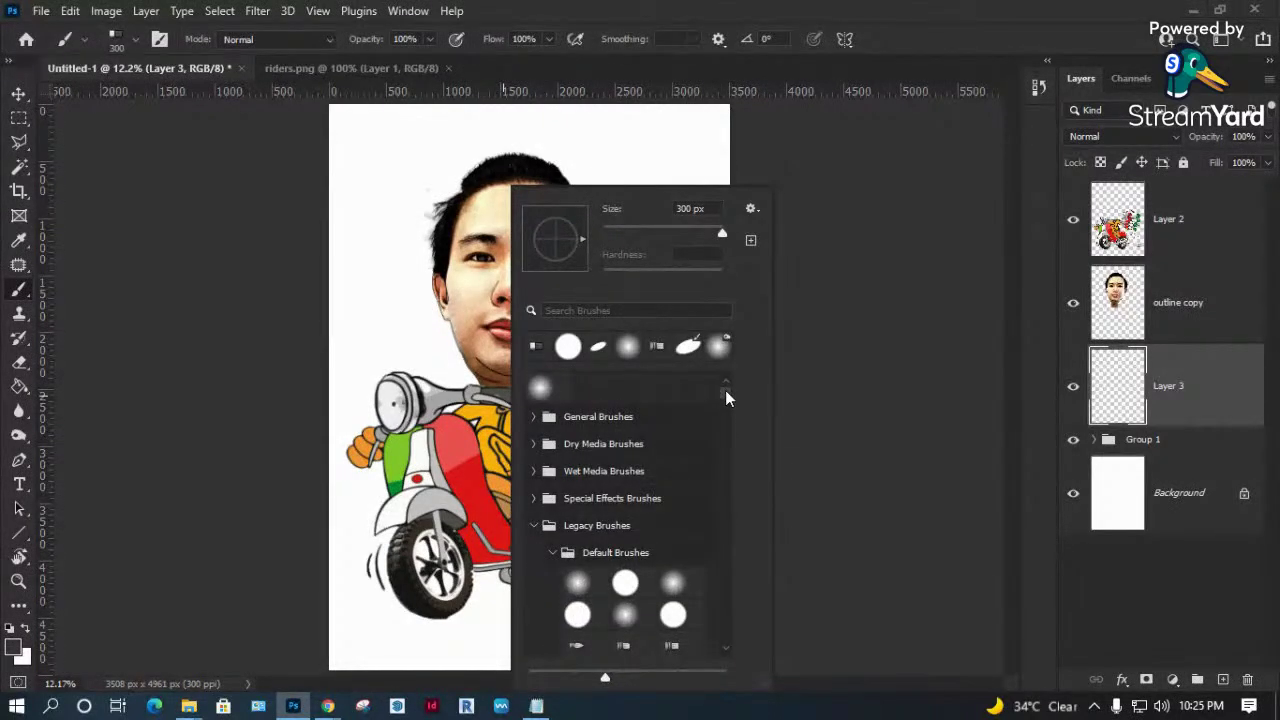
Collapse Legacy Brushes and browse the Special Effects, Wet Media, Dry Media and General groups.
click(533, 525)
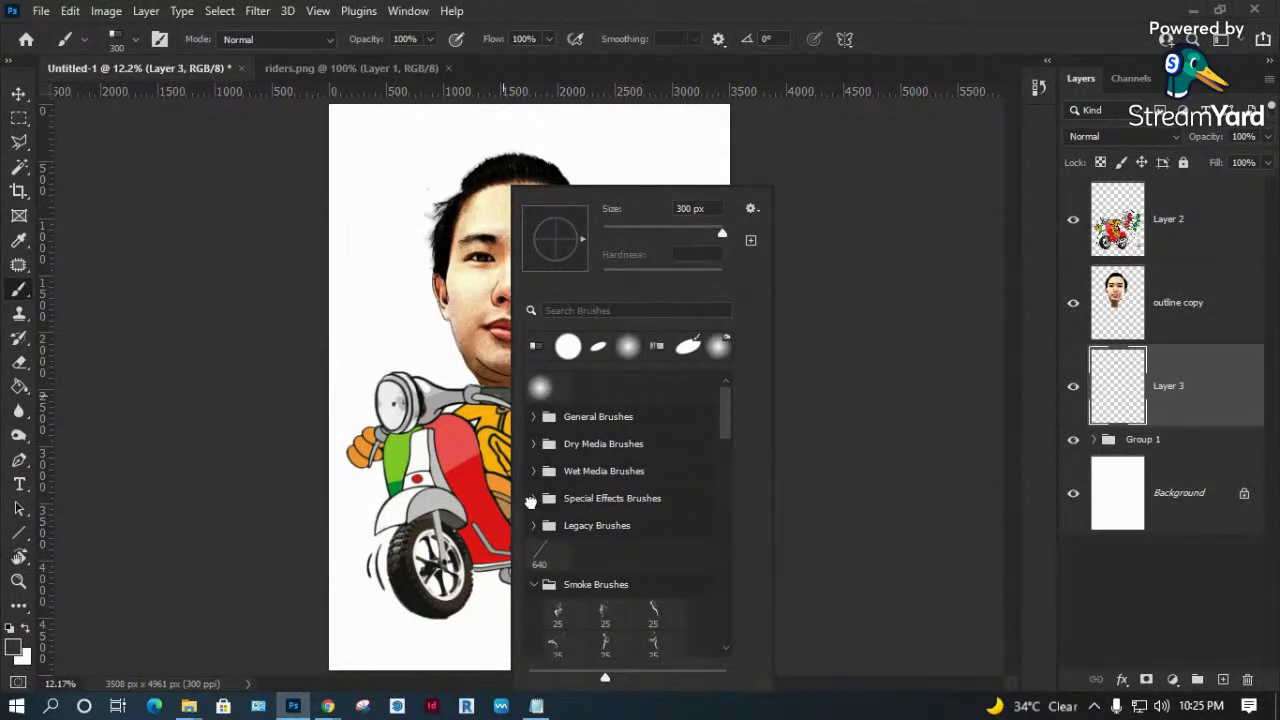
click(533, 498)
click(535, 471)
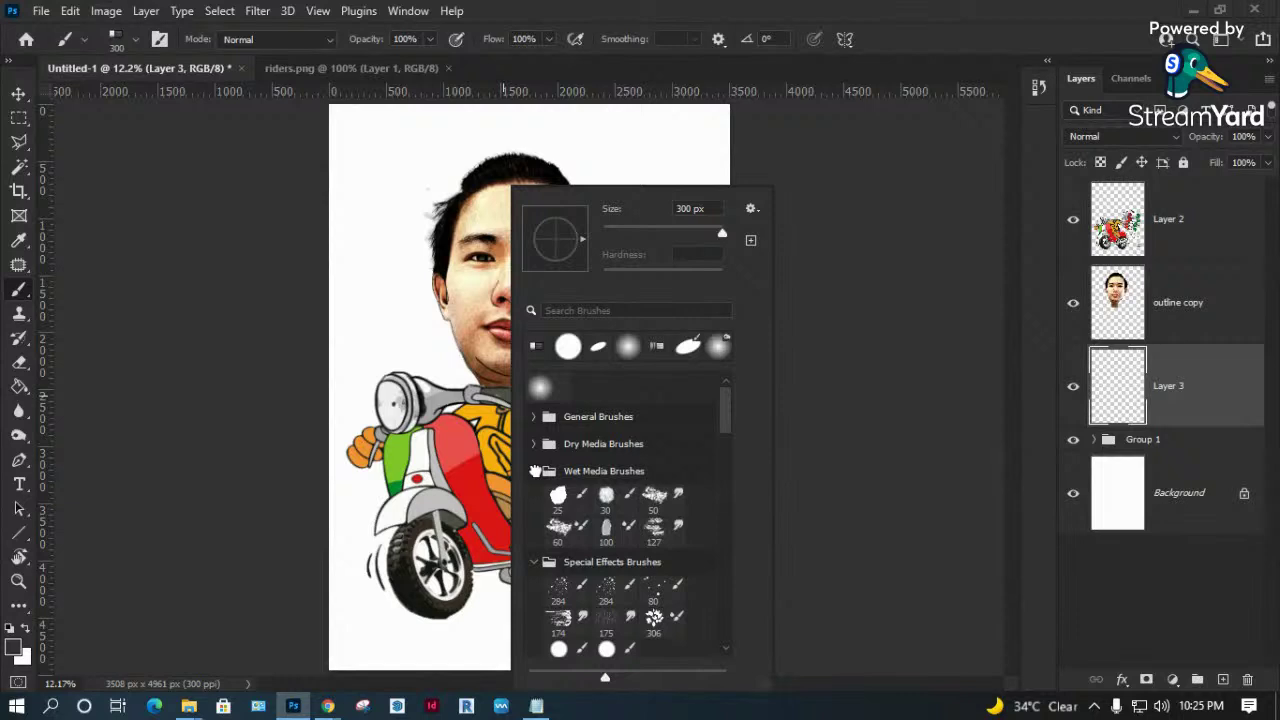
click(535, 444)
click(533, 417)
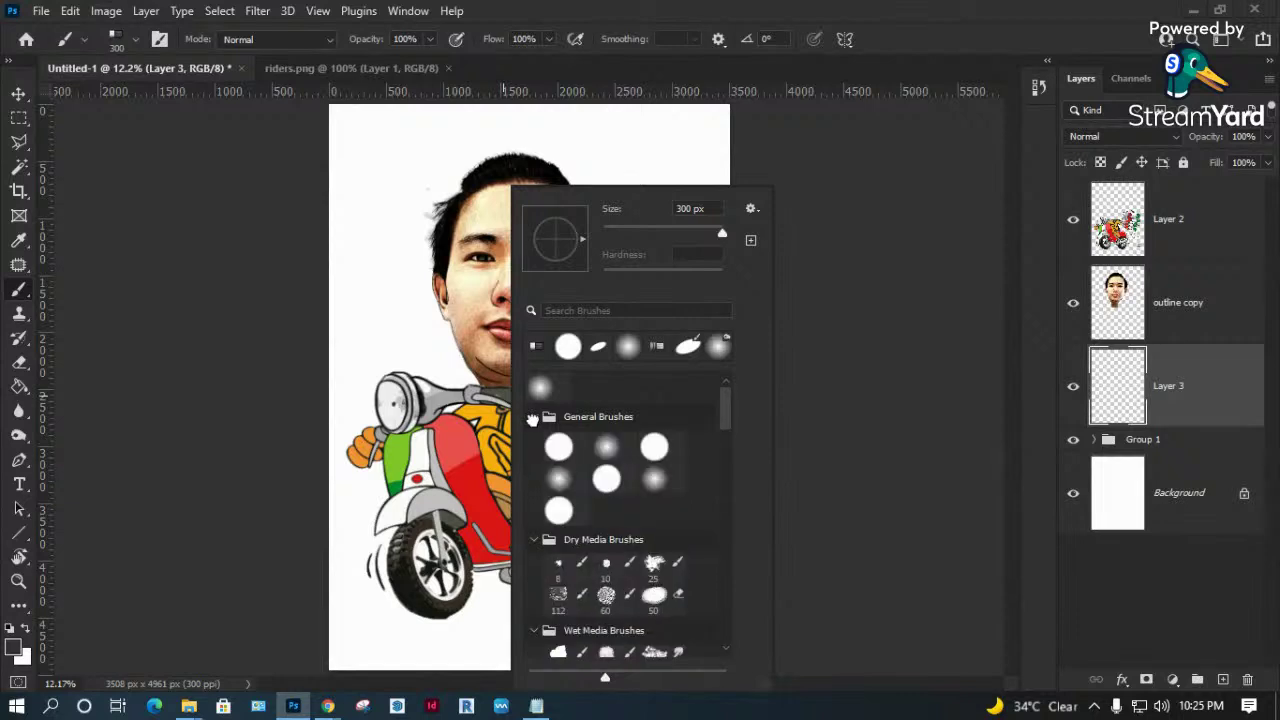
scroll(583, 538, down, 3)
scroll(594, 557, down, 3)
scroll(594, 557, down, 3)
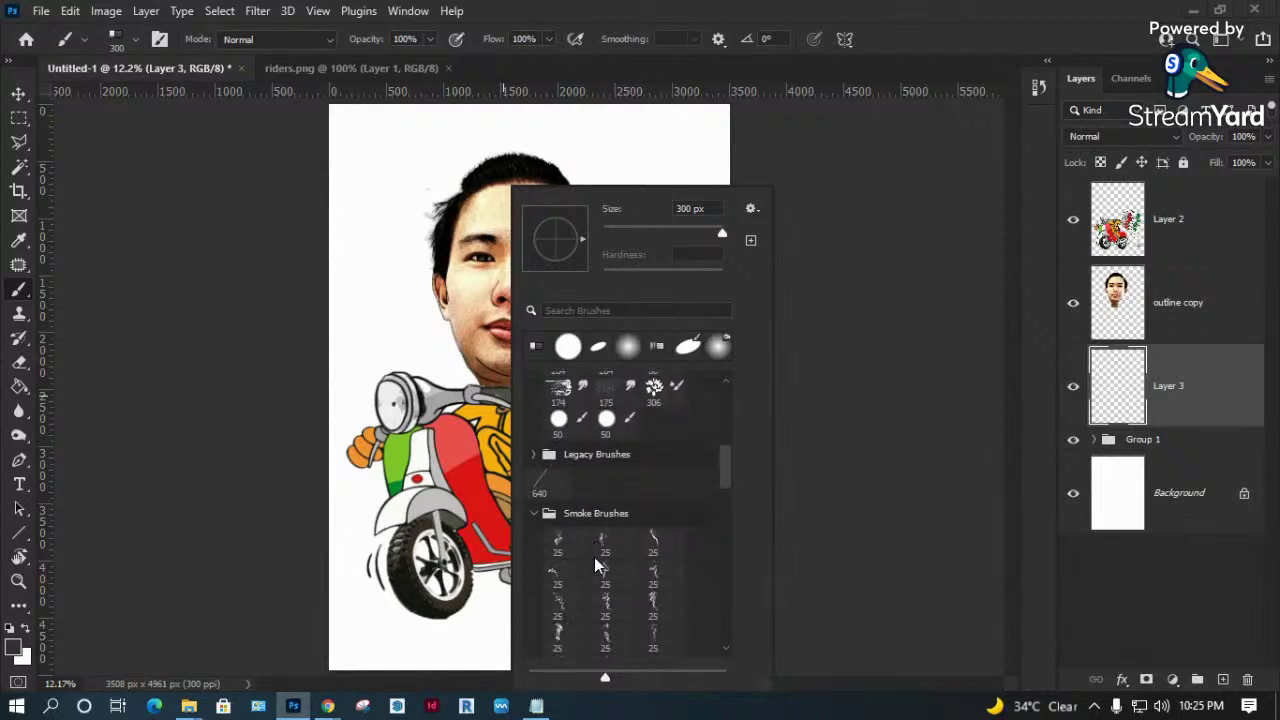
scroll(604, 557, down, 3)
scroll(604, 562, down, 3)
scroll(606, 570, down, 3)
scroll(607, 576, down, 3)
scroll(630, 580, down, 3)
drag(723, 571, 741, 393)
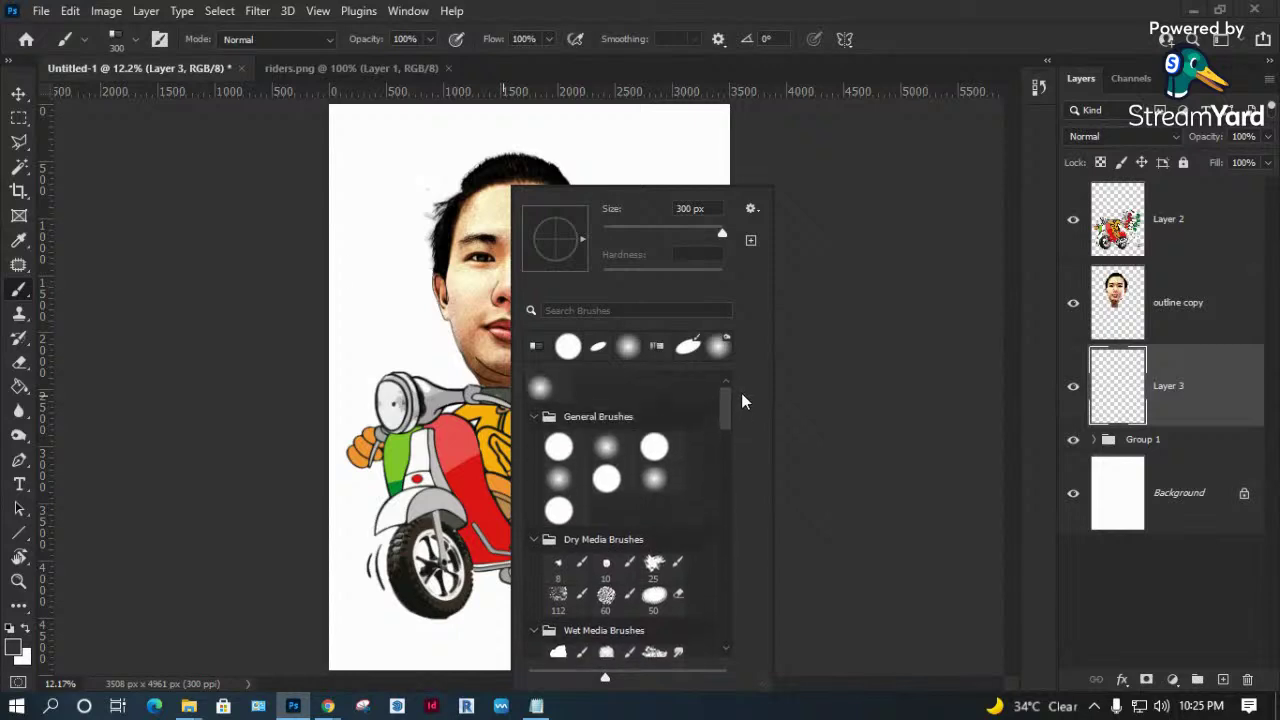
Collapse those four groups again and reopen the Legacy Brushes folder.
click(534, 416)
click(530, 443)
click(529, 471)
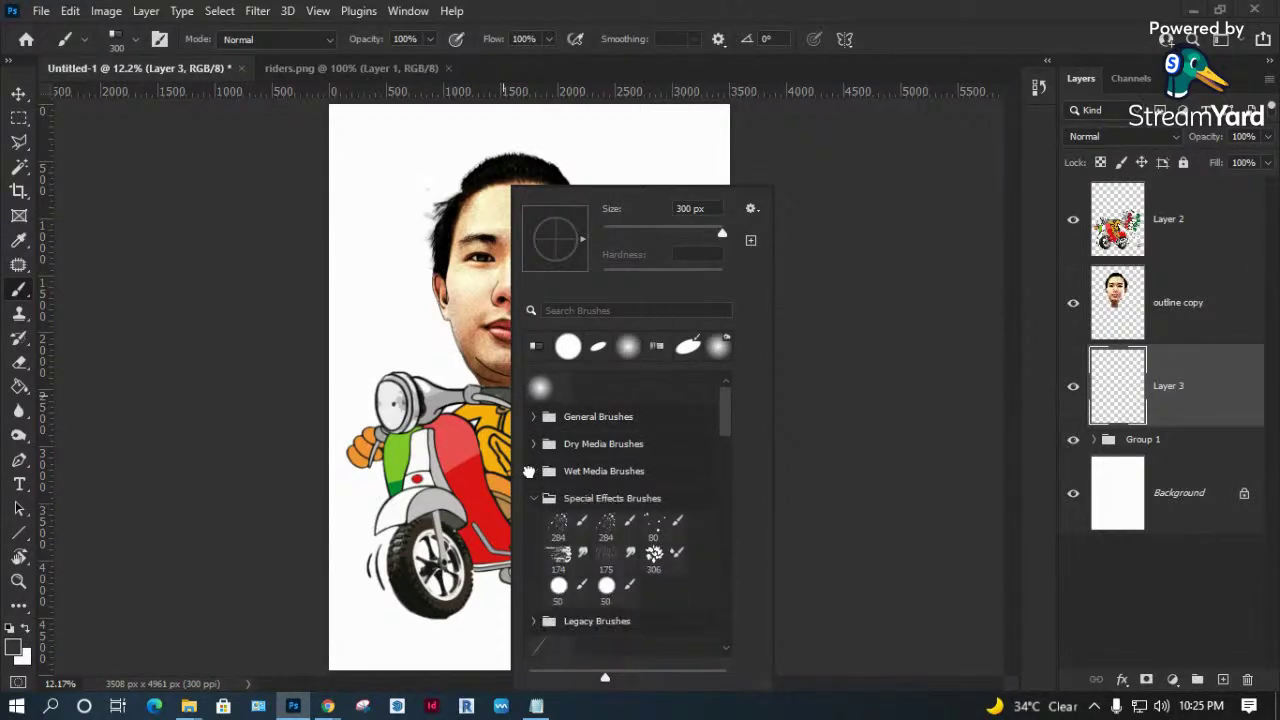
click(533, 498)
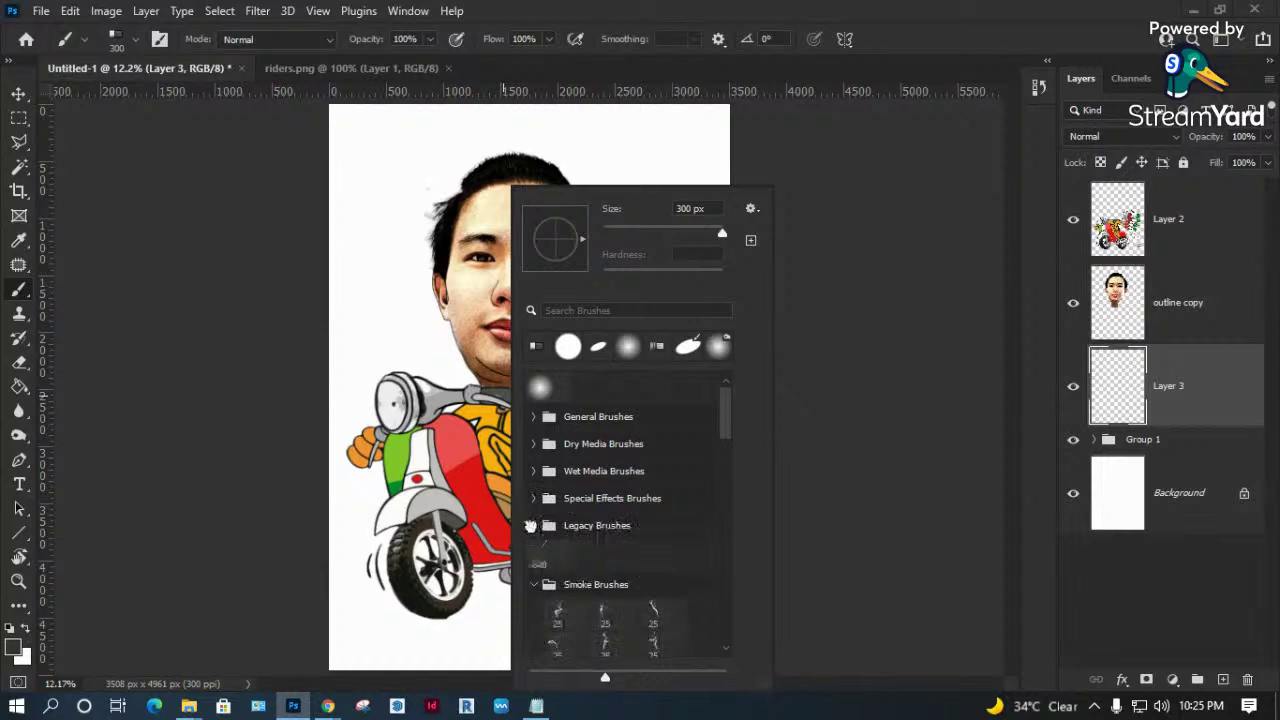
click(533, 525)
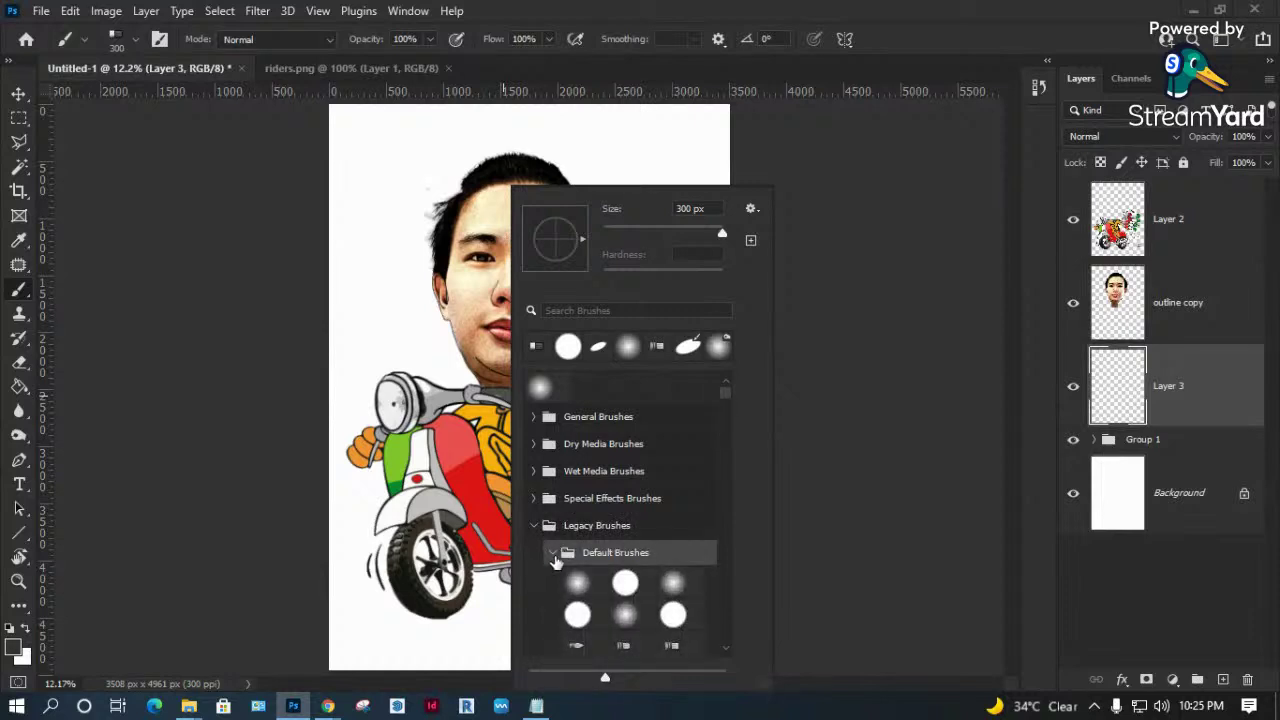
scroll(732, 583, down, 1)
scroll(732, 583, down, 4)
Compare several Default Brushes tips and settle on the 36 px brush.
click(632, 438)
click(670, 404)
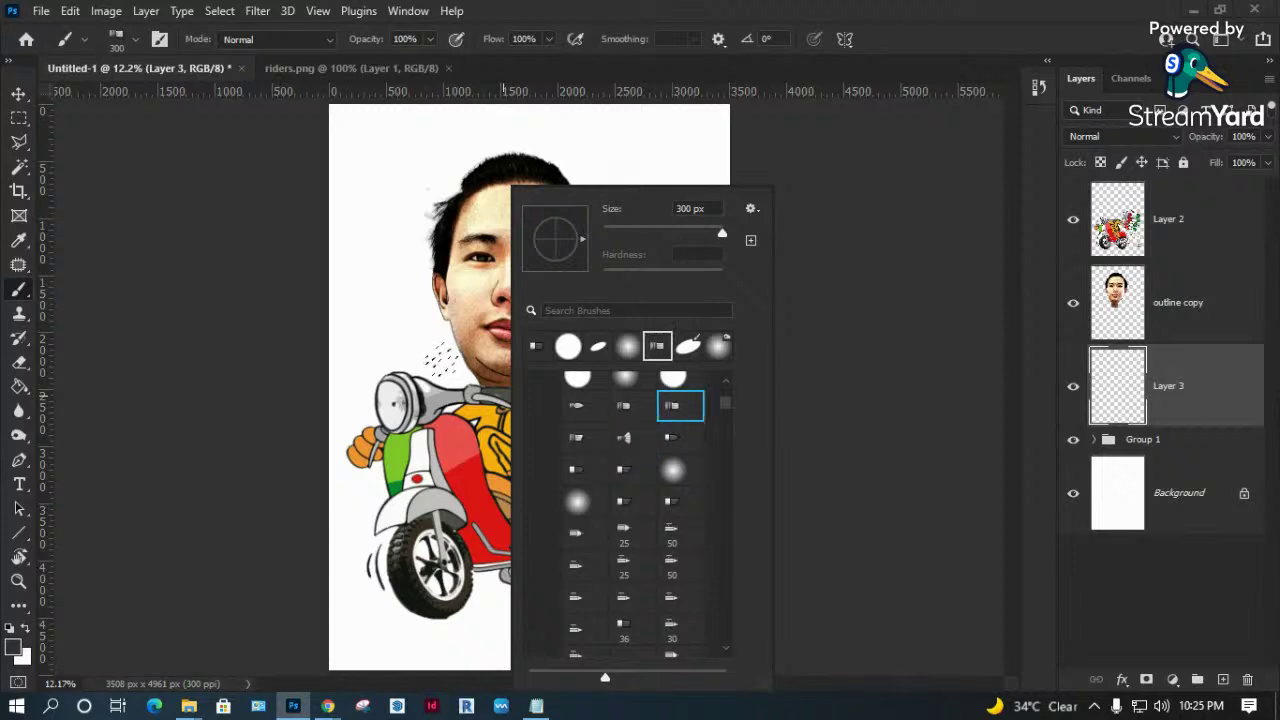
click(576, 438)
click(576, 472)
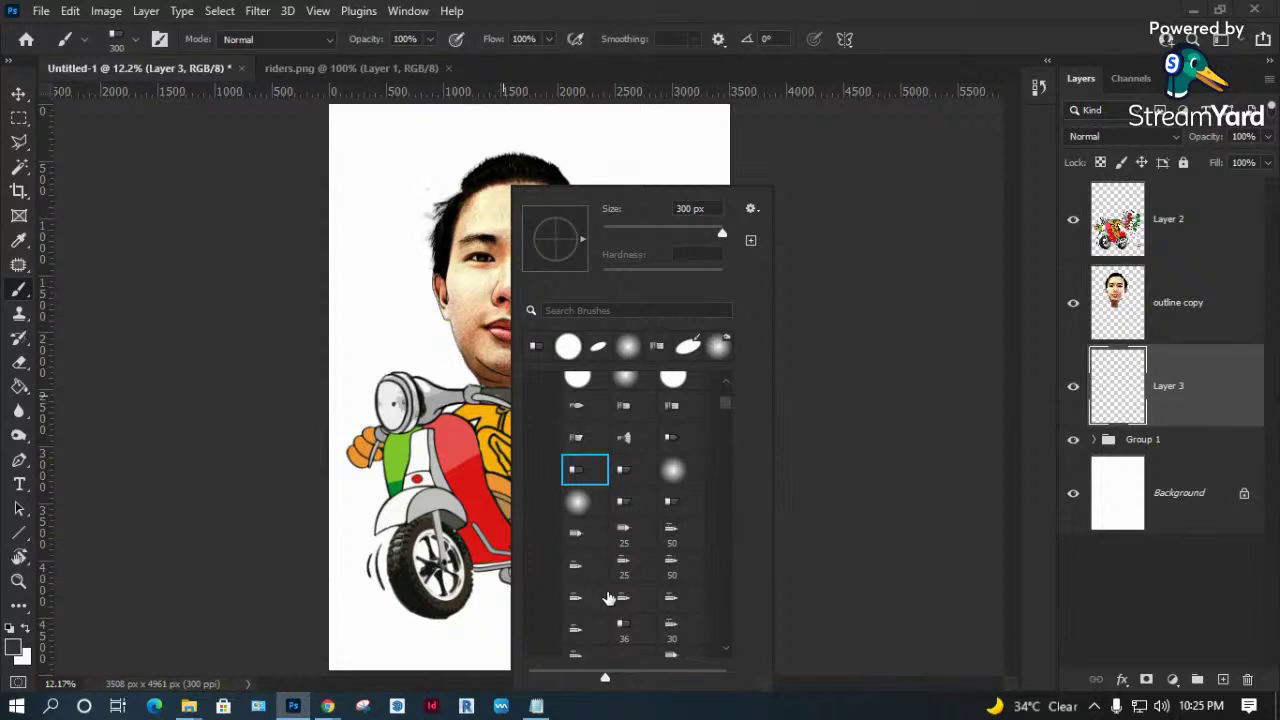
click(624, 562)
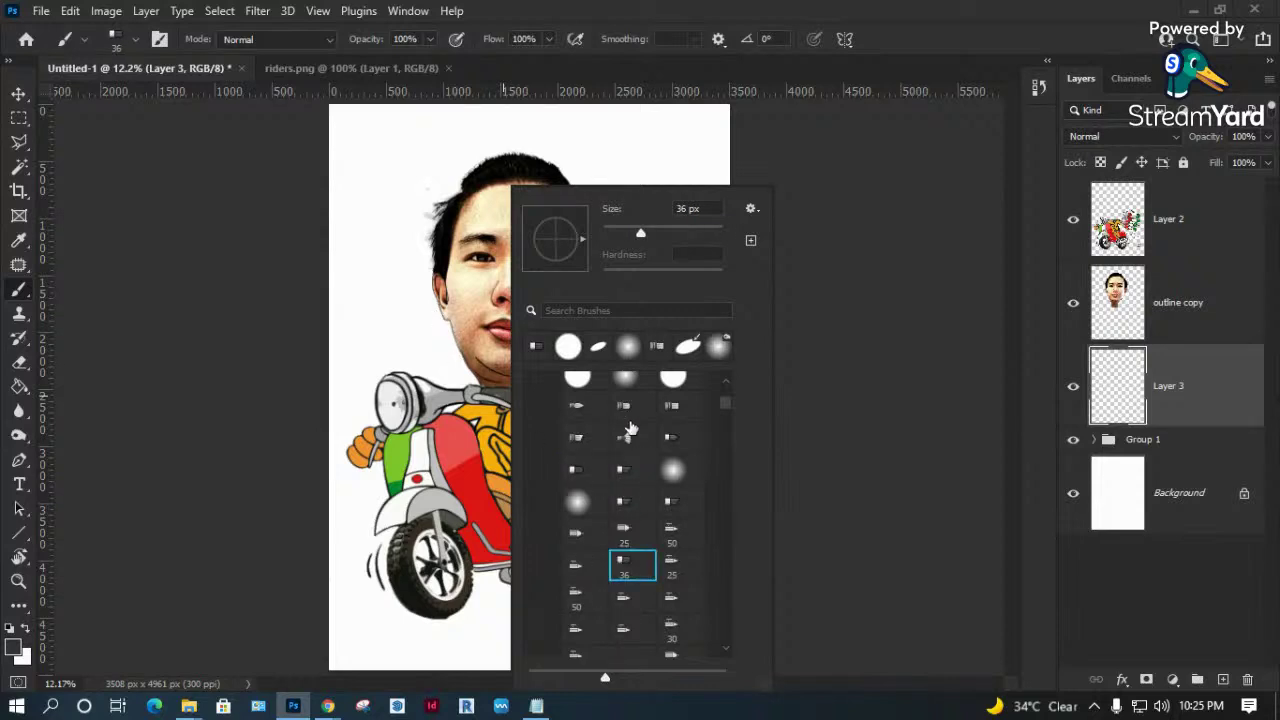
click(623, 405)
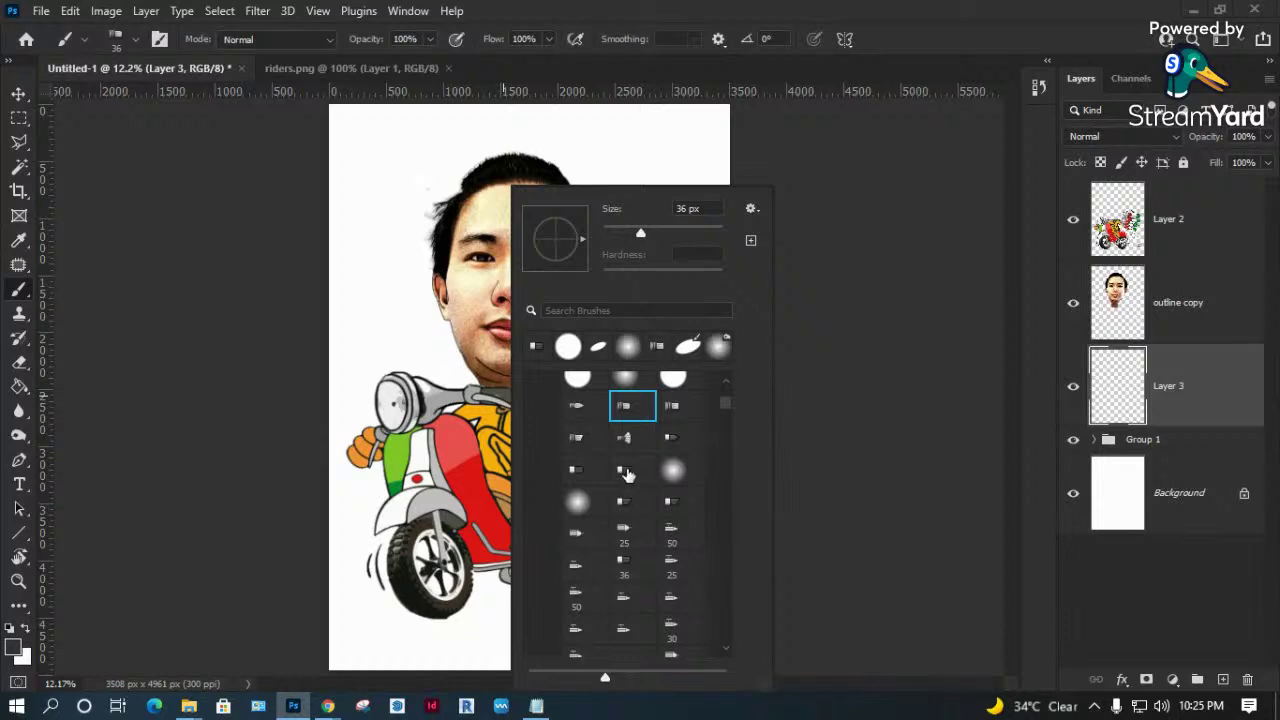
click(577, 439)
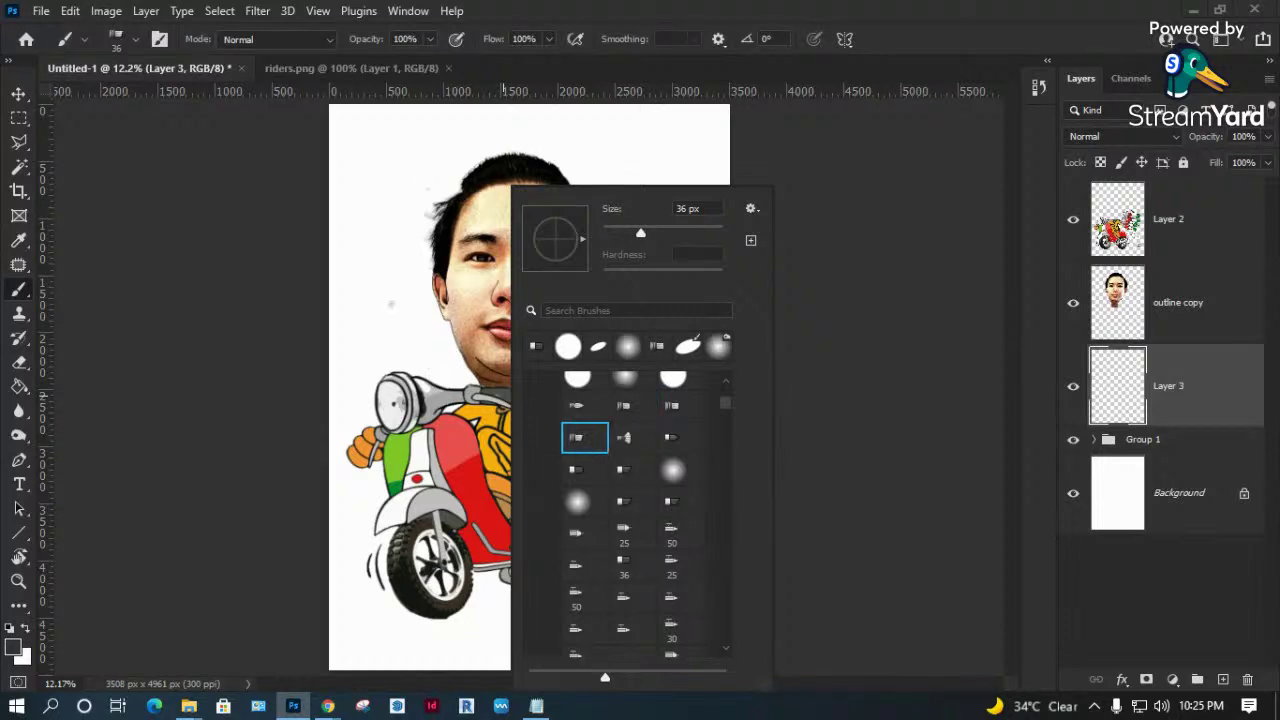
click(638, 434)
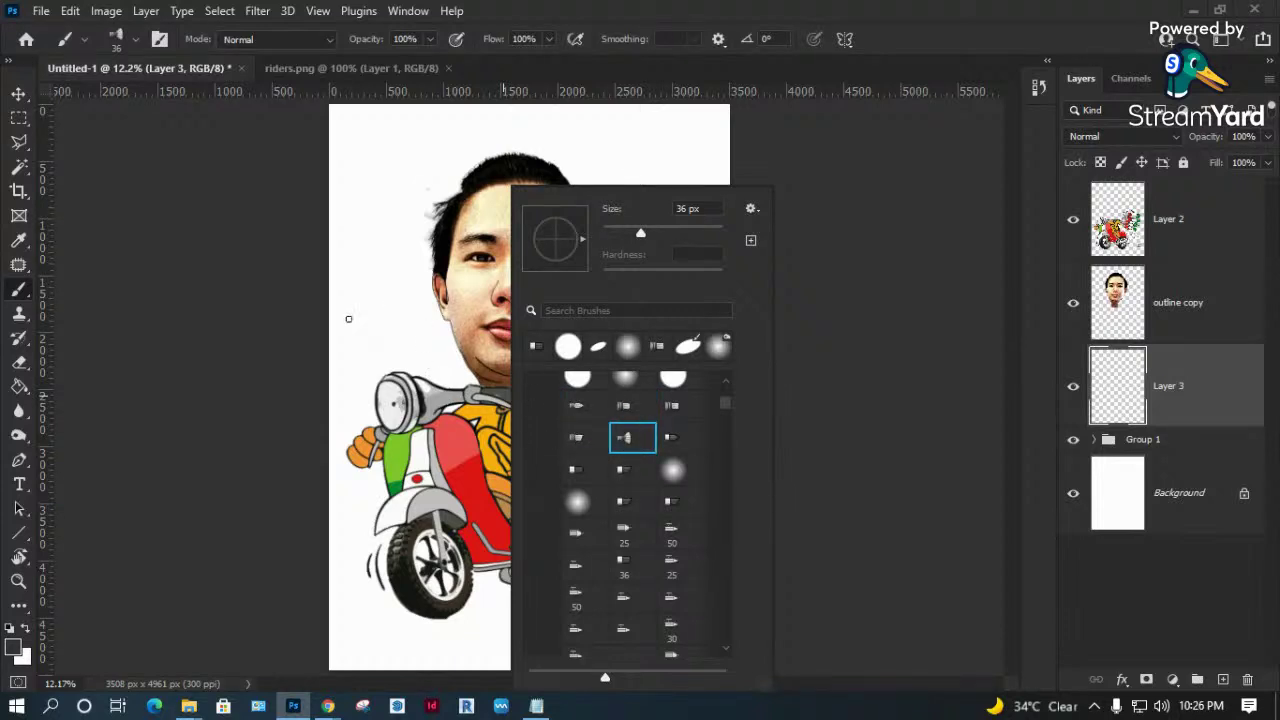
click(669, 410)
click(386, 321)
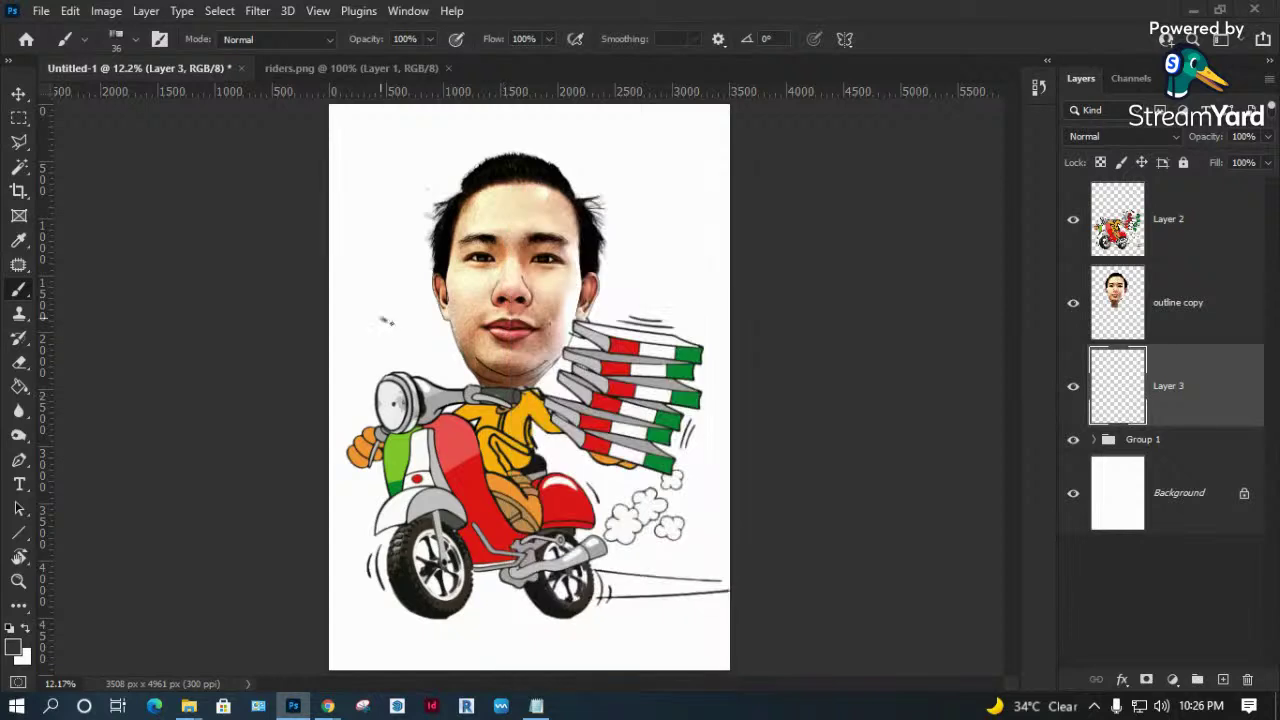
Undo the stray brush mark and zoom in on the scooter's lower part and wheels.
key(ctrl+z)
key(z)
drag(330, 456, 735, 630)
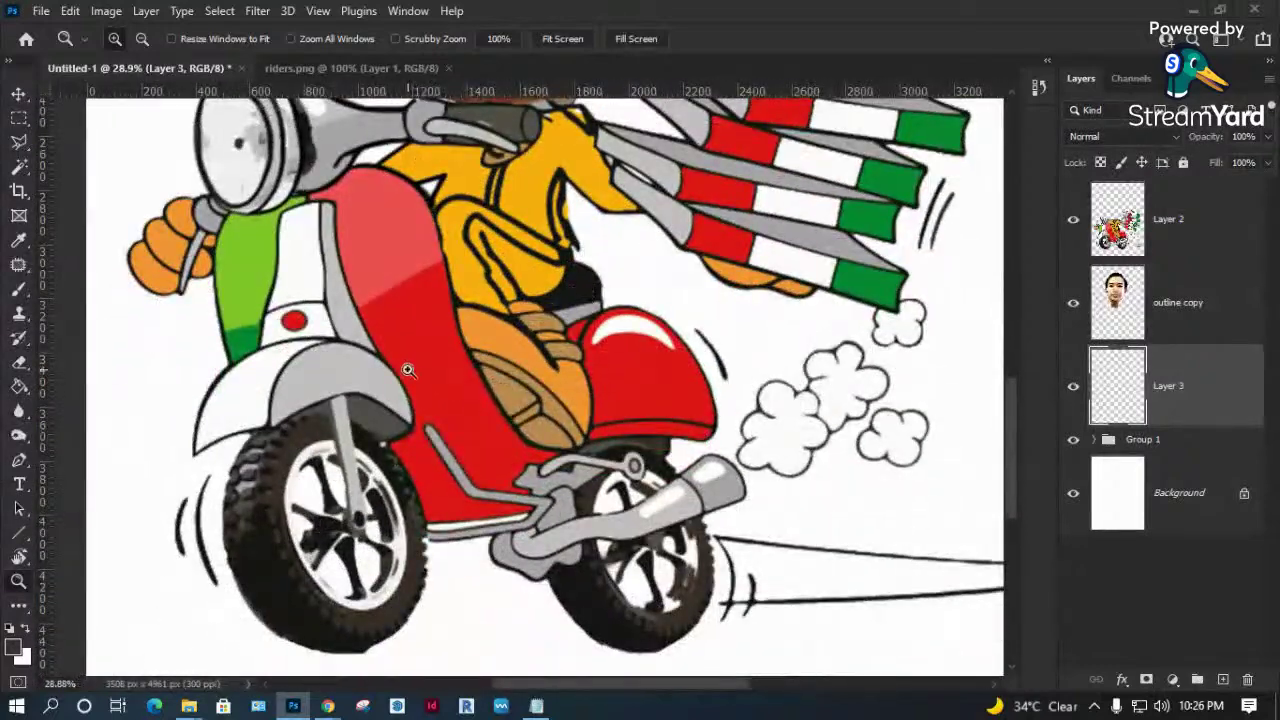
right_click(401, 363)
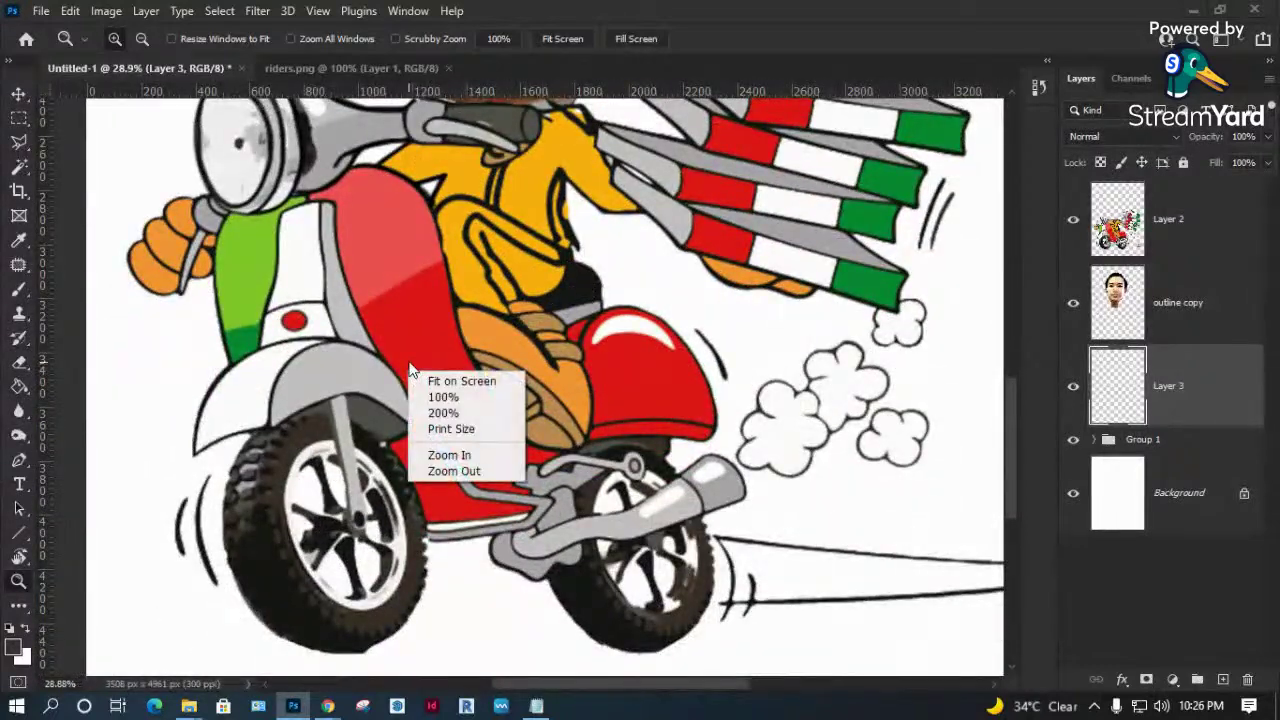
click(473, 320)
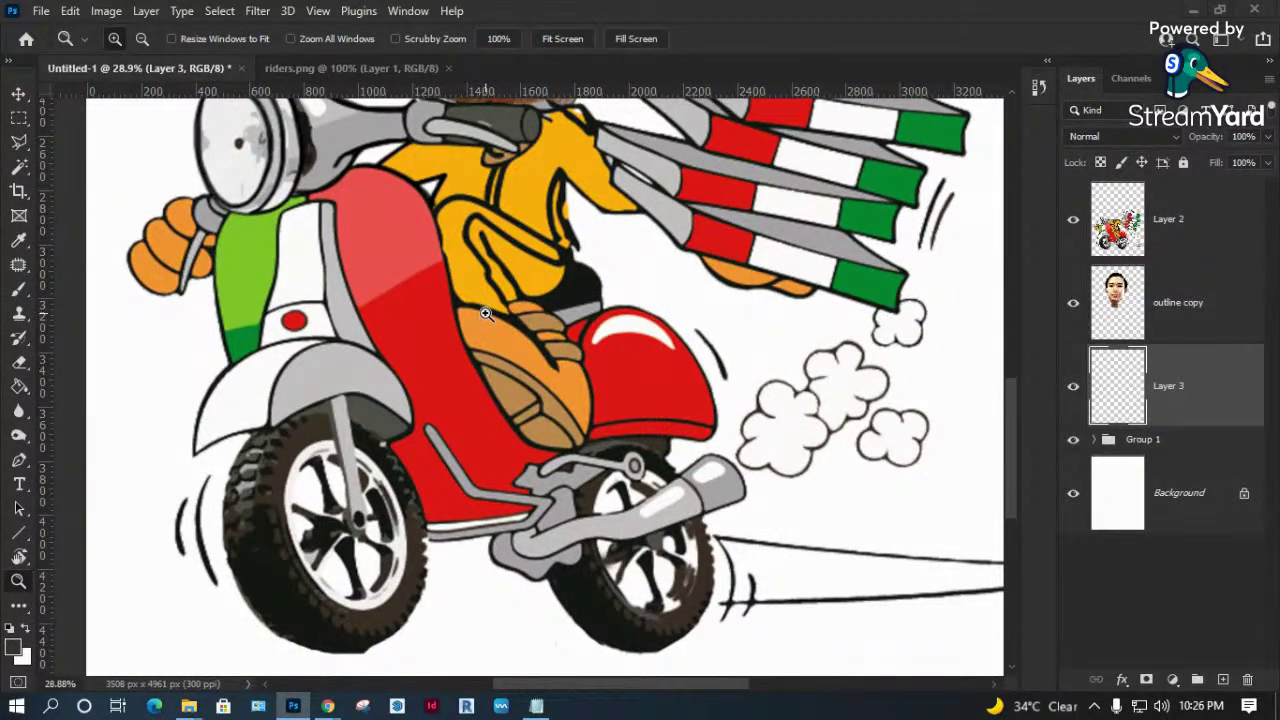
Choose the Hard Round brush and flatten its tip into an ellipse.
key(b)
right_click(585, 270)
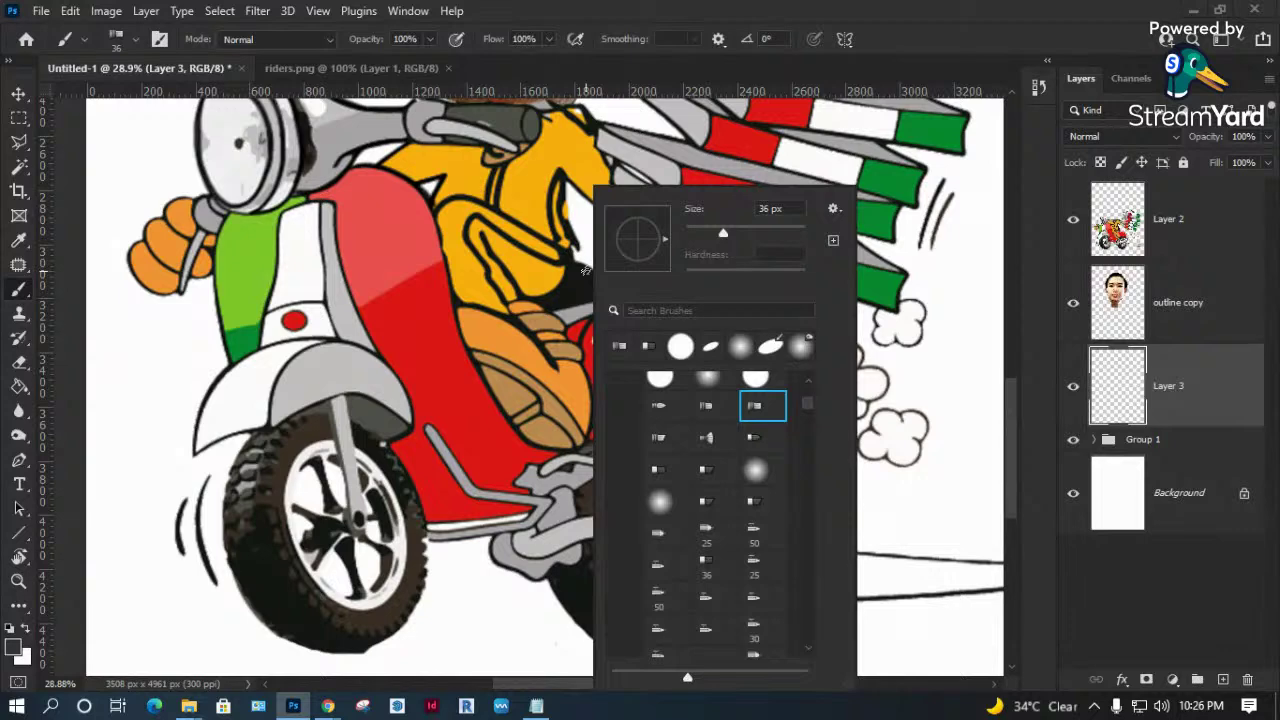
click(680, 346)
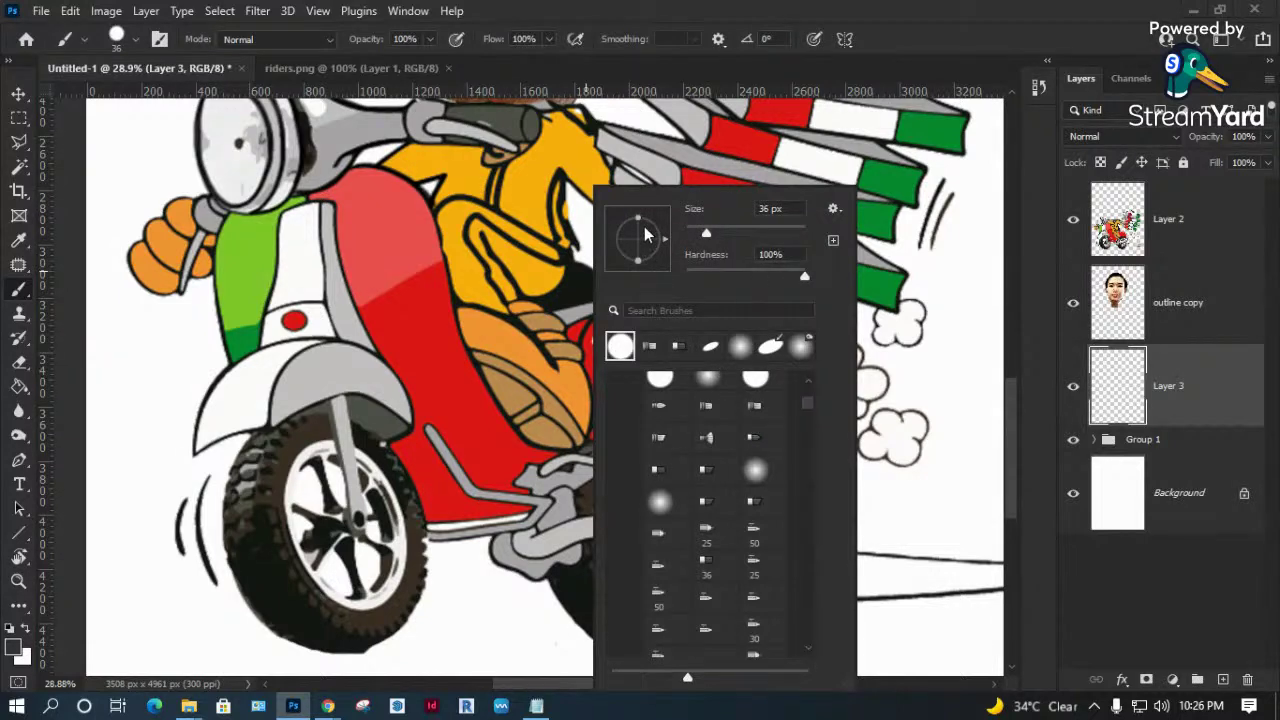
mouse_move(638, 228)
mouse_down()
mouse_move(650, 238)
mouse_move(645, 219)
mouse_up()
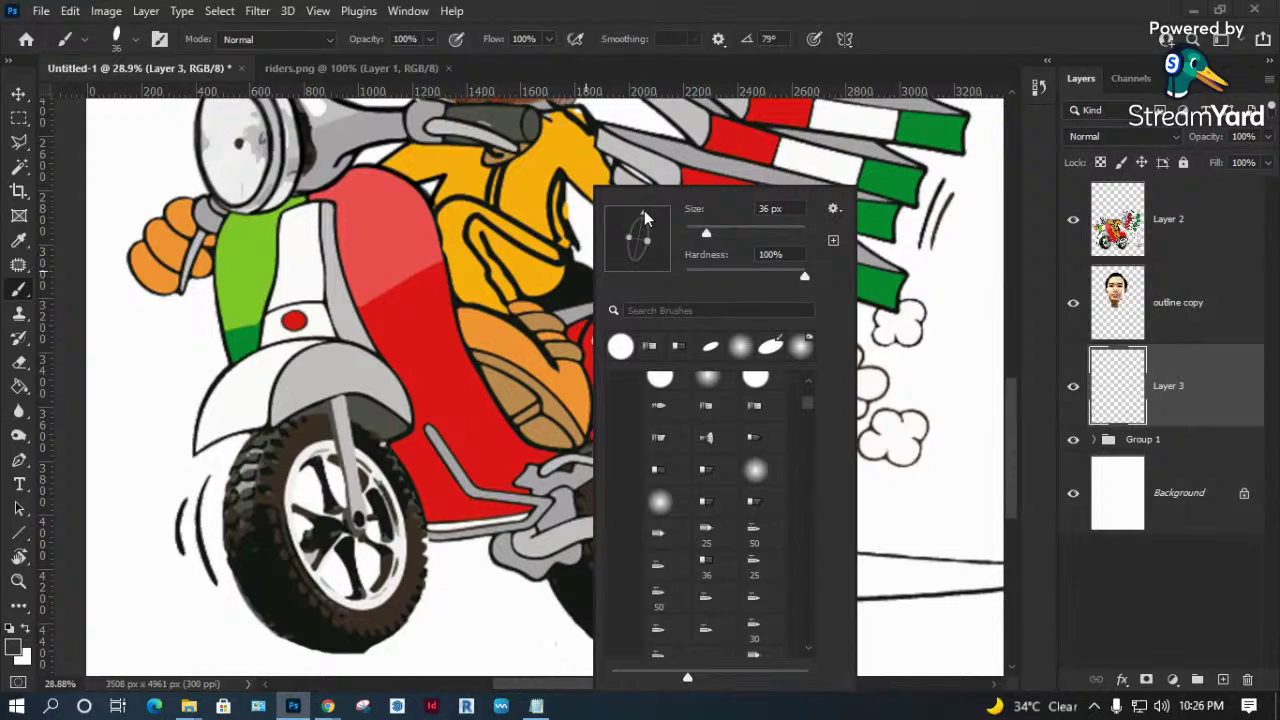
drag(931, 14, 919, 75)
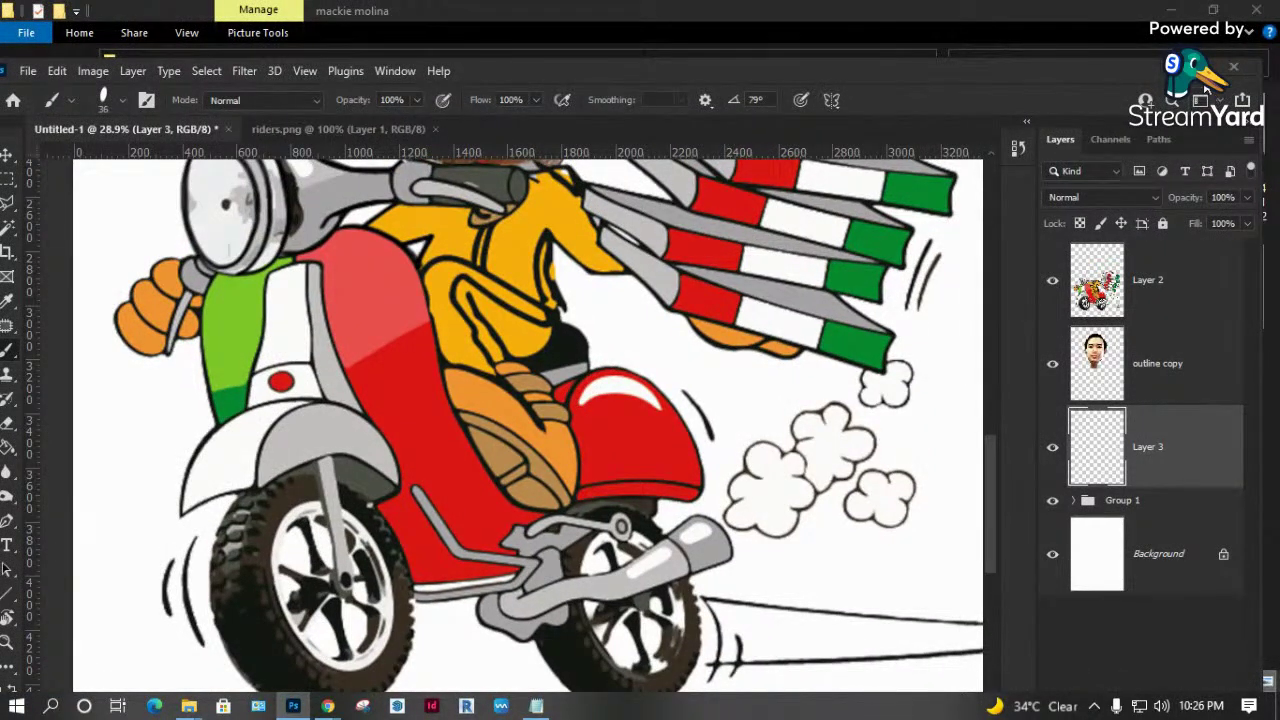
key(super+Up)
Set the brush to 76% opacity and size 175, testing and undoing a grey wheel shadow.
click(429, 38)
click(410, 58)
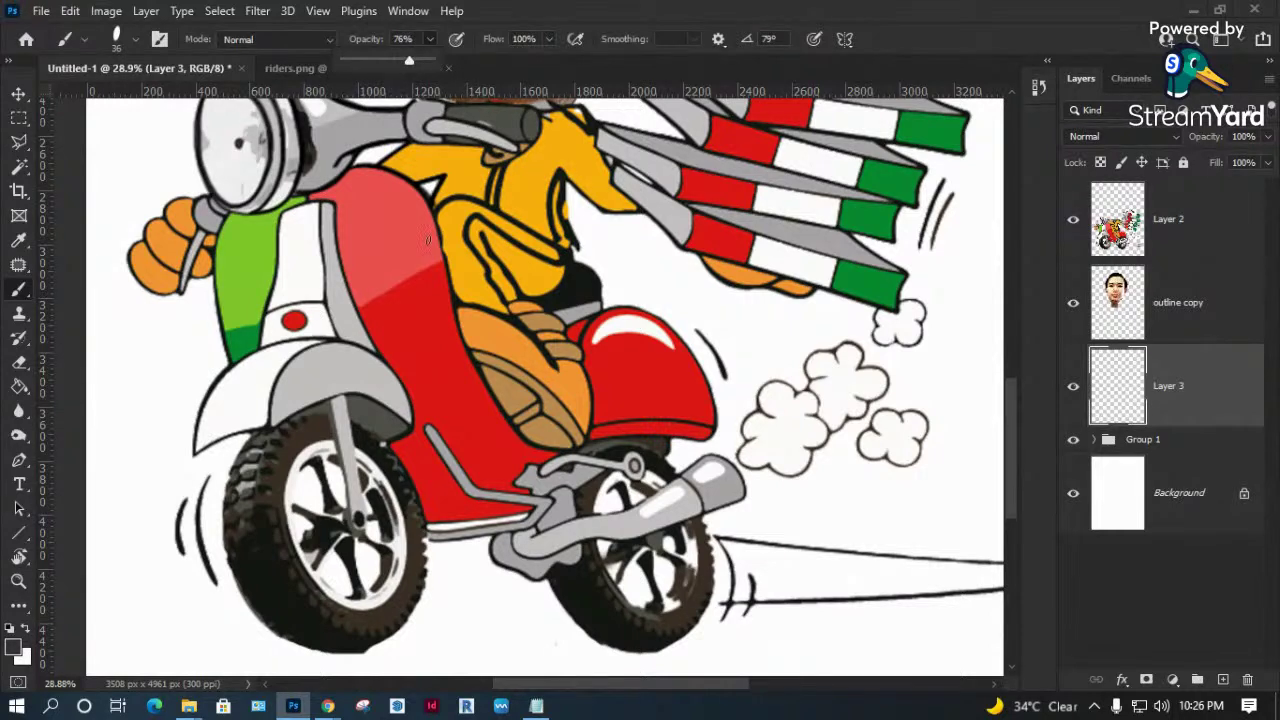
scroll(440, 380, down, 5)
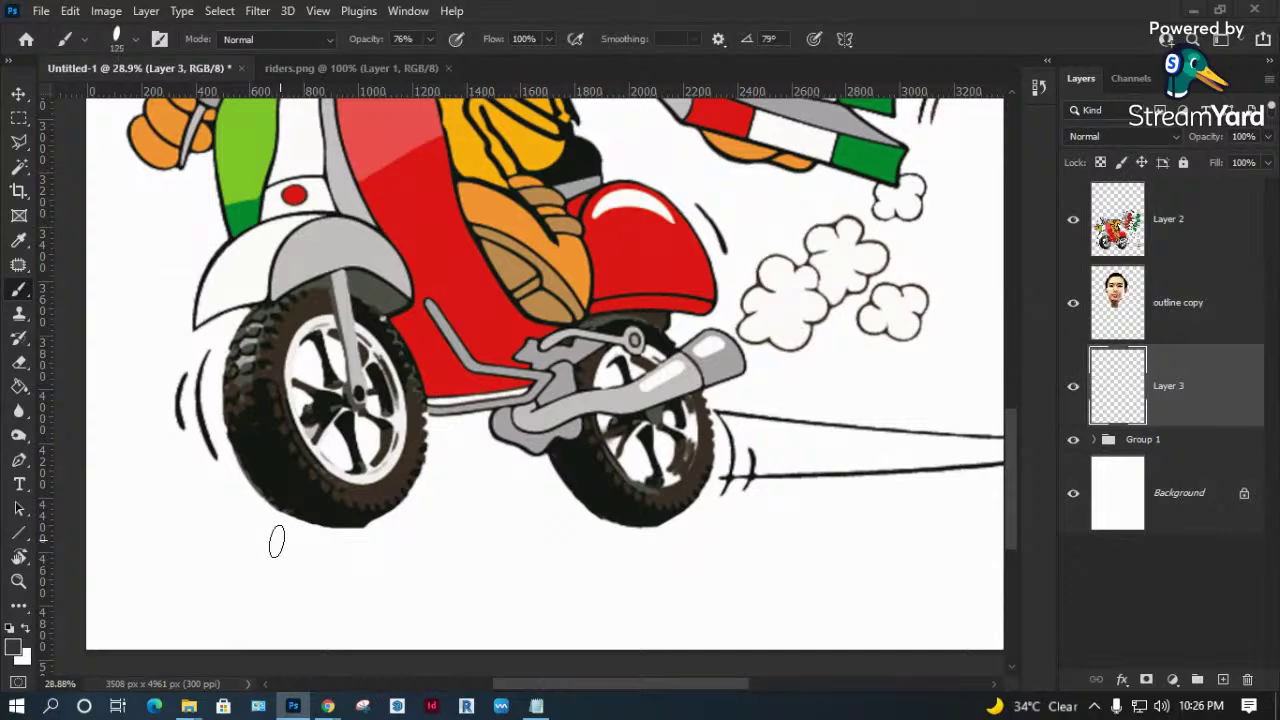
key(bracketright)
key(bracketright)
key(bracketright)
drag(202, 549, 760, 552)
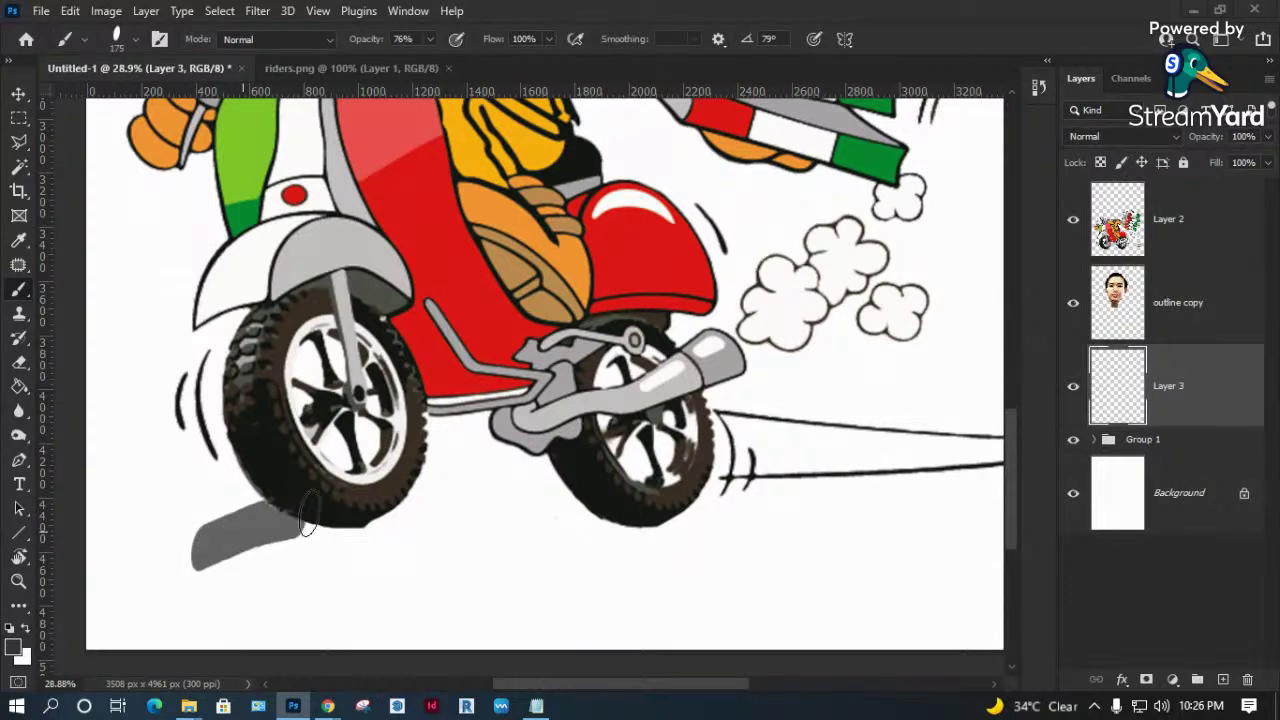
key(ctrl+z)
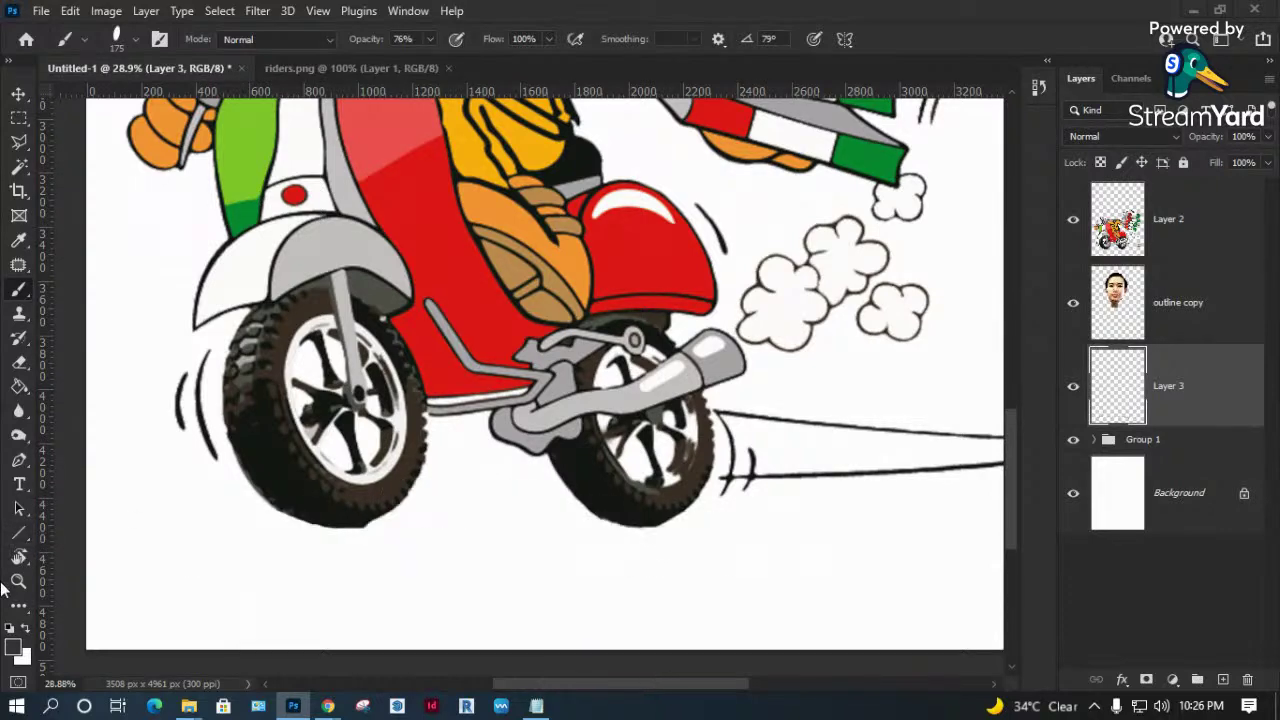
click(13, 648)
Set the foreground colour to an orange-brown shade.
mouse_move(746, 222)
mouse_down()
mouse_move(791, 232)
mouse_move(773, 228)
mouse_up()
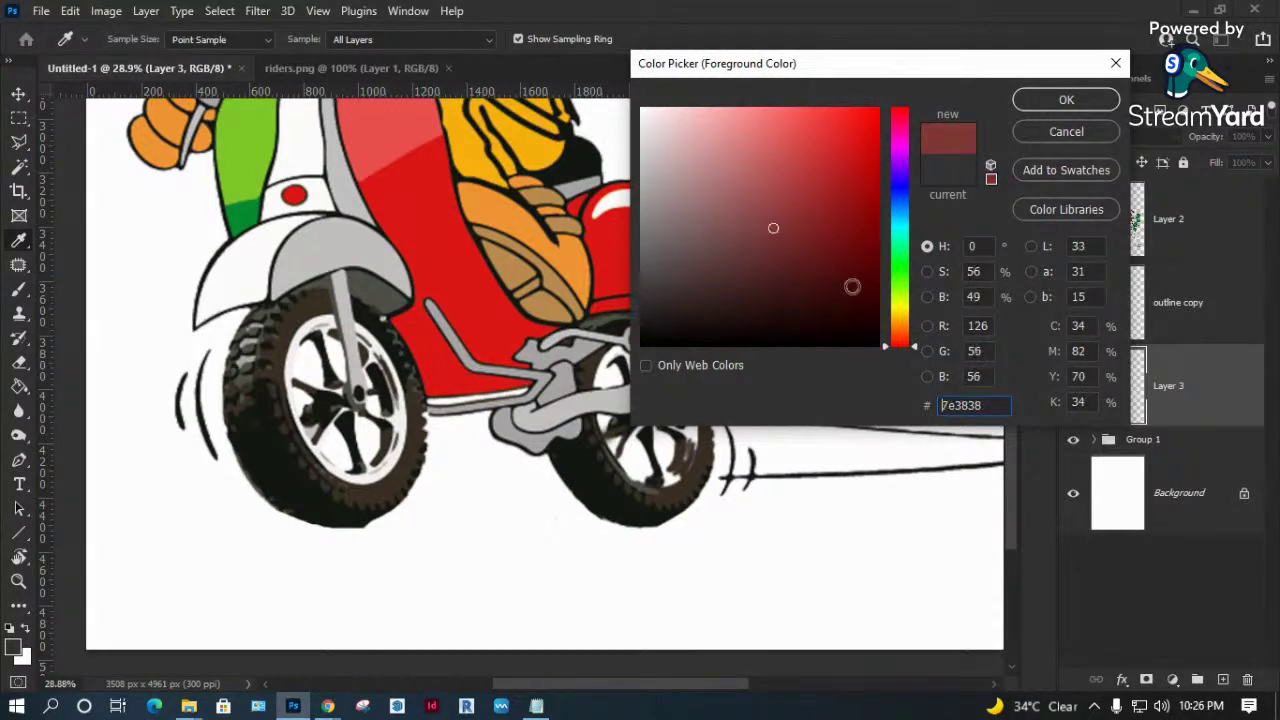
click(899, 343)
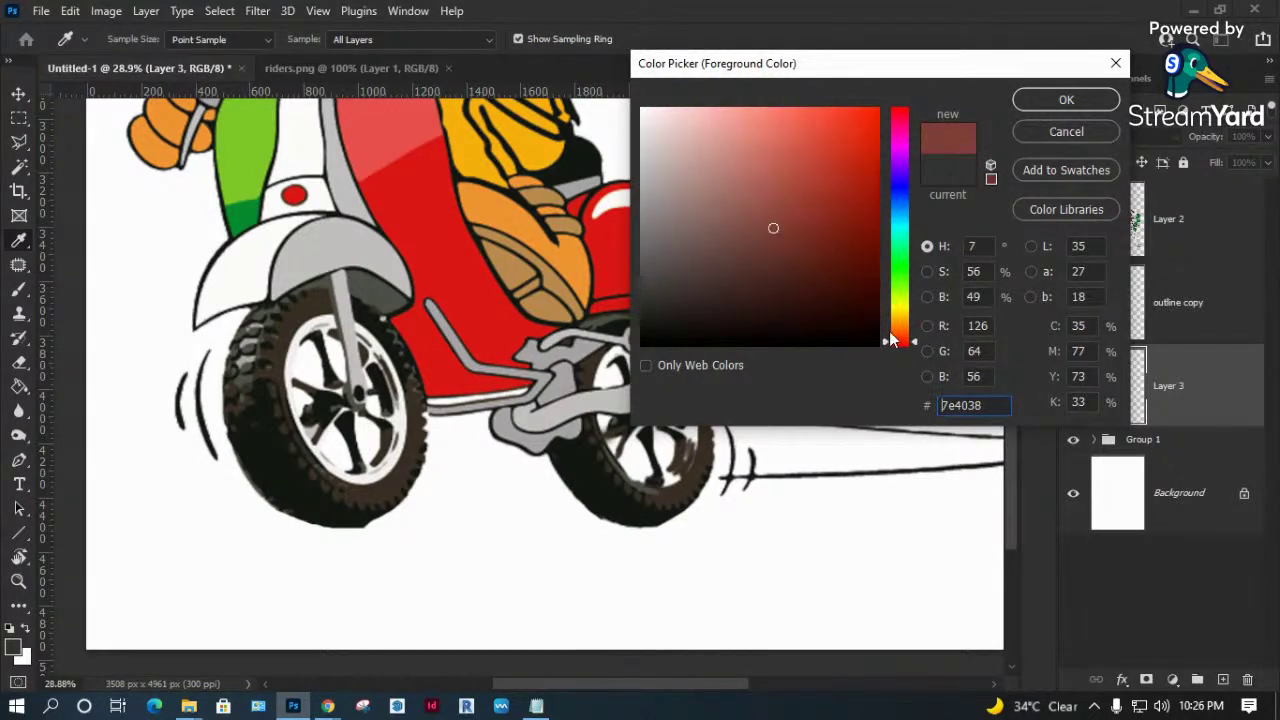
click(896, 334)
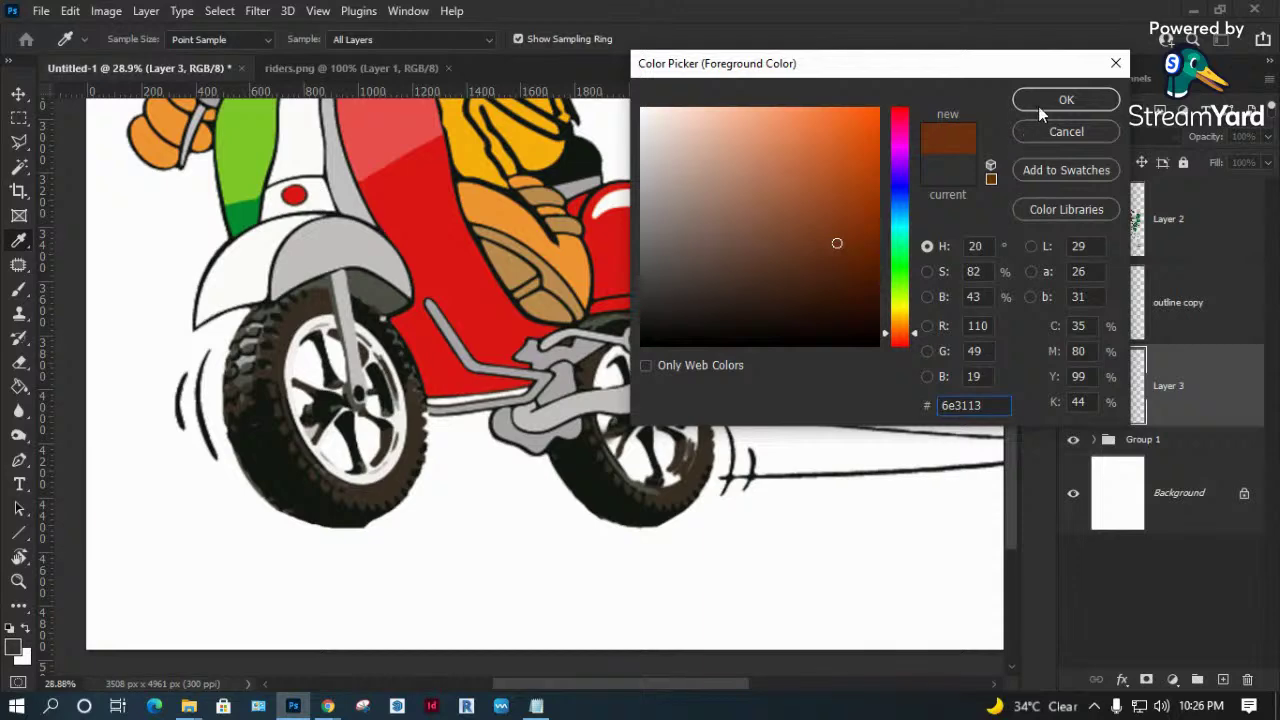
click(1046, 102)
Try brown ground strokes under the wheels, then undo them.
key(b)
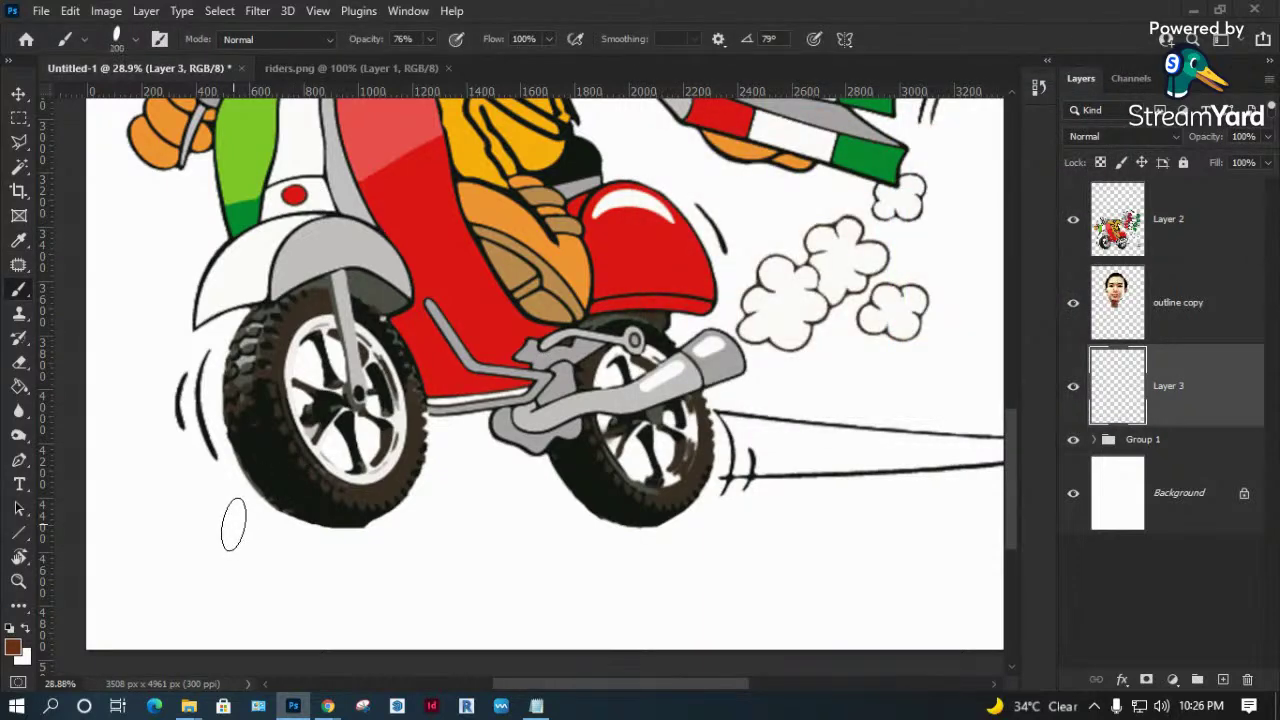
drag(208, 537, 698, 538)
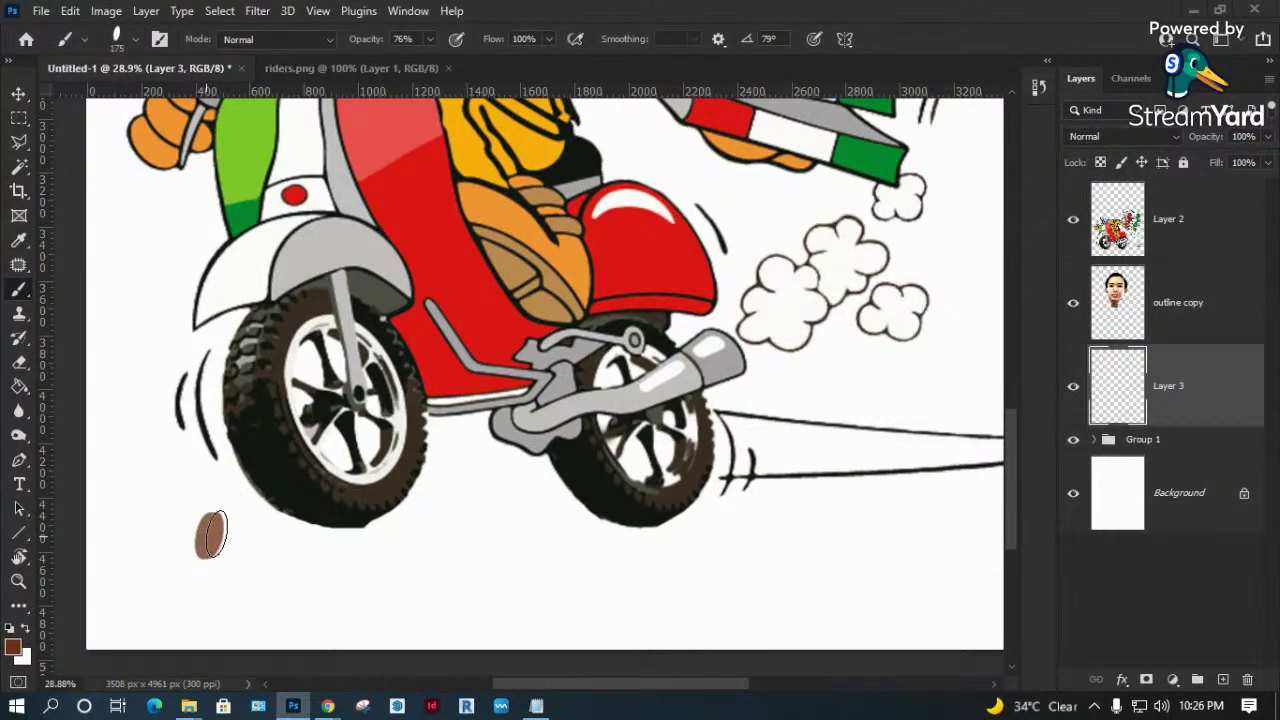
key(ctrl+z)
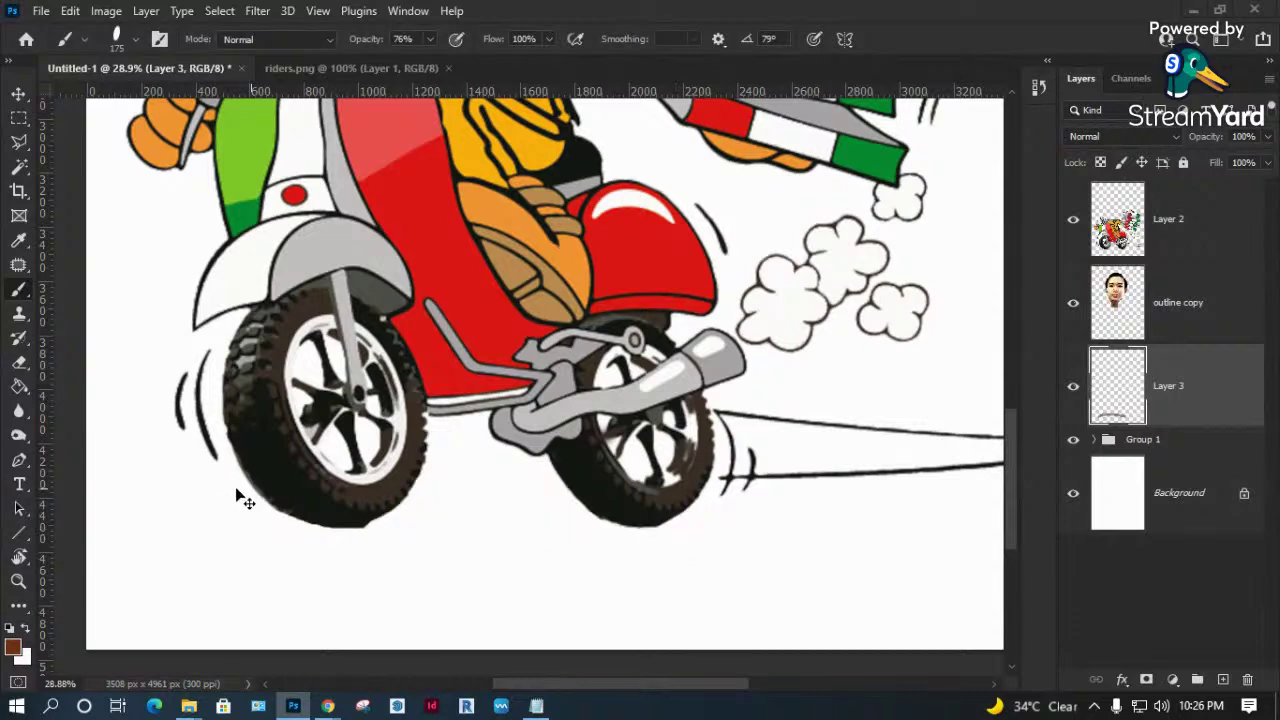
mouse_move(209, 557)
mouse_down()
mouse_move(650, 543)
mouse_move(790, 578)
mouse_up()
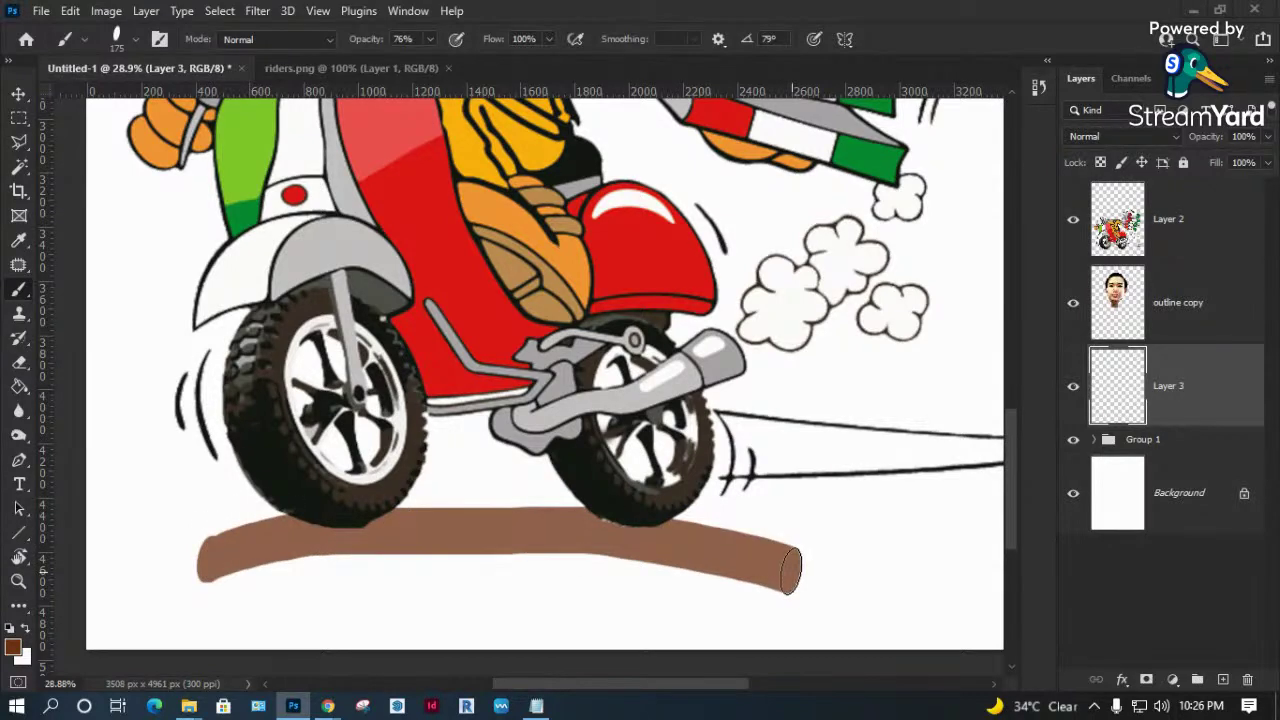
mouse_move(340, 502)
mouse_down()
mouse_move(531, 500)
mouse_move(795, 558)
mouse_up()
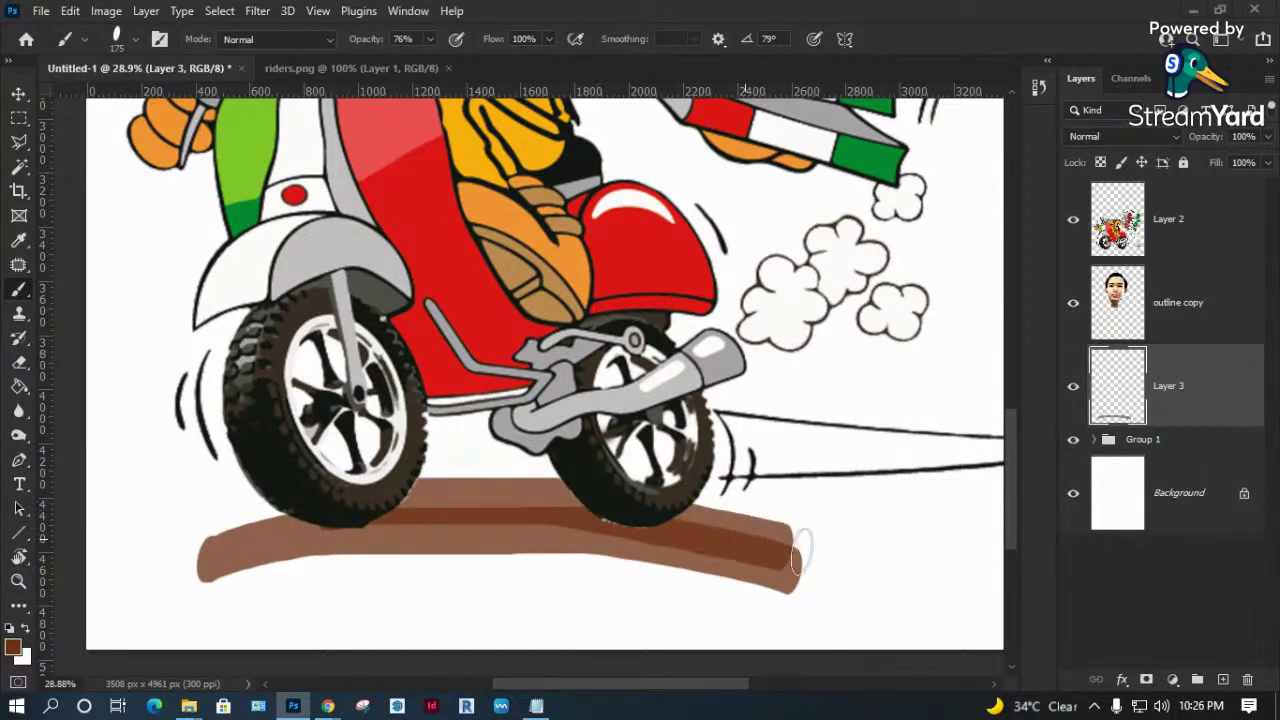
key(ctrl+z)
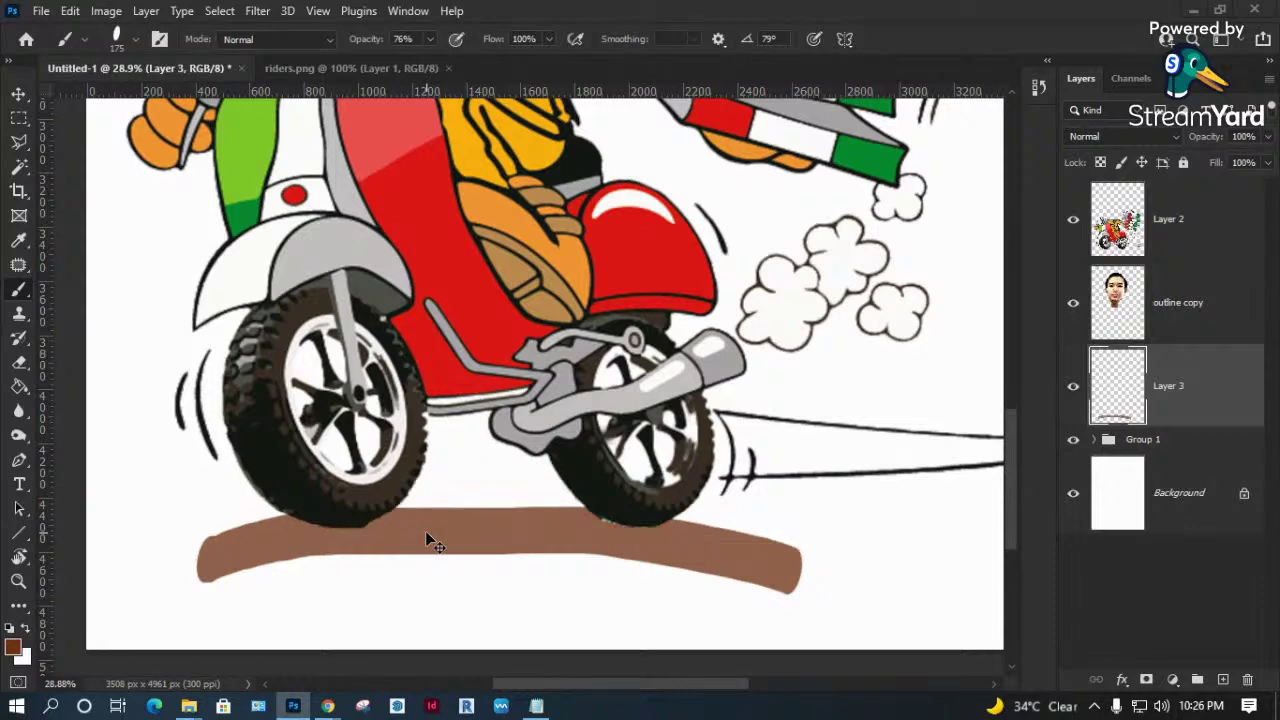
key(ctrl+z)
Paint overlapping light and dark brown ground strokes under and between both wheels.
drag(200, 558, 808, 540)
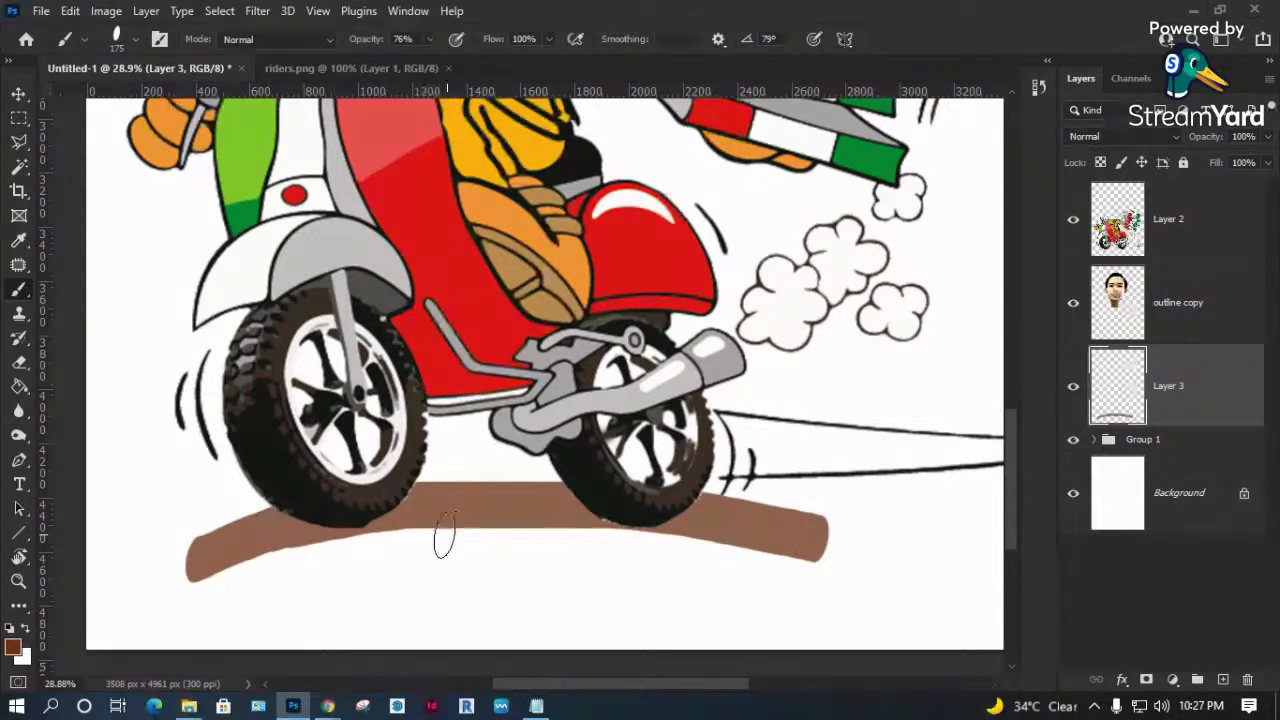
drag(328, 545, 700, 556)
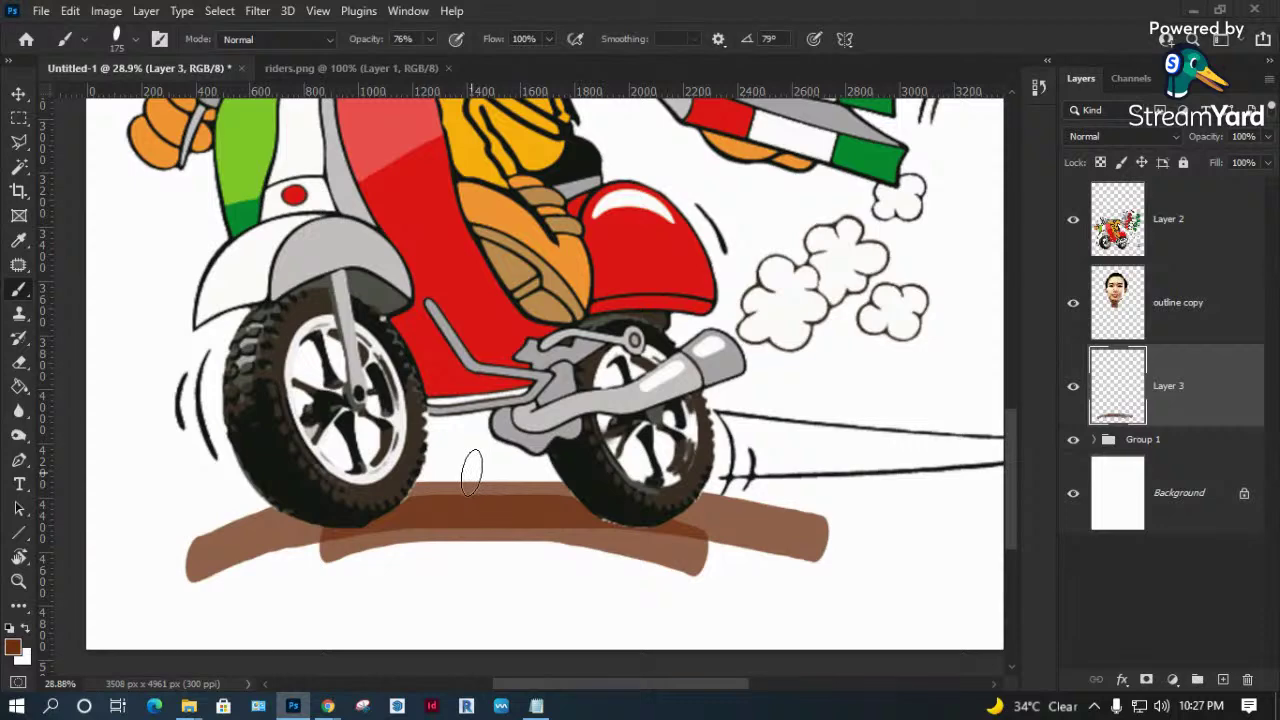
drag(468, 462, 888, 545)
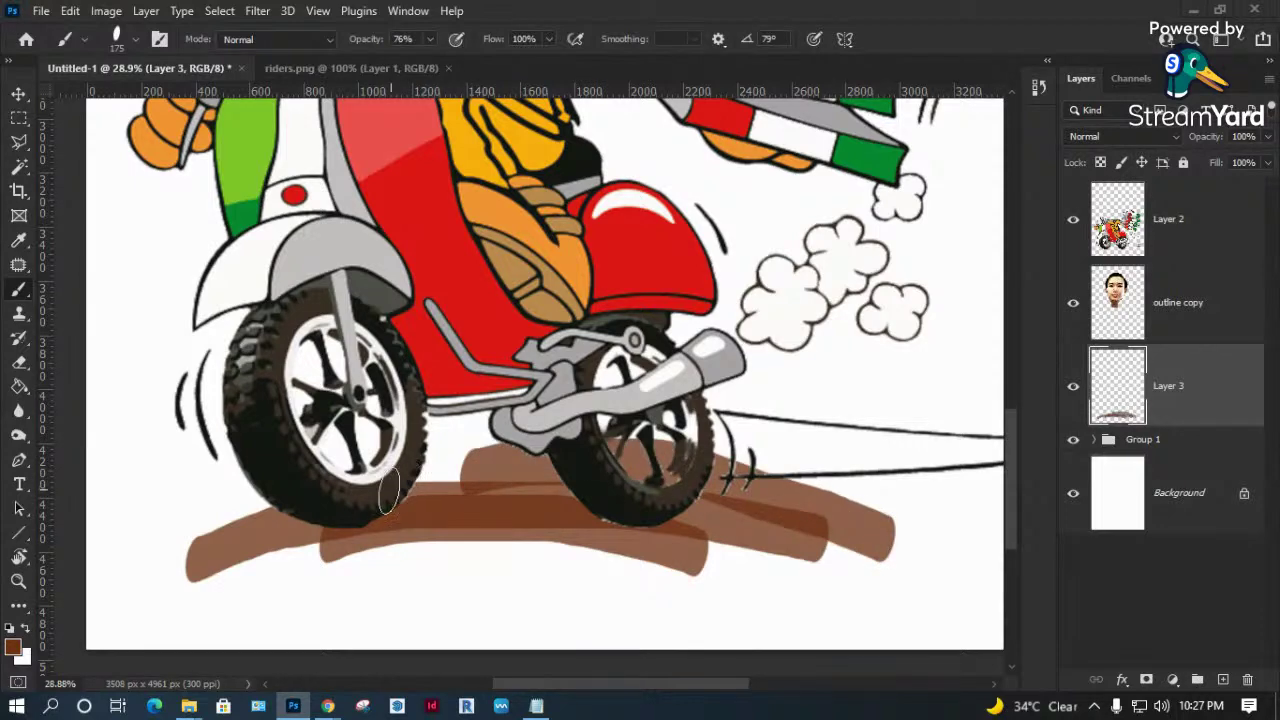
drag(385, 492, 715, 500)
drag(472, 477, 825, 528)
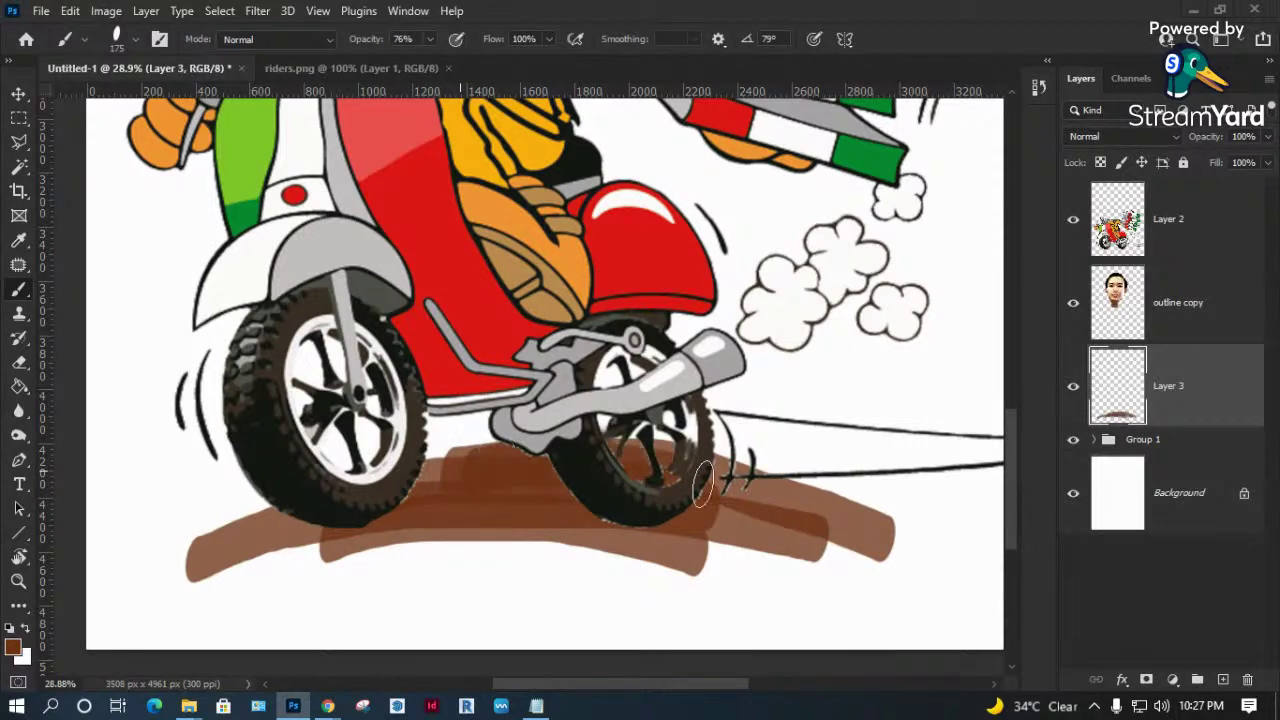
mouse_move(531, 457)
mouse_down()
mouse_move(267, 472)
mouse_move(622, 442)
mouse_up()
At brush size 90, fill gaps under the front tire and right of the rear wheel.
key(bracketleft)
key(bracketleft)
key(bracketleft)
mouse_move(412, 536)
mouse_down()
mouse_move(486, 520)
mouse_move(737, 537)
mouse_move(812, 575)
mouse_move(610, 495)
mouse_move(500, 490)
mouse_move(265, 540)
mouse_move(250, 555)
mouse_up()
drag(333, 492, 558, 437)
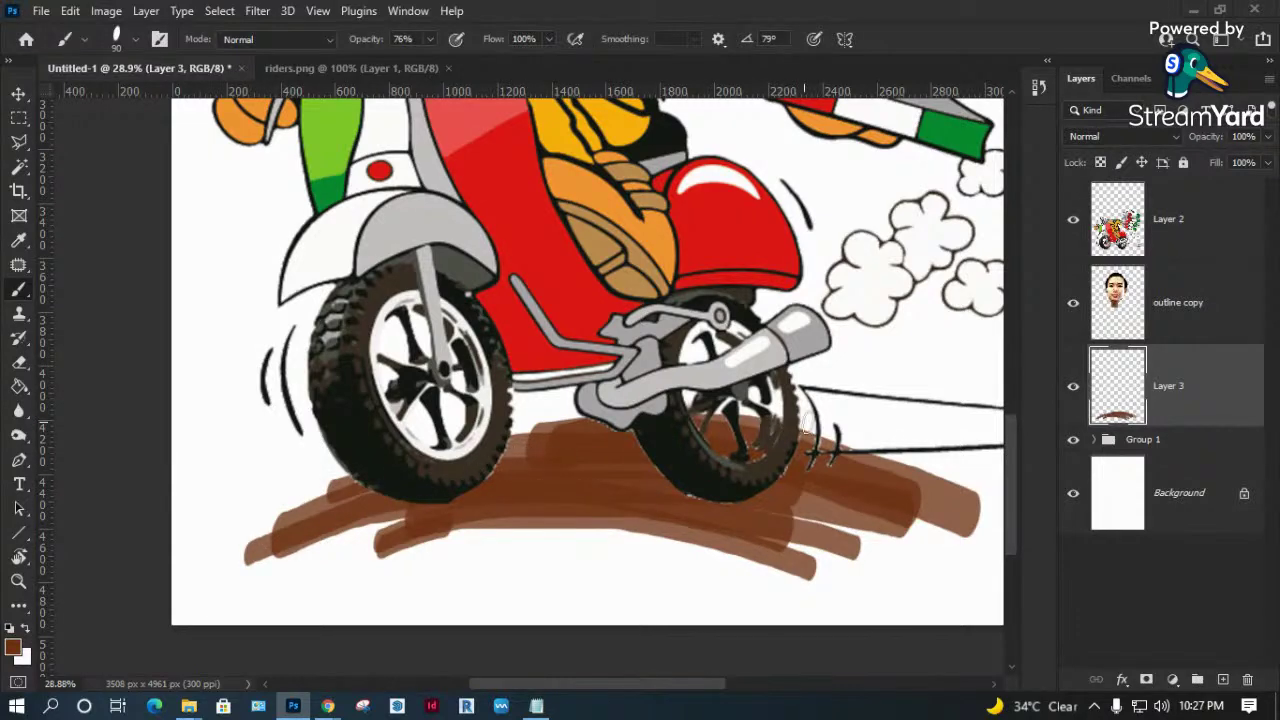
drag(797, 416, 938, 459)
drag(846, 430, 698, 405)
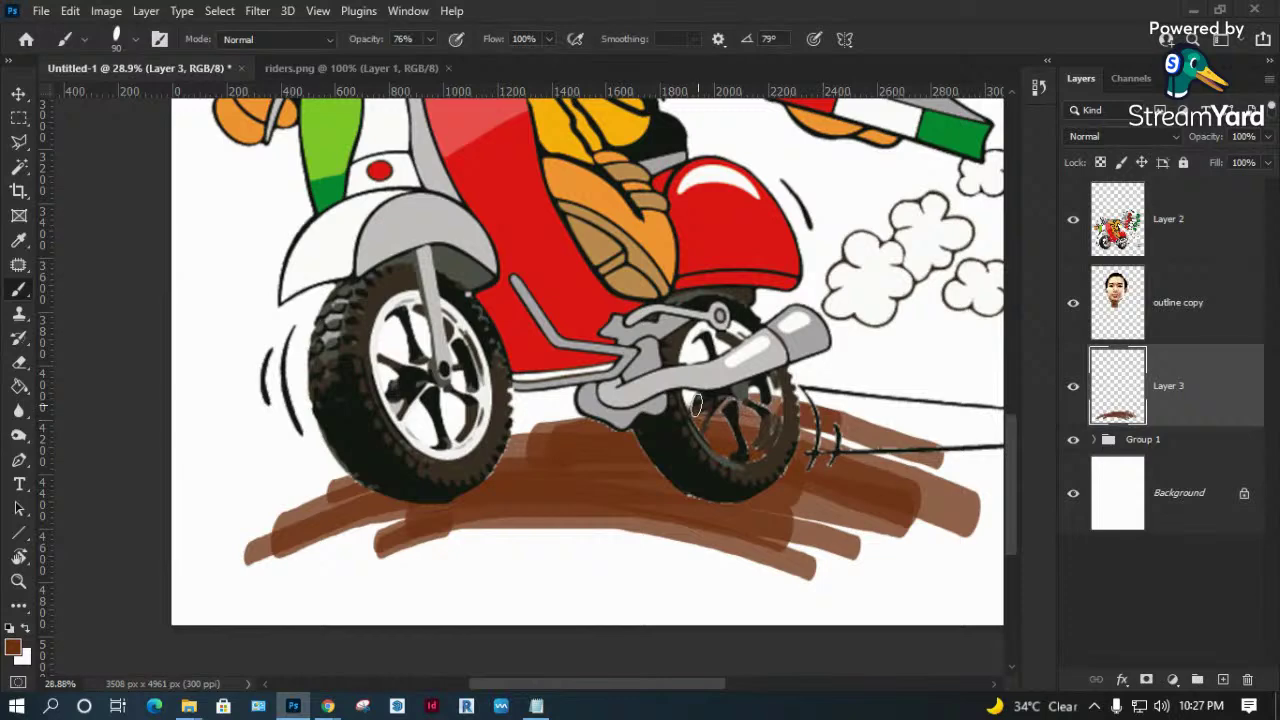
key(ctrl+0)
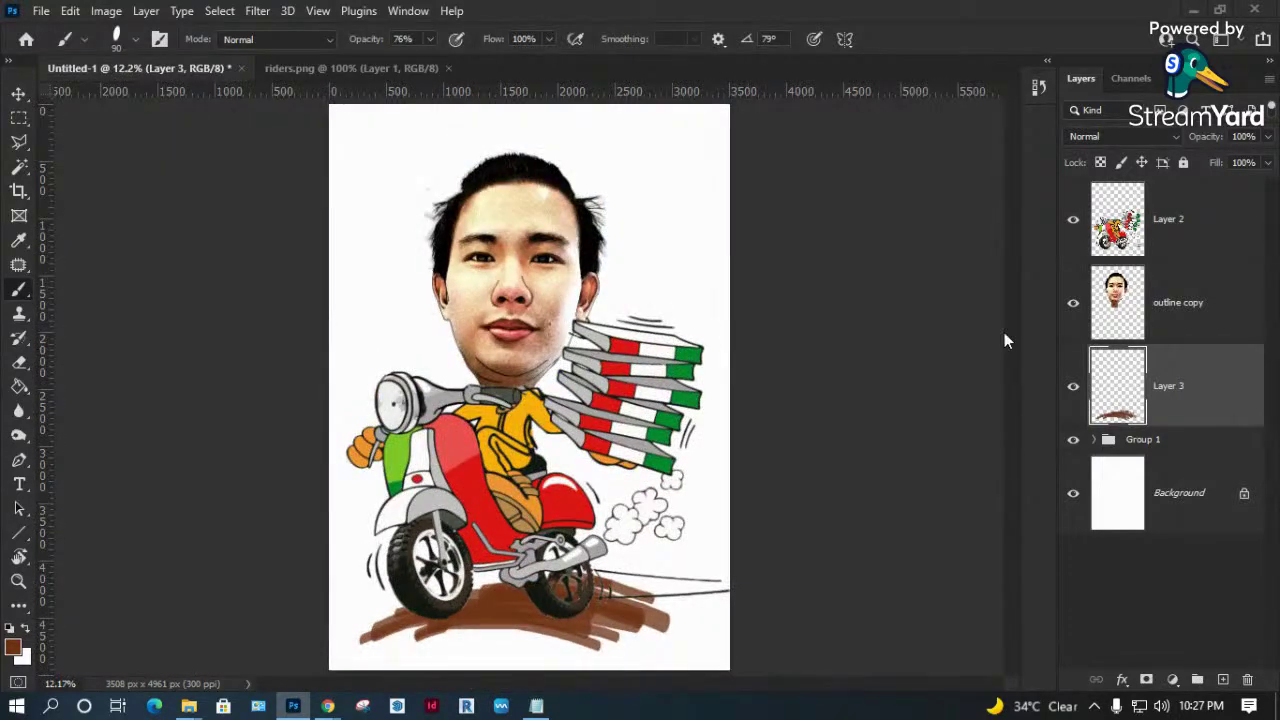
Add a new layer above Layer 3 and set the foreground colour to black.
click(1223, 680)
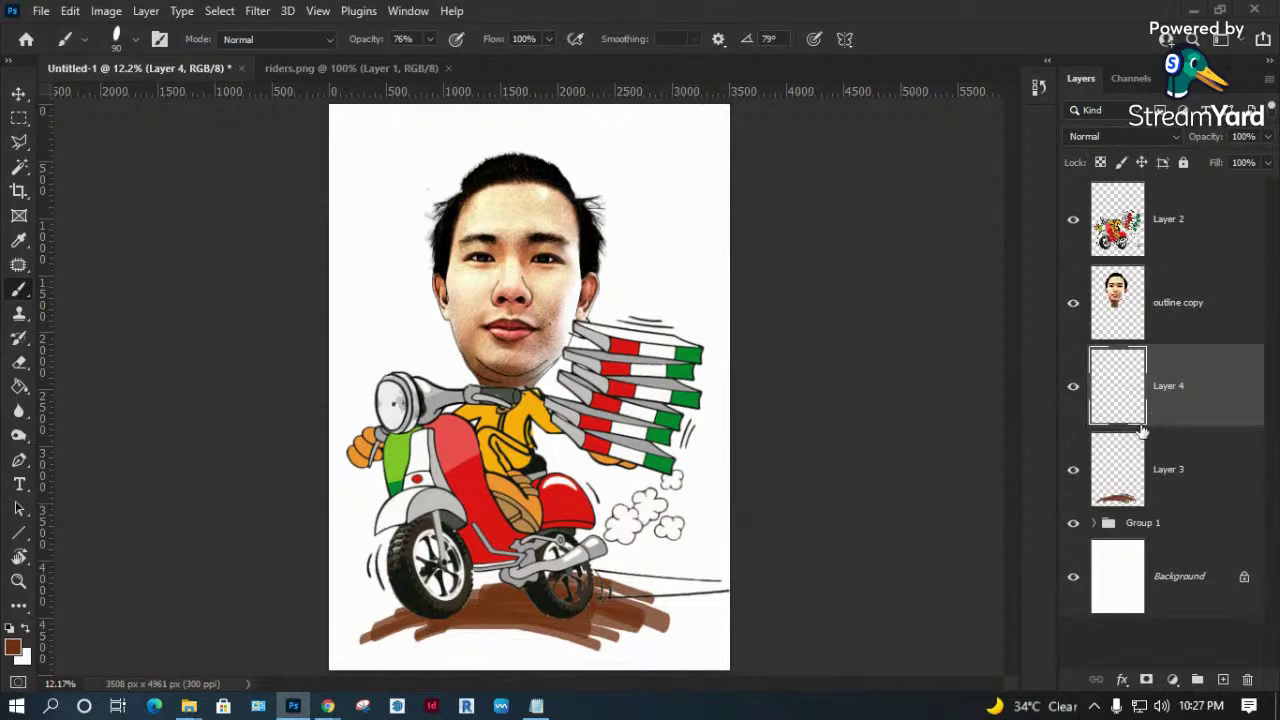
click(13, 648)
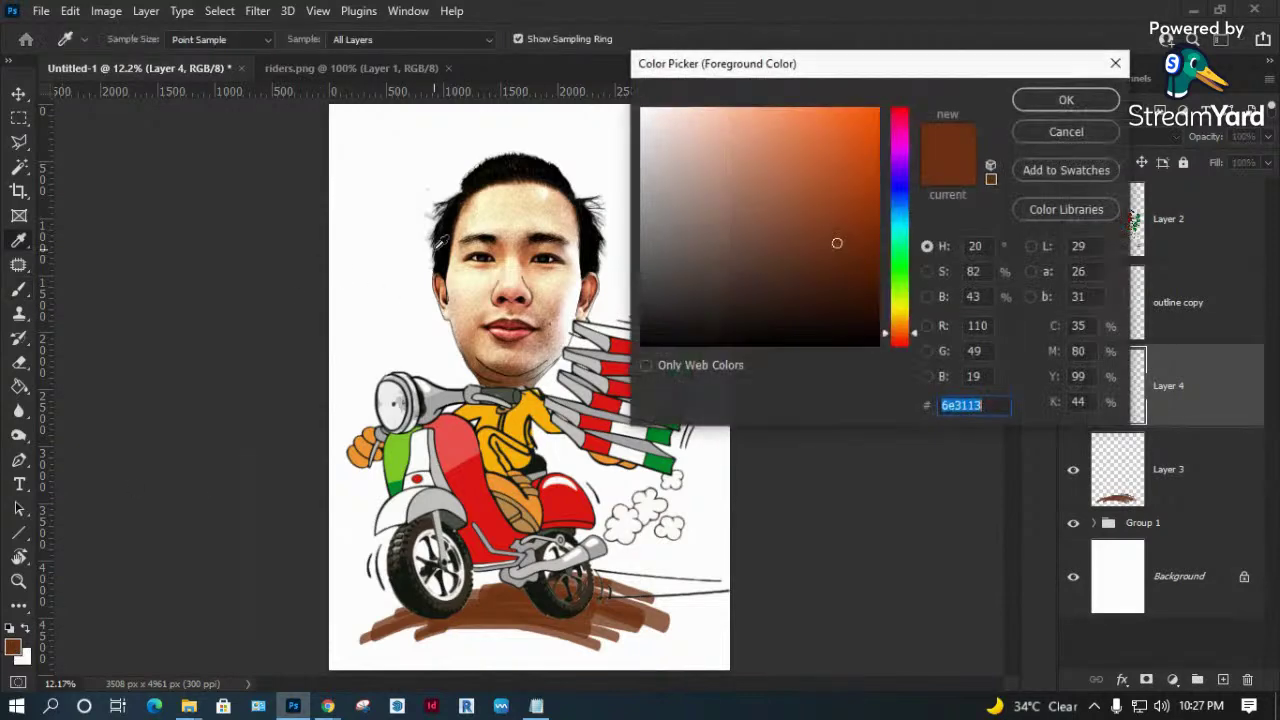
drag(741, 241, 631, 375)
key(Return)
Zoom in on the face and pizza boxes and pick a 1 px hard round brush.
key(z)
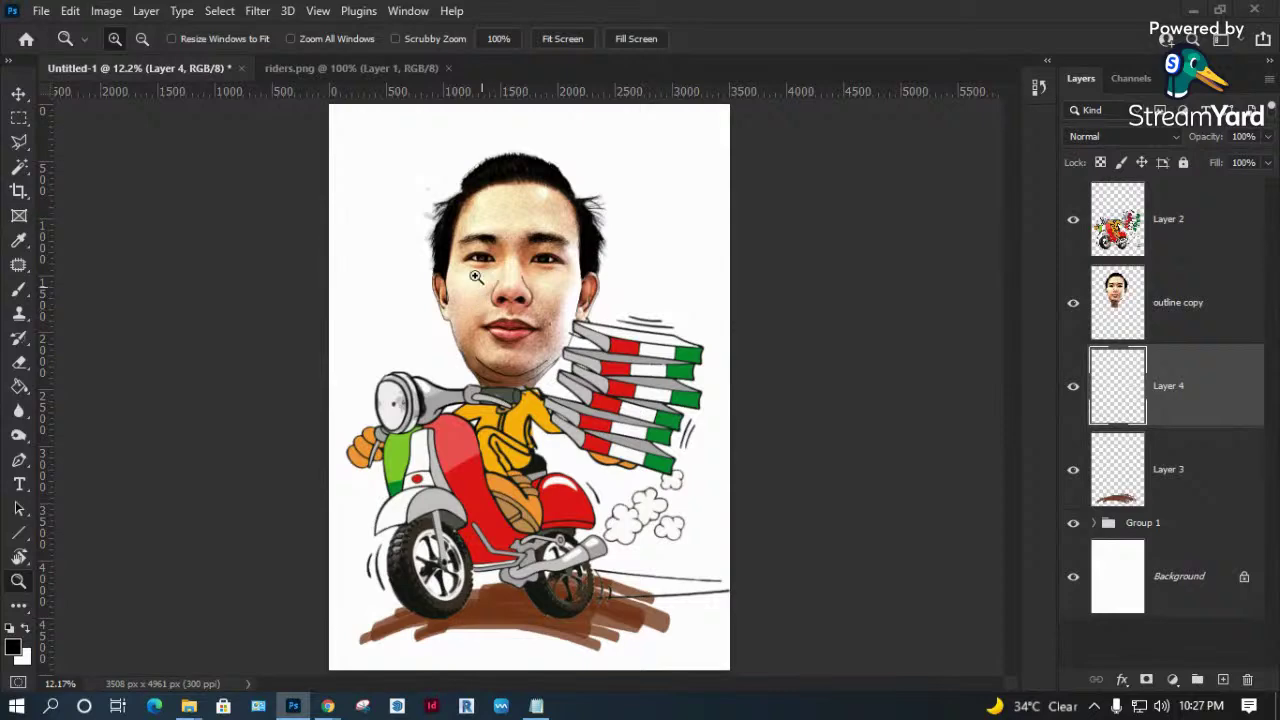
drag(300, 145, 635, 400)
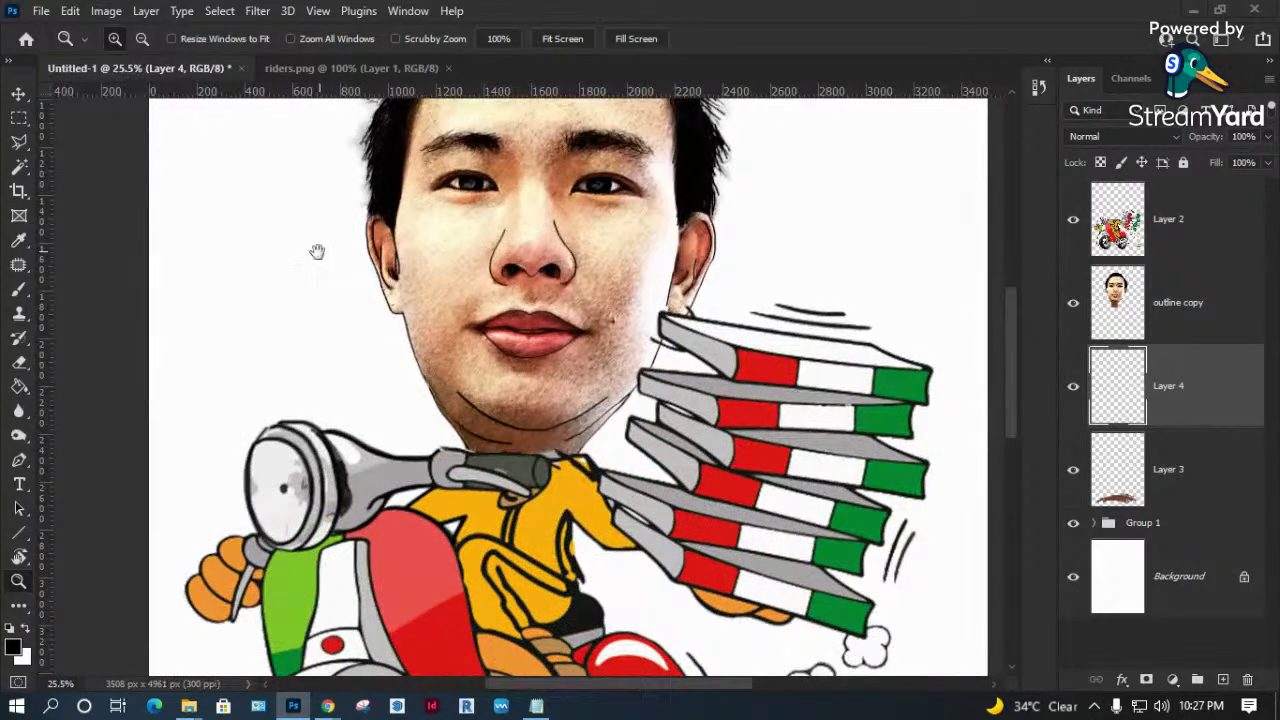
scroll(320, 252, up, 3)
scroll(363, 286, left, 3)
key(b)
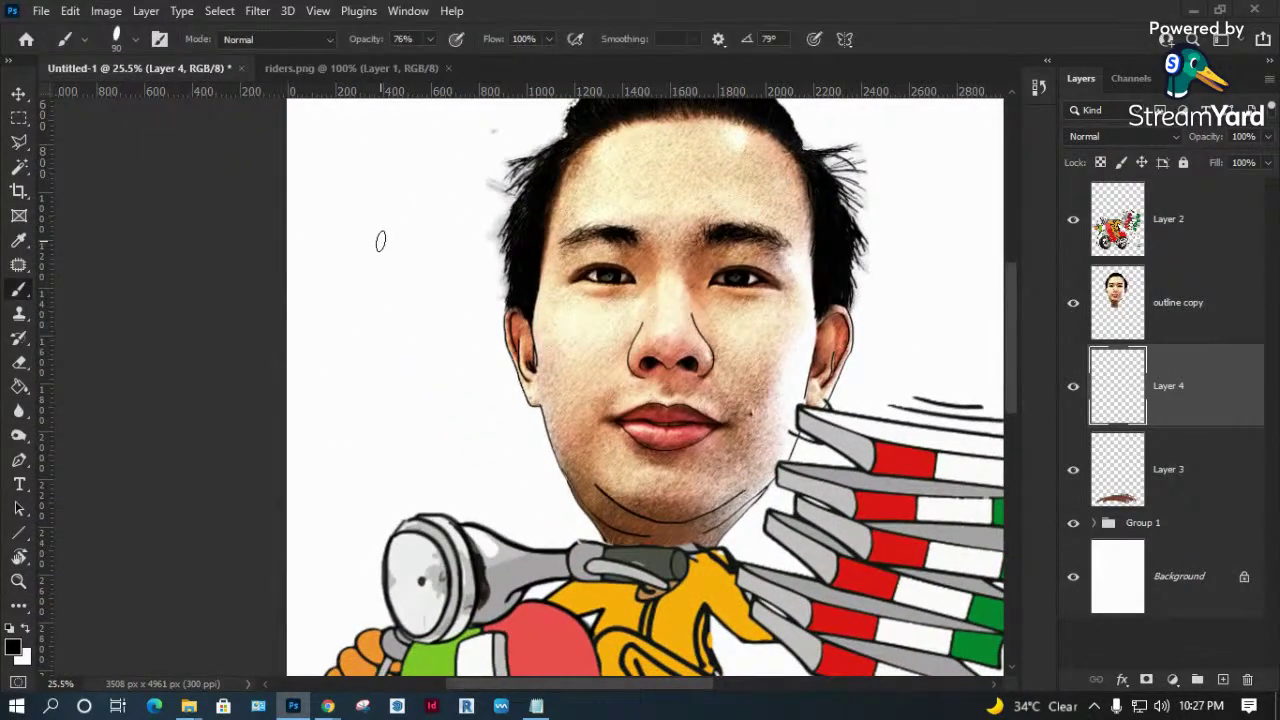
right_click(380, 241)
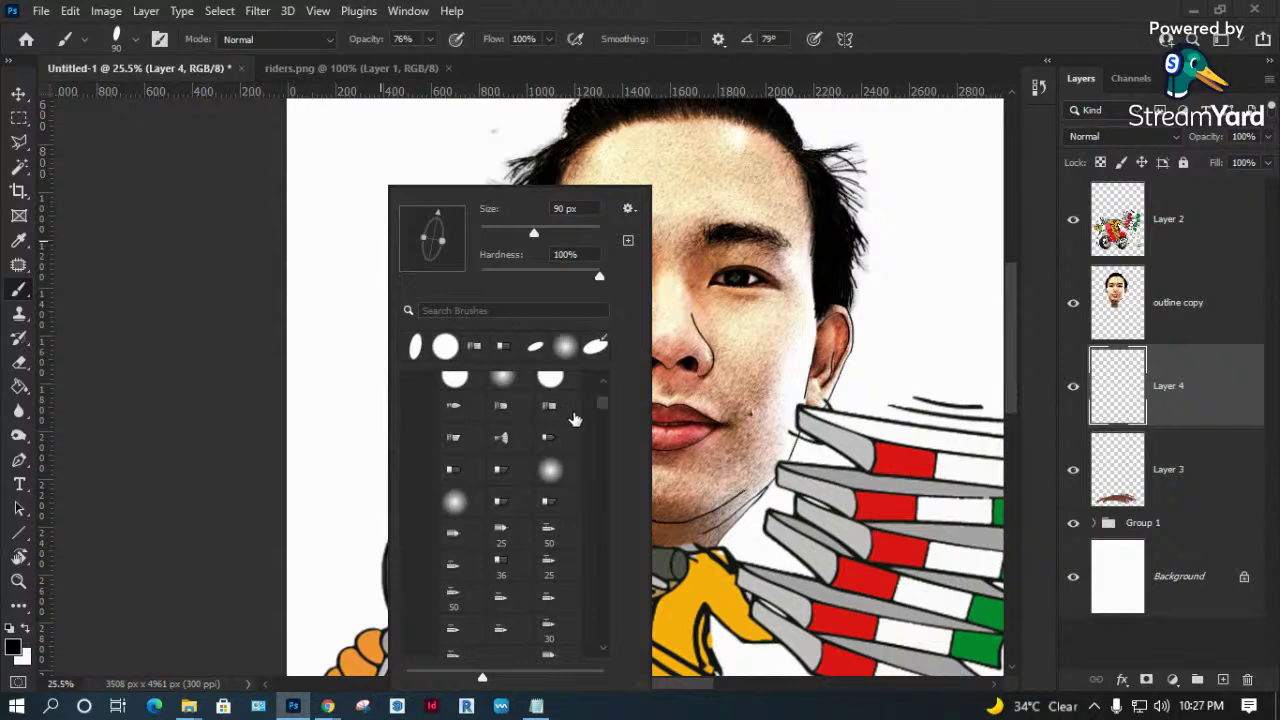
scroll(572, 425, up, 2)
click(453, 452)
drag(519, 237, 480, 235)
key(Return)
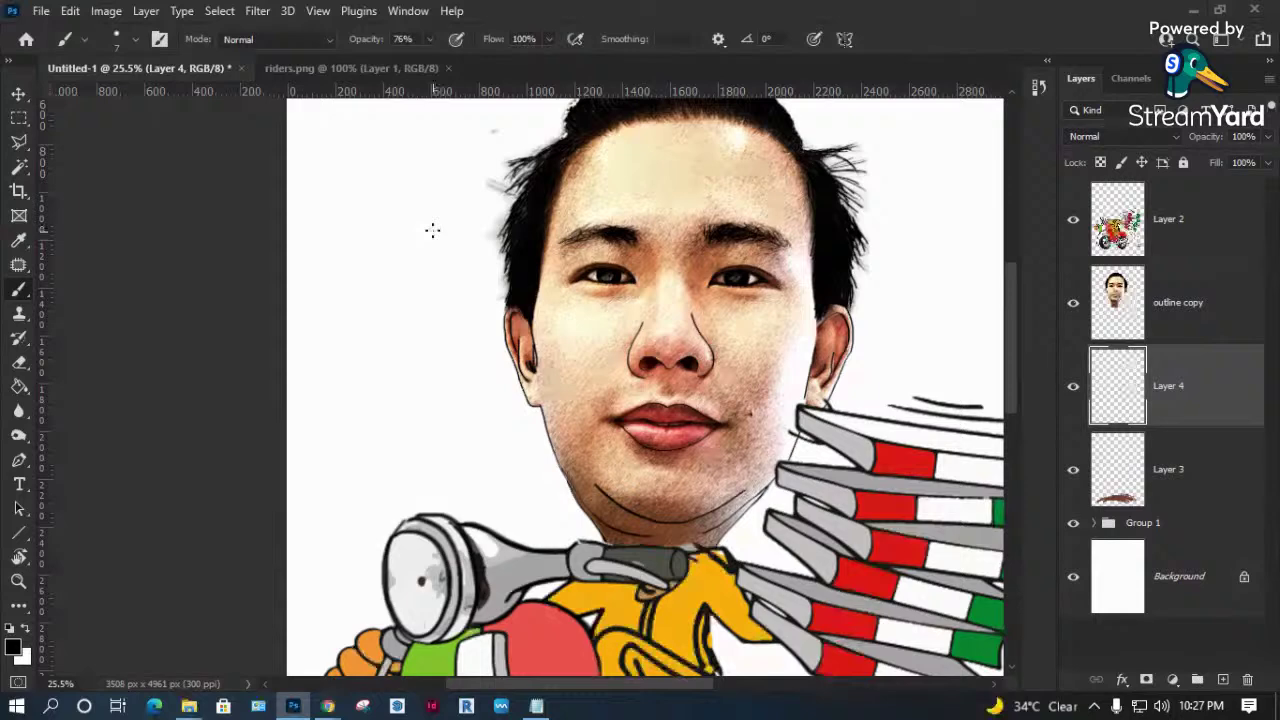
Draw a thin diagonal line left of the face at 100% opacity and box-select it.
drag(442, 241, 406, 279)
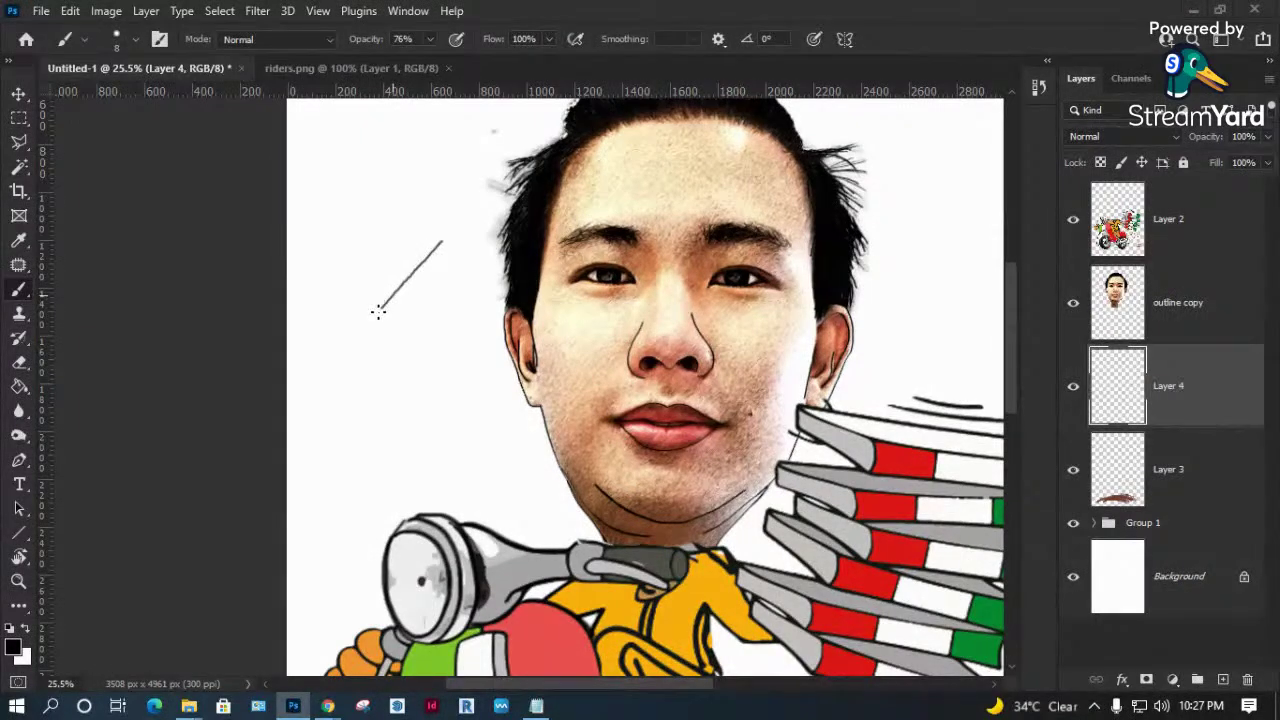
key(ctrl+z)
click(430, 39)
drag(428, 63, 448, 59)
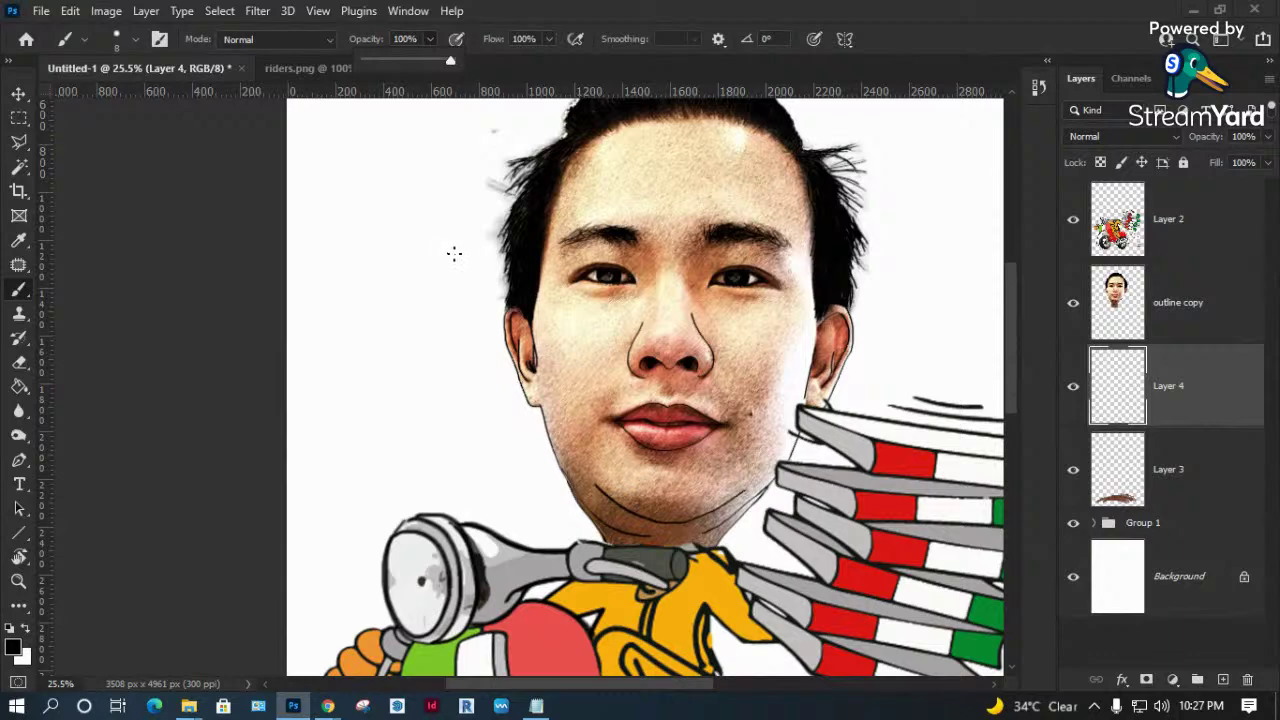
click(456, 251)
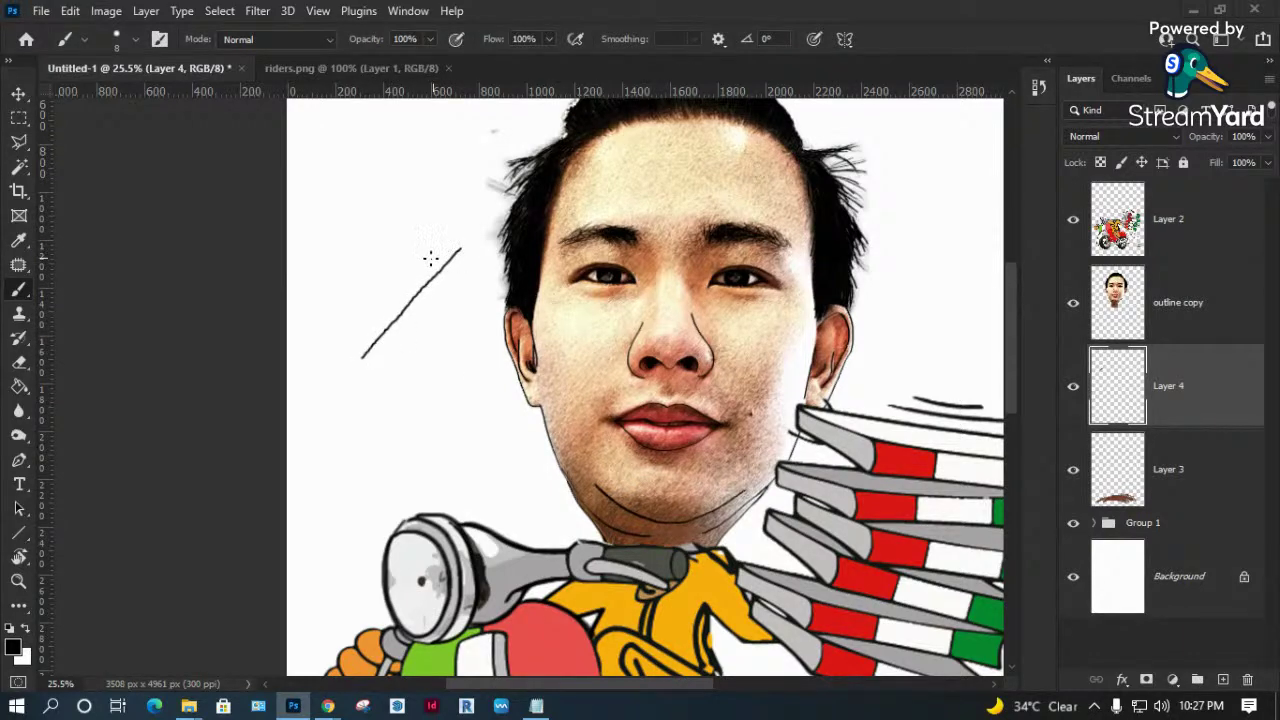
key(m)
drag(475, 212, 338, 388)
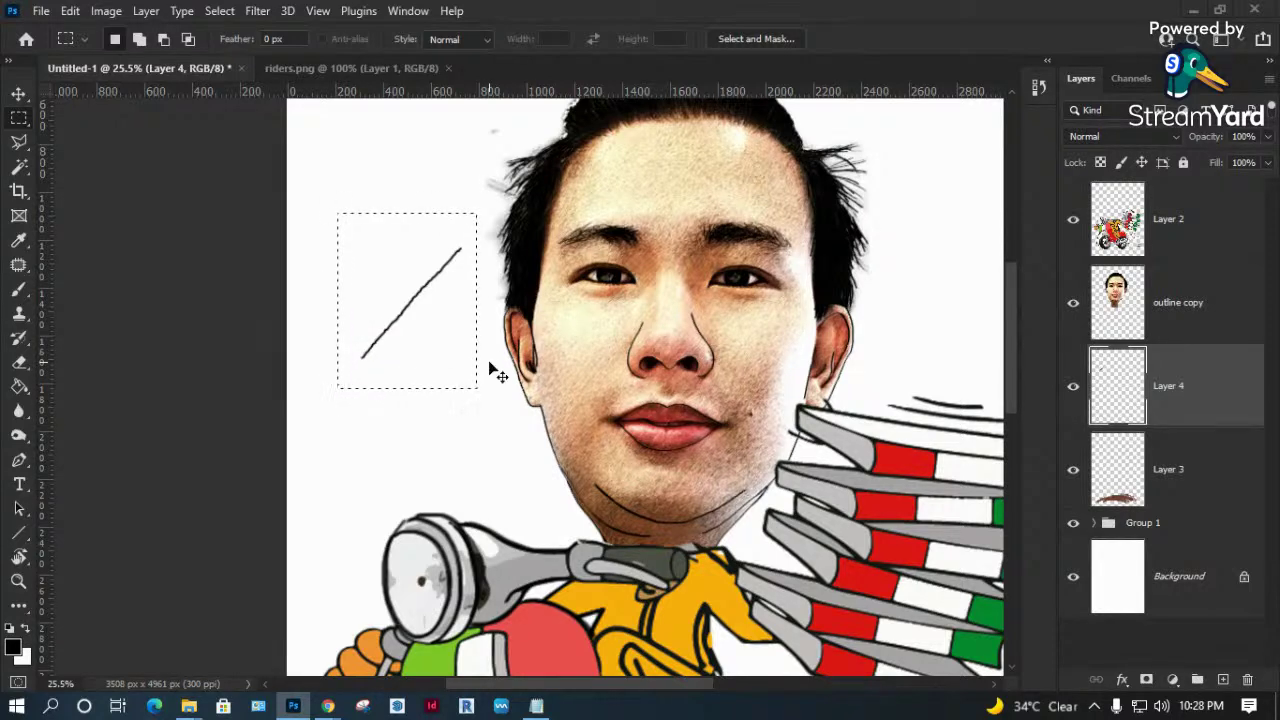
Define the line as brush preset 'Sampled Brush 609' and fit the image on screen.
key(v)
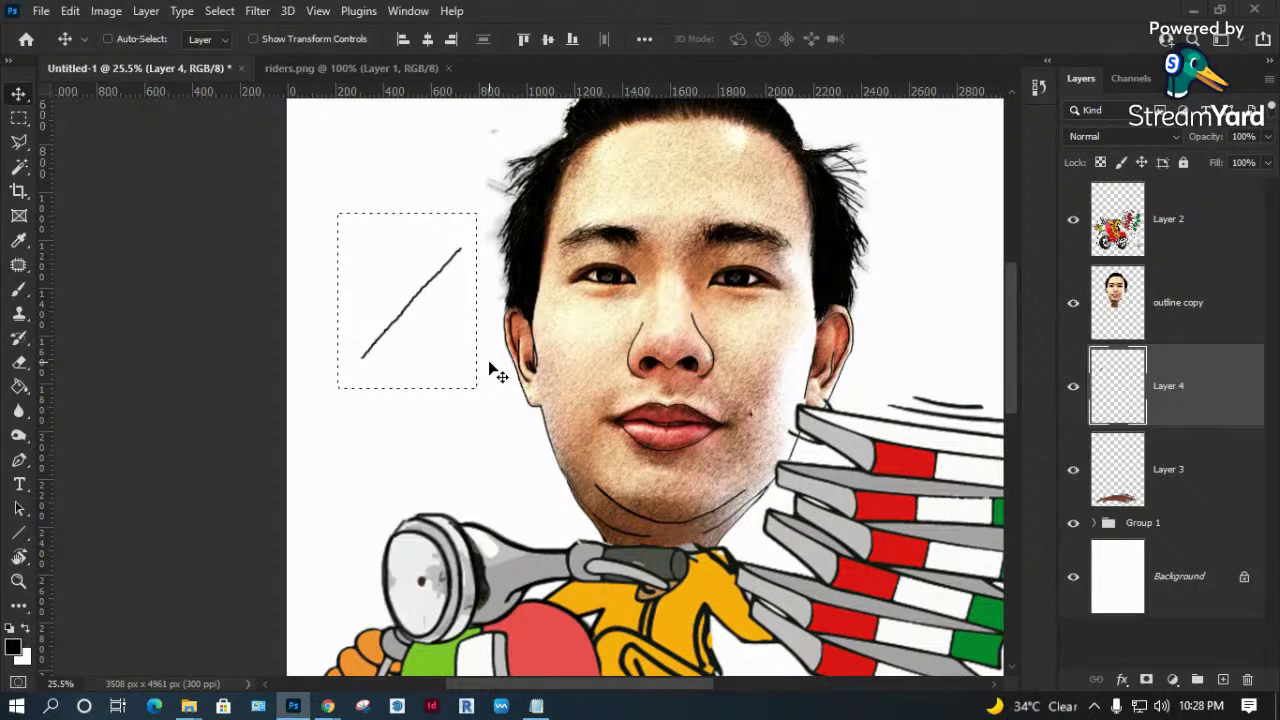
key(ctrl+d)
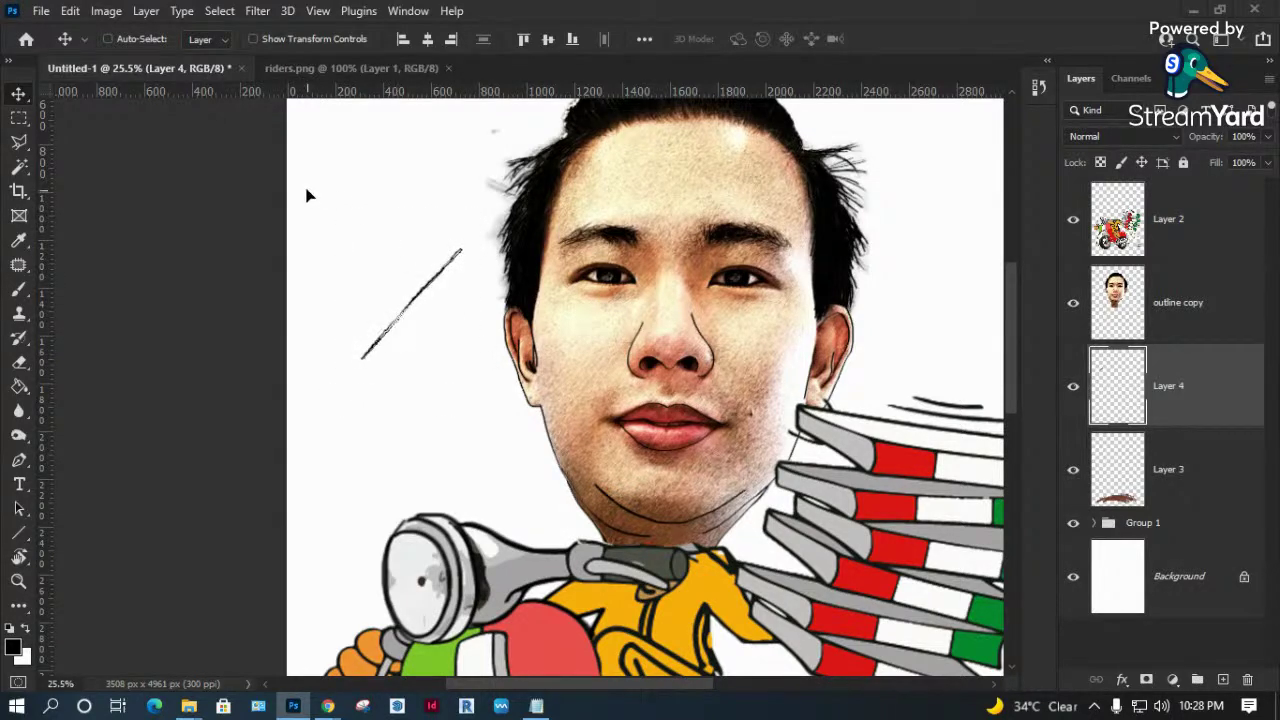
click(70, 11)
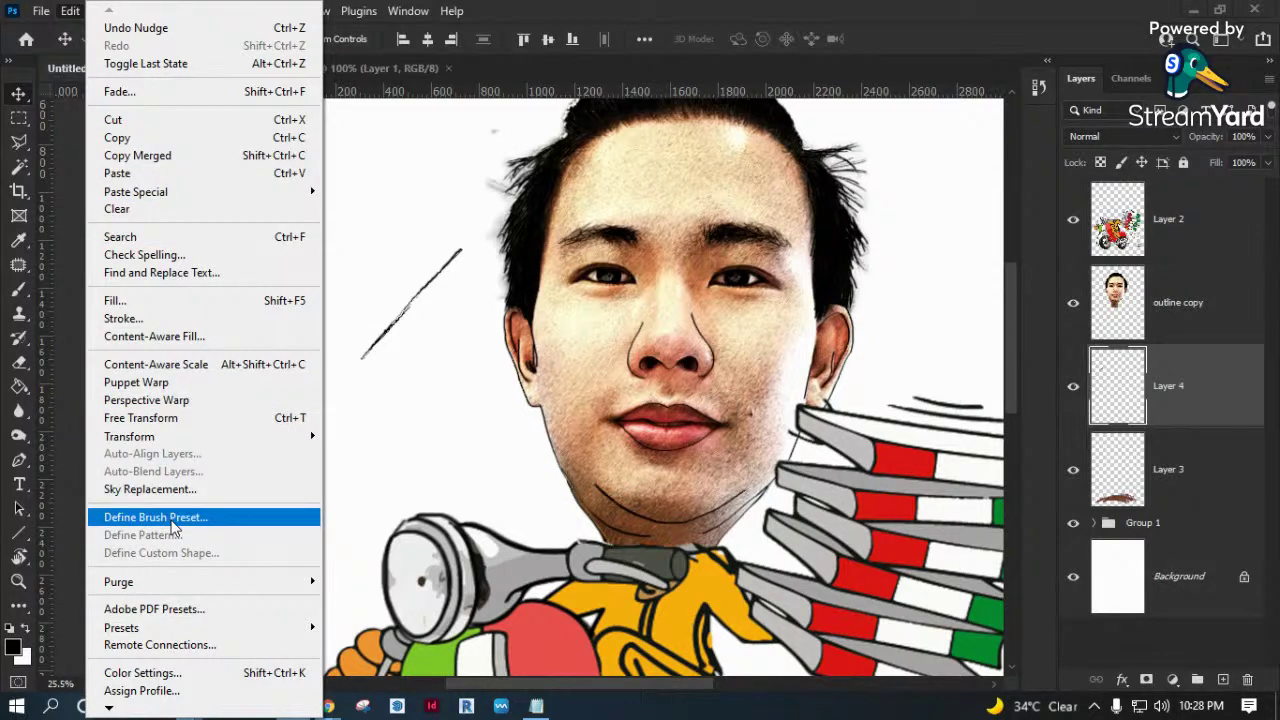
click(172, 517)
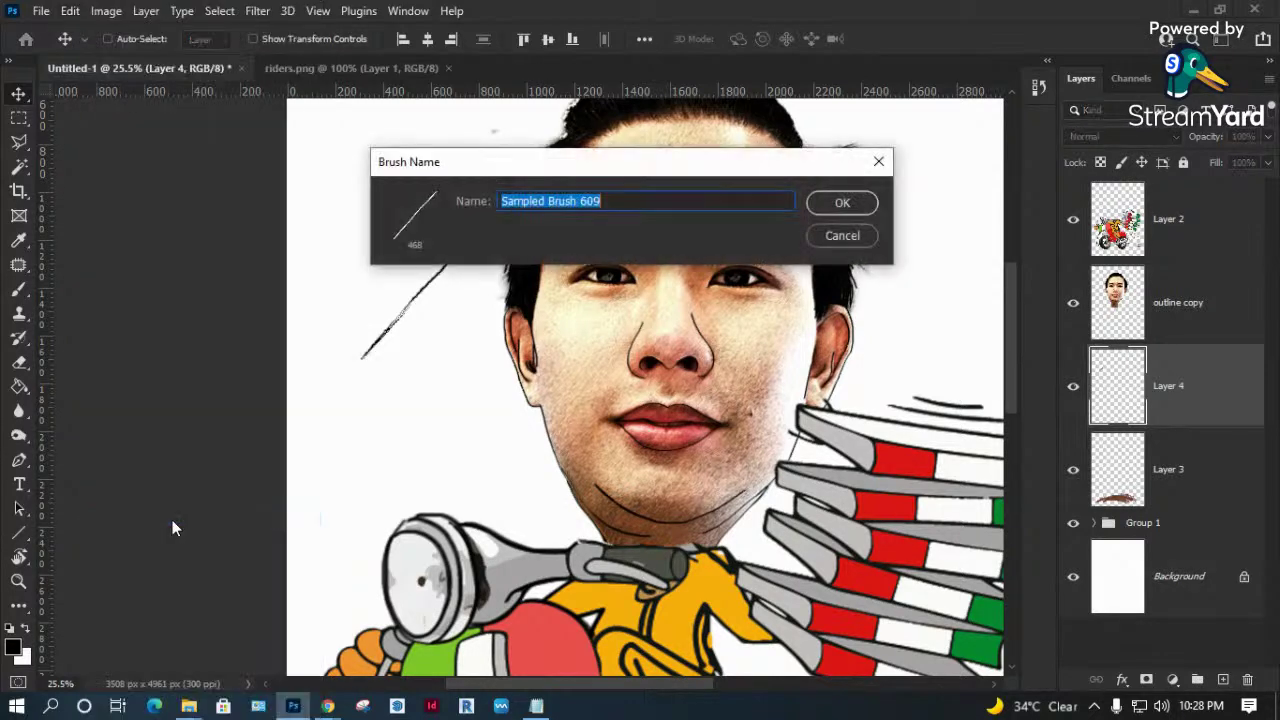
click(842, 203)
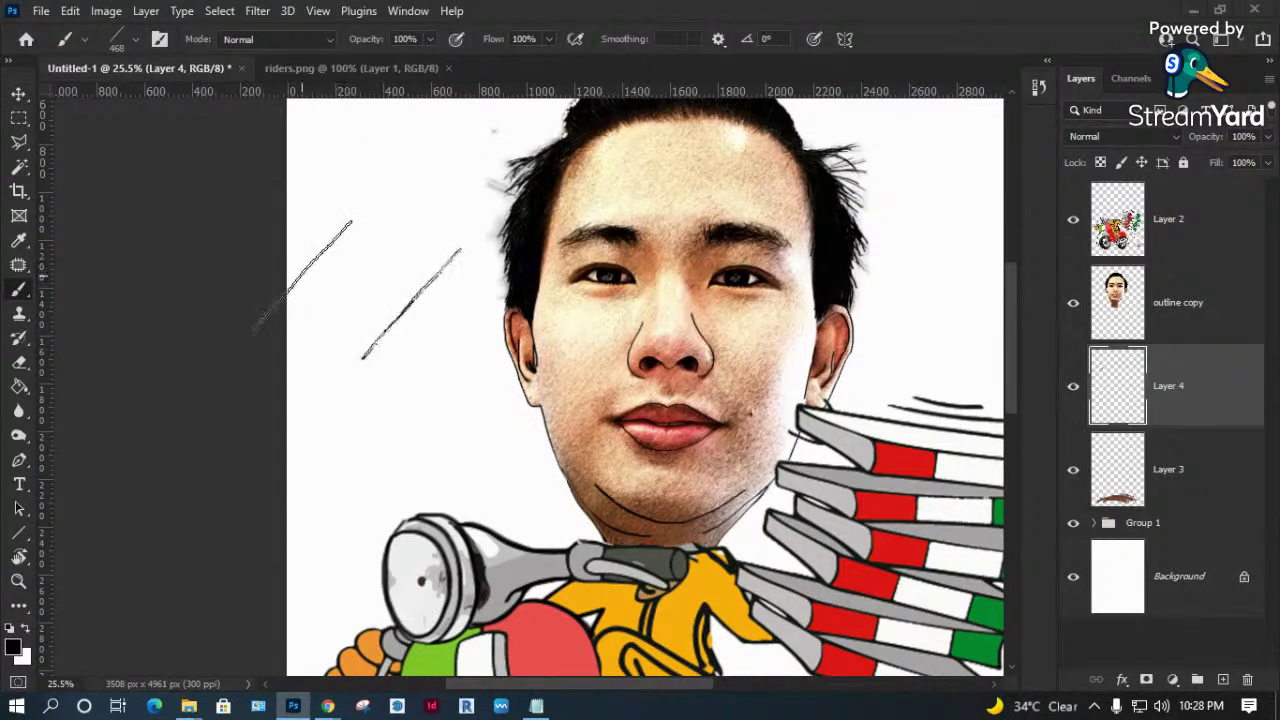
key(ctrl+z)
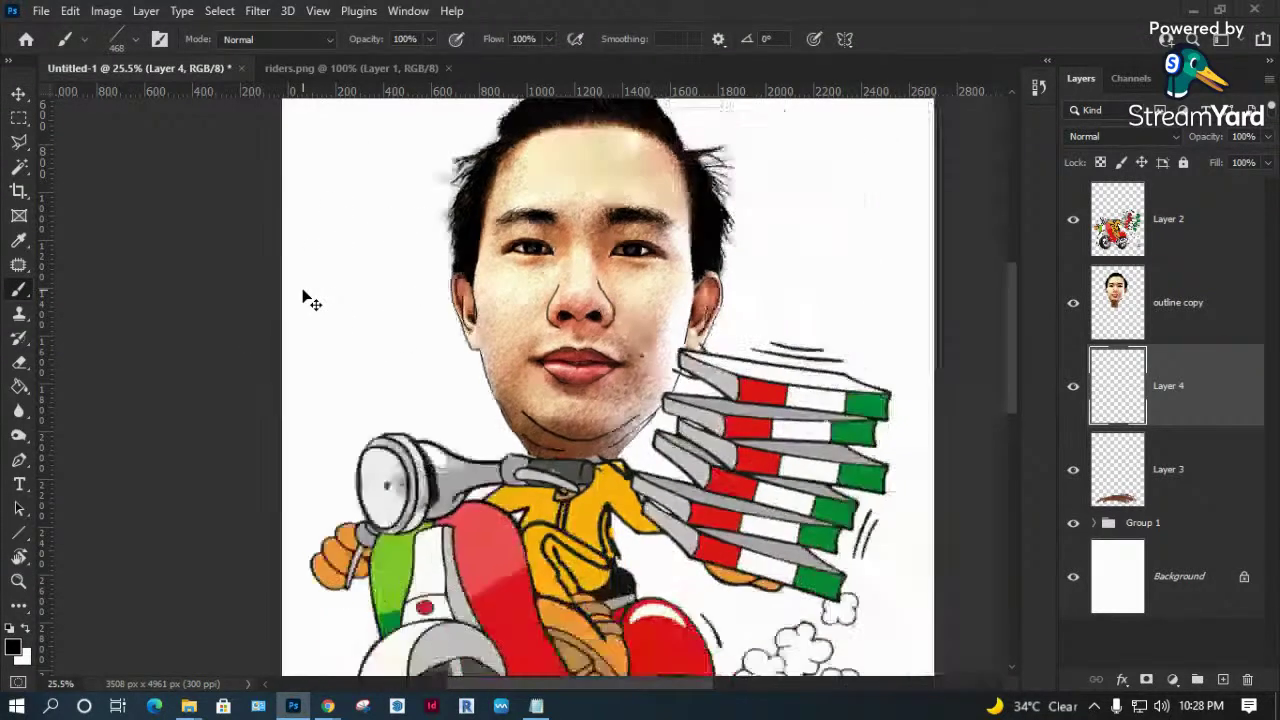
key(ctrl+0)
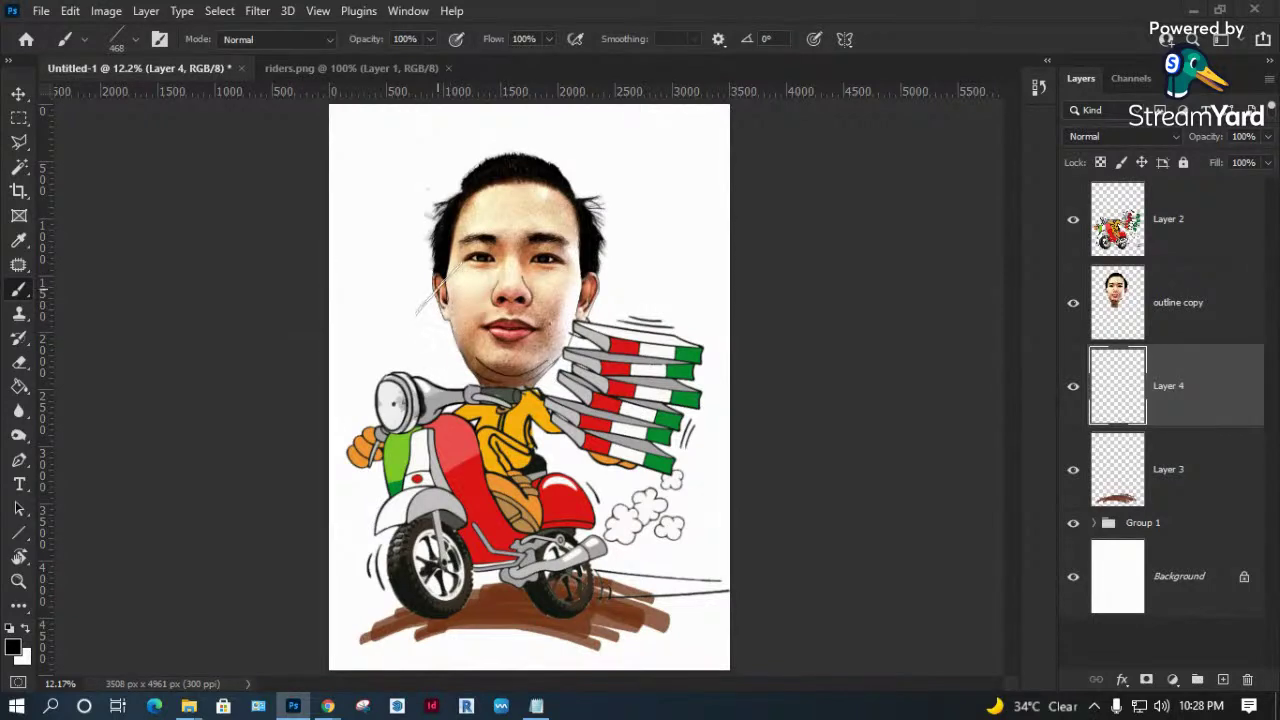
Enlarge the custom brush to 600 px and sample the scooter's red, darkened to cc2524.
right_click(455, 252)
key(bracketright)
key(bracketright)
key(i)
click(488, 508)
click(12, 648)
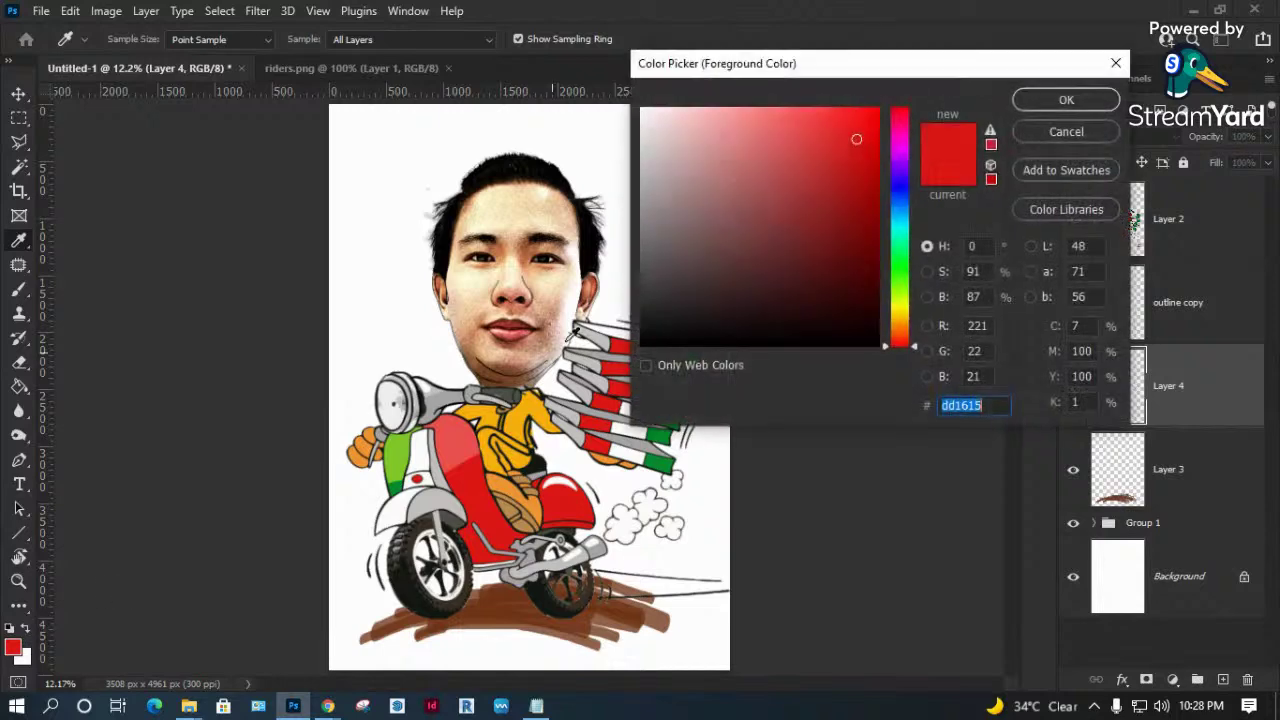
click(826, 163)
click(837, 154)
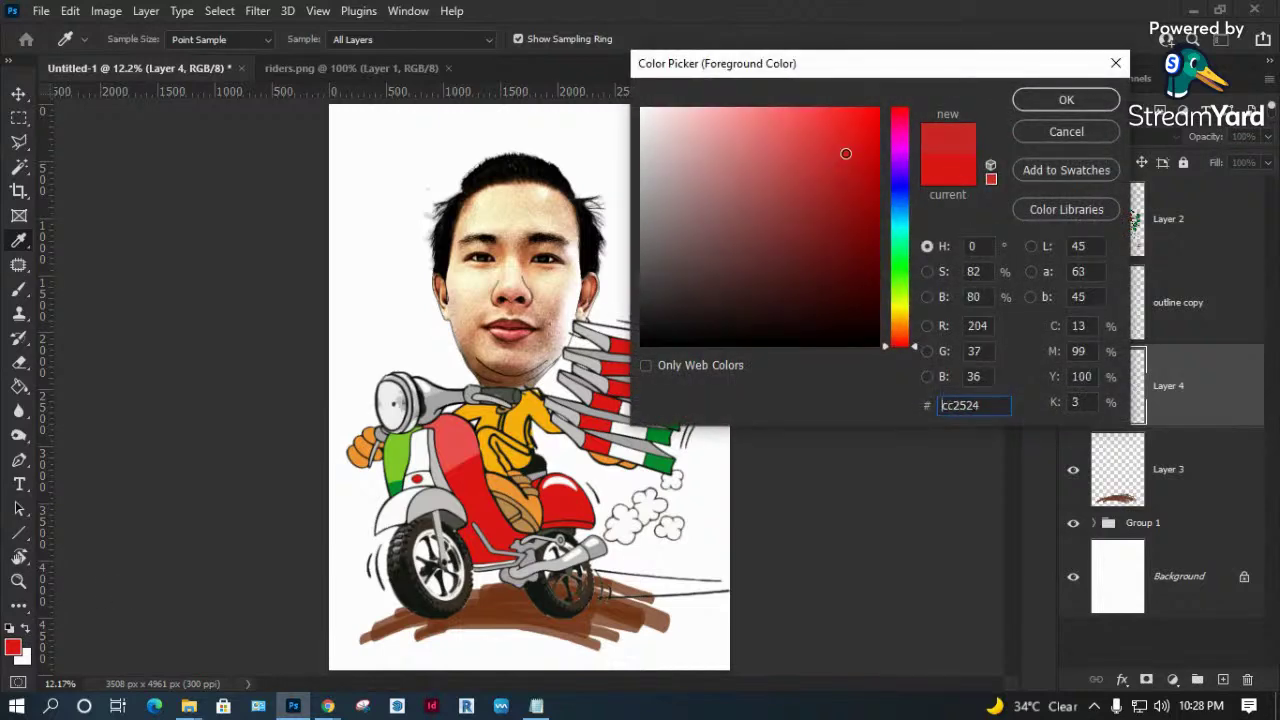
Confirm the darker red, test red hatching on both sides of the head, undo it.
click(1066, 100)
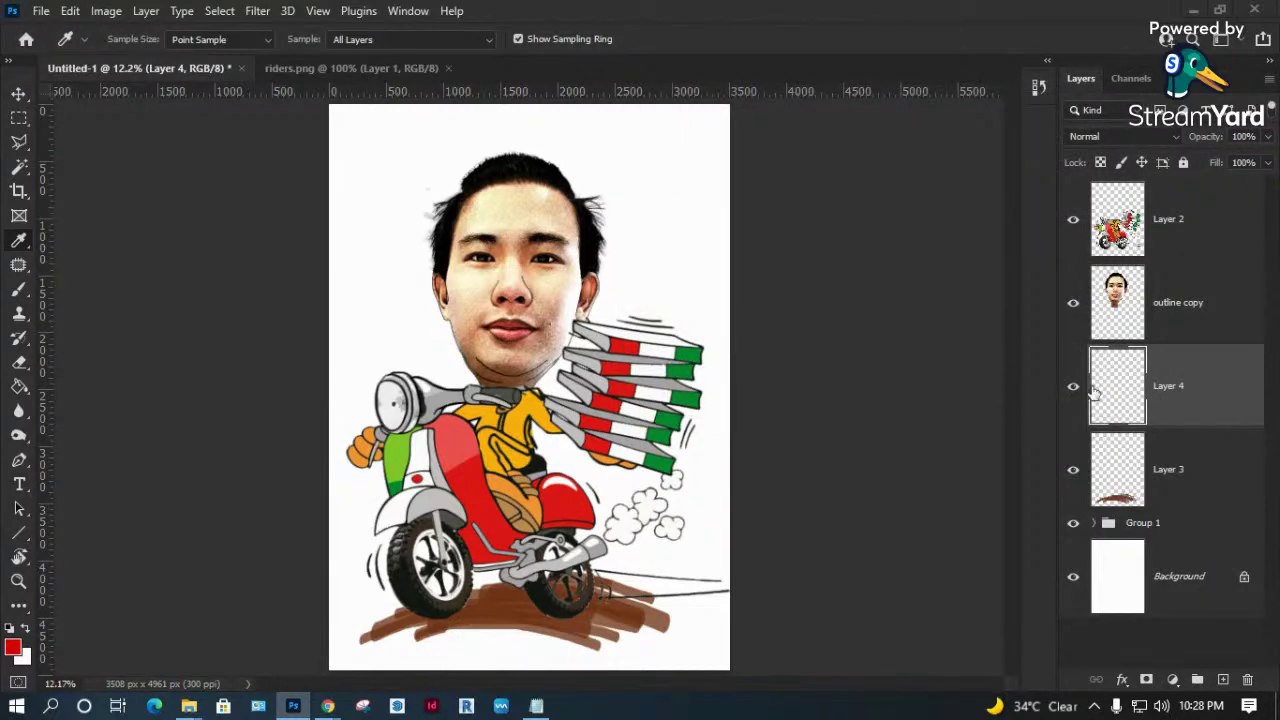
key(b)
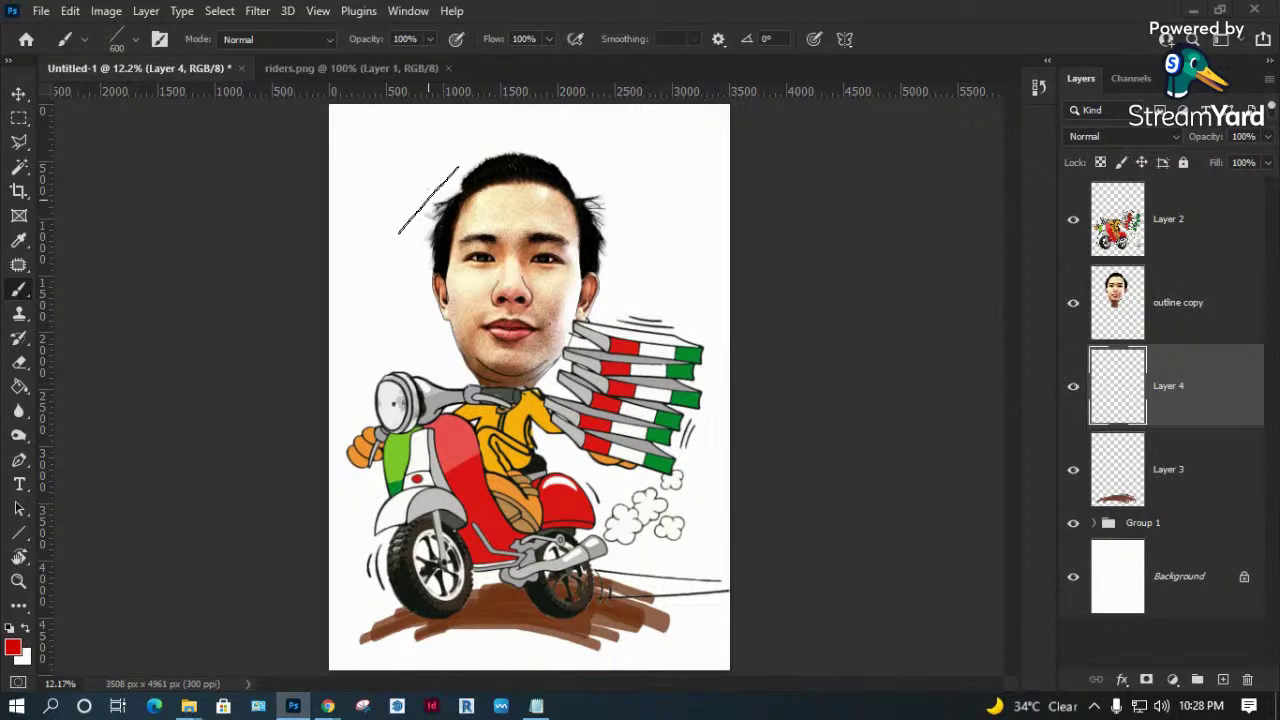
mouse_move(430, 270)
mouse_down()
mouse_move(420, 230)
mouse_move(410, 350)
mouse_move(430, 385)
mouse_up()
mouse_move(610, 195)
mouse_down()
mouse_move(645, 320)
mouse_move(630, 330)
mouse_up()
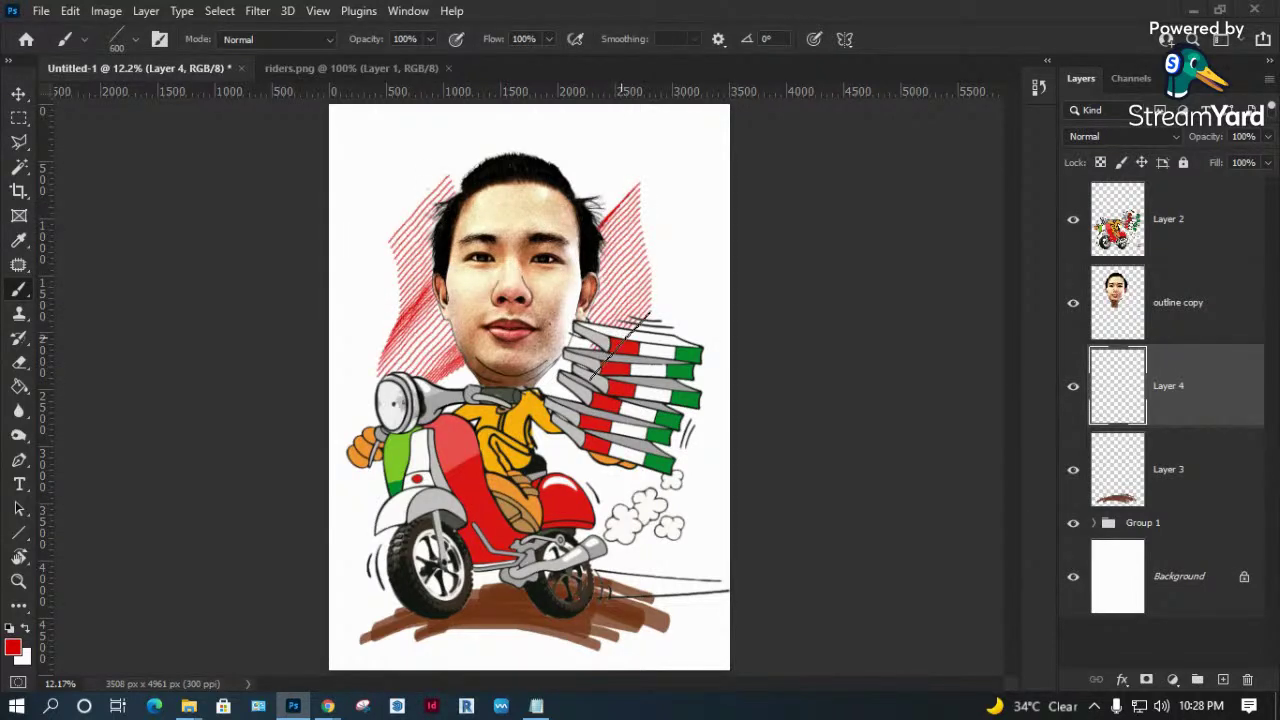
key(ctrl+z)
key(ctrl+z)
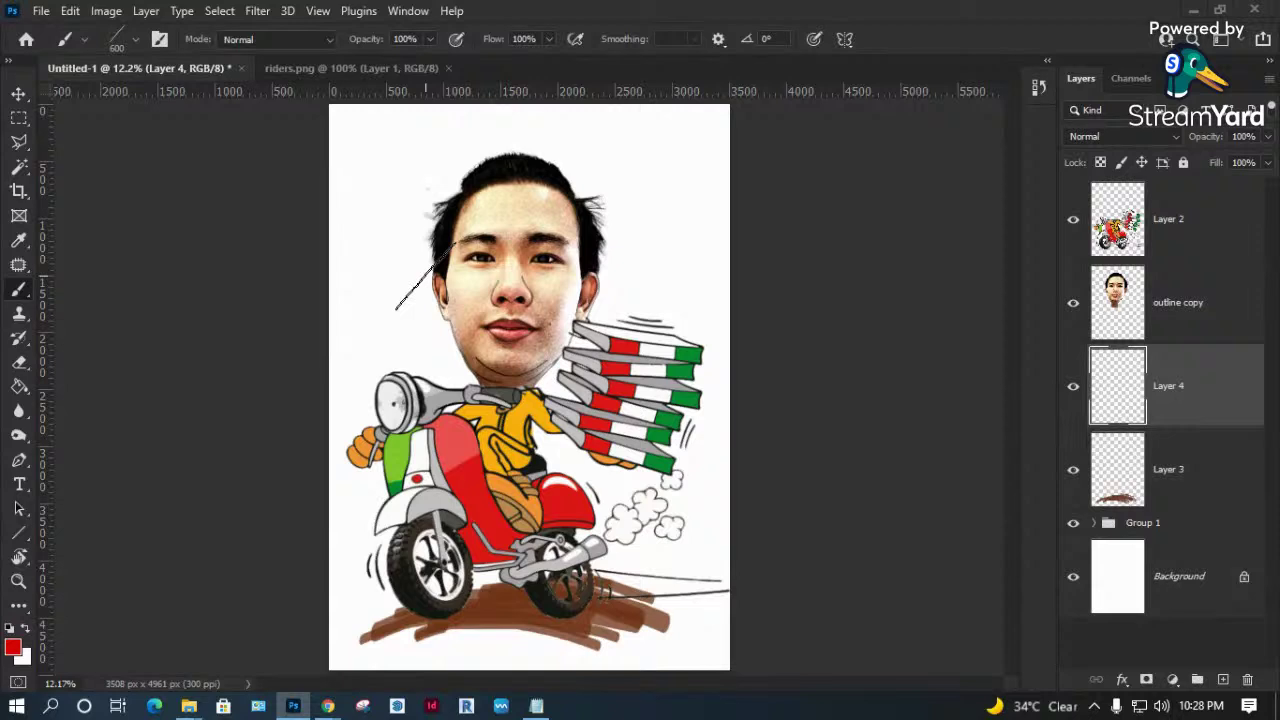
key(F5)
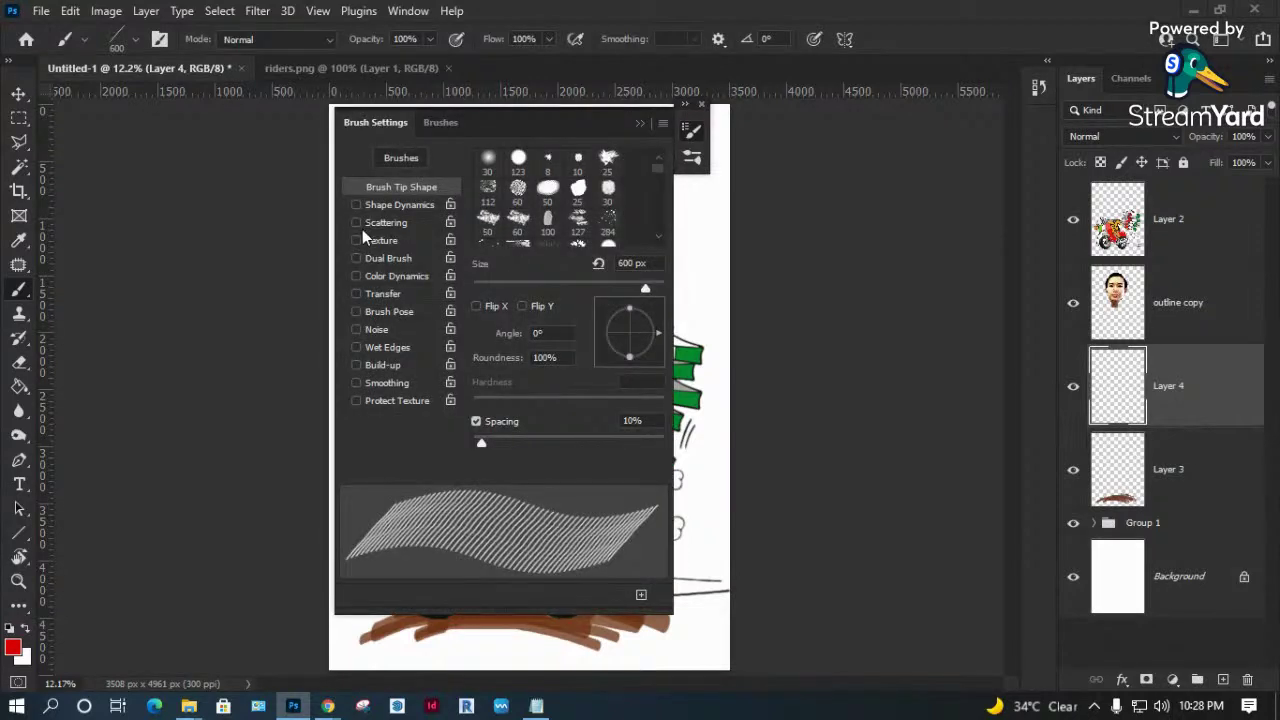
Enable brush Scattering at 88% and move the Brush Settings panel aside.
click(378, 223)
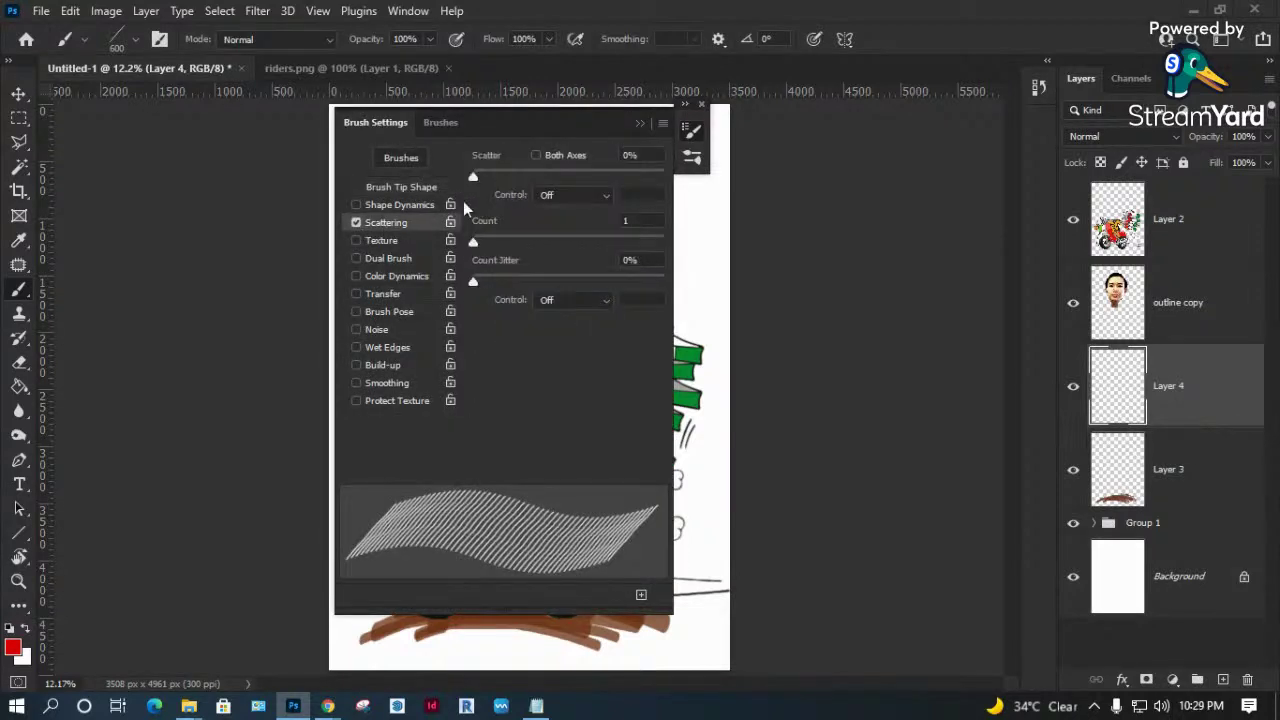
drag(474, 178, 490, 179)
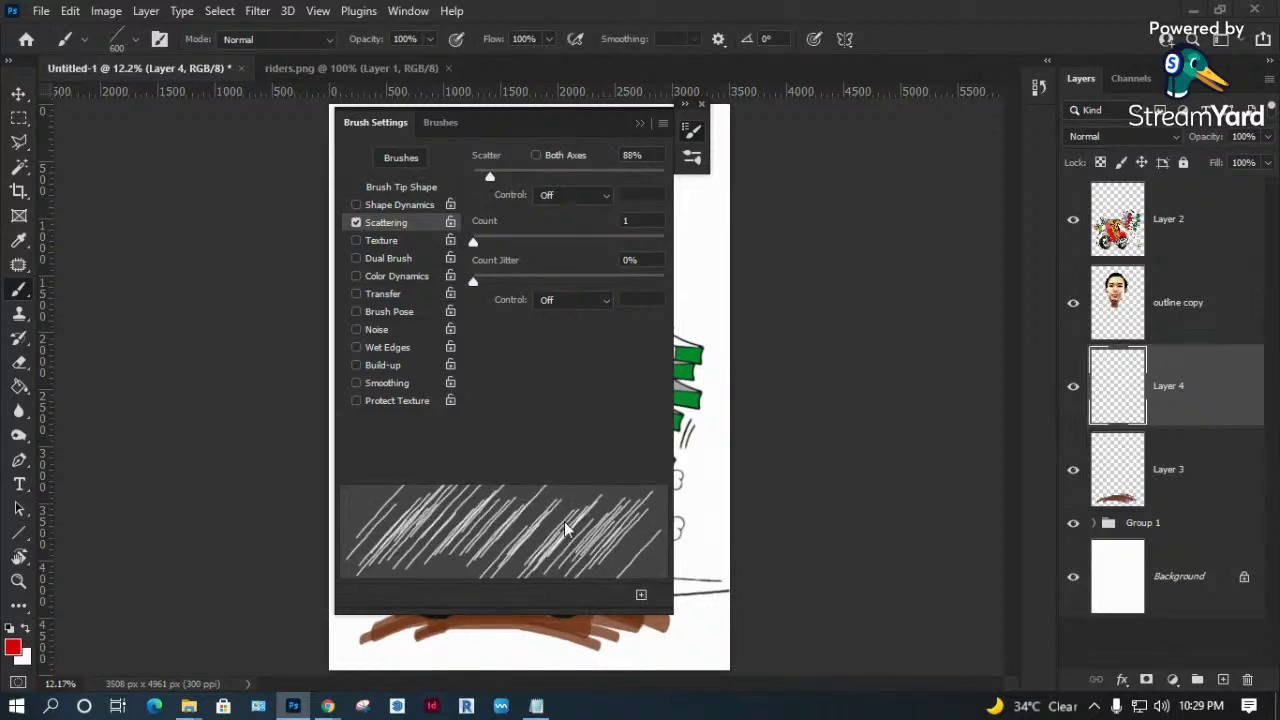
drag(548, 130, 1022, 214)
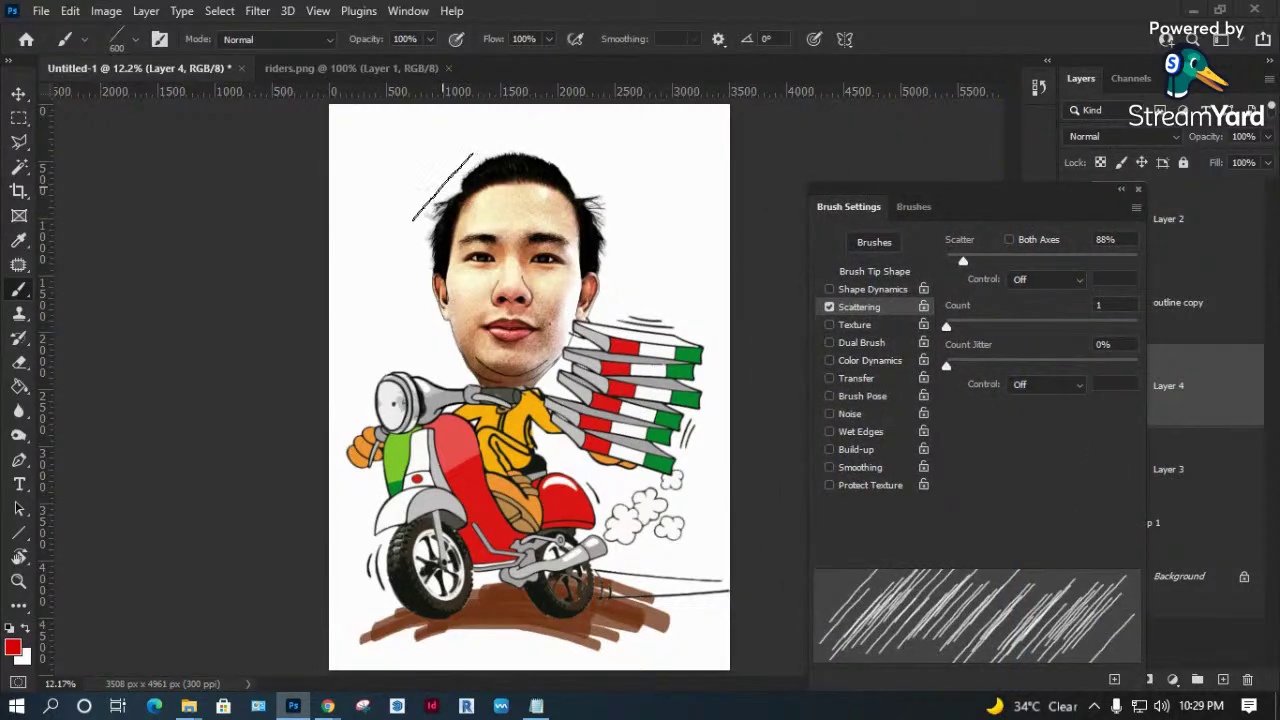
Hatch red around the head, hair, pizza boxes, neck and front wheel.
drag(455, 185, 450, 330)
mouse_move(598, 292)
mouse_down()
mouse_move(610, 240)
mouse_move(552, 188)
mouse_move(625, 300)
mouse_up()
drag(535, 415, 645, 515)
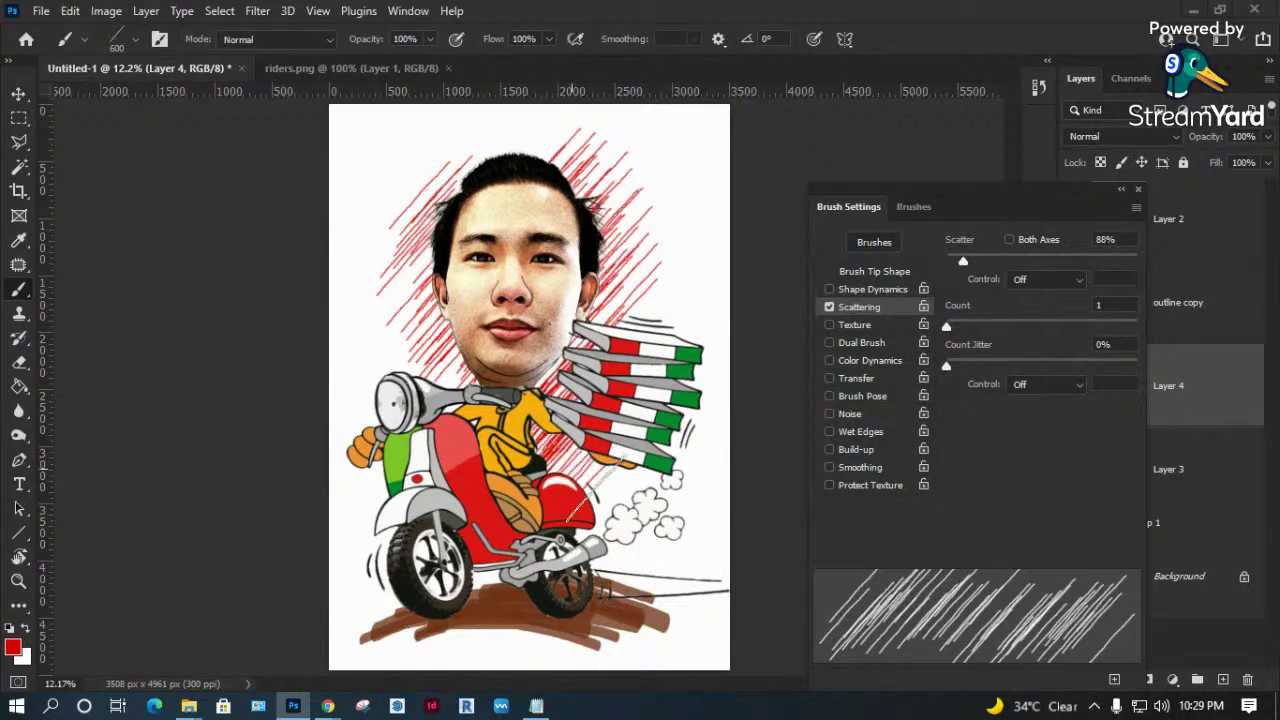
mouse_move(400, 480)
mouse_down()
mouse_move(360, 500)
mouse_move(420, 575)
mouse_up()
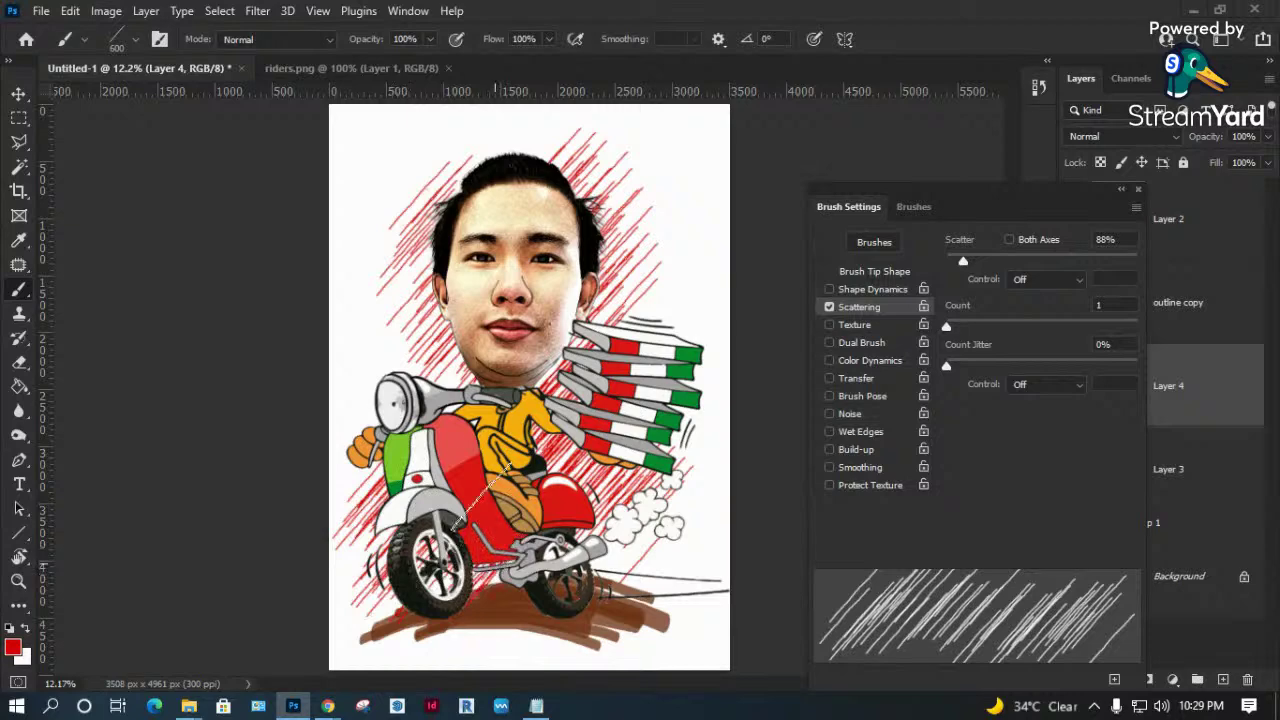
drag(426, 344, 395, 372)
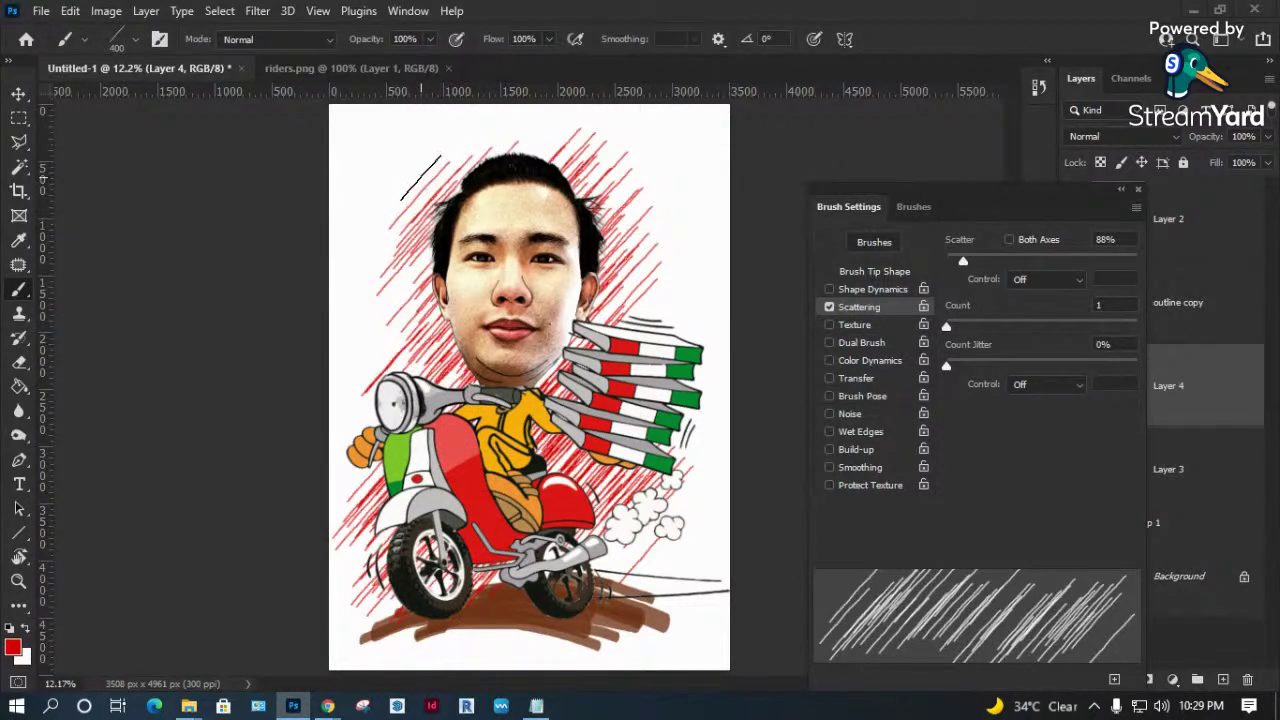
drag(415, 170, 428, 157)
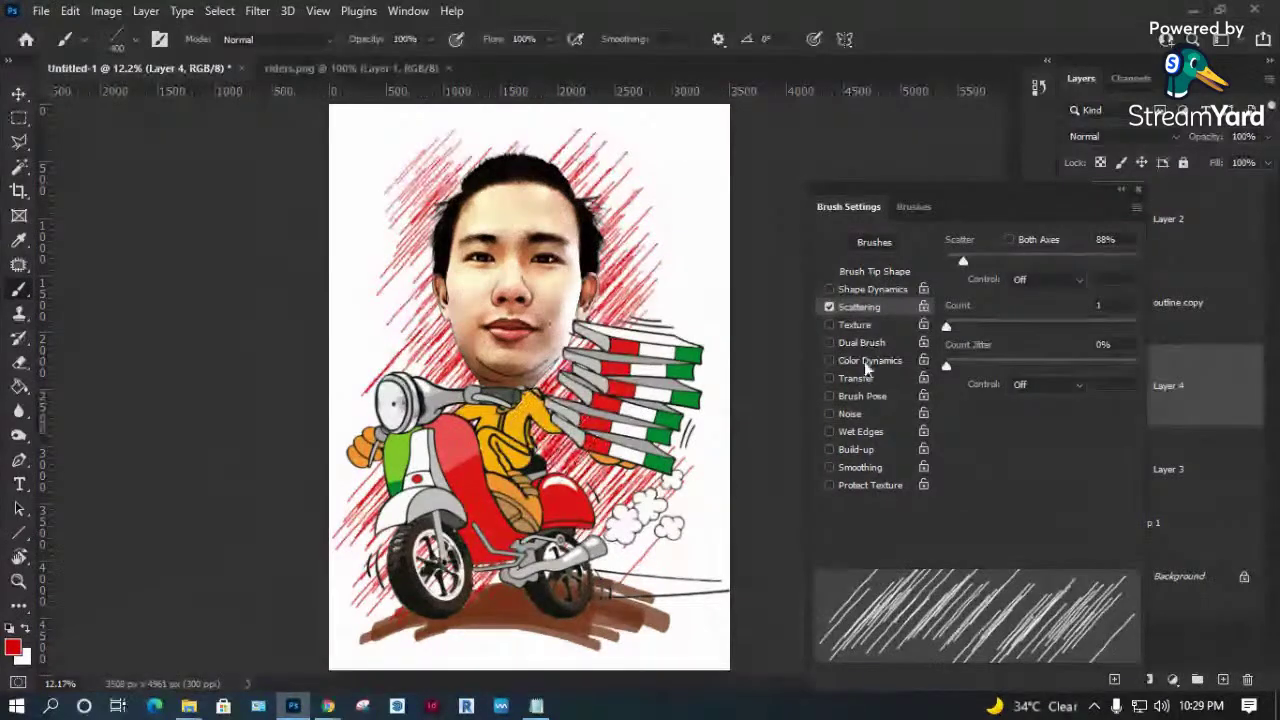
click(1121, 191)
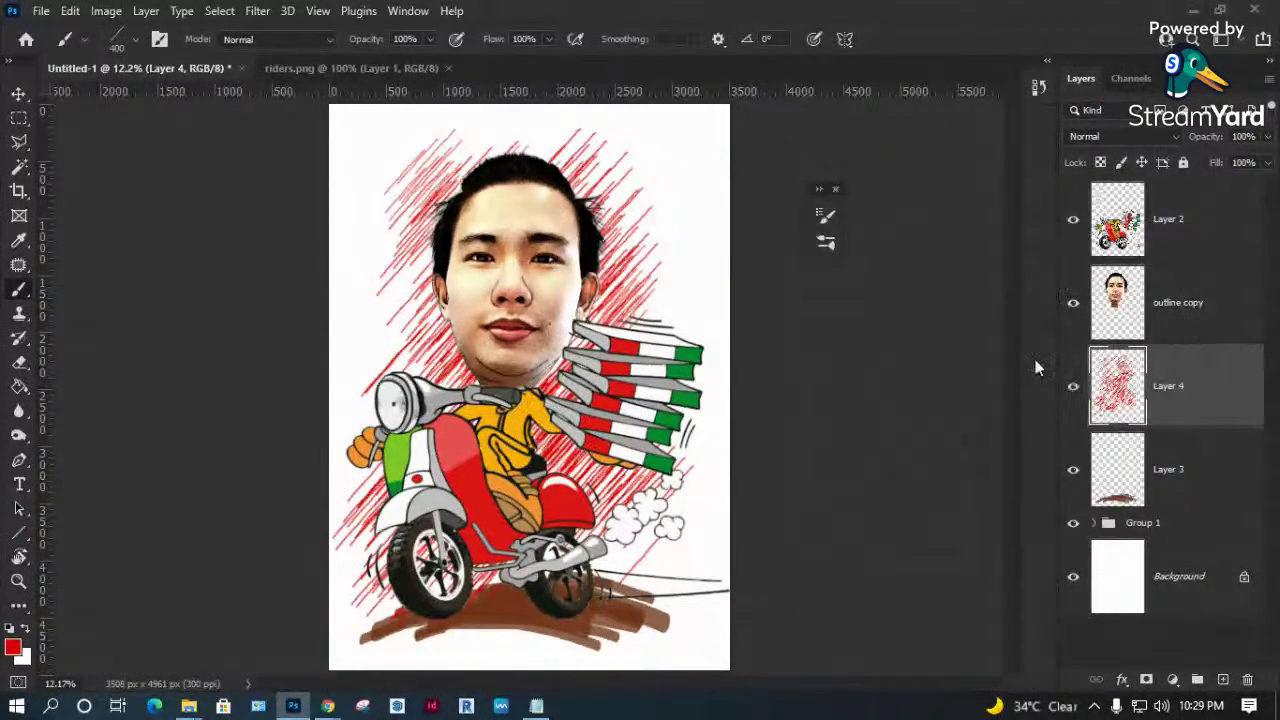
Add a new layer and choose a soft round brush enlarged to 800 px.
click(1221, 680)
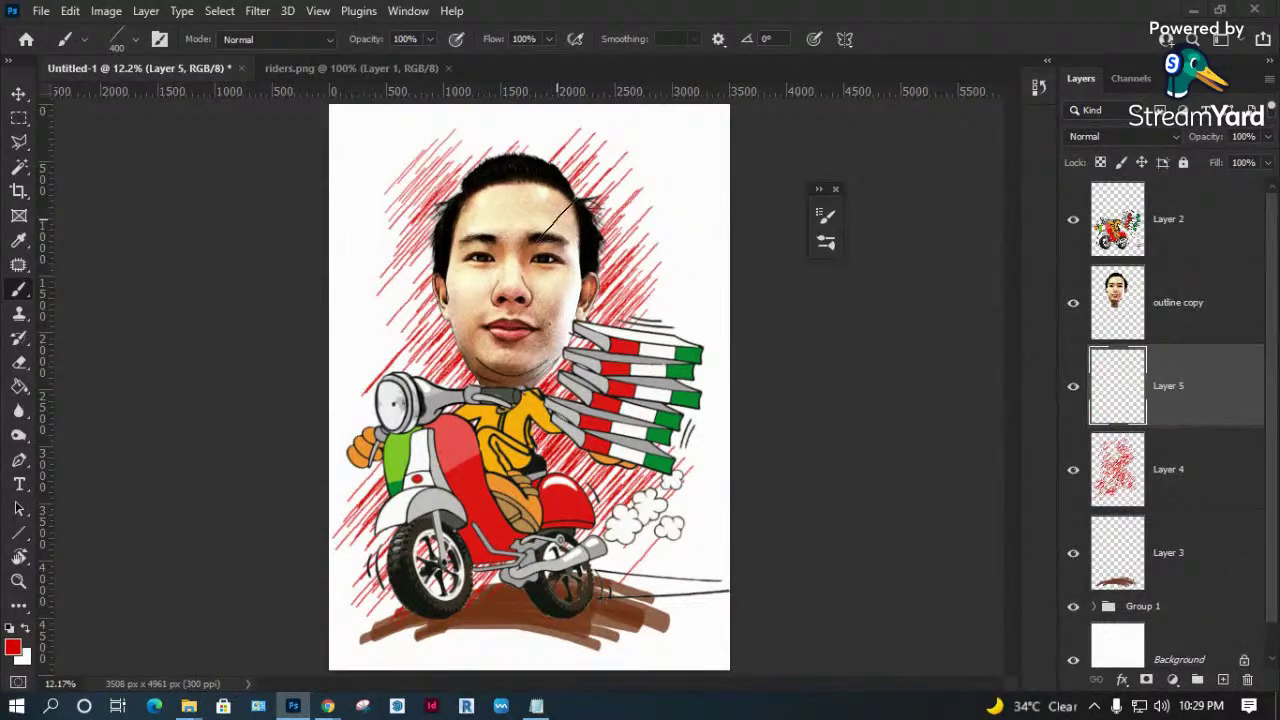
right_click(568, 205)
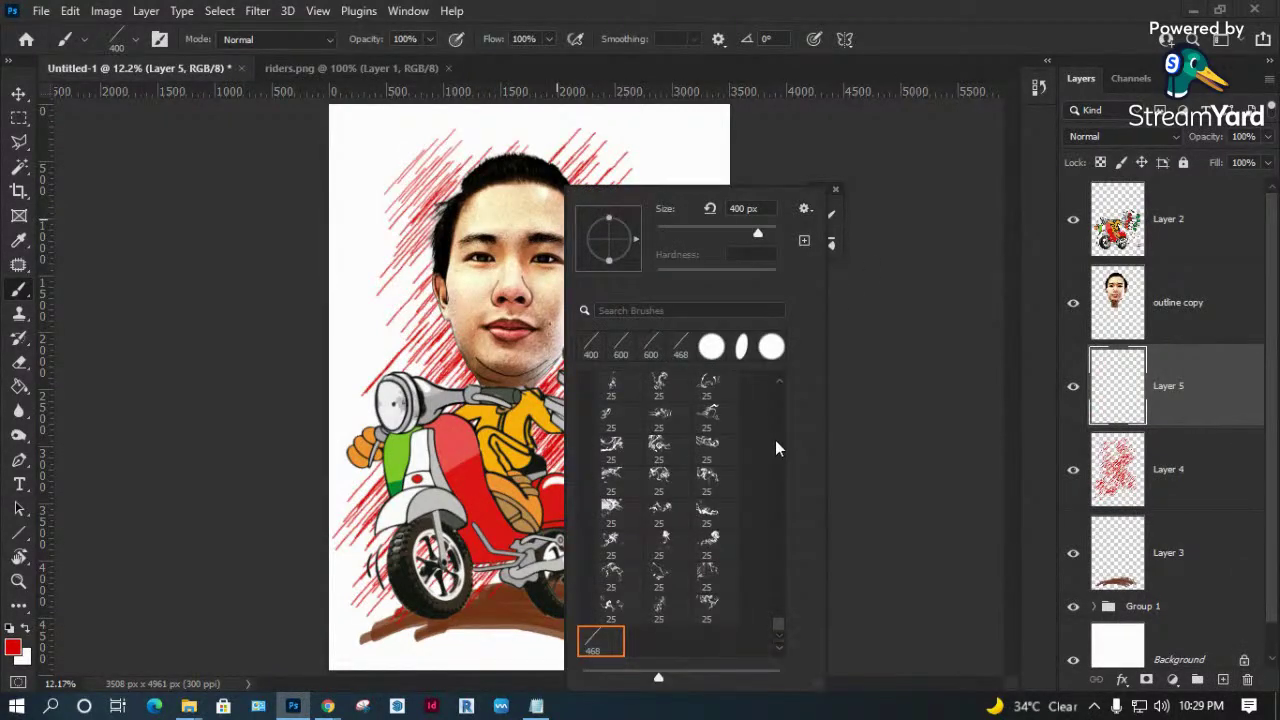
scroll(775, 440, up, 3)
scroll(775, 440, up, 5)
scroll(777, 576, up, 3)
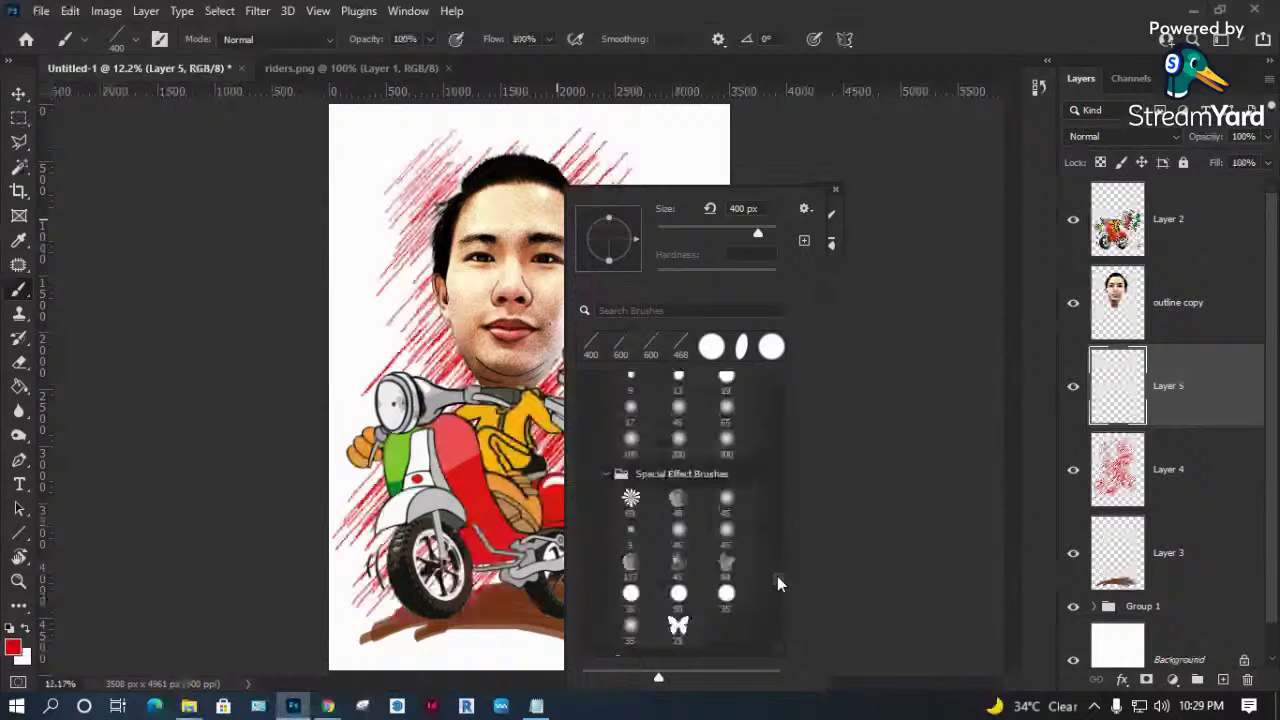
scroll(781, 486, up, 3)
scroll(782, 397, up, 3)
scroll(782, 400, up, 3)
click(630, 522)
click(924, 428)
key(bracketright)
key(bracketright)
key(bracketright)
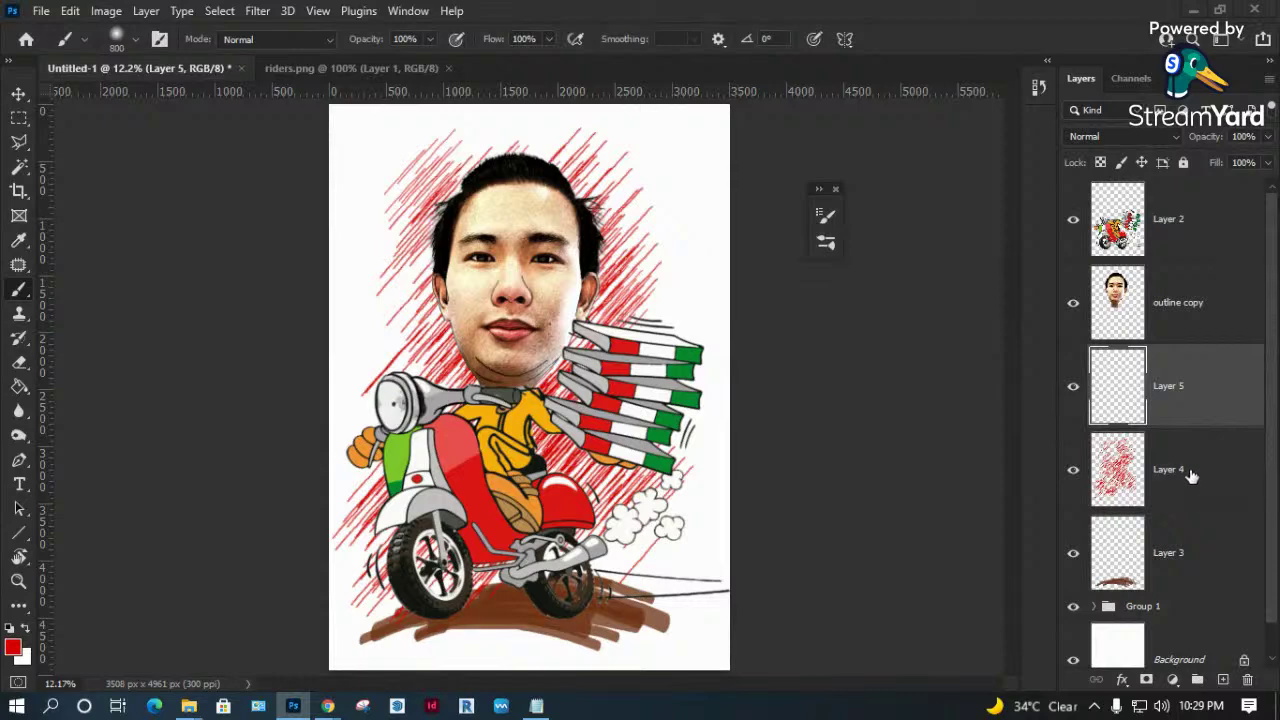
key(bracketright)
Paint soft red around the face and scooter, then lower Layer 5 opacity to 45%.
drag(438, 215, 442, 385)
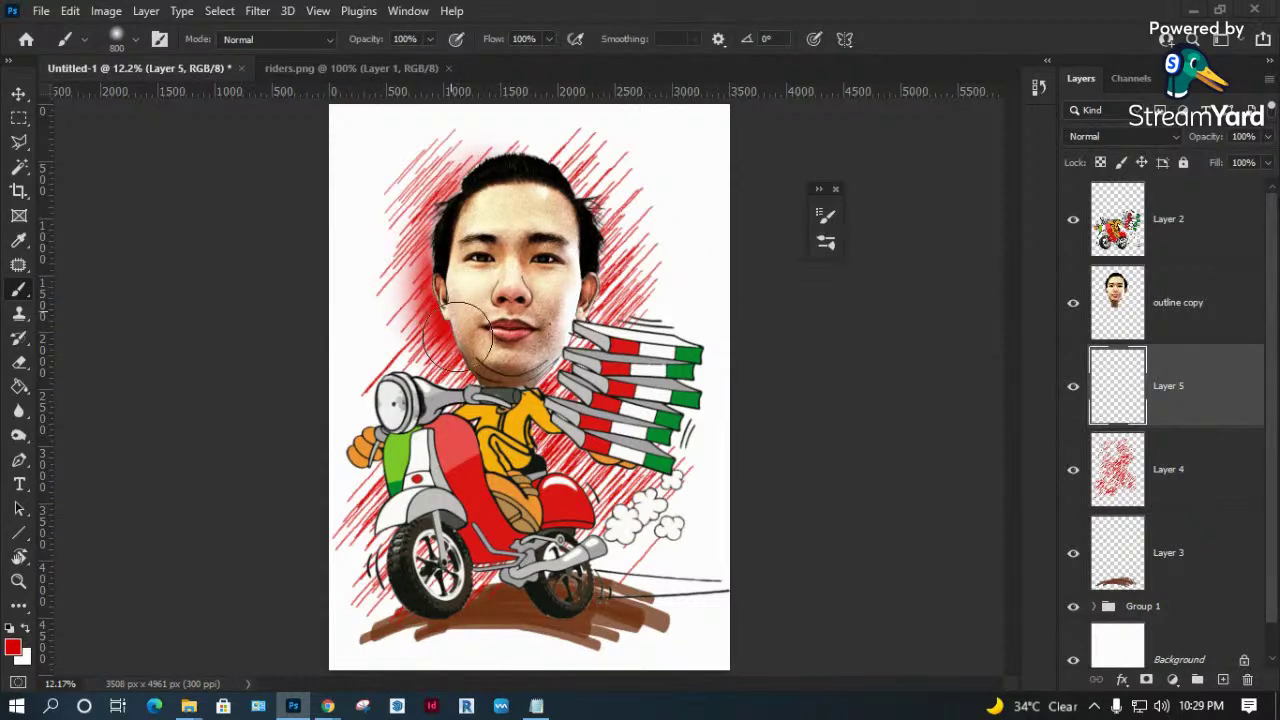
drag(425, 465, 380, 590)
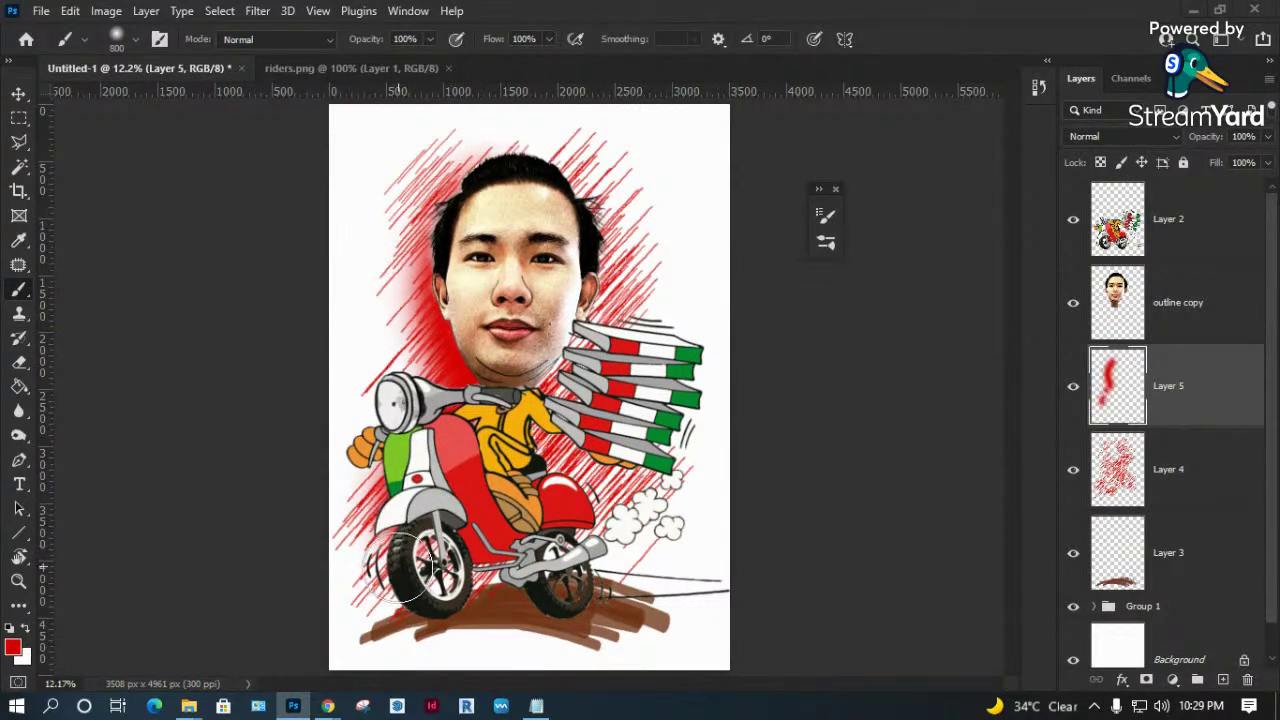
drag(527, 500, 543, 488)
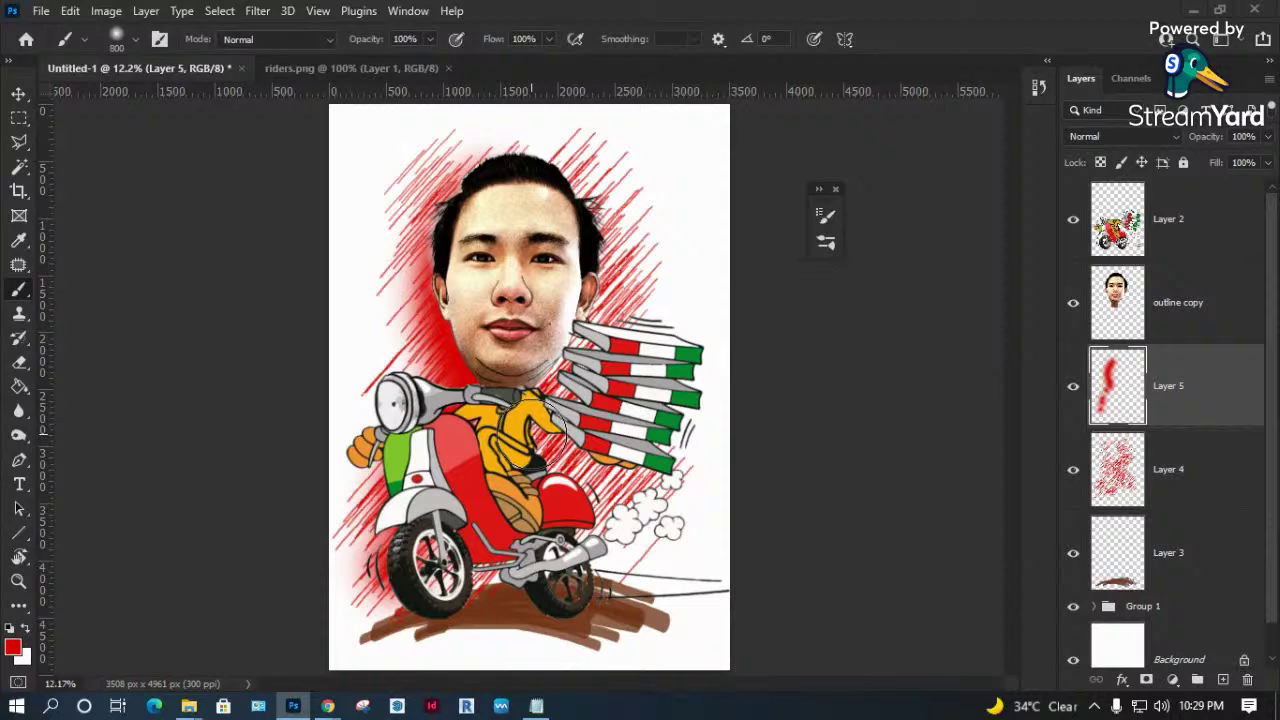
drag(540, 485, 510, 570)
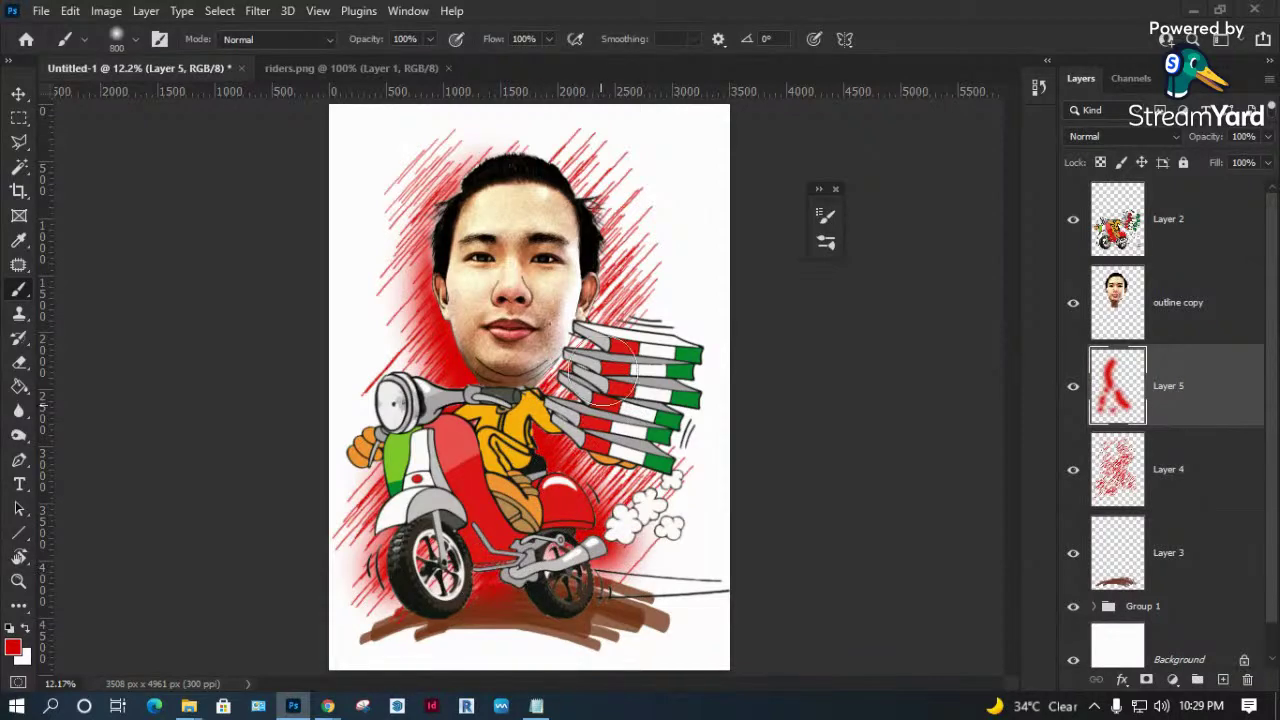
drag(550, 160, 600, 295)
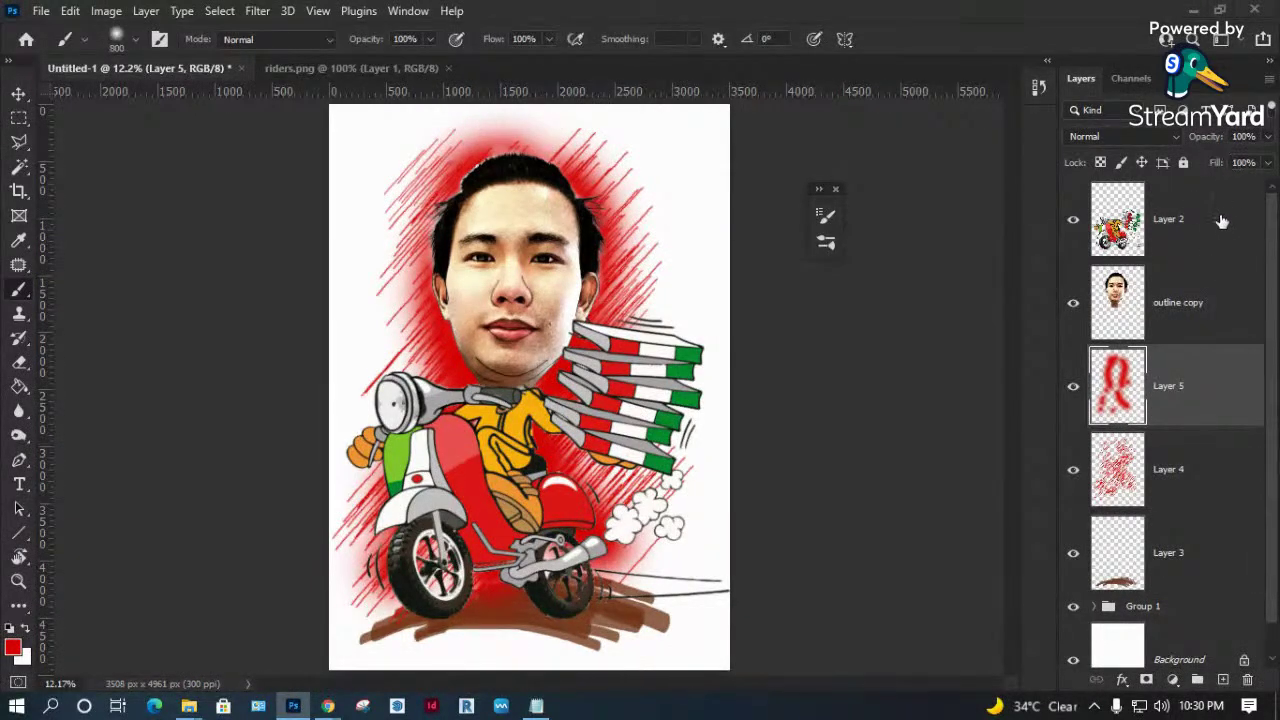
click(1267, 137)
drag(1267, 162, 1225, 162)
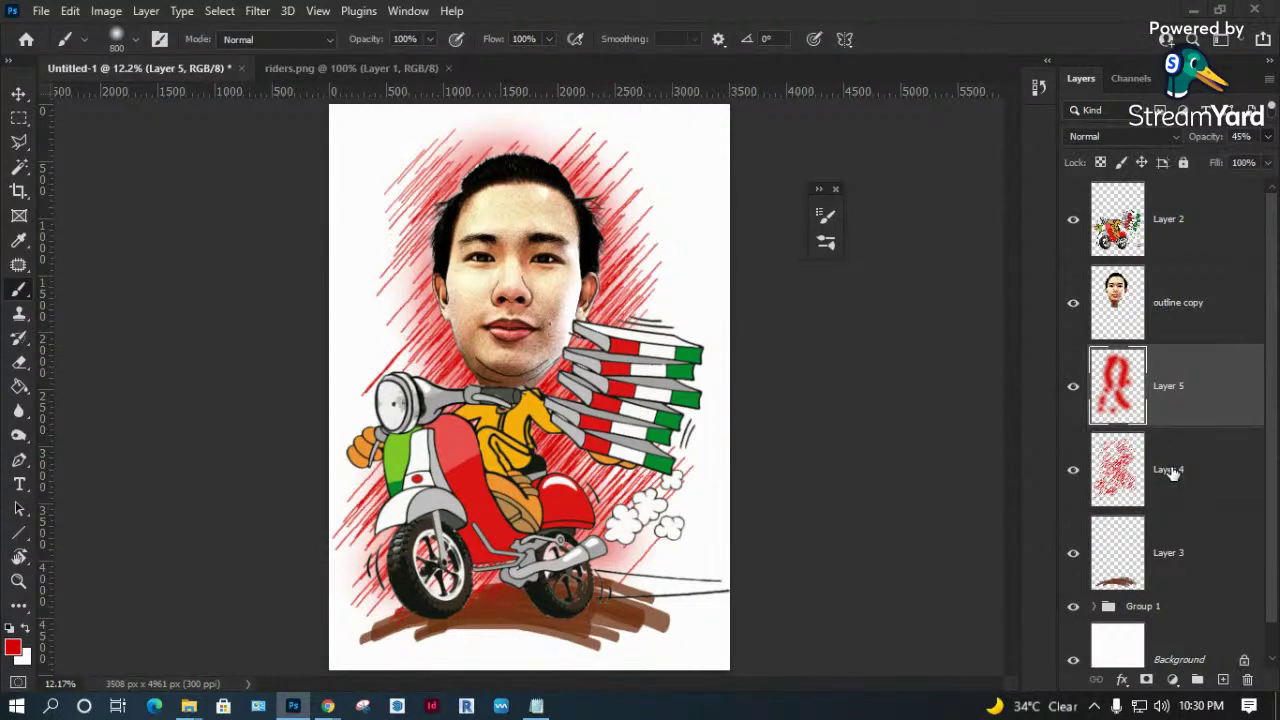
Lower Layer 4's red hatching to 50% opacity.
click(1165, 470)
click(1267, 137)
drag(1267, 162, 1222, 162)
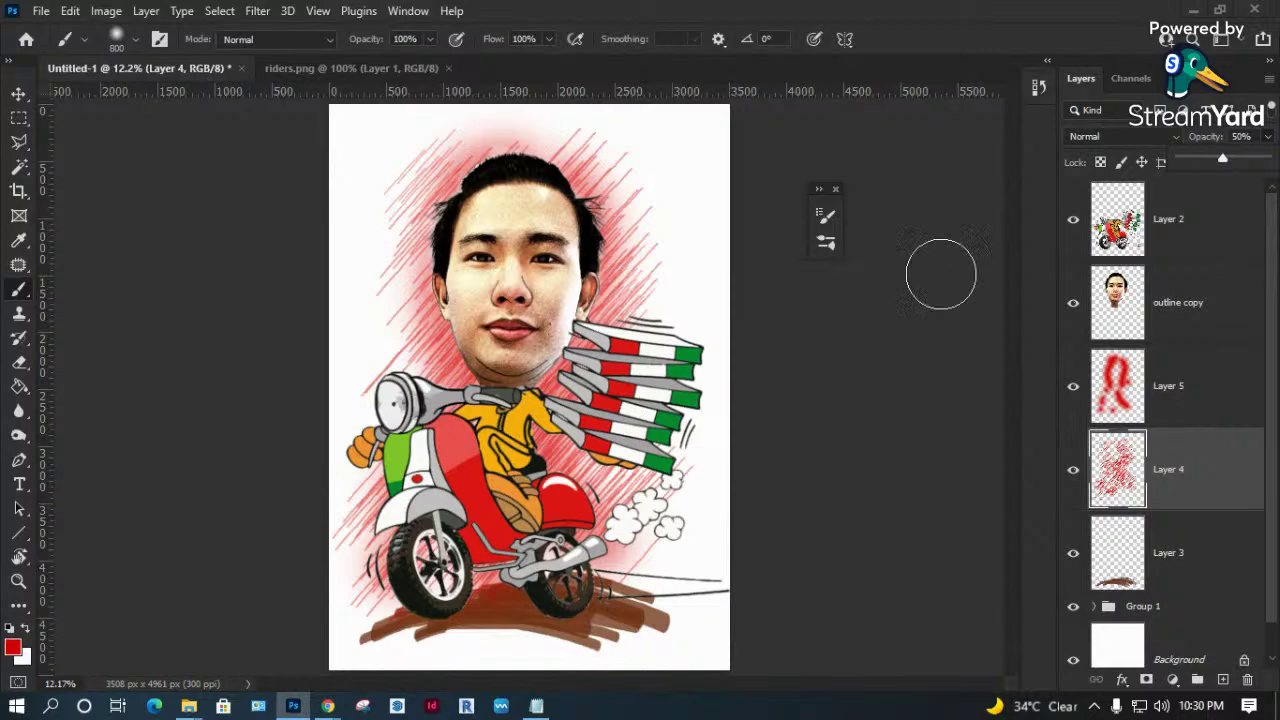
Zoom in on the face, select the outline copy layer, then fit the whole image.
key(z)
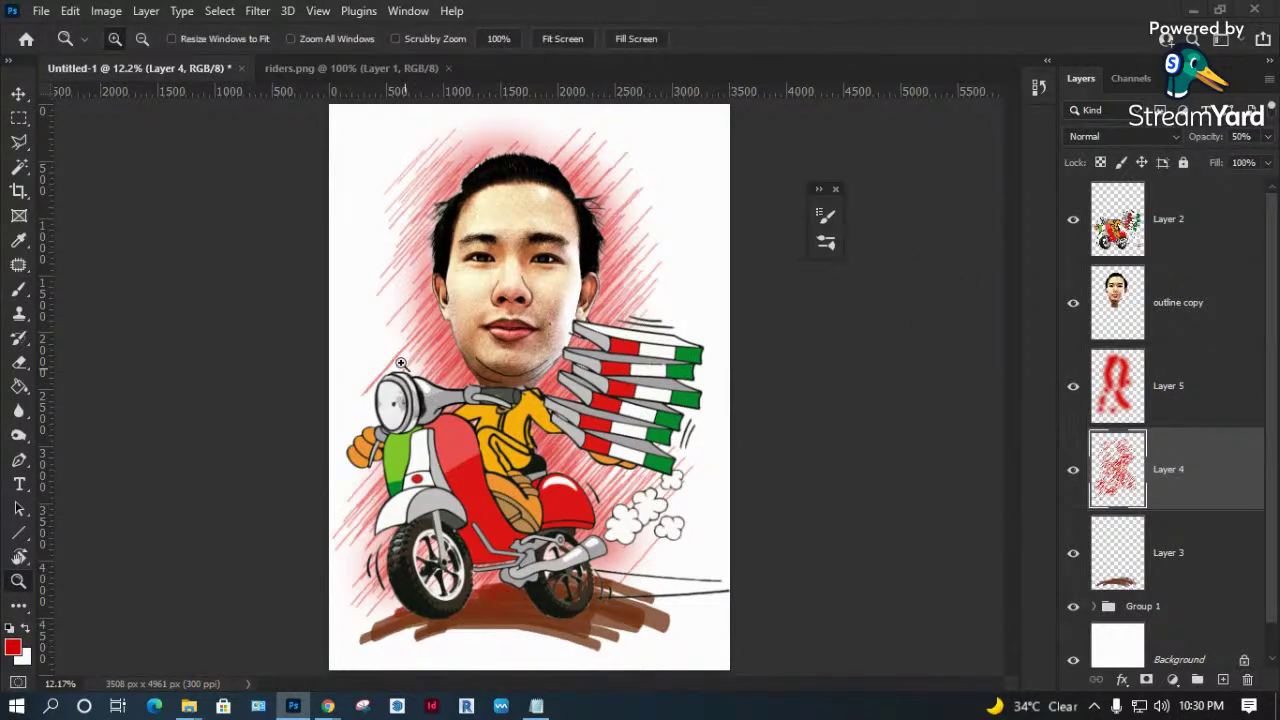
drag(386, 268, 655, 440)
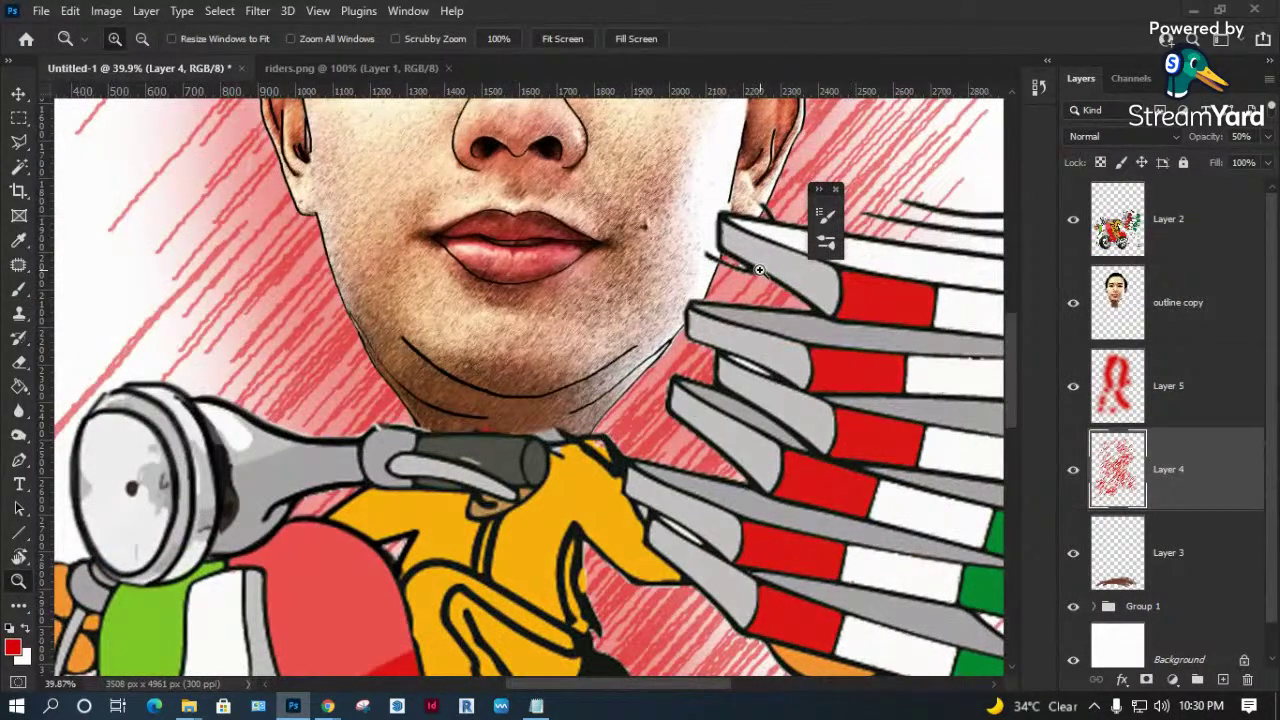
click(1165, 300)
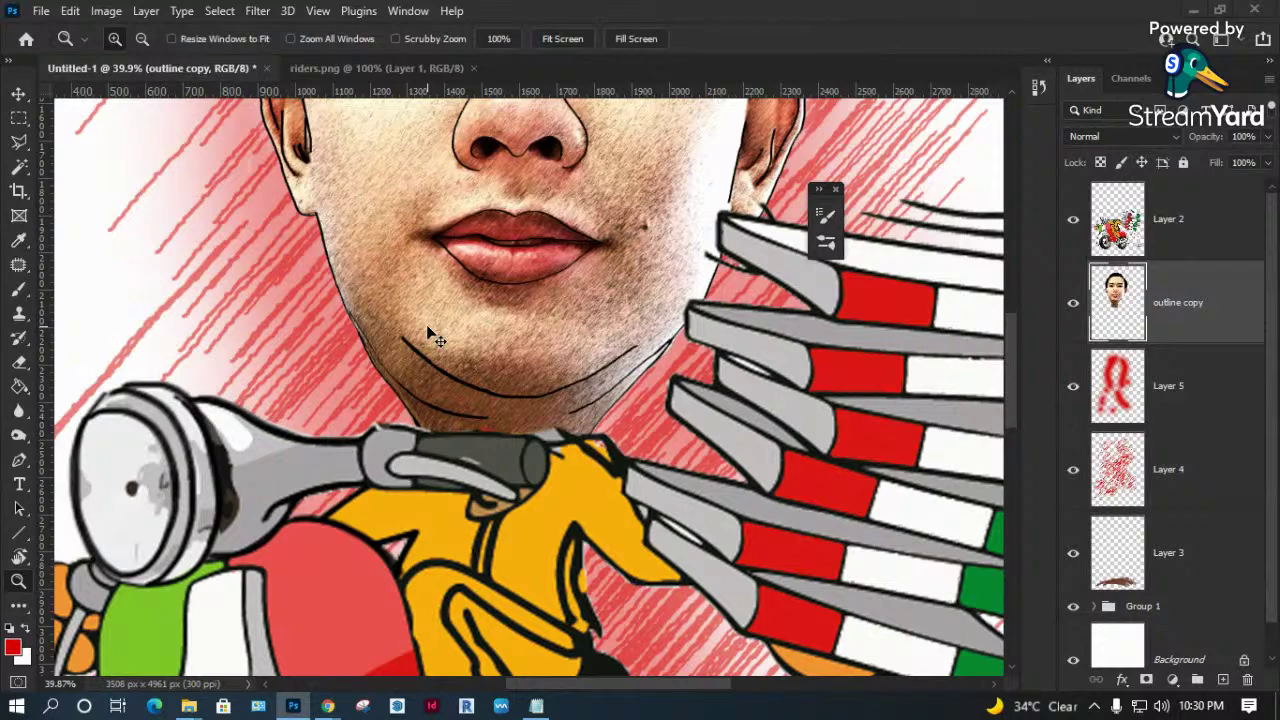
key(ctrl+0)
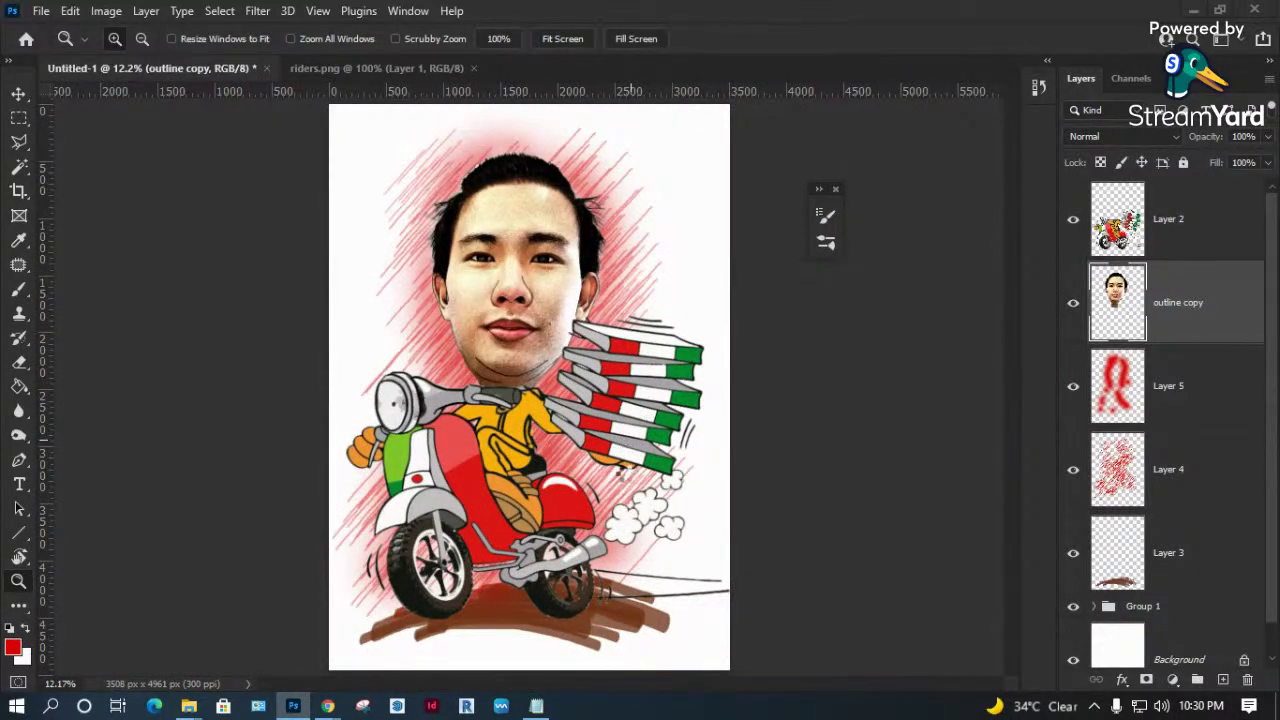
Add a 'MACKIE MOLINA' text layer and move it to the top of the layer stack.
key(t)
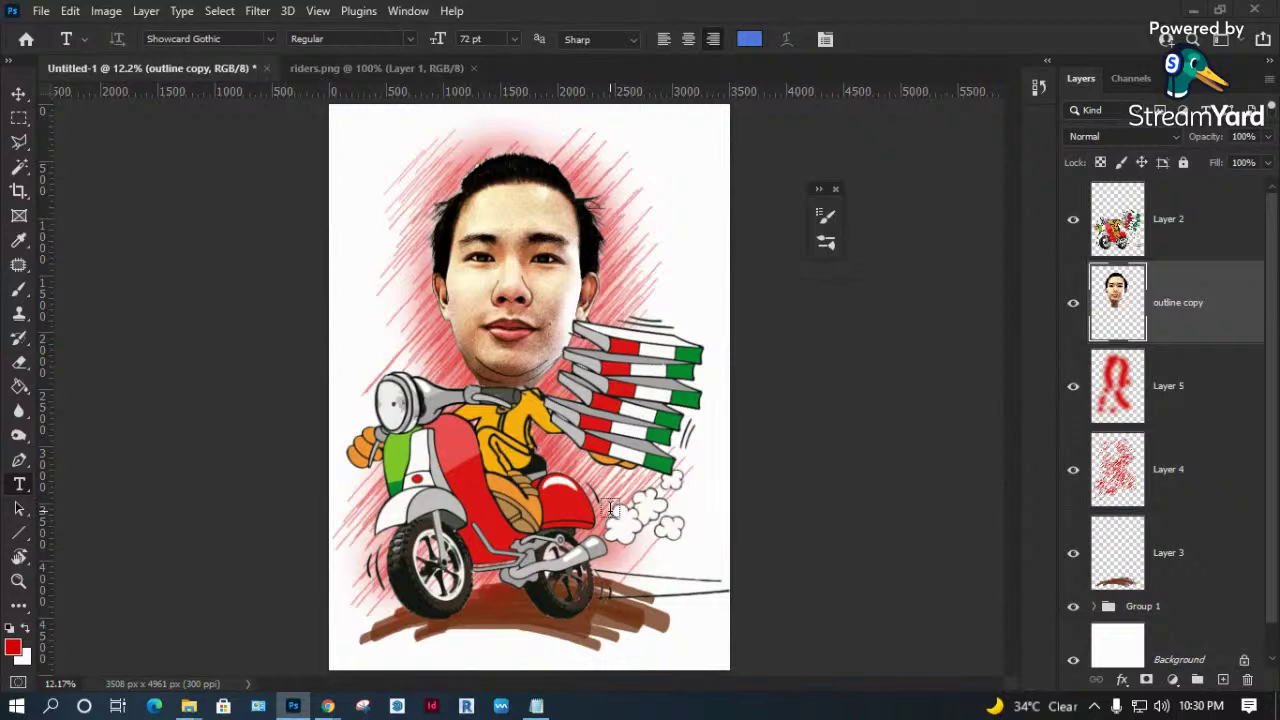
click(612, 506)
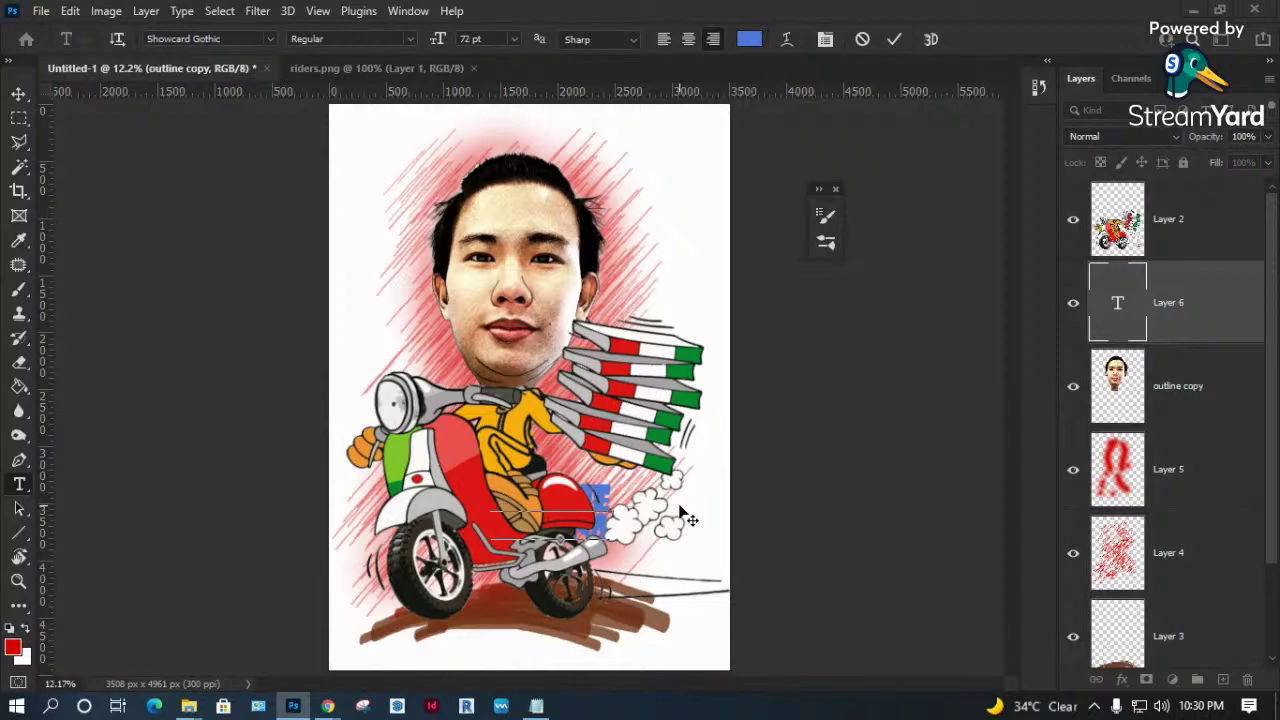
click(1193, 310)
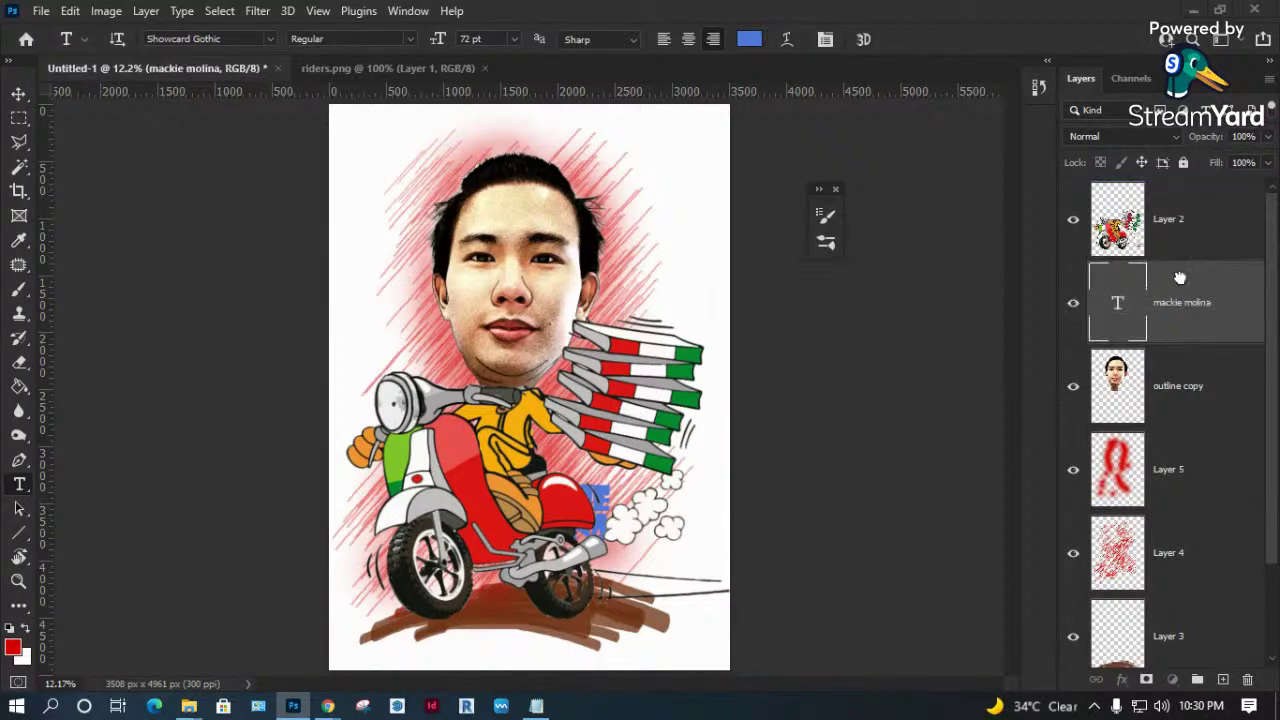
drag(1183, 292, 1180, 195)
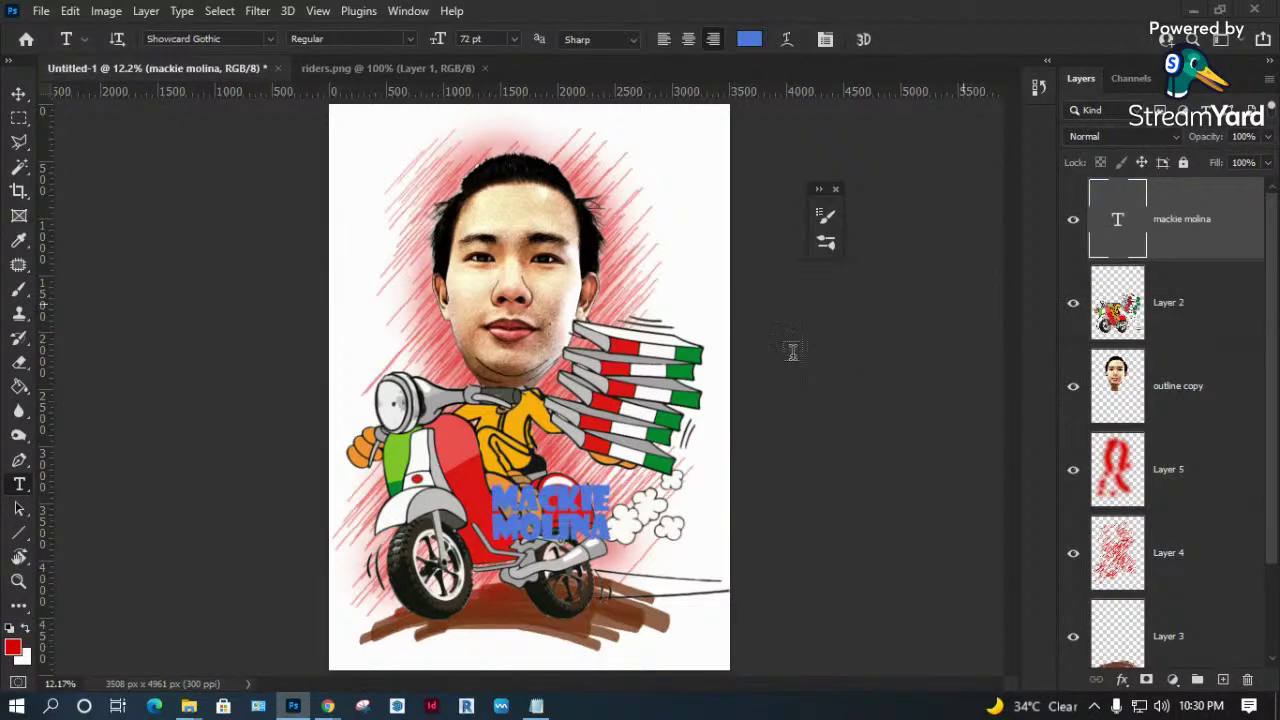
Position the MACKIE MOLINA text over the rear of the scooter.
click(22, 94)
mouse_move(550, 486)
mouse_down()
mouse_move(533, 305)
mouse_move(686, 245)
mouse_up()
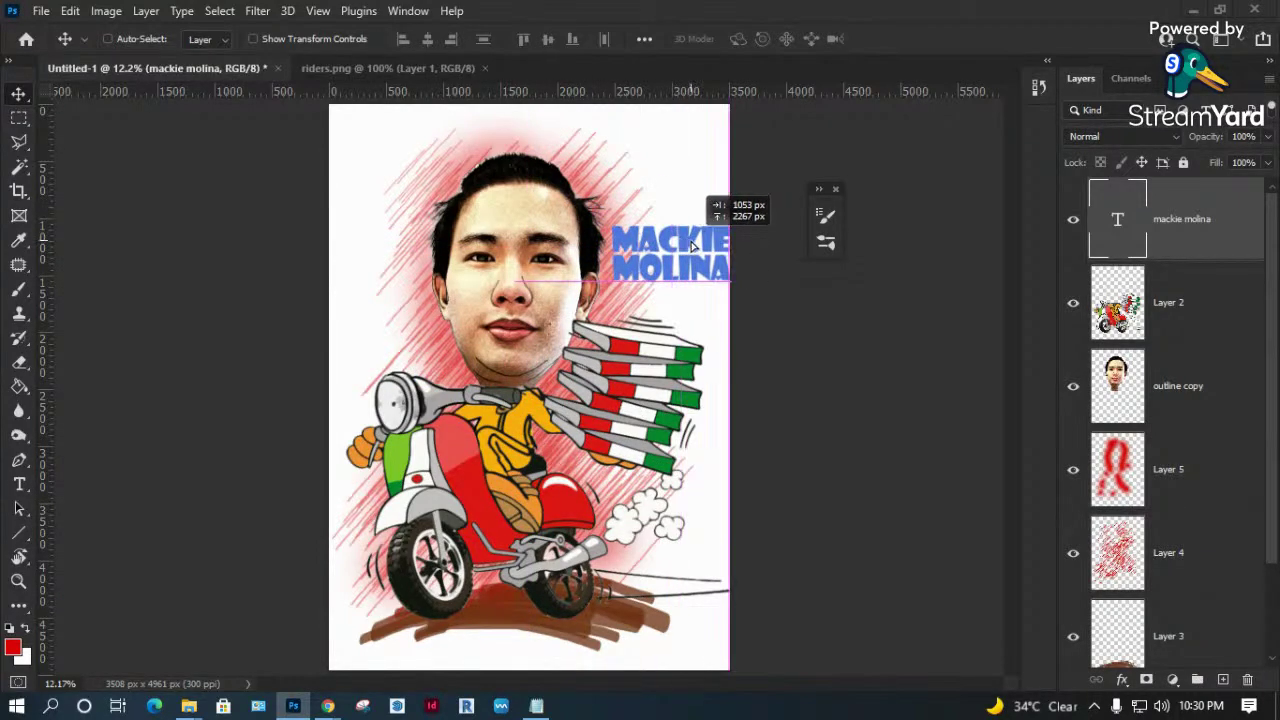
drag(686, 245, 640, 502)
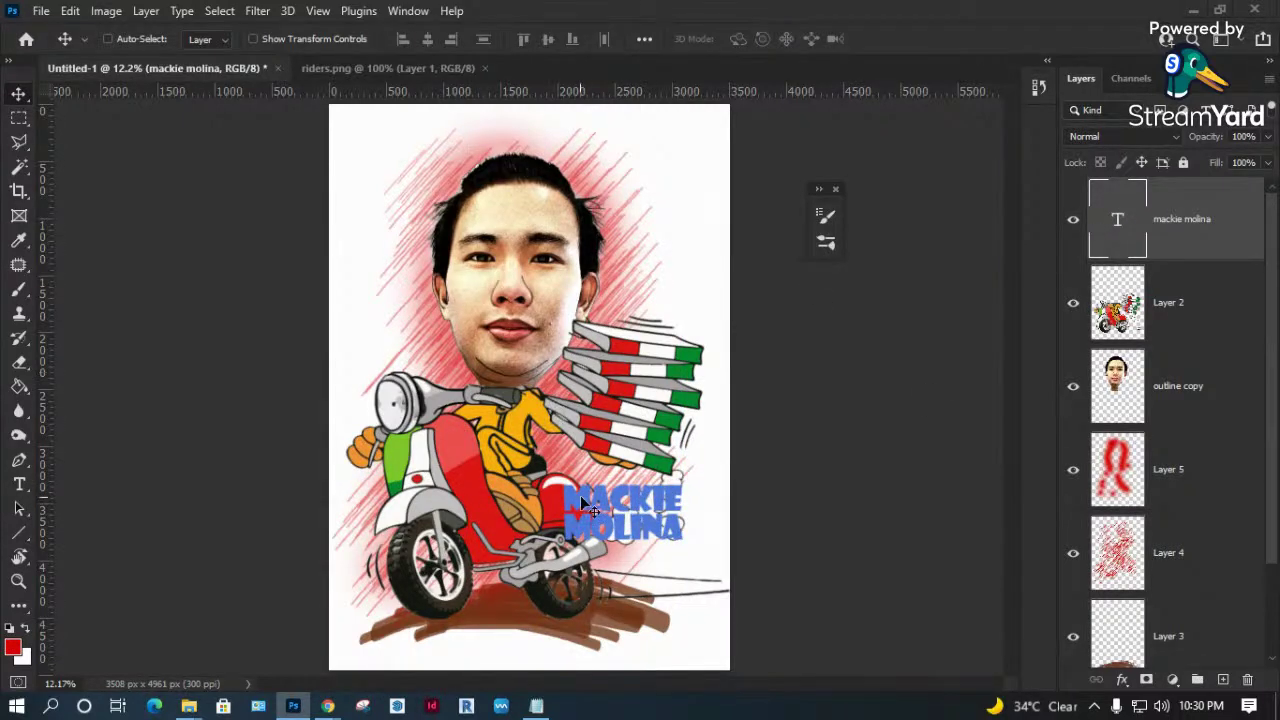
double_click(1118, 219)
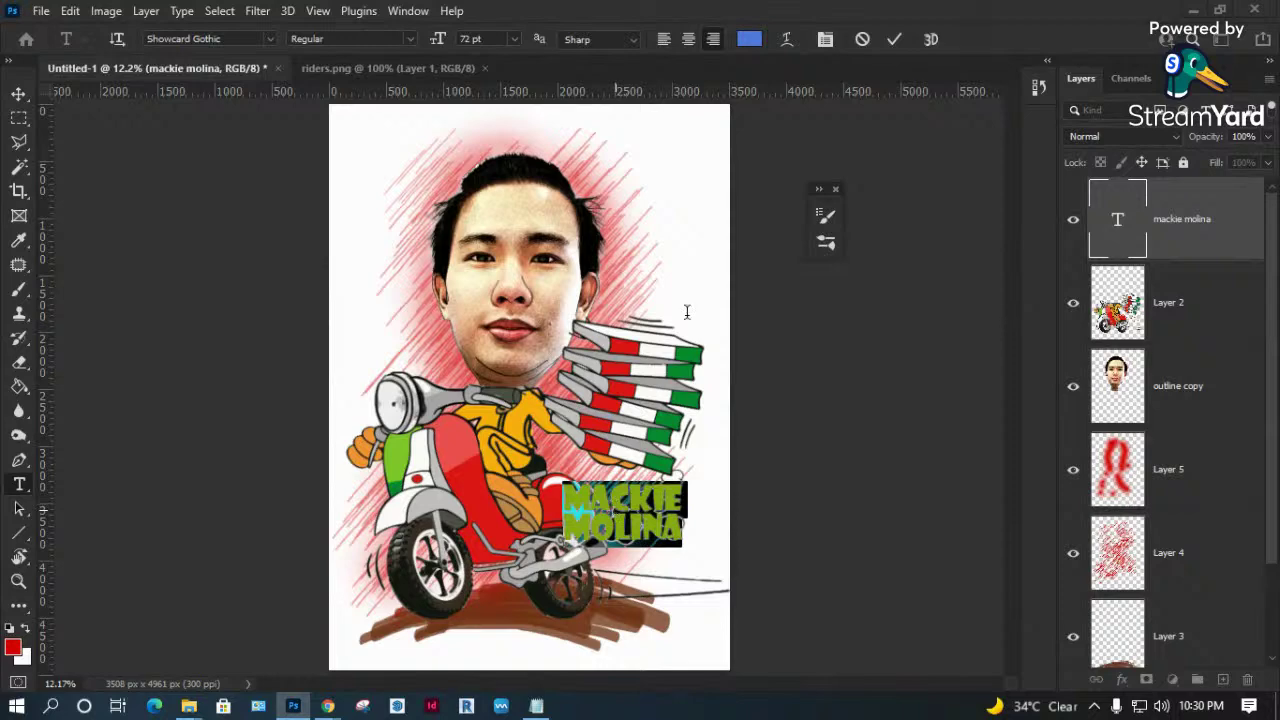
click(749, 40)
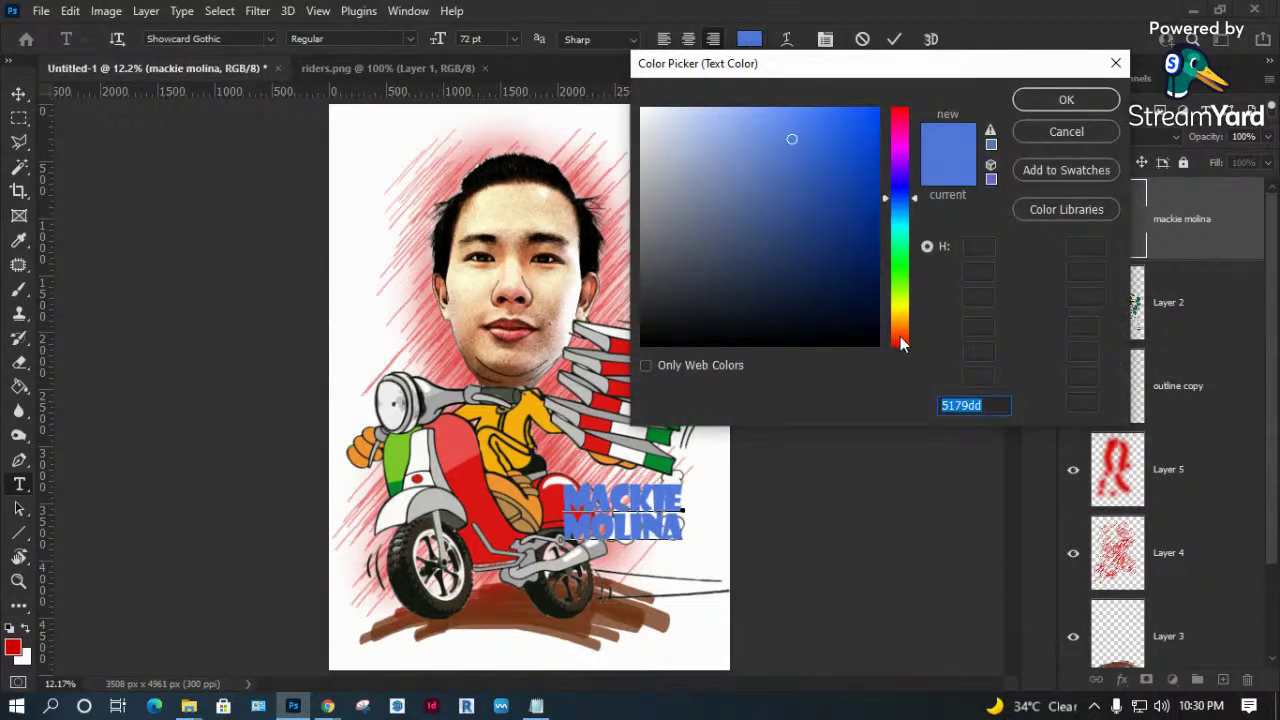
click(901, 346)
text(ff0000)
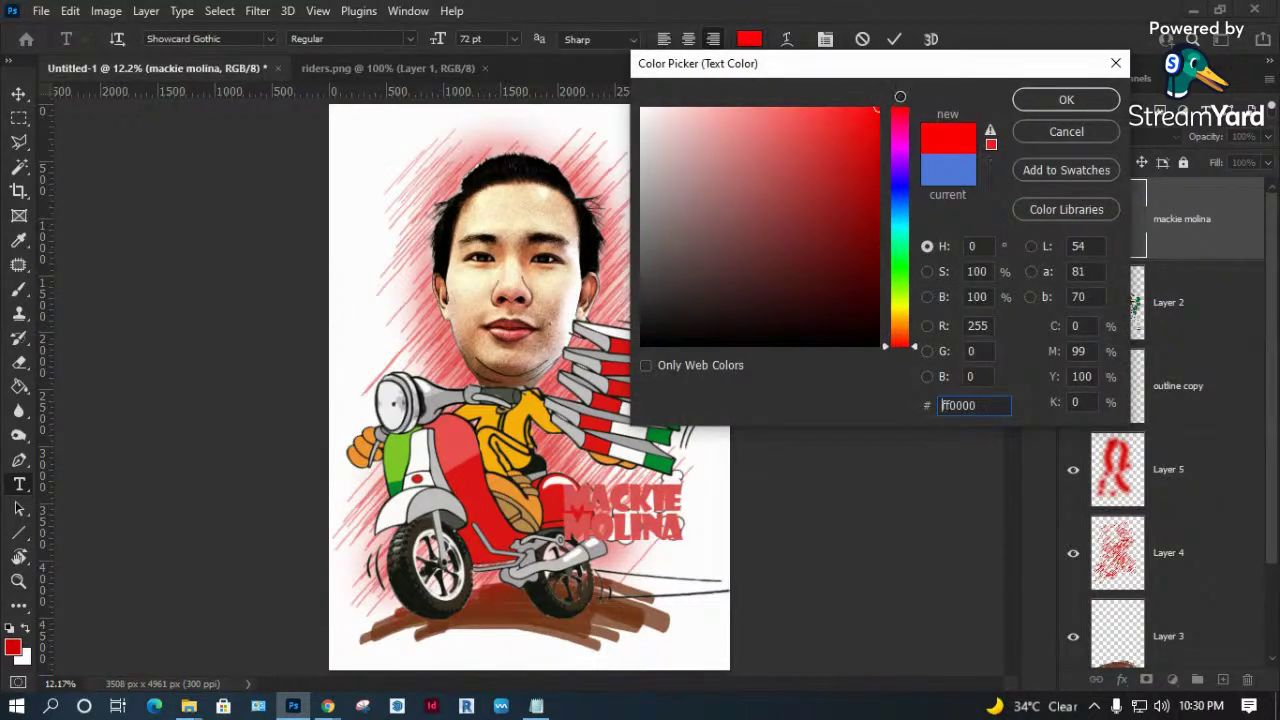
click(1064, 103)
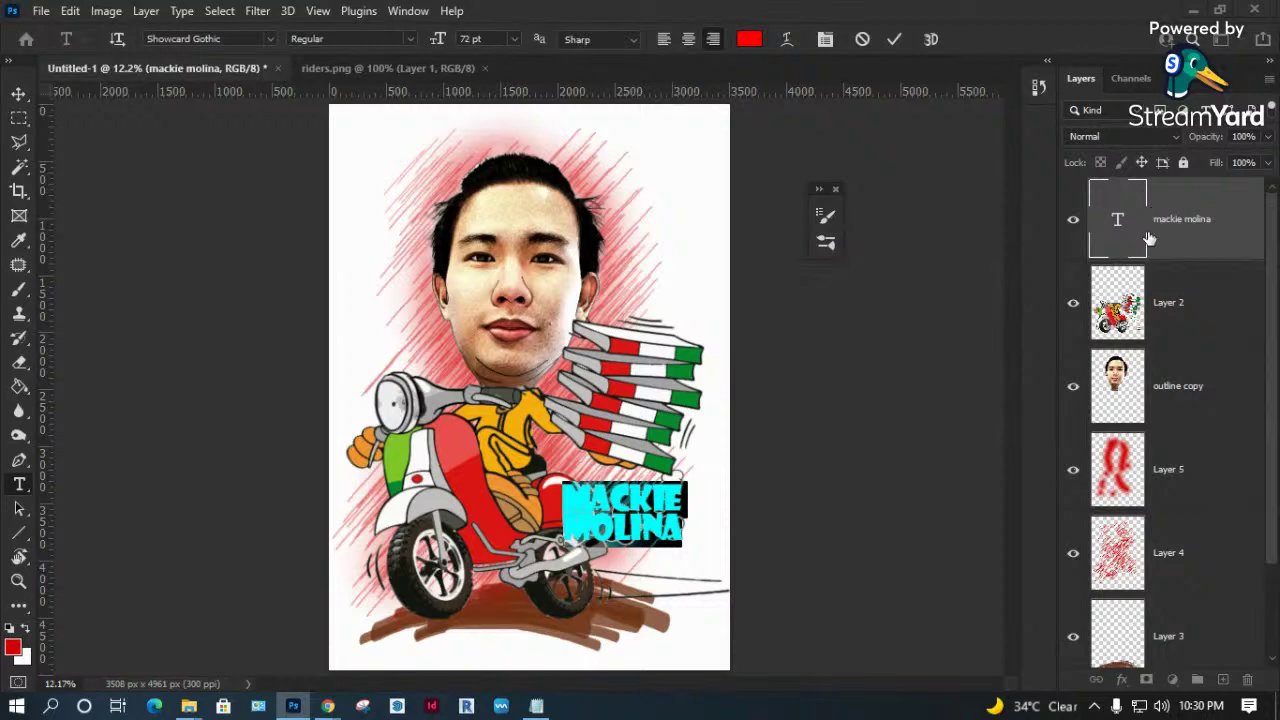
click(20, 94)
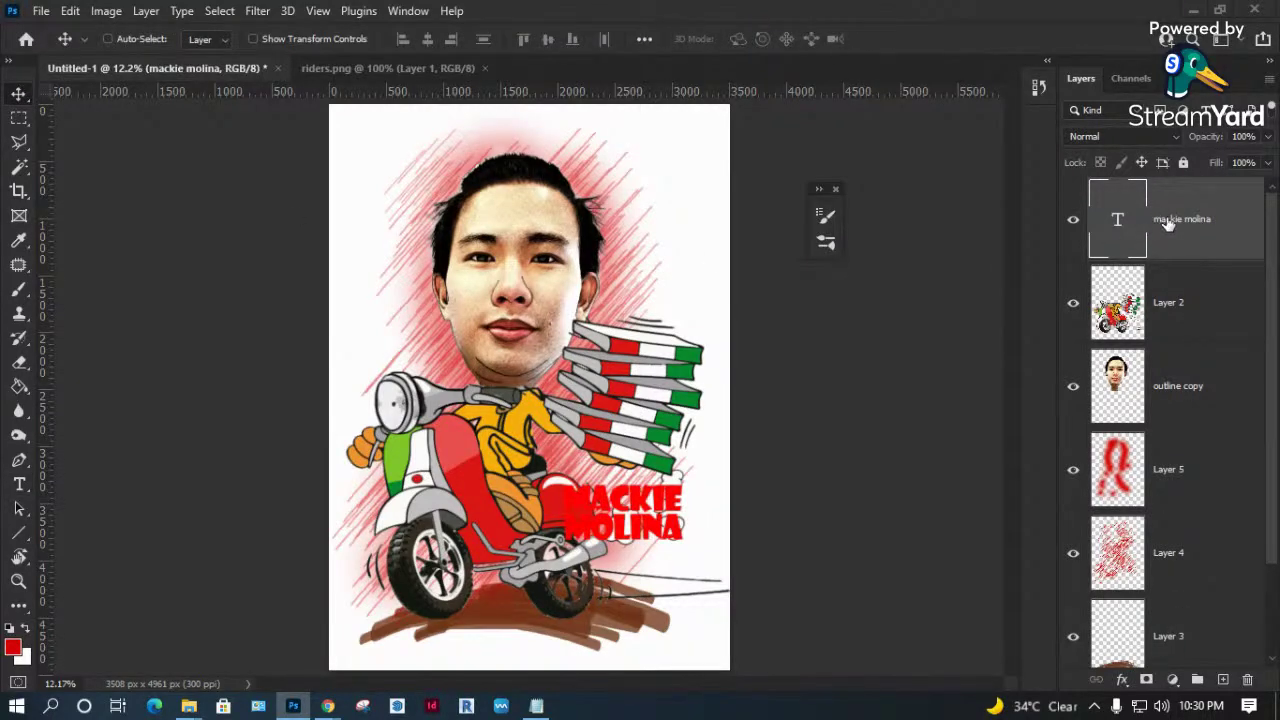
Give the lettering a white 29 px stroke at 100% opacity.
click(1121, 681)
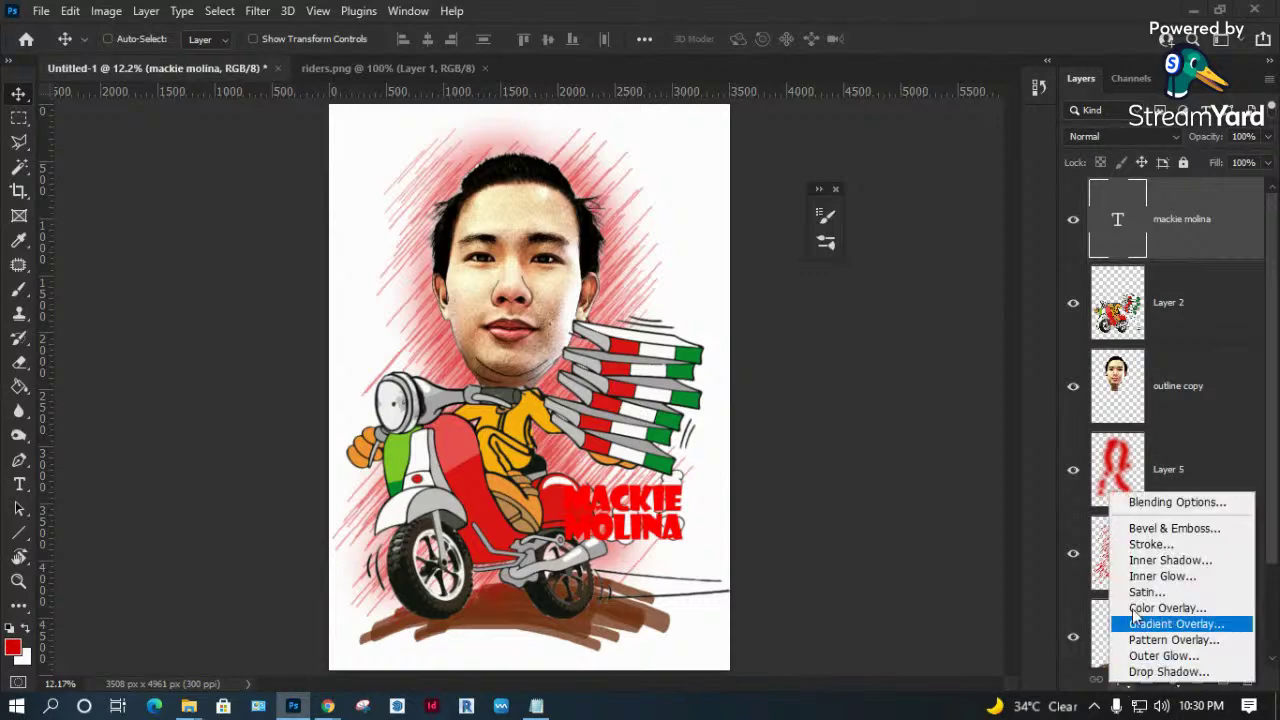
click(1165, 546)
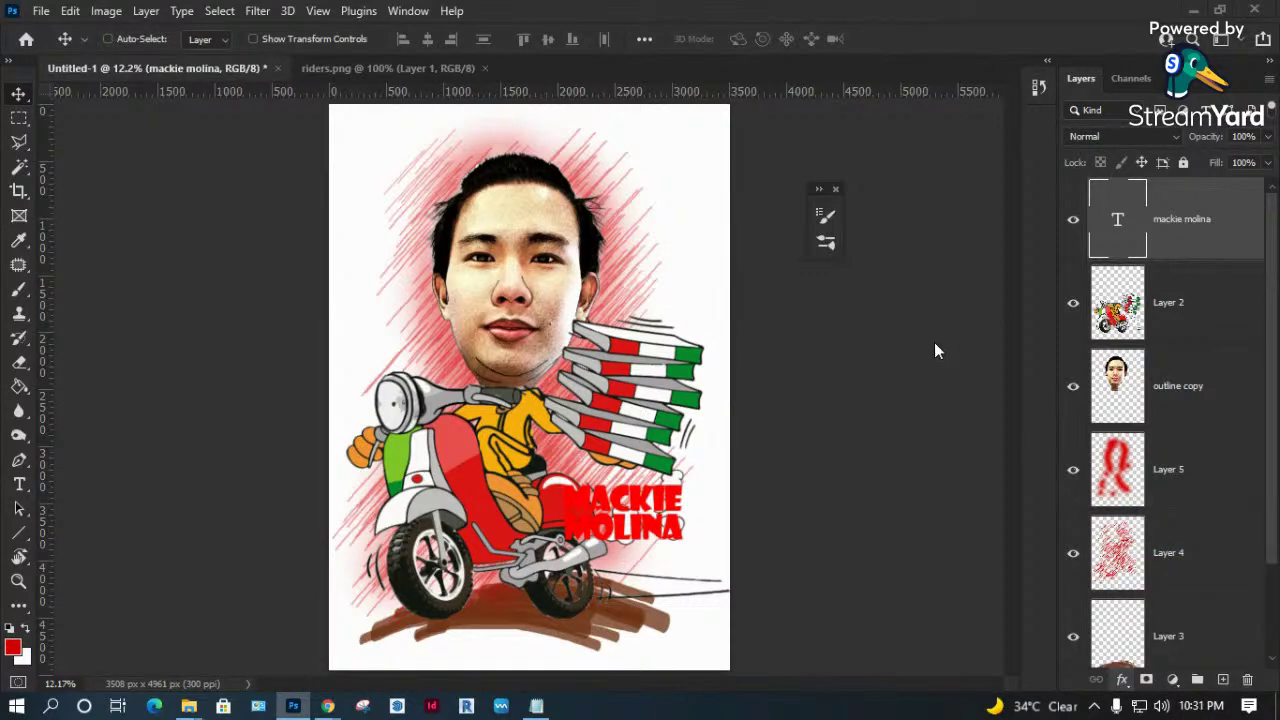
mouse_move(853, 74)
mouse_down()
mouse_move(944, 22)
mouse_move(941, 0)
mouse_up()
drag(946, 64, 958, 64)
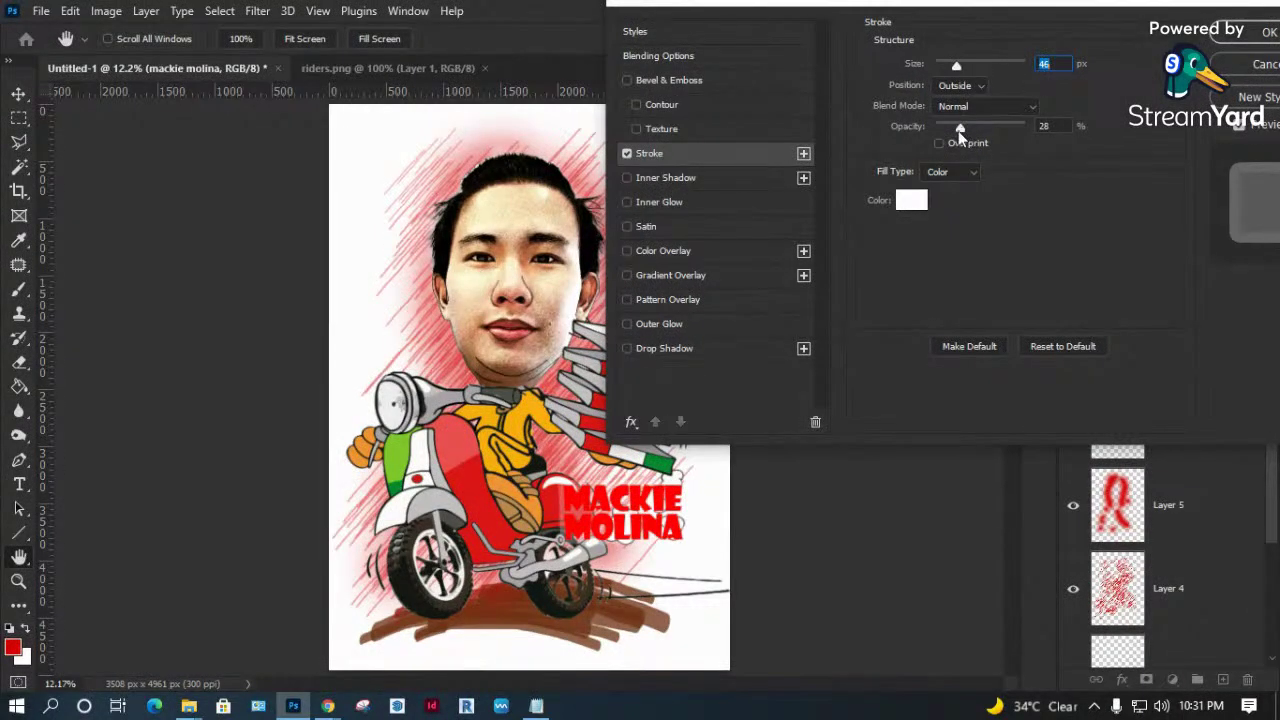
drag(959, 130, 1041, 130)
drag(954, 66, 950, 66)
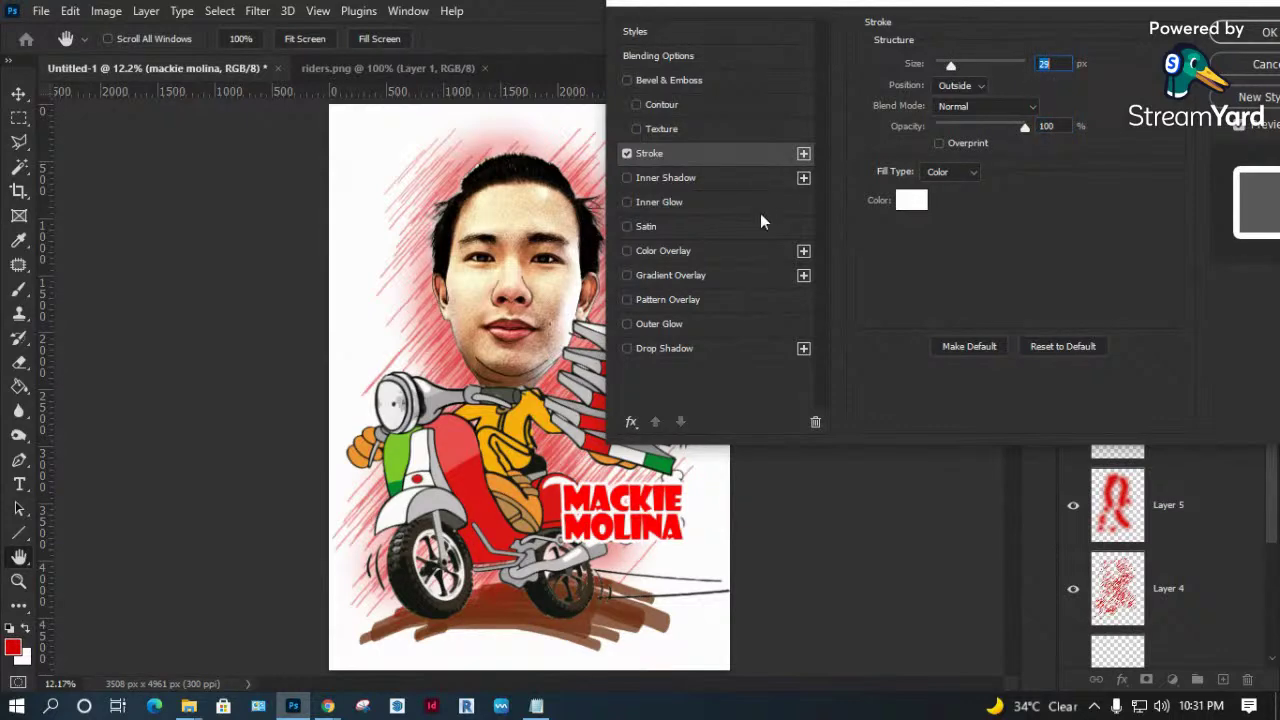
Add a drop shadow with about 37 px distance, larger blur and adjusted angle, and apply.
click(642, 348)
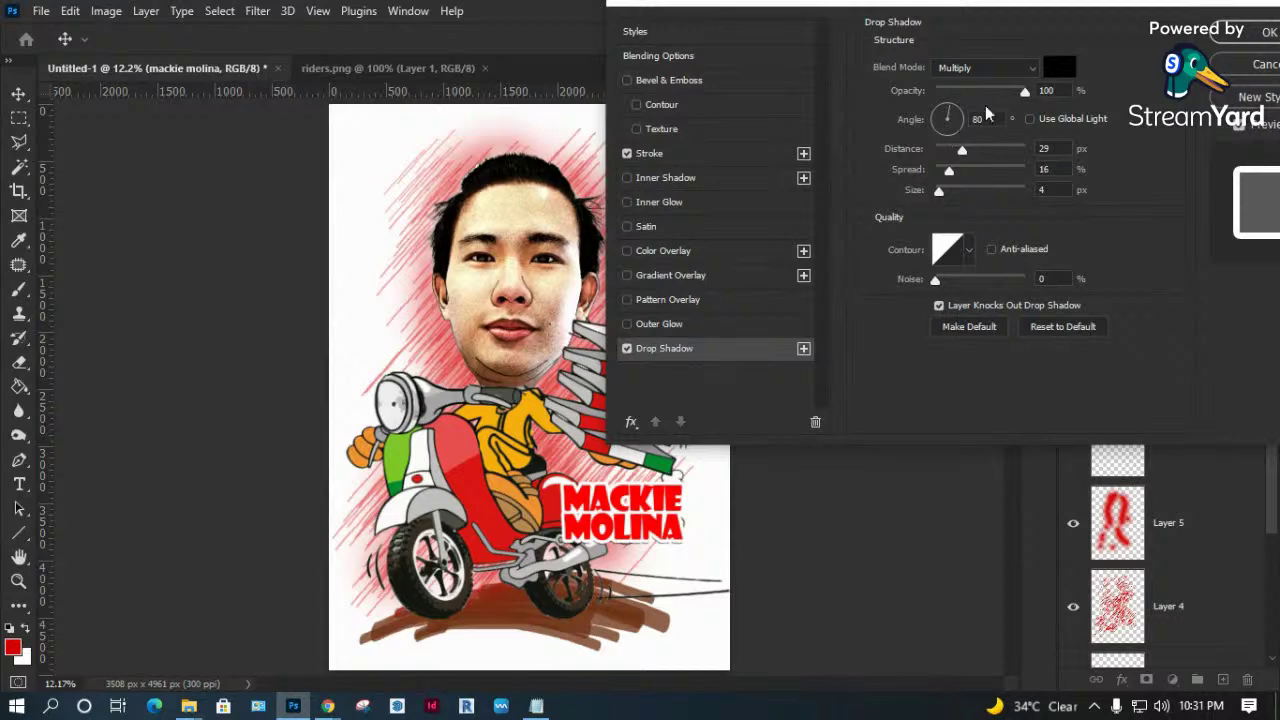
drag(966, 148, 970, 148)
drag(943, 191, 956, 191)
click(952, 112)
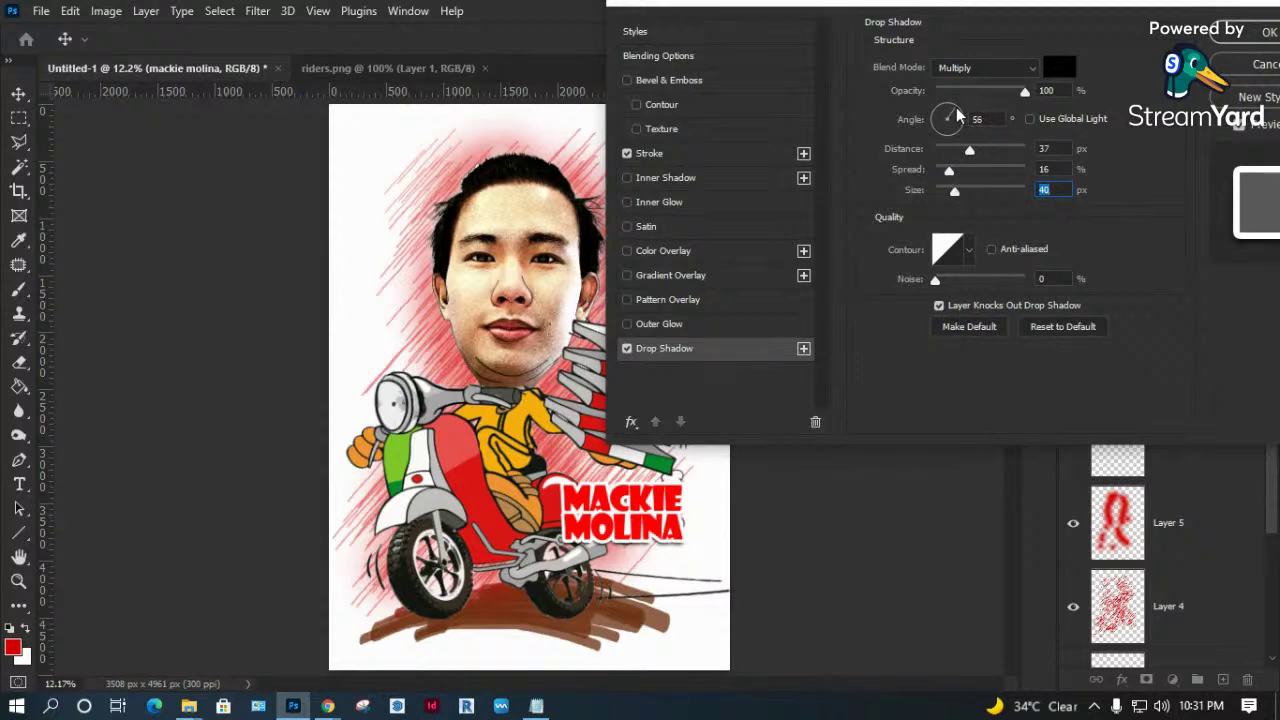
click(1233, 47)
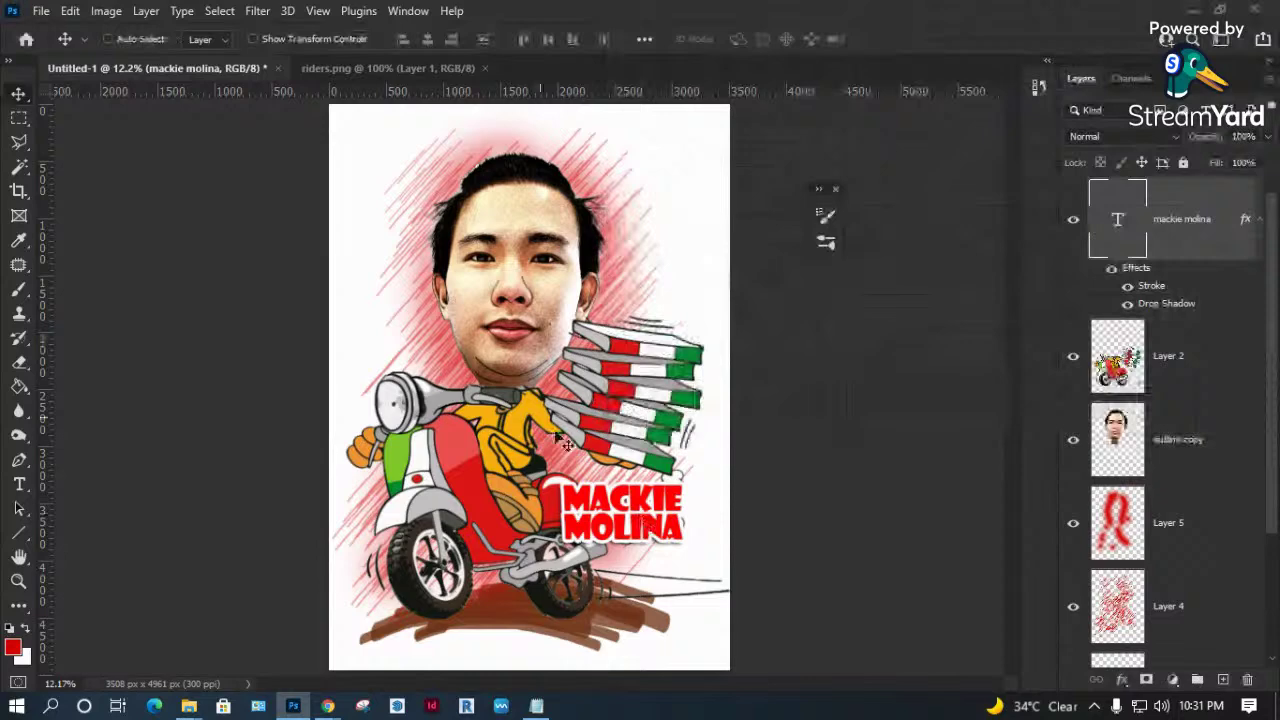
double_click(1118, 219)
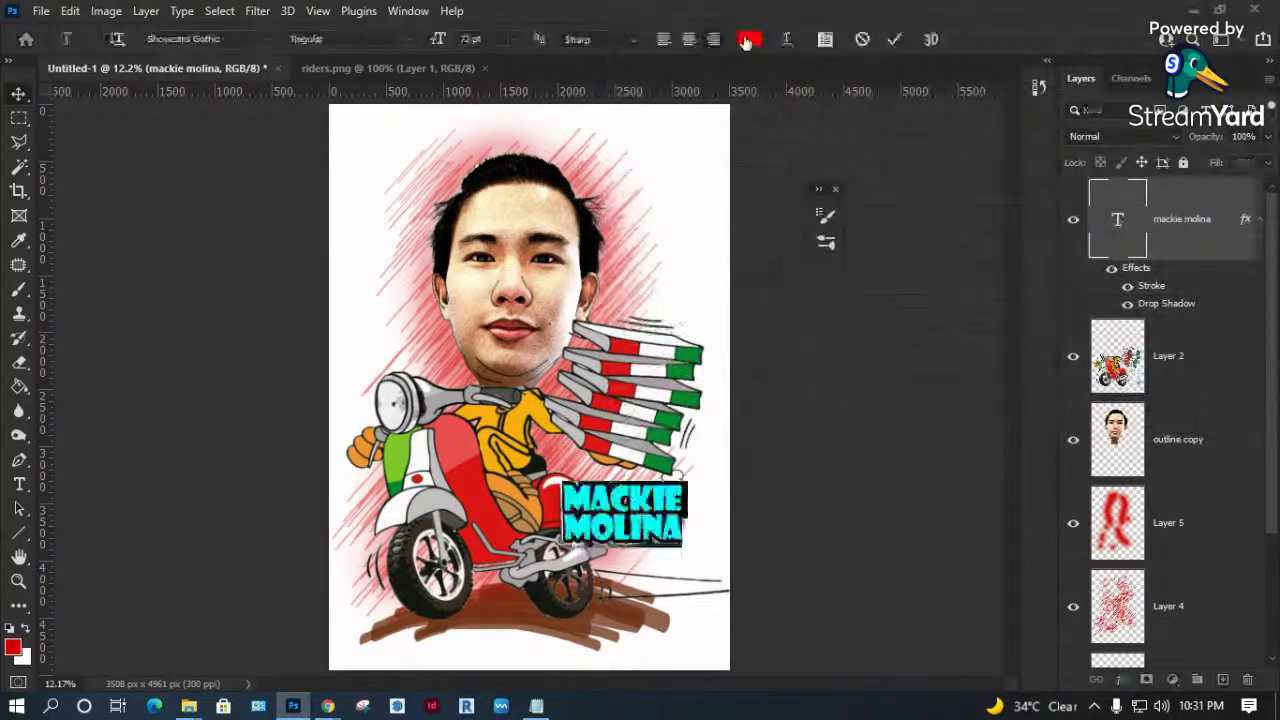
click(749, 39)
click(895, 198)
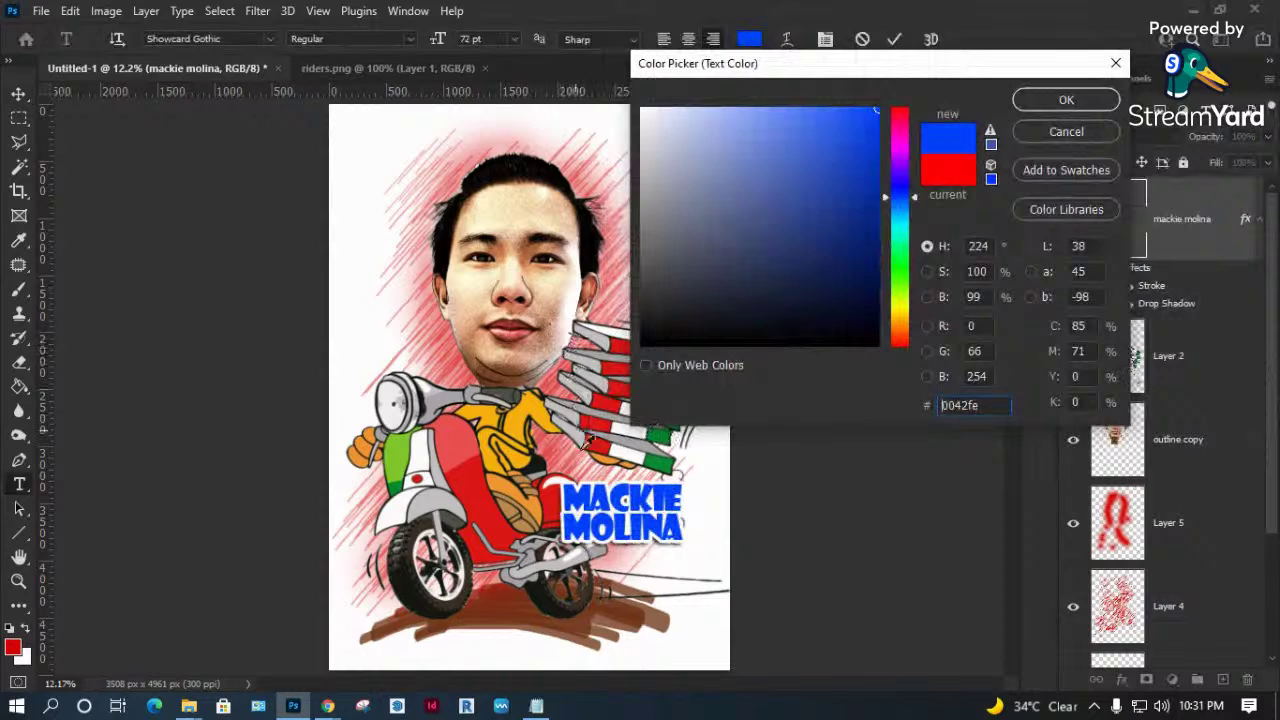
click(902, 176)
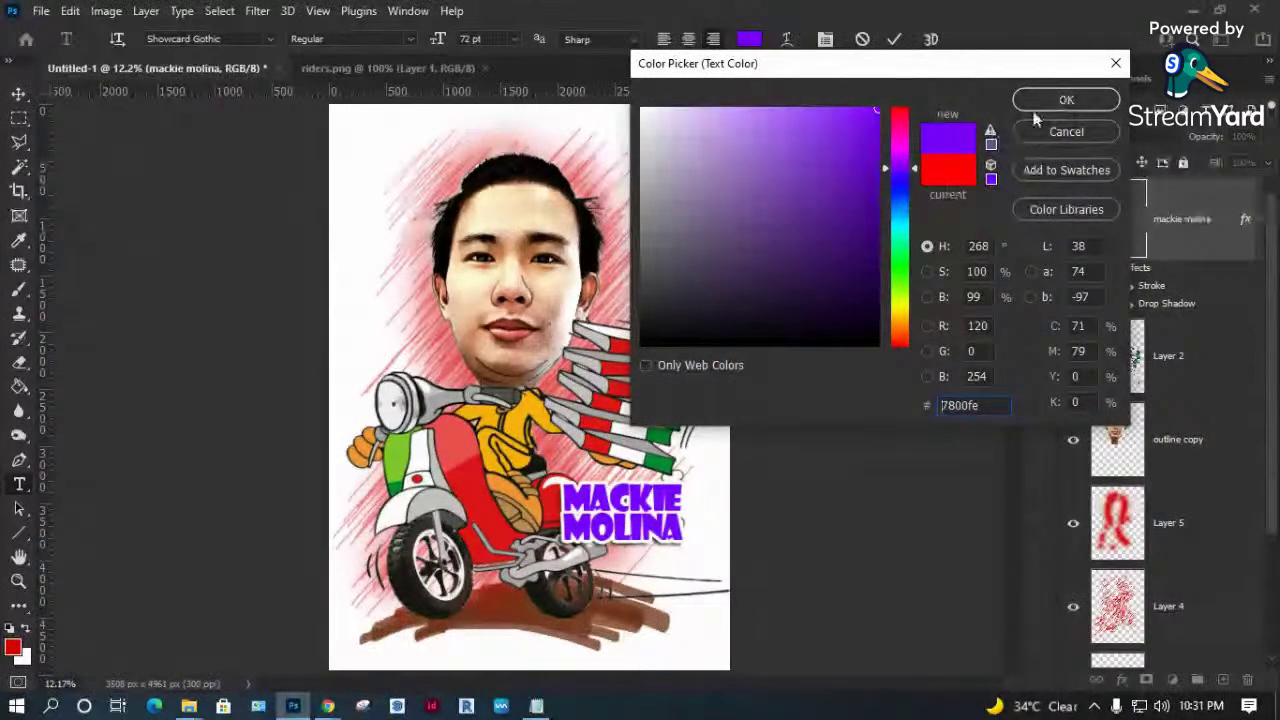
click(1060, 99)
click(19, 93)
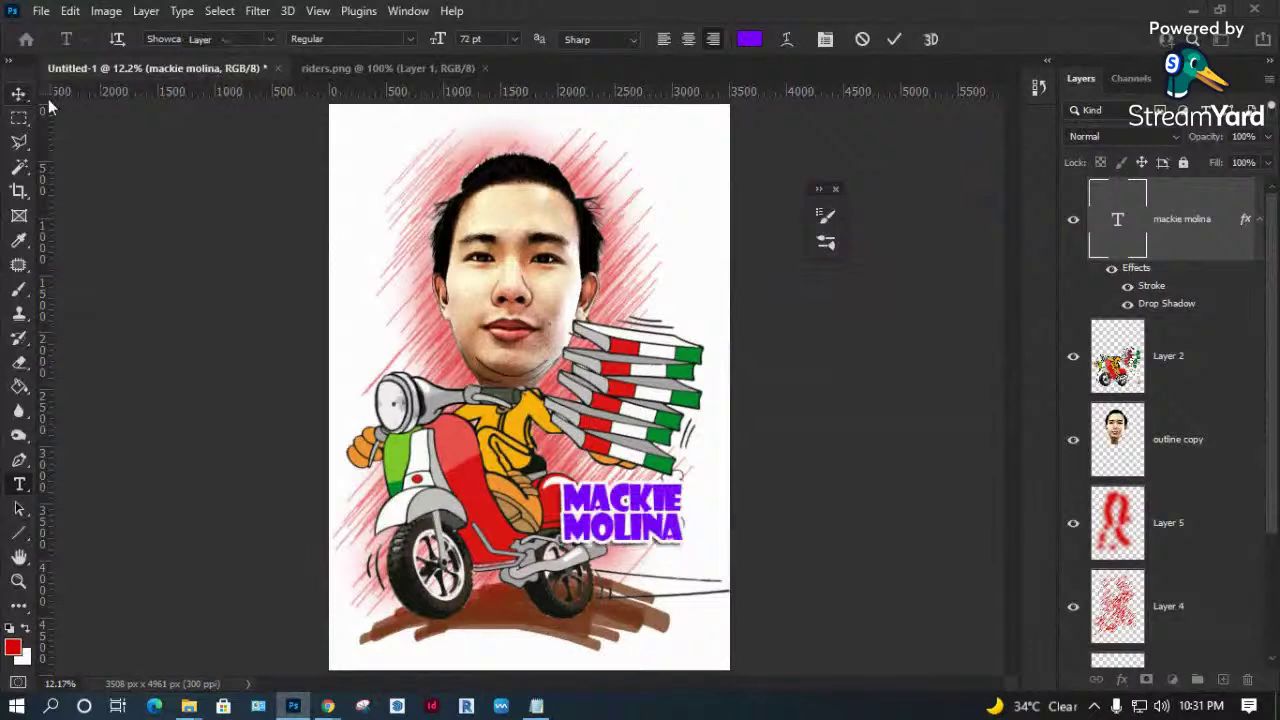
click(1194, 365)
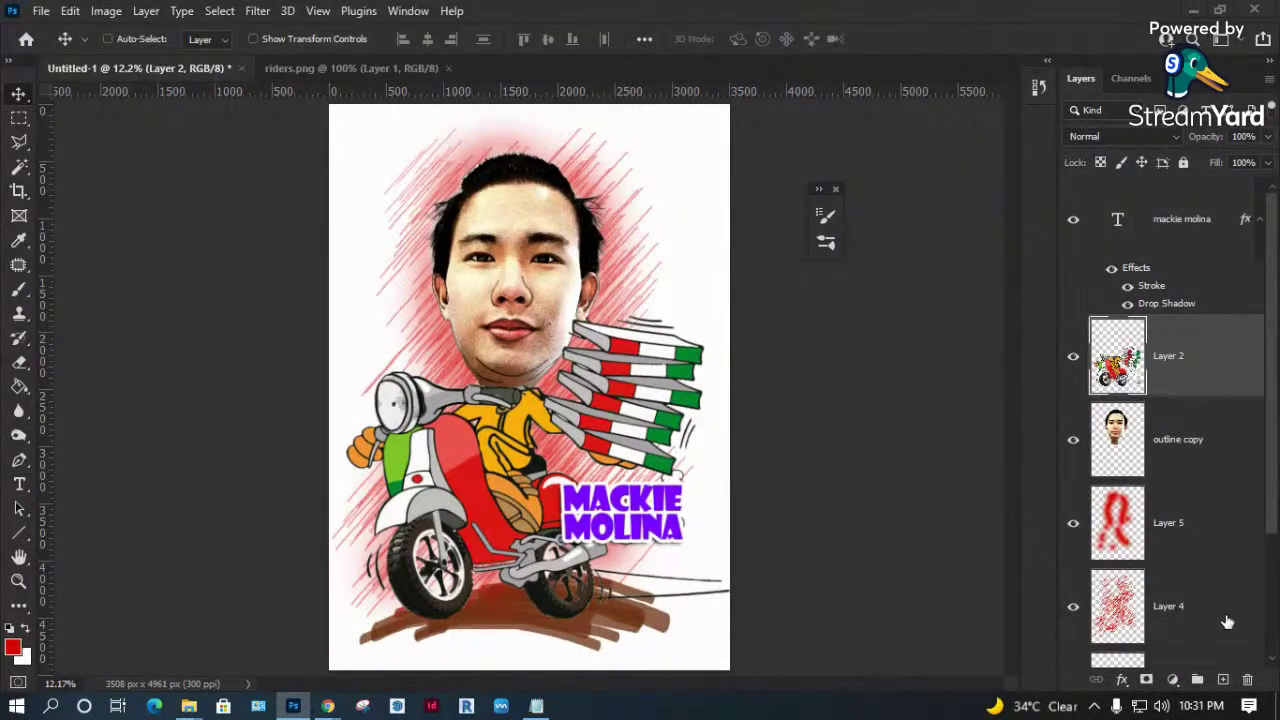
Merge the outline copy layer with the face and scooter layer.
shift+click(1167, 442)
right_click(1170, 438)
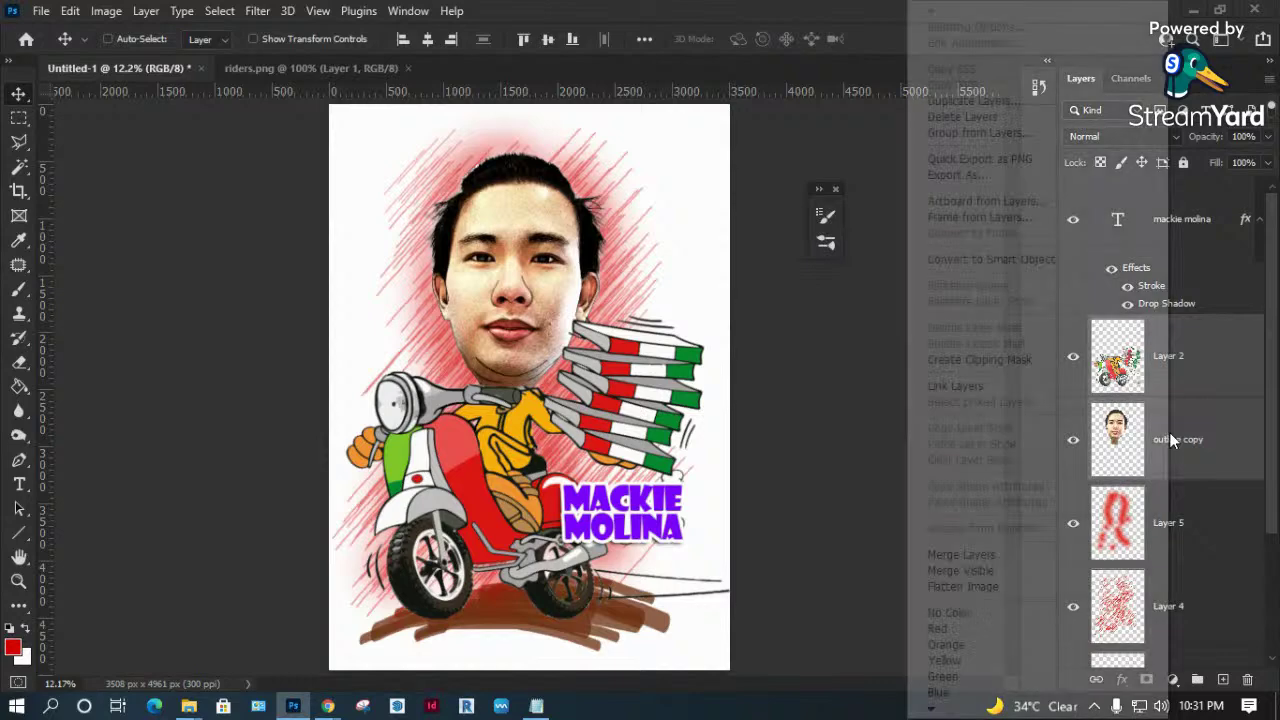
click(990, 556)
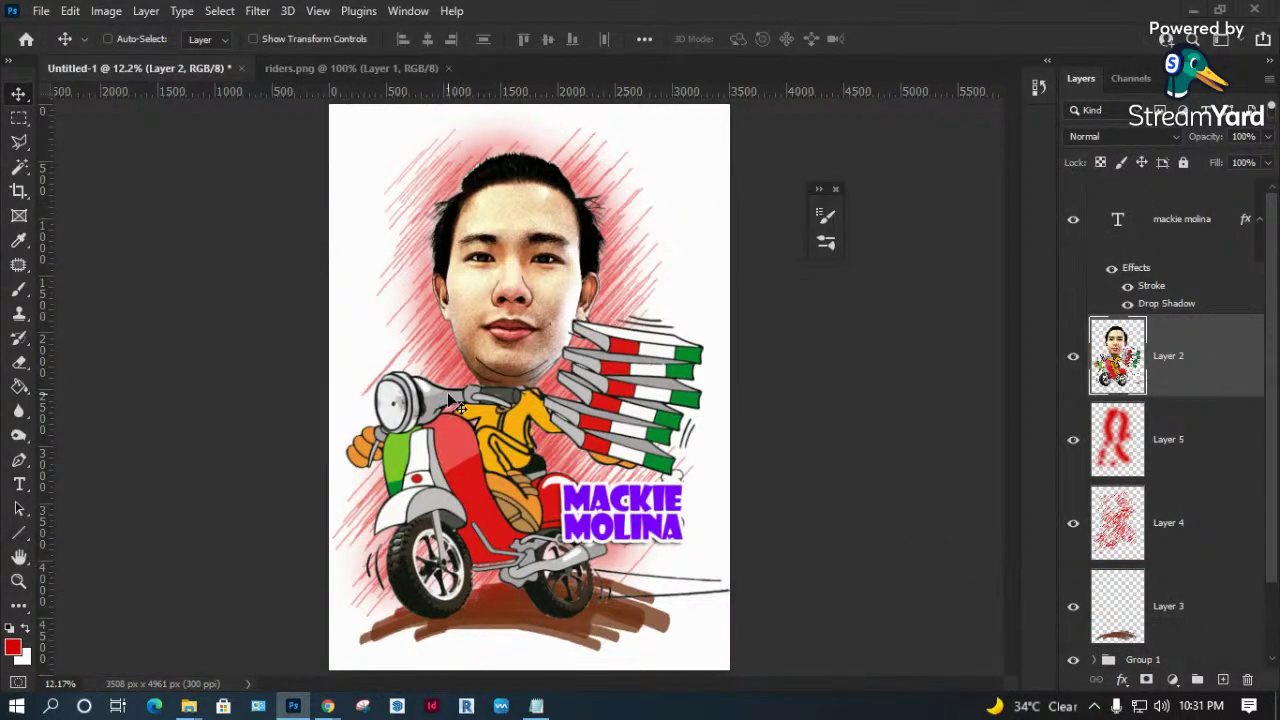
Choose the oval brush tip, tilt it to 39° and set its size to 25.
key(b)
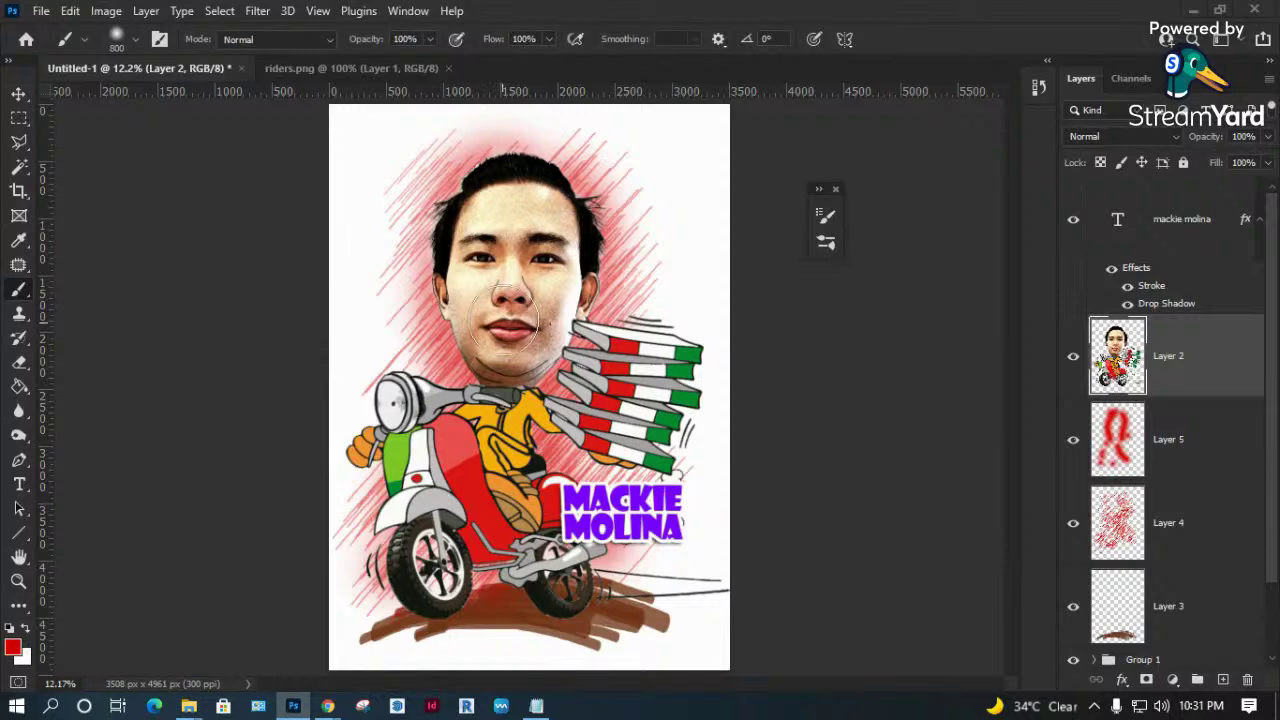
right_click(520, 310)
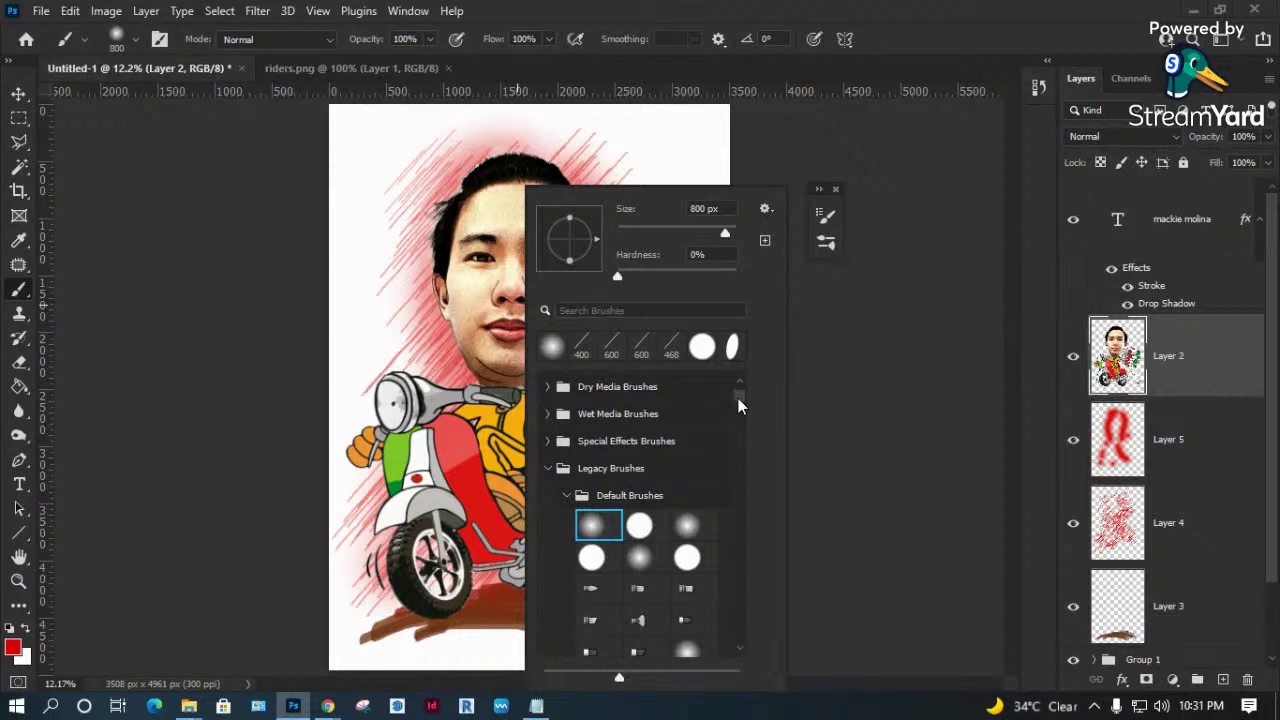
drag(738, 398, 740, 372)
click(733, 347)
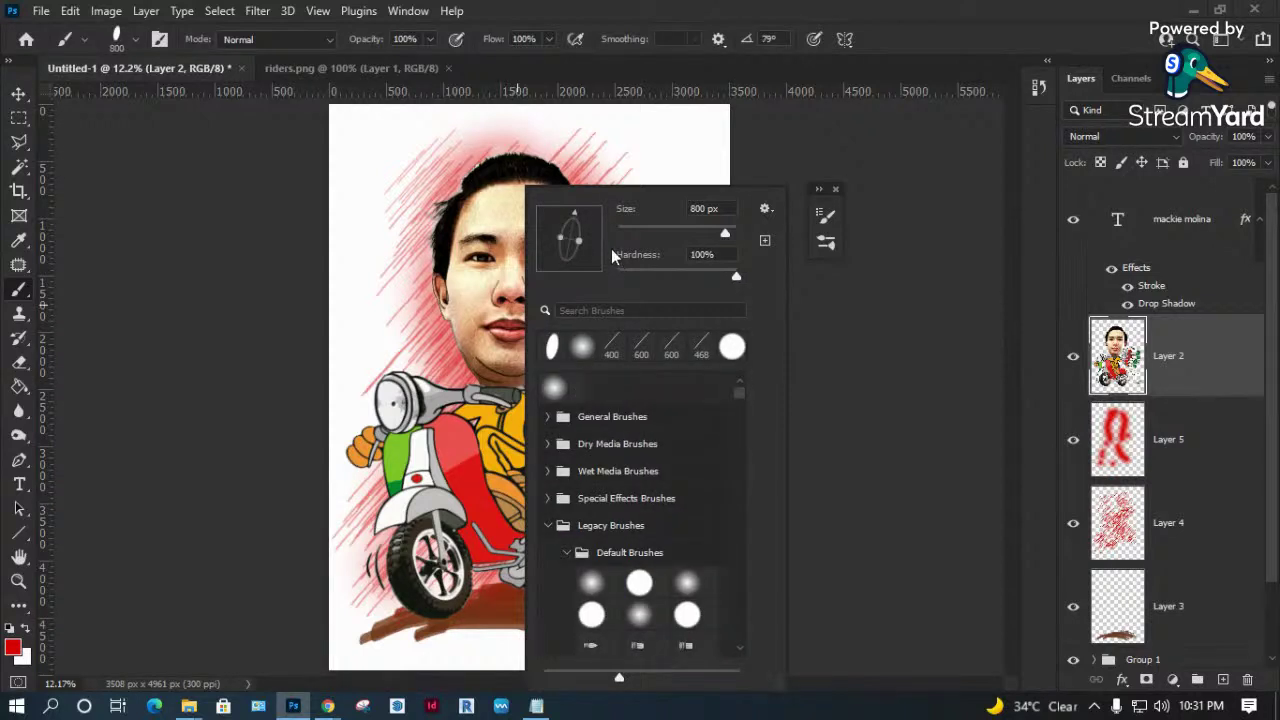
drag(581, 220, 632, 223)
click(704, 208)
text(25)
key(Return)
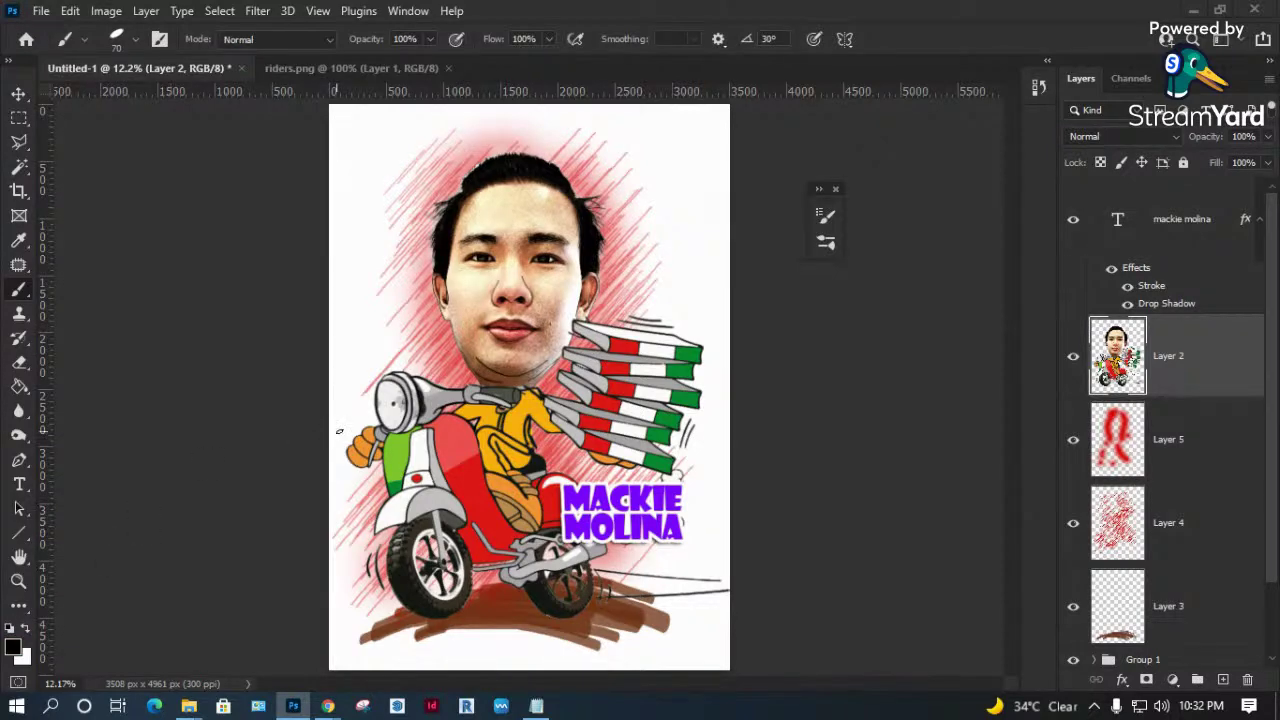
Zoom in on the face and ink a black line along the jawline.
key(z)
click(638, 437)
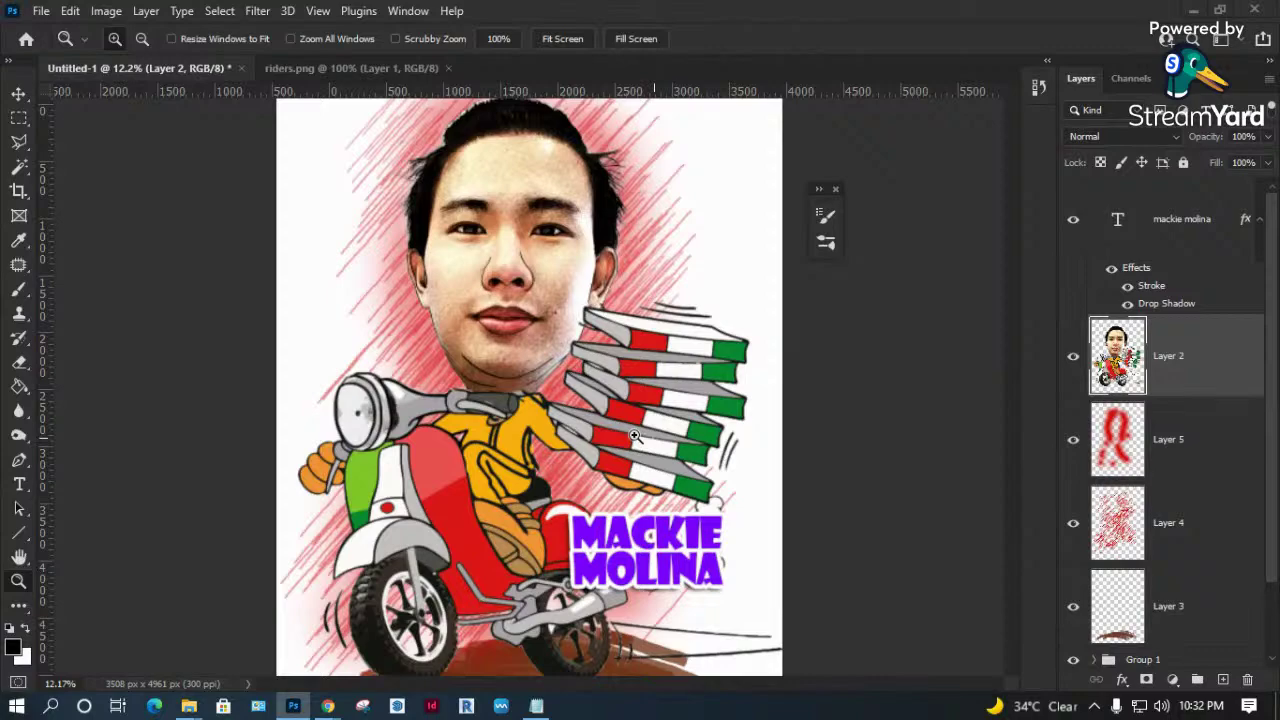
scroll(487, 346, up, 2)
scroll(487, 346, up, 2)
scroll(487, 346, up, 2)
key(b)
key(bracketleft)
key(bracketleft)
key(bracketleft)
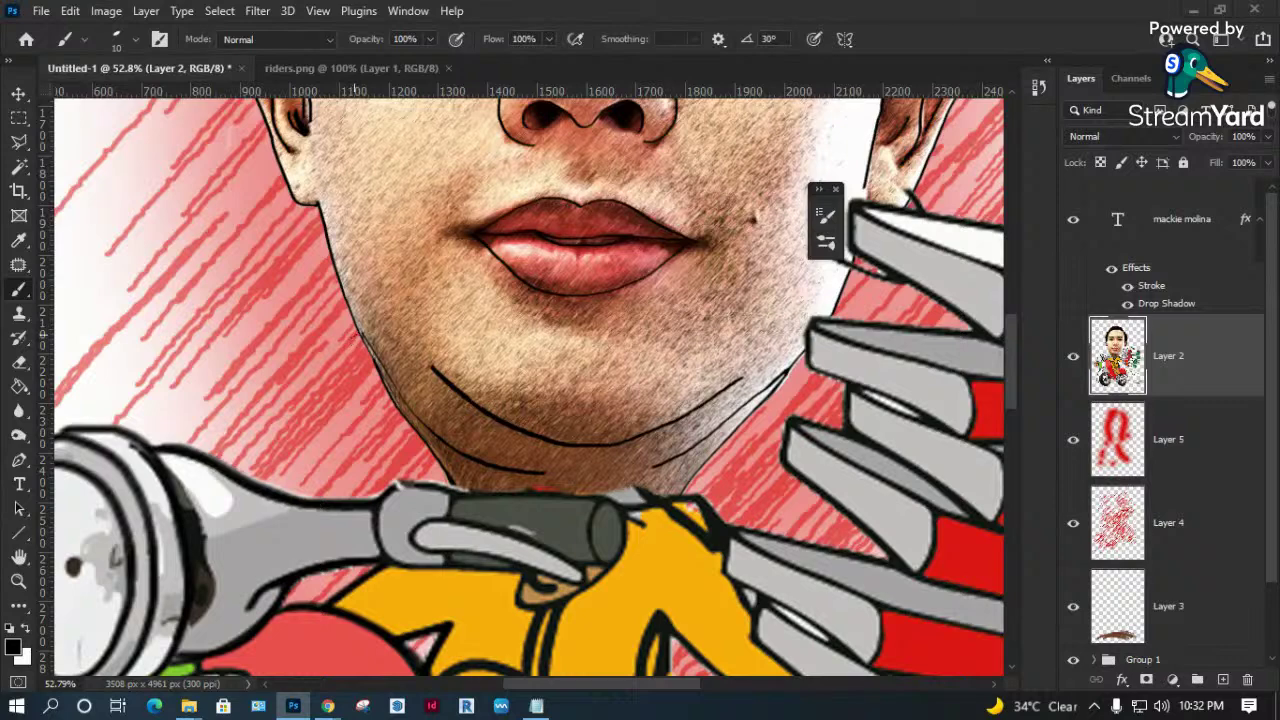
drag(404, 410, 456, 486)
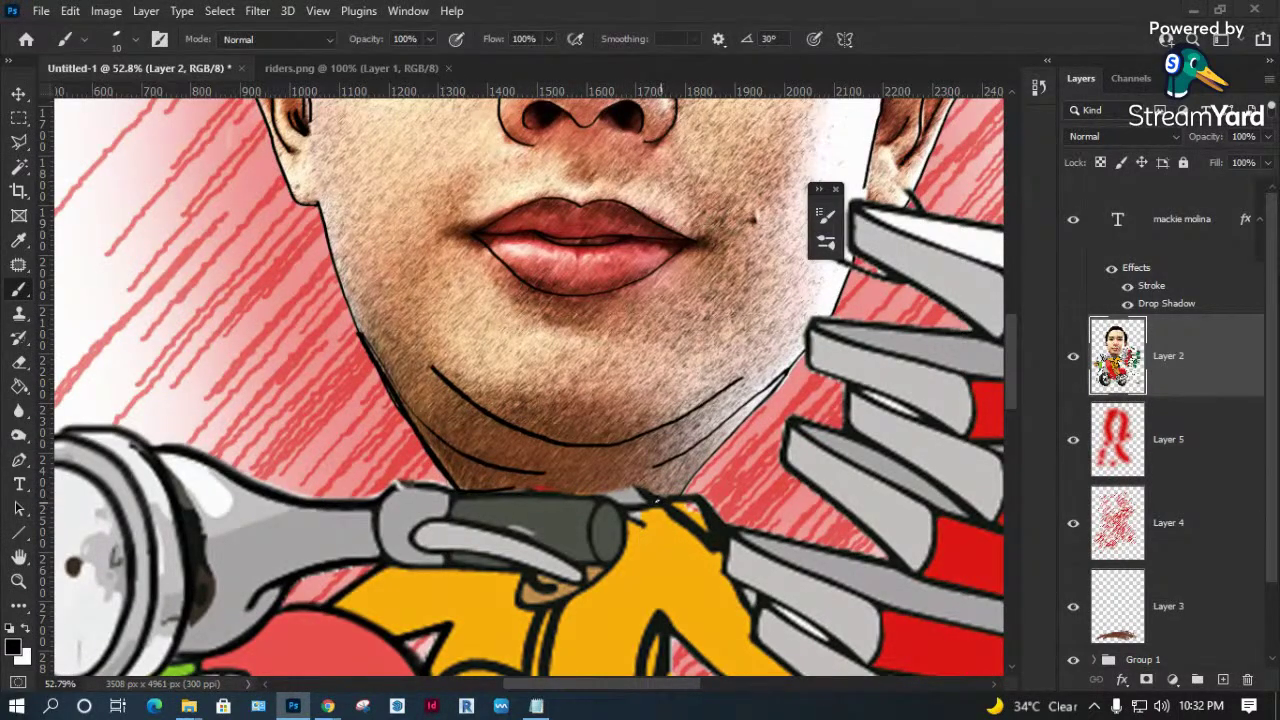
mouse_move(516, 507)
mouse_down()
mouse_move(583, 455)
mouse_move(426, 426)
mouse_up()
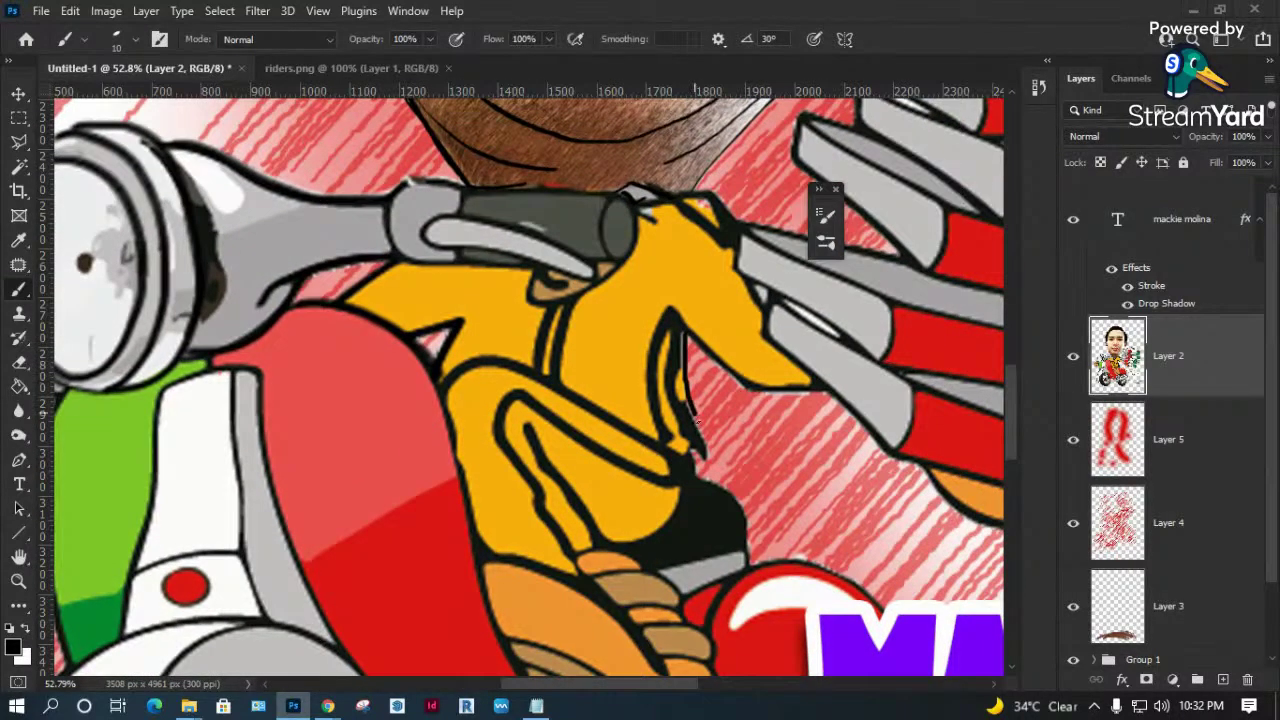
drag(581, 443, 463, 286)
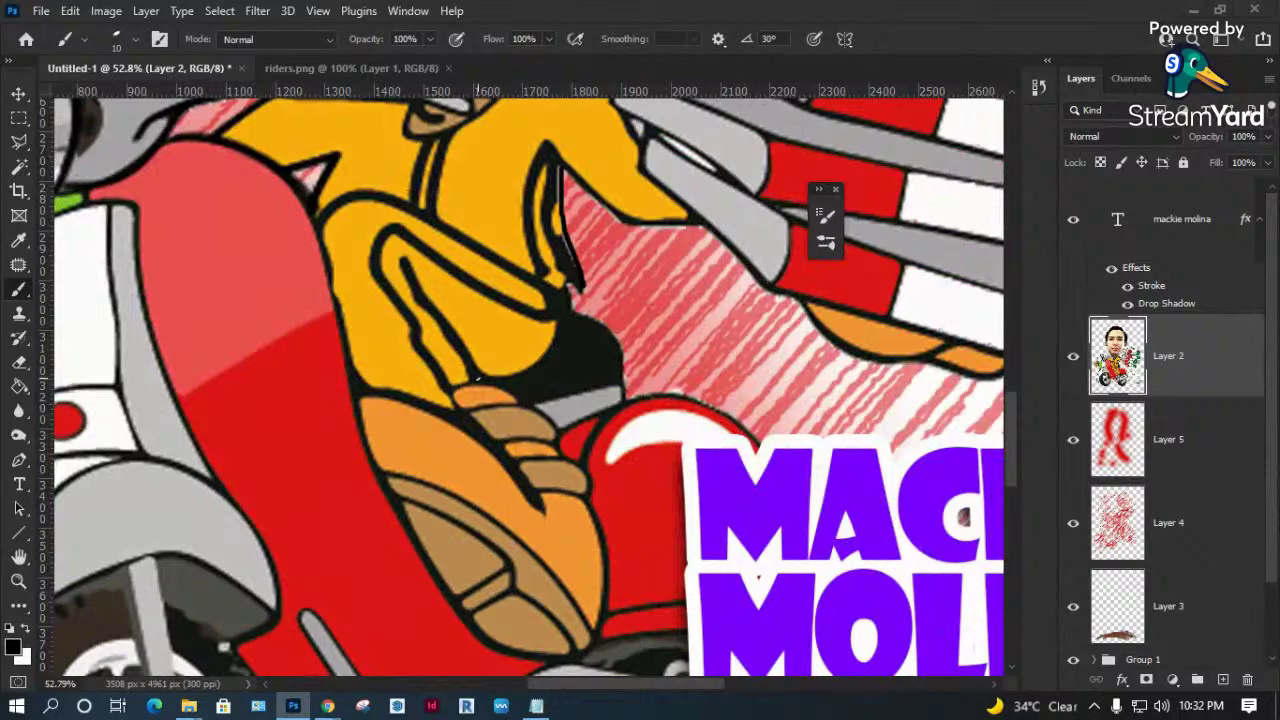
mouse_move(343, 286)
mouse_down()
mouse_move(418, 428)
mouse_move(500, 457)
mouse_up()
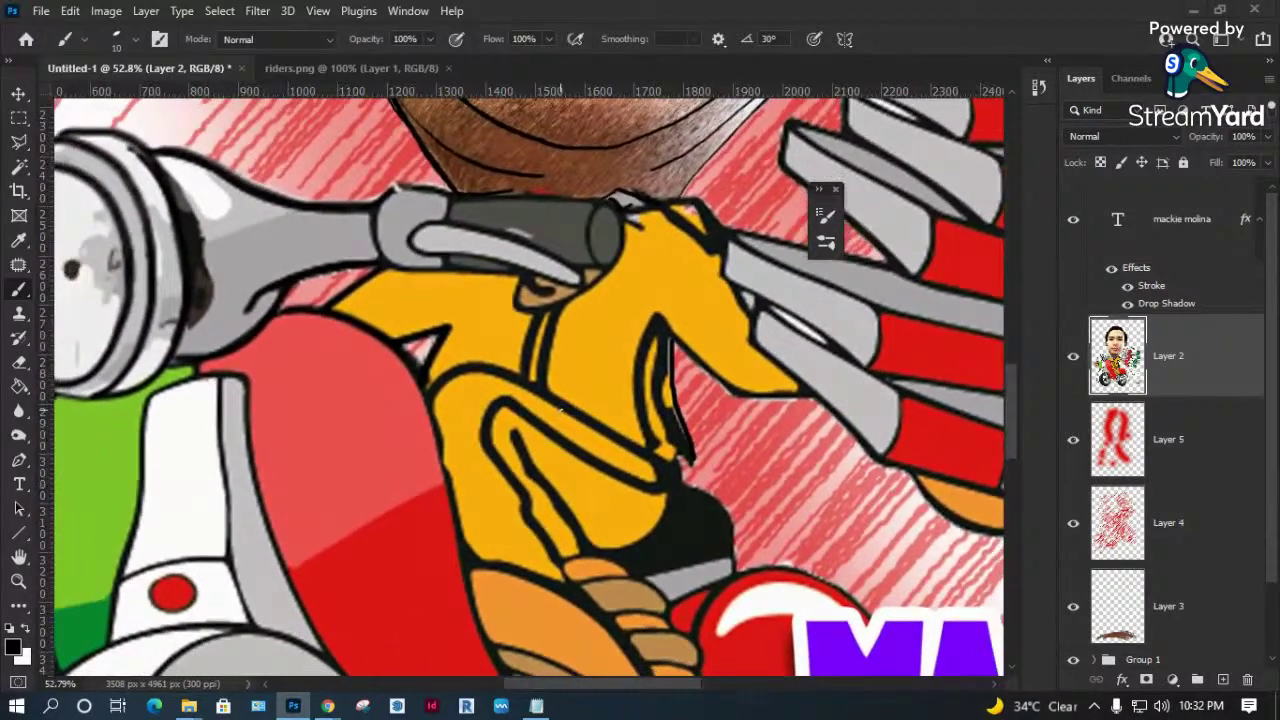
Select the yellow jacket and pick a darker brown from its sampled yellow.
key(w)
click(607, 345)
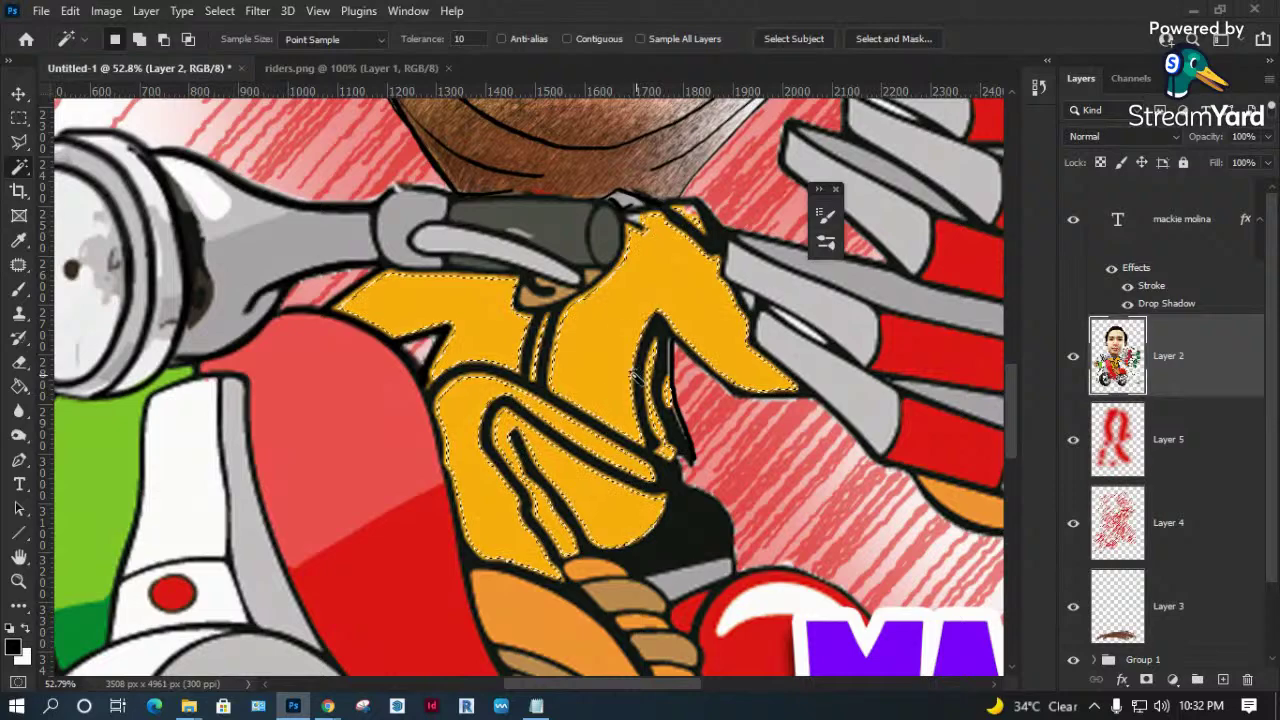
key(o)
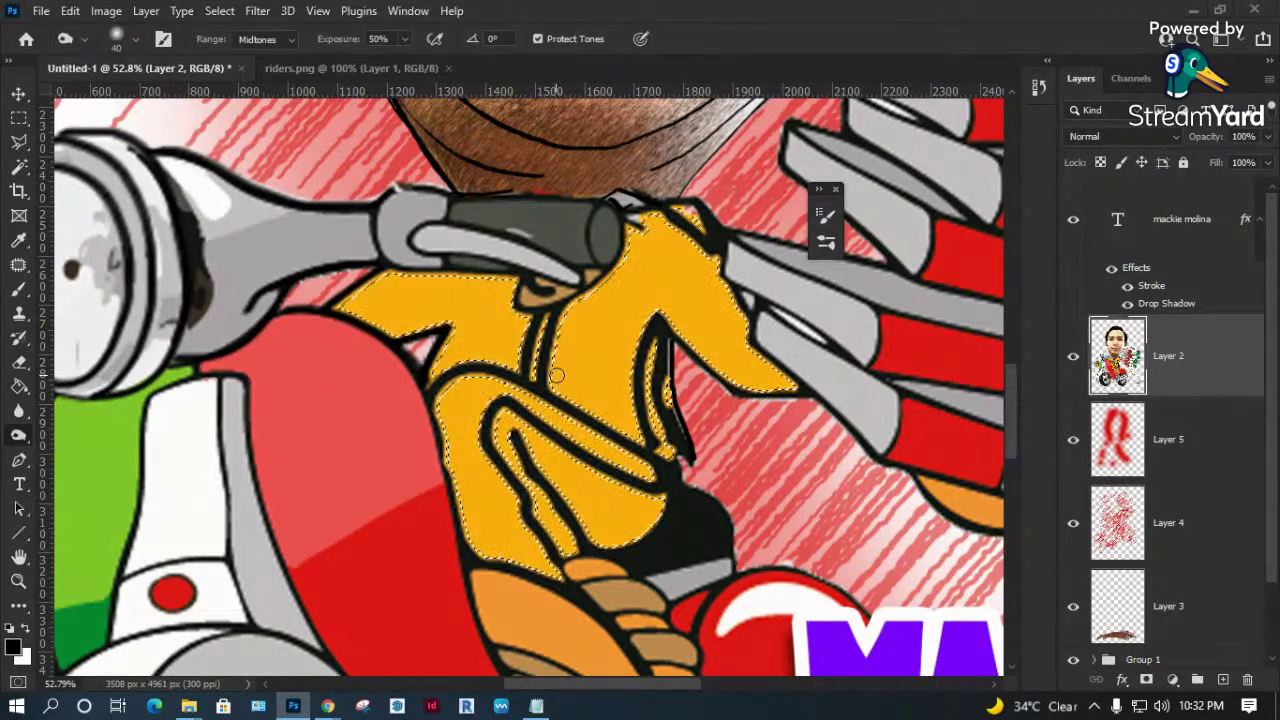
key(shift+o)
key(shift+o)
key(shift+o)
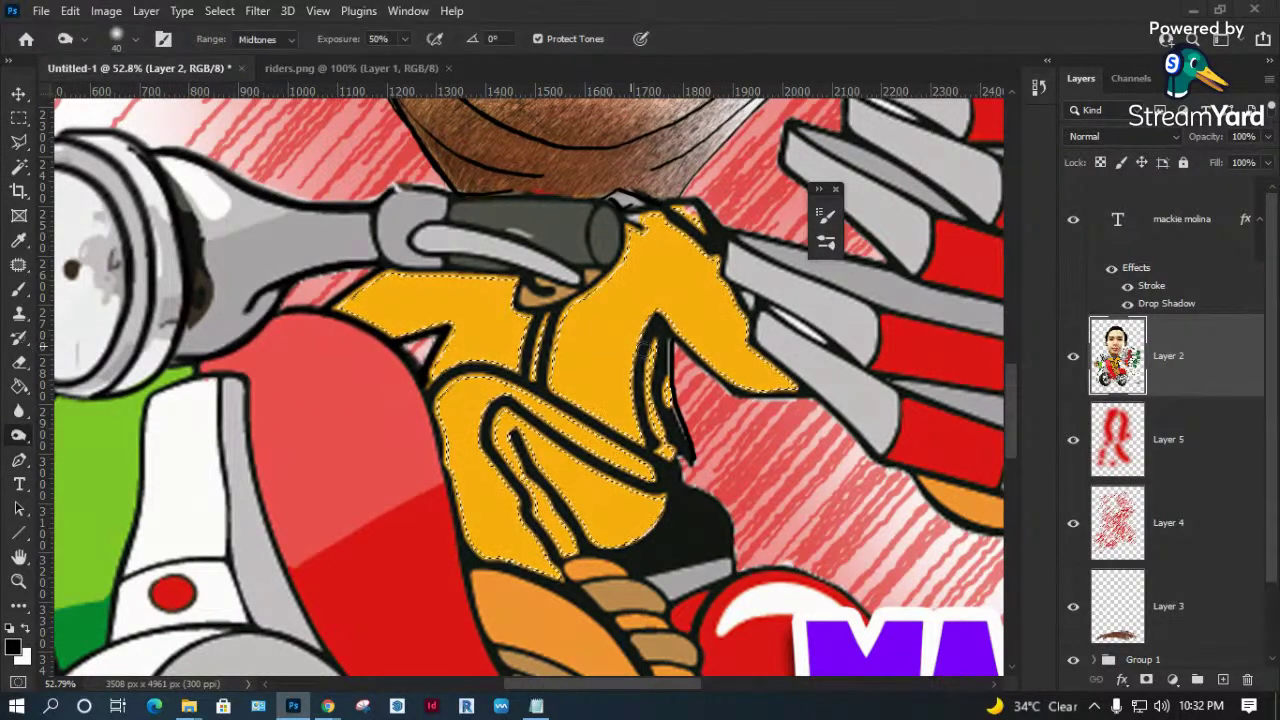
key(bracketright)
key(bracketright)
key(bracketright)
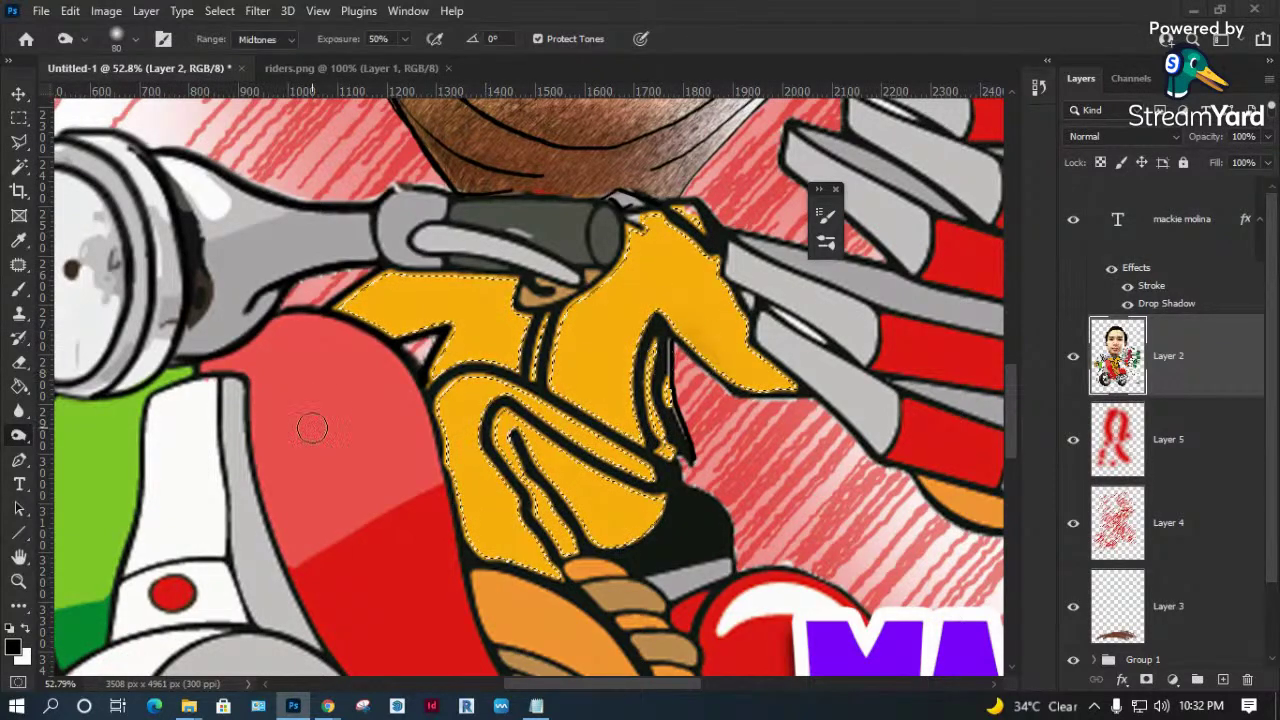
key(i)
click(585, 390)
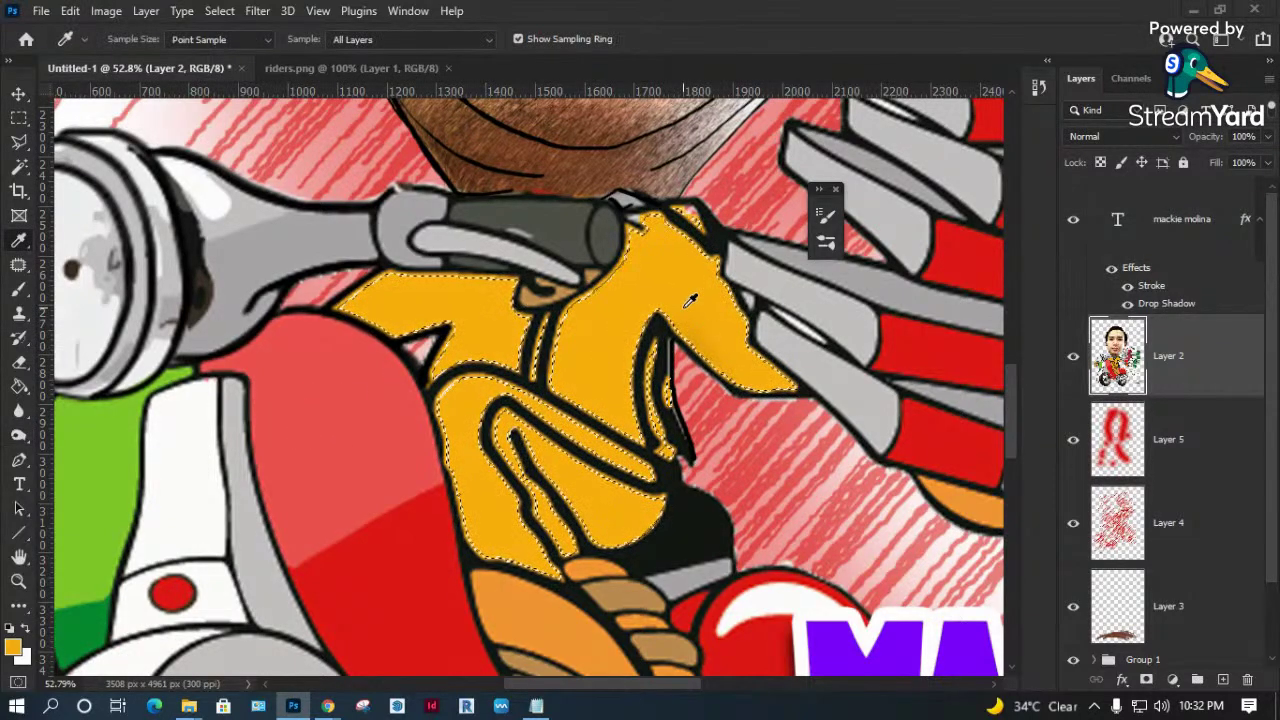
click(12, 646)
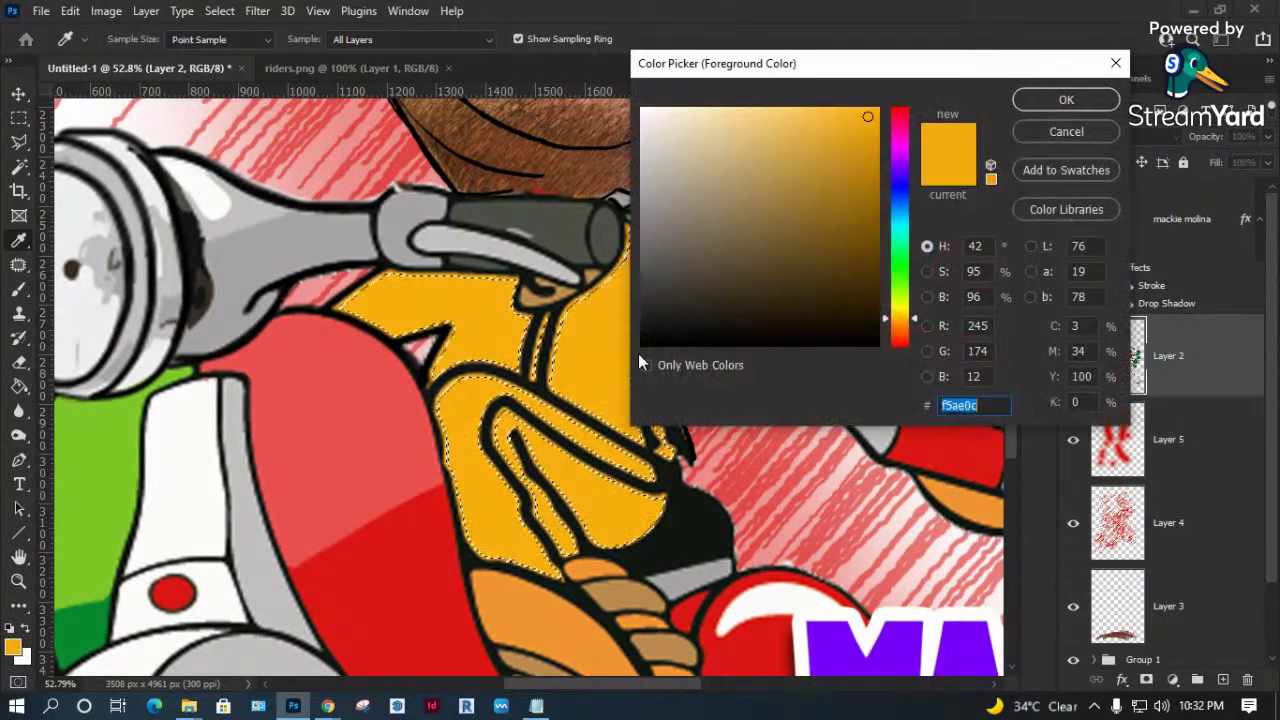
click(875, 205)
click(1064, 99)
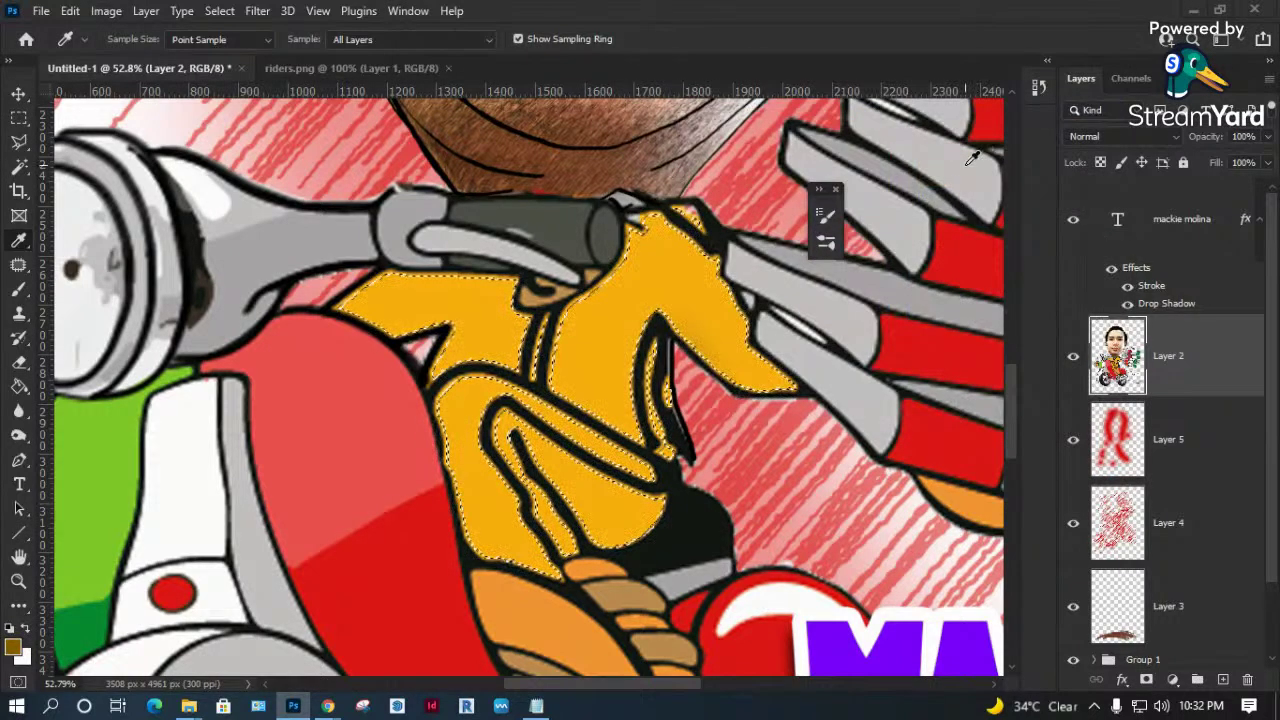
Brush dark brown shading along the jacket's collar and edges inside the selection.
key(b)
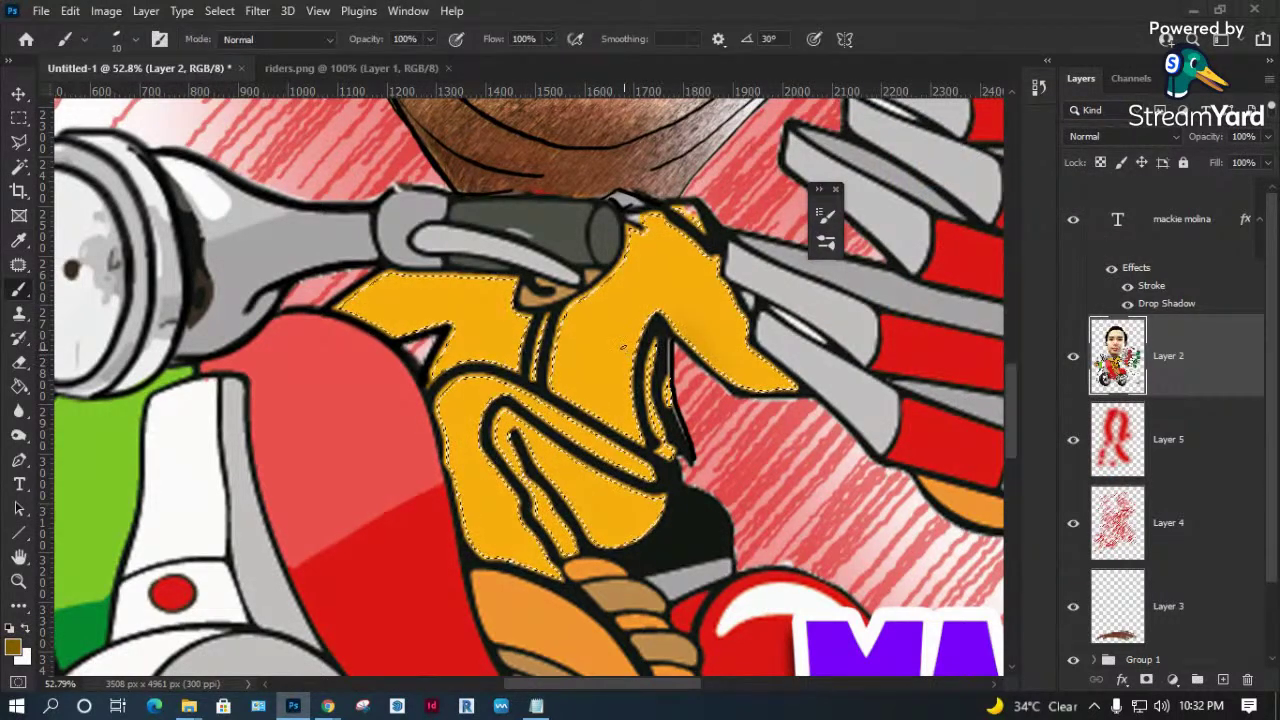
key(bracketright)
key(bracketright)
key(bracketright)
drag(666, 311, 795, 392)
right_click(706, 305)
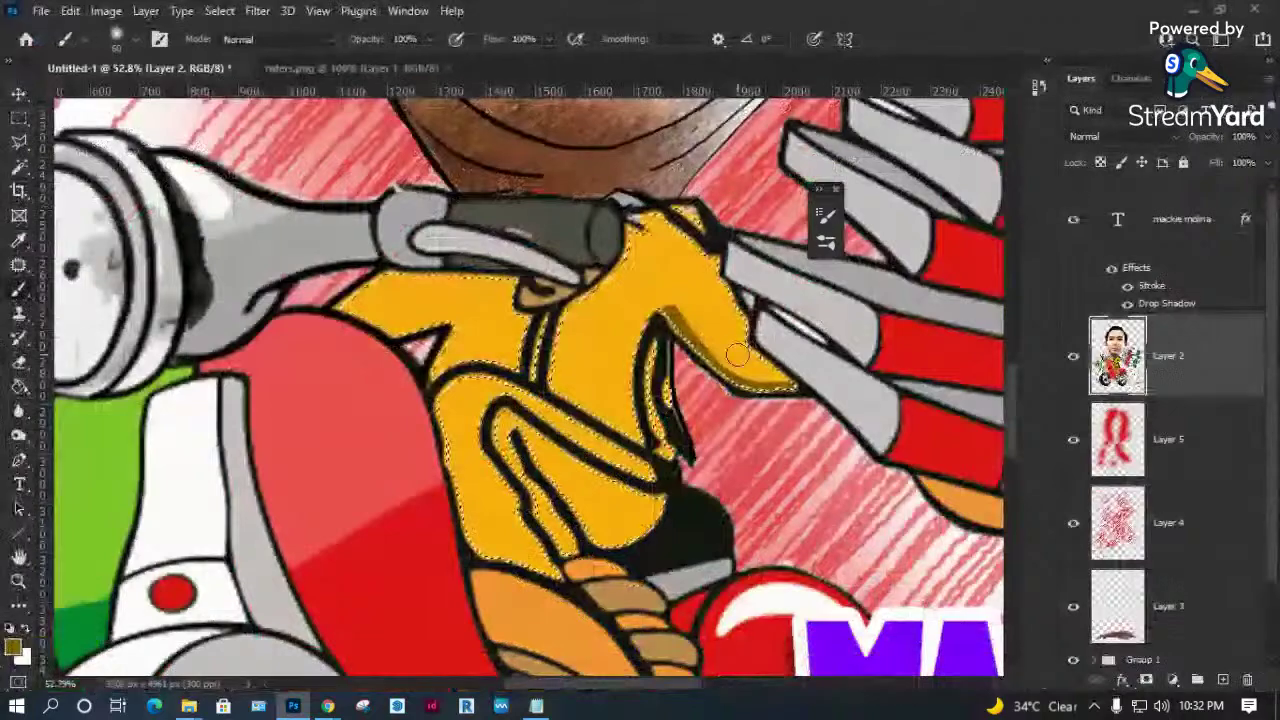
drag(737, 354, 688, 402)
drag(665, 315, 652, 384)
drag(725, 285, 795, 390)
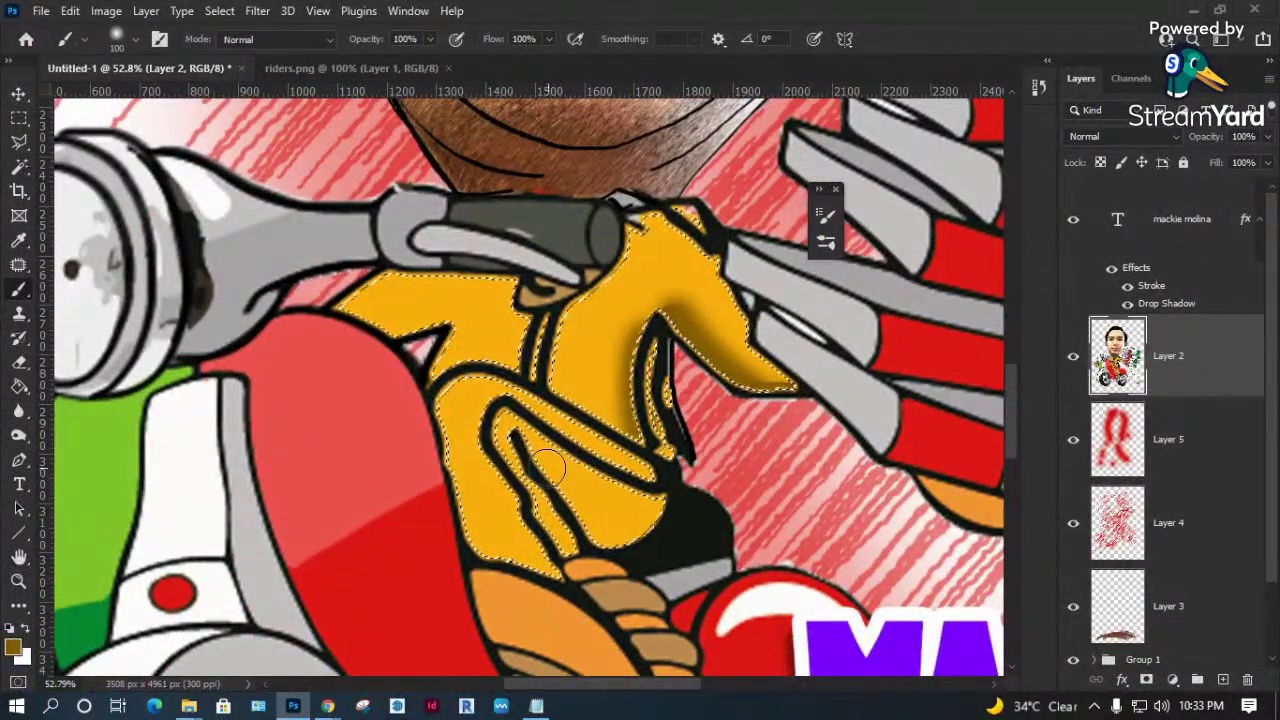
key(bracketleft)
key(bracketleft)
key(bracketleft)
drag(566, 472, 588, 515)
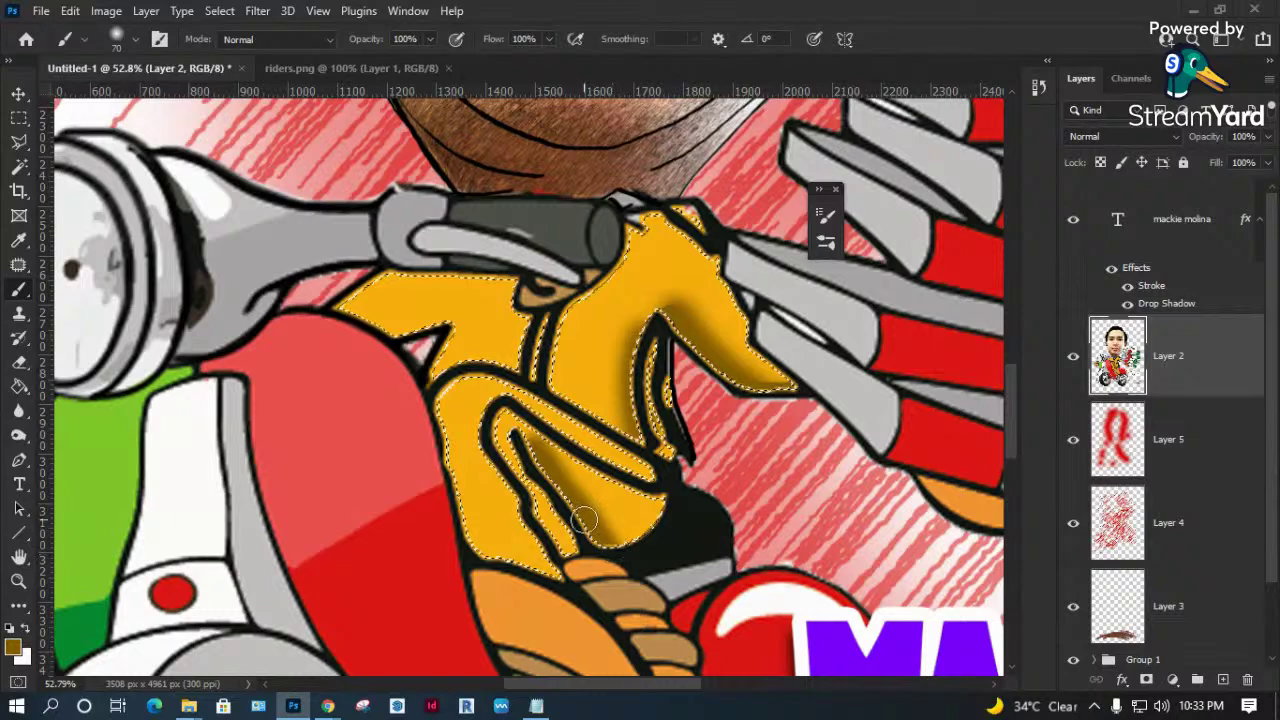
drag(486, 515, 513, 570)
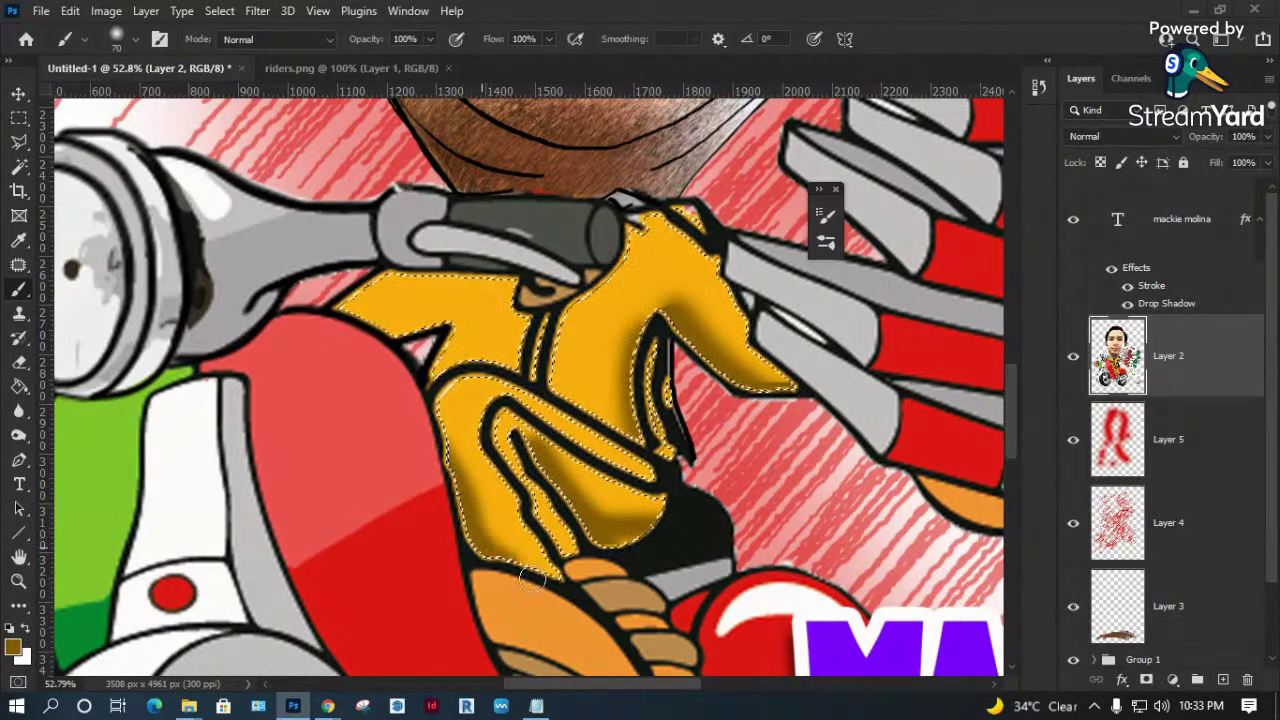
mouse_move(468, 314)
mouse_down()
mouse_move(396, 281)
mouse_move(480, 290)
mouse_up()
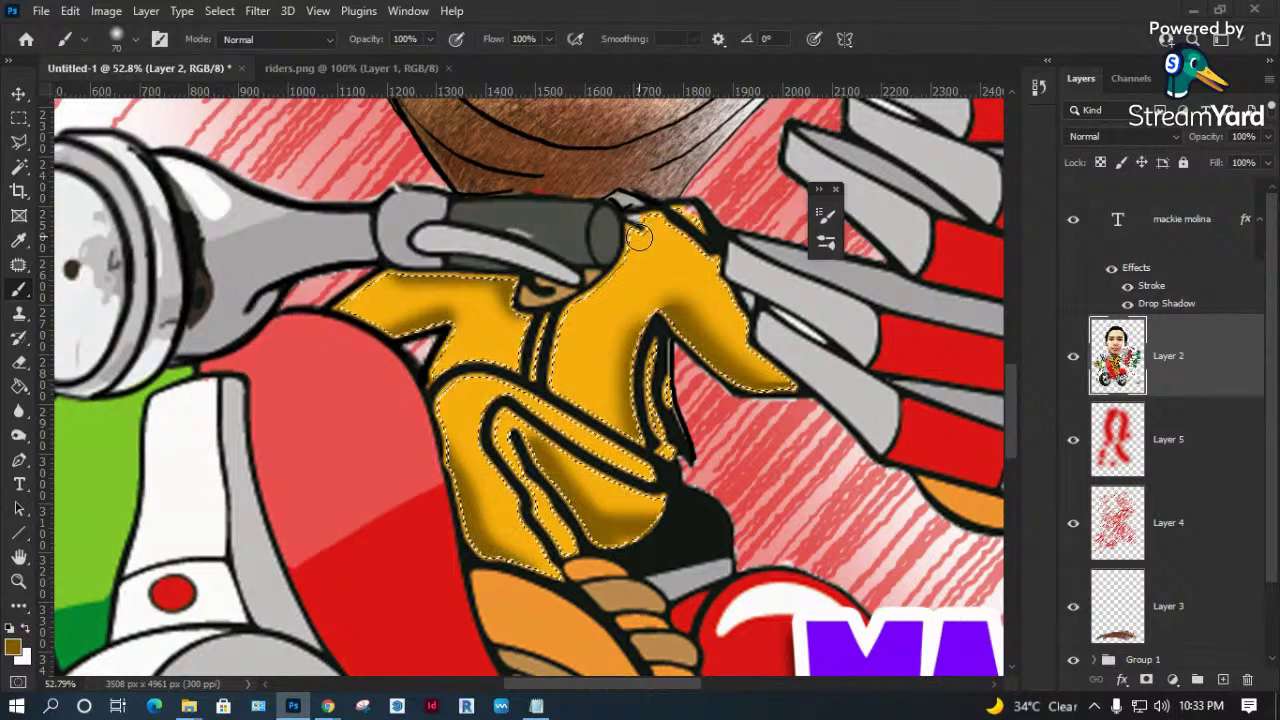
Sample the pizza box red, deselect, and paint a red zipper line down the jacket.
key(i)
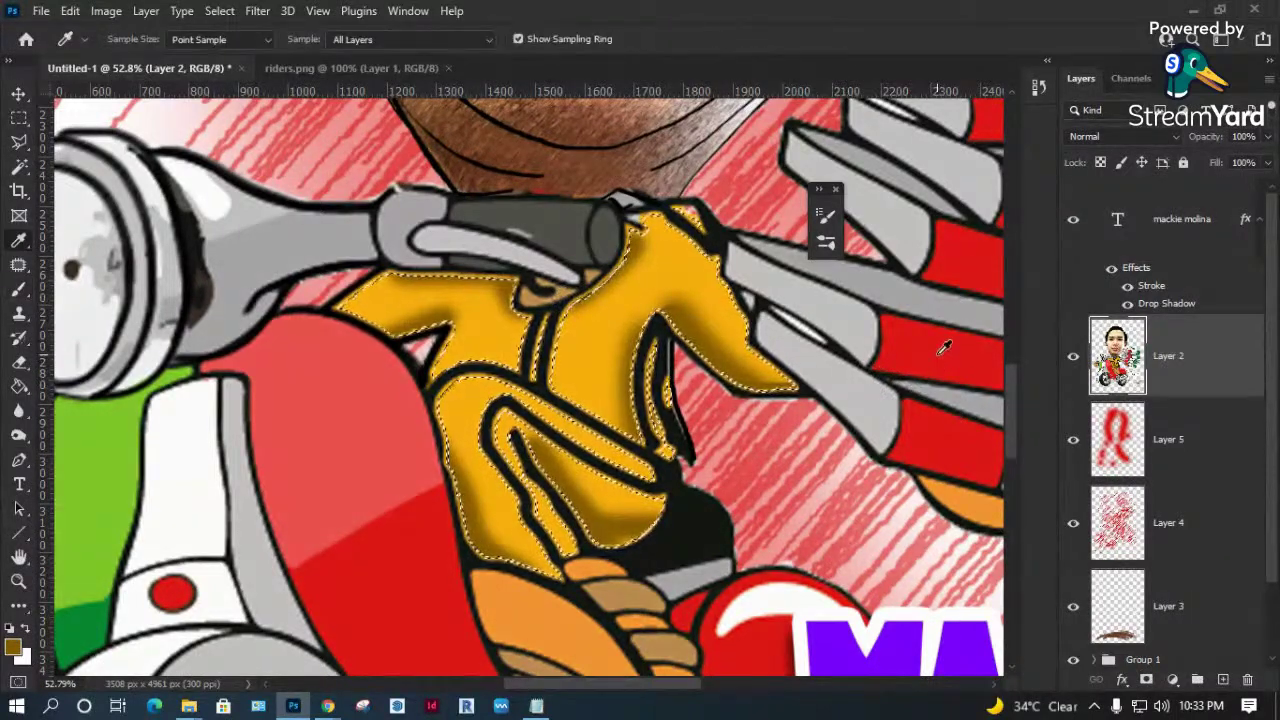
key(b)
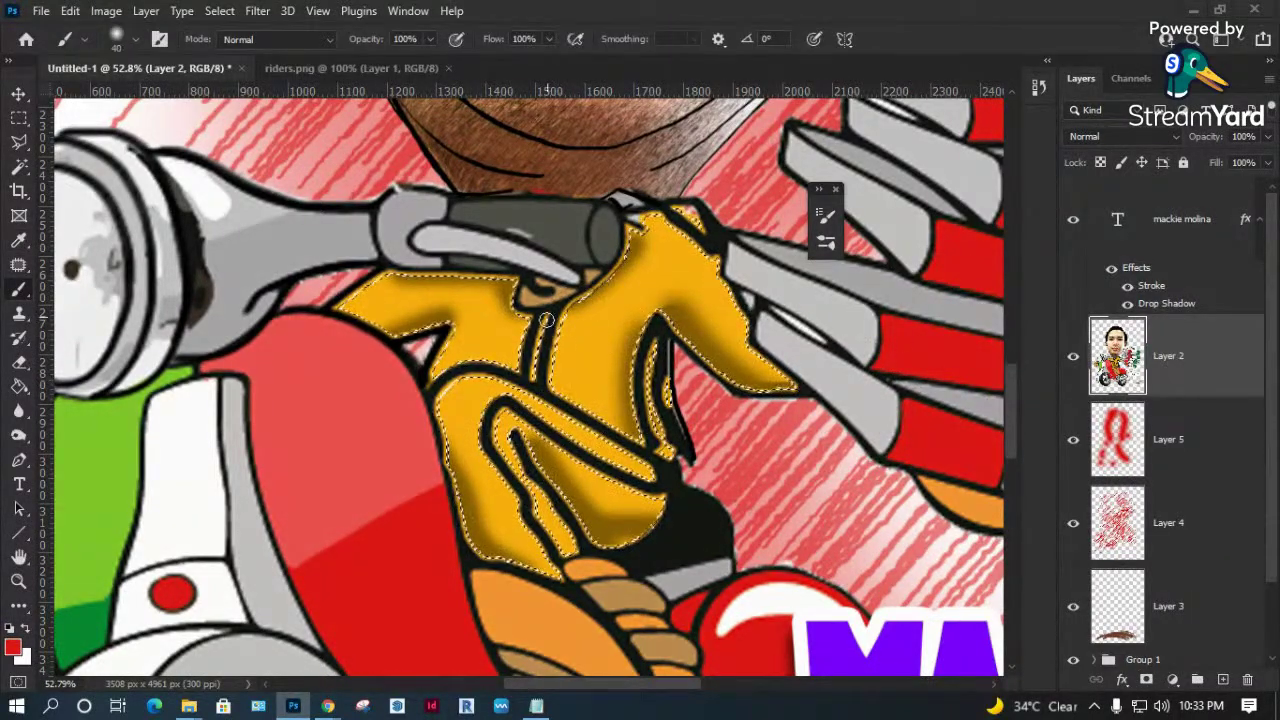
key(m)
key(ctrl+d)
key(b)
drag(549, 314, 533, 347)
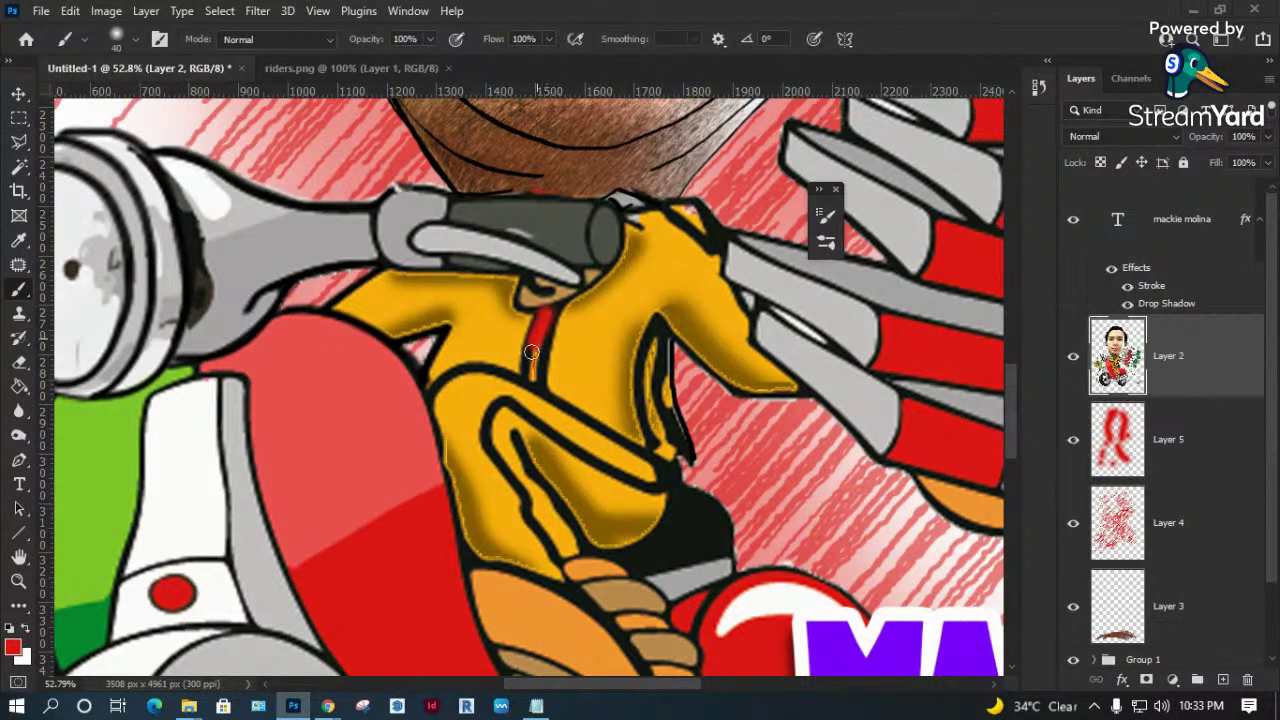
drag(318, 441, 634, 246)
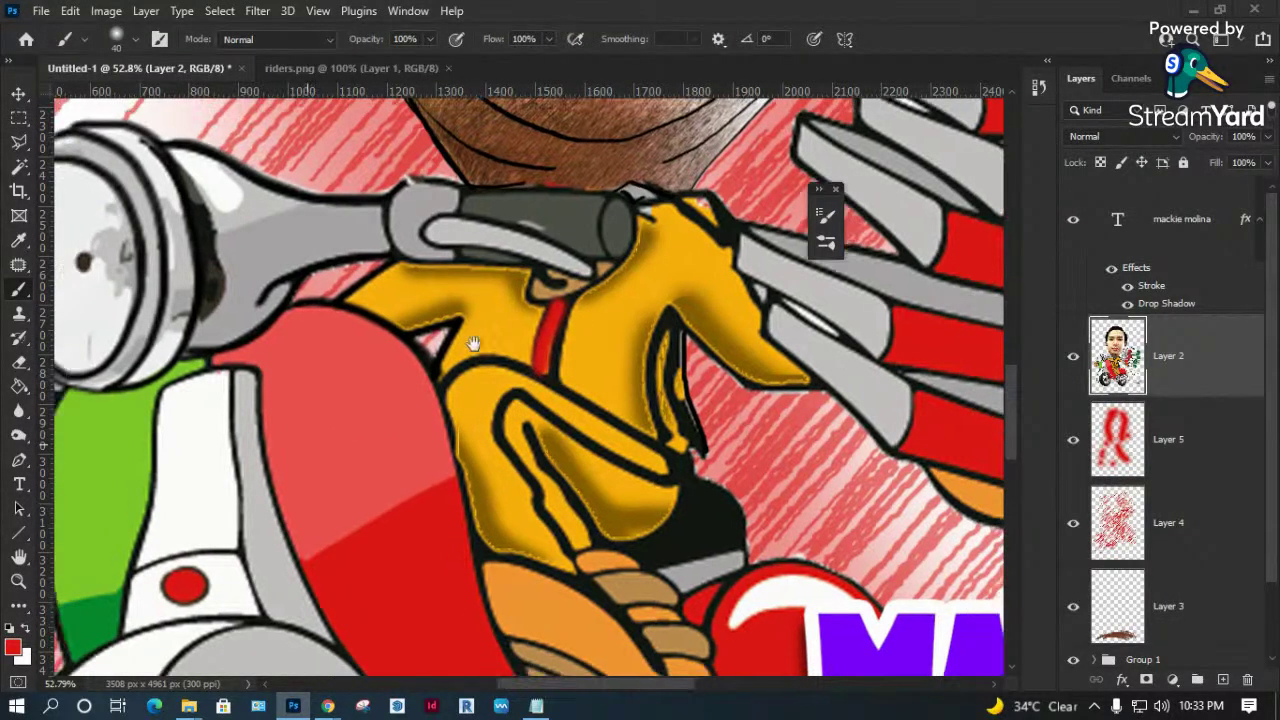
key(ctrl+0)
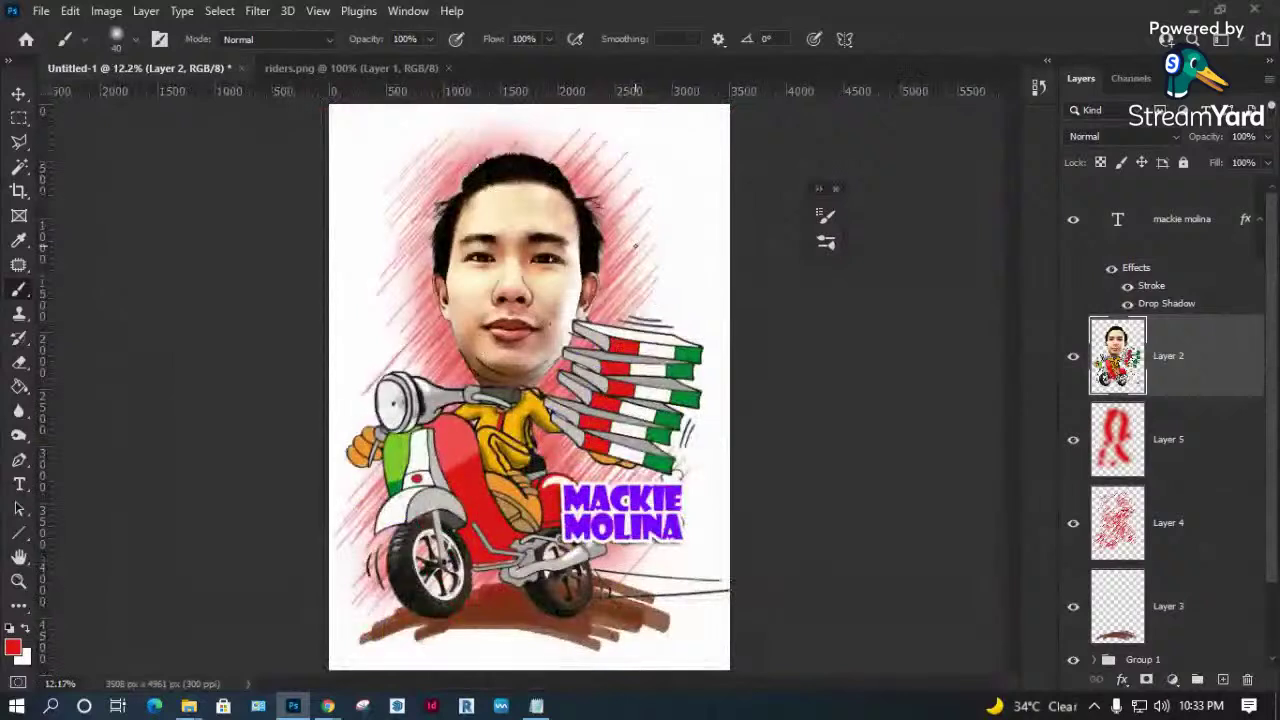
key(z)
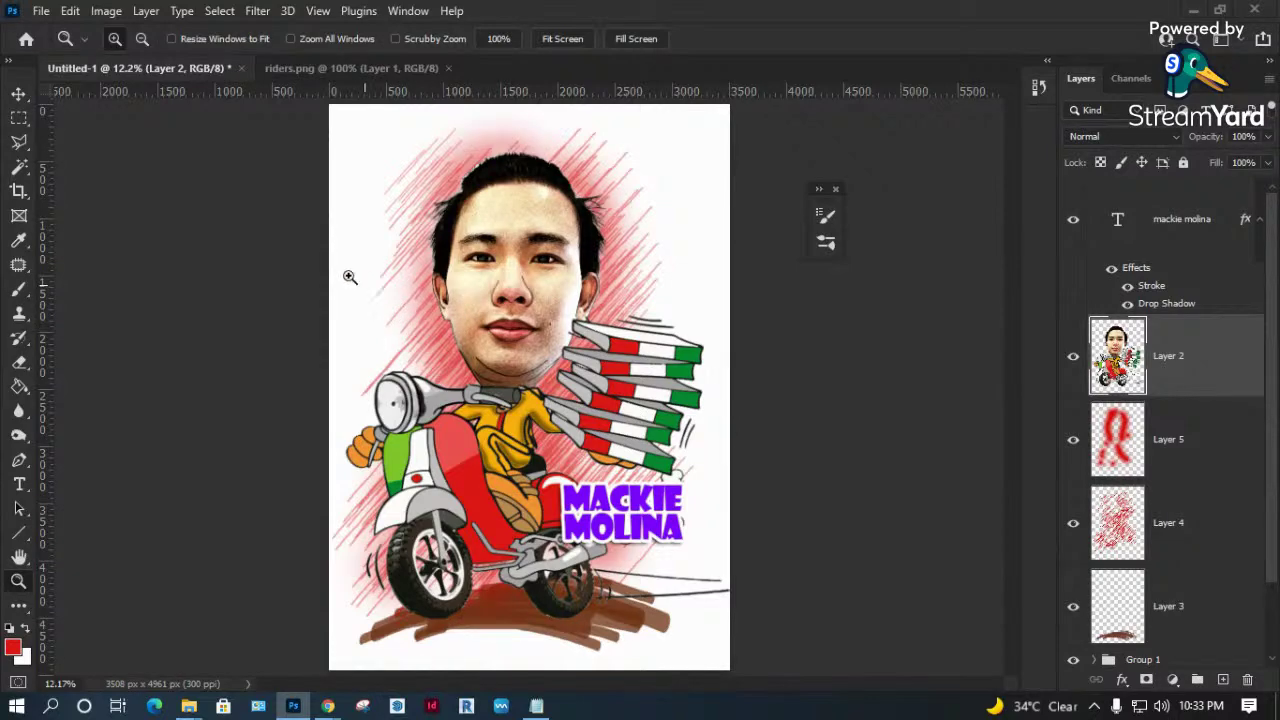
Open the Convert to Profile settings, then cancel without converting.
click(70, 11)
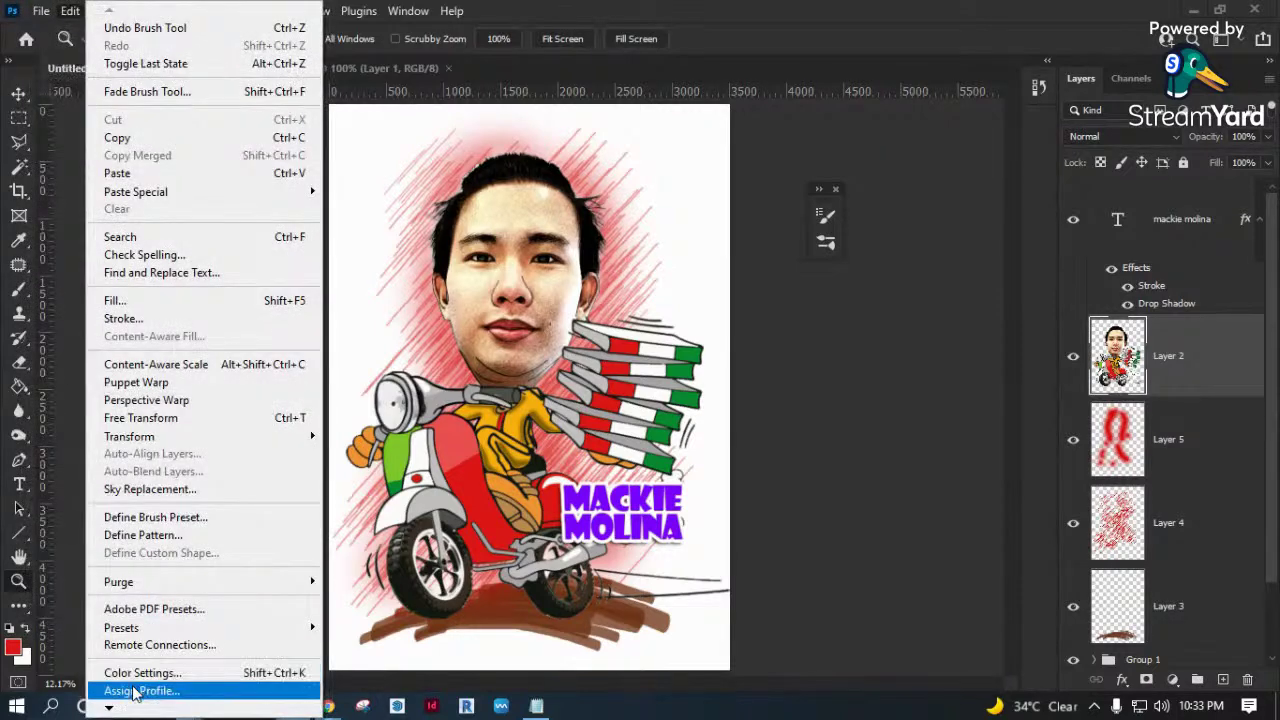
mouse_move(109, 707)
click(176, 627)
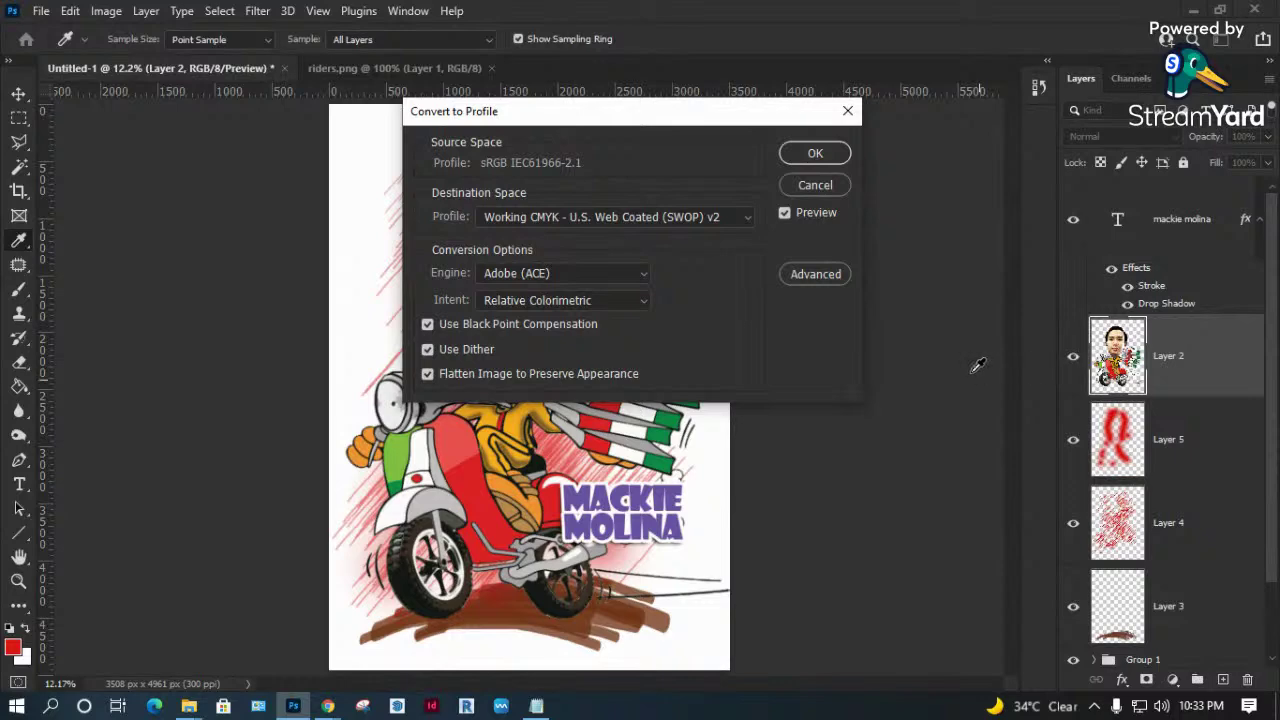
click(797, 187)
key(z)
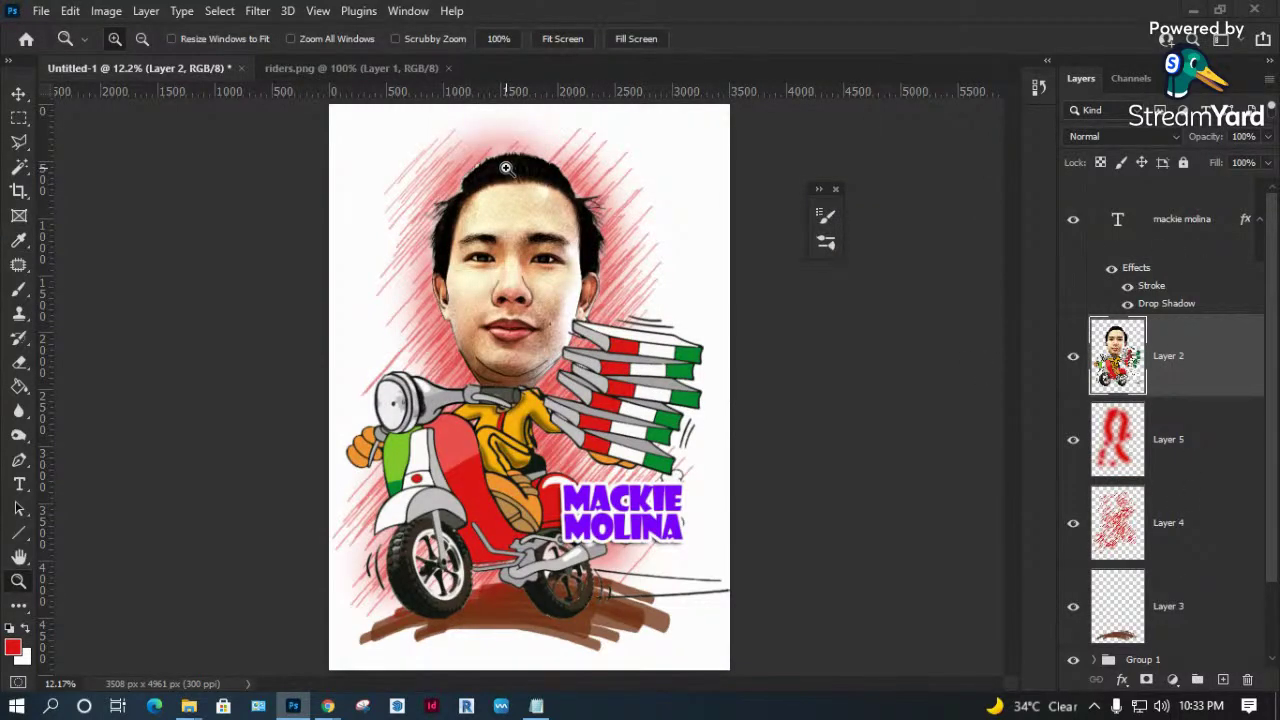
Save the caricature on this computer as mackie_2.psd.
key(ctrl+s)
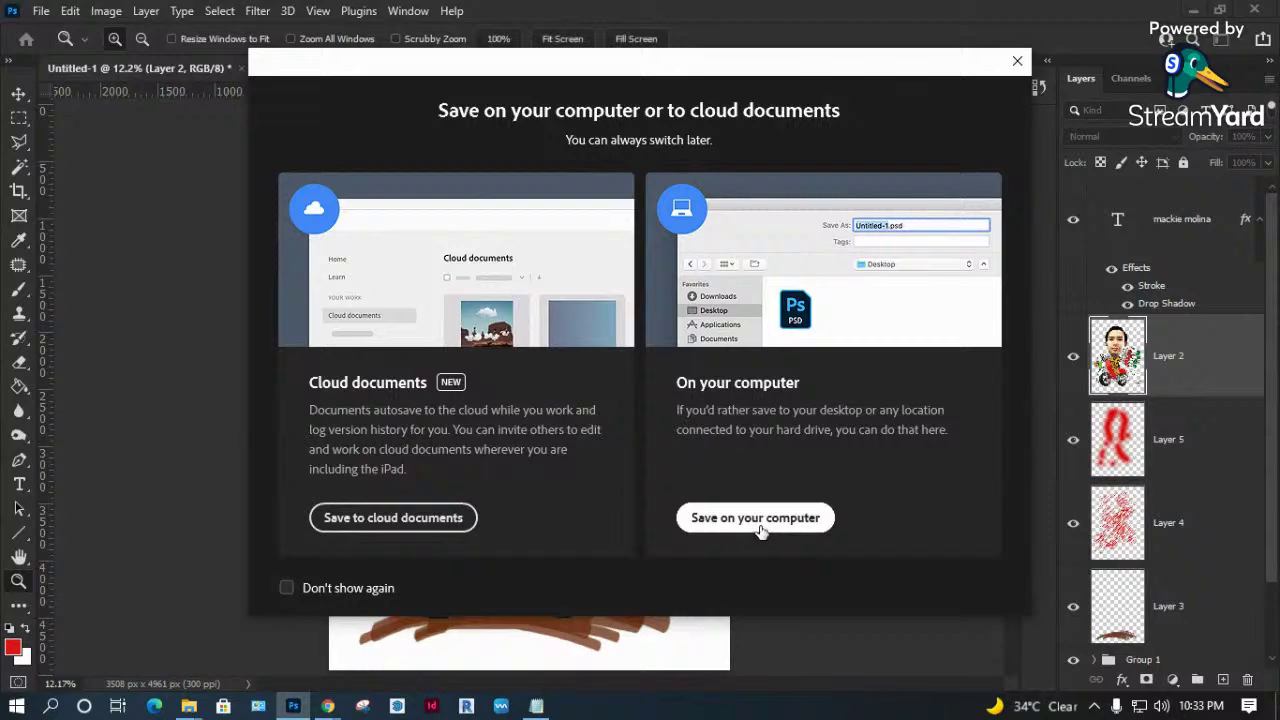
click(755, 518)
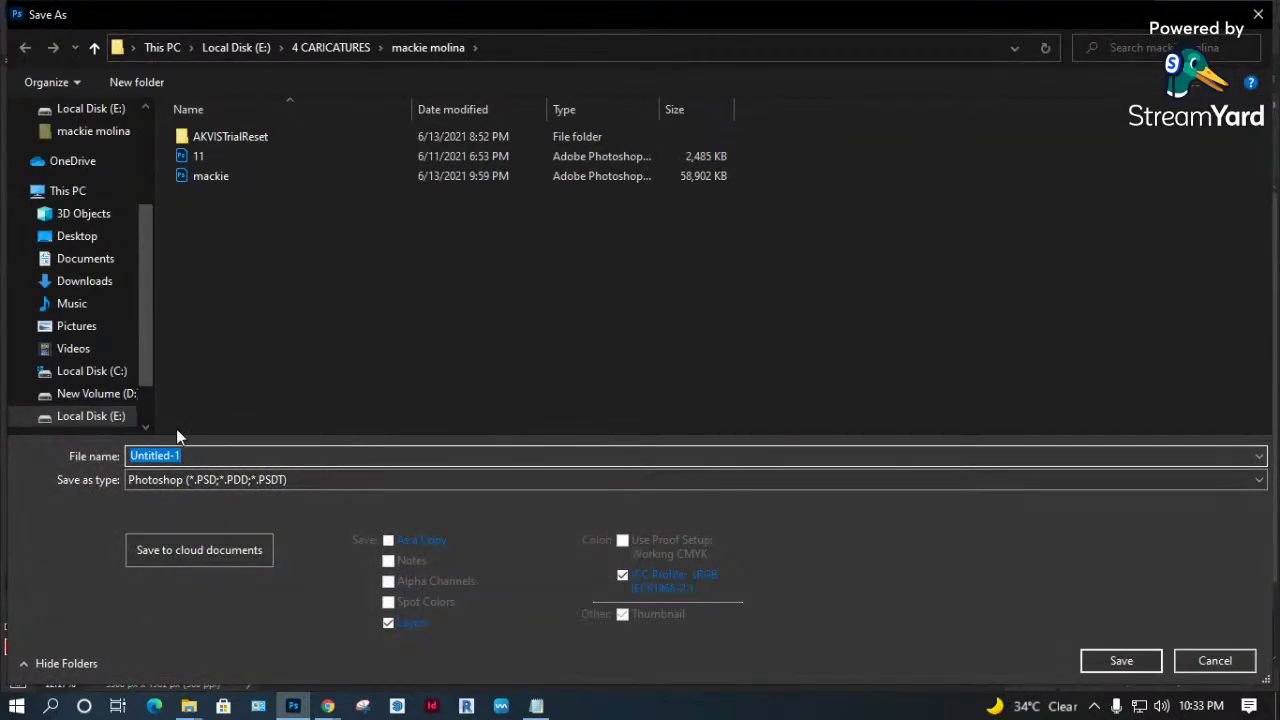
text(mackie_2)
click(1121, 662)
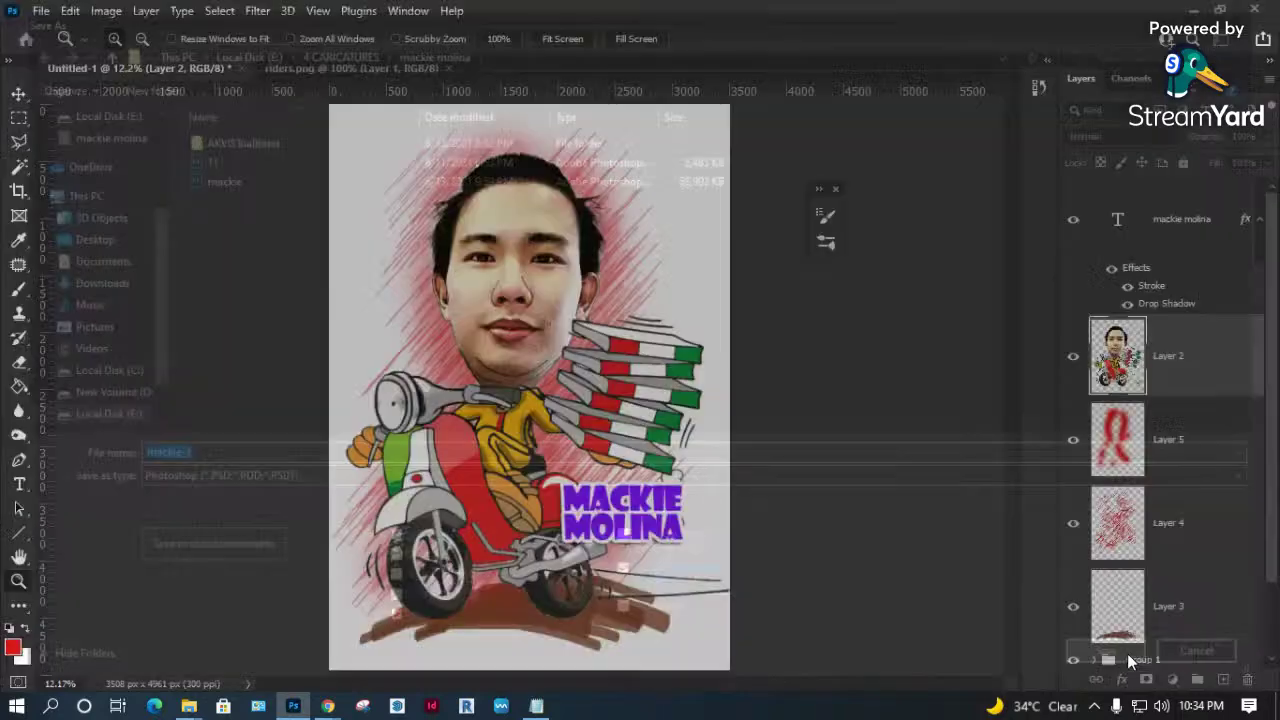
click(846, 186)
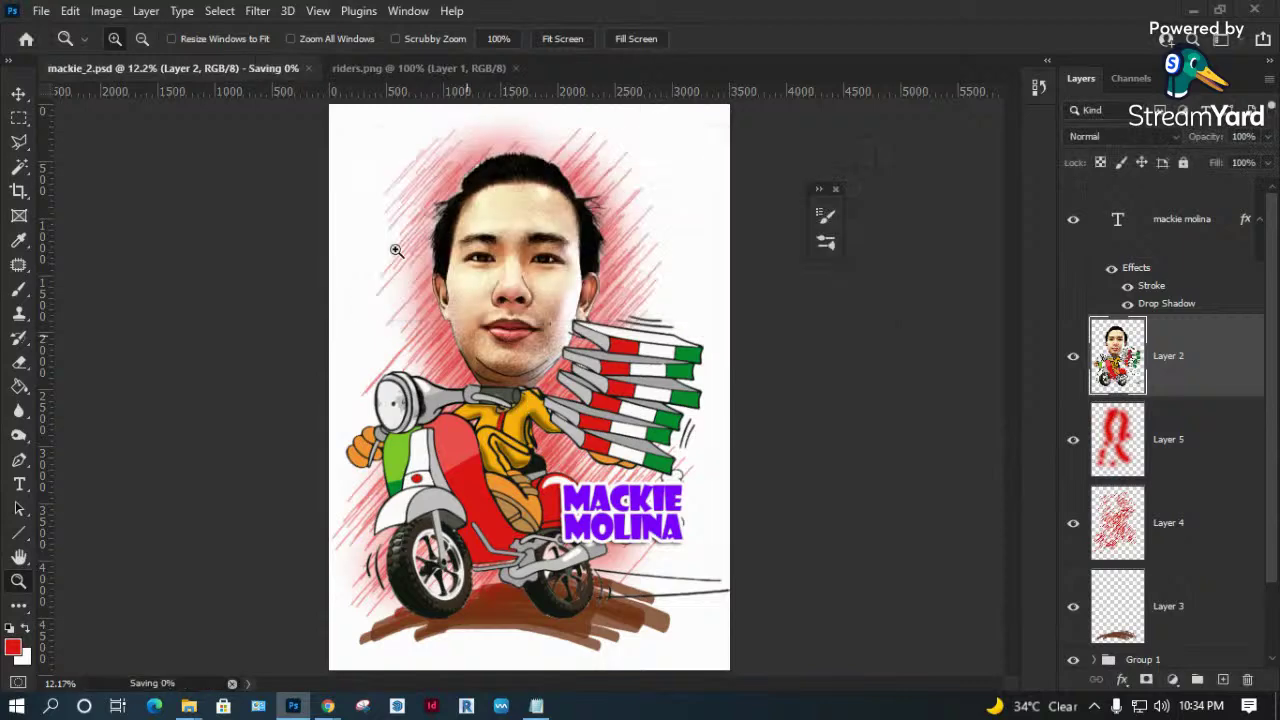
Convert the document to the CMYK profile via Edit > Convert to Profile.
click(104, 12)
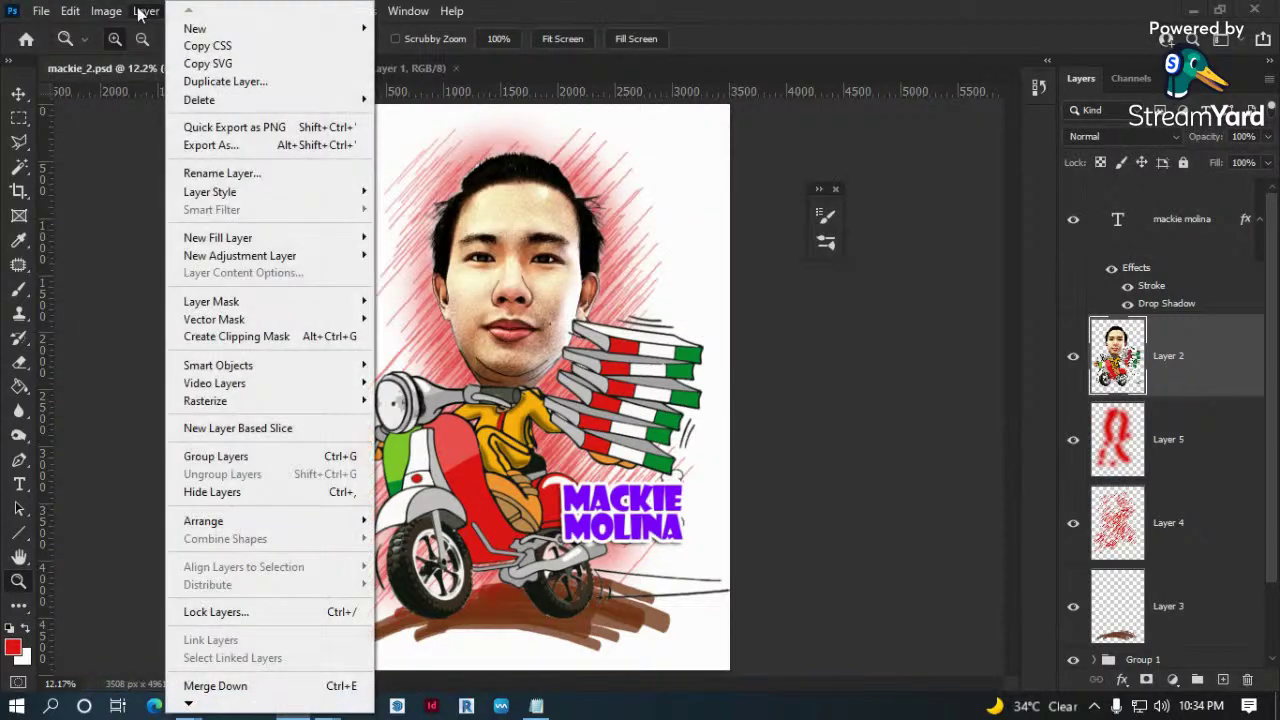
click(62, 89)
click(70, 11)
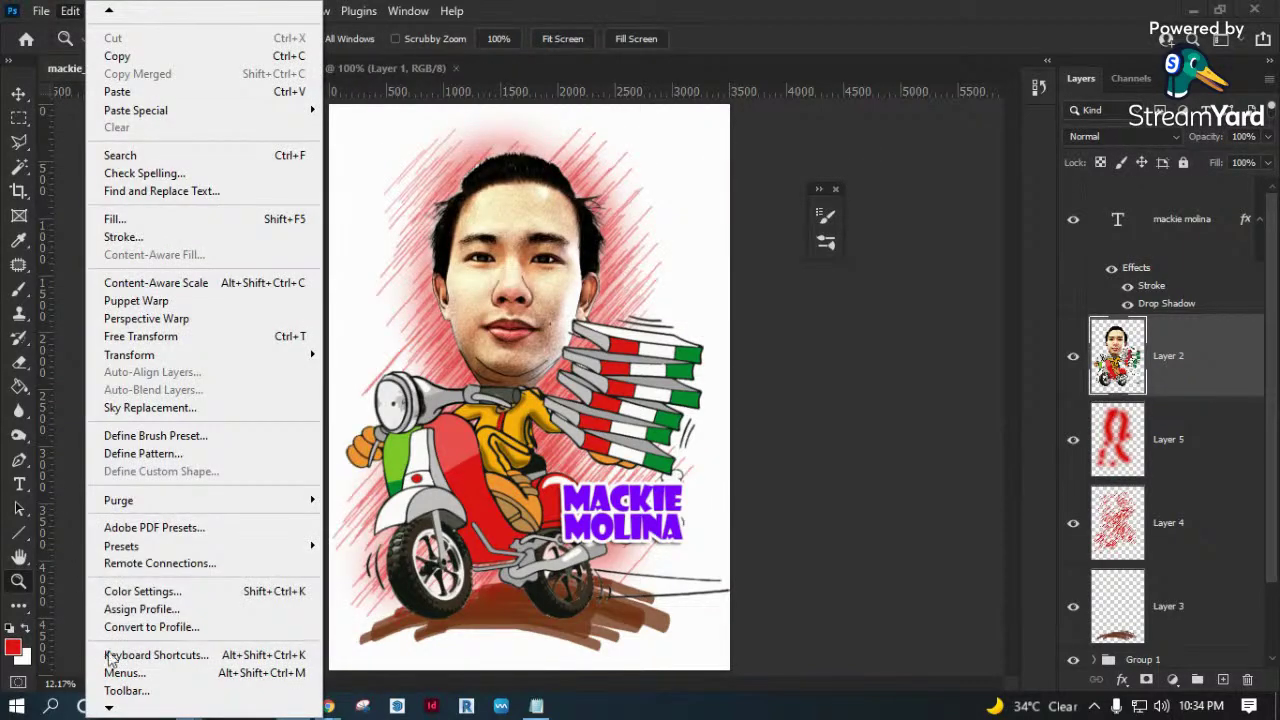
click(150, 627)
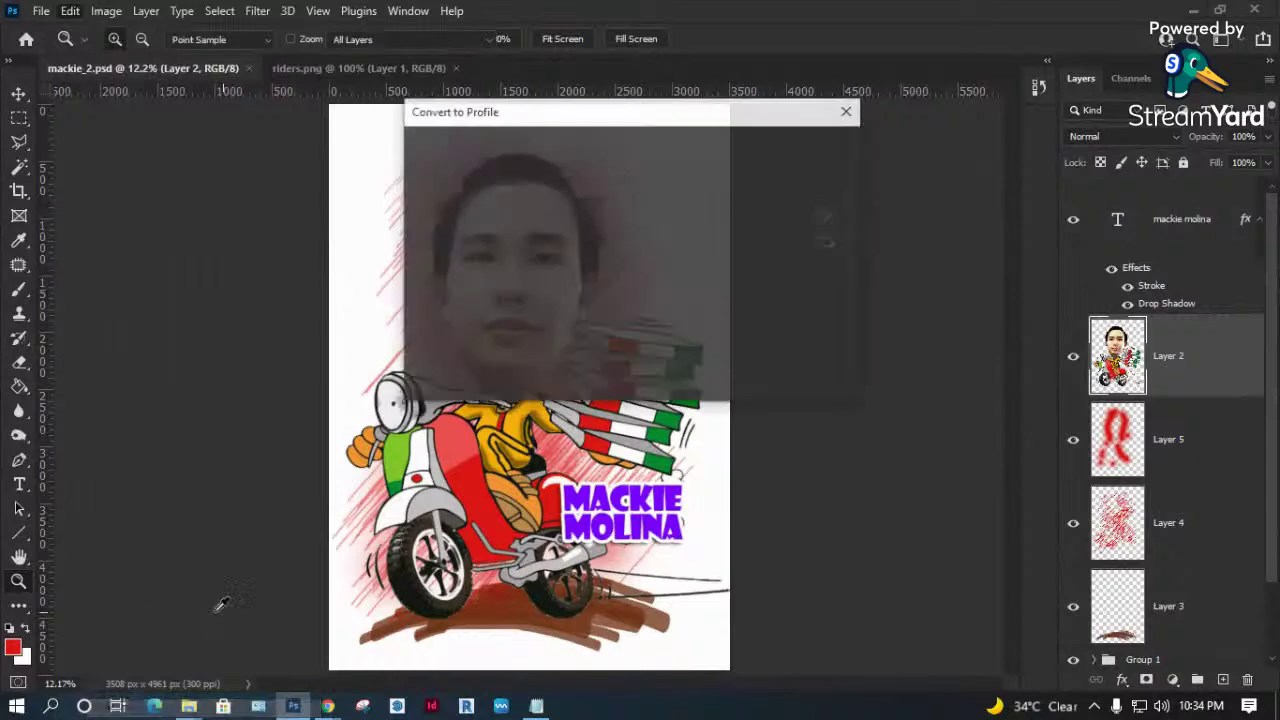
click(806, 153)
key(z)
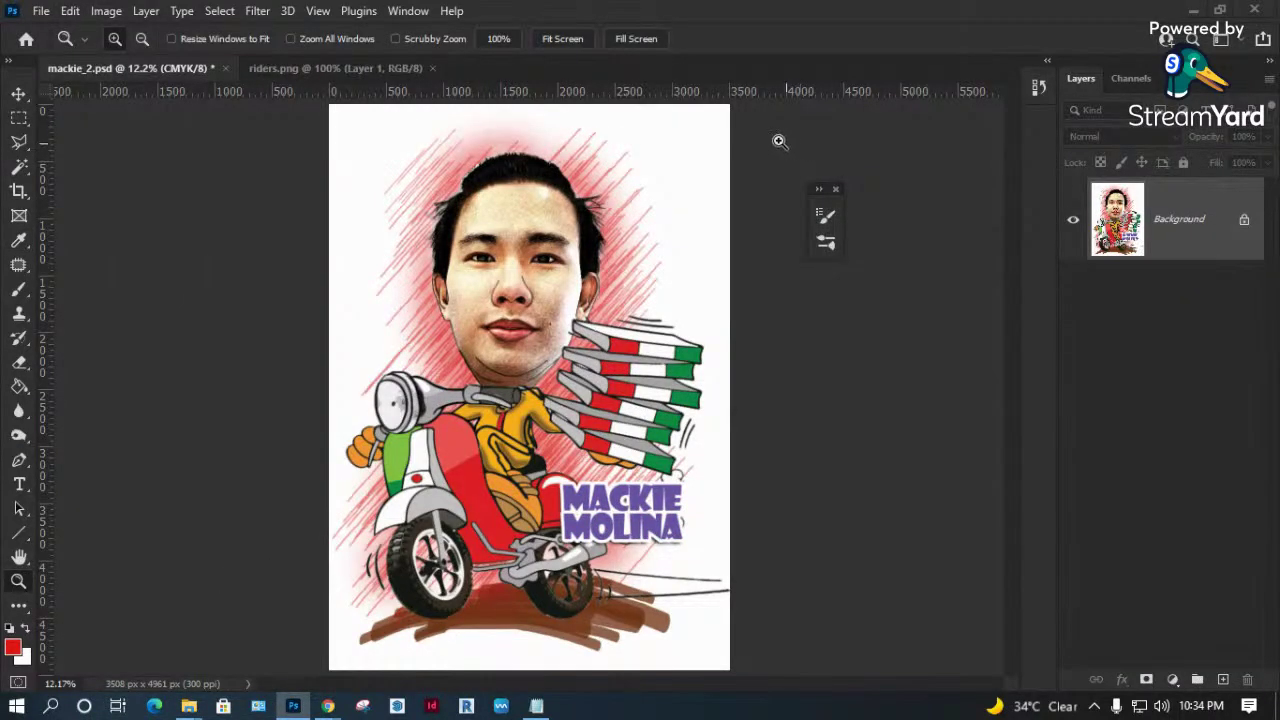
Add a text layer below the scooter's wheel and enlarge it.
drag(381, 451, 747, 671)
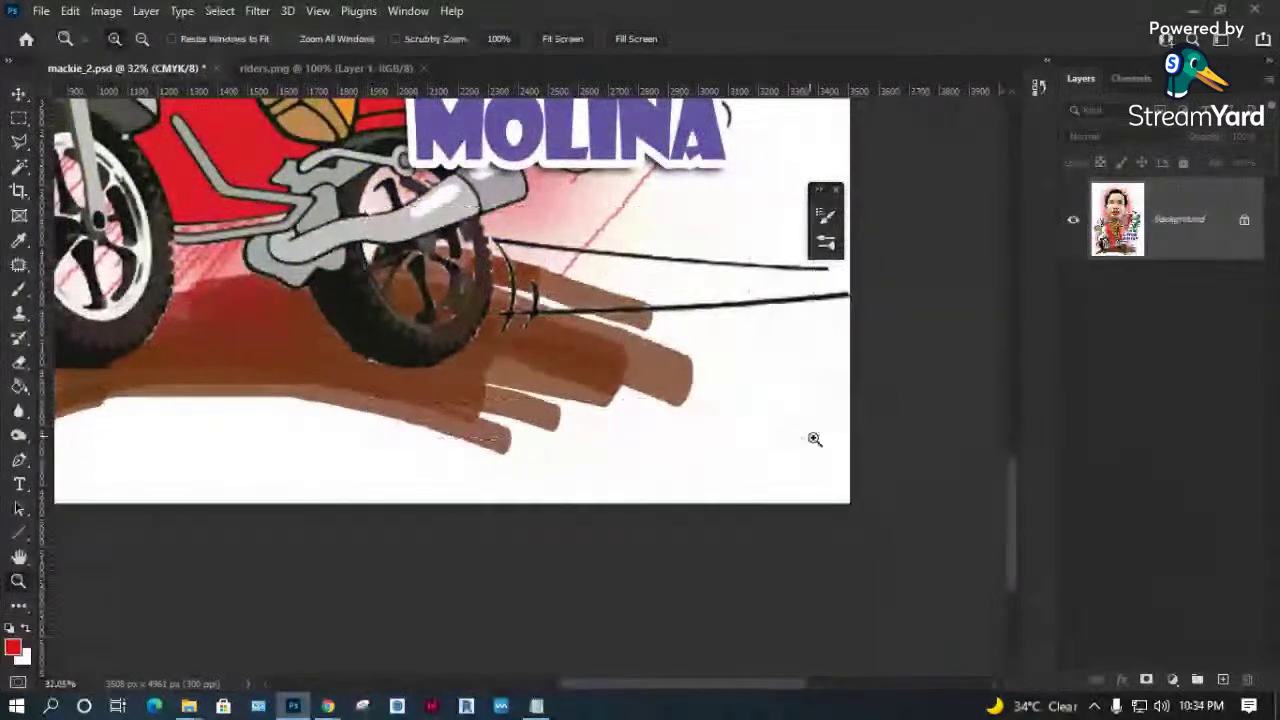
click(814, 437)
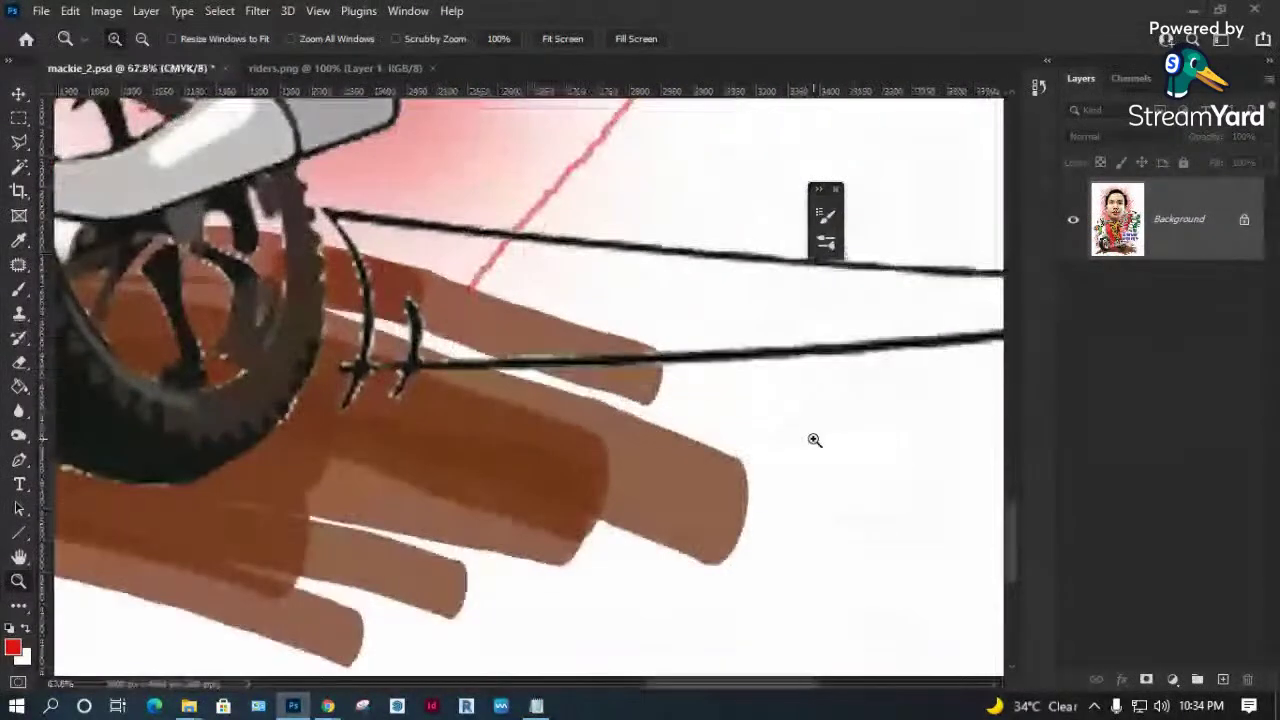
mouse_move(814, 437)
mouse_down()
mouse_move(457, 494)
mouse_move(743, 437)
mouse_up()
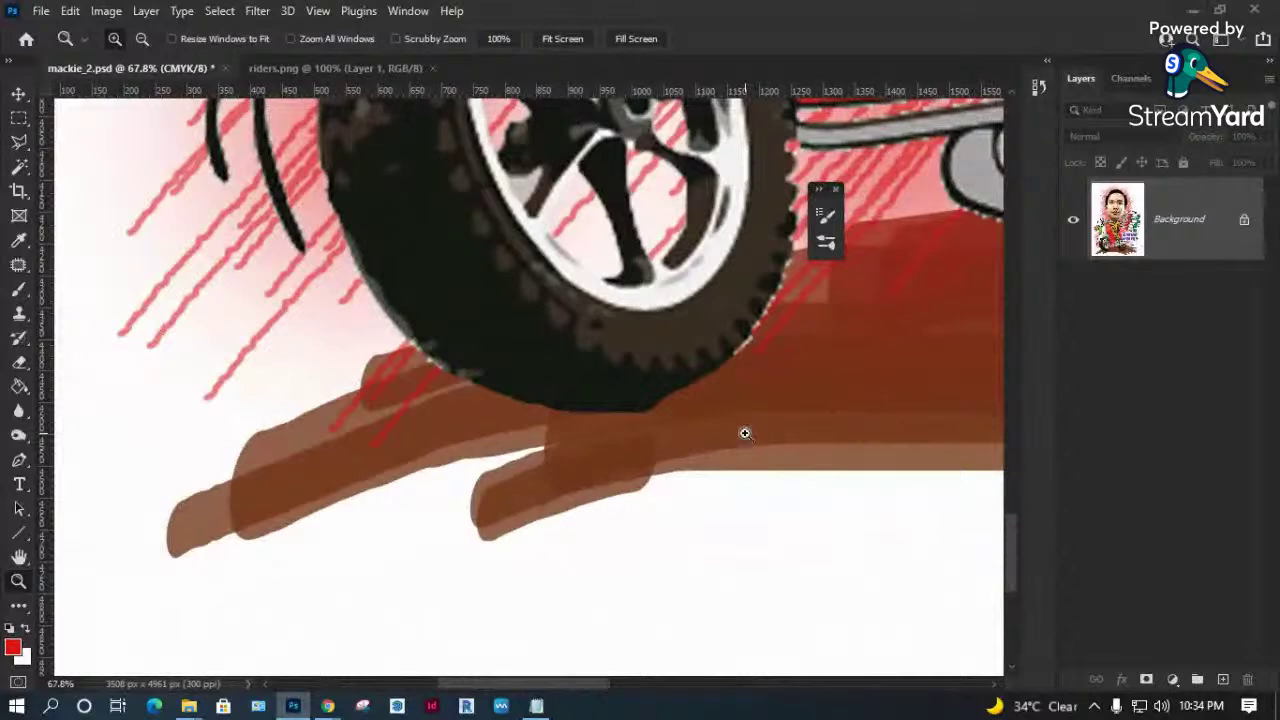
key(t)
click(657, 432)
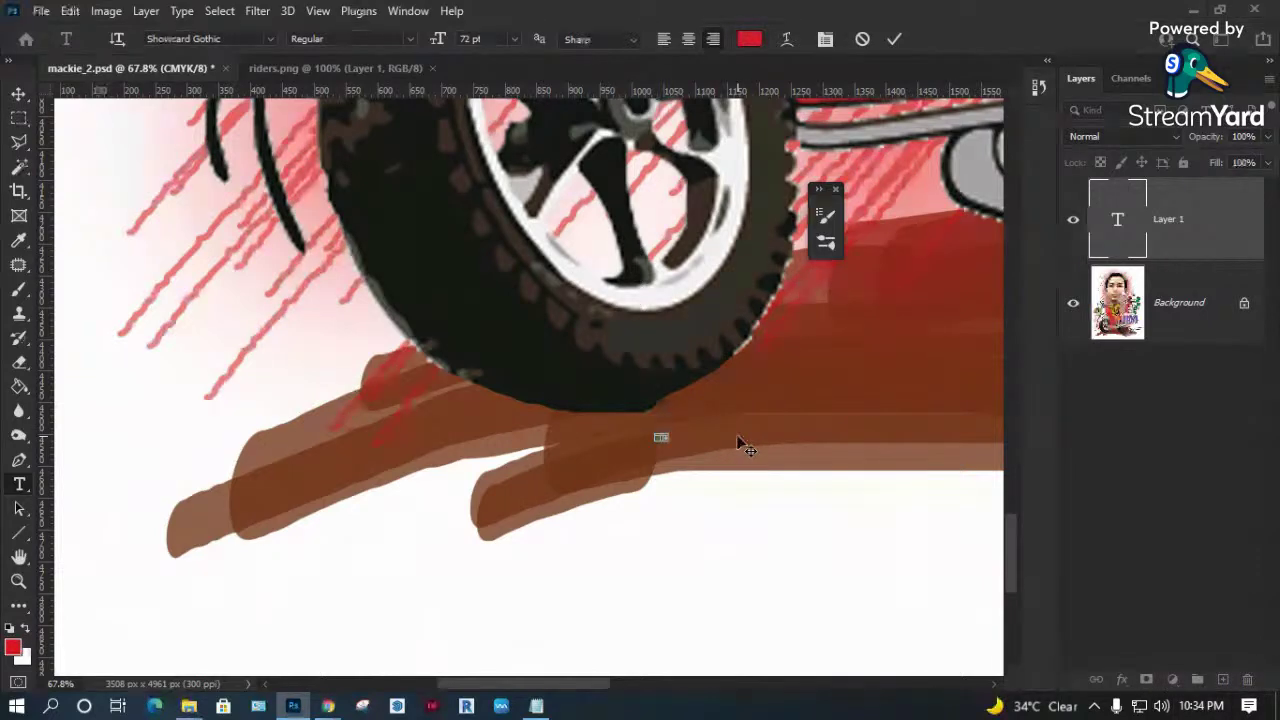
key(ctrl+Return)
key(v)
key(ctrl+t)
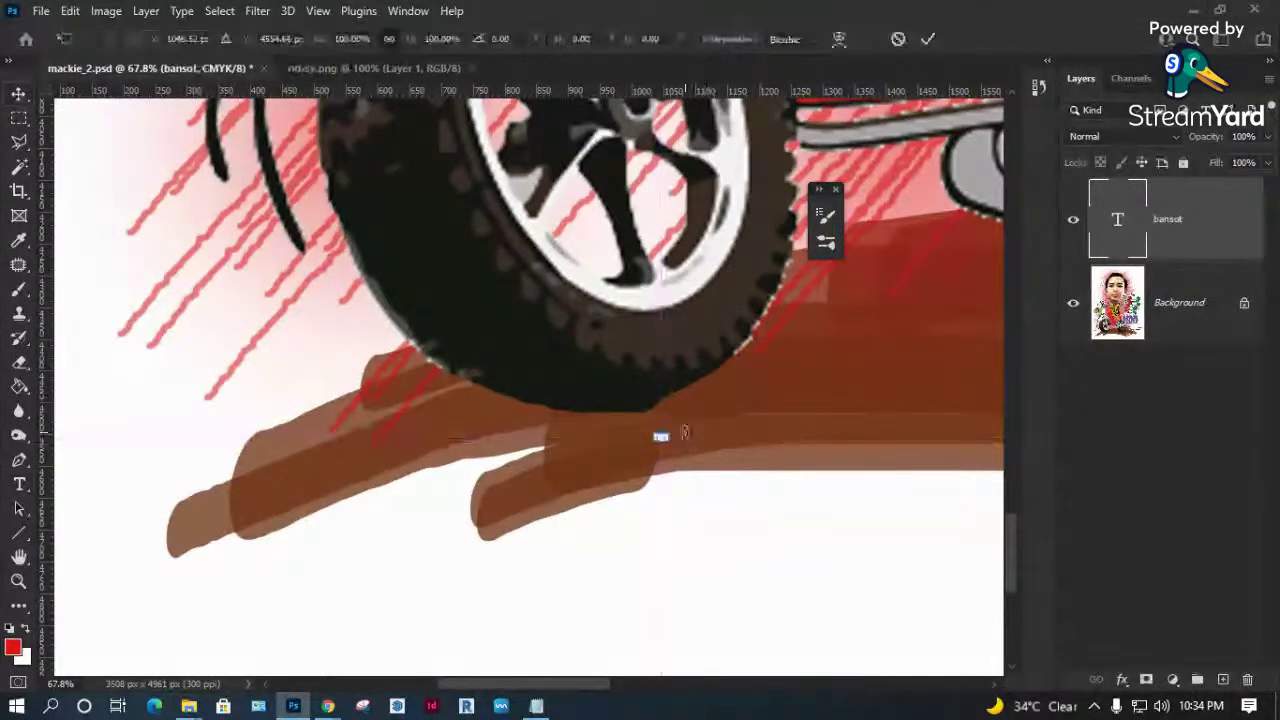
drag(663, 436, 810, 377)
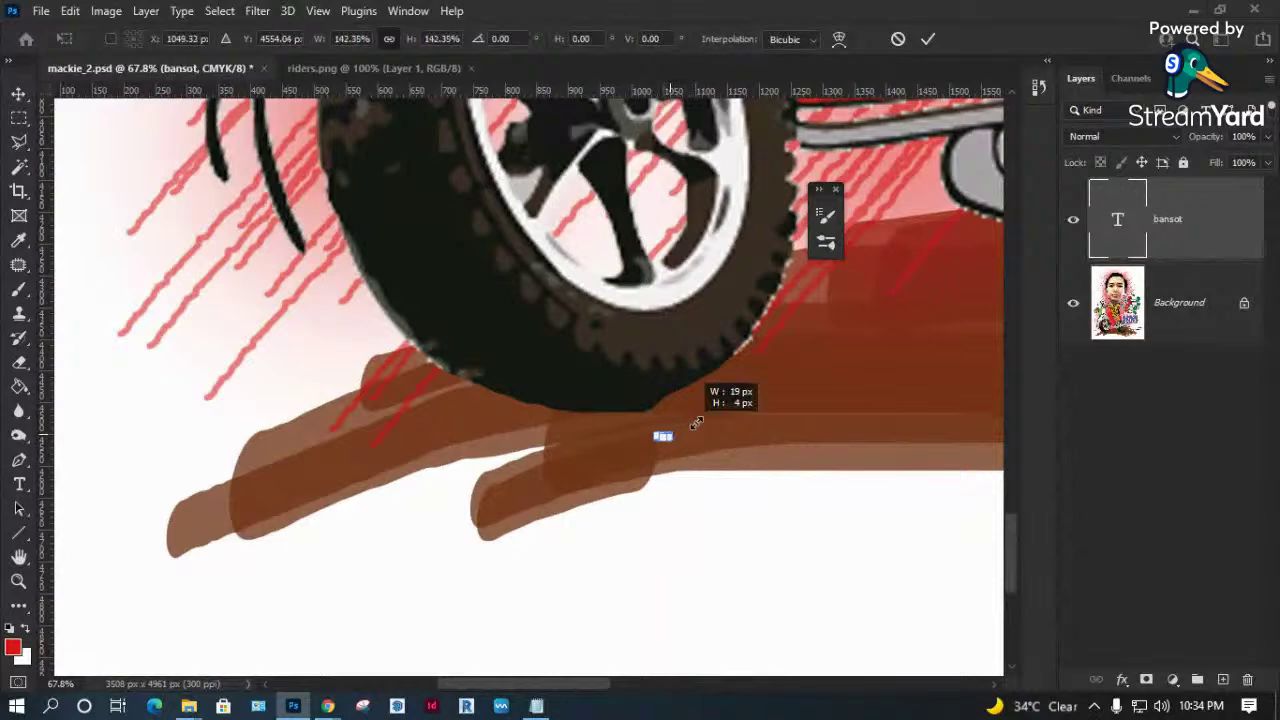
key(Return)
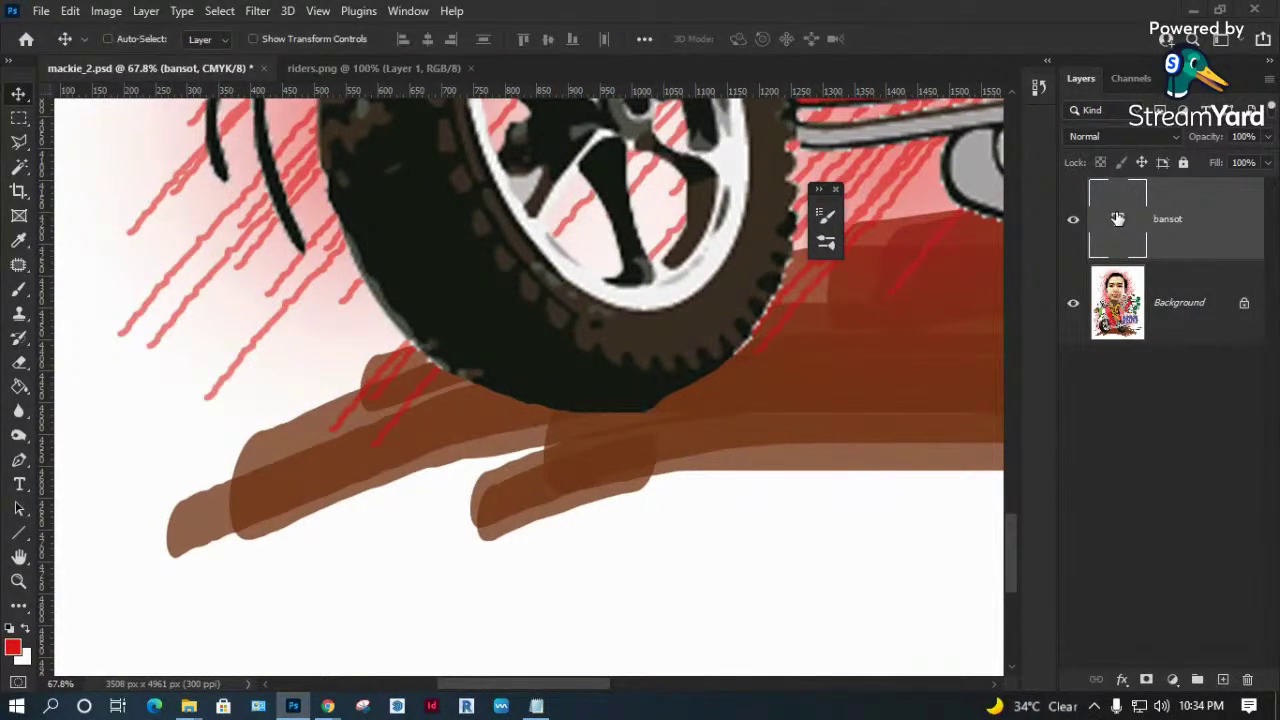
Color the bansot text black and check it with the artwork hidden.
double_click(1118, 218)
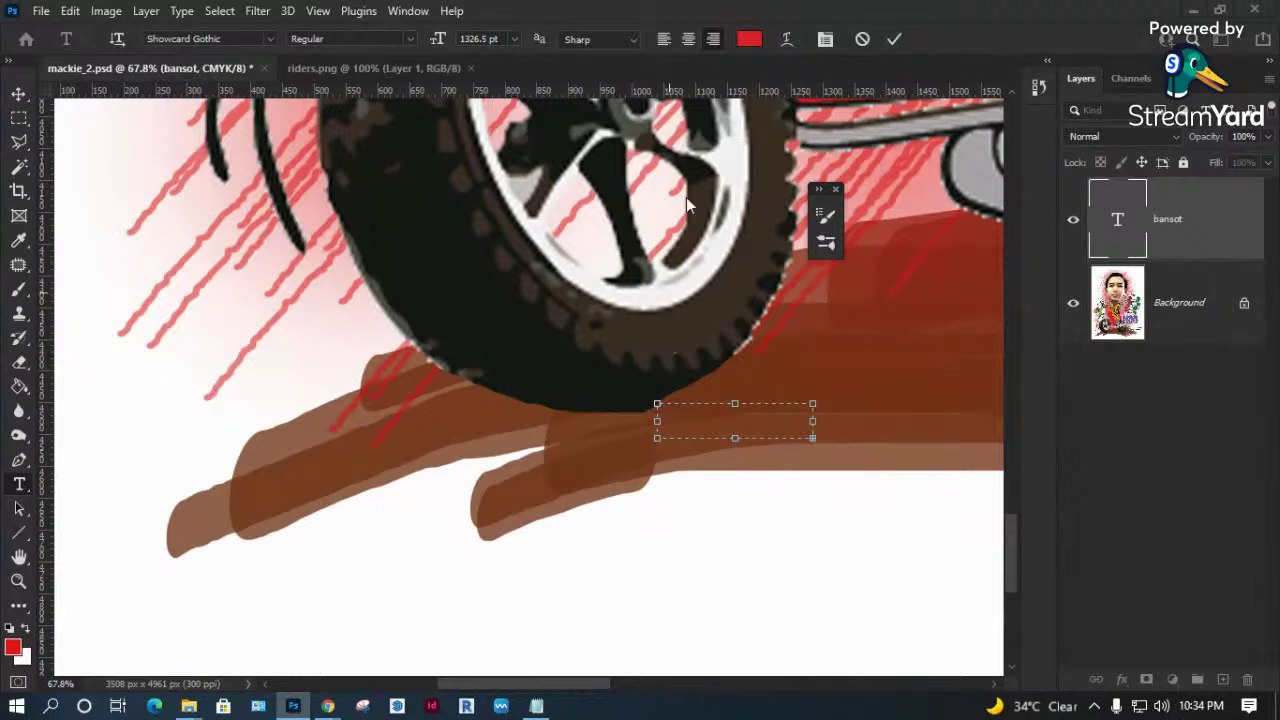
click(12, 650)
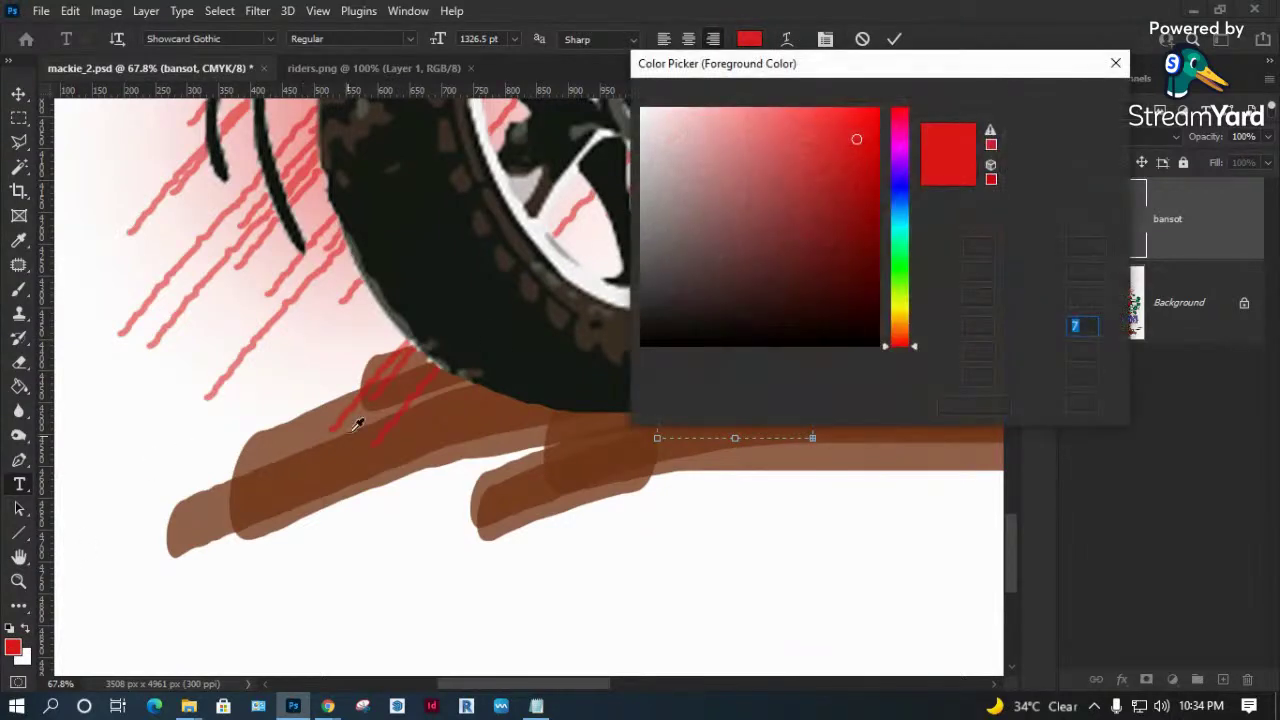
drag(763, 200, 633, 345)
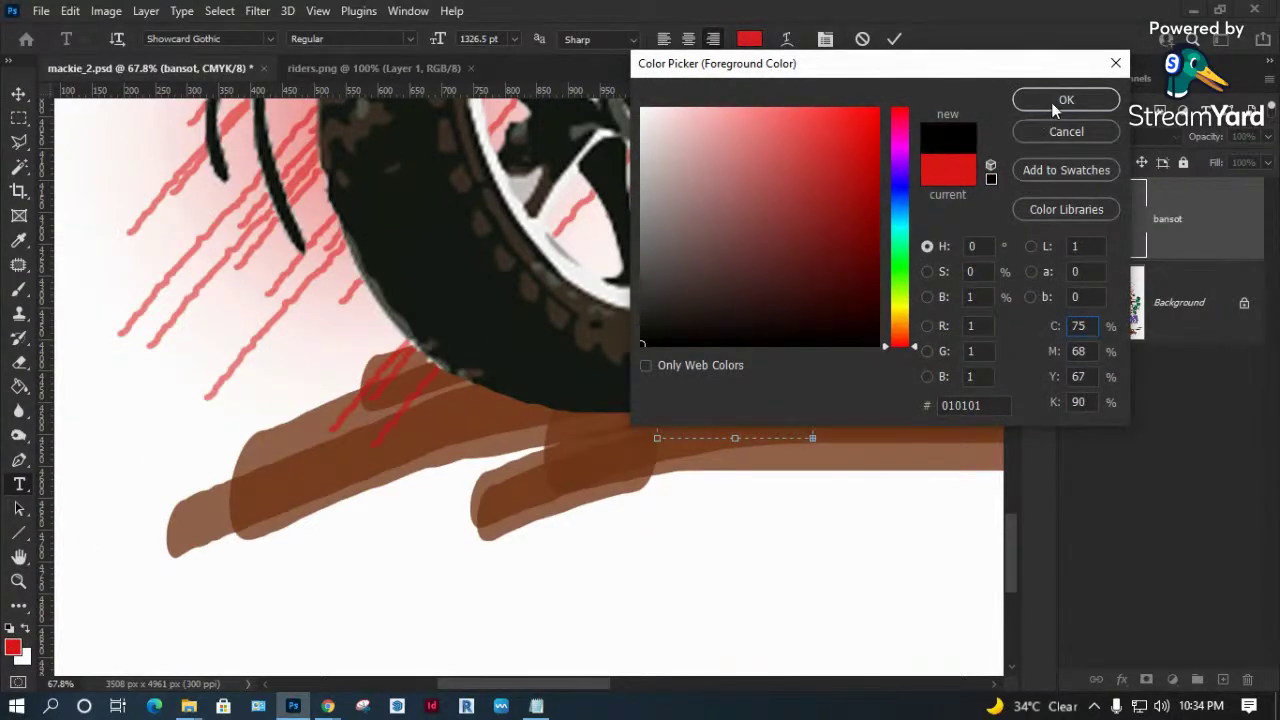
click(1055, 101)
click(18, 93)
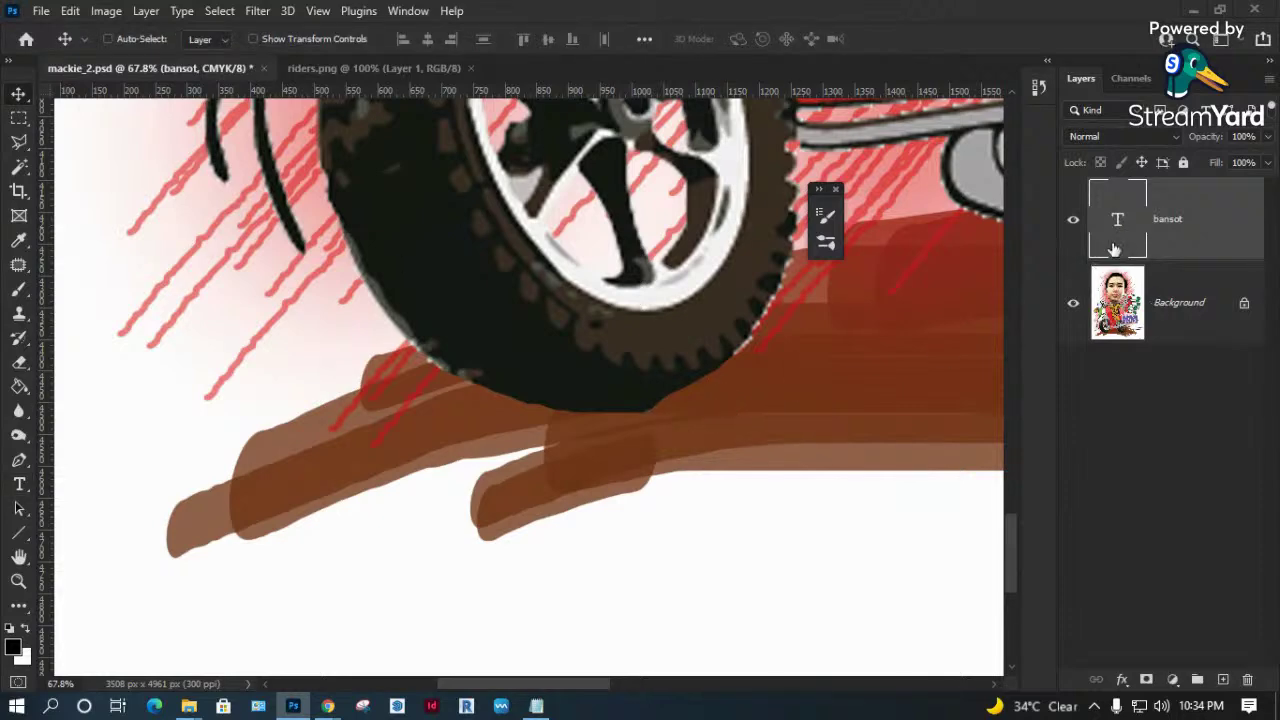
click(1073, 303)
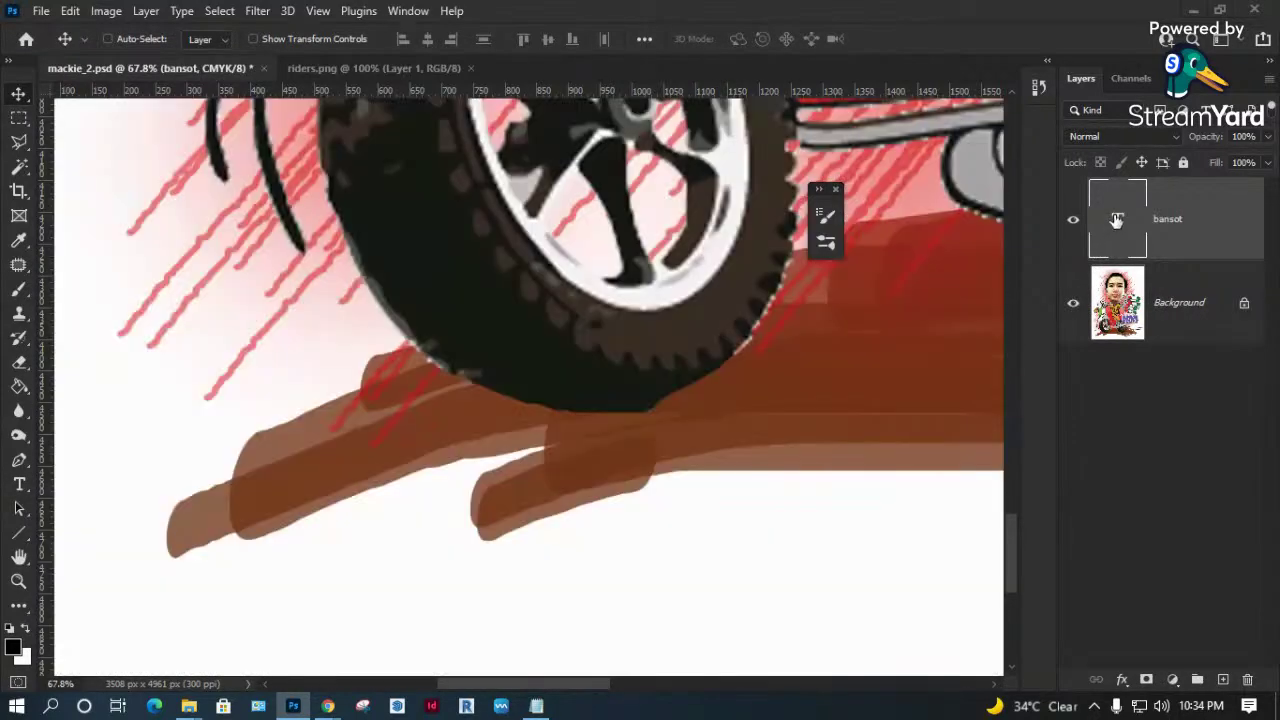
double_click(1112, 230)
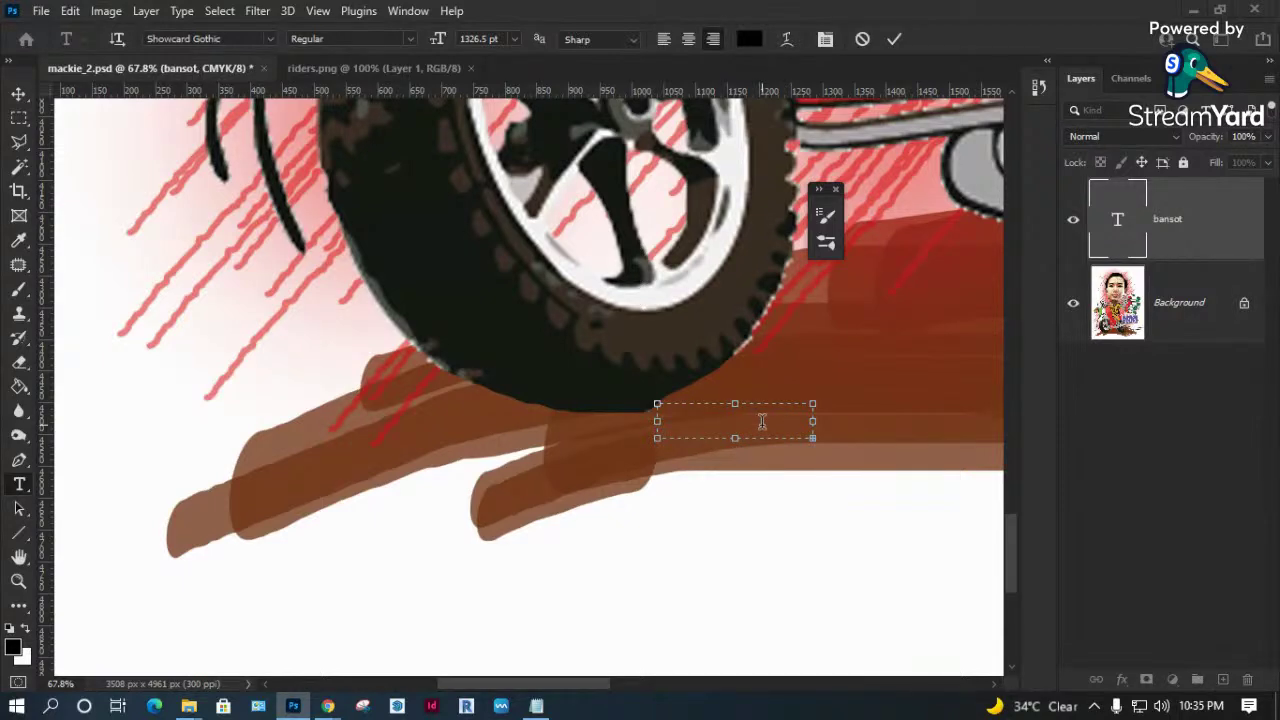
click(18, 93)
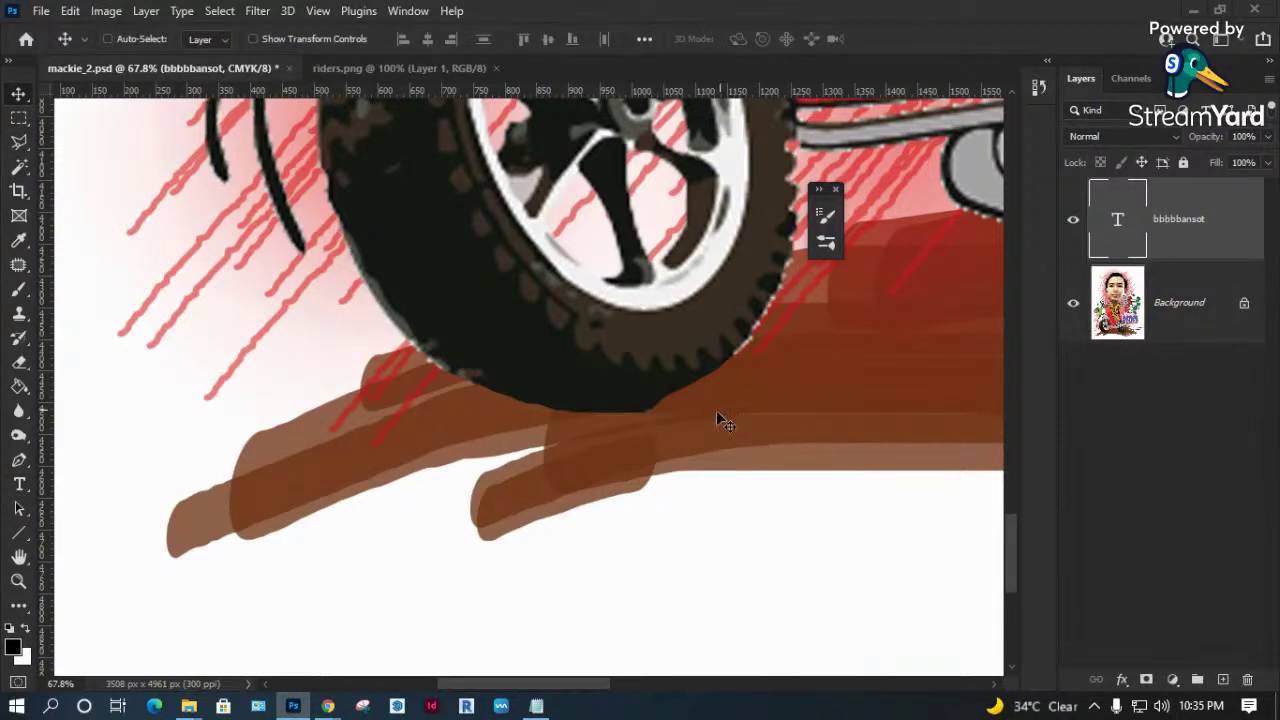
Create a new text layer 'bansotjune 17, 2021' and set it in Arial.
key(t)
click(283, 364)
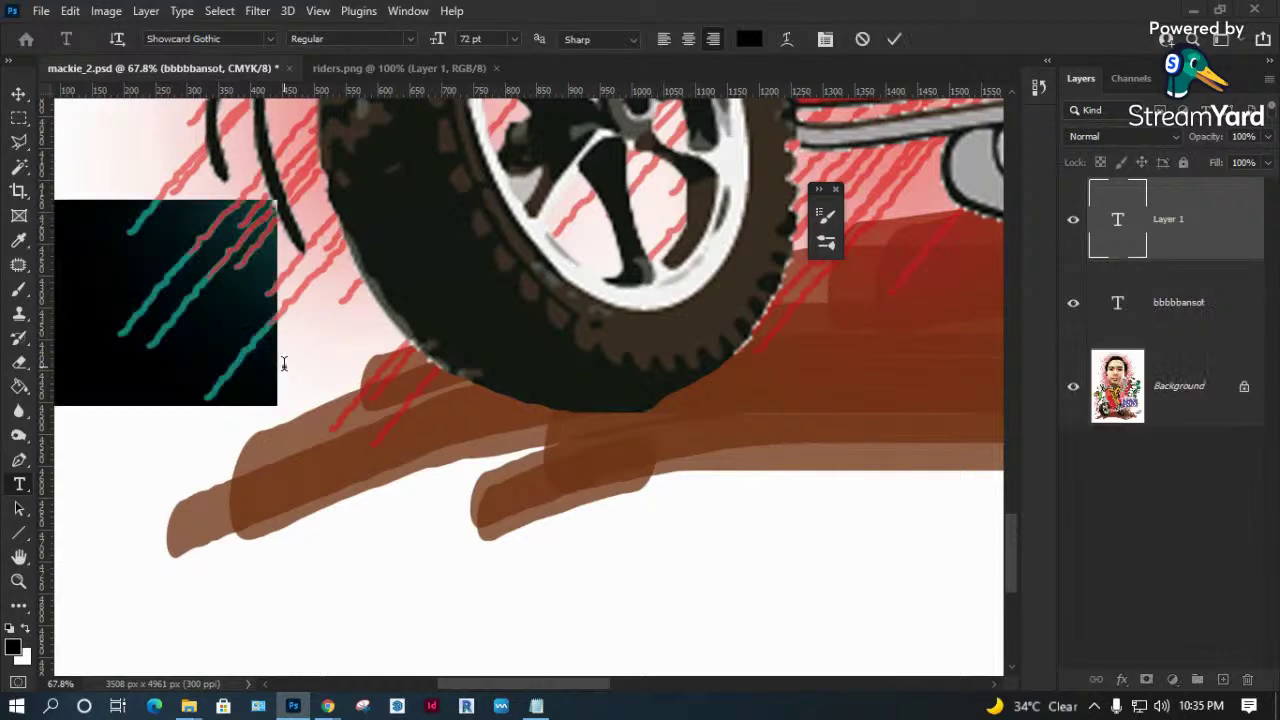
text(bansot)
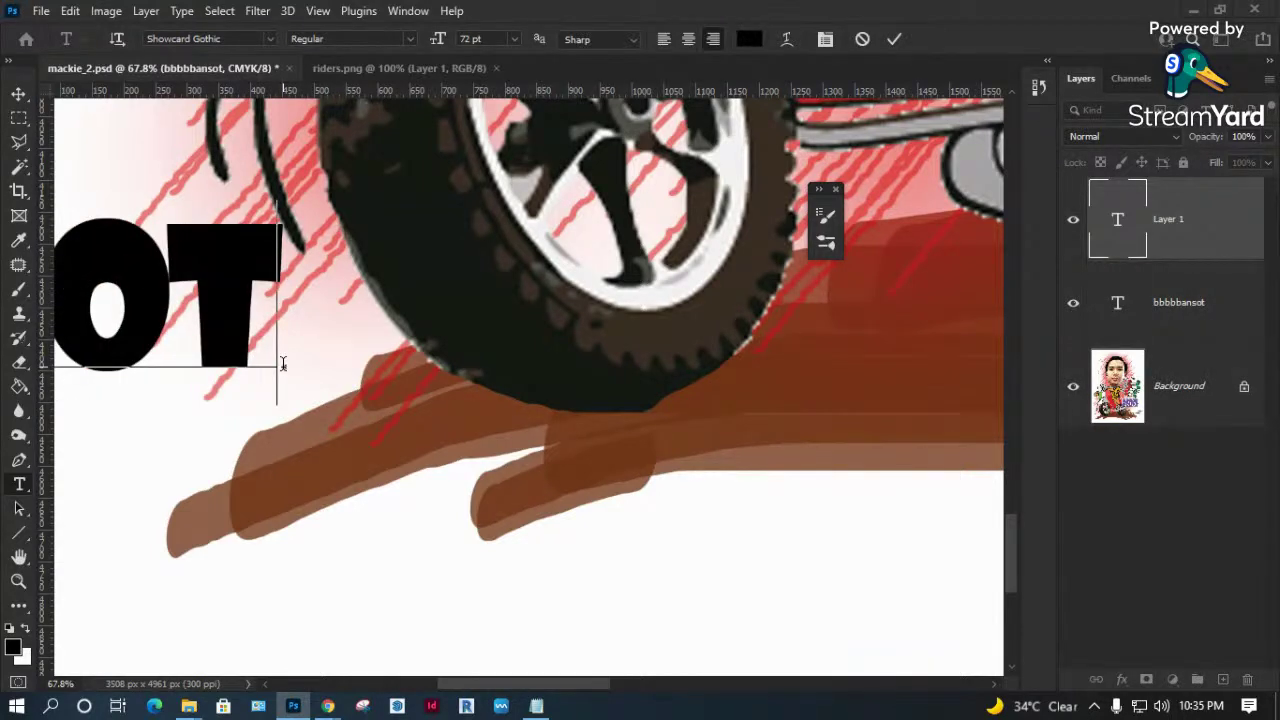
text(june 17, 20)
text(1)
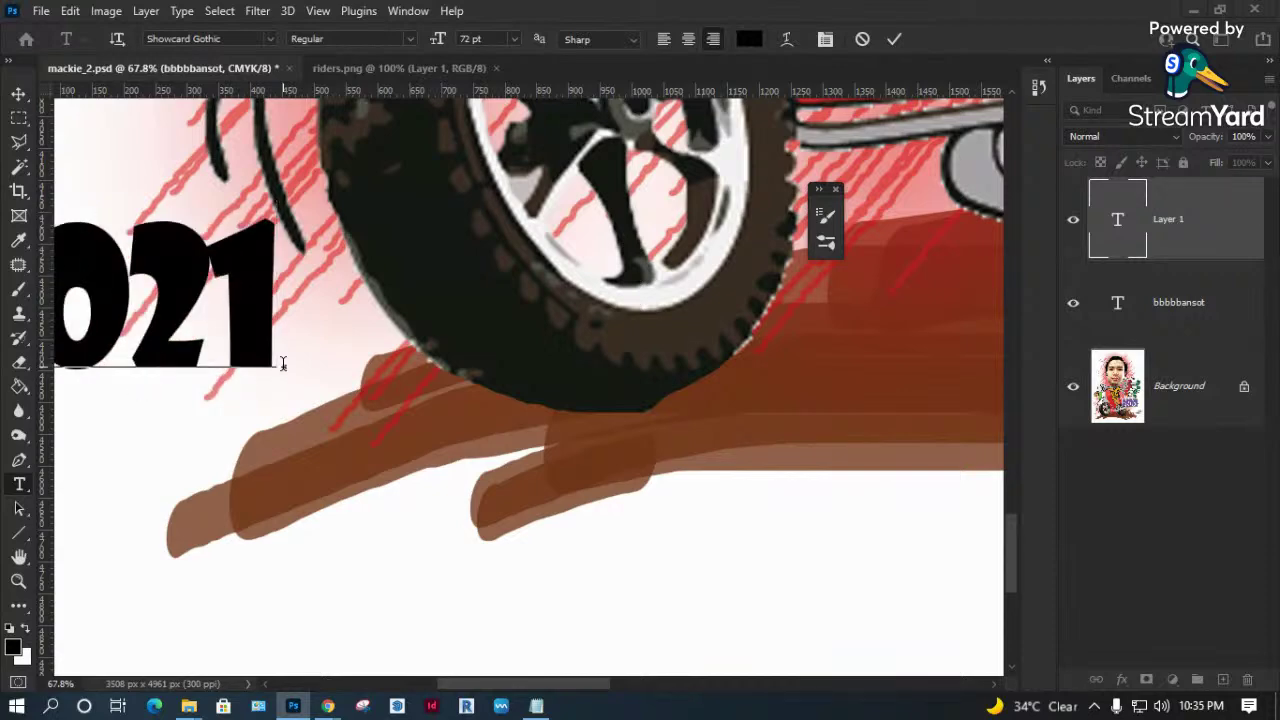
key(ctrl+a)
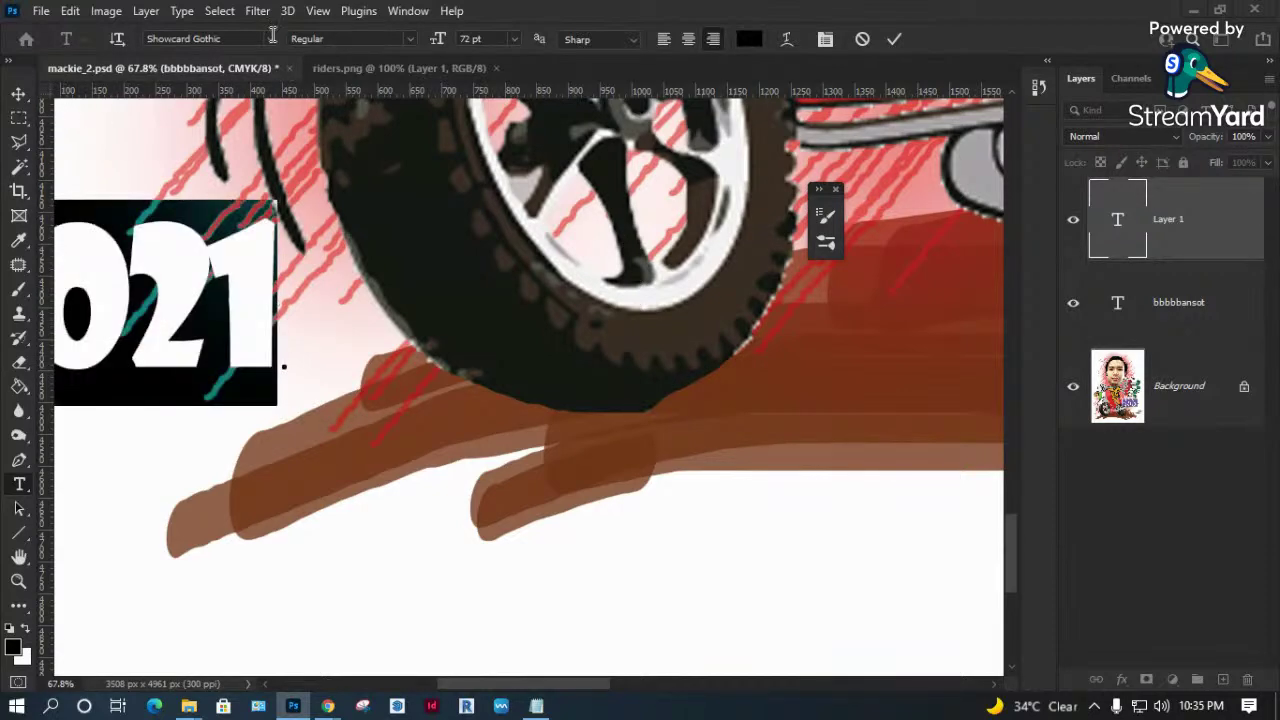
click(268, 38)
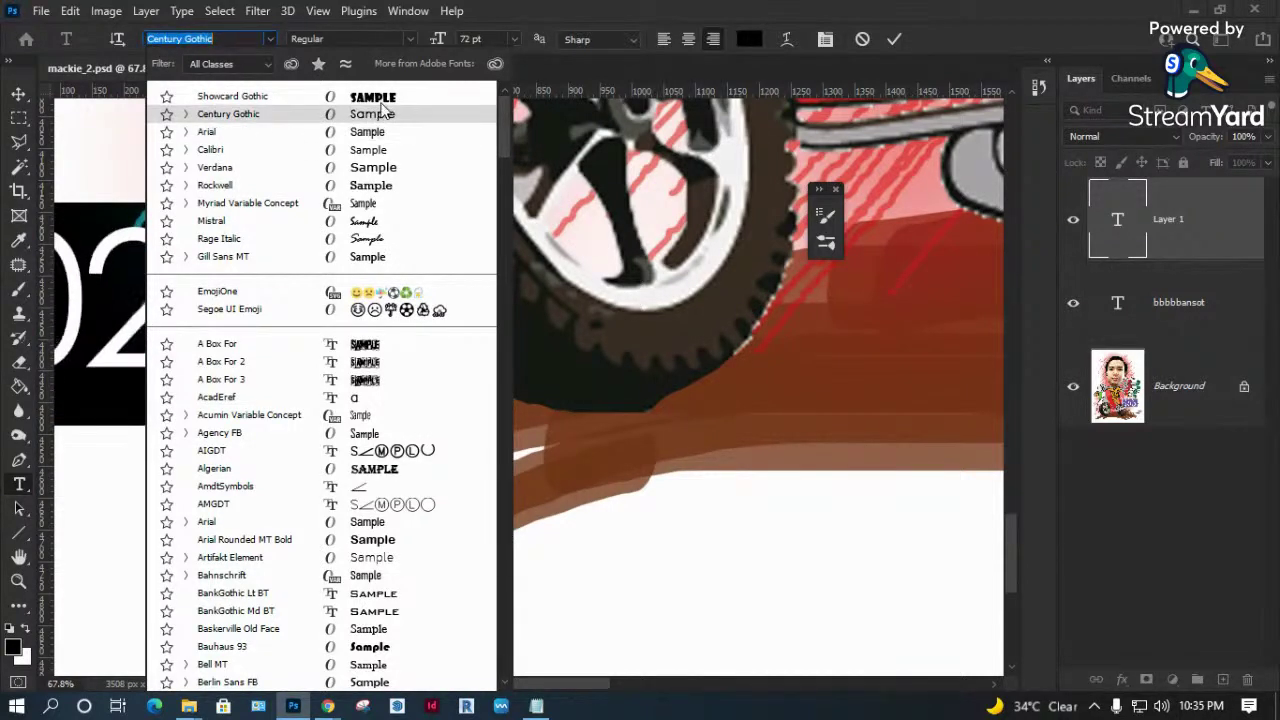
click(208, 131)
click(19, 93)
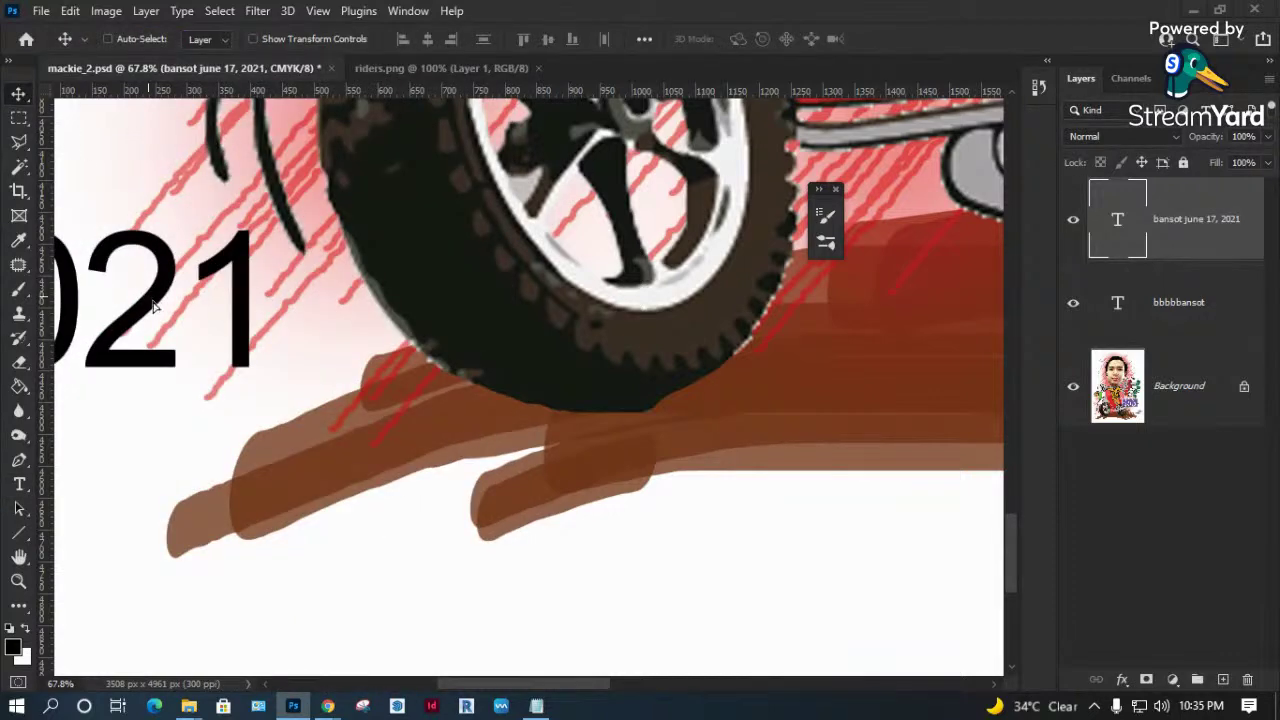
Scale the date text down to about 37% and move it toward the centre.
drag(160, 305, 677, 493)
key(ctrl+t)
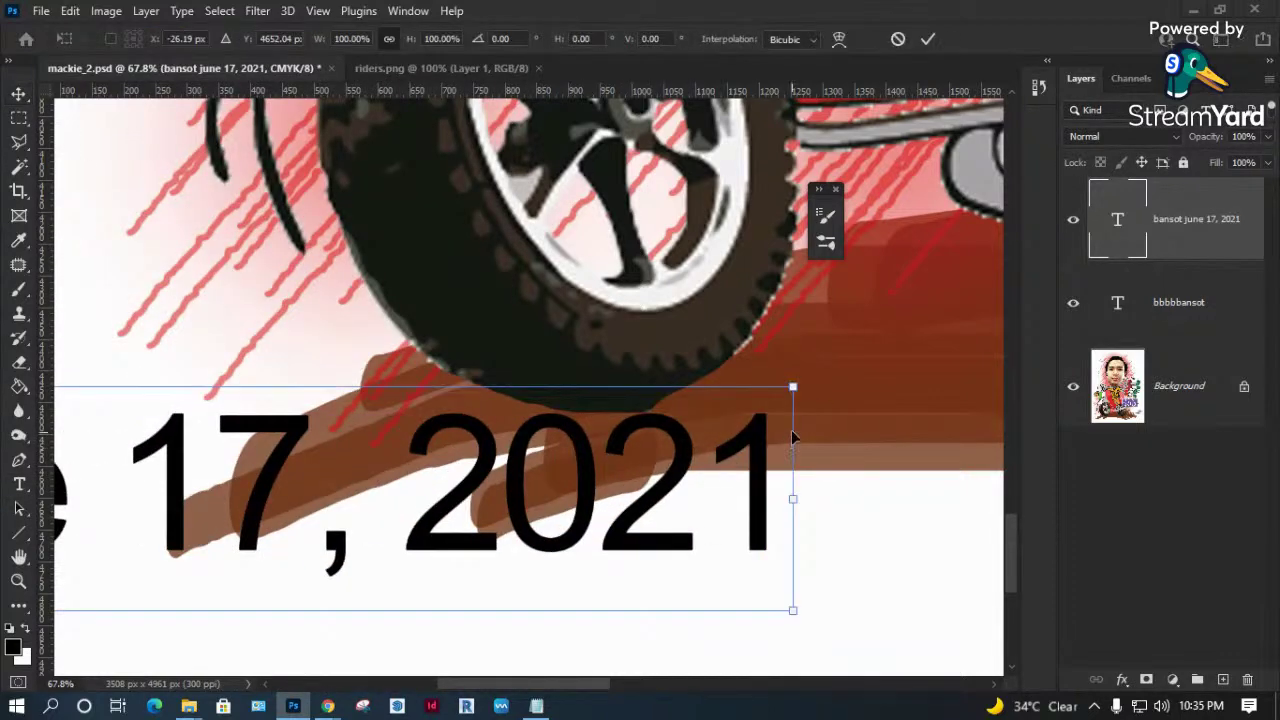
drag(786, 388, 240, 540)
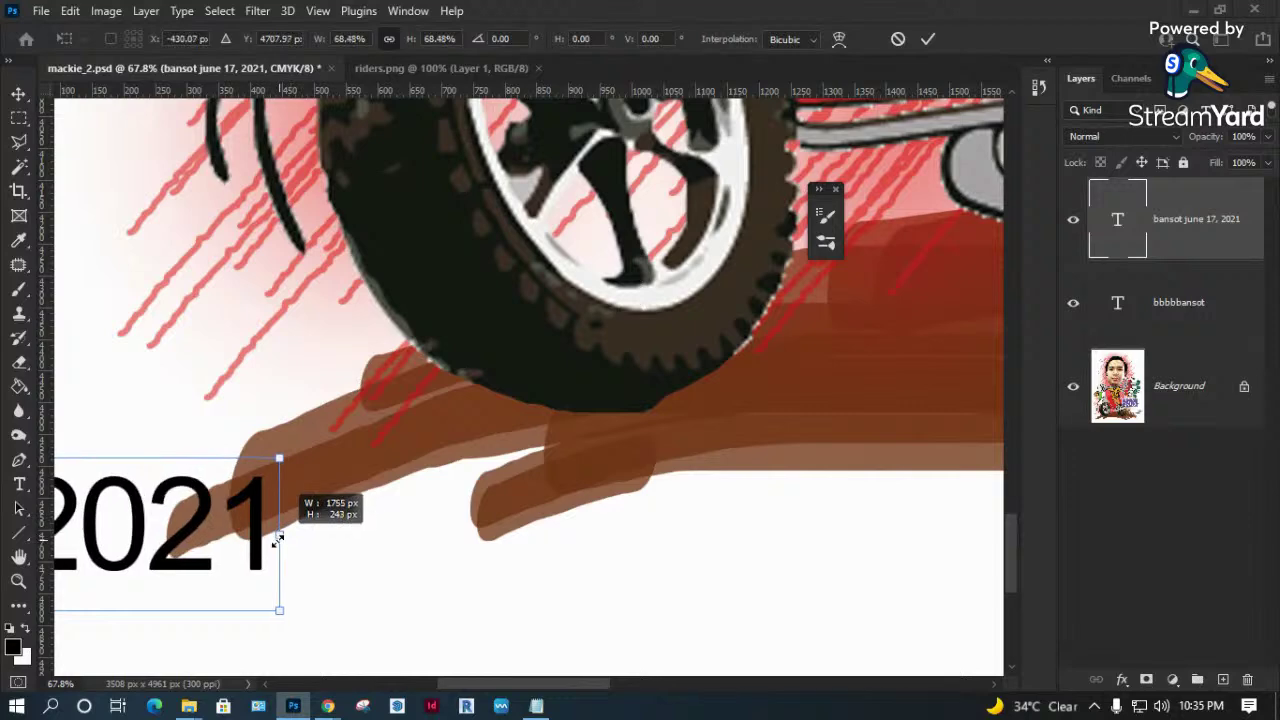
drag(240, 540, 737, 463)
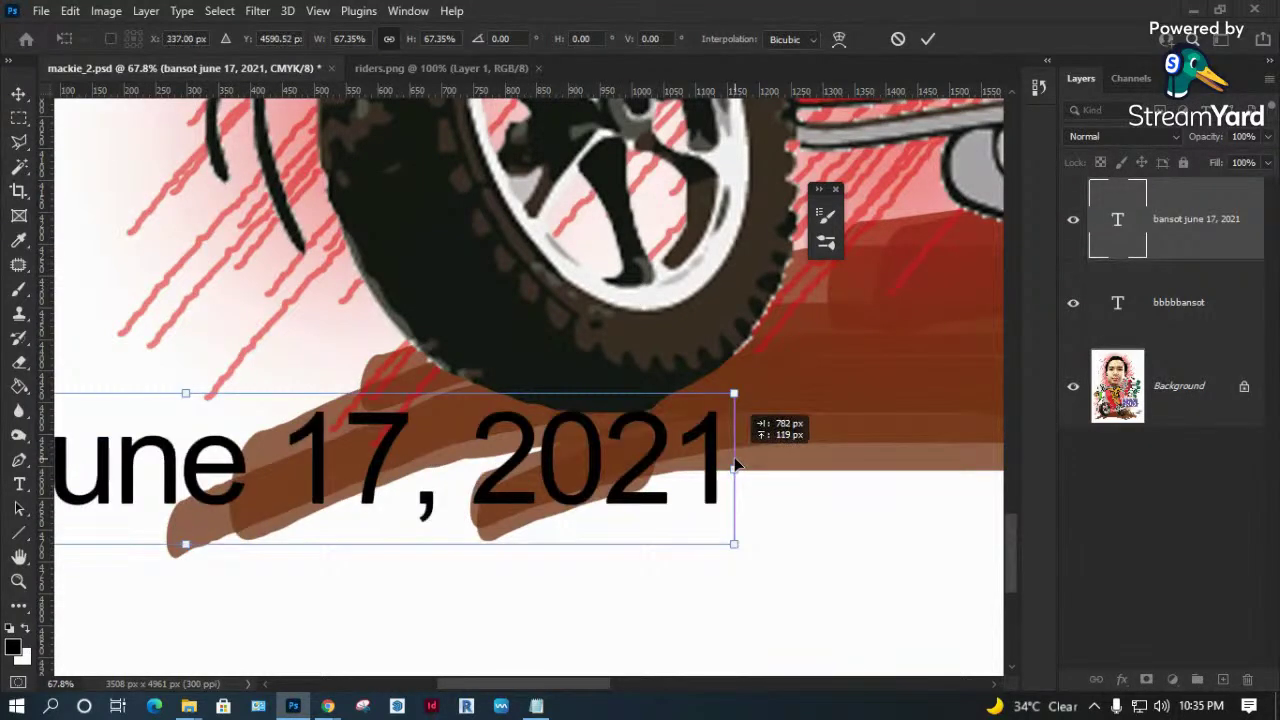
drag(757, 386, 270, 490)
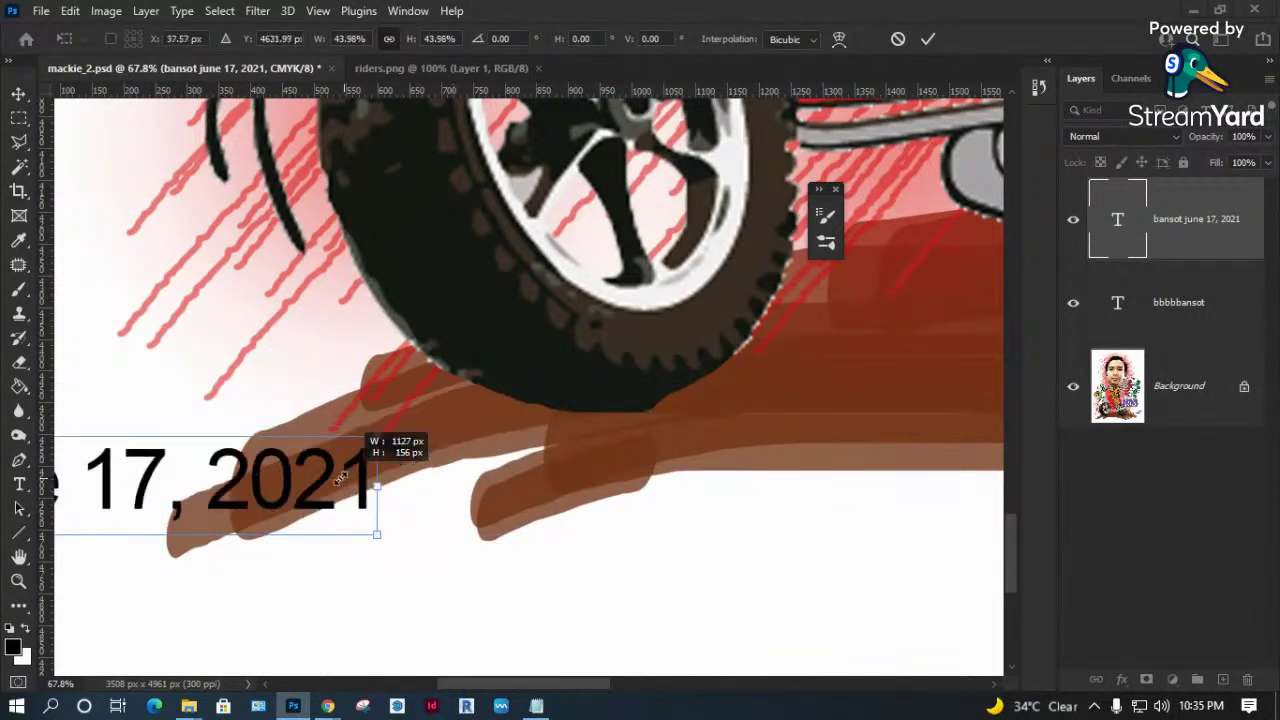
mouse_move(270, 490)
mouse_down()
mouse_move(790, 420)
mouse_move(565, 437)
mouse_up()
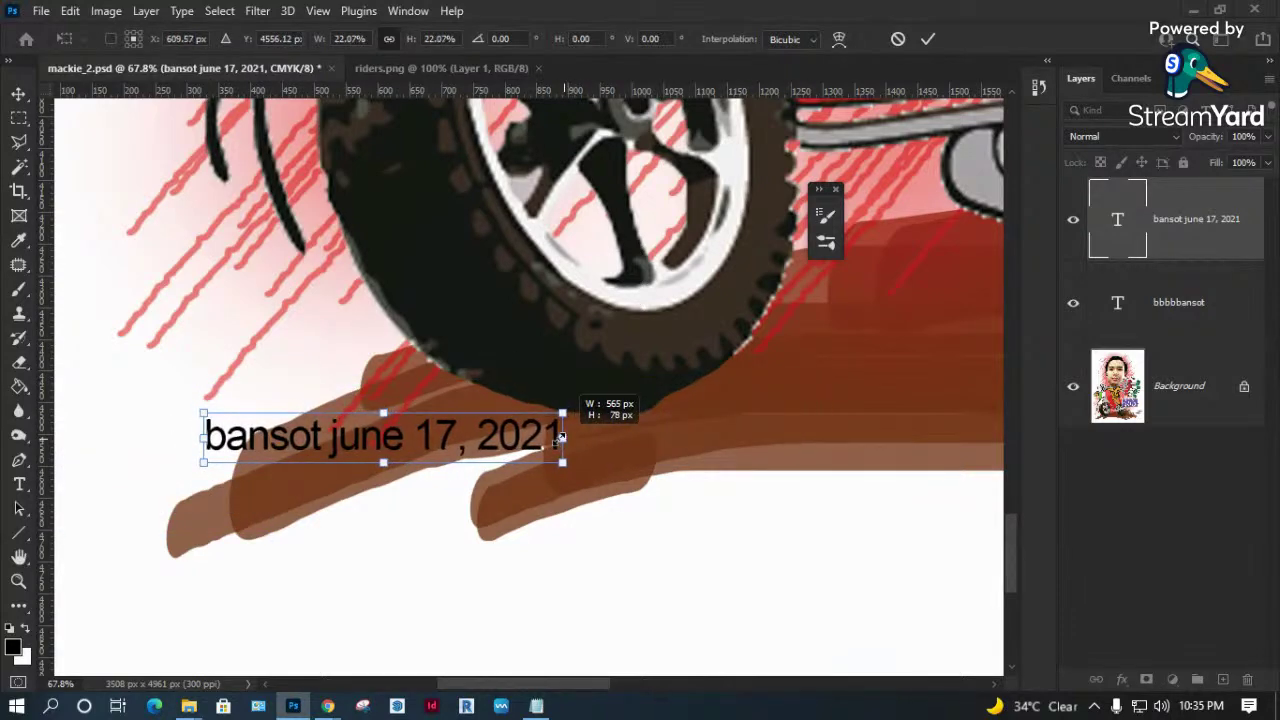
drag(565, 437, 556, 450)
key(Return)
Place the signature just below the front wheel near the poster's bottom edge.
key(ctrl+0)
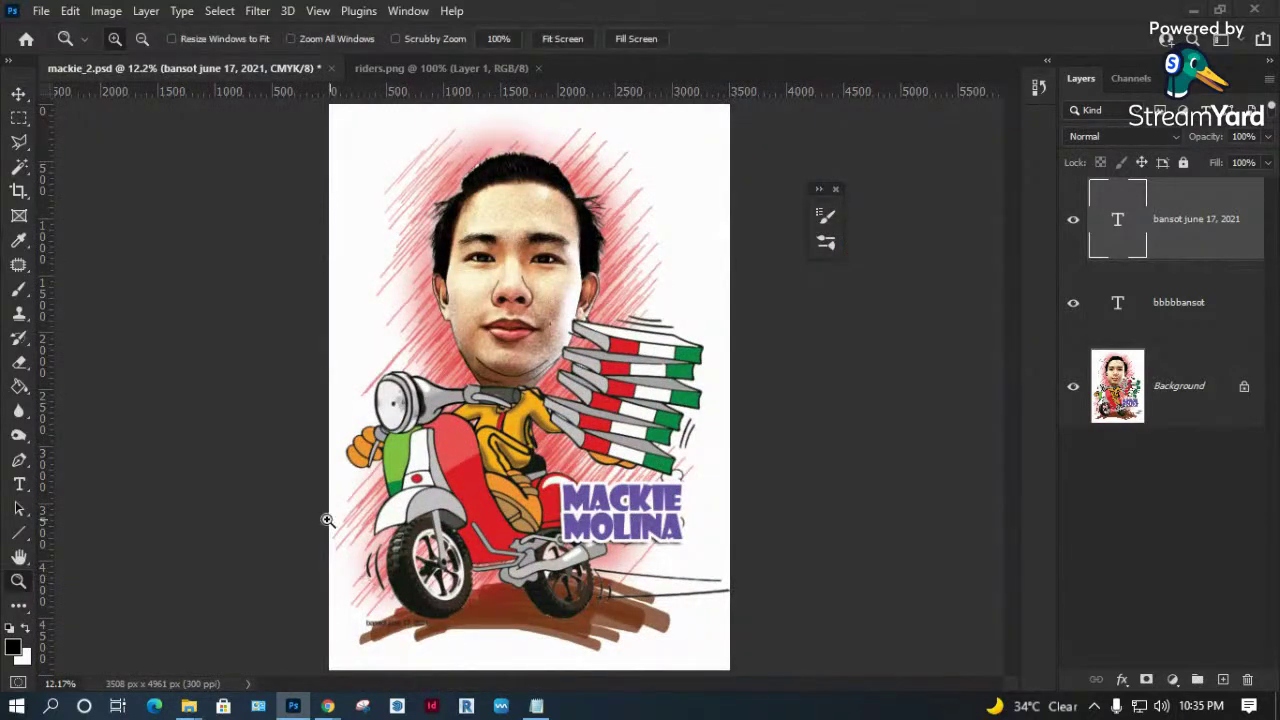
drag(500, 520, 530, 477)
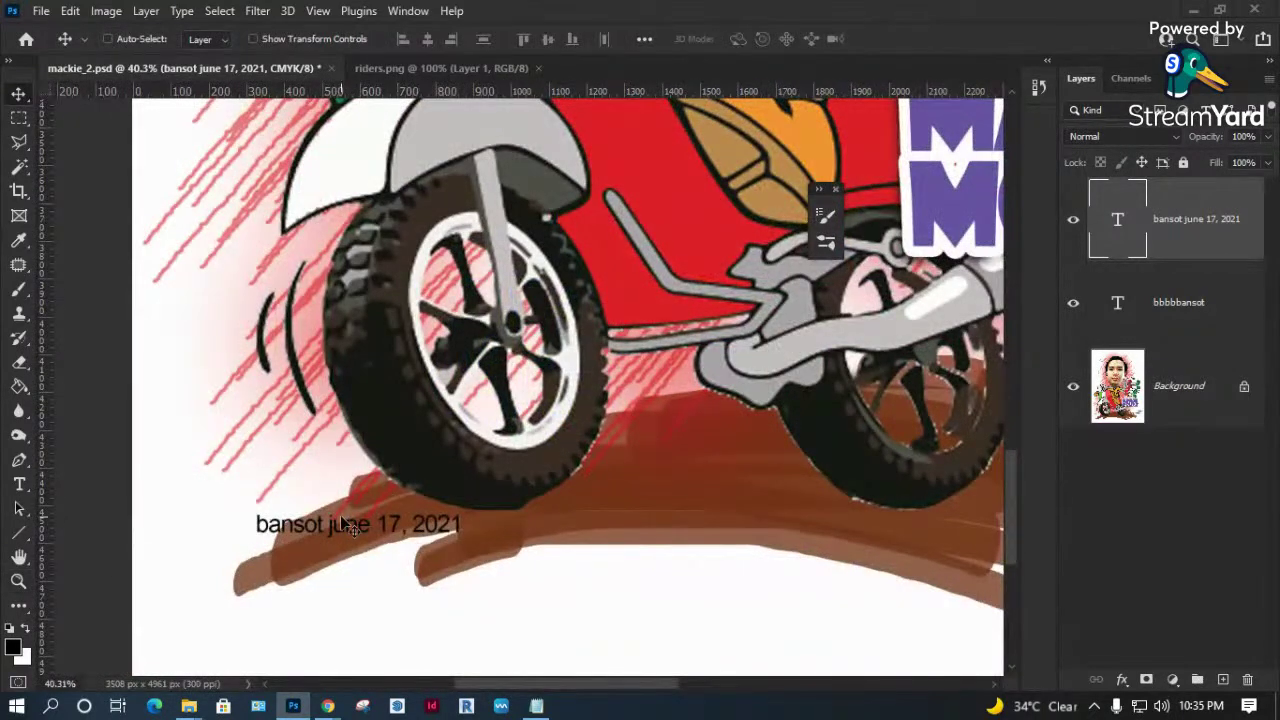
mouse_move(340, 520)
mouse_down()
mouse_move(460, 586)
mouse_move(462, 563)
mouse_move(476, 600)
mouse_up()
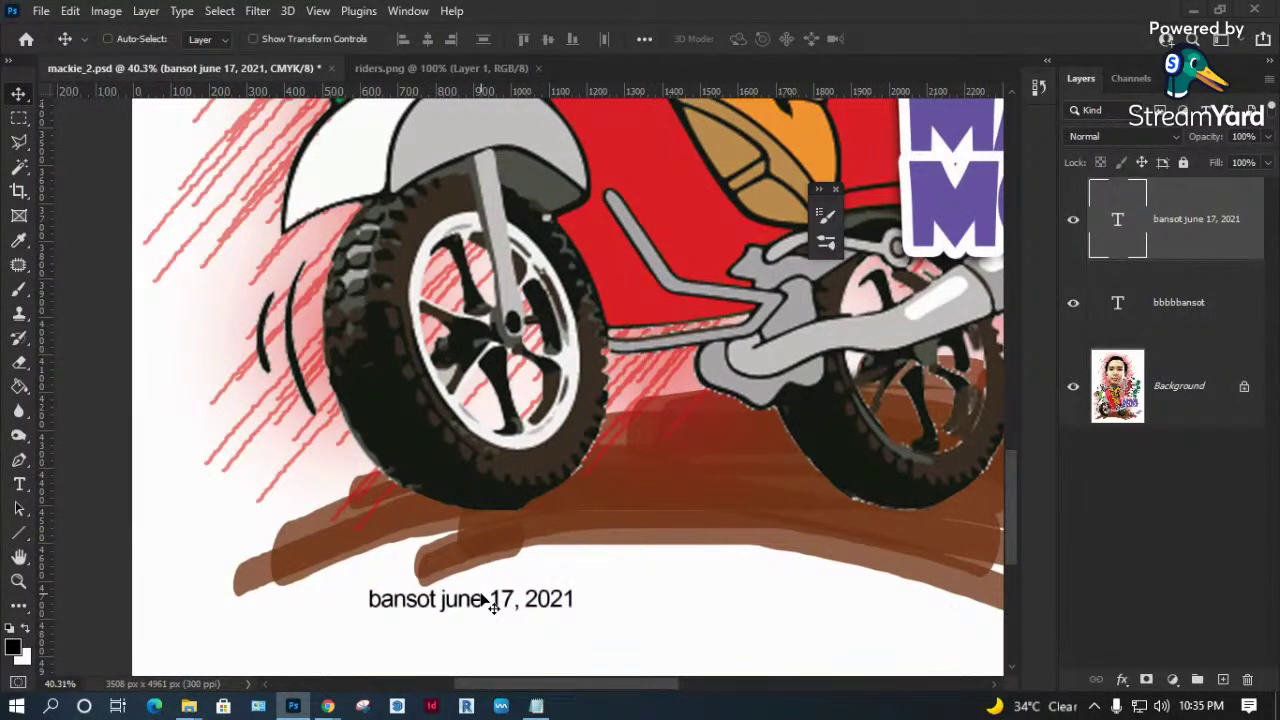
key(ctrl)
key(o)
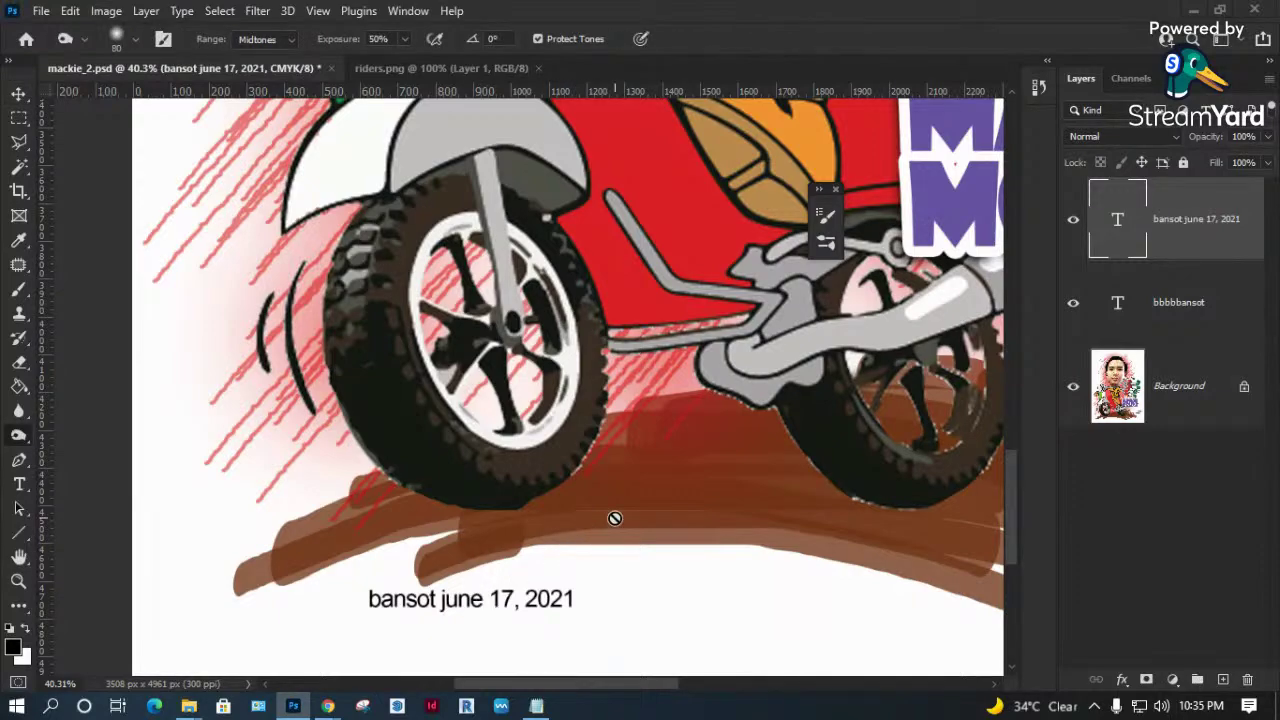
key(ctrl+0)
click(41, 11)
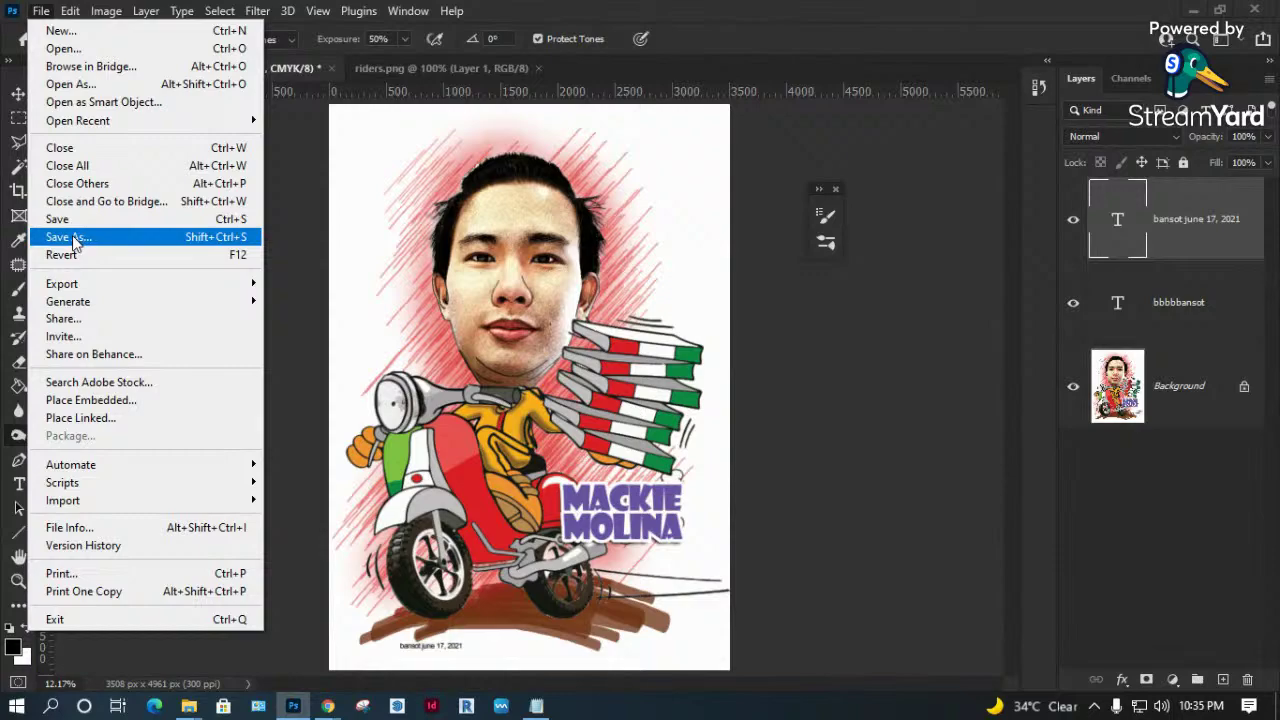
Save a JPEG copy named mackie_2 in the 4 CARICATURES folder at quality 12.
click(74, 237)
click(729, 516)
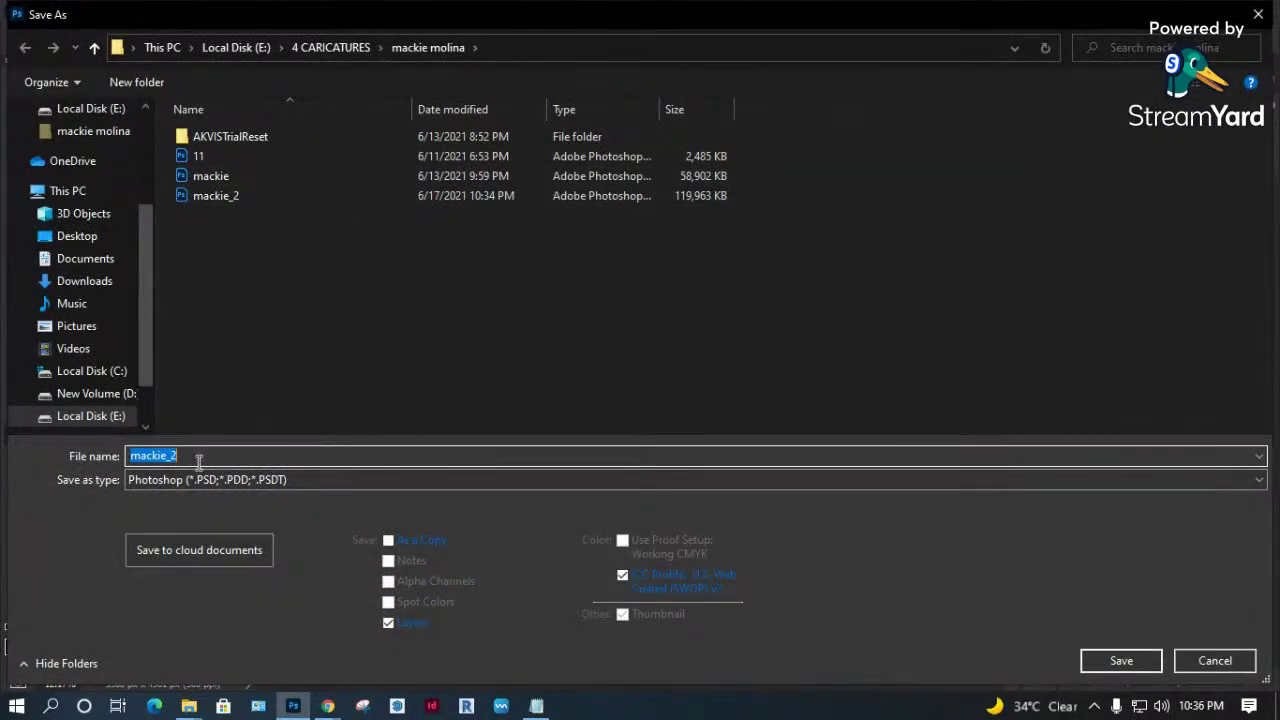
click(209, 484)
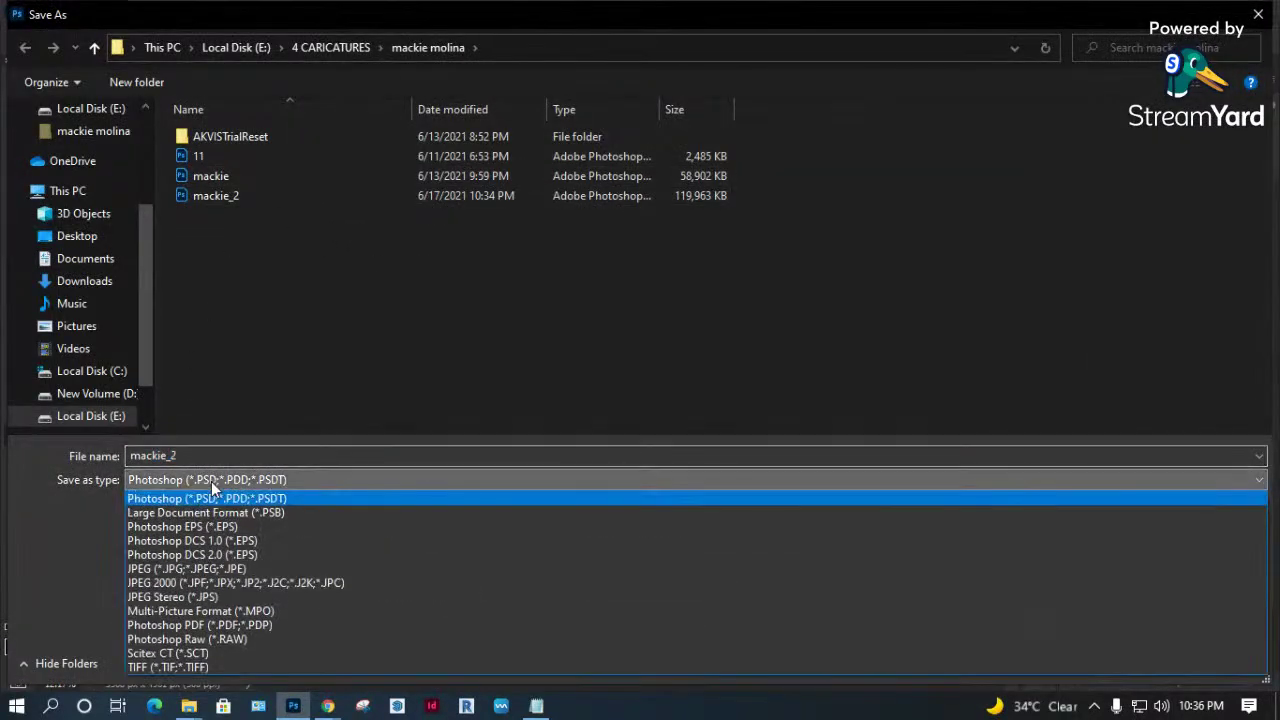
click(176, 565)
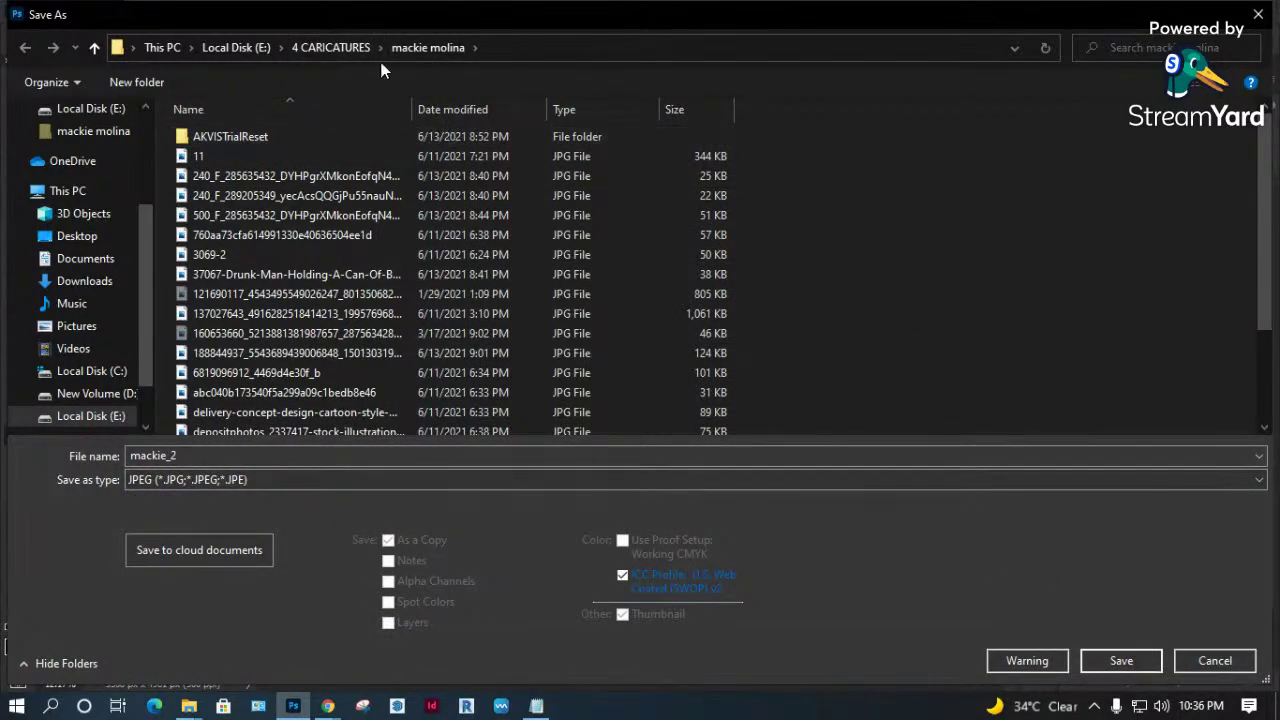
click(340, 48)
scroll(566, 336, down, 5)
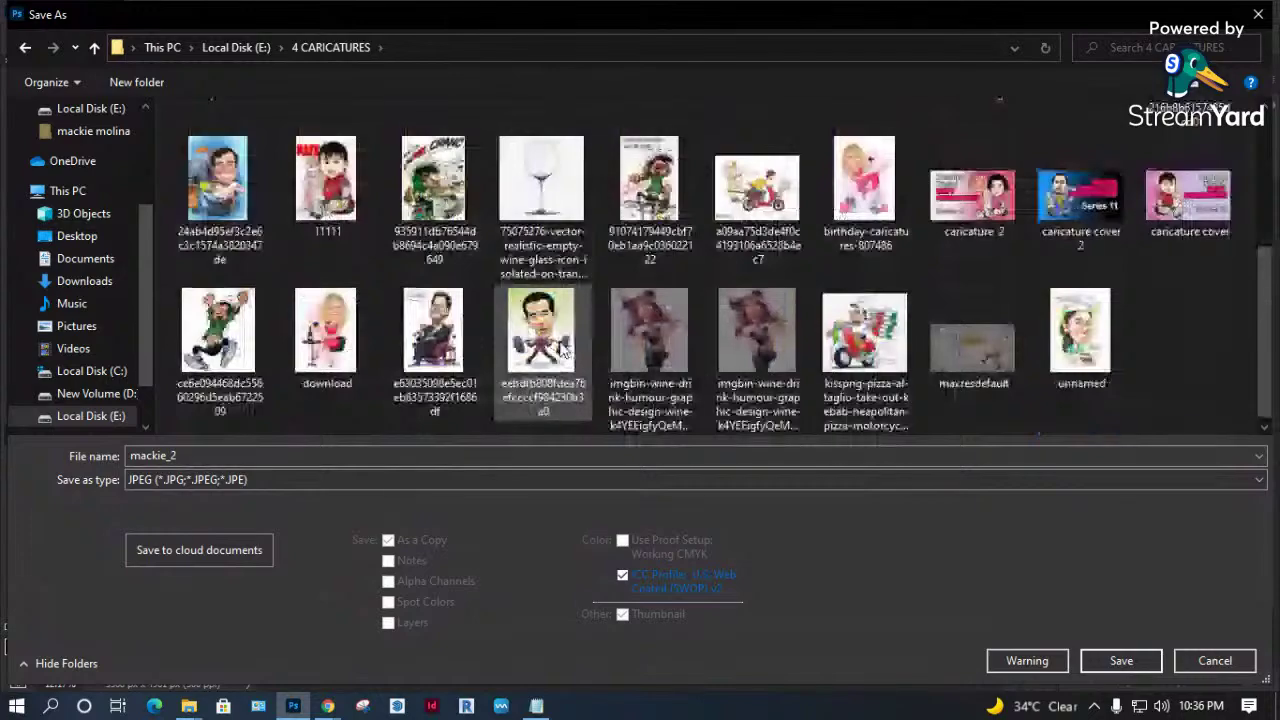
click(1121, 660)
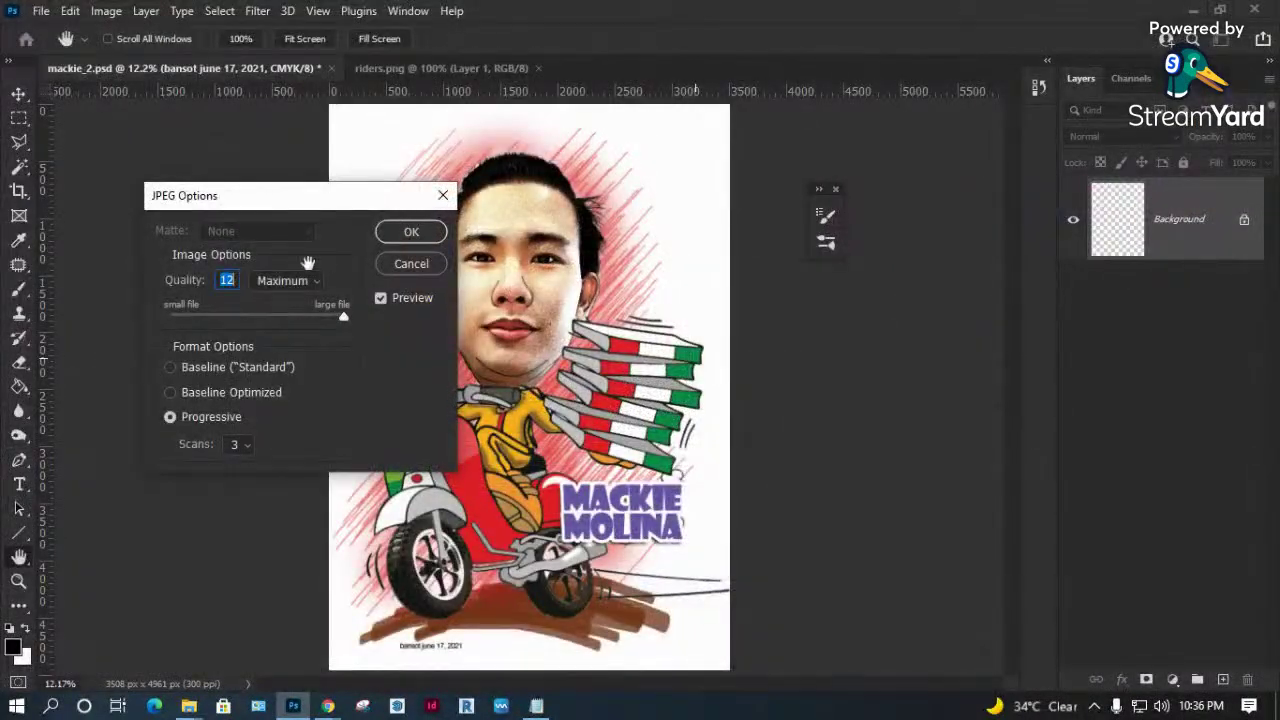
click(411, 232)
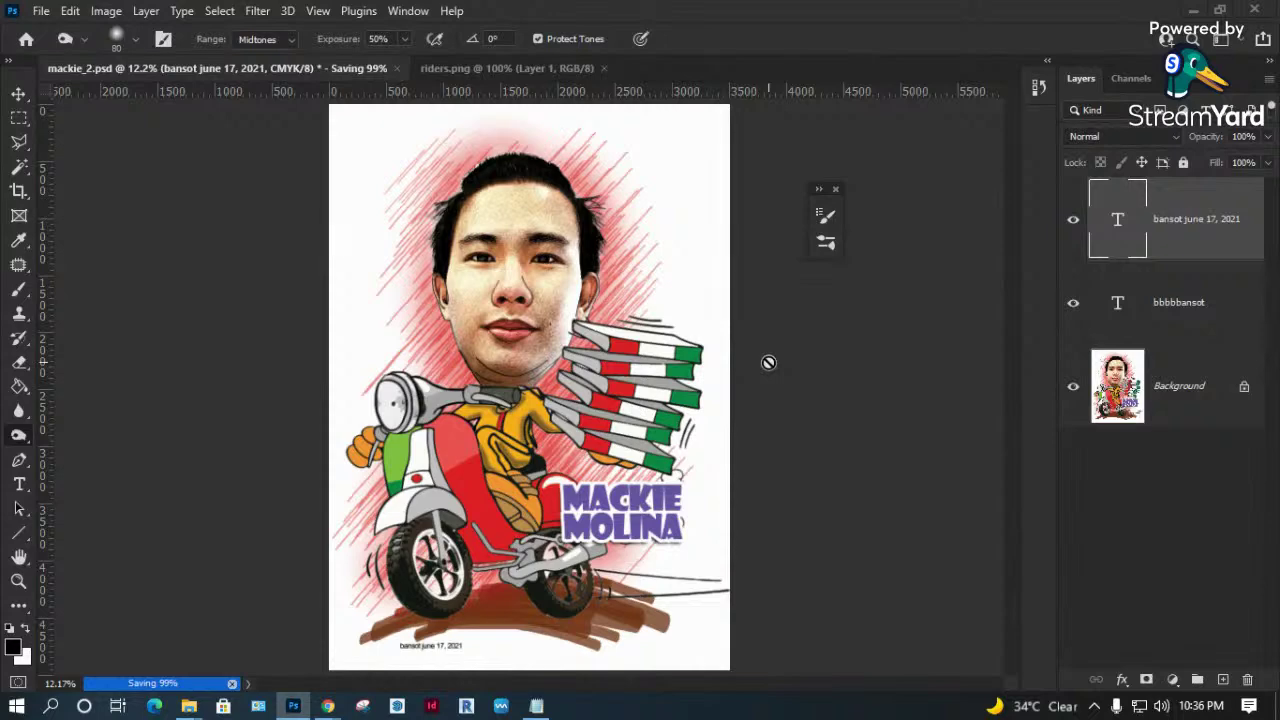
Preview the caricature full screen, then minimize Photoshop and File Explorer.
key(f)
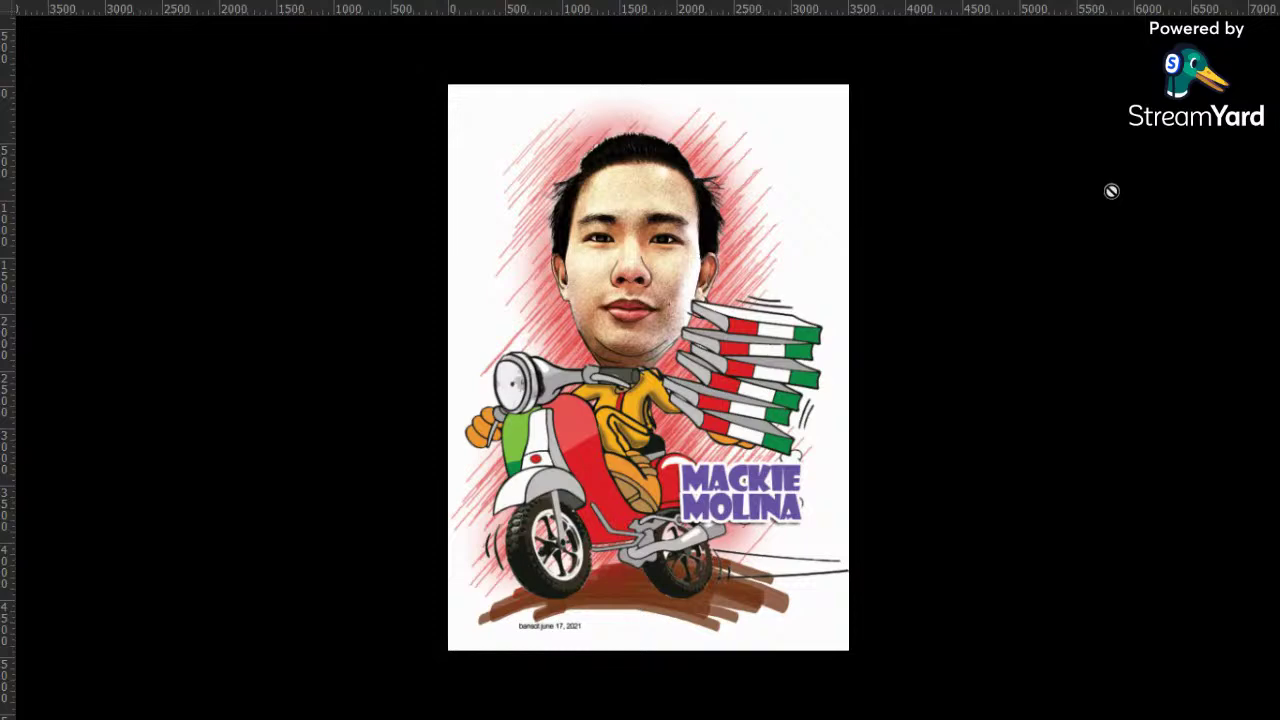
key(f)
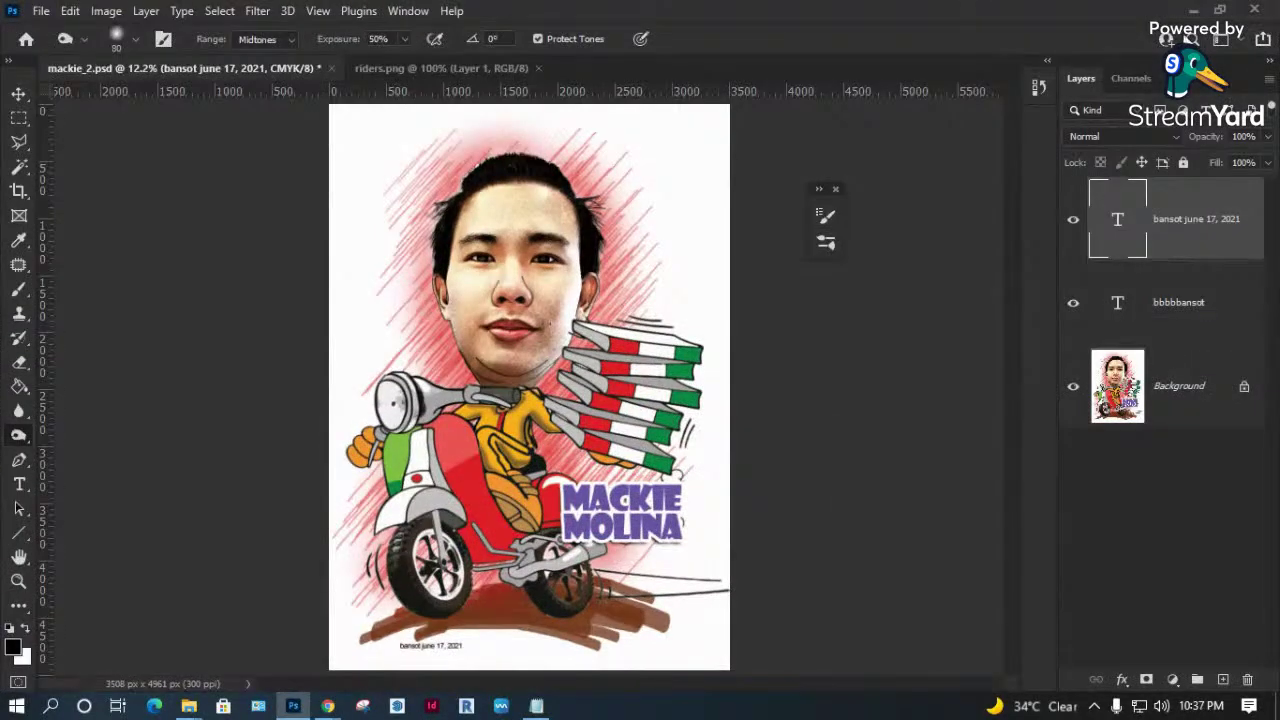
click(1197, 12)
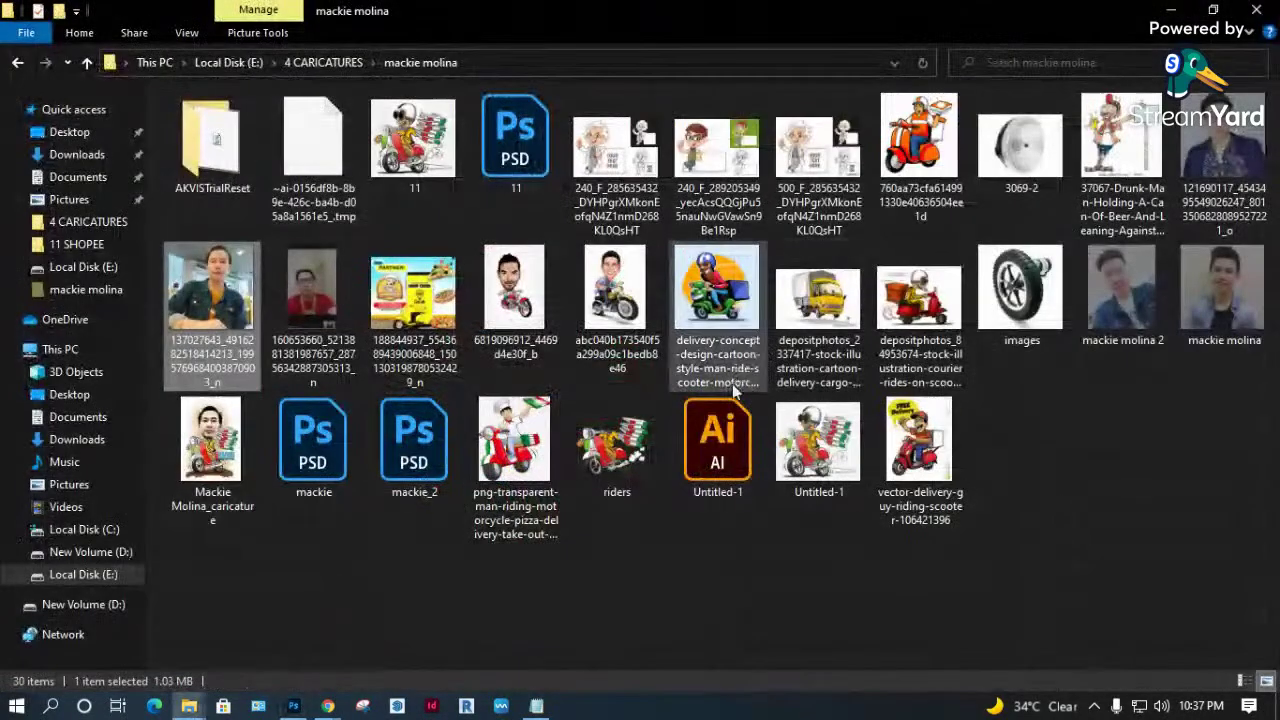
click(1176, 12)
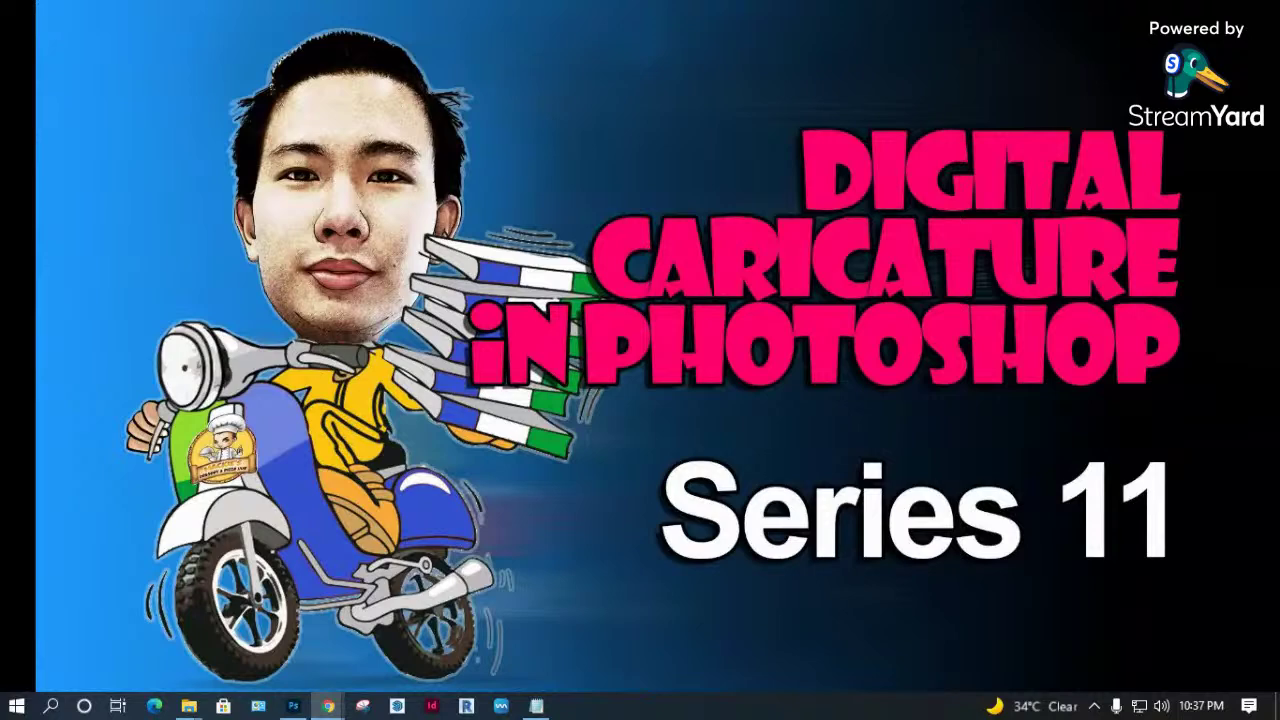